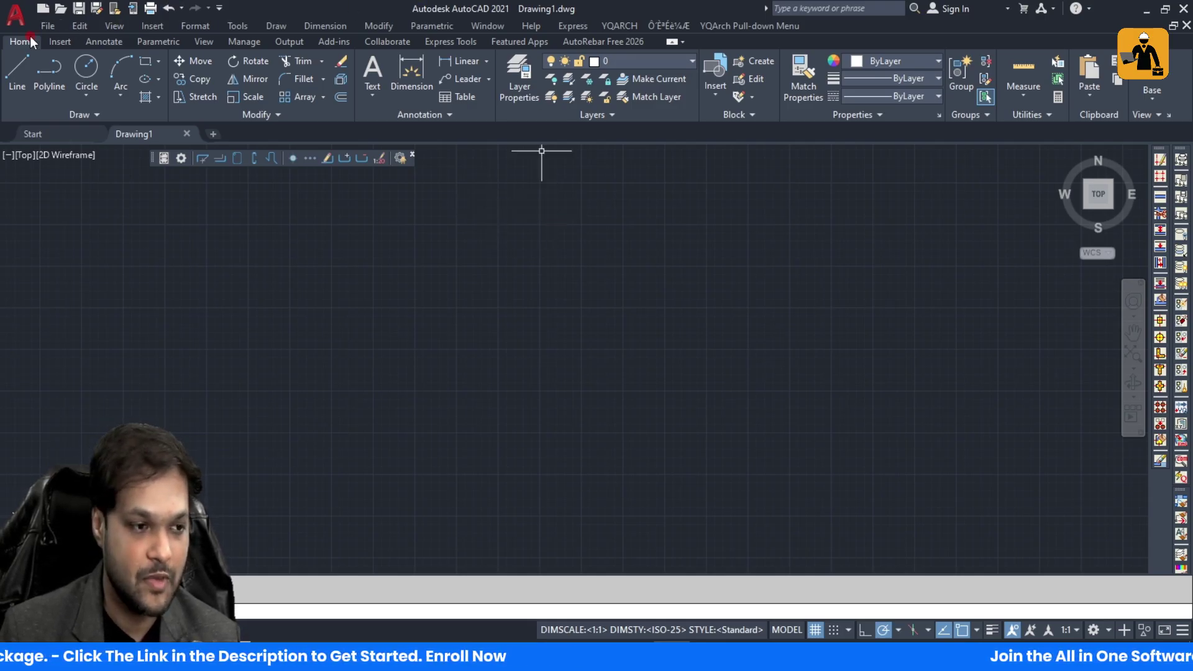
Step: Save the drawing in the Documents folder under the file name G+1 Structure
left_click(47, 25)
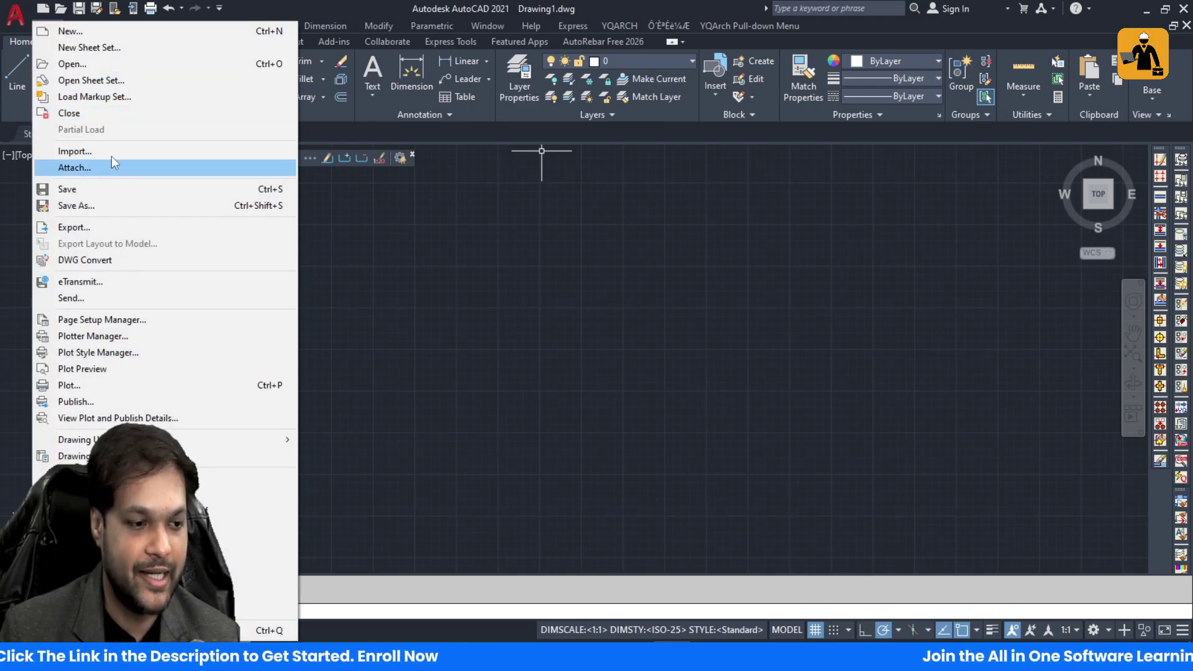
left_click(83, 205)
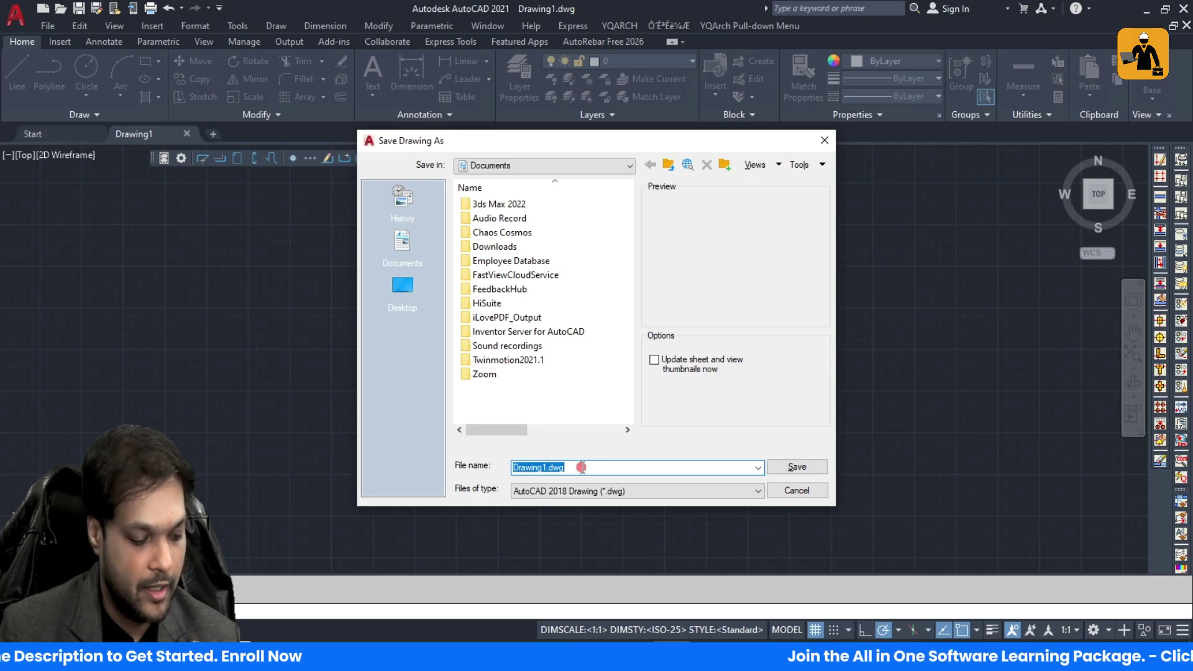
type("G+1")
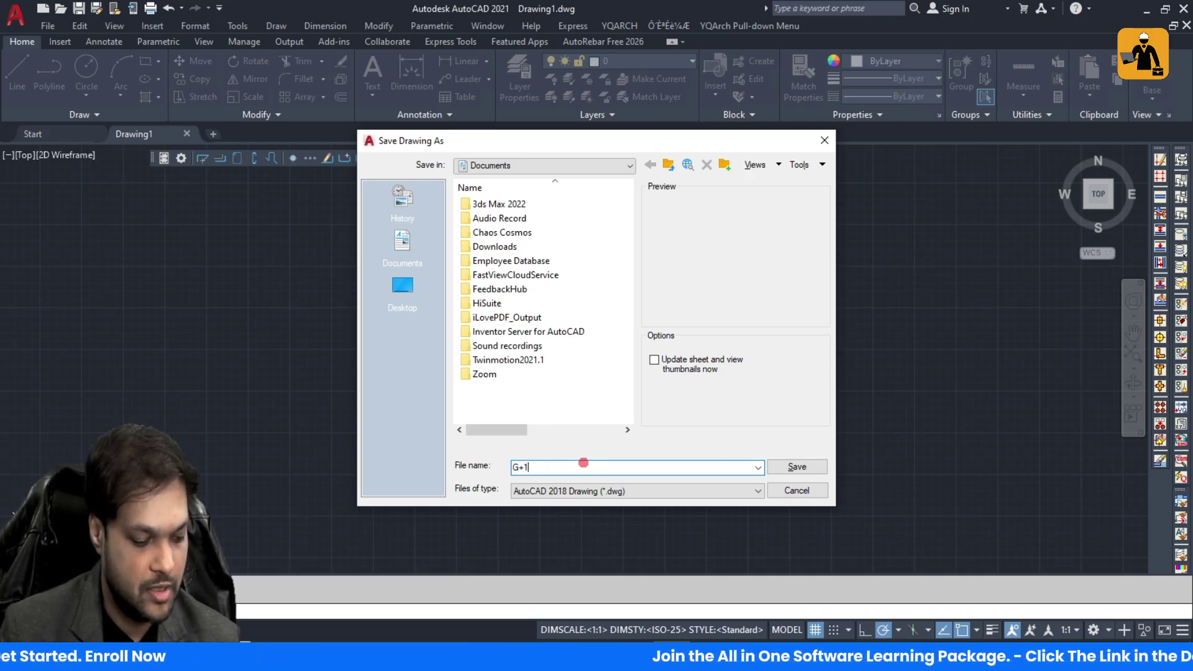
type(" Stru")
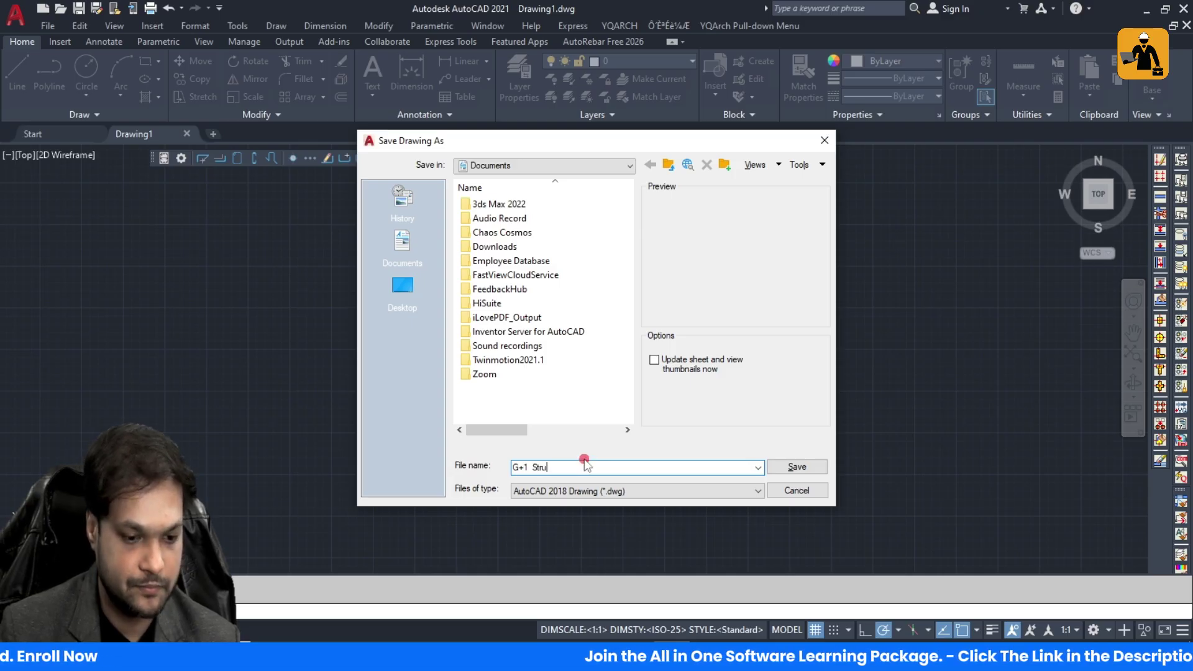
type("cture")
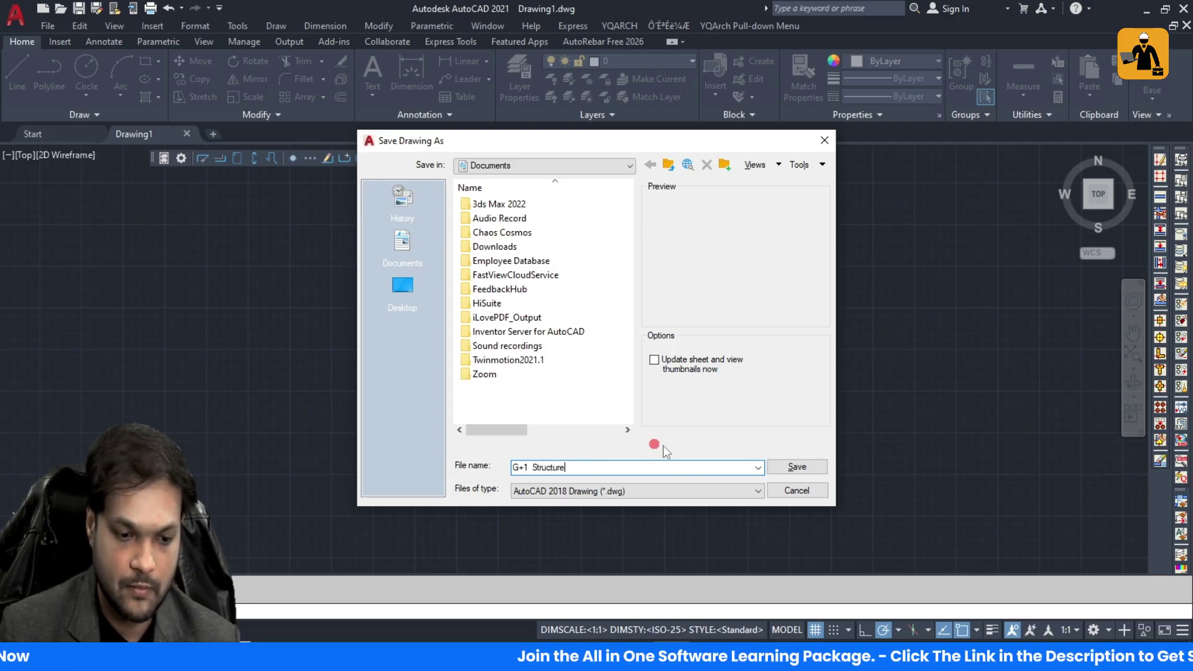
left_click(796, 467)
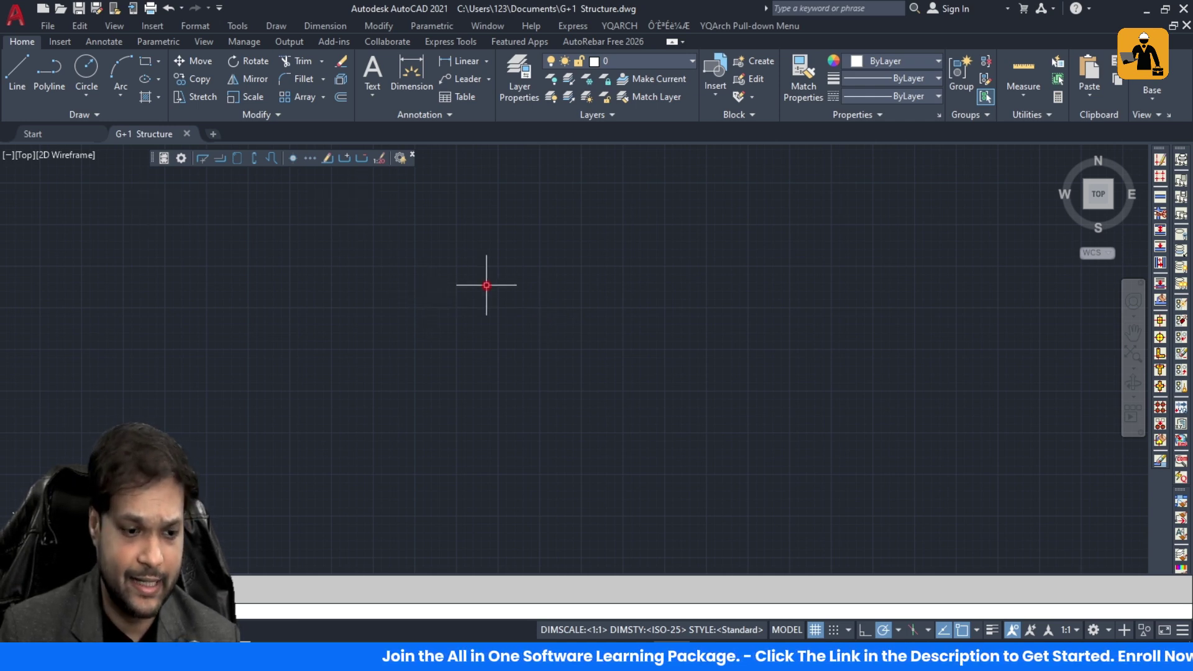
scroll(486, 285, "down", 5)
scroll(455, 283, "up", 3)
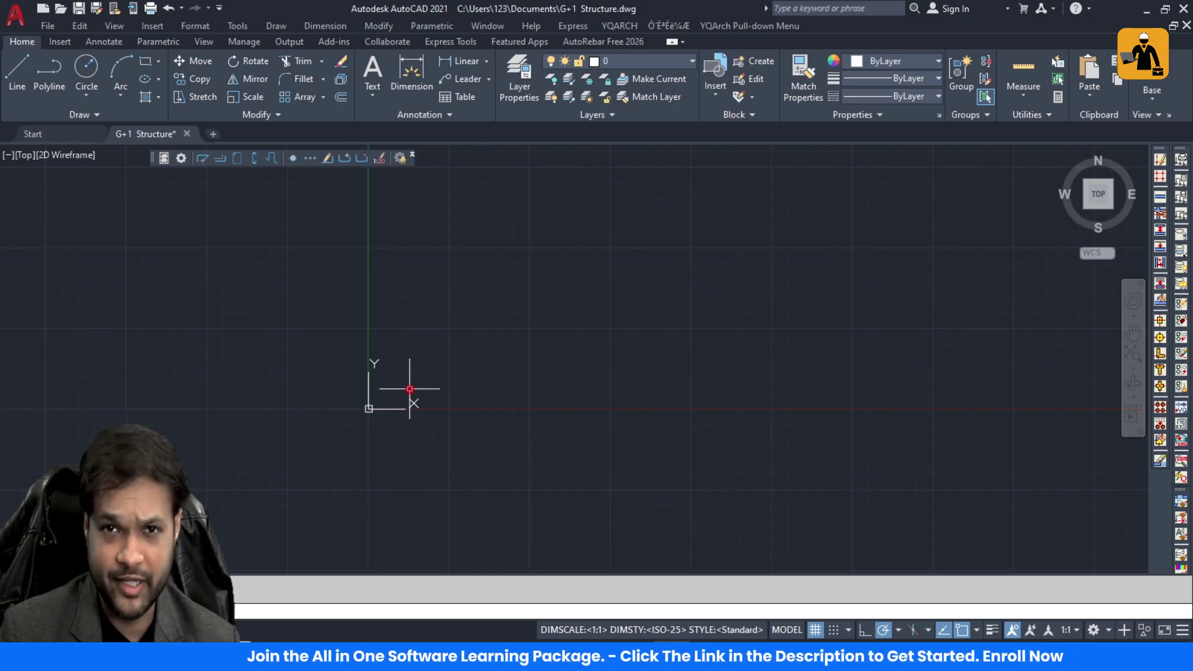
type("re")
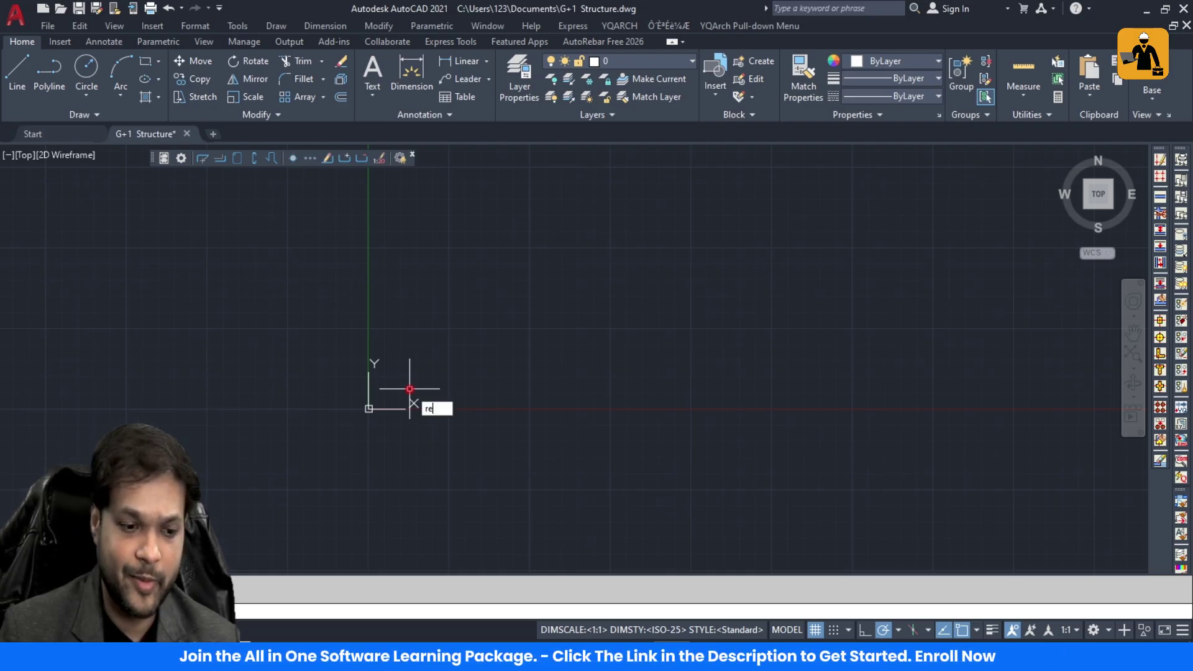
type("c")
key("Return")
left_click(400, 299)
scroll(503, 385, "up", 8)
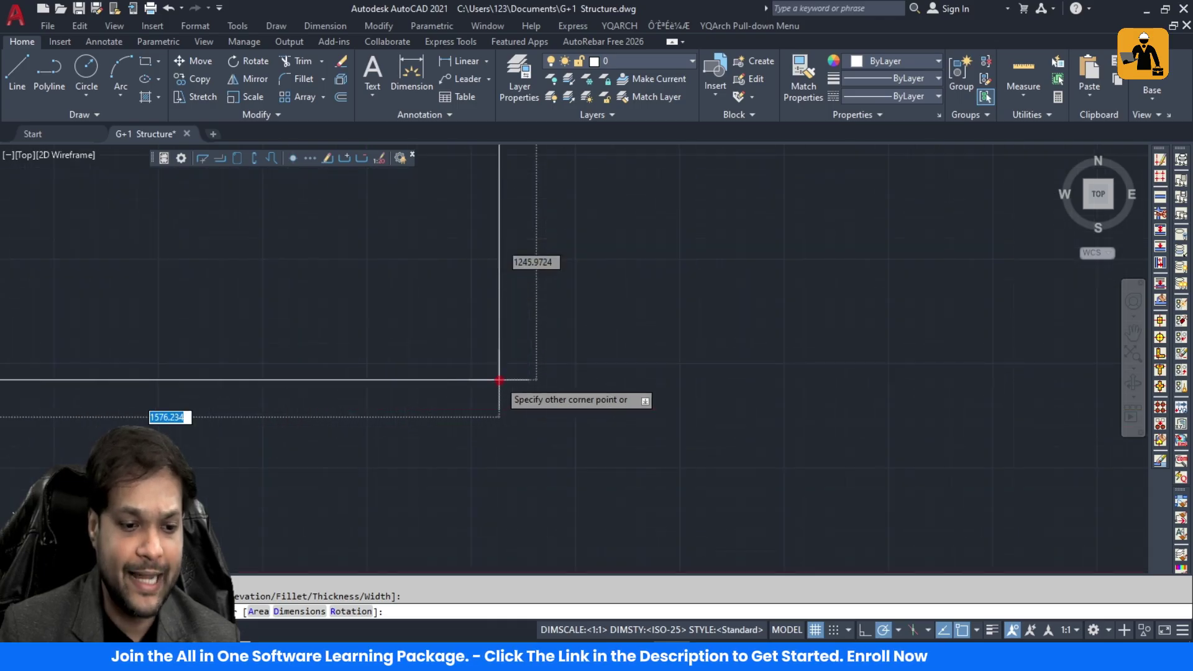
scroll(504, 404, "down", 8)
scroll(510, 423, "up", 4)
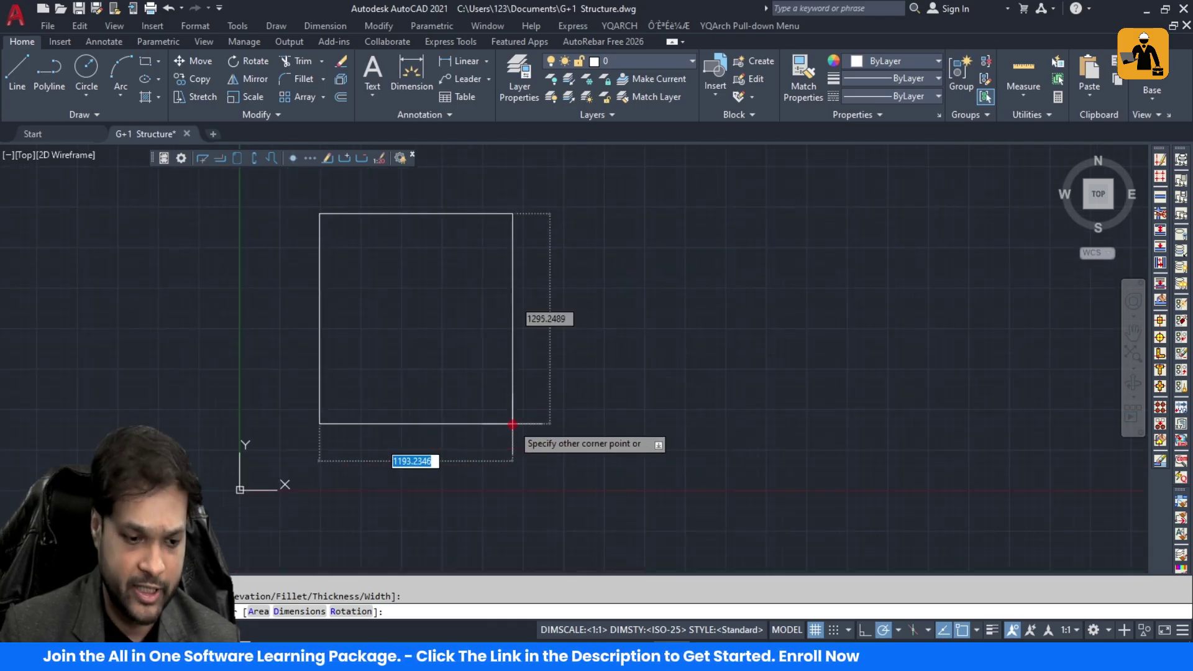
type("1000")
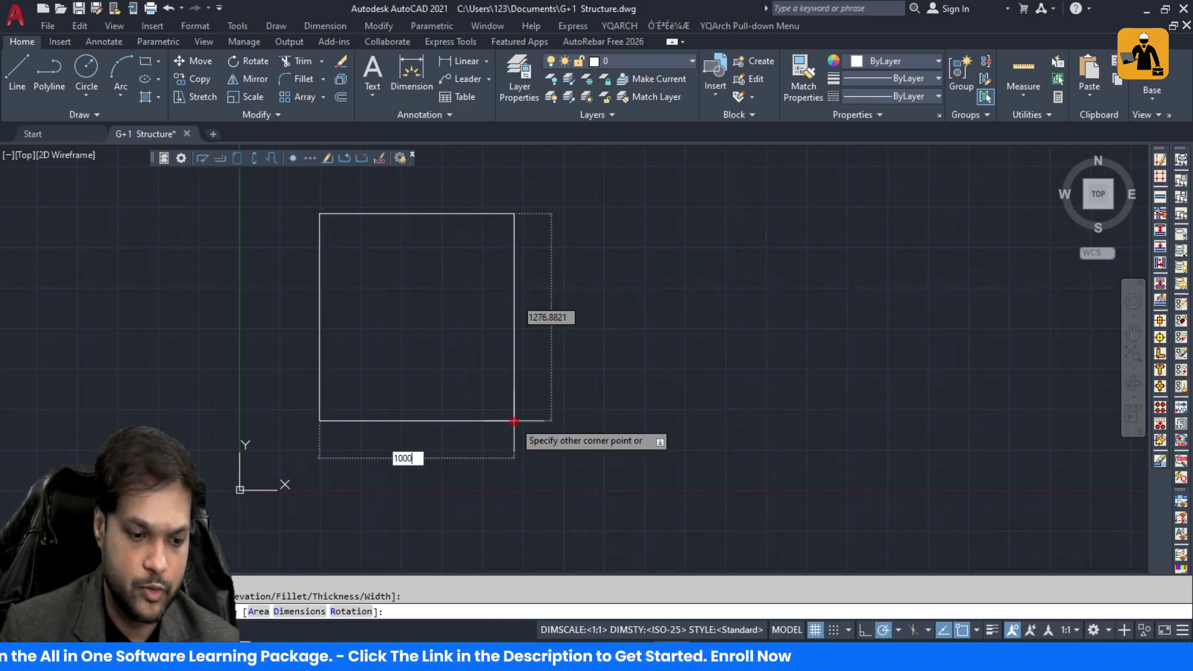
scroll(514, 421, "up", 2)
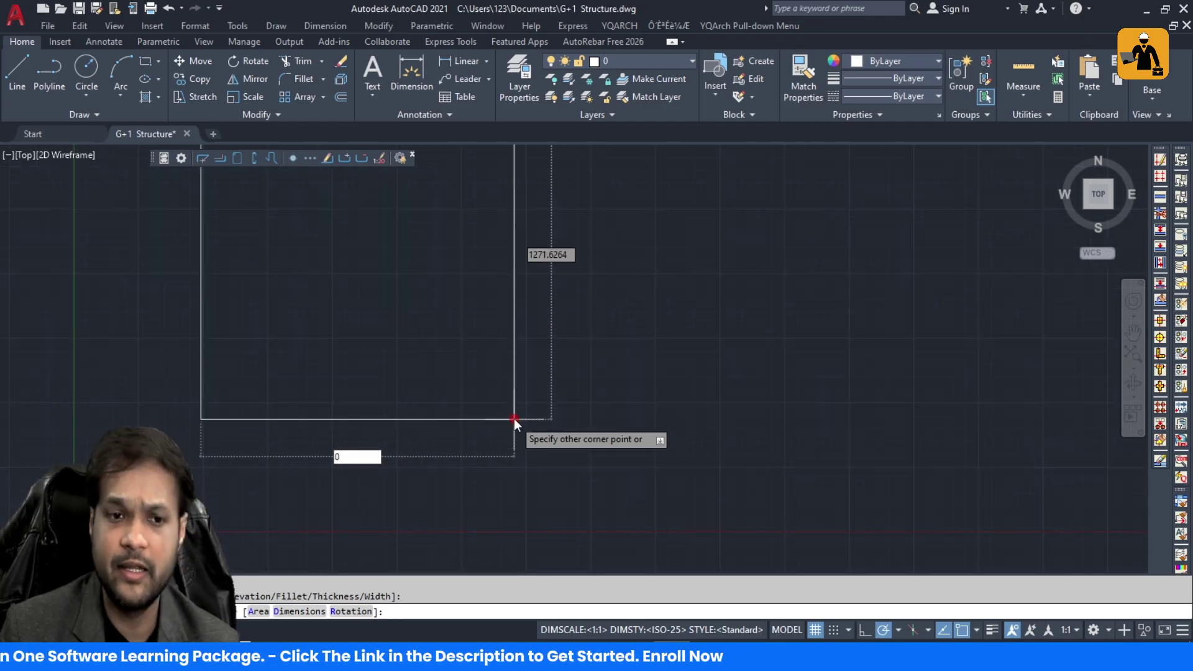
key("Escape")
key("Escape")
scroll(507, 404, "down", 7)
scroll(498, 385, "up", 5)
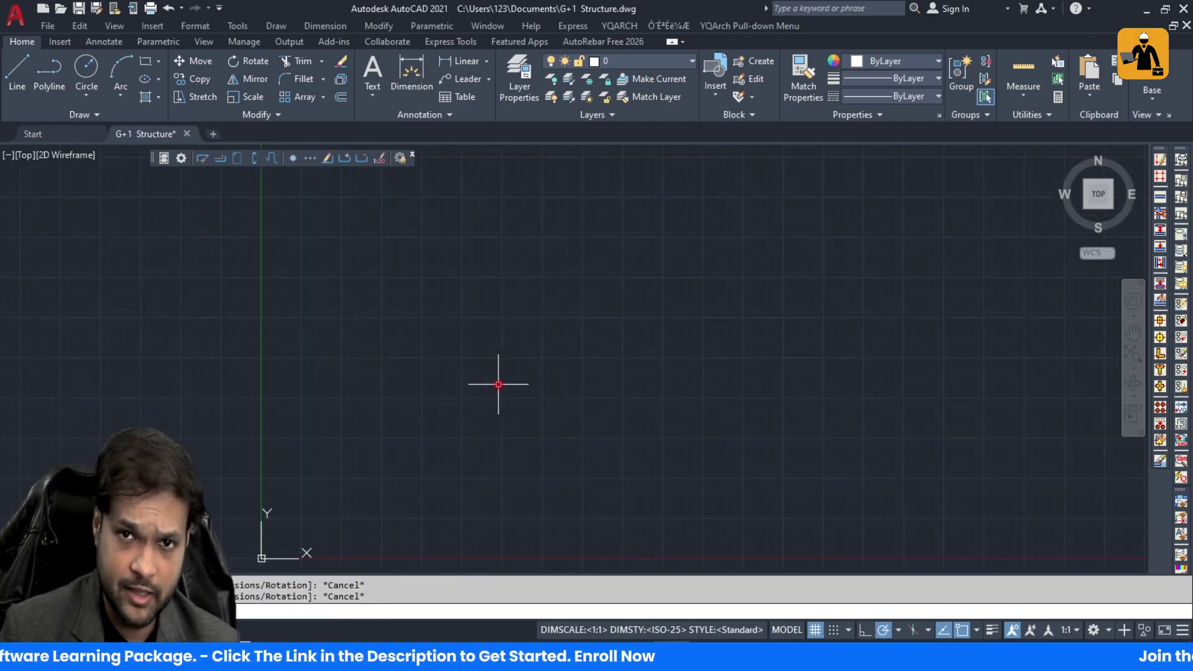
Step: Review the drawing units' length type, precision and insertion scale options, leaving the settings as they are
type("un")
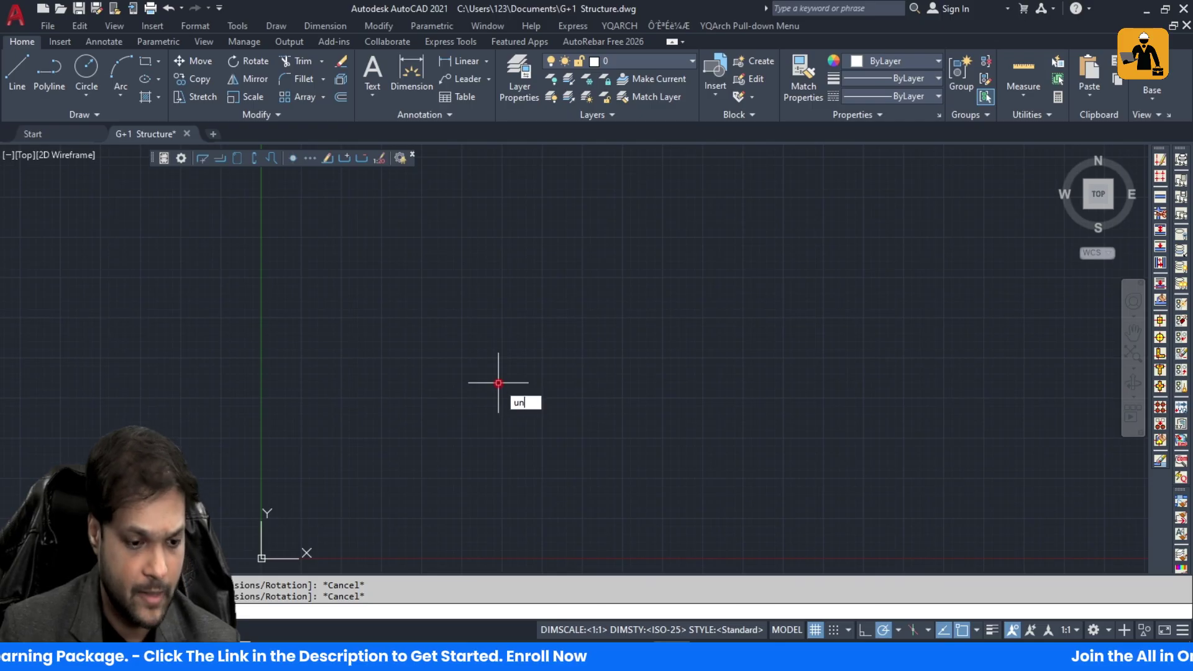
left_click(552, 421)
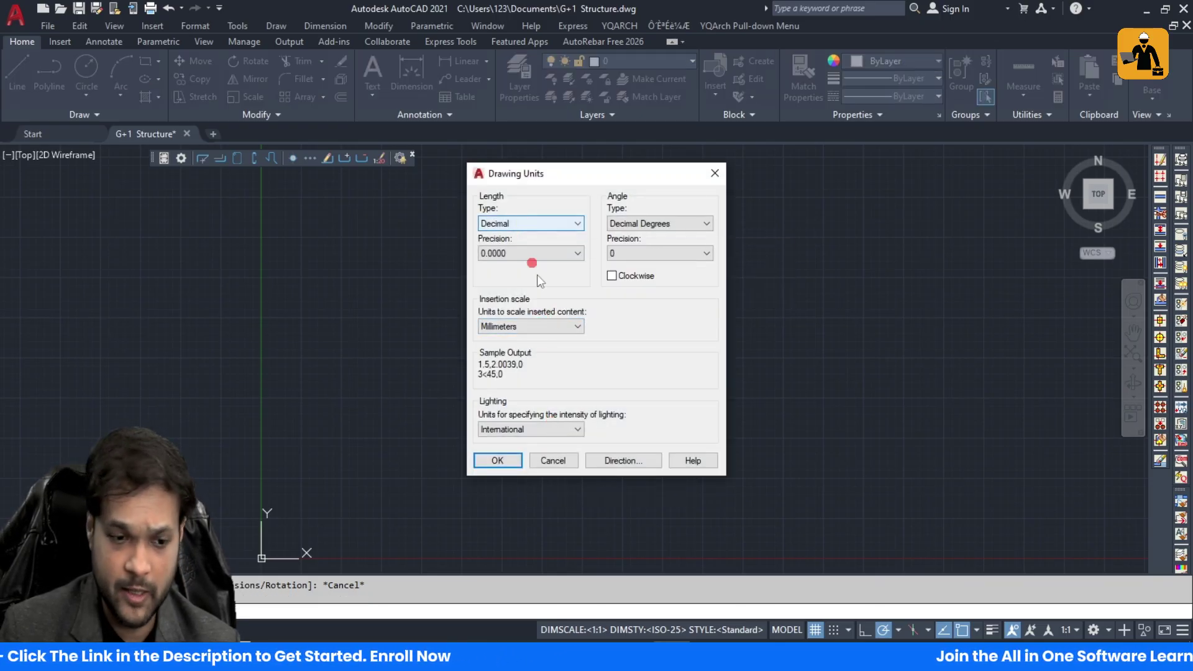
left_click(548, 327)
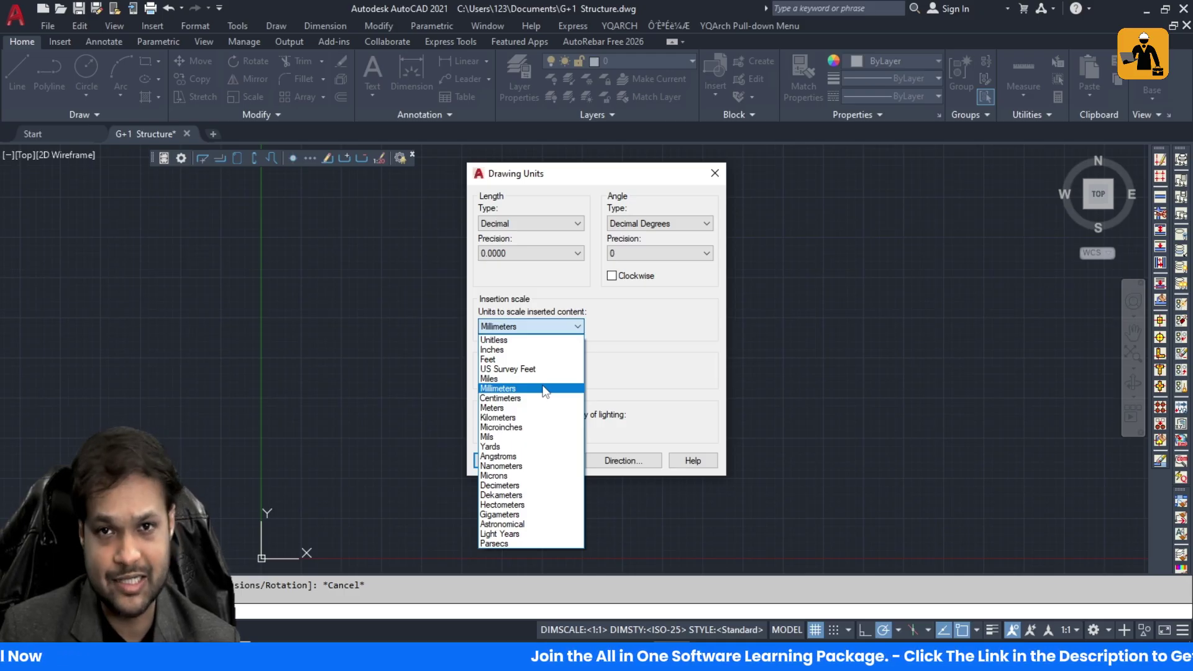
left_click(516, 224)
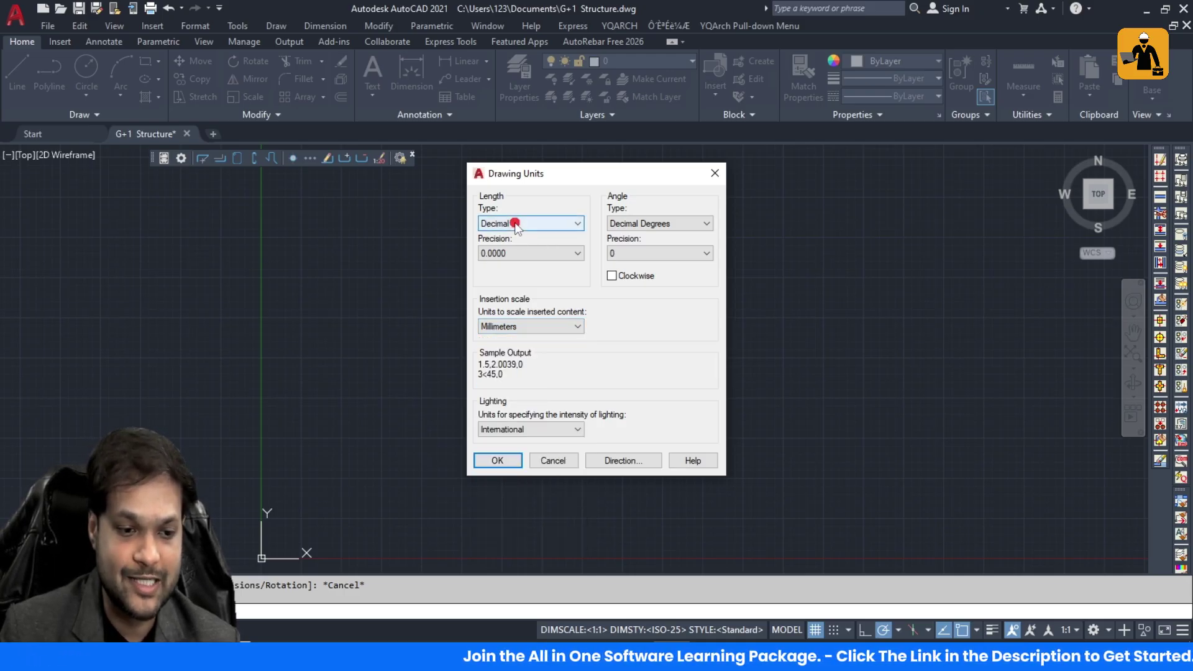
left_click(514, 223)
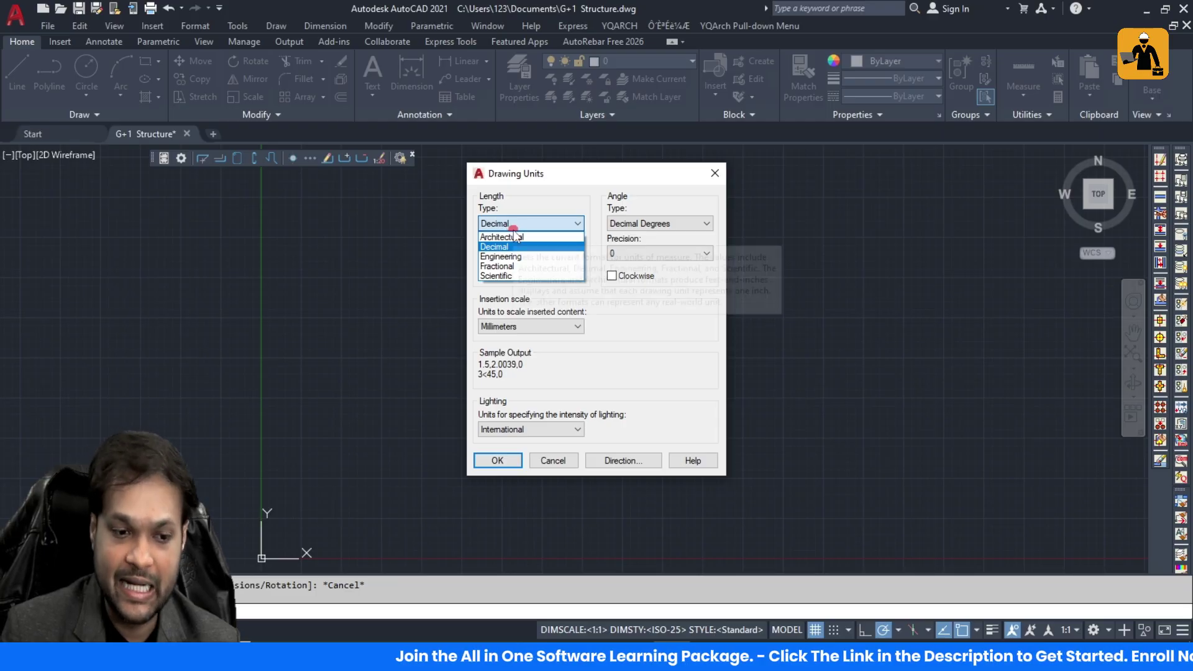
left_click(574, 348)
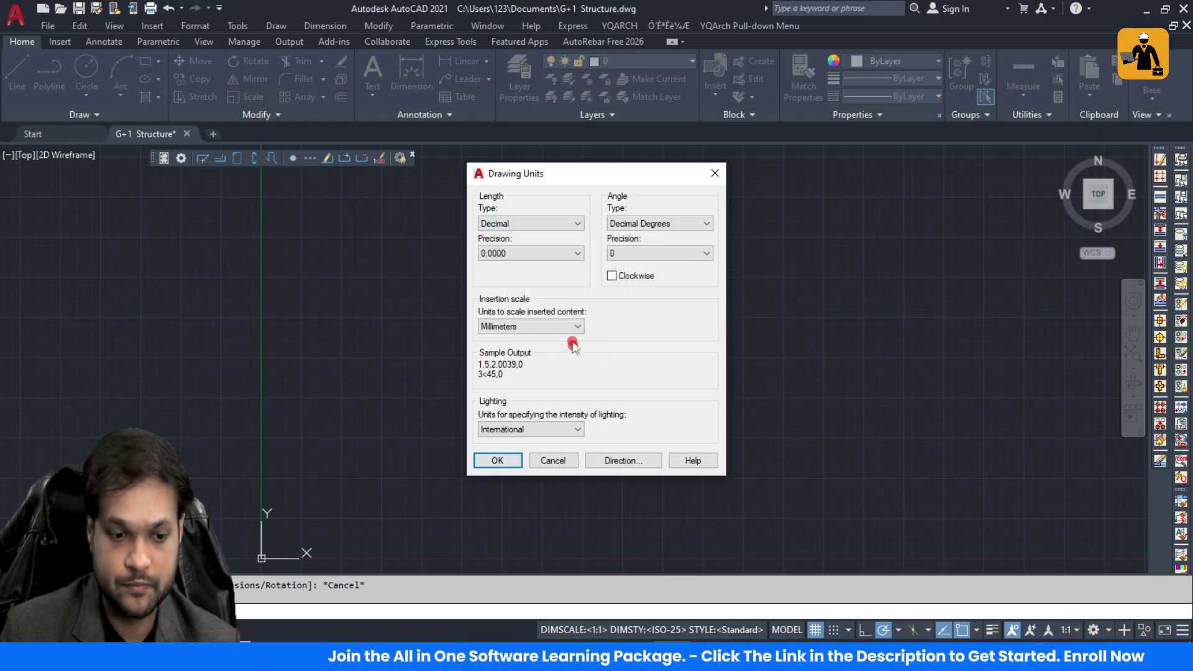
left_click(538, 328)
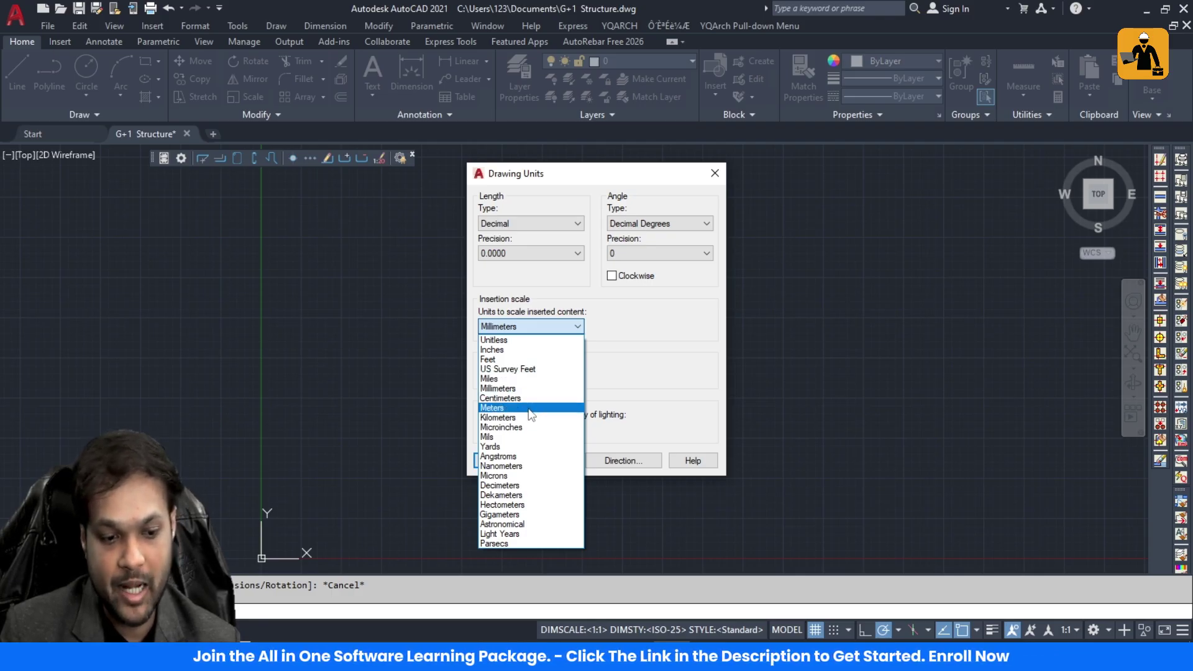
left_click(652, 350)
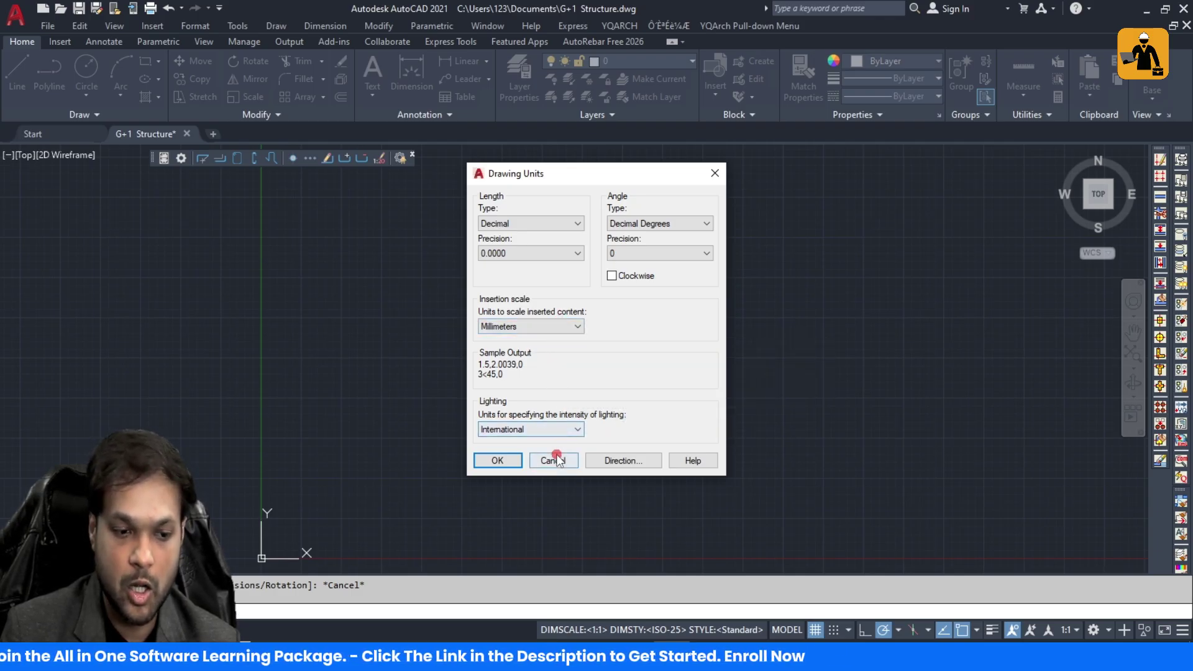
left_click(525, 254)
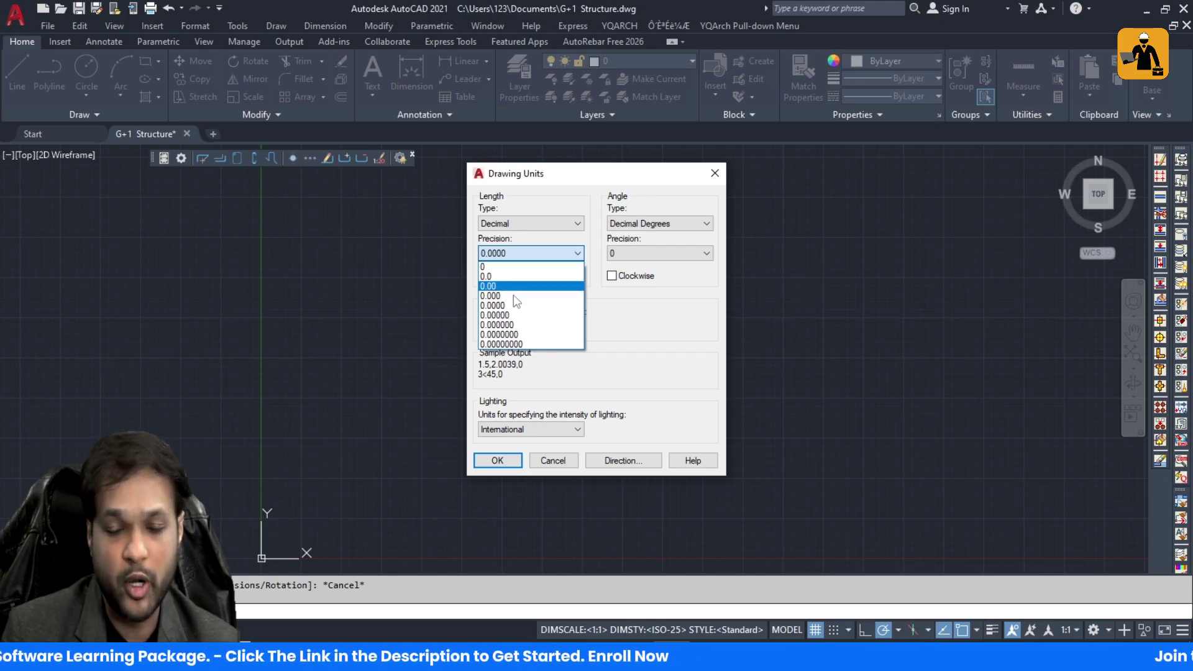
left_click(649, 355)
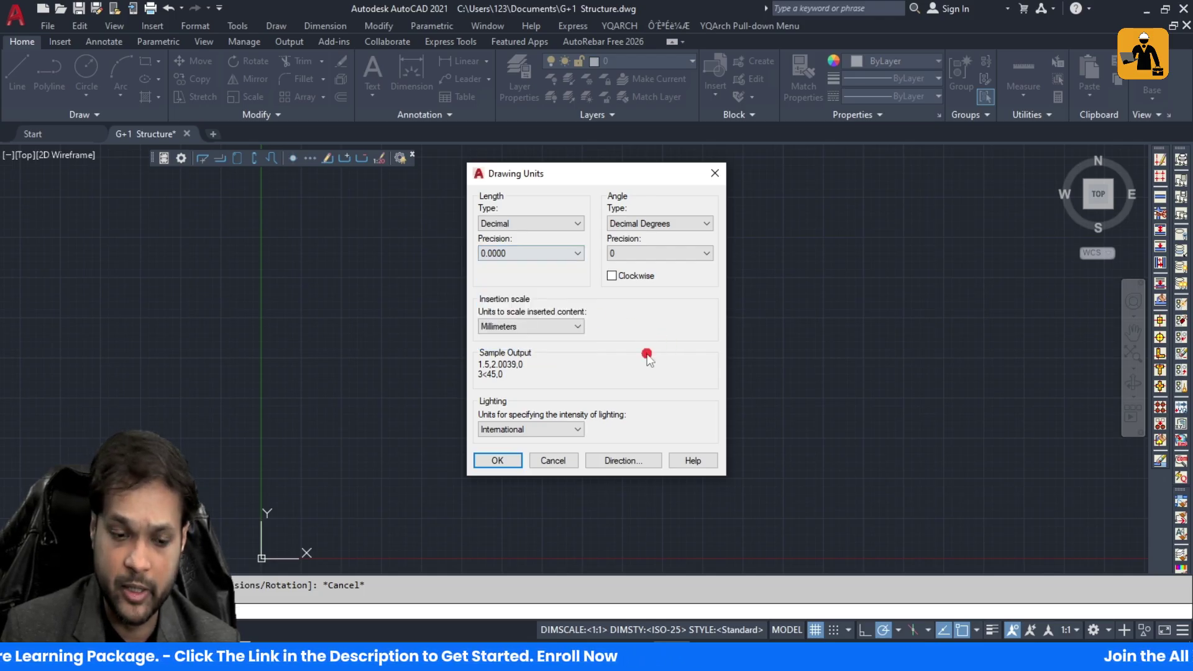
left_click(566, 461)
Step: Draw a rectangle 14000 wide and 10000 high, placed just beside the Y axis near the origin
type("rec")
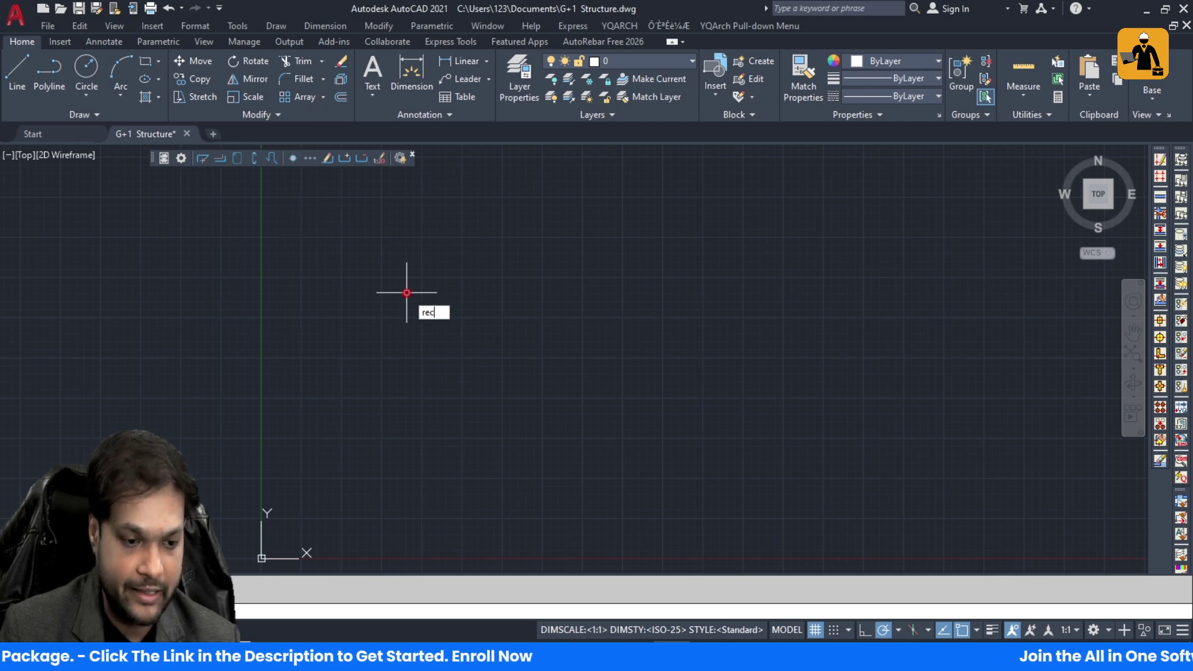
key("Return")
left_click(328, 258)
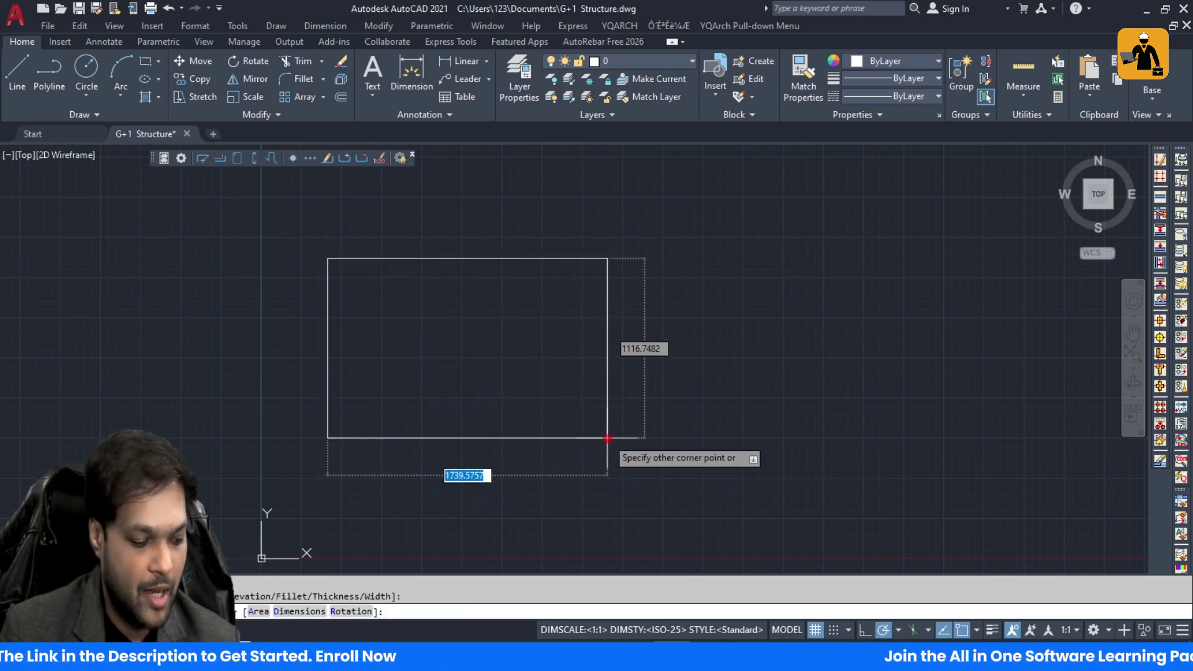
type("14000")
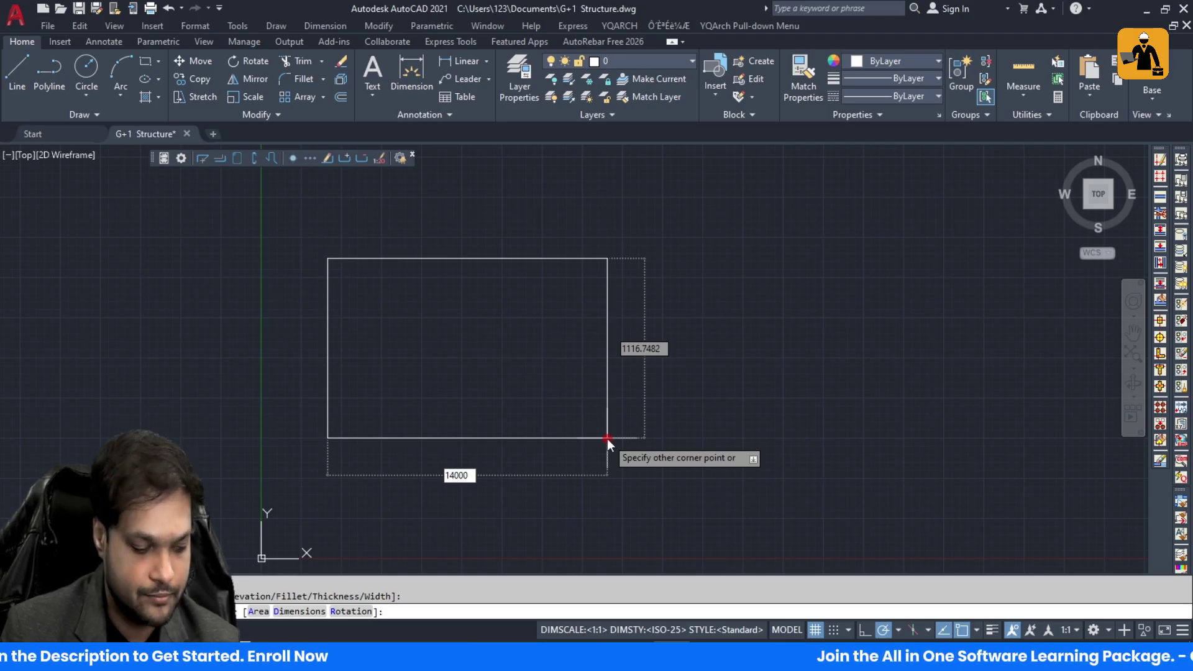
key("Tab")
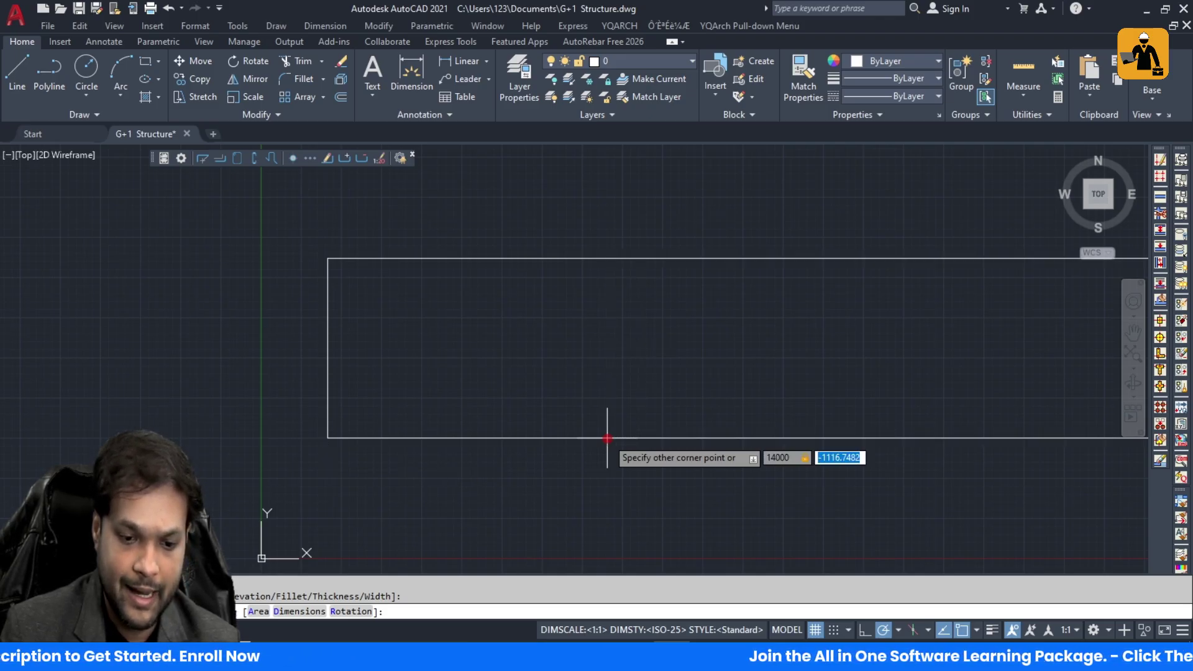
type("1000")
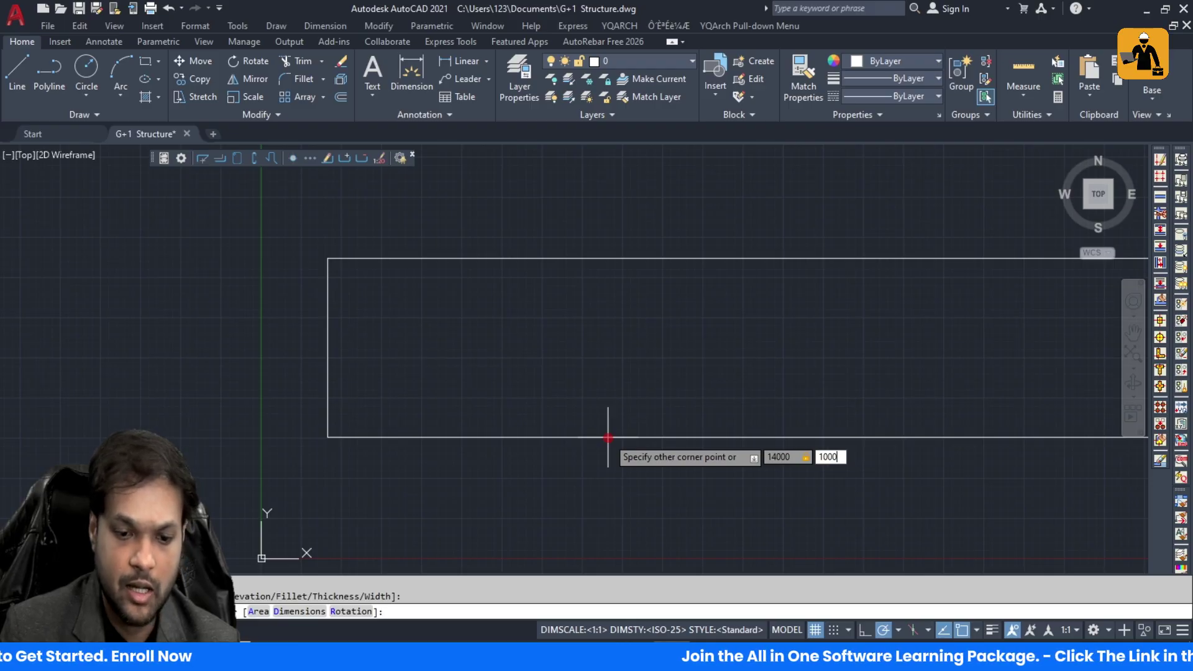
type("0")
key("Return")
scroll(608, 437, "down", 10)
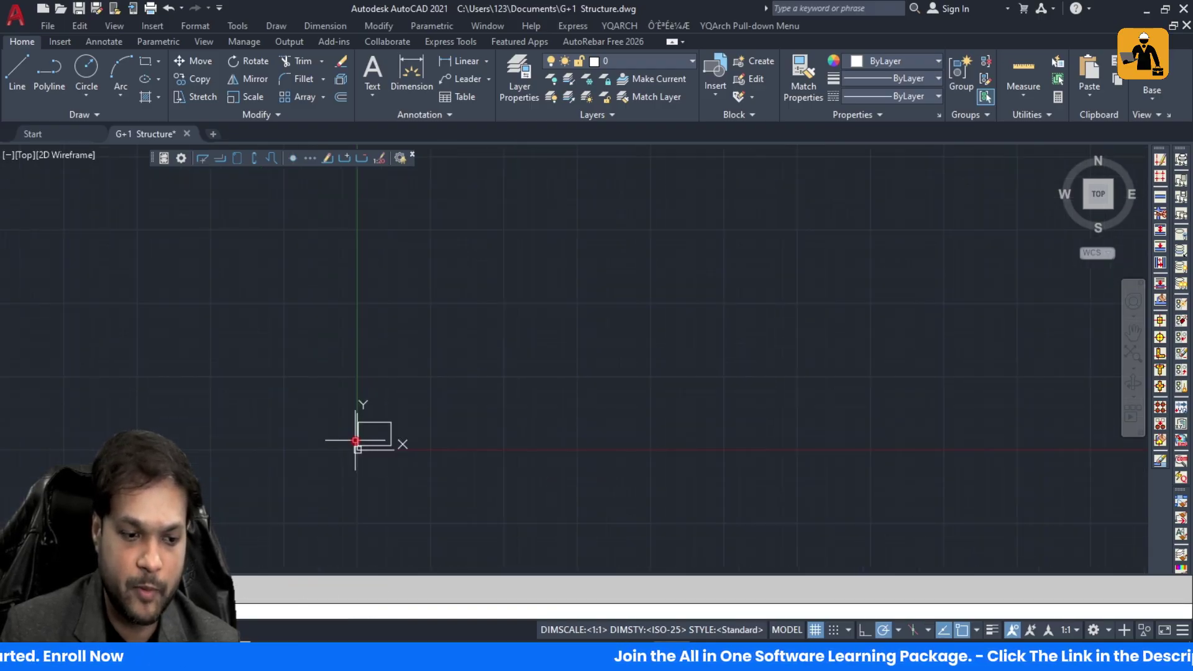
scroll(360, 439, "up", 8)
scroll(397, 476, "up", 2)
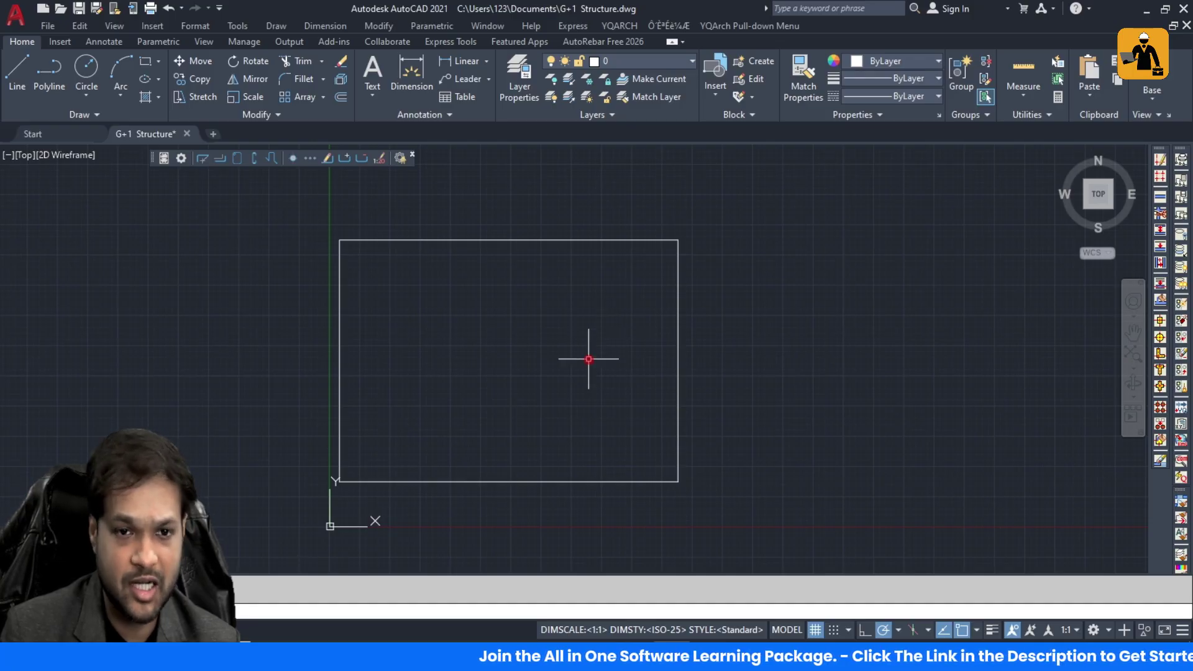
left_click(575, 485)
scroll(527, 442, "up", 3)
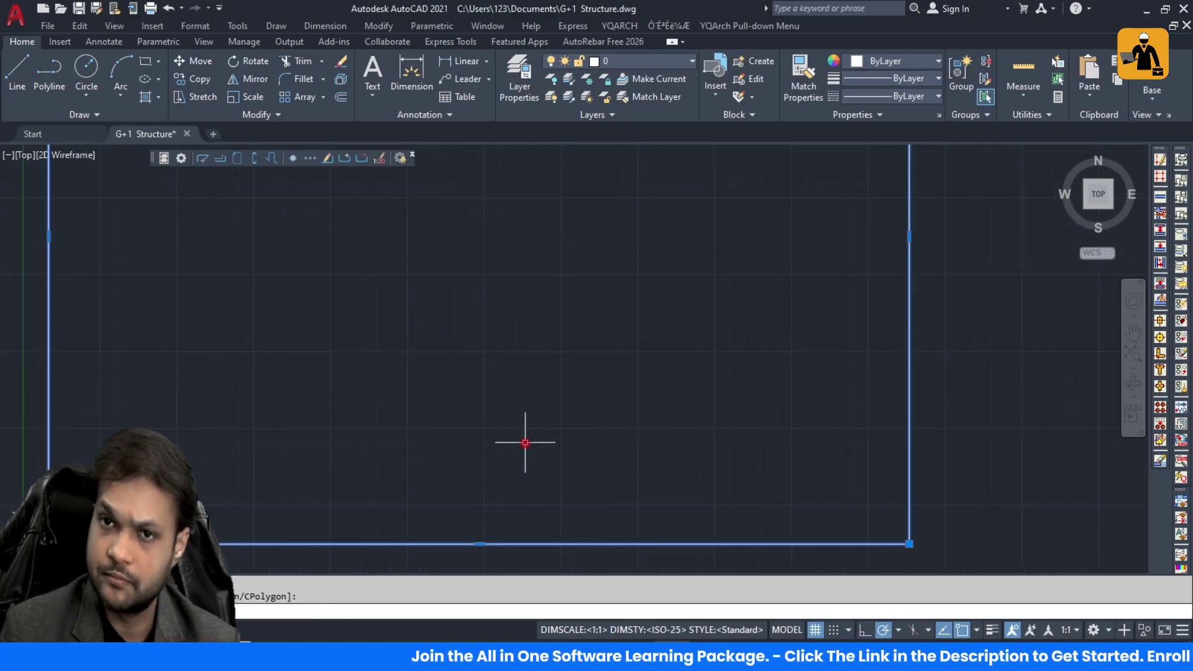
scroll(525, 433, "down", 5)
scroll(522, 373, "up", 4)
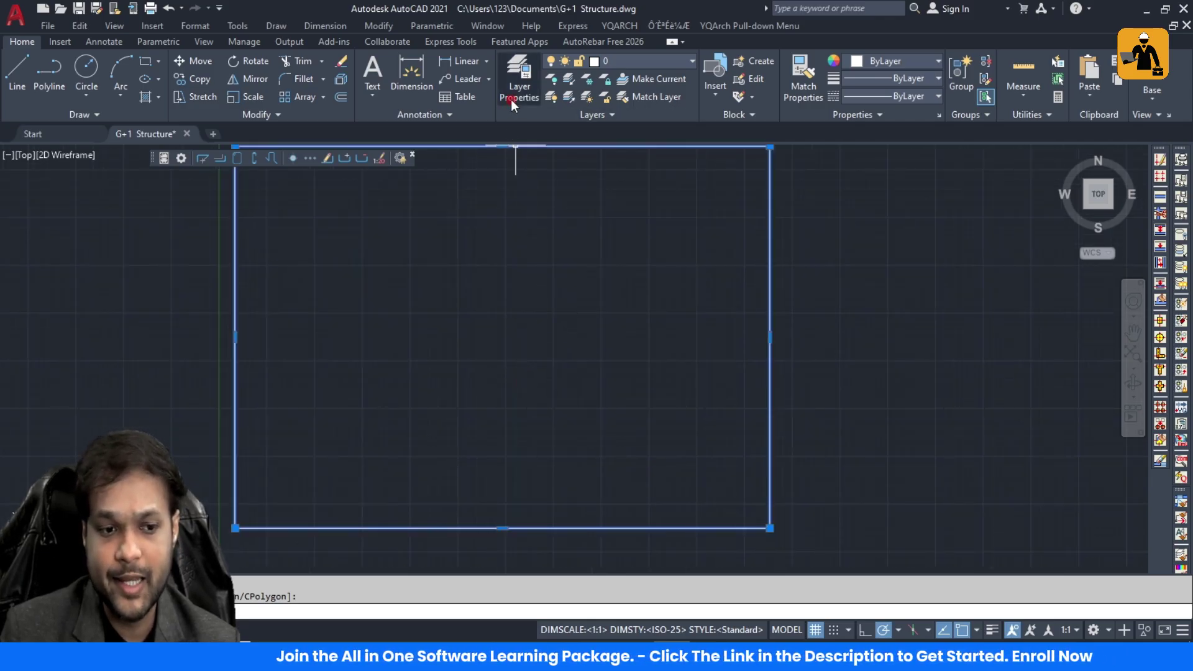
left_click(872, 352)
left_click(593, 209)
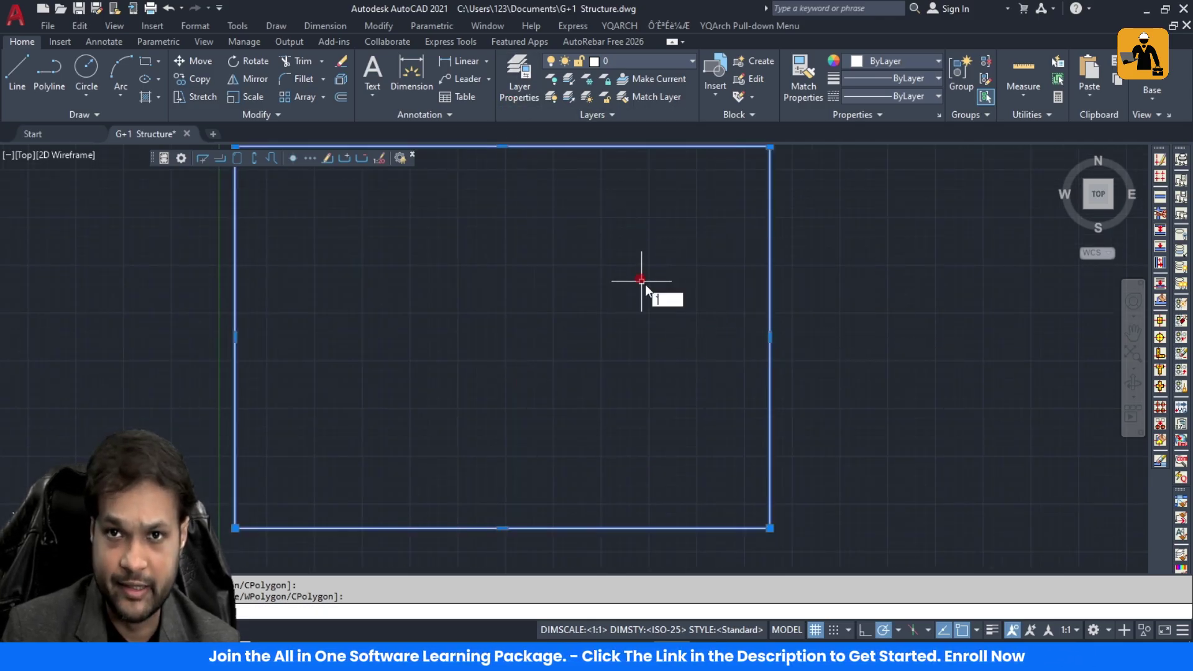
key("Escape")
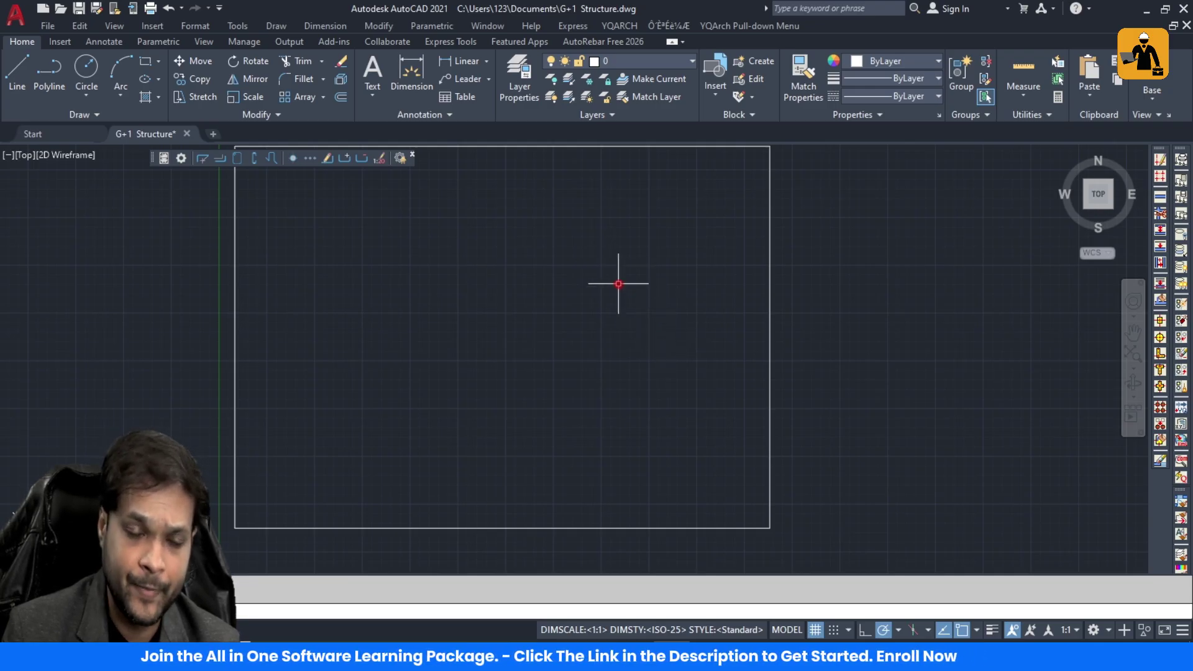
Step: Draw a grid axis at main scale 1:100 over the rectangle, with bays 3500, 3300, 3500 across and 3500, 4000, 3500 vertically
left_click(520, 100)
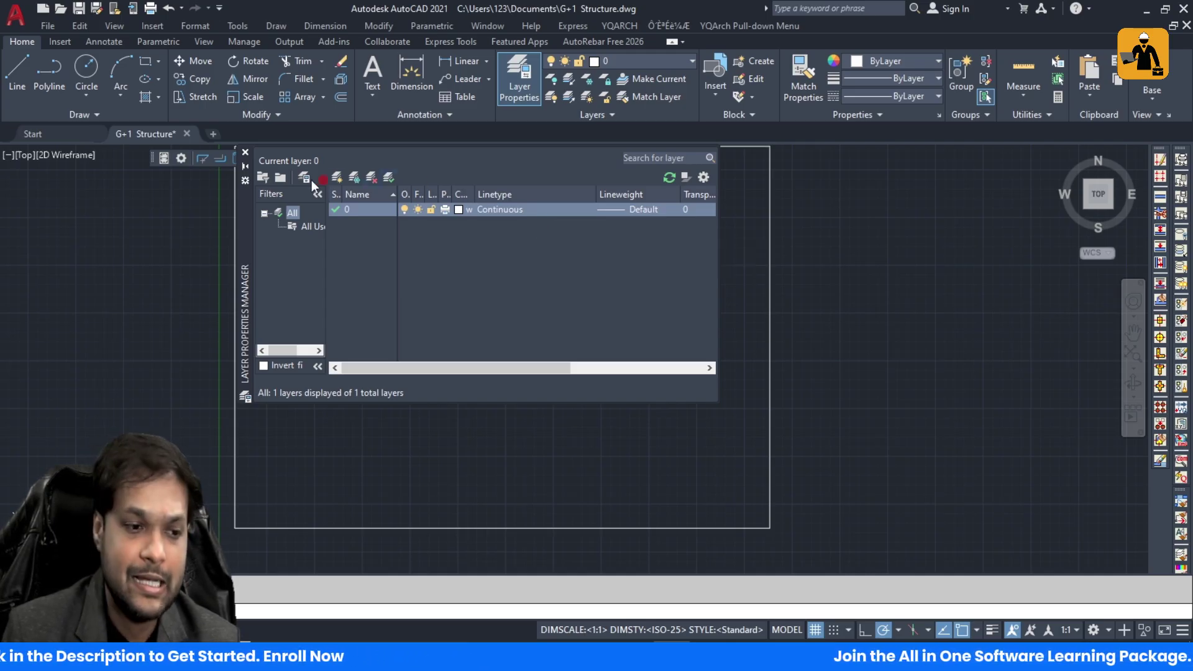
left_click(246, 151)
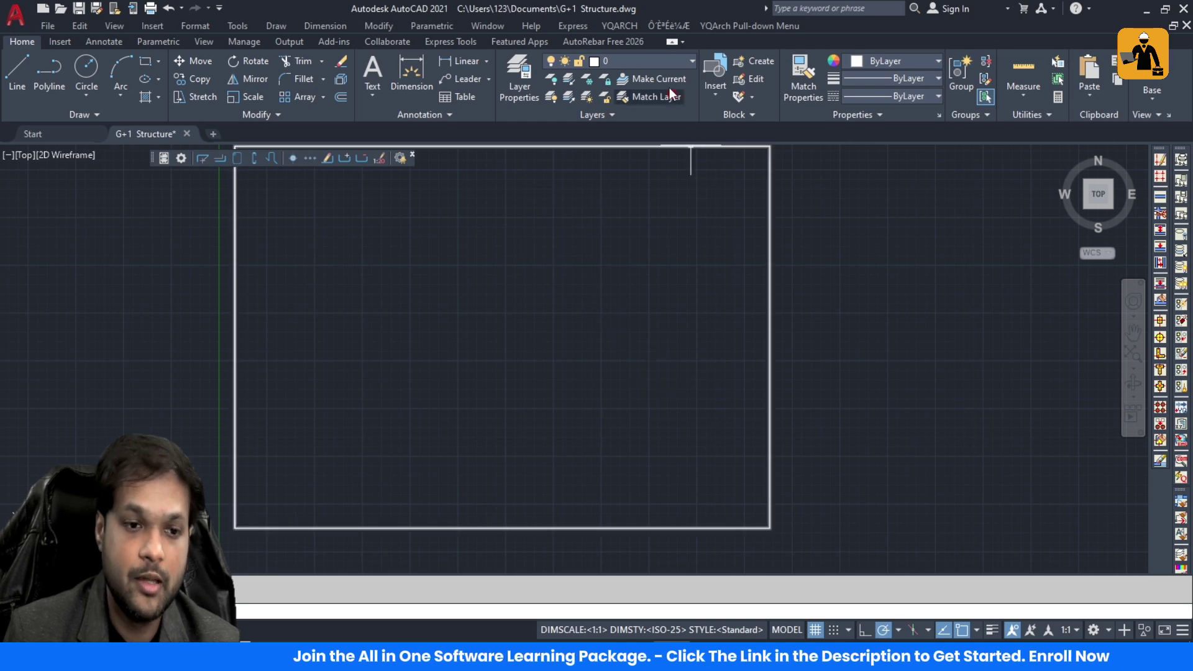
left_click(627, 30)
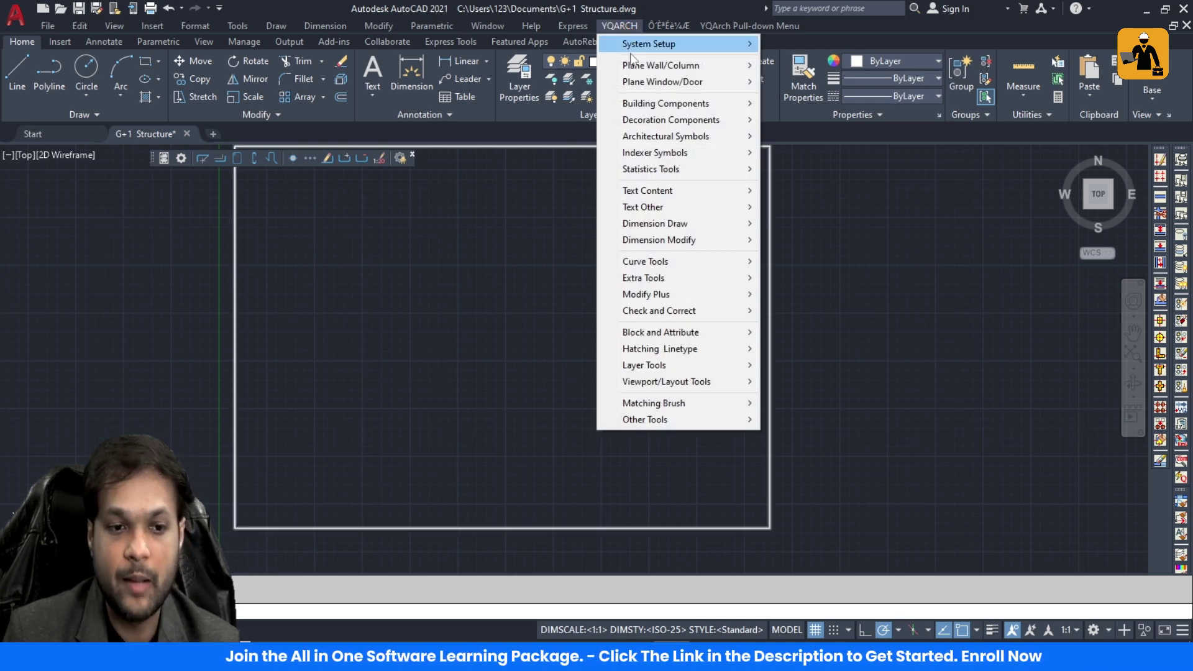
mouse_move(635, 65)
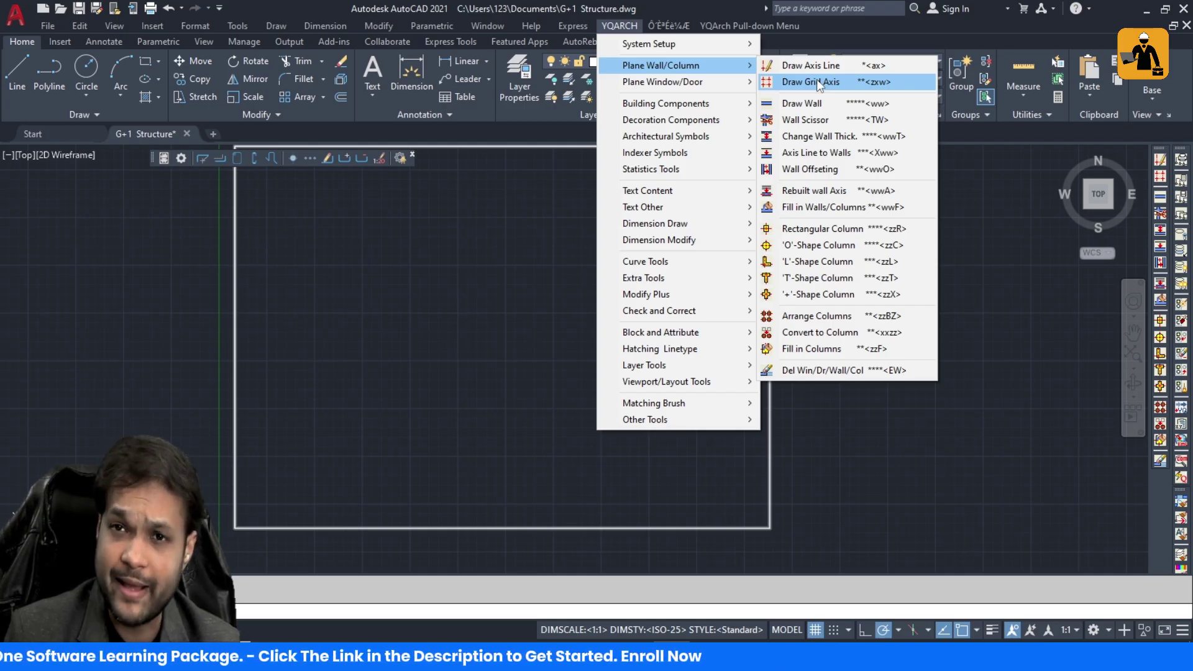
left_click(816, 79)
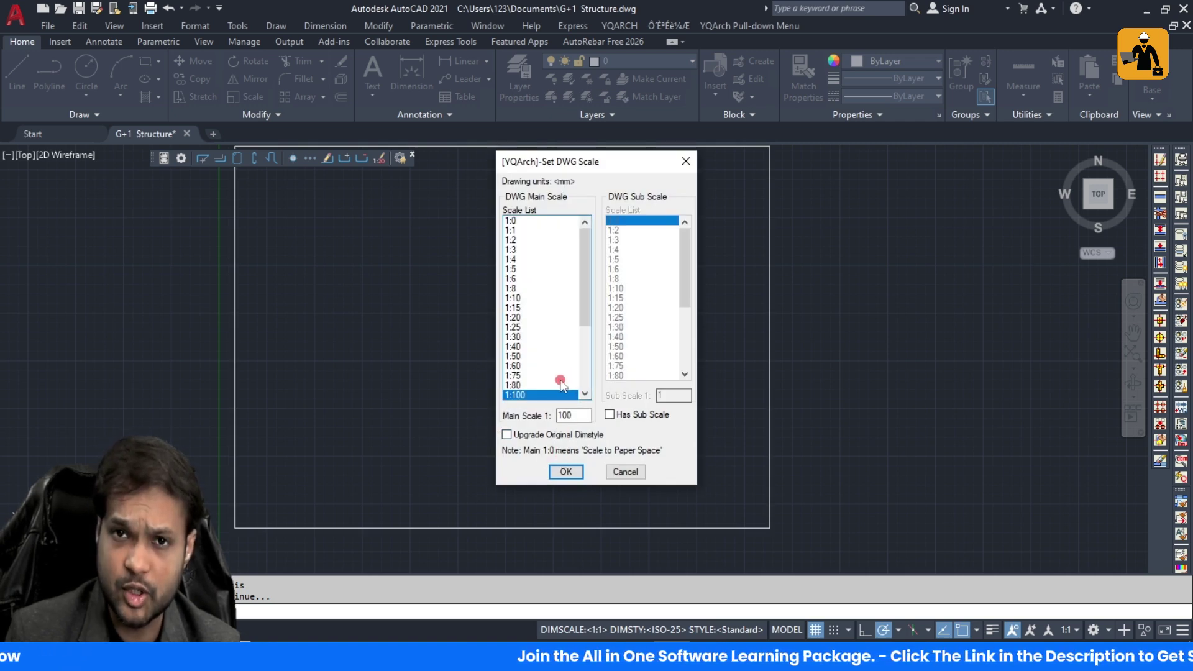
left_click(564, 470)
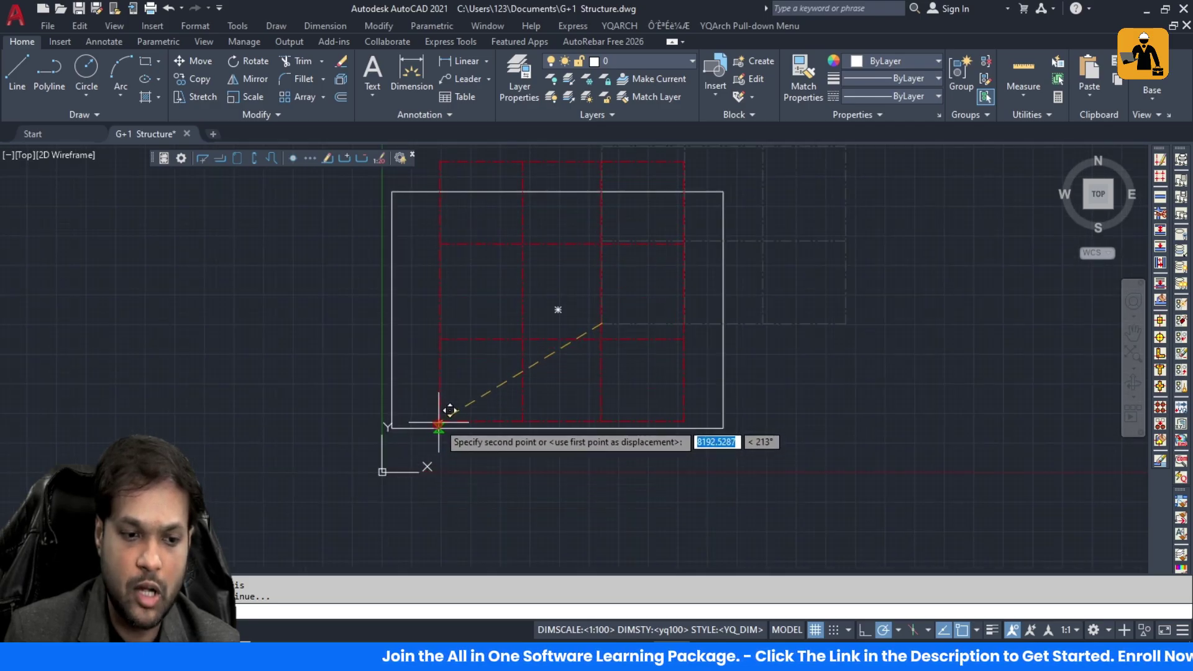
left_click(417, 427)
Step: Examine the grid's numbered and lettered axes with their bay and overall dimensions against the rectangle
scroll(507, 361, "down", 5)
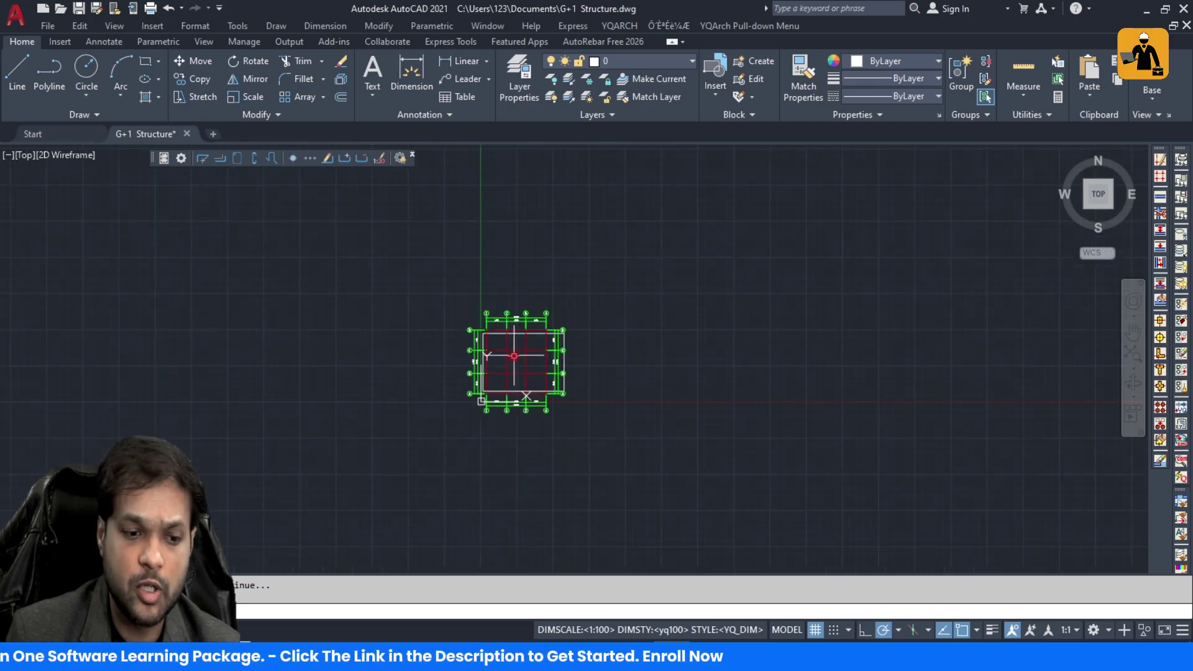
scroll(505, 351, "up", 5)
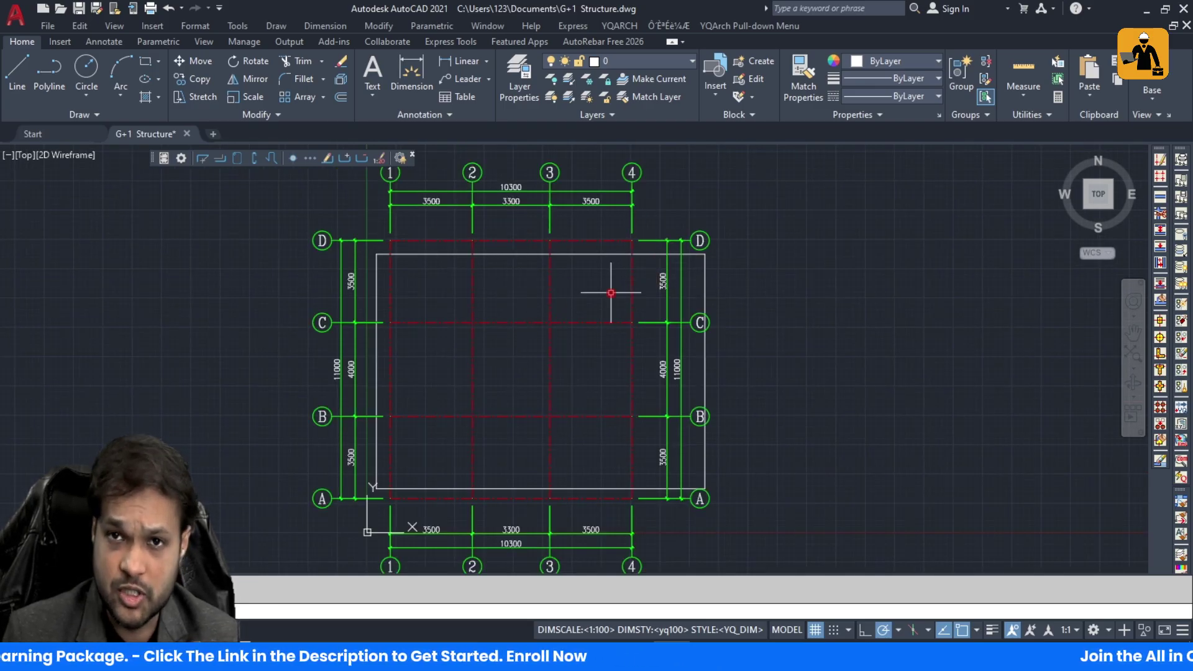
scroll(507, 201, "up", 6)
scroll(507, 203, "down", 3)
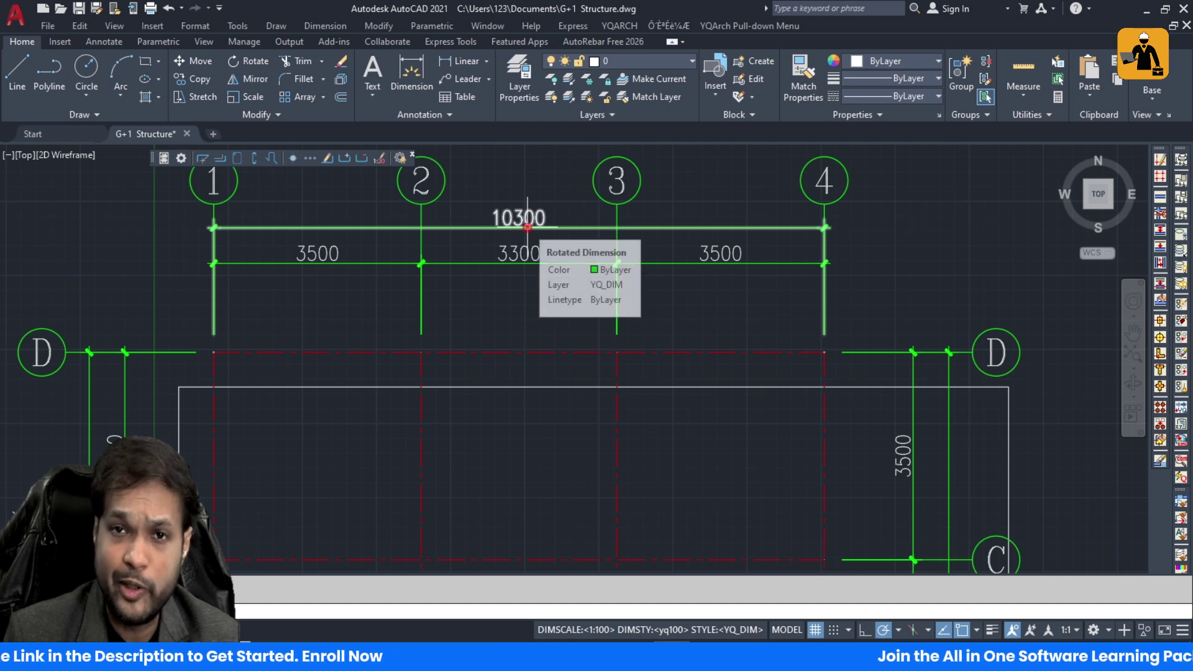
scroll(527, 227, "down", 8)
scroll(460, 200, "up", 8)
scroll(412, 199, "down", 5)
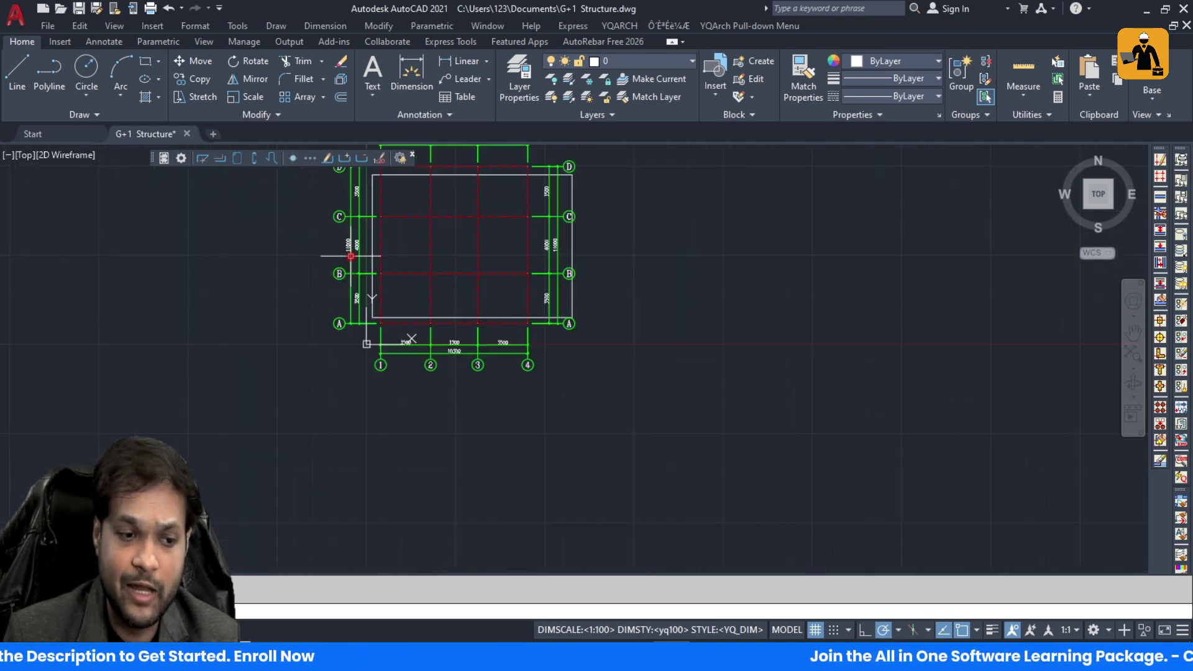
scroll(547, 410, "up", 5)
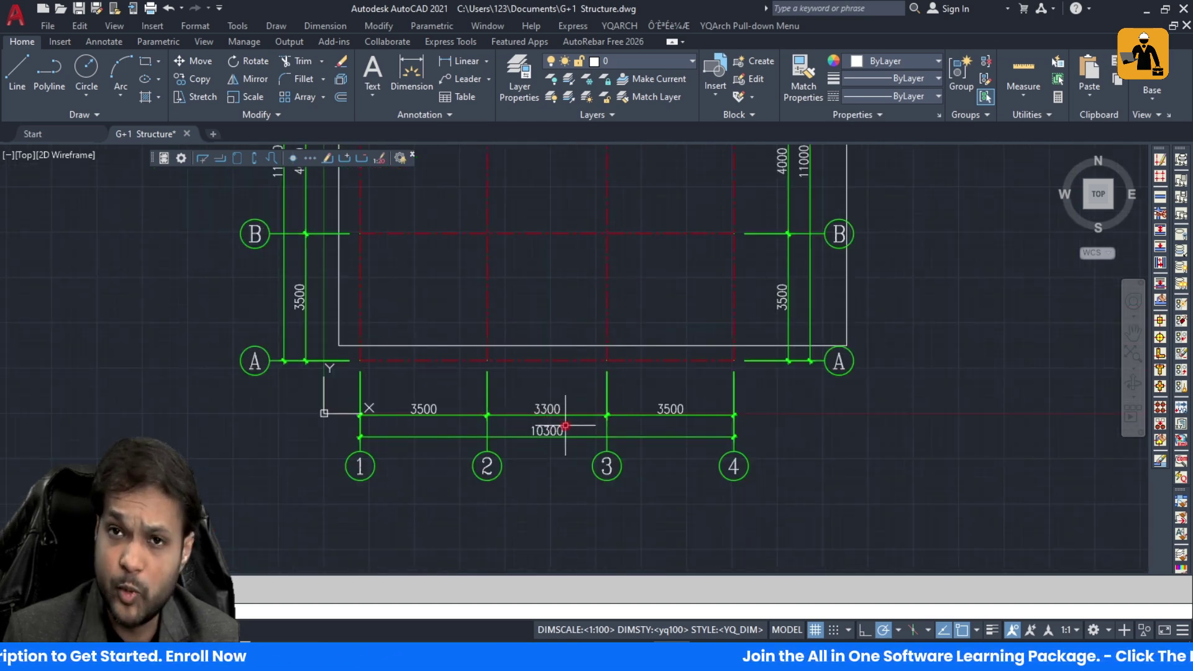
scroll(566, 425, "down", 3)
scroll(551, 346, "up", 3)
Step: Measure the gaps from the rectangle's lower edge to axis A and from its upper edge to axis D using temporary lines
left_click(585, 419)
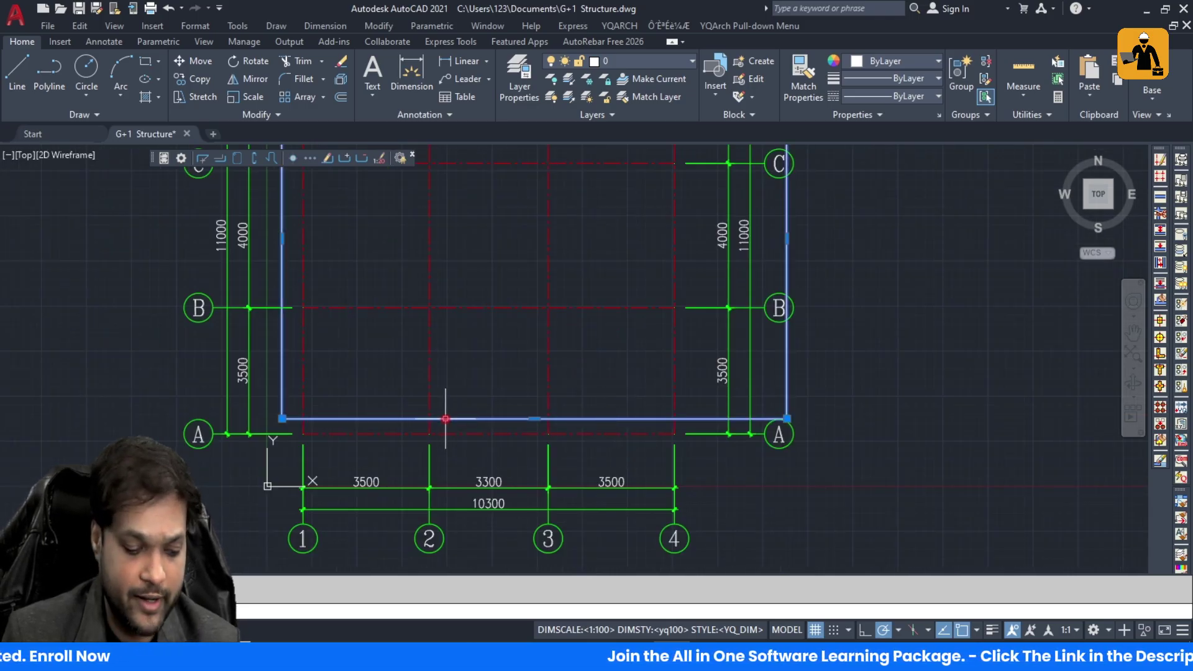
type("l")
key("Return")
left_click(404, 430)
scroll(410, 425, "up", 6)
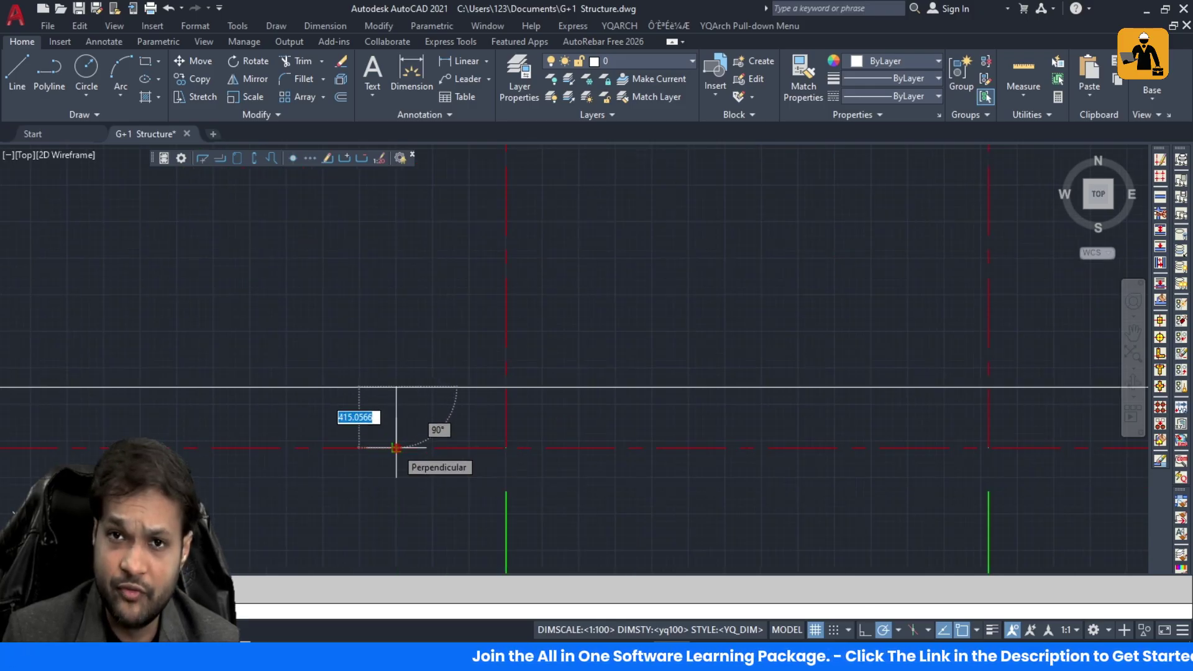
scroll(396, 447, "down", 8)
scroll(391, 458, "down", 4)
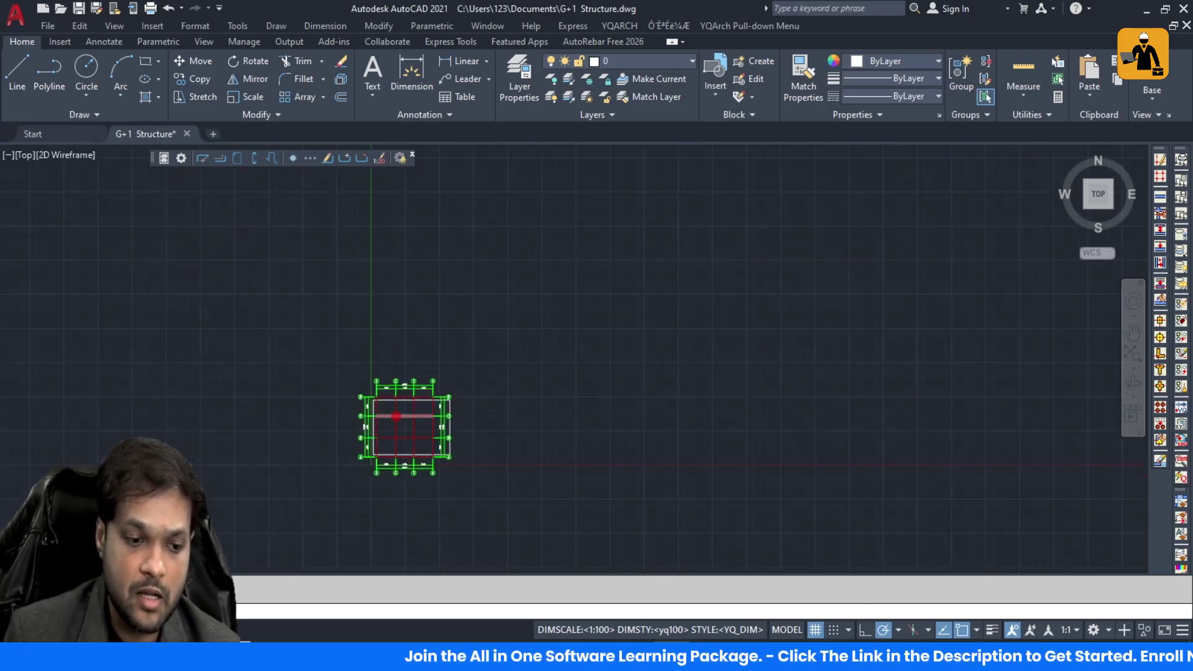
scroll(349, 349, "up", 15)
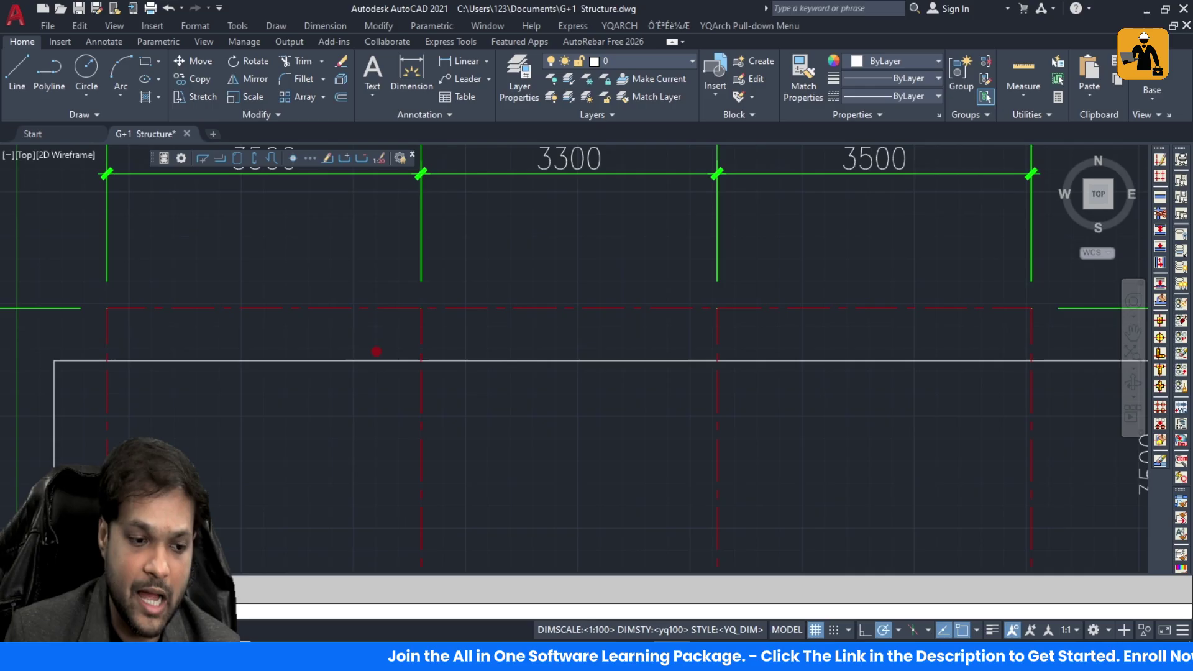
left_click(340, 367)
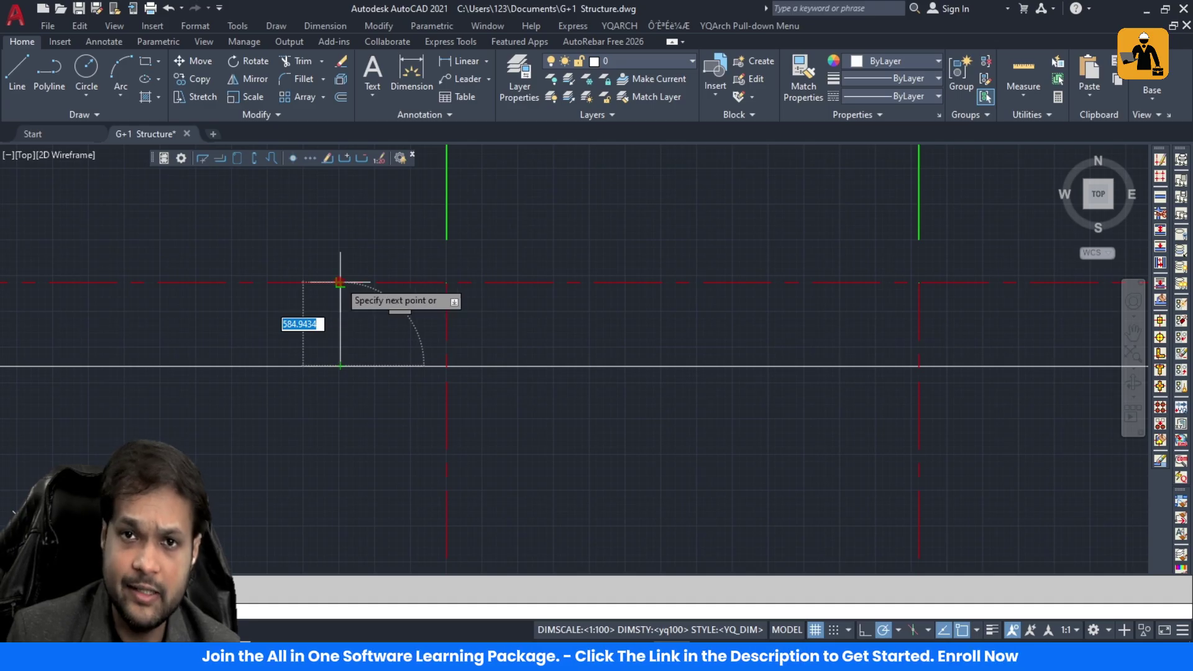
key("Escape")
Step: Inspect the outer rectangle and the axis A gridline, checking which layer each one is on
scroll(404, 330, "down", 5)
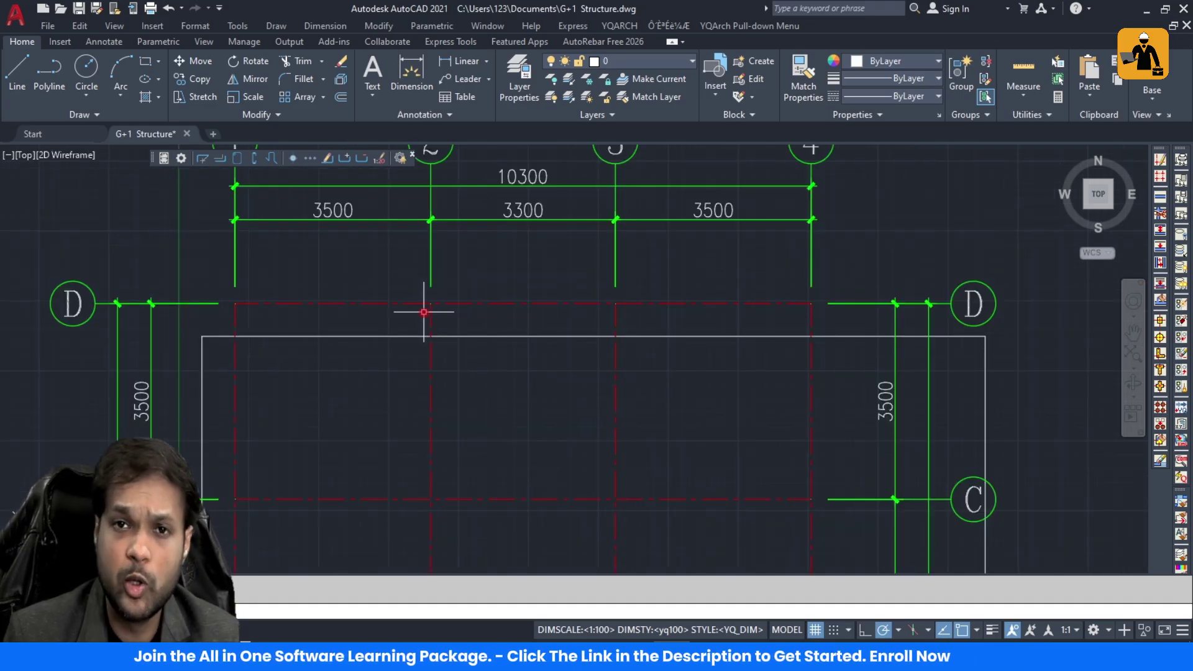
scroll(540, 276, "up", 3)
scroll(556, 286, "up", 4)
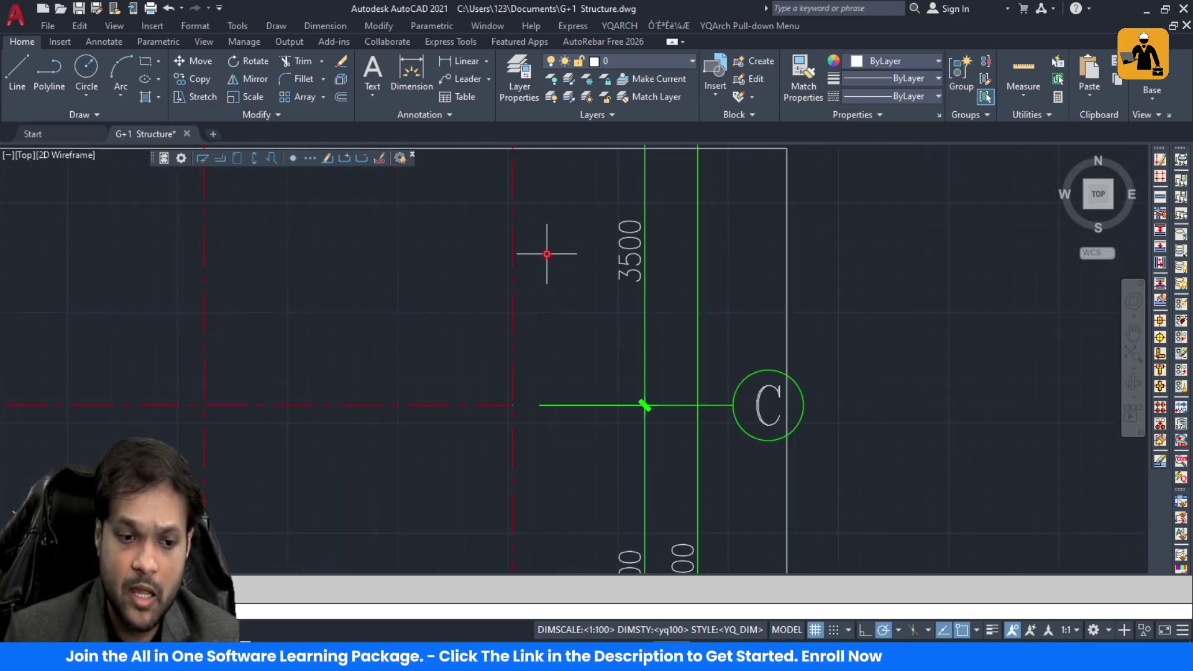
scroll(546, 253, "down", 4)
left_click(606, 249)
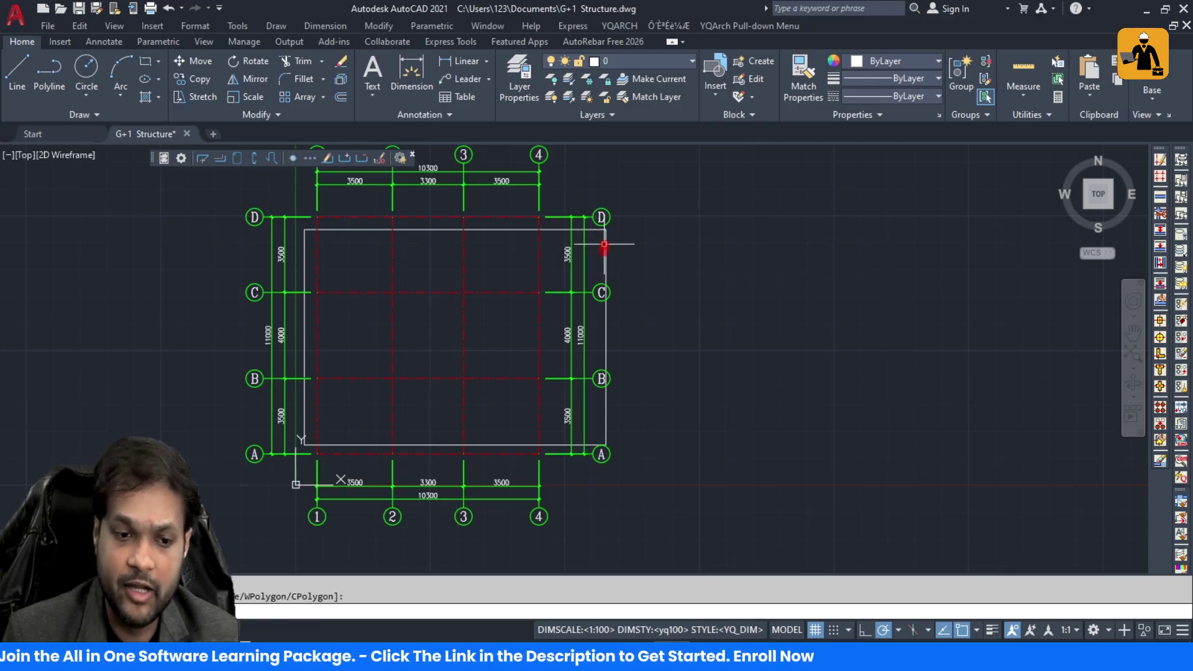
left_click(606, 245)
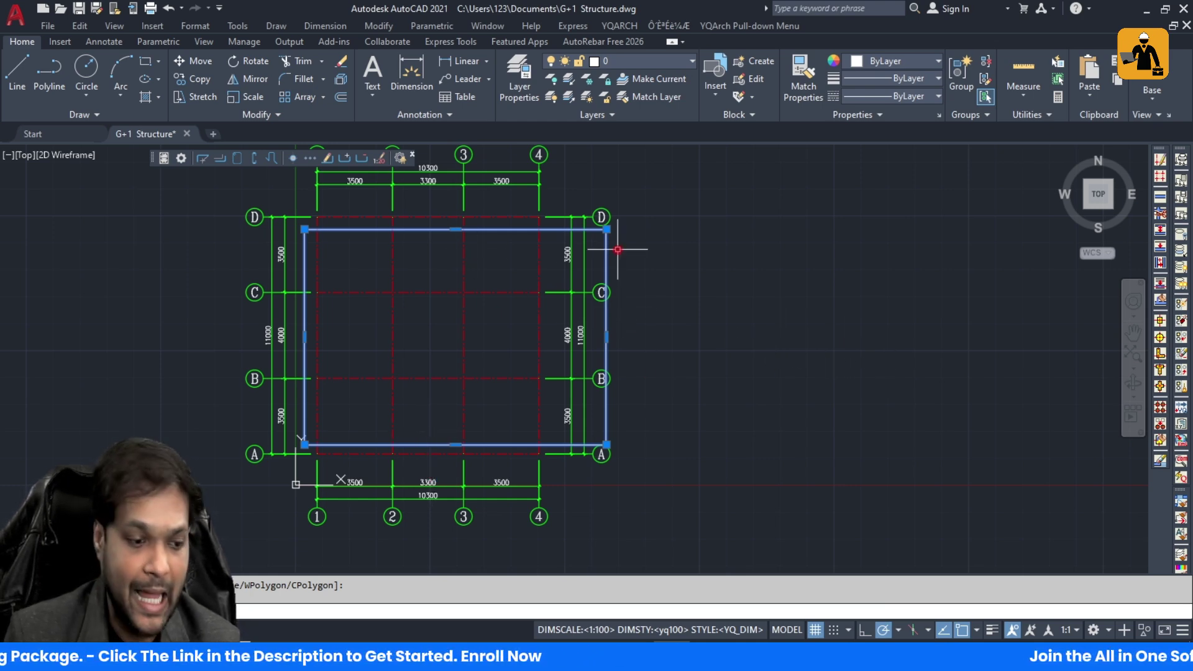
key("Escape")
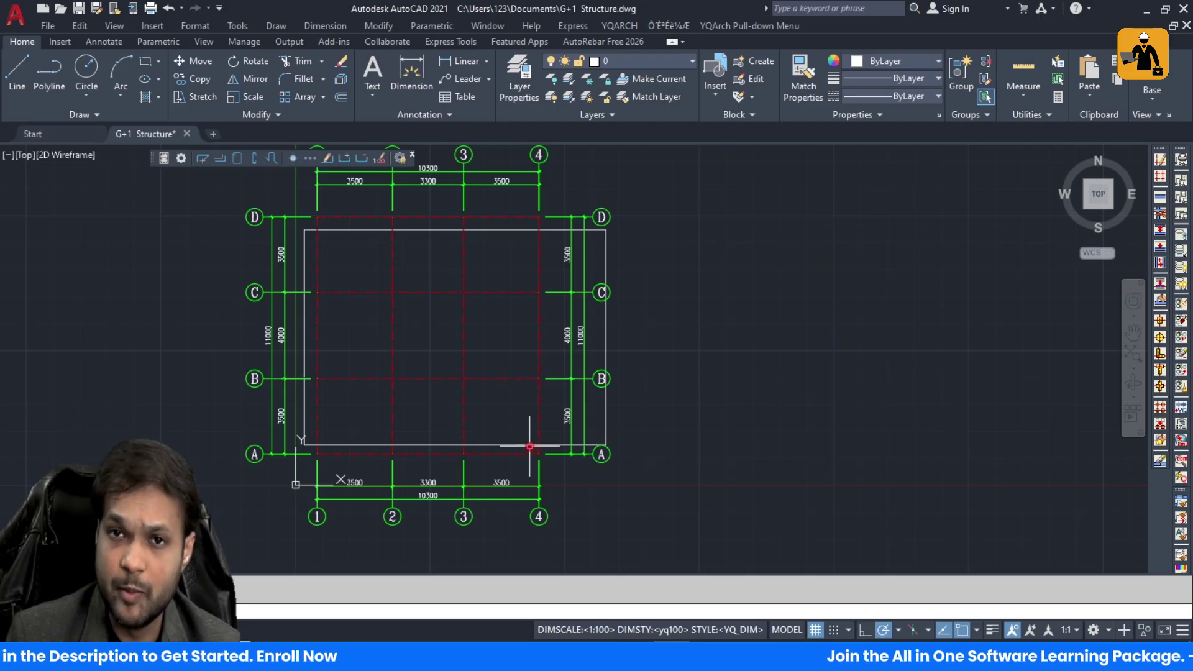
left_click(499, 458)
left_click(488, 452)
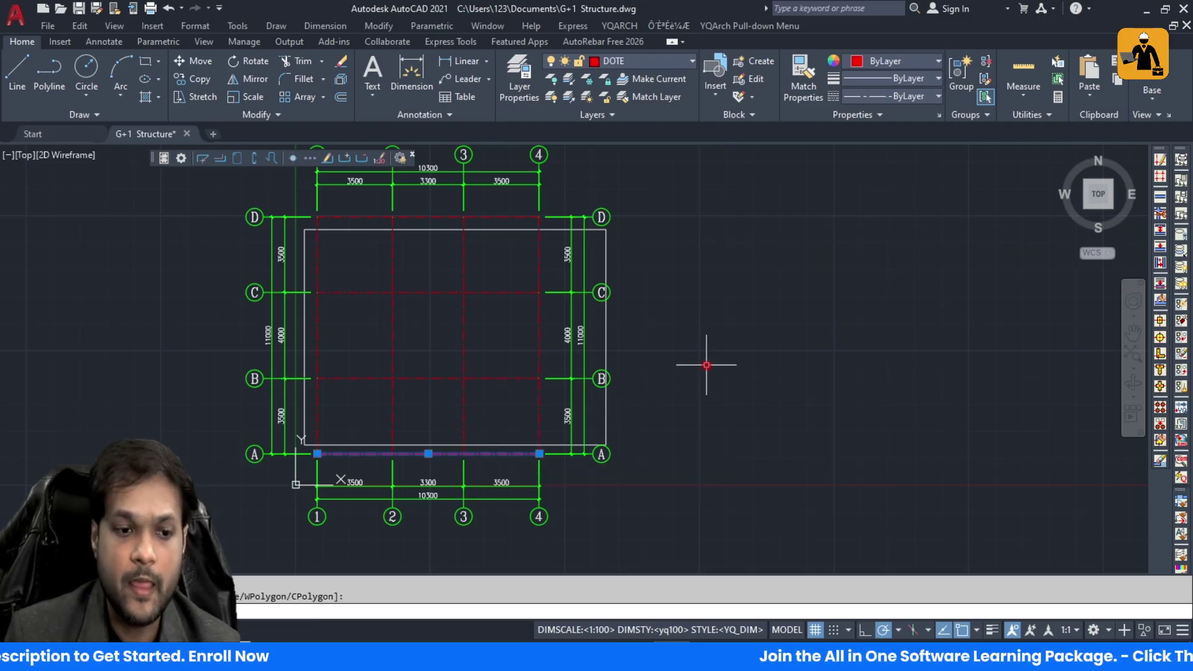
key("Delete")
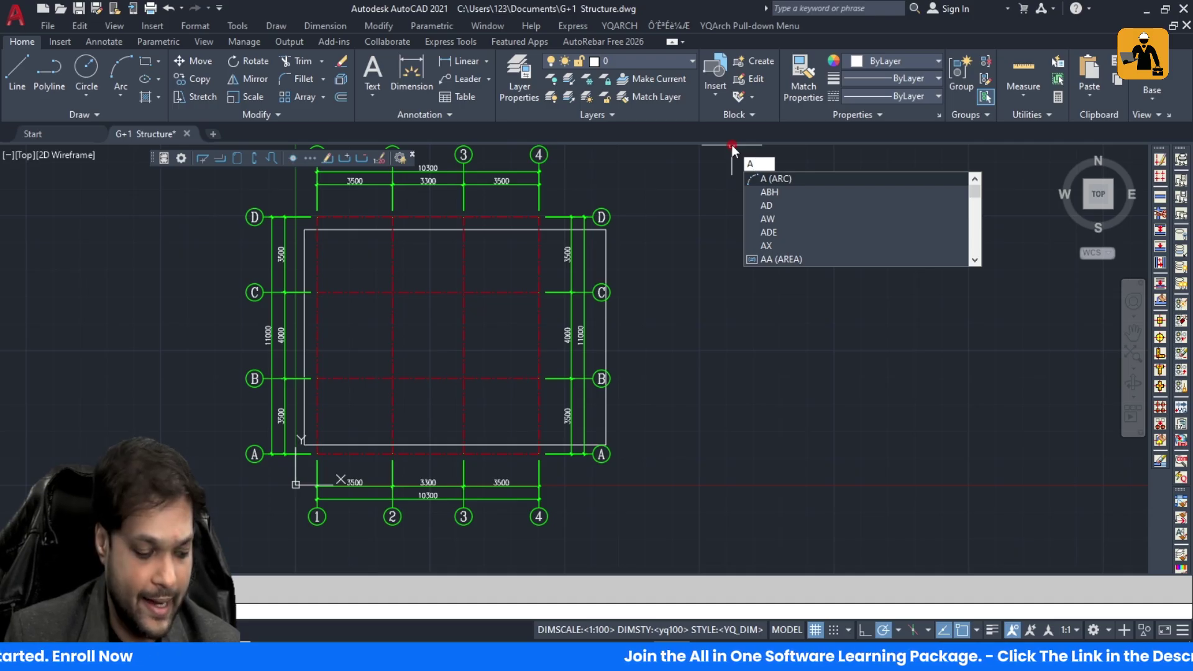
Step: Draw a horizontal axis line between gridlines C and D, extending beyond both sides of the rectangle
type("X")
key("Return")
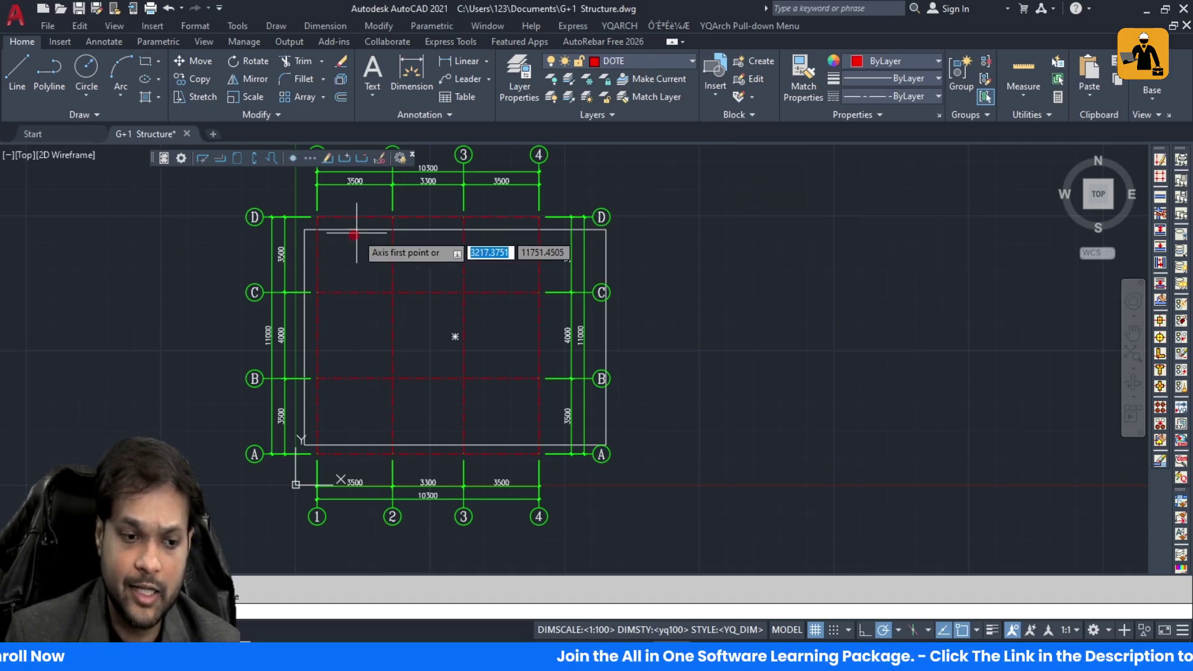
scroll(325, 240, "up", 5)
scroll(390, 260, "down", 5)
scroll(423, 262, "up", 2)
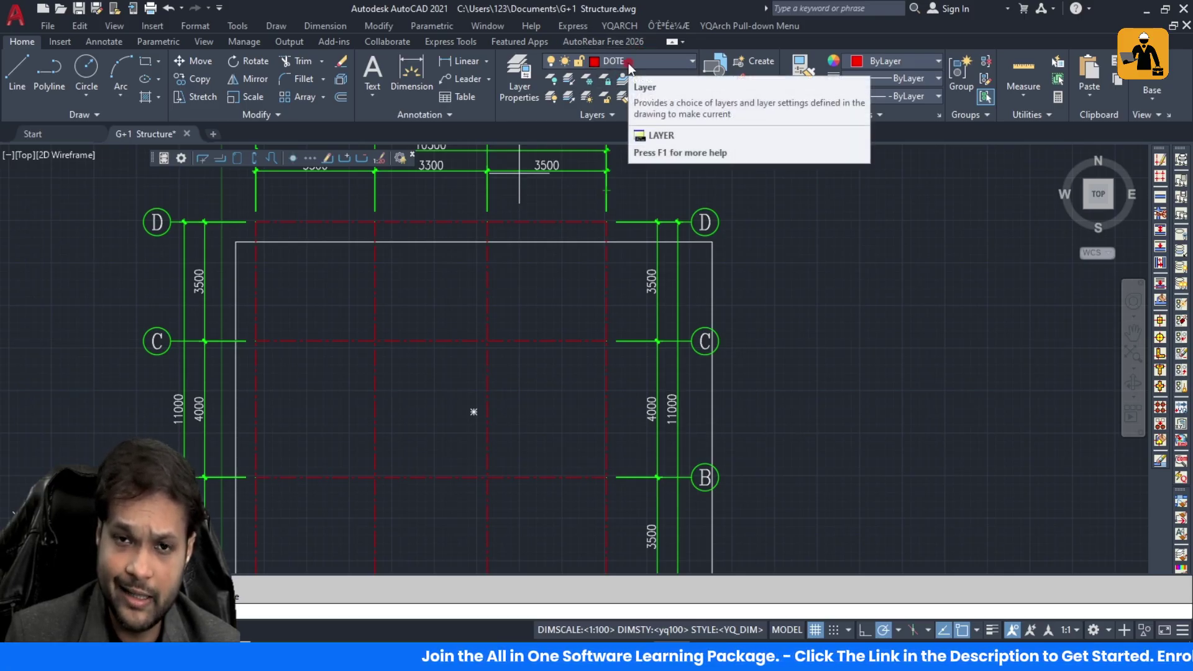
left_click(219, 269)
left_click(776, 271)
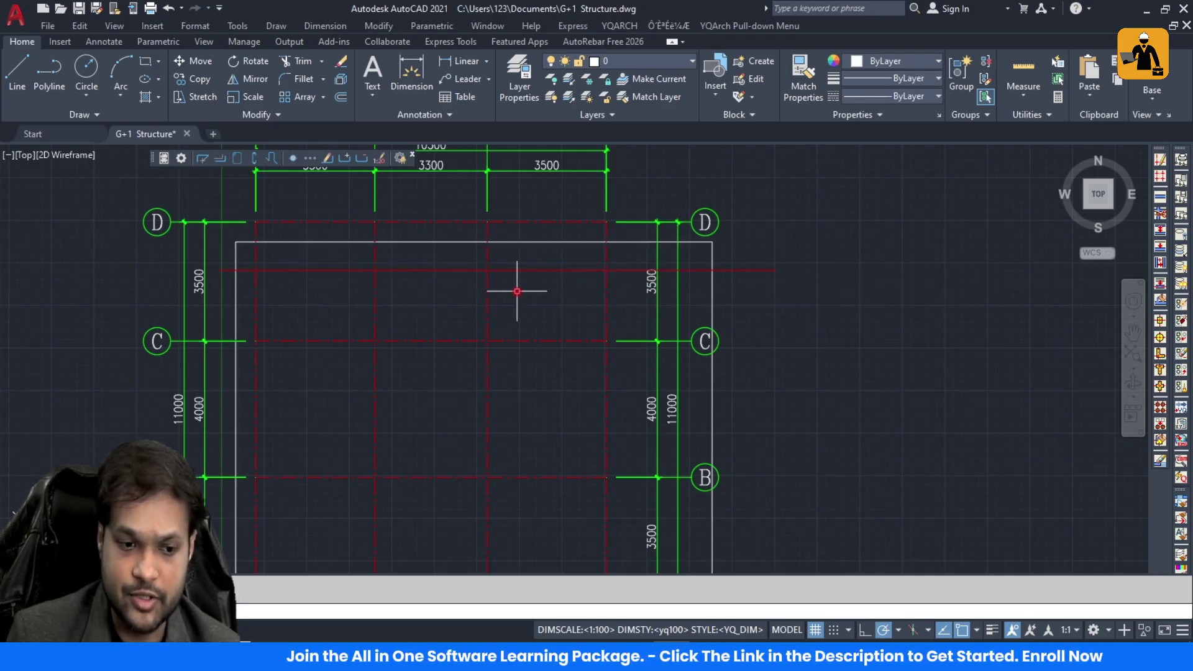
Step: Compare the layer and linetype appearance of the new horizontal axis line with those of gridline 3
scroll(517, 290, "up", 3)
scroll(483, 227, "up", 4)
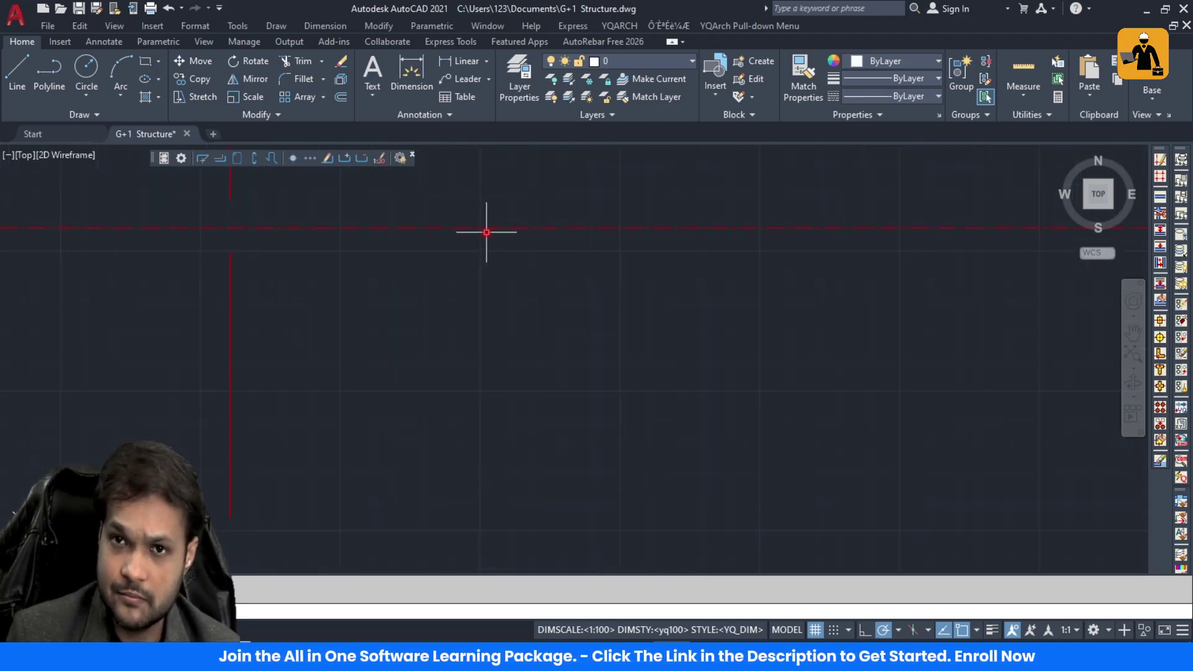
left_click(486, 232)
scroll(488, 231, "down", 8)
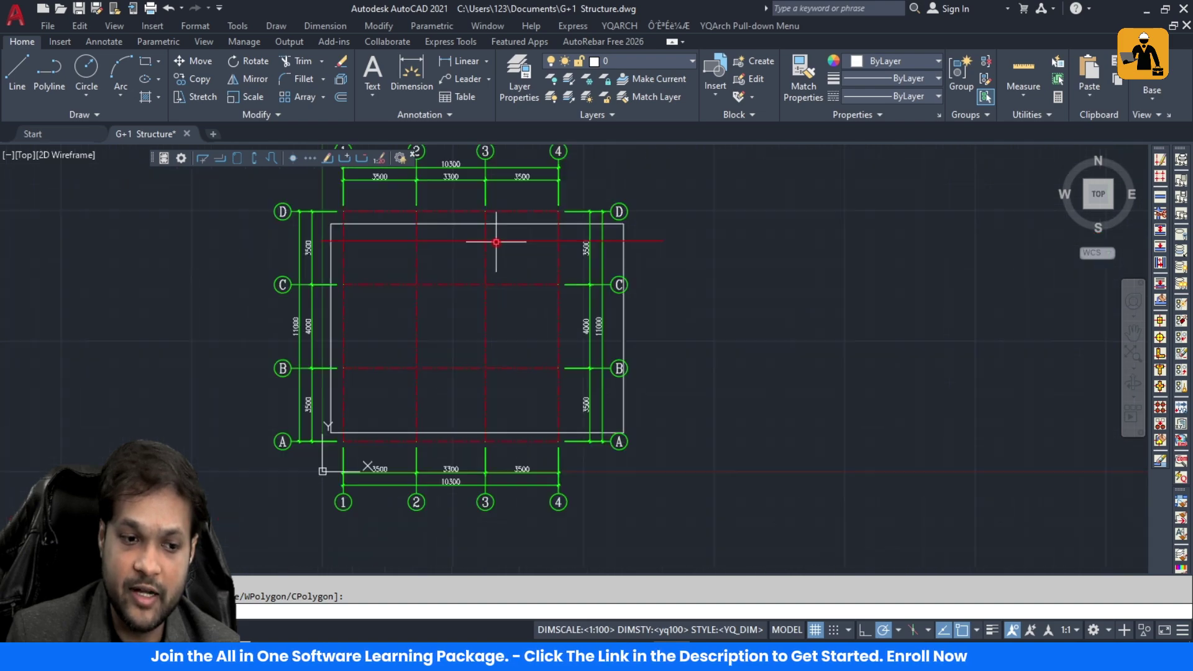
scroll(505, 246, "up", 4)
left_click(503, 230)
key("Escape")
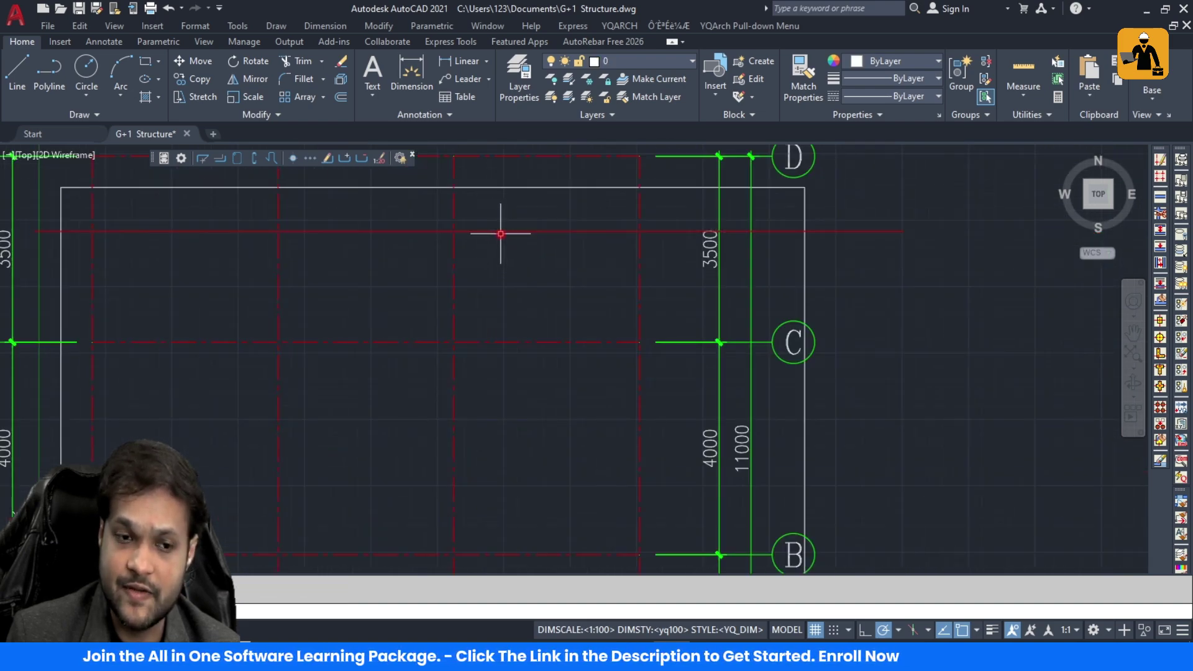
scroll(500, 234, "up", 2)
left_click(472, 230)
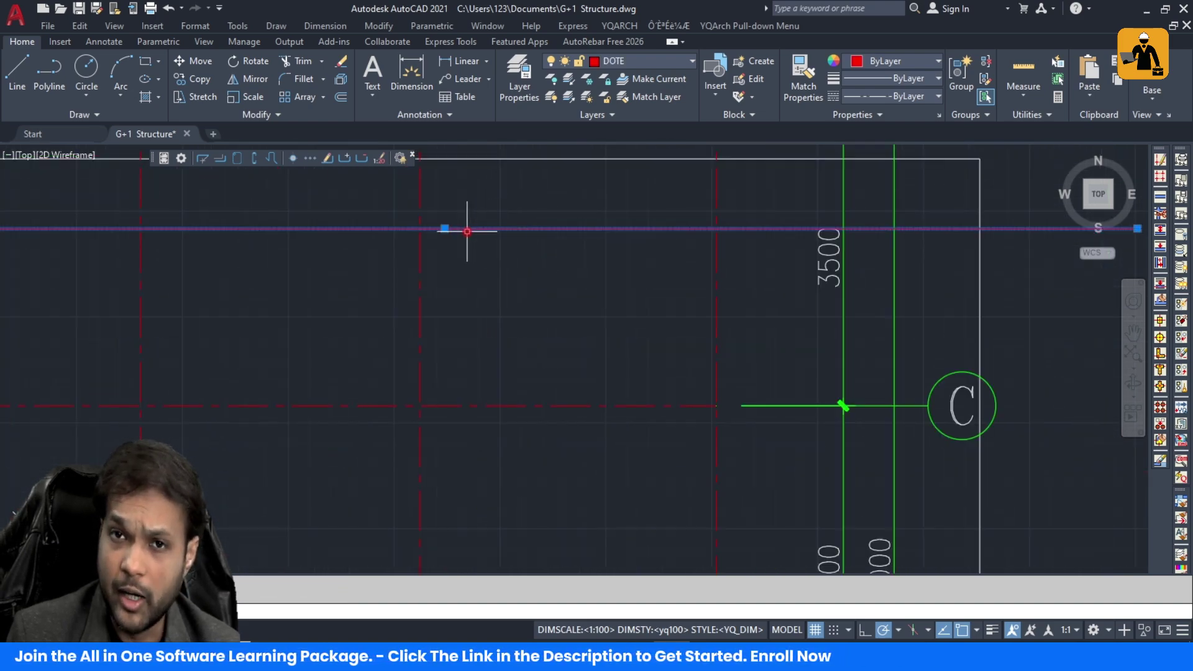
scroll(387, 232, "up", 4)
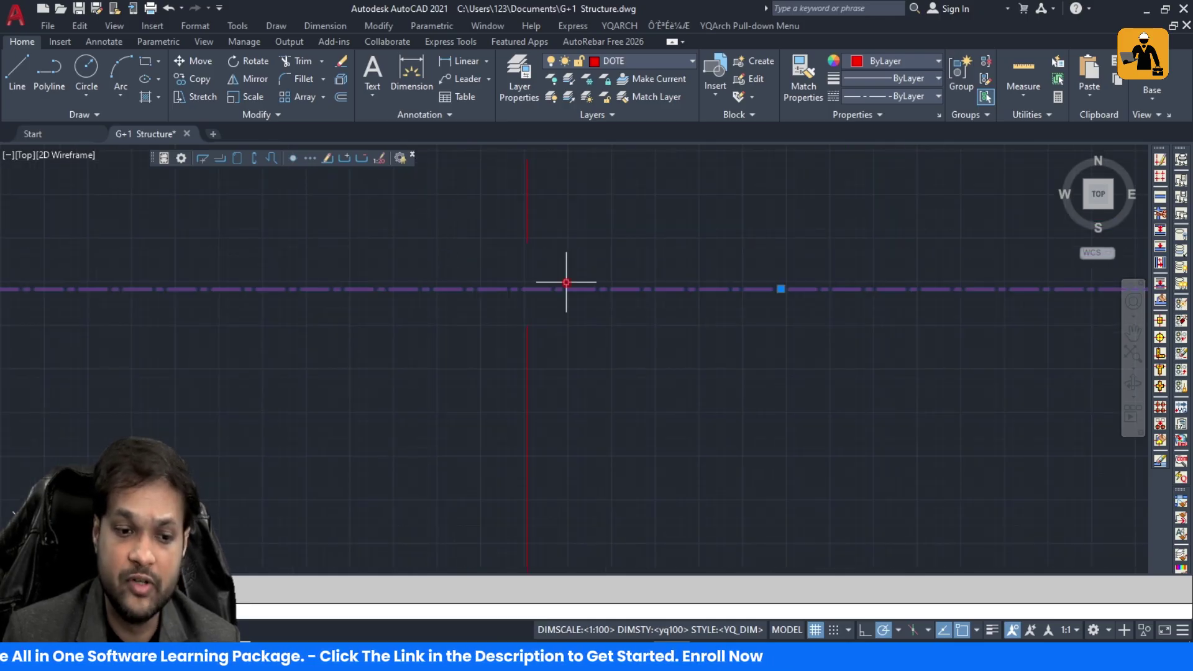
scroll(524, 252, "down", 5)
left_click(524, 271)
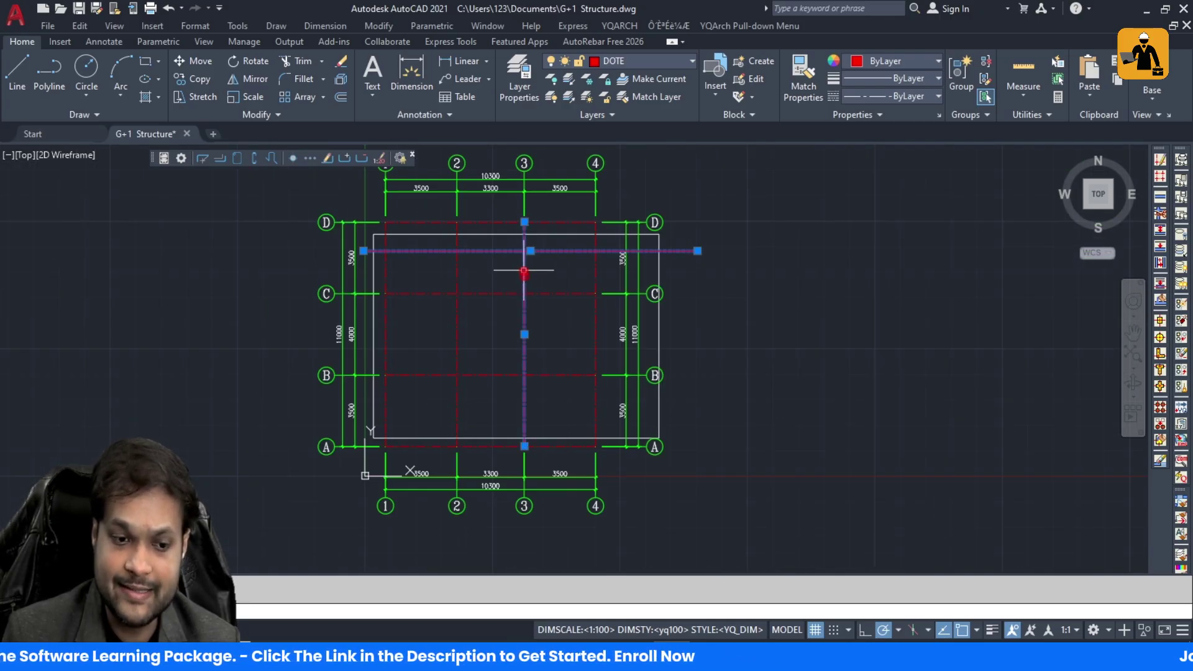
scroll(525, 249, "up", 5)
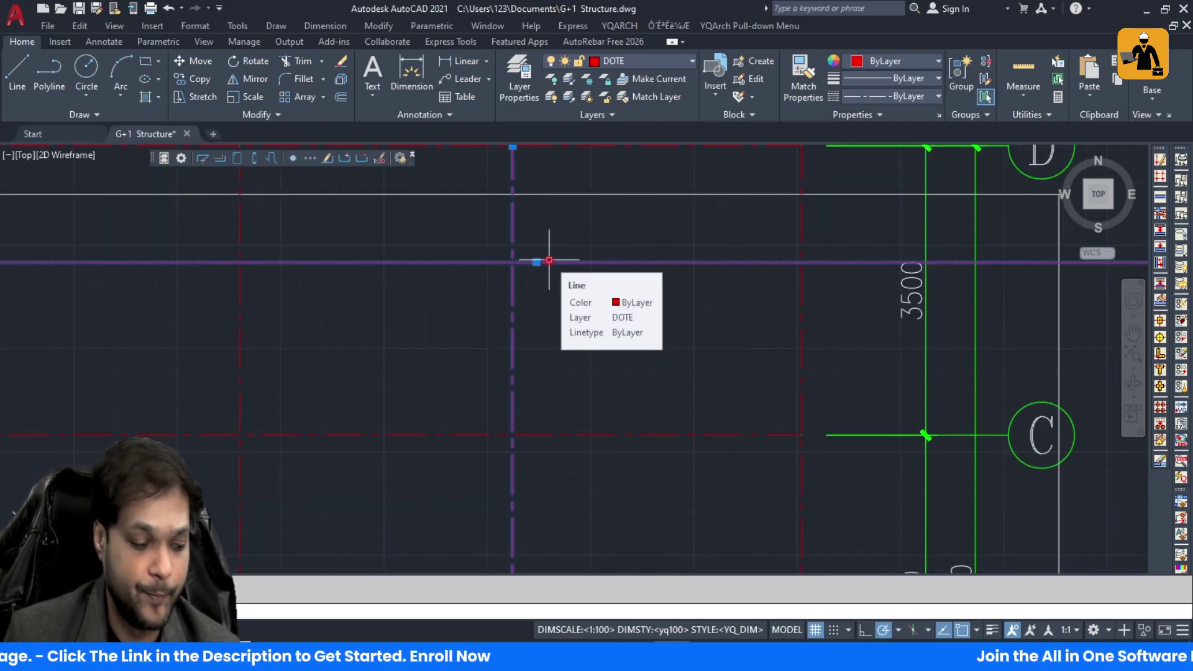
key("Escape")
Step: Check the linetype choices for the DOTE layer without changing them, and make DOTE the current layer
left_click(519, 80)
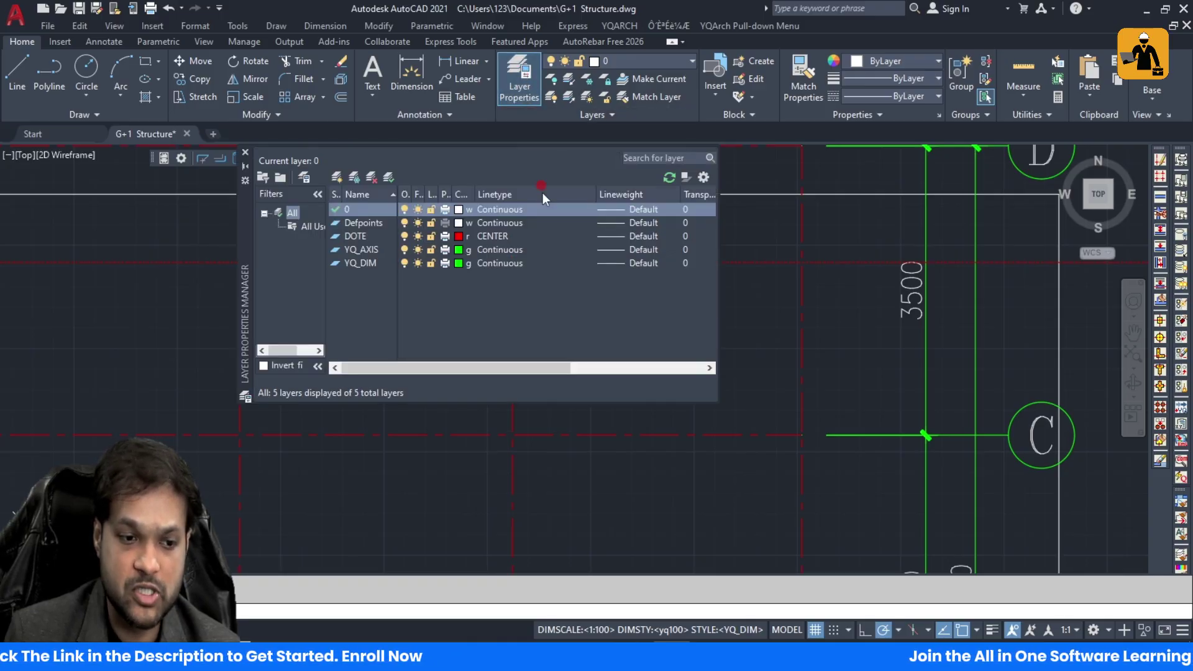
left_click(491, 237)
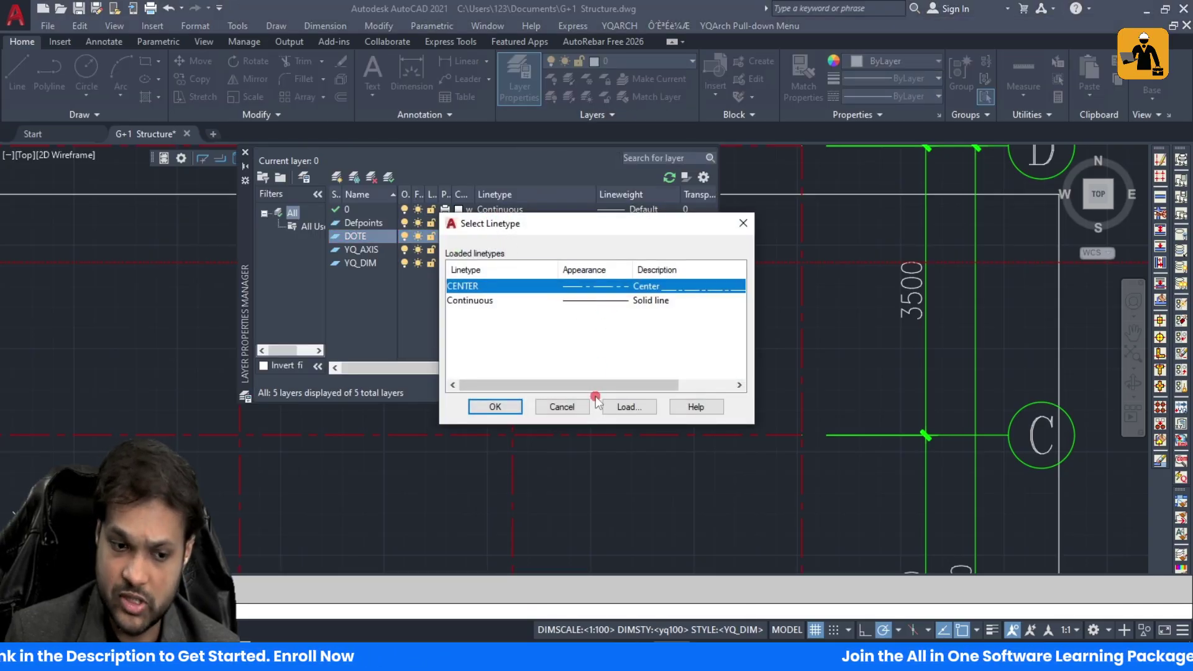
left_click(562, 406)
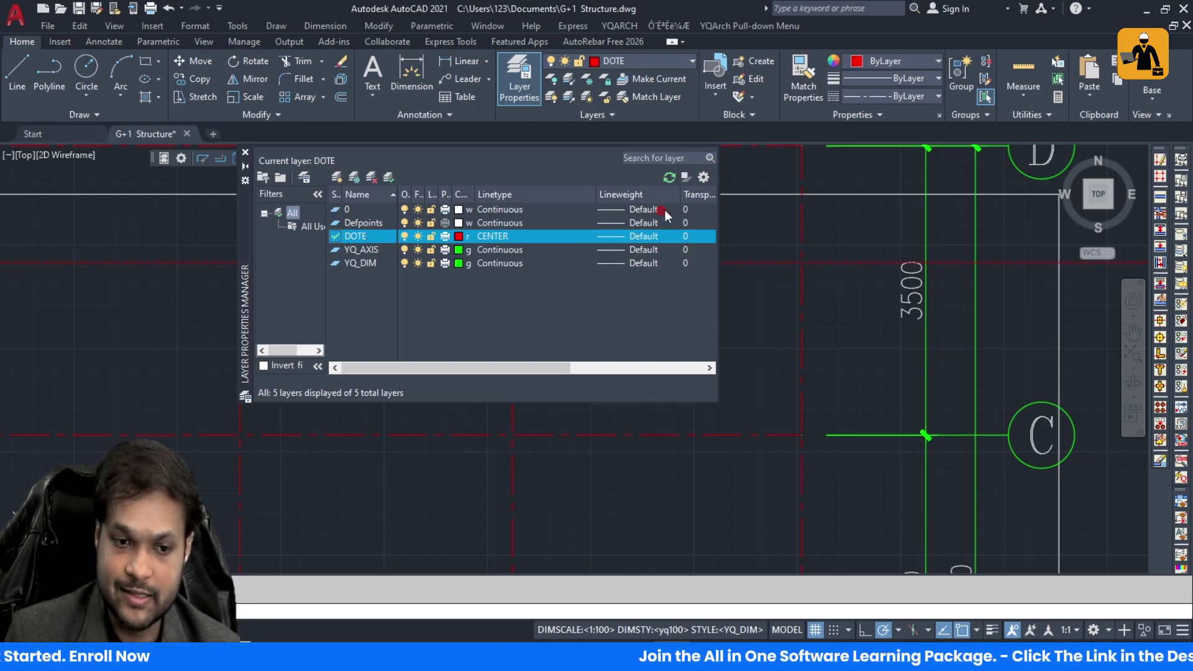
left_click(245, 153)
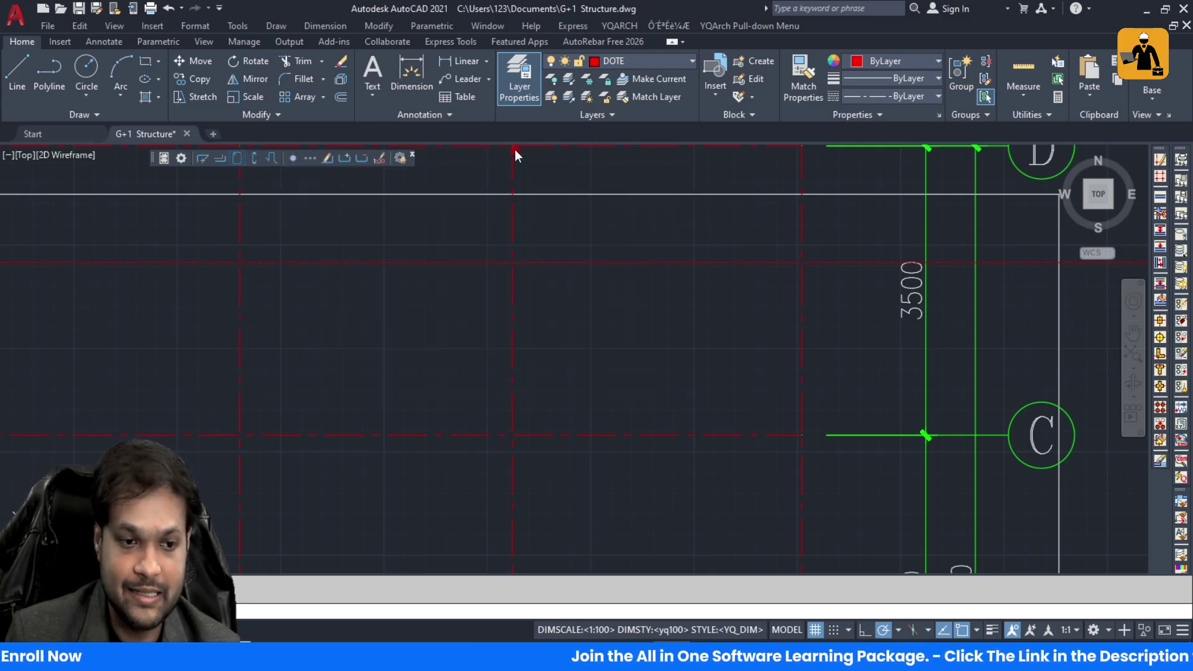
key("Escape")
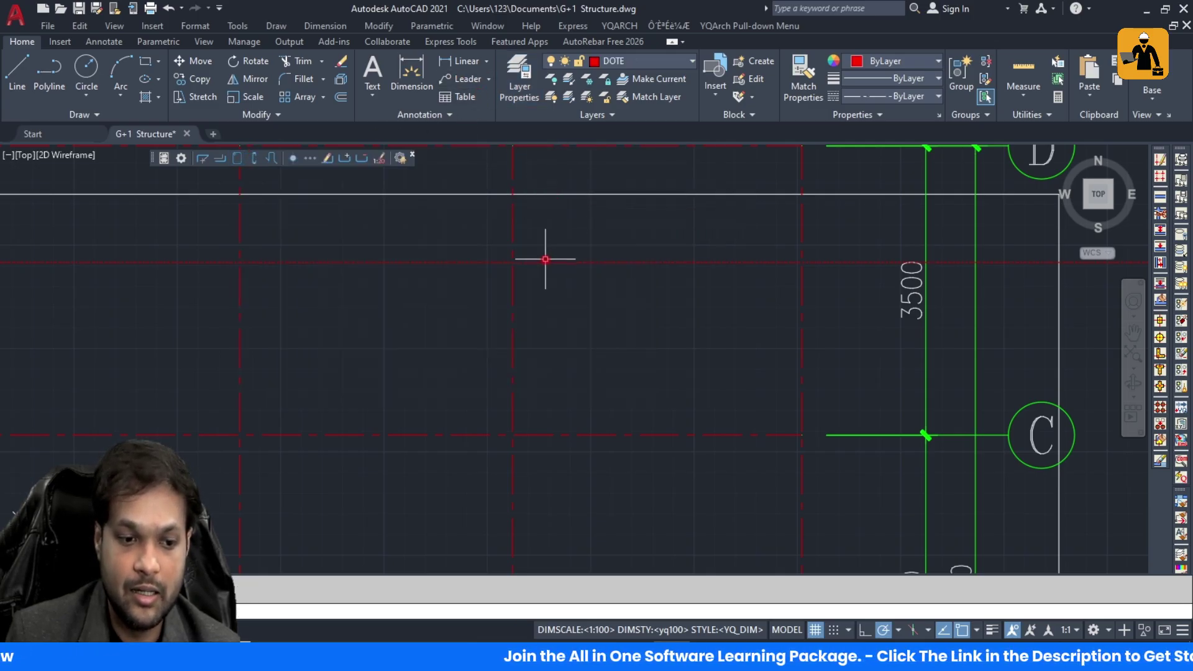
Step: Inspect the properties of the horizontal axis line between gridlines C and D, including its layer, linetype and linetype scale
left_click(546, 262)
right_click(545, 262)
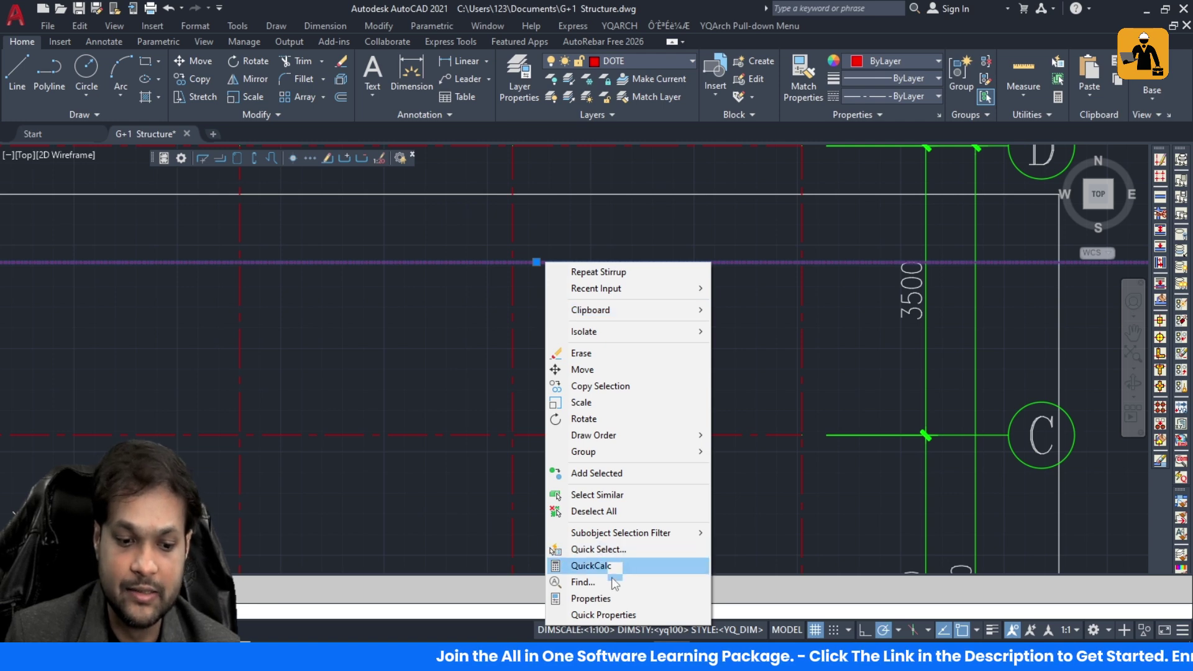
left_click(596, 598)
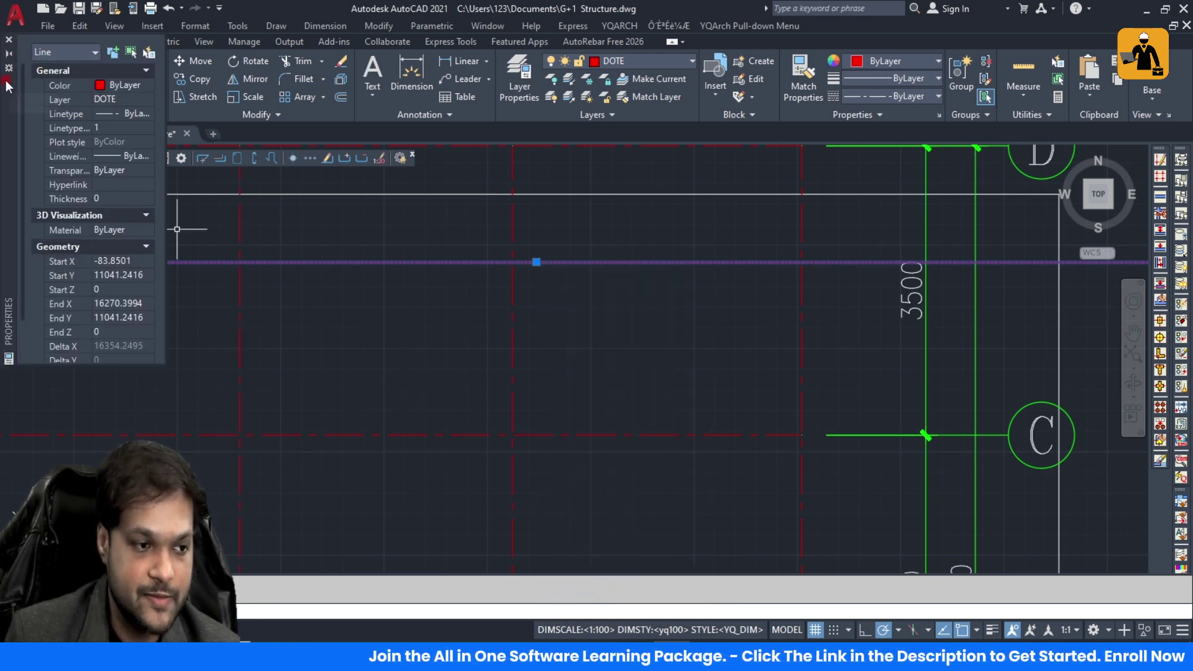
left_click_drag(8, 86, 236, 153)
scroll(334, 254, "down", 2)
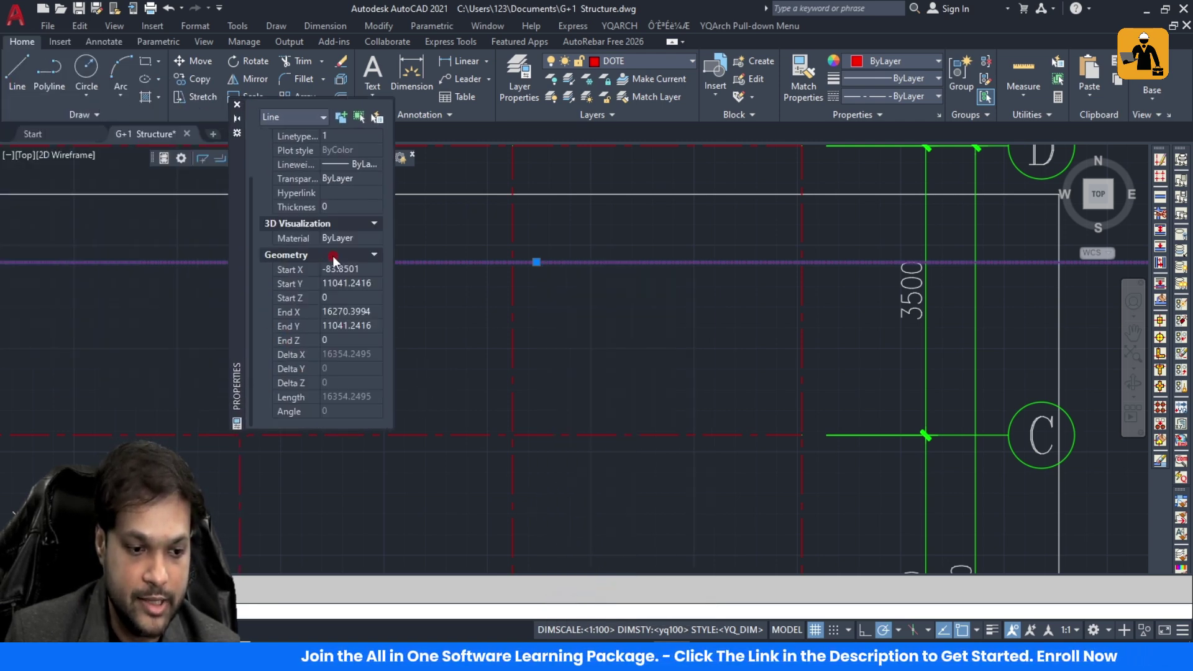
scroll(351, 319, "up", 2)
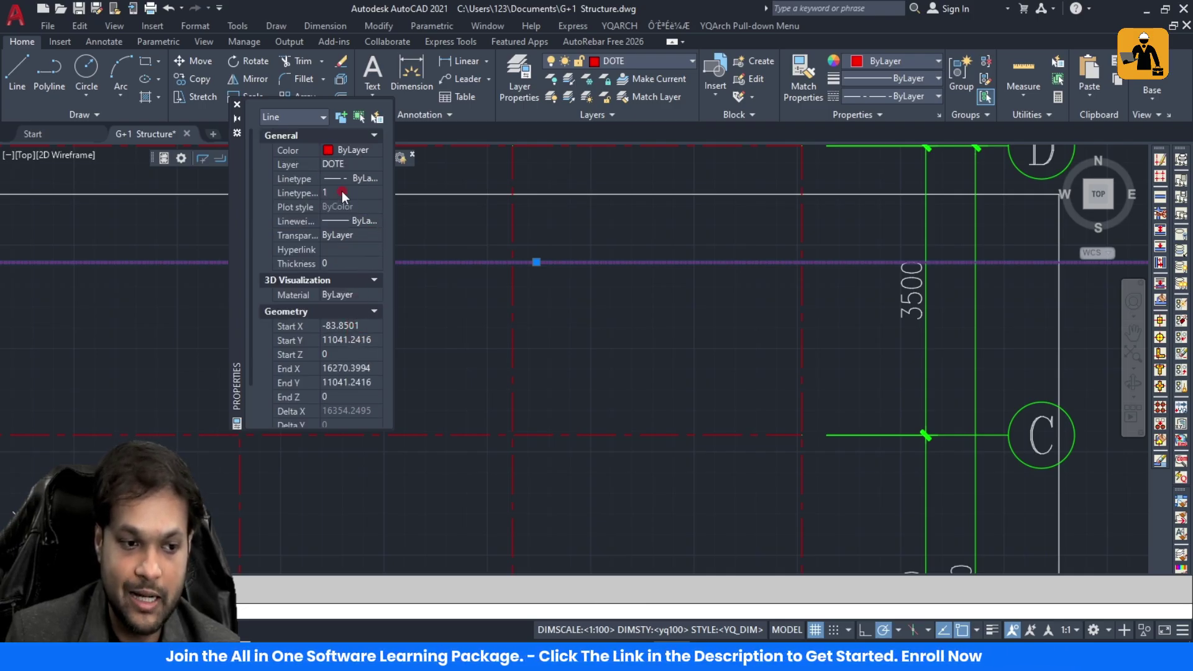
left_click(358, 181)
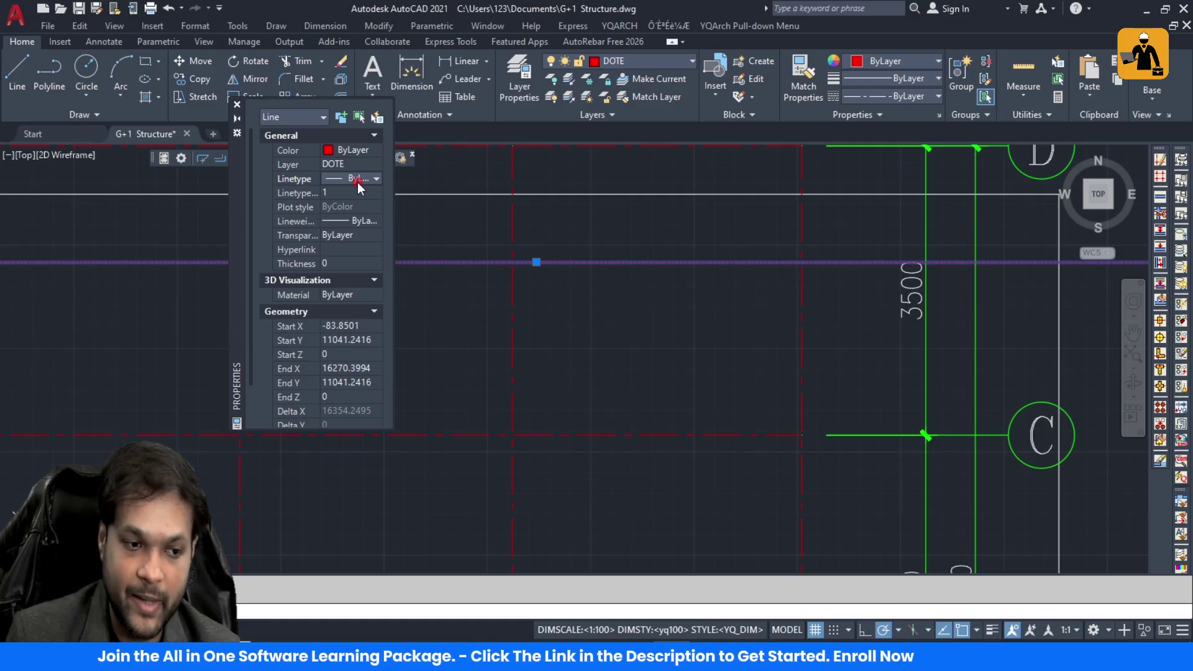
left_click(237, 104)
Step: Erase the horizontal axis line between gridlines C and D
scroll(434, 279, "down", 10)
scroll(423, 273, "up", 4)
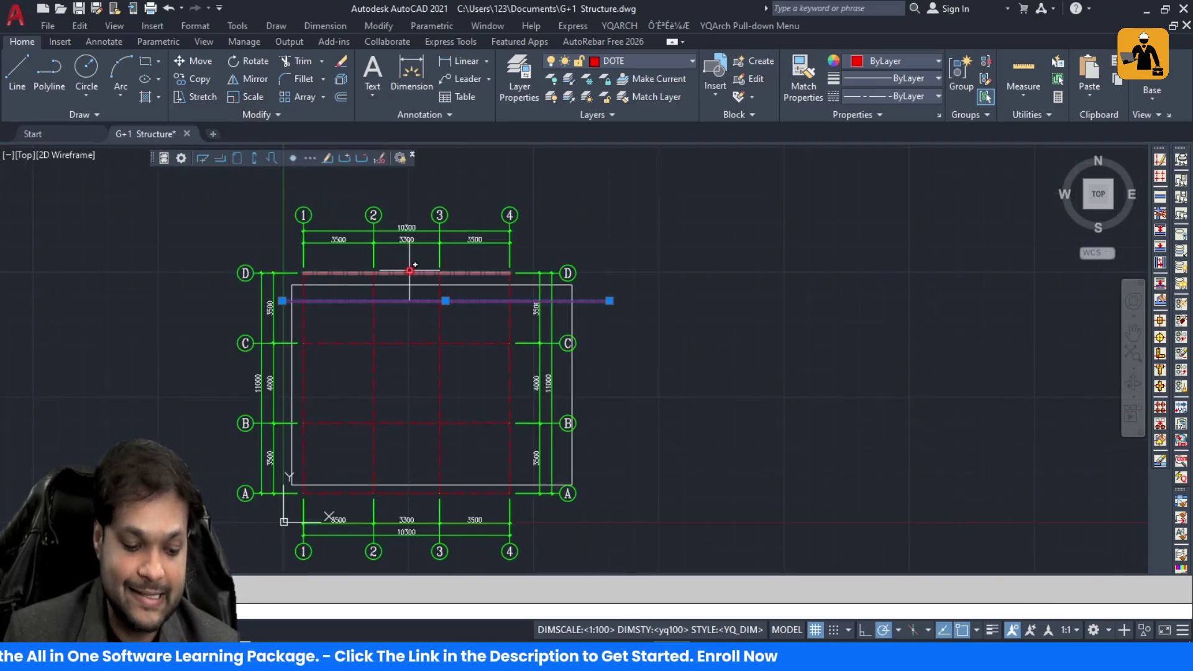
key("Escape")
scroll(526, 304, "down", 3)
scroll(522, 297, "up", 1)
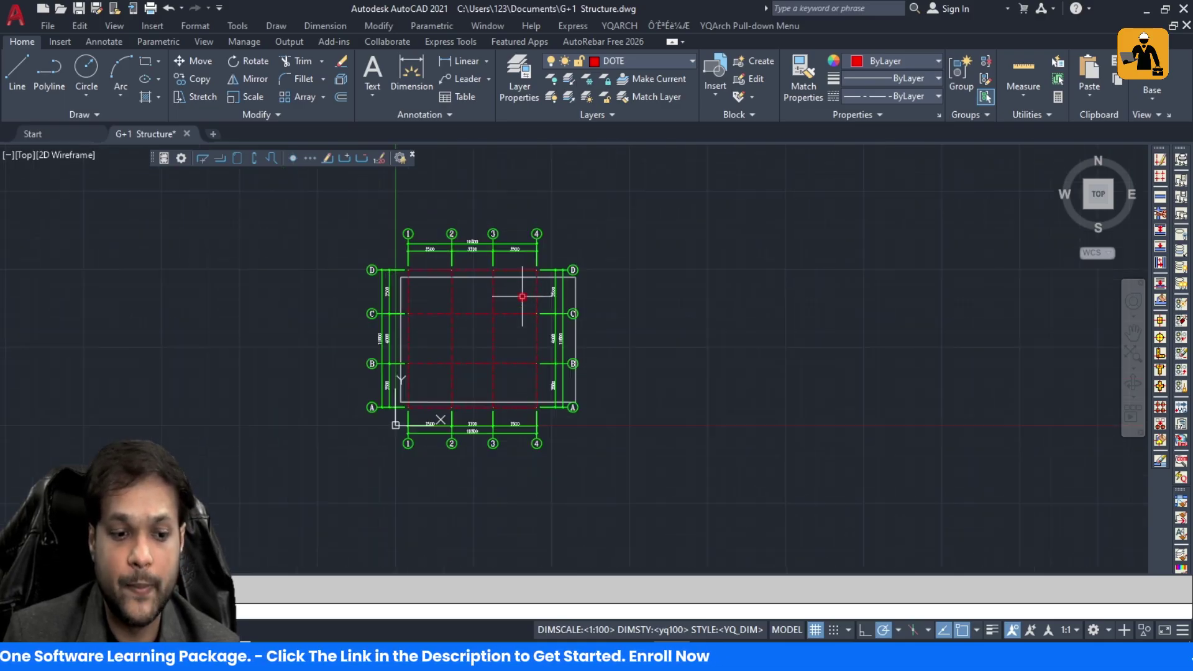
Step: Move the outer rectangle about 19,300 units horizontally to the right, clear of the axis grid, using its lower-left corner as base point
scroll(522, 297, "up", 4)
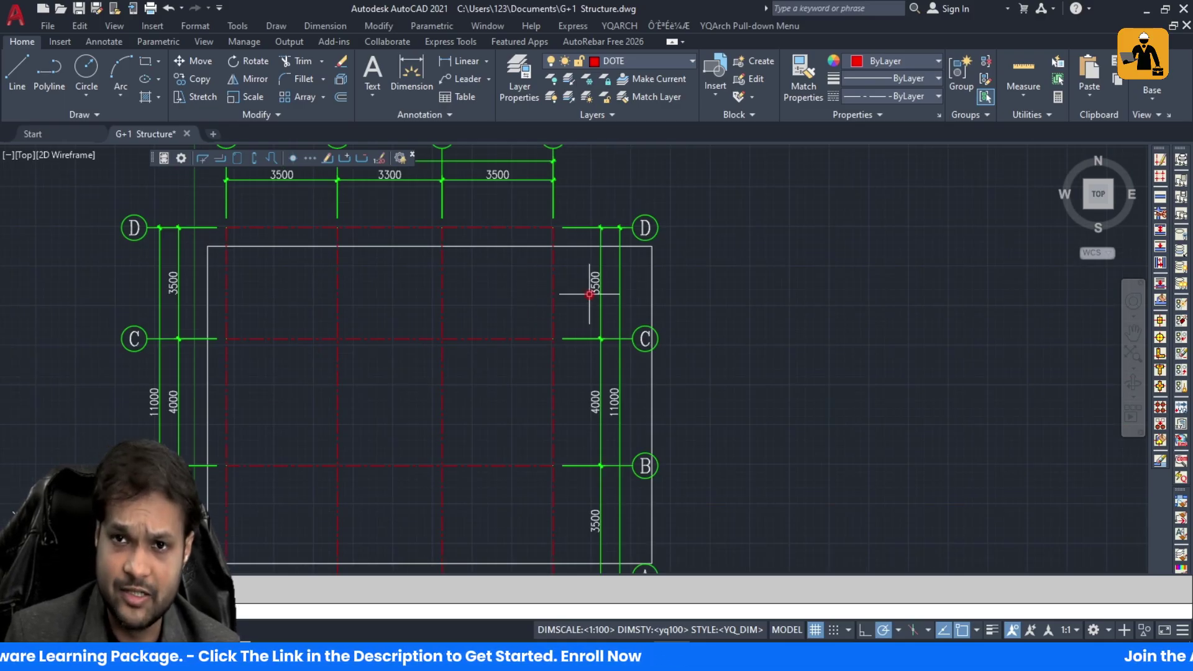
left_click(651, 278)
scroll(553, 270, "down", 4)
scroll(552, 270, "down", 2)
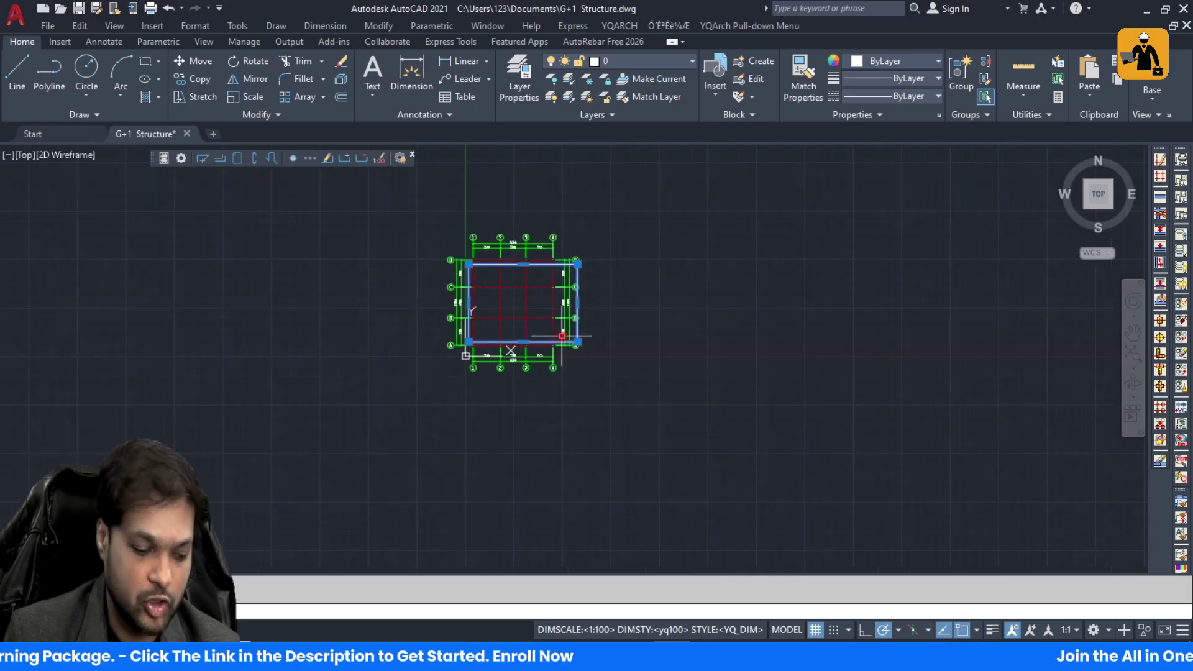
type("m")
key("Return")
left_click(467, 342)
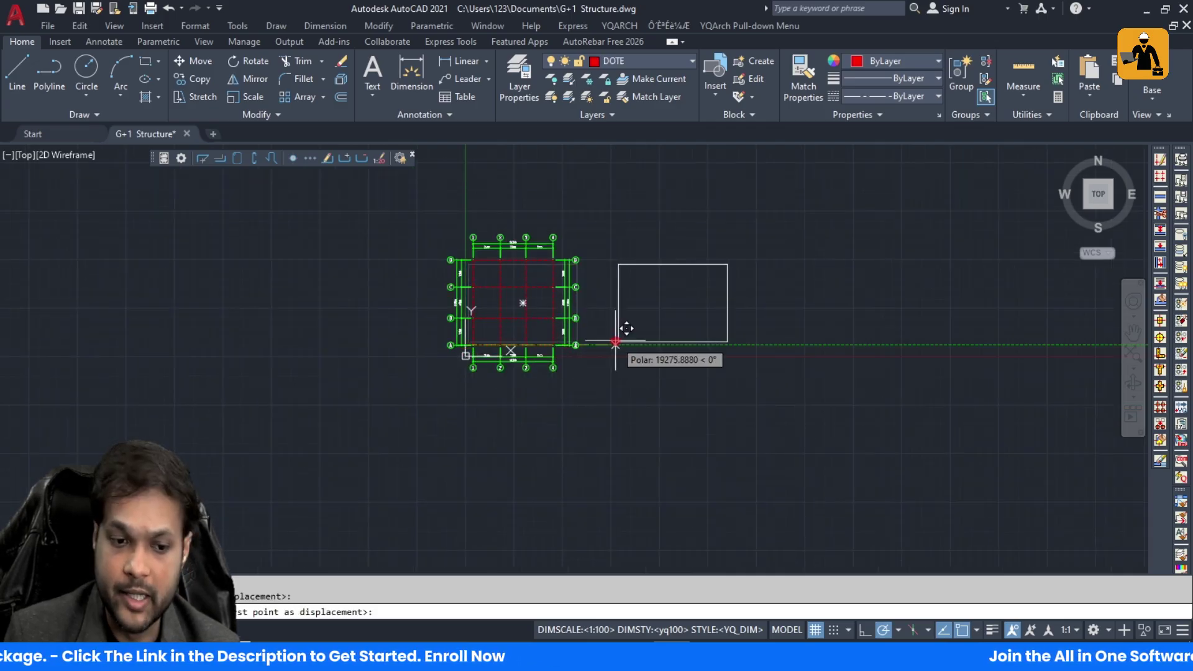
left_click(619, 341)
scroll(754, 311, "up", 4)
scroll(607, 315, "up", 4)
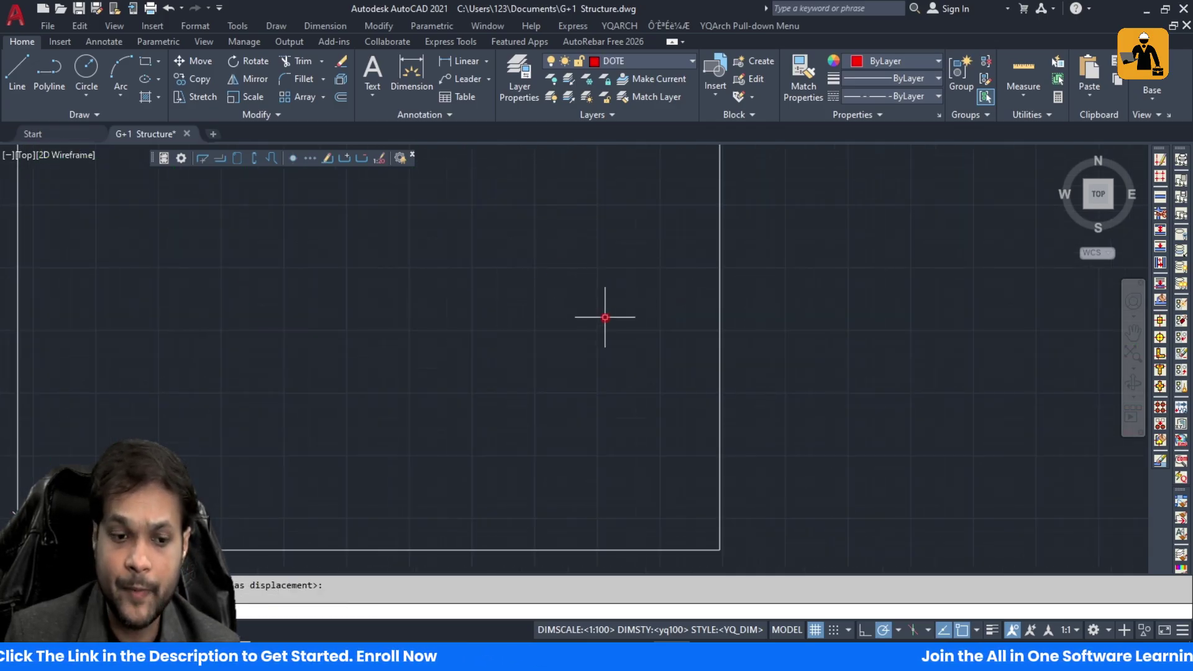
scroll(287, 293, "down", 4)
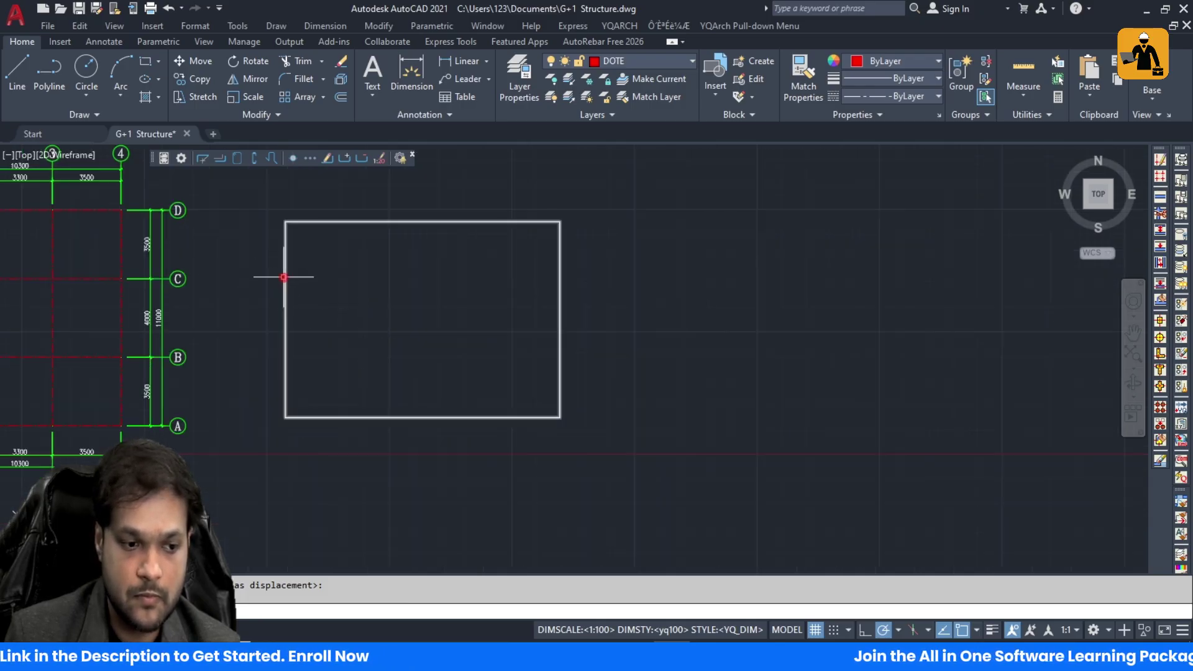
left_click(285, 273)
scroll(288, 277, "up", 2)
key("Escape")
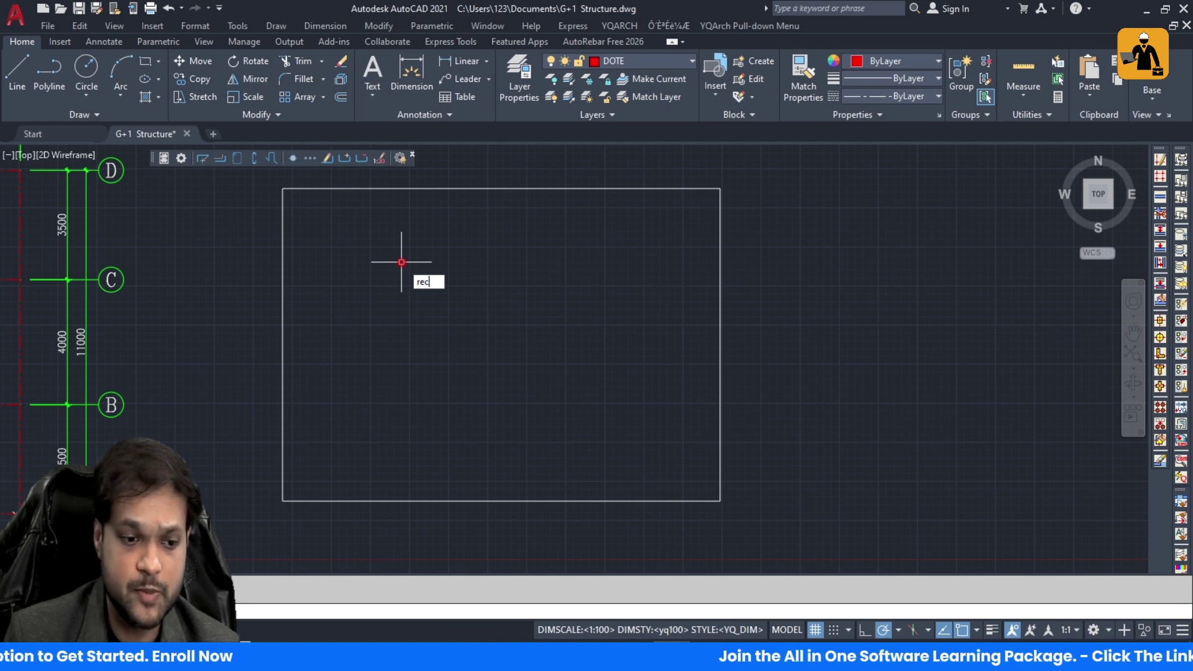
key("Return")
left_click(382, 235)
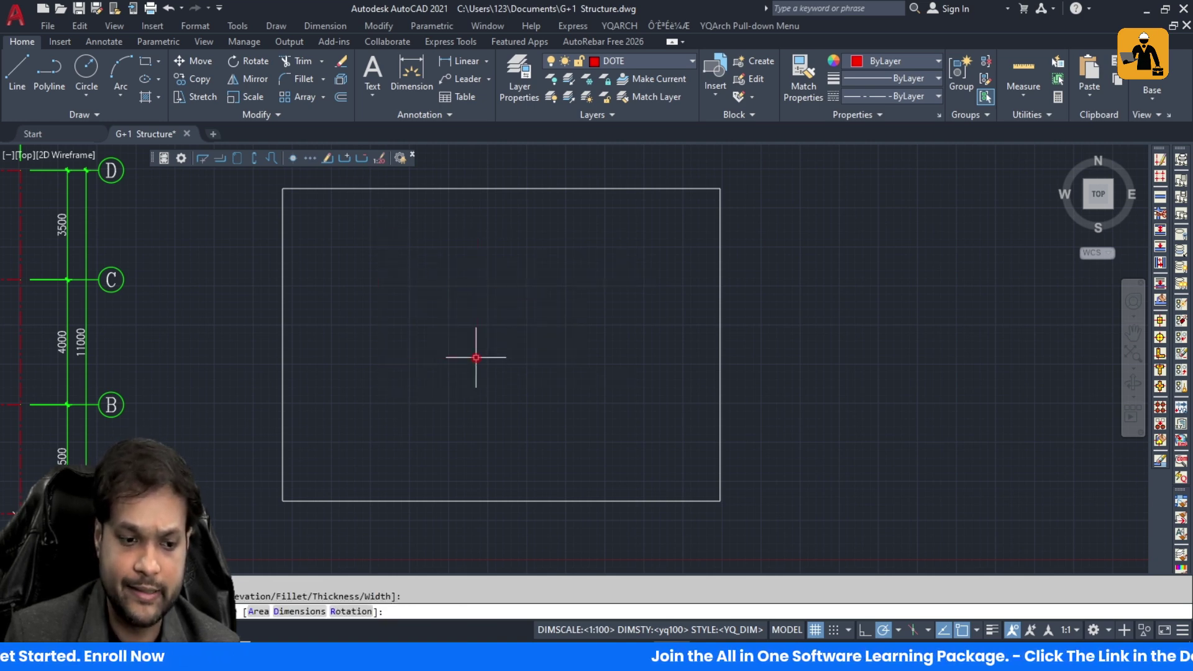
Step: Make layer 0 the current layer
left_click(519, 81)
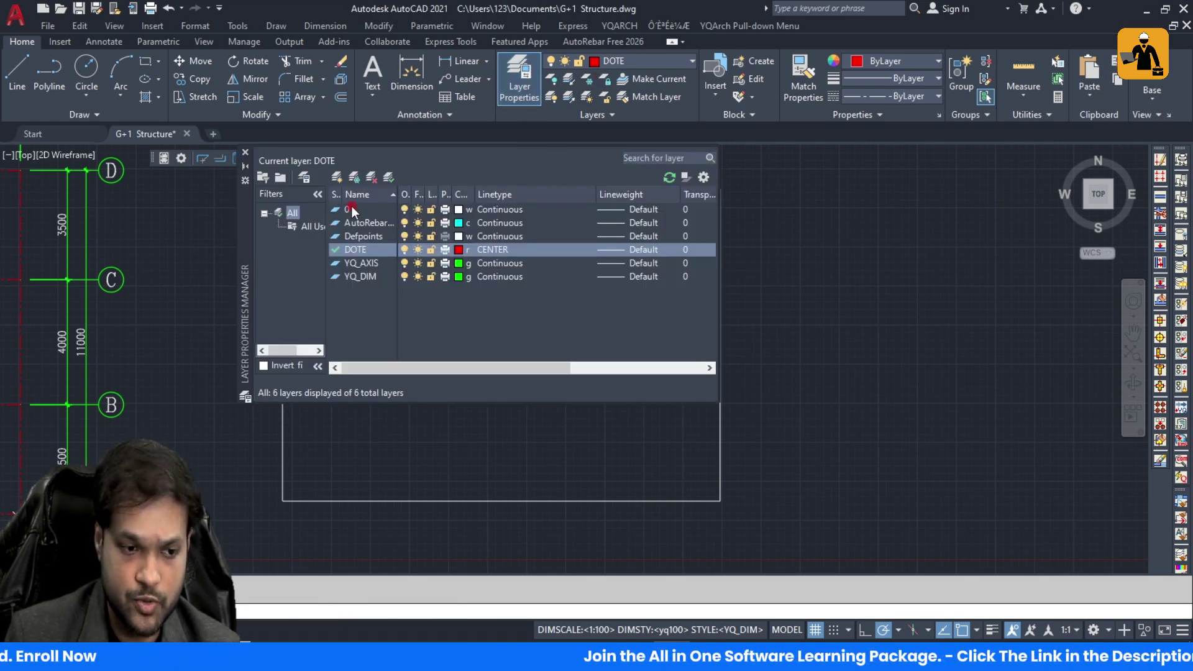
left_click(343, 209)
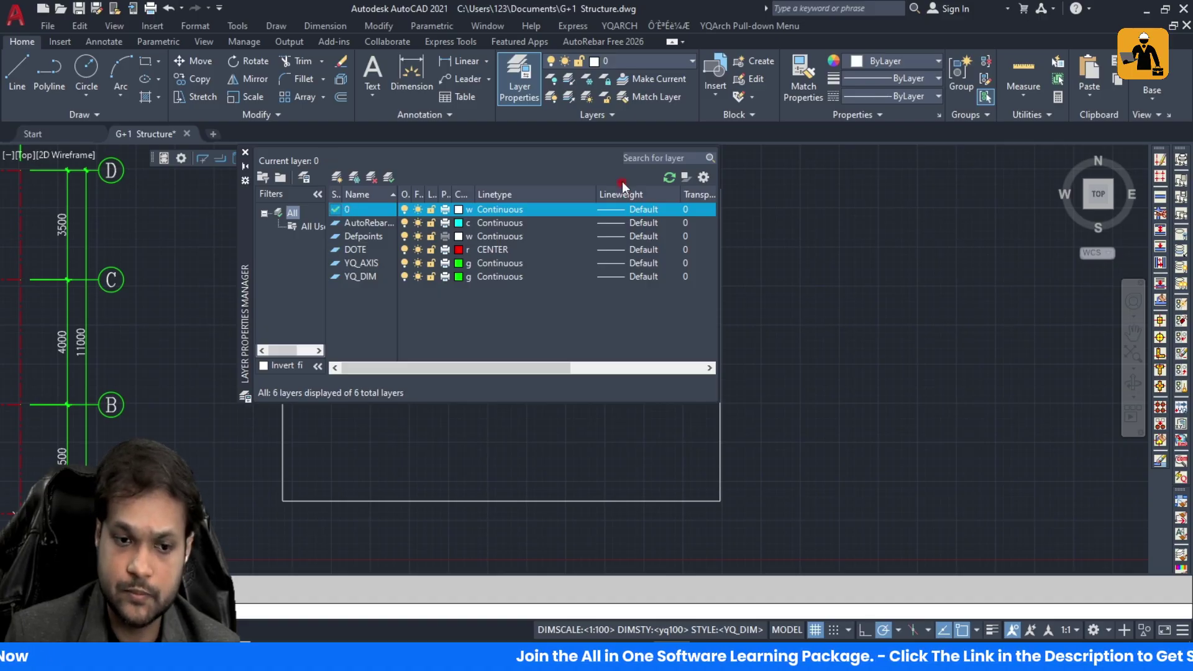
left_click(248, 154)
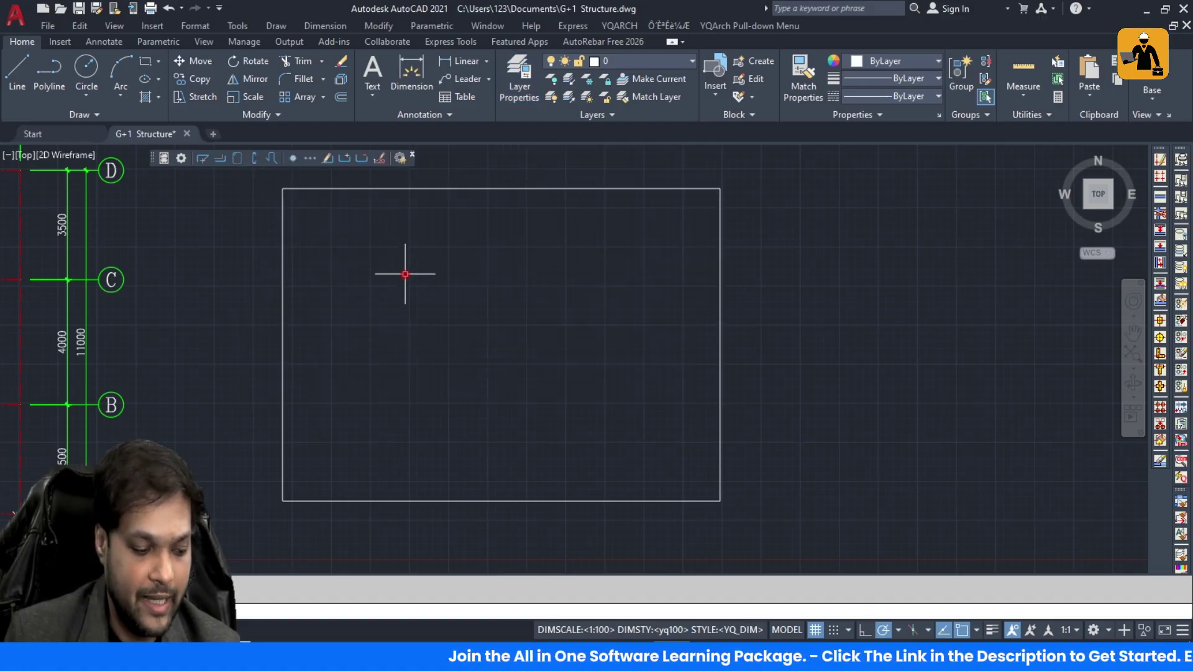
Step: Draw a rectangle 4000 wide and 6000 high, starting from a corner inside the upper-left part of the outer rectangle
type("rec")
key("Return")
left_click(372, 236)
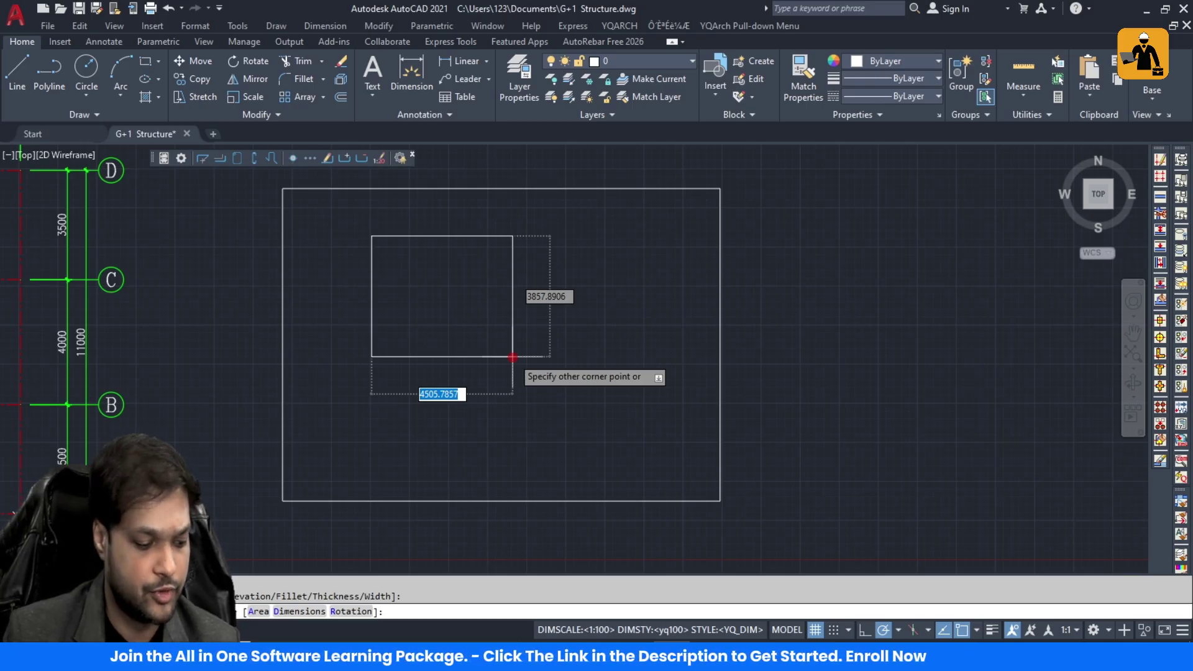
type("4000")
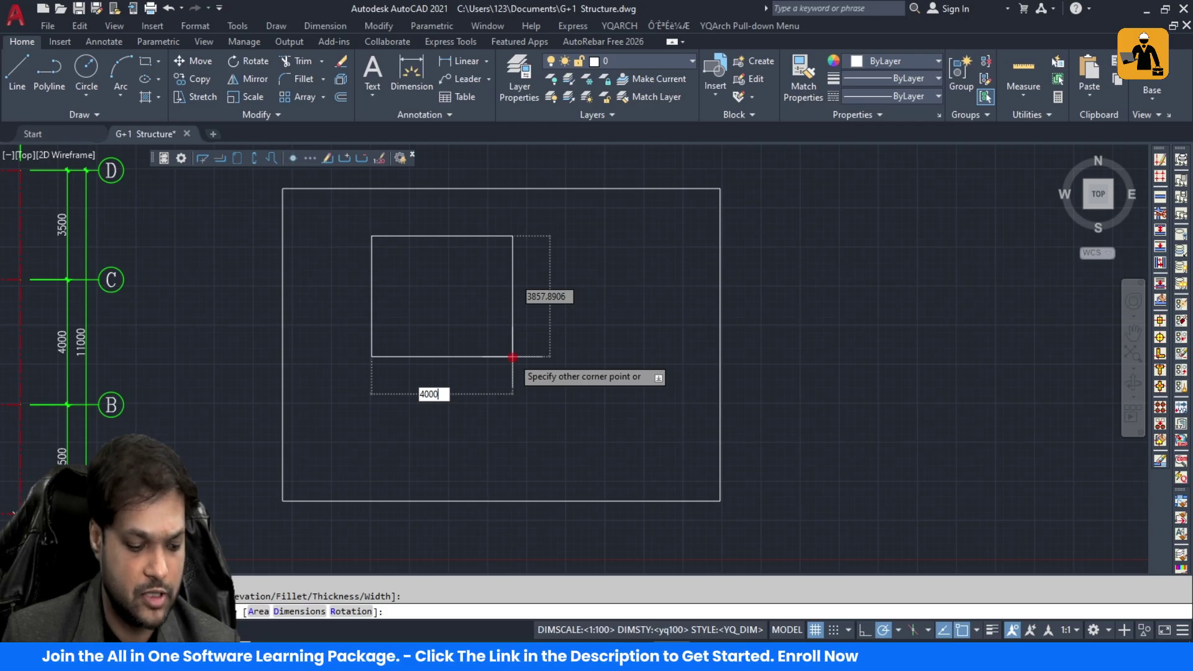
key("Tab")
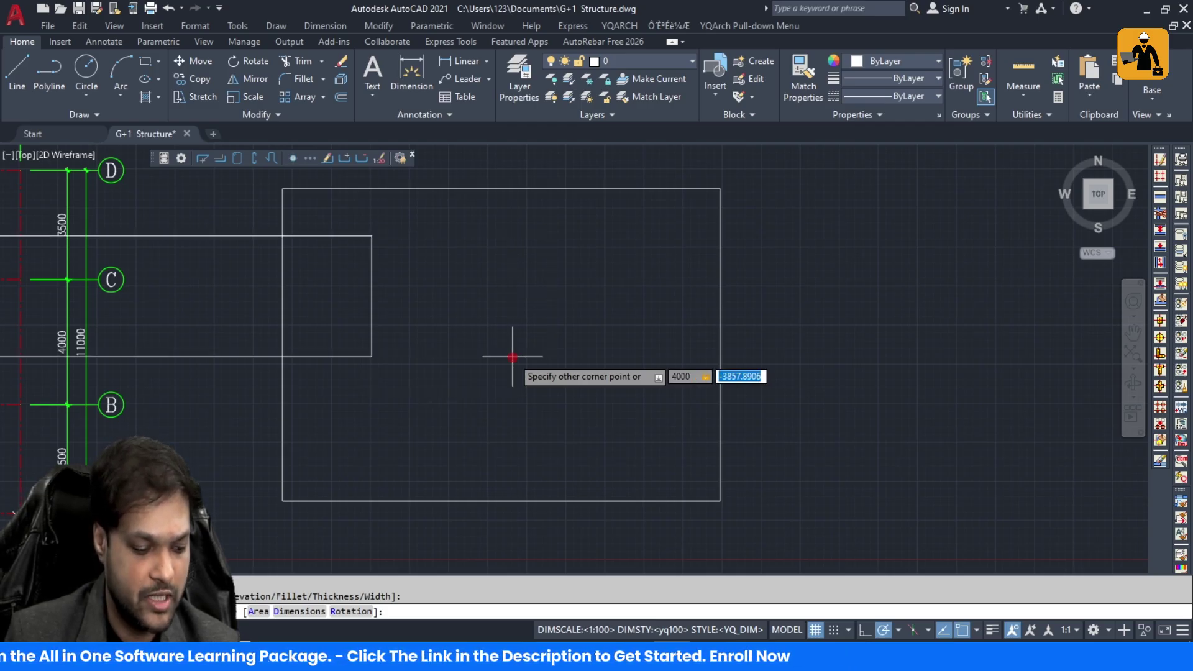
type("6000")
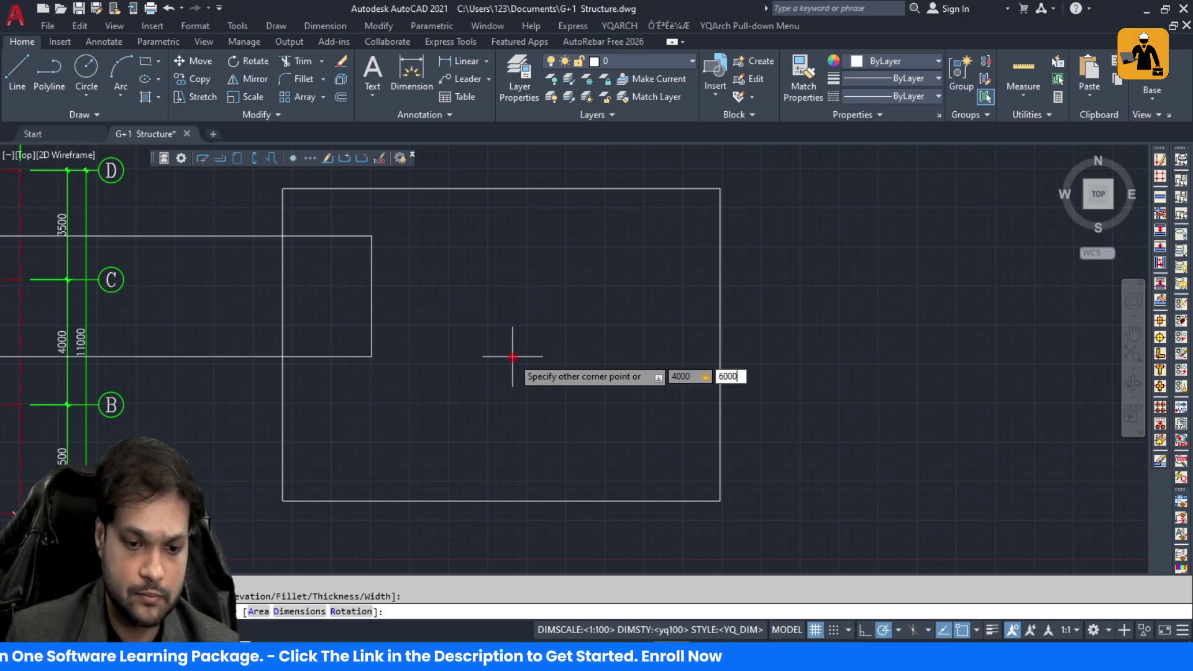
key("Return")
double_click(458, 236)
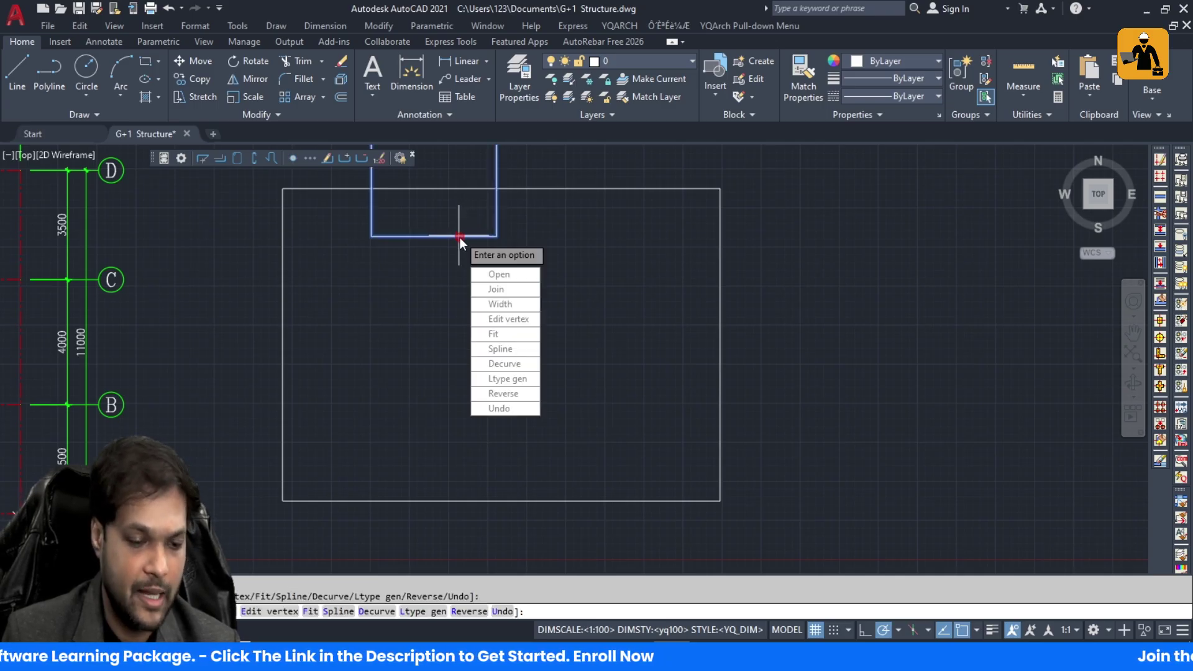
key("Escape")
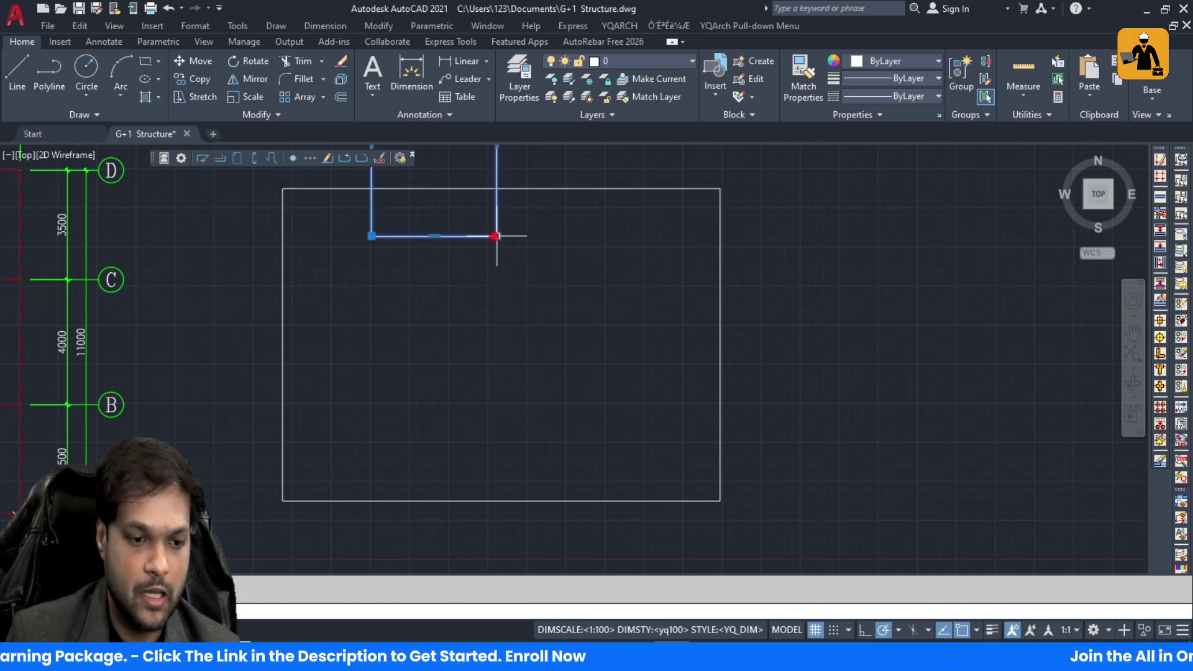
mouse_move(495, 238)
left_click(535, 227)
double_click(486, 237)
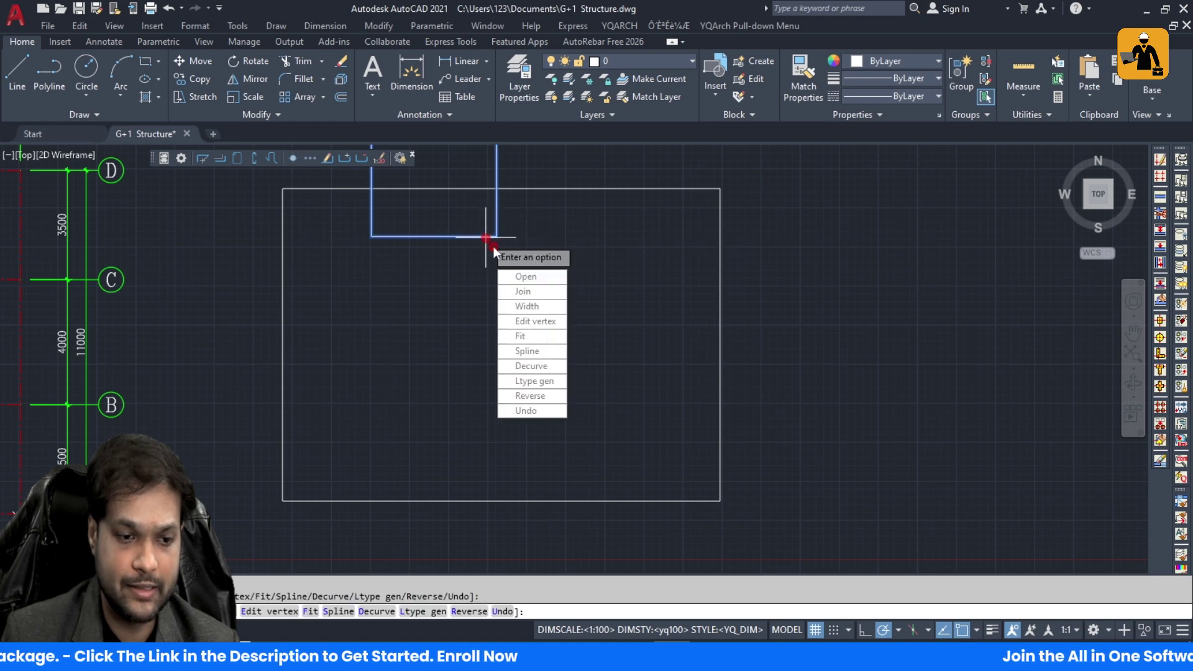
type("m")
key("Return")
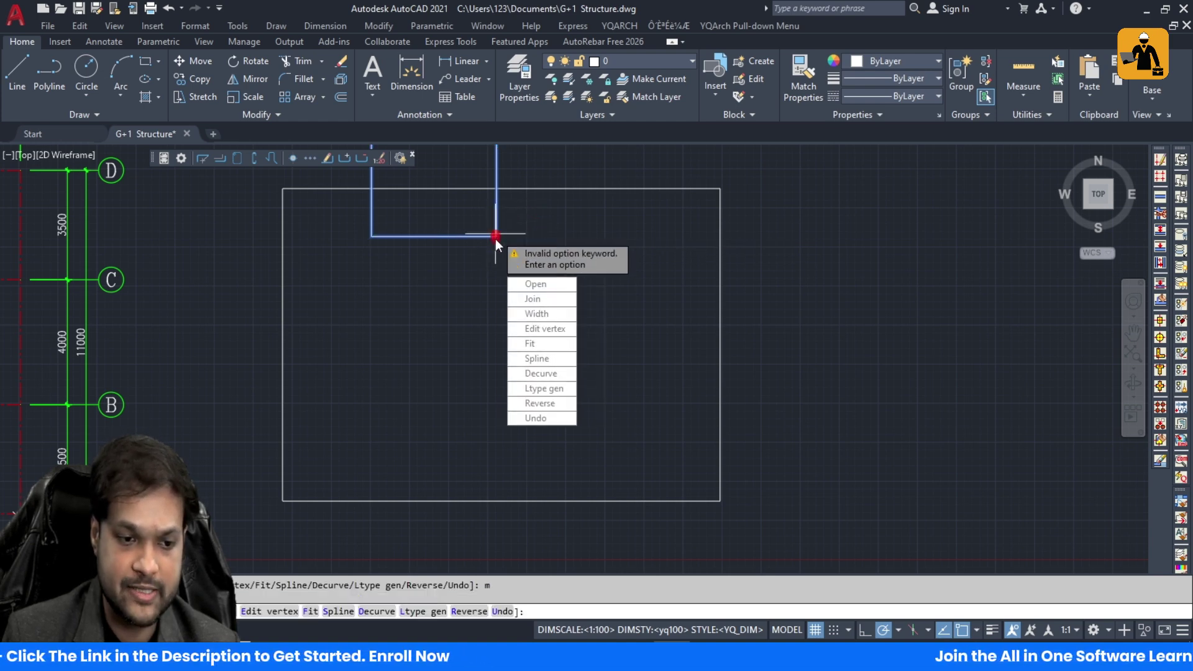
key("Escape")
Step: Move the 4000 by 6000 rectangle by its lower-right corner onto the outer rectangle's lower edge, a short distance left of its right corner
left_click(487, 238)
left_click(492, 234)
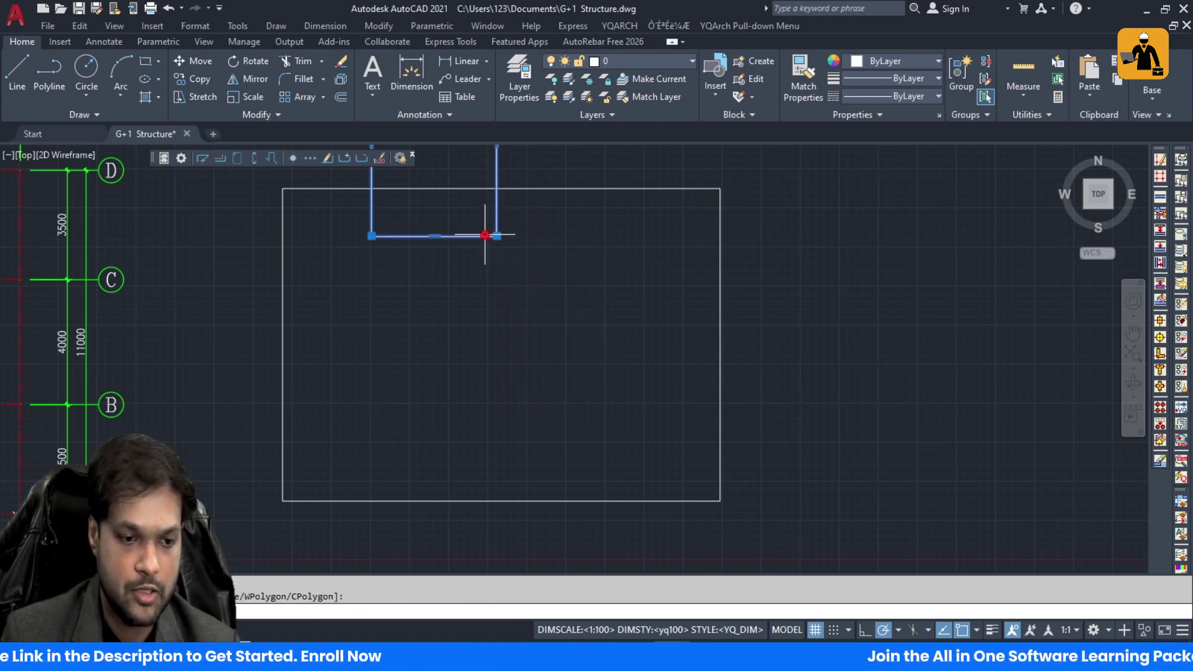
scroll(540, 304, "down", 2)
scroll(541, 307, "up", 2)
type("m")
key("Return")
left_click(501, 245)
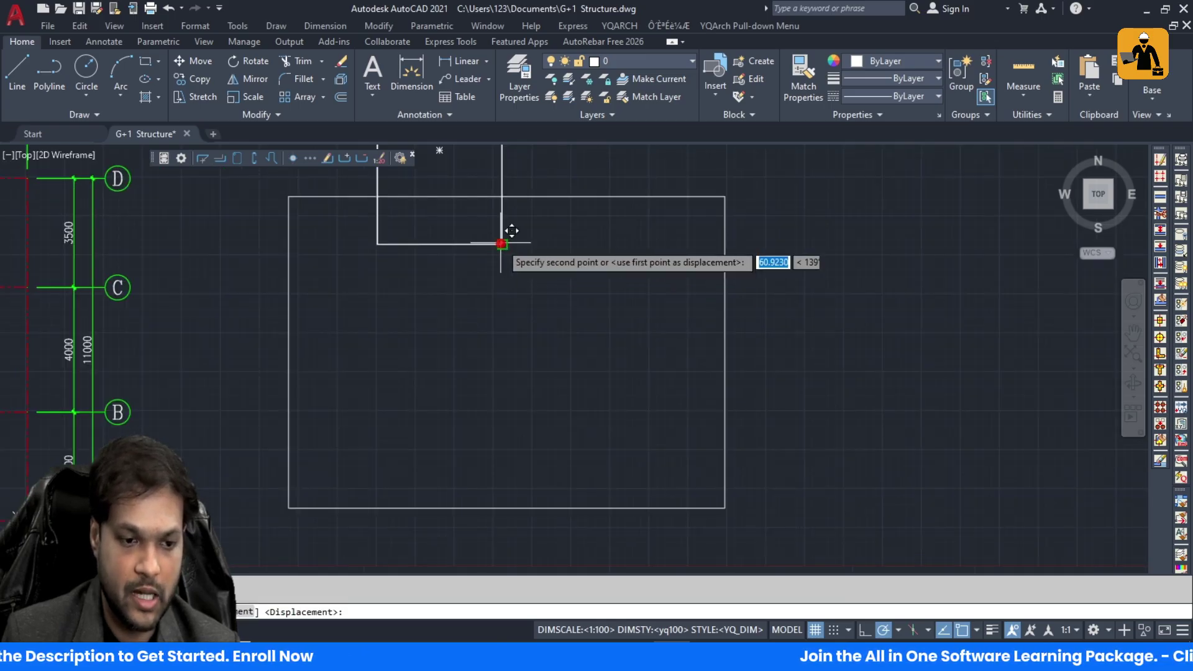
left_click(672, 497)
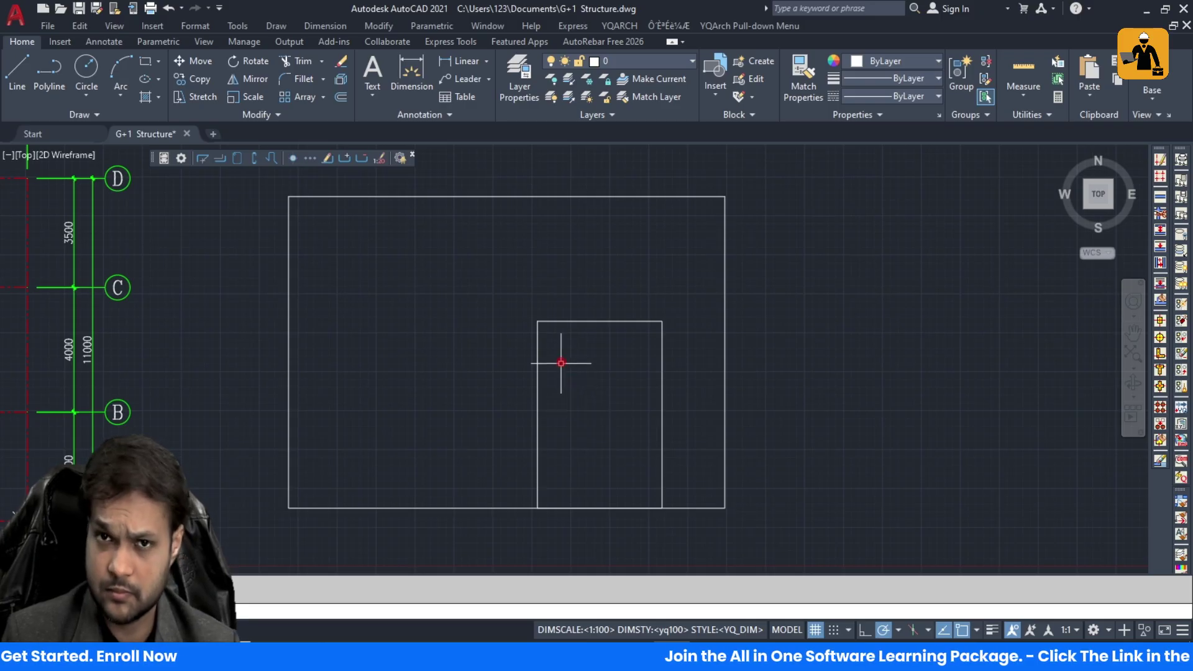
left_click(538, 336)
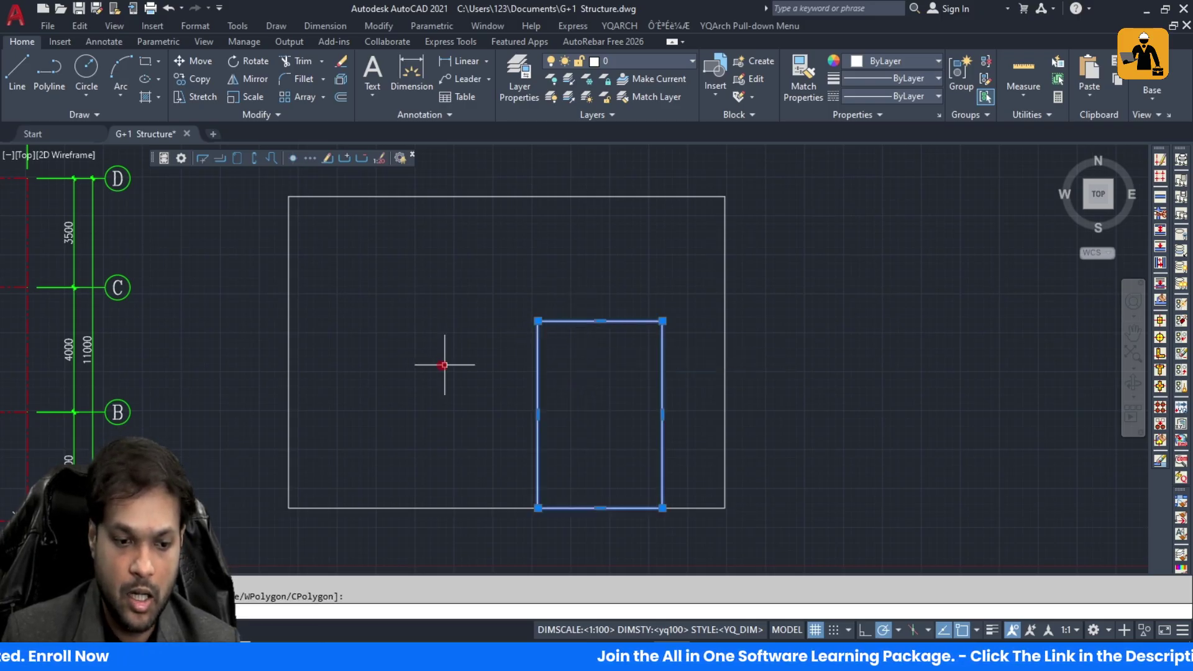
key("Escape")
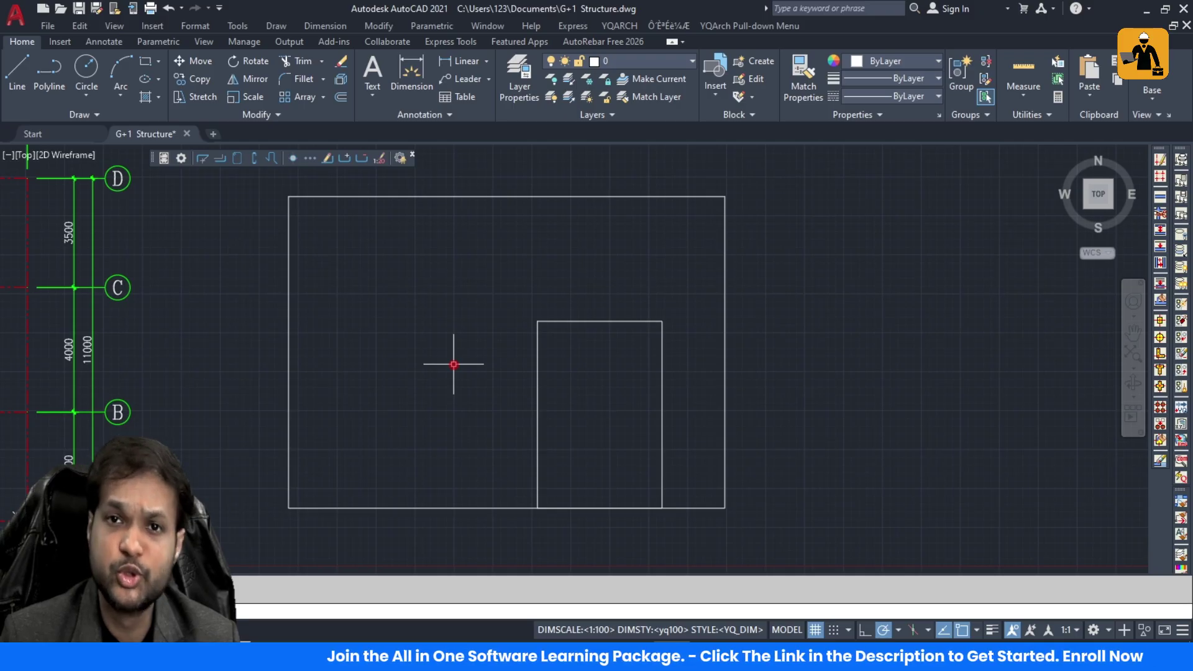
Step: Draw a rectangle 3000 wide and 2500 high in the open area beside the 4000 by 6000 rectangle, inside the outer outline
middle_click_drag(524, 400, 663, 269)
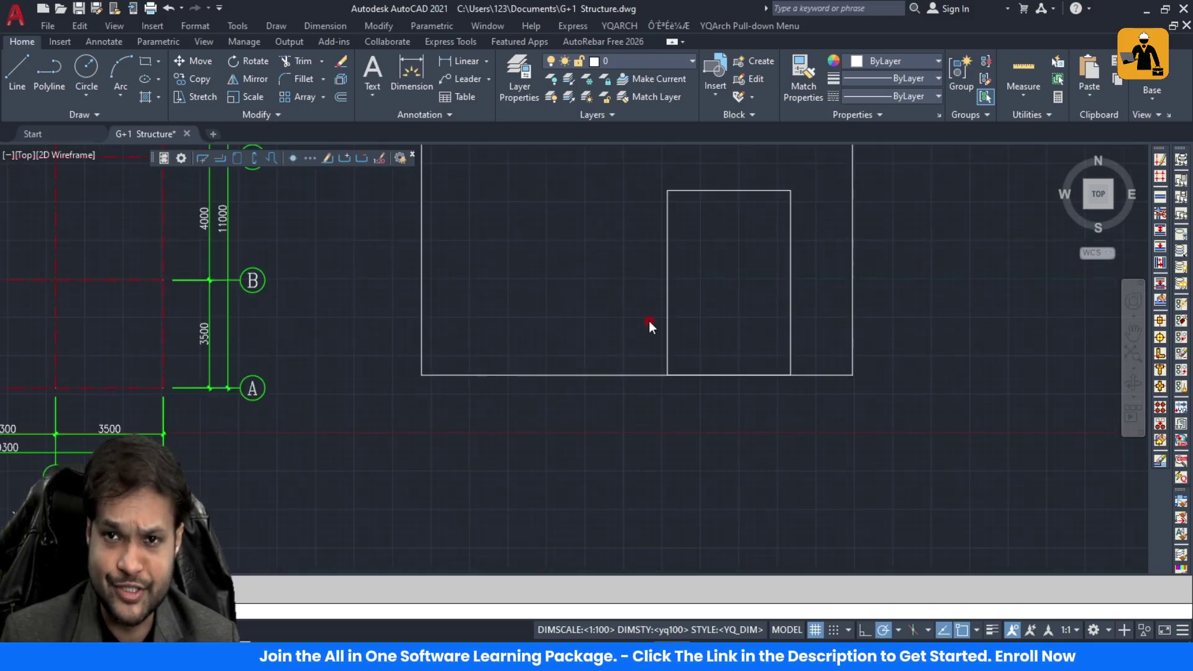
scroll(448, 384, "down", 2)
scroll(537, 311, "up", 2)
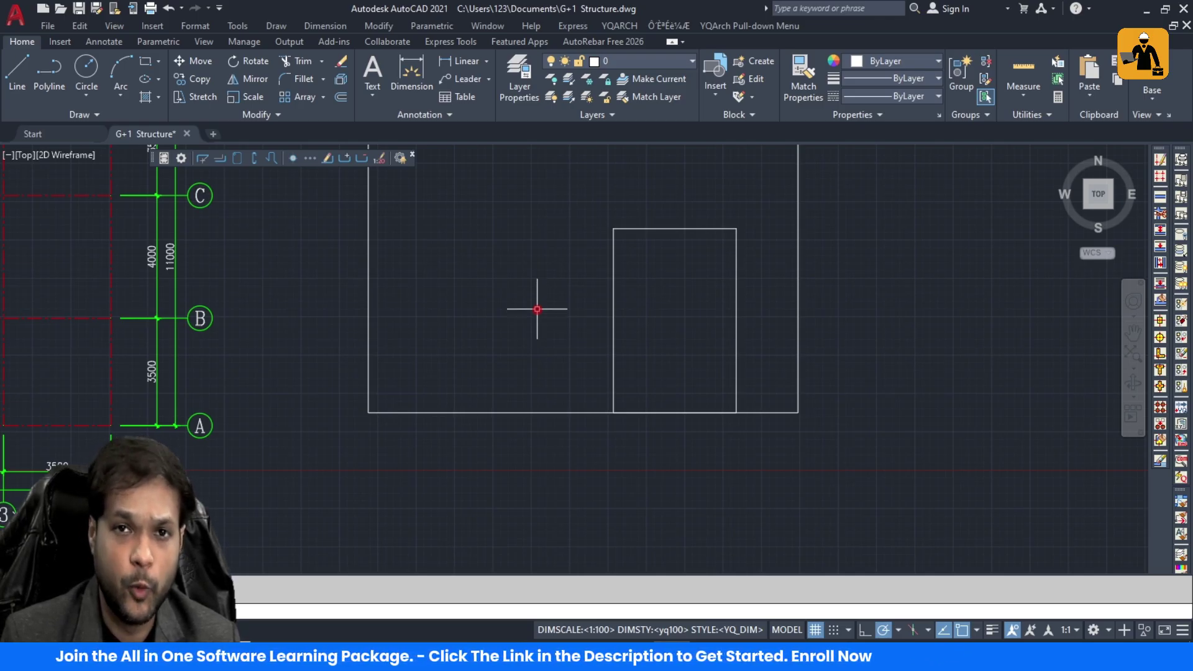
scroll(536, 341, "up", 4)
type("re")
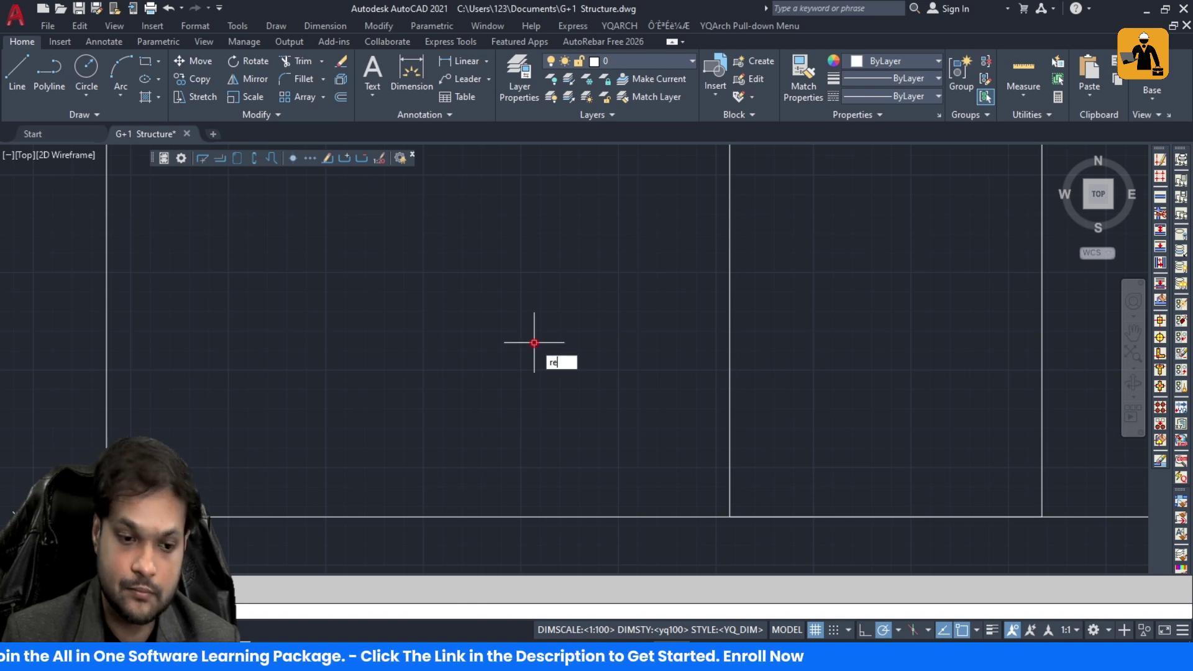
type("c")
key("Return")
left_click(365, 282)
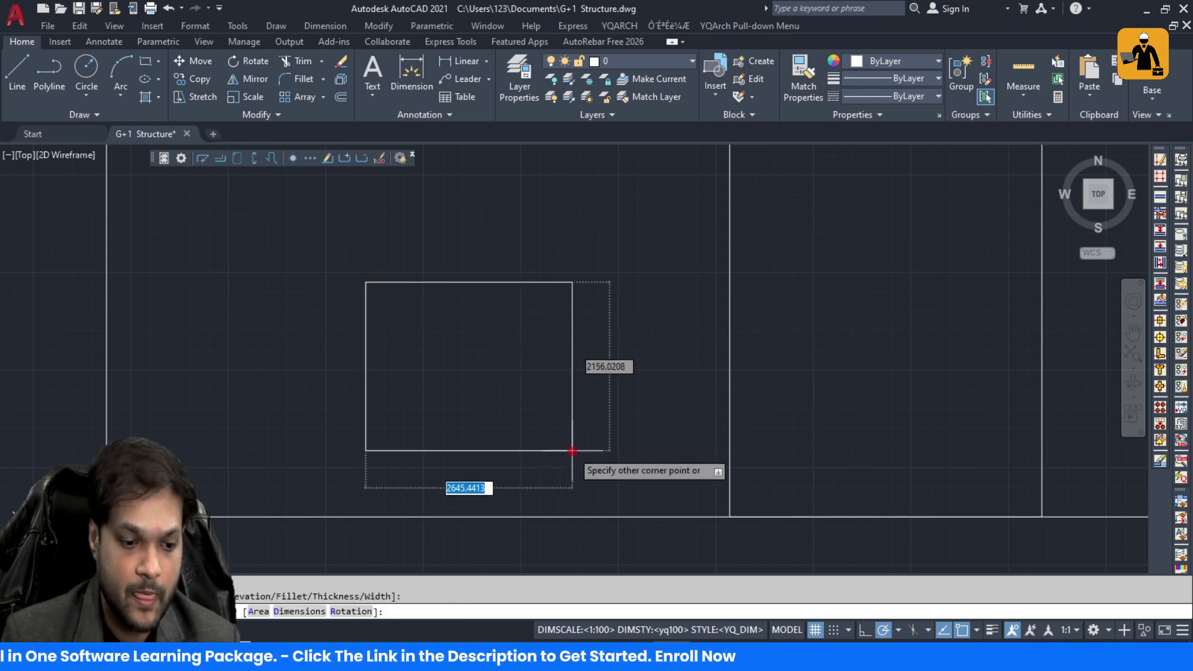
type("3000")
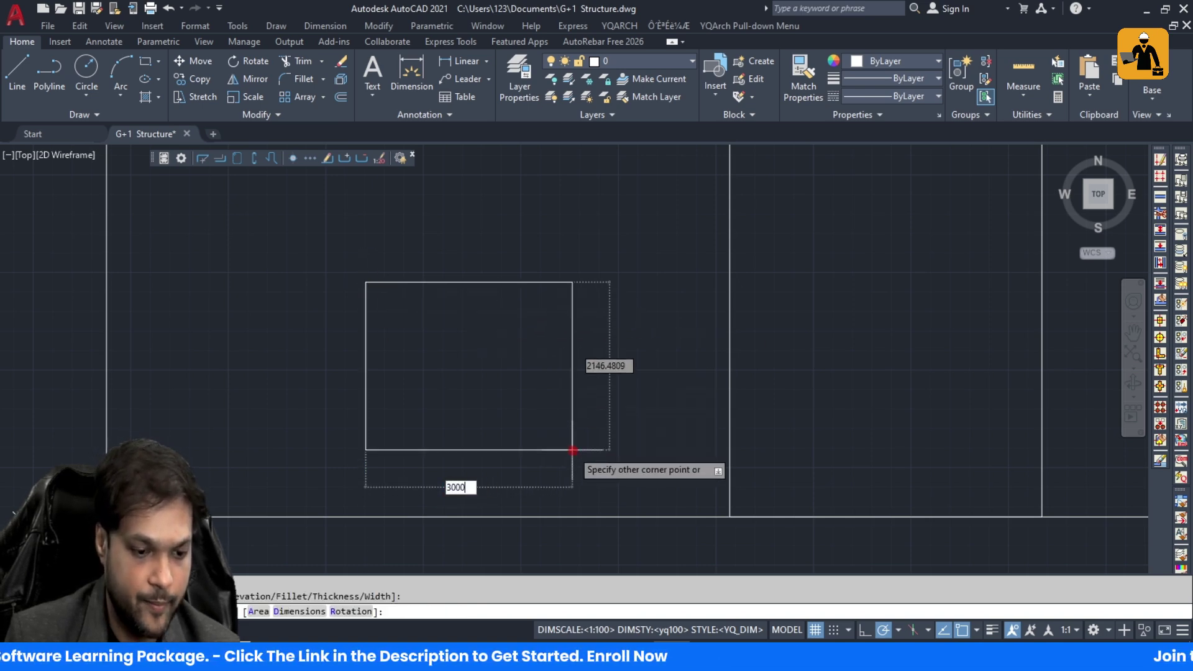
key("Tab")
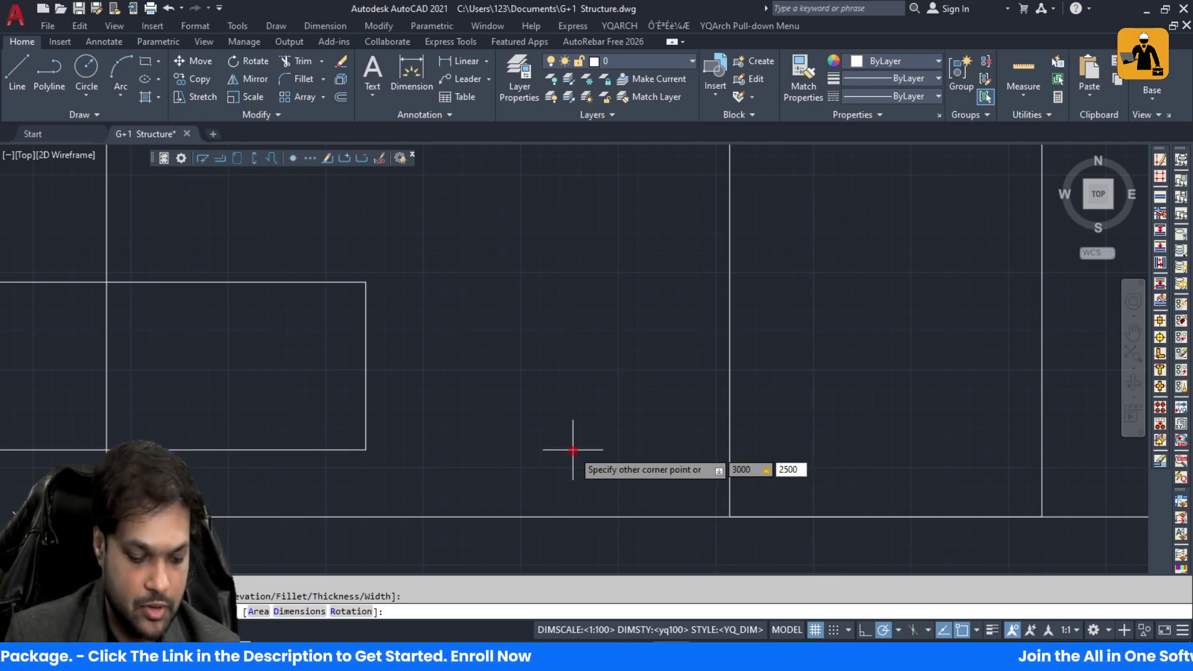
type("2500")
key("Return")
Step: Rotate the 3000 by 2500 rectangle a quarter turn about its centre so its long side is vertical
scroll(573, 451, "down", 5)
left_click(564, 379)
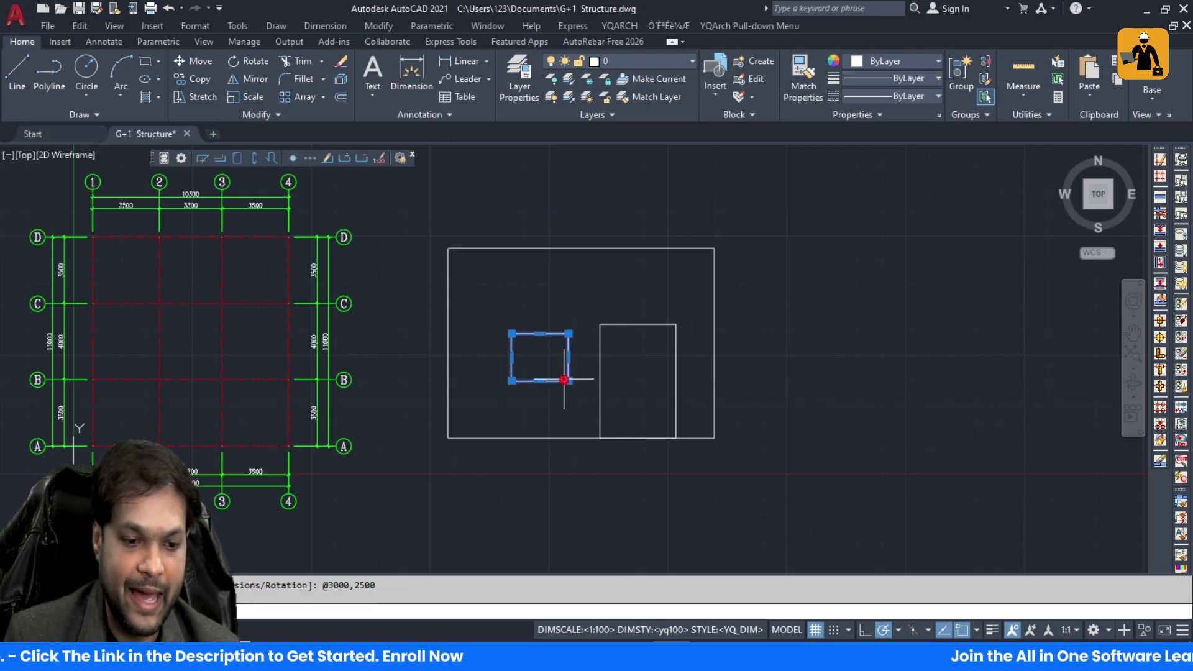
scroll(564, 379, "up", 6)
scroll(573, 404, "down", 4)
type("ro")
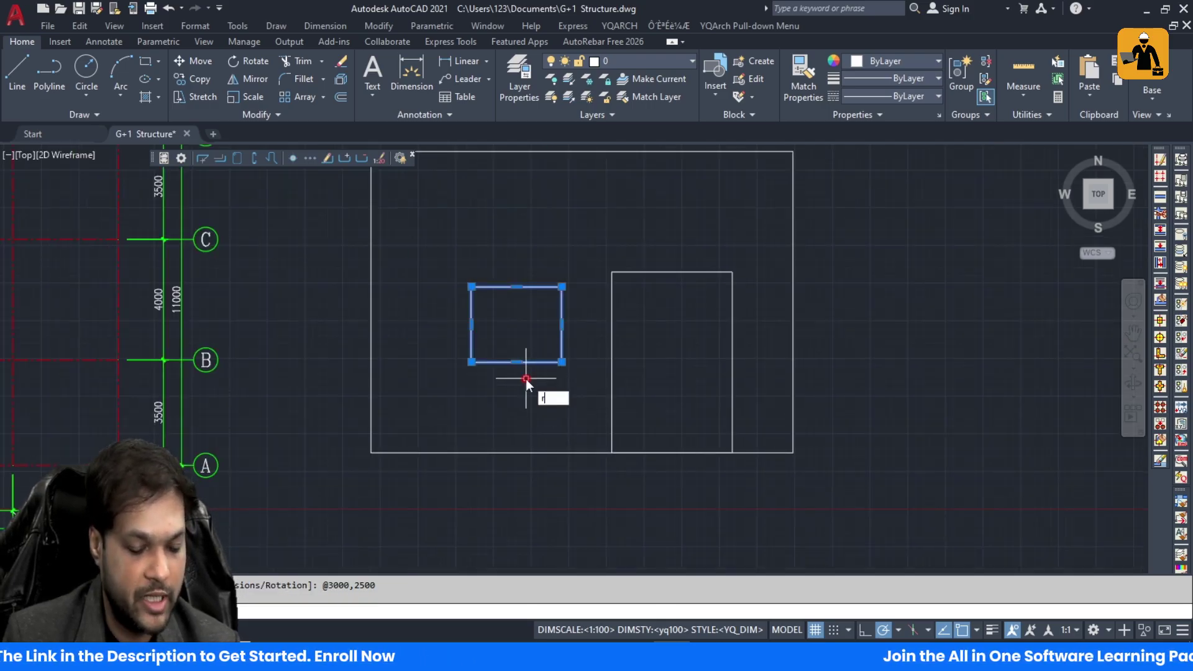
key("Return")
left_click(516, 324)
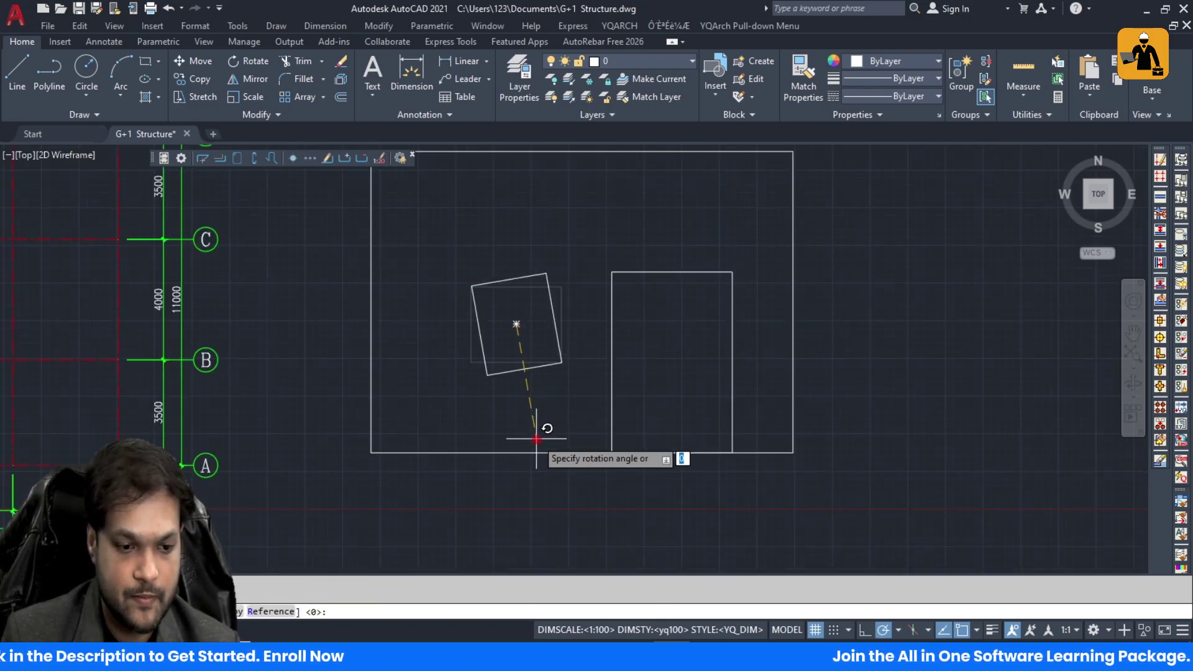
left_click(524, 469)
Step: Move the rotated rectangle by its lower-right corner onto the lower-left corner of the 4000-wide rectangle
left_click(537, 369)
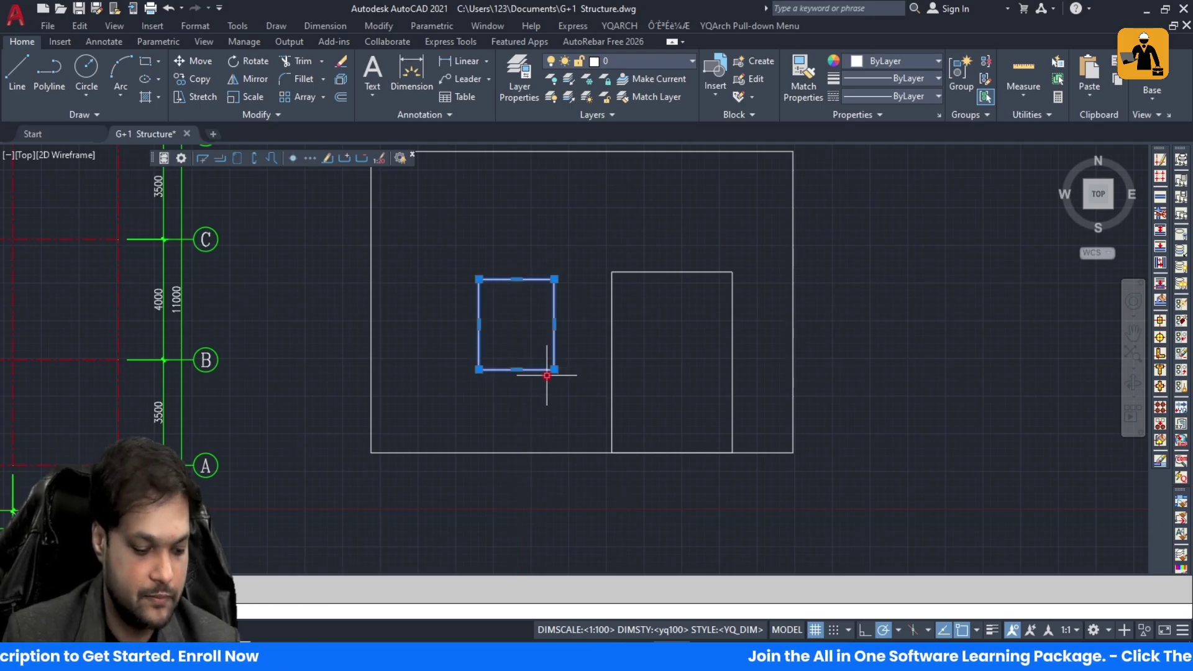
type("m")
key("Return")
left_click(553, 369)
left_click(612, 452)
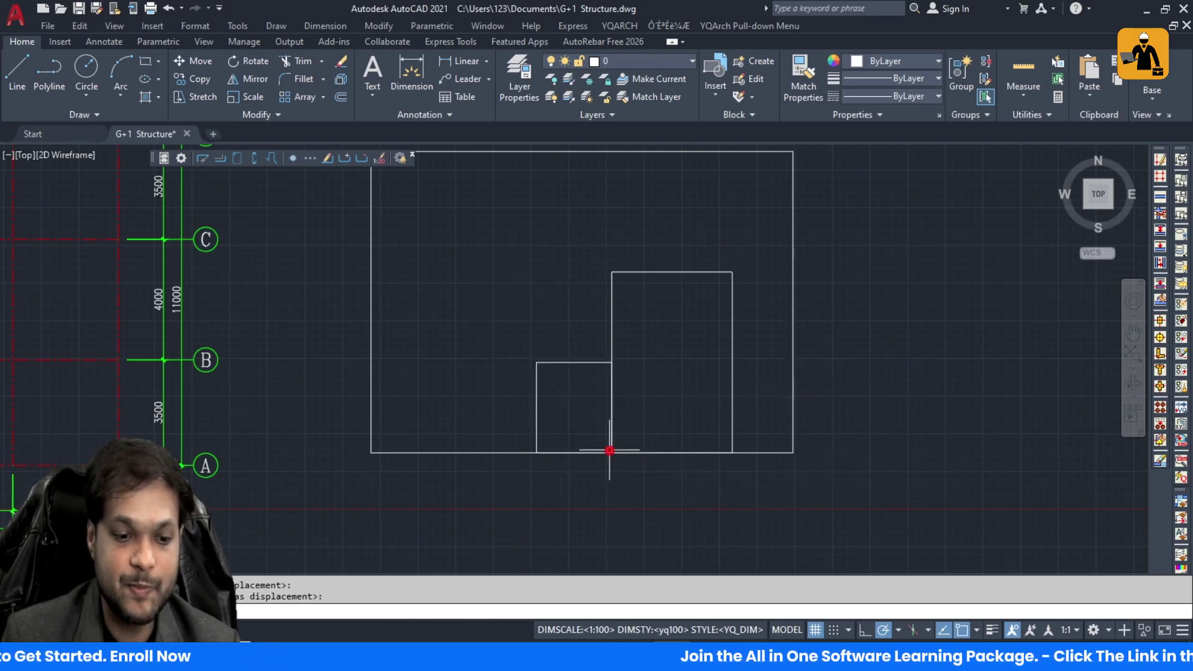
Step: Shorten the 4000-wide rectangle by stretching its upper edge straight down by roughly a quarter of its height
left_click(613, 307)
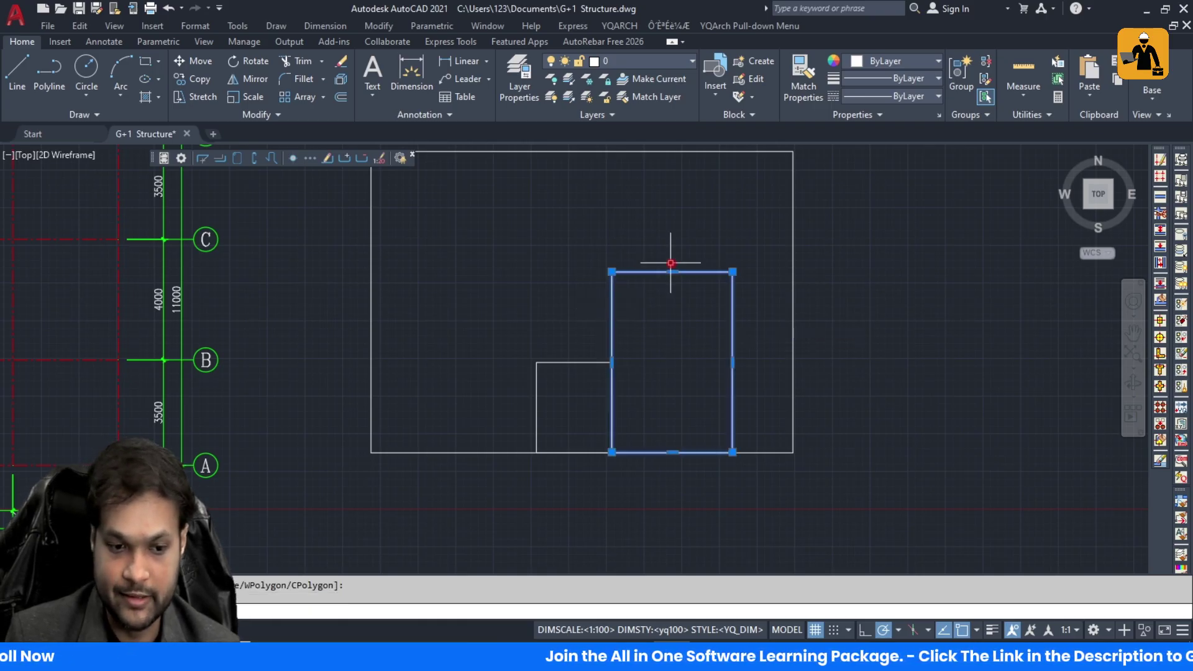
left_click(671, 272)
left_click(671, 321)
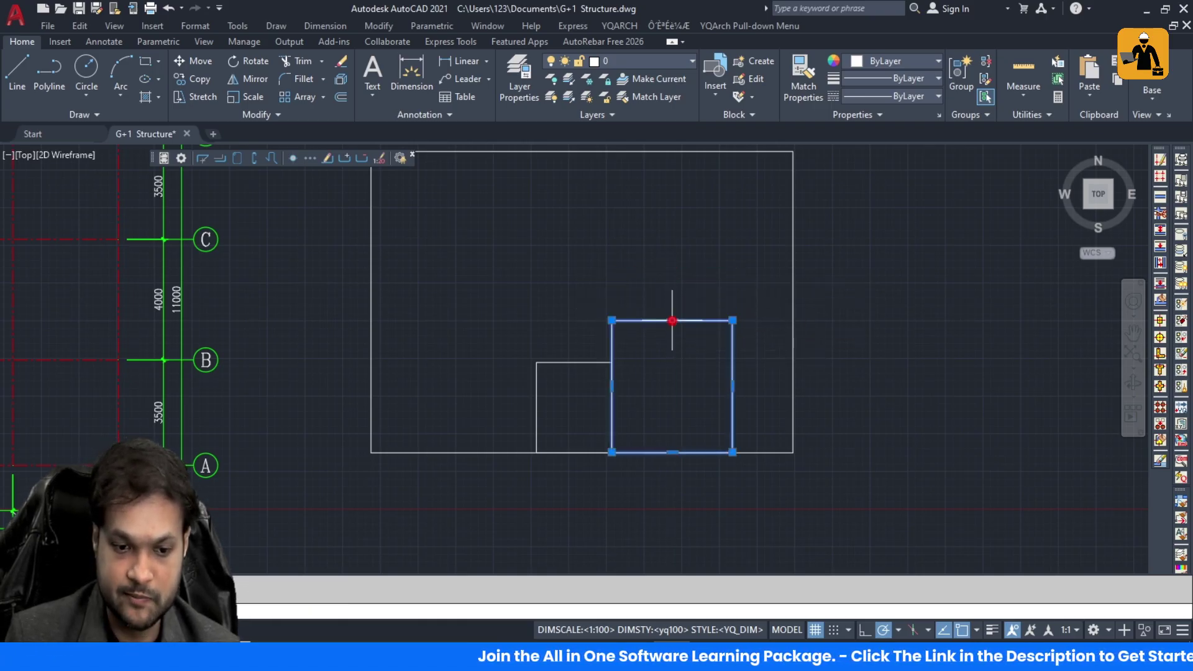
key("Escape")
type("l")
key("Return")
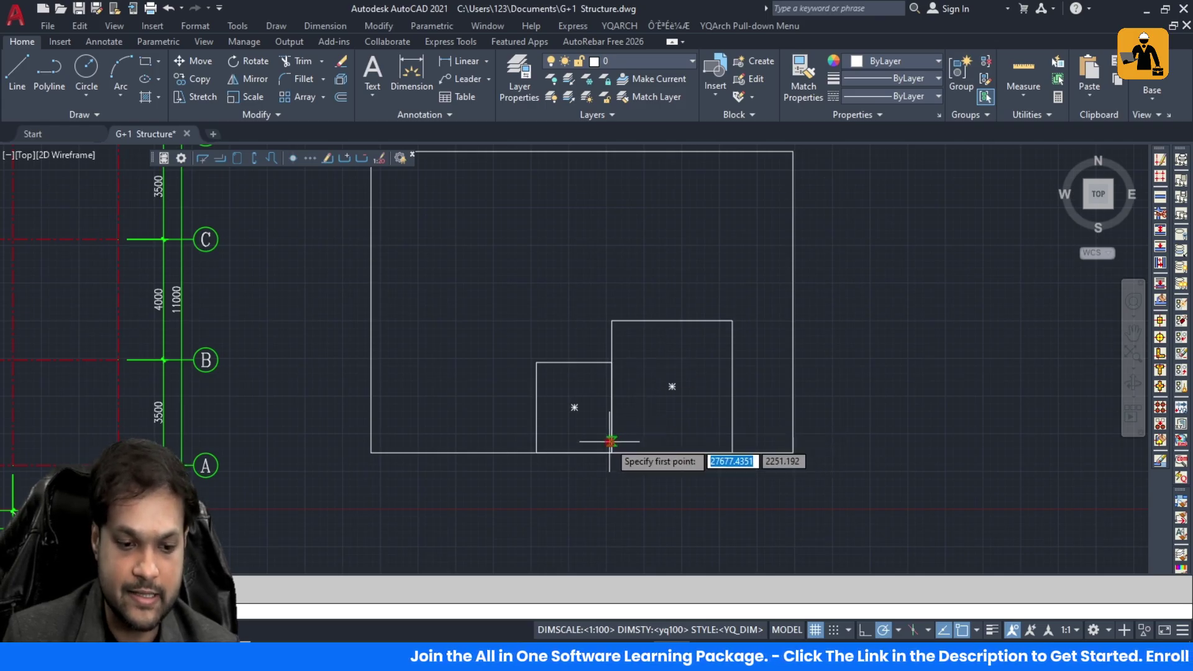
left_click(612, 451)
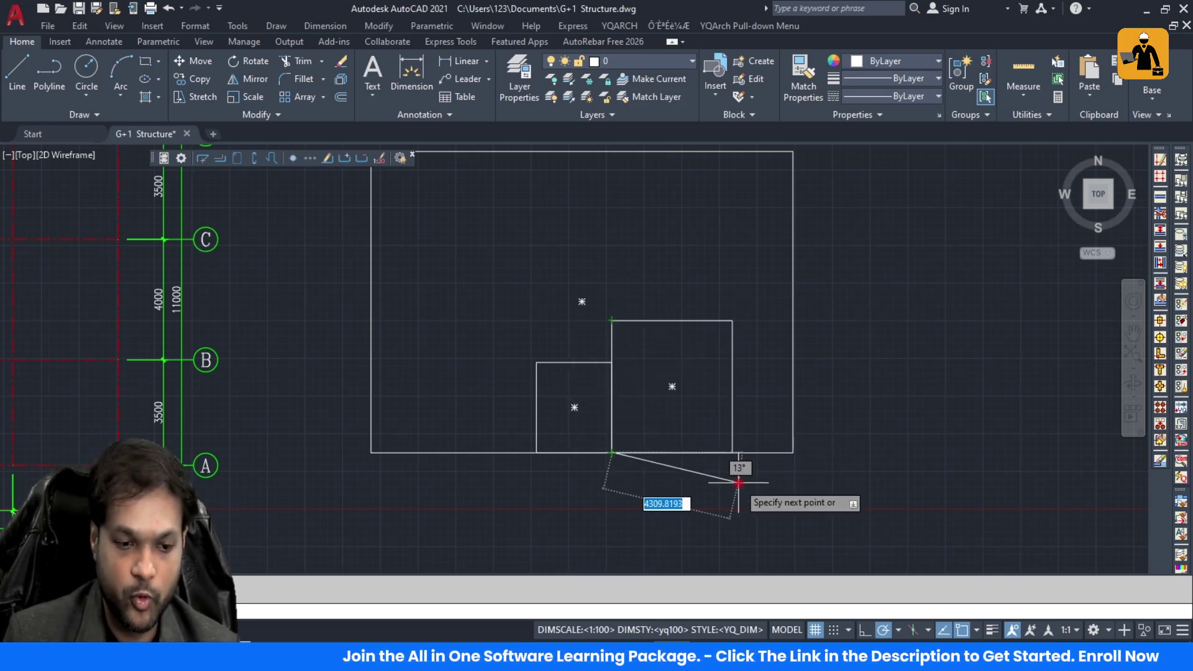
key("Escape")
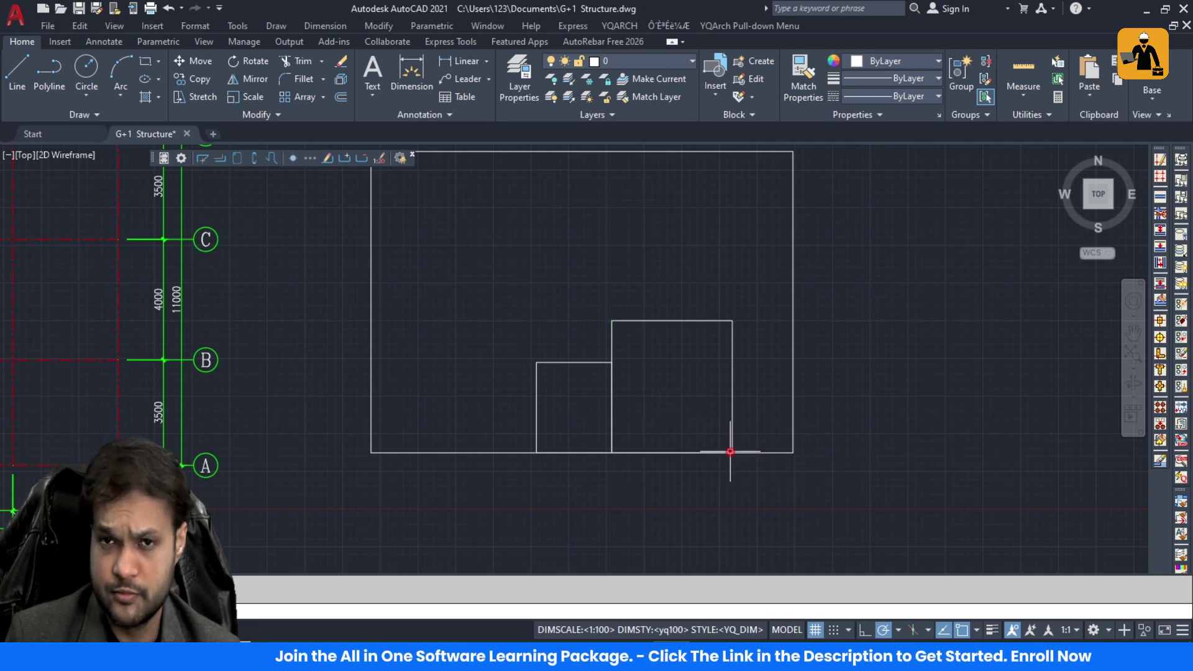
Step: Copy the 2500 by 3000 rectangle once to its left by its lower-right corner, so the two share a side on the outline's lower edge
scroll(511, 430, "up", 4)
left_click(575, 364)
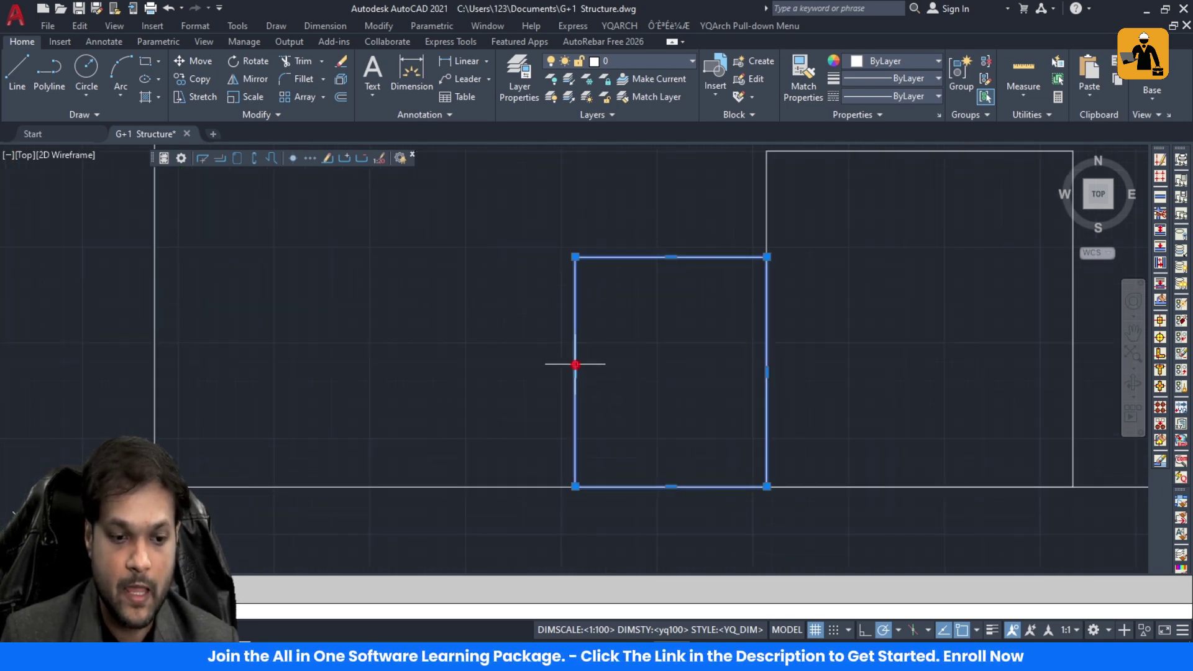
scroll(554, 327, "down", 2)
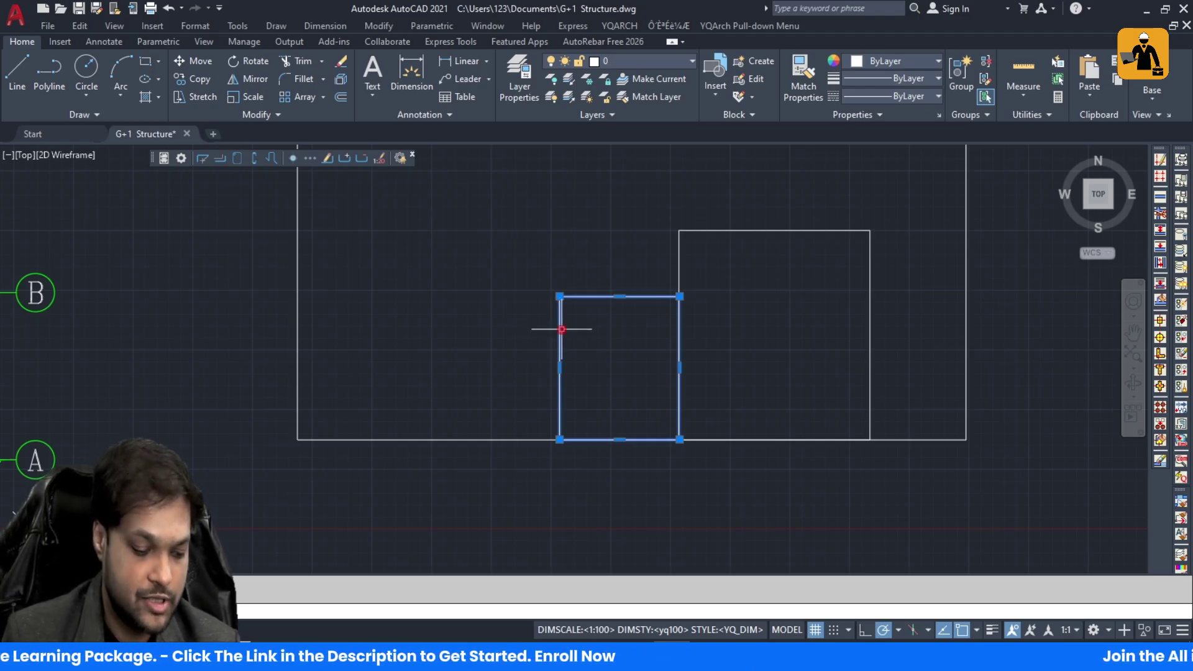
type("o")
key("Return")
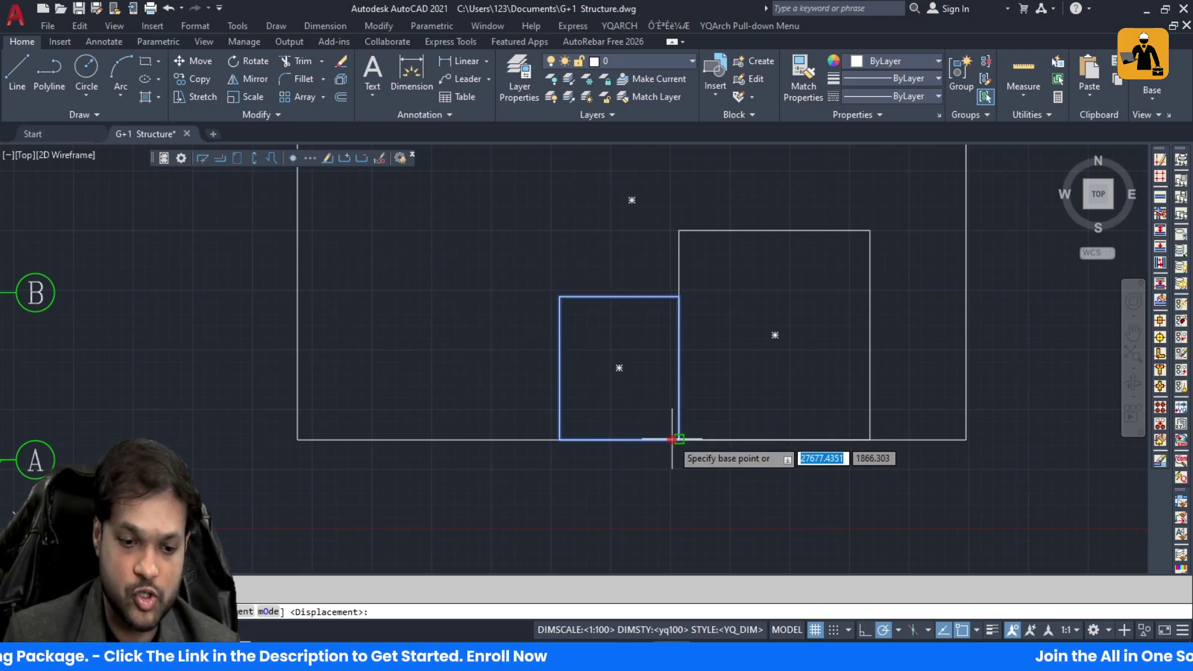
left_click(679, 440)
left_click(574, 433)
scroll(569, 435, "down", 5)
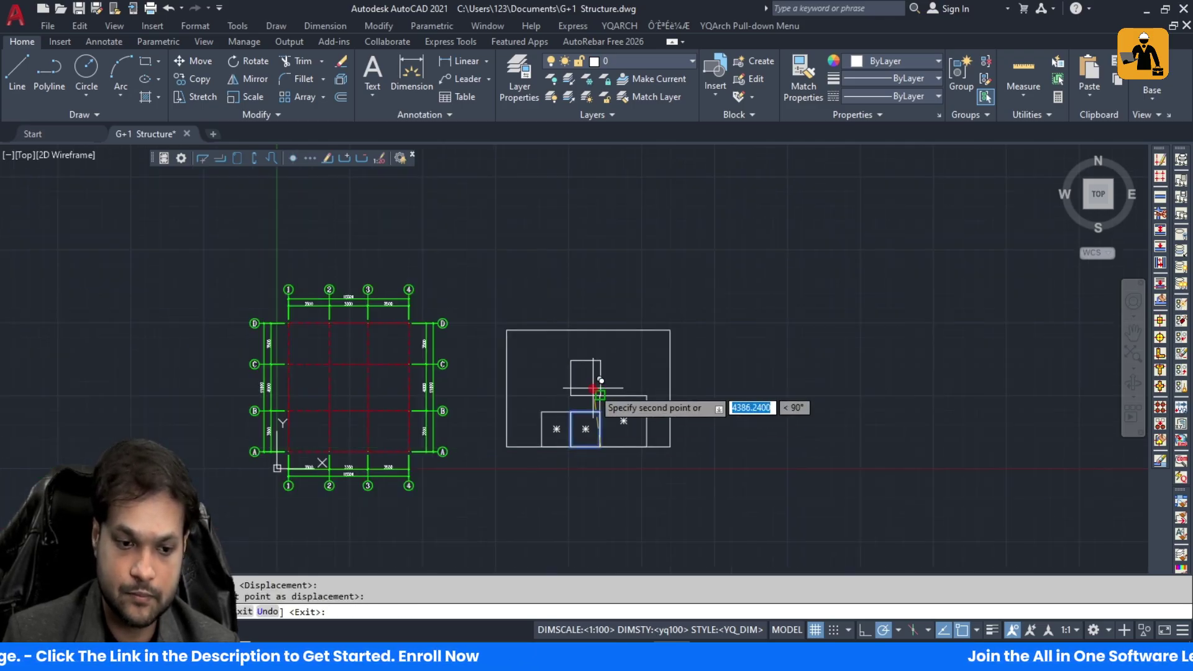
scroll(596, 417, "up", 5)
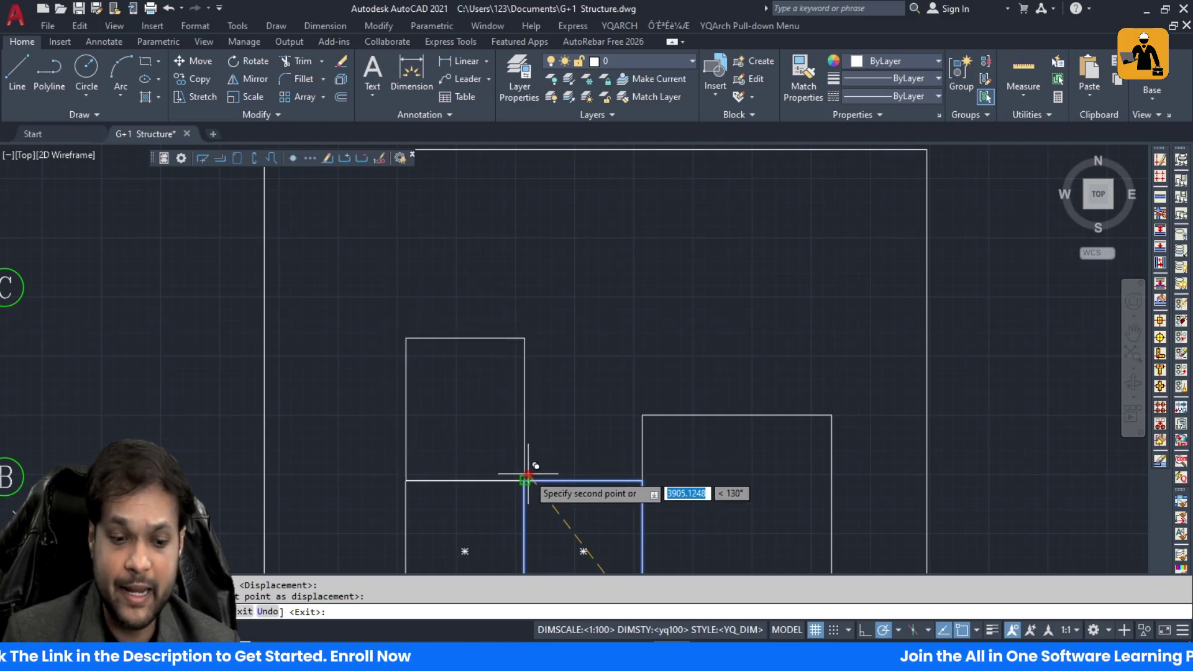
key("Escape")
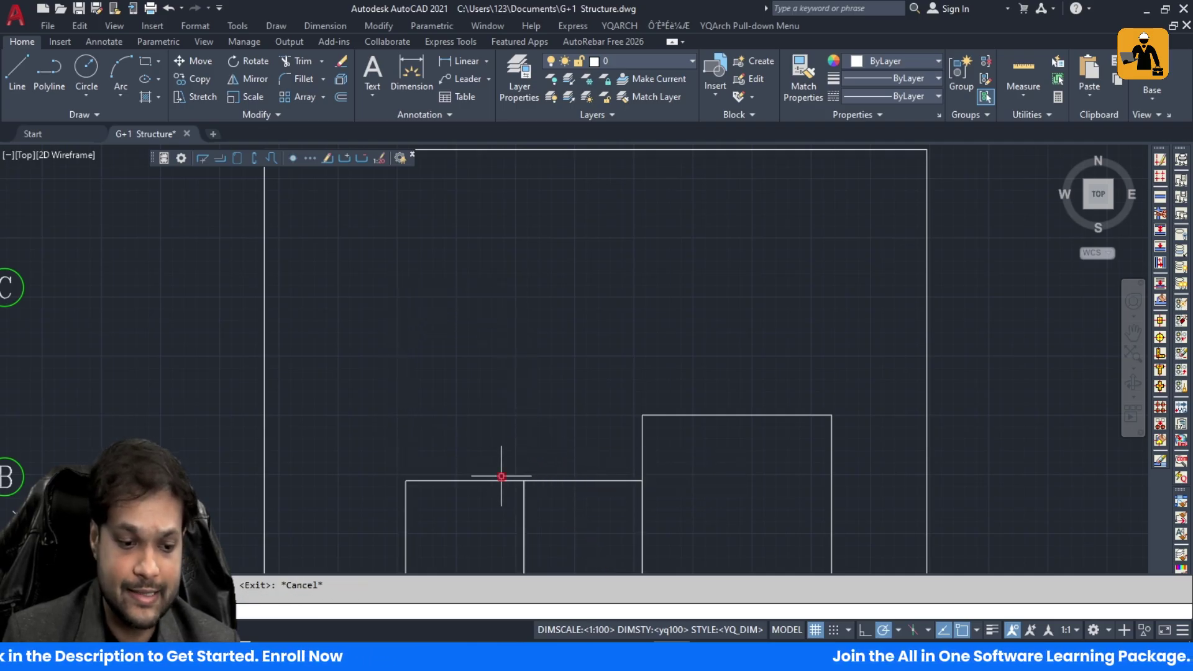
Step: Draw a rectangle 3000 wide and 5000 high, starting from a point above the two small adjoining rectangles
type("rec")
key("Return")
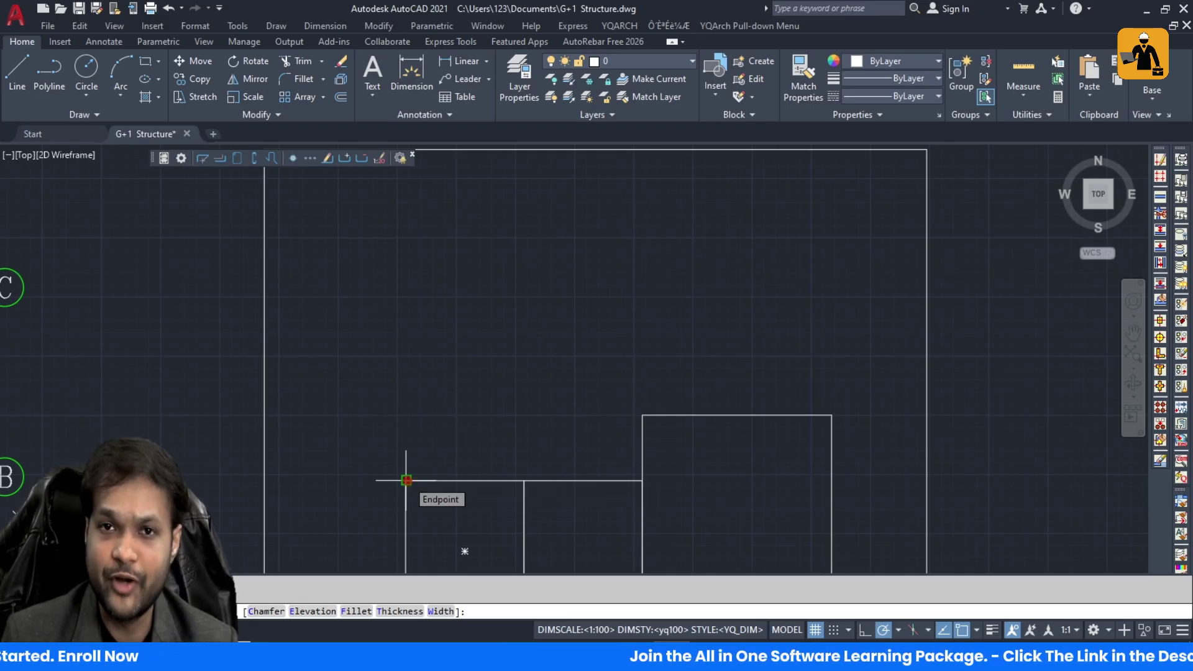
left_click(389, 275)
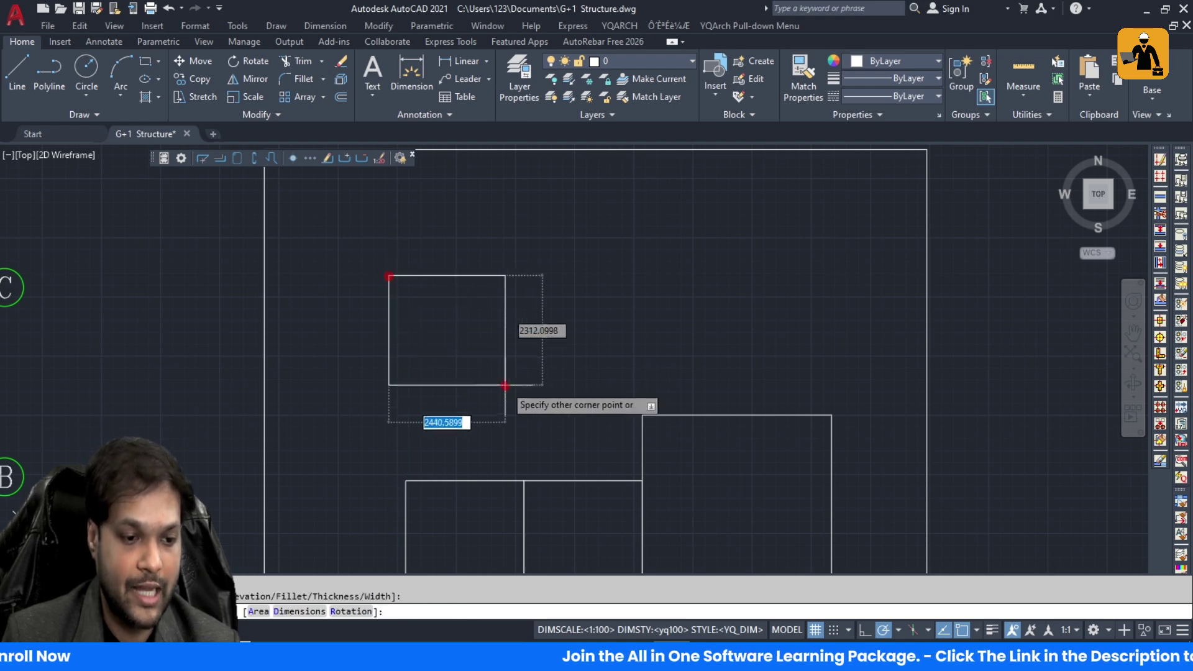
type("3000")
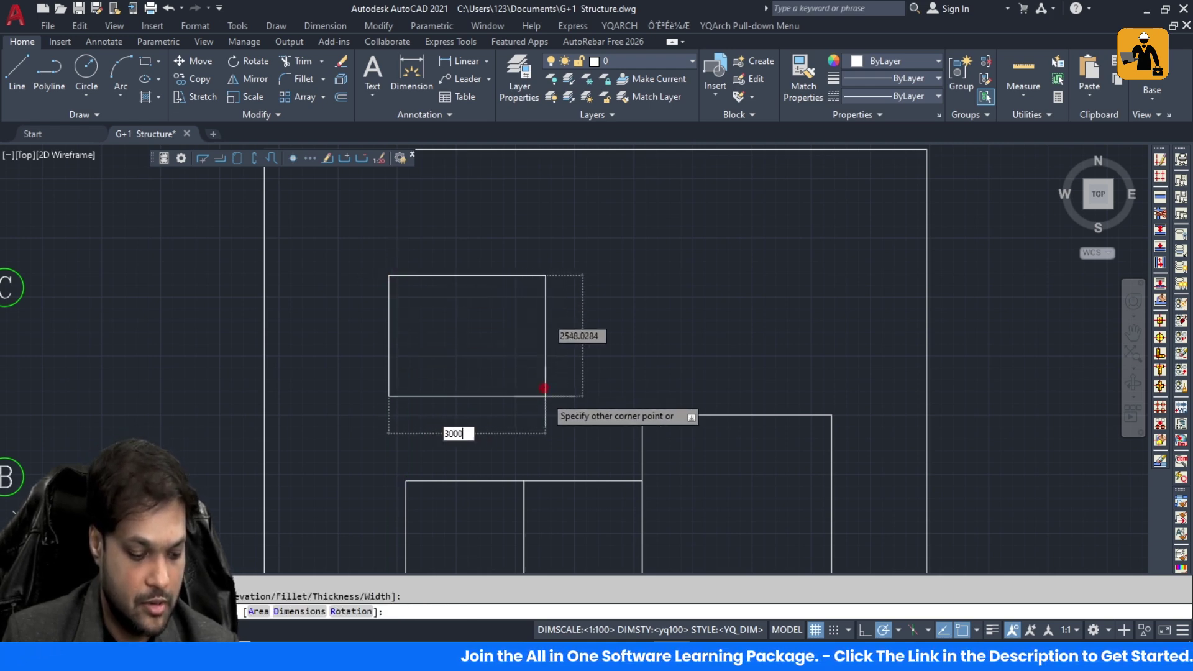
key("Tab")
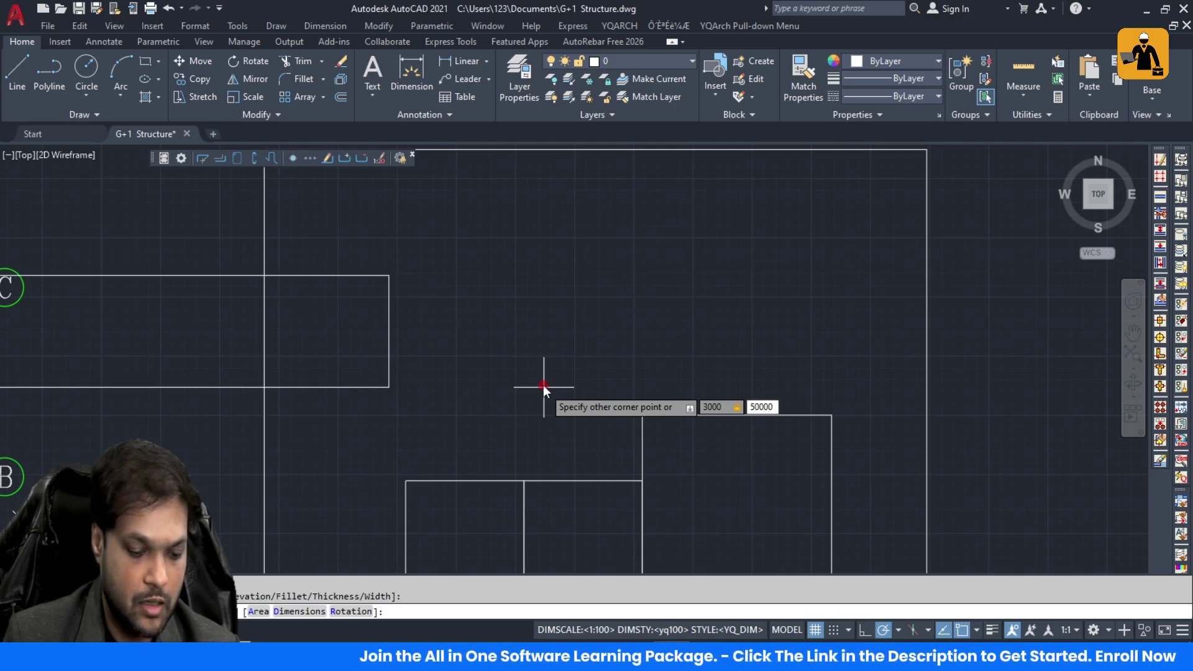
type("5000")
key("Return")
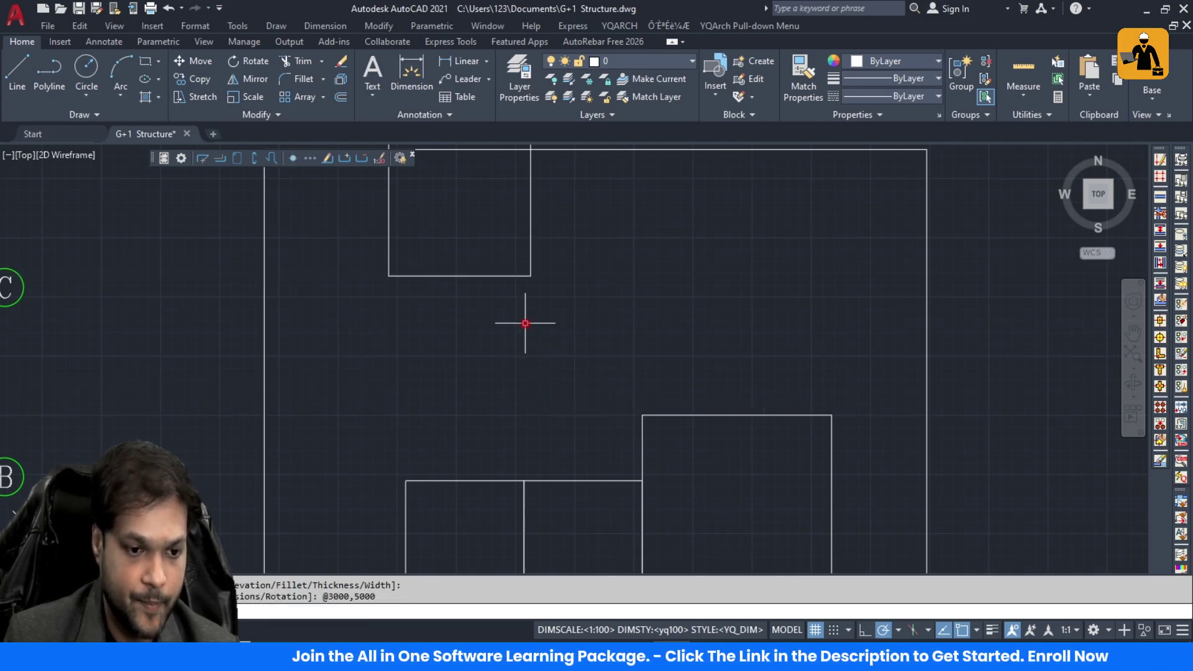
Step: Move the 3000 by 5000 rectangle by its upper-right corner down inside the outline, with its base near the small rectangles' upper edges
scroll(527, 325, "down", 5)
scroll(517, 363, "up", 3)
left_click(517, 364)
left_click(495, 348)
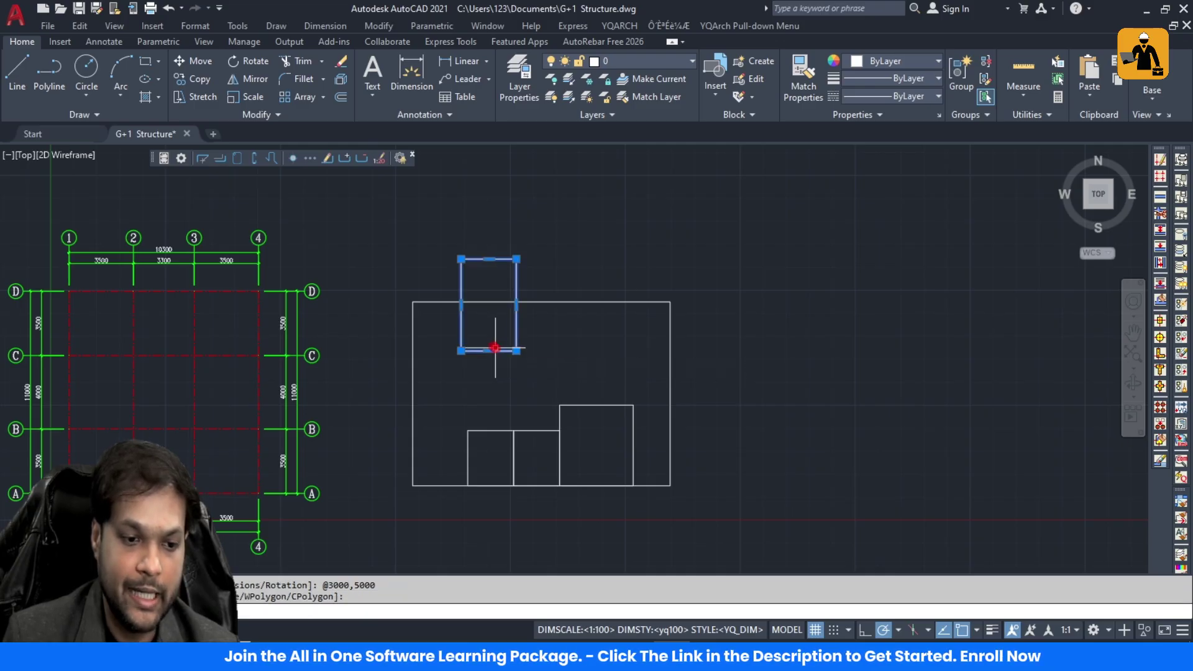
type("m")
key("Return")
left_click(516, 258)
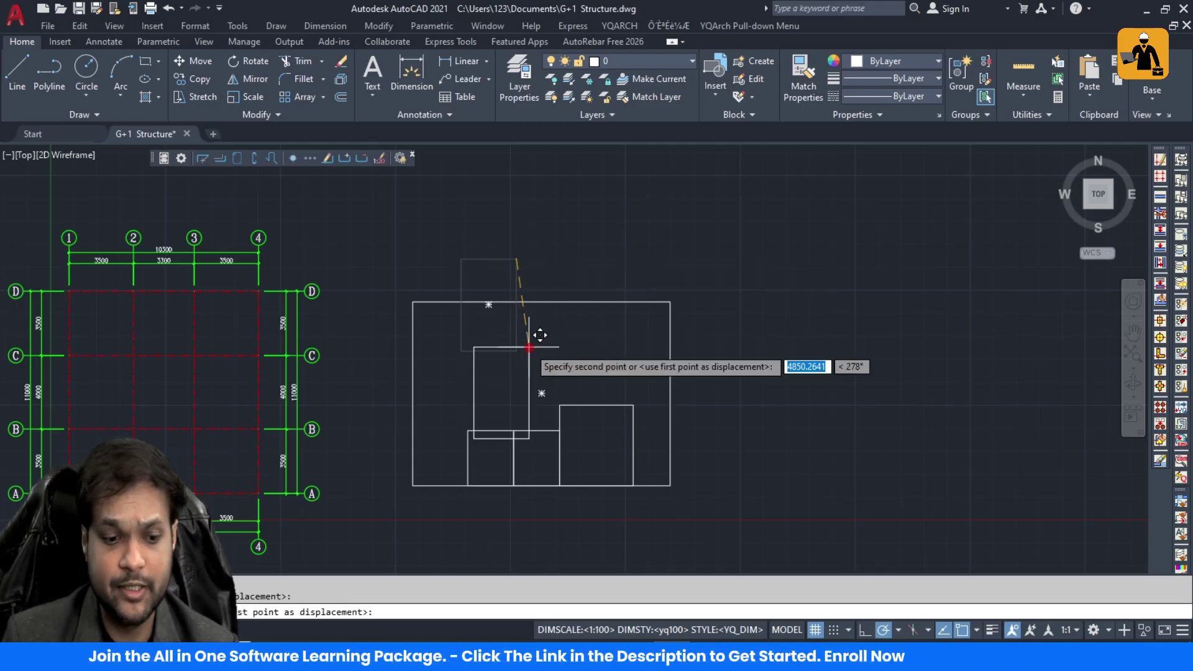
left_click(525, 334)
Step: Shorten the 3000-wide rectangle by stretching its upper edge straight down about 1,700 units
scroll(519, 392, "up", 5)
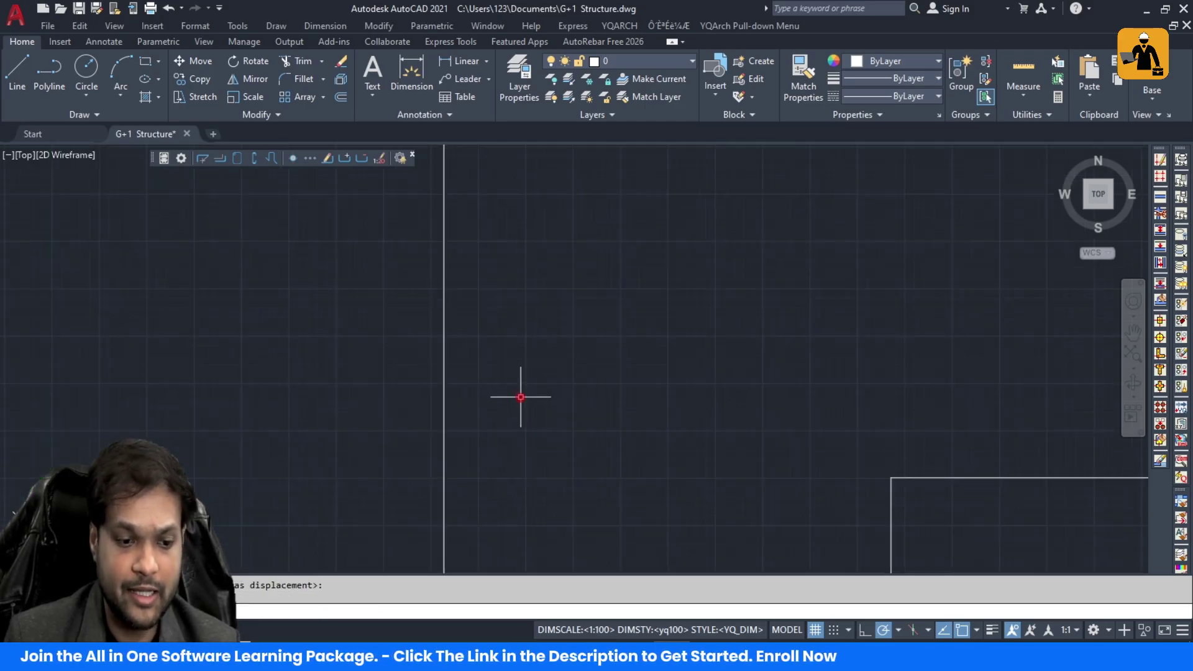
scroll(493, 388, "down", 2)
left_click(495, 371)
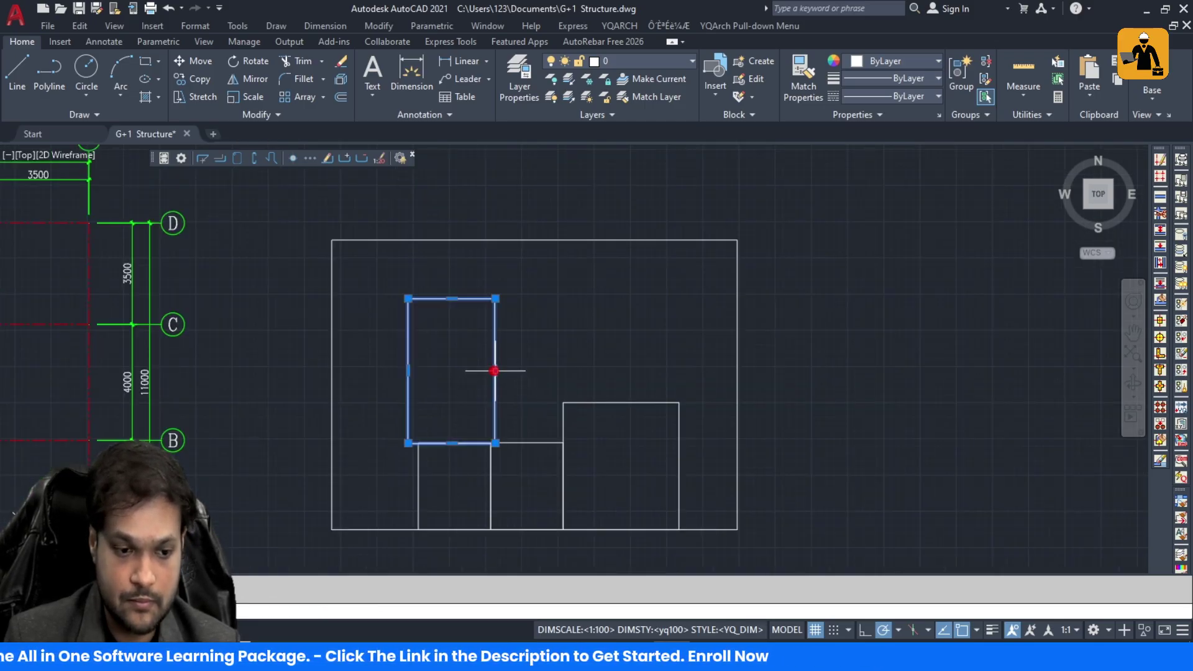
left_click(452, 298)
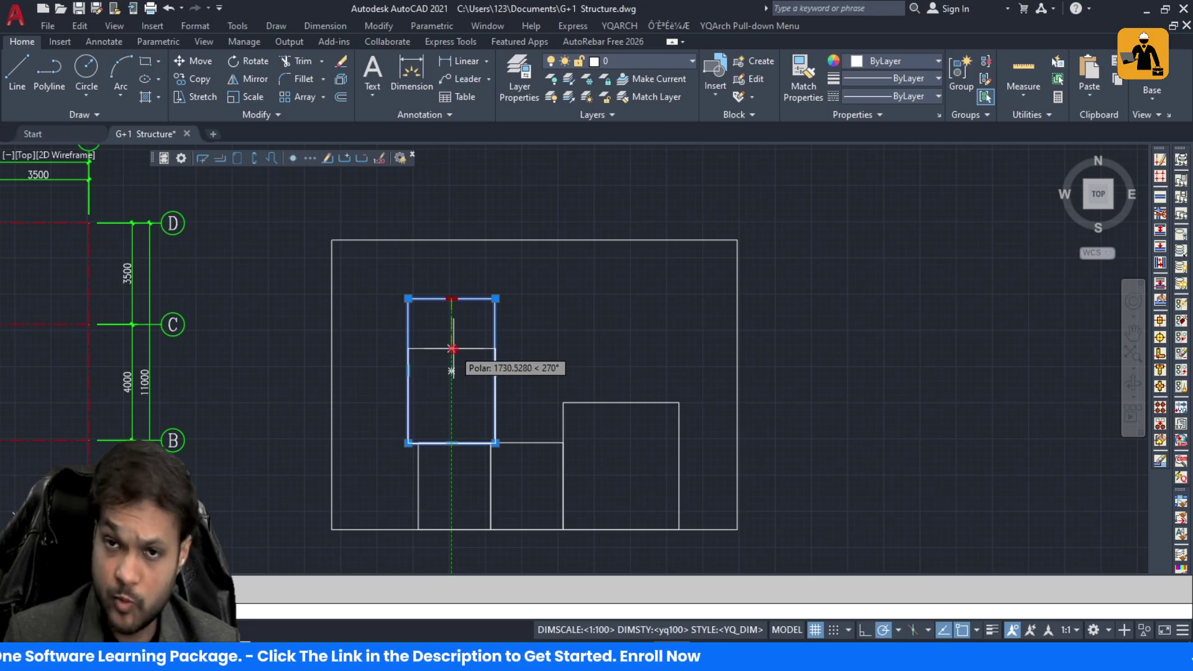
left_click(452, 370)
Step: Move the 3000-wide rectangle by its lower-right corner onto the shared upper corner of the two small adjoining rectangles
scroll(458, 420, "up", 3)
left_click(385, 371)
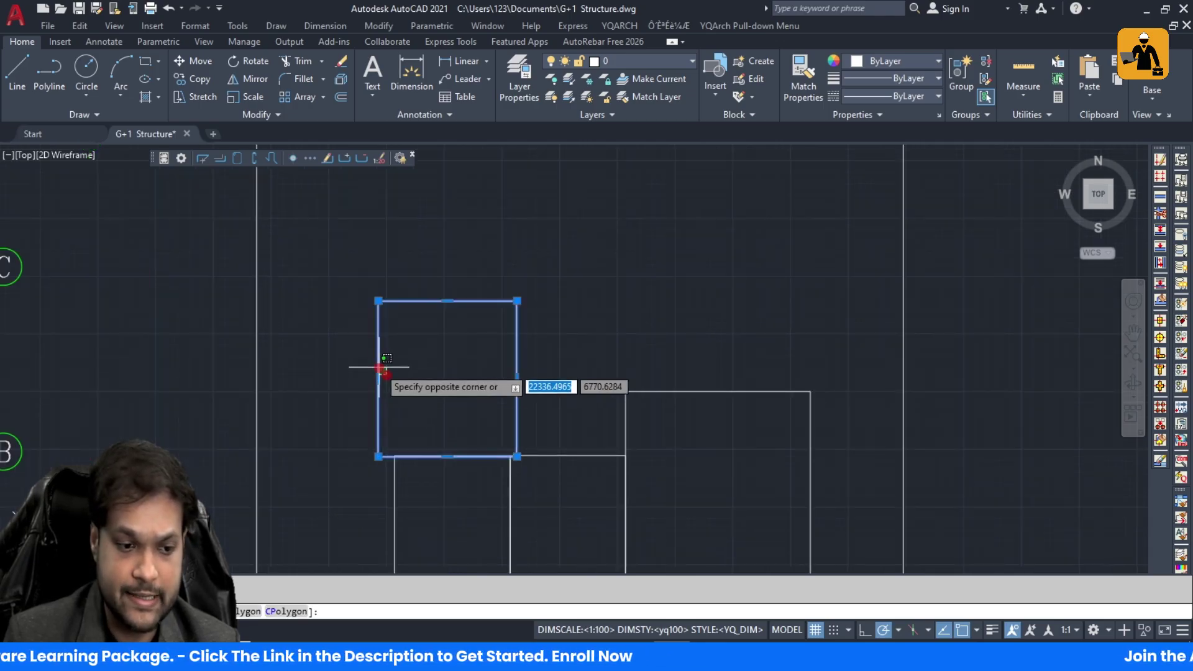
key("Escape")
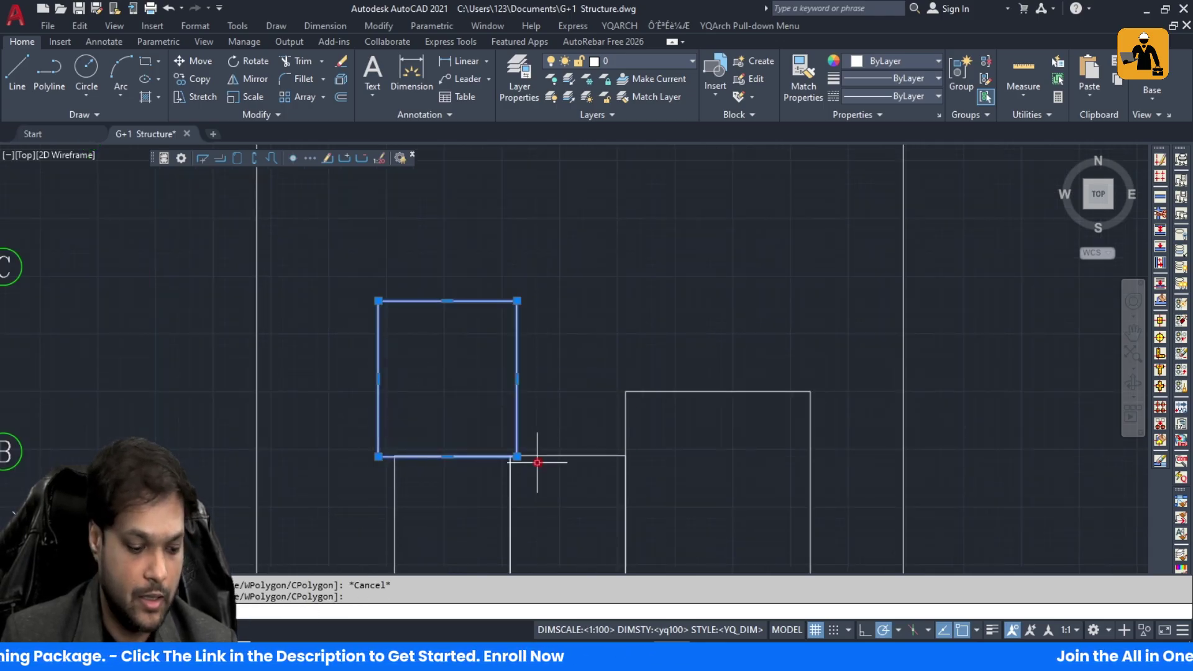
left_click(516, 457)
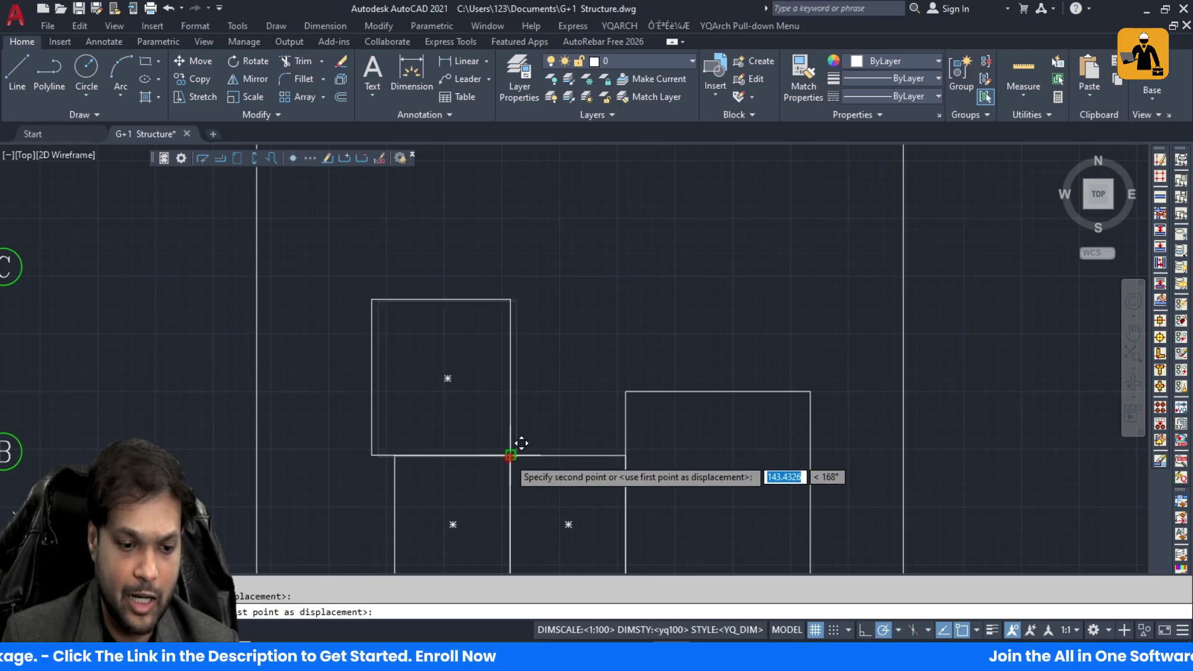
left_click(510, 456)
scroll(447, 445, "down", 3)
Step: Shorten the 3000-wide rectangle further by stretching its upper edge straight down about 1,130 units
scroll(472, 435, "up", 4)
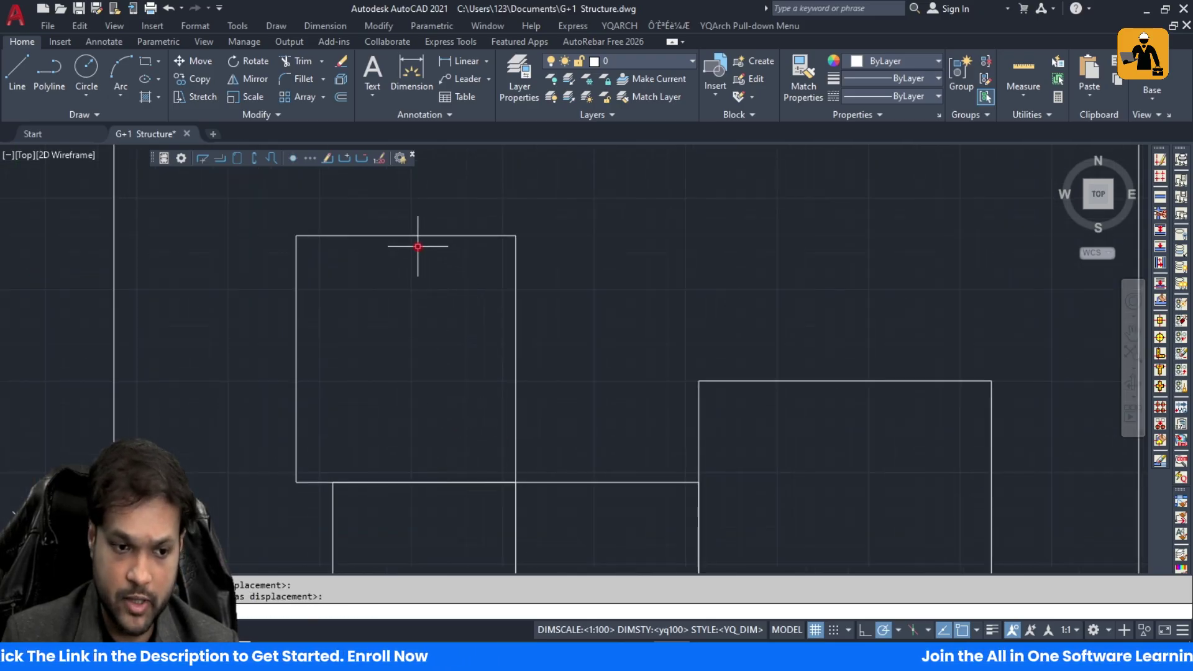
left_click(399, 236)
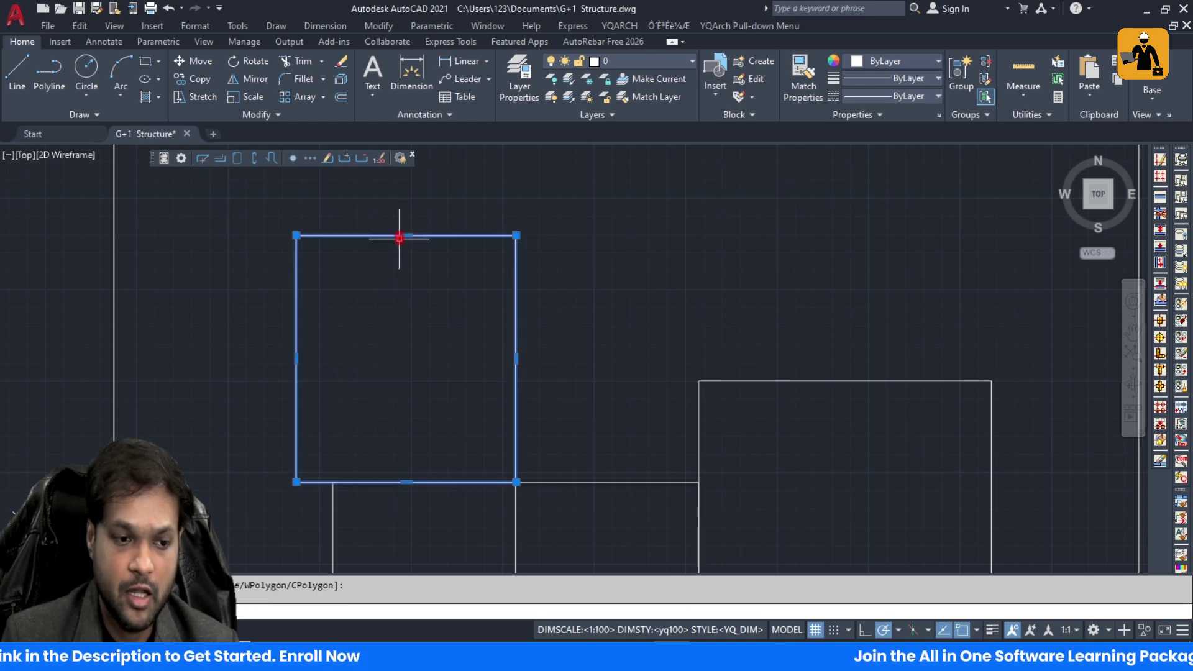
key("Return")
left_click(406, 235)
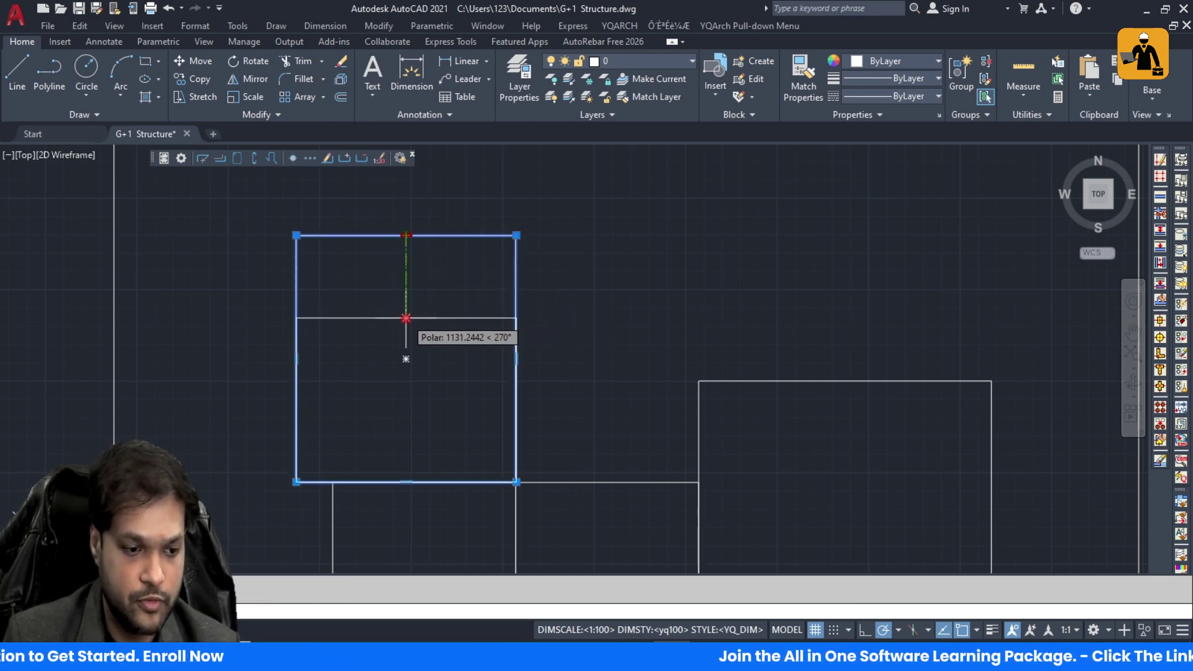
left_click(406, 318)
left_click(301, 375)
double_click(296, 376)
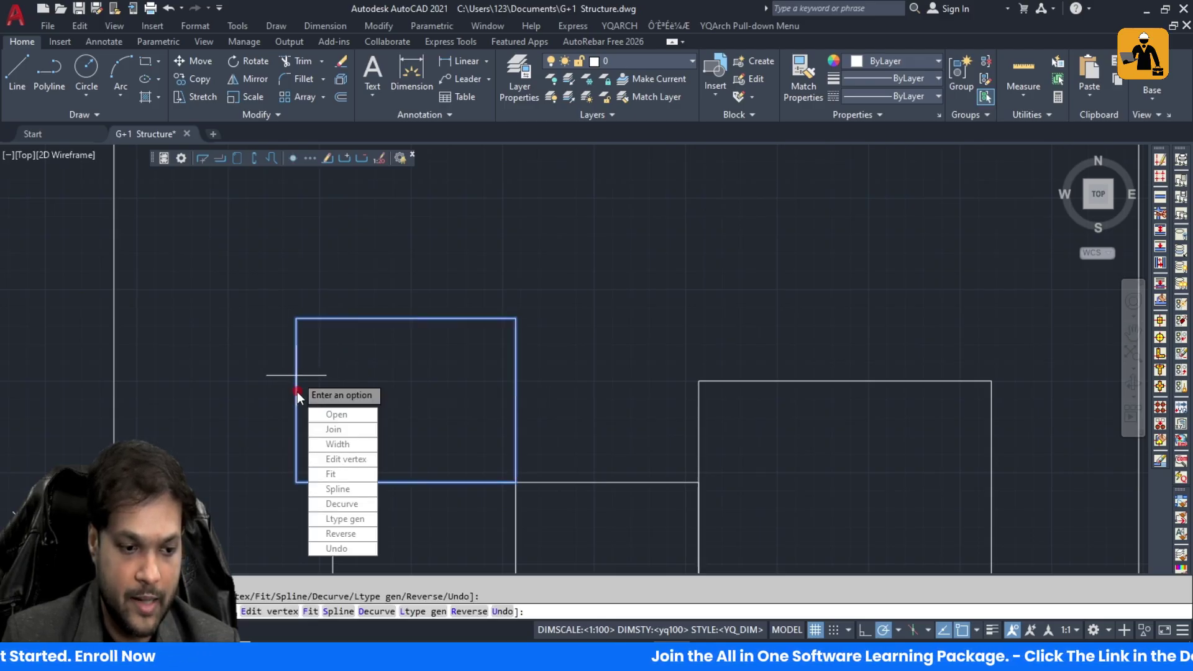
key("Escape")
left_click(300, 392)
left_click(297, 400)
key("m")
key("Return")
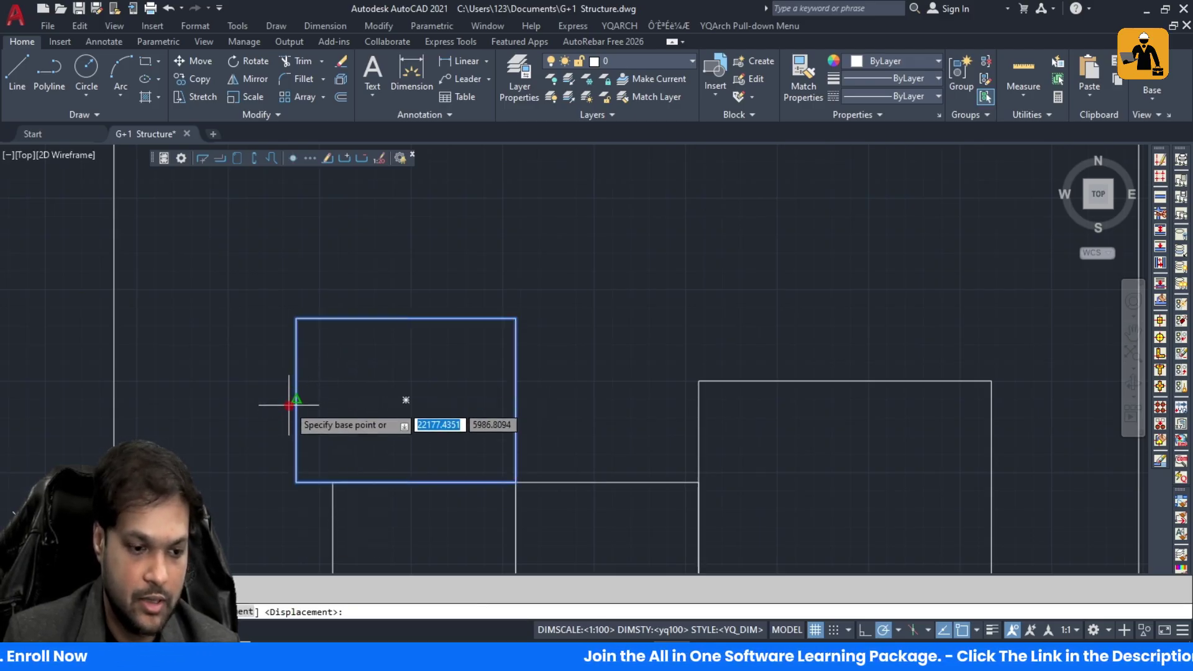
left_click(297, 400)
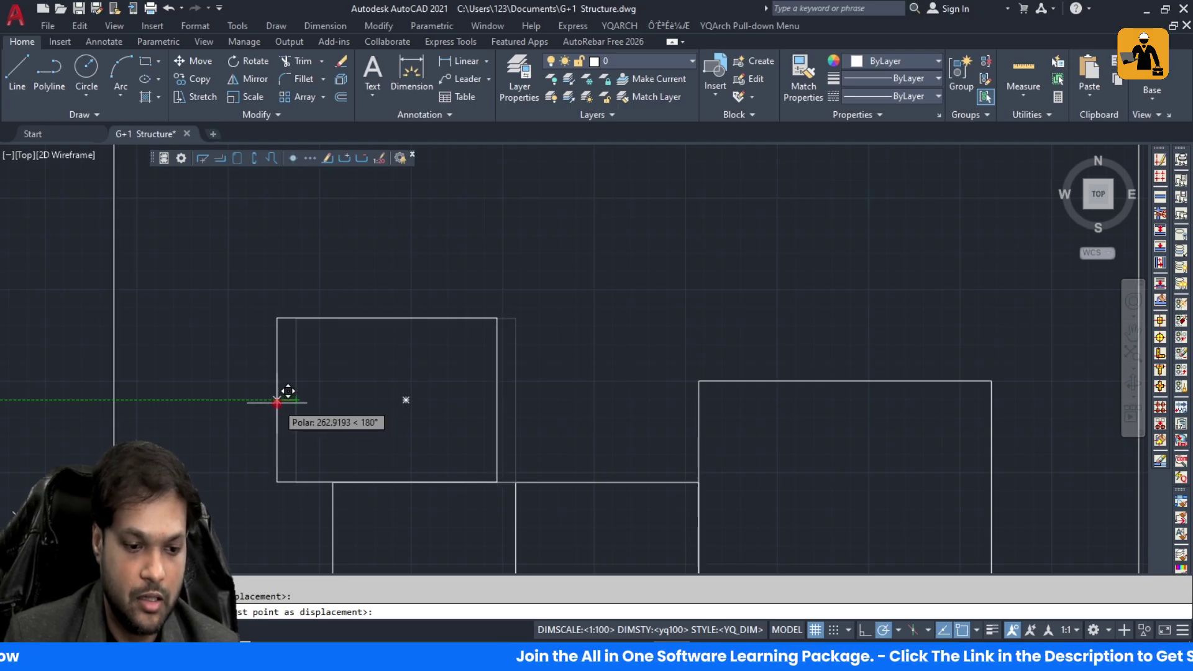
key("Escape")
Step: Widen the rectangle above the two small ones by stretching its left edge straight outward toward the plot outline
left_click(296, 399)
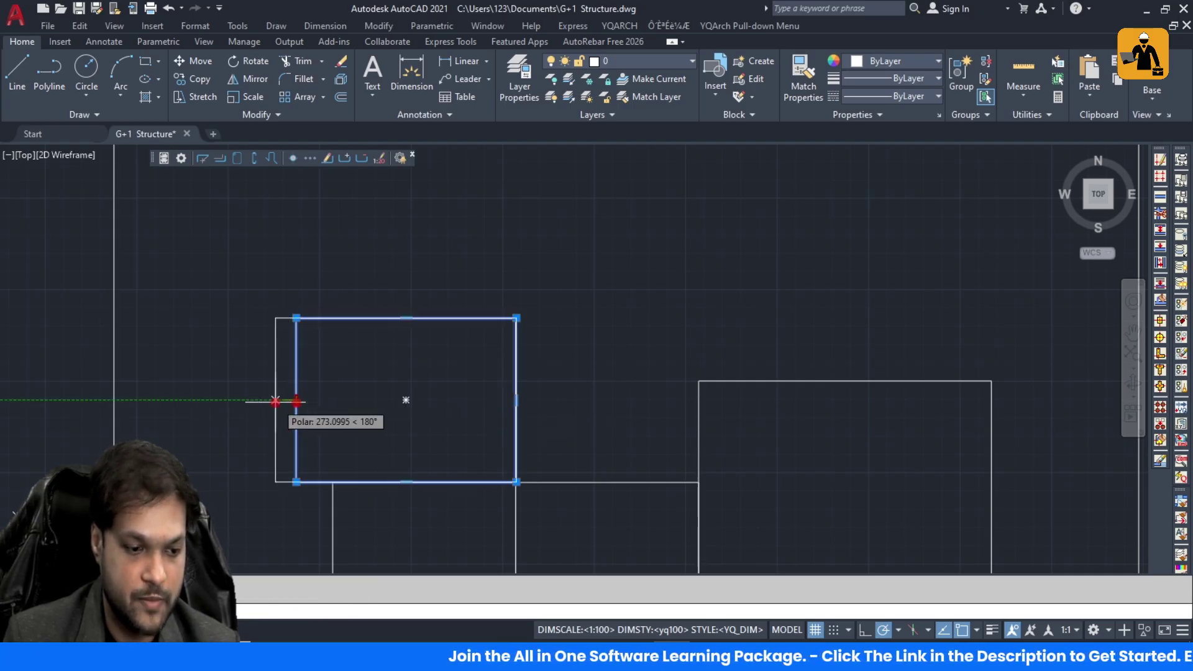
left_click(242, 399)
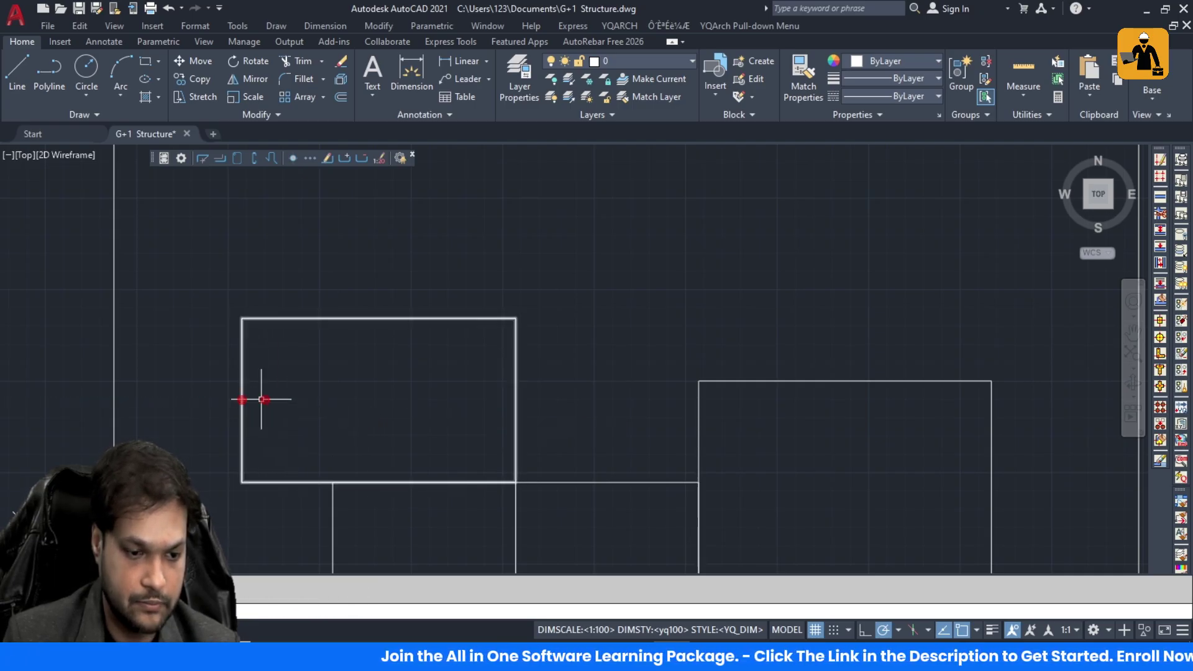
Step: Draw a rectangle 9000 wide and 3500 high, starting from the upper-right corner of the large lower-right room
scroll(408, 394, "down", 5)
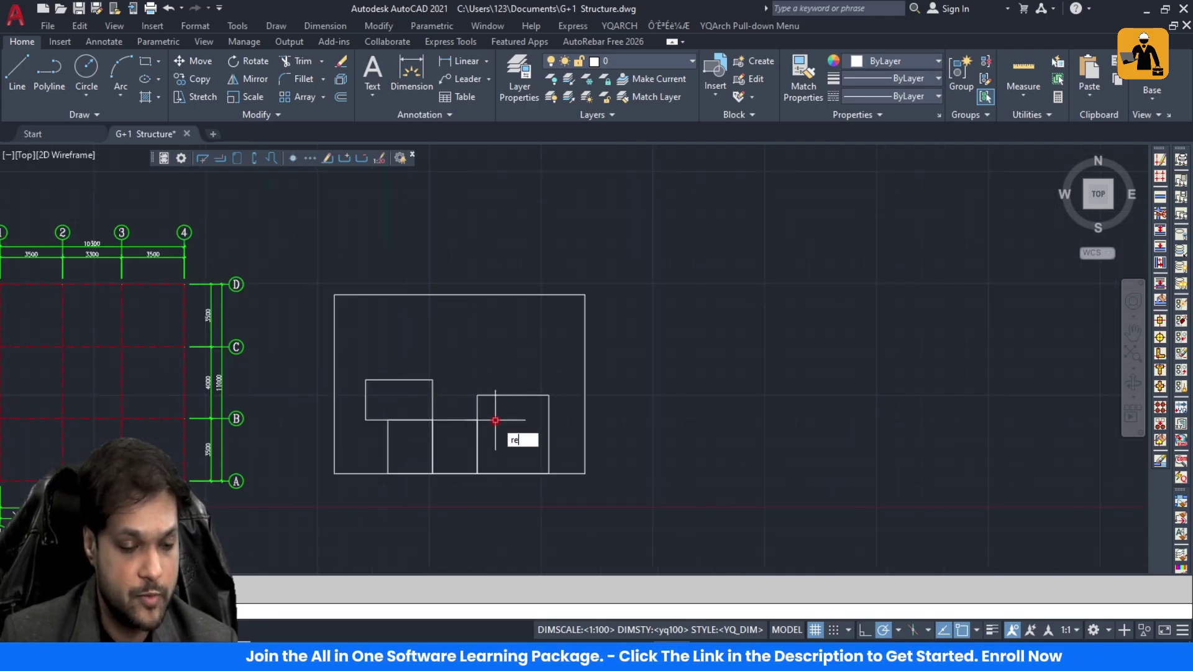
type("c")
key("Return")
scroll(435, 391, "up", 4)
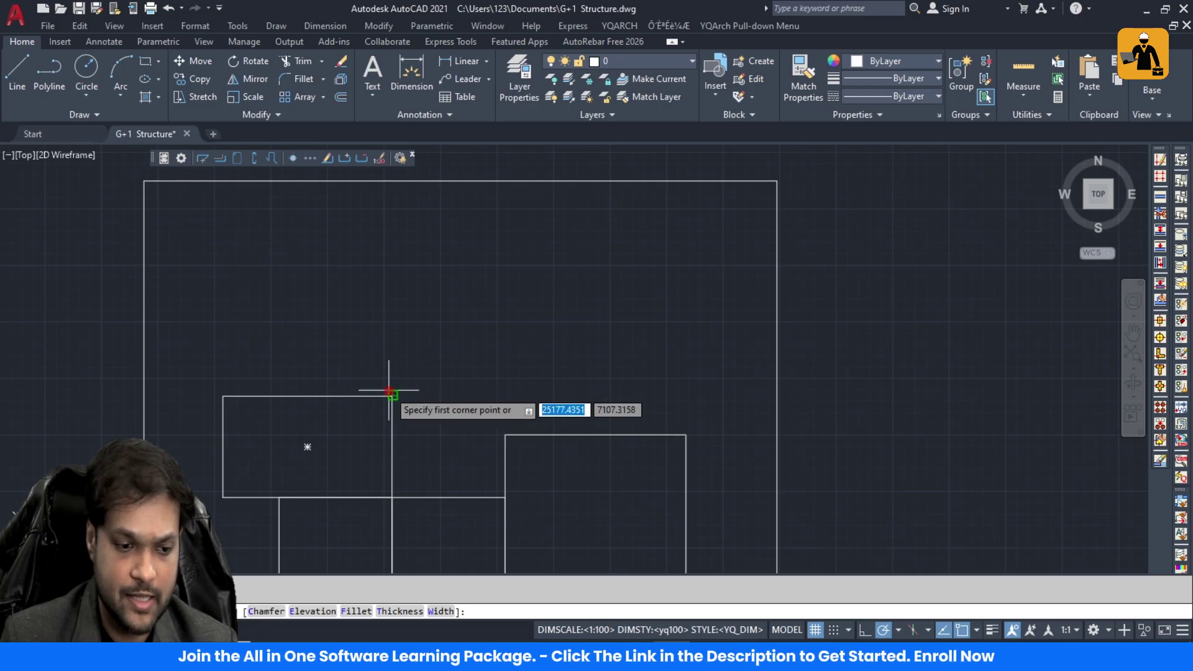
left_click(686, 434)
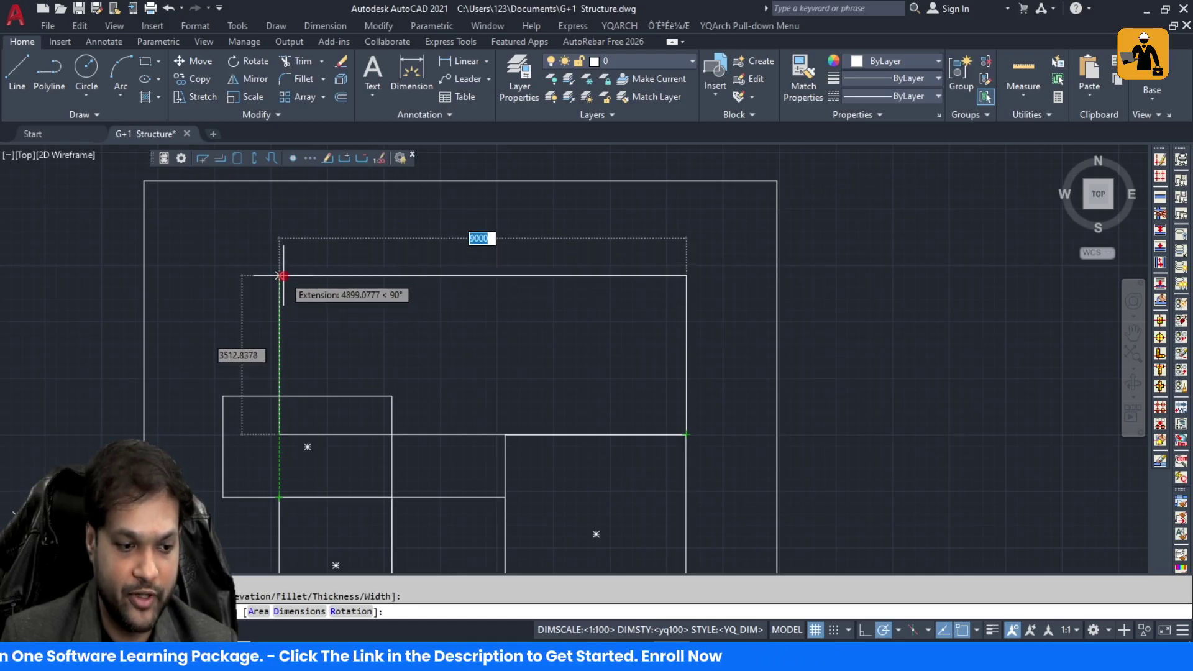
type("3")
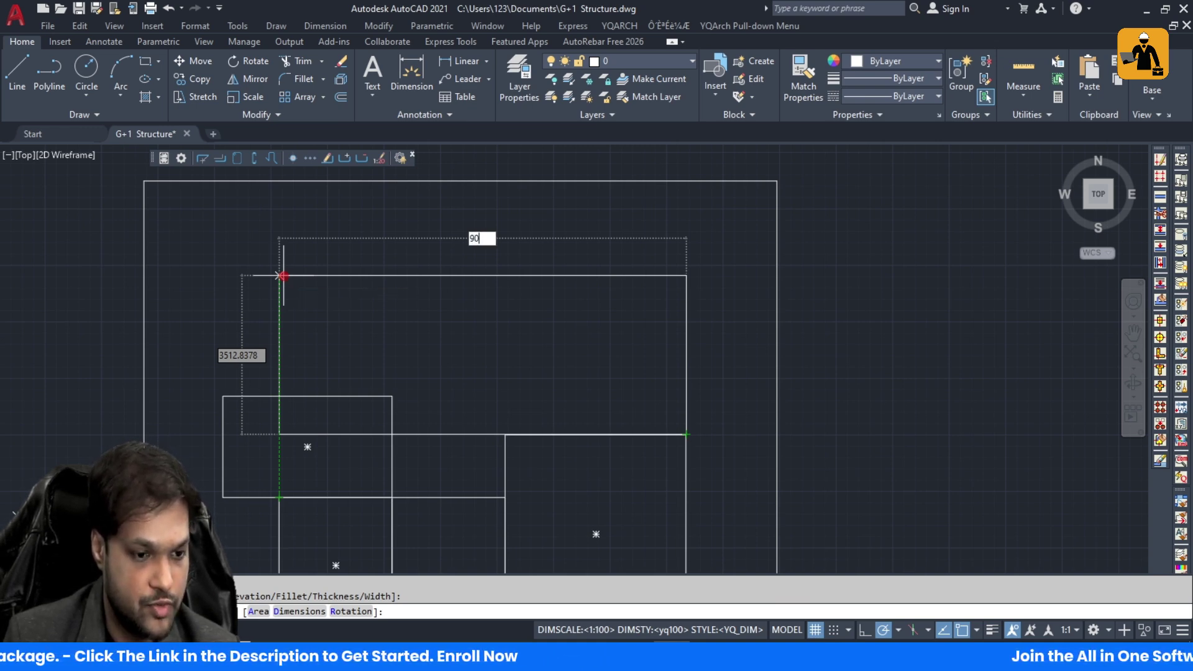
key("Tab")
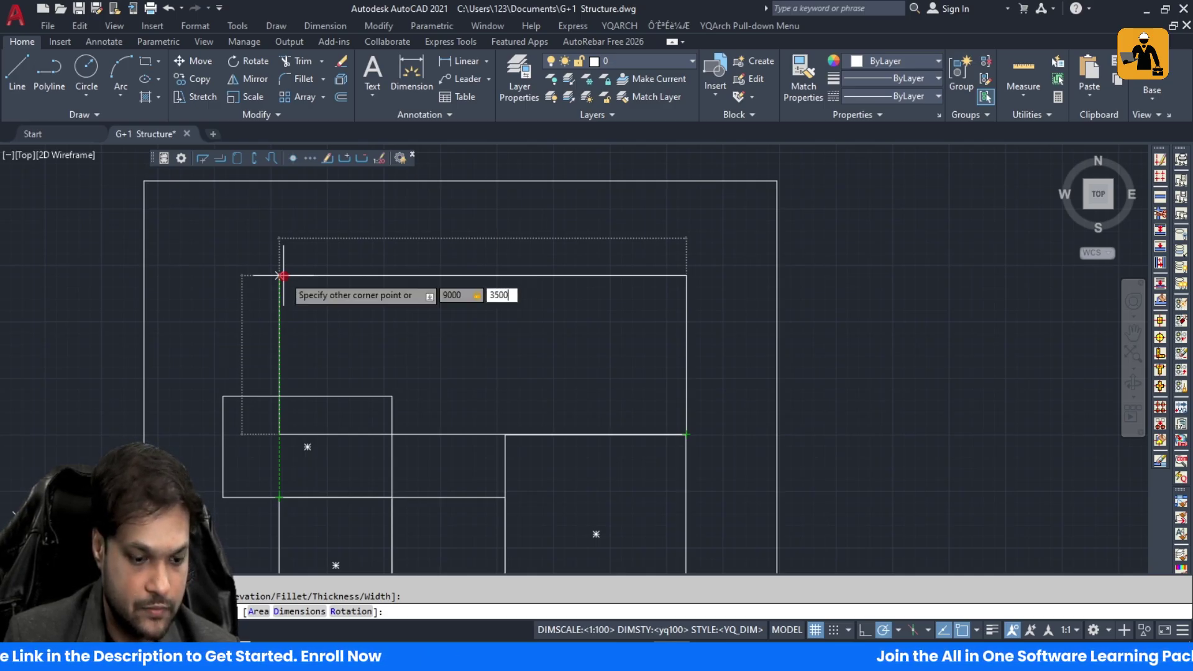
type("3500")
key("Return")
Step: Move the 9000 by 3500 rectangle by its lower-right corner onto the upper-right corner of the large lower-right room
left_click(727, 434)
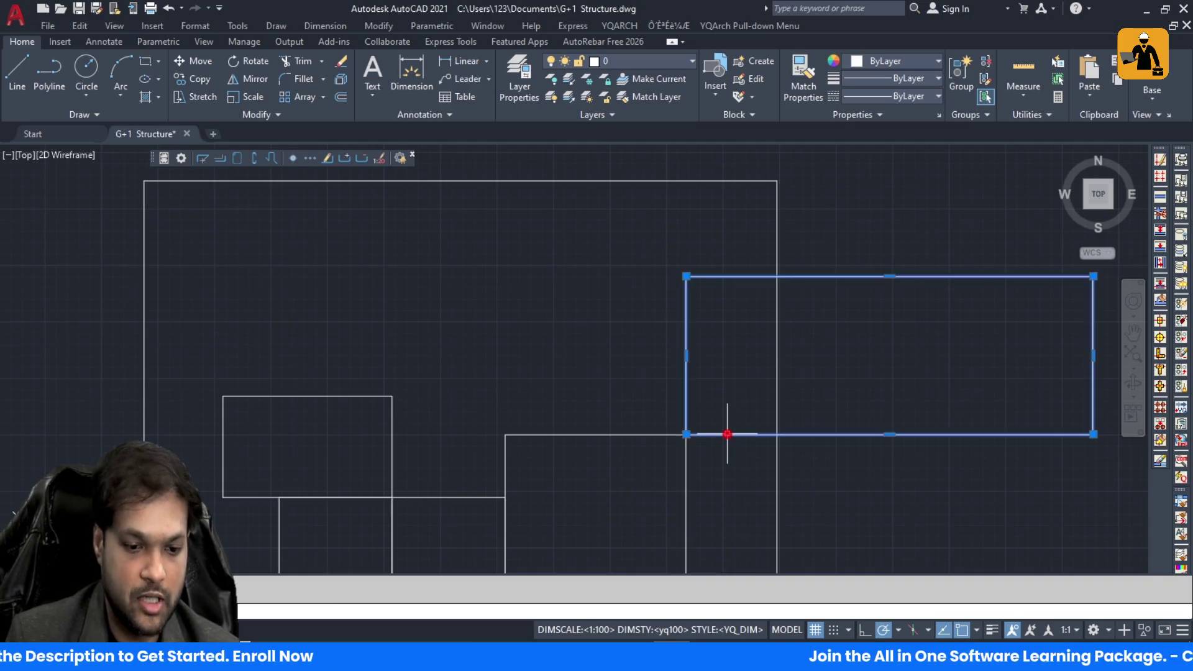
type("m")
key("Return")
left_click(1093, 434)
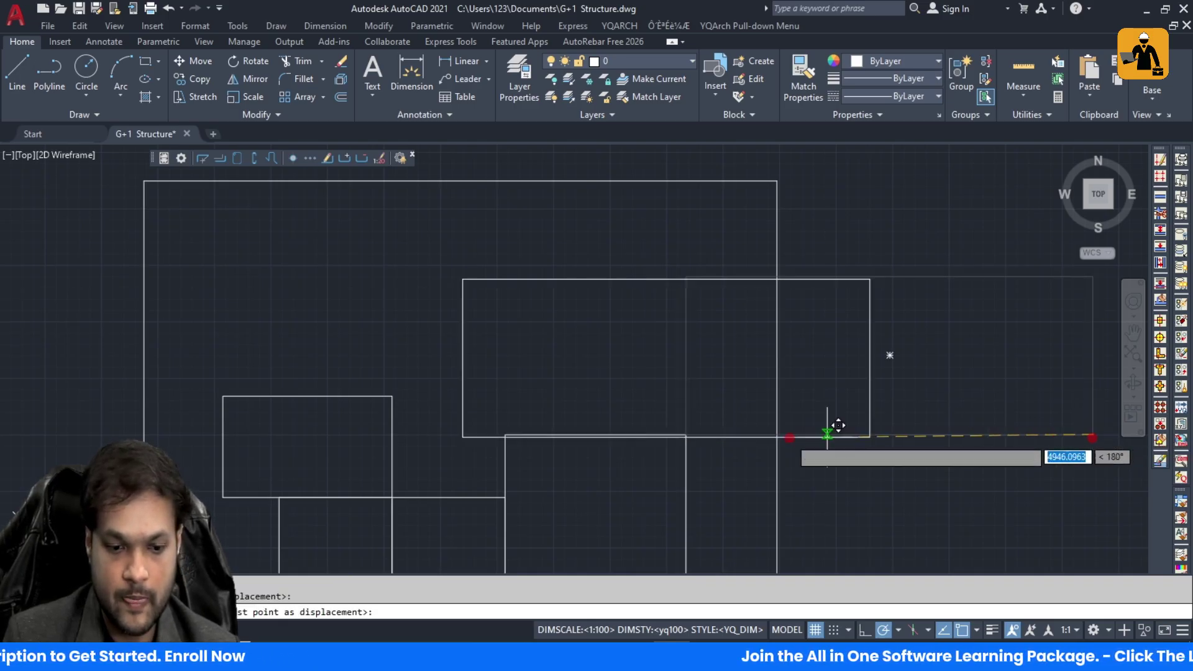
left_click(677, 435)
Step: Move all the room rectangles together straight up about 760 units from the plot outline's lower edge
scroll(498, 351, "down", 8)
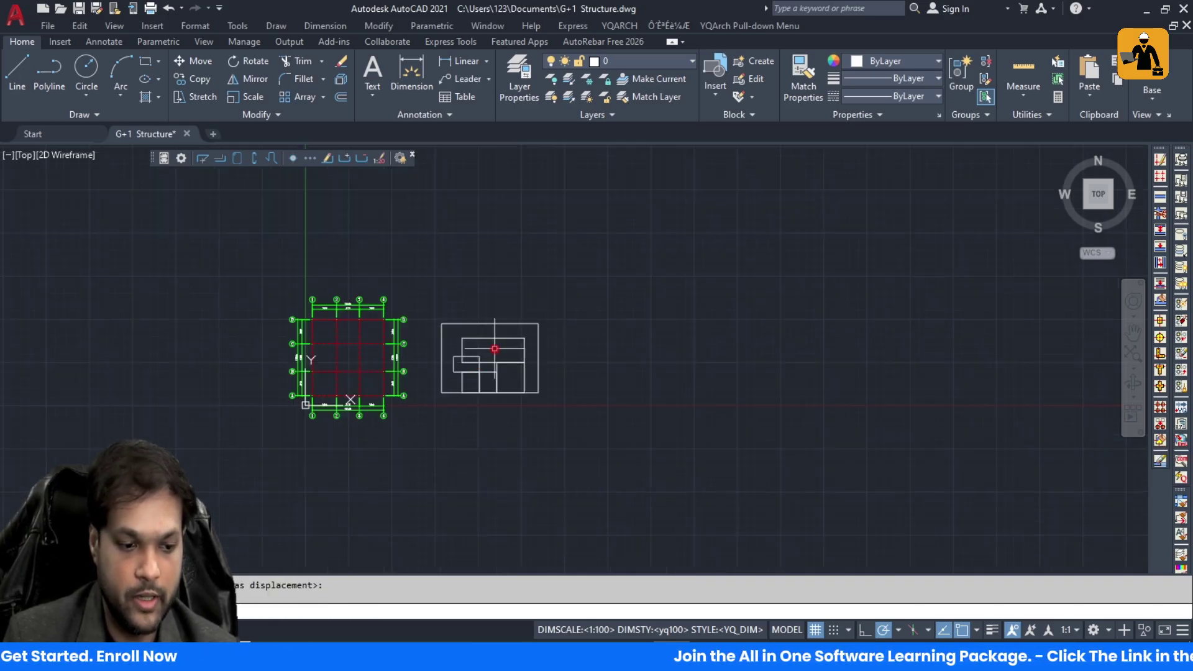
scroll(535, 357, "up", 4)
left_click(510, 412)
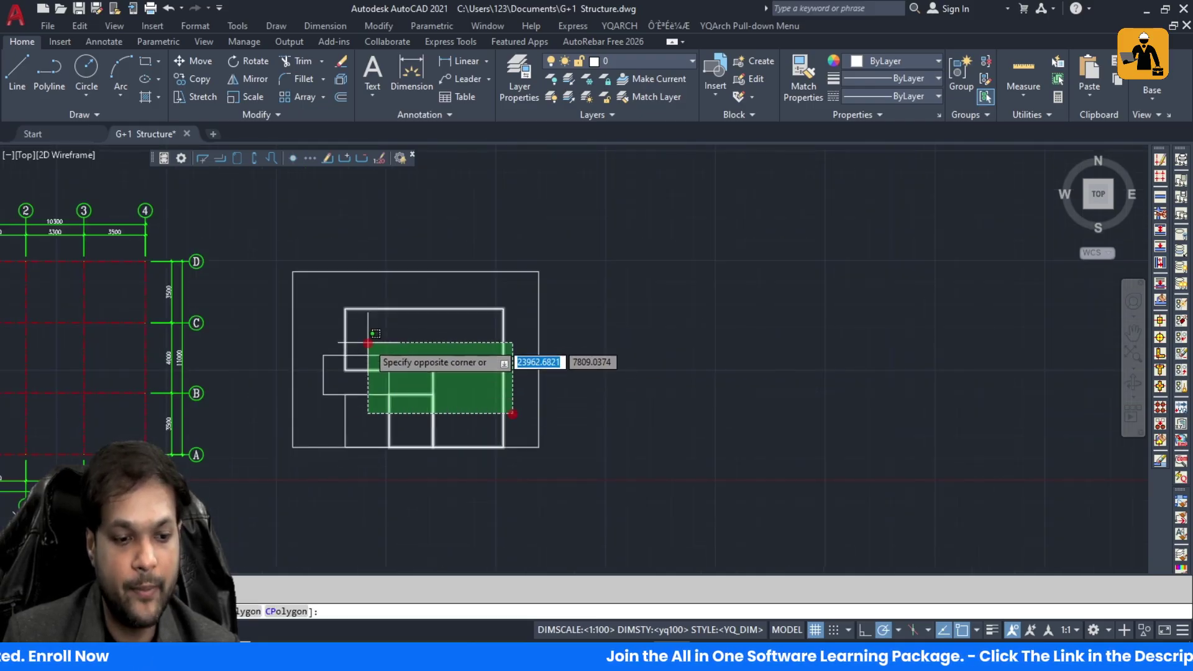
left_click(331, 323)
type("m")
key("Return")
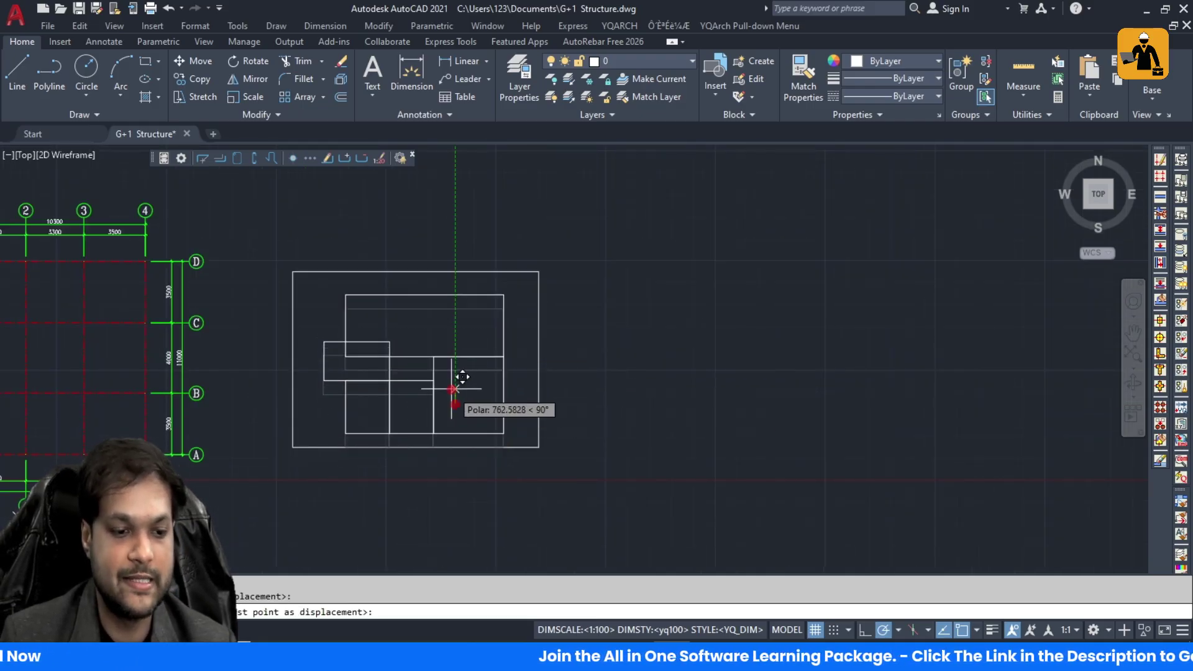
key("Escape")
Step: Generate YQArch walls with a custom wall thickness from the 9000-wide, large lower-right and two small room rectangles
scroll(419, 369, "up", 5)
scroll(419, 370, "down", 5)
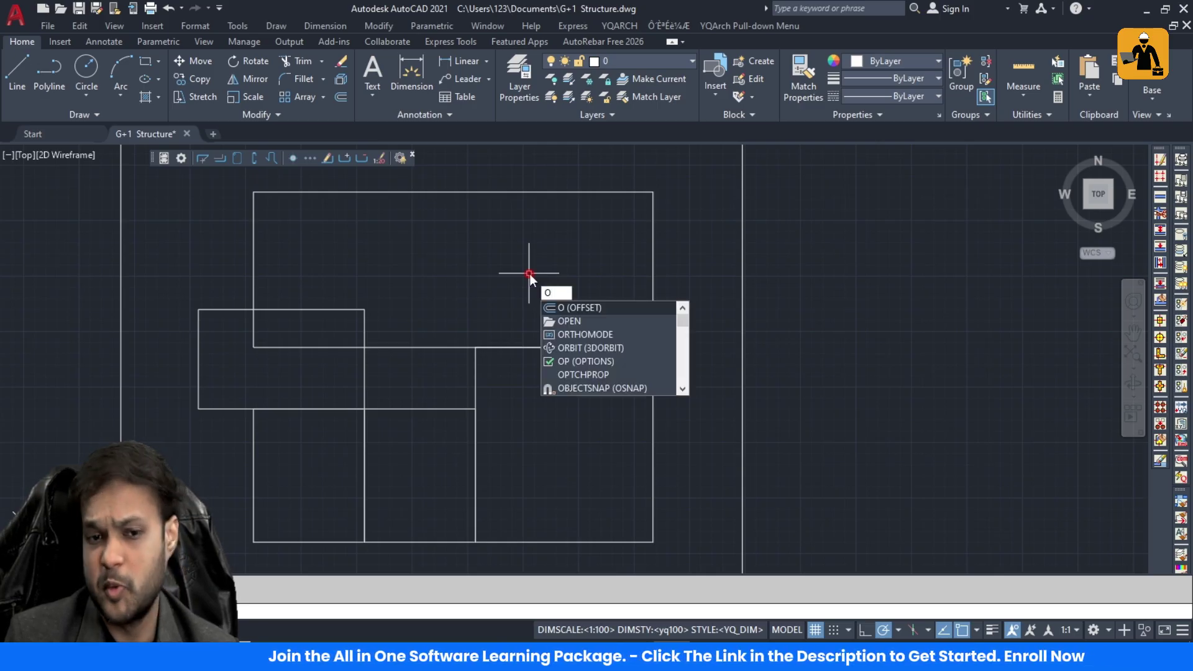
key("Return")
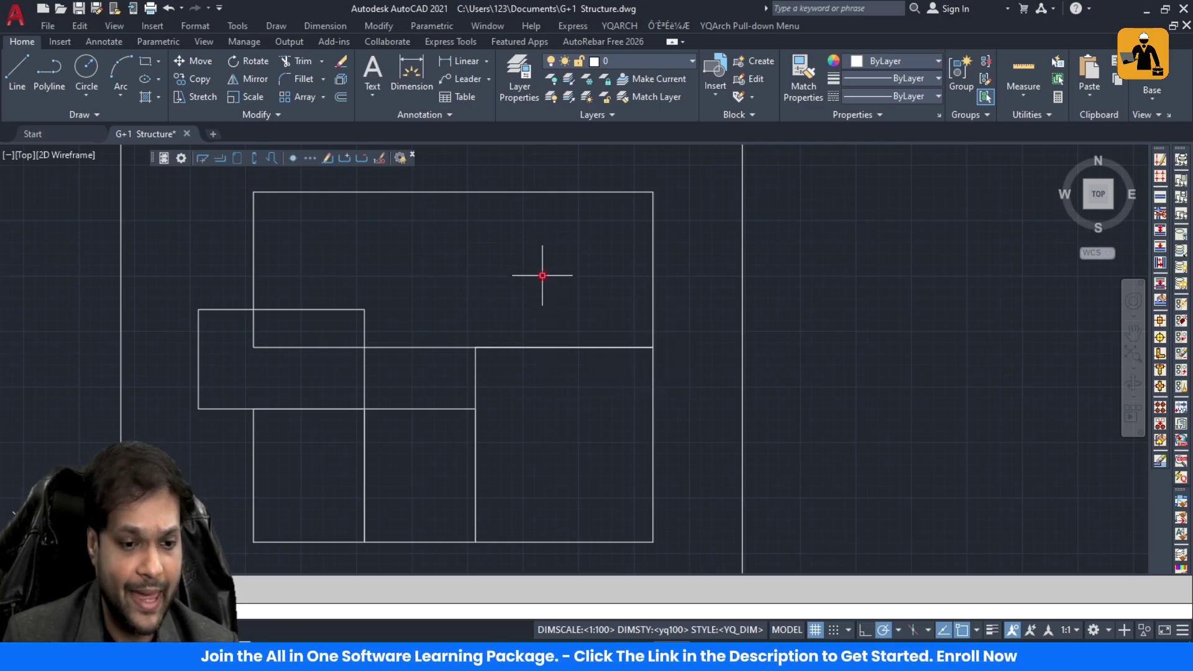
key("Return")
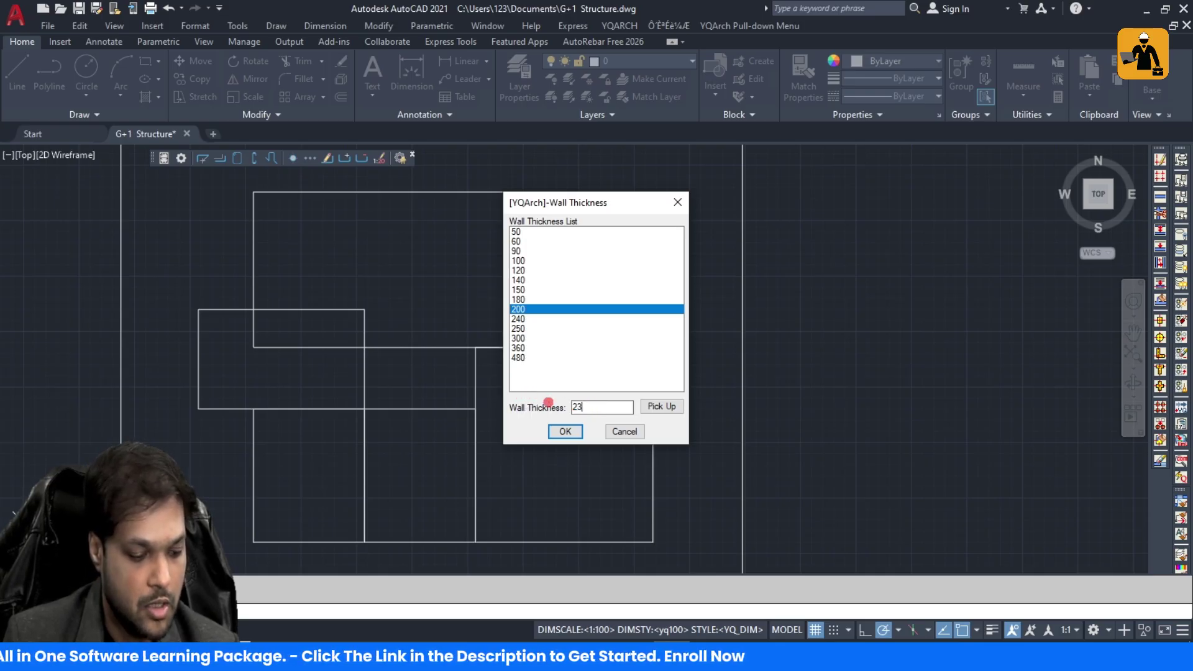
left_click(567, 431)
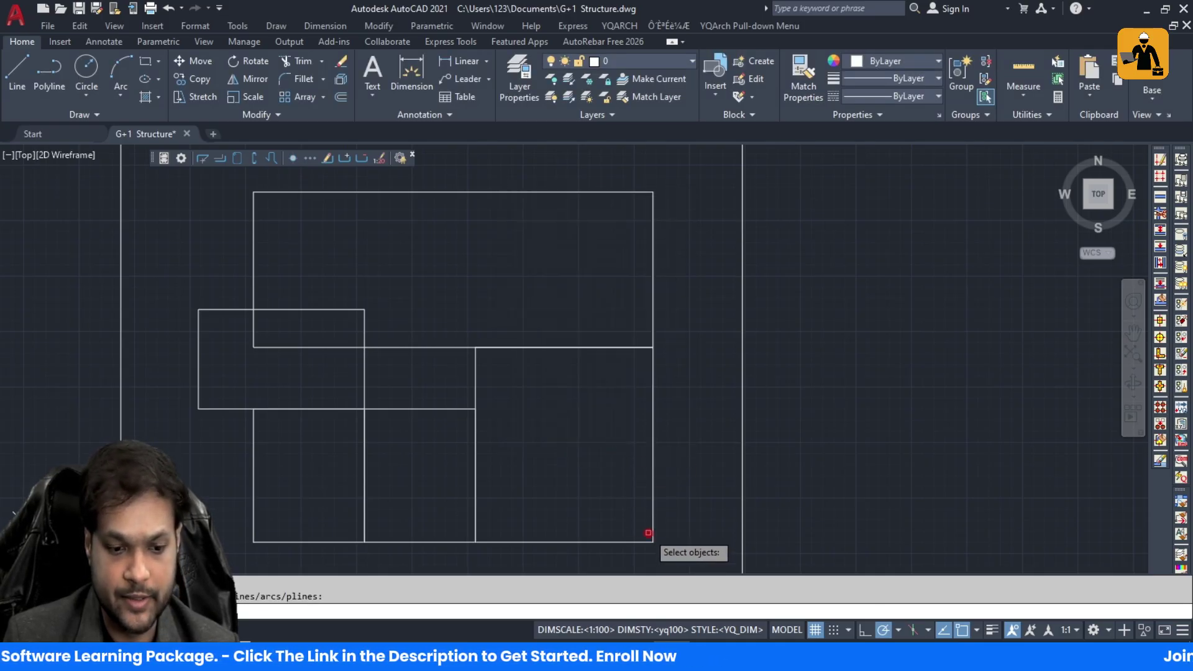
left_click(652, 514)
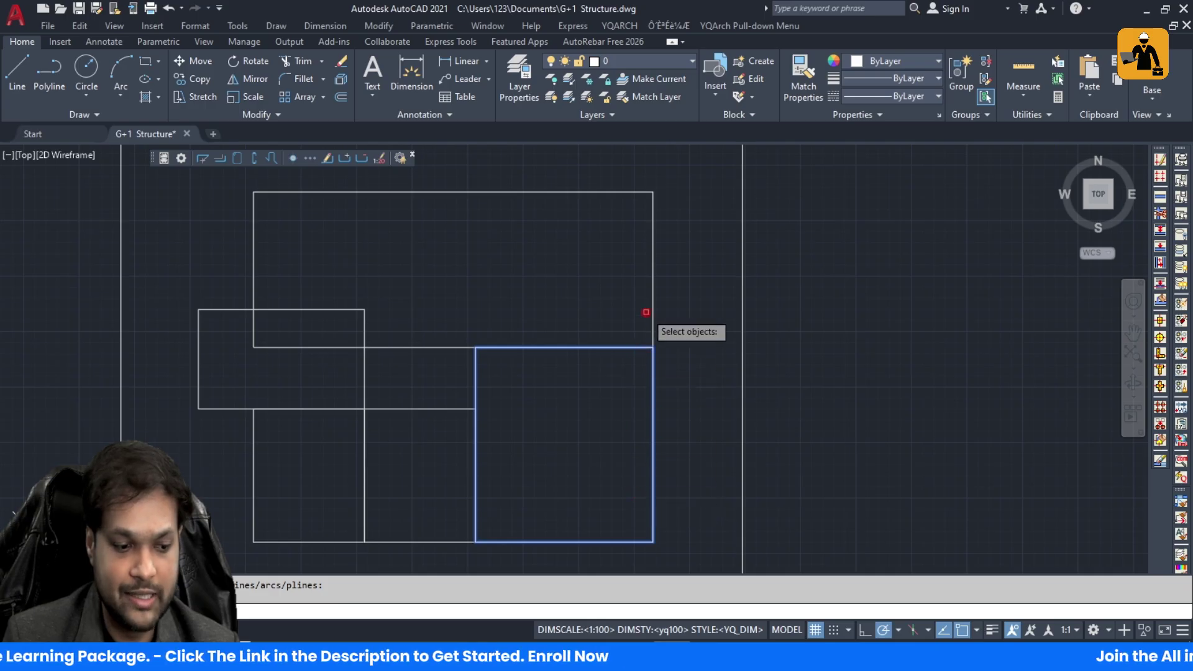
left_click(653, 257)
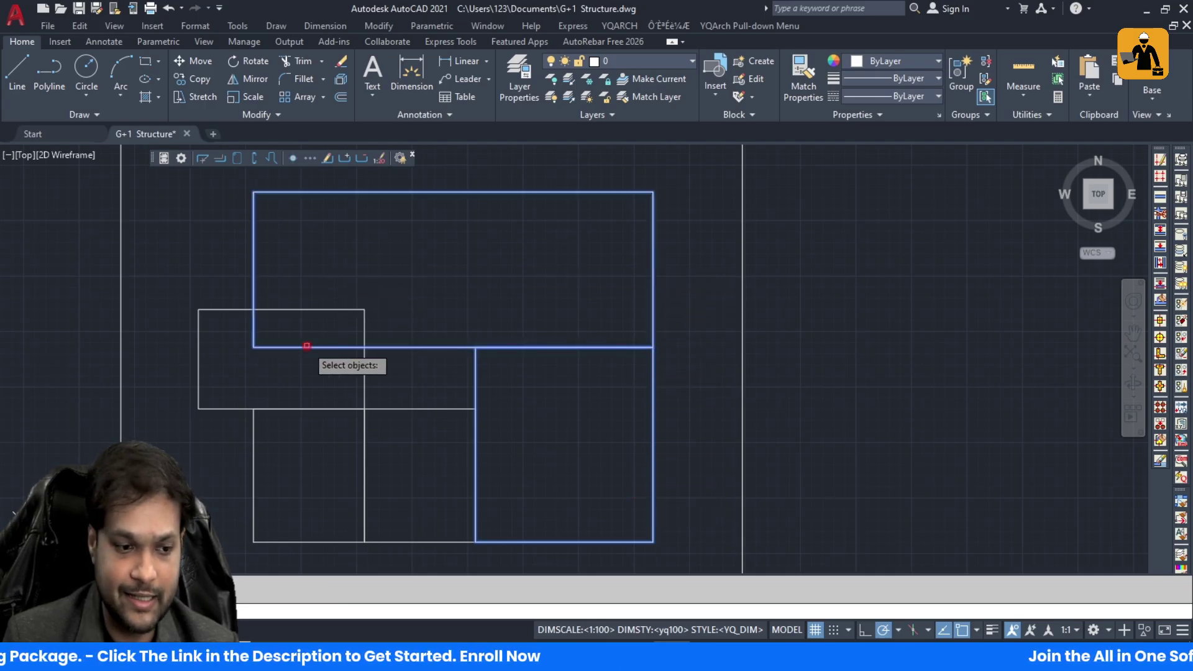
left_click(252, 446)
left_click(381, 541)
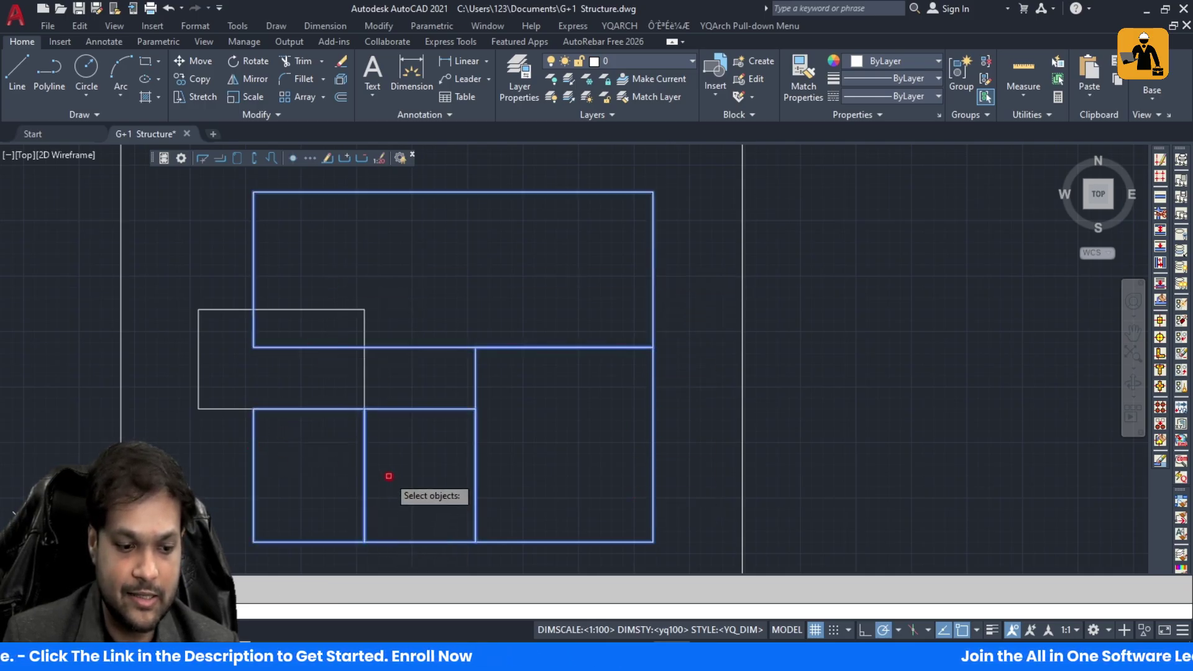
key("Return")
Step: Undo the walls generated from the room rectangles
scroll(450, 319, "down", 2)
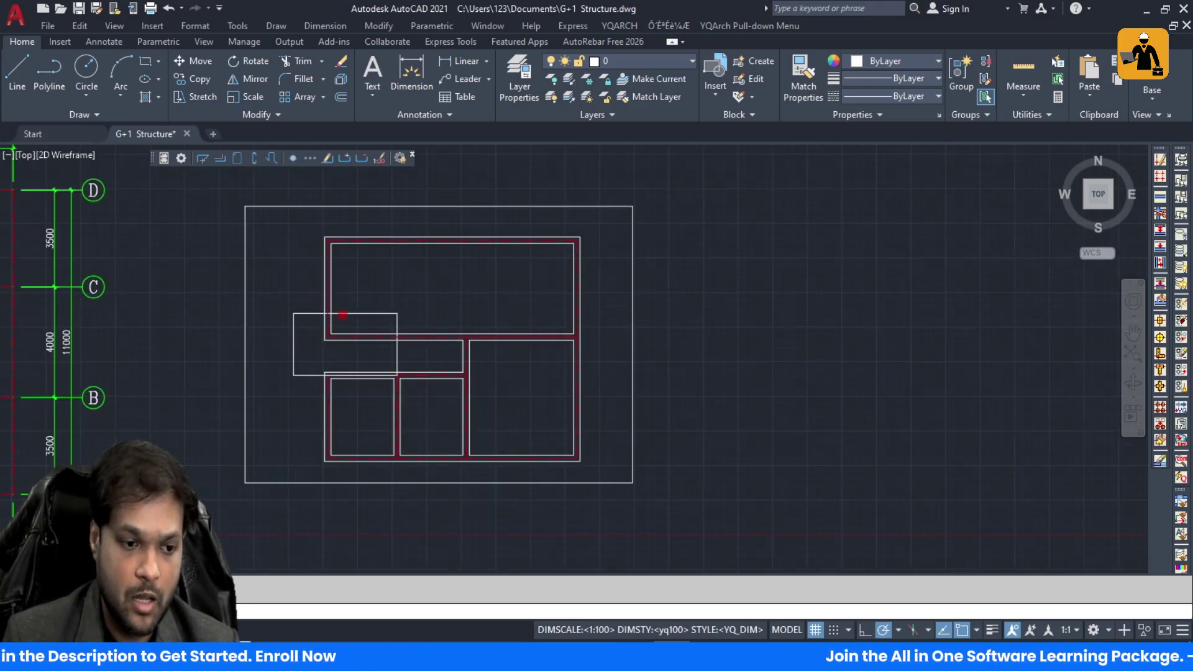
scroll(343, 315, "up", 2)
key("ctrl+z")
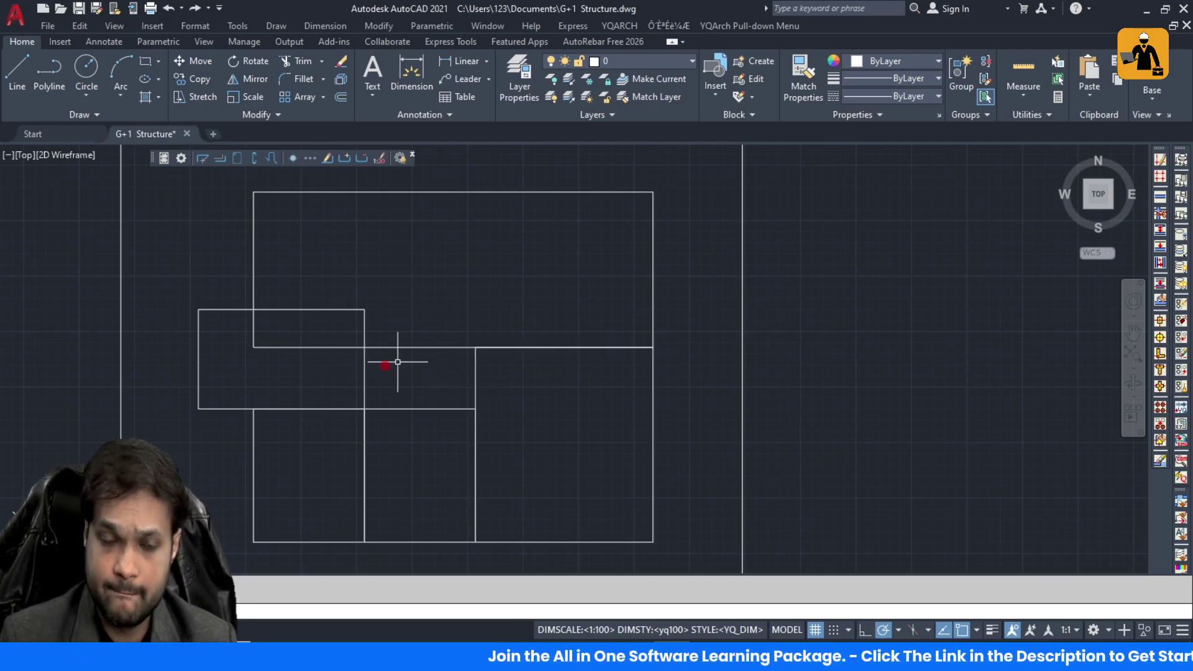
Step: Trace the combined outer perimeter of all the room rectangles, including the left projection, with a single polyline
scroll(485, 386, "down", 3)
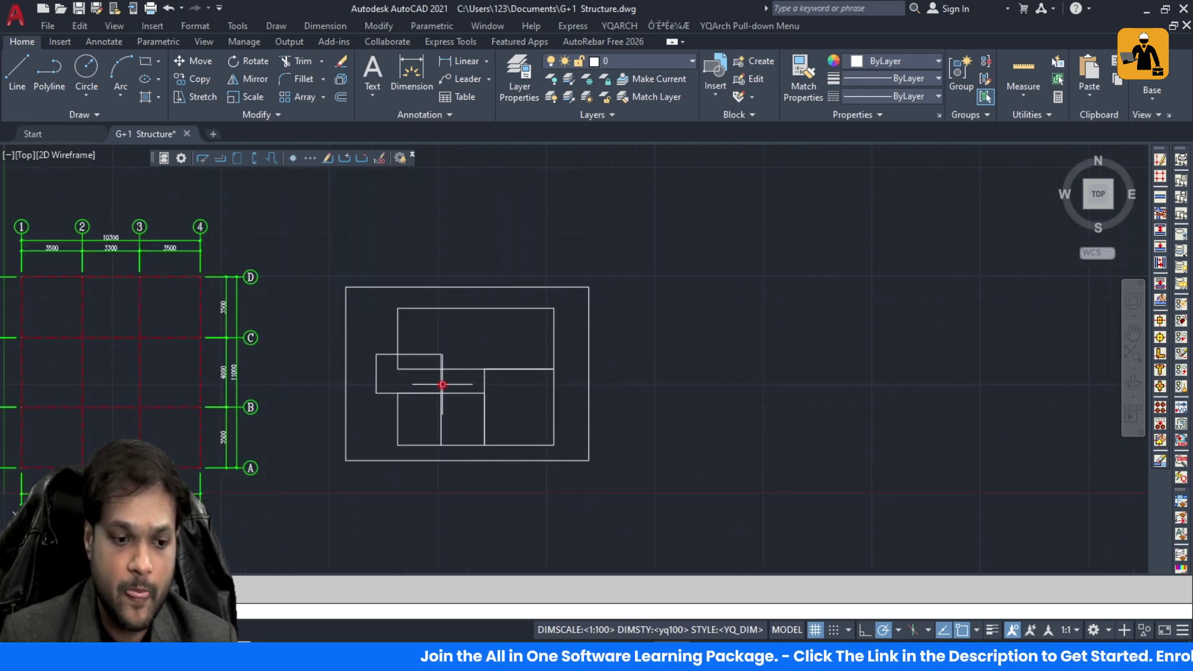
scroll(439, 379, "up", 3)
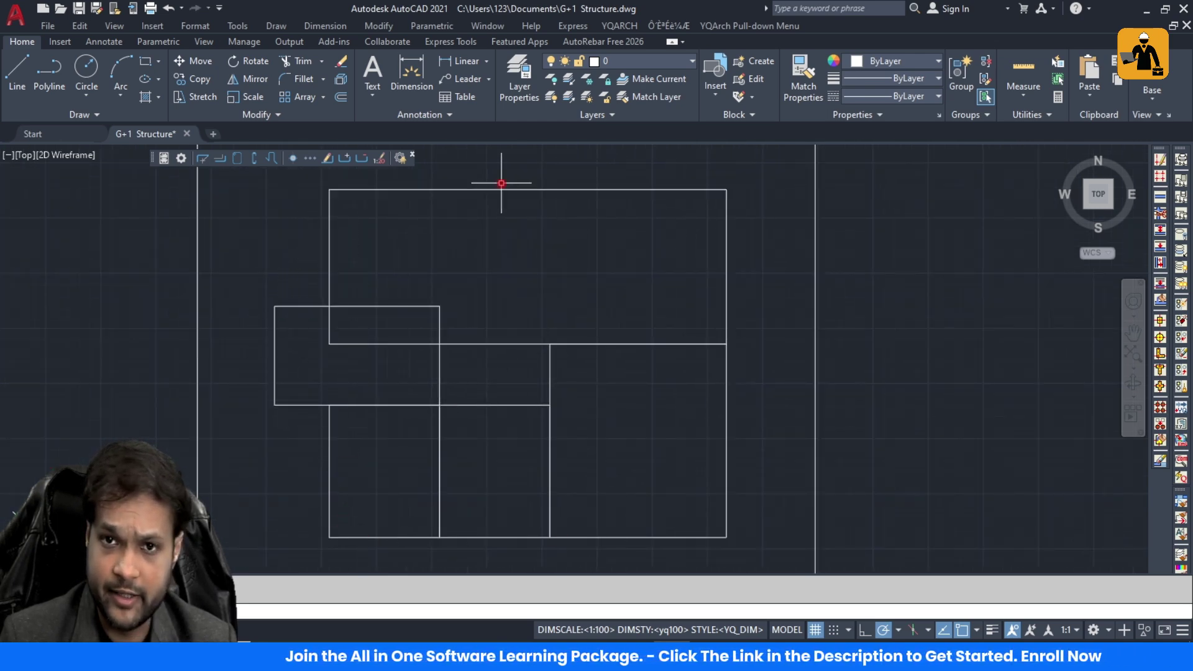
type("PL")
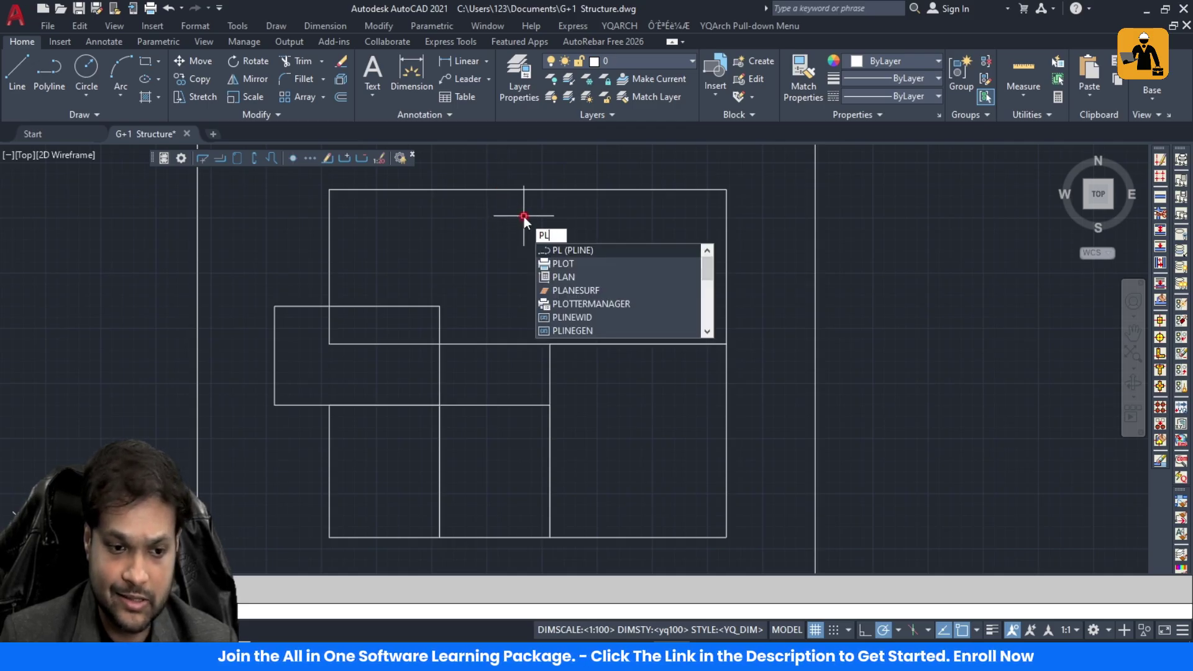
key("Return")
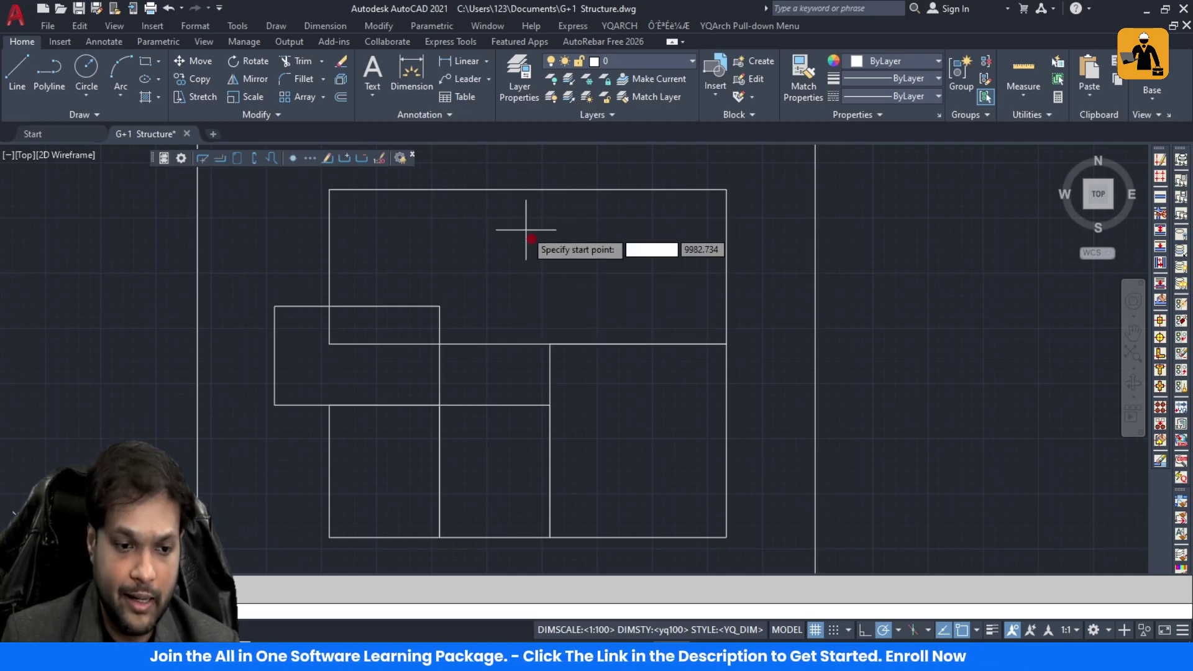
left_click(726, 190)
left_click(329, 188)
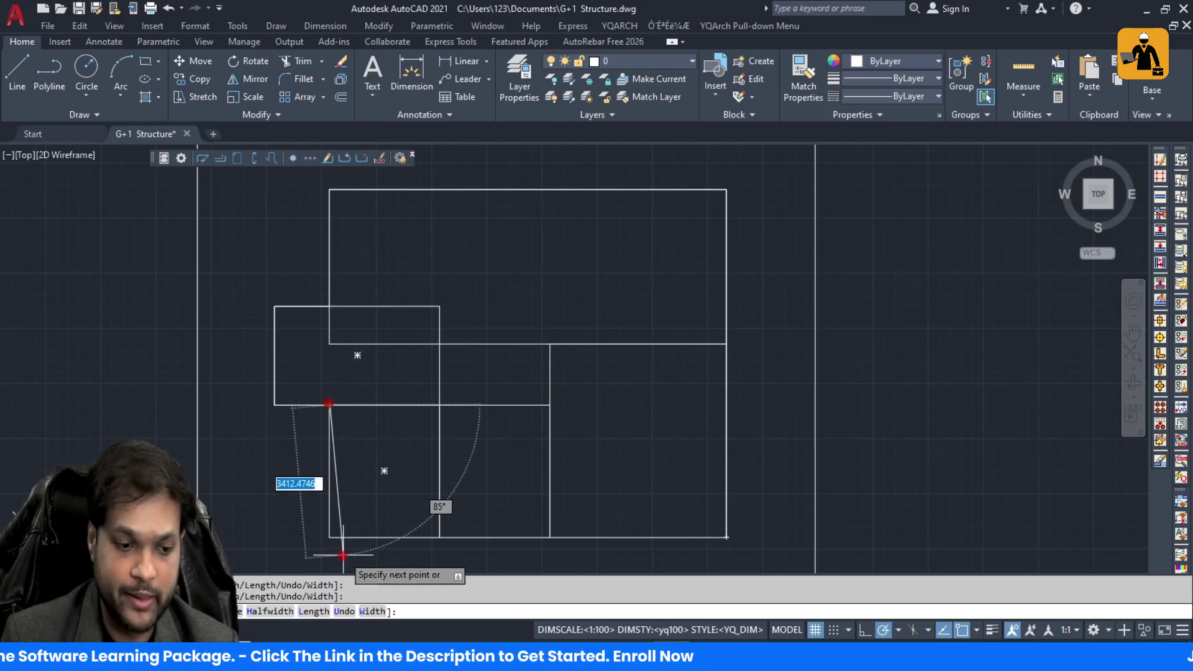
left_click(329, 537)
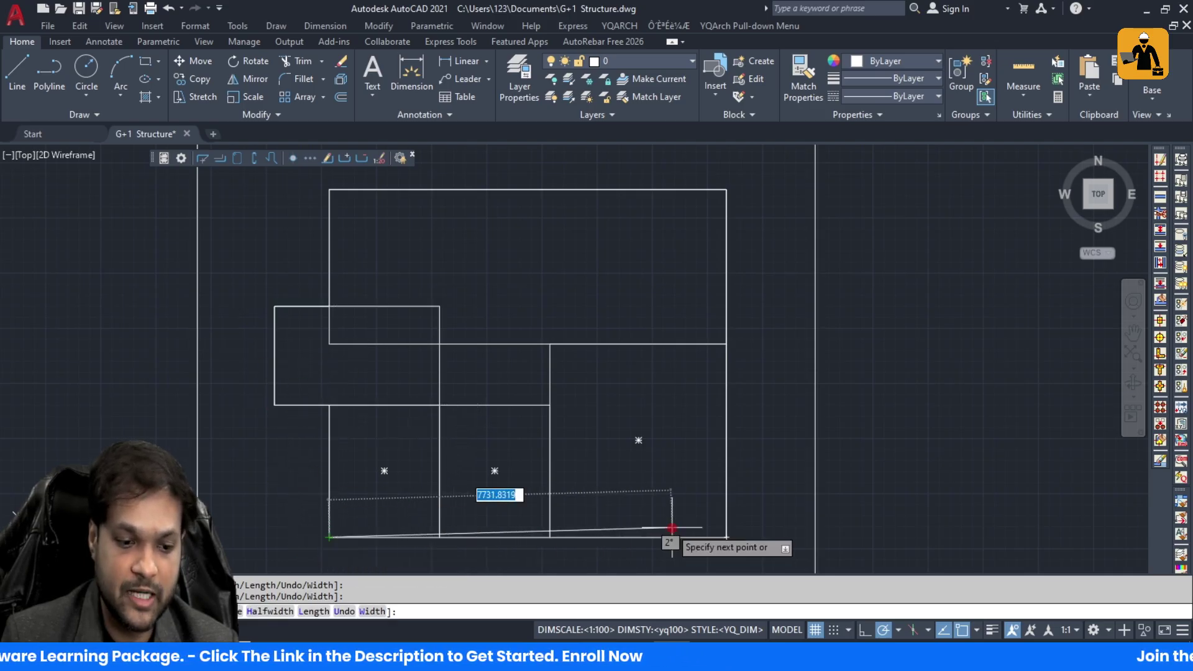
left_click(726, 537)
key("Escape")
double_click(727, 392)
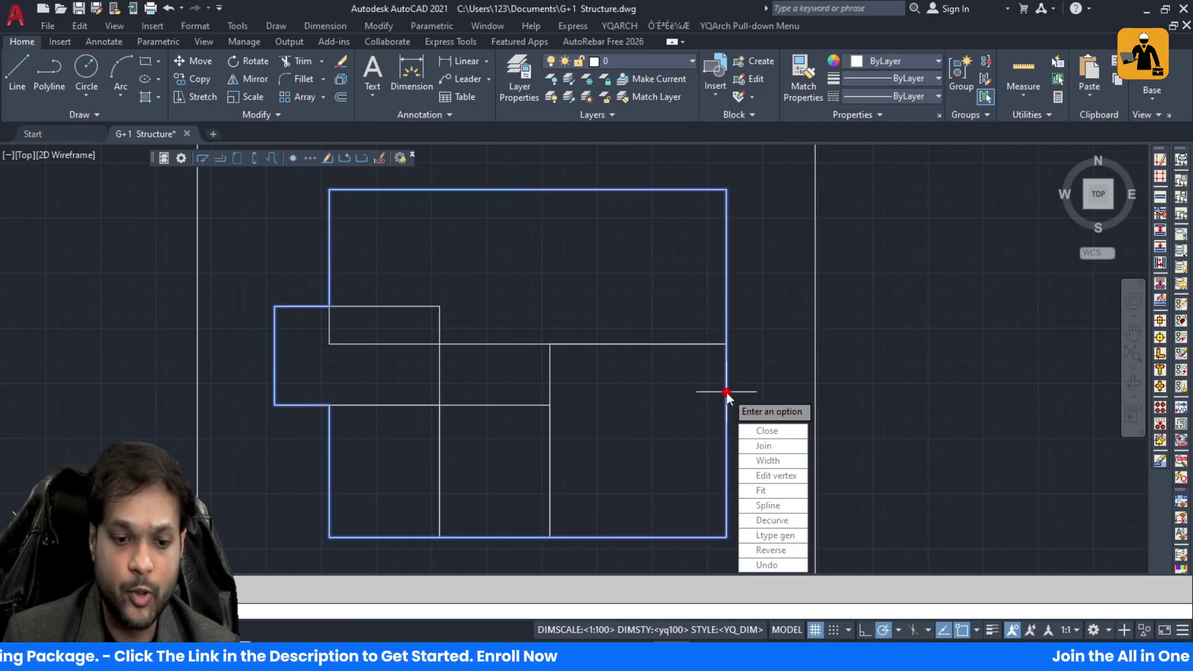
key("Escape")
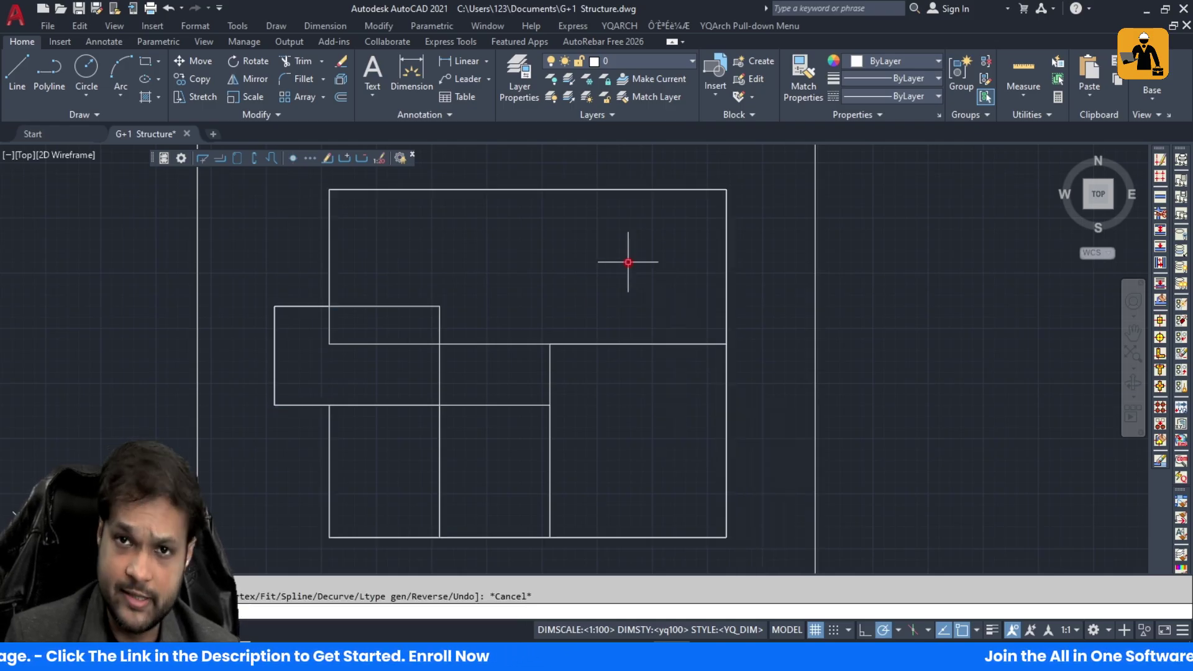
type("X")
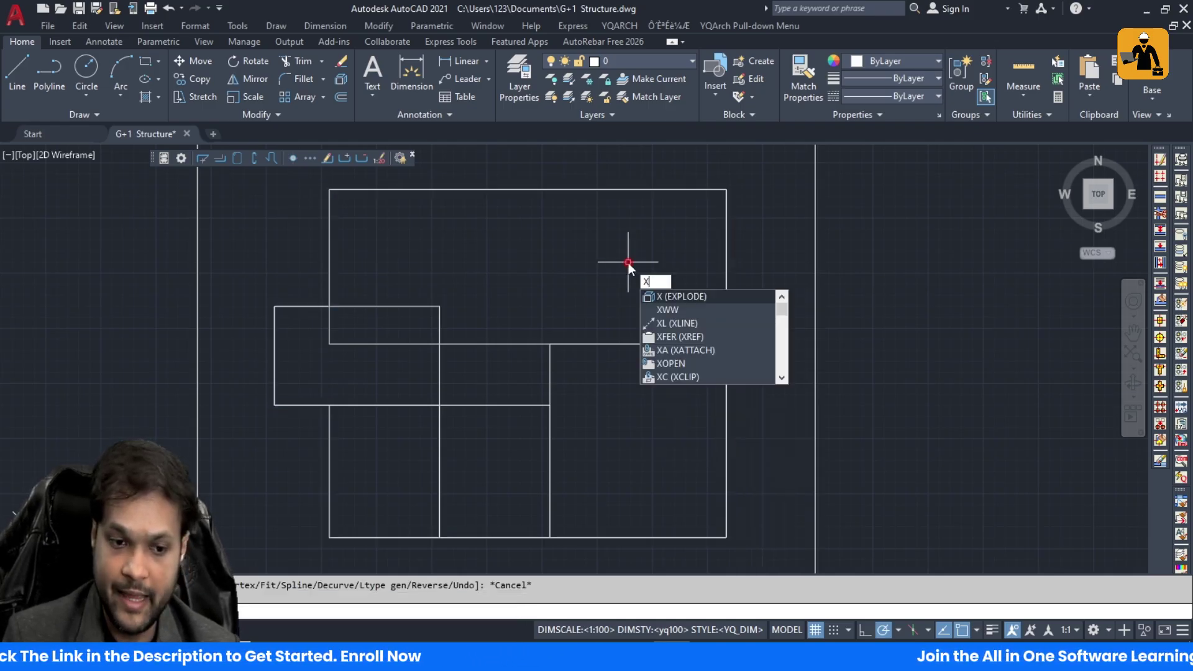
type("WW")
key("Return")
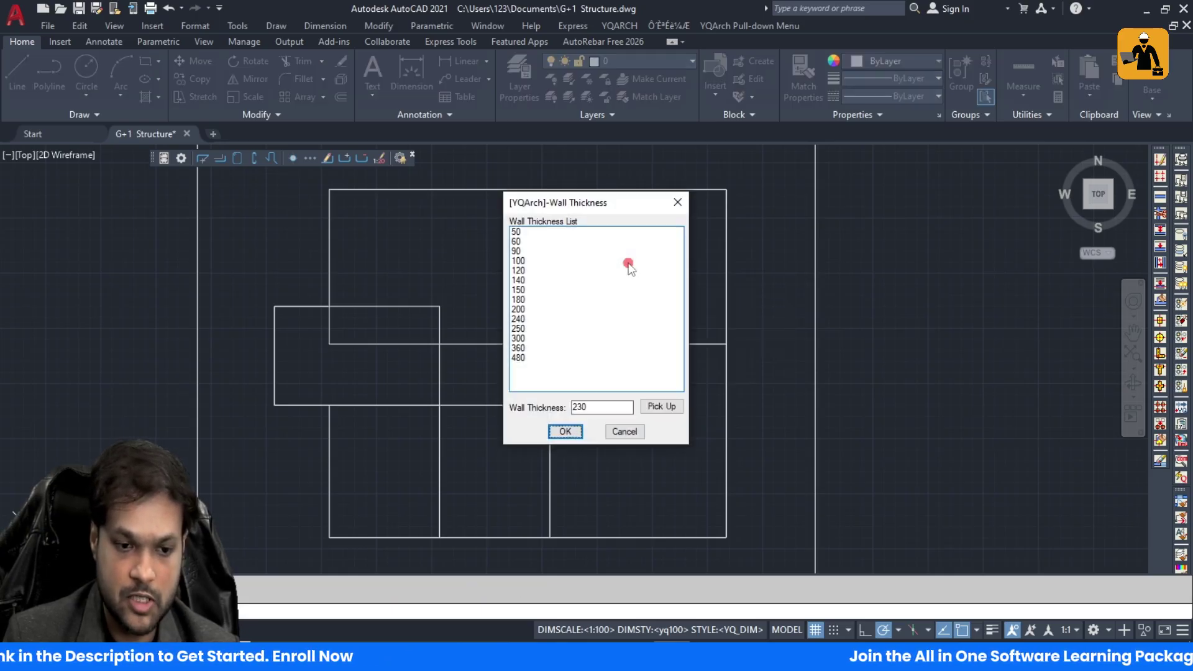
left_click(673, 207)
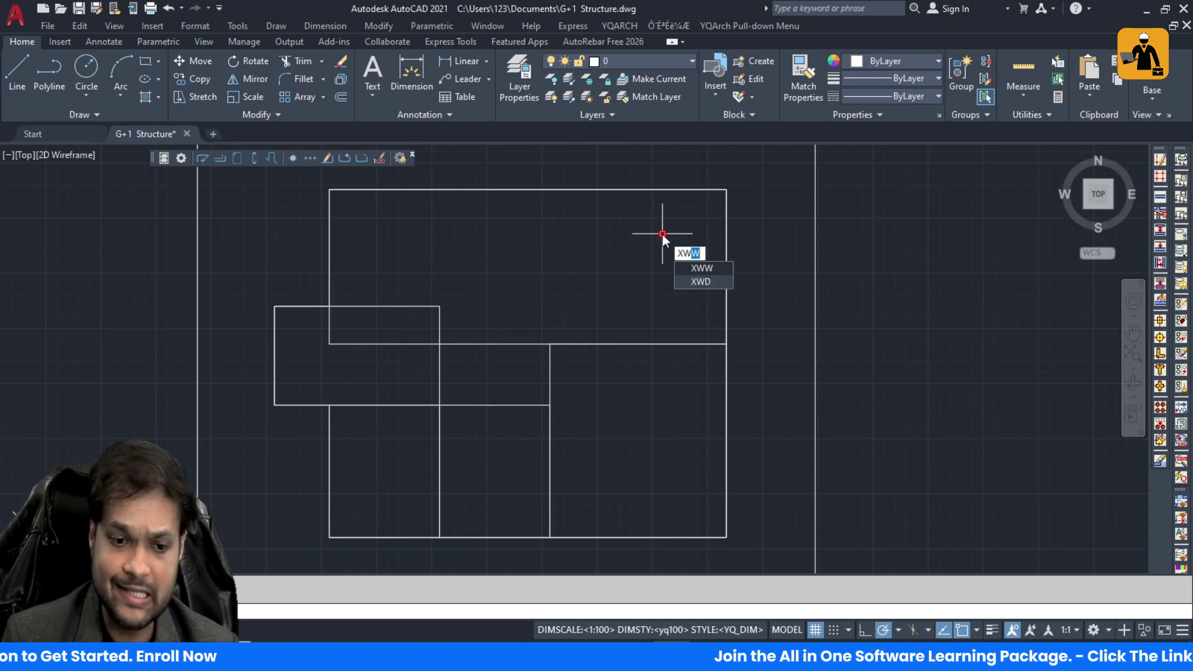
Step: Generate YQArch walls with a wall thickness of 230 from the traced perimeter polyline
type("XW")
key("Return")
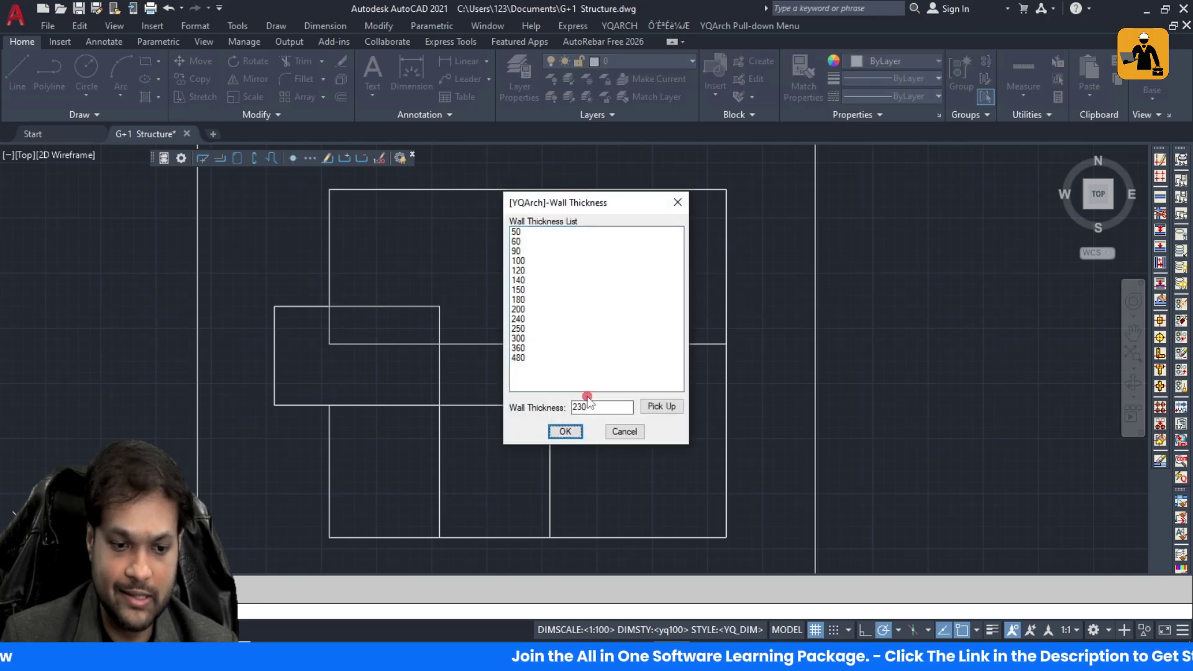
left_click(560, 433)
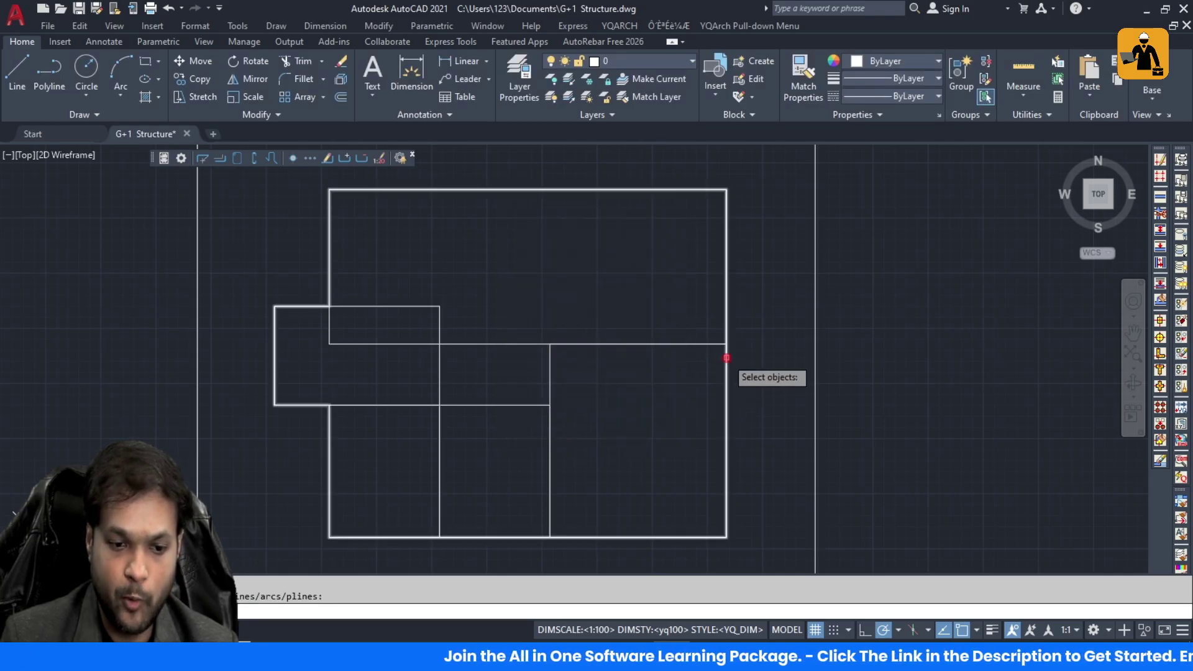
left_click(726, 349)
key("Return")
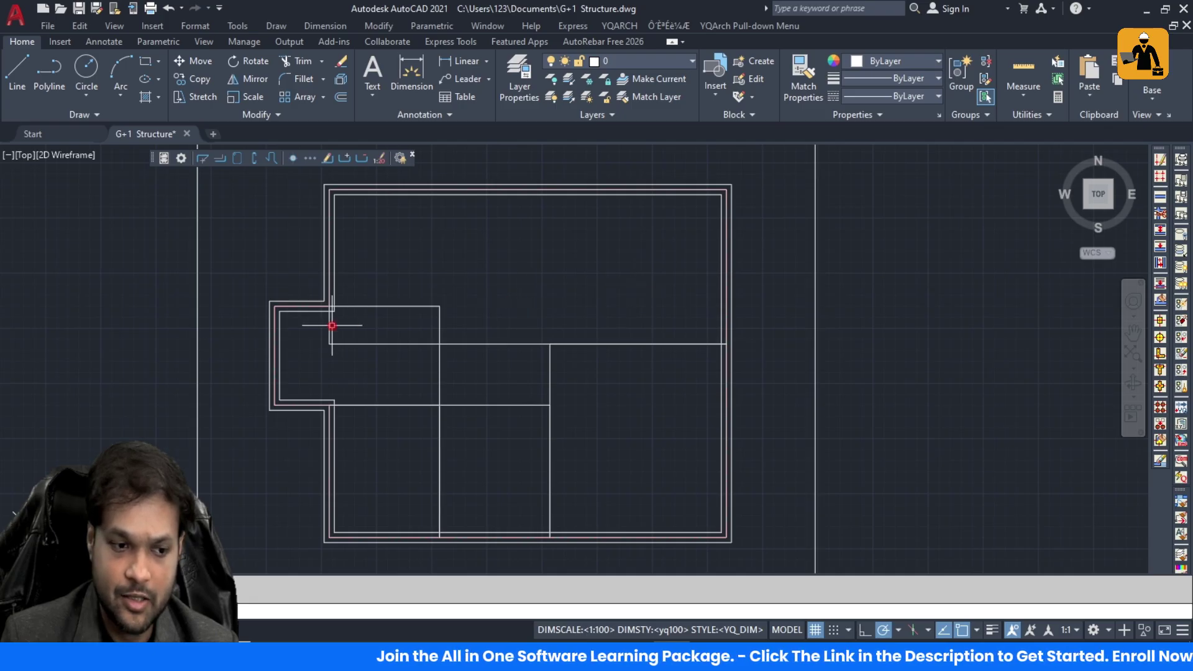
Step: Examine the outer walls and check the extents of the room rectangles around the left projection by selecting them
scroll(333, 325, "up", 3)
scroll(312, 292, "down", 5)
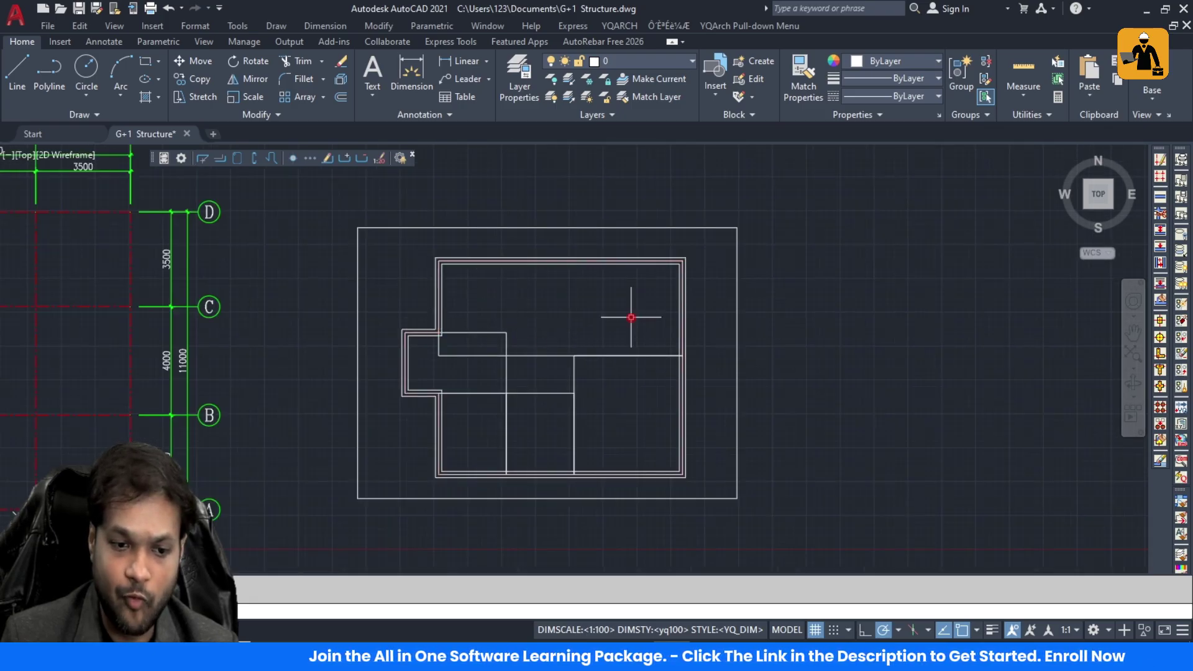
scroll(573, 382, "up", 2)
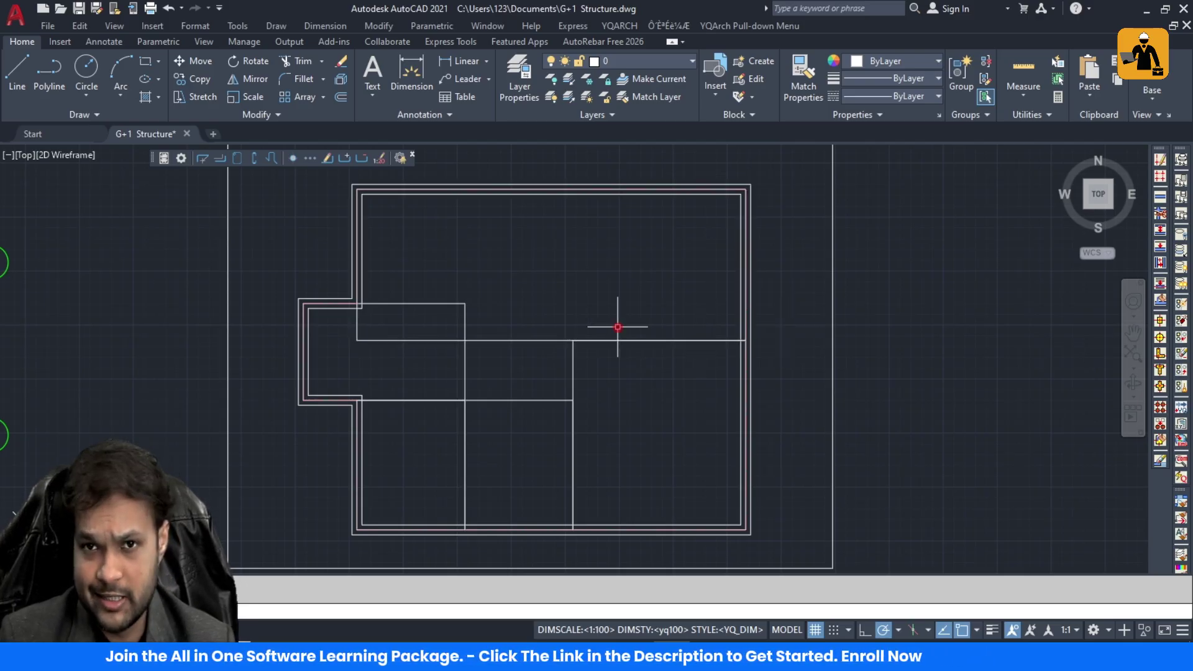
scroll(617, 327, "up", 3)
scroll(611, 333, "down", 3)
scroll(610, 336, "up", 4)
scroll(420, 305, "down", 4)
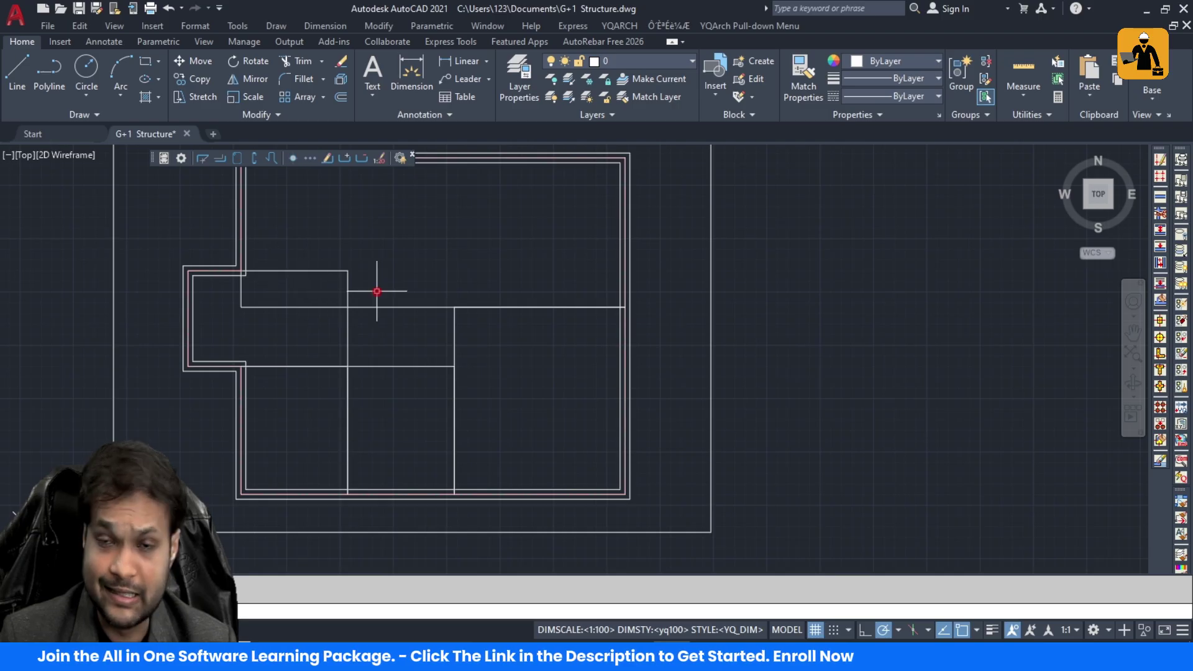
left_click(308, 271)
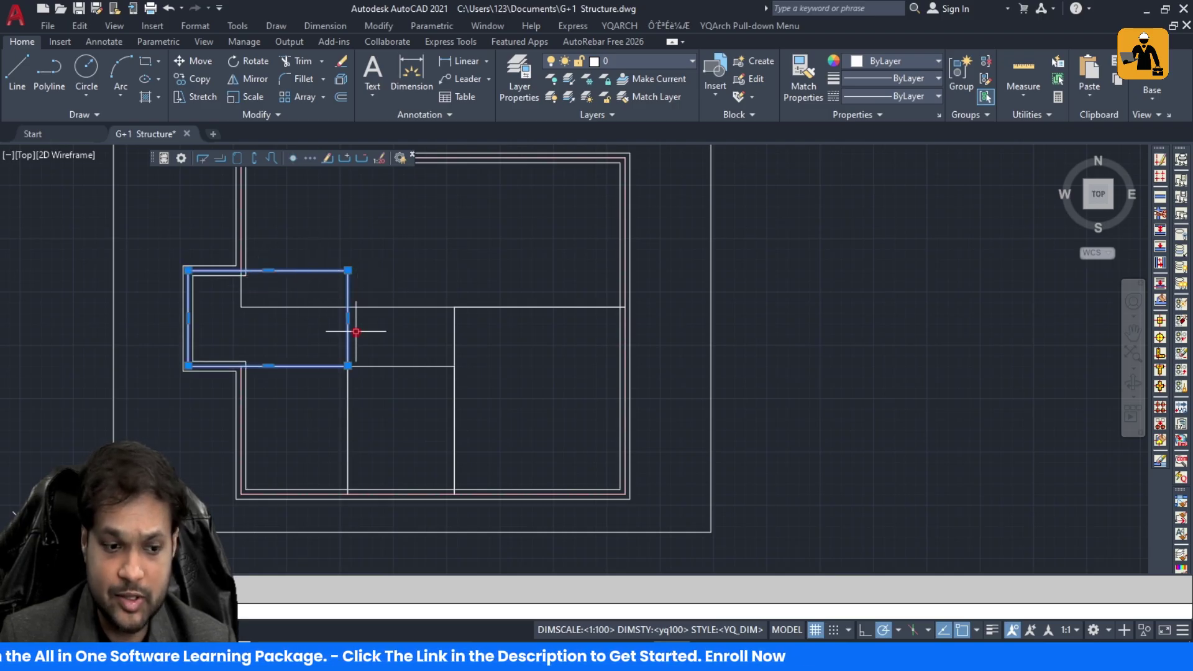
left_click(348, 387)
left_click(390, 364)
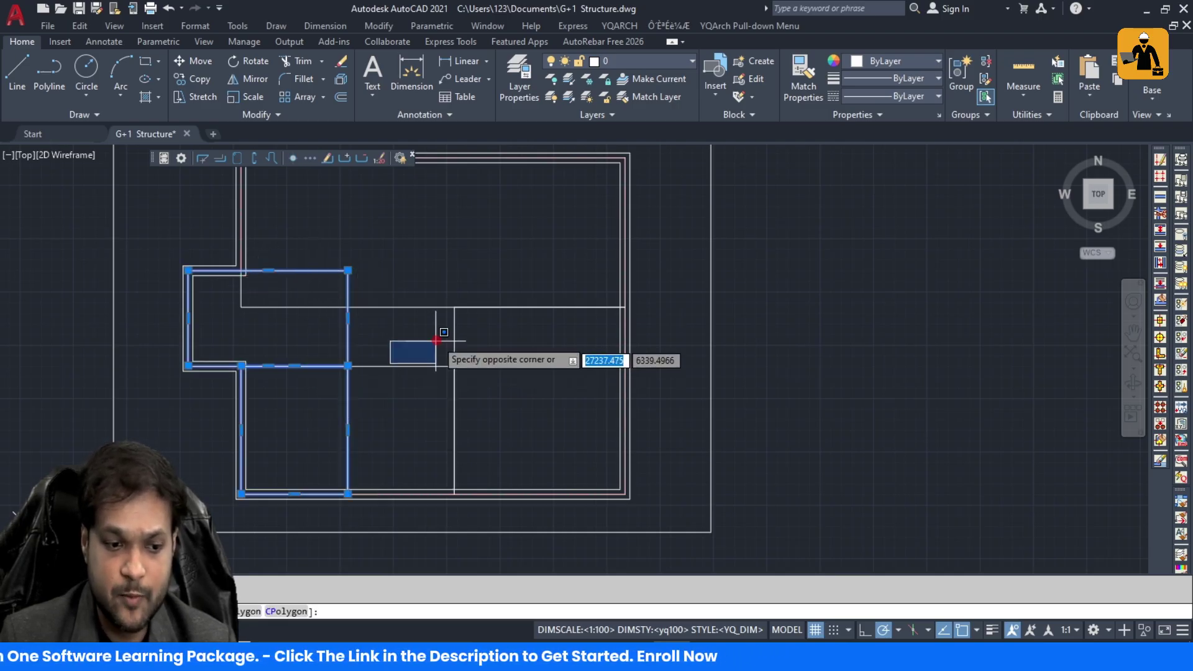
left_click(445, 336)
key("Escape")
left_click(438, 348)
key("Escape")
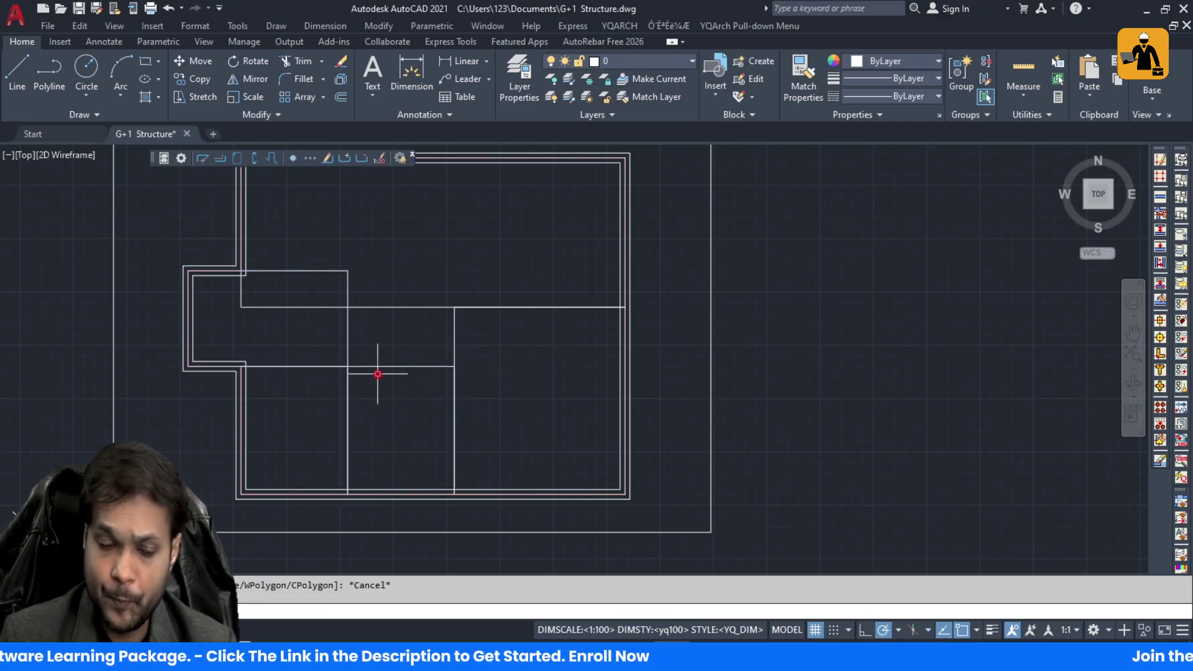
left_click(347, 336)
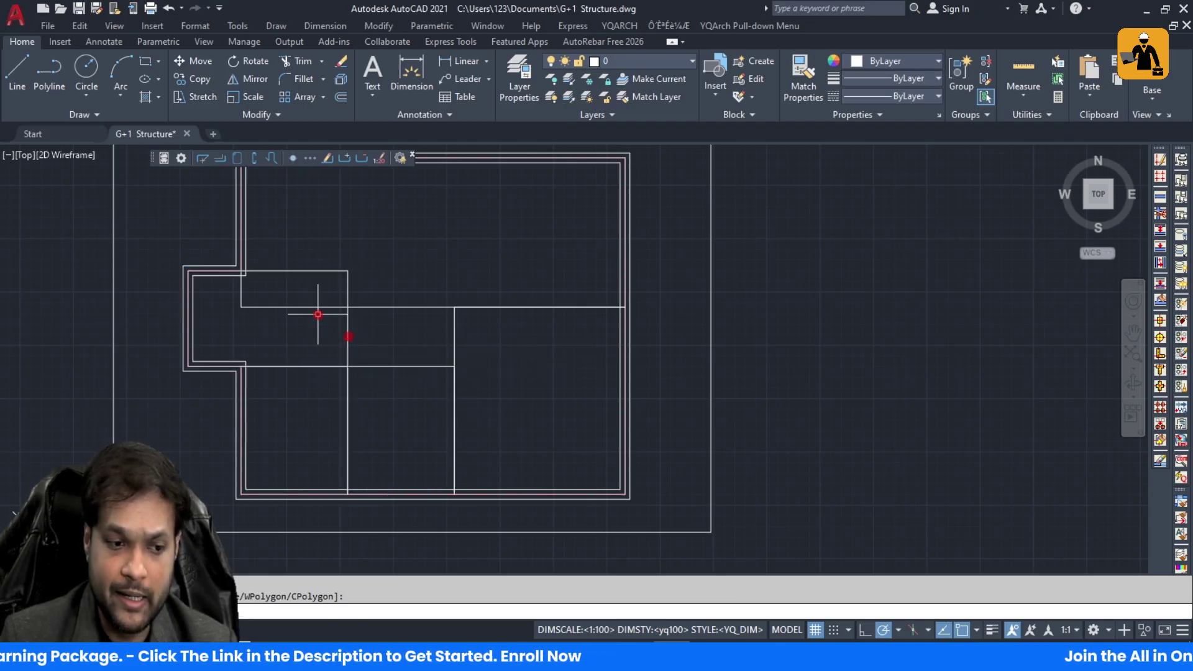
scroll(370, 245, "up", 4)
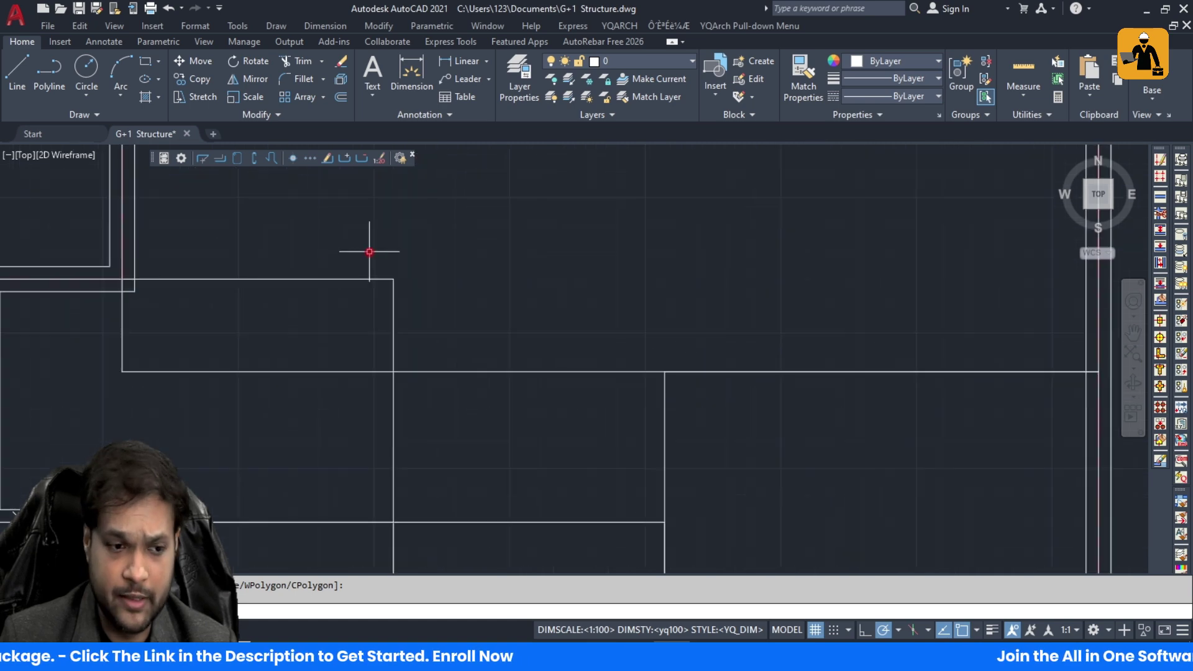
left_click(341, 275)
scroll(475, 288, "down", 8)
scroll(480, 280, "up", 4)
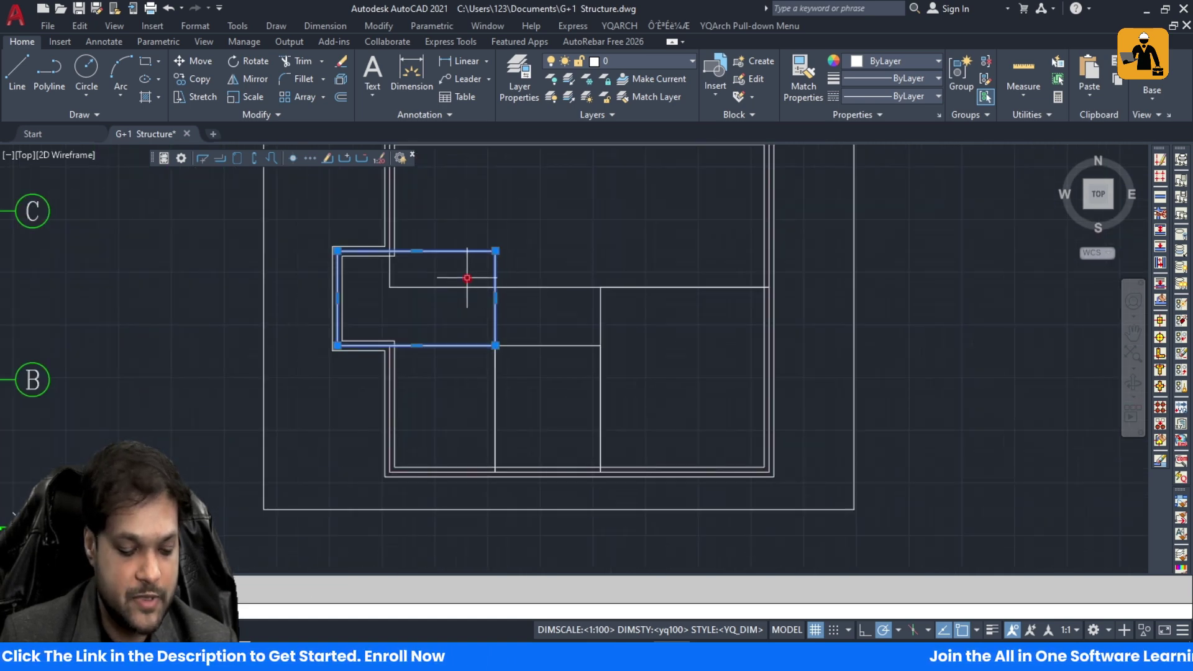
scroll(466, 278, "down", 2)
key("Escape")
Step: Draw two lines along the left projecting rectangle's upper and lower edges, from the outer wall's inner face to the rectangle's right-hand corners
scroll(445, 262, "up", 4)
type("l")
key("Return")
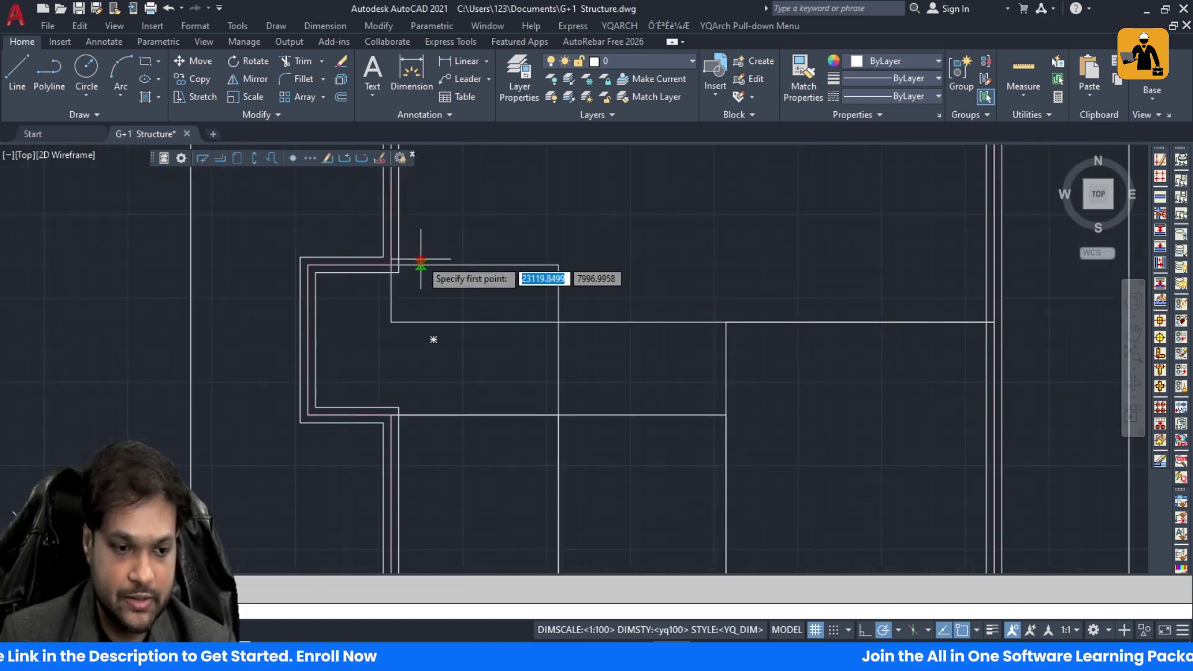
left_click(399, 264)
left_click(559, 264)
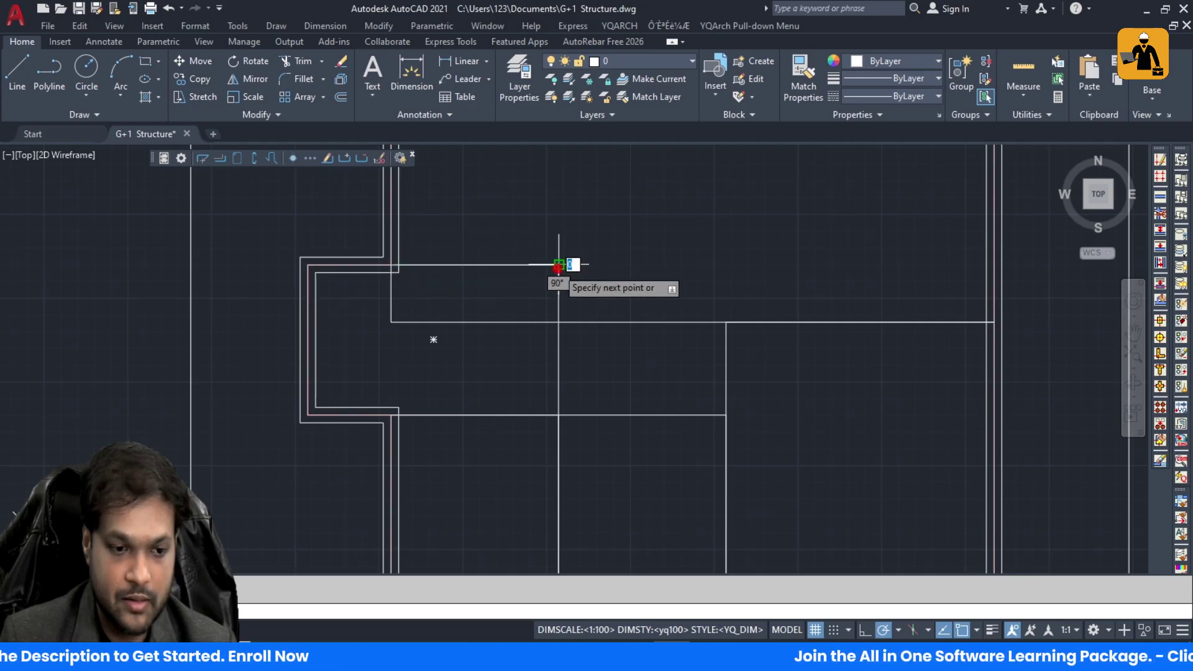
key("Return")
key("Return")
left_click(399, 414)
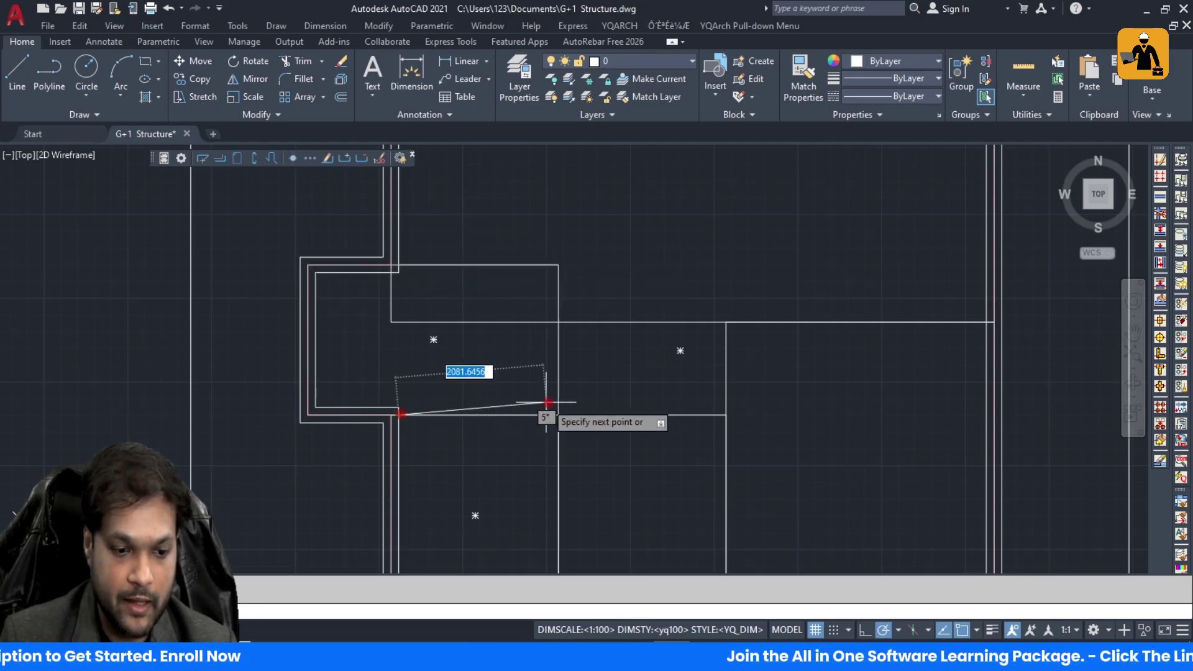
left_click(559, 414)
key("Return")
Step: Draw a vertical line about 2885 long between the two small lower rooms, down to the lower wall's inner face
key("Return")
scroll(580, 321, "down", 5)
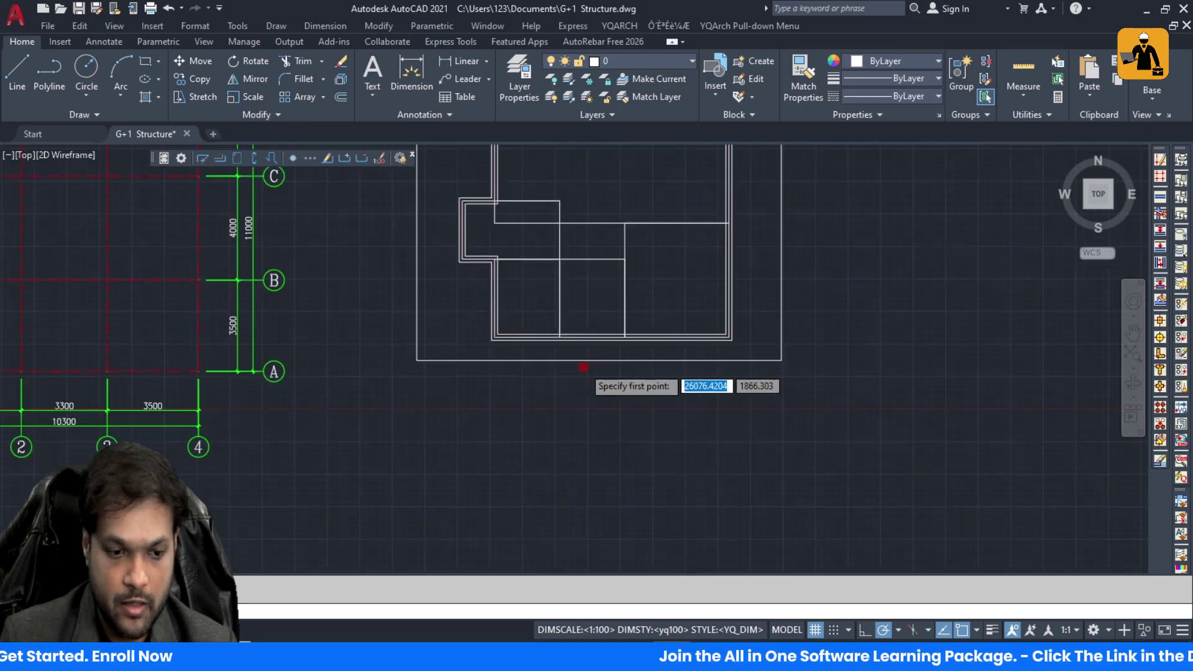
scroll(580, 368, "up", 5)
scroll(543, 266, "down", 5)
scroll(506, 259, "up", 6)
scroll(548, 346, "down", 2)
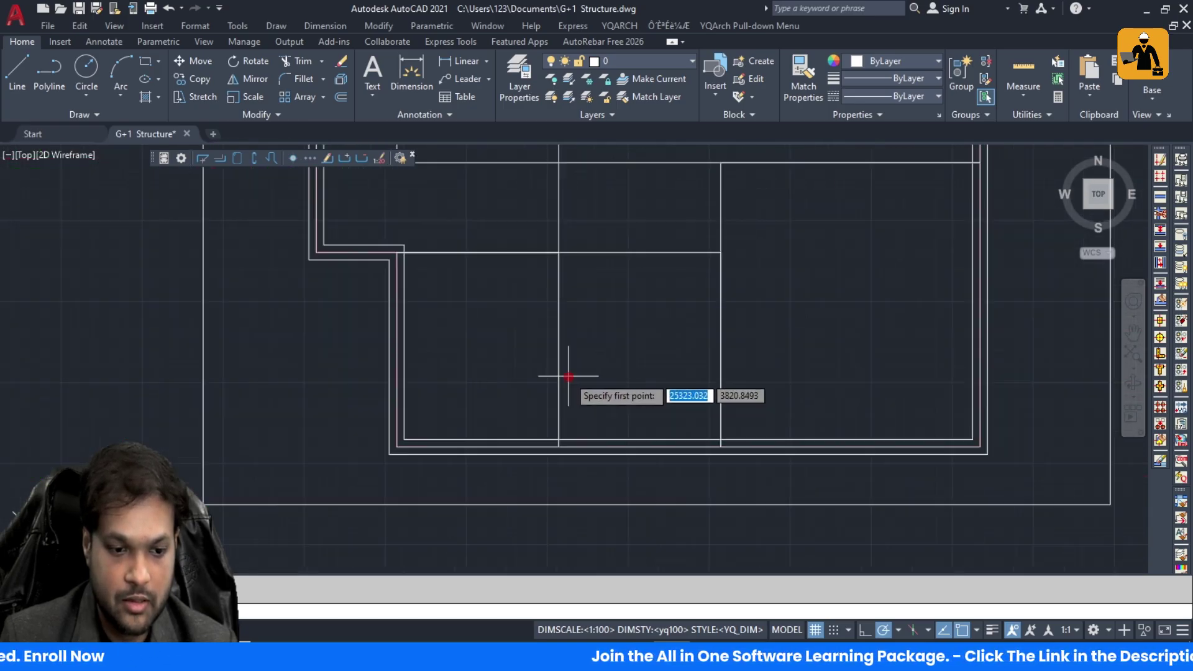
left_click(559, 252)
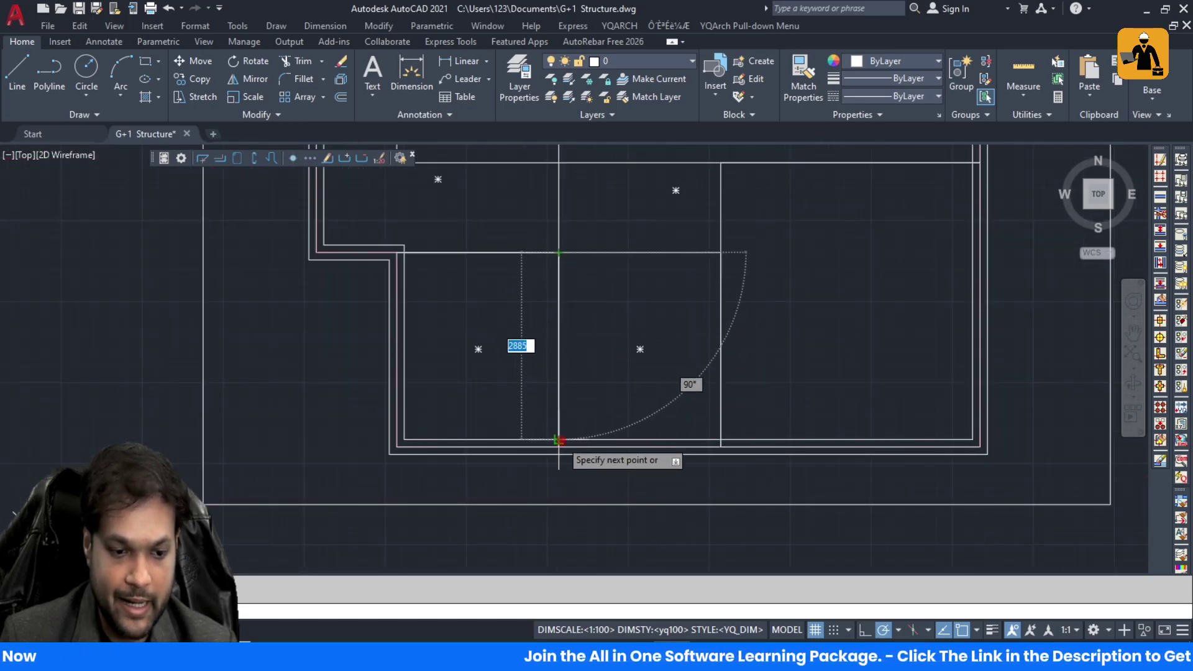
left_click(559, 438)
key("Return")
Step: Draw lines from the lower wall up the large lower-right room's left edge and along its upper edge to the right outer wall
key("Return")
left_click(721, 435)
scroll(721, 435, "down", 3)
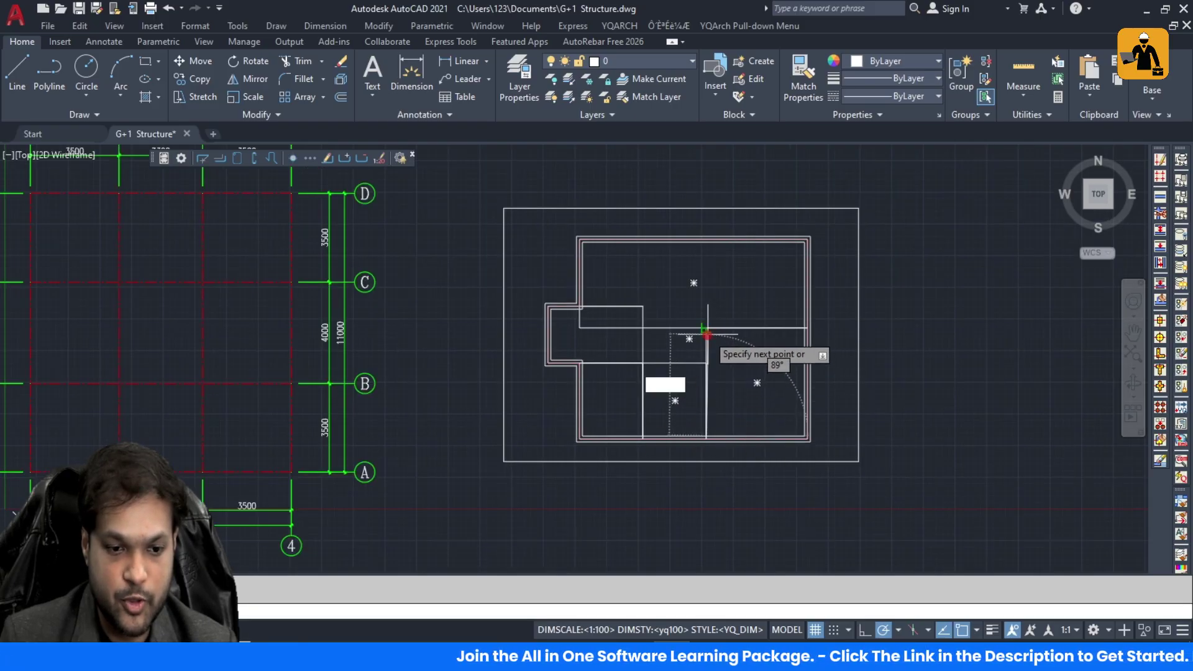
scroll(698, 311, "up", 5)
scroll(898, 312, "down", 5)
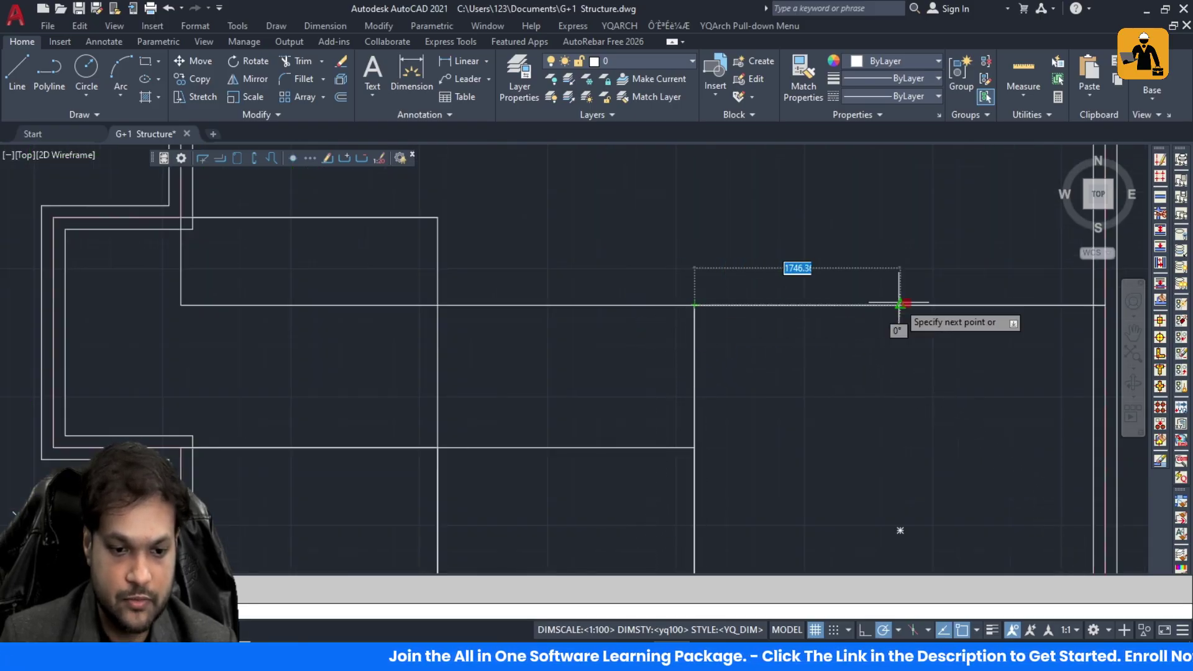
scroll(744, 330, "up", 5)
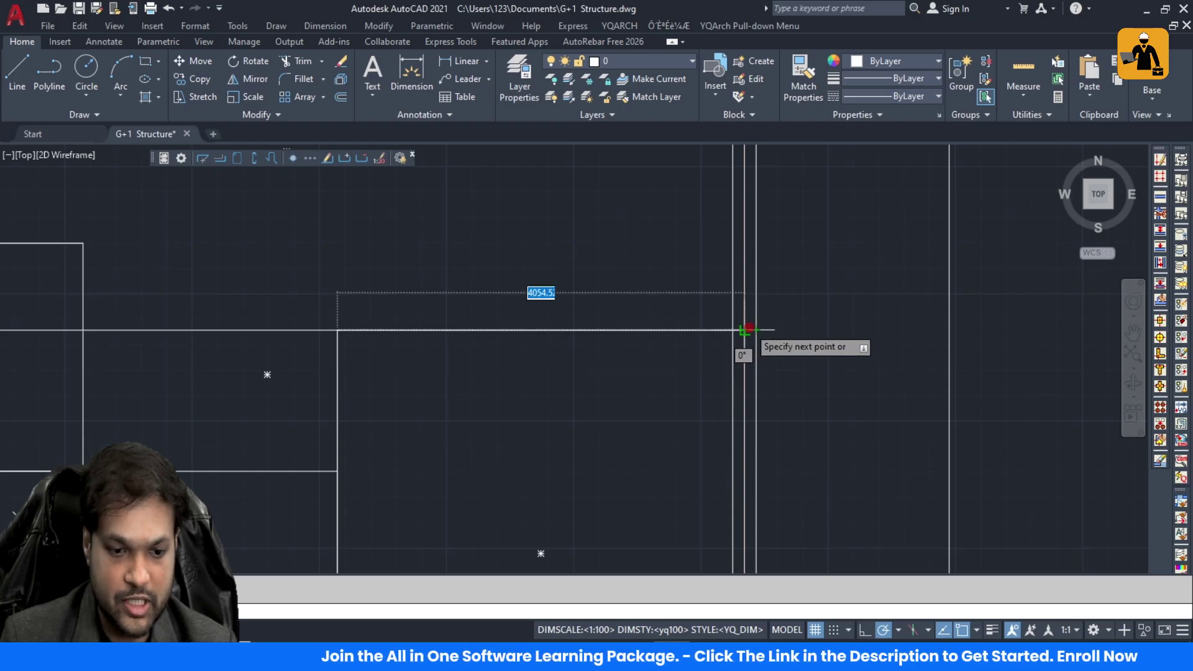
left_click(745, 330)
key("Escape")
Step: Draw a vertical line from the large lower-right room's upper-left corner straight up to the upper outer wall
scroll(745, 328, "down", 5)
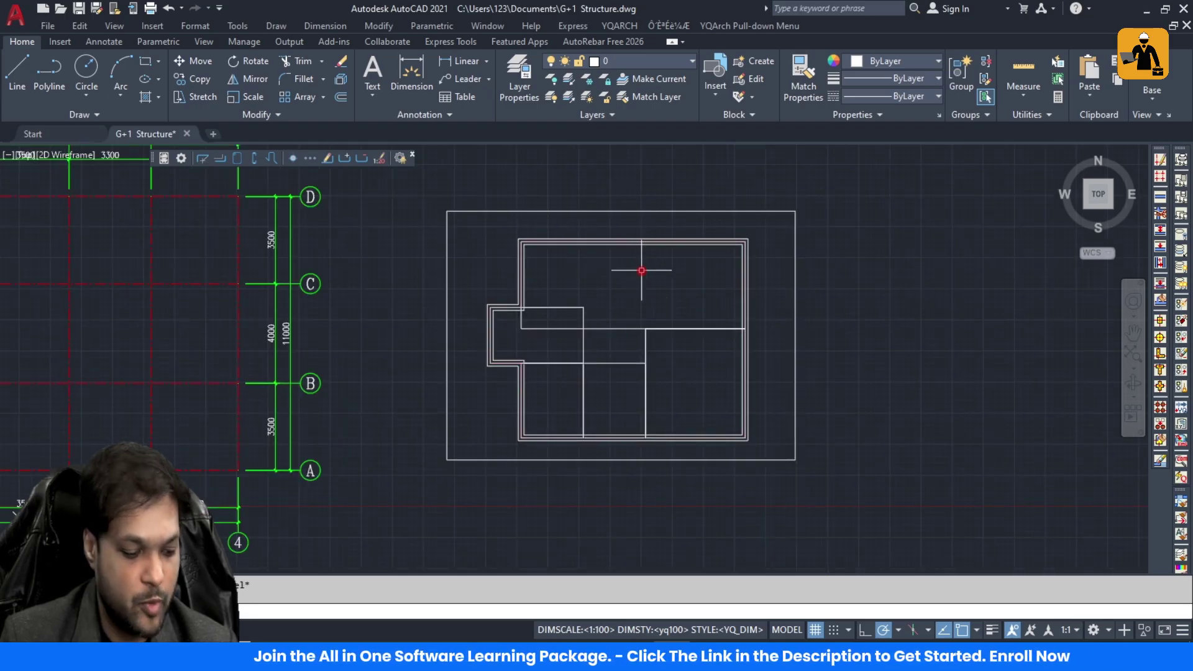
scroll(643, 292, "up", 3)
type("l")
key("Return")
left_click(645, 329)
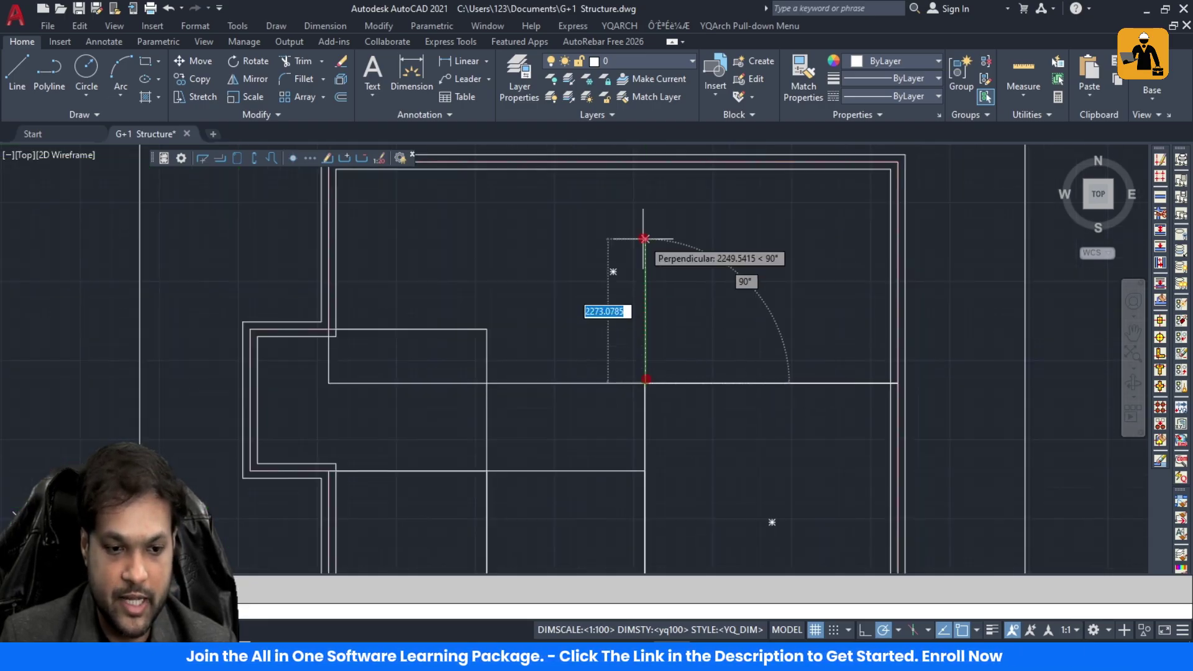
left_click(645, 170)
key("Escape")
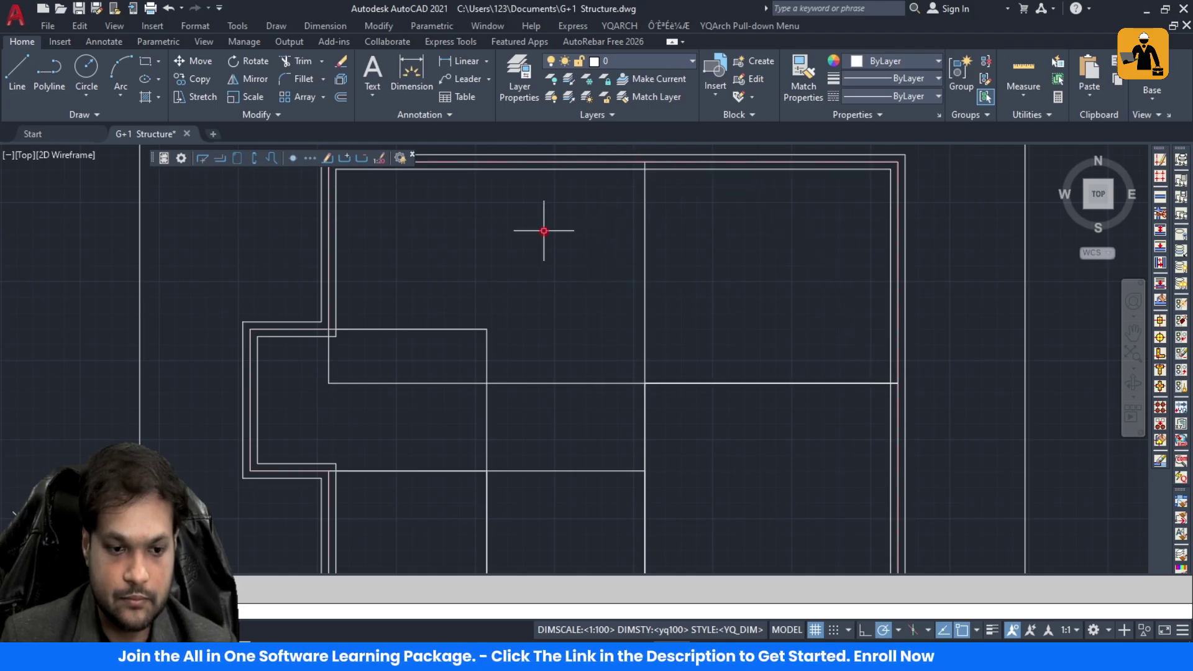
Step: Erase the room rectangles of the large upper room, the lower middle room and the left projecting room
scroll(546, 248, "down", 5)
scroll(552, 272, "up", 2)
left_click(532, 303)
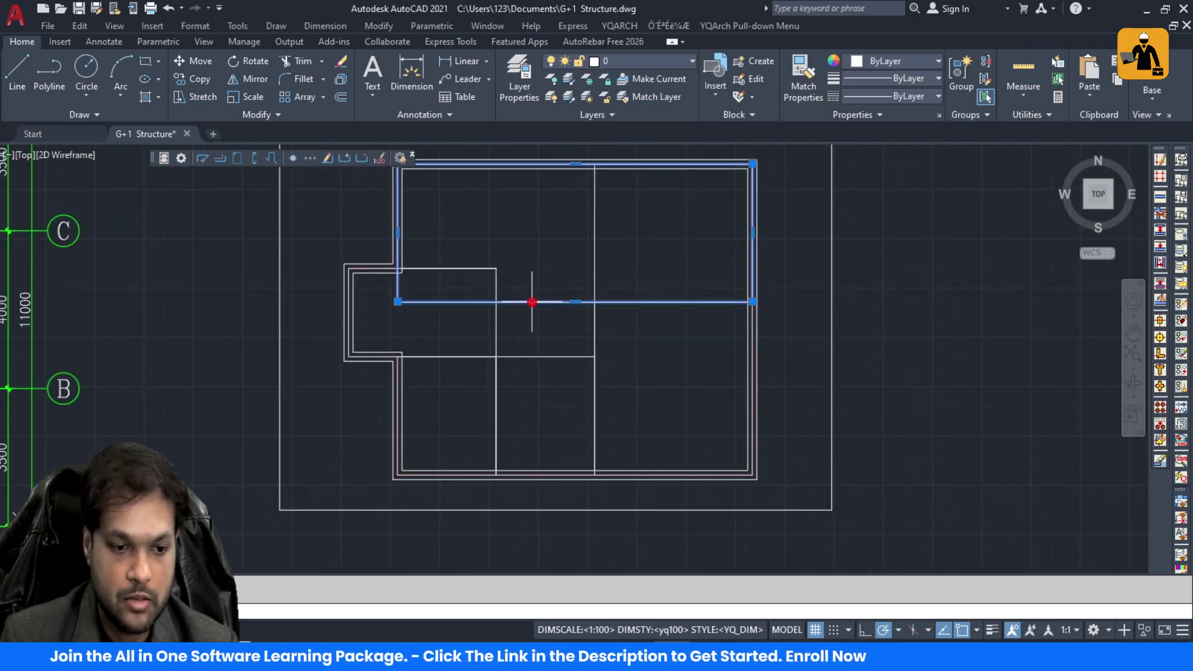
key("Delete")
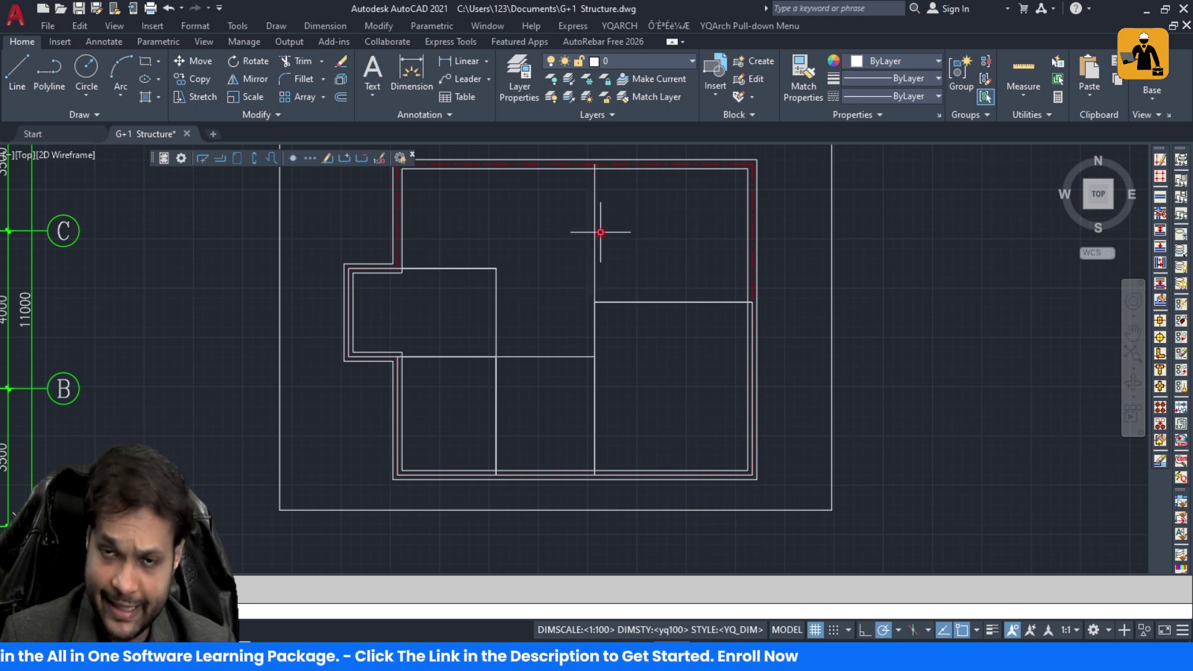
key("Escape")
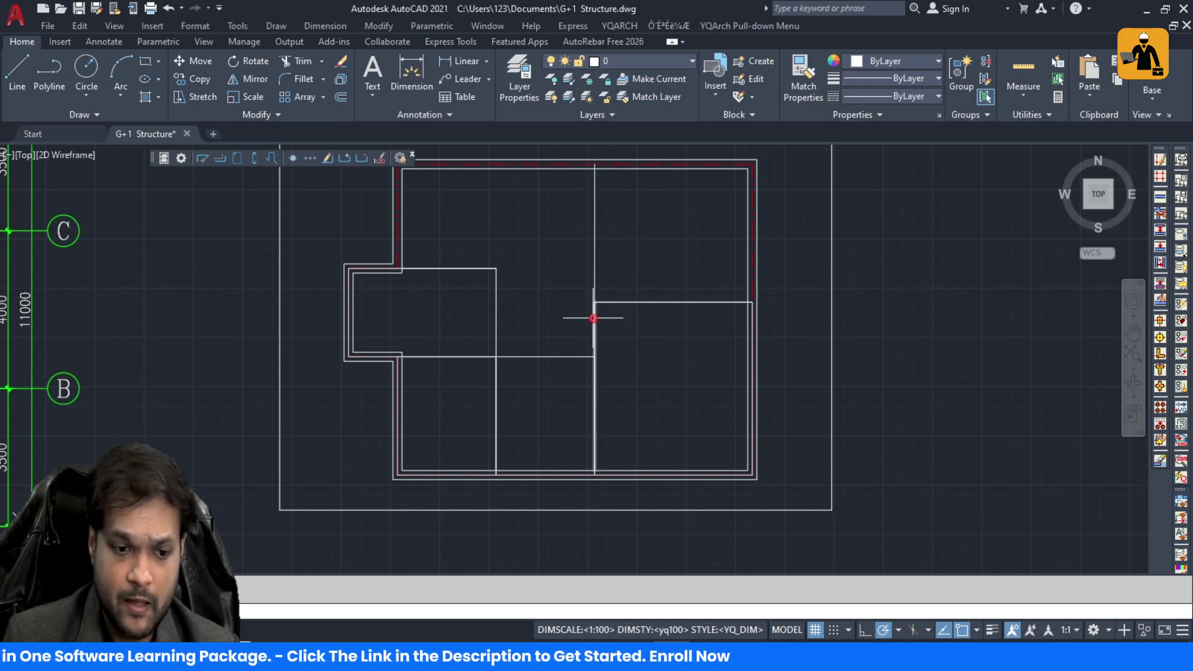
left_click(567, 356)
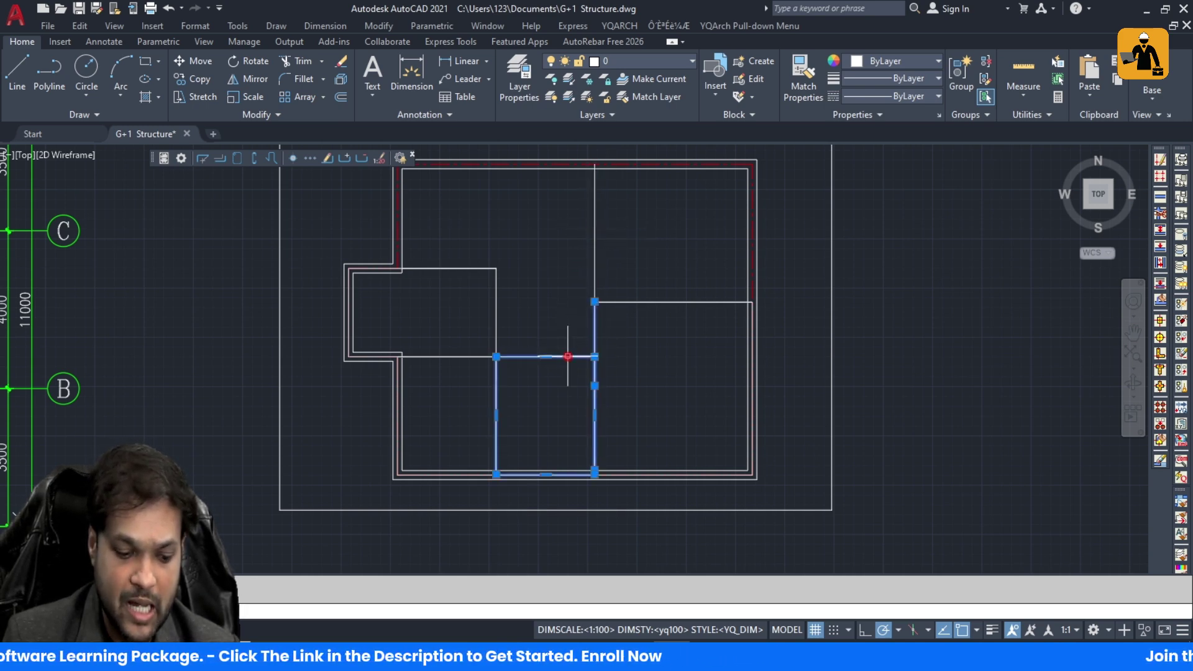
key("Delete")
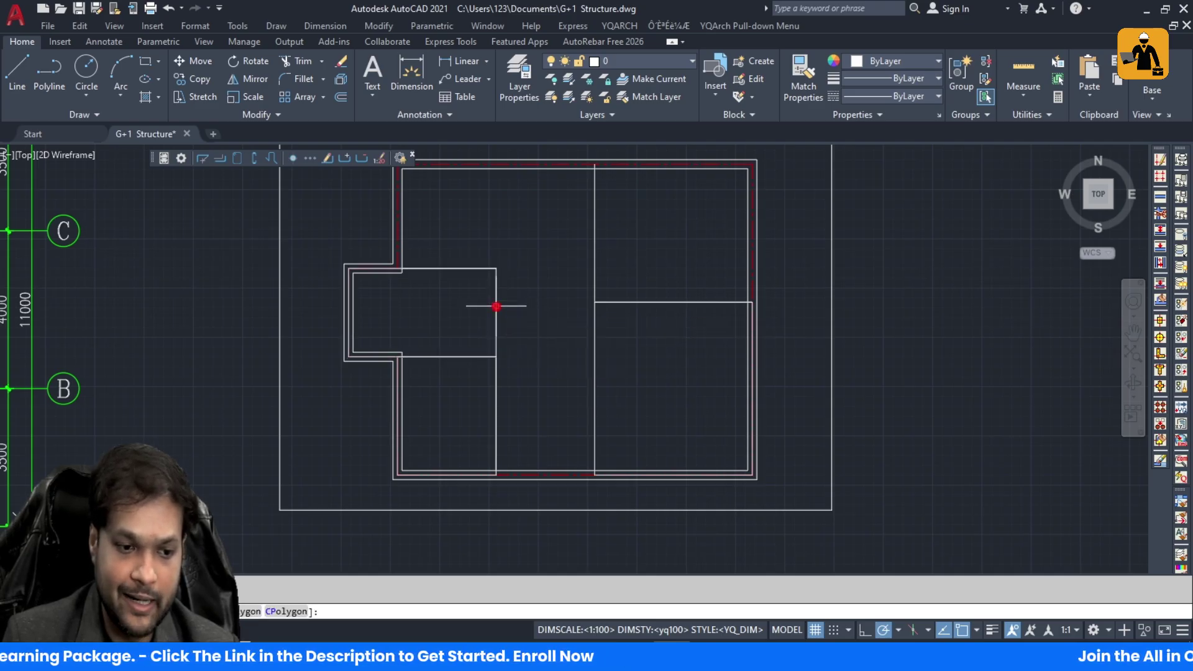
left_click(495, 301)
key("Delete")
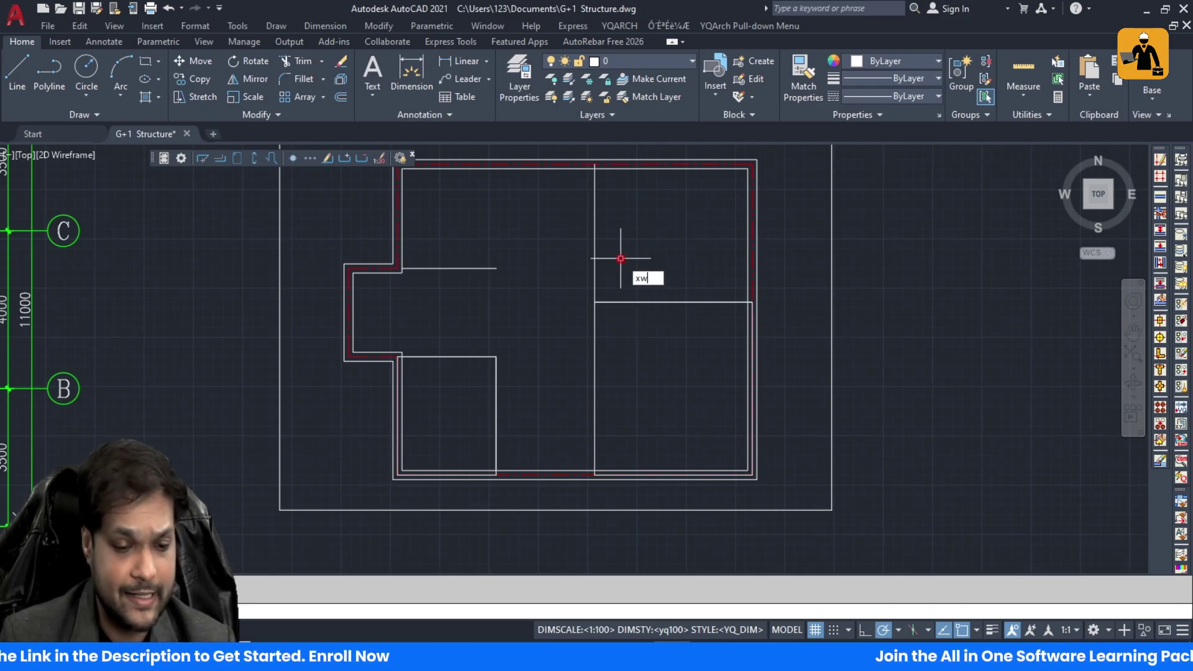
Step: Try to generate YQArch walls from the interior partition lines
key("Return")
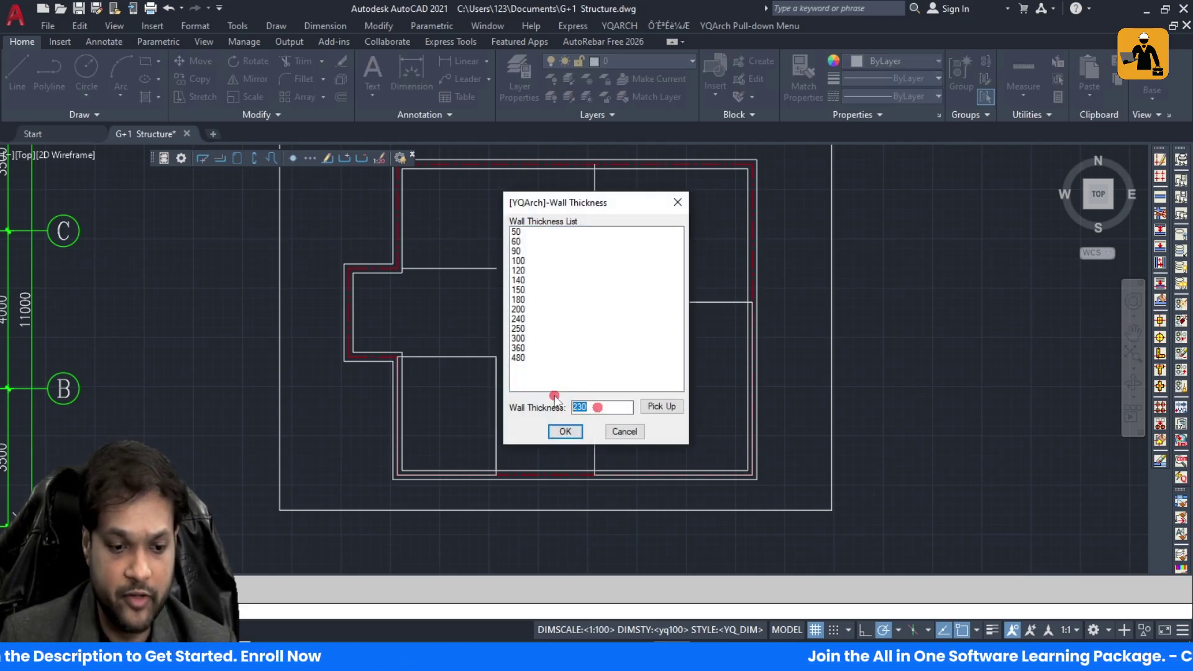
left_click(576, 432)
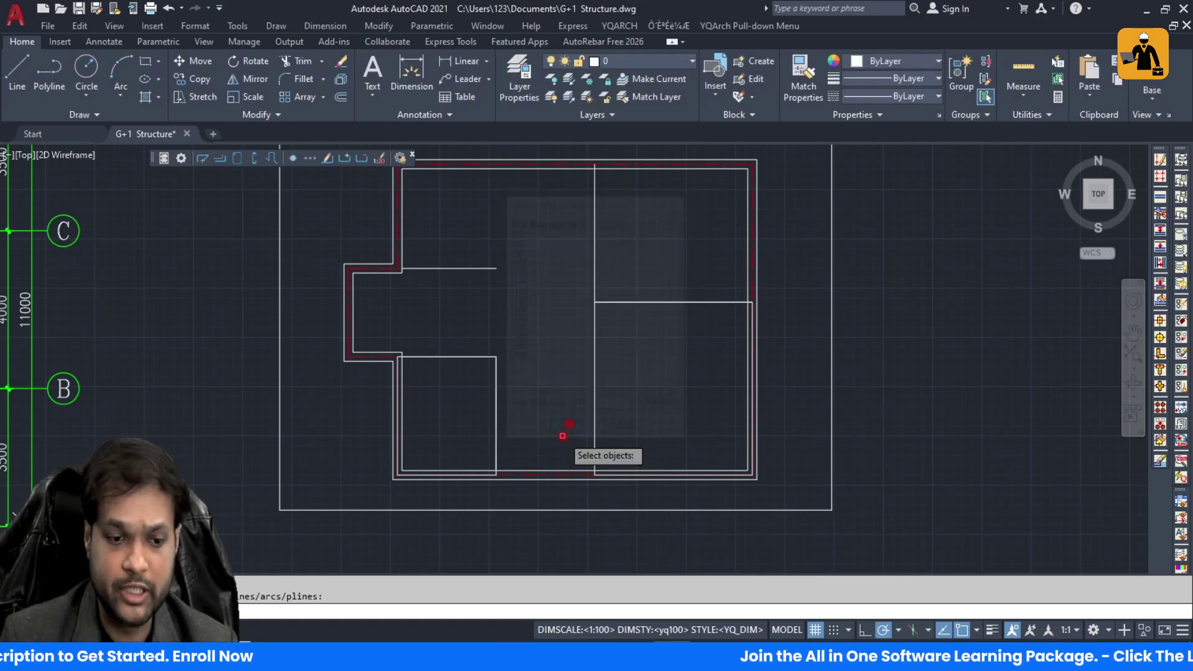
left_click(608, 302)
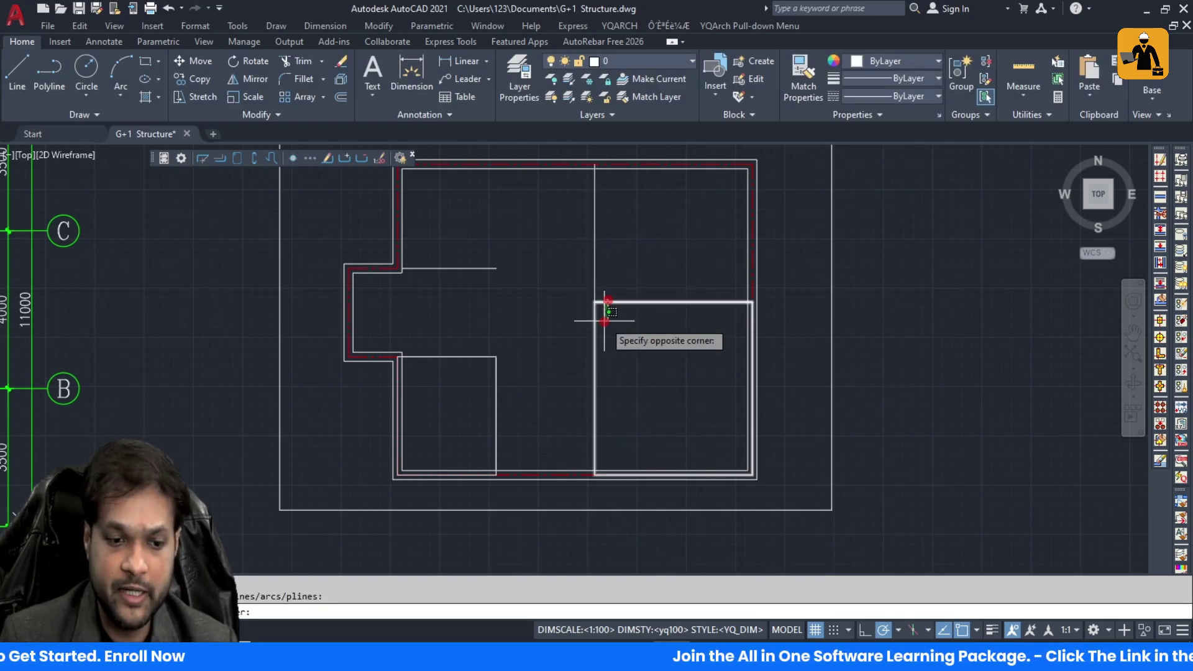
left_click(615, 293)
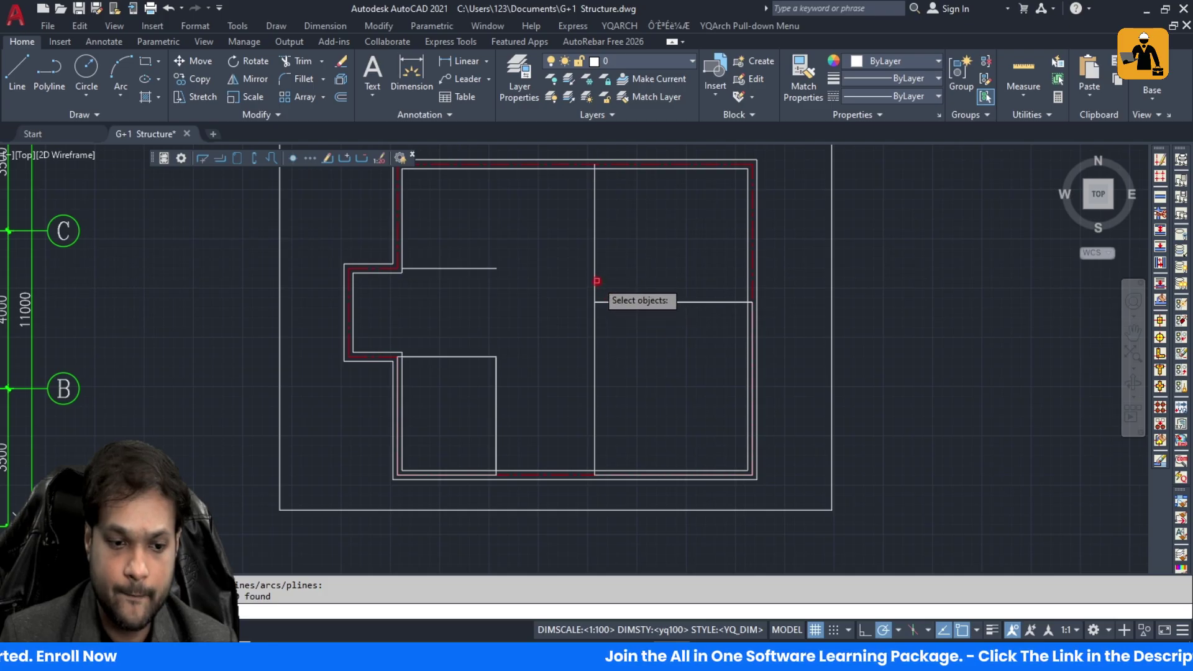
left_click(595, 279)
left_click(479, 262)
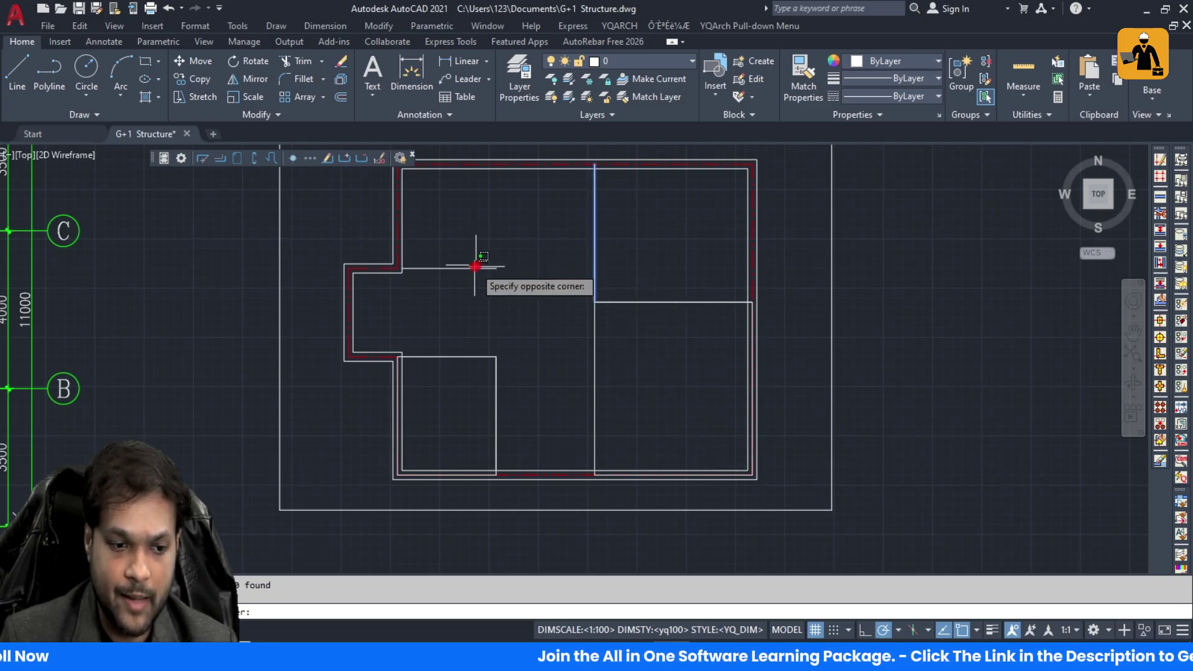
left_click(472, 269)
left_click(451, 358)
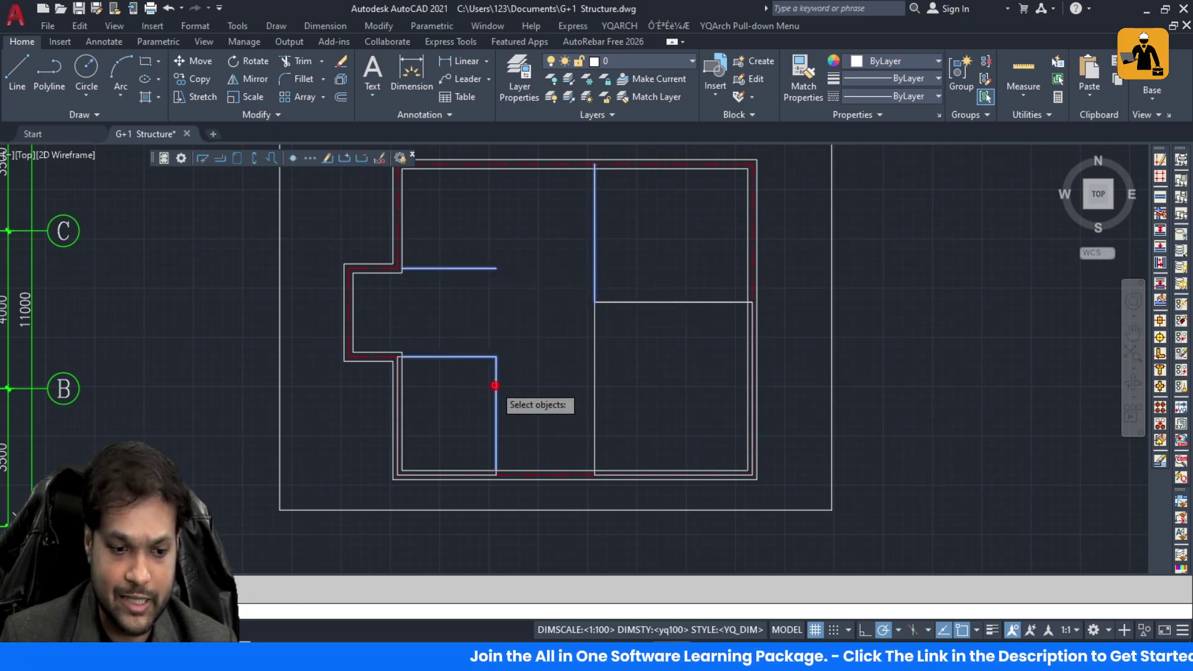
left_click(594, 378)
key("Return")
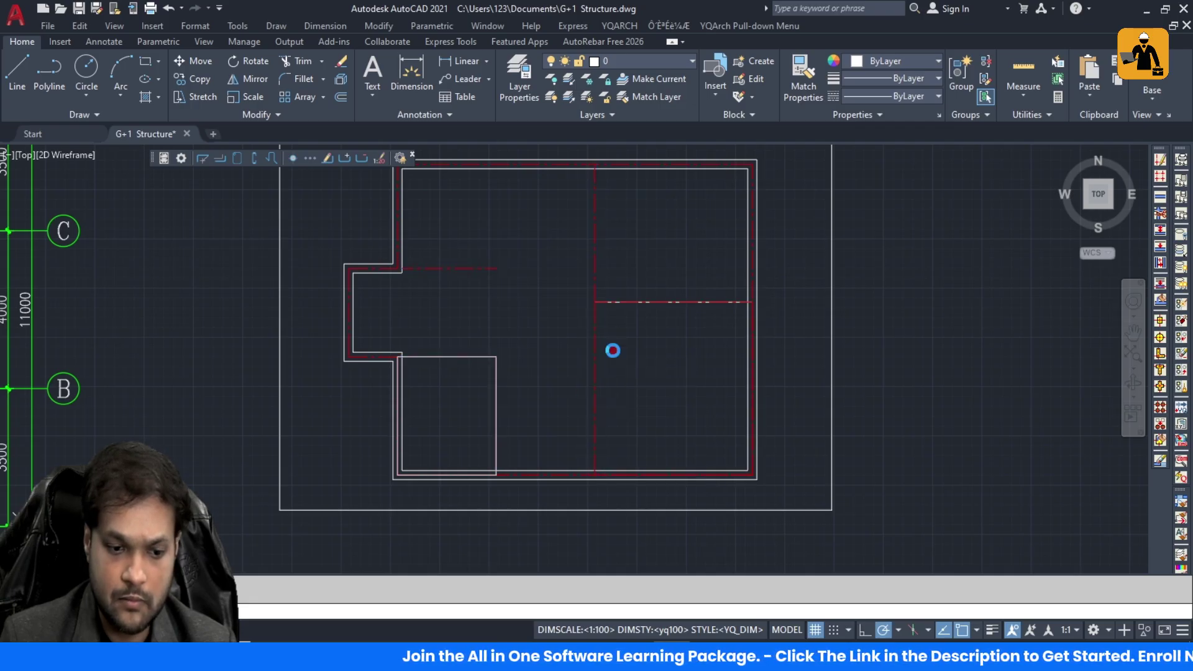
scroll(563, 390, "up", 4)
scroll(565, 393, "down", 6)
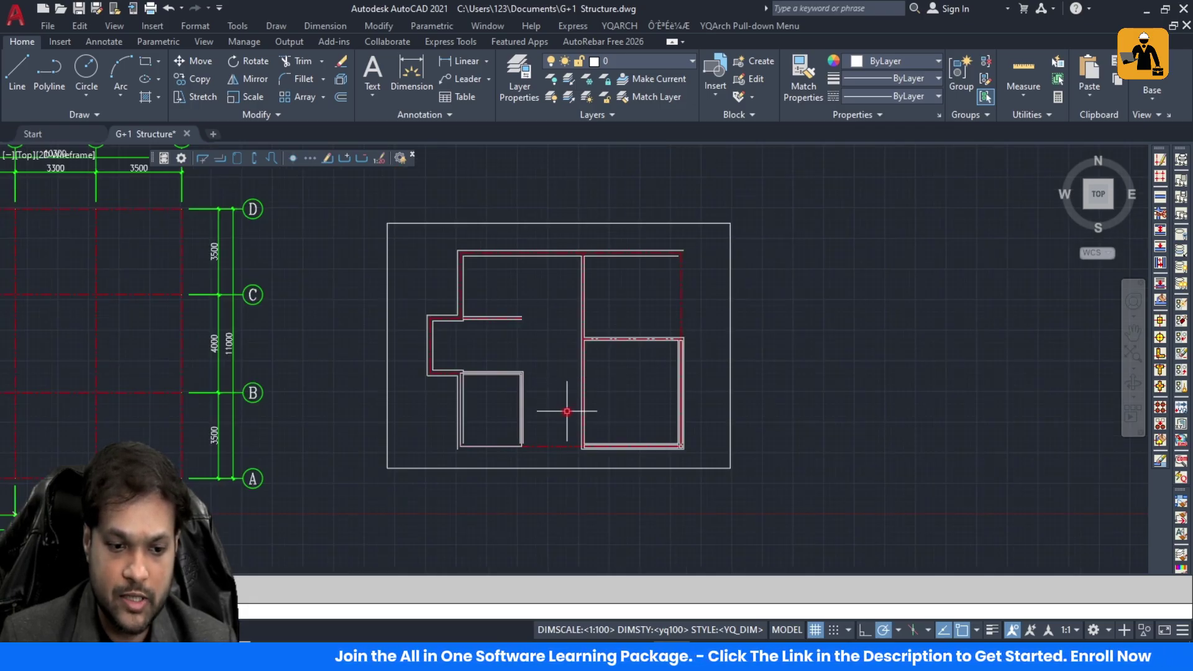
scroll(567, 412, "up", 2)
Step: Erase the lower-right room's rectangle and redraw its left edge as a line down to the lower wall's centreline
left_click(593, 319)
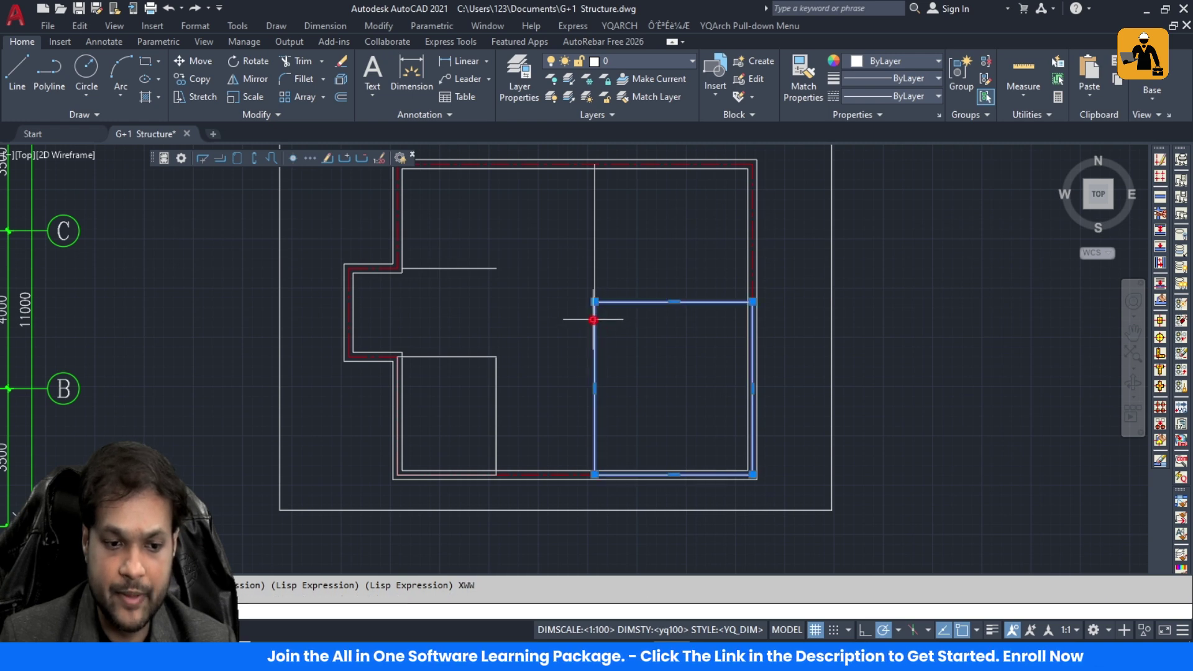
key("Delete")
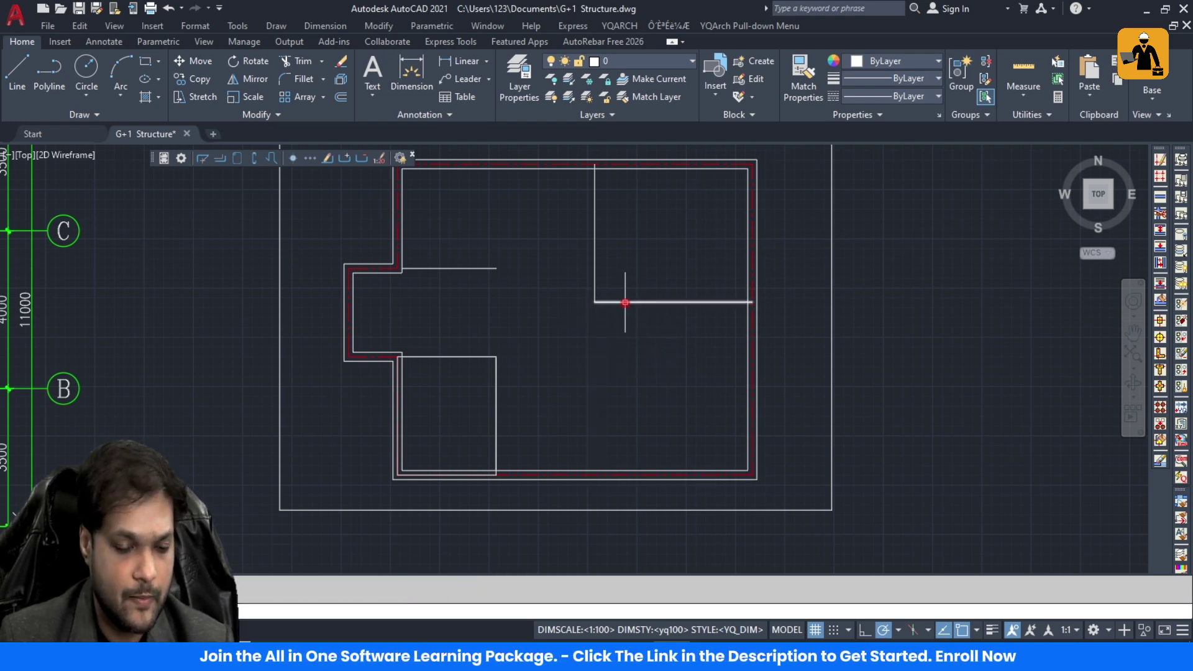
type("l")
key("Return")
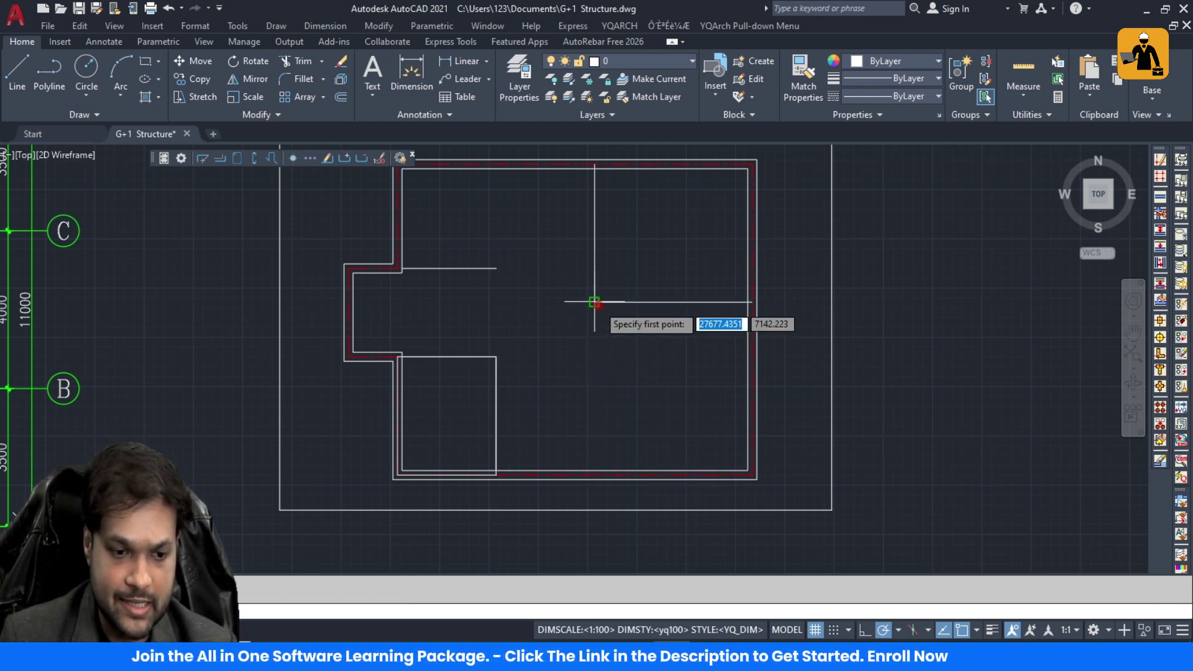
left_click(595, 302)
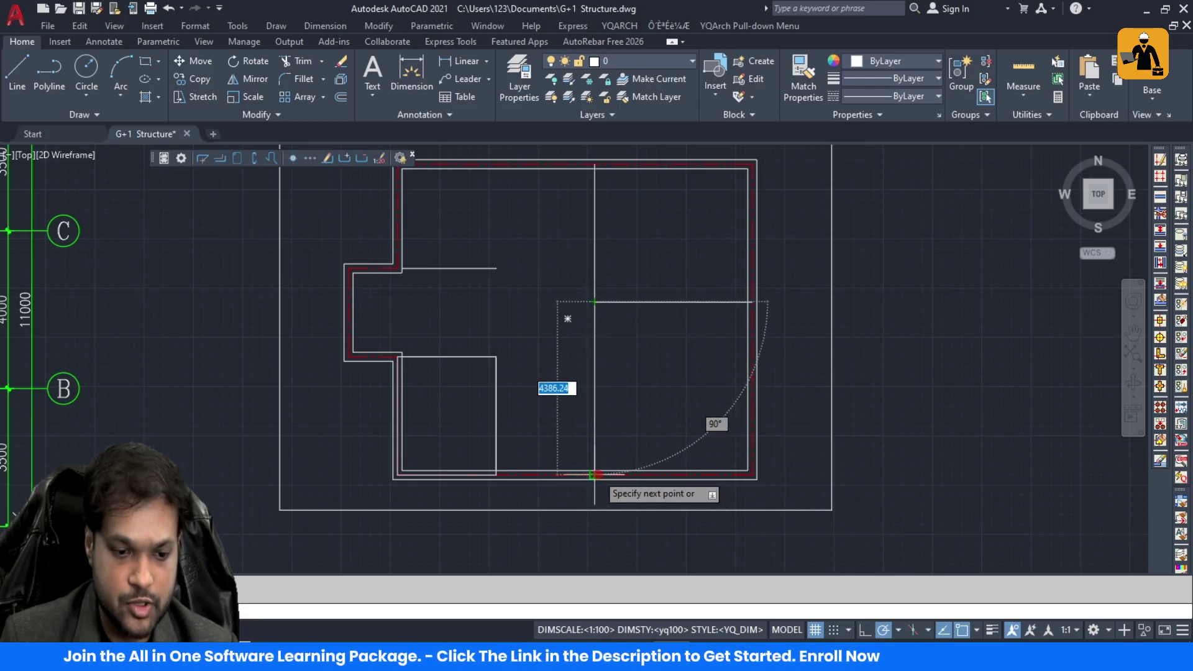
scroll(594, 476, "up", 4)
scroll(591, 494, "down", 2)
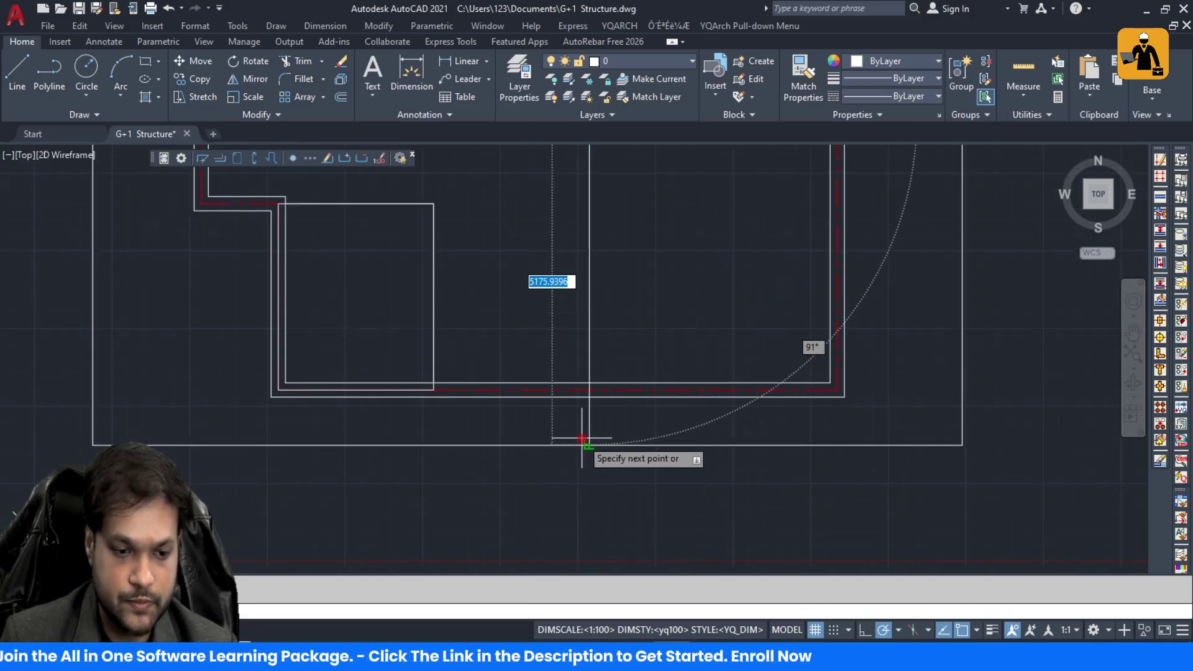
left_click(590, 385)
key("Escape")
scroll(584, 390, "down", 7)
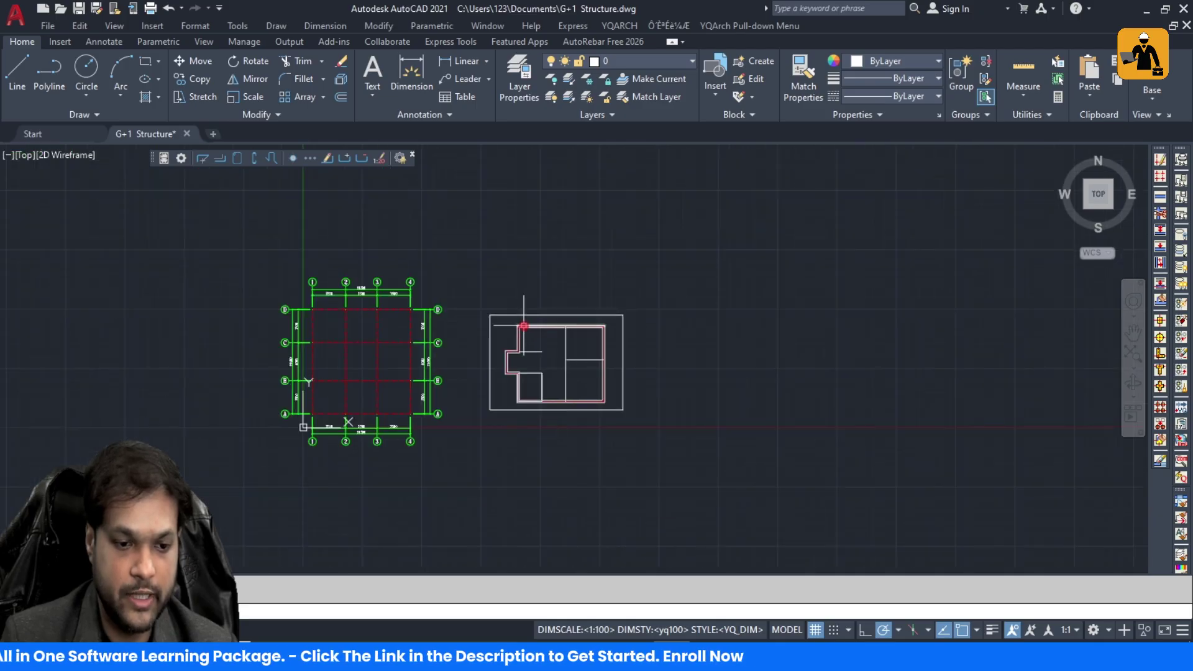
scroll(541, 385, "up", 5)
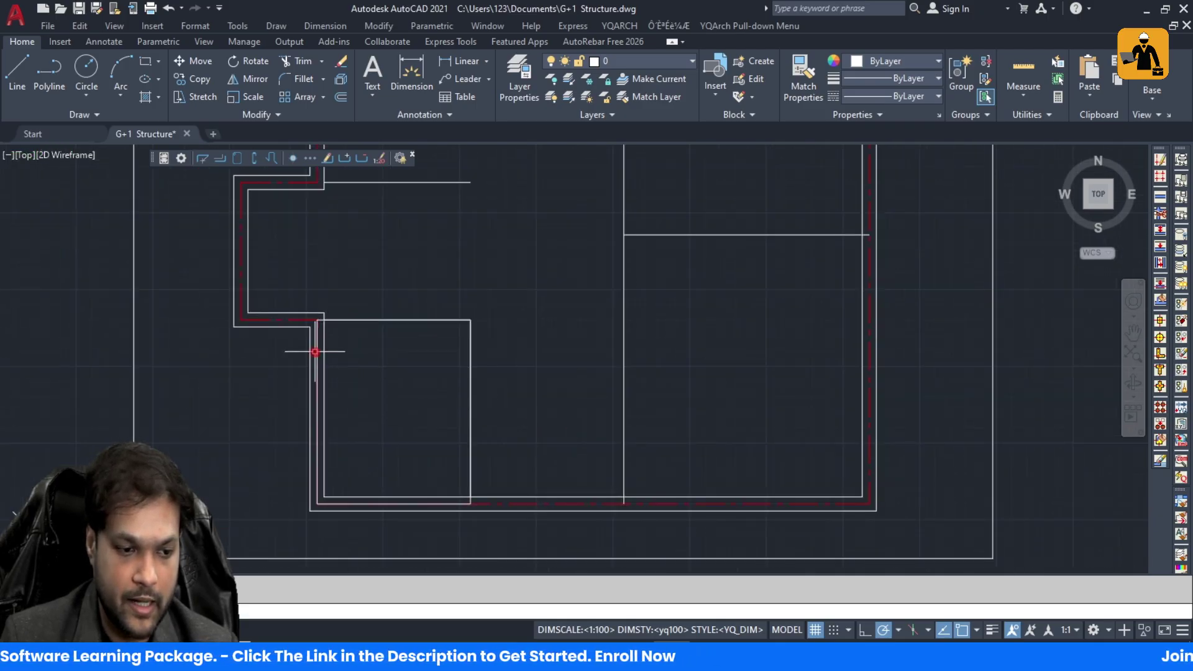
scroll(317, 348, "up", 5)
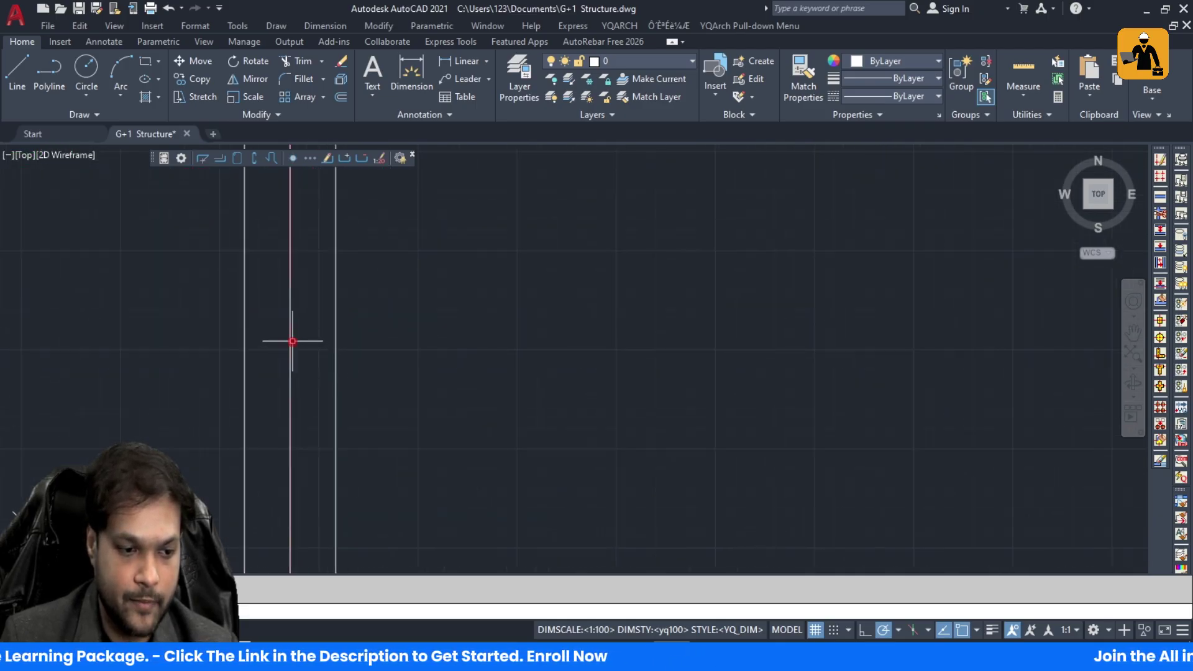
left_click(290, 315)
scroll(333, 354, "down", 5)
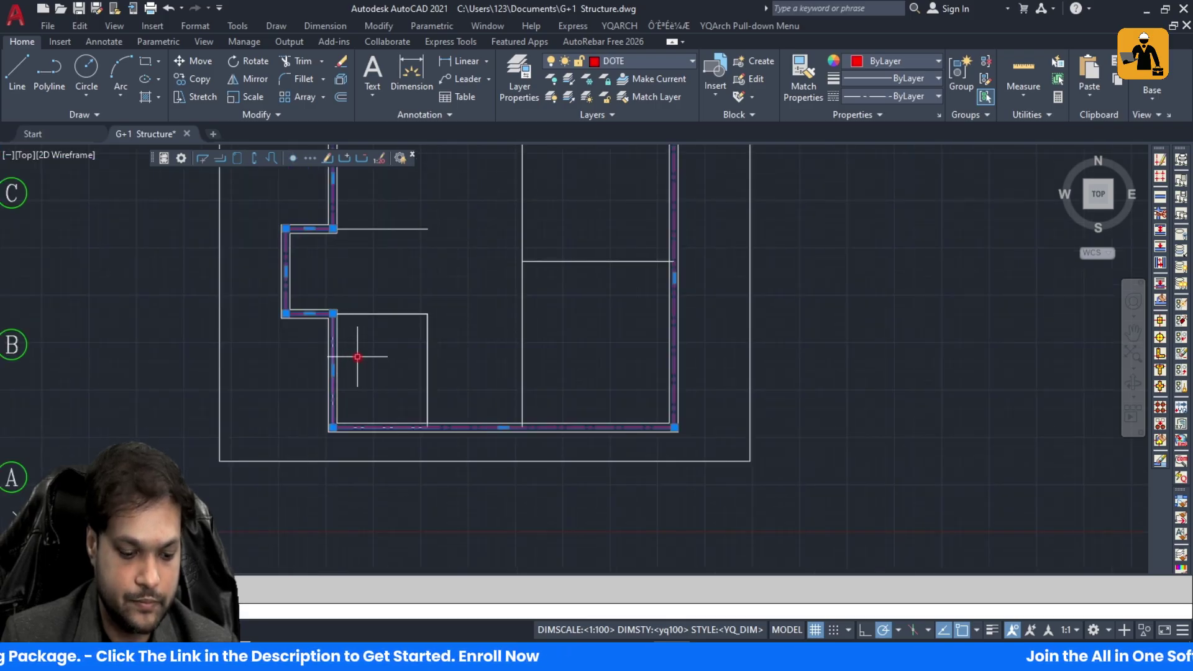
key("Escape")
scroll(367, 338, "up", 5)
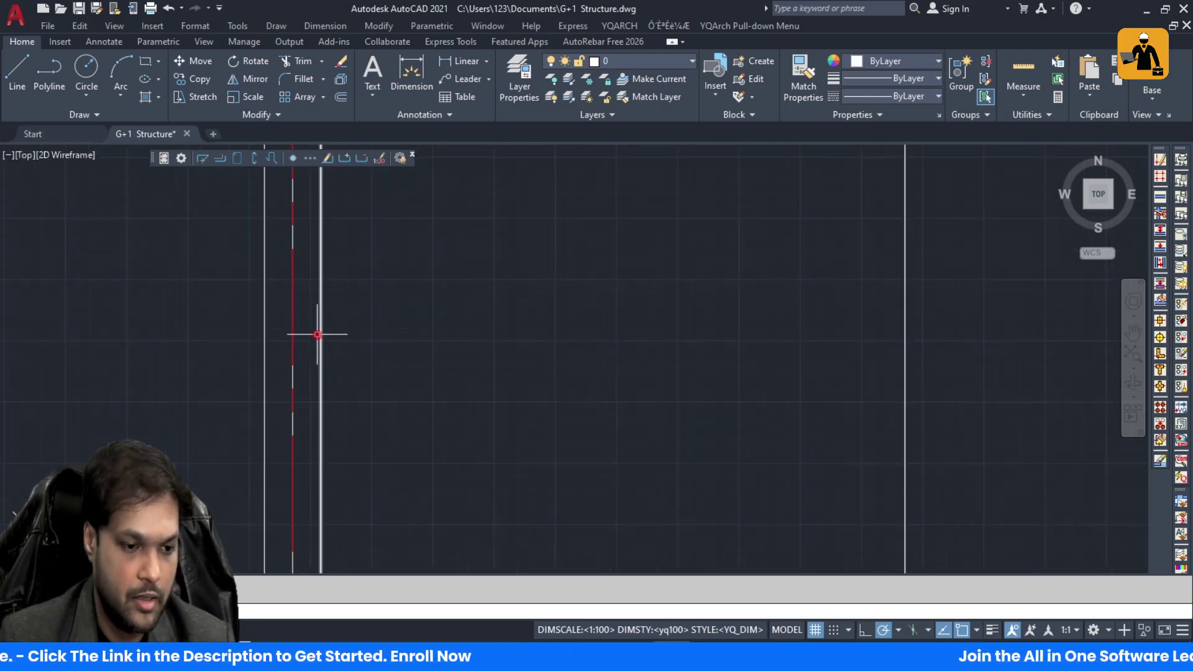
left_click(292, 373)
scroll(317, 383, "down", 5)
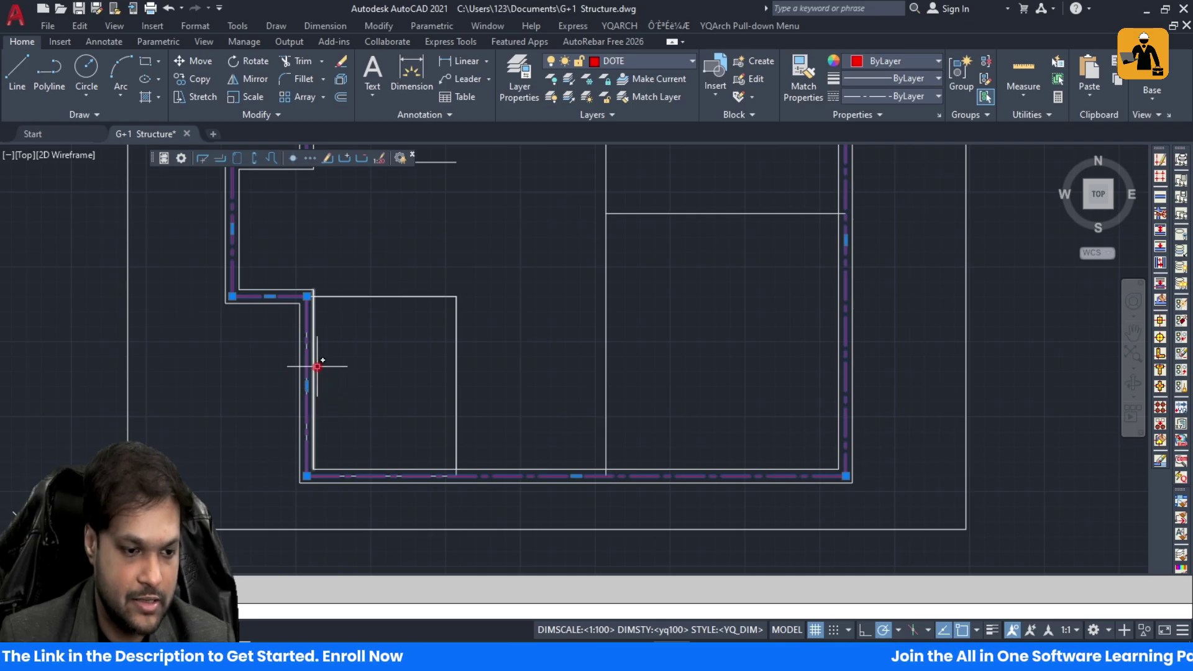
key("Escape")
left_click(285, 300)
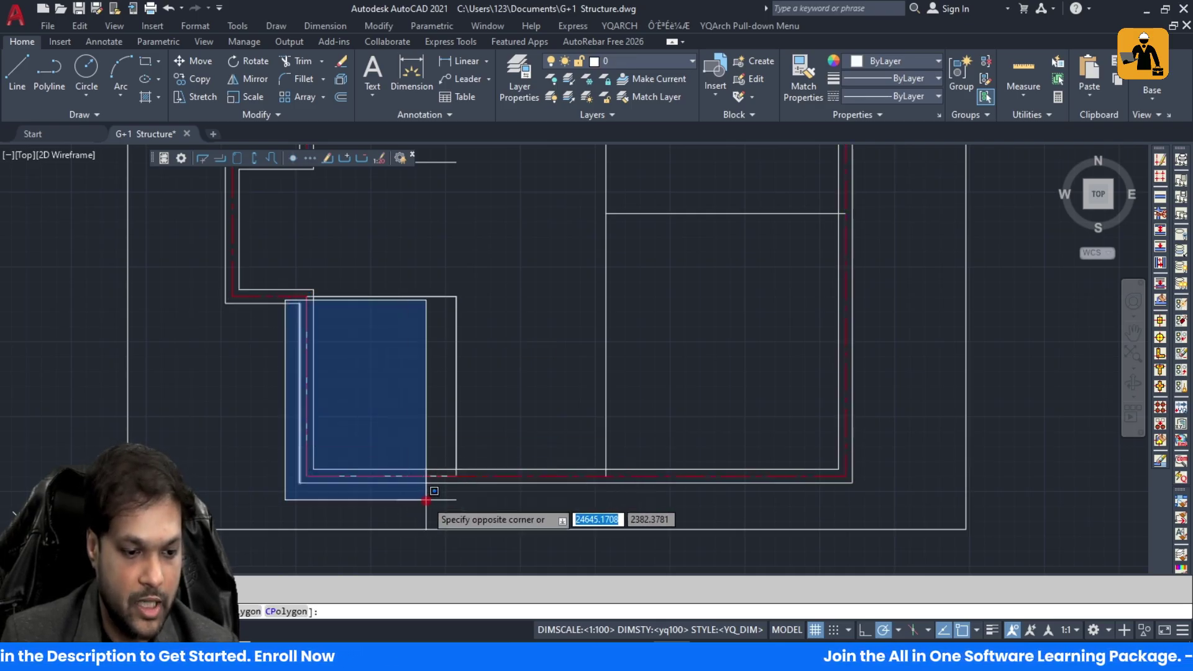
left_click(426, 500)
key("Escape")
Step: Try to move the outer wall centreline off the overlapping edge of the lower-left room's rectangle
scroll(307, 342, "up", 5)
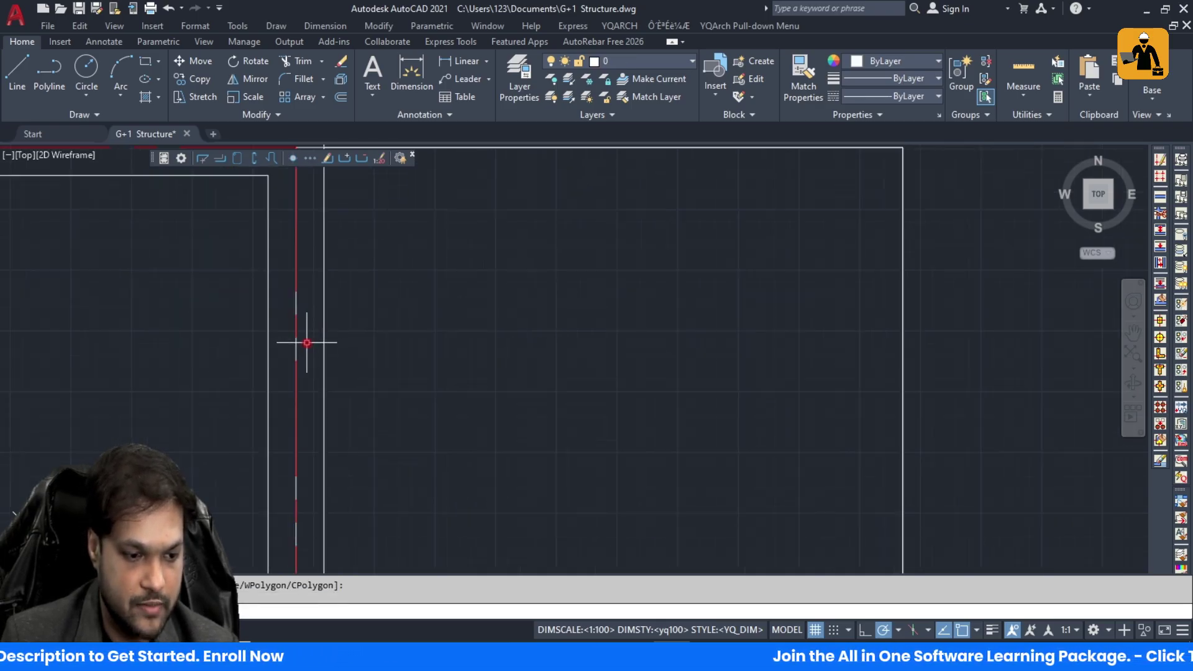
left_click(294, 310)
left_click(301, 315)
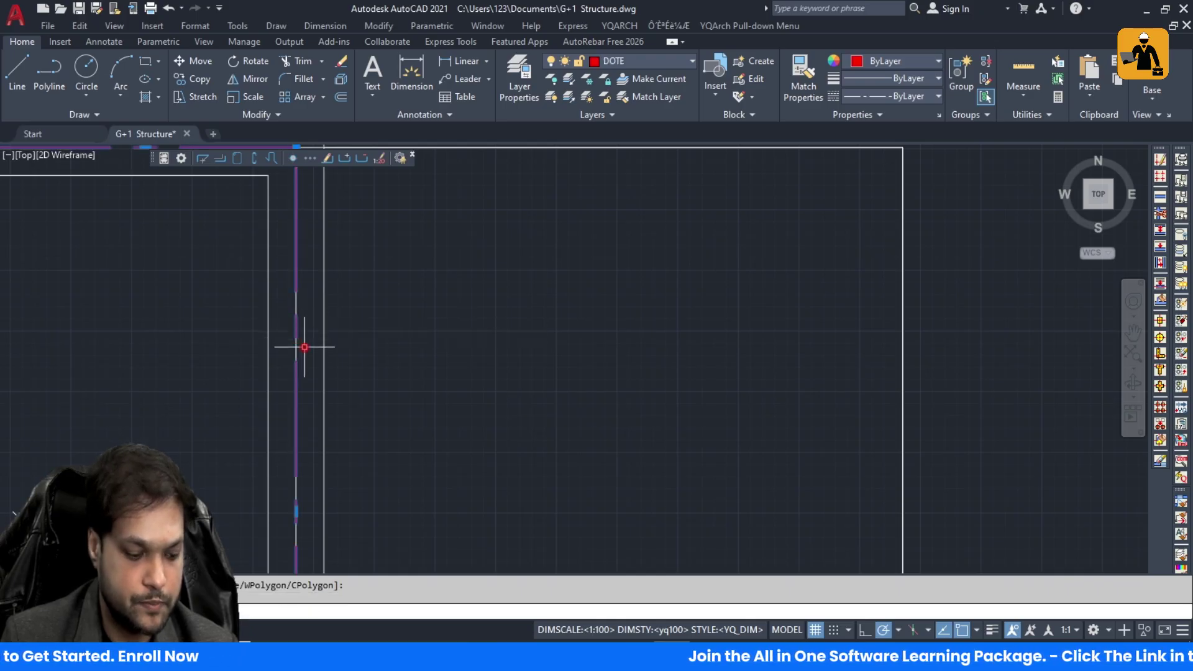
type("m")
key("Return")
left_click(297, 364)
left_click(275, 365)
left_click(298, 340)
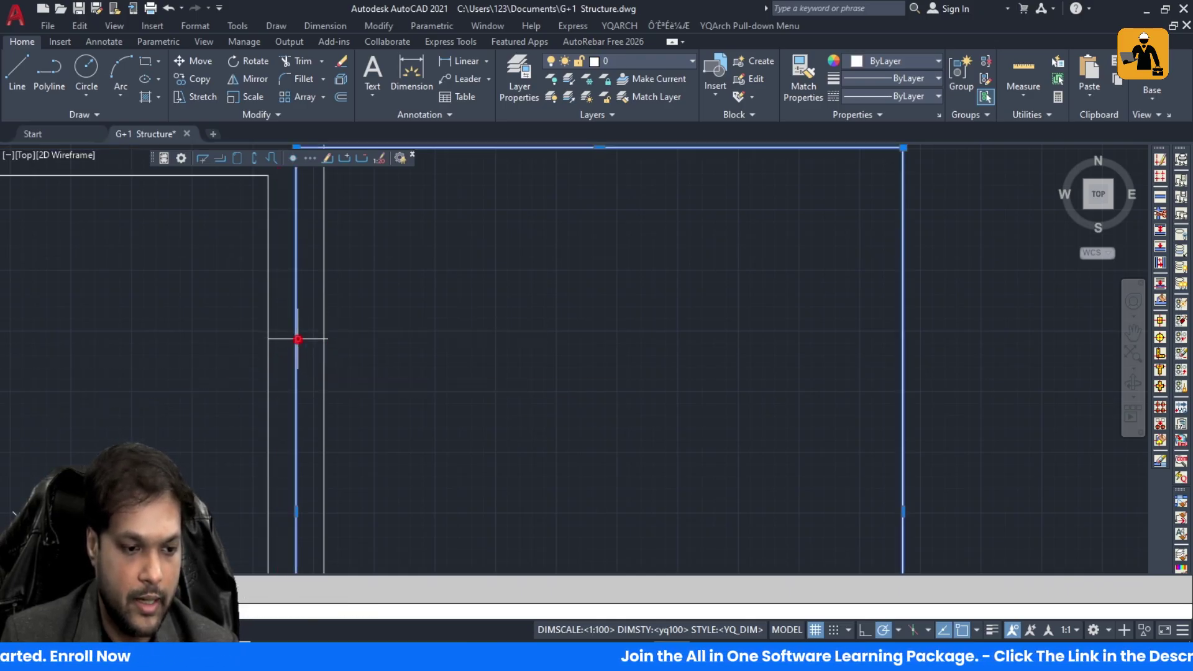
scroll(384, 342, "down", 5)
scroll(354, 397, "up", 5)
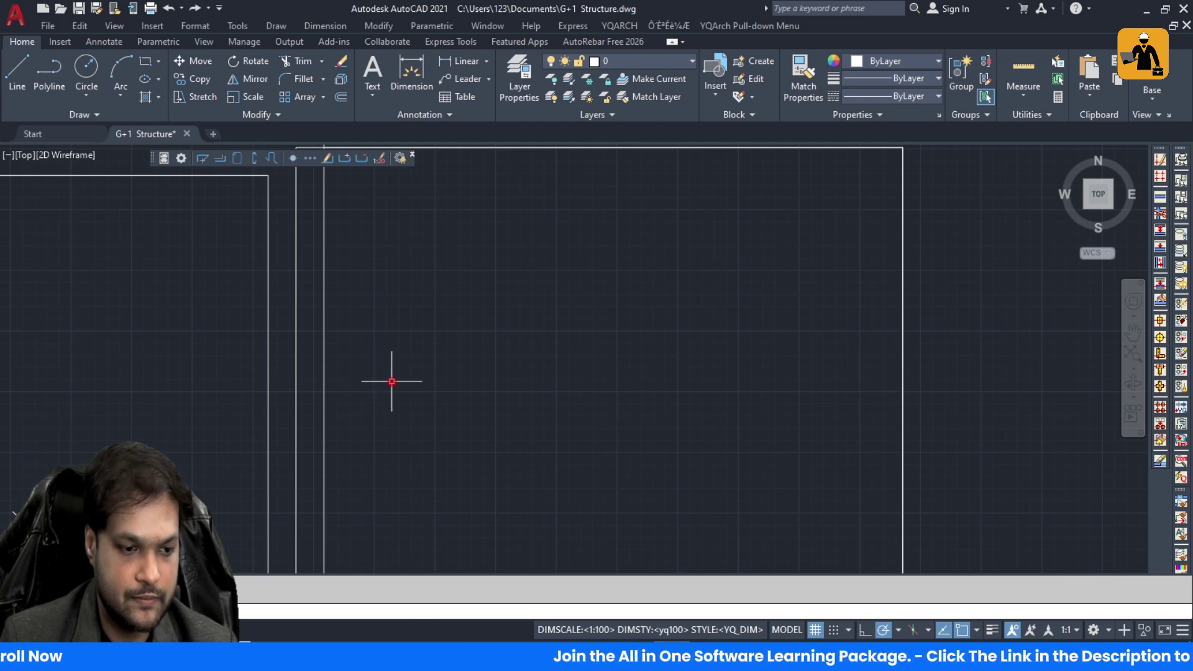
scroll(391, 381, "down", 5)
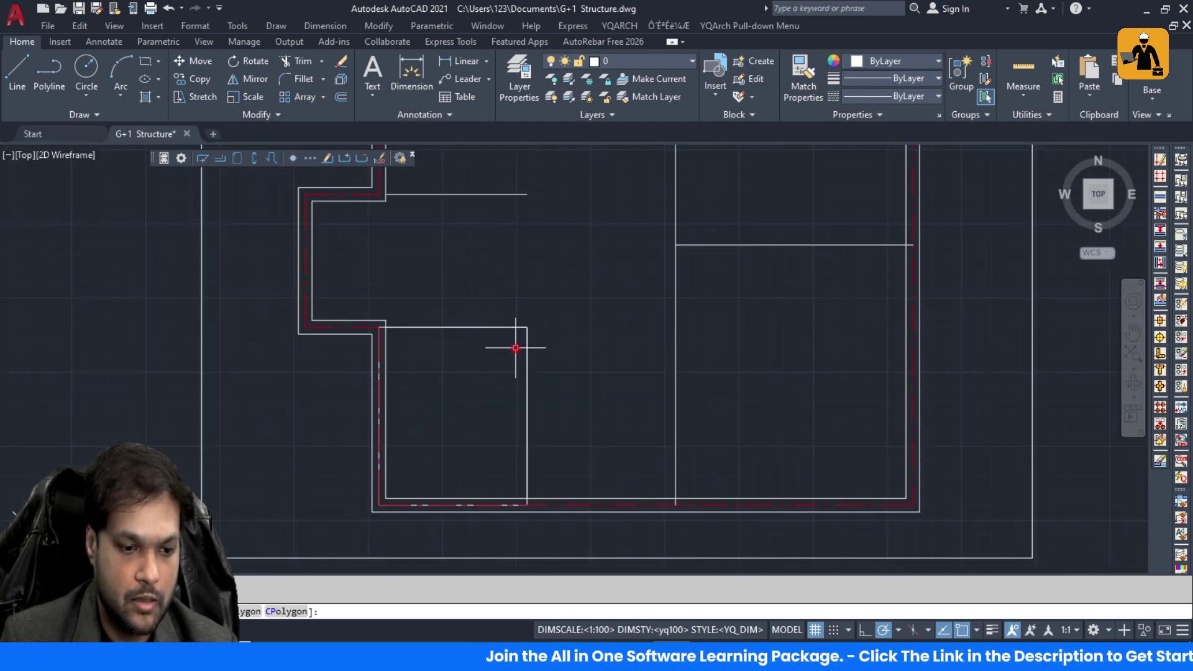
left_click(492, 327)
key("Escape")
Step: Try to convert the interior partition lines into 115-thick walls with Axis Line to Walls, then inspect and undo the attempt
type("x")
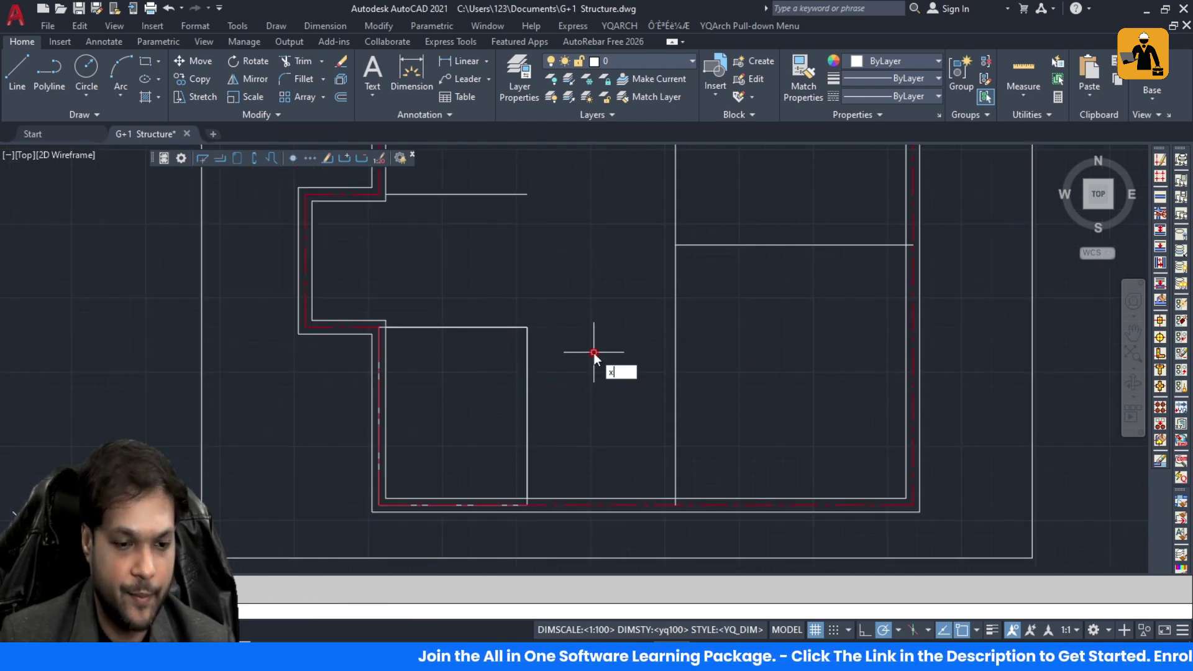
type("ww")
key("Return")
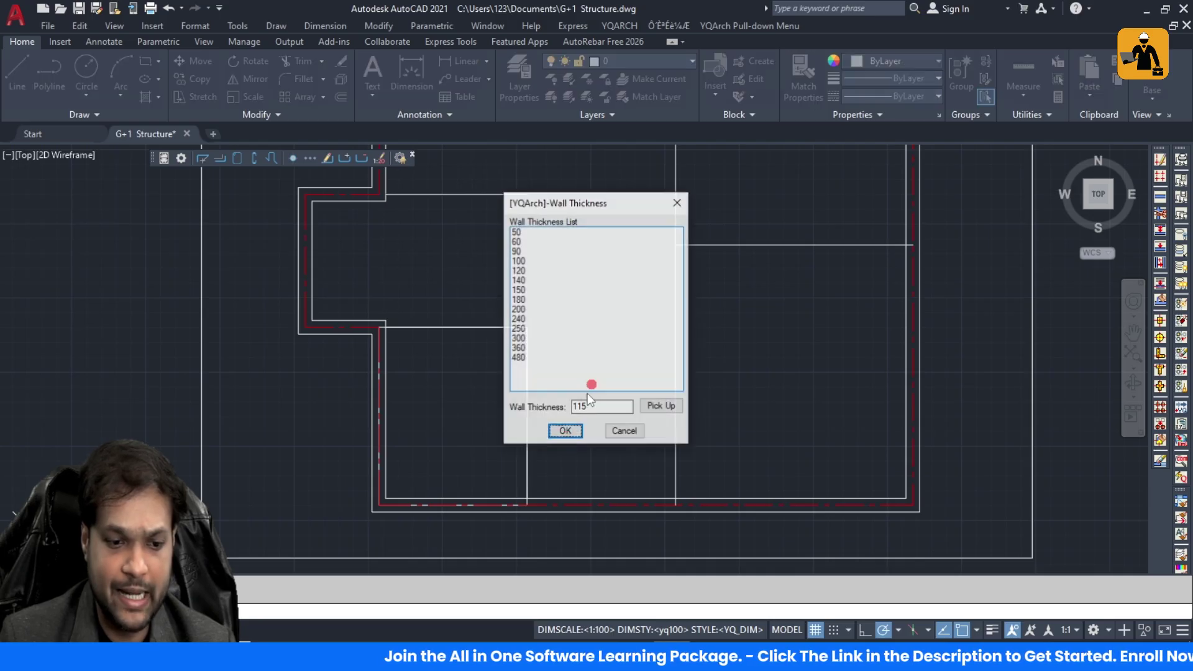
left_click(566, 431)
left_click(453, 327)
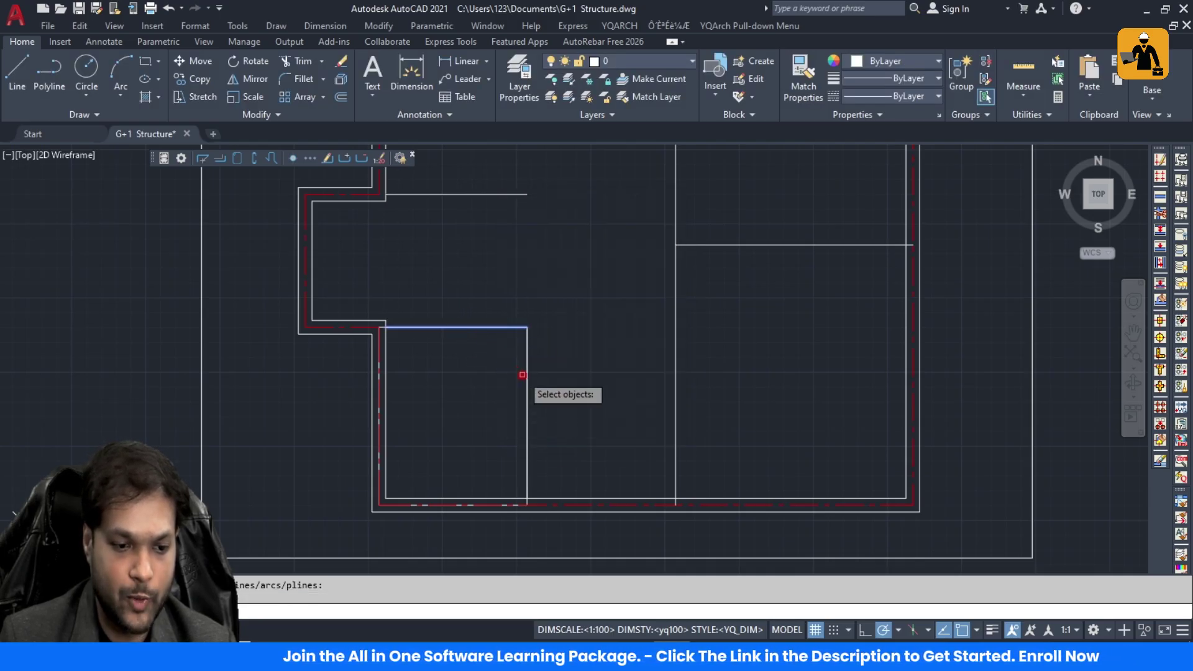
left_click(525, 375)
scroll(527, 367, "down", 5)
scroll(522, 407, "up", 5)
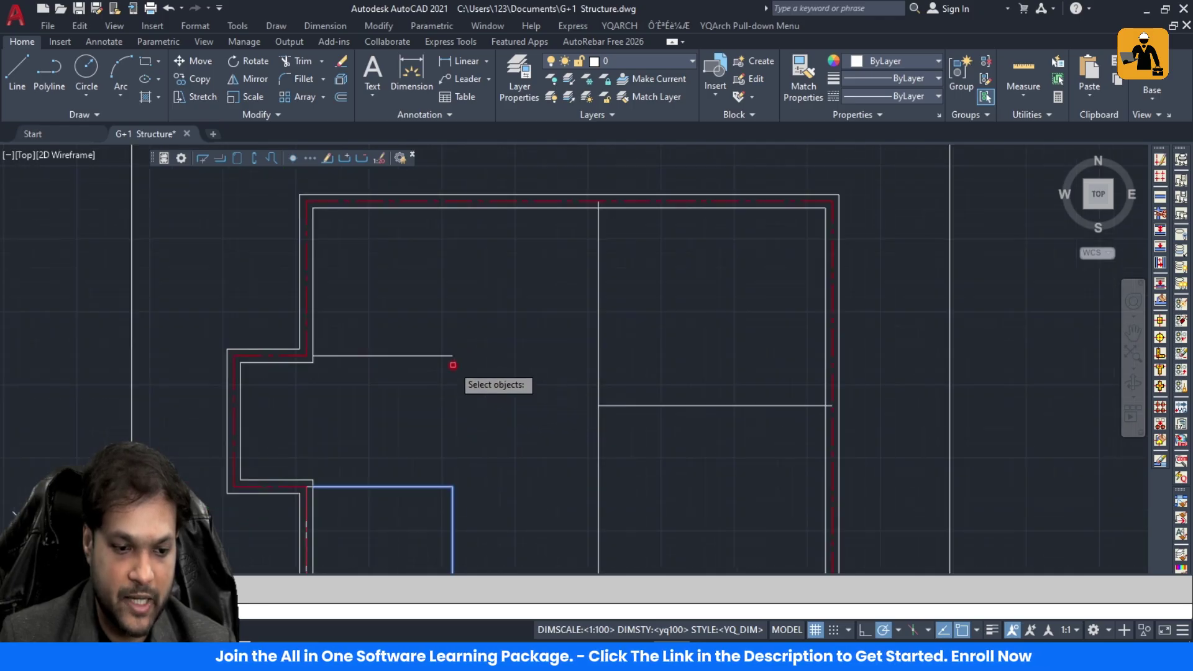
left_click(443, 356)
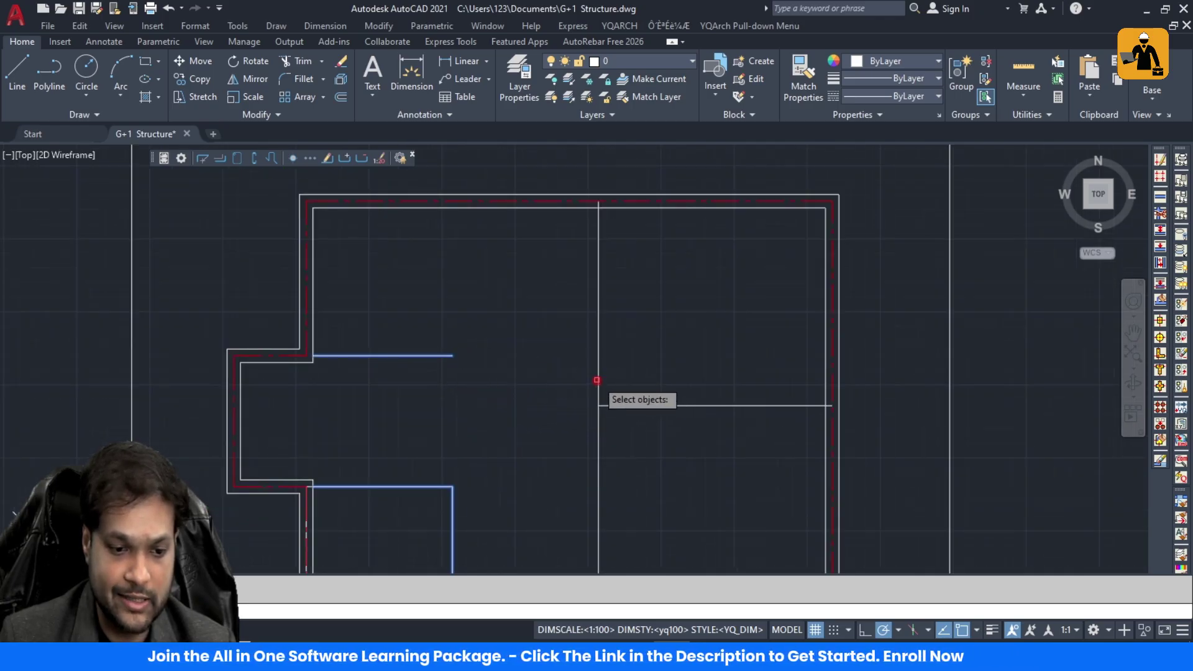
left_click(620, 406)
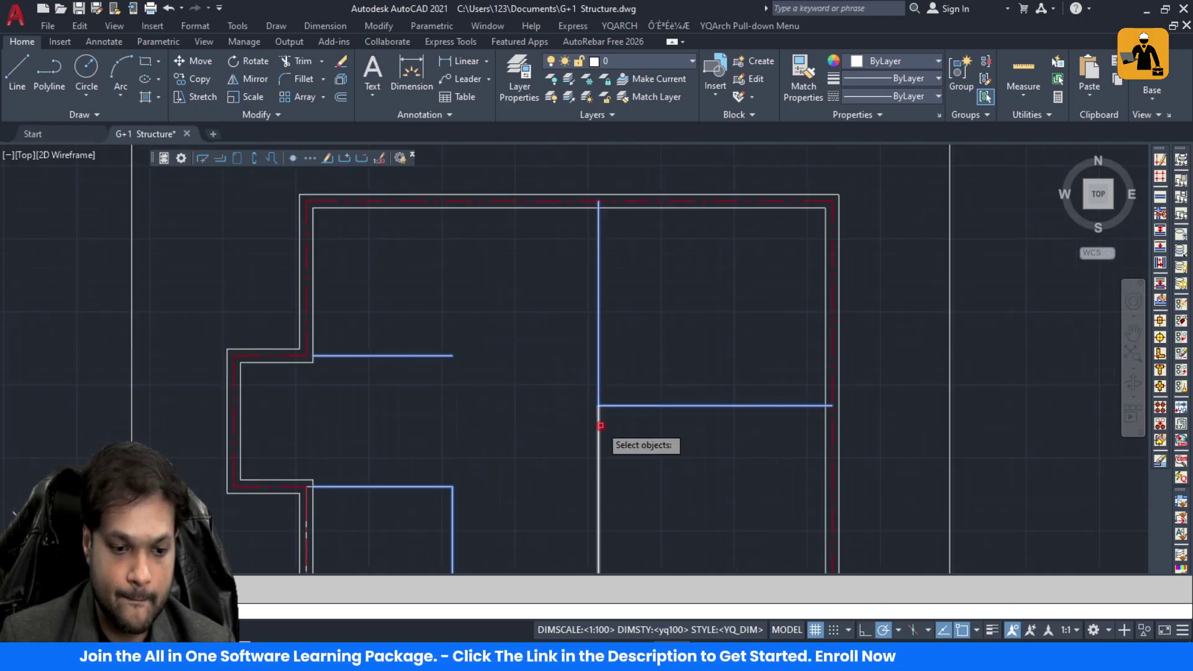
left_click(601, 426)
scroll(551, 338, "down", 8)
scroll(557, 351, "up", 4)
key("Return")
scroll(530, 348, "up", 4)
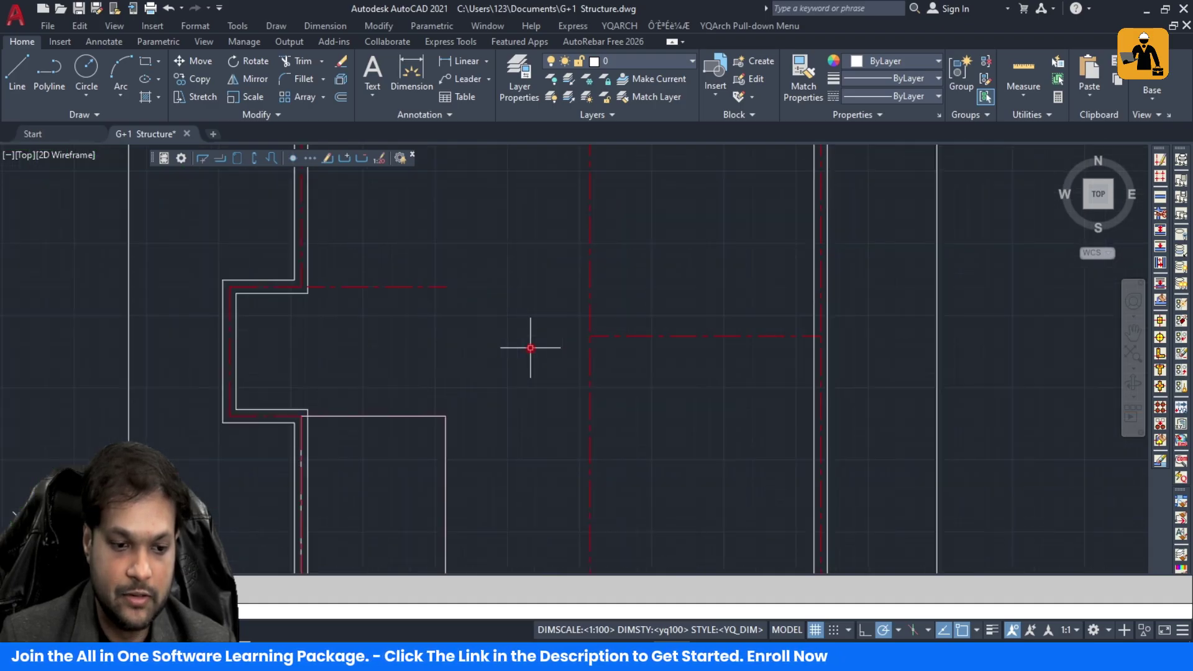
scroll(530, 348, "down", 5)
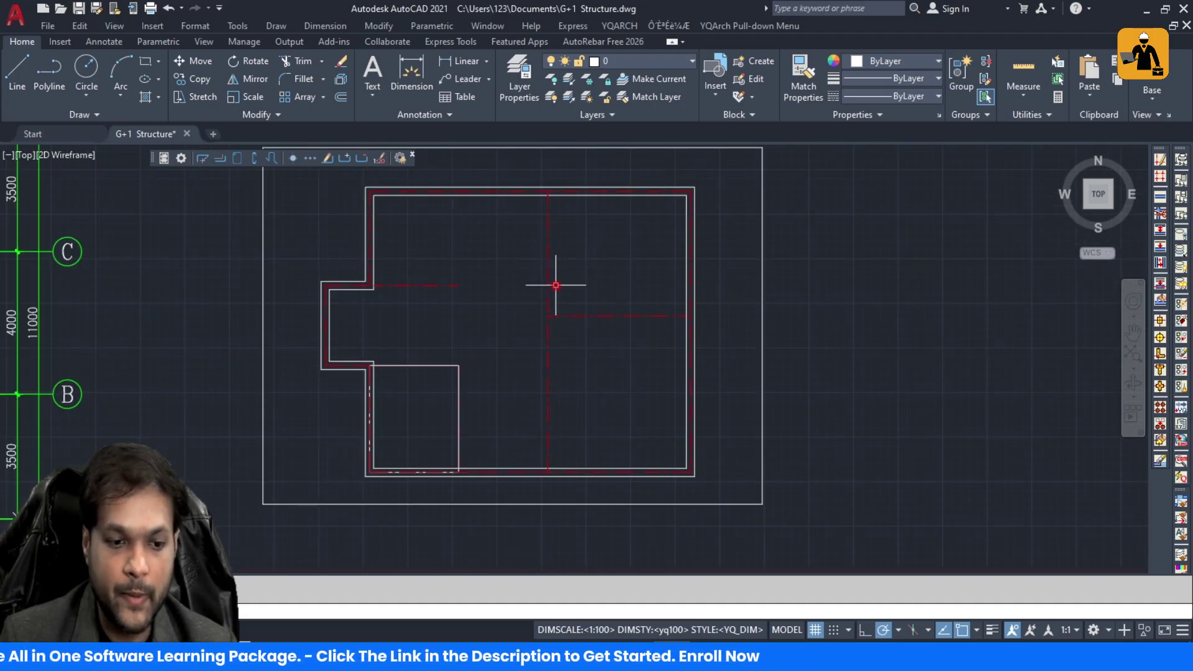
scroll(455, 365, "up", 6)
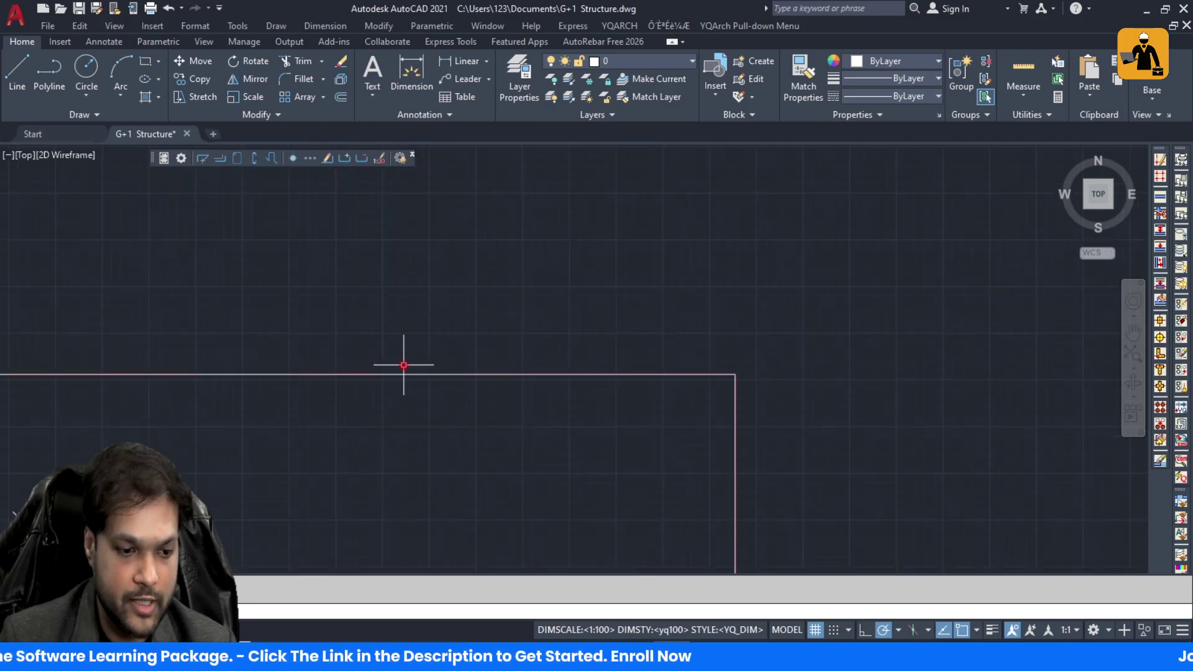
scroll(645, 359, "down", 6)
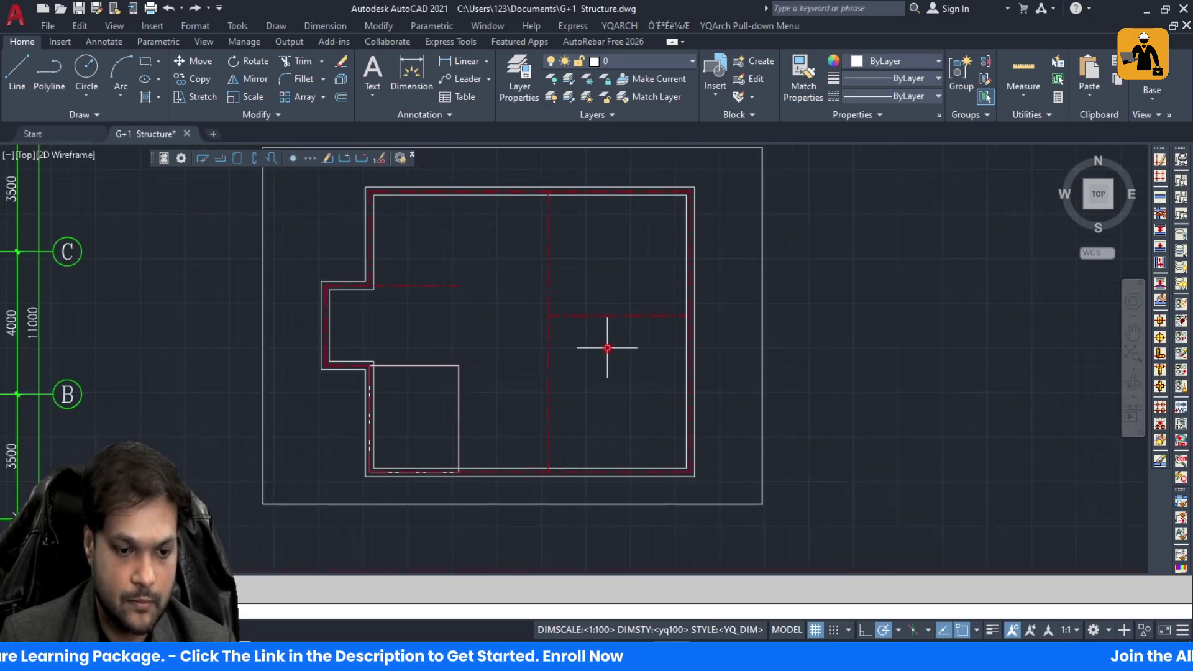
scroll(591, 345, "down", 2)
scroll(576, 347, "up", 4)
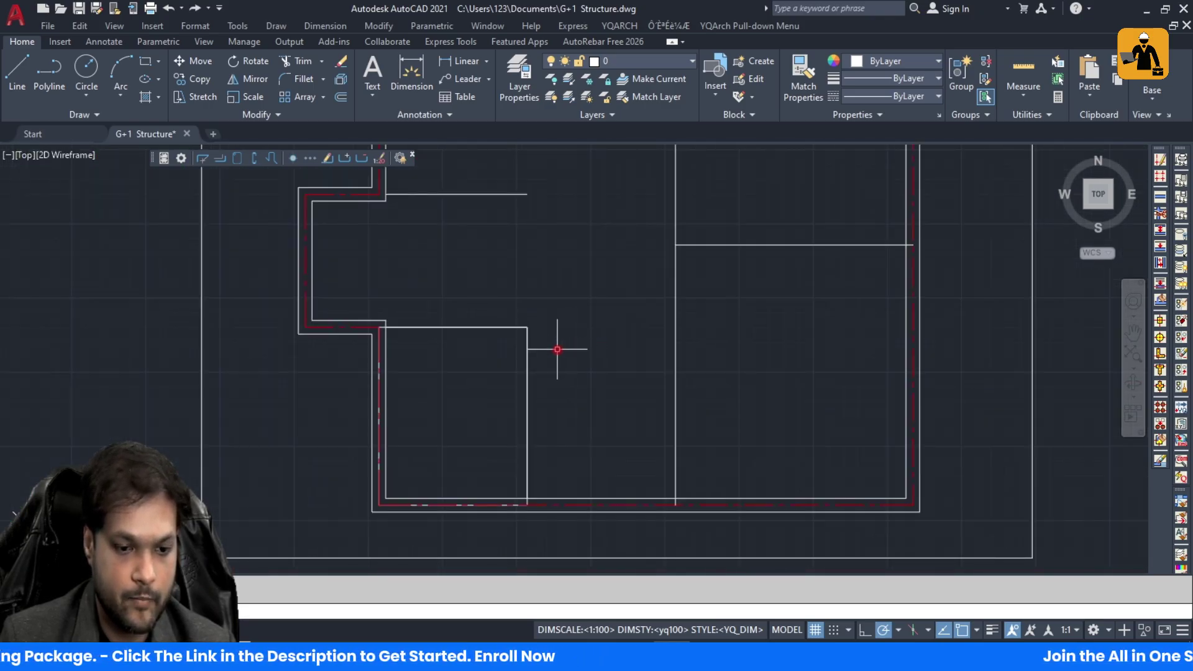
Step: Retry Axis Line to Walls at 115 thickness on all the partition lines and the lower-left room's edges, then undo it
key("Return")
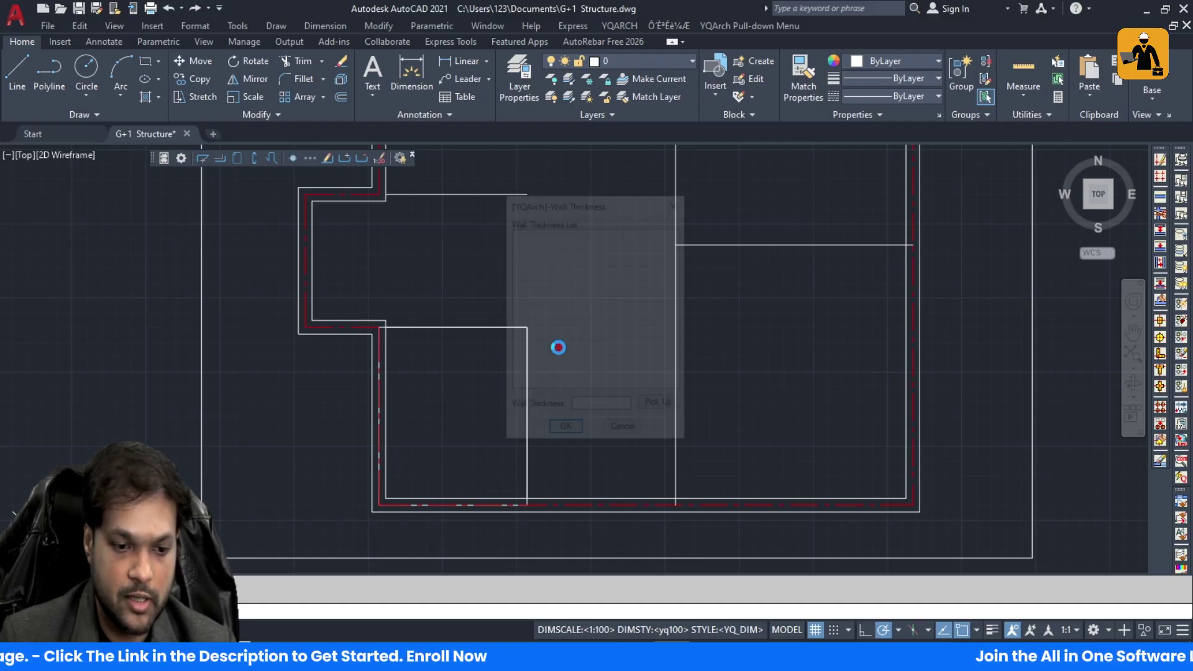
left_click(566, 431)
scroll(646, 348, "down", 3)
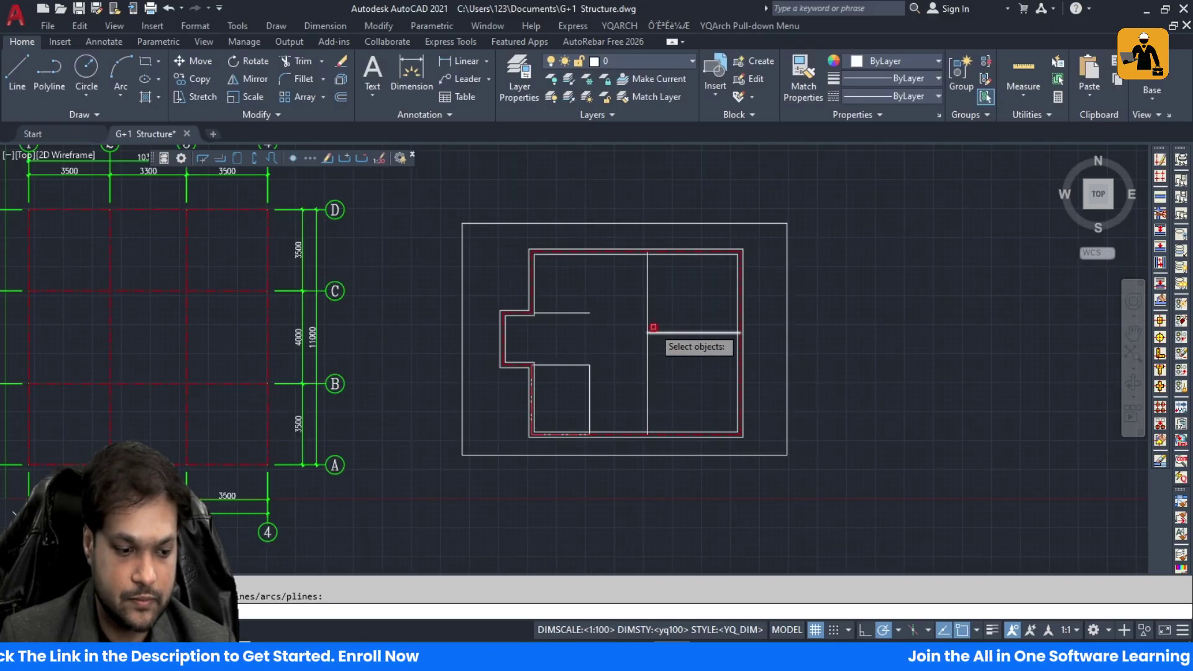
scroll(627, 317, "up", 1)
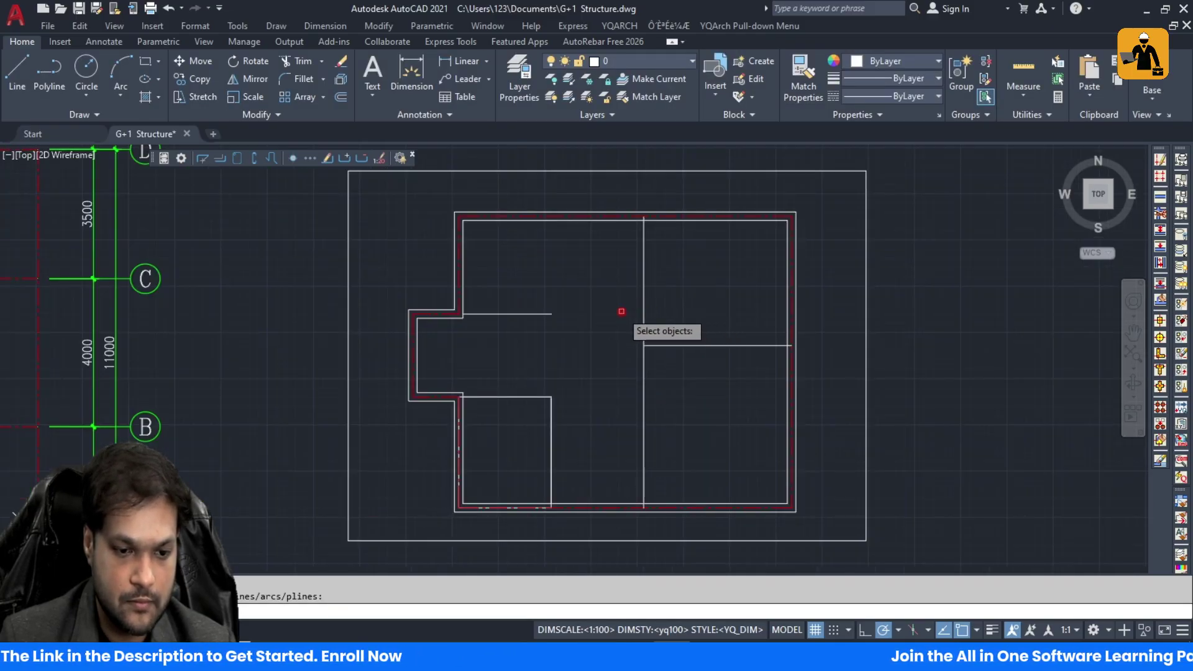
left_click(666, 345)
left_click(645, 364)
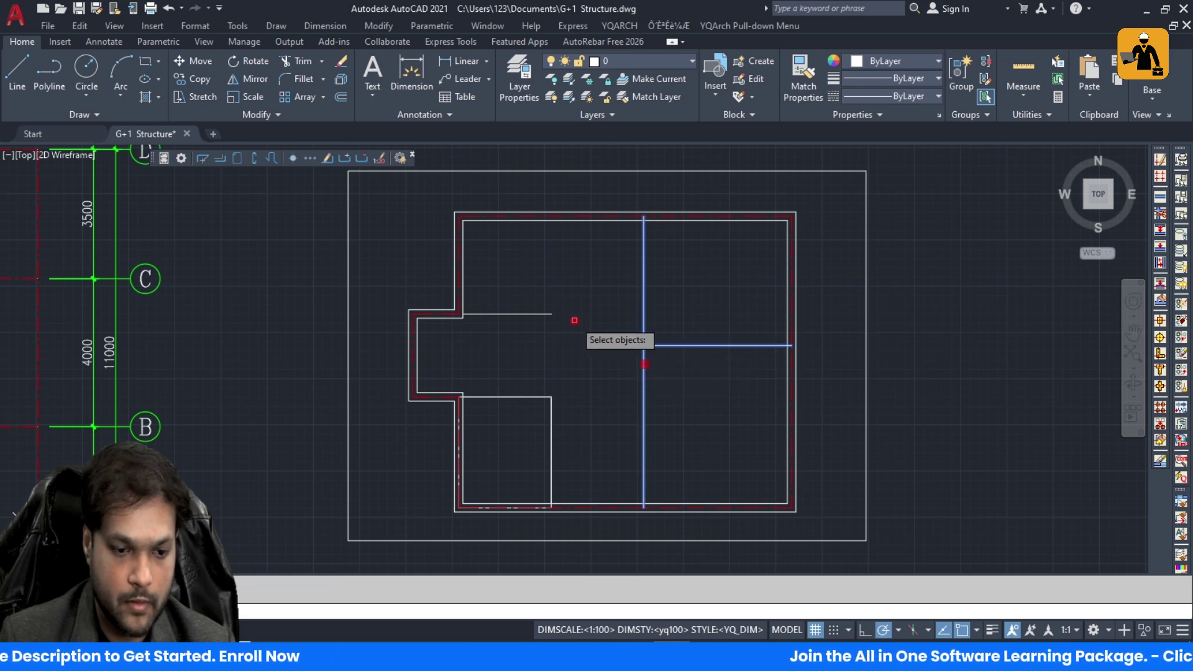
left_click(533, 315)
left_click(535, 397)
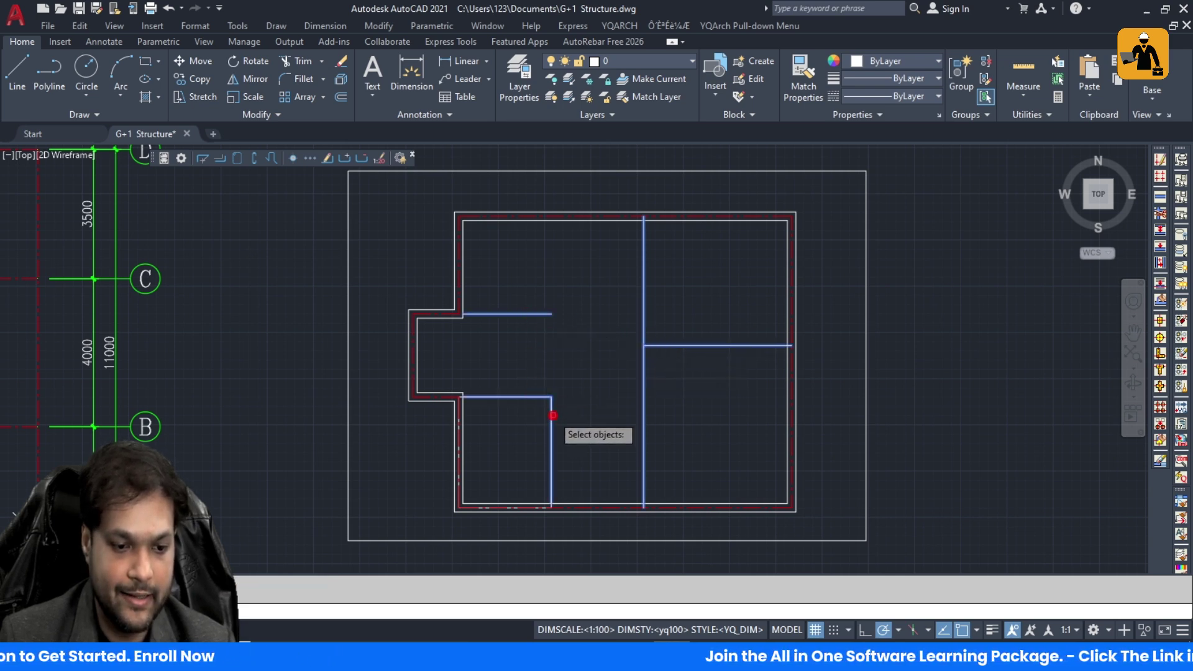
key("Return")
scroll(634, 333, "up", 3)
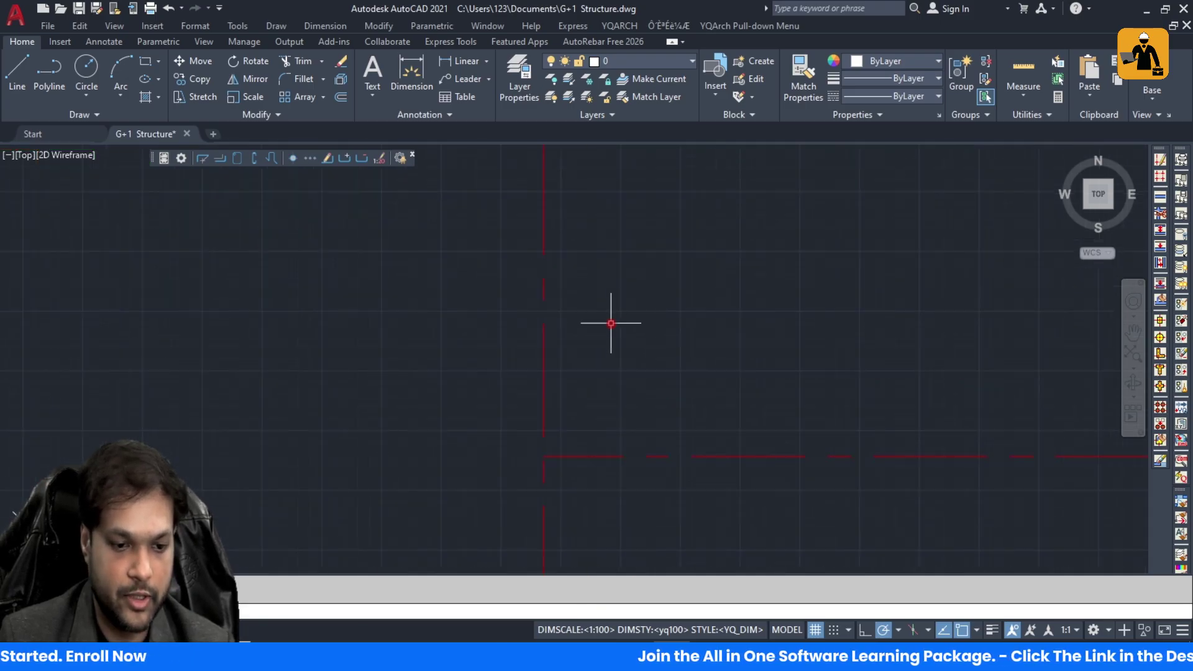
scroll(613, 325, "down", 4)
scroll(613, 320, "up", 3)
scroll(617, 322, "down", 8)
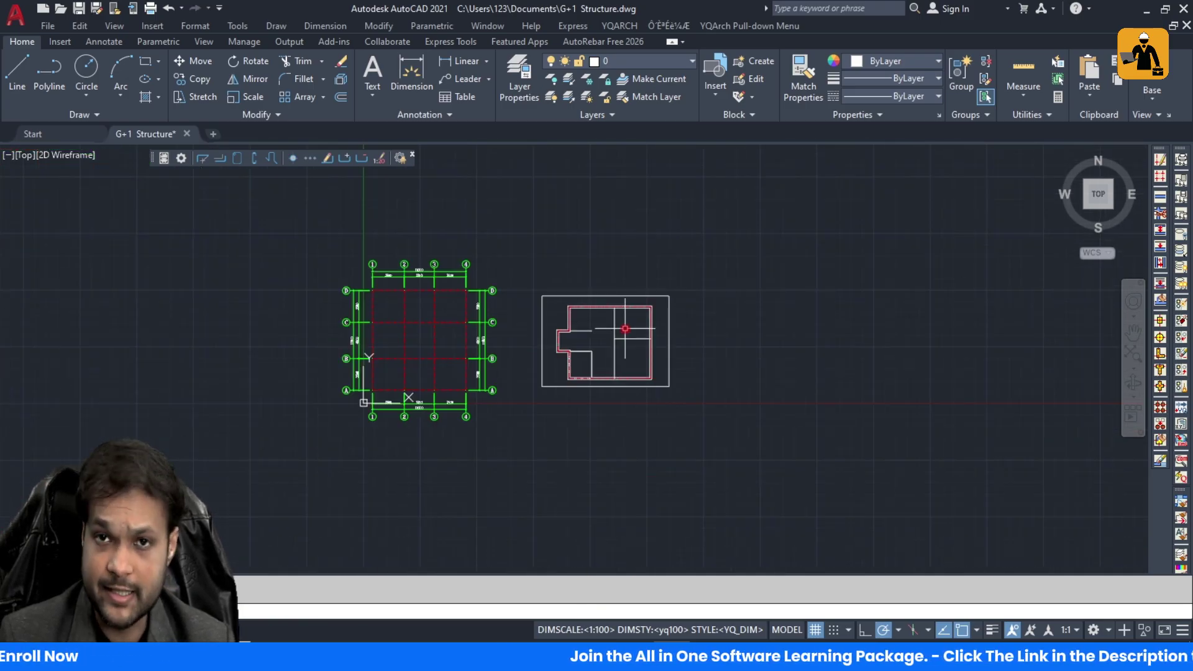
scroll(625, 329, "up", 4)
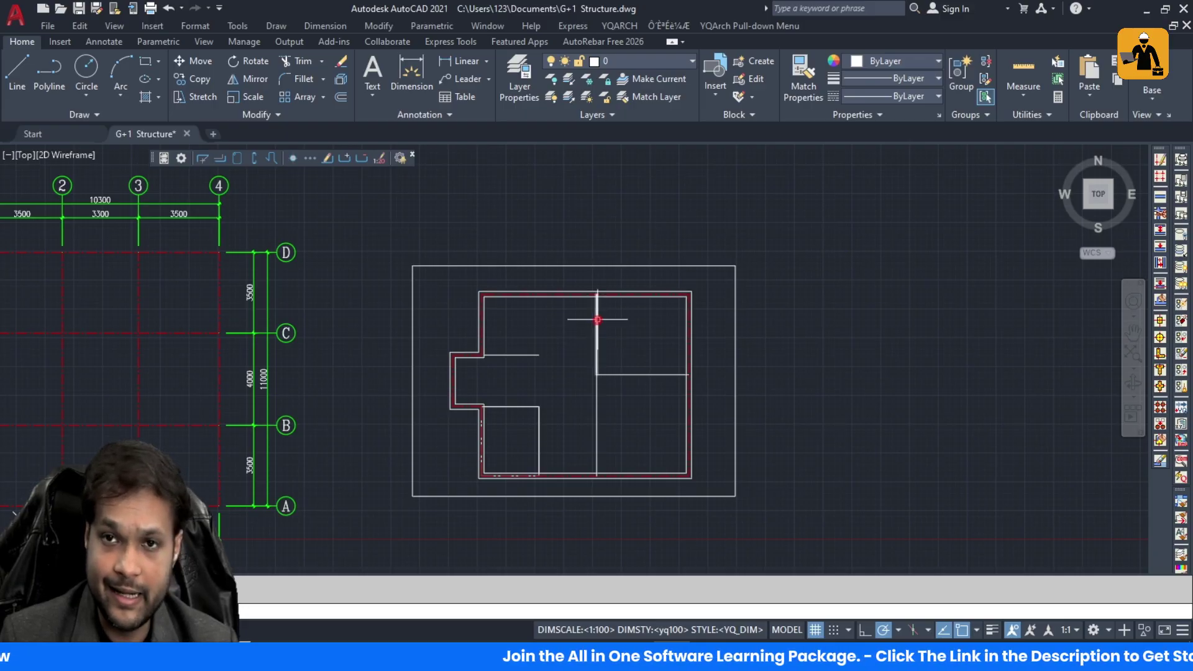
Step: Draw a centre-aligned wall along the central vertical partition line, from the upper outer wall's centreline to the lower one's
left_click(619, 25)
mouse_move(661, 65)
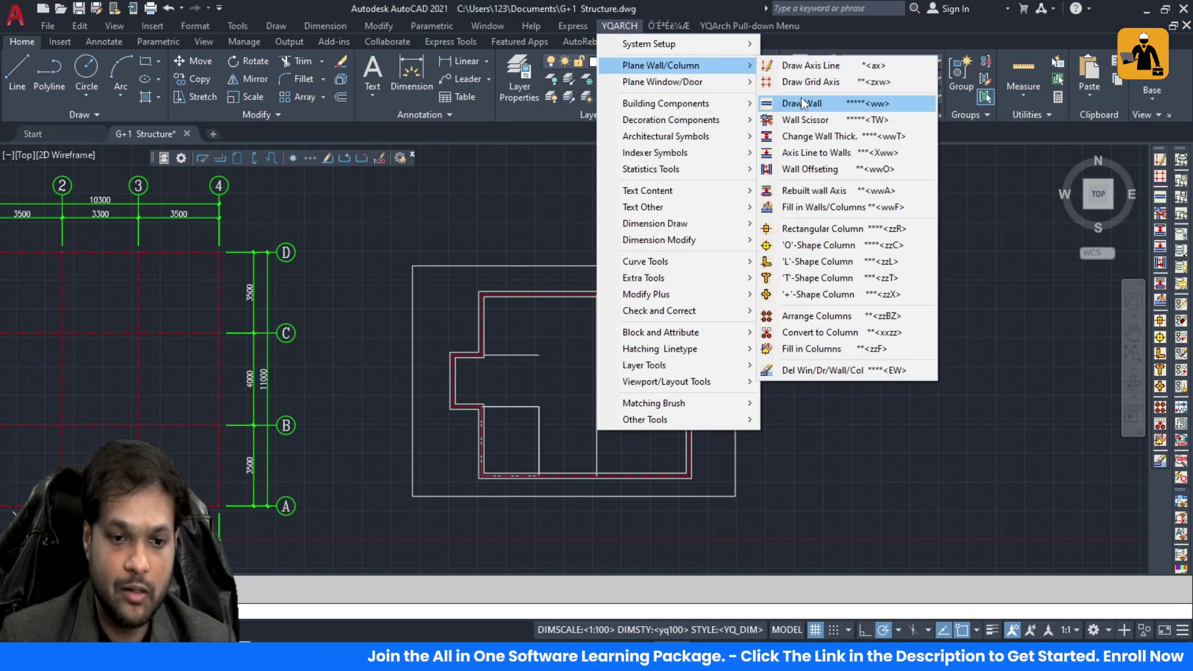
left_click(802, 103)
scroll(690, 280, "up", 5)
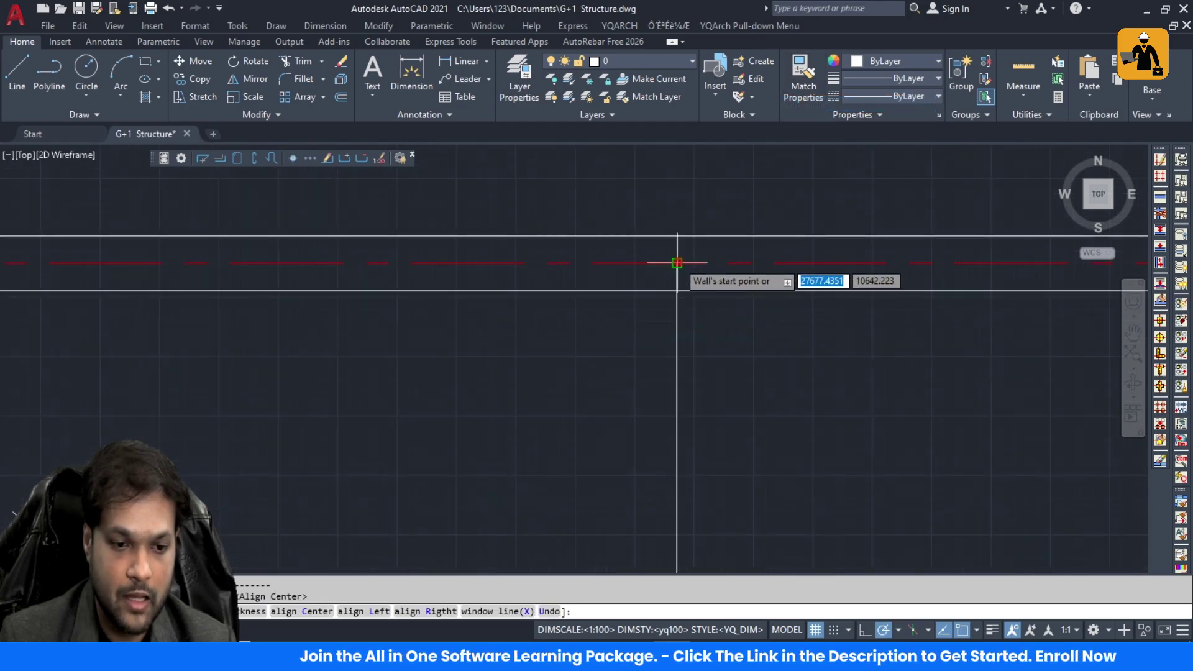
left_click(677, 263)
scroll(679, 249, "down", 5)
scroll(686, 460, "up", 5)
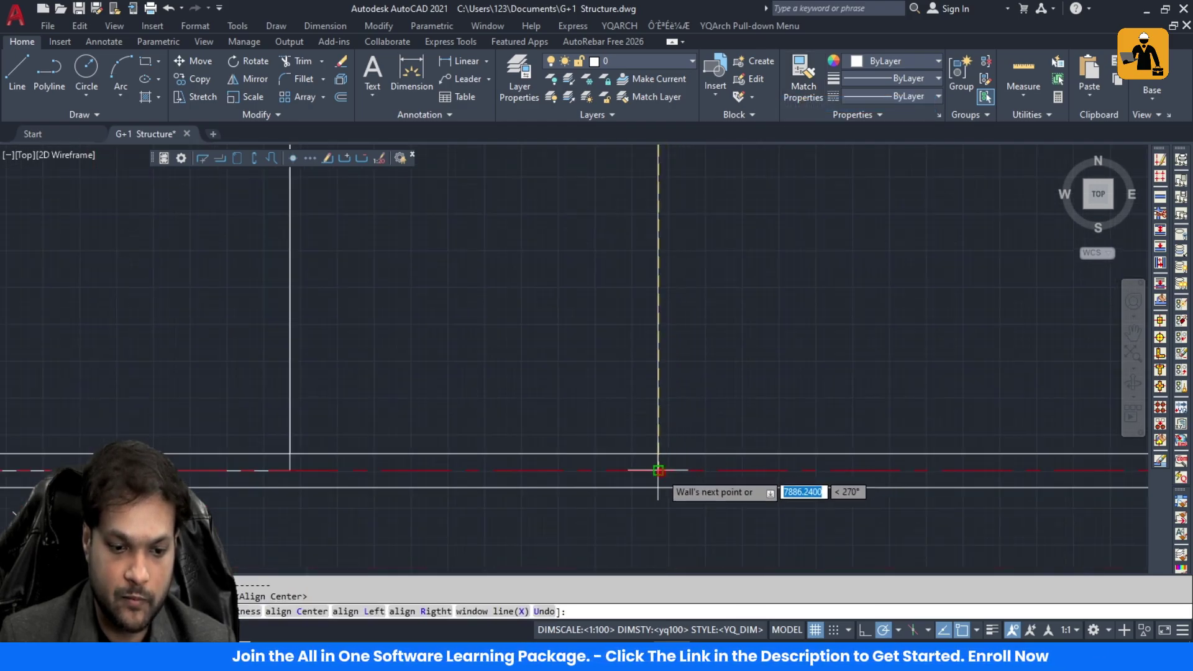
scroll(658, 471, "down", 5)
scroll(640, 459, "up", 6)
key("Escape")
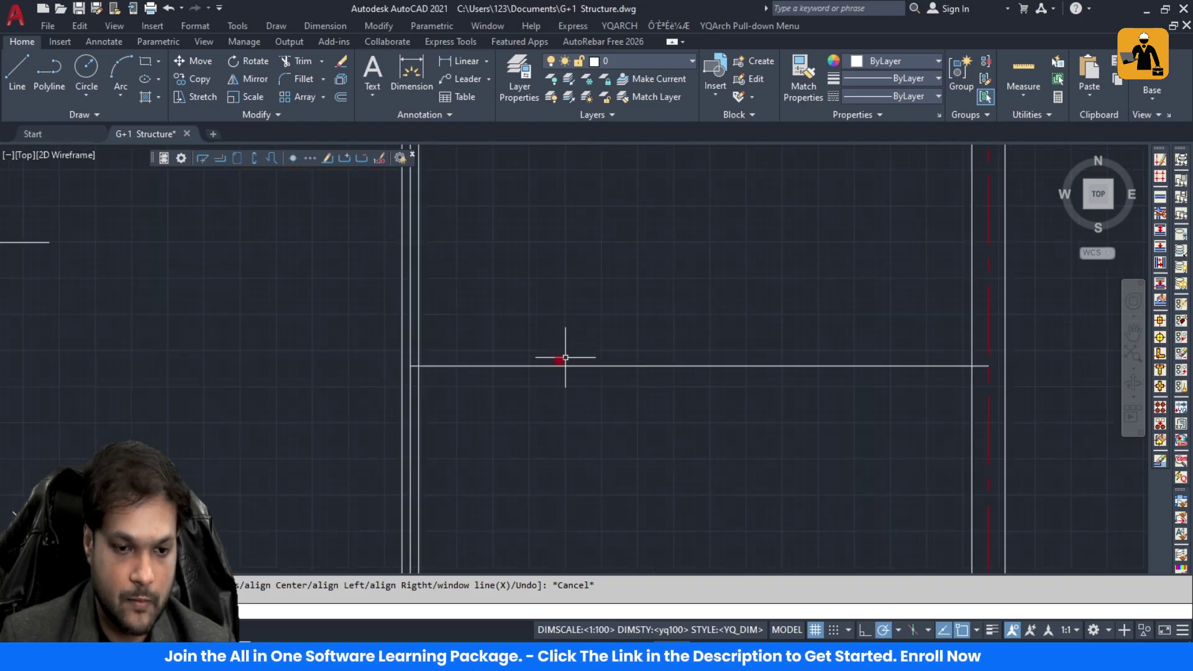
Step: Draw a 4000-long horizontal wall from the central partition to the right outer wall's centreline
key("Return")
left_click(410, 366)
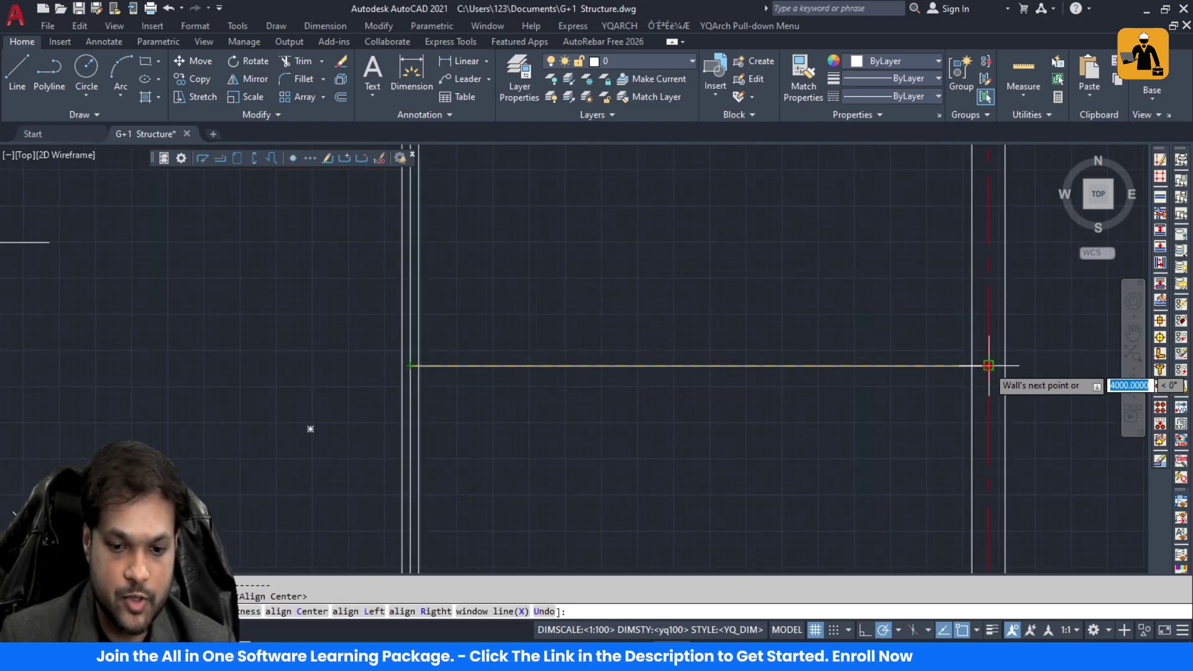
left_click(988, 365)
key("Escape")
Step: Draw a wall along the short horizontal partition line extending inward from the left projection's upper corner
scroll(807, 299, "down", 10)
scroll(739, 312, "up", 6)
key("Return")
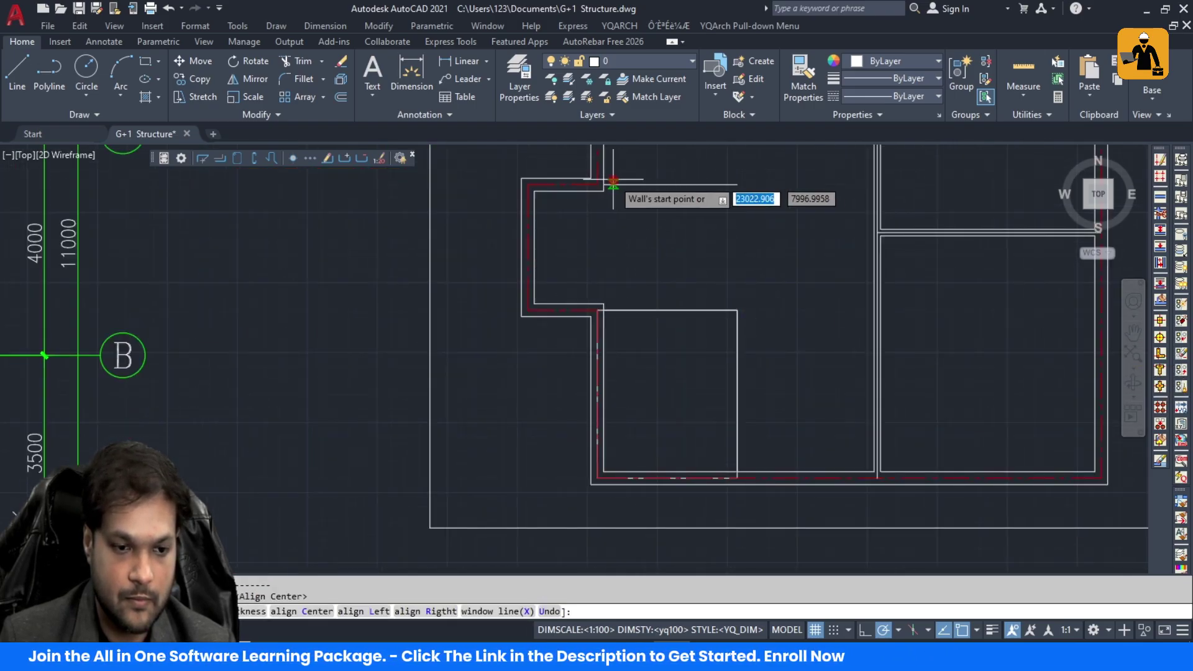
left_click(604, 184)
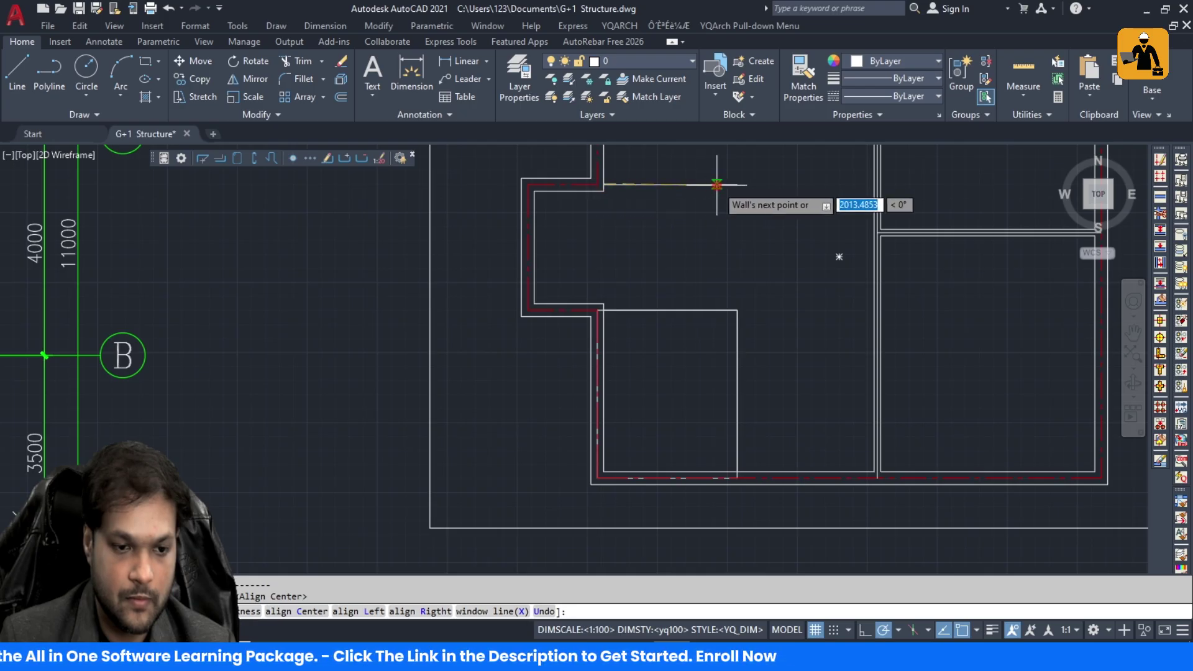
left_click(737, 185)
key("Escape")
Step: Draw an L-shaped wall along the lower-left room's upper and right edges, running 3000 down to the lower outer wall's centreline
scroll(617, 306, "up", 7)
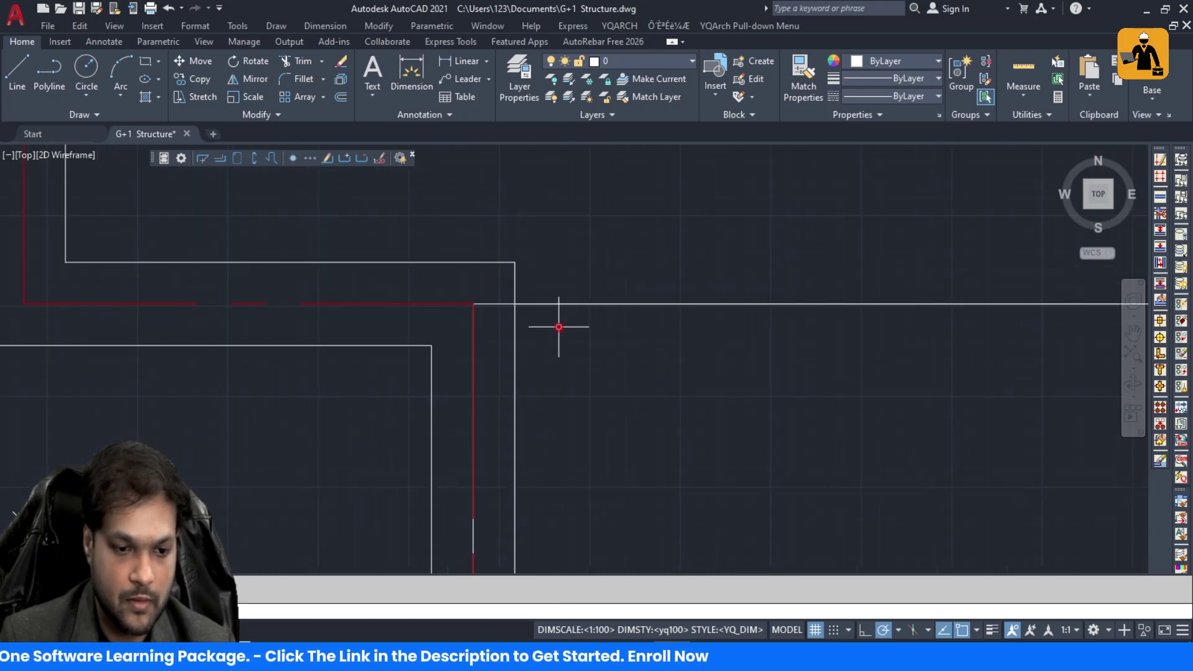
key("Return")
left_click(515, 304)
scroll(478, 266, "down", 5)
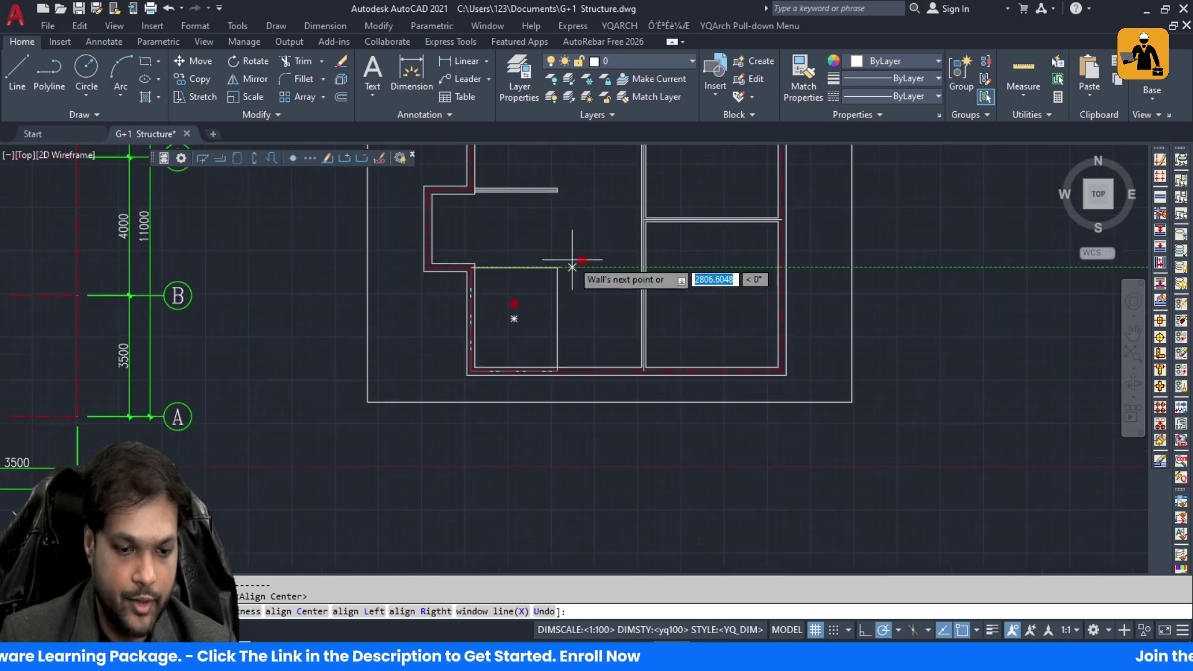
scroll(537, 261, "up", 4)
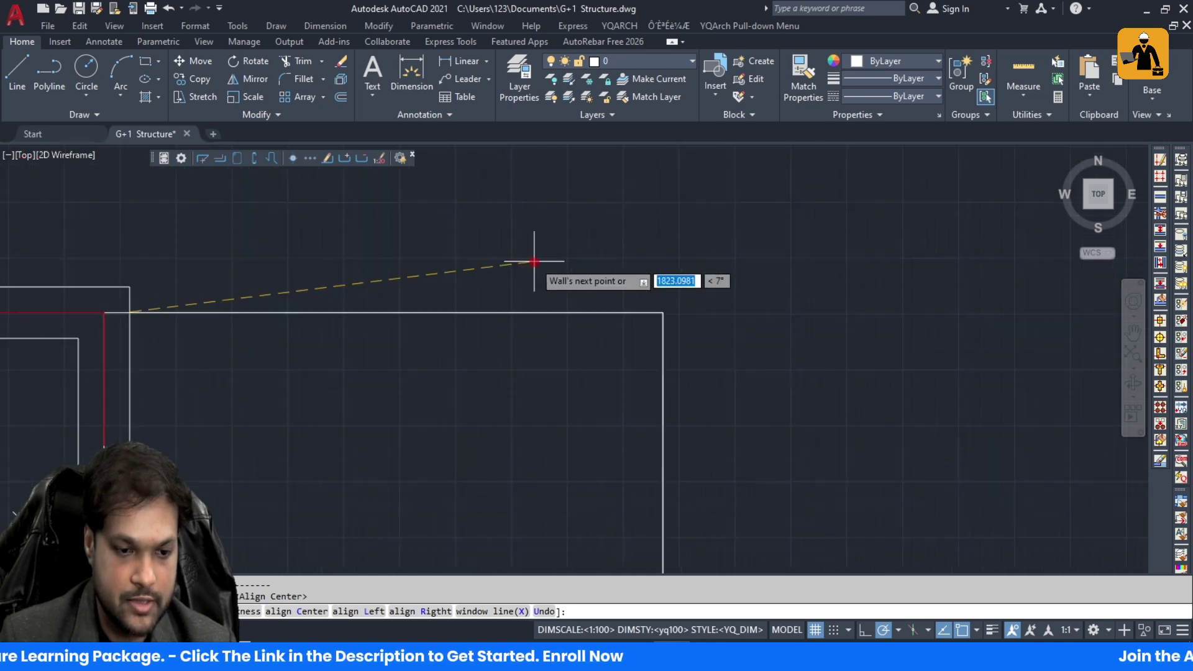
left_click(663, 314)
scroll(714, 326, "down", 4)
scroll(724, 258, "up", 4)
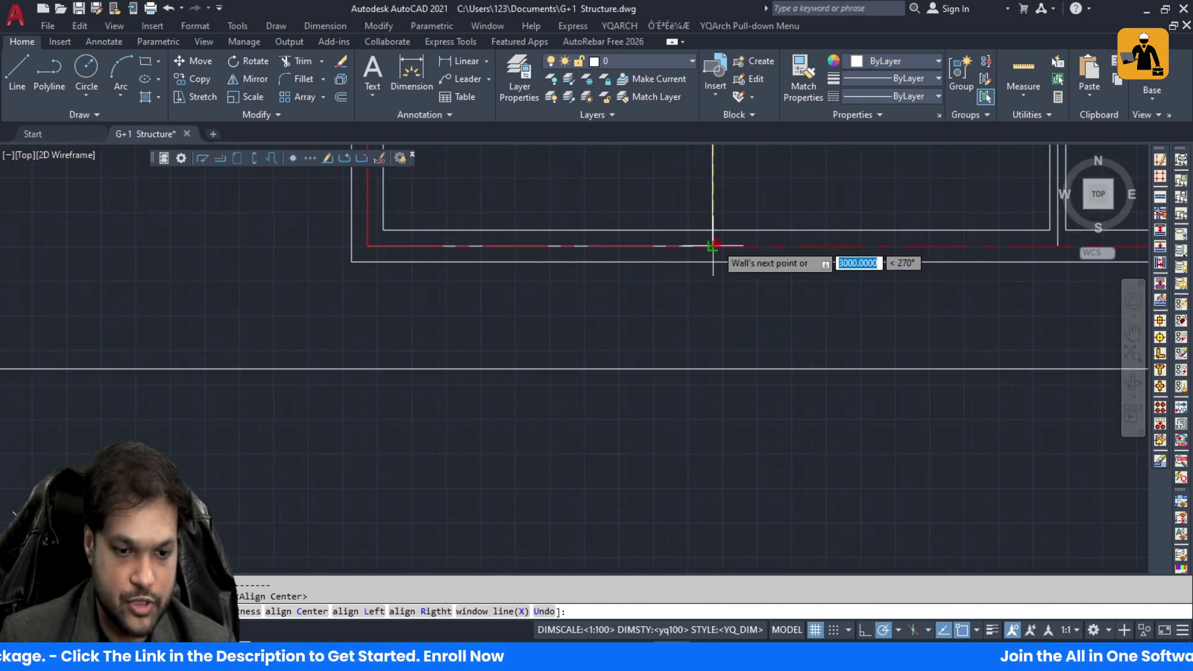
left_click(712, 246)
key("Return")
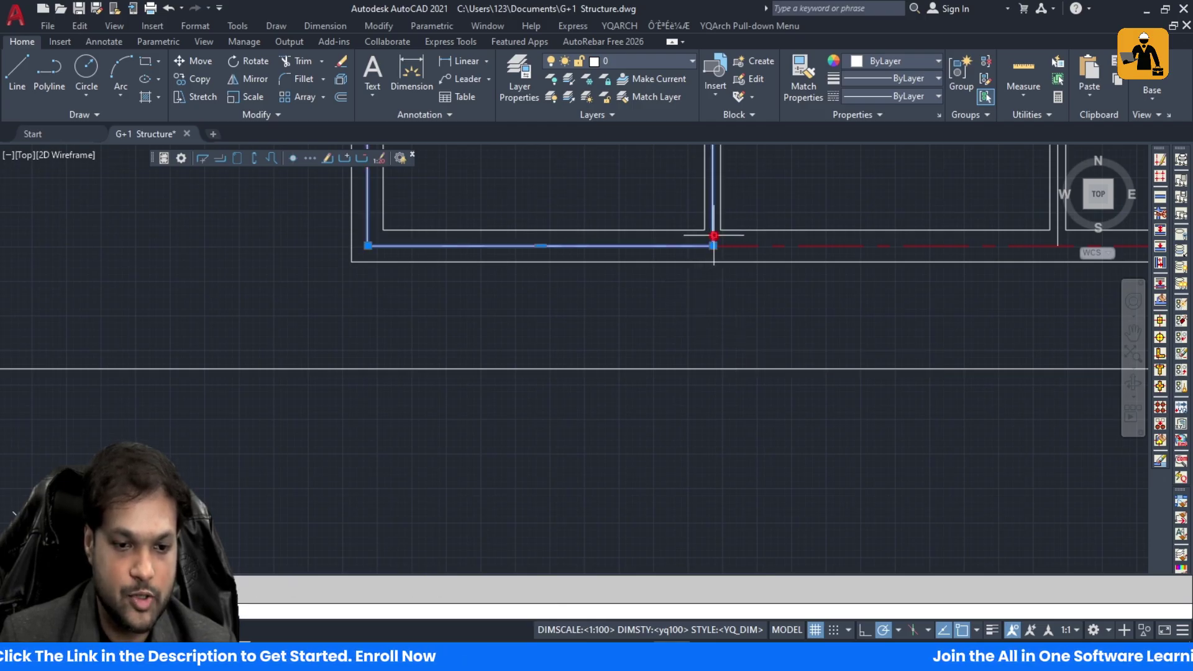
Step: Erase the layout lines inside the lower part of the central partition and inside the lower-left room's L-shaped wall
scroll(709, 258, "down", 4)
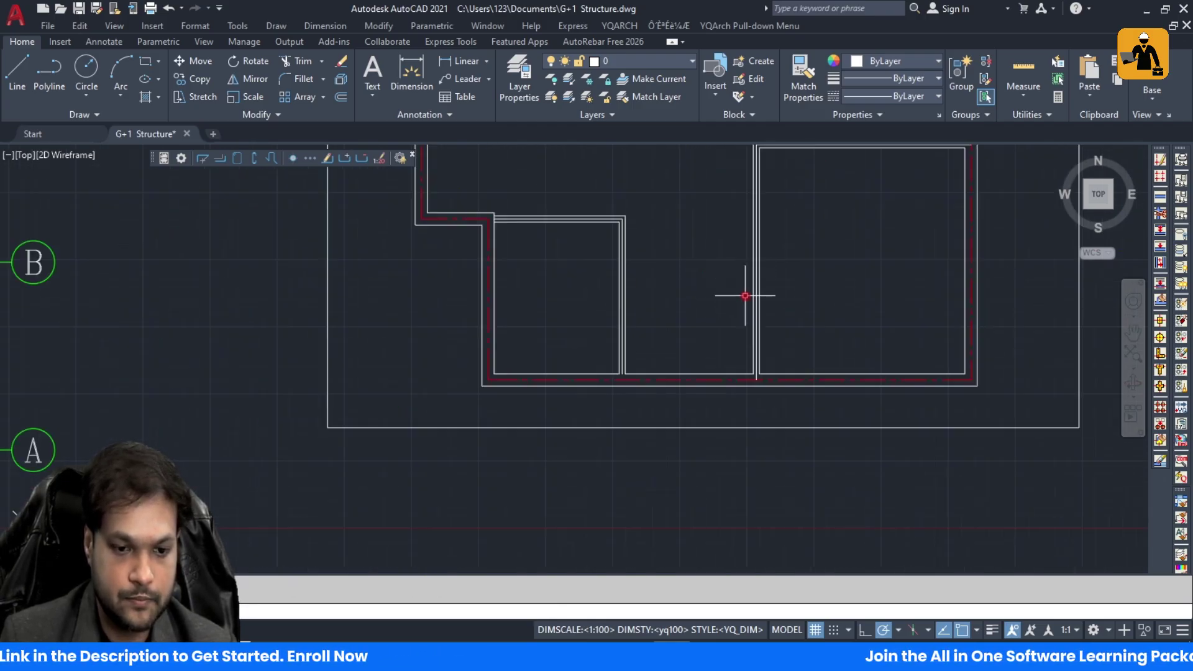
scroll(757, 372, "up", 3)
left_click(753, 397)
key("Delete")
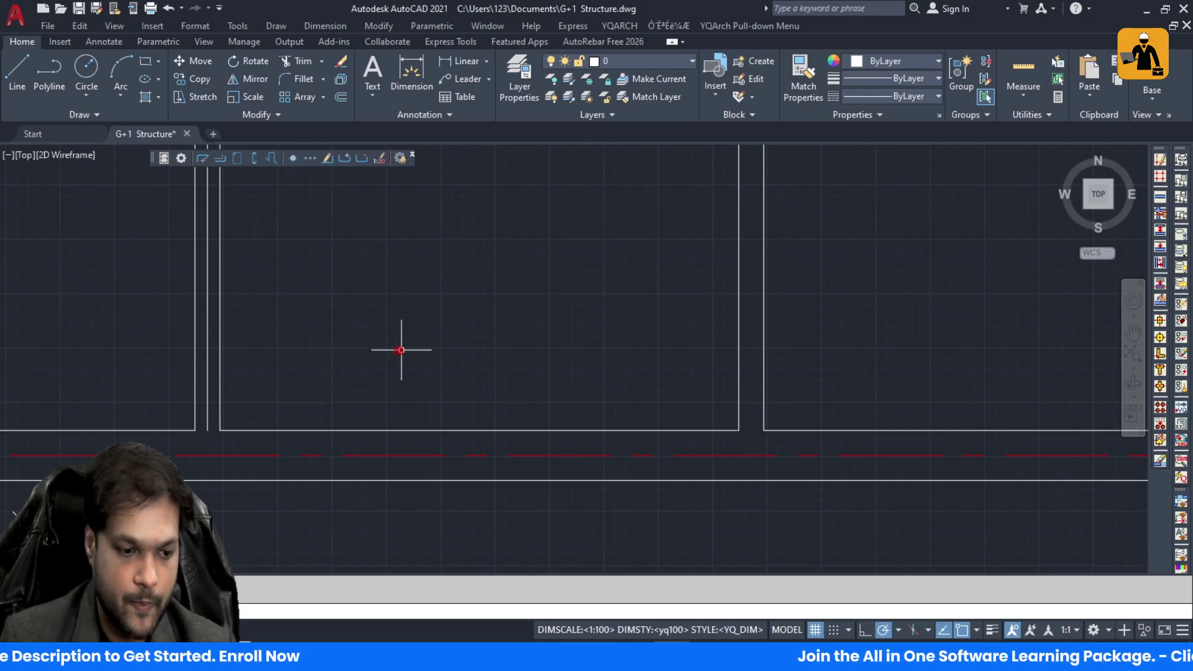
scroll(346, 338, "down", 3)
scroll(347, 338, "up", 4)
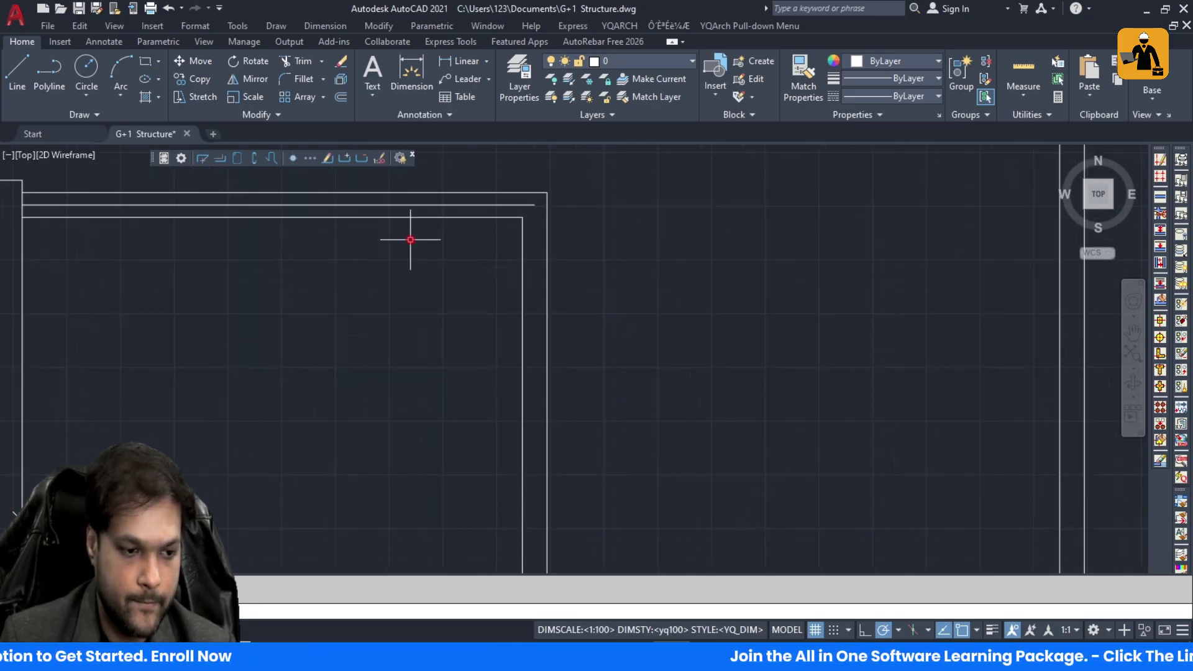
left_click(435, 204)
key("Delete")
Step: Erase the layout lines inside the right-hand horizontal partition and the upper part of the central vertical partition
scroll(427, 348, "down", 5)
scroll(478, 300, "up", 5)
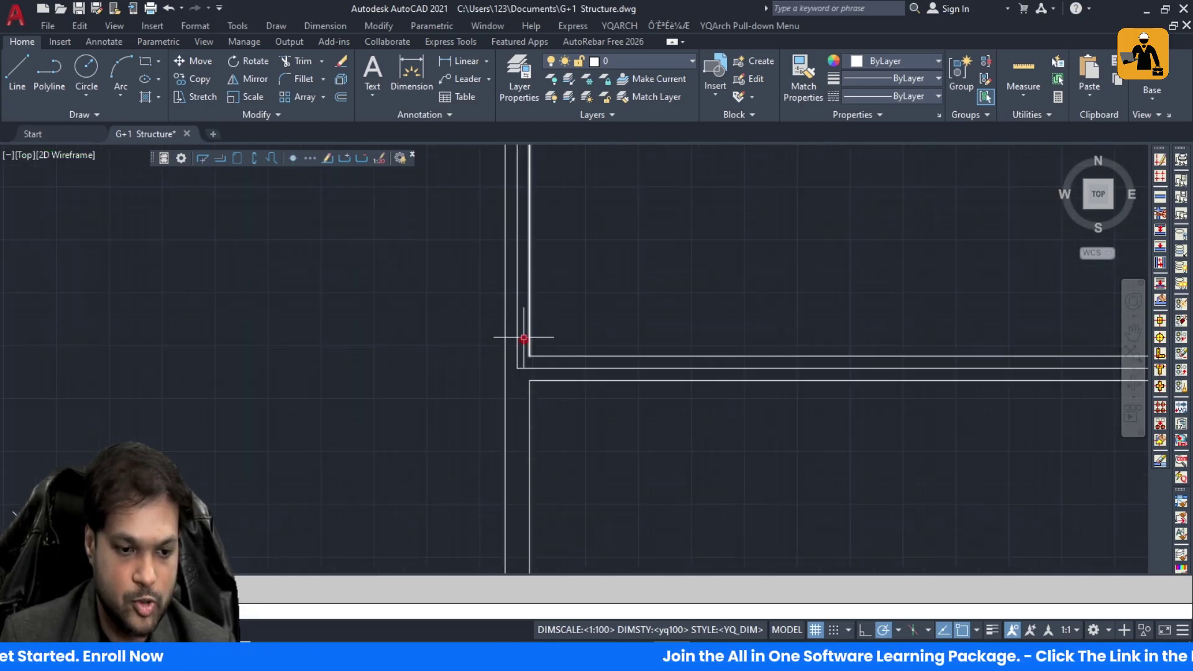
left_click(522, 367)
left_click(519, 356)
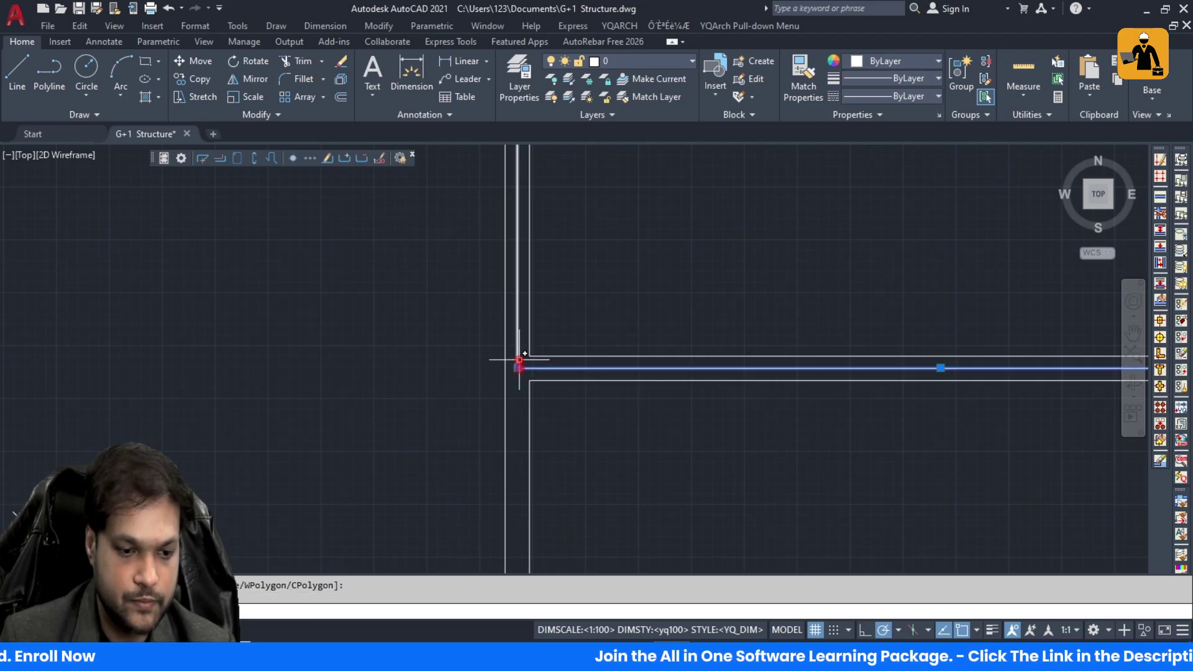
key("Delete")
Step: Erase the layout line inside the short horizontal partition that extends inward from the left projection's upper corner
scroll(603, 385, "down", 5)
scroll(660, 380, "up", 2)
scroll(435, 319, "up", 5)
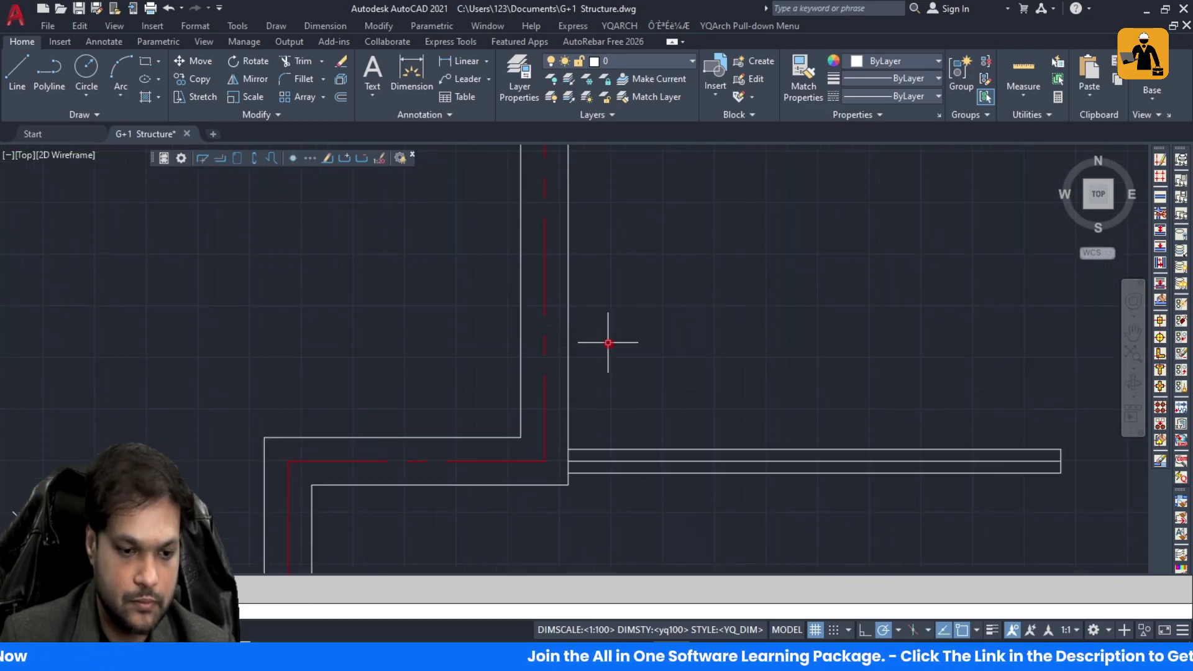
left_click(680, 460)
left_click(673, 461)
key("Delete")
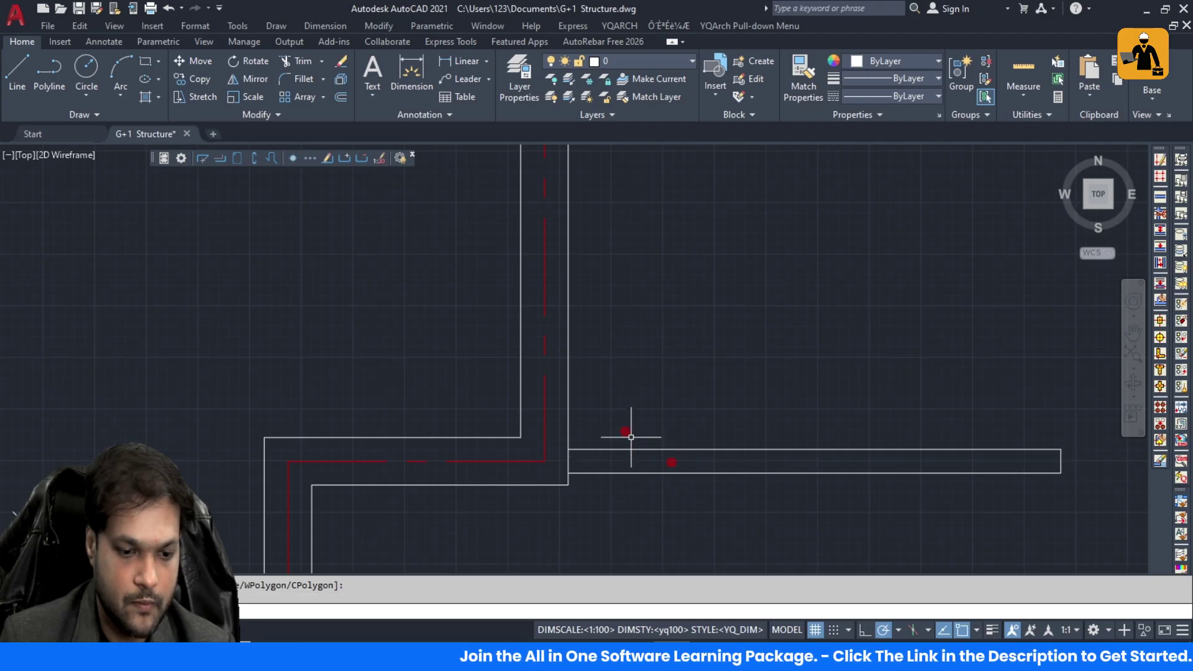
Step: Inspect the interior partitions across the whole plan for leftover layout lines
scroll(589, 374, "down", 8)
scroll(611, 390, "up", 6)
scroll(621, 388, "down", 7)
scroll(650, 369, "up", 5)
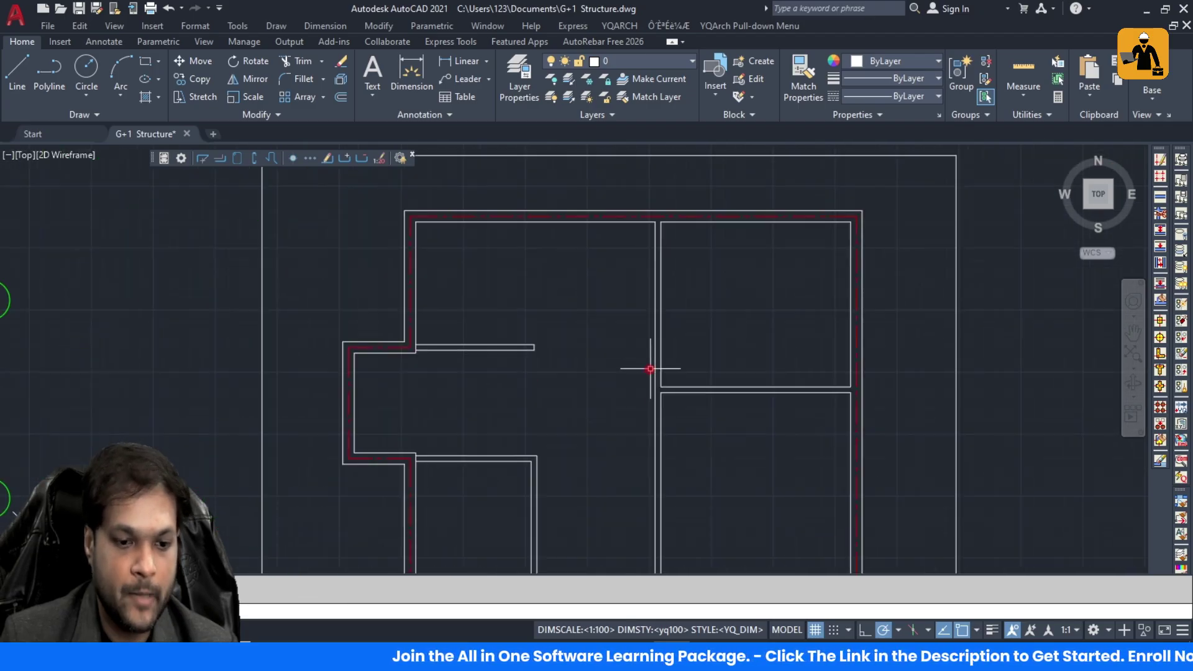
scroll(568, 312, "down", 2)
scroll(564, 344, "up", 2)
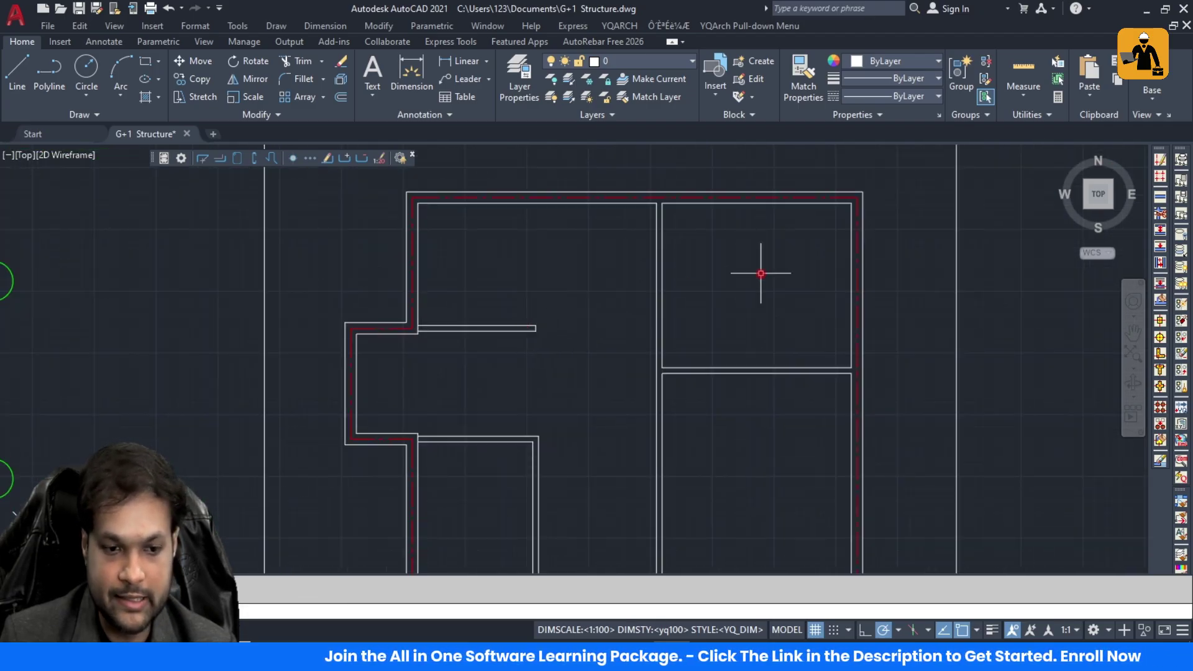
scroll(698, 330, "down", 6)
scroll(612, 397, "up", 6)
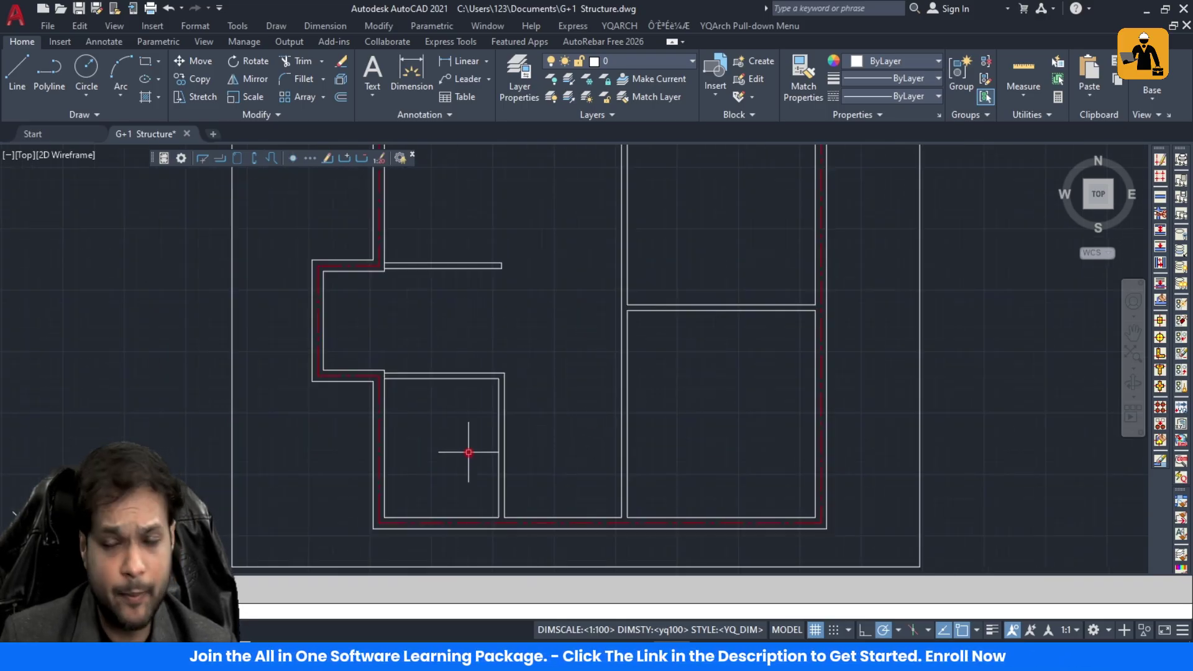
Step: Extend both faces of the short horizontal partition to the central vertical partition
scroll(513, 257, "up", 6)
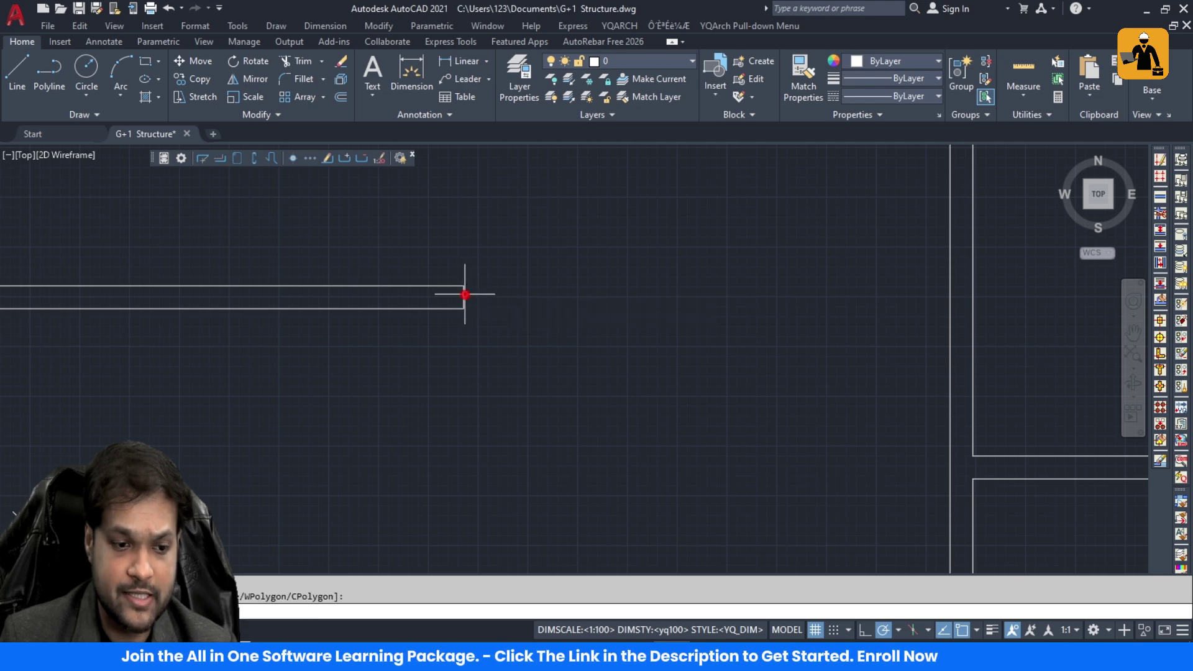
left_click(463, 296)
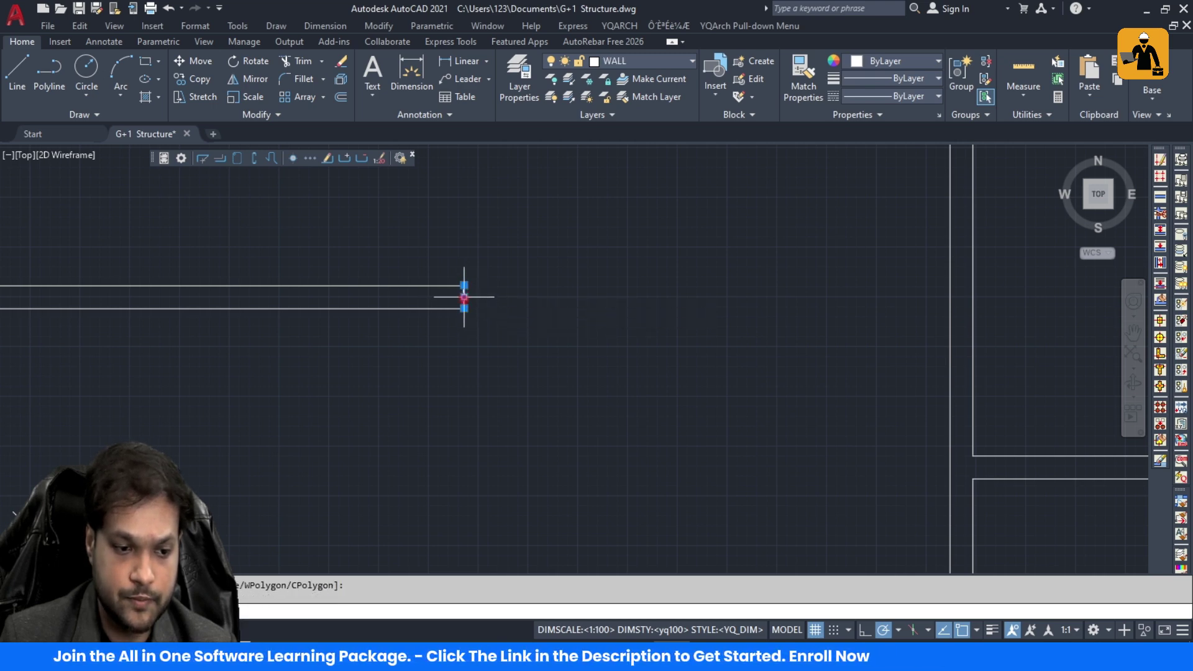
key("Escape")
scroll(516, 286, "down", 9)
key("Return")
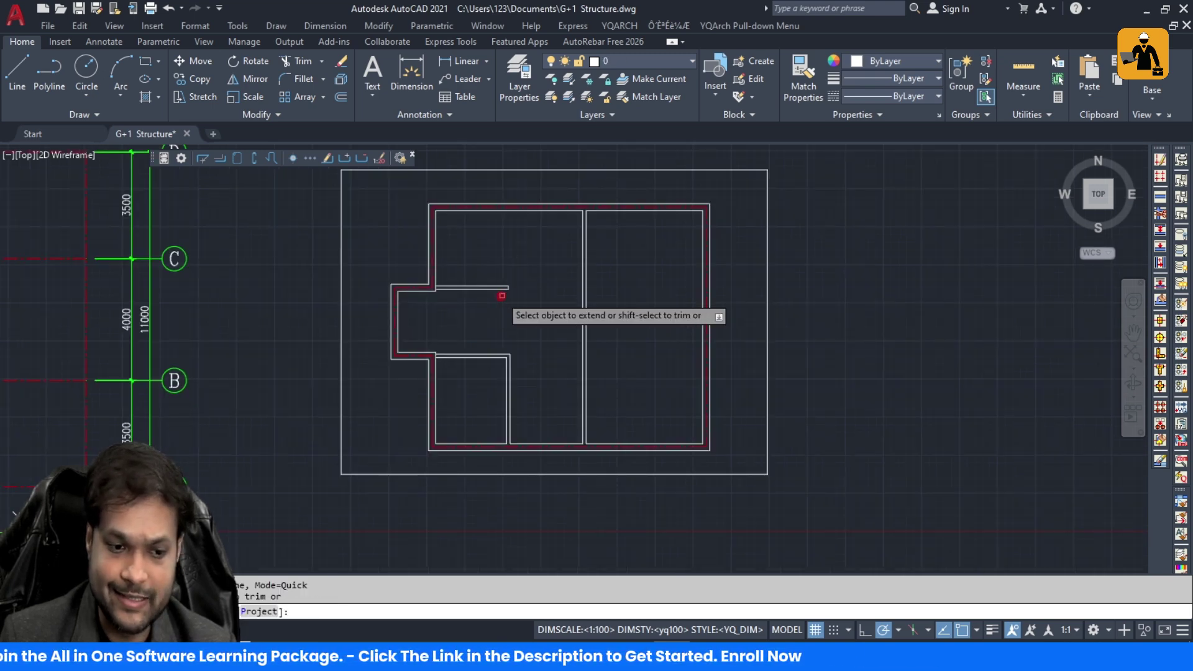
left_click(489, 297)
left_click(487, 276)
key("Escape")
Step: Erase the former end-cap line crossing the extended horizontal partition
scroll(496, 291, "up", 9)
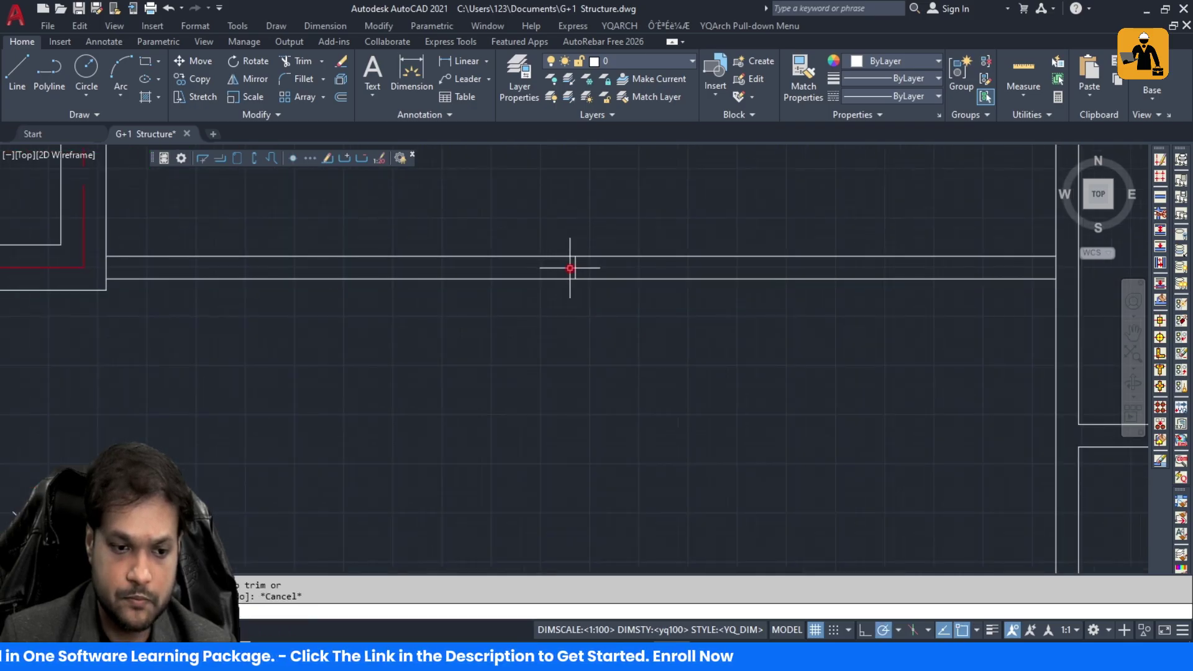
left_click(571, 269)
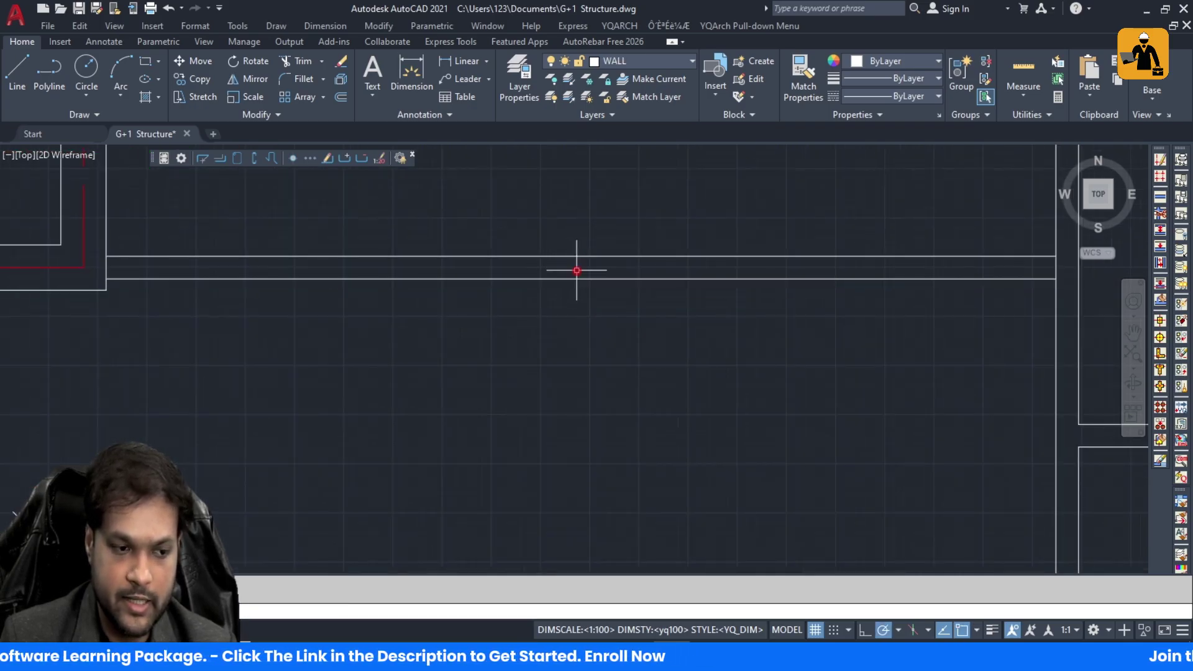
scroll(577, 270, "down", 9)
scroll(456, 287, "up", 7)
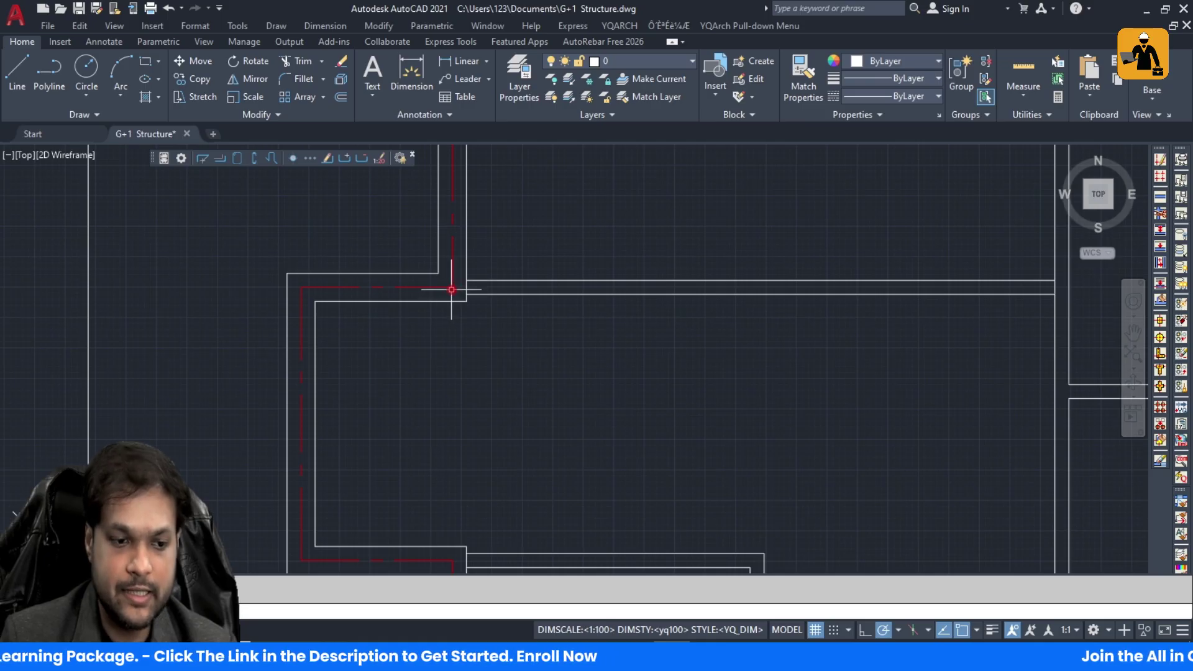
scroll(452, 289, "down", 7)
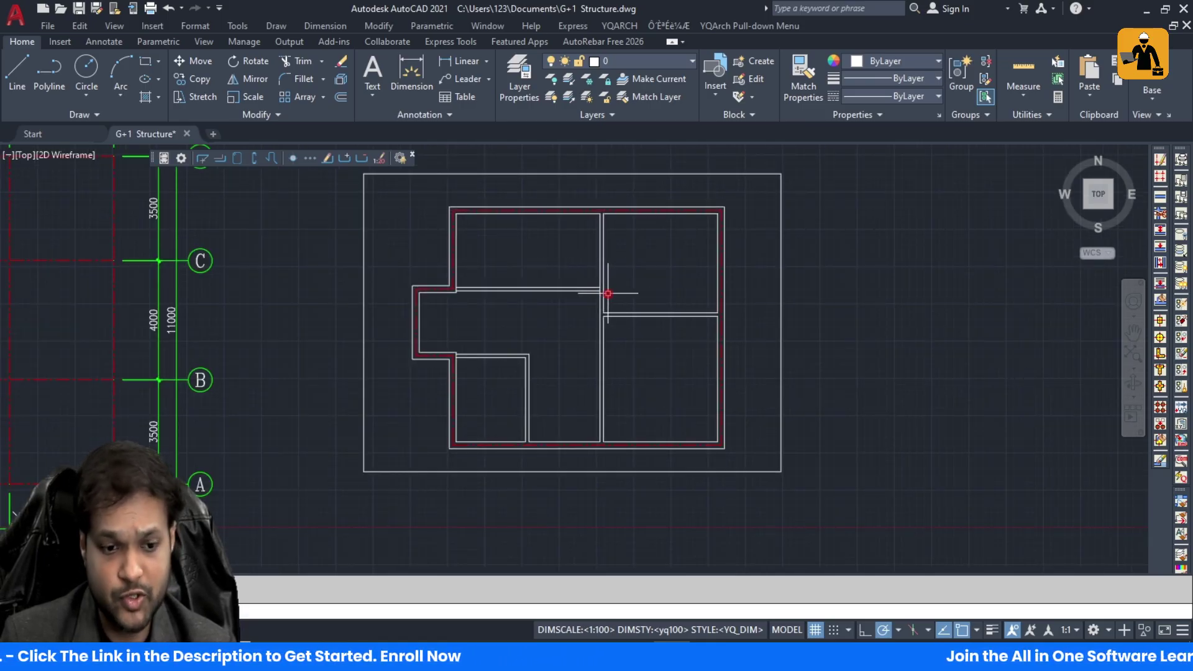
left_click(557, 301)
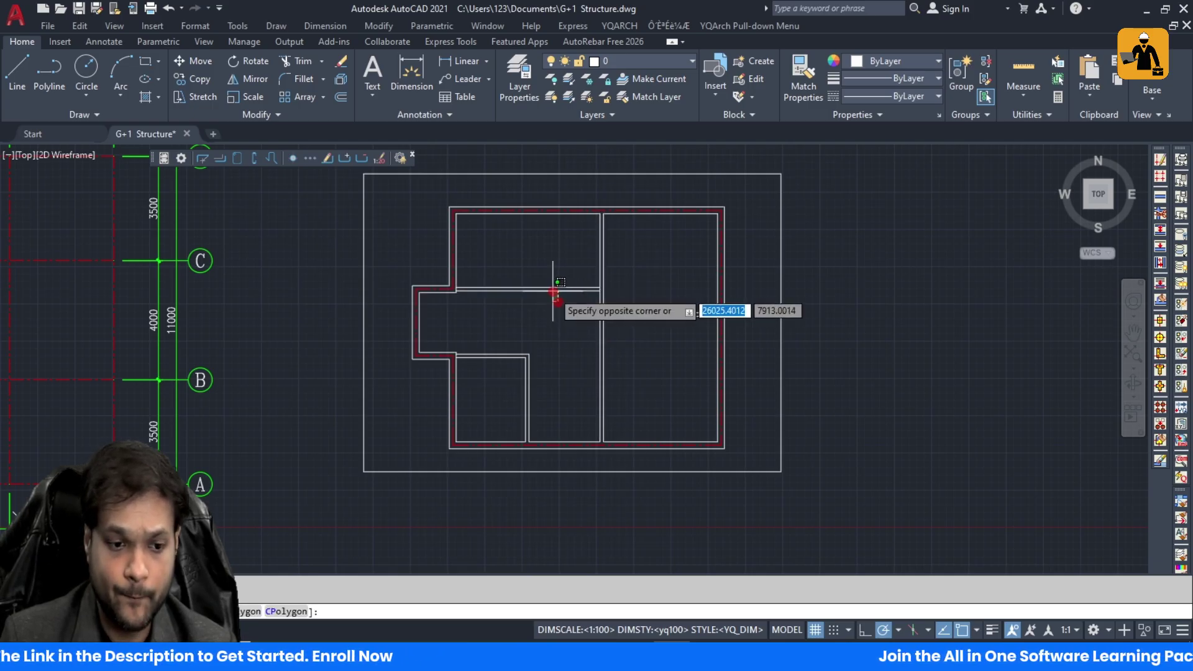
left_click(543, 285)
key("Escape")
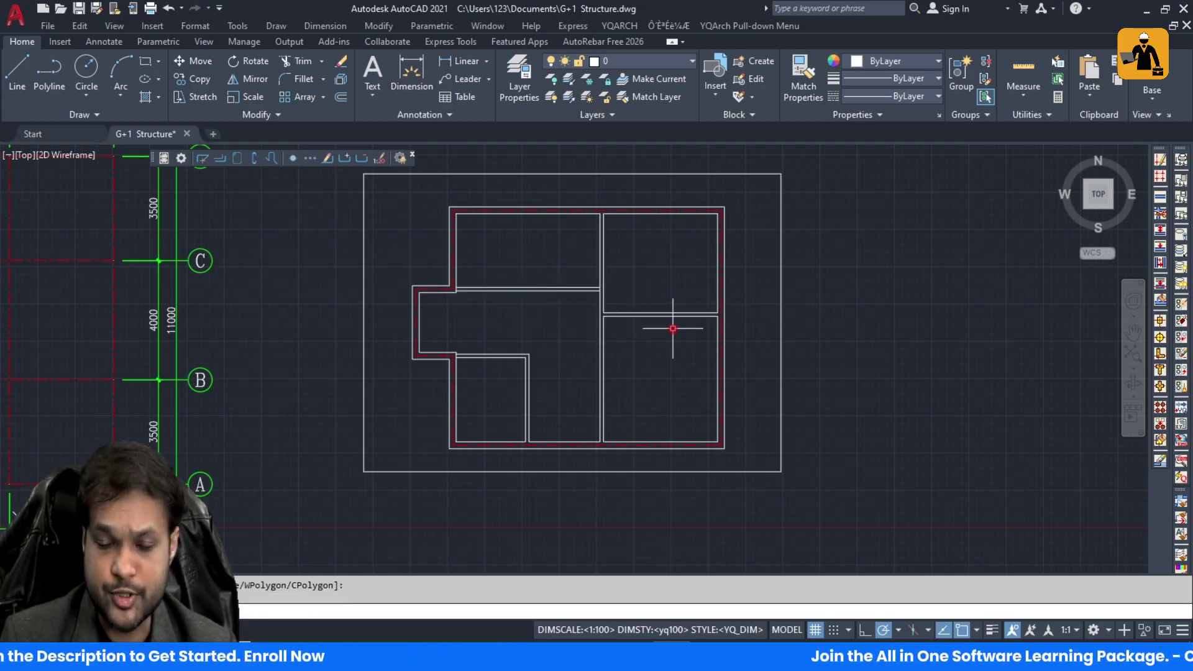
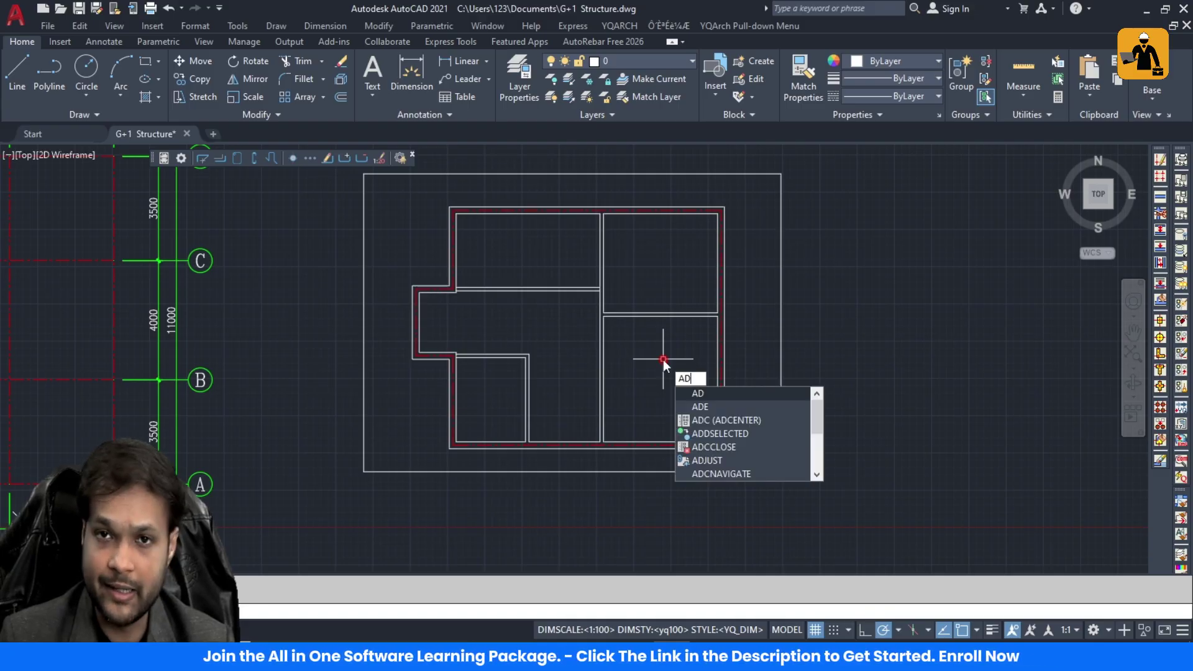
Step: Start the YQArch door opening command (AD) and choose the single-leaf swing door as the default door type
key("Return")
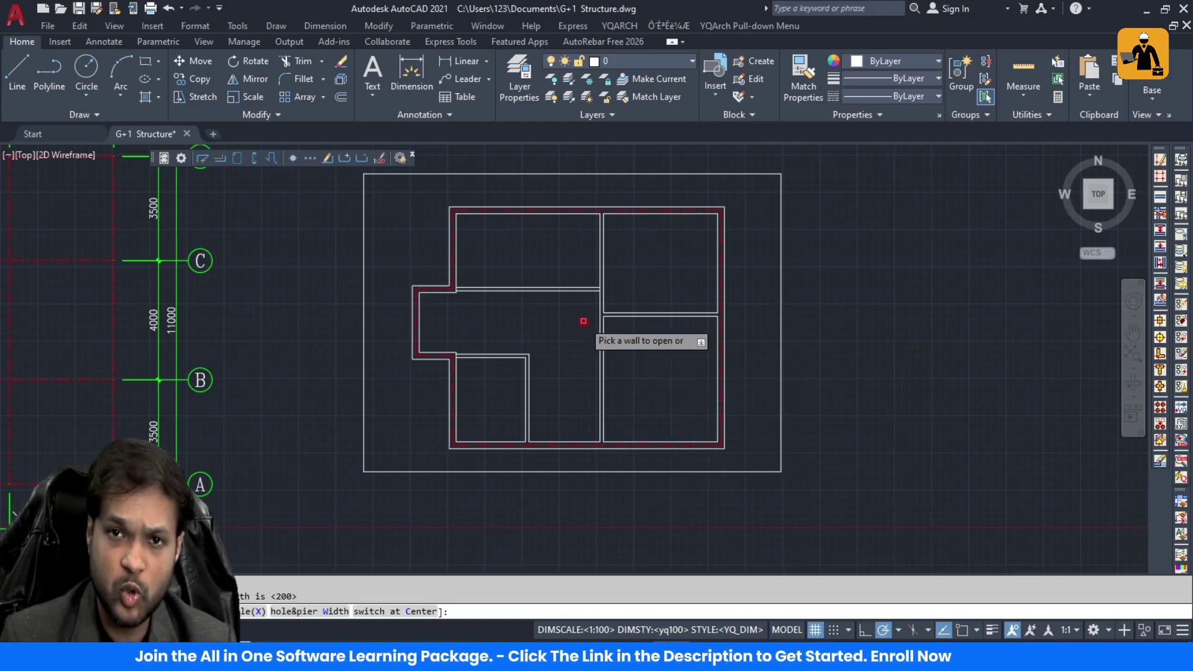
left_click_drag(5, 596, 285, 251)
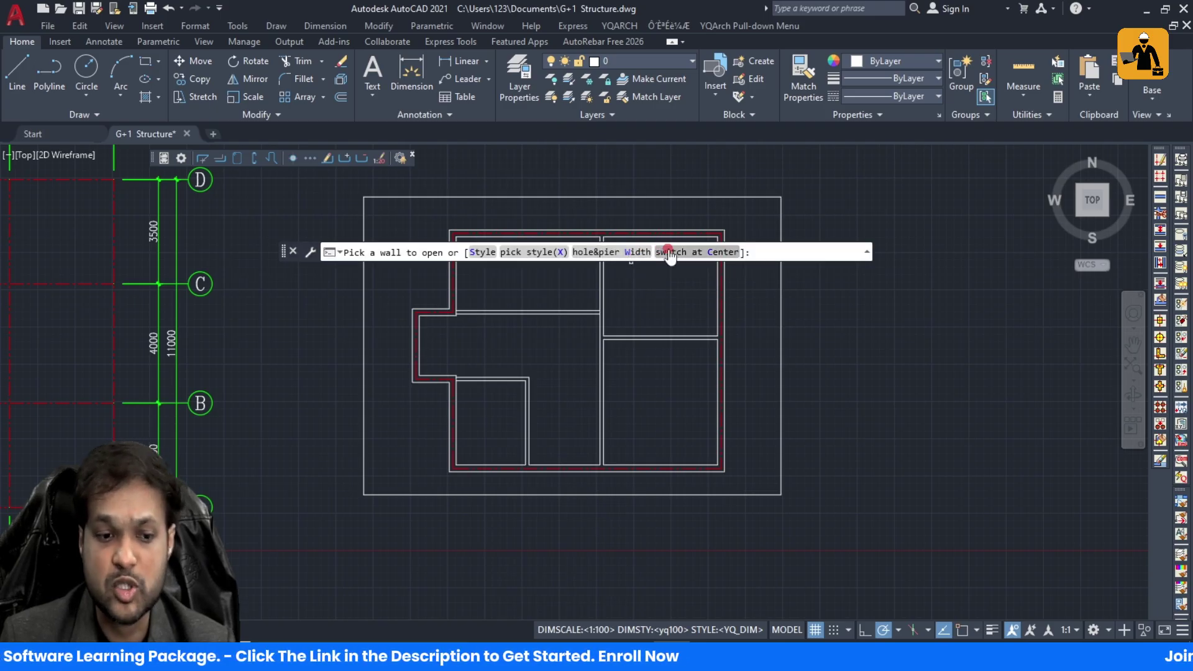
left_click(538, 252)
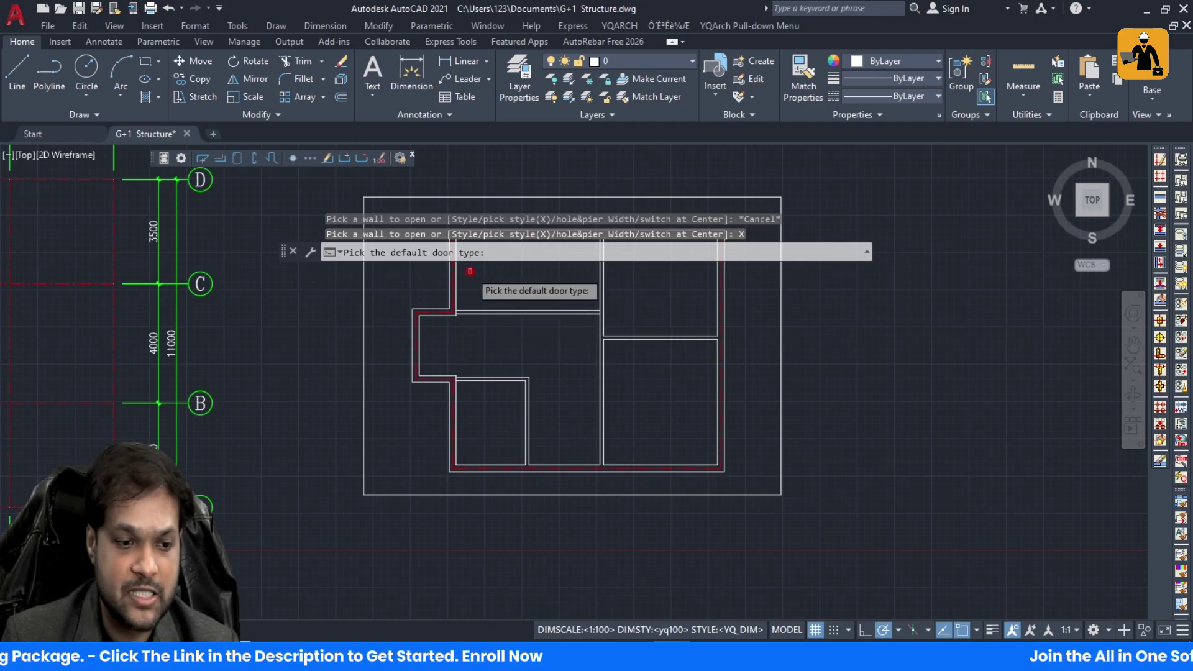
left_click(516, 263)
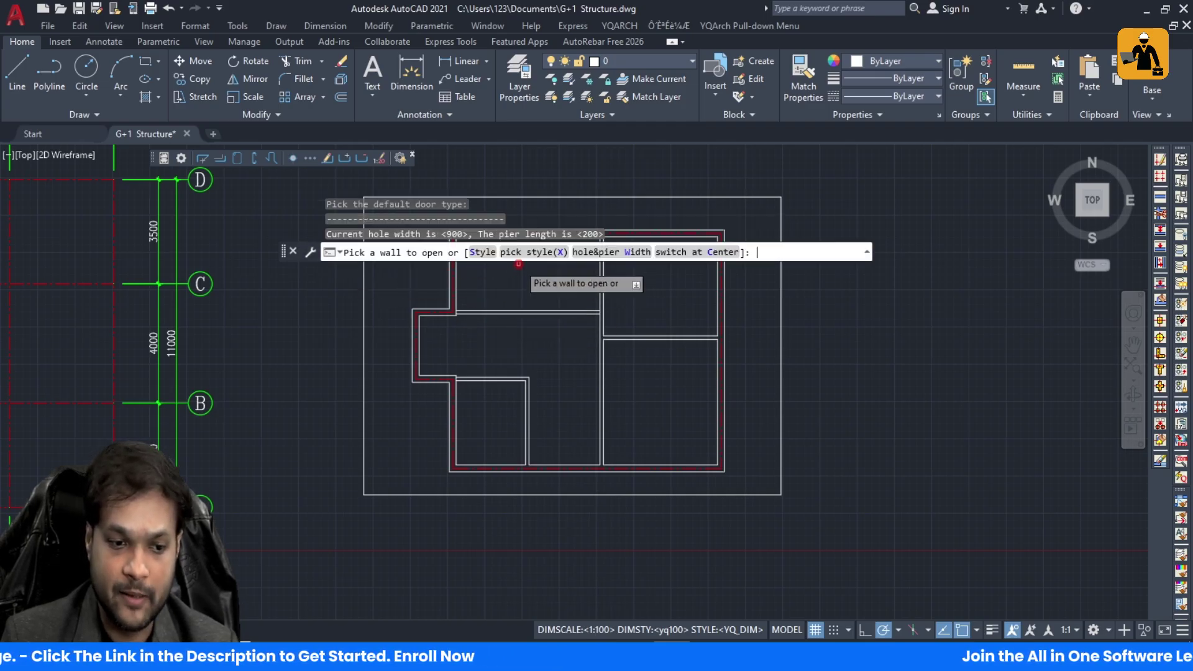
left_click(486, 252)
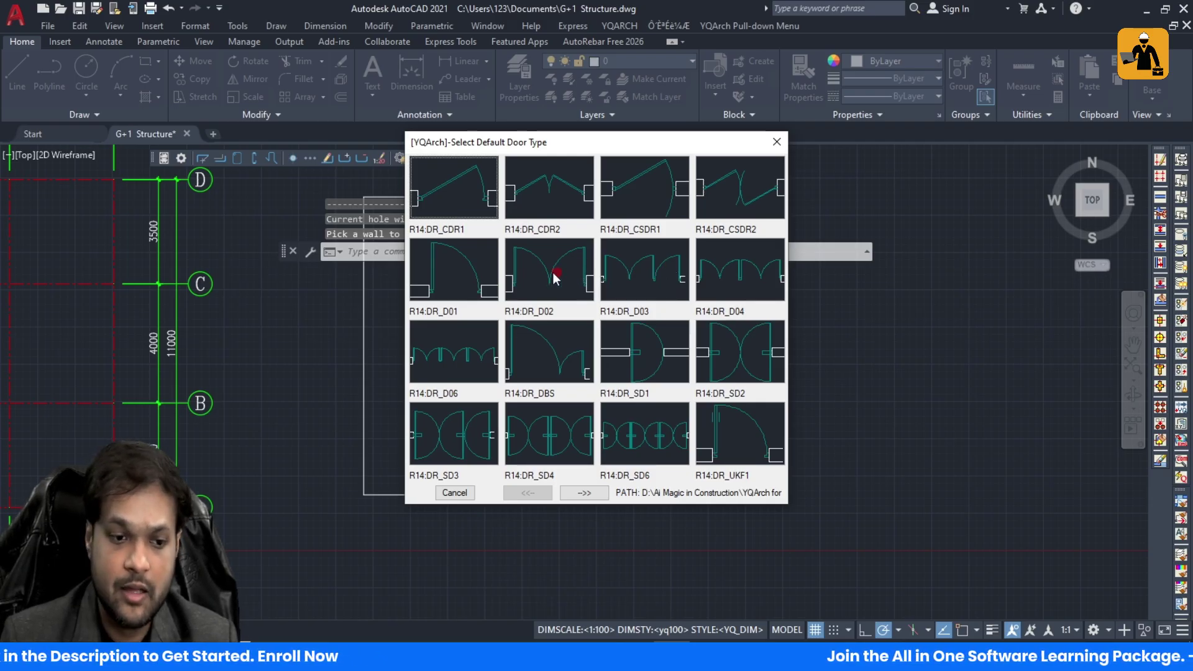
left_click(578, 492)
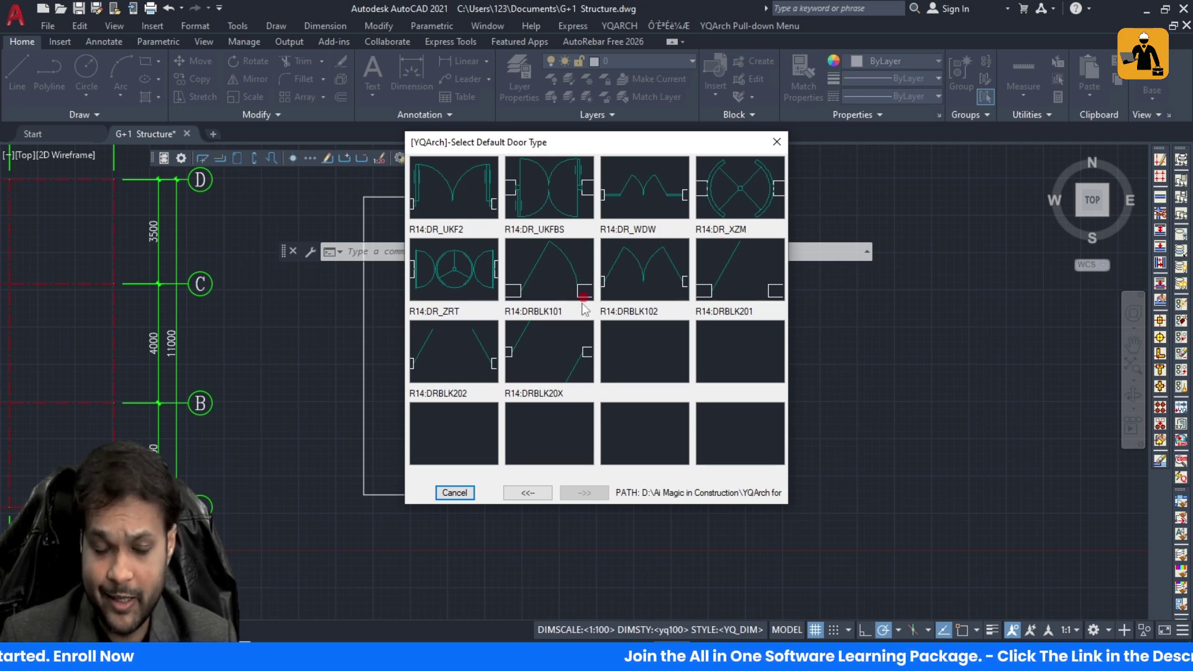
left_click(527, 492)
left_click(551, 290)
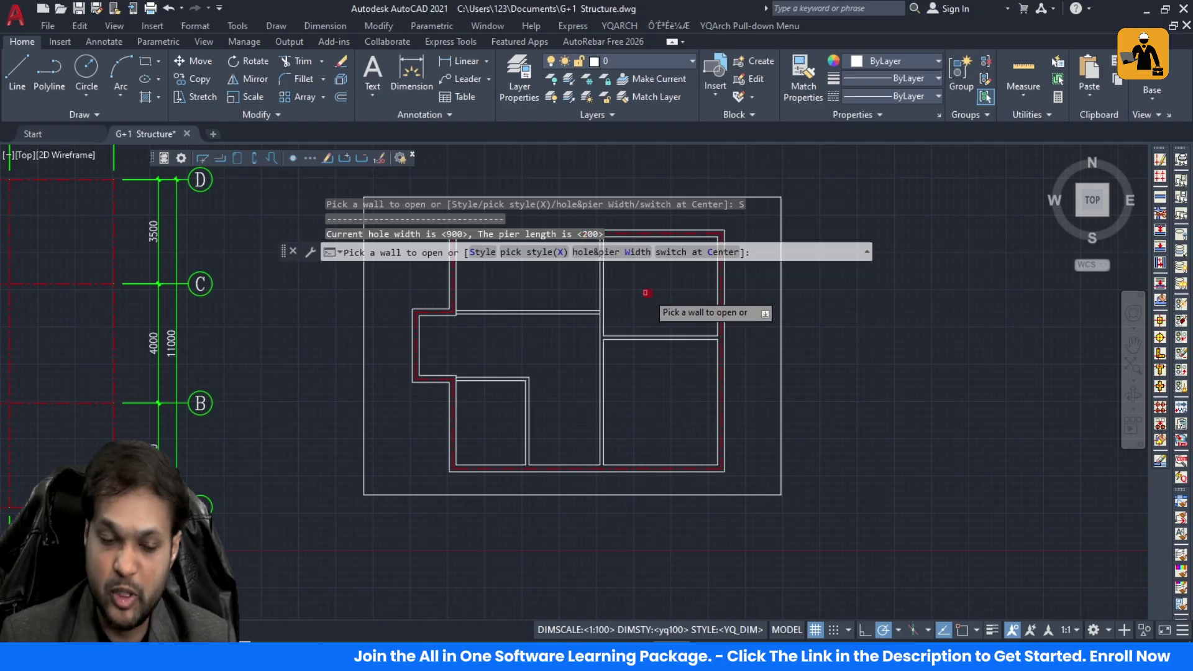
Step: Set the door's hole width to 1200 with a pier width of 200
scroll(701, 303, "up", 5)
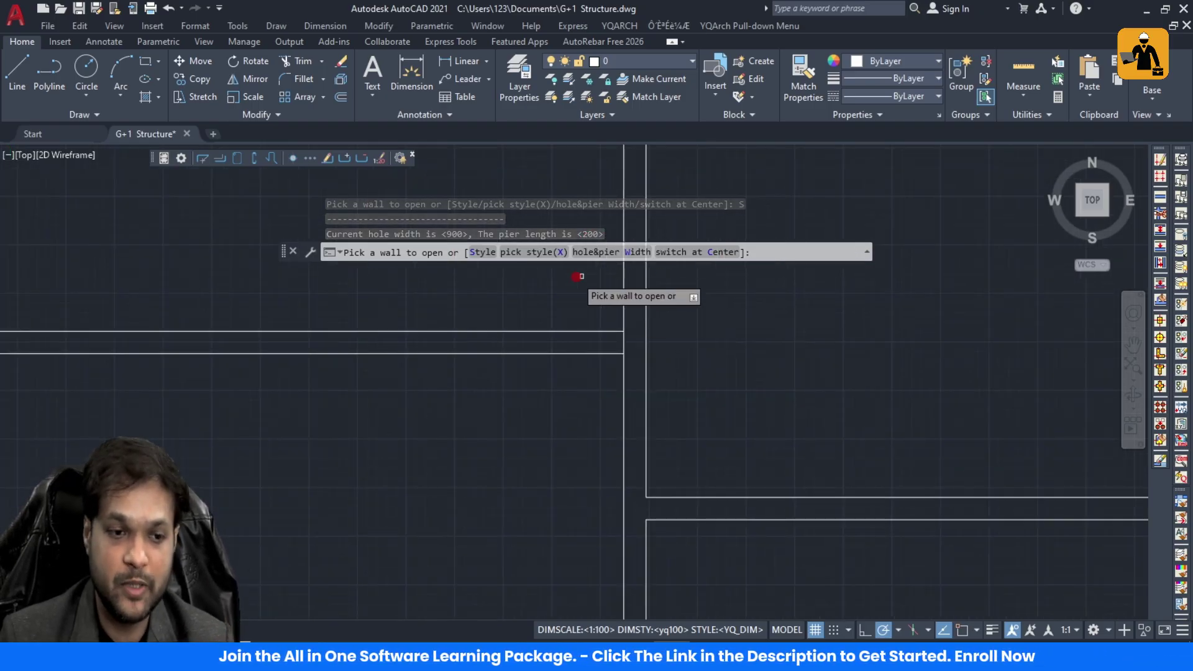
scroll(527, 311, "down", 3)
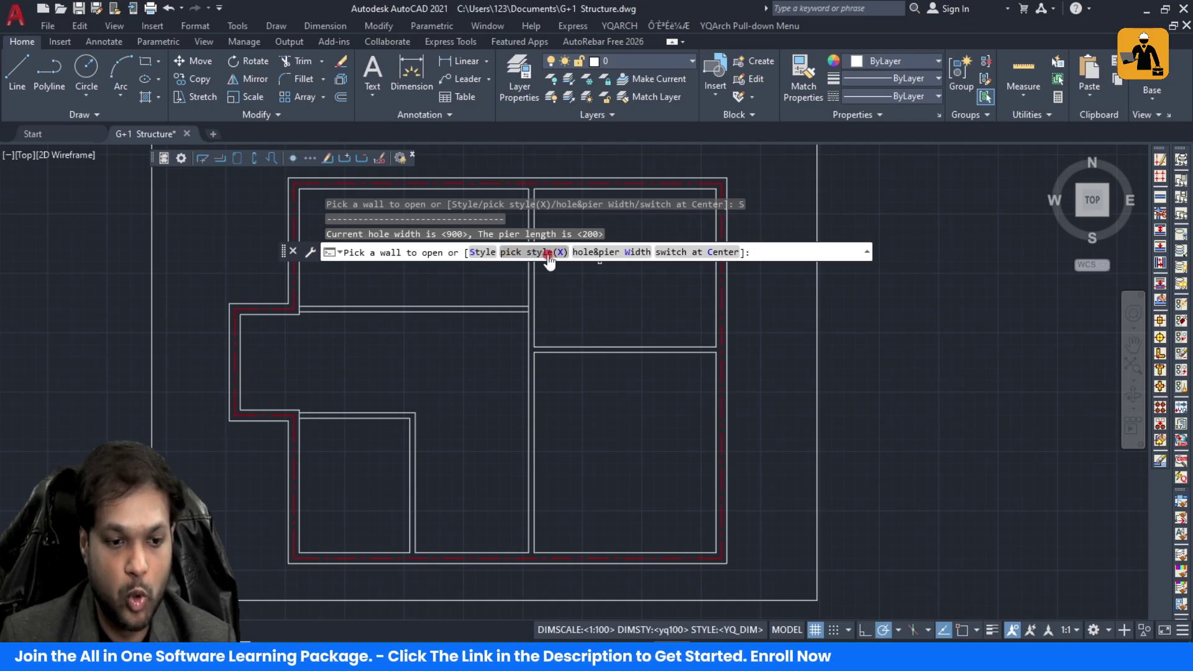
left_click(639, 252)
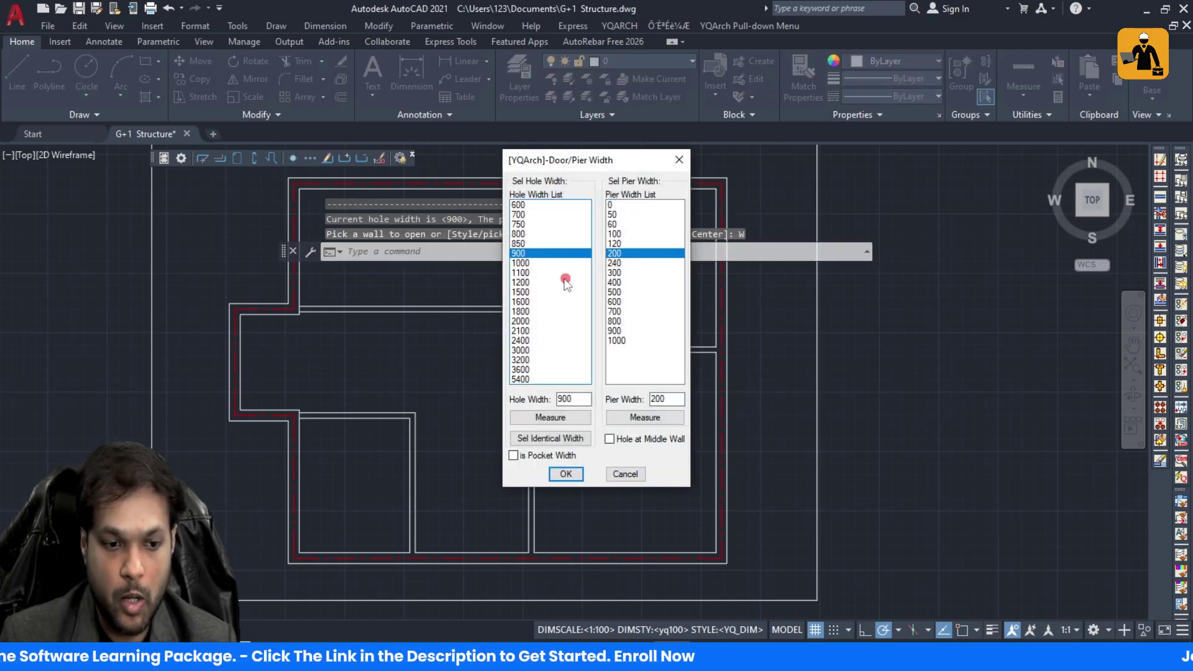
left_click(520, 283)
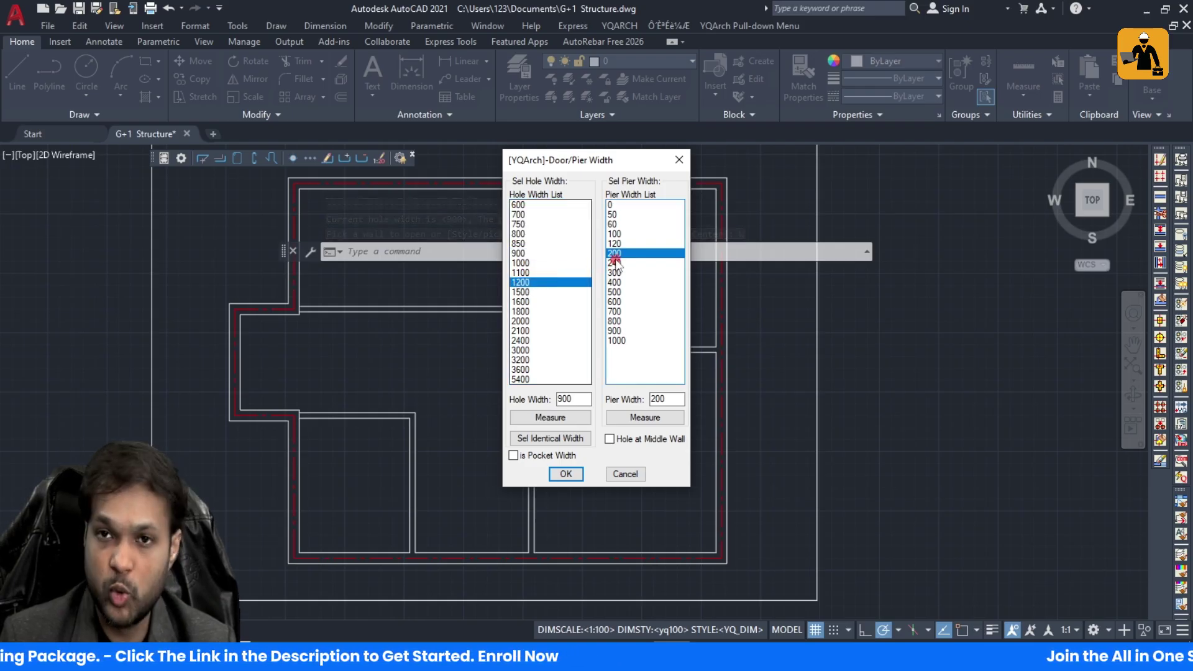
left_click(565, 474)
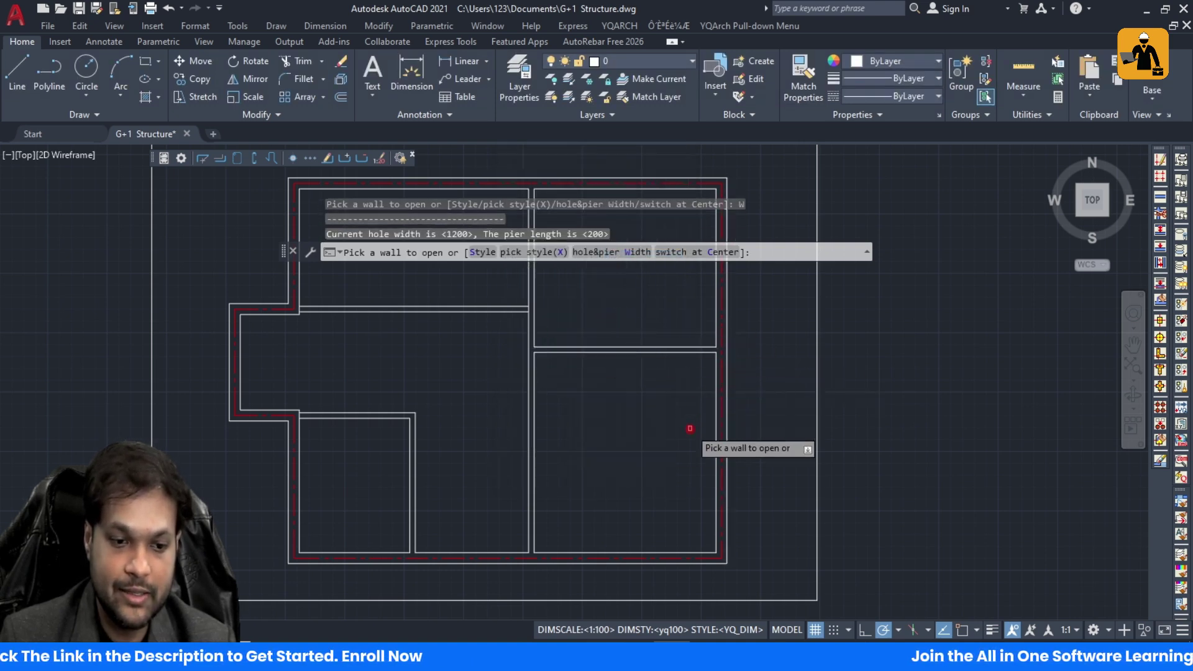
Step: Place the 1200-wide door in the right outer wall just below the horizontal partition, hinged at its upper end and swinging into the lower-right room
scroll(710, 481, "down", 5)
scroll(709, 487, "up", 5)
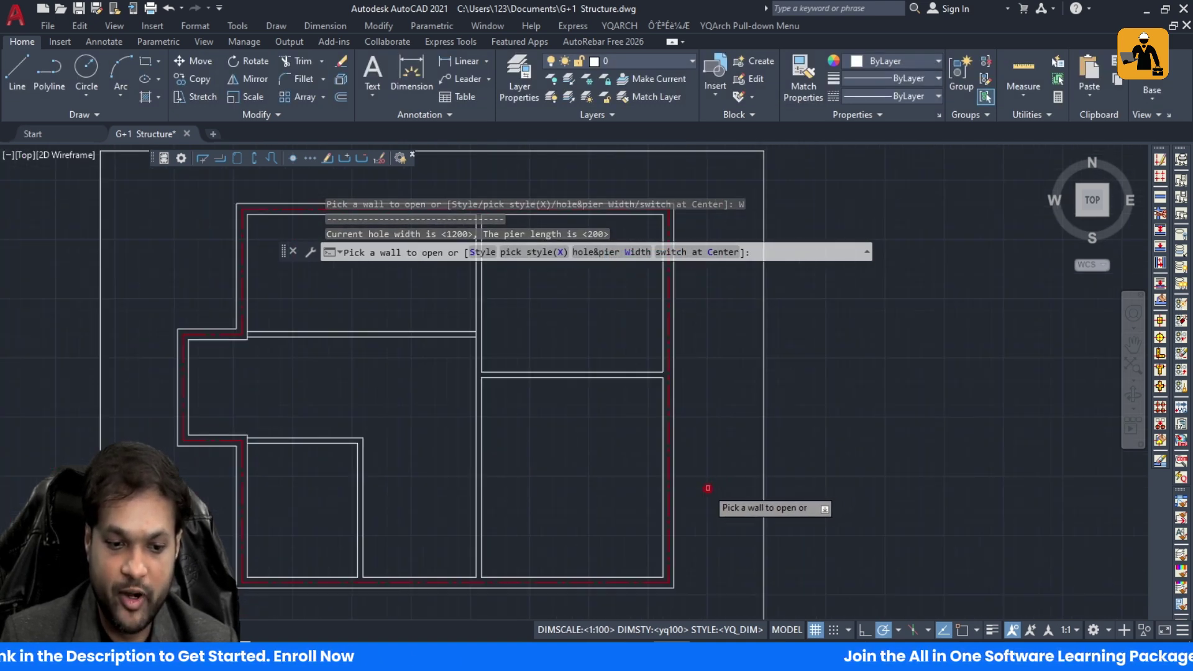
left_click(664, 429)
left_click(655, 394)
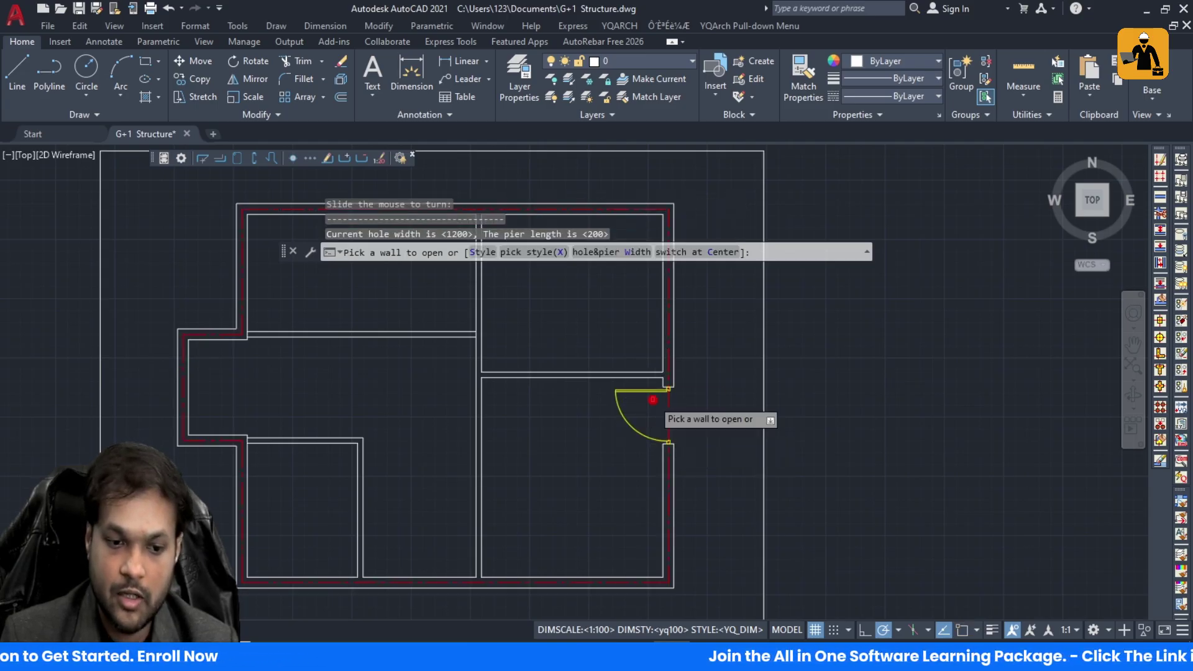
scroll(651, 392, "down", 5)
scroll(699, 369, "up", 5)
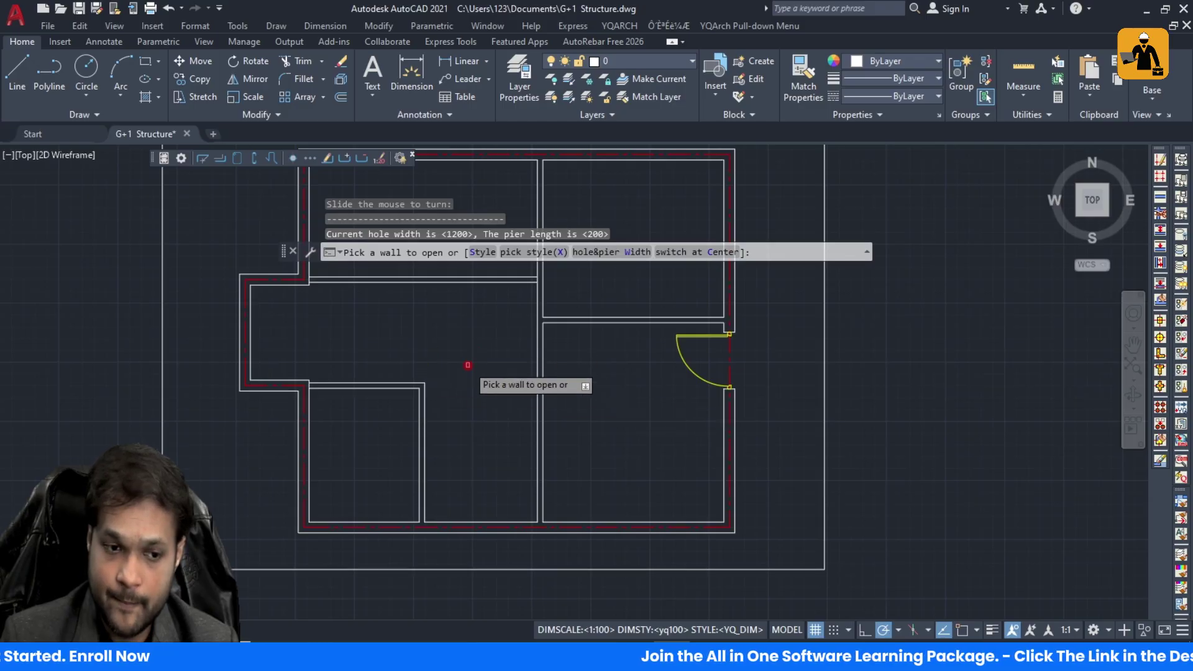
Step: Match the existing door's style, select door type DR_D02, and try to place a second 1200-wide door in the right outer wall below it
left_click(505, 253)
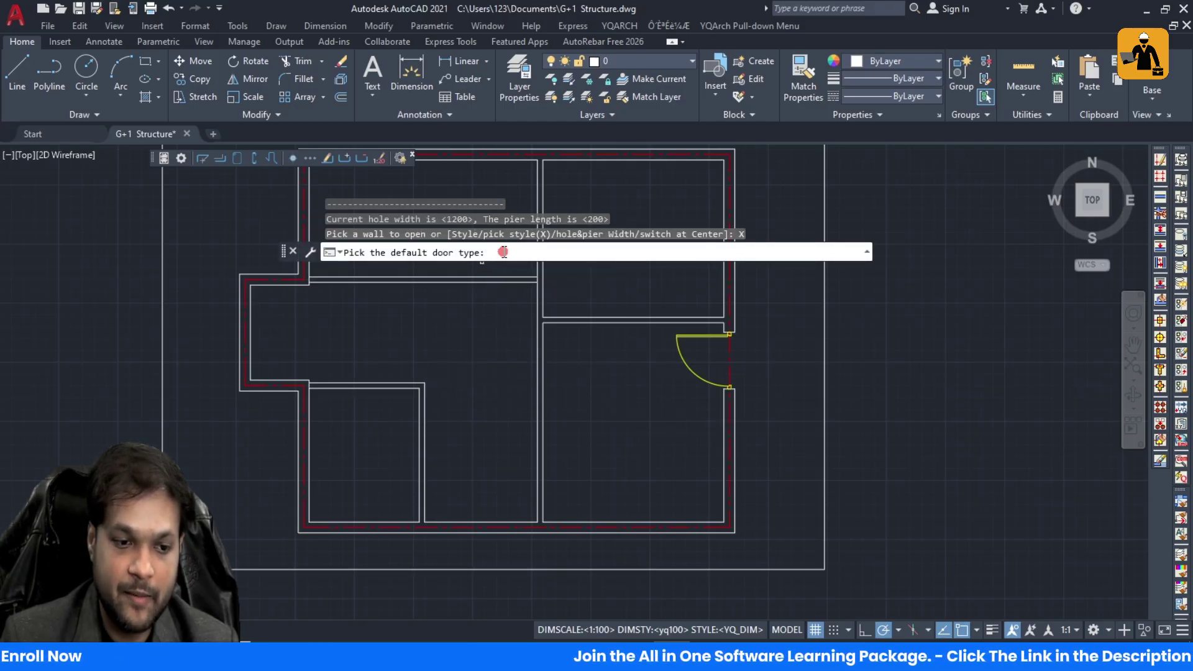
left_click(681, 338)
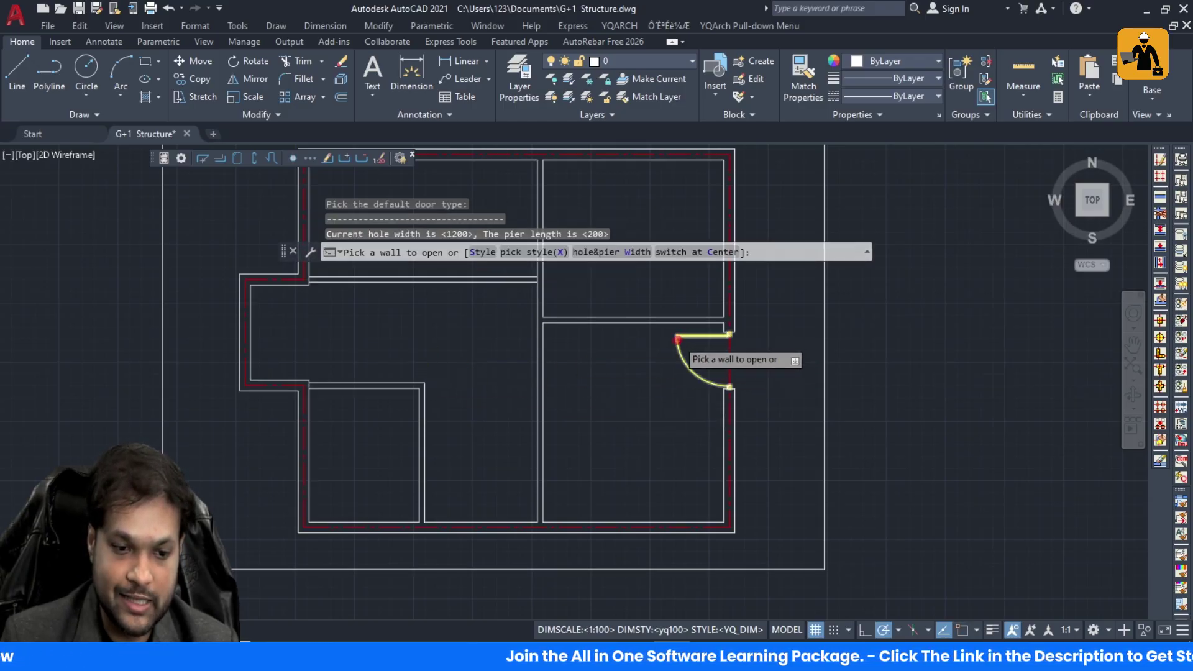
left_click(485, 253)
left_click(550, 279)
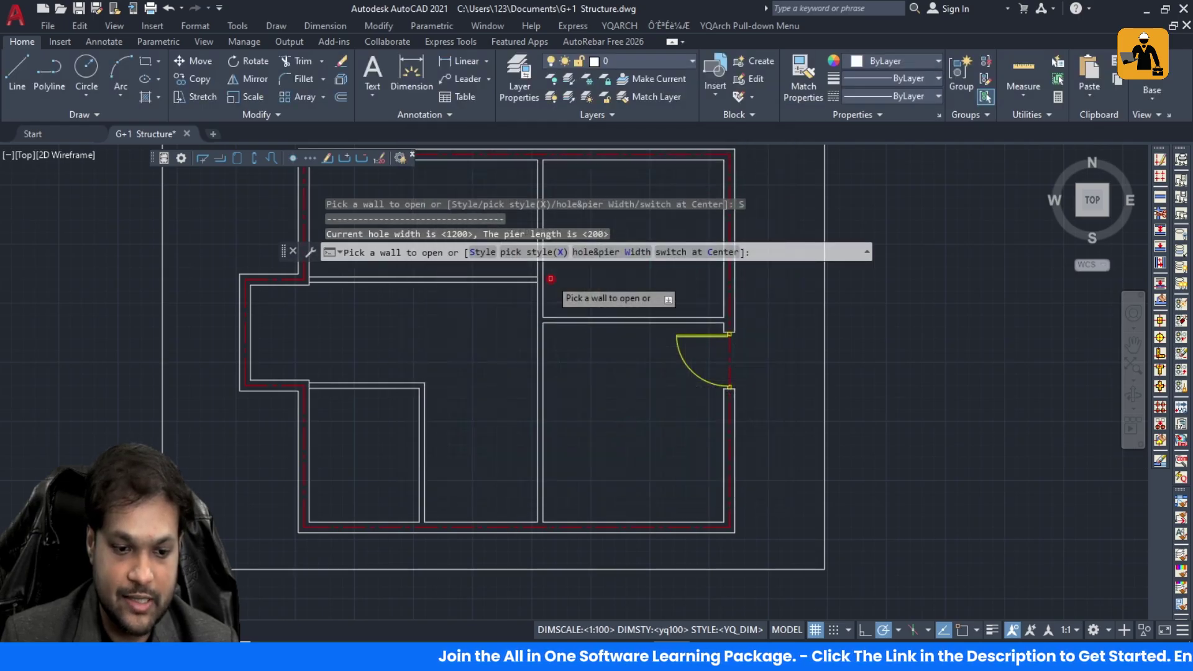
left_click(726, 429)
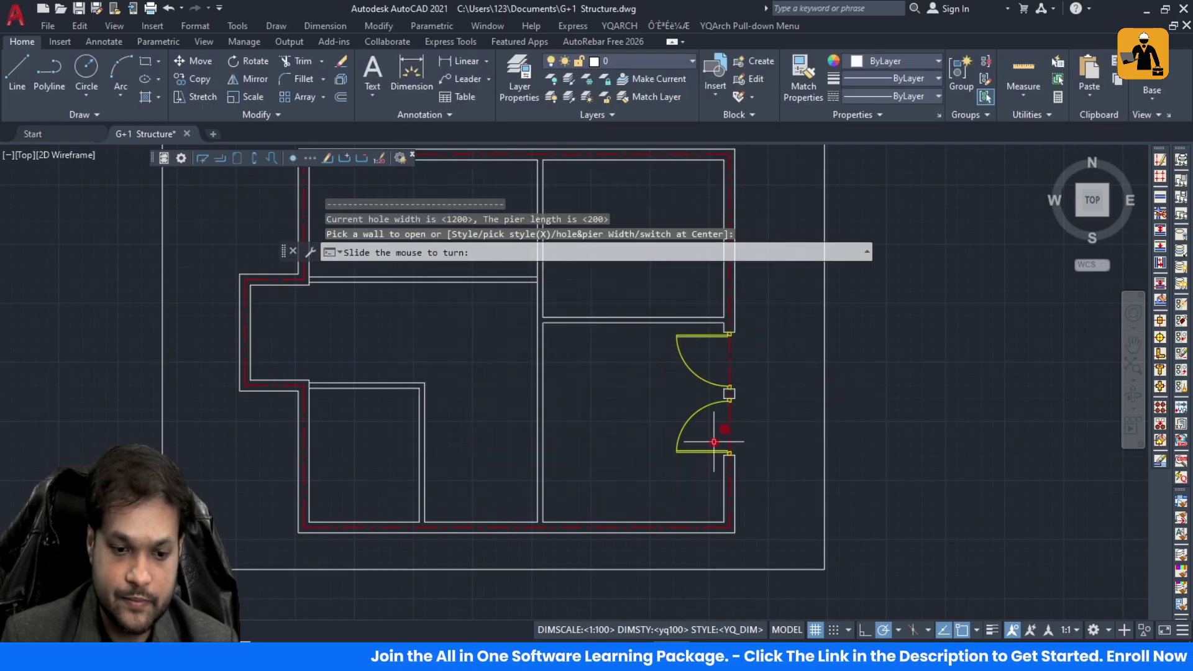
key("Escape")
key("Escape")
key("Escape")
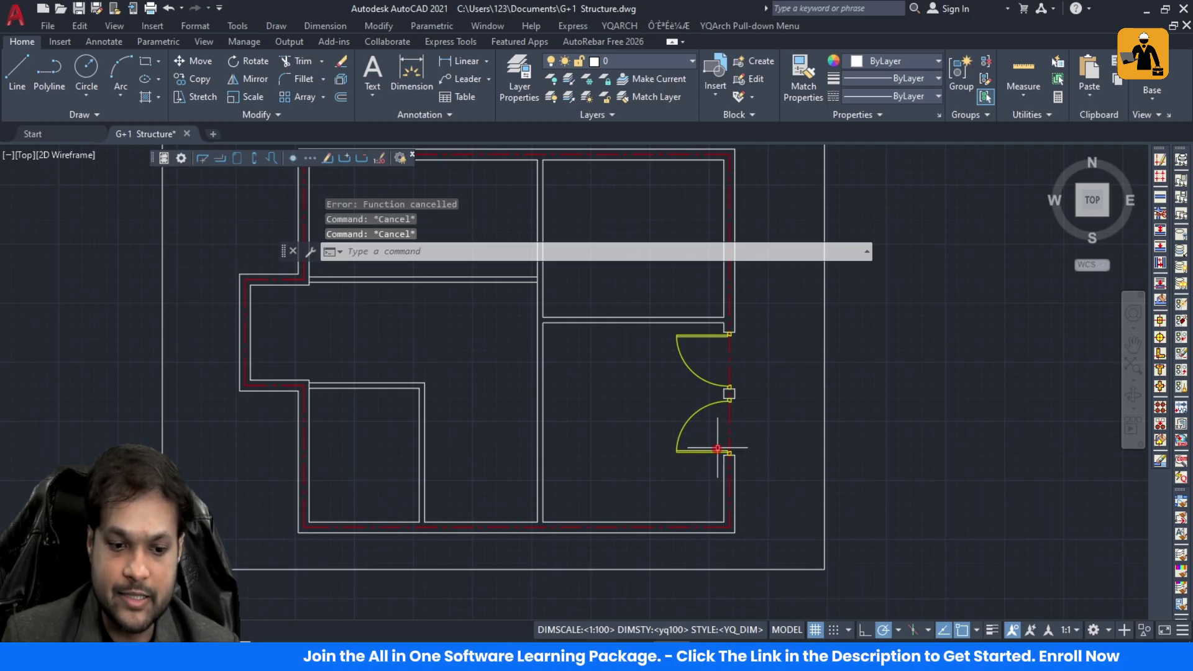
Step: Erase the second door, then undo the erasure and the whole door opening command
left_click(713, 452)
key("Delete")
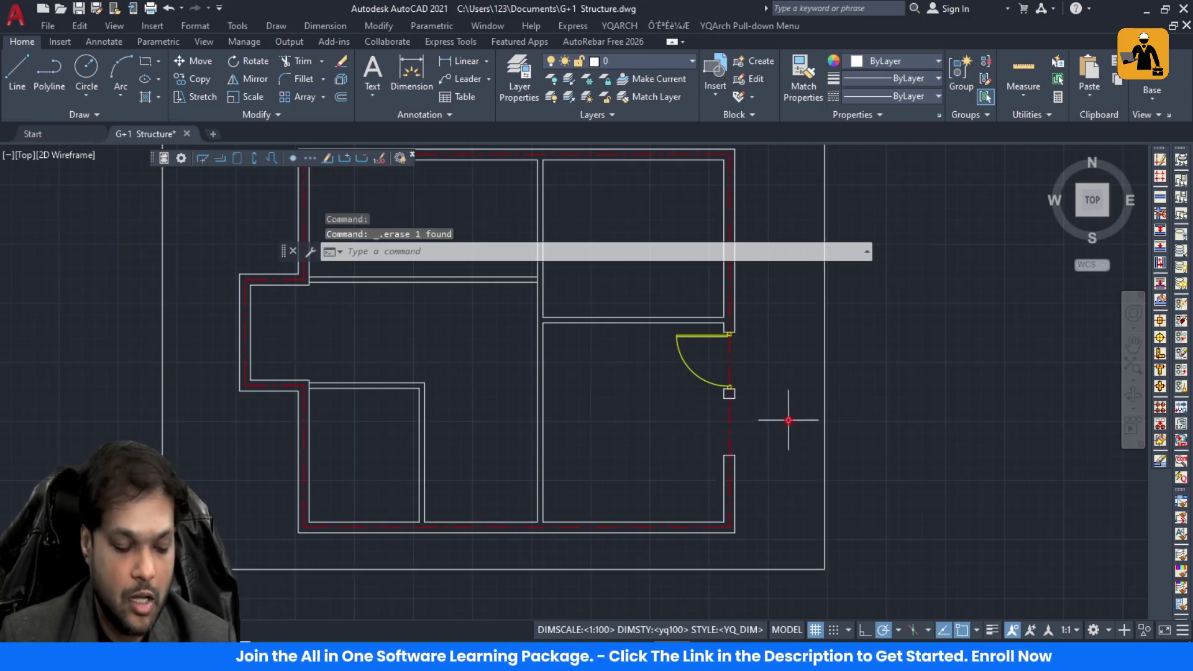
key("ctrl+z")
key("ctrl+z")
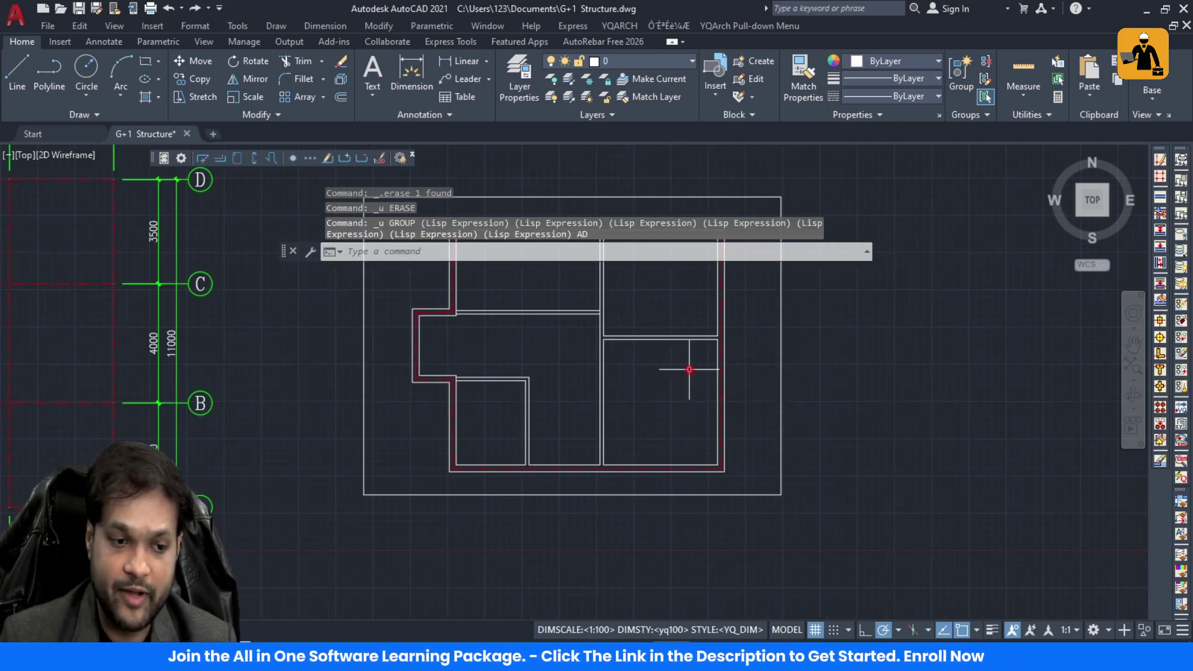
key("Escape")
key("Escape")
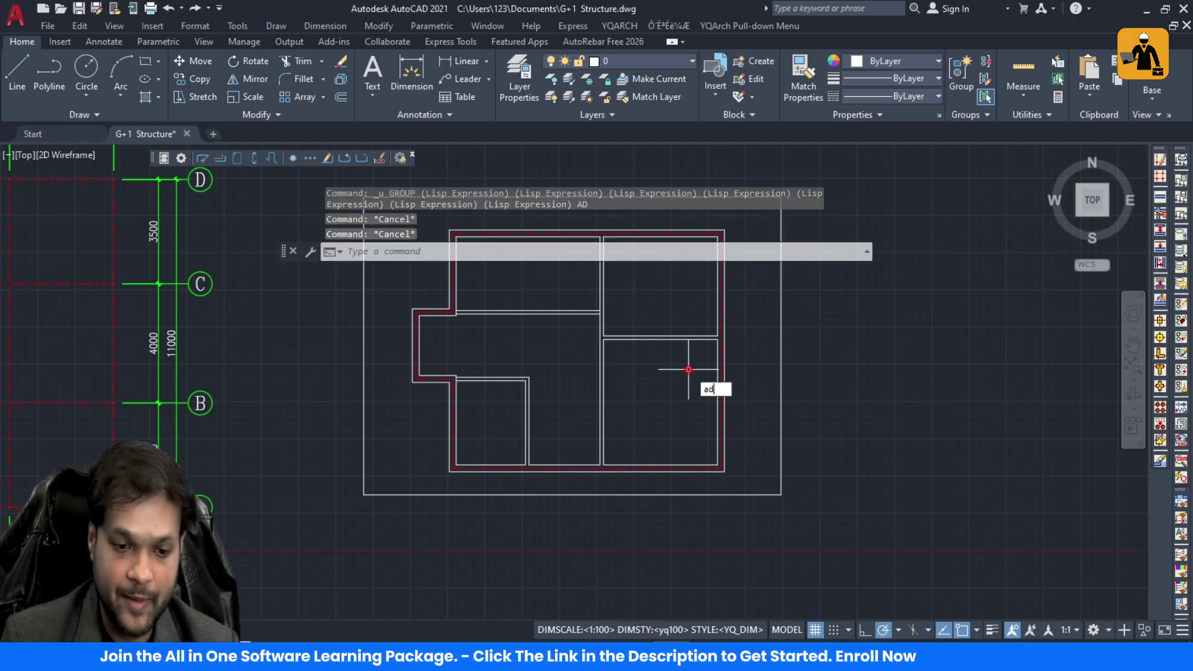
Step: Restart the AD door command with type DR_D02 and place a 1200-wide door in the right outer wall just below the horizontal partition, swinging inward
key("Return")
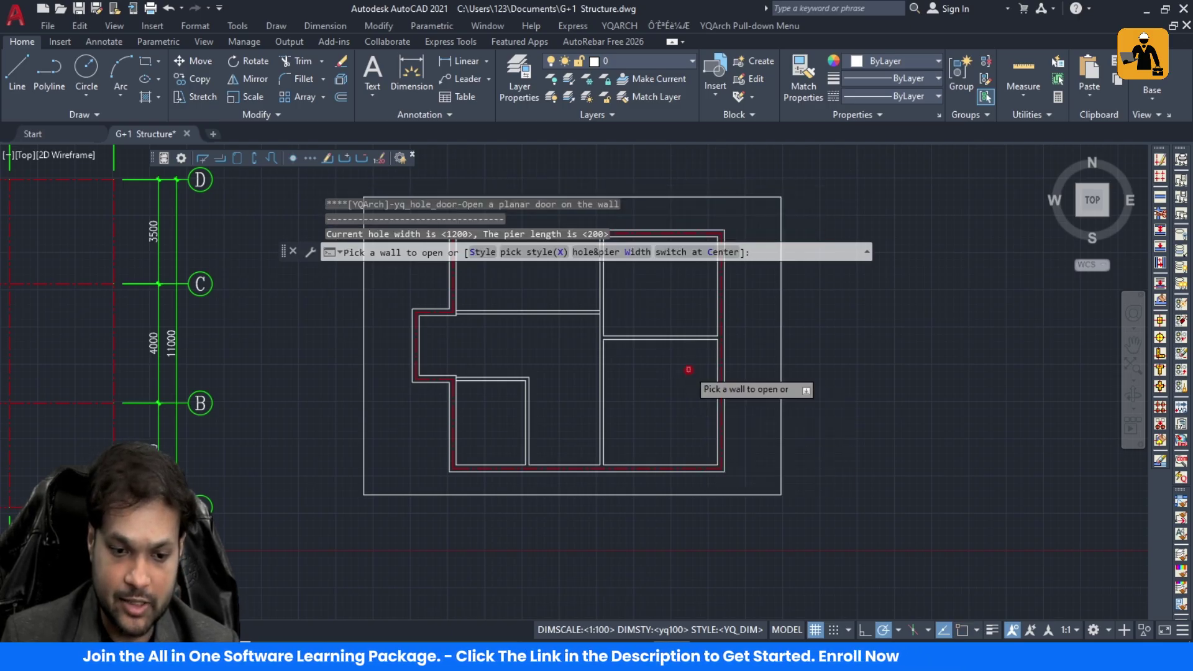
left_click(482, 252)
left_click(542, 284)
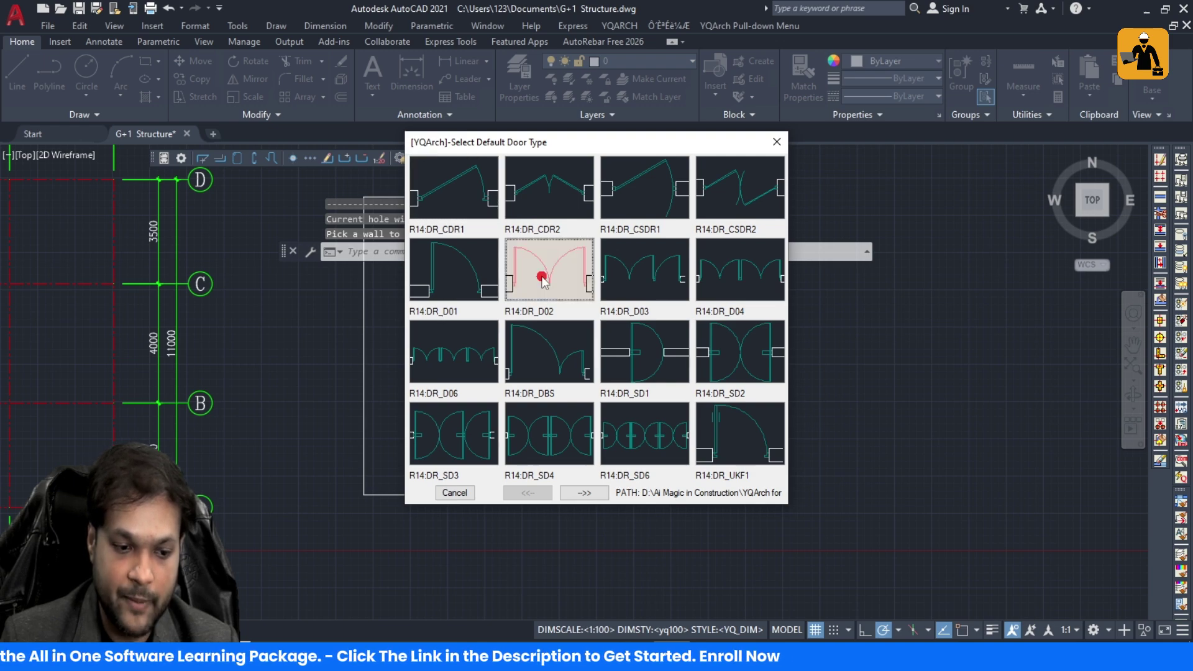
scroll(724, 354, "up", 5)
scroll(715, 361, "down", 4)
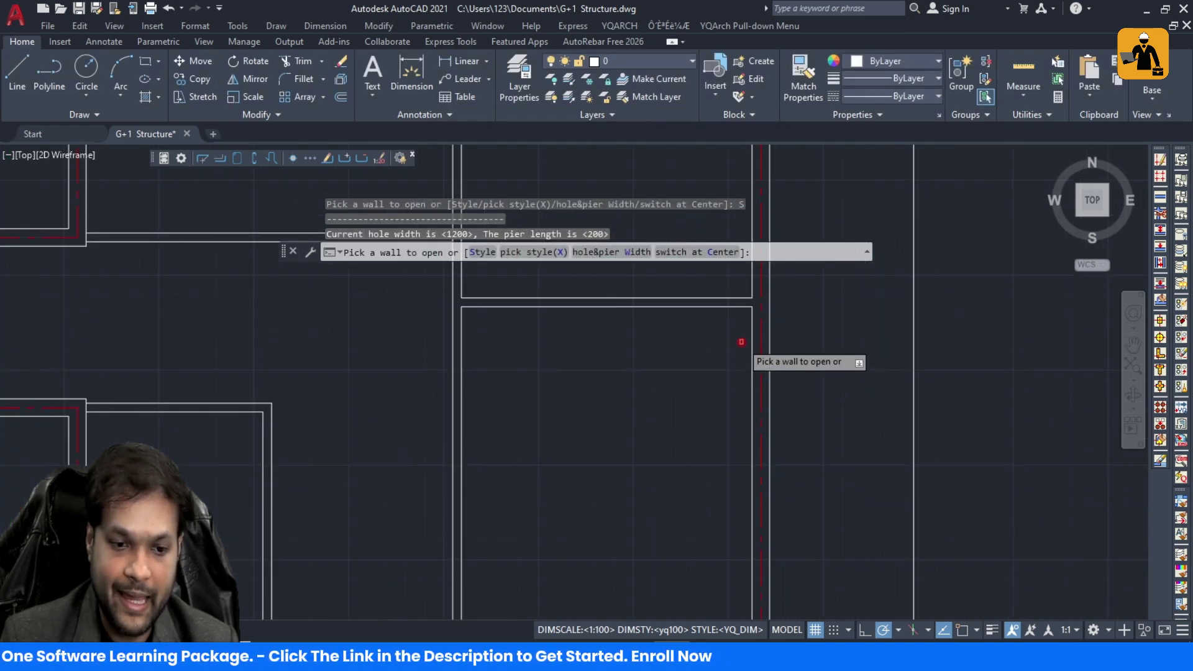
left_click(751, 345)
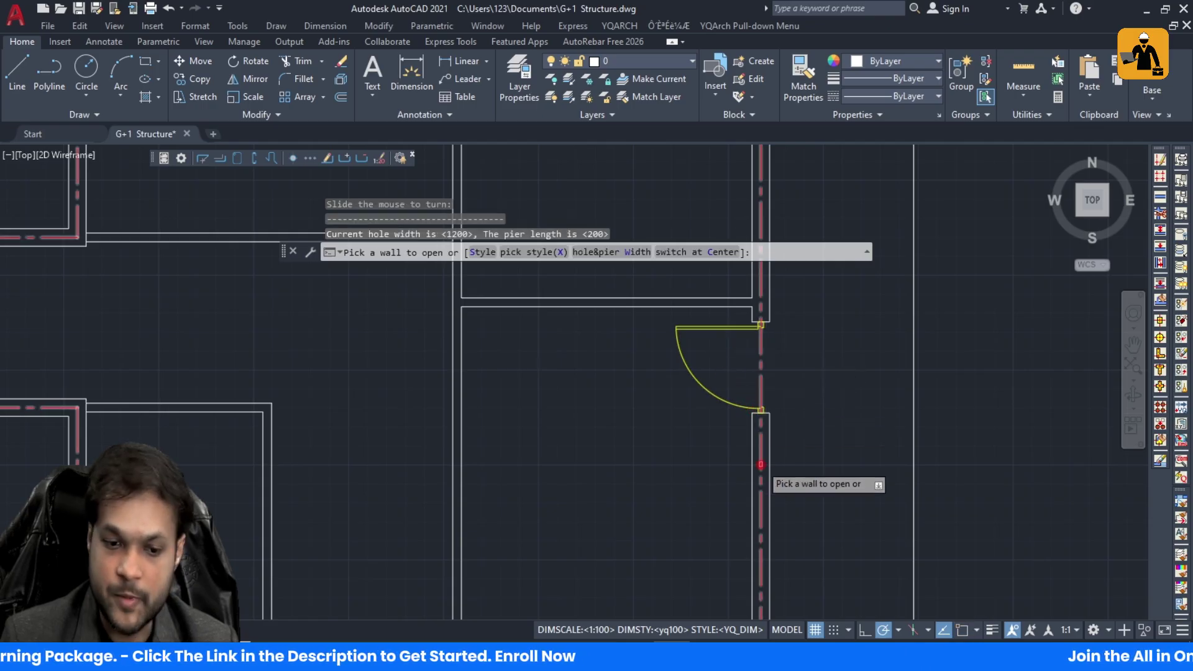
Step: Set the door hole width to 1000 and the pier width to 100
scroll(755, 416, "down", 6)
scroll(683, 373, "up", 8)
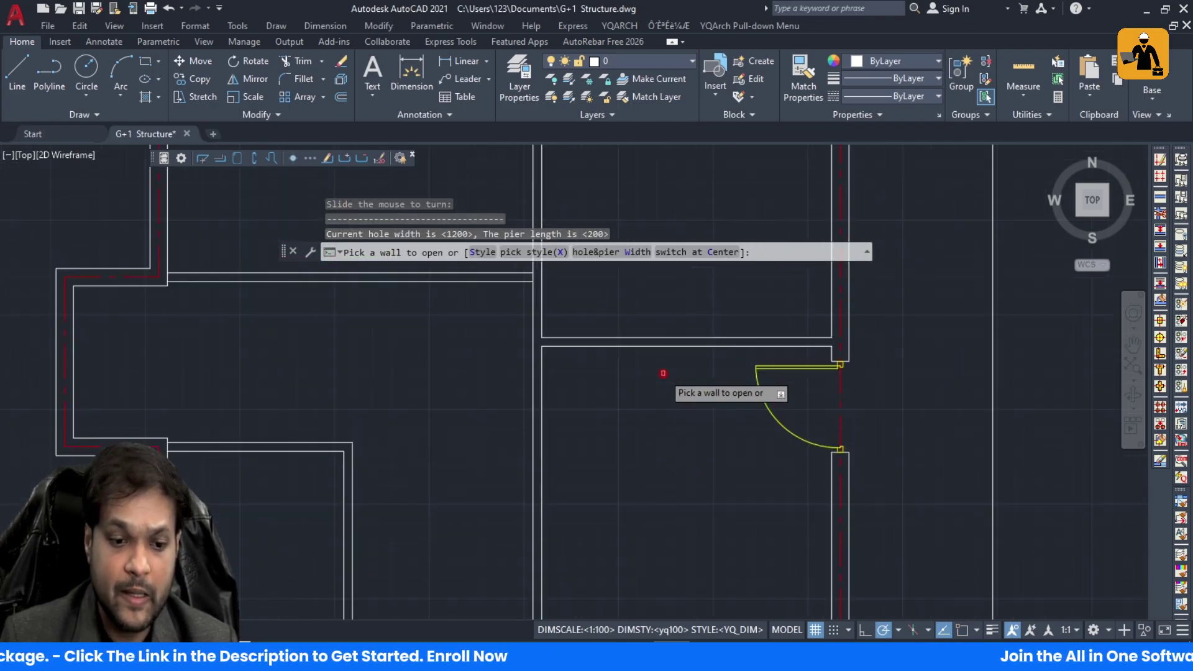
scroll(580, 373, "down", 4)
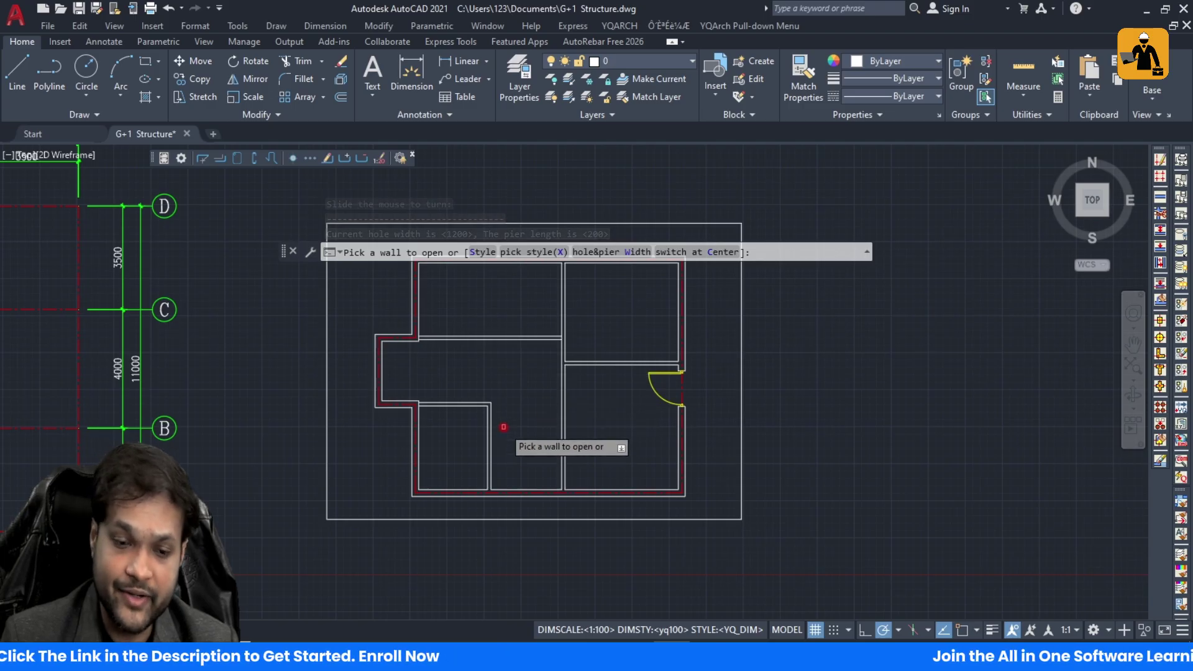
scroll(565, 394, "up", 2)
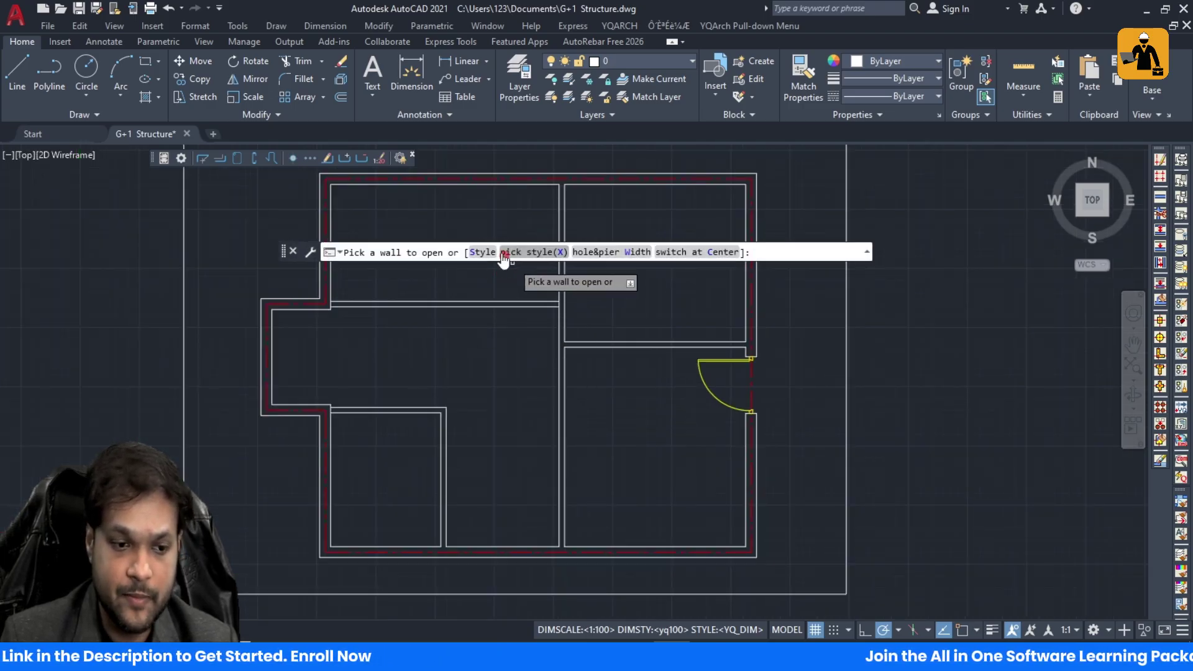
left_click(598, 253)
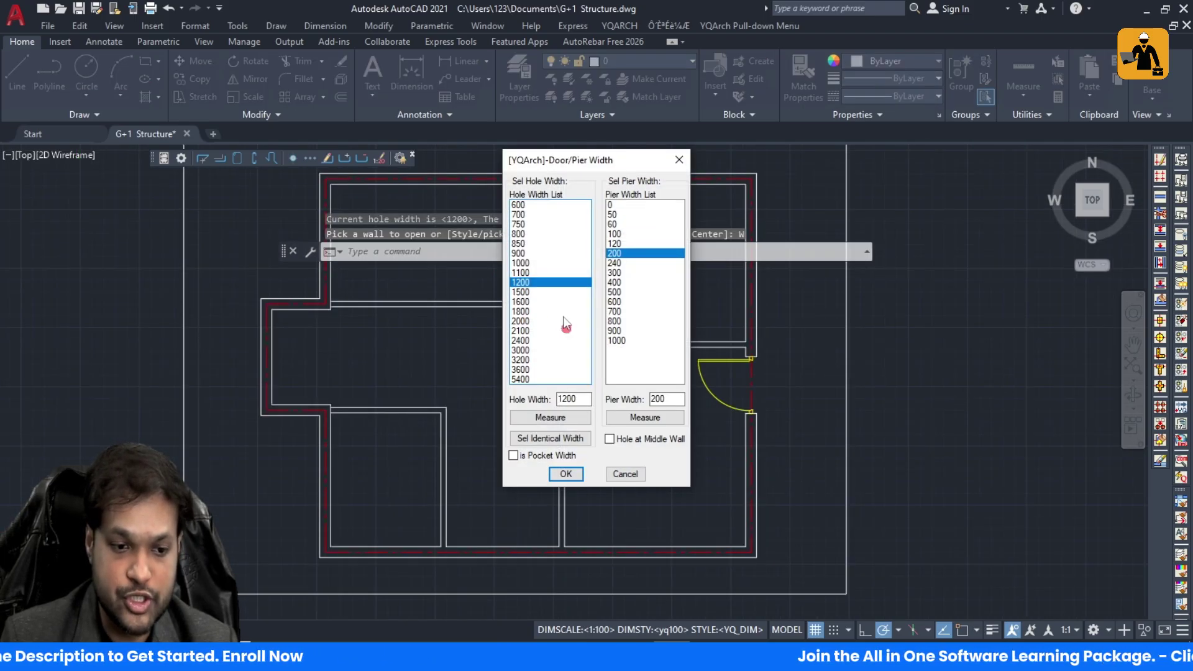
left_click(523, 264)
left_click(620, 253)
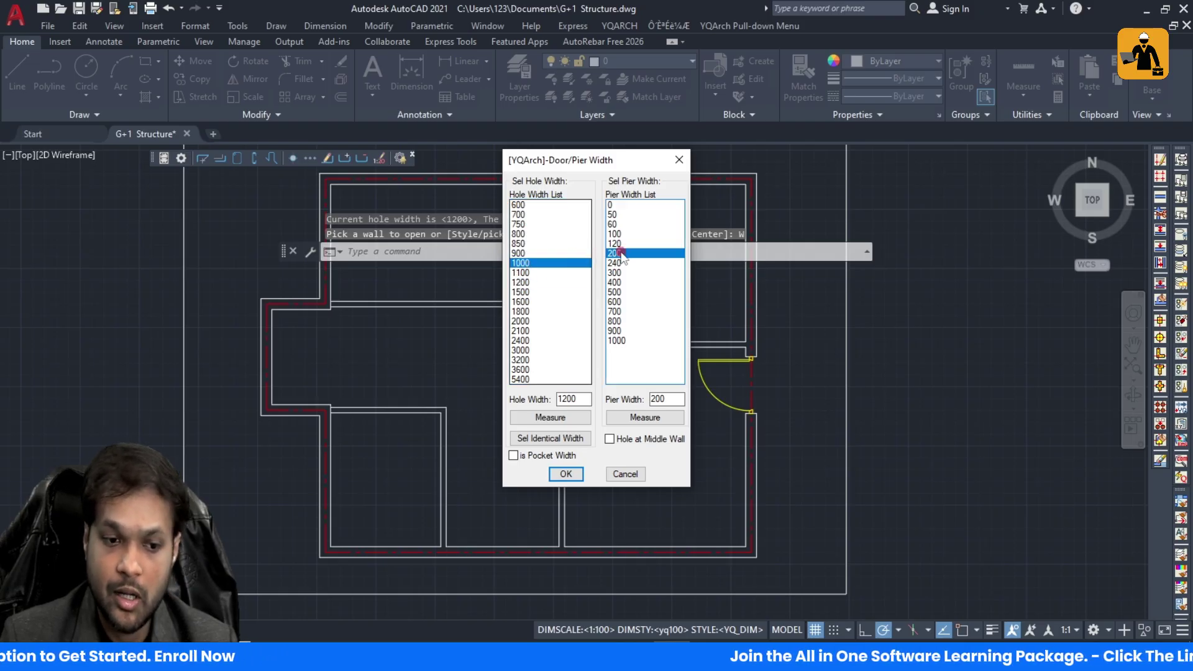
left_click(615, 243)
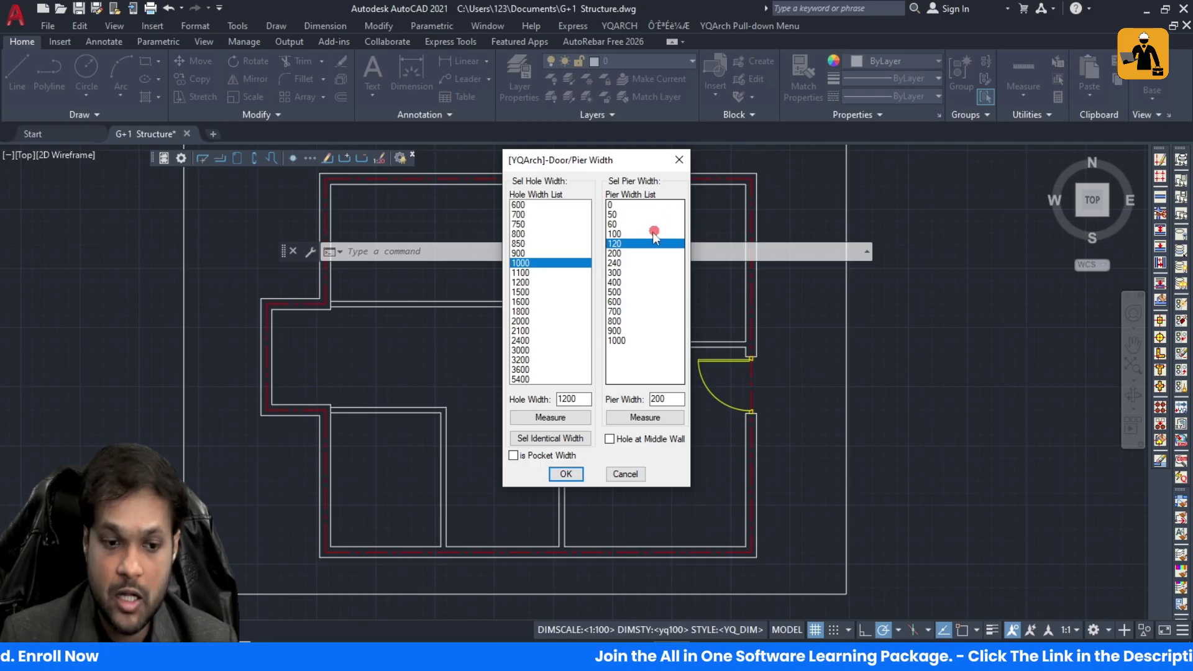
left_click(624, 233)
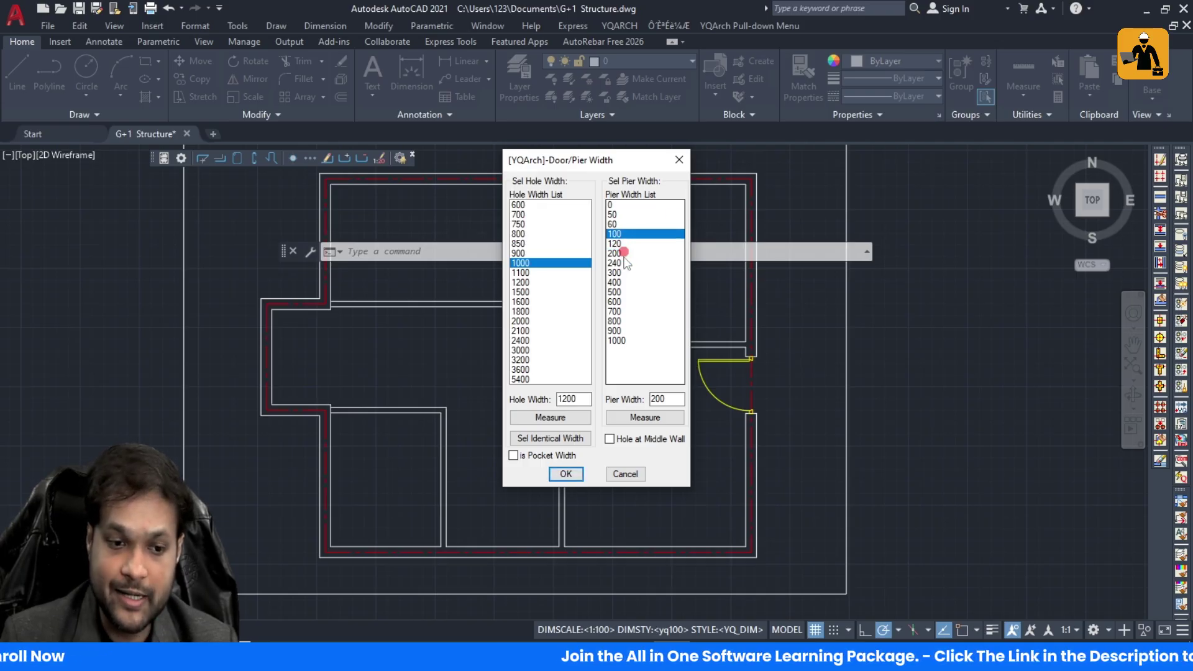
left_click(565, 474)
Step: Place a 1000-wide door in the central vertical partition just below the right-hand horizontal partition, hinged at its upper end and swinging left
scroll(808, 348, "up", 4)
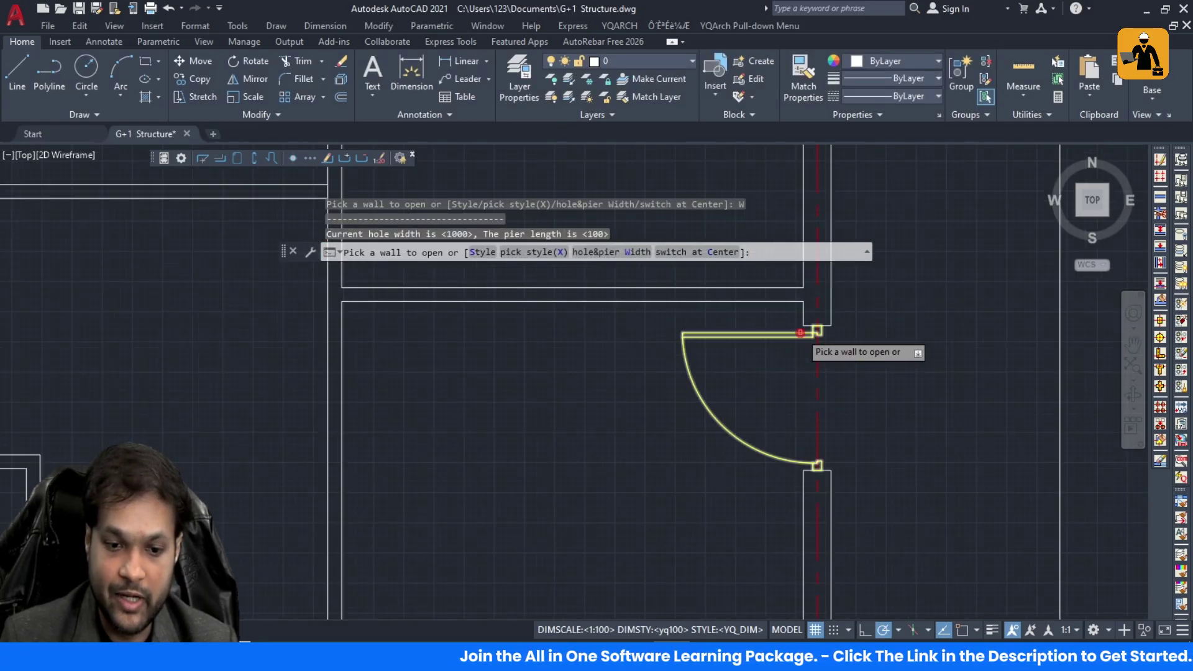
scroll(802, 339, "down", 4)
scroll(708, 341, "up", 4)
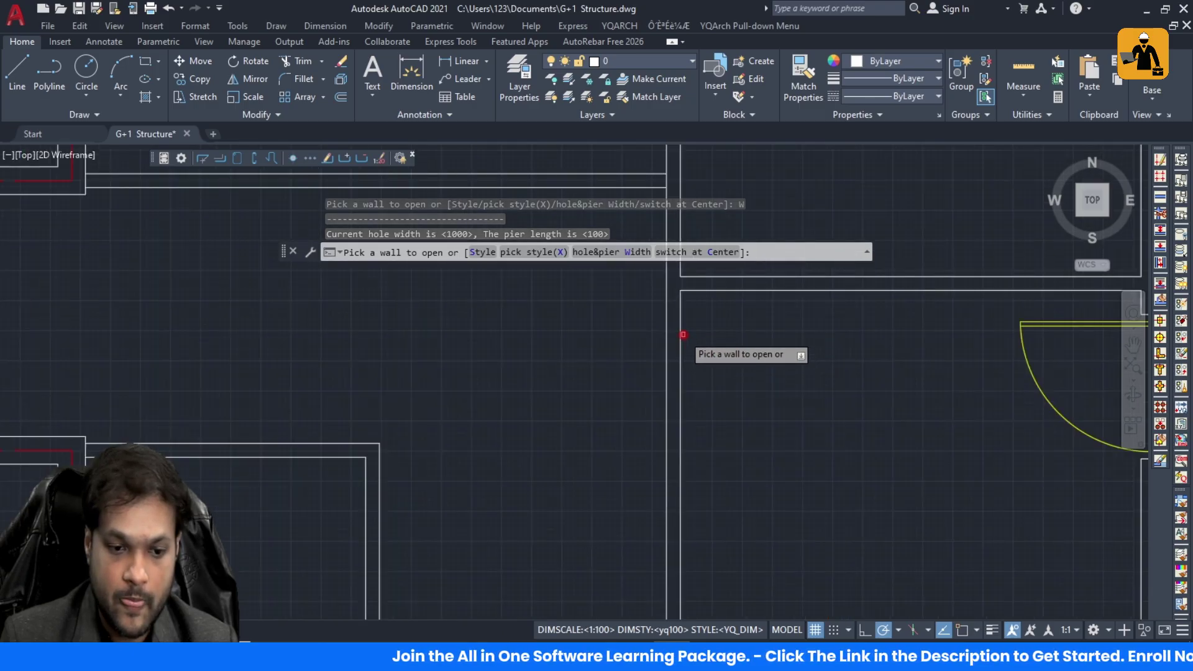
scroll(727, 330, "down", 4)
scroll(737, 327, "up", 3)
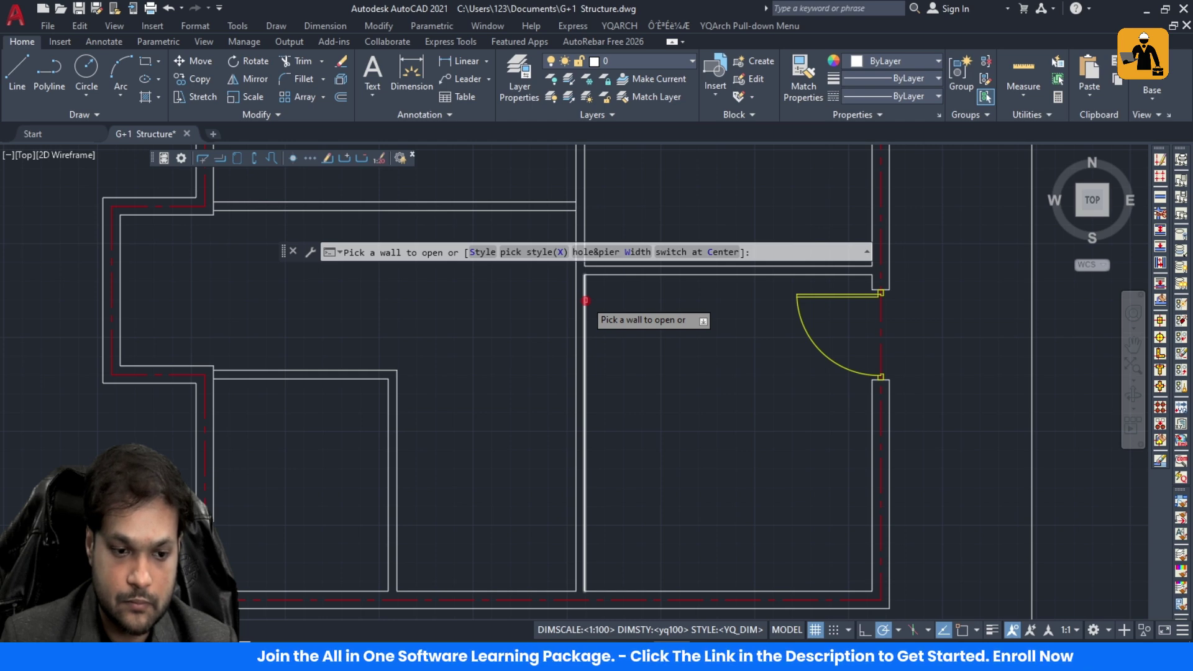
left_click(585, 318)
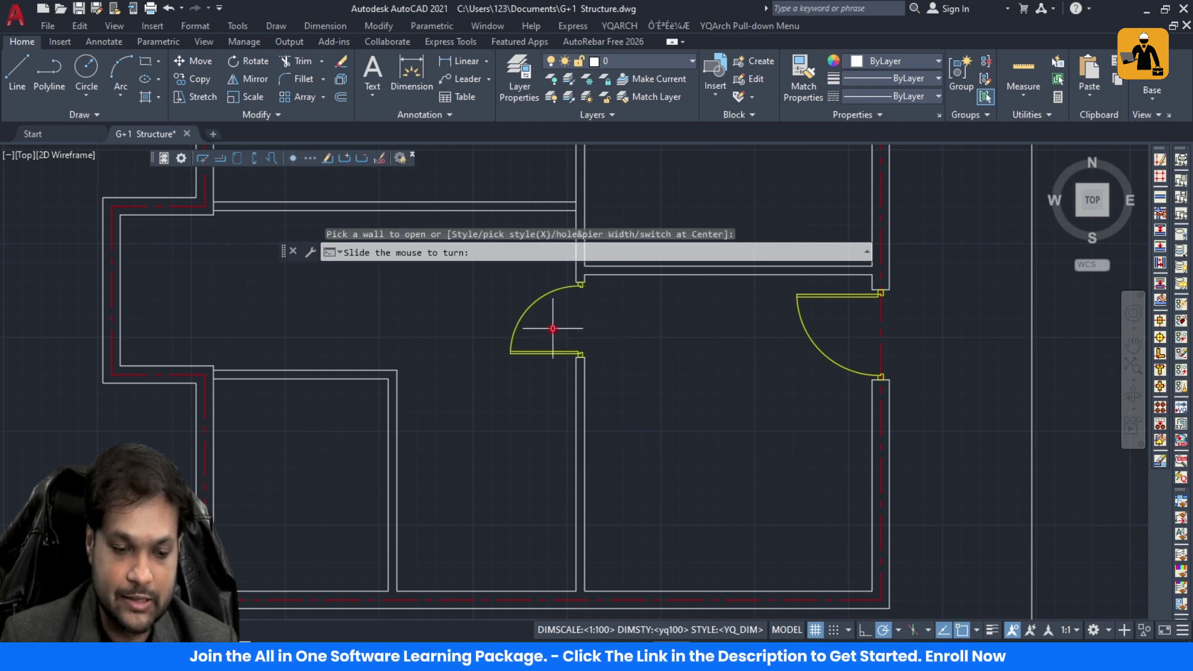
left_click(555, 298)
Step: Place a 1000-wide door at the left end of the right-hand horizontal partition, hinged on the left and swinging into the upper-right room
scroll(553, 373, "down", 4)
scroll(603, 354, "up", 3)
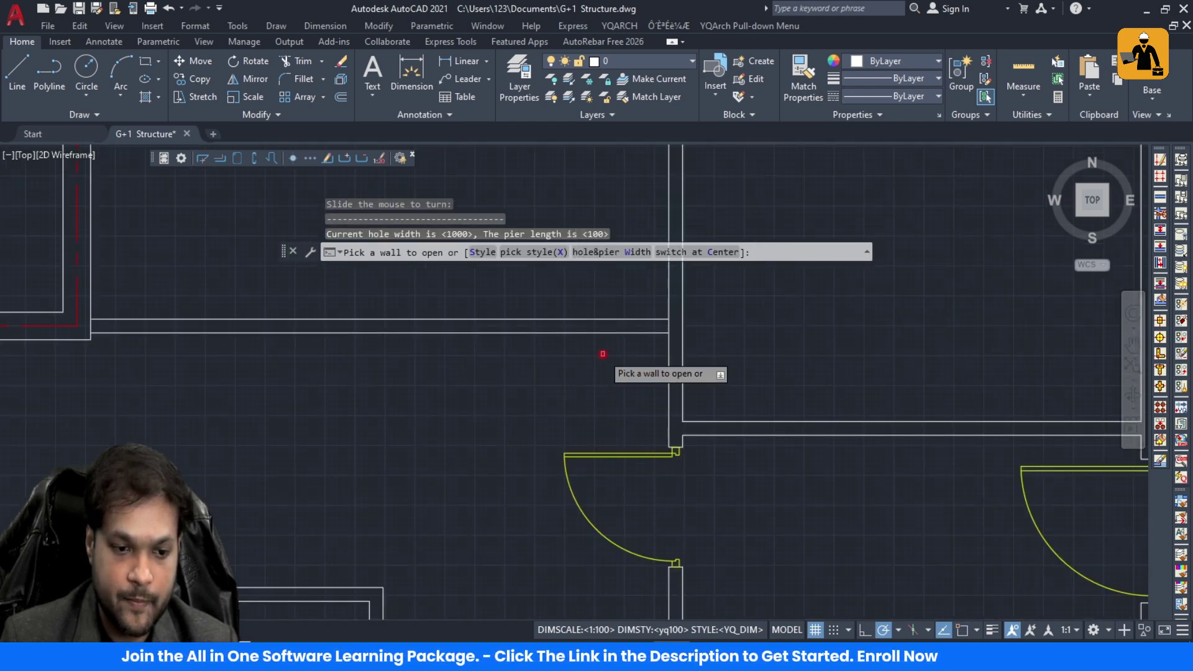
scroll(657, 354, "down", 3)
scroll(671, 371, "up", 4)
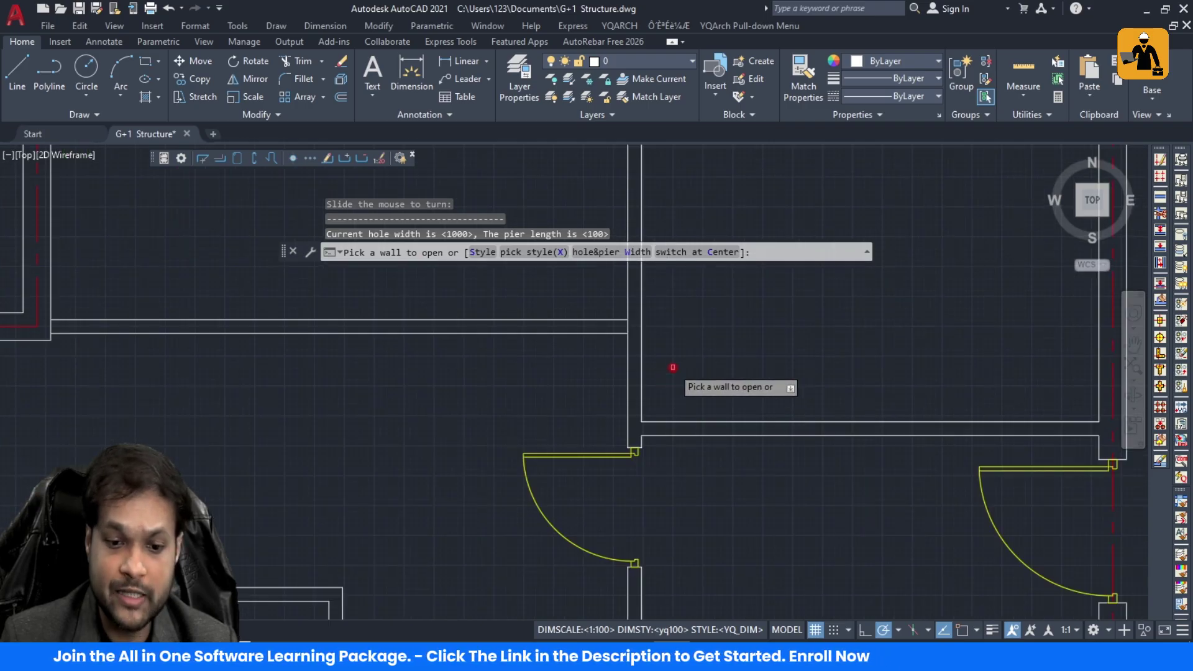
scroll(673, 365, "down", 2)
scroll(691, 387, "up", 3)
left_click(690, 388)
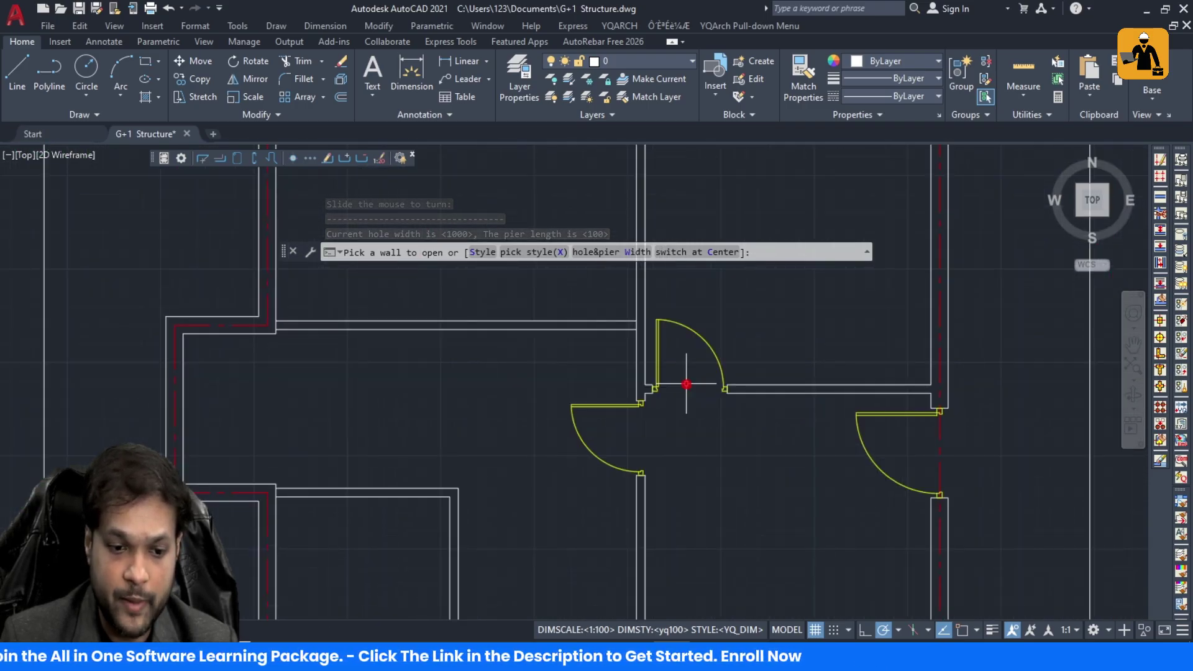
left_click(679, 347)
Step: Place a 1000-wide door at the right end of the upper-left room's bottom partition, hinged on the right and swinging into that room
scroll(671, 367, "down", 5)
scroll(601, 352, "up", 7)
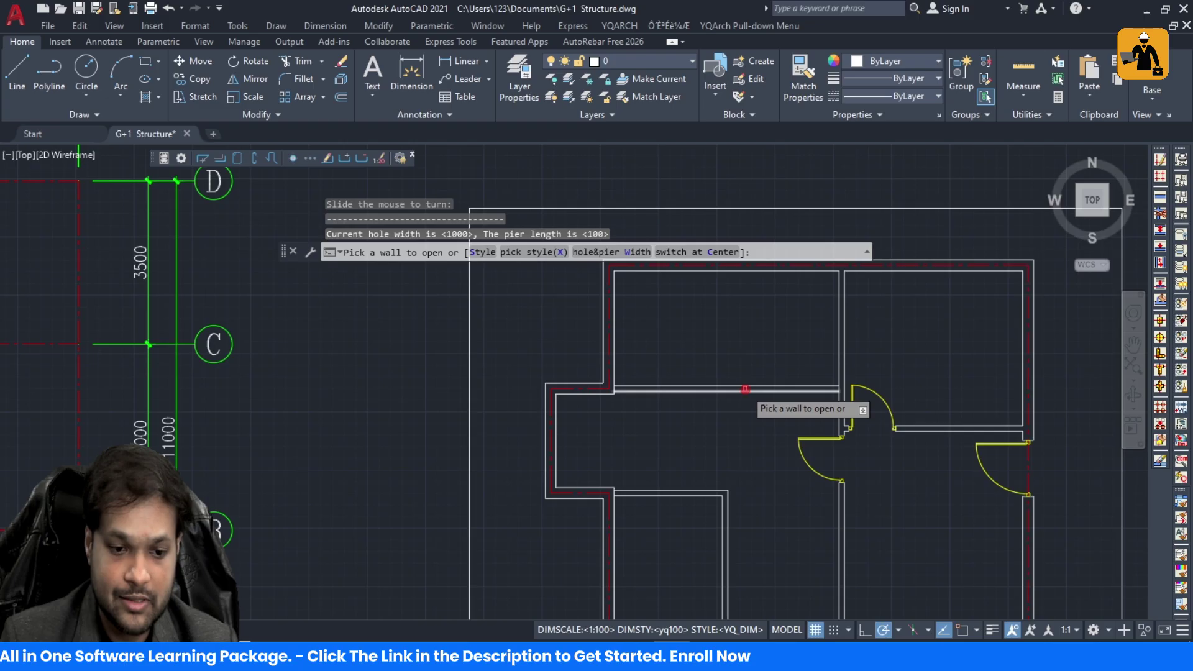
left_click(807, 391)
left_click(801, 365)
Step: Place two 1000-wide doors, one below the other, in the lower-left room's right partition, swinging inward and hinged beside each other
scroll(833, 341, "down", 5)
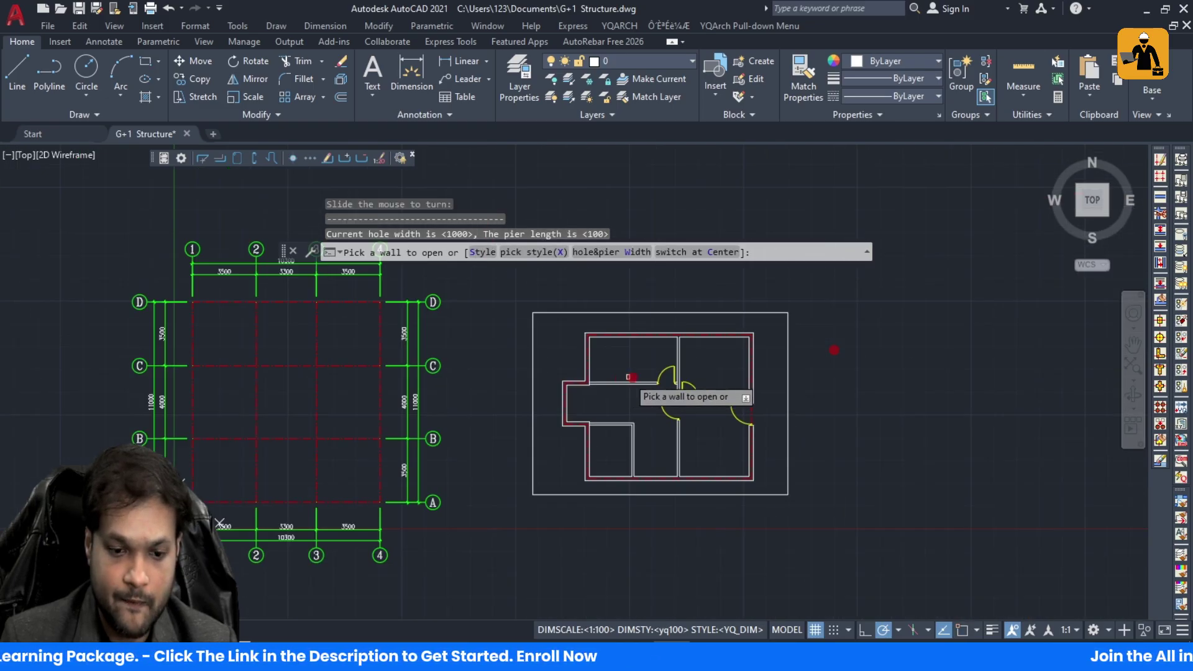
scroll(647, 405, "up", 4)
scroll(643, 407, "up", 5)
scroll(647, 399, "down", 5)
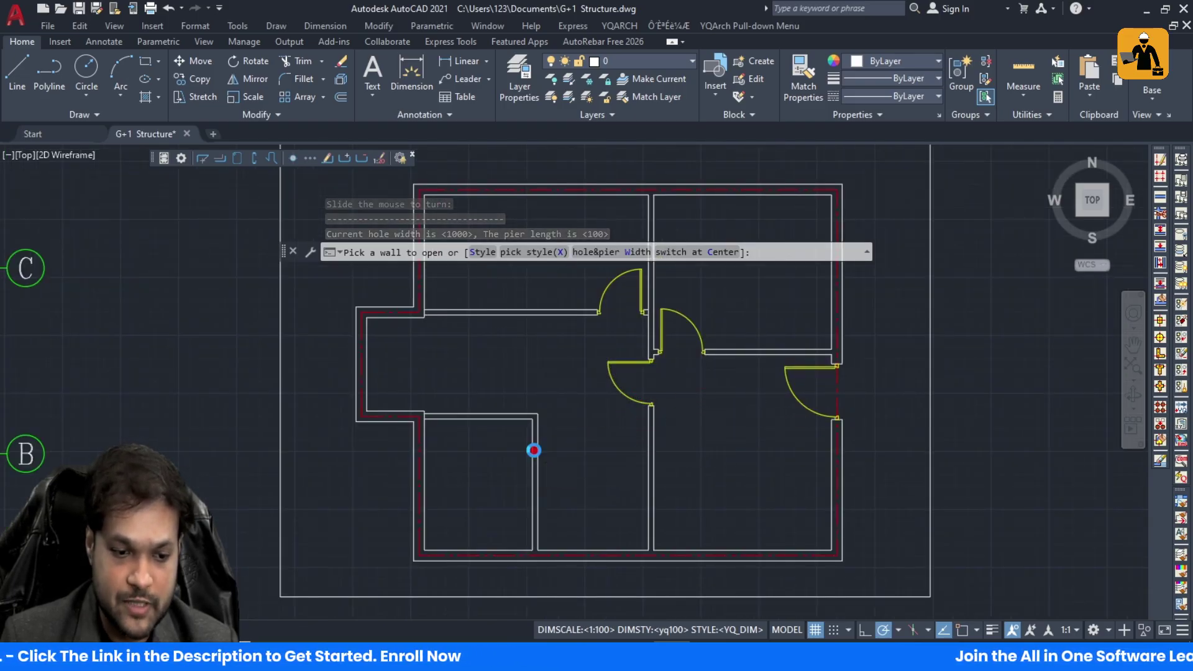
left_click(533, 447)
left_click(525, 473)
left_click(534, 499)
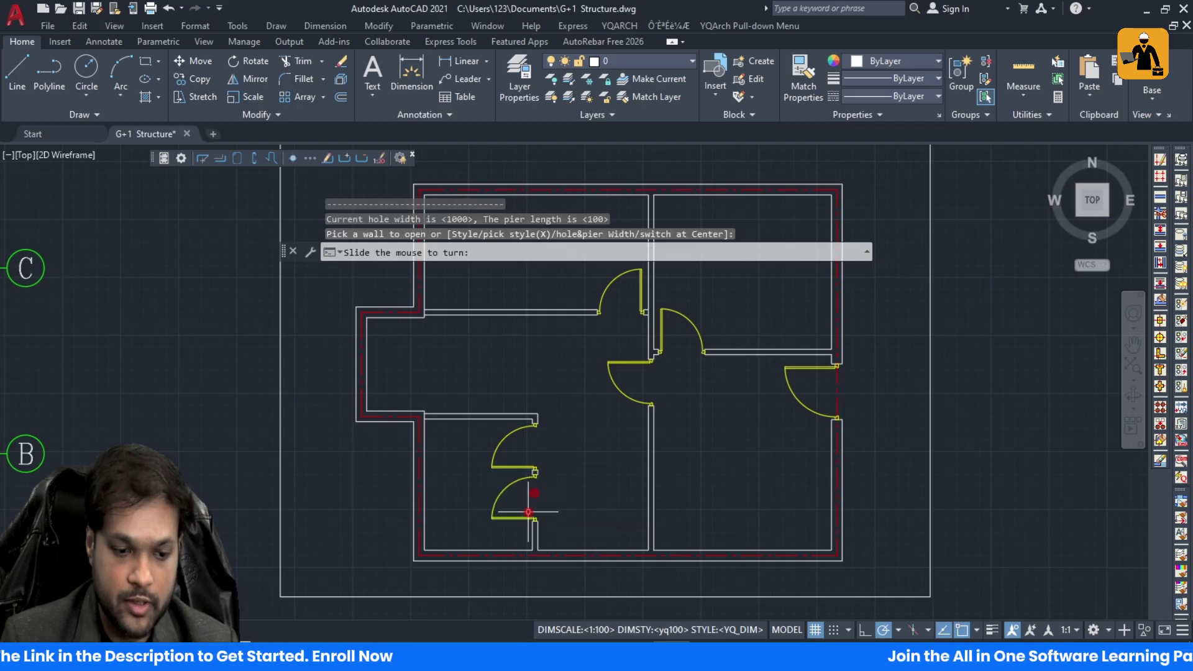
left_click(524, 489)
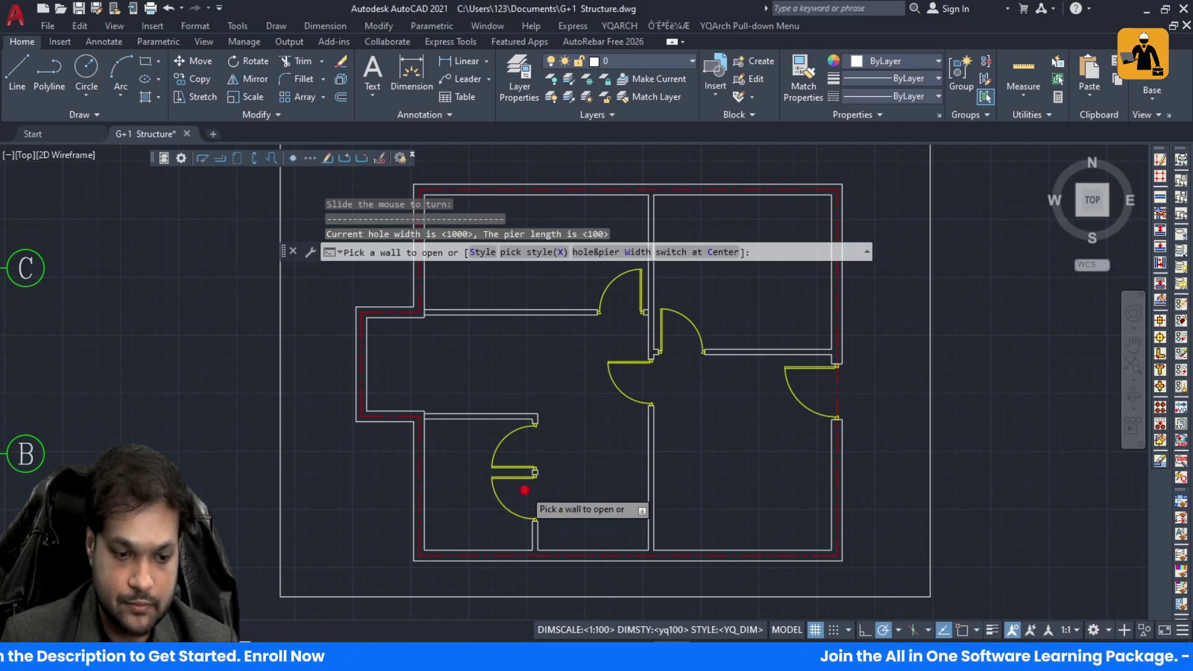
scroll(522, 490, "down", 3)
scroll(518, 478, "up", 5)
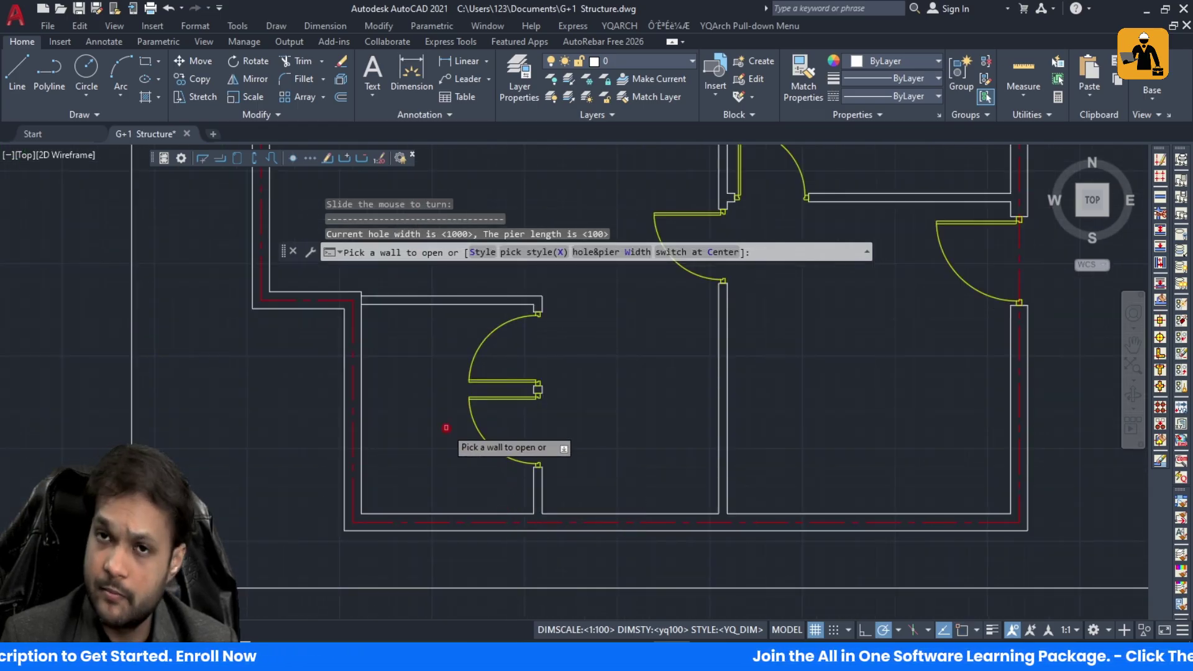
scroll(459, 428, "down", 5)
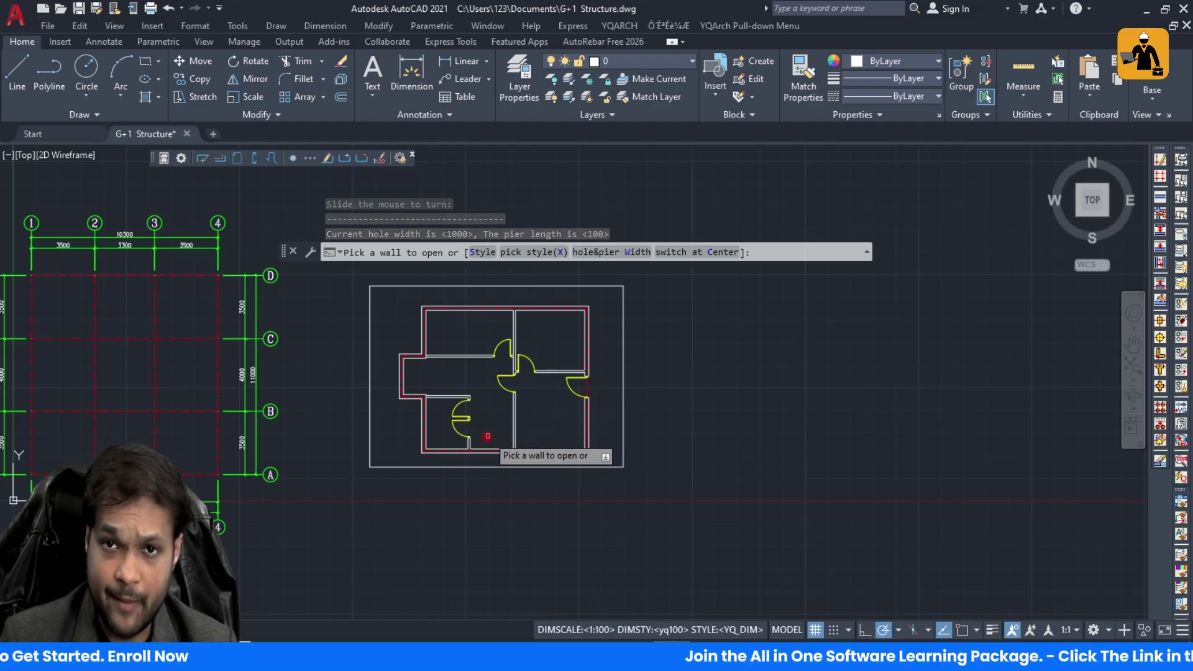
scroll(460, 369, "up", 5)
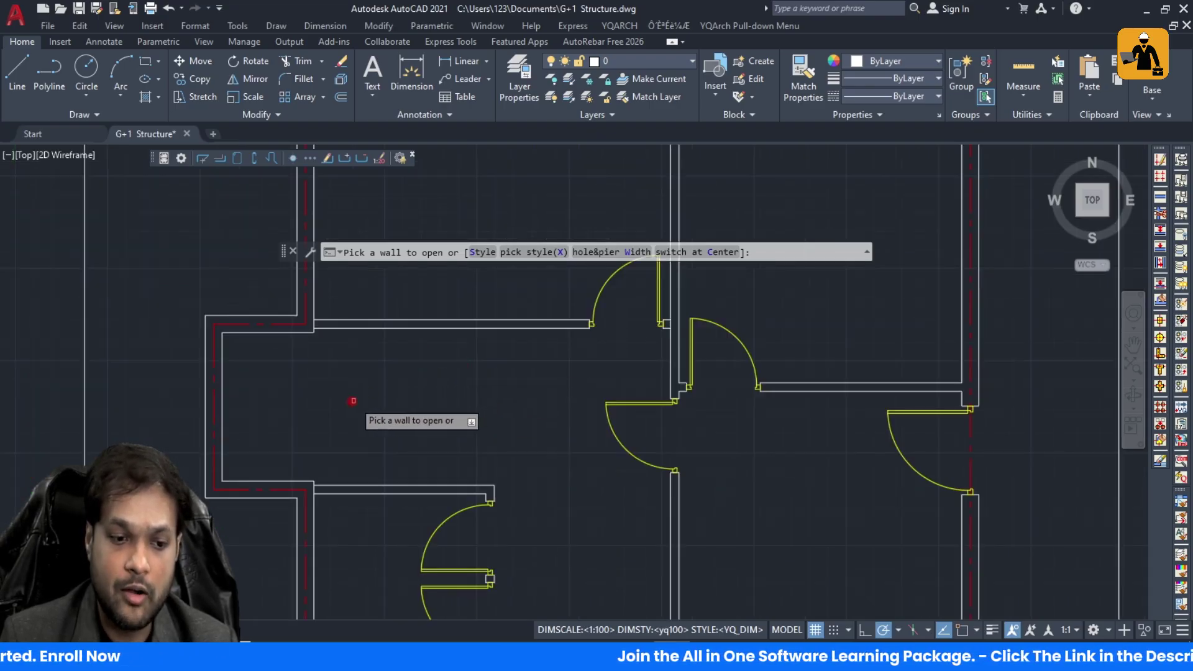
scroll(348, 413, "down", 5)
scroll(381, 373, "up", 5)
scroll(410, 358, "down", 1)
scroll(410, 358, "down", 4)
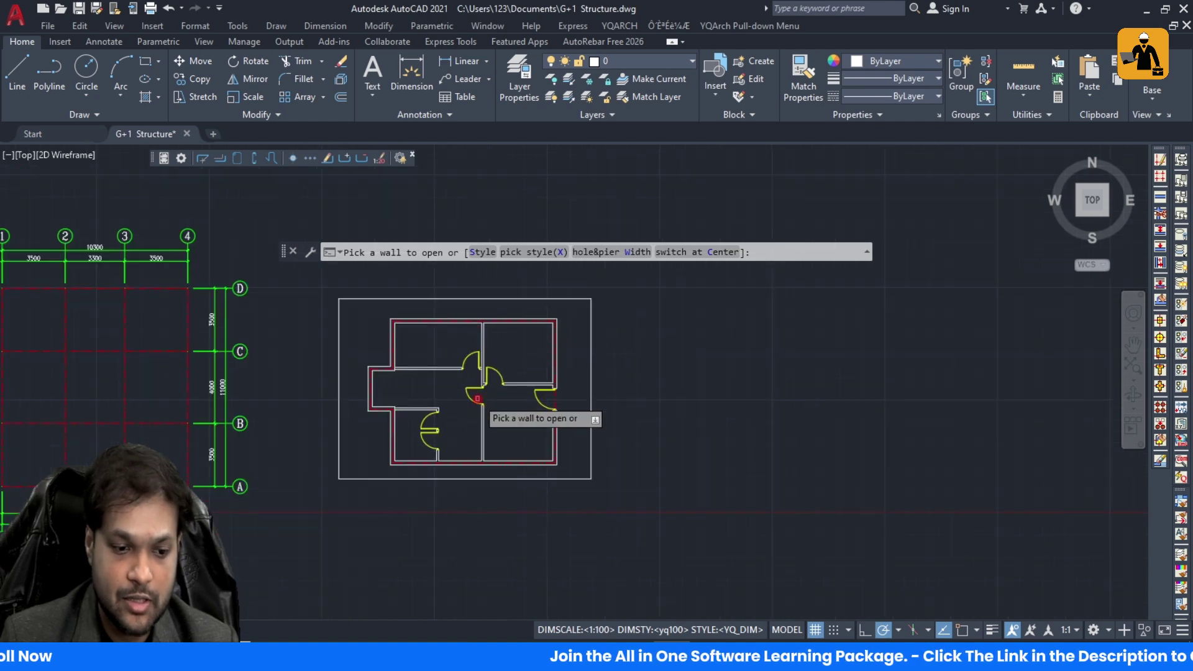
scroll(474, 405, "up", 2)
key("Escape")
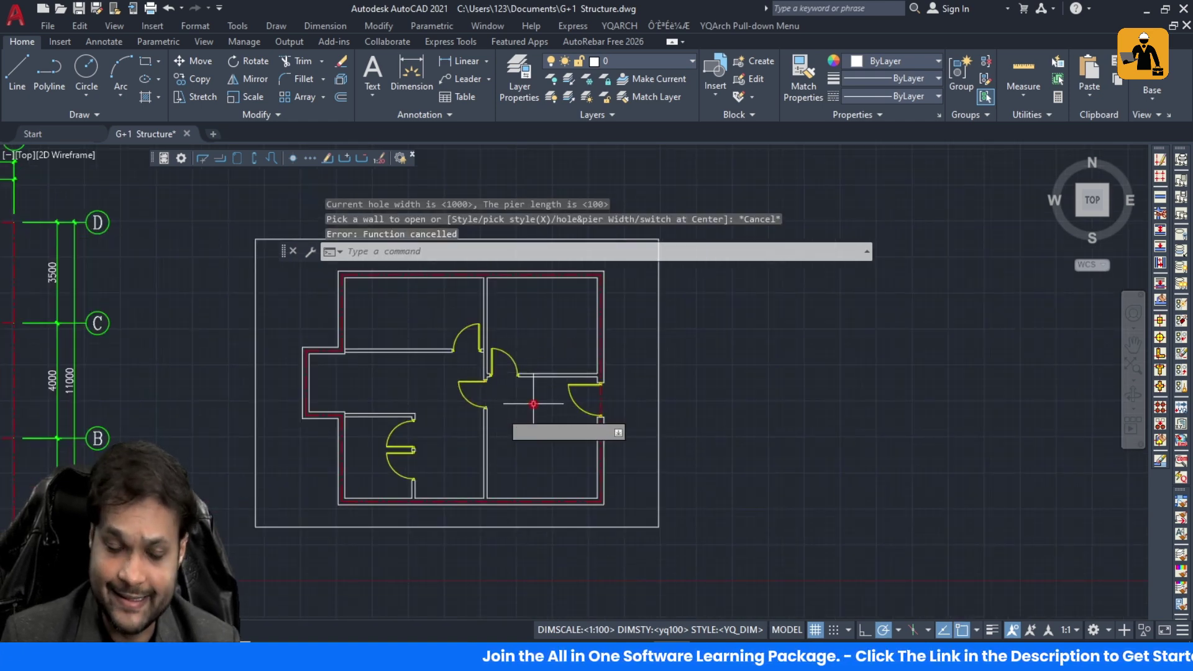
scroll(542, 410, "up", 2)
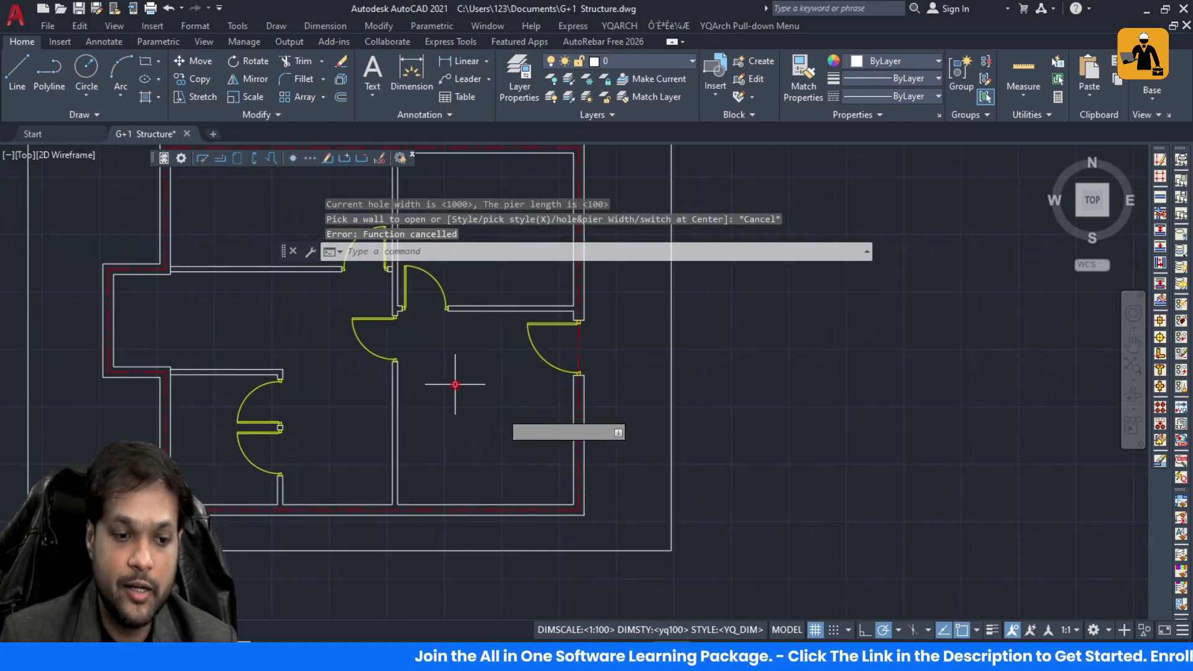
scroll(479, 395, "down", 2)
scroll(517, 406, "up", 2)
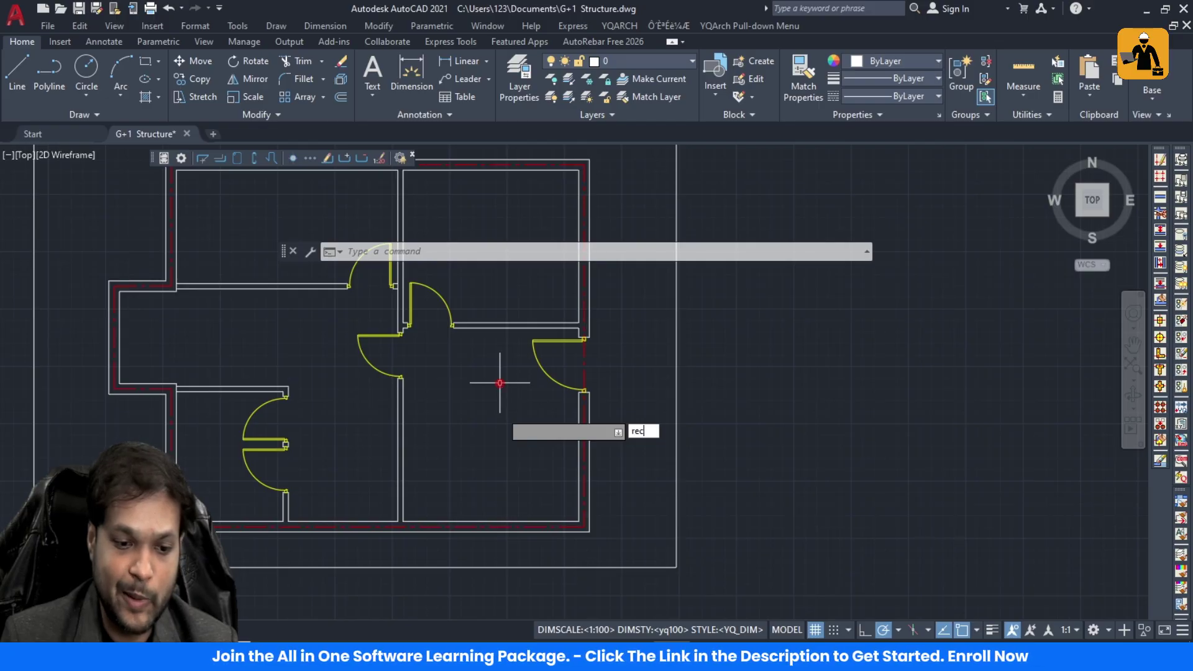
key("Return")
key("Escape")
key("Escape")
key("Escape")
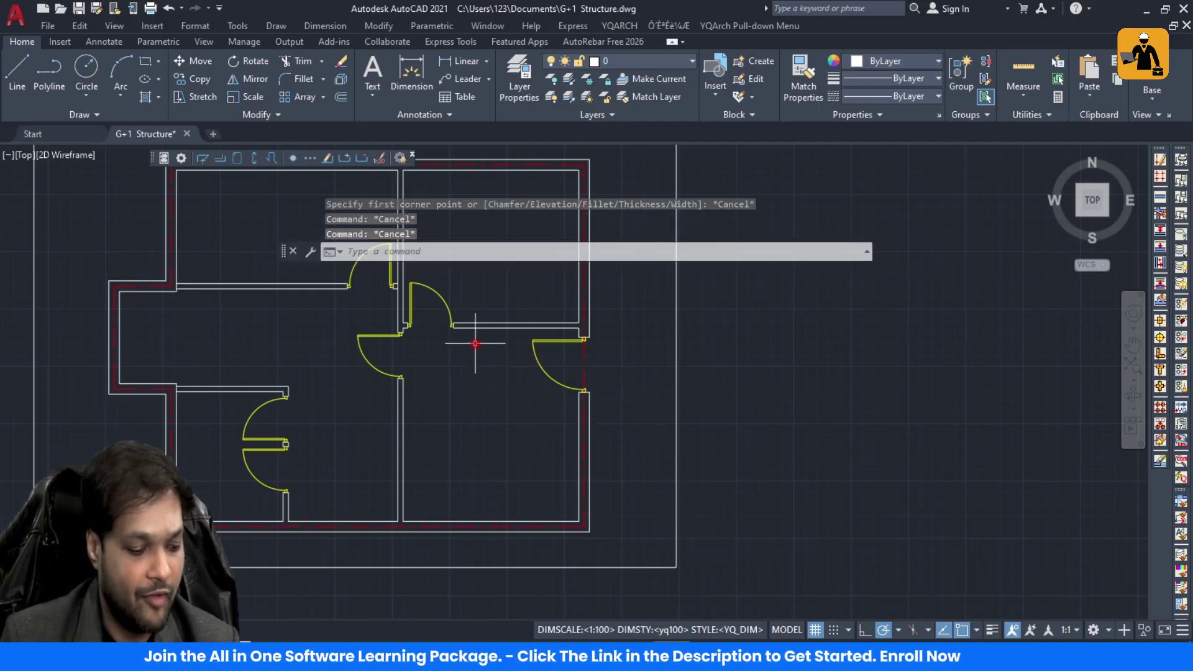
Step: Draw a short 115-thick, centre-aligned wall straight down from the right-hand horizontal partition, just left of the door in the right outer wall
type("ww")
key("Return")
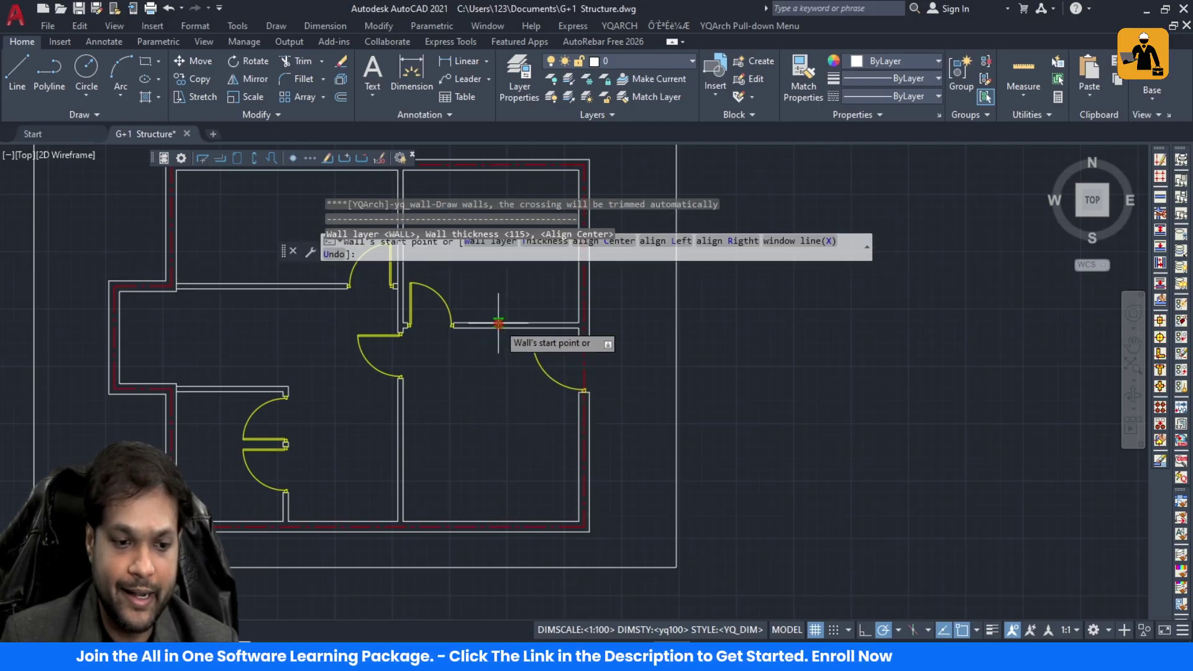
scroll(498, 325, "up", 2)
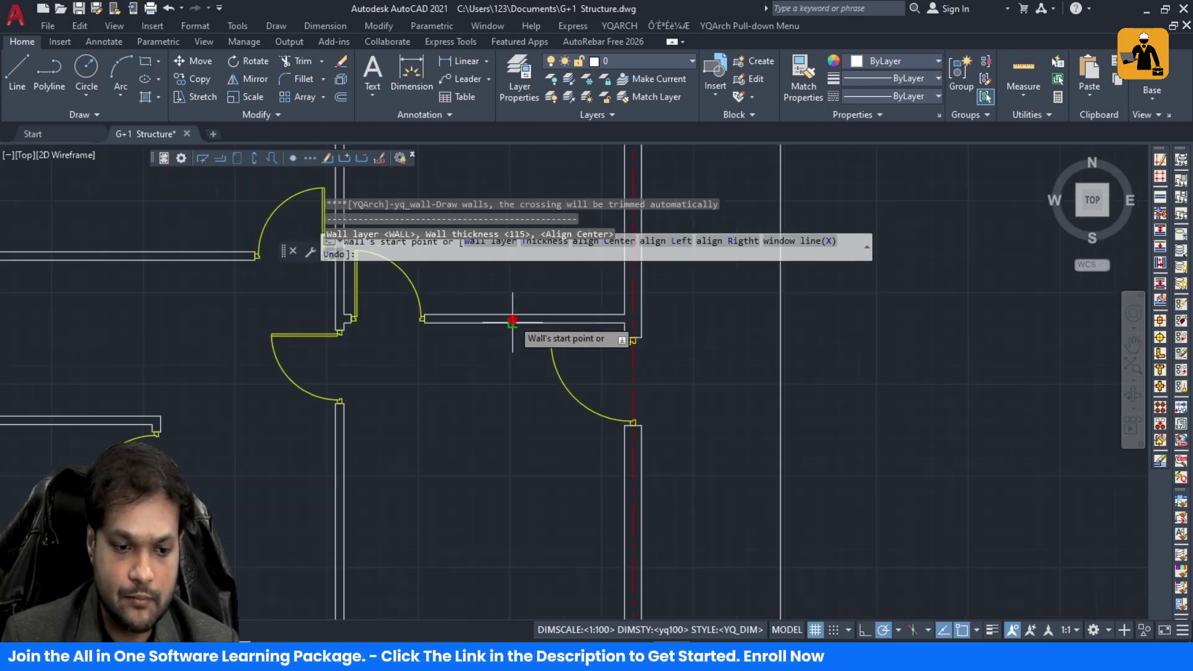
left_click(512, 321)
left_click(512, 444)
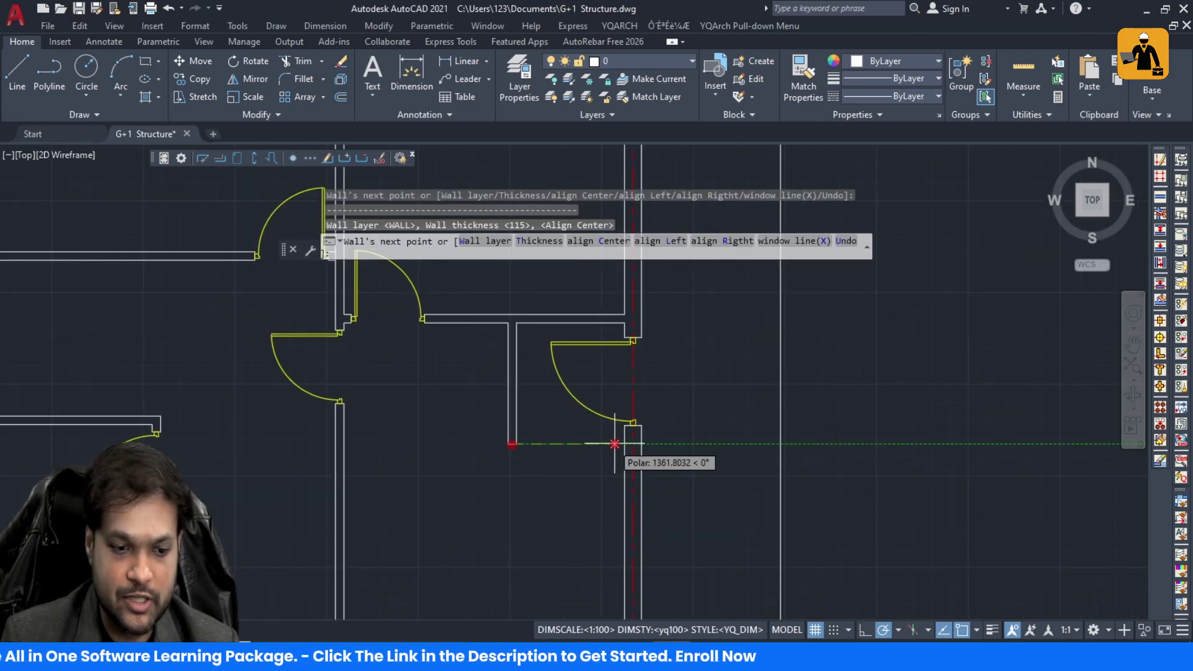
key("Escape")
scroll(544, 410, "down", 5)
scroll(556, 364, "up", 3)
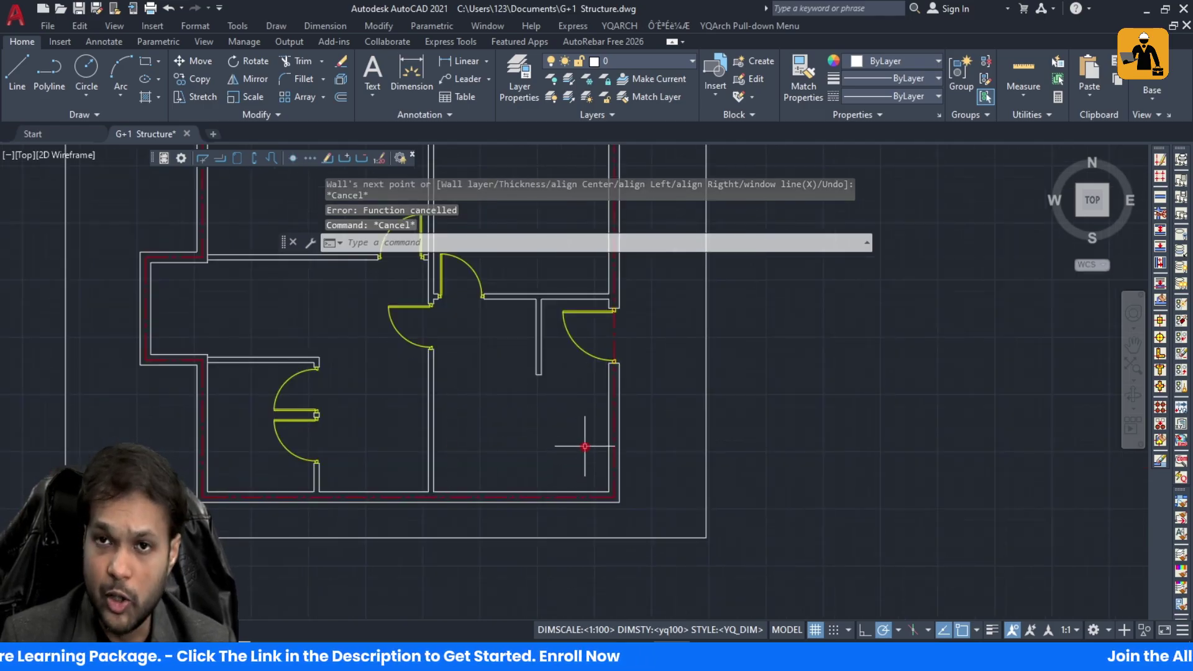
Step: Move the lower-left room's right partition with its two doors to the left along the bottom outer wall, narrowing the room
scroll(585, 446, "down", 4)
scroll(596, 373, "up", 3)
scroll(607, 341, "down", 3)
scroll(549, 345, "up", 3)
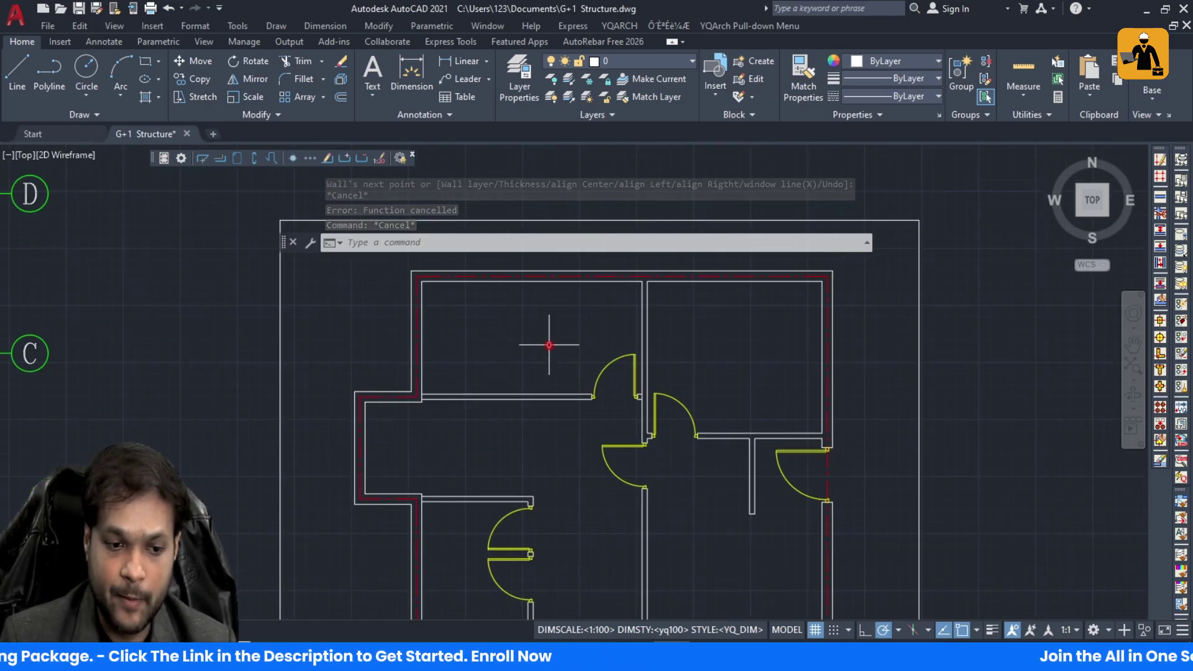
scroll(515, 354, "down", 2)
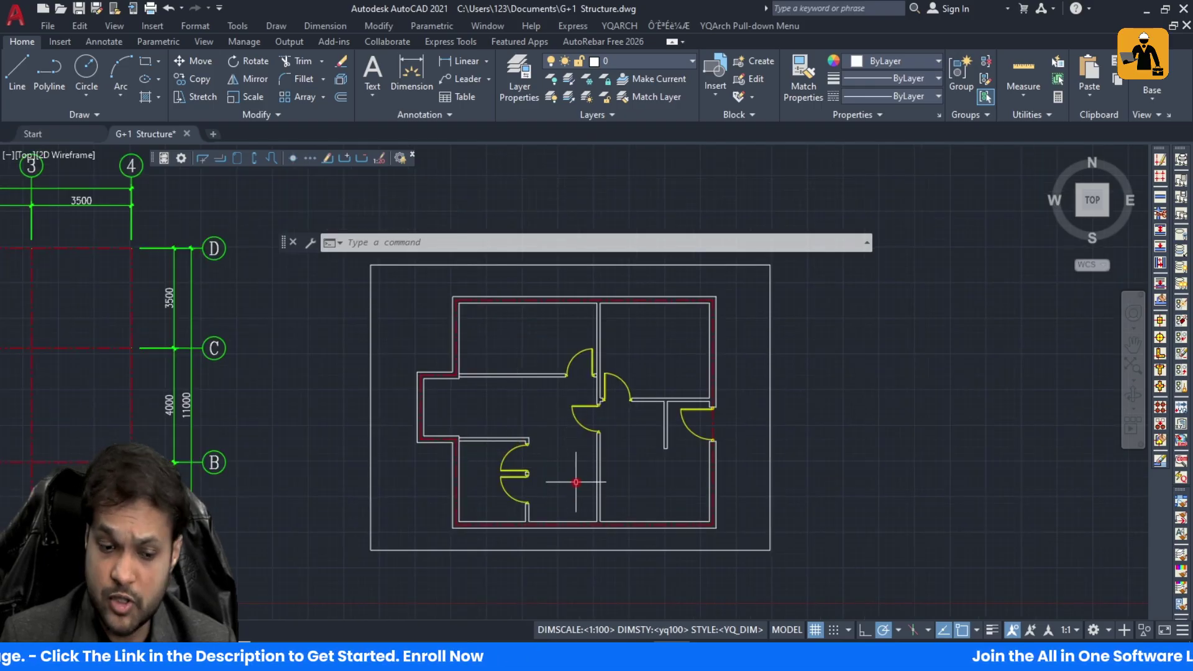
scroll(534, 504, "up", 4)
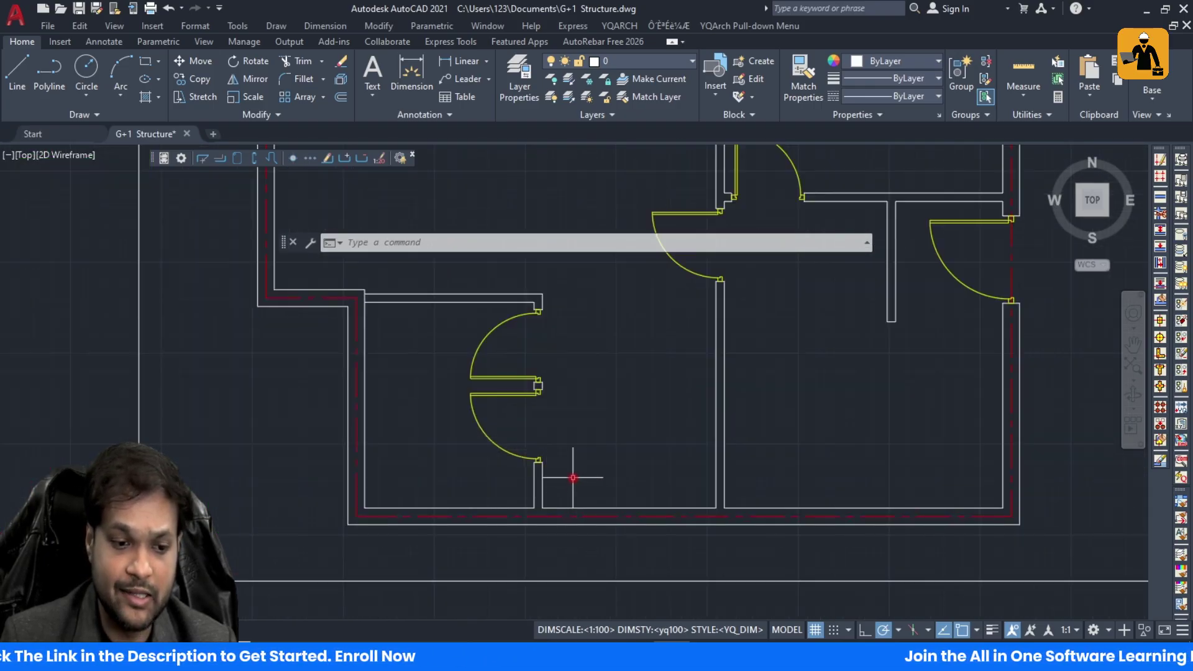
left_click(573, 478)
left_click(473, 336)
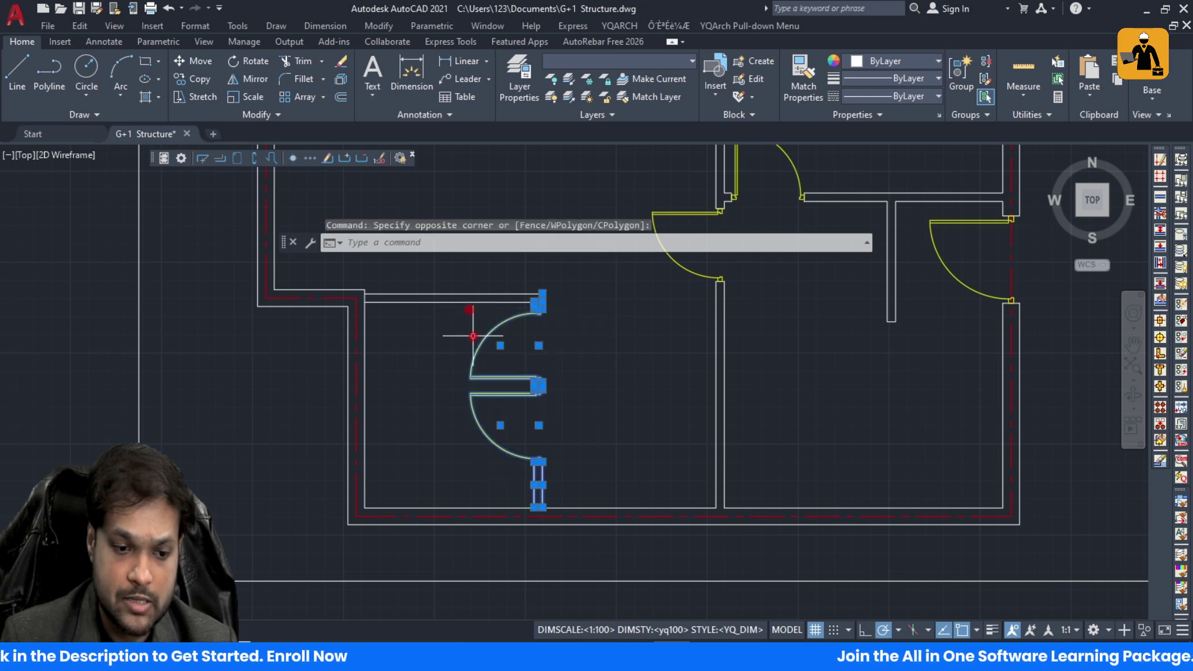
type("m")
key("Return")
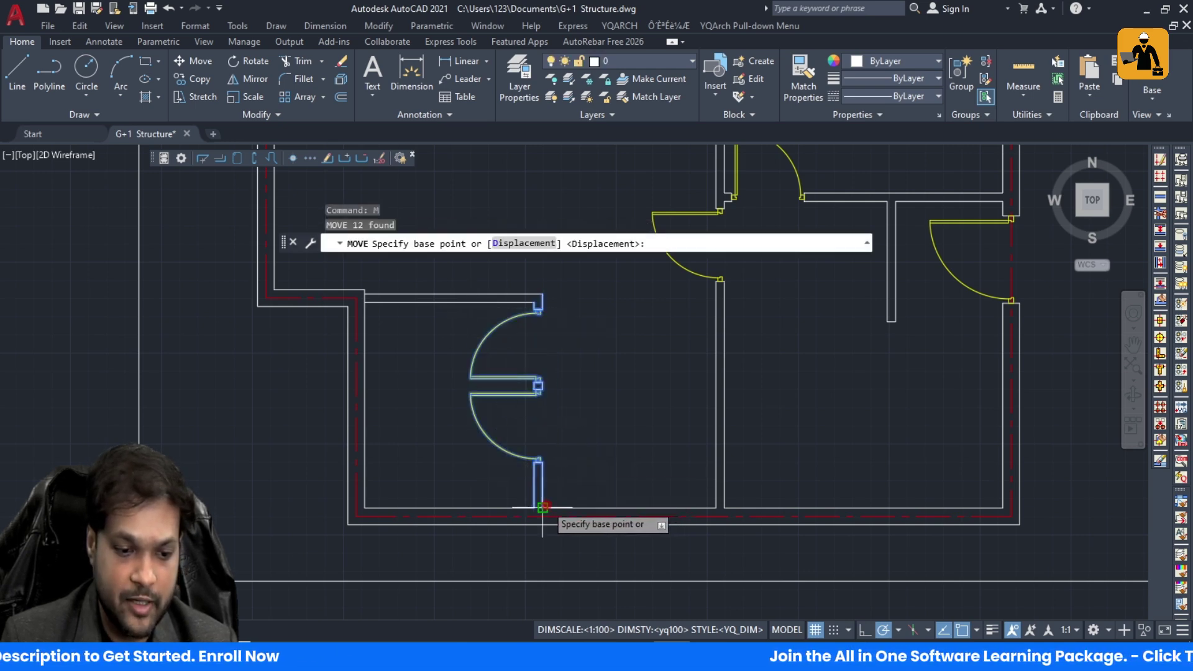
left_click(539, 507)
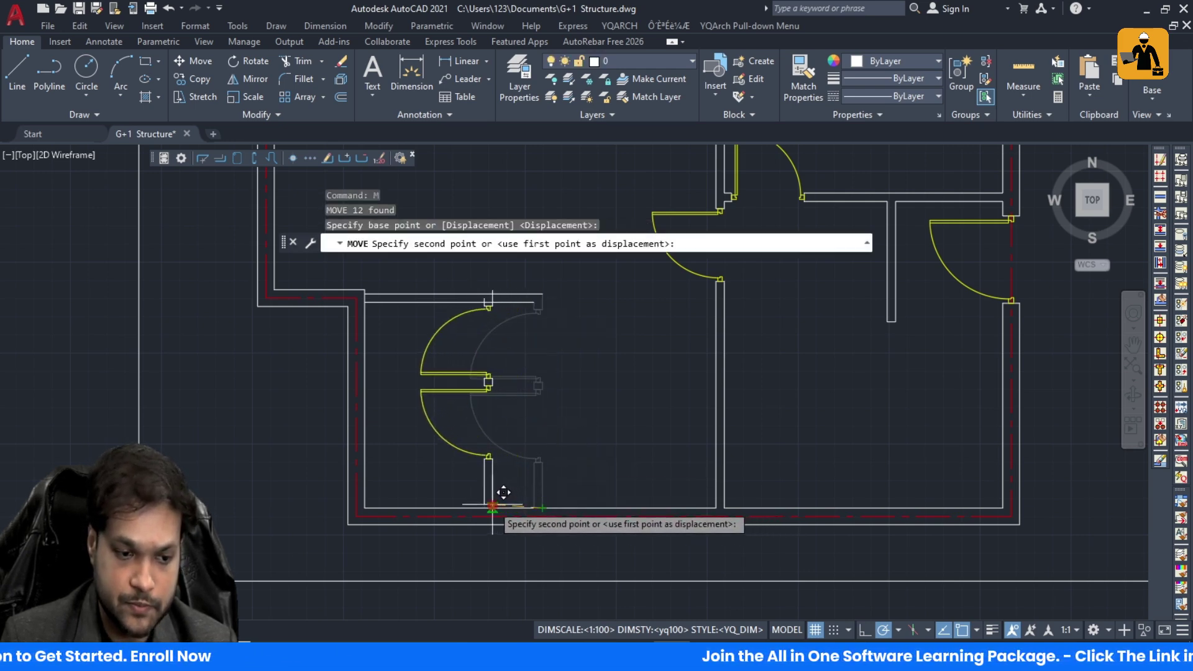
left_click(487, 504)
scroll(474, 424, "up", 2)
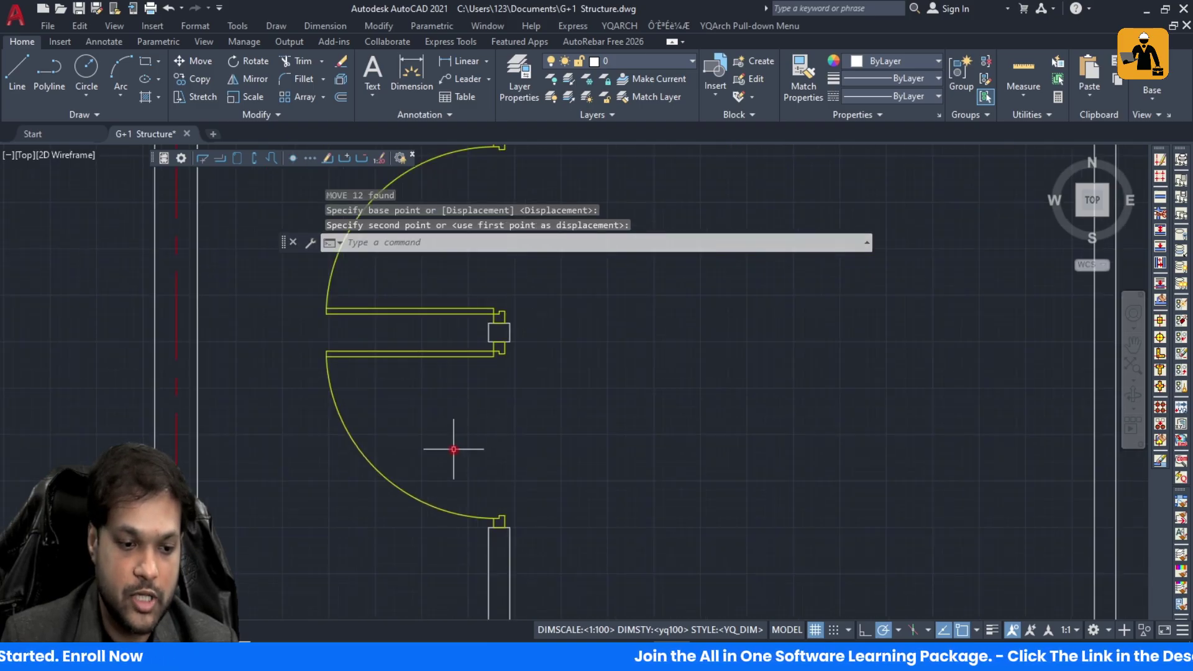
Step: Delete the two doors and the short wall piece between them in the partition of the lower-left room
left_click(453, 448)
left_click(342, 350)
scroll(436, 431, "down", 3)
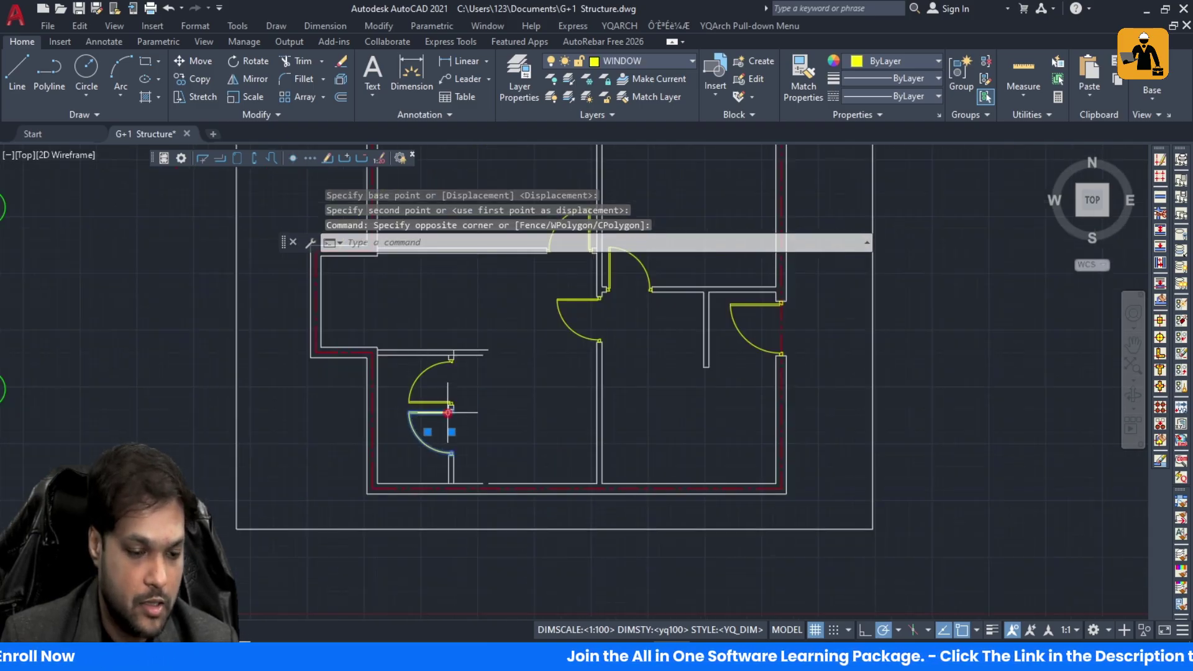
key("Escape")
key("Escape")
left_click(460, 426)
left_click(421, 389)
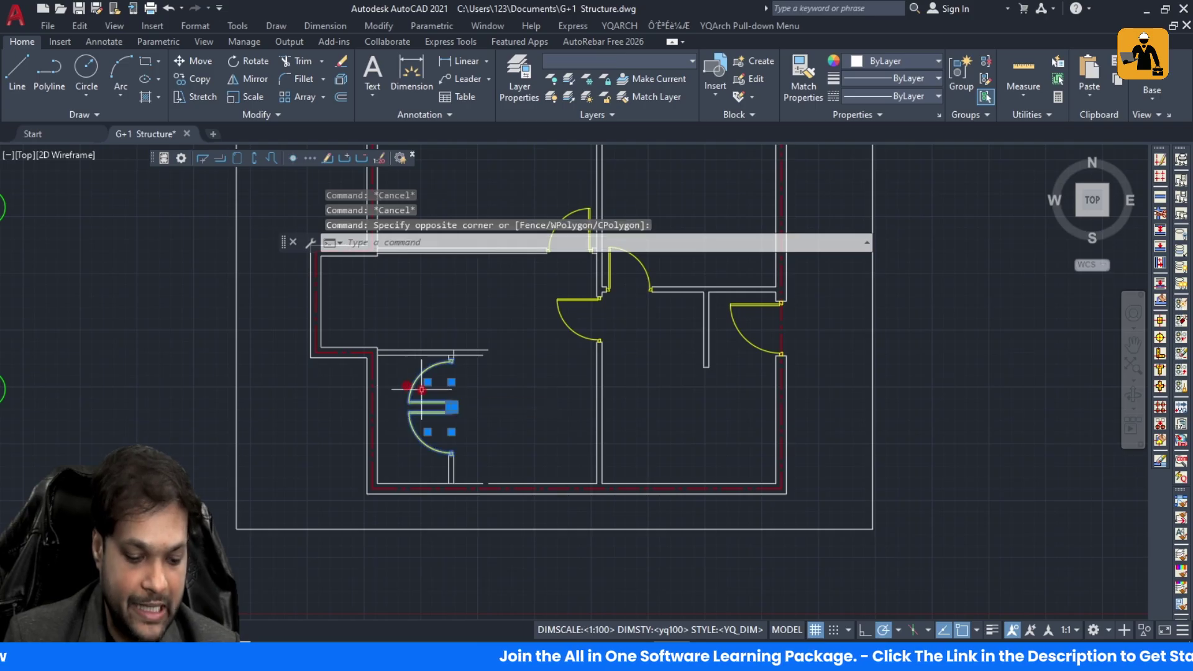
key("Delete")
Step: Extend the partition's two wall lines across the gap left by the removed doors
scroll(453, 457, "up", 5)
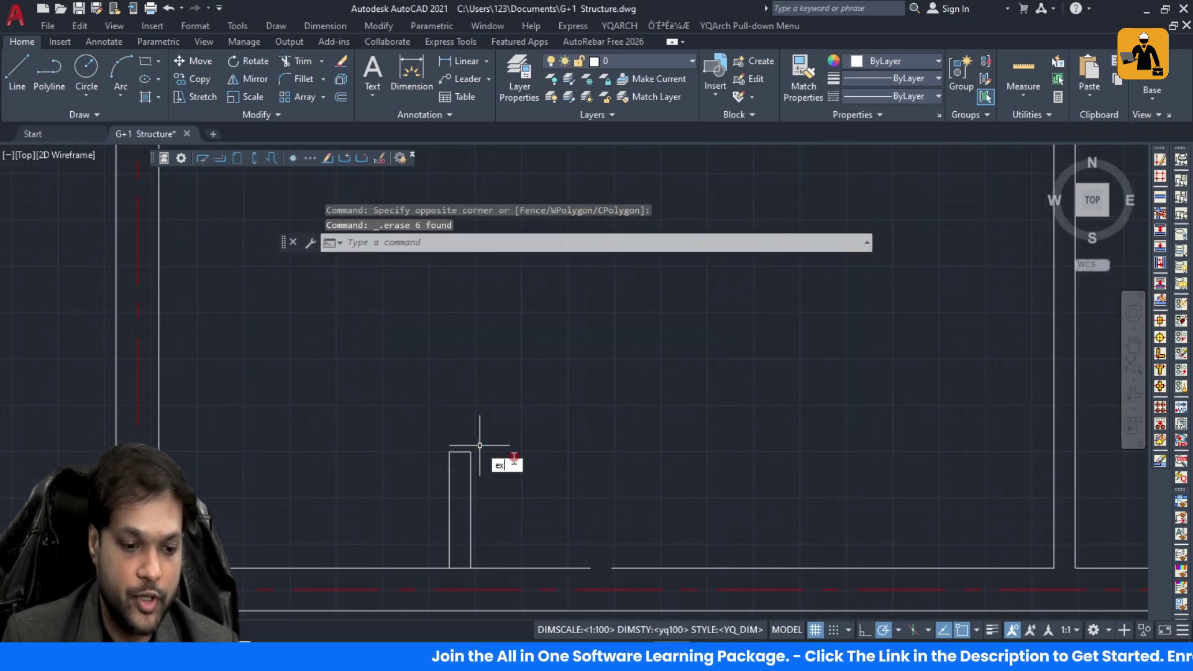
key("Return")
scroll(513, 498, "down", 3)
left_click(534, 499)
left_click(475, 503)
scroll(499, 482, "up", 2)
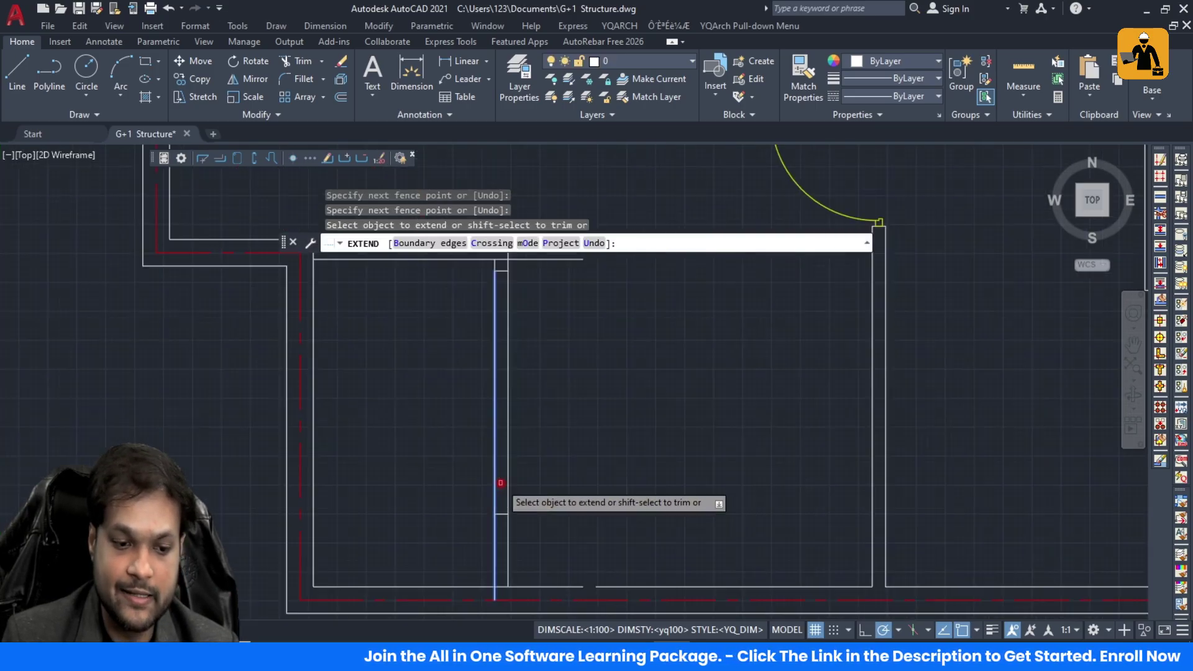
key("Escape")
key("Escape")
Step: Delete the leftover short cap lines across the partition and the stub line at its upper end
left_click(501, 514)
key("Delete")
scroll(506, 491, "down", 2)
scroll(506, 381, "up", 4)
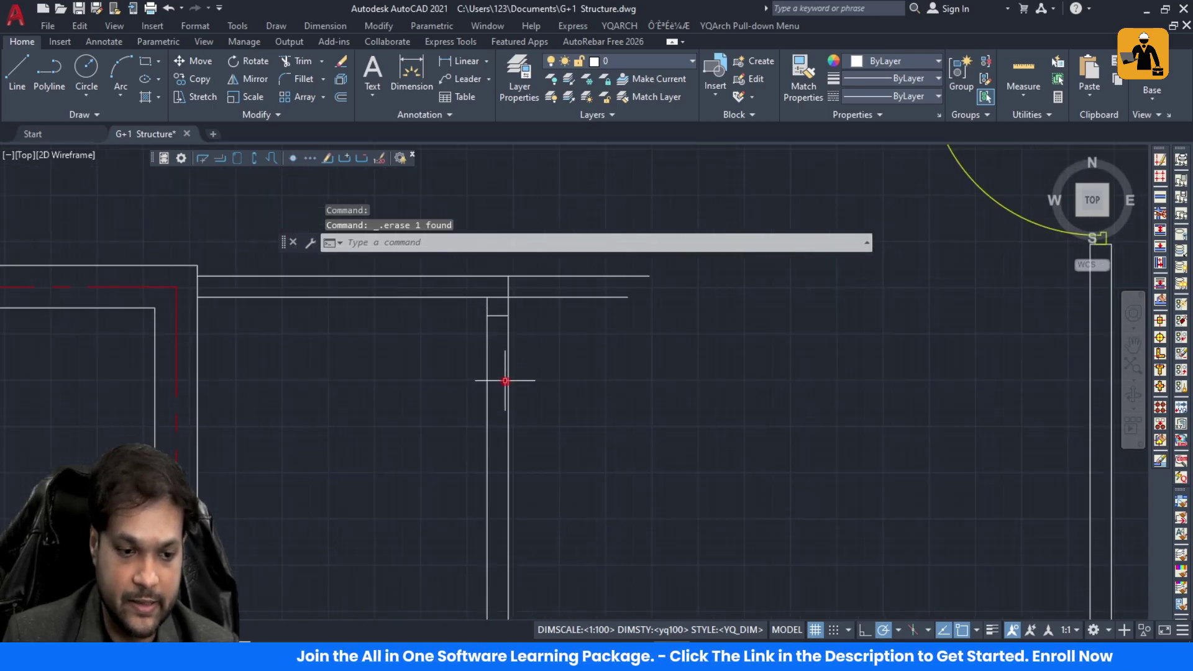
left_click(498, 316)
key("Delete")
left_click(509, 287)
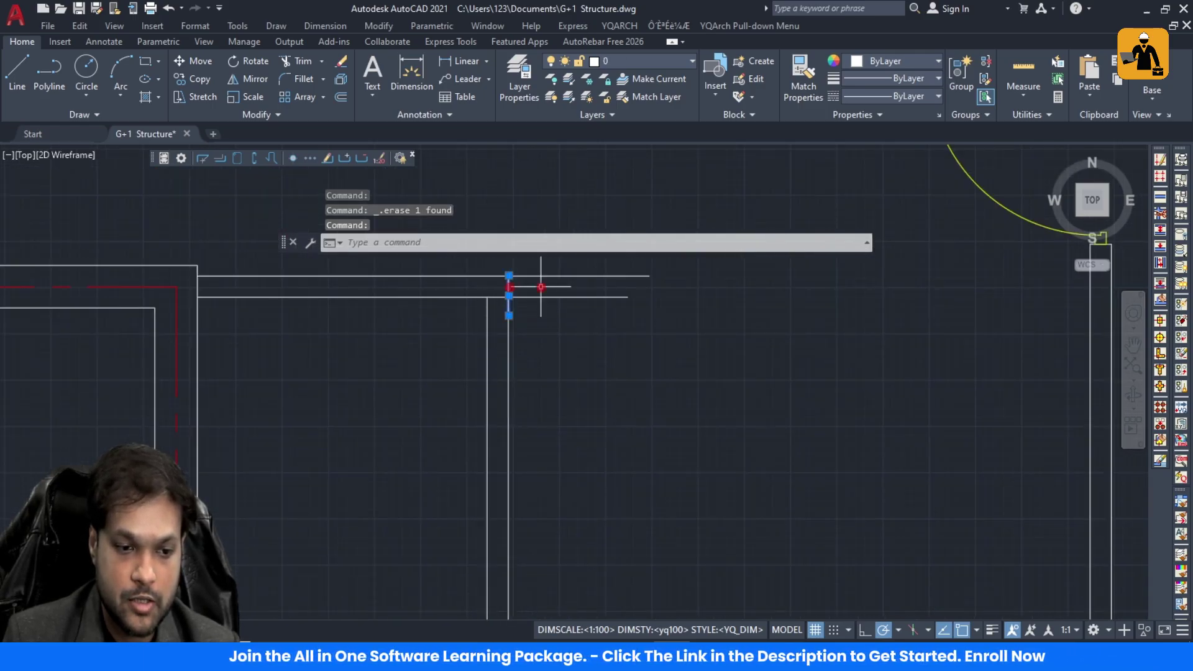
key("Delete")
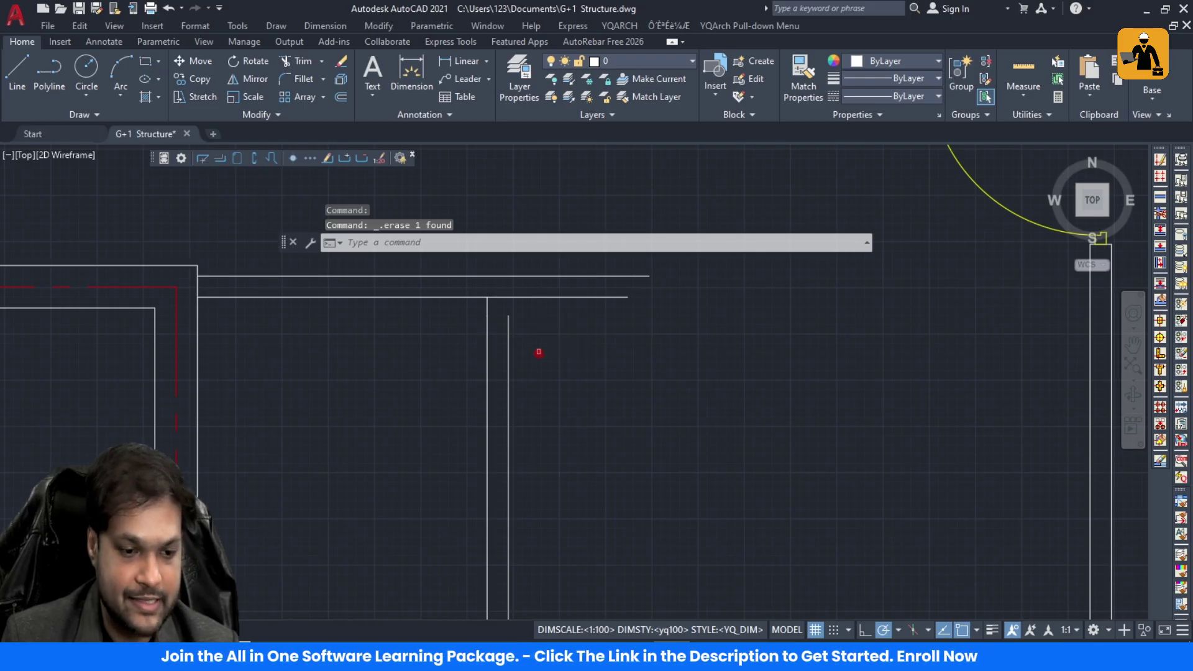
Step: Extend both vertical partition lines up to the outer line of the horizontal wall above
key("Return")
left_click(534, 352)
left_click(452, 362)
left_click(524, 339)
left_click(478, 343)
key("Escape")
key("Escape")
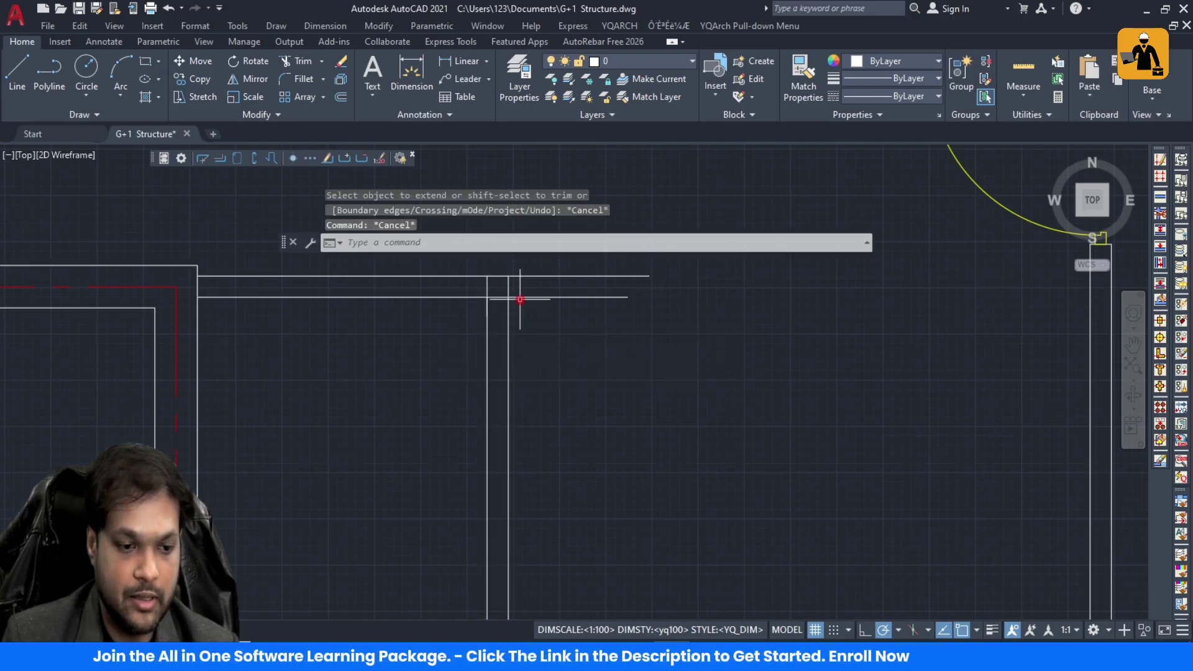
Step: Trim the horizontal wall lines overhanging past the partition and the line crossing it to clean up the wall corner
type("tr")
key("Return")
left_click(549, 265)
left_click(558, 319)
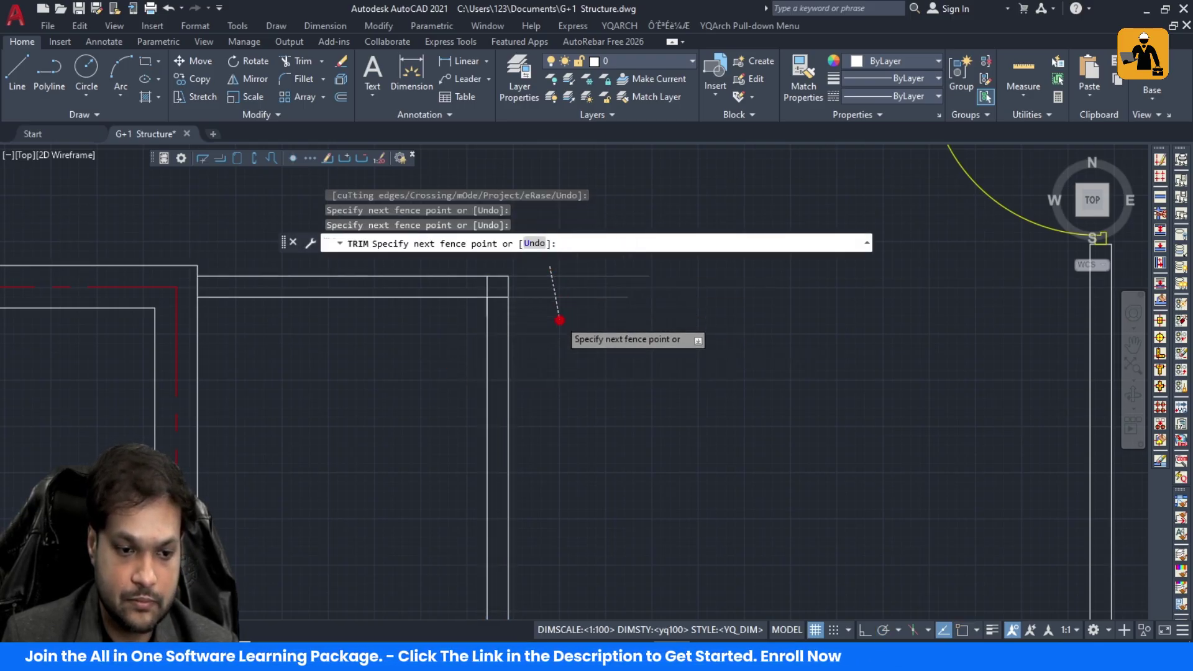
left_click(500, 296)
key("Escape")
key("Escape")
scroll(315, 330, "down", 5)
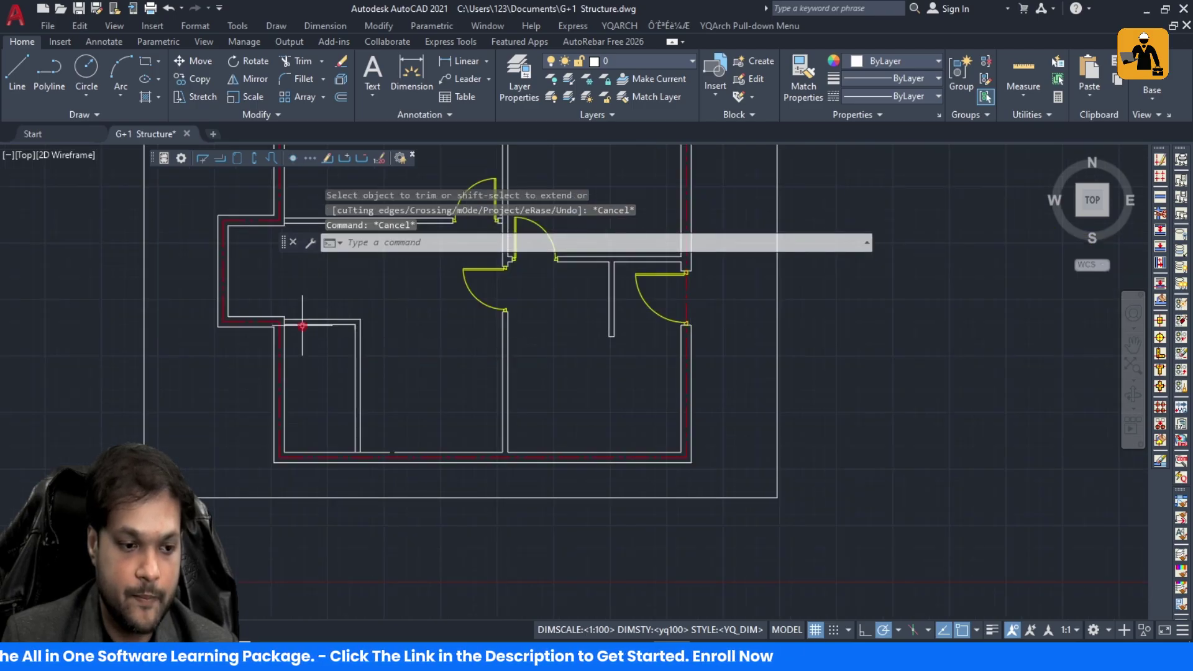
Step: Start the YQArch wall door command and set the hole width to 900 and the pier width to 100
scroll(408, 324, "down", 2)
scroll(407, 273, "up", 2)
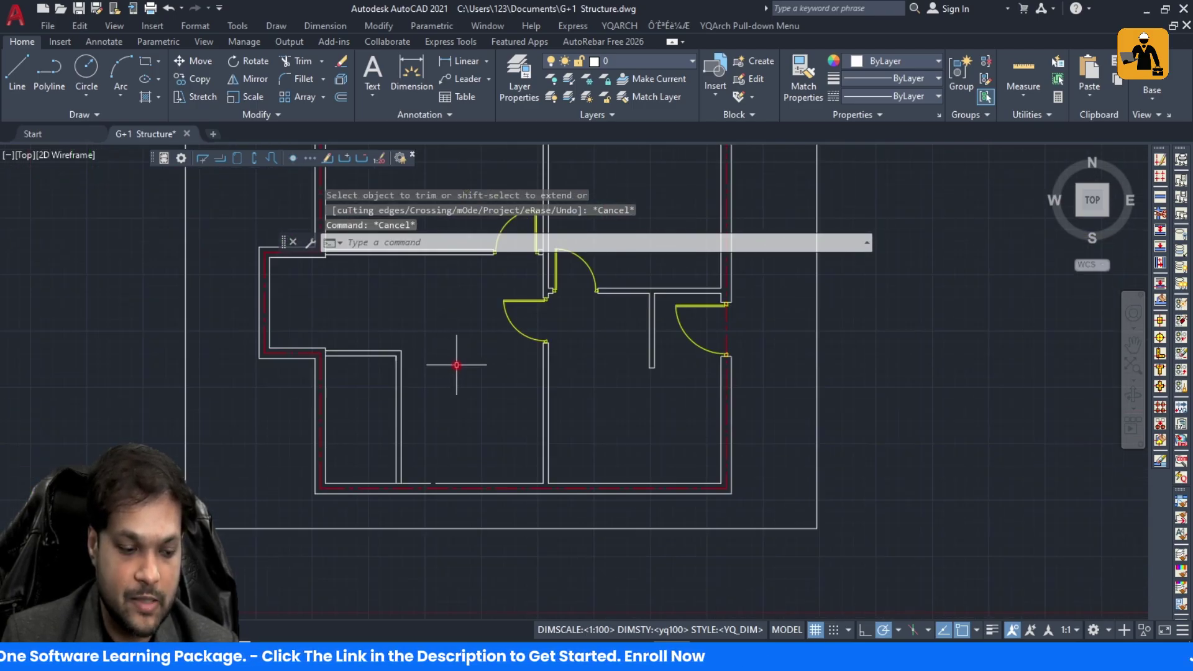
key("Return")
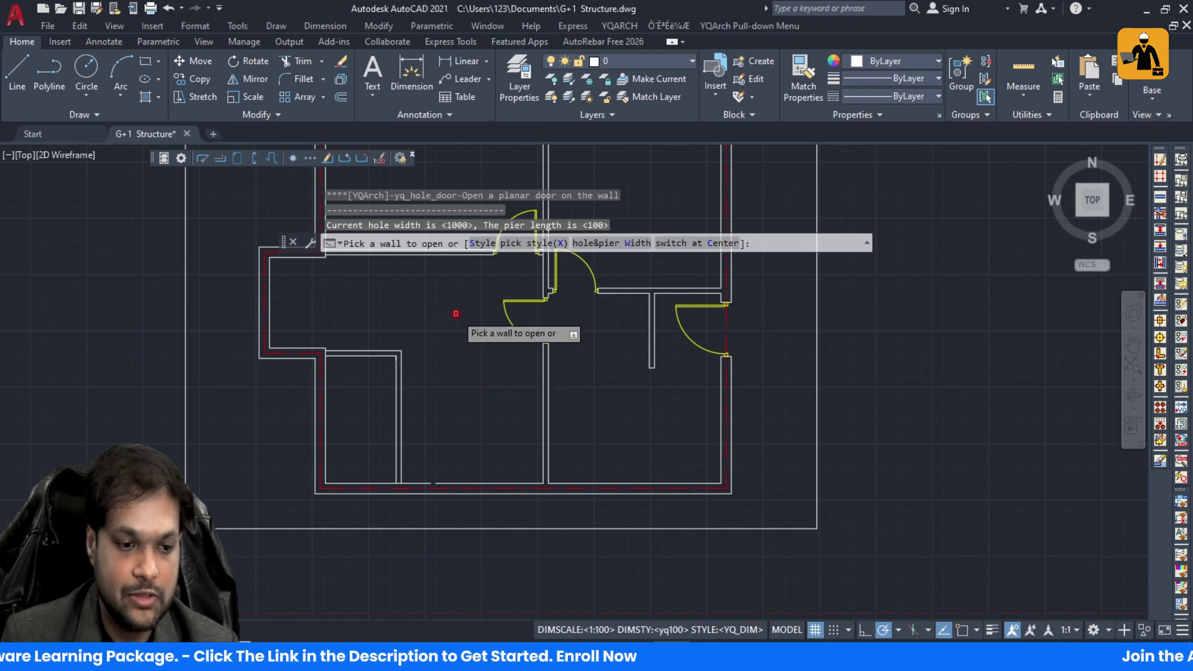
left_click(578, 244)
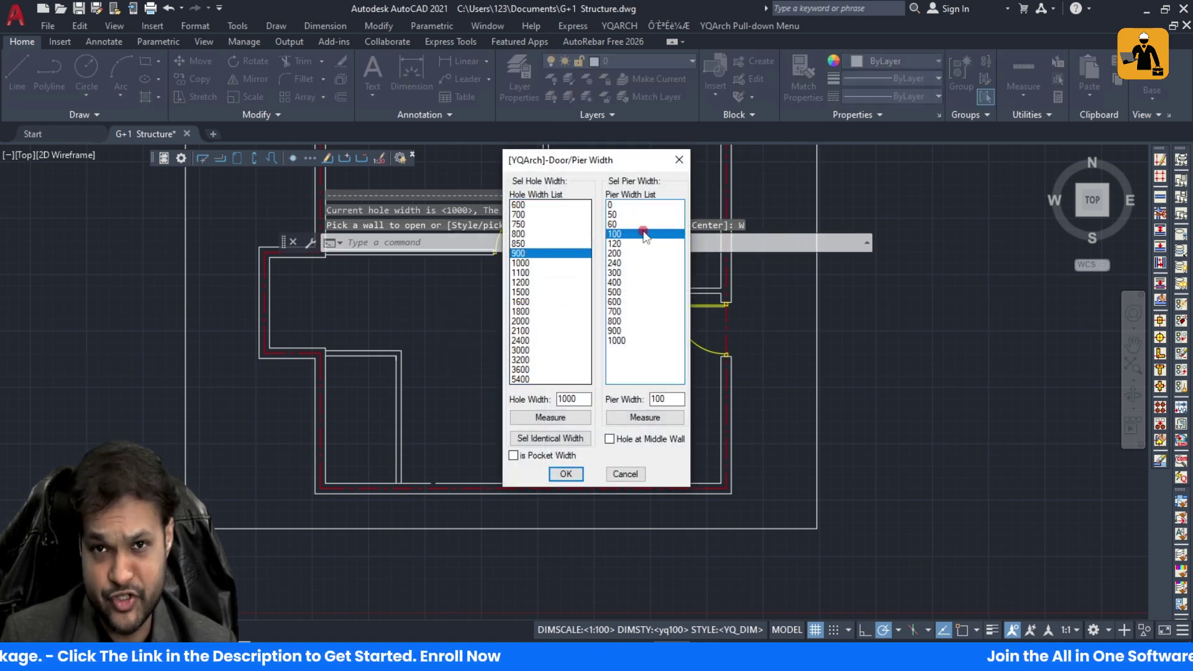
left_click(570, 475)
Step: Place two doors in the lower-left partition, one near each end, swinging into the small room with leaves toward the middle
scroll(356, 392, "up", 8)
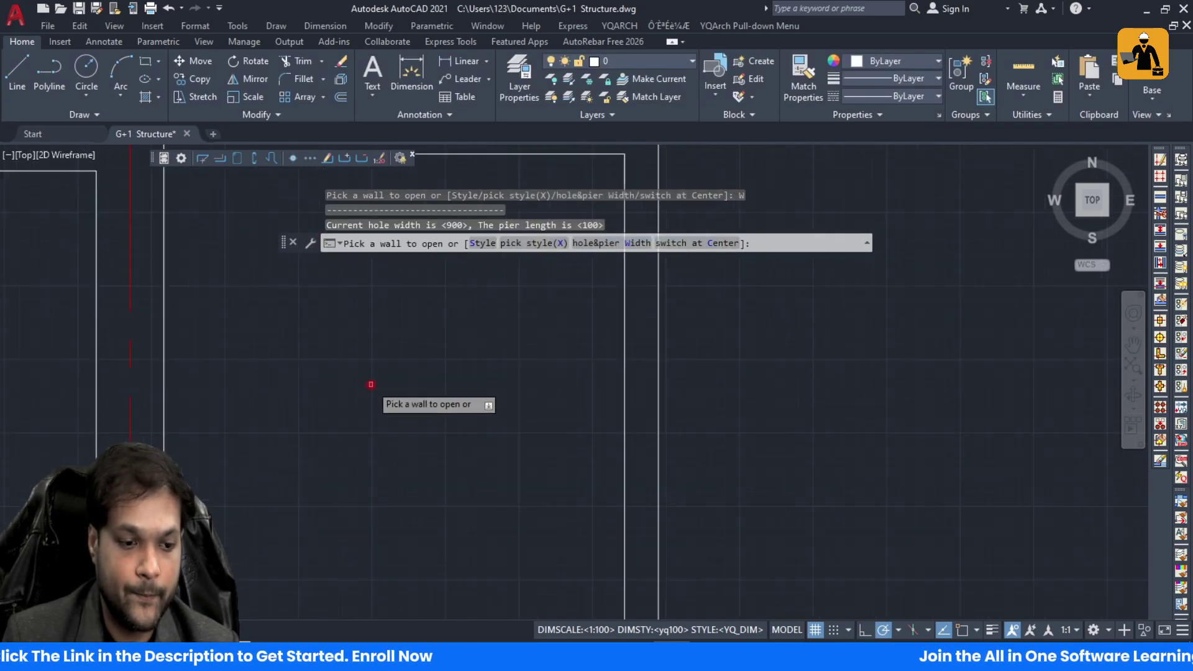
scroll(477, 376, "down", 6)
left_click(513, 369)
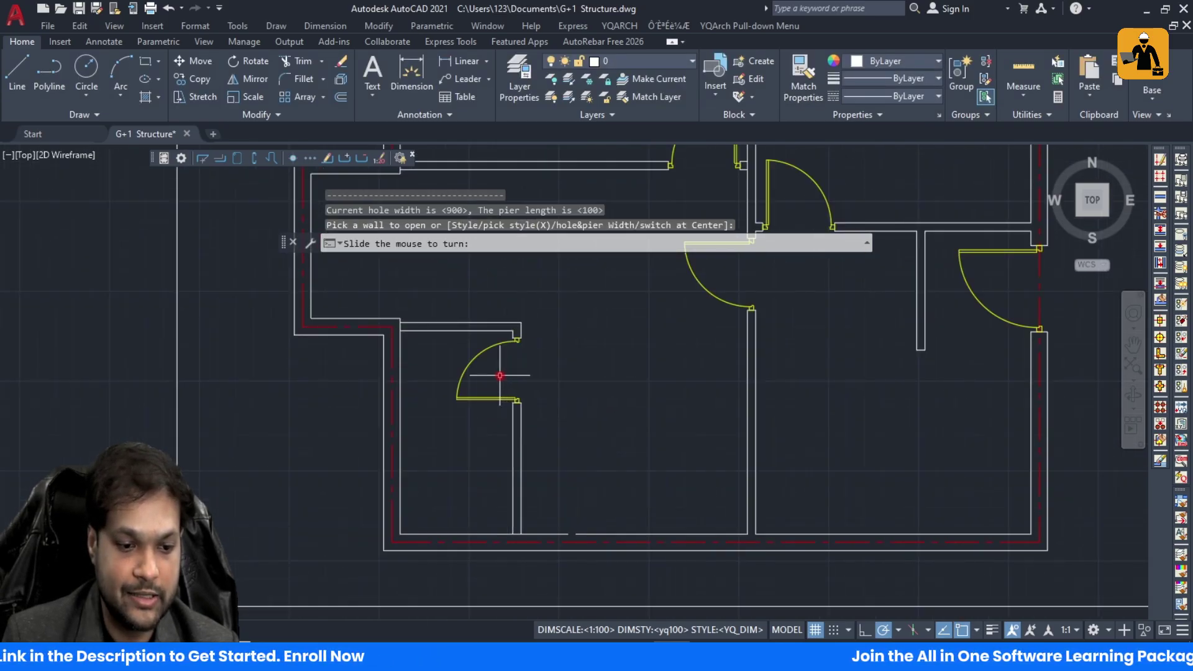
left_click(500, 375)
left_click(511, 471)
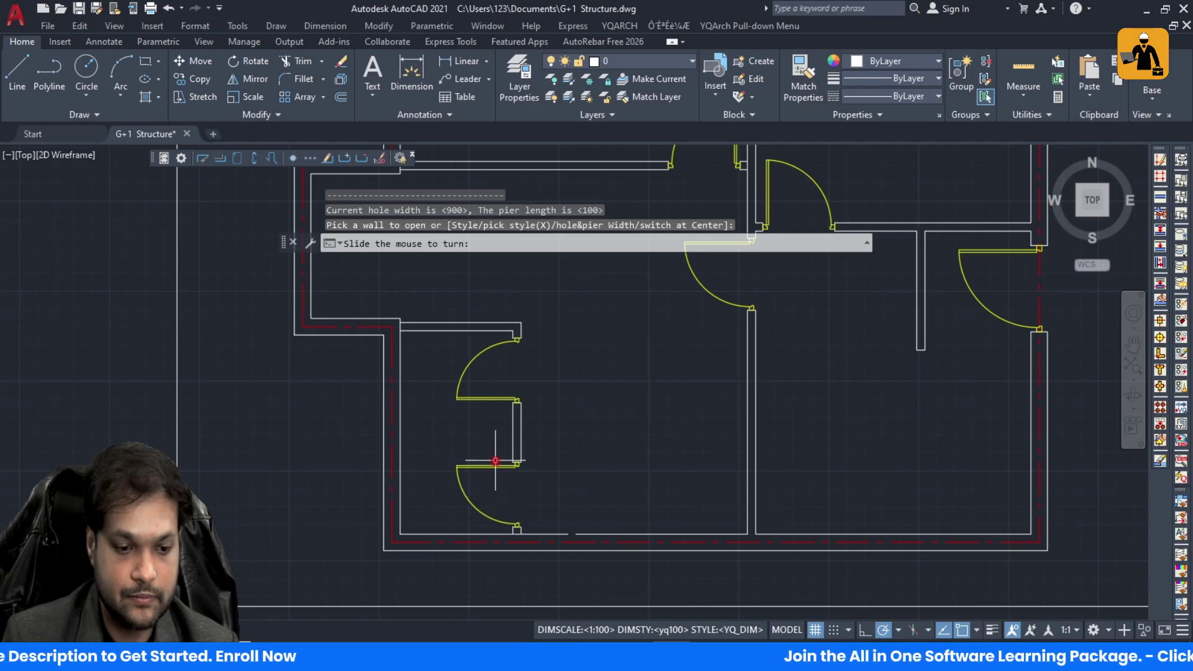
left_click(521, 477)
key("Escape")
scroll(507, 460, "down", 5)
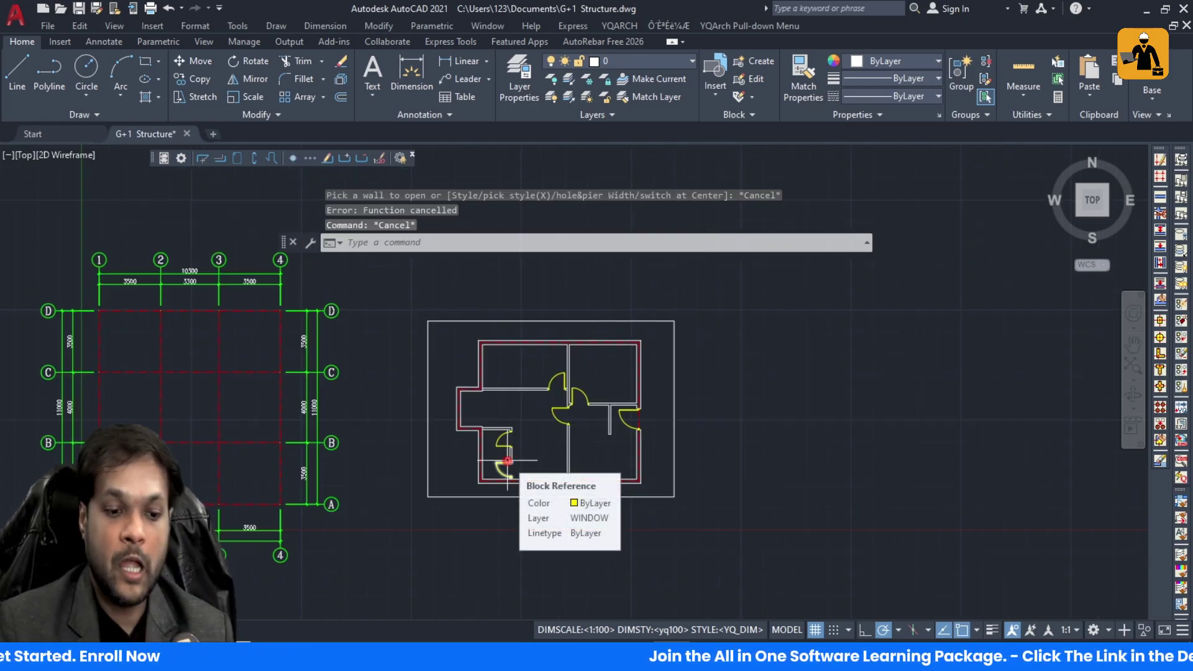
Step: Draw a 115 thick, center-aligned horizontal wall from the outer wall to the partition between the two new doors
scroll(562, 422, "up", 3)
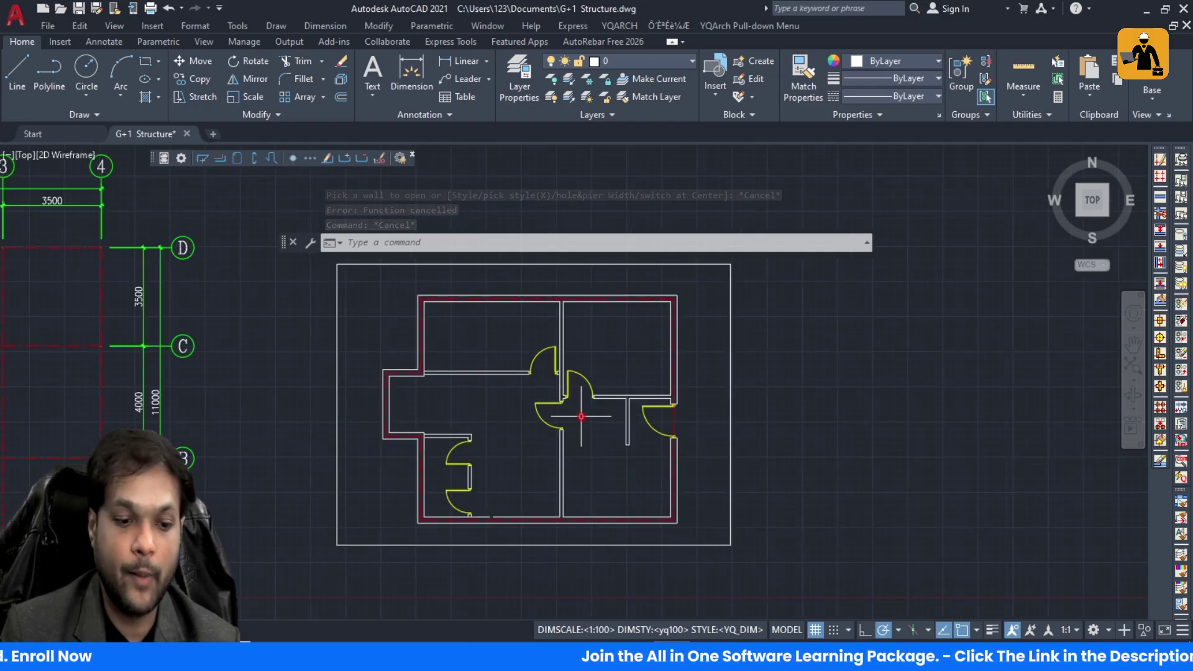
key("Escape")
scroll(513, 448, "up", 1)
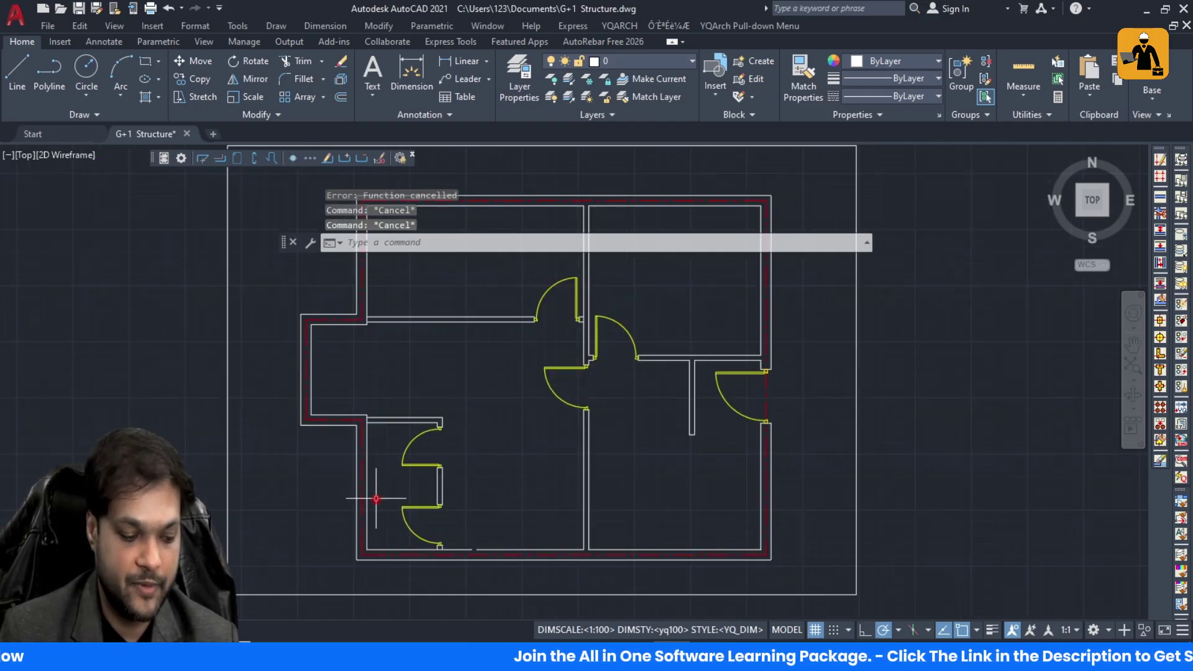
type("w")
key("Return")
scroll(366, 485, "up", 3)
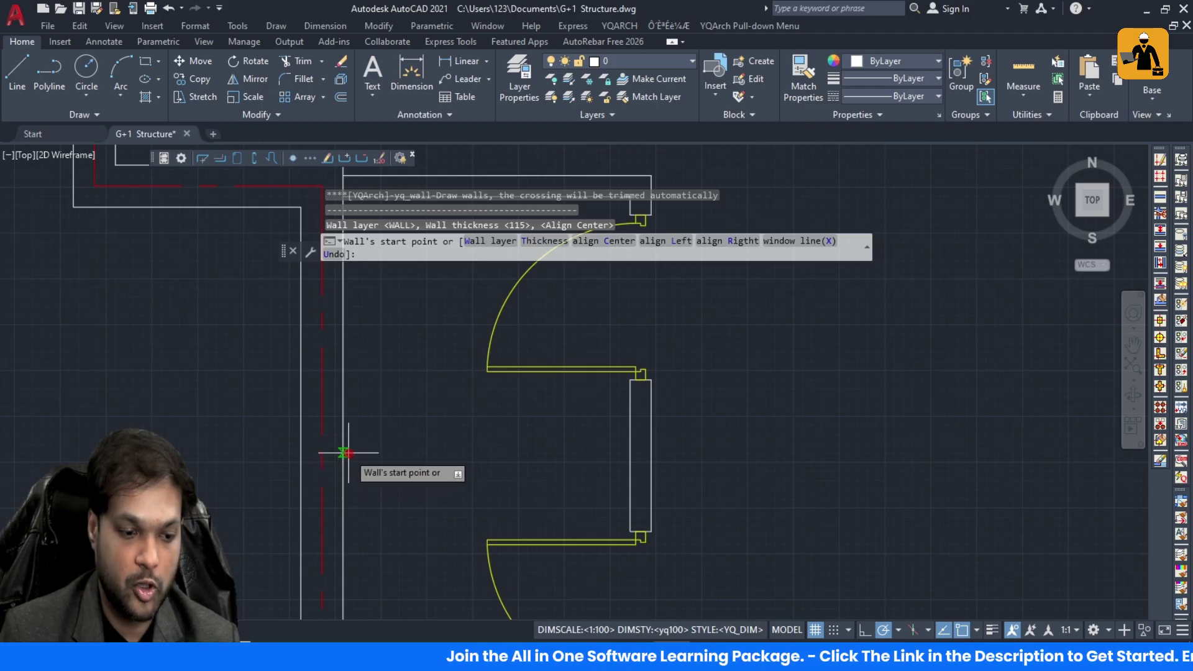
left_click(343, 450)
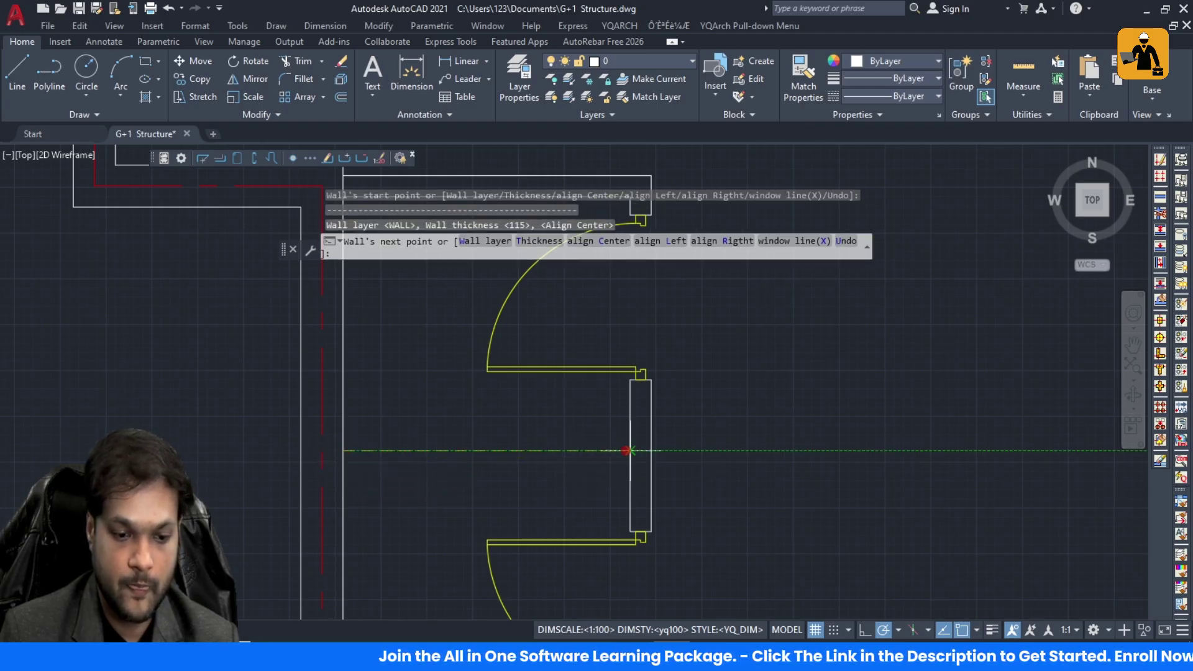
scroll(622, 450, "down", 5)
key("Escape")
scroll(524, 452, "up", 2)
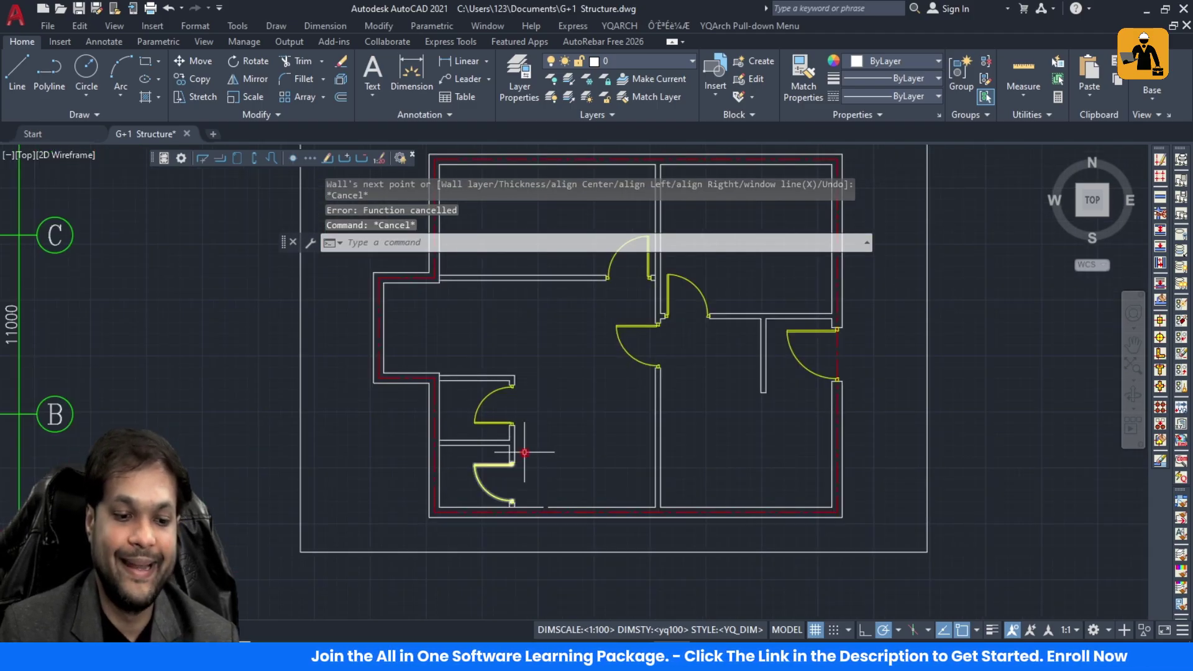
Step: Start the YQArch wall window command with style WD_00_X2 and a hole width of 1500 at the middle of the wall
scroll(492, 444, "down", 2)
scroll(538, 430, "up", 2)
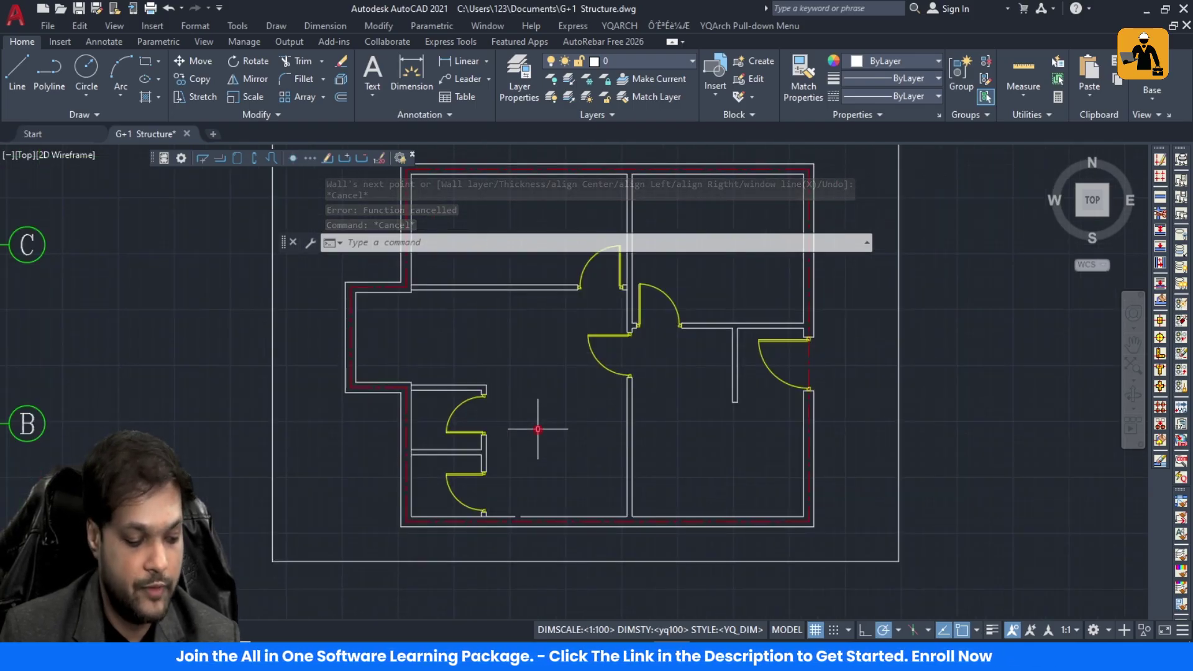
type("aw")
key("Return")
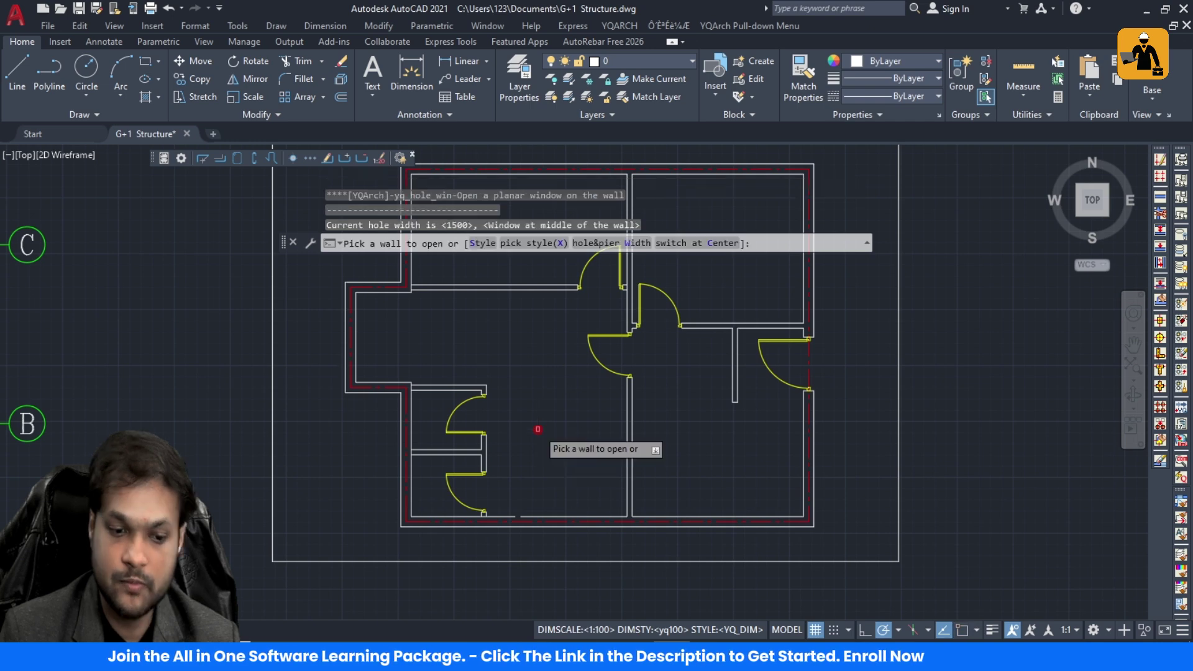
left_click(487, 244)
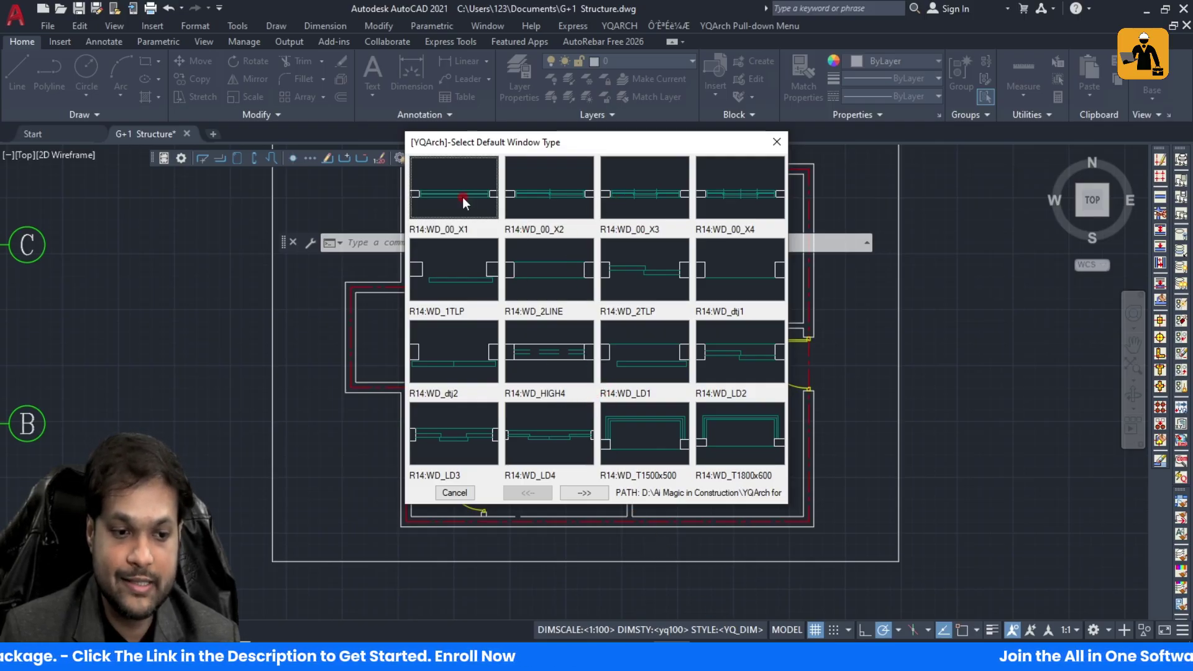
left_click(546, 193)
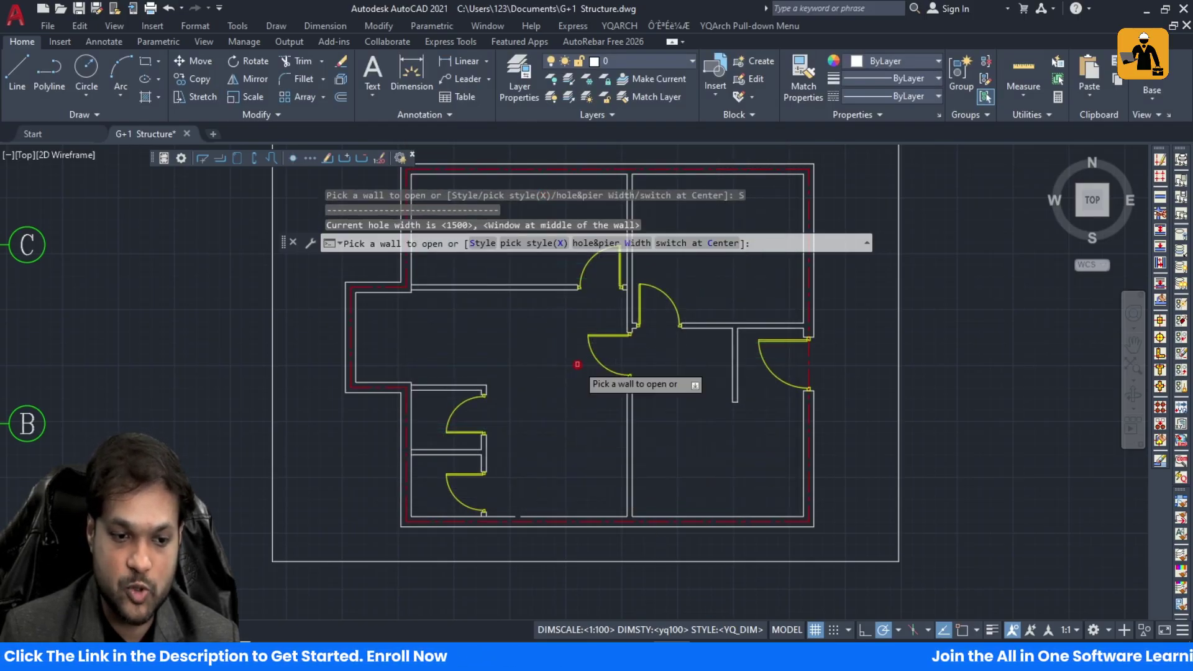
left_click(625, 244)
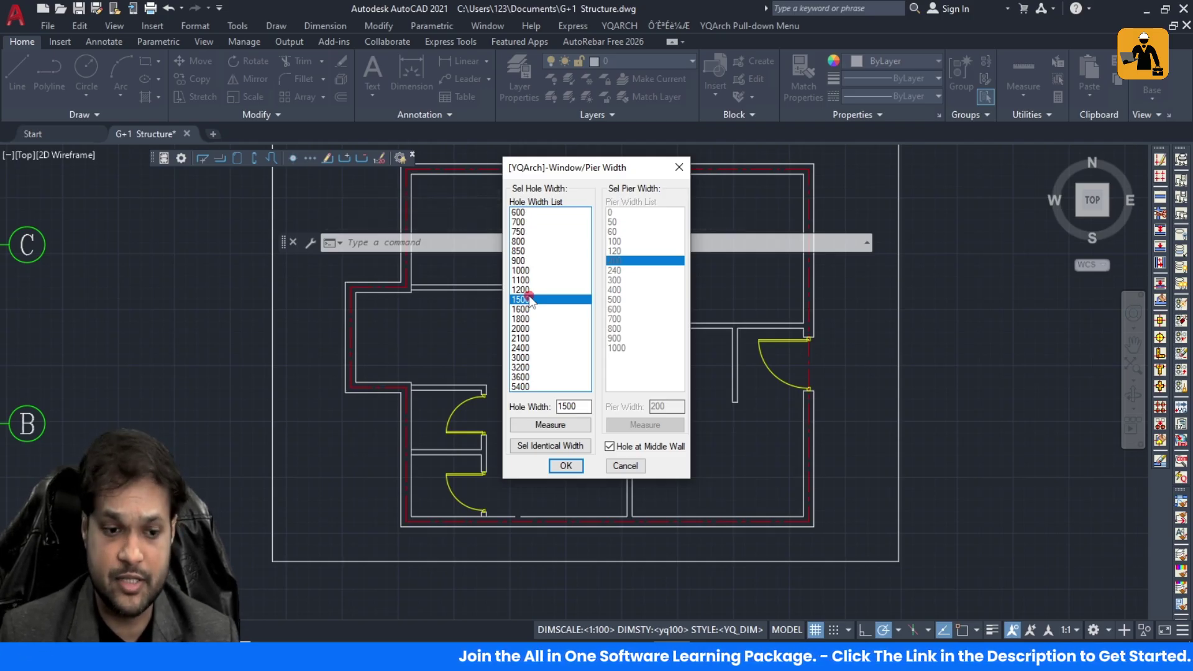
left_click(563, 466)
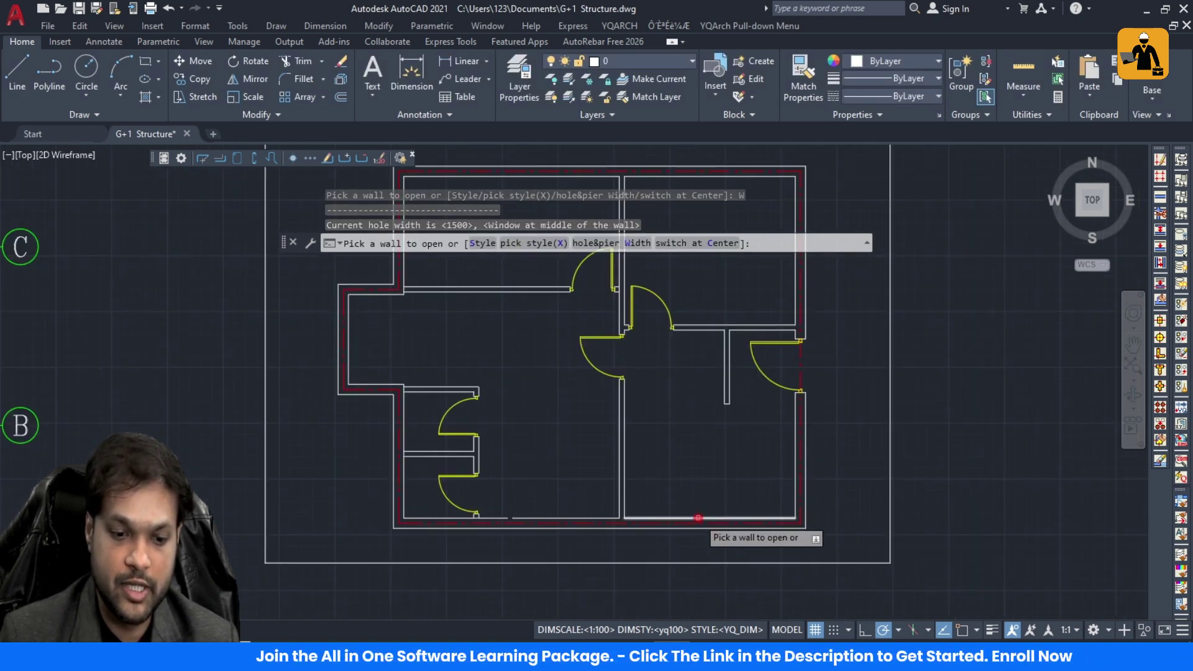
Step: Place a window in the lower-right room's bottom wall and another in its right wall
left_click(698, 517)
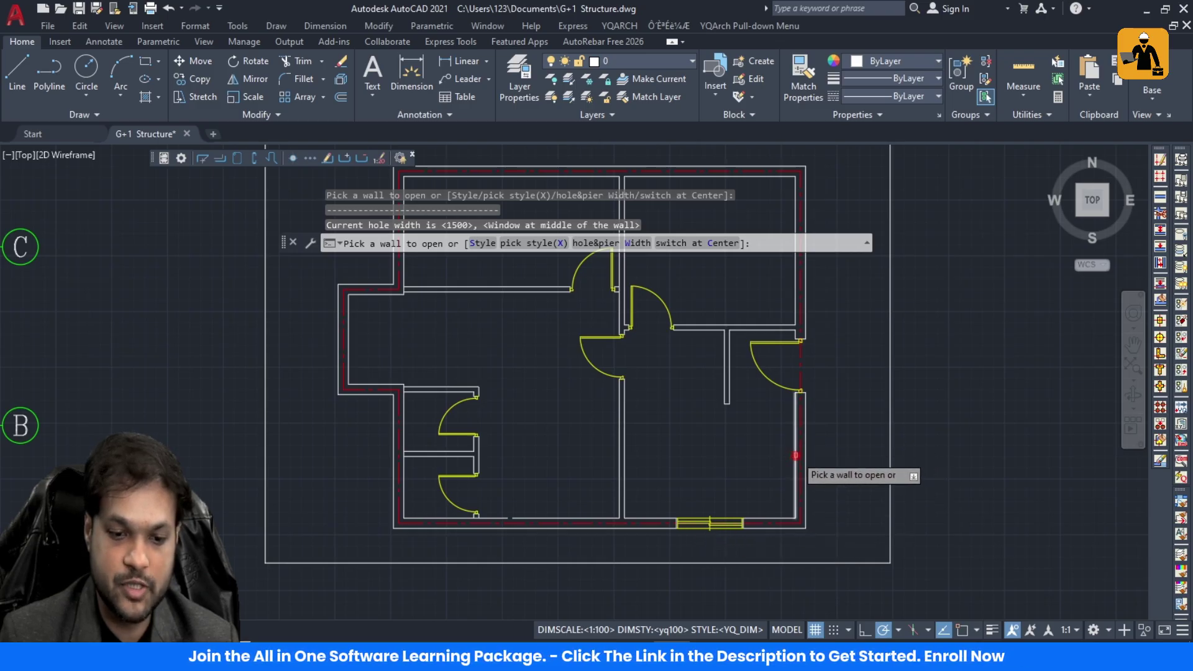
scroll(792, 395, "down", 4)
scroll(790, 397, "up", 5)
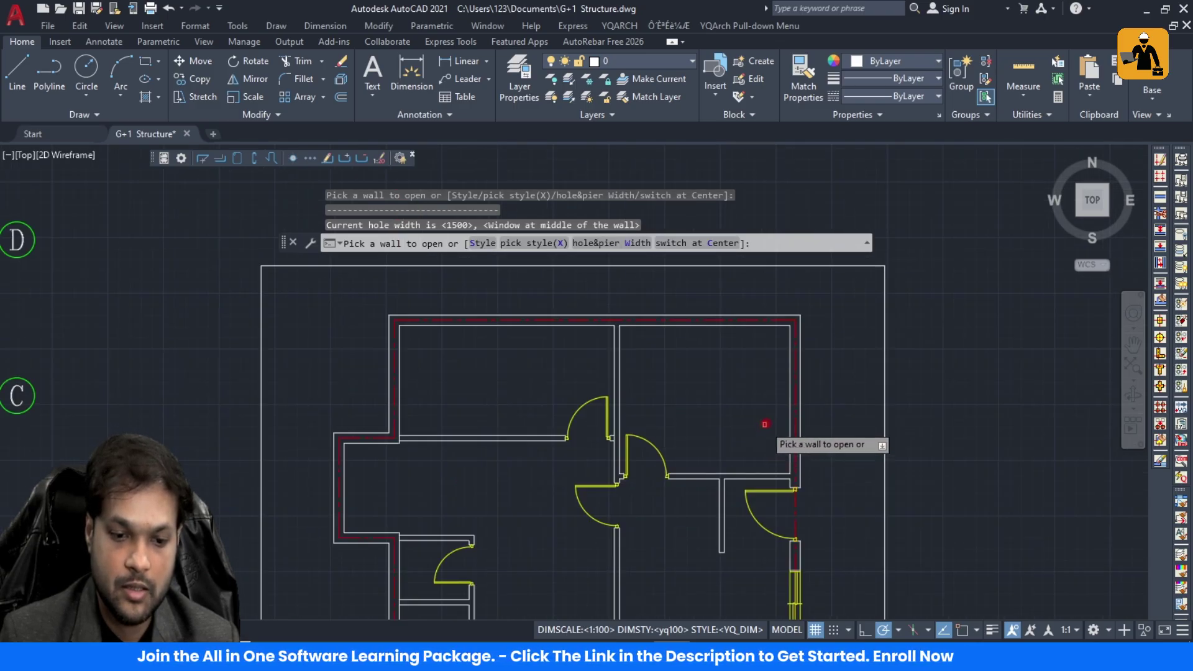
Step: Place windows in the right and top walls of the upper-right room and in the upper-left room's top wall
left_click(790, 398)
left_click(700, 324)
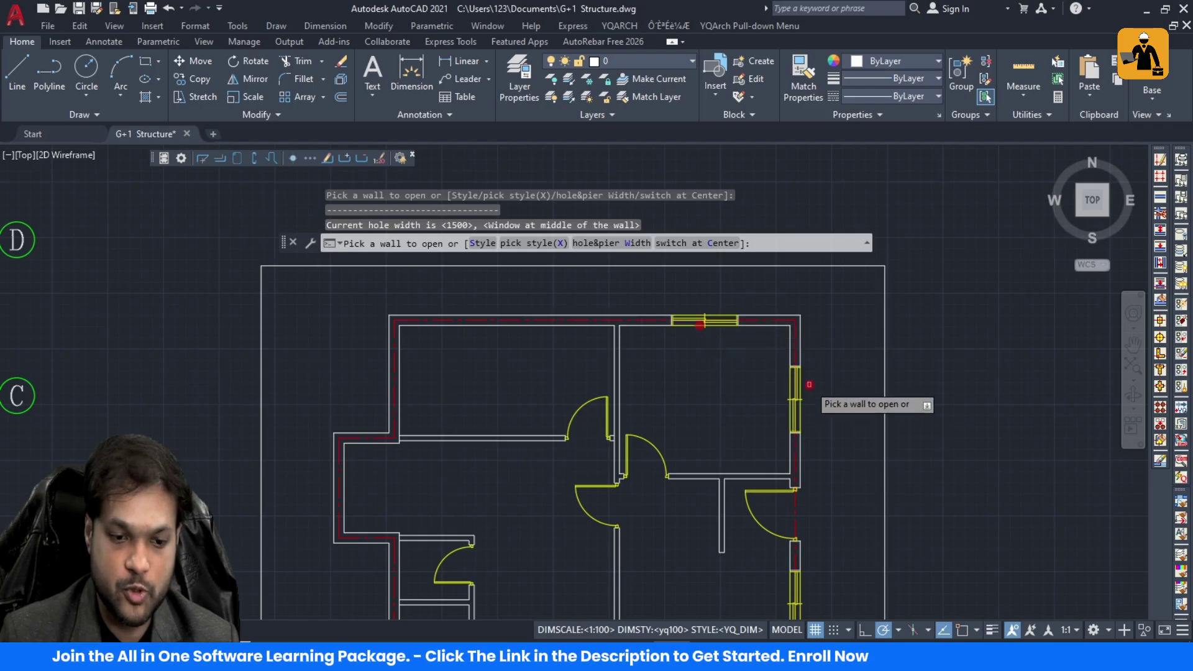
scroll(663, 365, "up", 3)
scroll(572, 341, "down", 3)
left_click(550, 325)
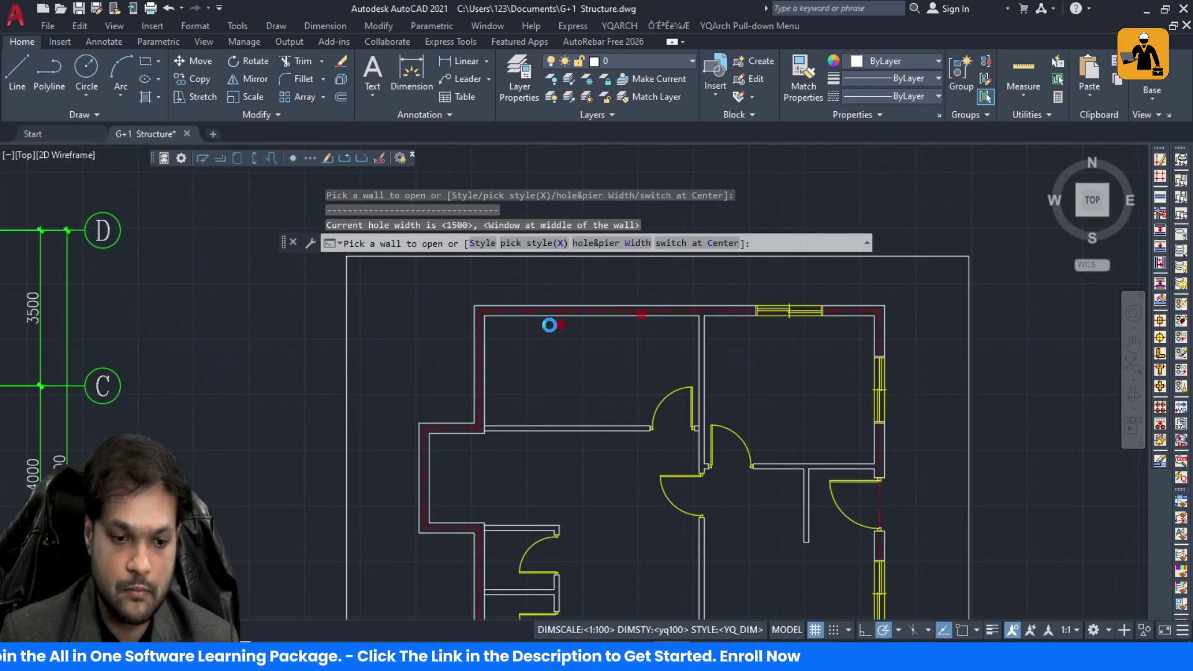
Step: Place a window in the vertical outer wall of the recess projecting from the plan's left side
scroll(584, 416, "down", 4)
scroll(568, 381, "up", 3)
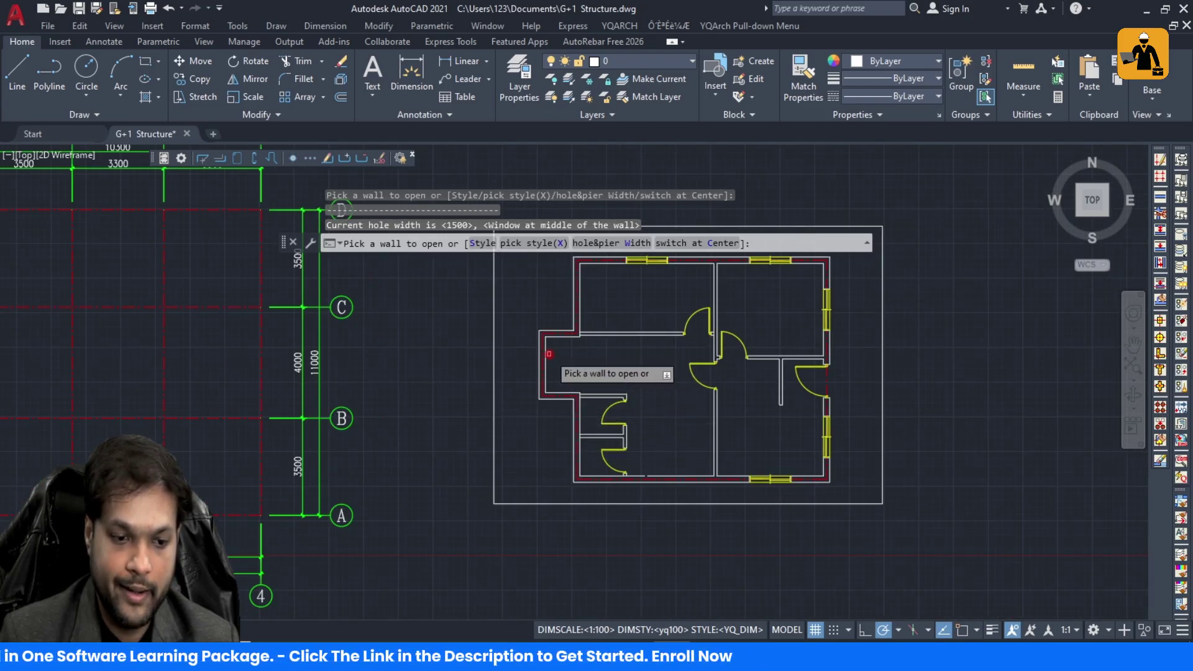
scroll(518, 373, "down", 3)
scroll(514, 376, "up", 5)
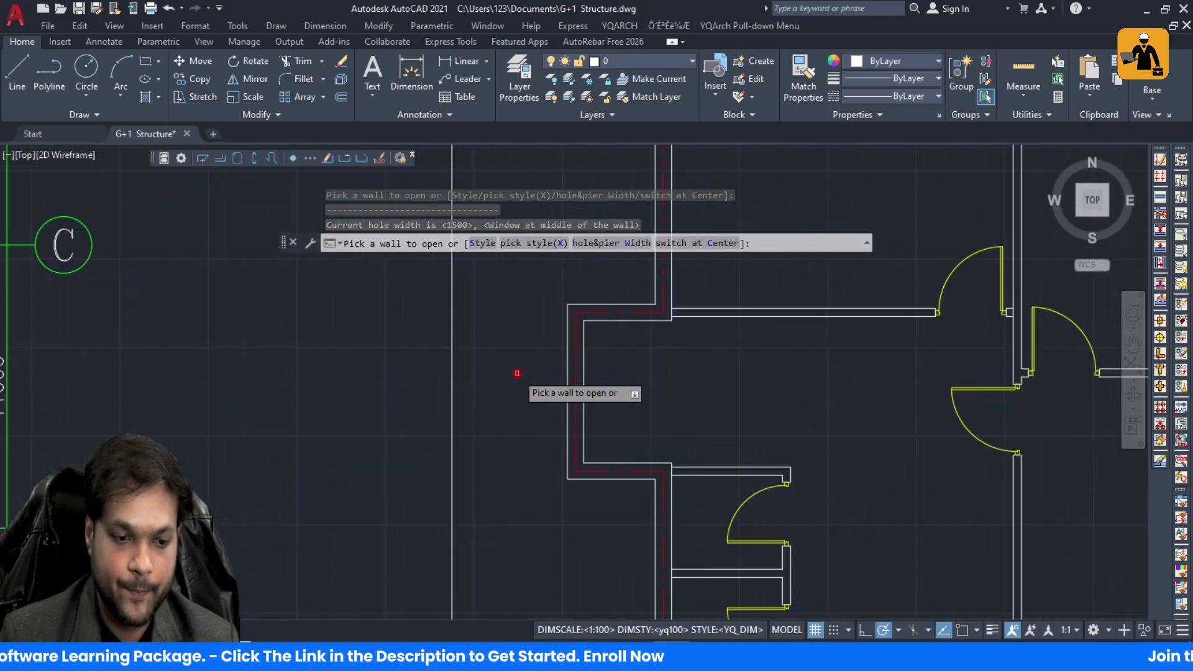
scroll(568, 381, "down", 6)
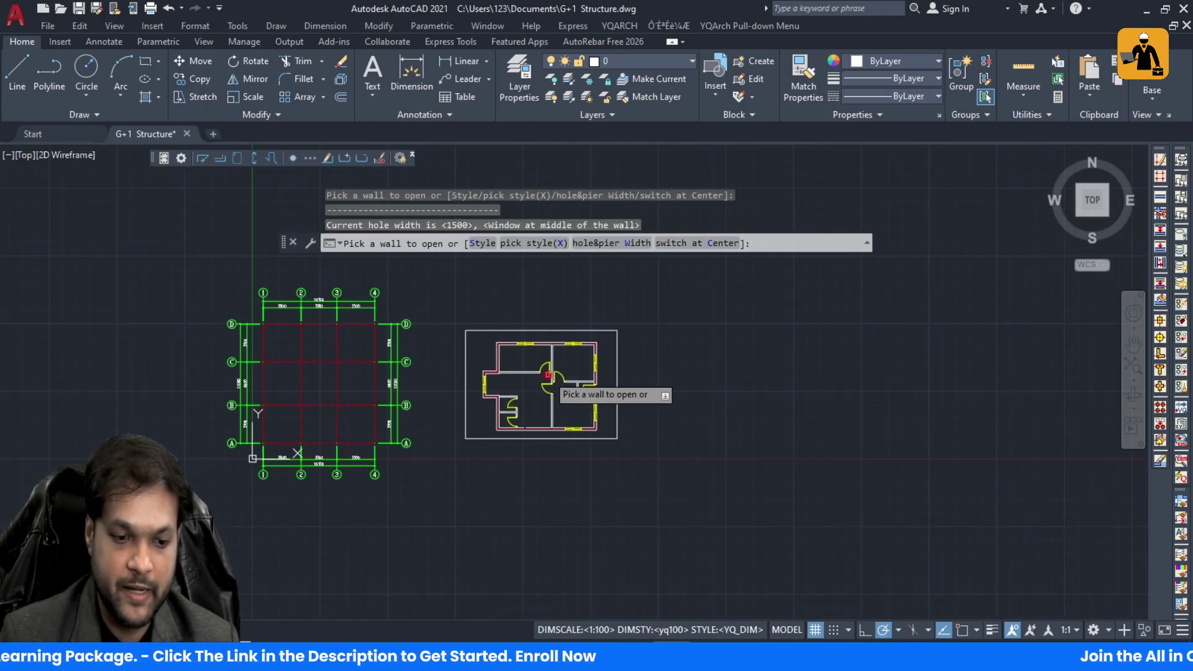
Step: Place a 1500-wide window in the bottom outer wall of the room beside the two toilets and end the command
scroll(565, 397, "up", 3)
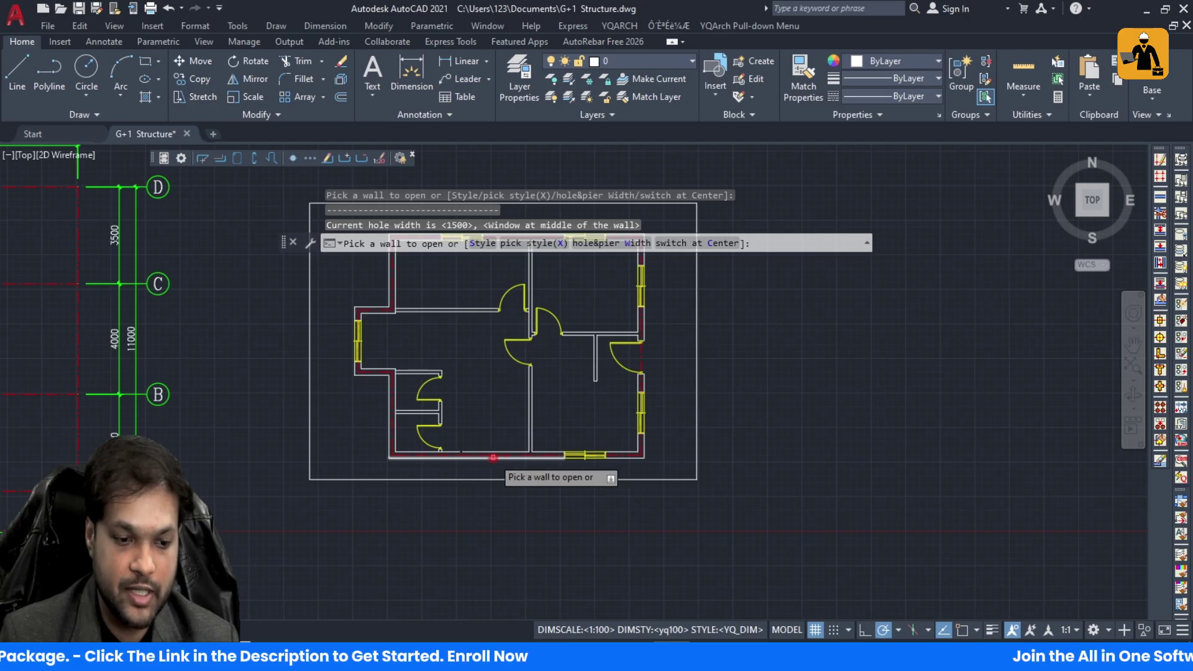
scroll(497, 460, "up", 4)
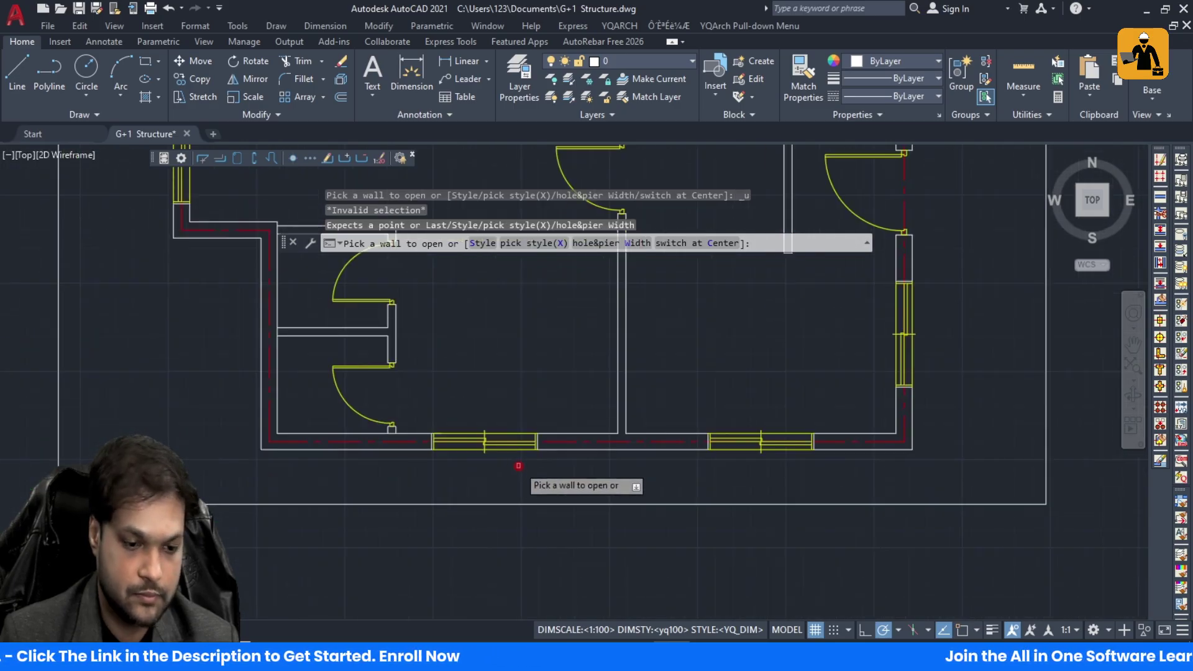
scroll(535, 459, "down", 4)
key("Escape")
key("Escape")
scroll(586, 428, "up", 4)
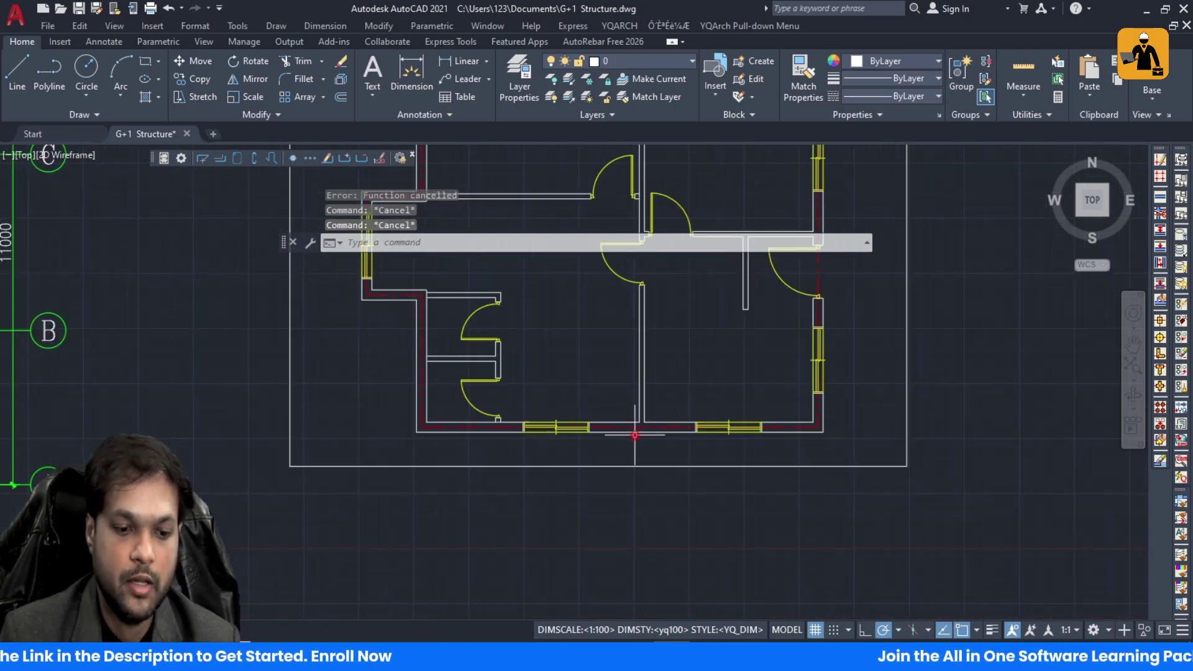
scroll(572, 423, "down", 4)
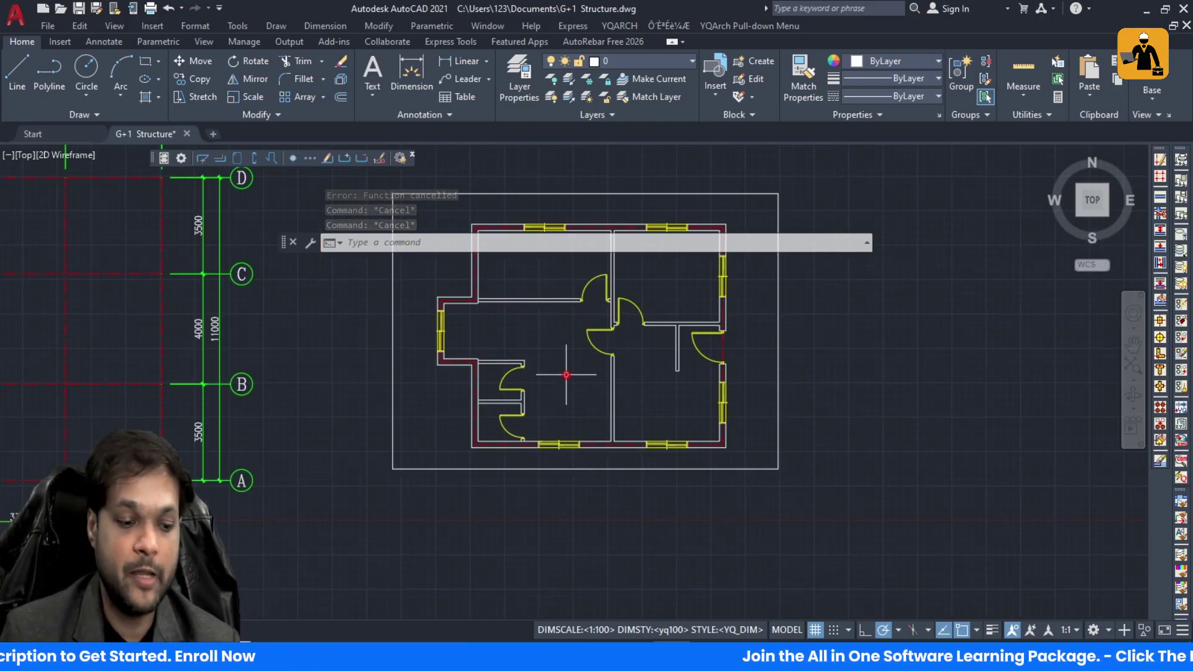
Step: Restart the YQArch wall window command and set the hole width to 600, keeping the hole at the middle of the wall
key("Escape")
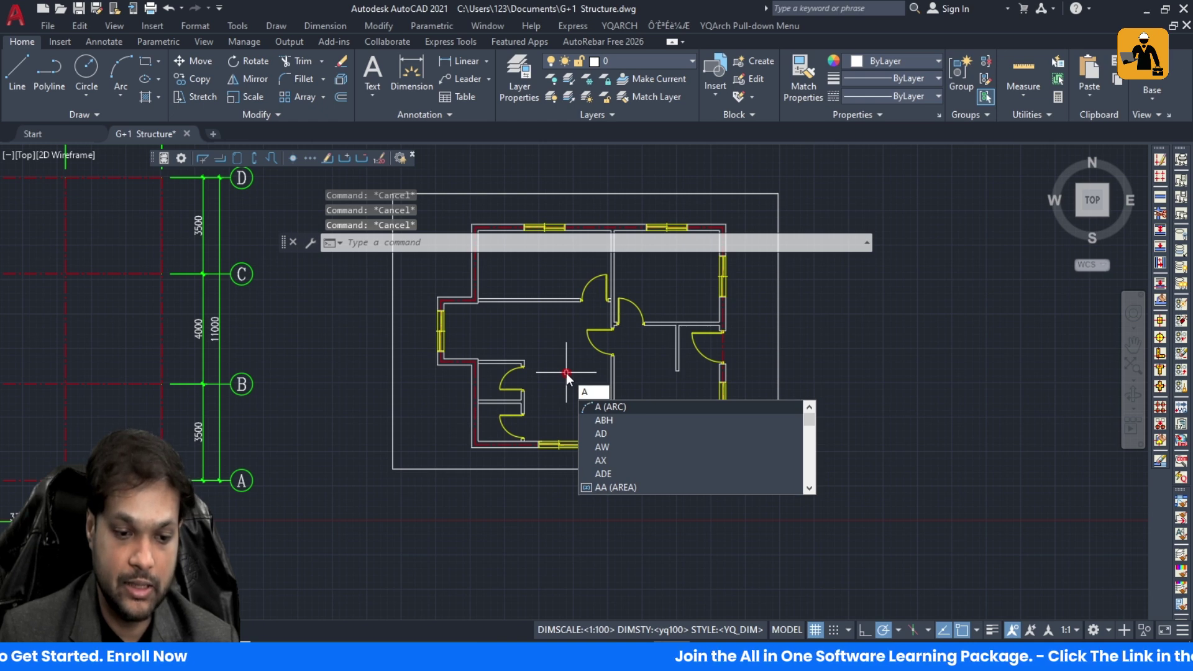
type("W")
key("Return")
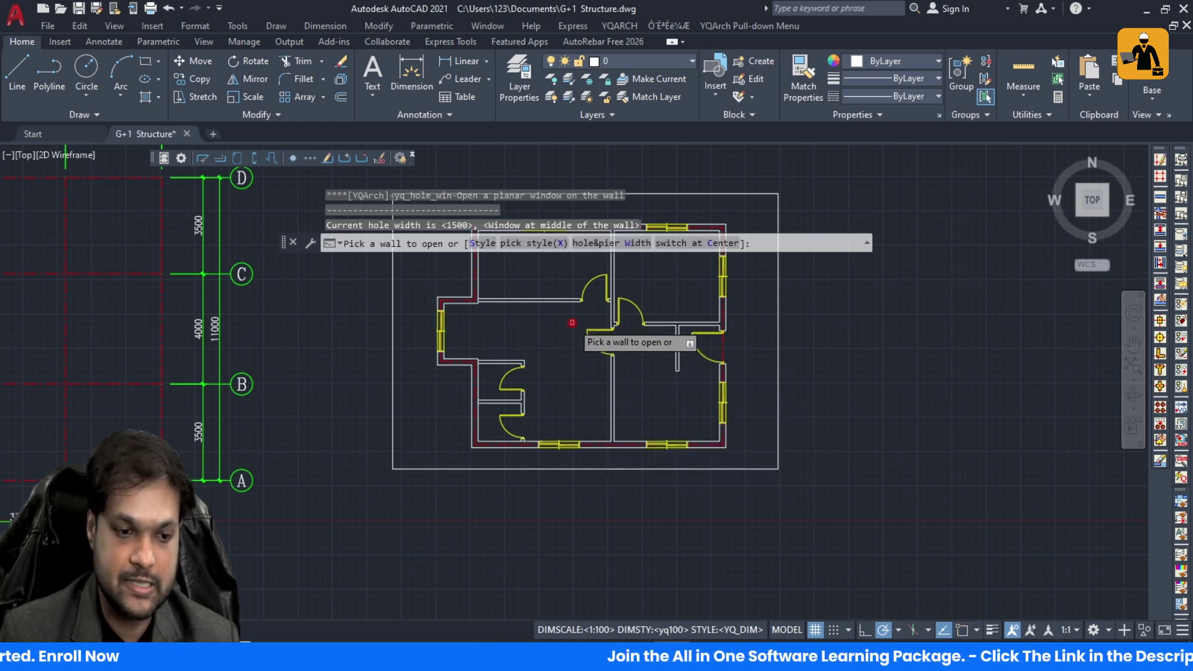
type("W")
key("Return")
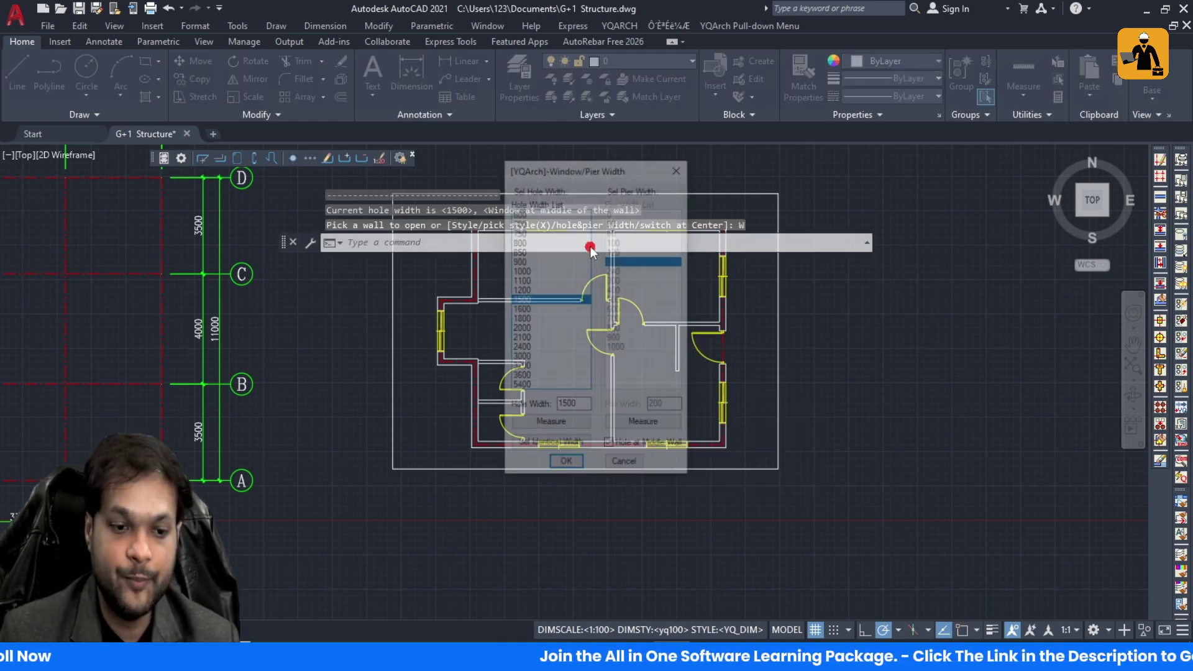
left_click(520, 241)
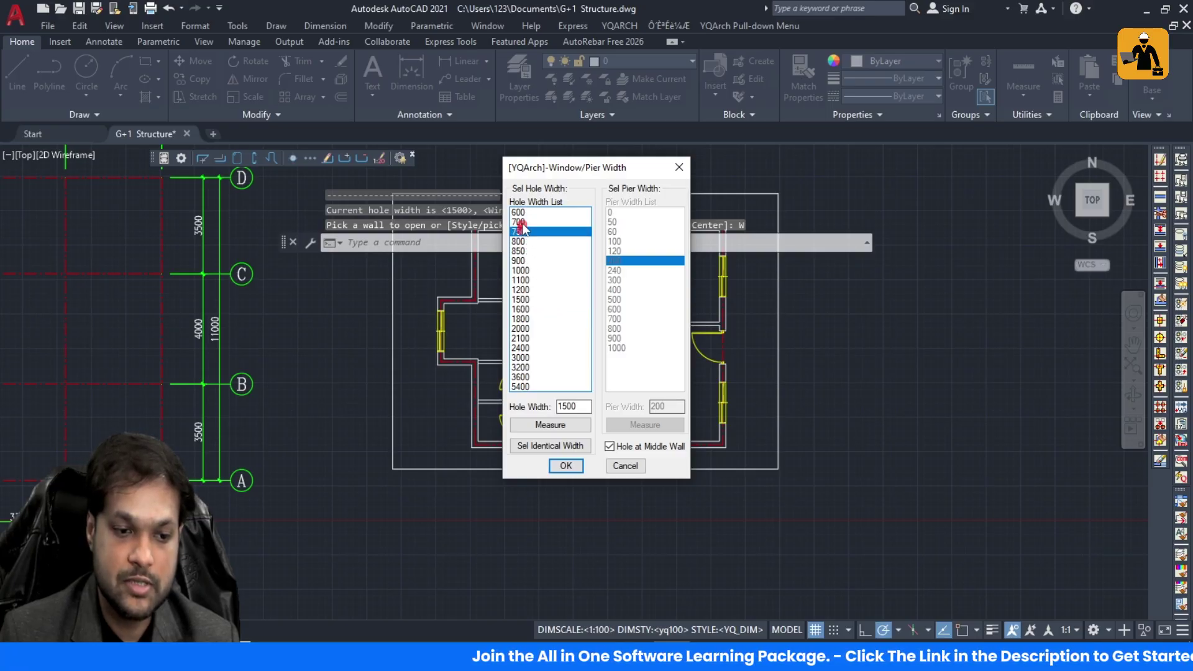
left_click(520, 212)
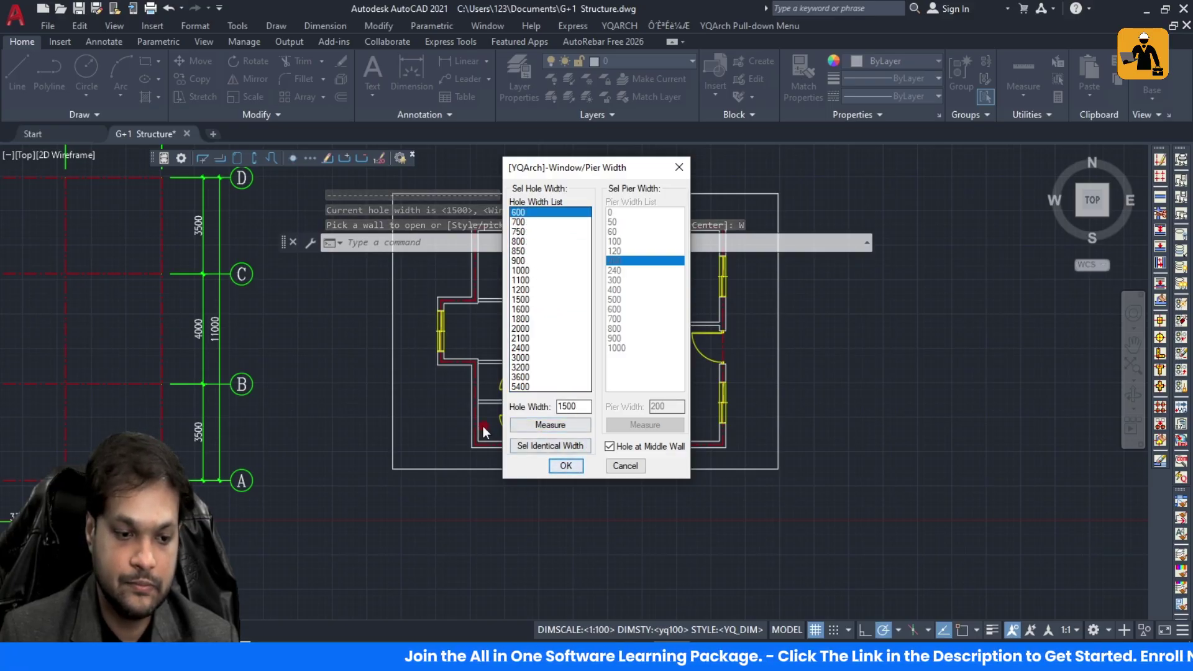
left_click(563, 466)
Step: Place 600-wide windows in the left outer walls of both toilets and of the upper-left room
scroll(553, 311, "up", 5)
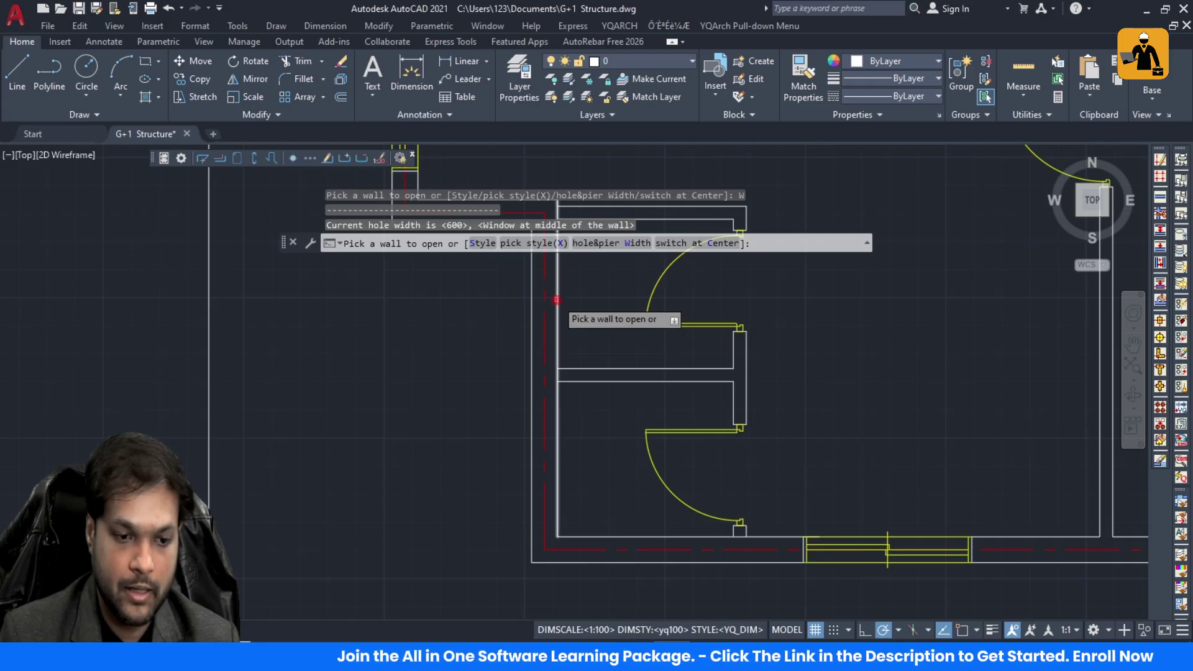
left_click(556, 302)
scroll(552, 435, "down", 5)
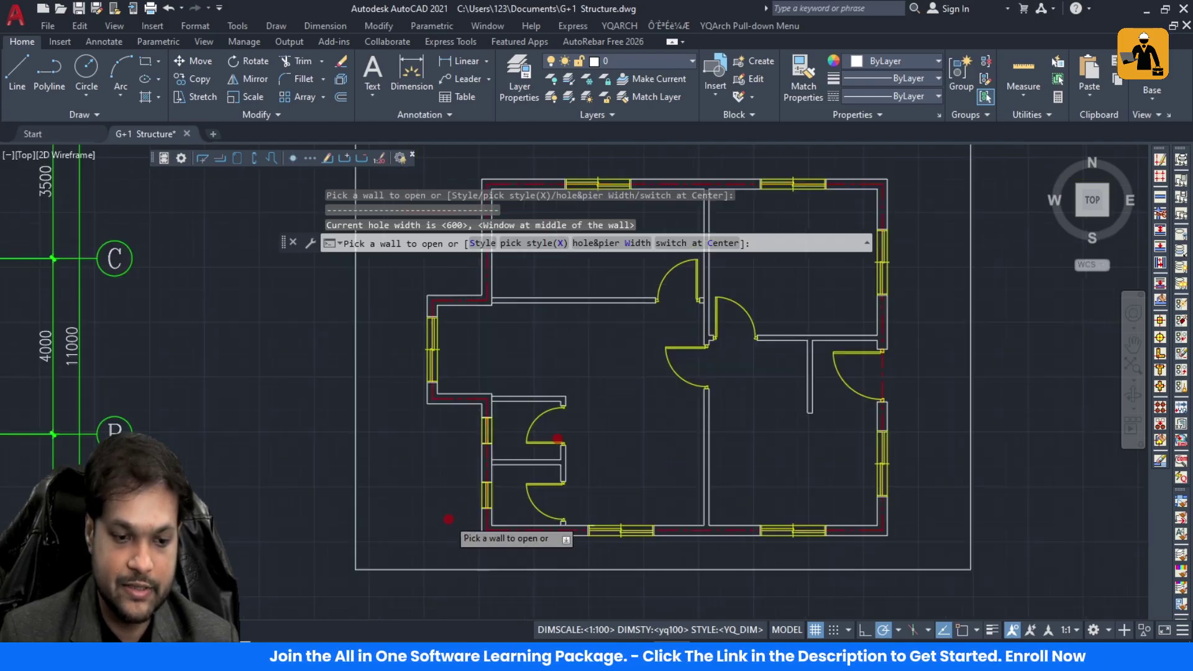
scroll(462, 480, "up", 6)
scroll(487, 453, "down", 2)
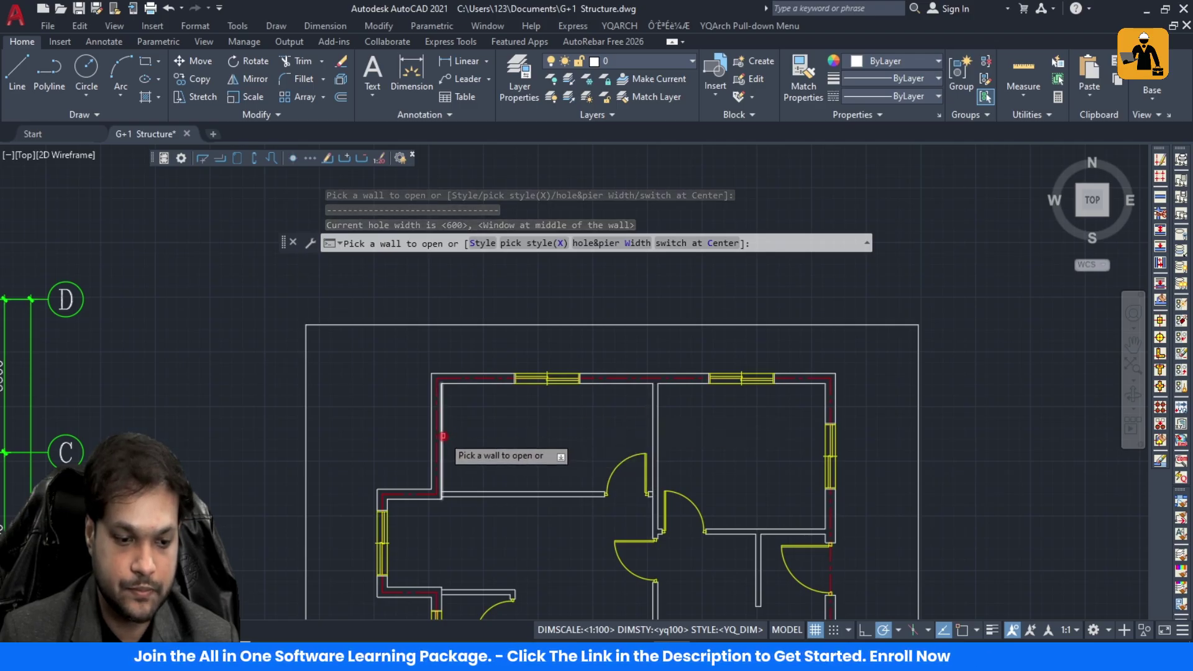
left_click(438, 435)
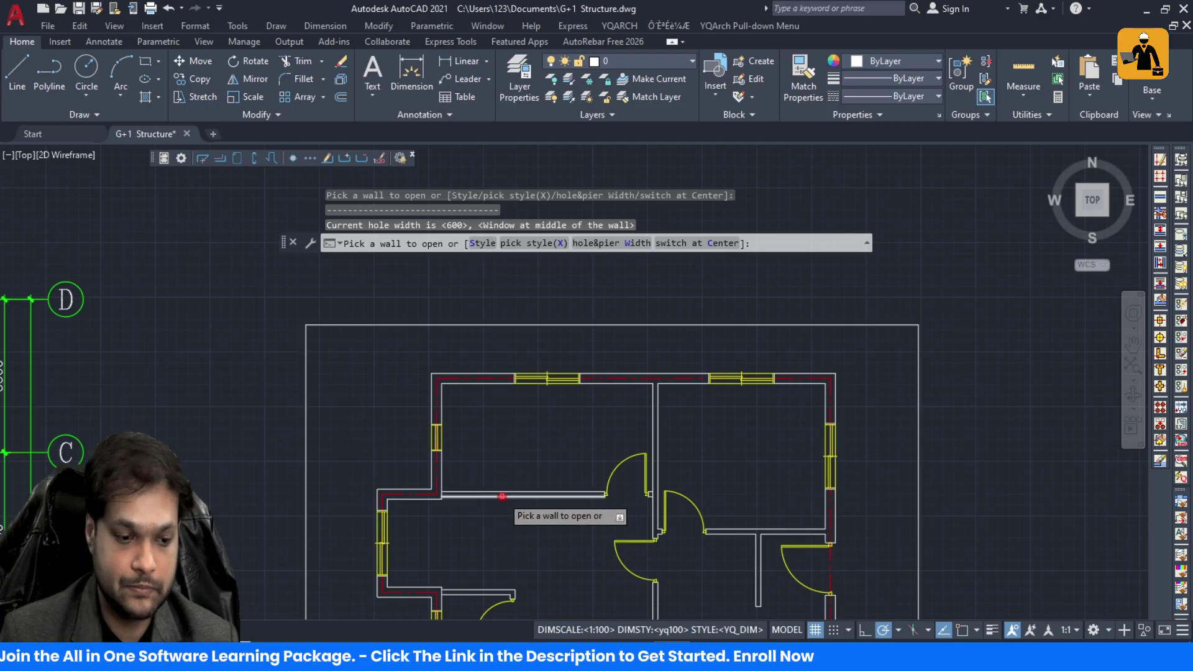
Step: Leave the window command and undo the 600-wide windows placed along the plan's left side
key("ctrl+z")
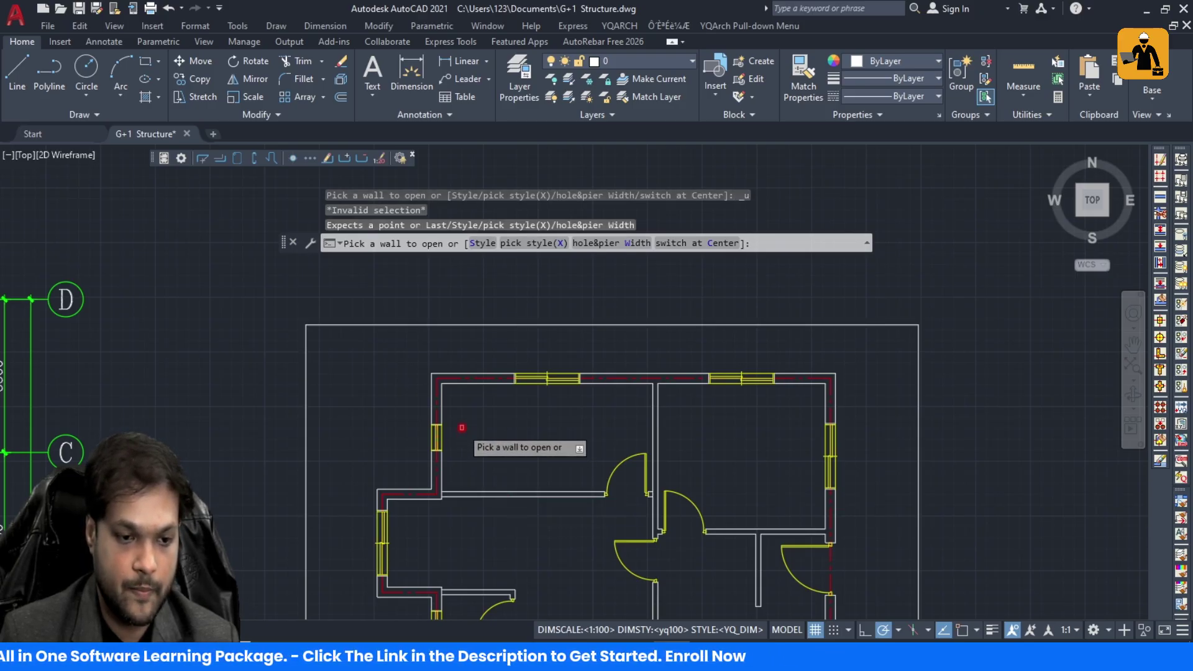
key("Escape")
scroll(459, 348, "down", 4)
scroll(405, 349, "up", 2)
key("ctrl+z")
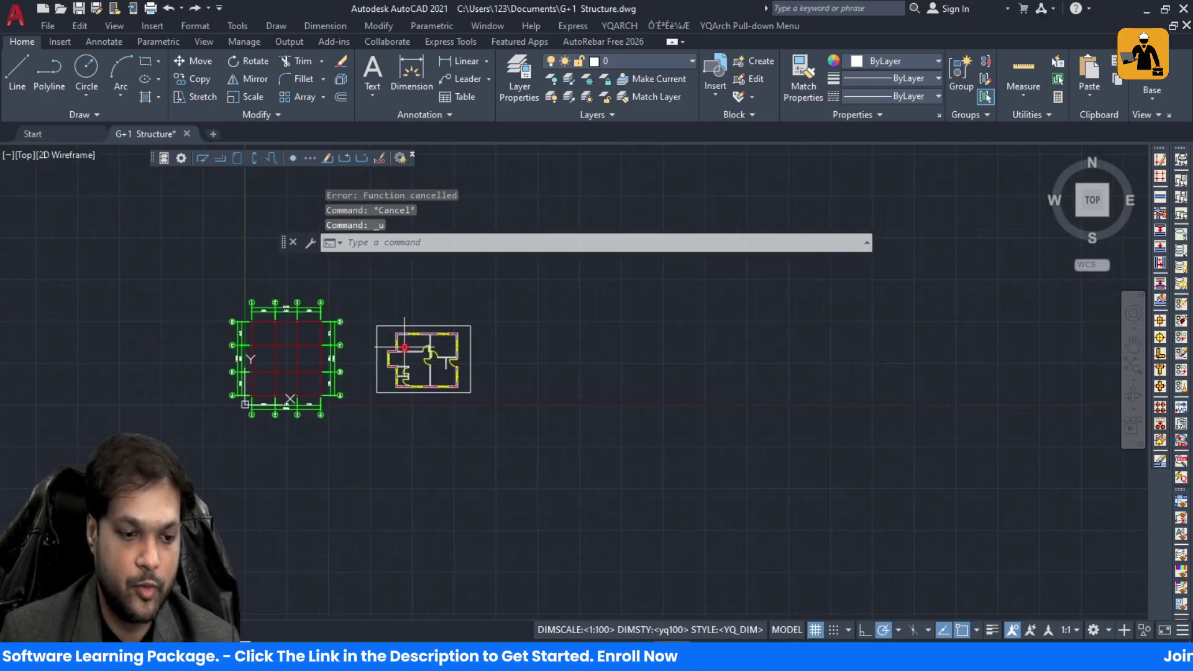
scroll(404, 347, "up", 4)
scroll(376, 354, "down", 2)
key("ctrl+z")
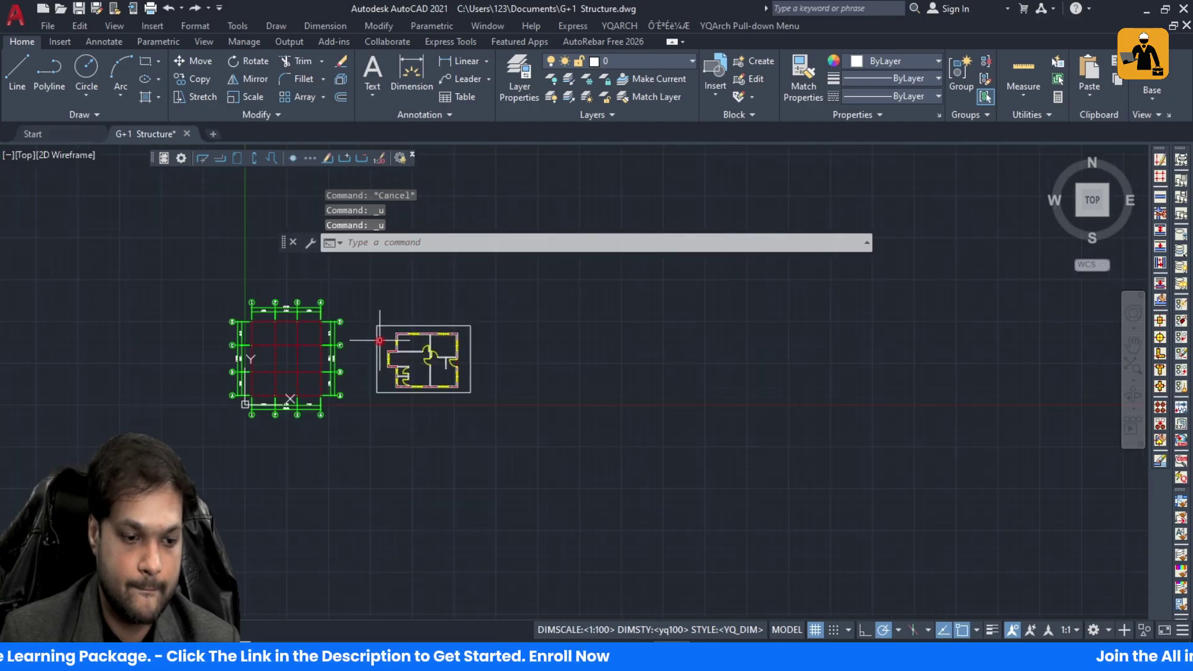
key("ctrl+z")
scroll(370, 334, "down", 3)
scroll(465, 341, "up", 6)
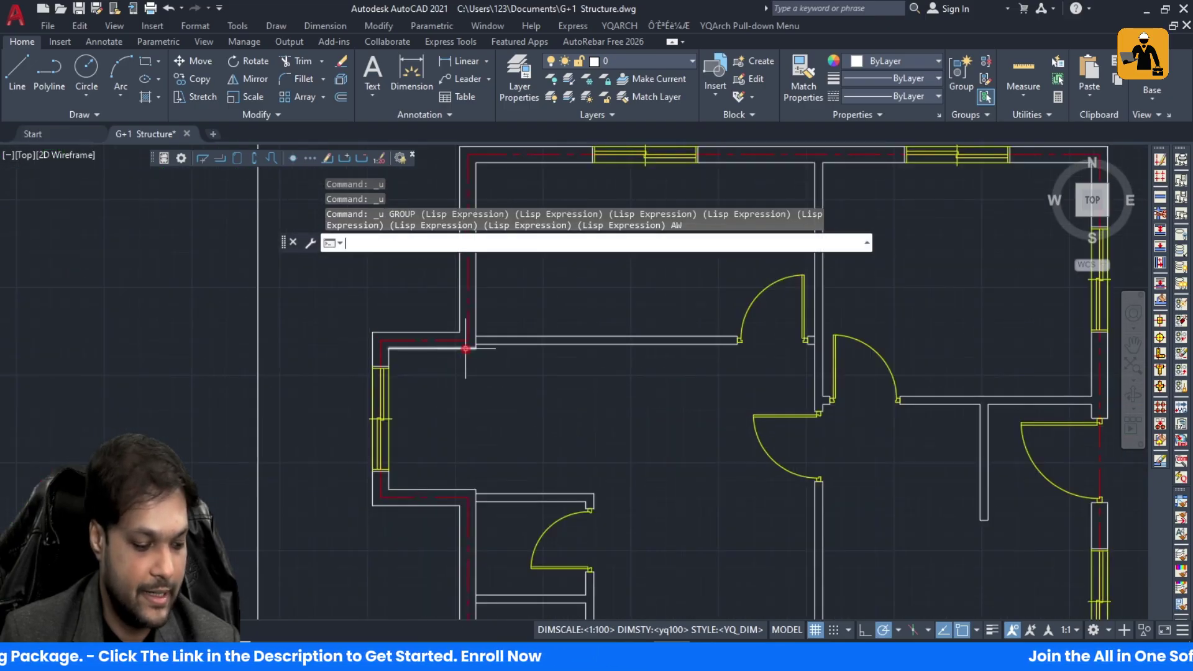
key("Escape")
key("Escape")
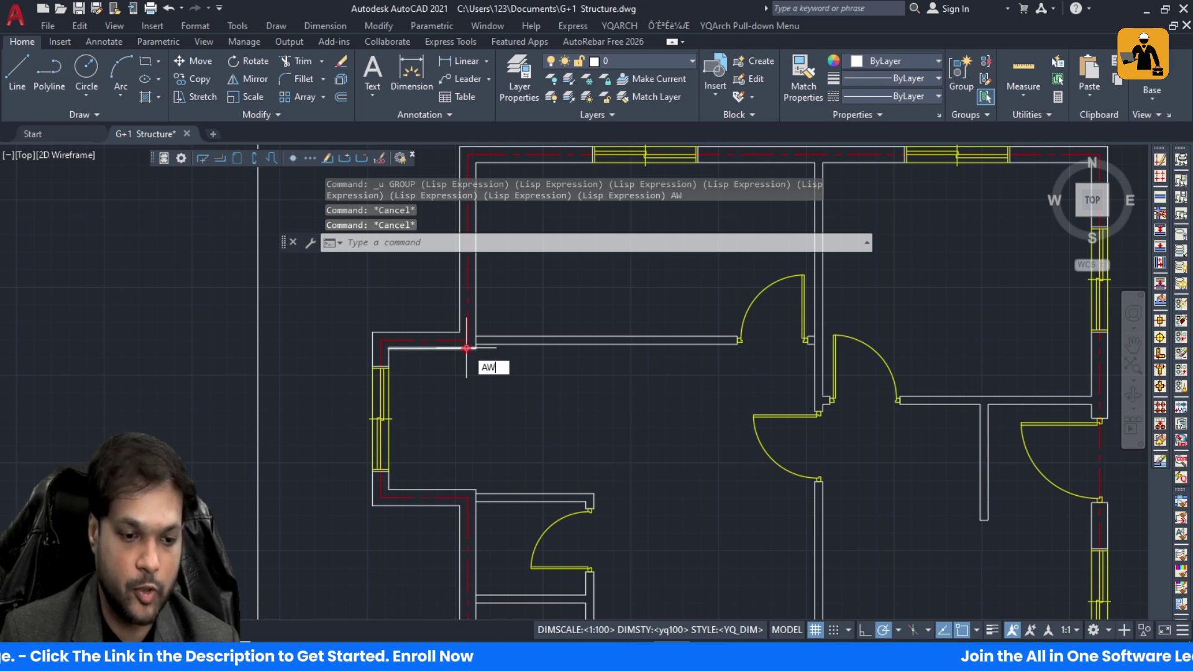
Step: Run the wall window command again and place a 600-wide window in each toilet's left outer wall
key("Return")
scroll(501, 336, "down", 5)
scroll(491, 350, "up", 4)
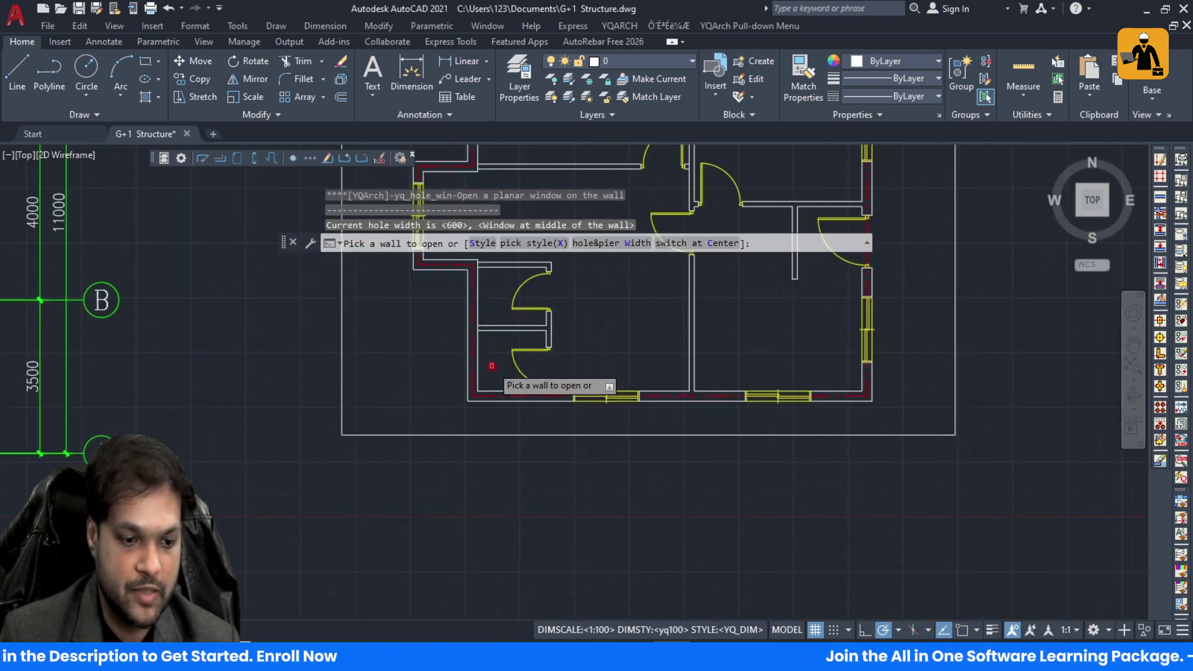
left_click(478, 295)
scroll(477, 361, "down", 4)
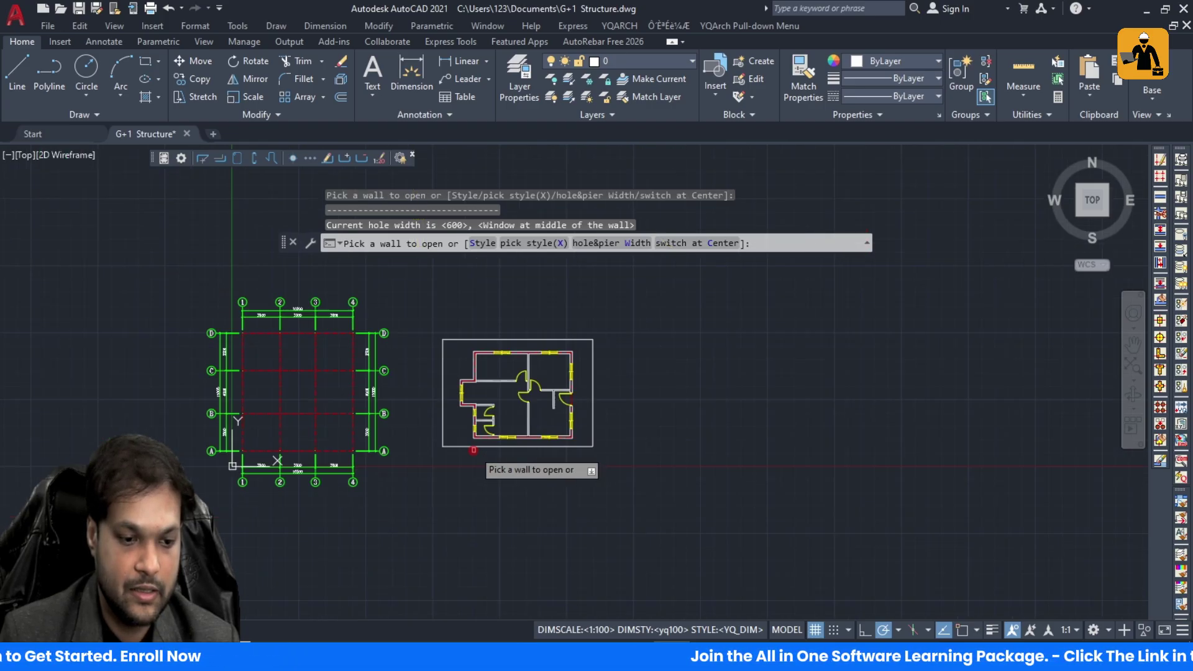
Step: Place a 600-wide window in the left outer wall of the upper-left room and end the command
scroll(485, 379, "up", 3)
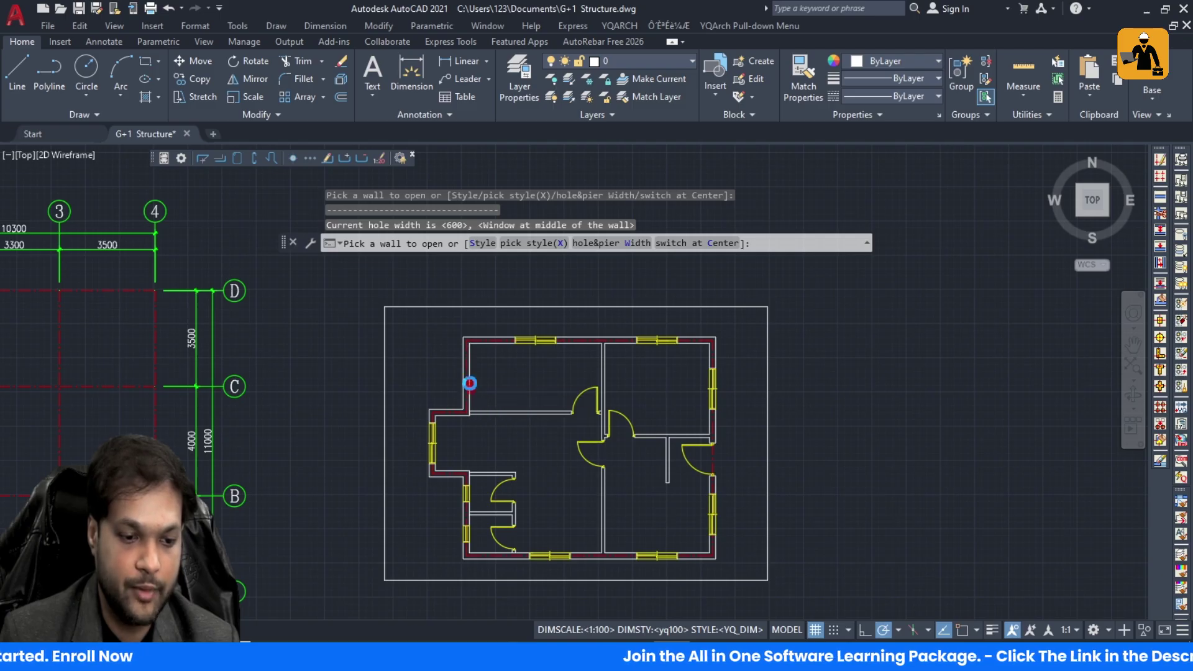
scroll(471, 373, "up", 3)
scroll(490, 386, "down", 3)
scroll(491, 386, "up", 4)
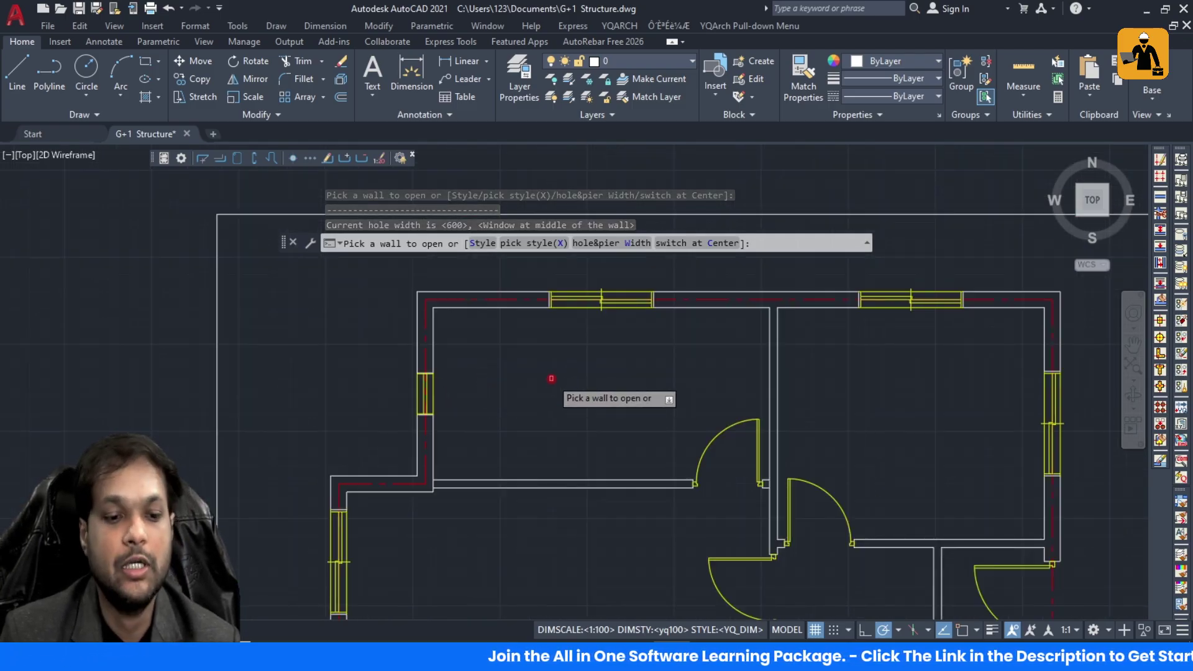
key("Escape")
scroll(529, 336, "down", 6)
Step: Draw a 115-thick vertical partition wall across the upper-left room, from its top wall to its bottom wall, left of the top window
scroll(529, 341, "up", 2)
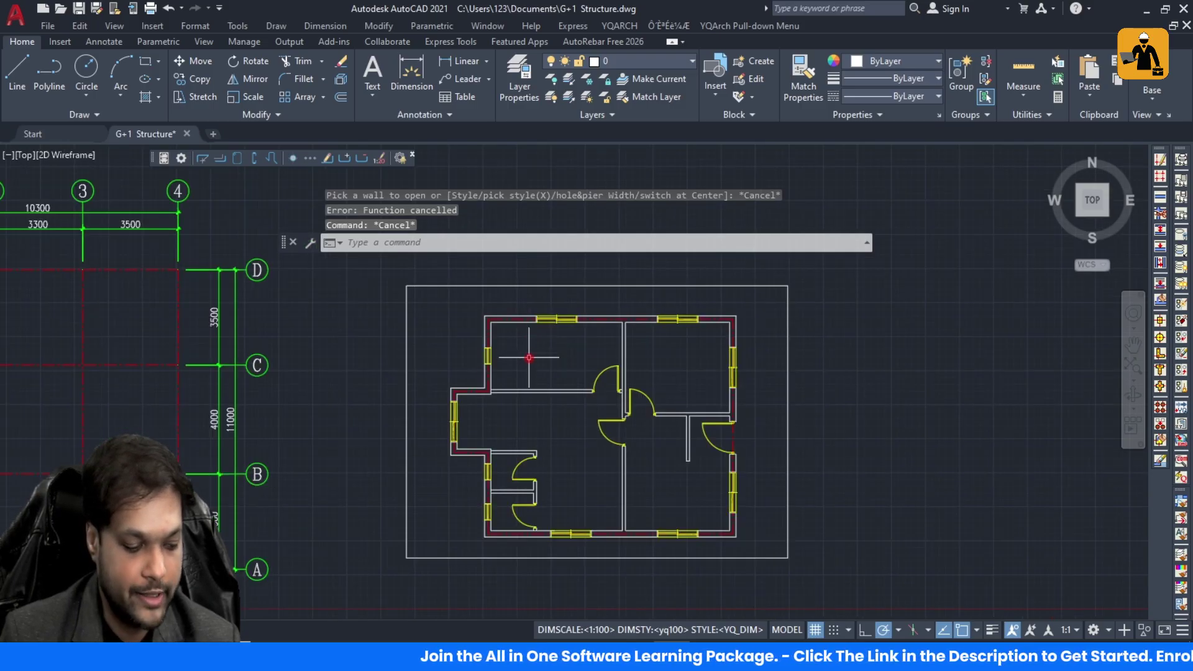
scroll(531, 357, "up", 4)
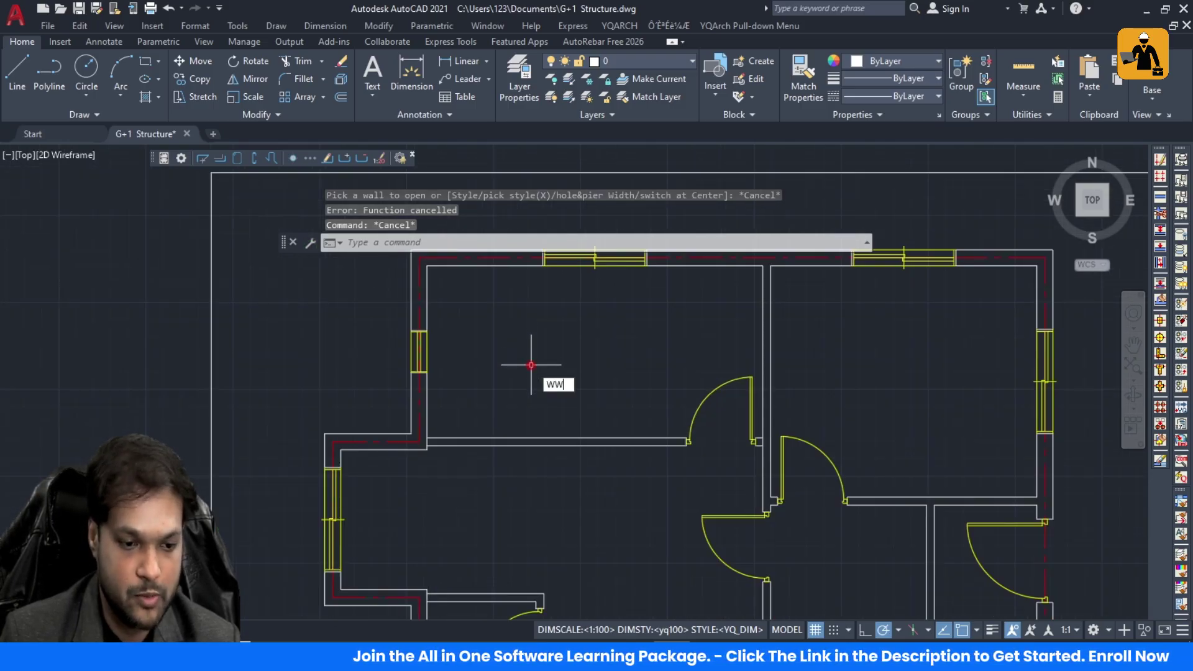
key("Return")
left_click(520, 269)
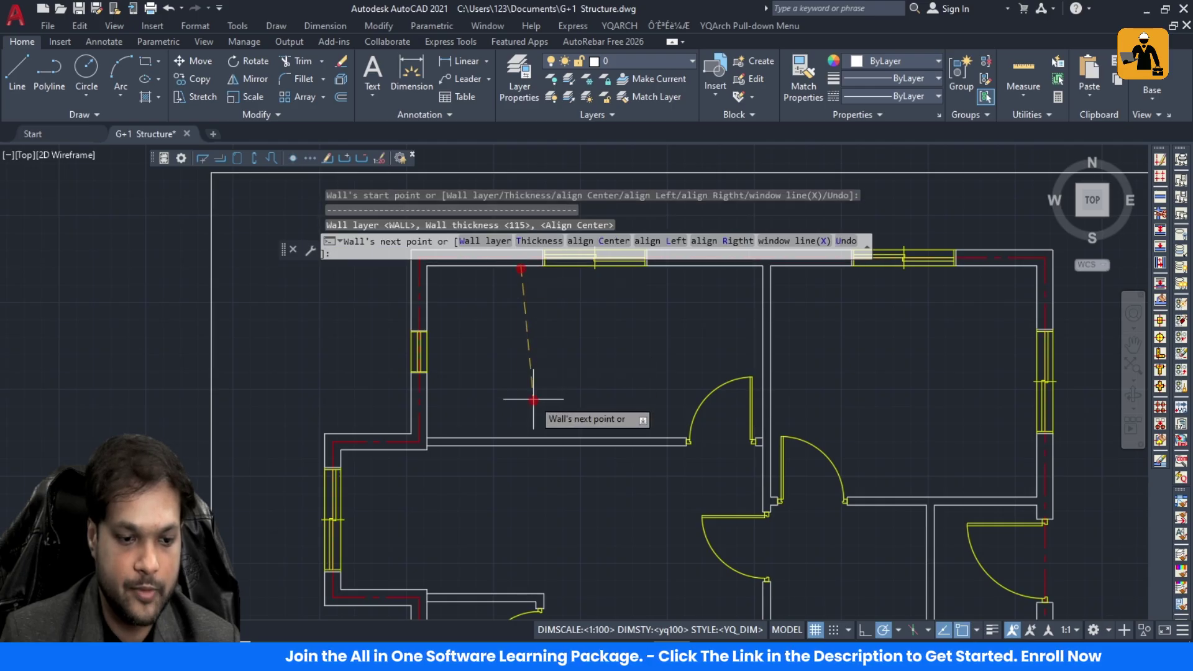
left_click(521, 441)
key("Escape")
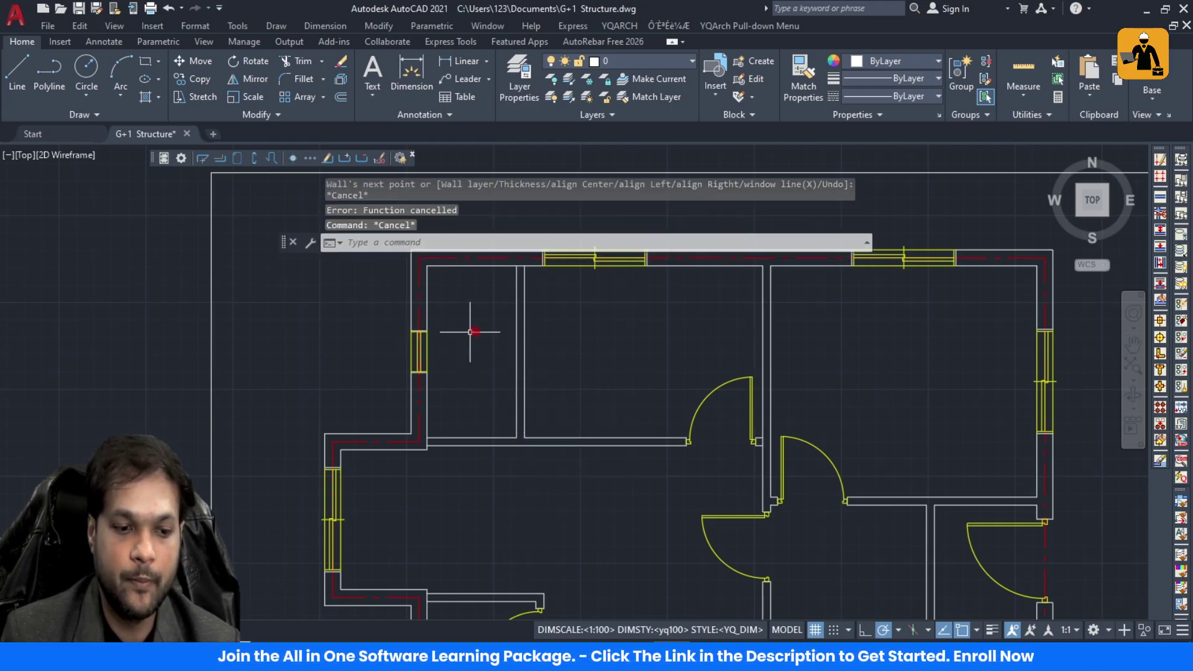
Step: Place a 900-wide door with a 100 pier at the upper end of the new partition, hinged at its lower jamb and opening into the small room
type("AD")
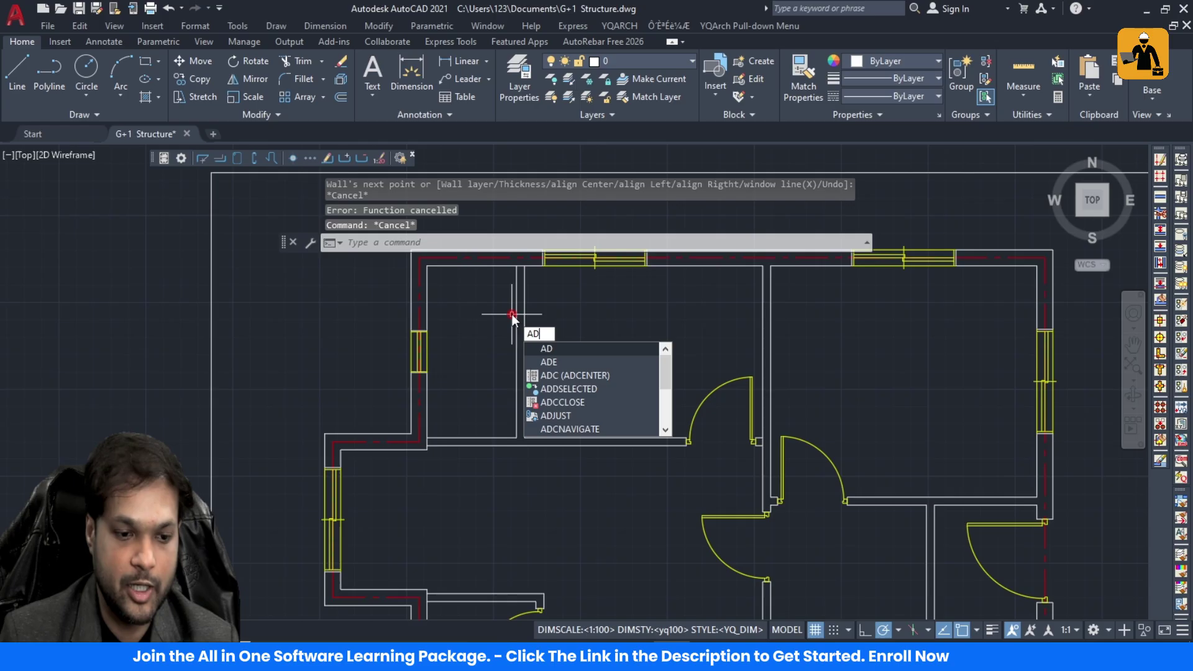
key("Return")
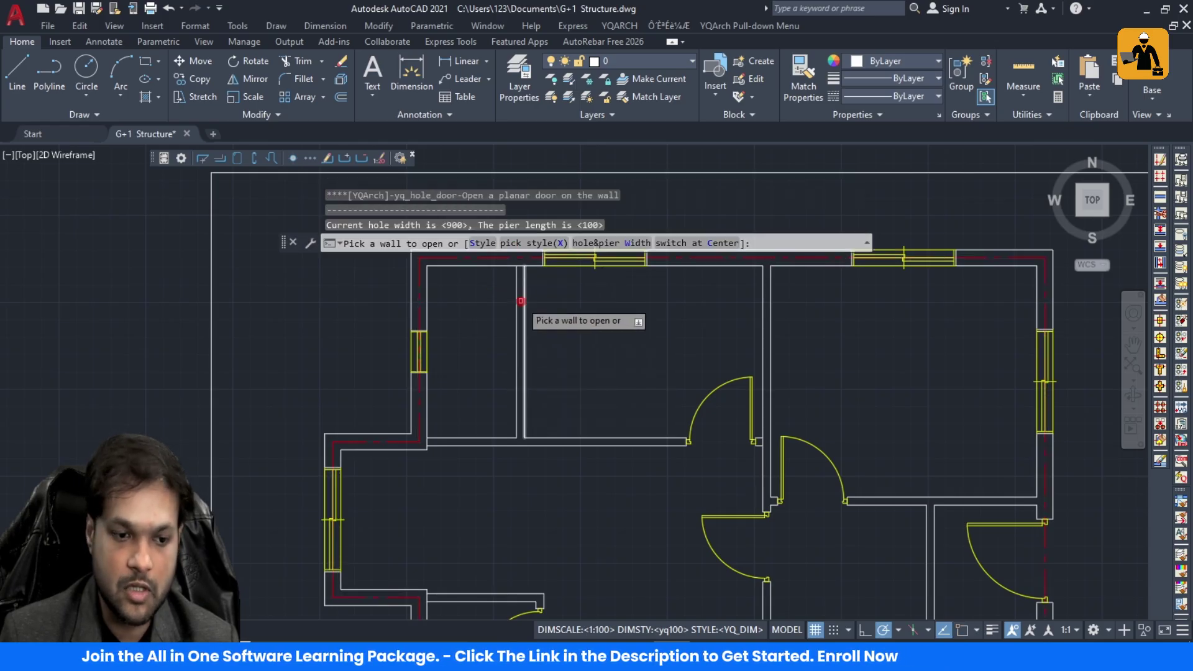
left_click(522, 299)
left_click(489, 303)
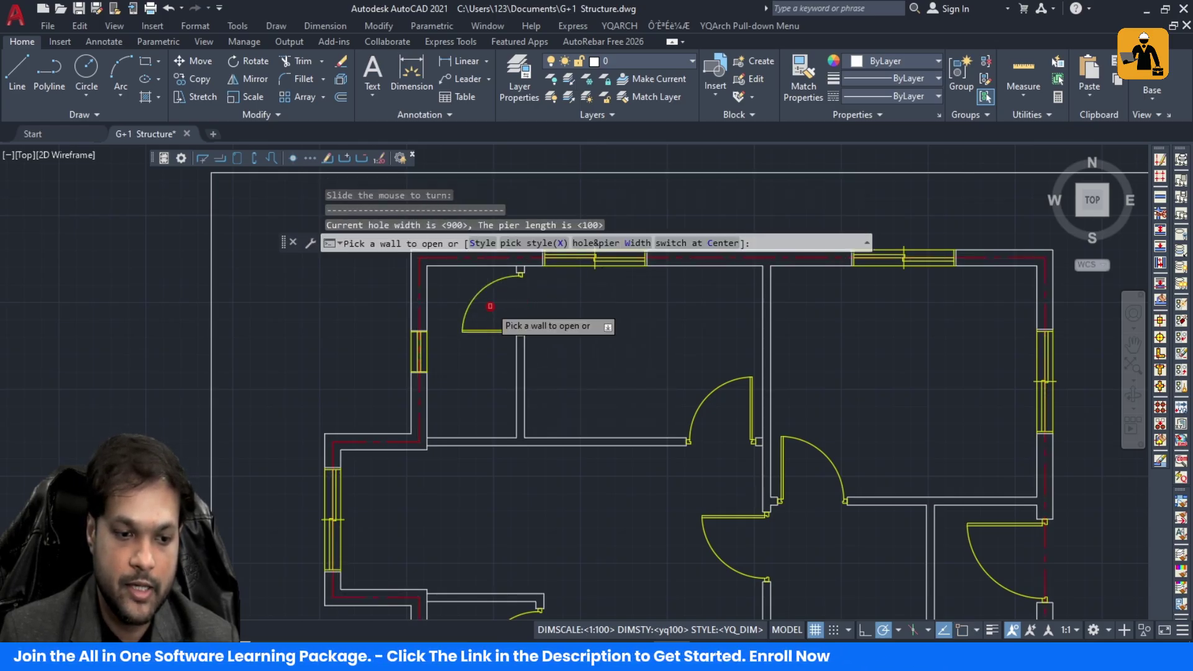
key("Escape")
key("Escape")
key("Escape")
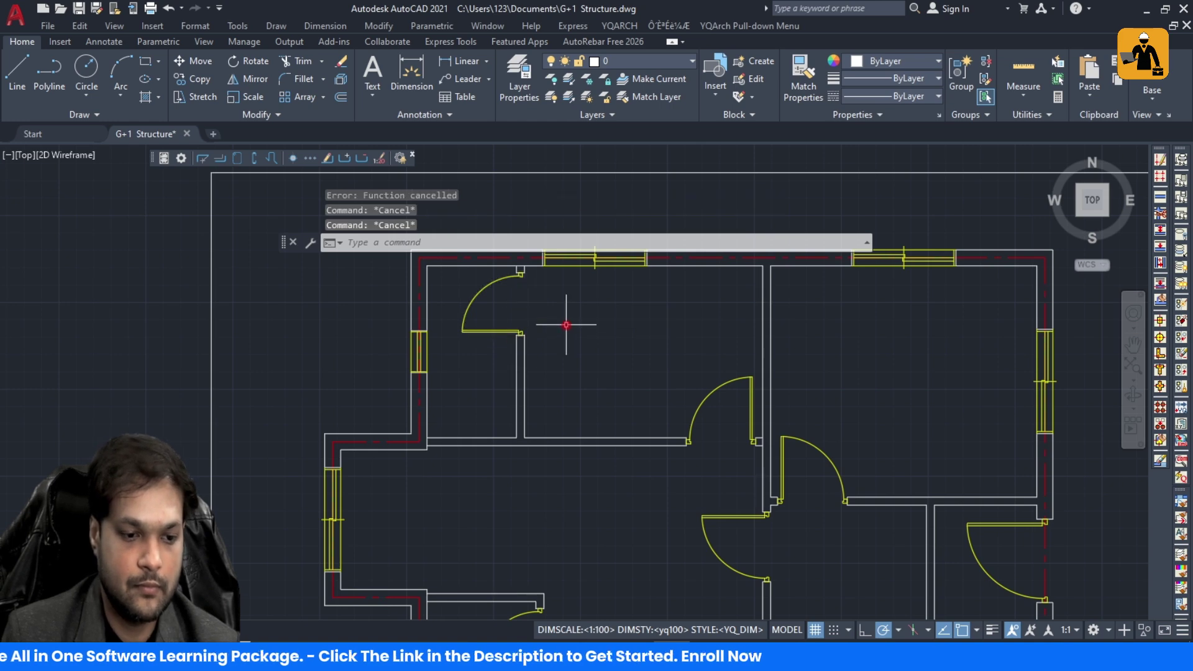
Step: Undo the door placed in the upper-left room's new partition
left_click(500, 329)
left_click(491, 335)
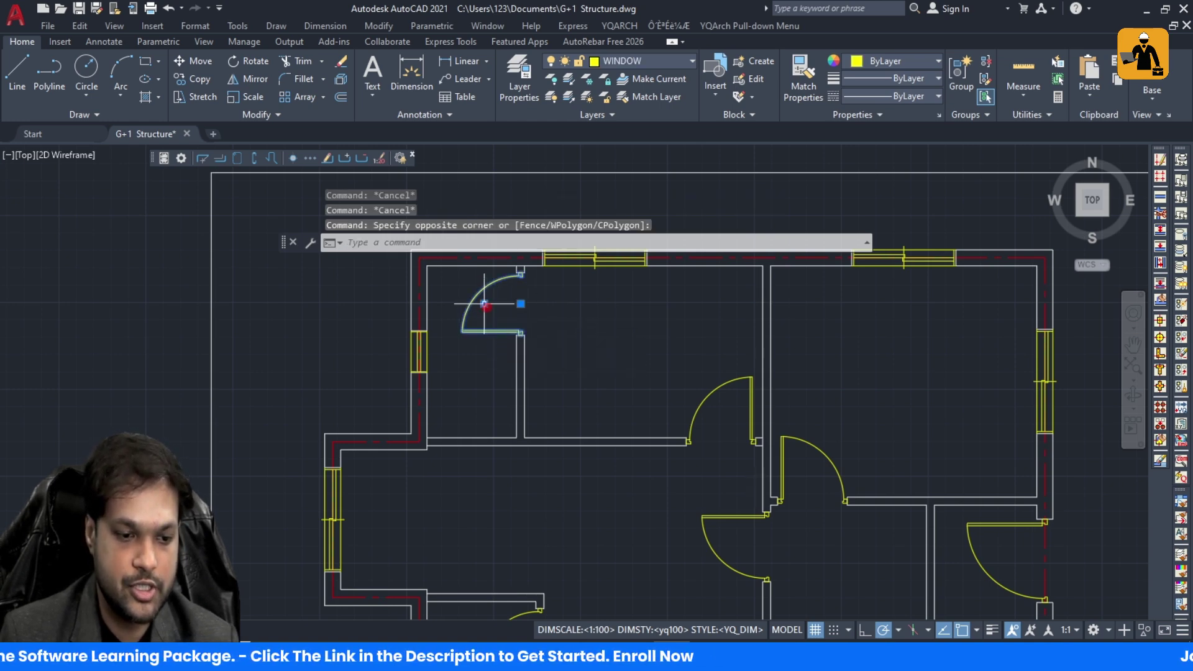
key("ctrl+z")
key("ctrl+z")
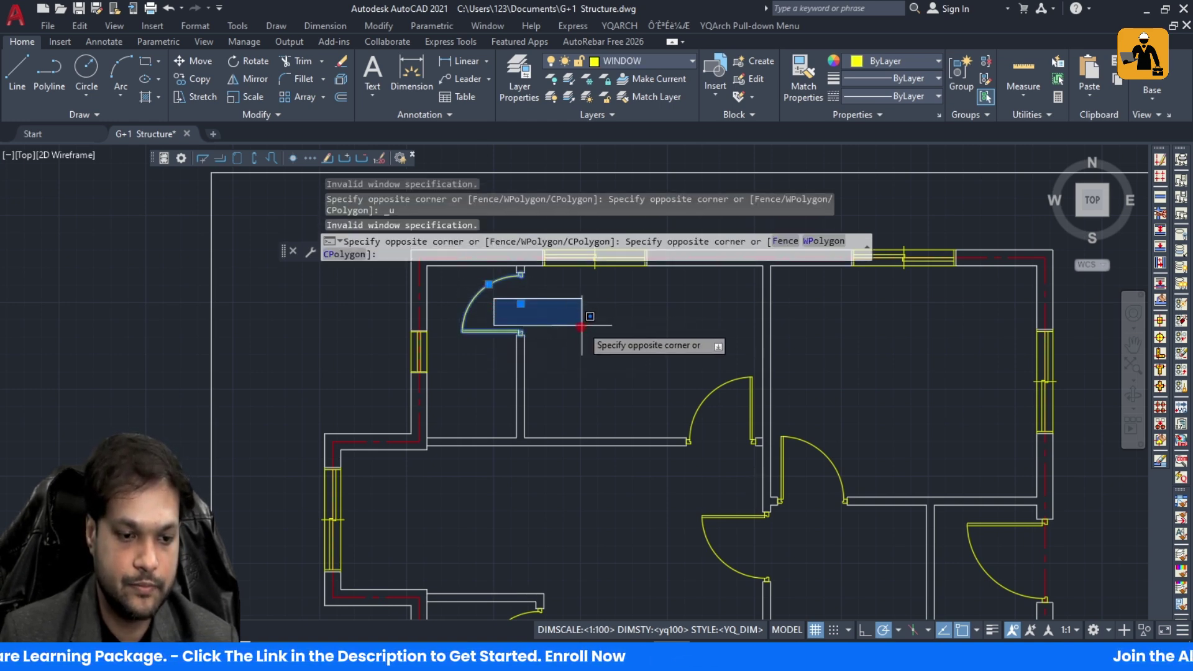
key("Escape")
key("ctrl+z")
key("ctrl+z")
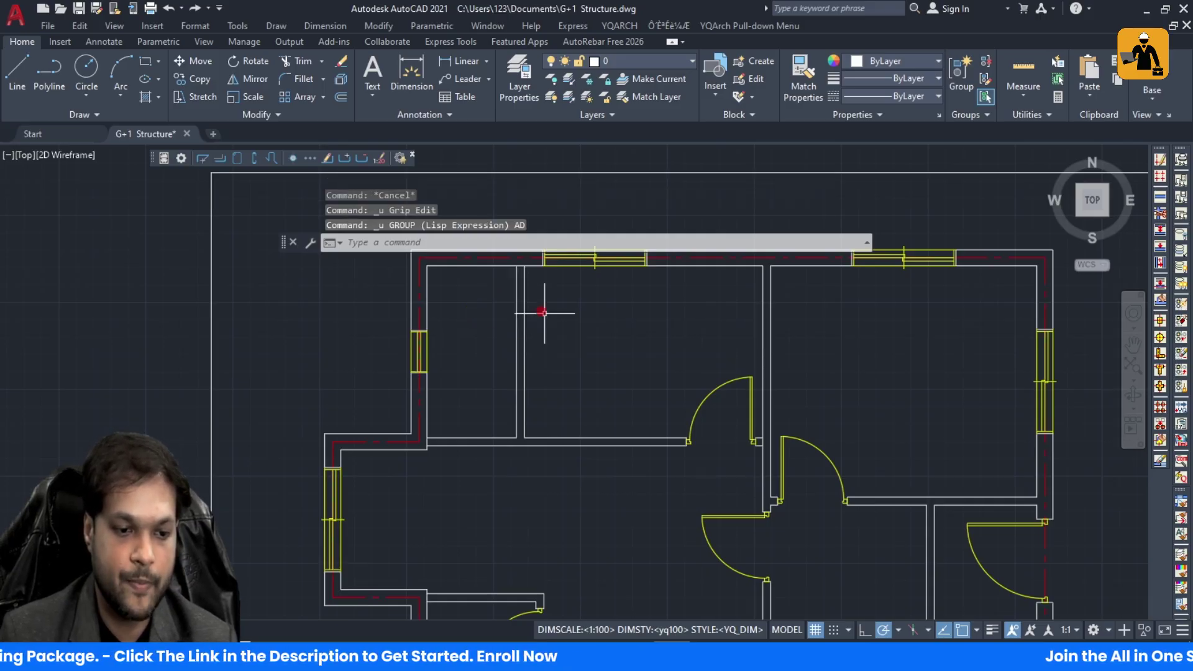
Step: Place a 900-wide door with a 100 pier in the new partition, hinged at its upper jamb and swinging into the small room
key("Return")
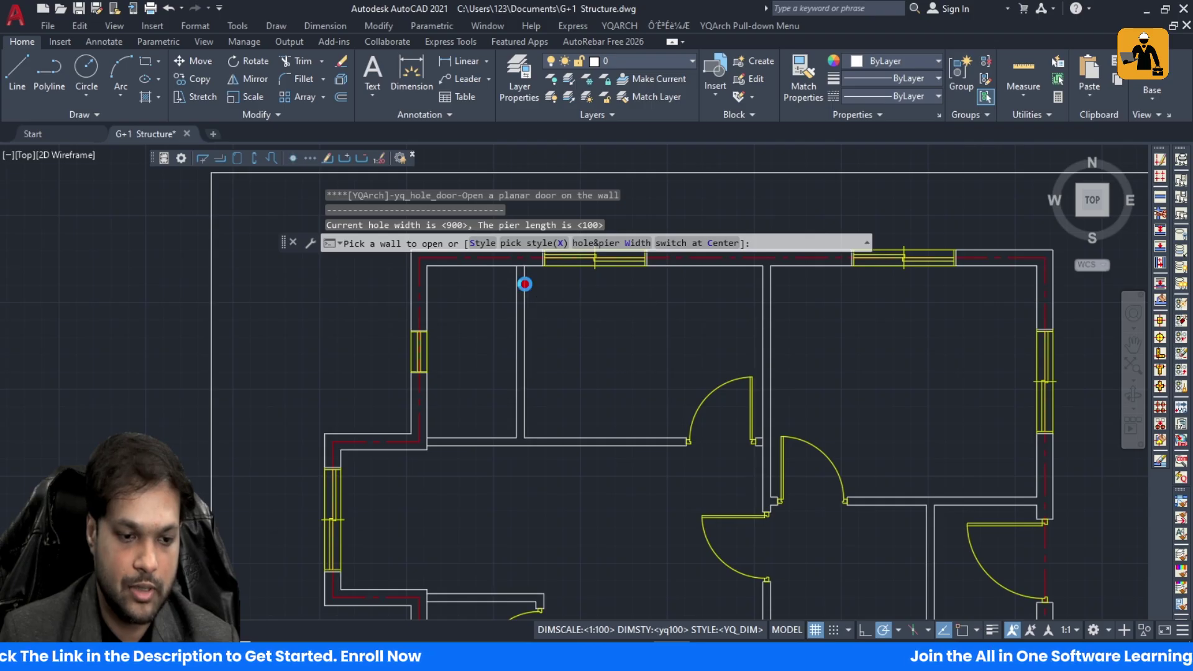
left_click(522, 279)
key("Escape")
scroll(502, 385, "down", 5)
scroll(492, 382, "up", 3)
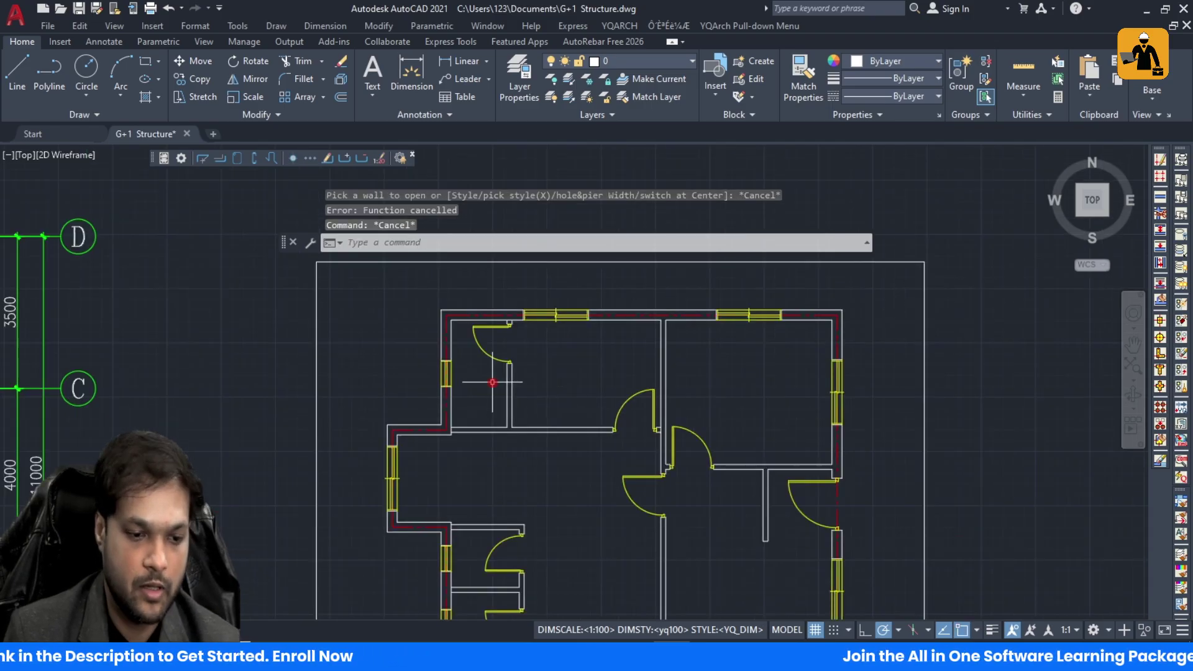
Step: Review the whole floor plan with its partition walls, doors and windows
scroll(492, 382, "down", 6)
scroll(484, 386, "up", 2)
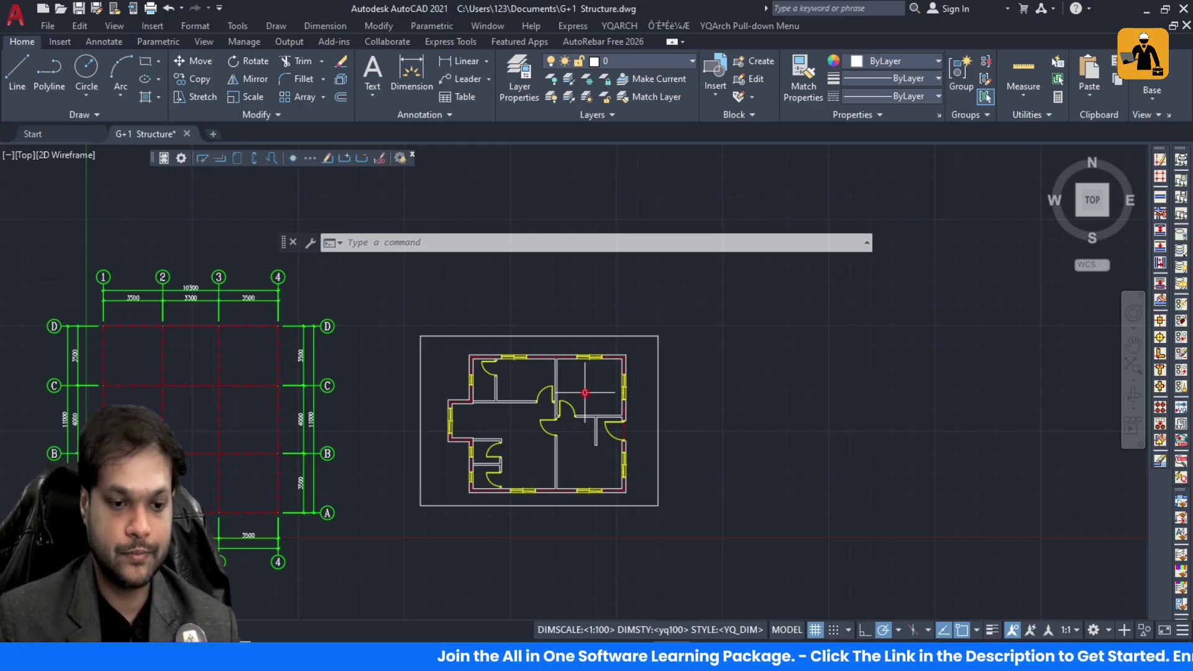
scroll(553, 408, "up", 3)
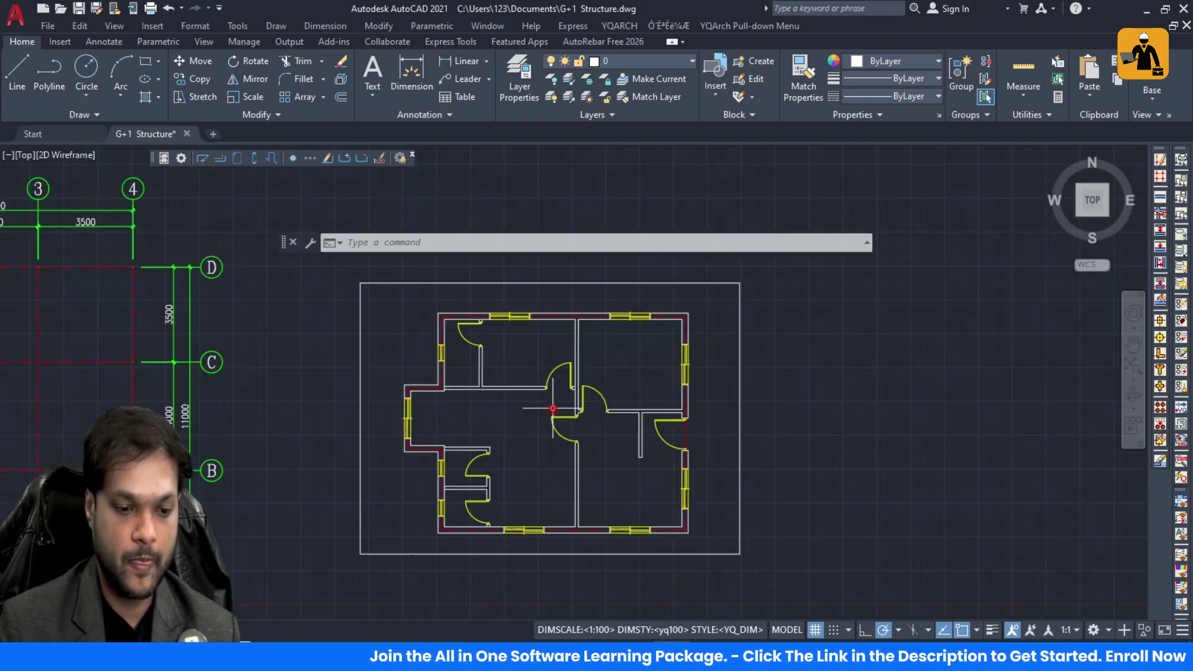
scroll(541, 400, "up", 2)
scroll(553, 351, "down", 2)
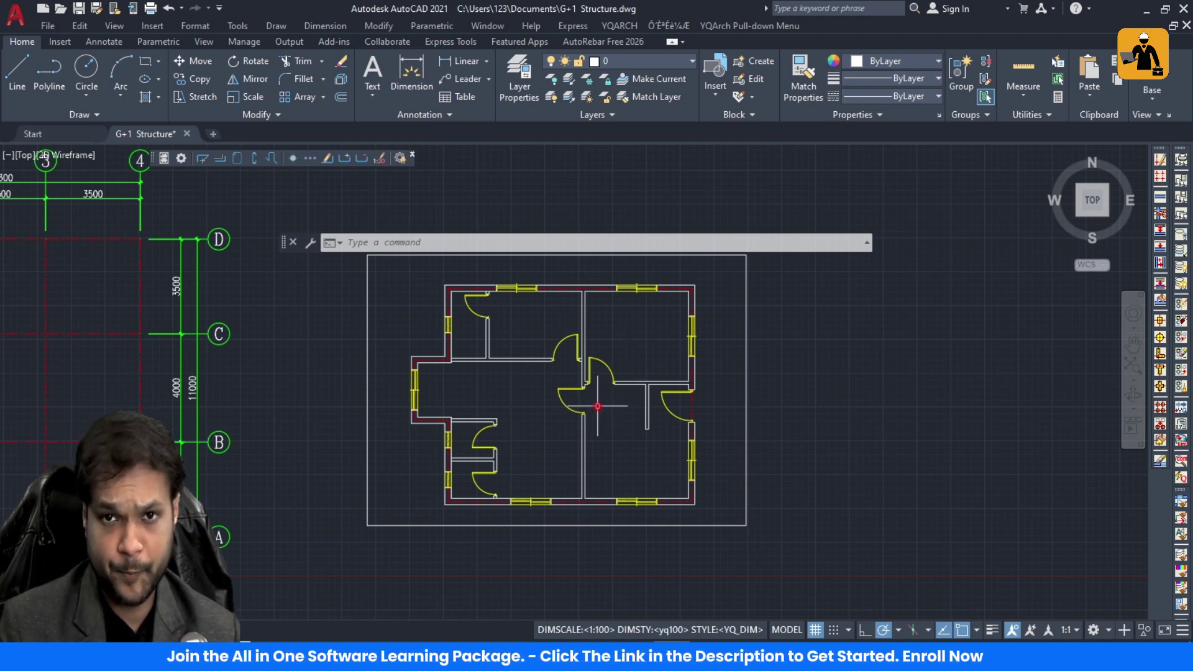
key("Escape")
key("Escape")
key("Escape")
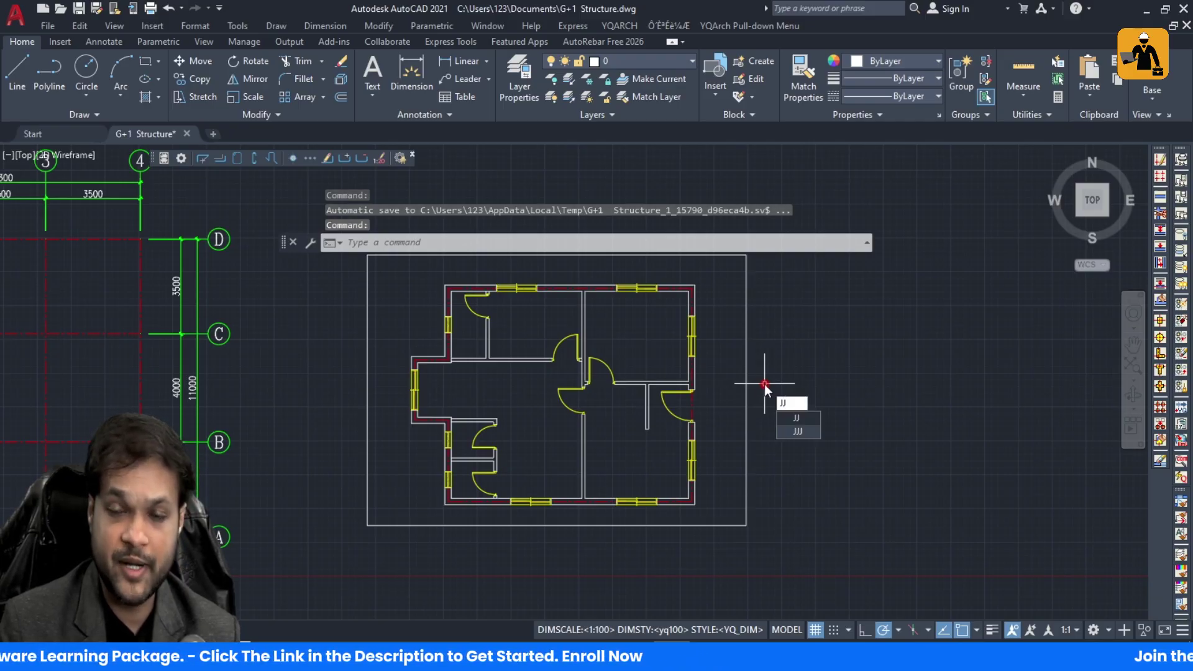
Step: Arrange the YQArch Living Room furniture set in the lower-right room, from its lower-left inner corner to the outer wall level with the stub partition's end
key("Return")
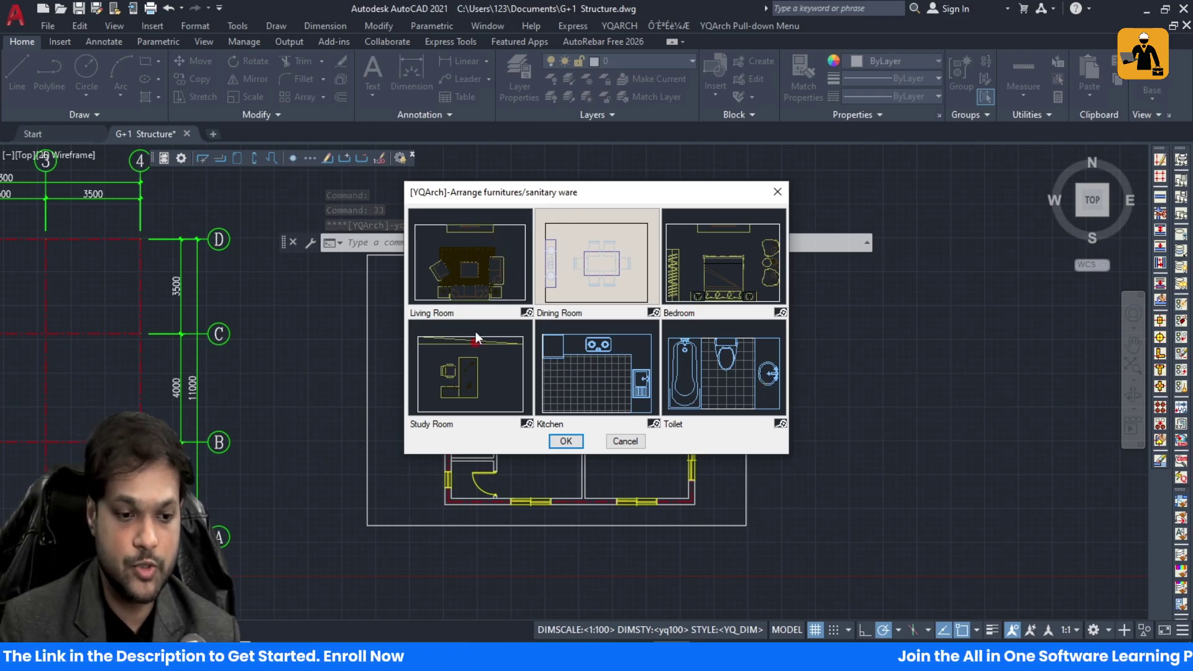
left_click(492, 274)
left_click(562, 442)
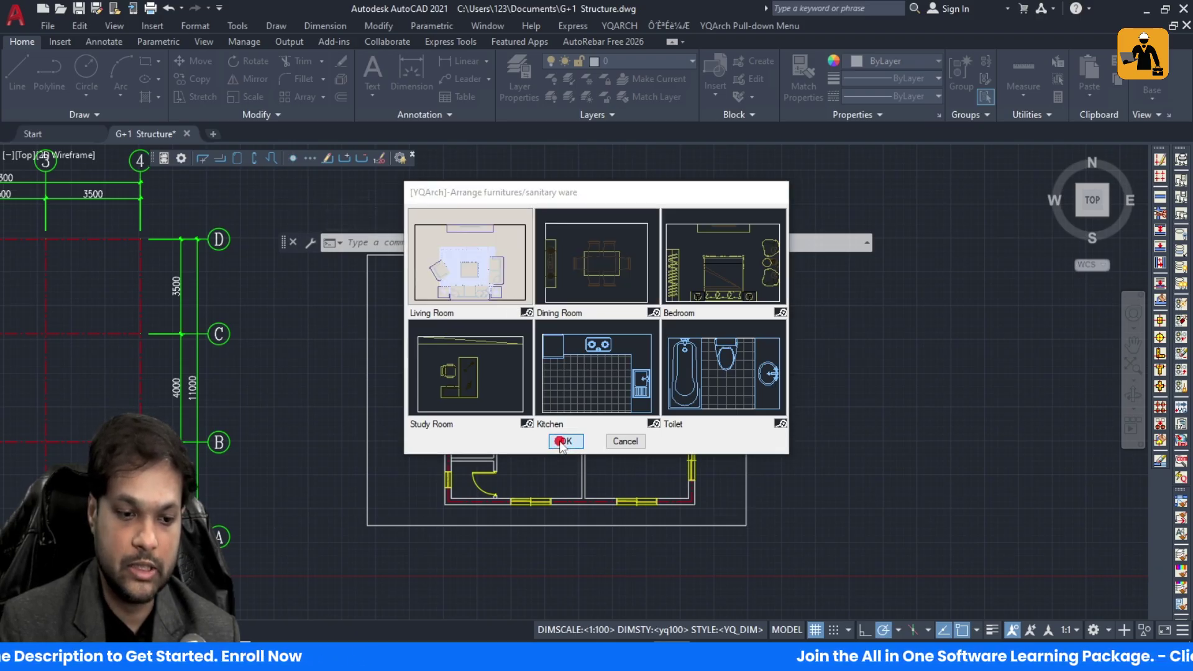
scroll(638, 478, "up", 1)
scroll(652, 447, "up", 2)
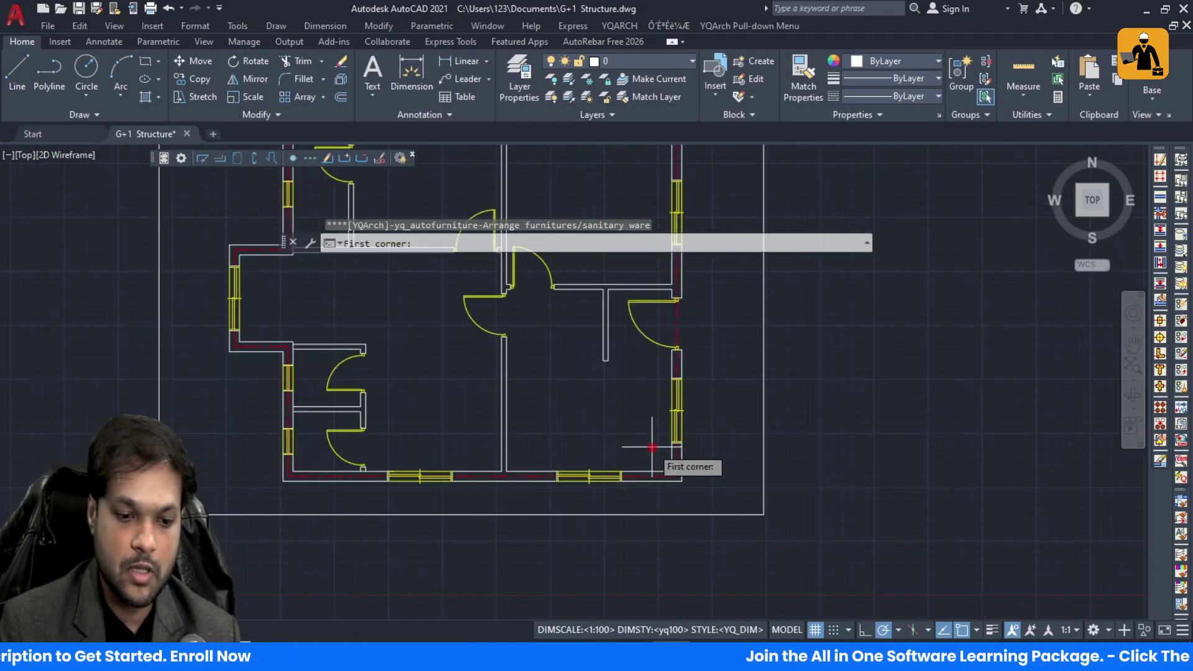
left_click(506, 471)
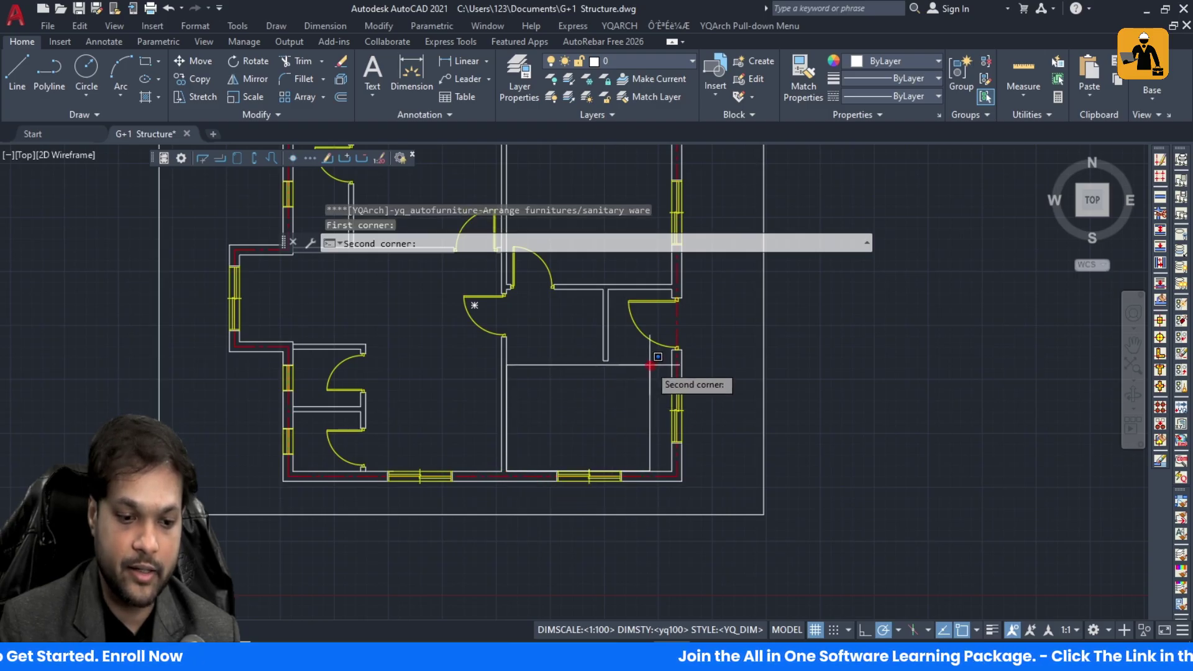
left_click(682, 363)
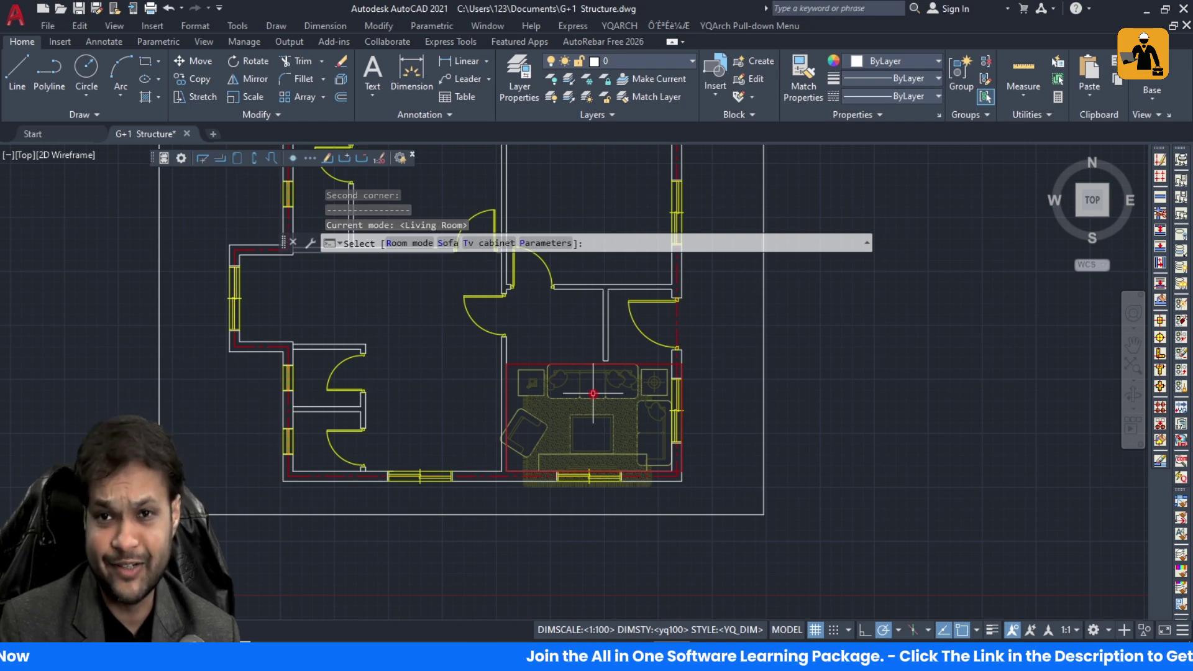
key("Escape")
Step: Scale the sofa and carpet group down freehand from a base point on the main sofa
left_click(612, 406)
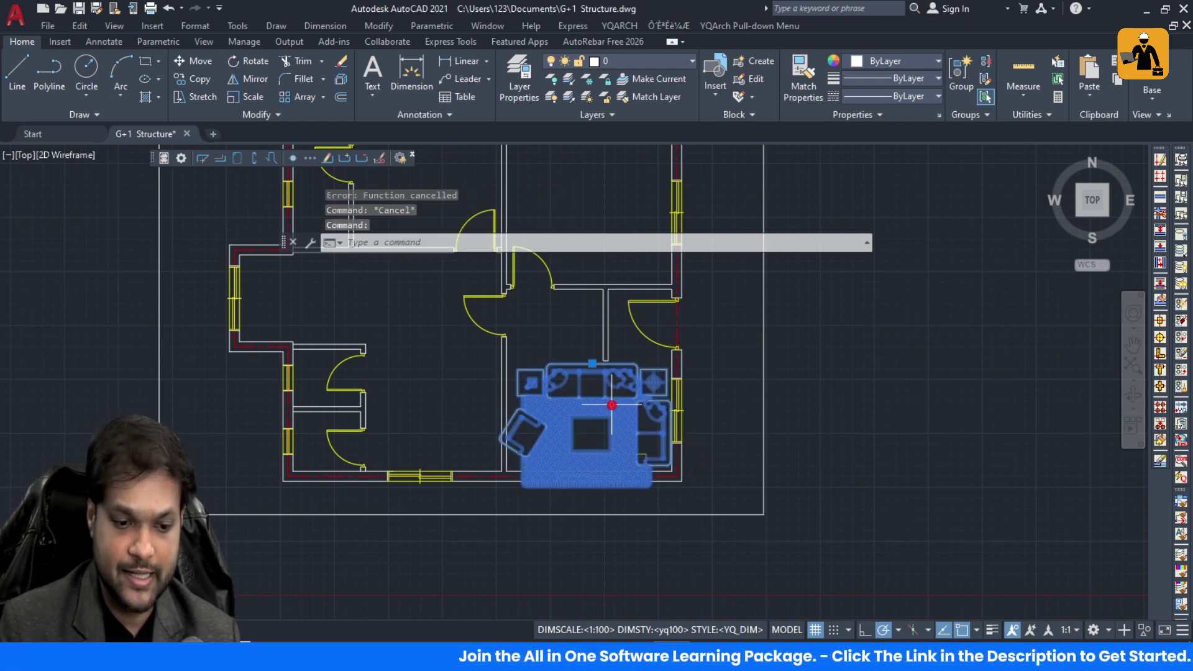
scroll(588, 398, "up", 3)
scroll(591, 332, "down", 2)
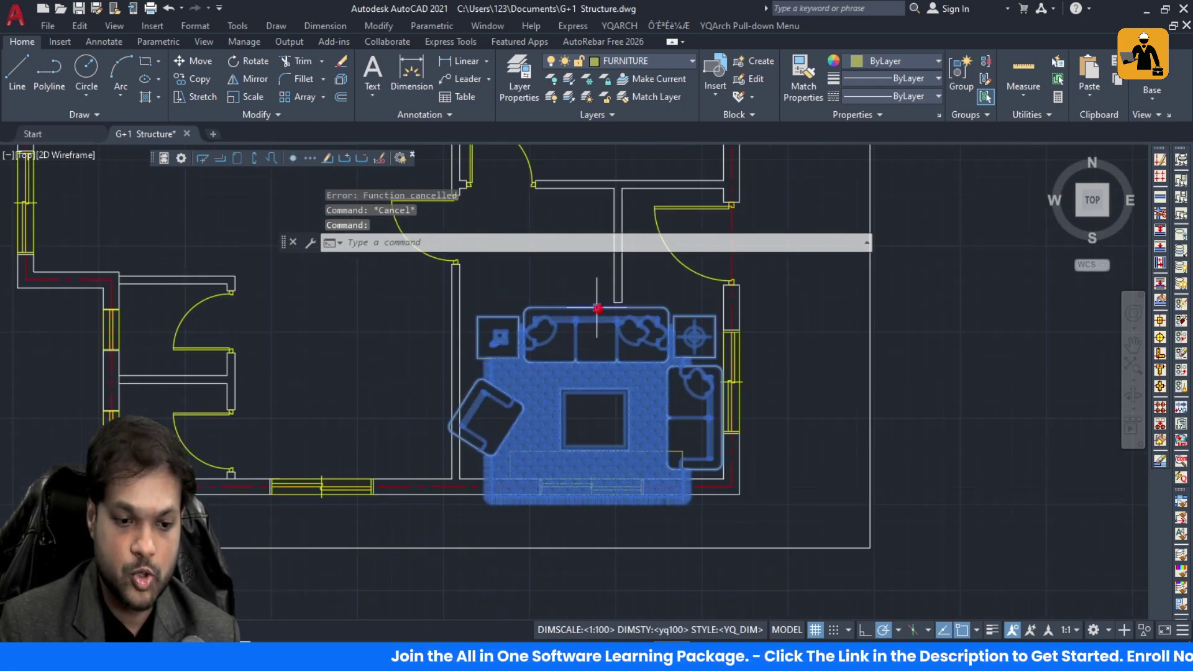
left_click(598, 308)
key("Escape")
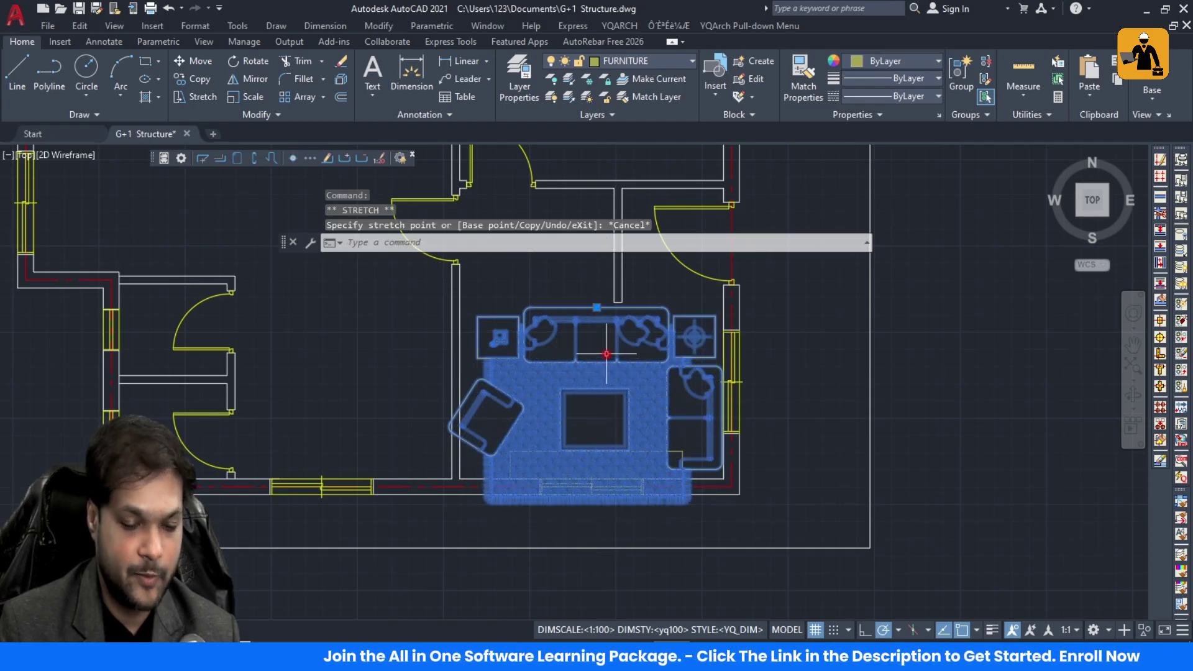
type("sc")
key("Return")
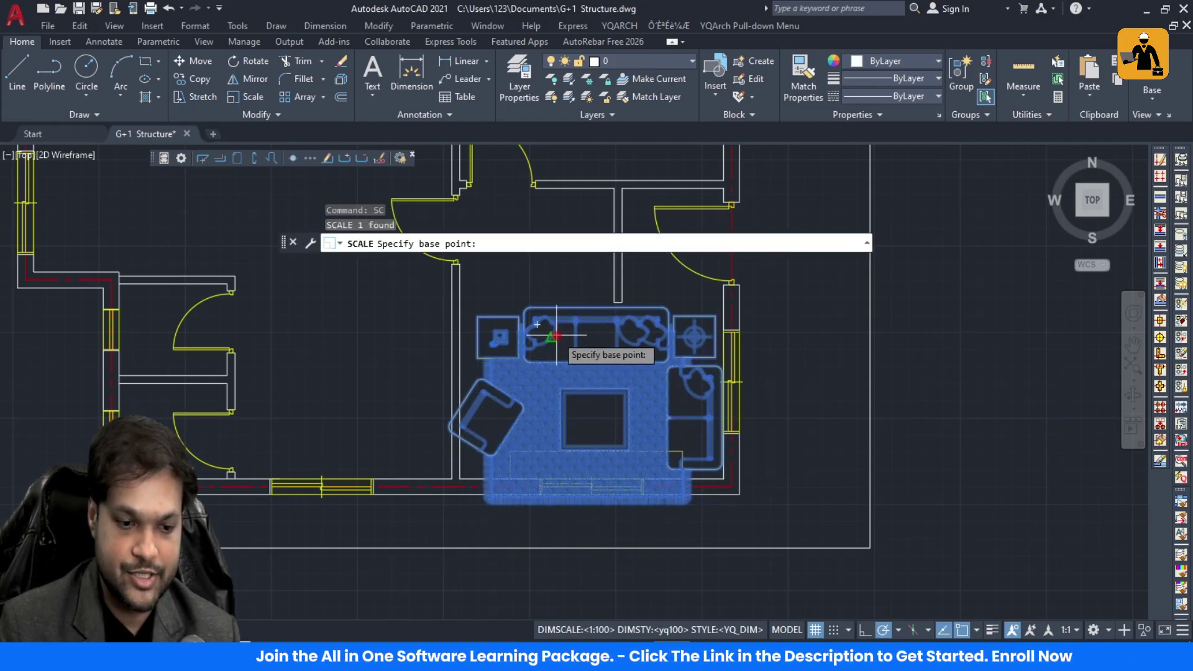
left_click(548, 336)
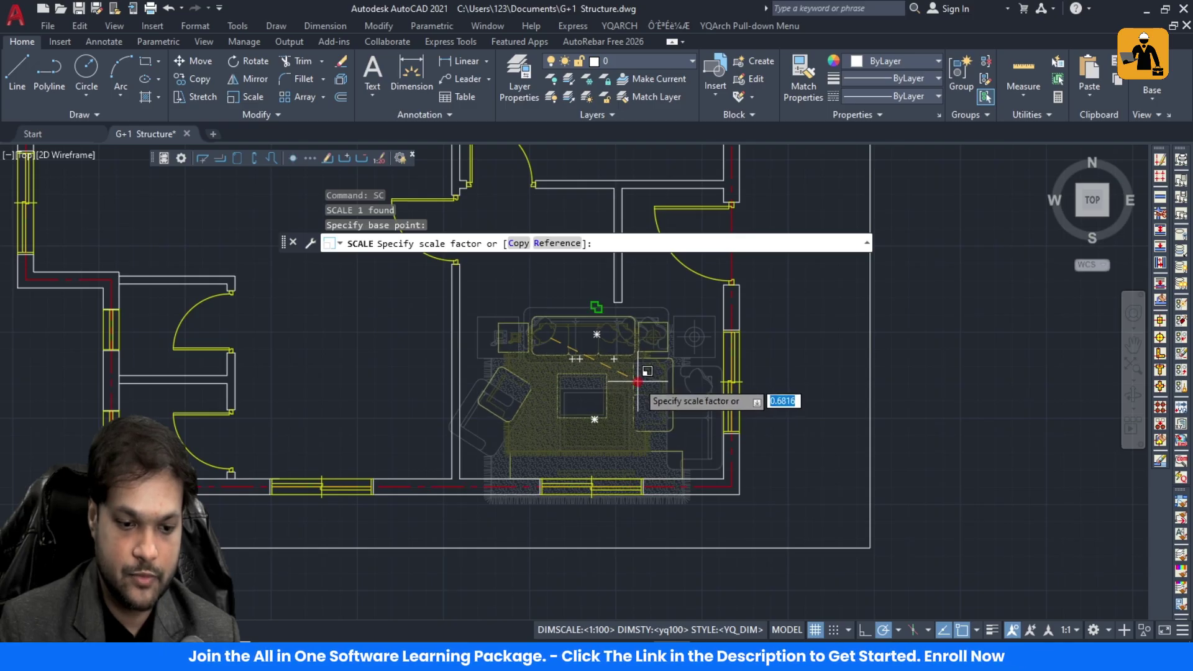
left_click(631, 381)
Step: Scale the reduced sofa group back up freehand from a base point beside its coffee table
key("Escape")
left_click(619, 407)
left_click(543, 349)
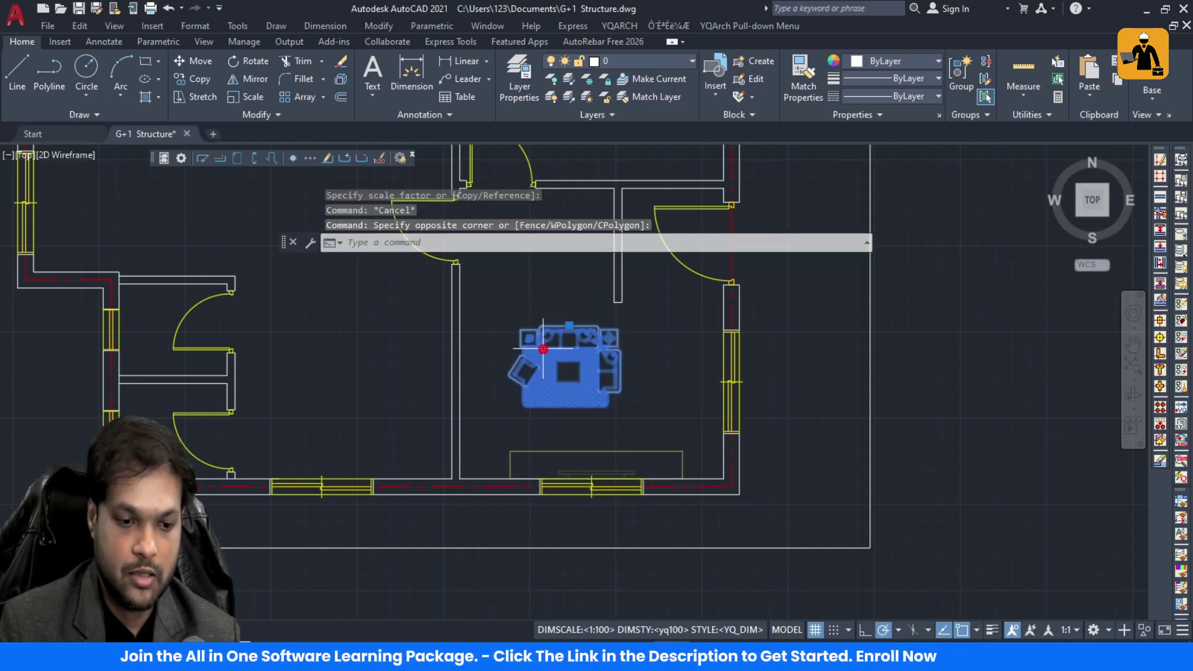
type("SC")
key("Return")
left_click(586, 360)
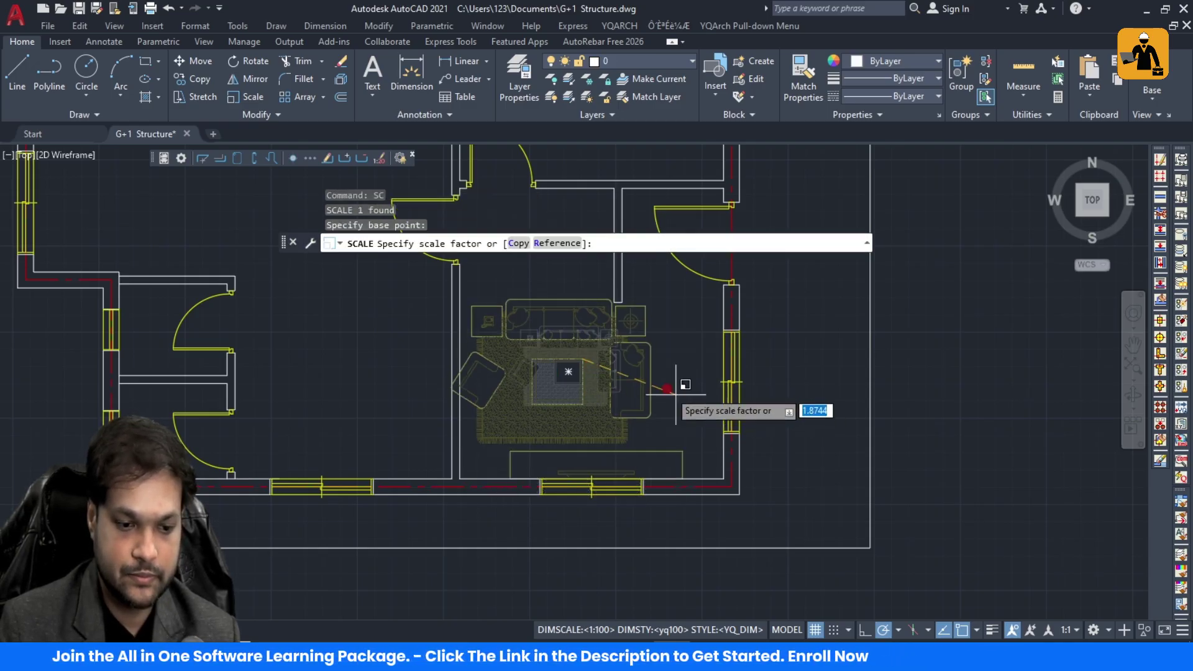
key("Escape")
Step: Move the sofa group straight up from the coffee table's centre so it overlaps the stub partition
left_click(688, 394)
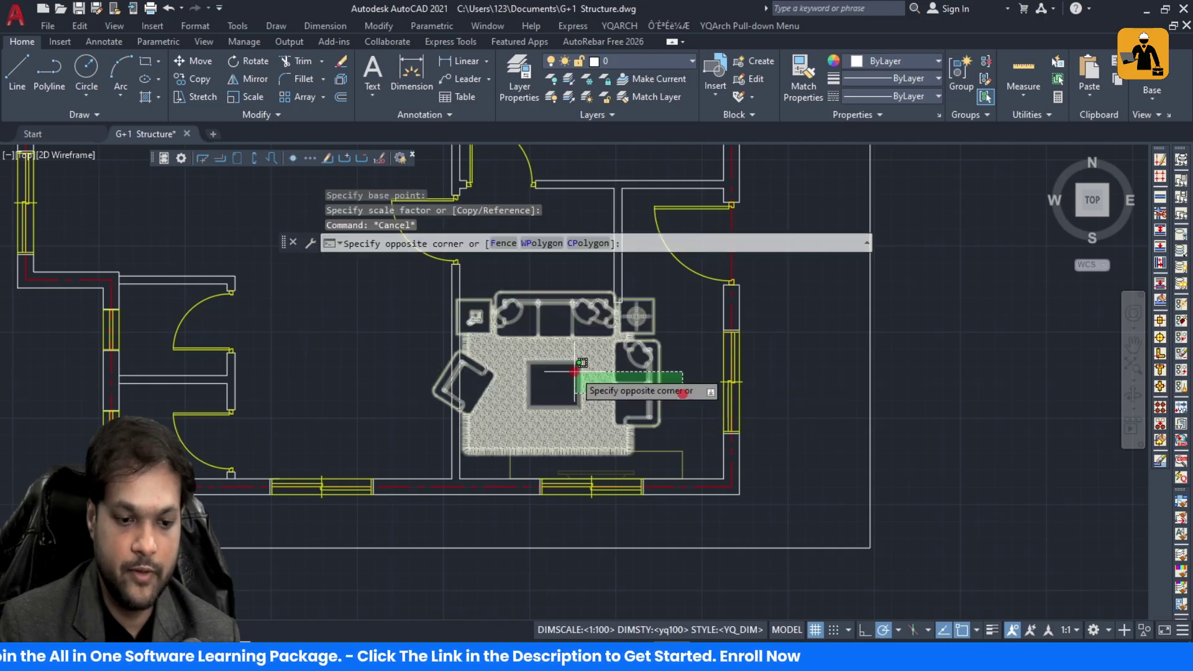
left_click(594, 380)
type("M")
key("Return")
left_click(554, 382)
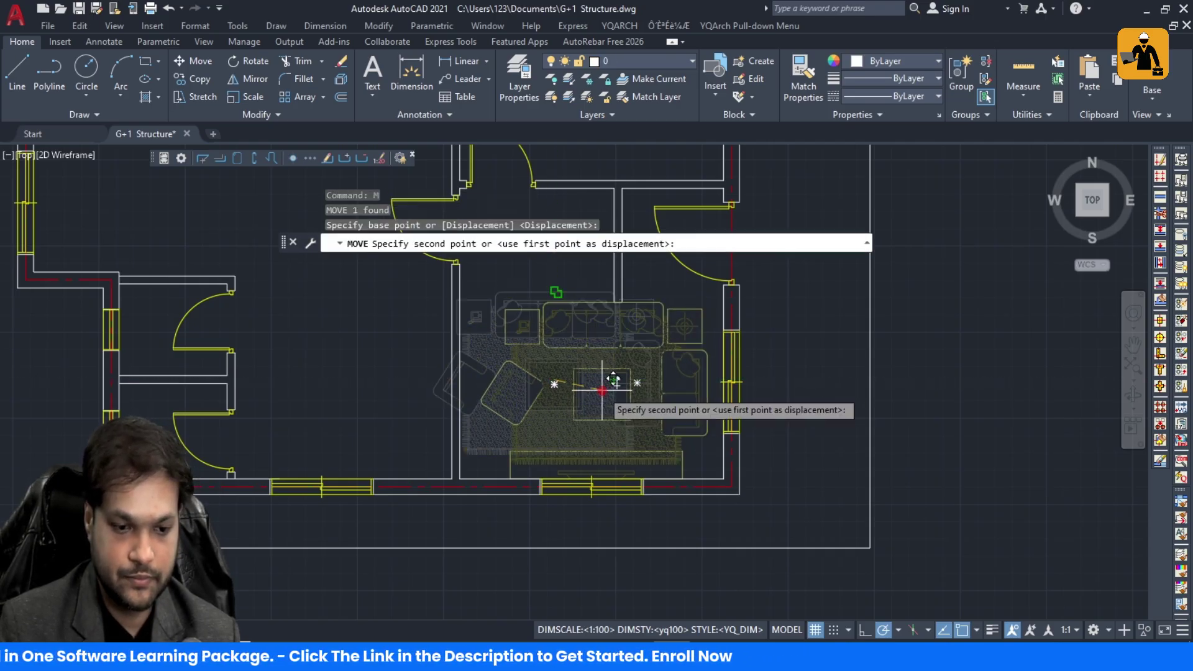
key("Escape")
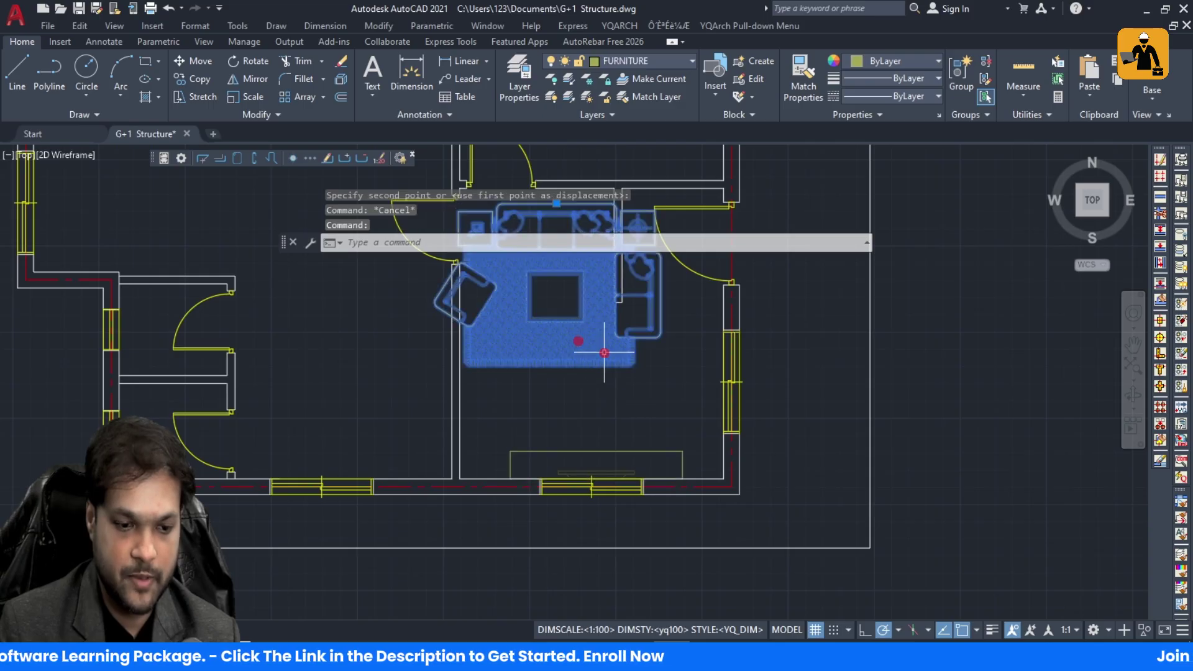
Step: Move the sofa group back down so it is centred in front of the TV cabinet
type("M")
key("Return")
left_click(556, 297)
scroll(594, 397, "up", 4)
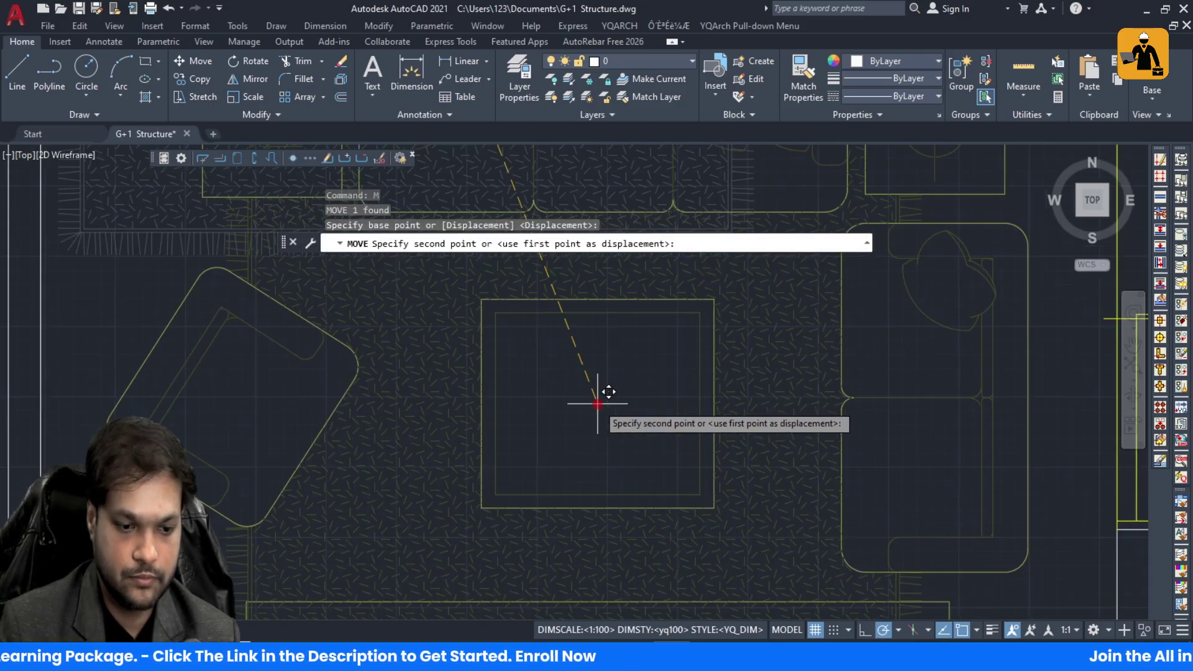
key("Escape")
scroll(592, 392, "down", 5)
key("Escape")
scroll(571, 331, "up", 2)
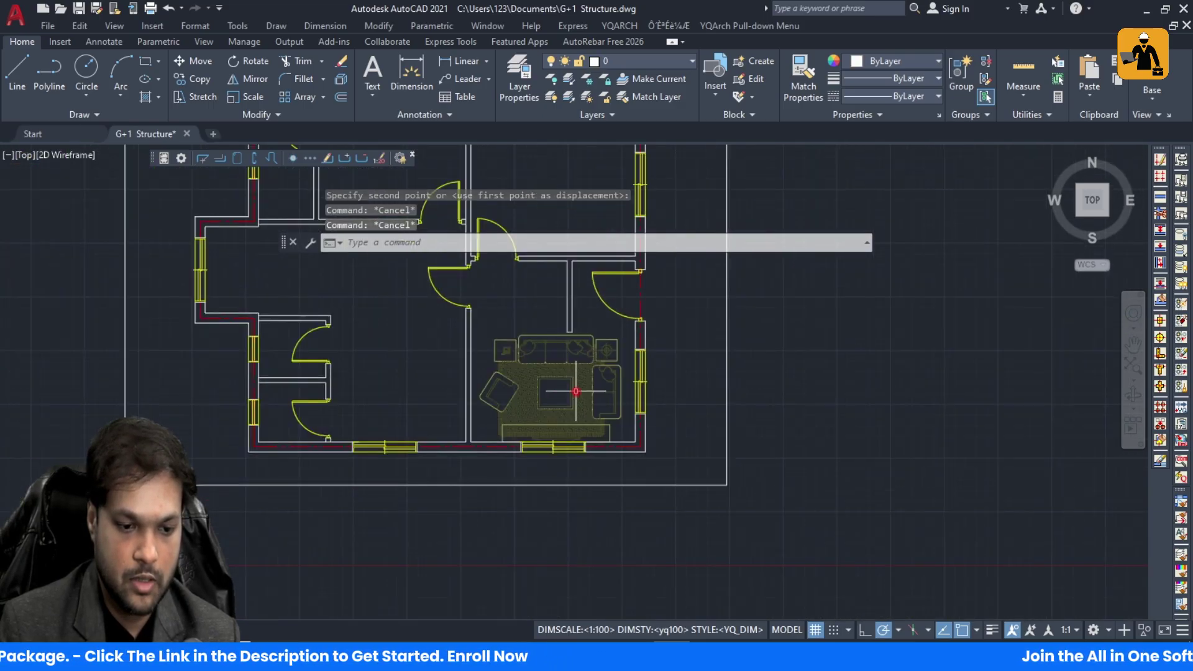
Step: Move the end line of the stub partition above the living area up by about 430 mm
left_click(570, 331)
scroll(569, 359, "up", 2)
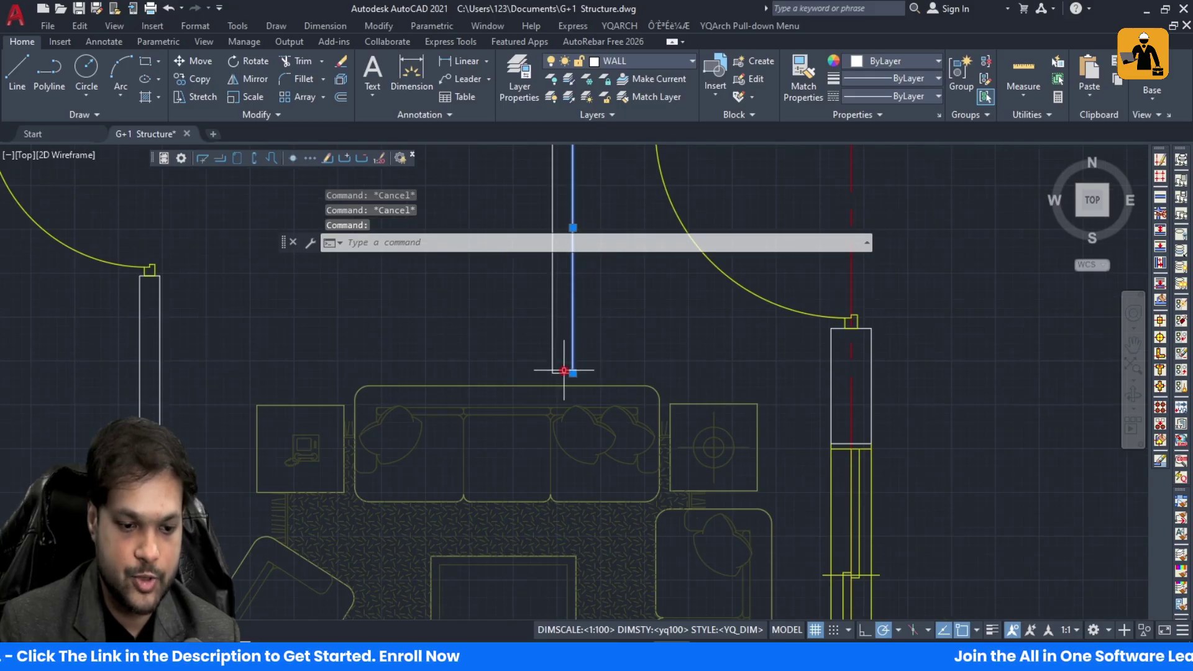
left_click(564, 371)
key("Escape")
left_click(563, 374)
key("Escape")
left_click(563, 378)
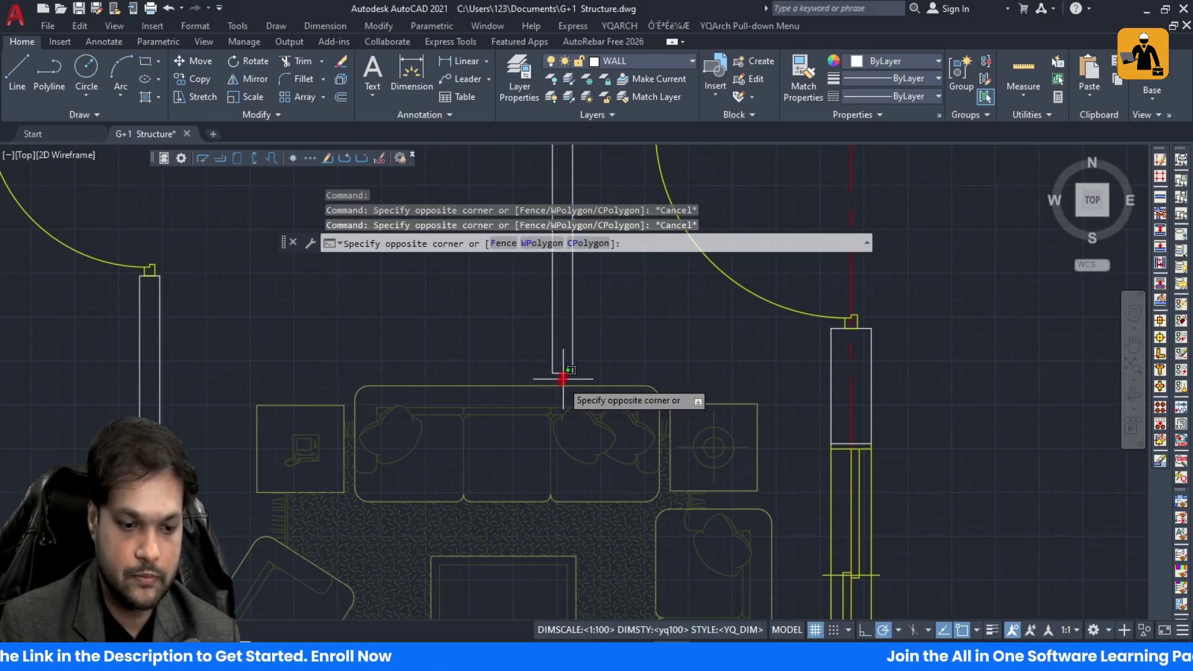
left_click(567, 372)
left_click(562, 373)
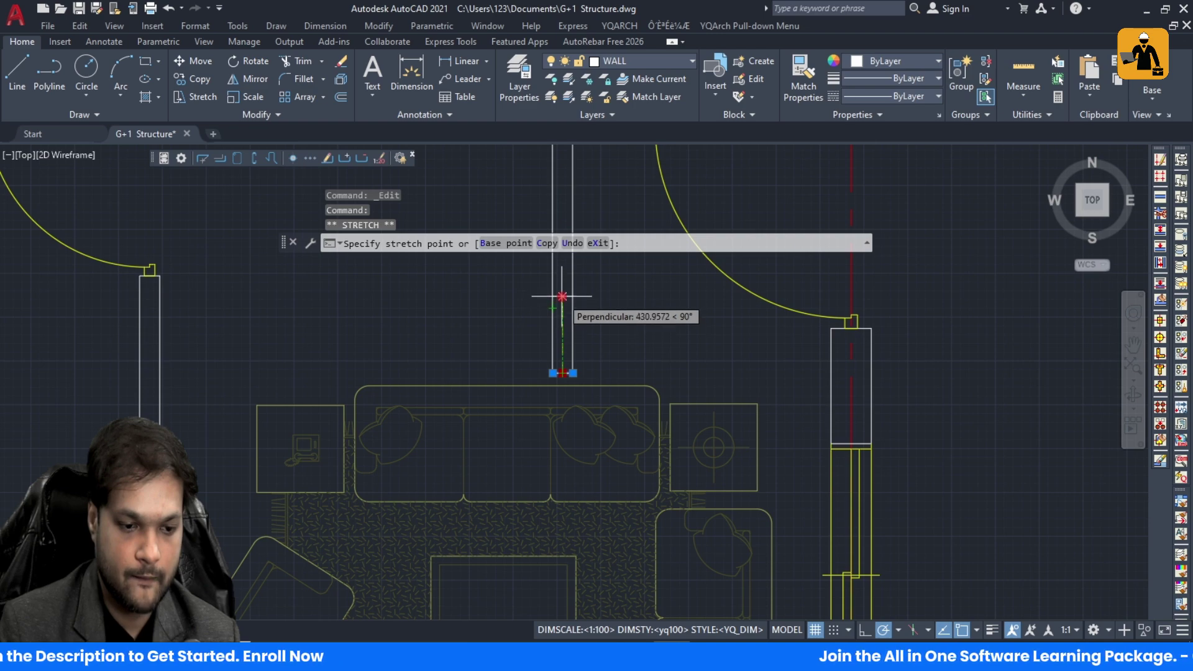
key("Escape")
Step: Trim the two stub partition wall lines that extend below its raised end line
scroll(567, 329, "down", 3)
scroll(579, 334, "up", 3)
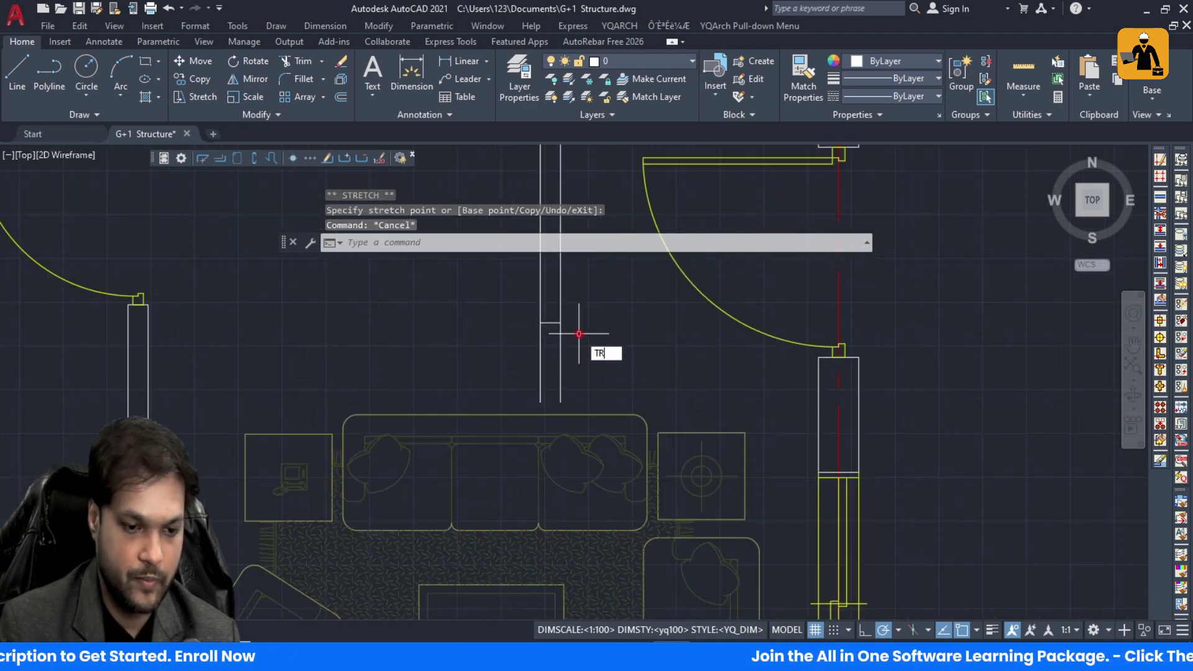
key("Return")
key("Escape")
scroll(559, 348, "down", 4)
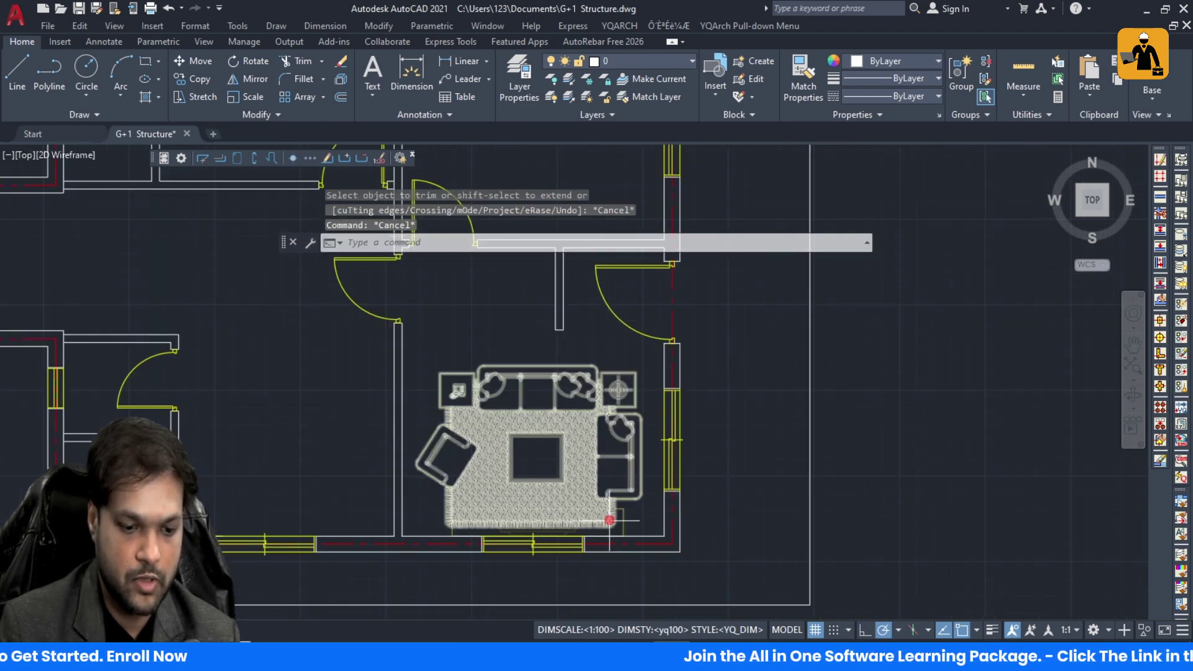
left_click(628, 521)
left_click(620, 519)
scroll(545, 482, "down", 2)
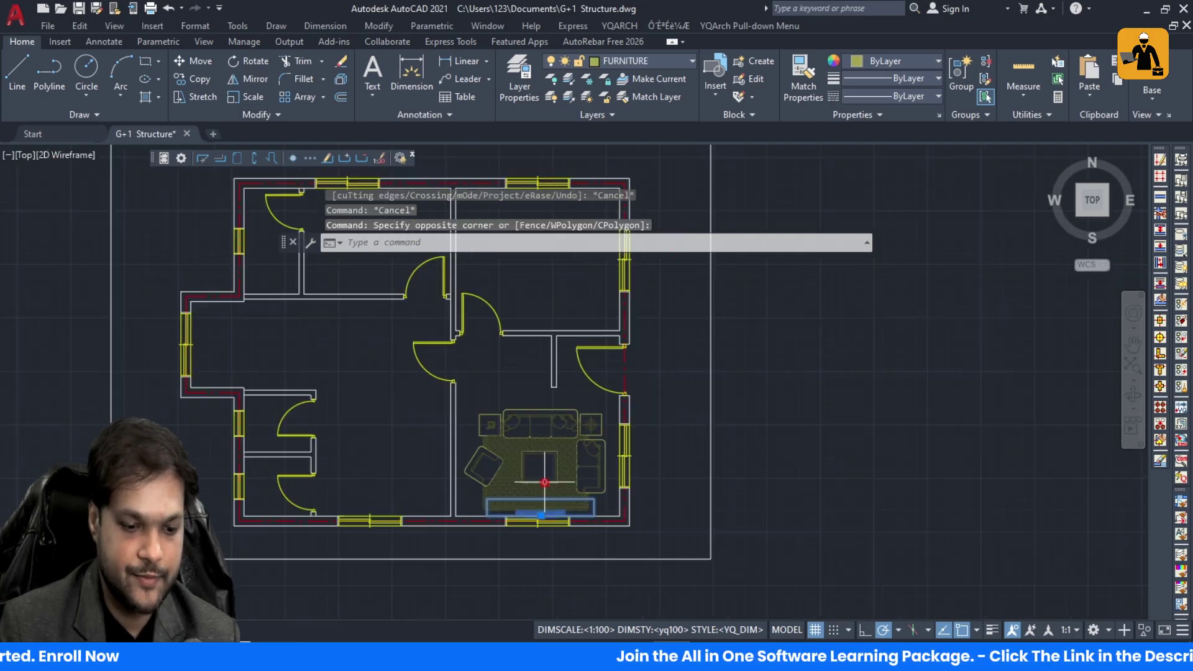
scroll(545, 483, "up", 2)
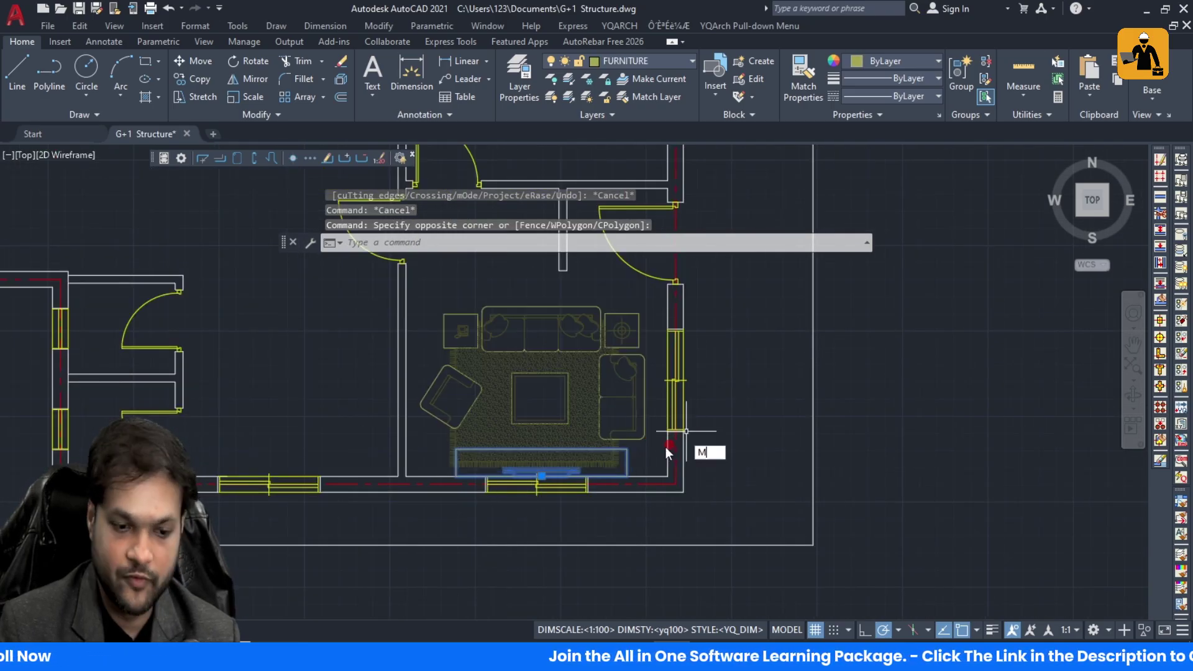
key("Return")
left_click(629, 477)
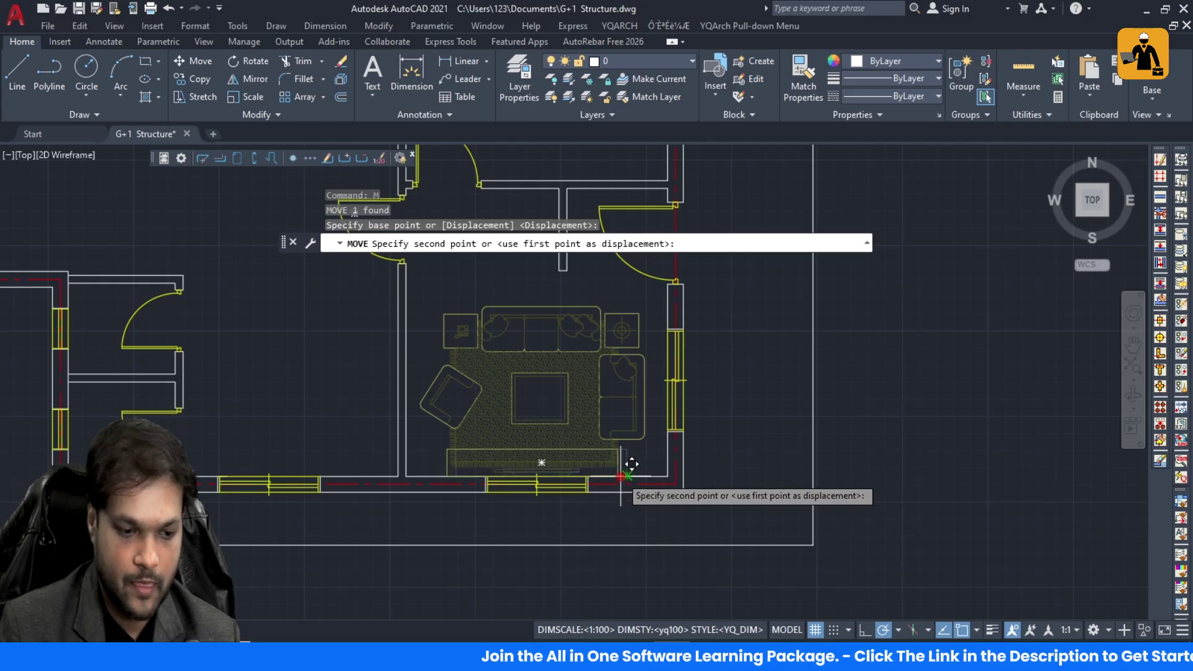
key("Escape")
Step: Delete the sofa group and the TV cabinet from the lower-right room
left_click_drag(634, 457, 493, 363)
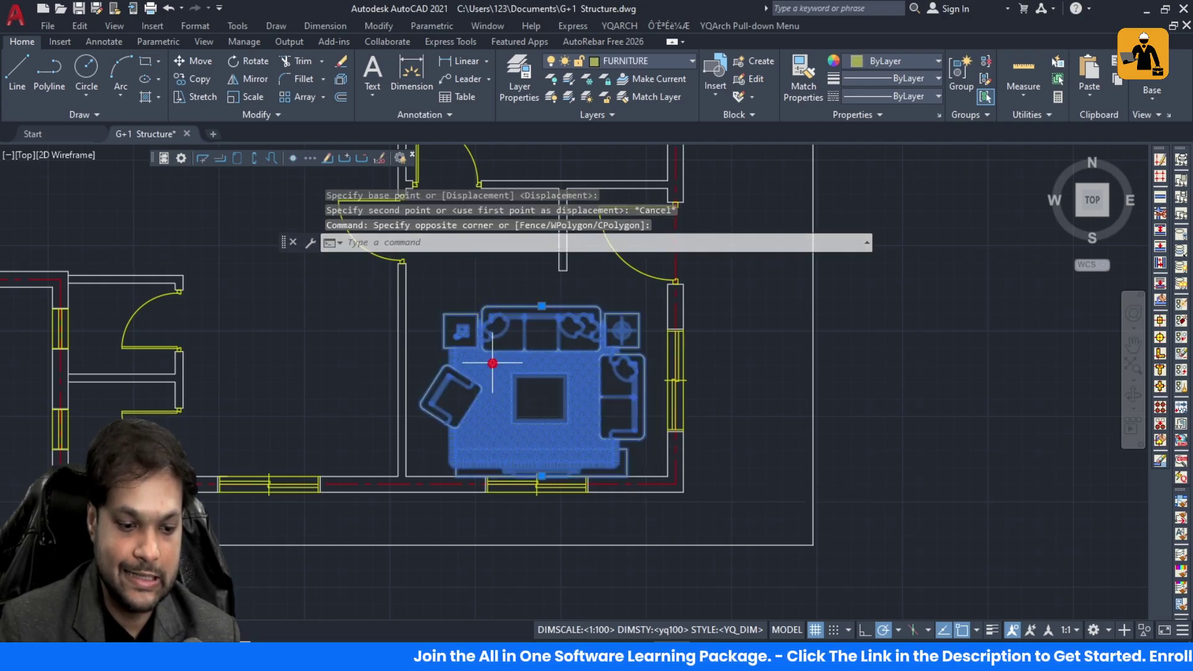
key("Delete")
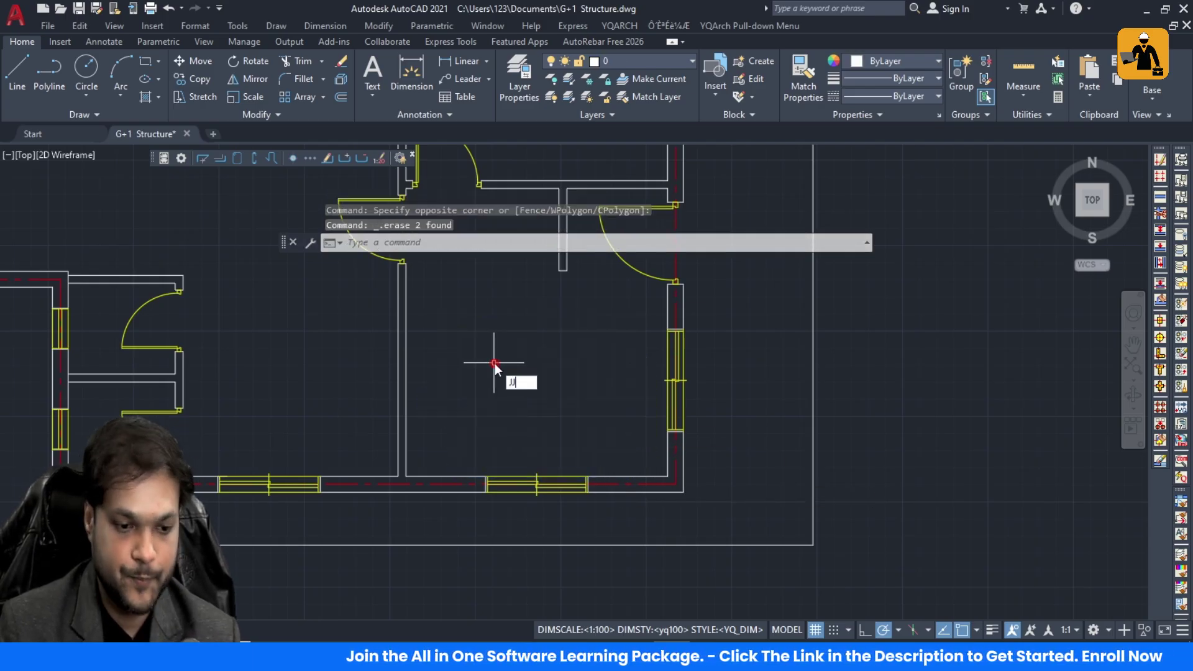
Step: Browse the enlarged room layout previews in the YQArch furniture arrangement tool, from Living Room onward and back
key("Return")
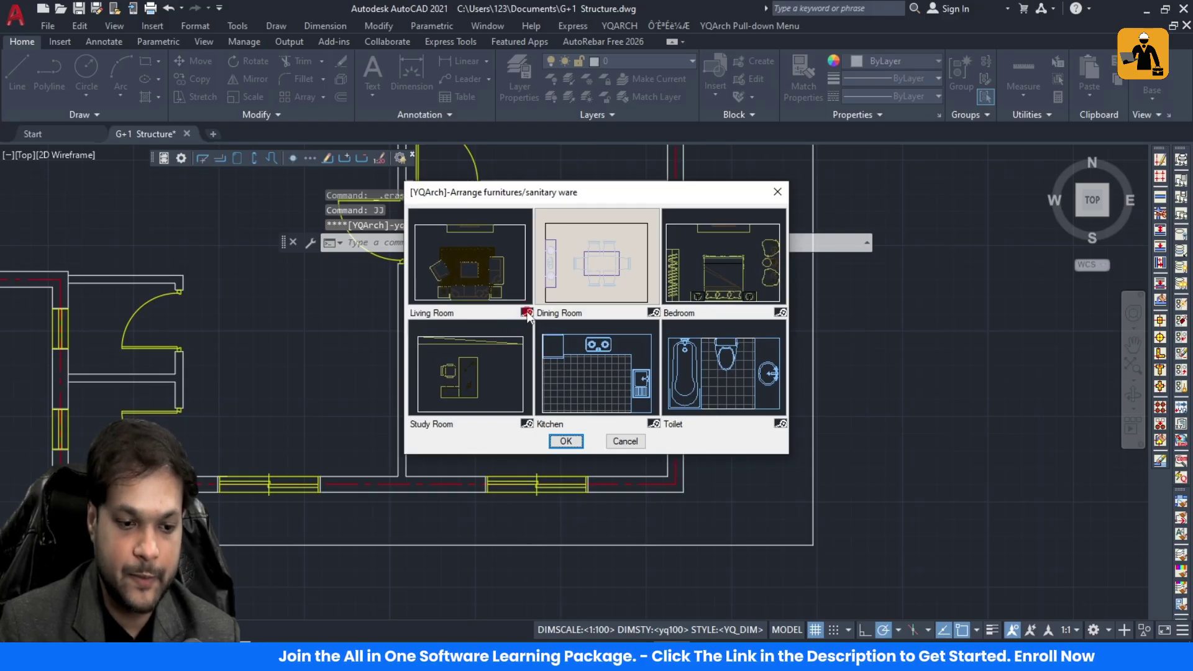
left_click(526, 312)
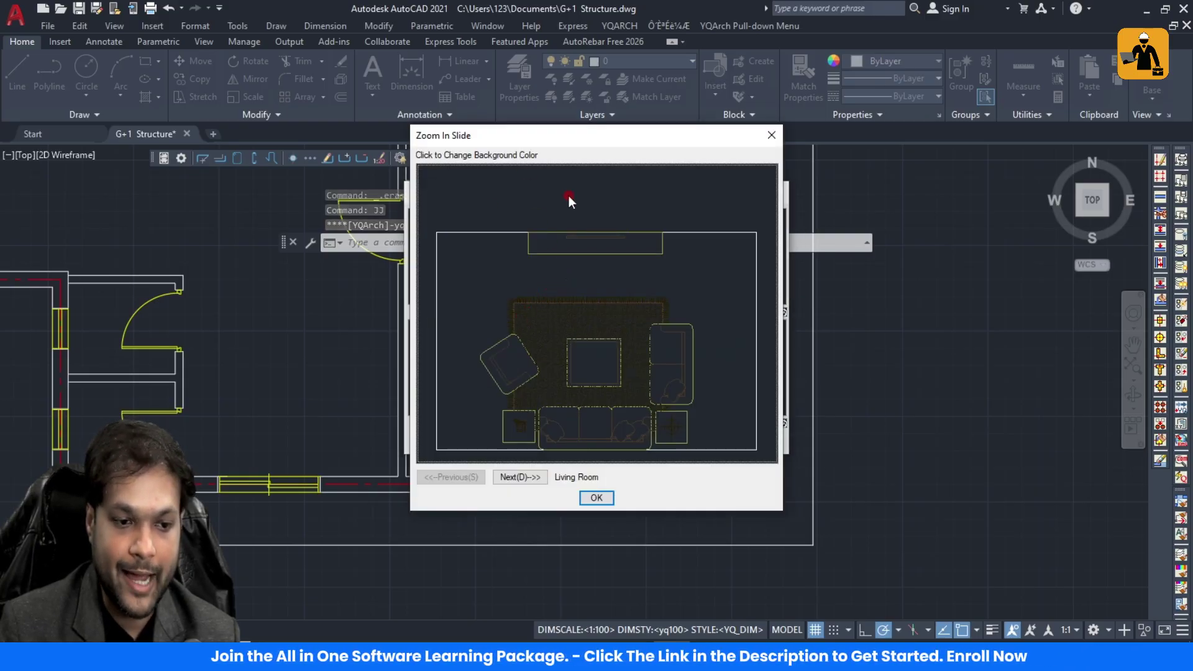
left_click(543, 476)
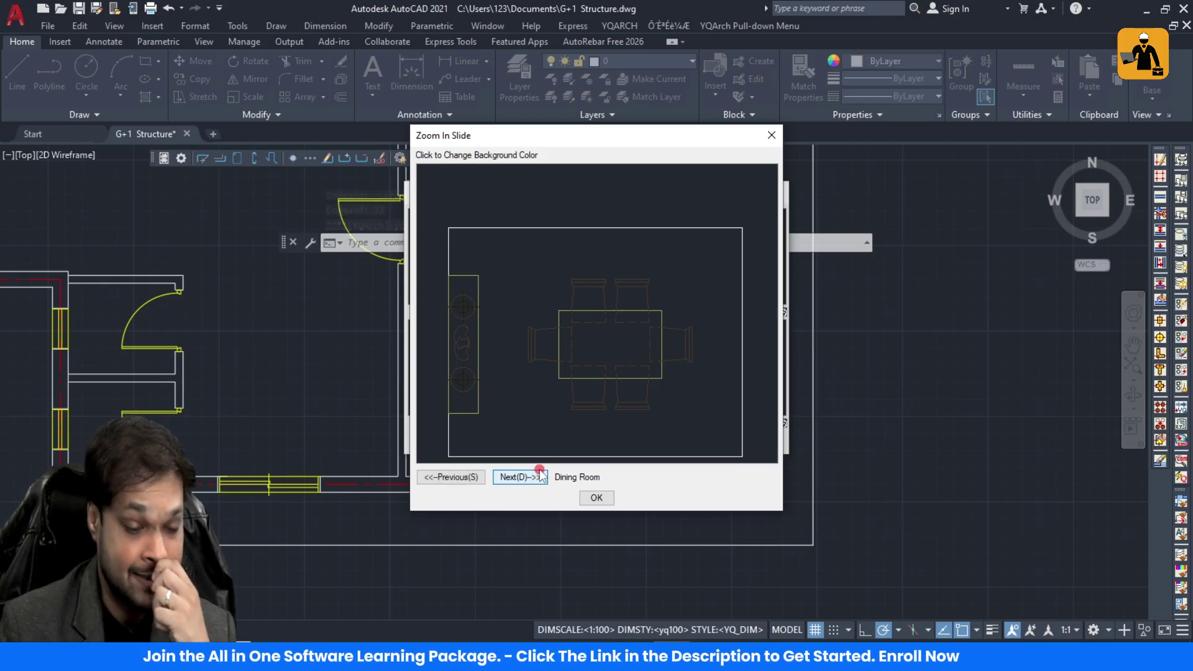
left_click(542, 475)
left_click(532, 485)
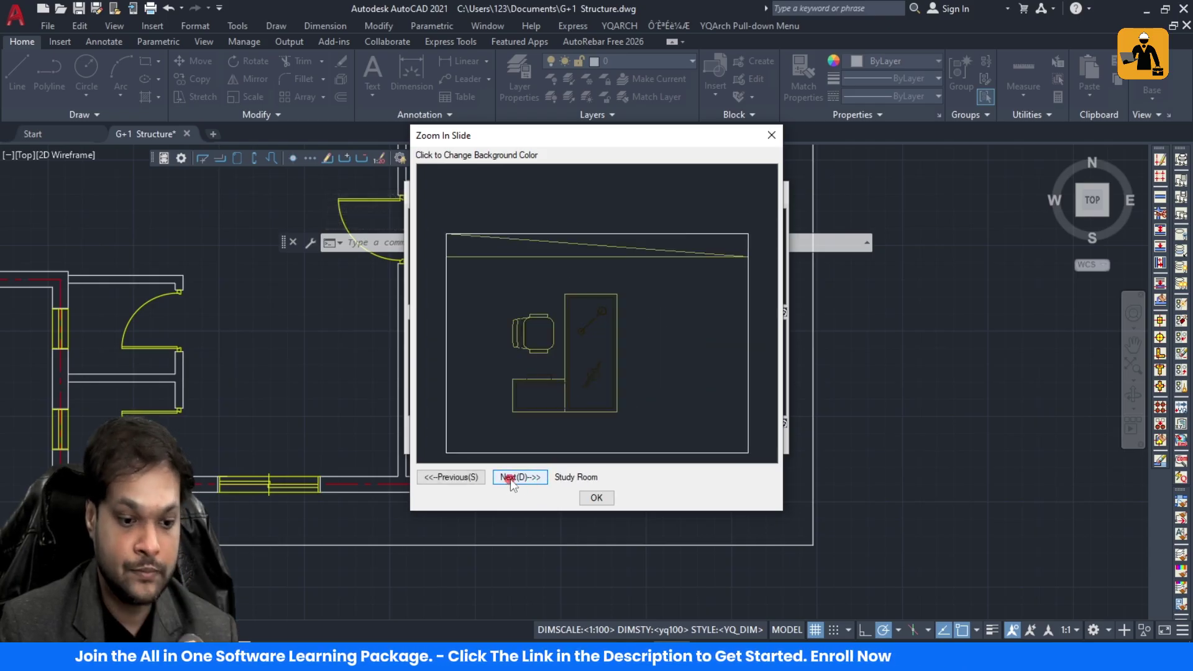
left_click(511, 479)
left_click(481, 478)
left_click(478, 477)
left_click(476, 477)
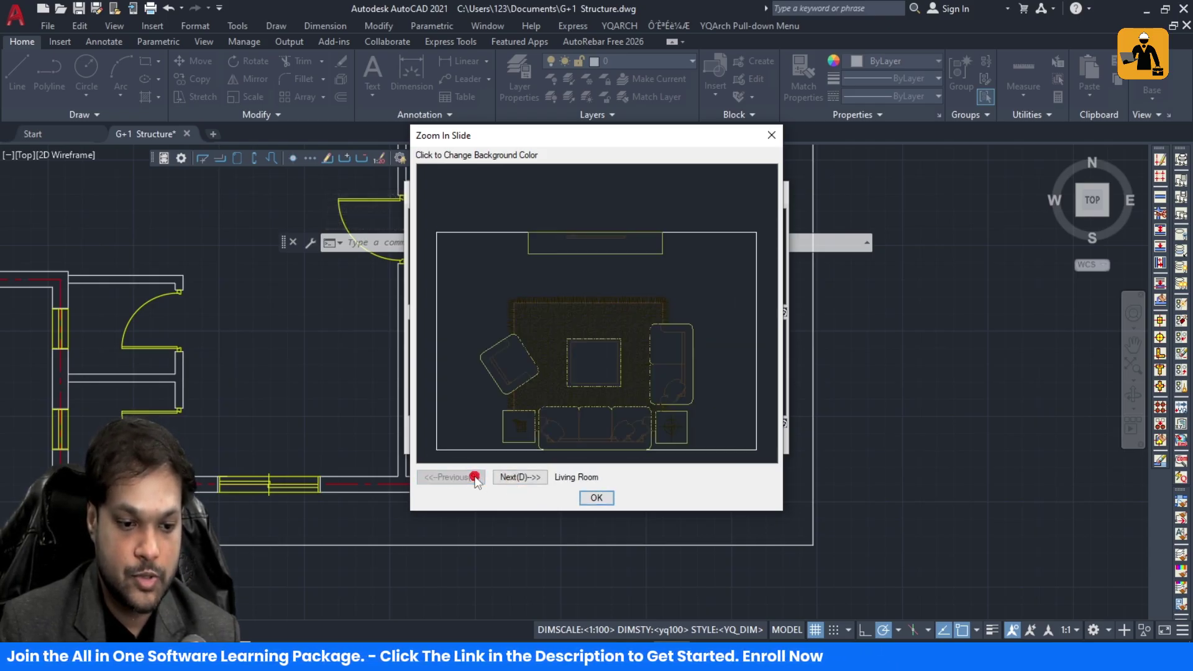
left_click(591, 497)
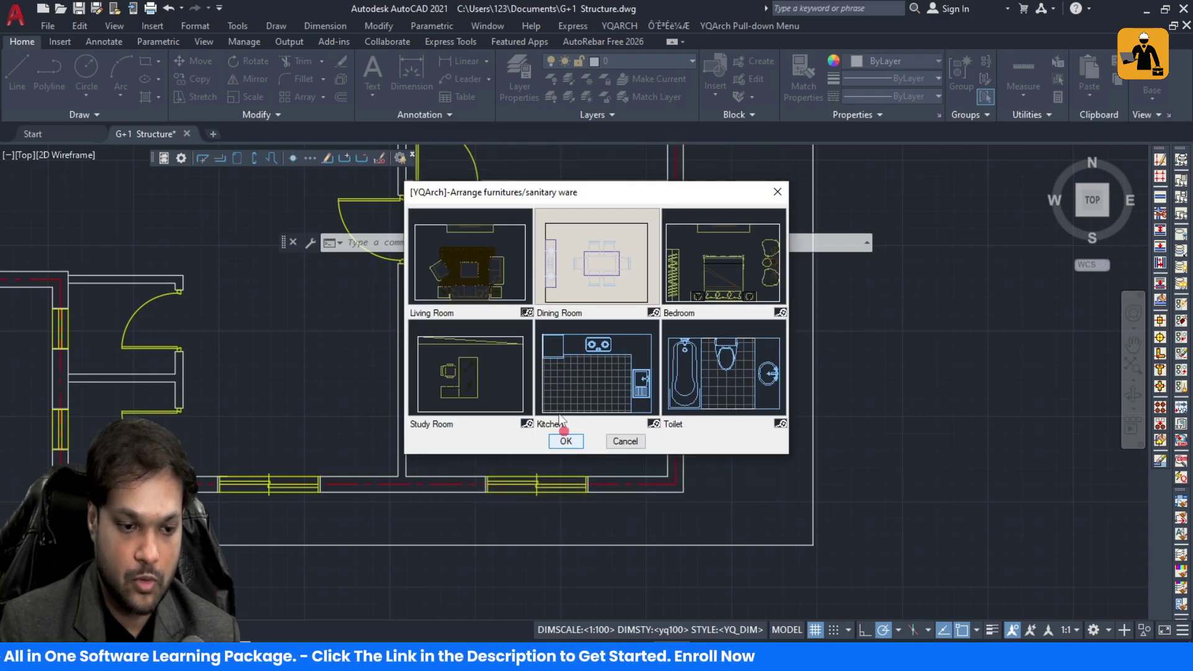
Step: Arrange the Living Room furniture set in the lower-right room, from the door-side partition end to the opposite outer wall corner
left_click(566, 441)
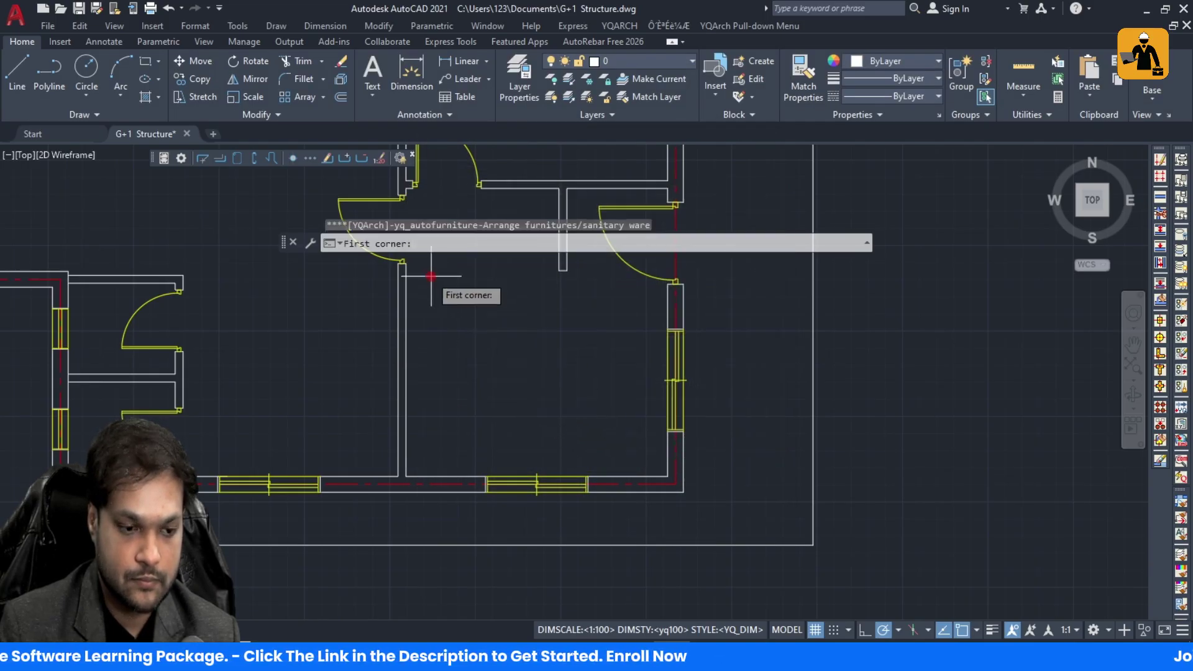
left_click(405, 265)
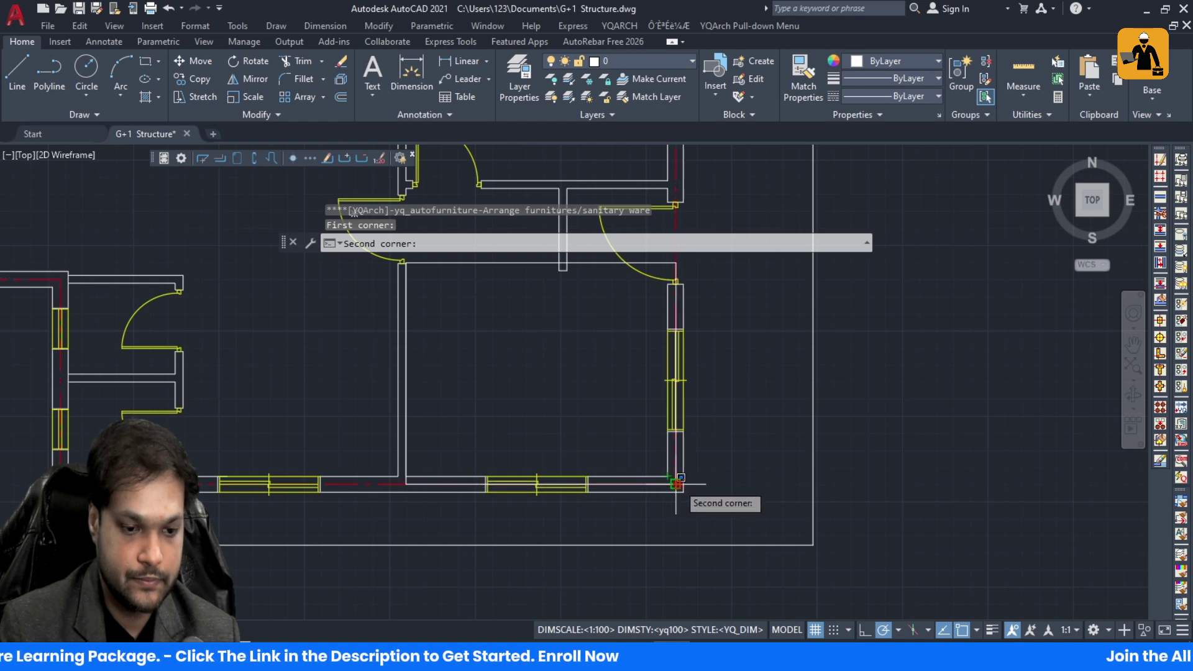
left_click(676, 484)
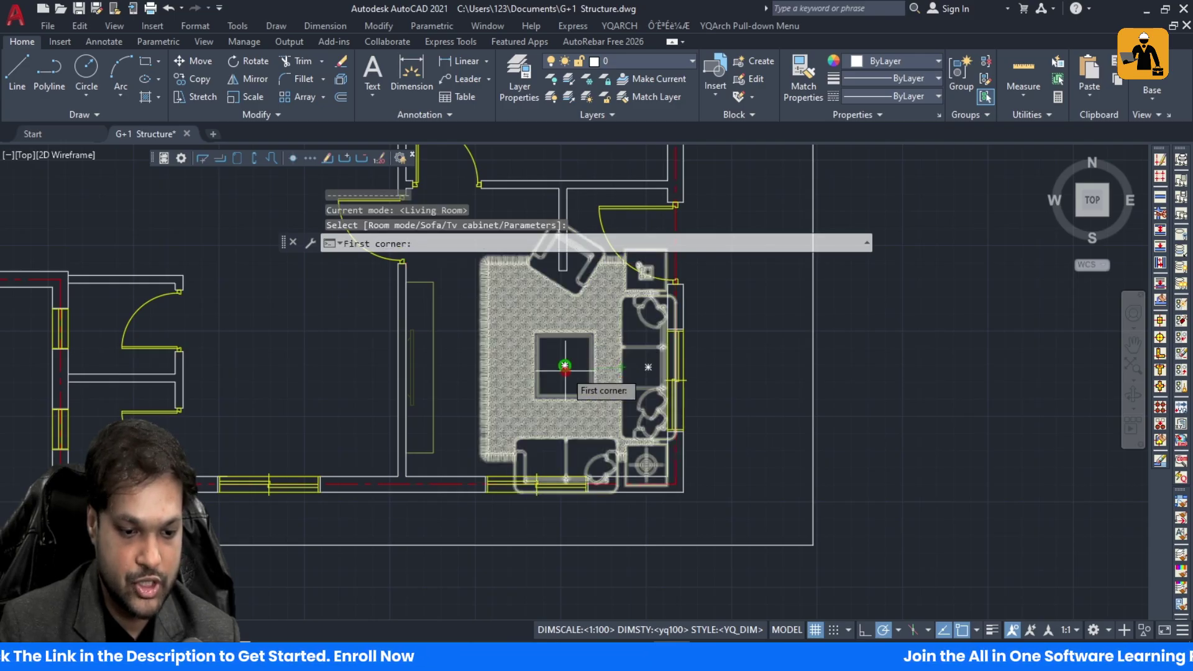
key("Escape")
key("Escape")
key("Escape")
Step: Scale the sofa group down to about 0.7 of its size, using a base point near the coffee table
left_click(618, 321)
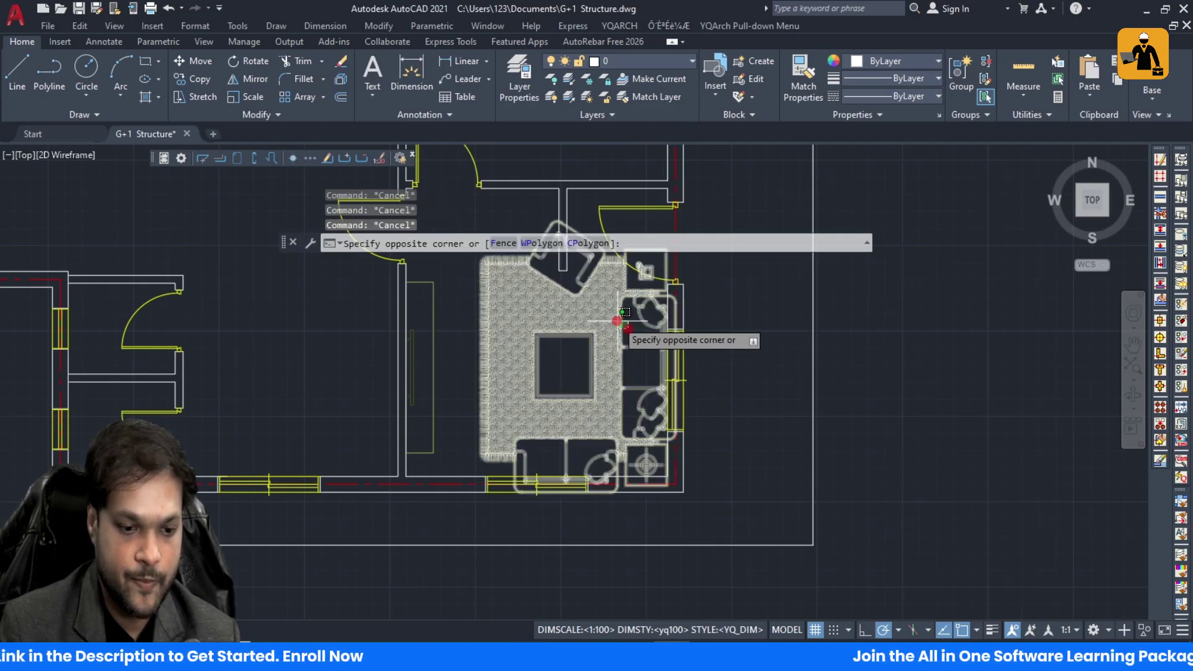
left_click(547, 301)
type("SC")
key("Return")
left_click(545, 388)
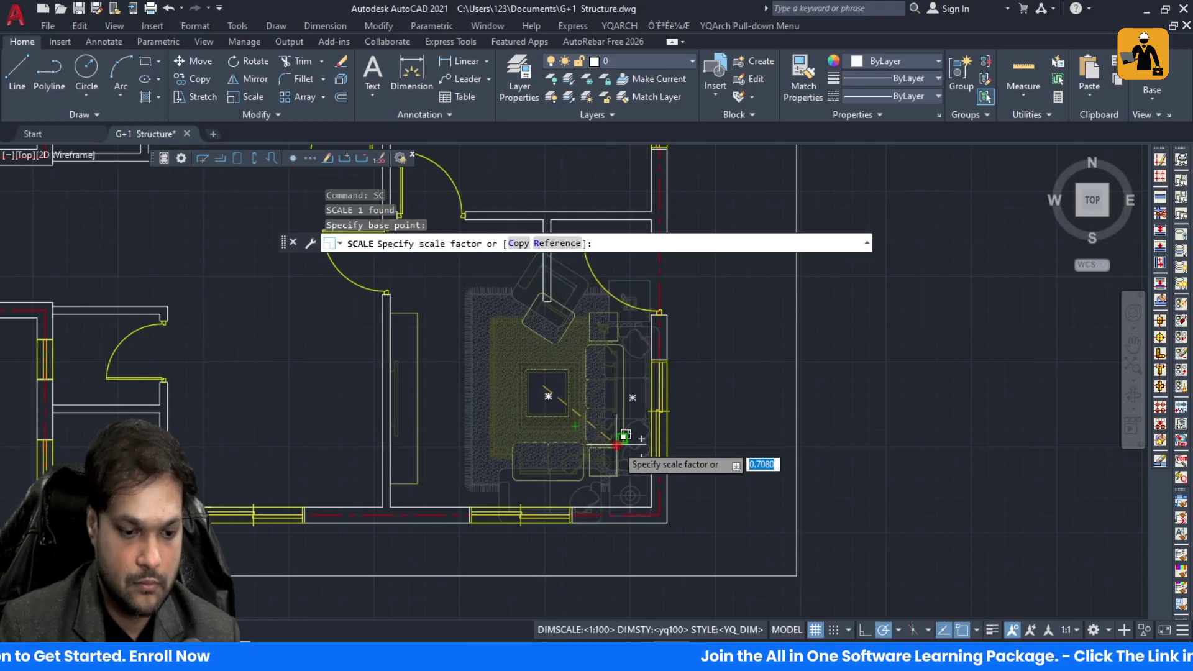
key("Escape")
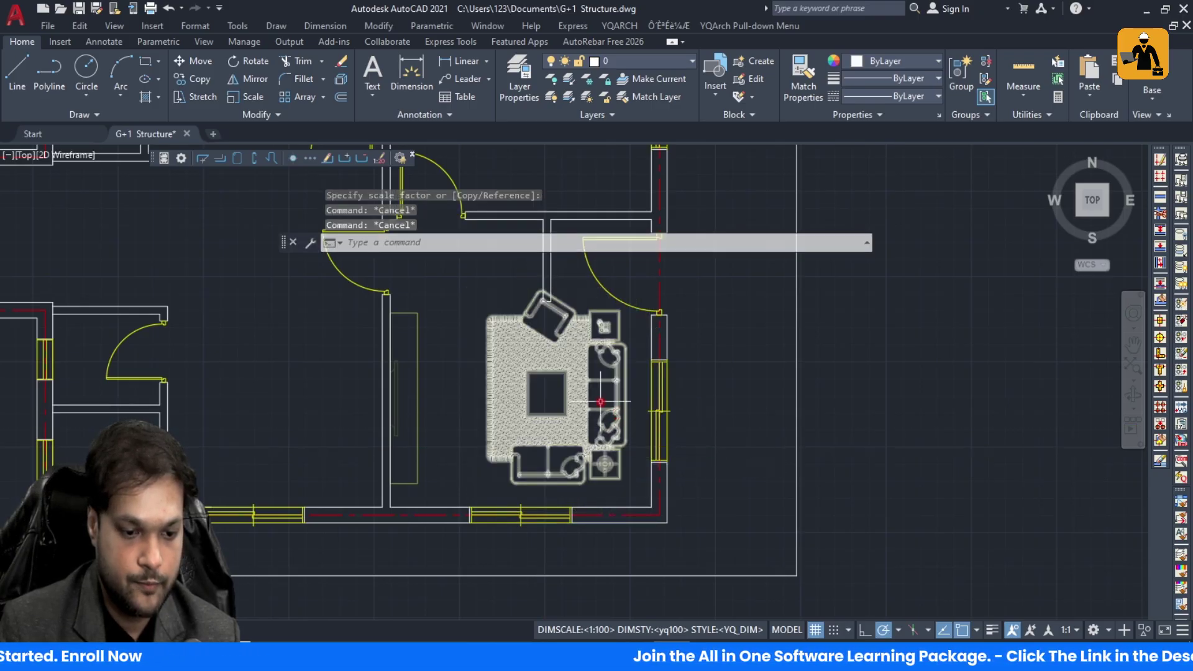
double_click(548, 388)
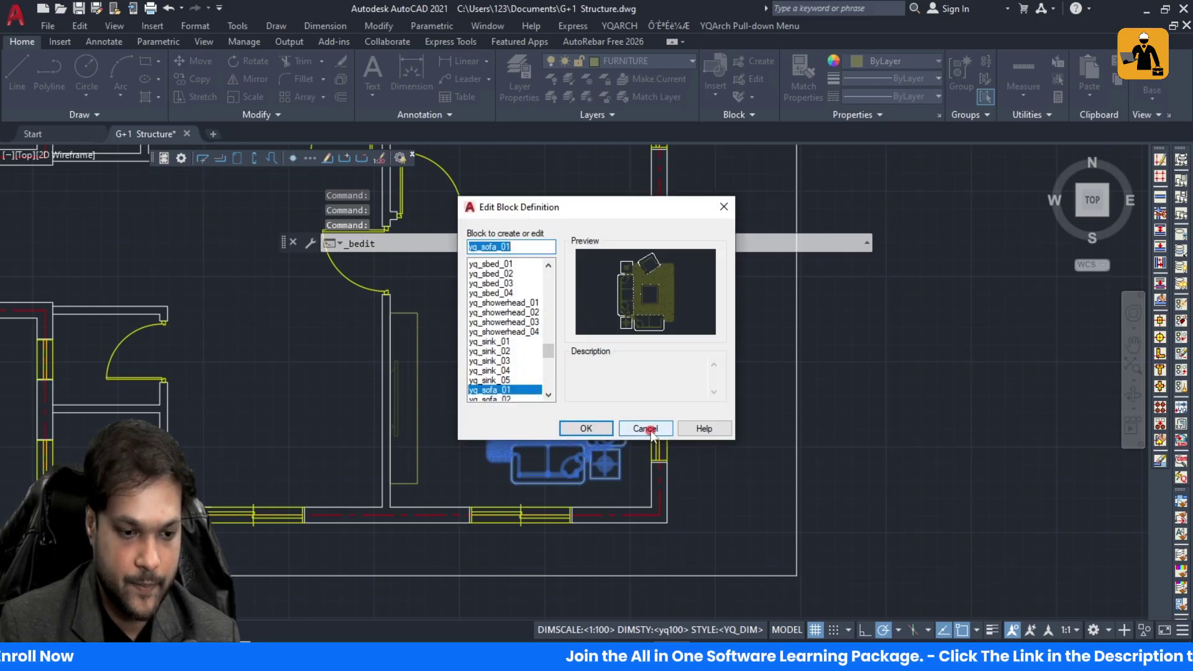
left_click(500, 352)
left_click(501, 371)
left_click(504, 390)
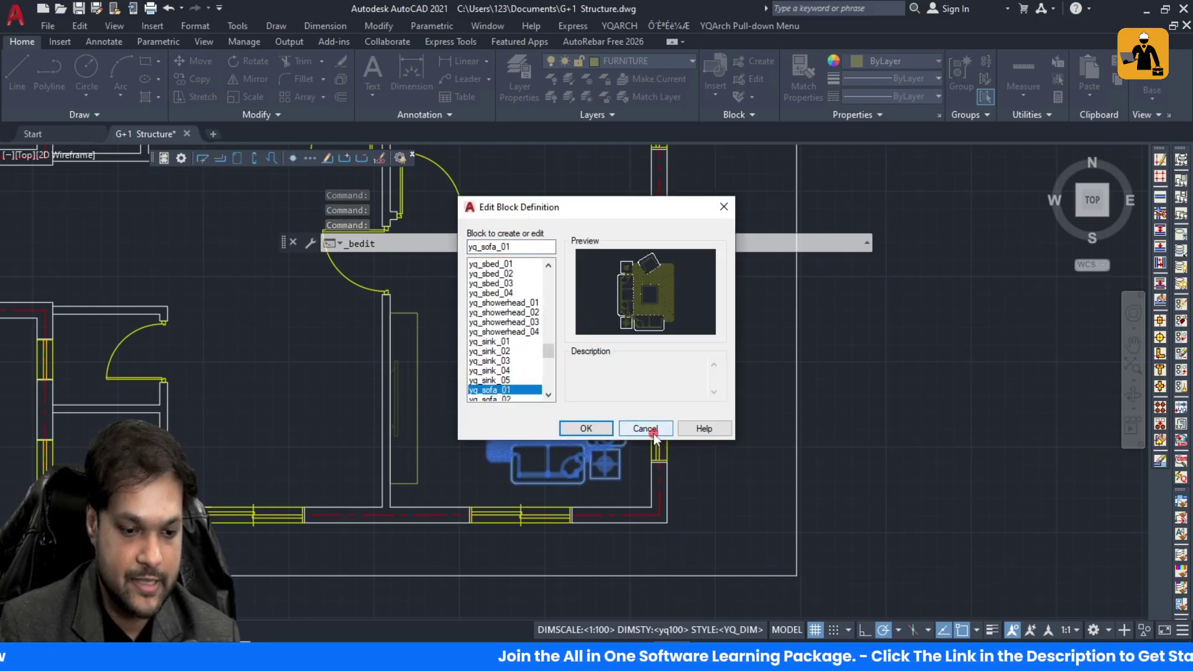
left_click(643, 429)
Step: Move the reduced sofa group away from the TV cabinet, onto the outer wall with the side window
left_click(600, 421)
left_click(568, 400)
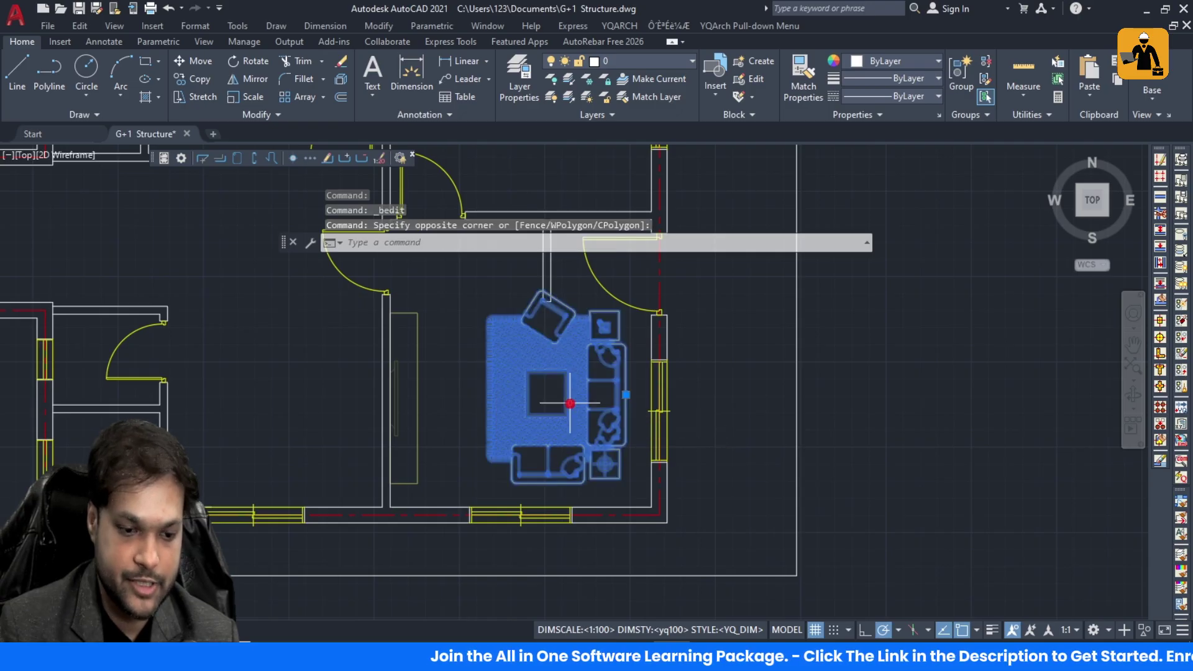
type("M")
key("Return")
left_click(560, 403)
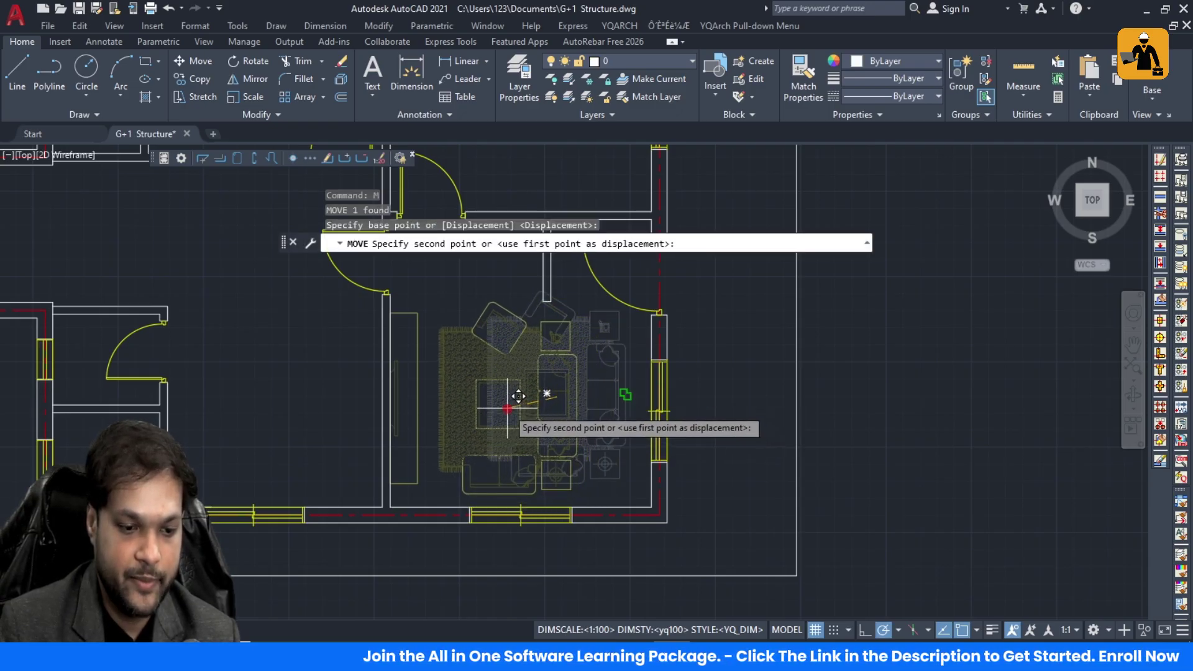
key("Escape")
Step: Move the sofa group back inside the room, closer to the TV cabinet
left_click(601, 397)
double_click(579, 389)
type("M")
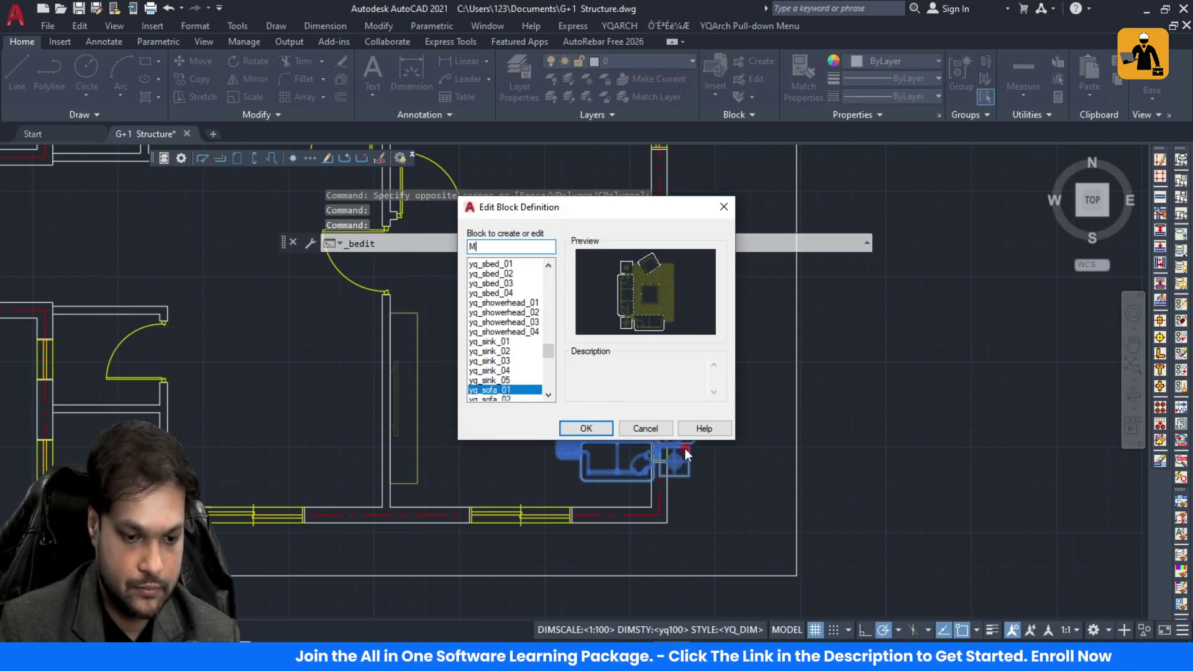
left_click(650, 427)
type("M")
key("Return")
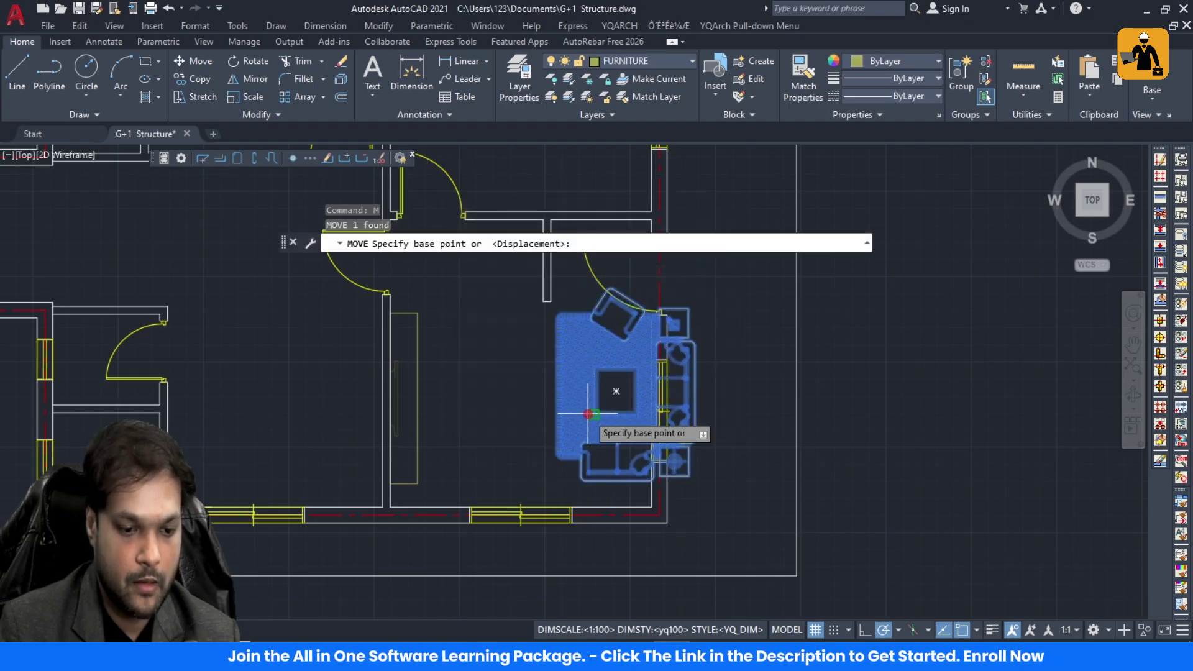
left_click(591, 408)
scroll(508, 413, "up", 2)
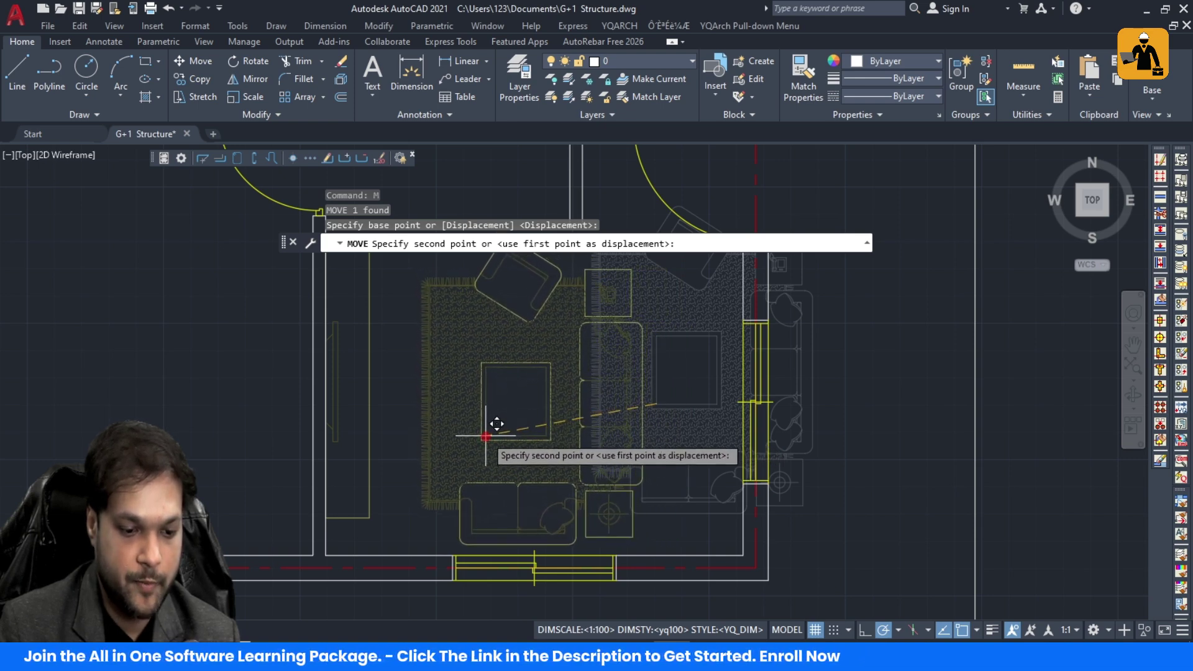
key("Escape")
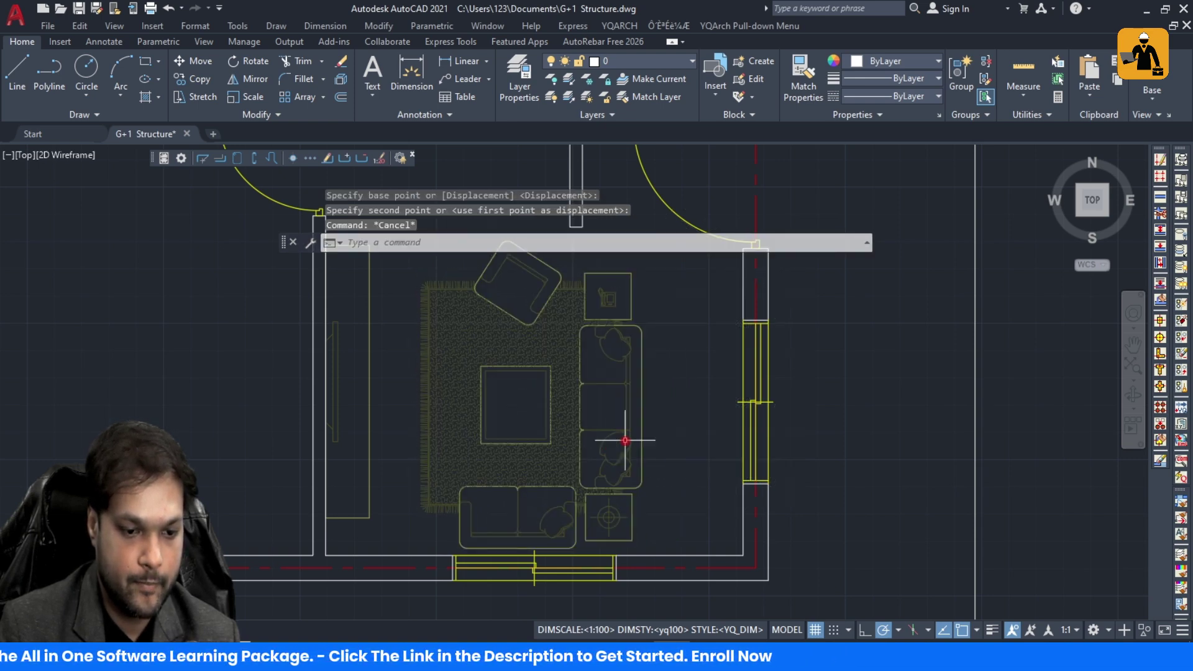
Step: Move the sofa group so the long sofa stands just inside the side window wall, facing the TV cabinet
left_click(626, 435)
left_click(550, 412)
type("m")
key("Return")
left_click(642, 406)
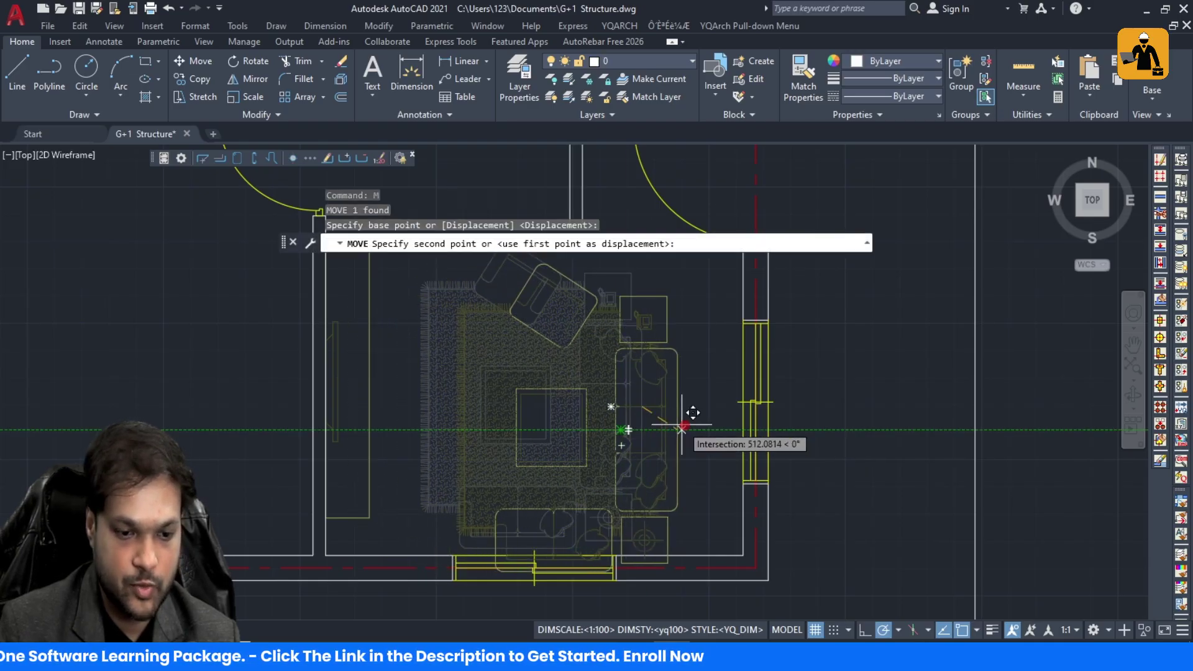
key("Escape")
scroll(687, 382, "down", 5)
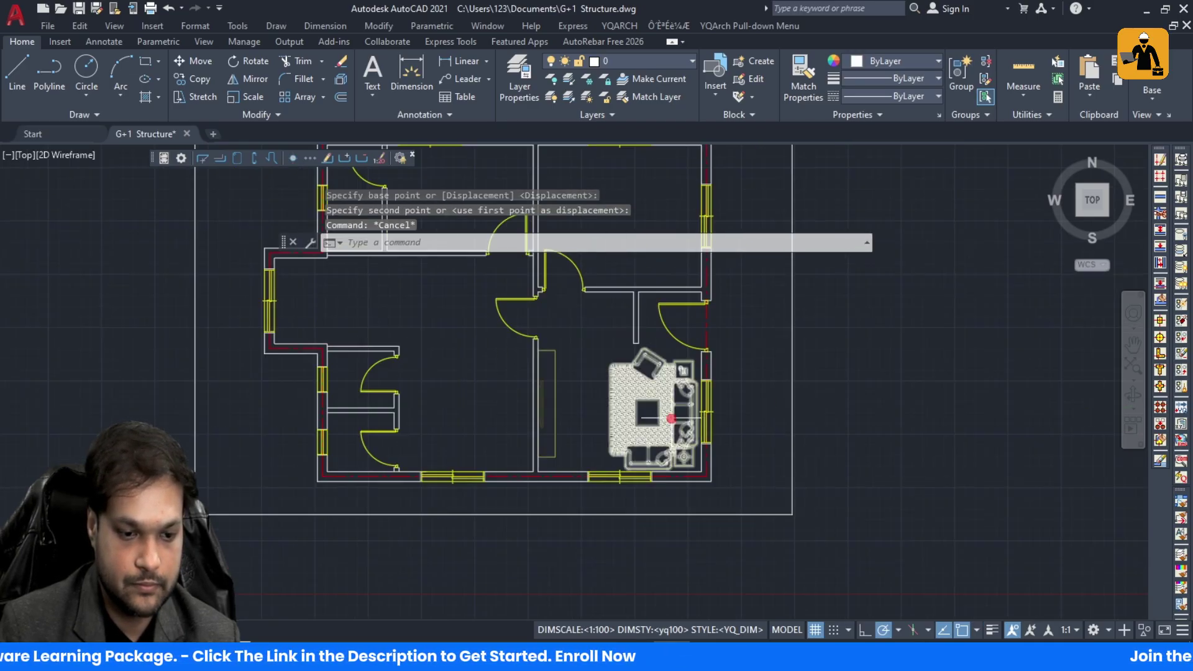
key("Escape")
scroll(633, 335, "up", 4)
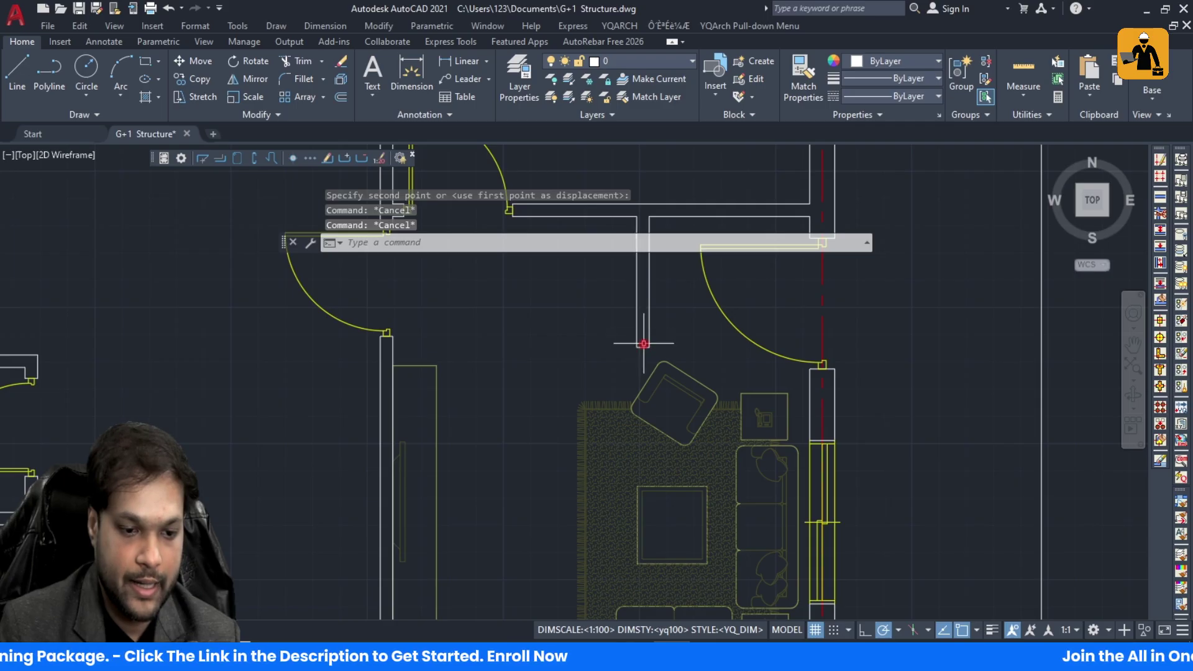
left_click(644, 343)
key("Escape")
scroll(647, 346, "down", 3)
left_click(647, 365)
scroll(632, 403, "up", 3)
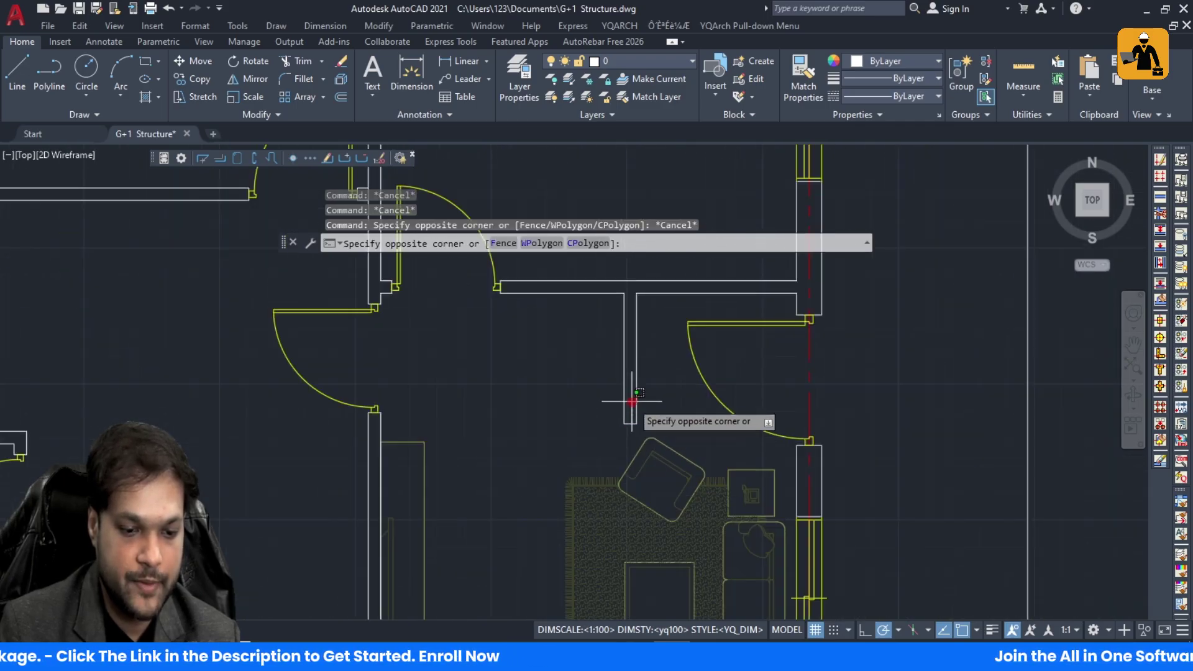
left_click(604, 367)
type("m")
key("Return")
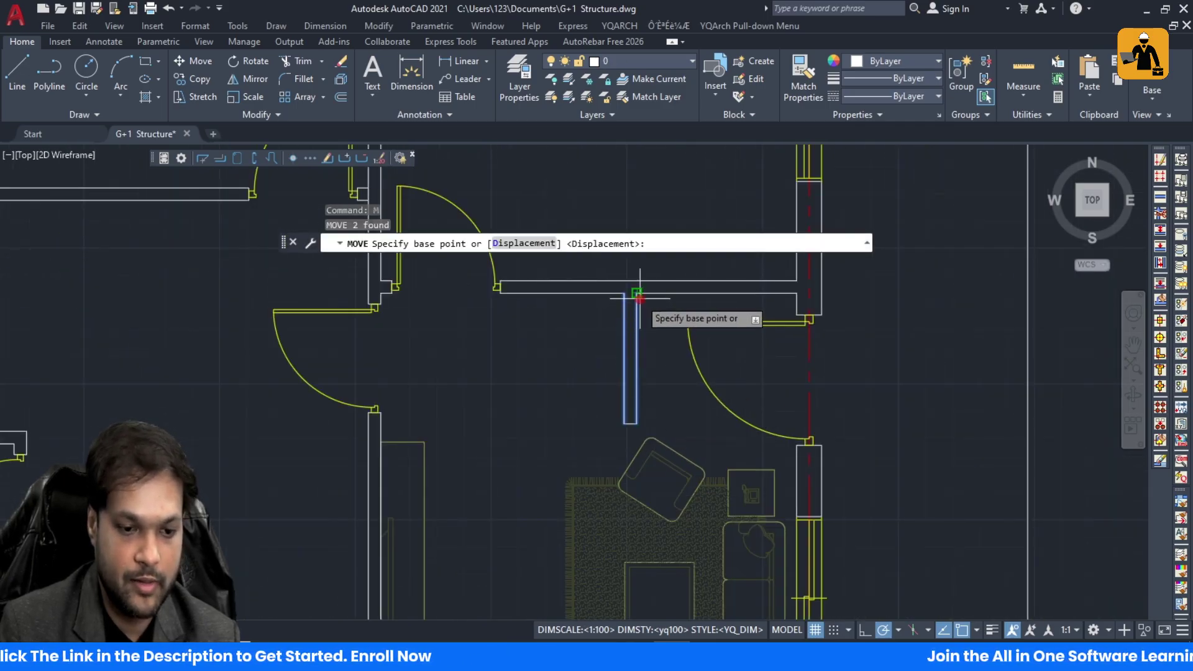
left_click(565, 313)
key("Escape")
key("Escape")
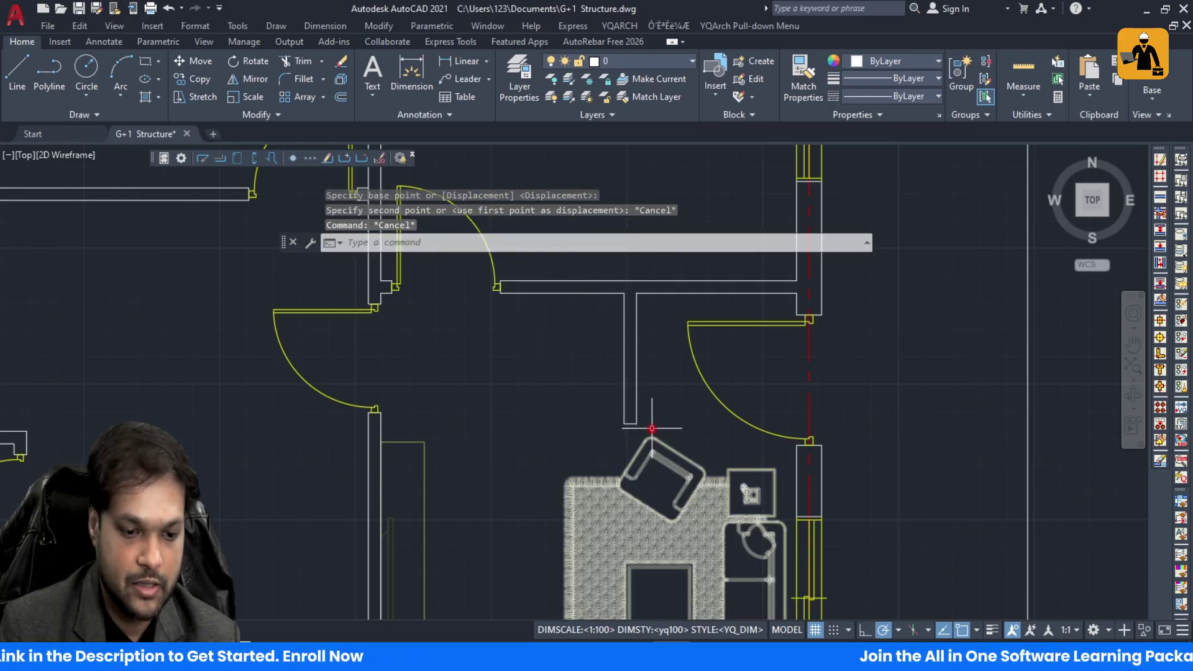
Step: Move the stub partition above the living area, including its end line, left along the horizontal wall, away from the entrance door
left_click(659, 424)
key("Escape")
left_click(659, 415)
key("Escape")
left_click(651, 424)
left_click(611, 397)
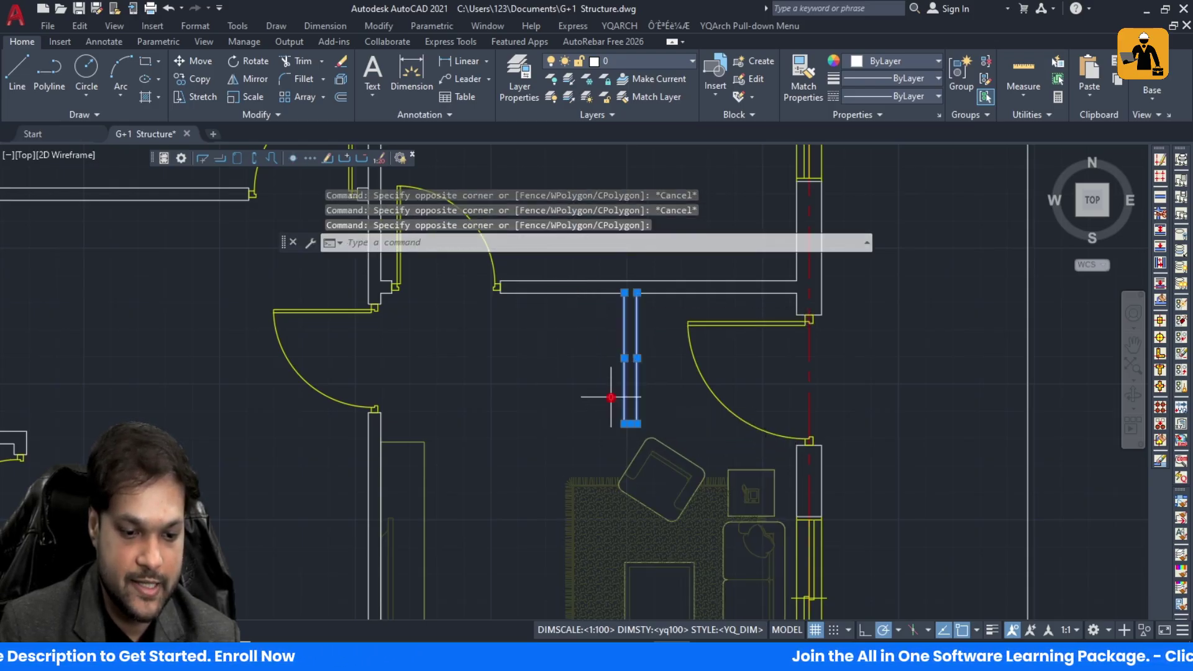
type("m")
key("Return")
left_click(637, 292)
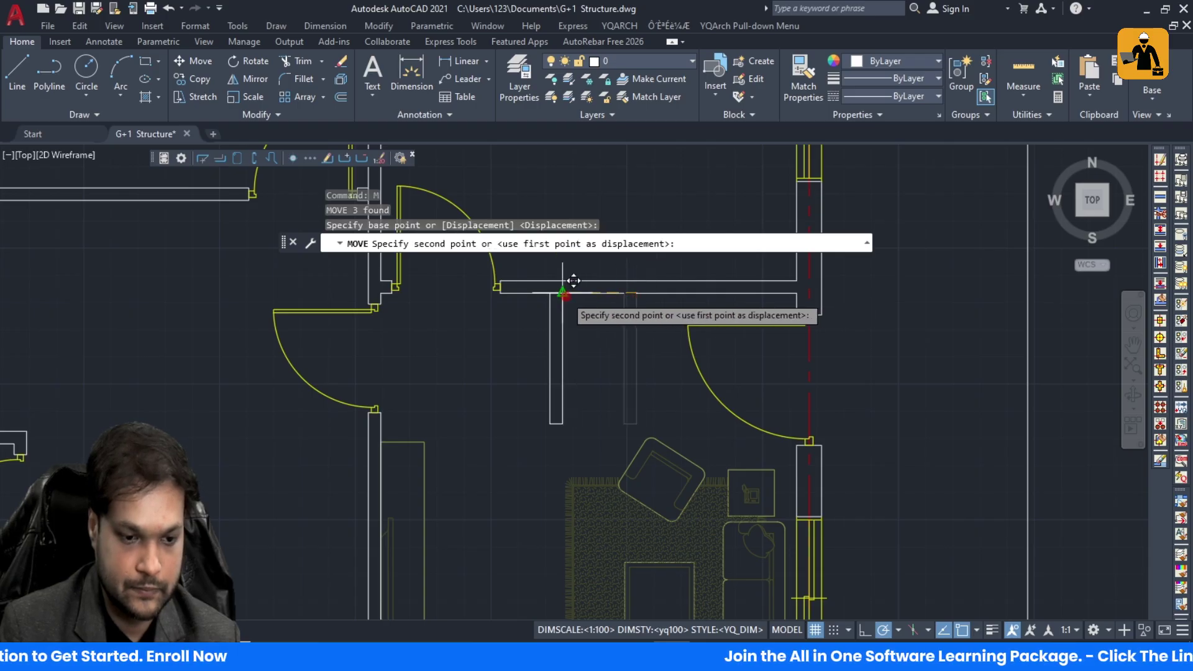
key("Escape")
key("Escape")
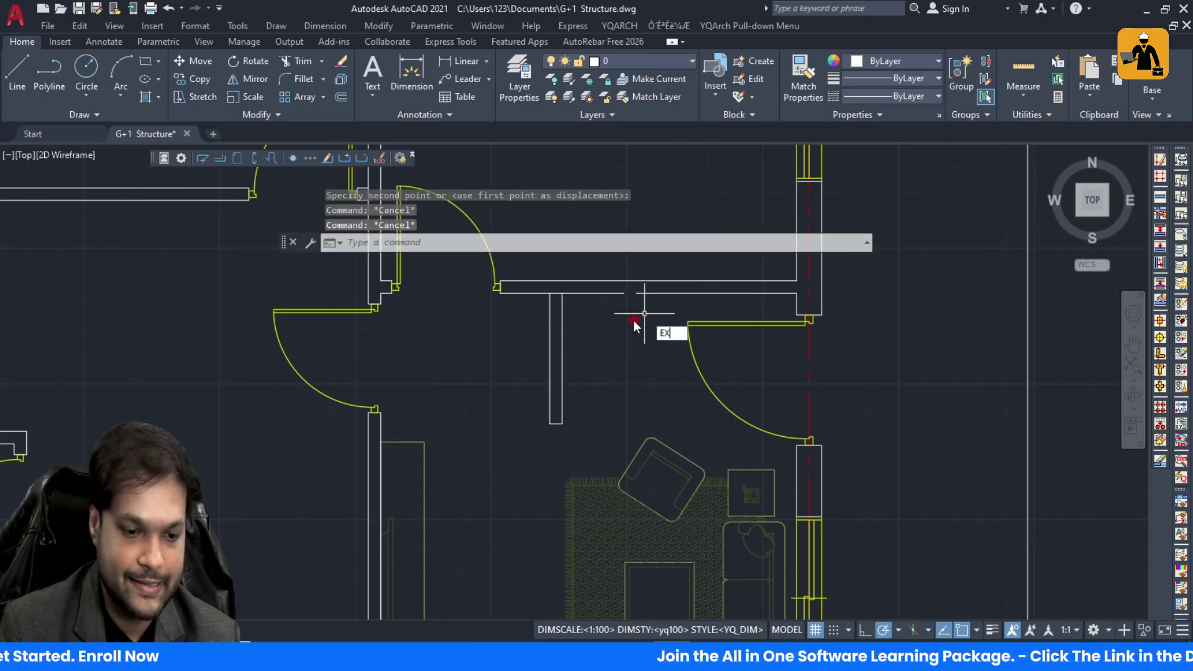
Step: Extend the horizontal wall's lower line to close the gap where the stub partition stood
type("EX")
key("Return")
key("Escape")
scroll(578, 324, "down", 4)
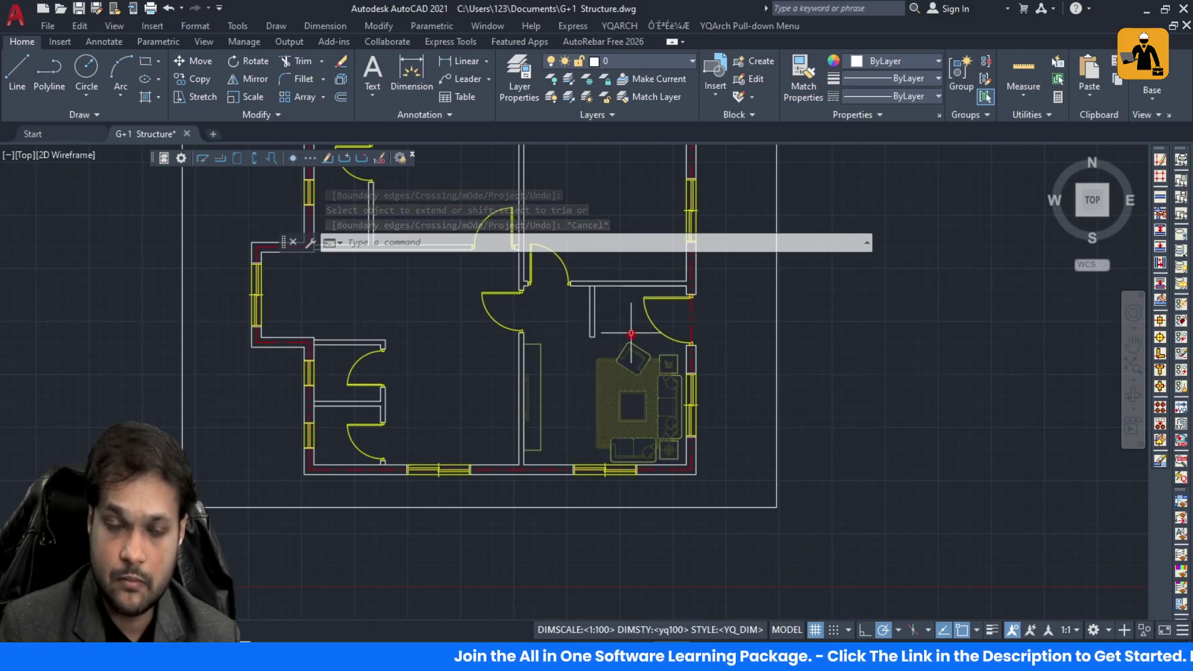
key("Escape")
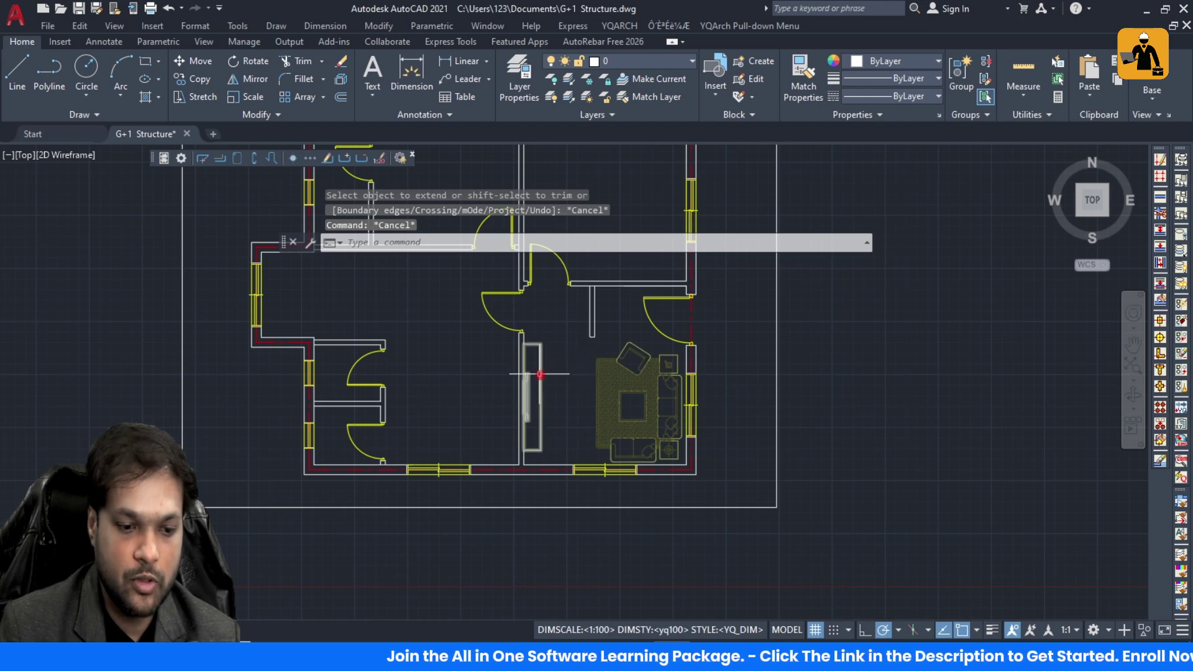
Step: Start a Bedroom furniture arrangement with the YQArch JJ command, spanning opposite corners of the room above the living area
scroll(559, 363, "down", 5)
scroll(567, 355, "up", 6)
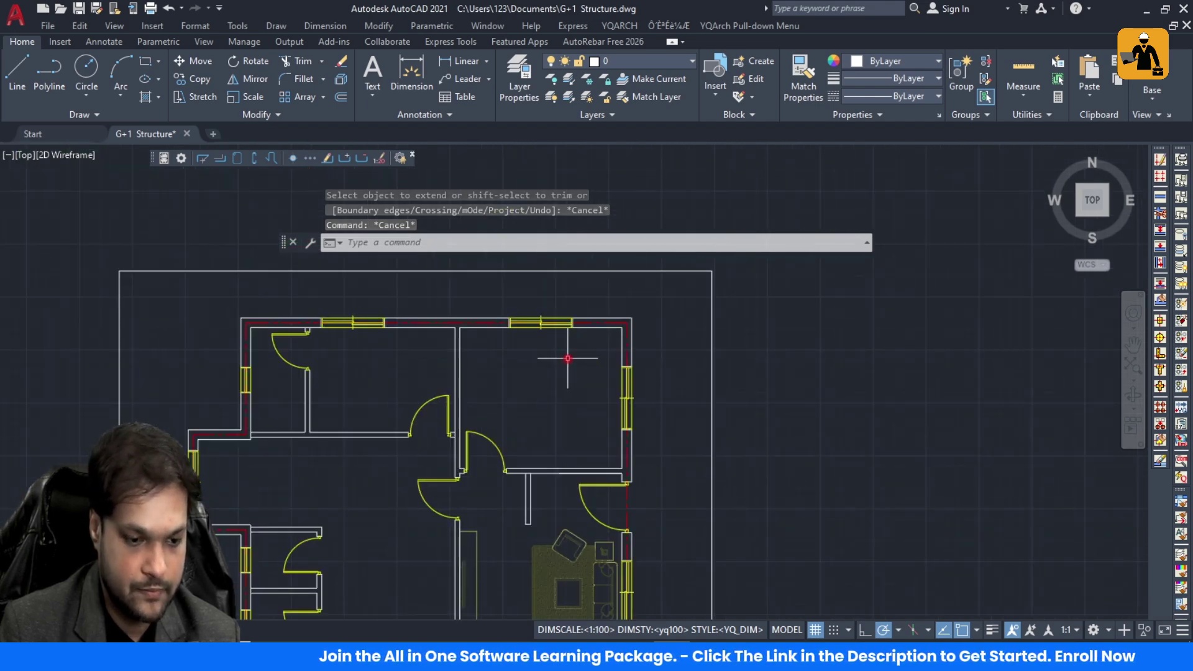
type("JJ")
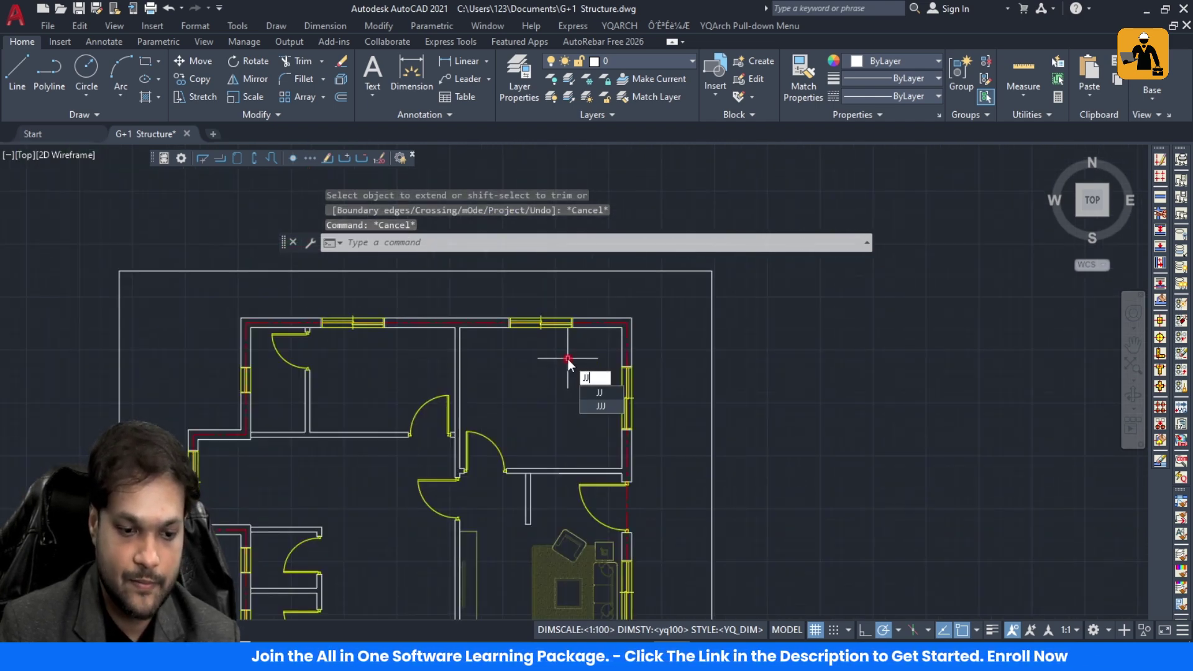
key("Return")
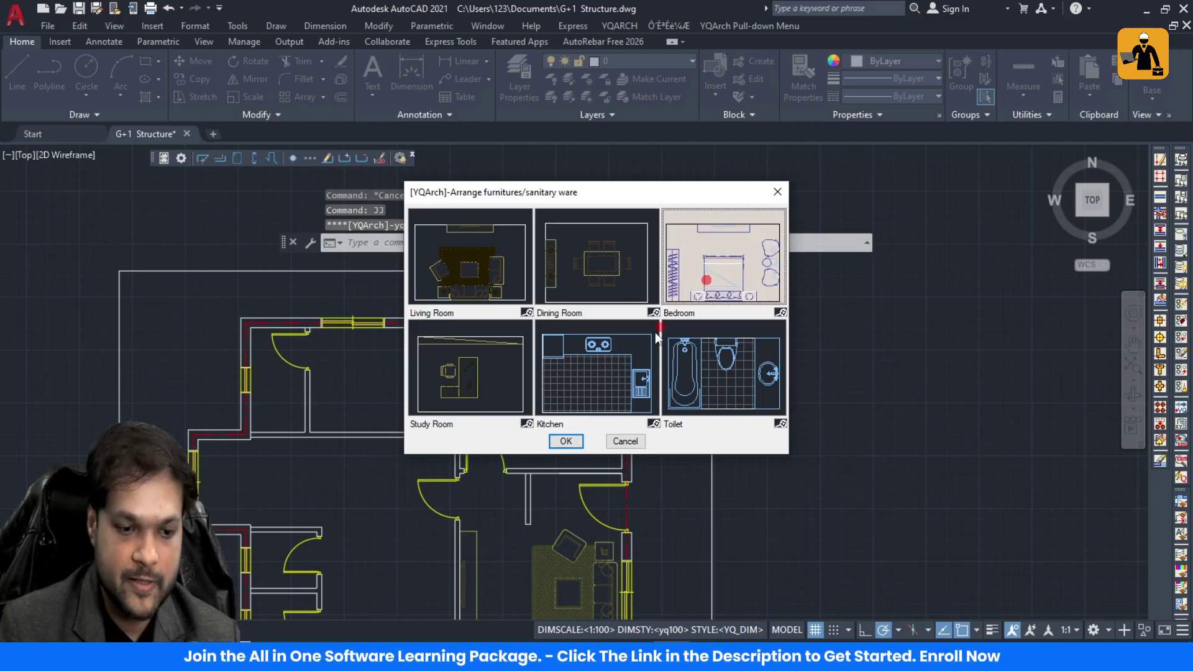
left_click(565, 441)
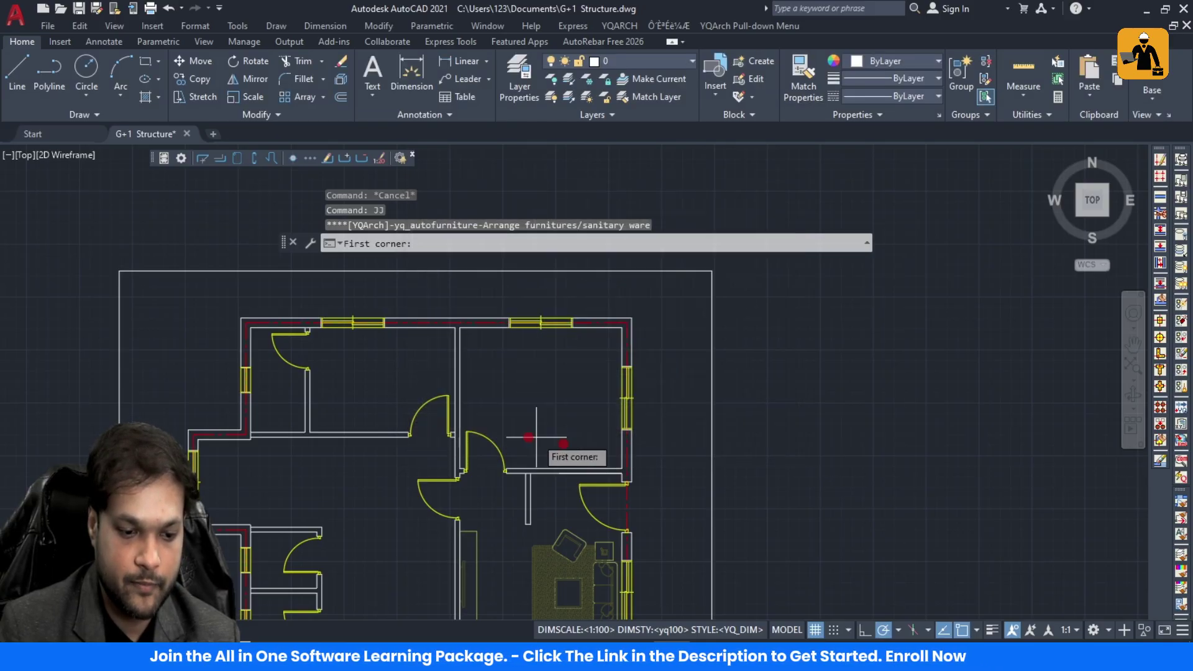
left_click(455, 323)
left_click(626, 471)
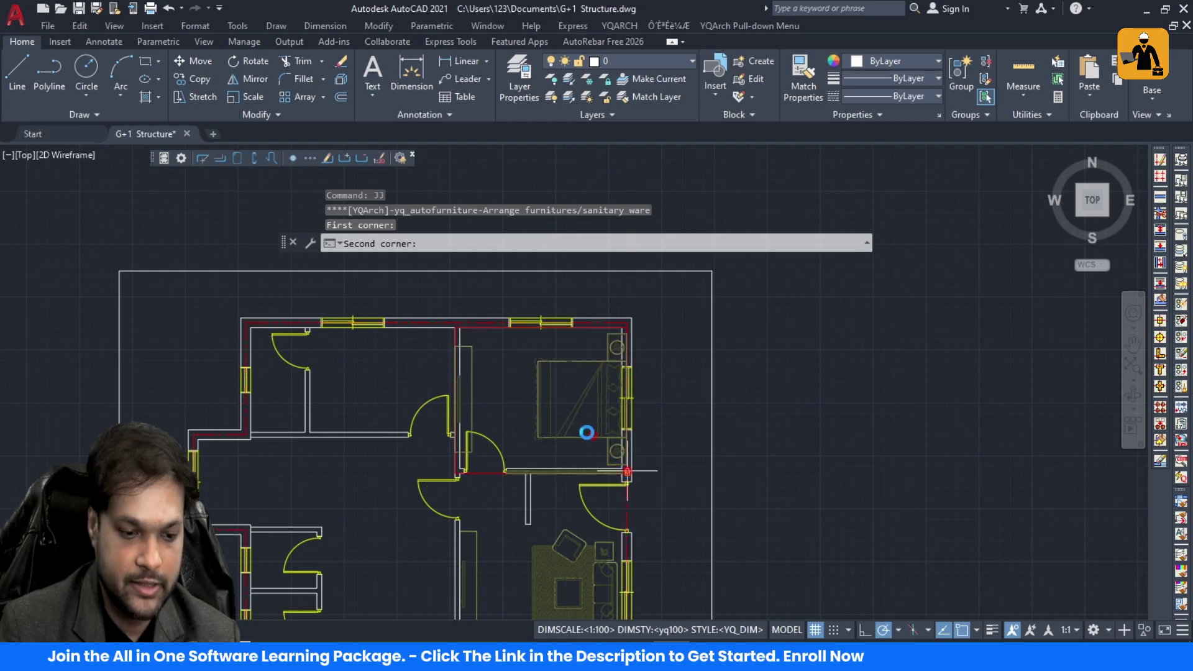
Step: Place the bedroom set with the bed's headboard against the side window wall and finish the arrangement
scroll(559, 401, "up", 3)
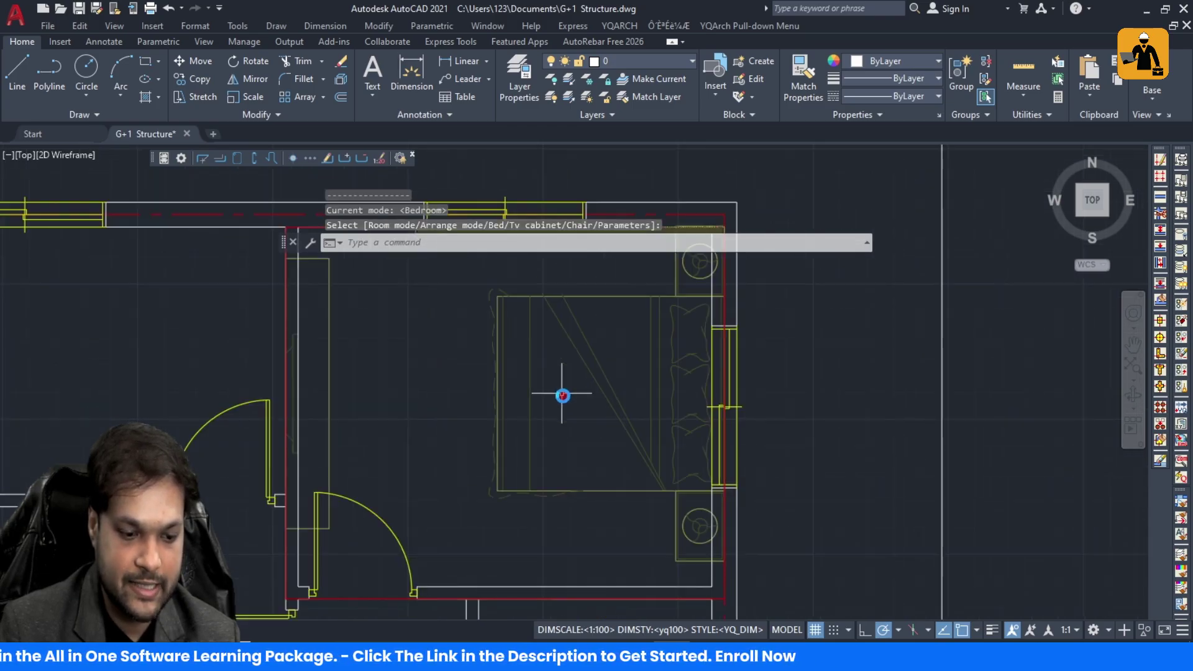
scroll(562, 393, "down", 3)
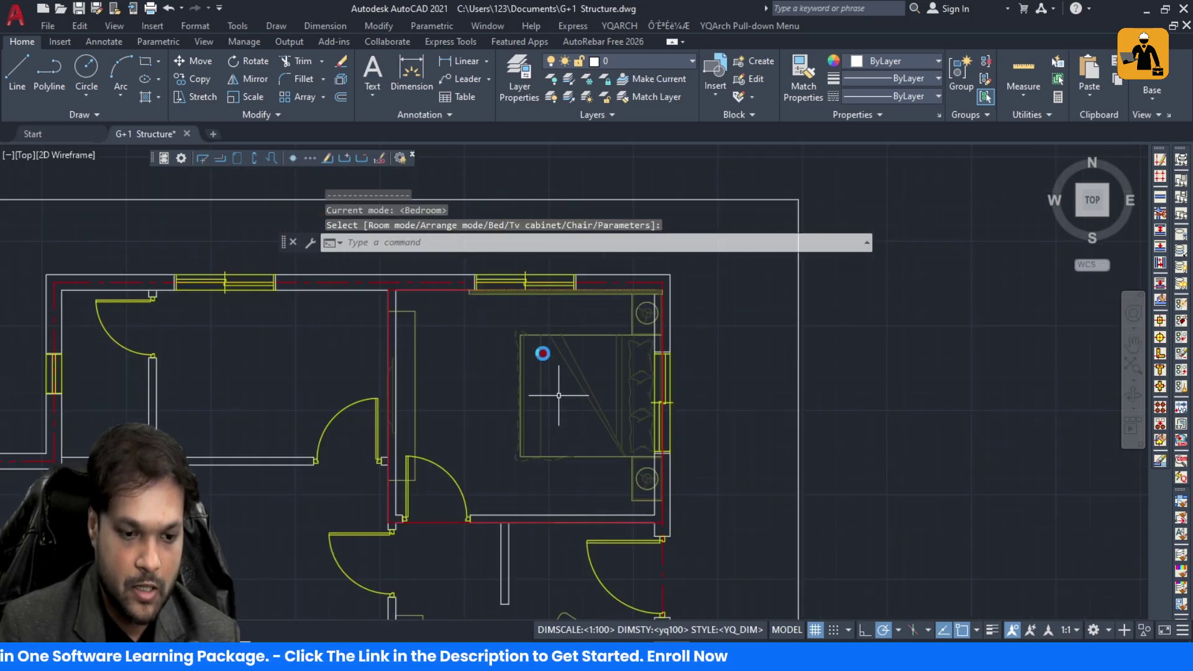
left_click(543, 353)
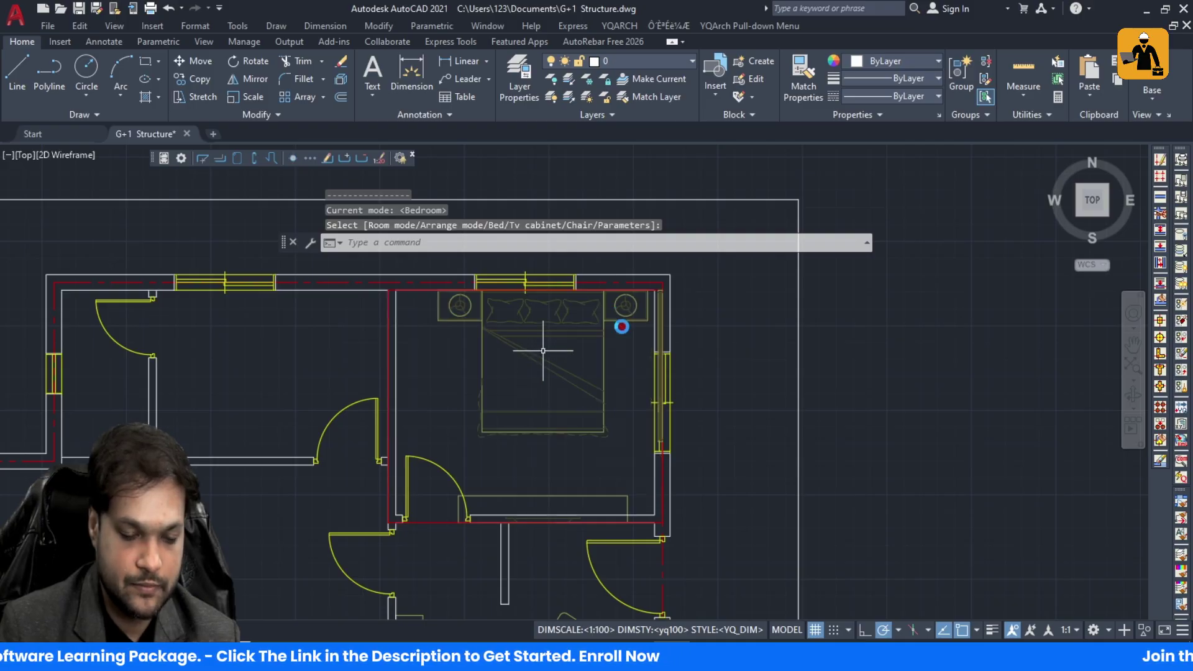
left_click(582, 403)
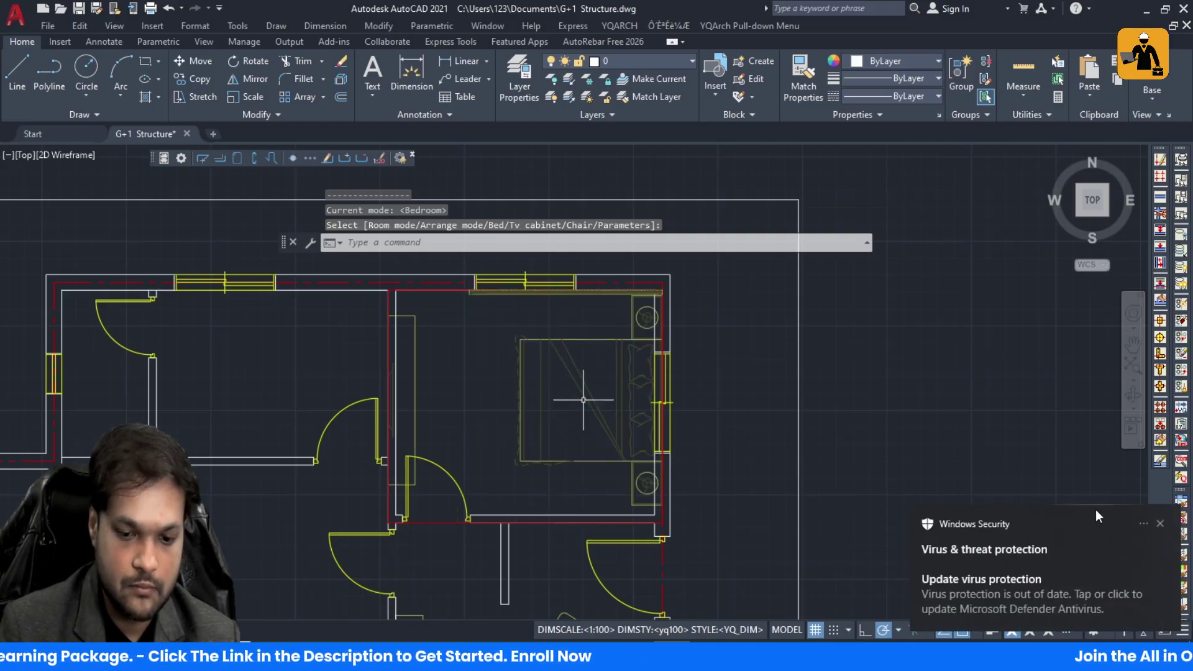
left_click(1160, 524)
key("Escape")
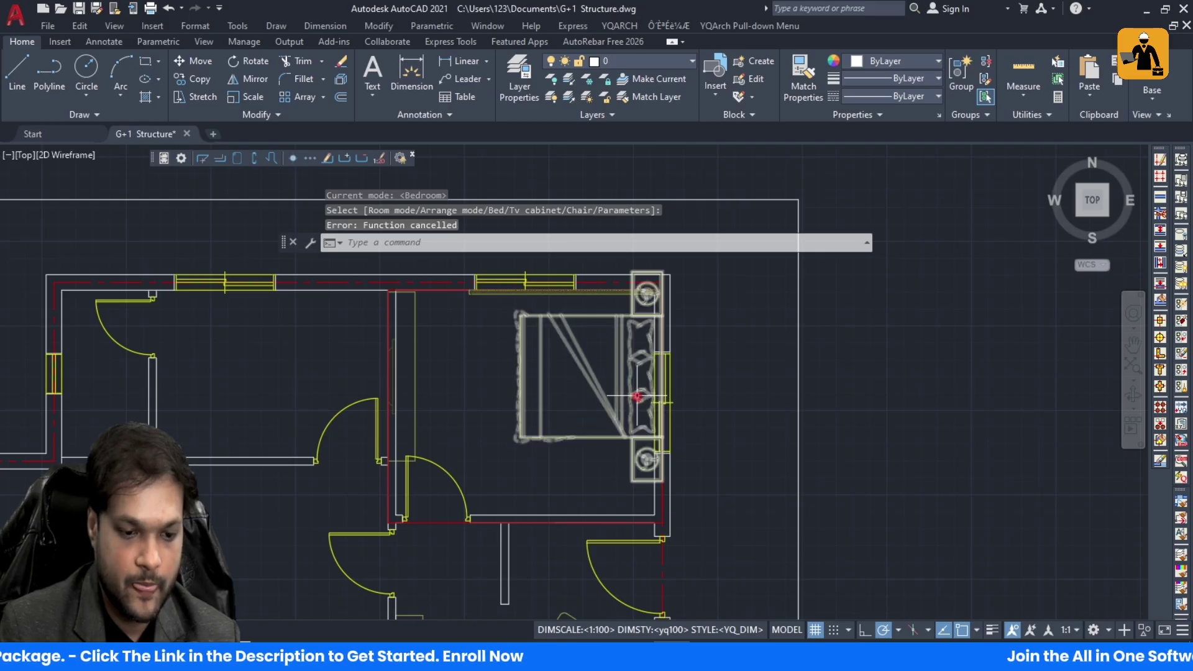
Step: Move the bed and its nightstands down and inward so they sit inside the room against the side window wall
scroll(561, 406, "down", 3)
scroll(532, 405, "up", 5)
left_click(650, 431)
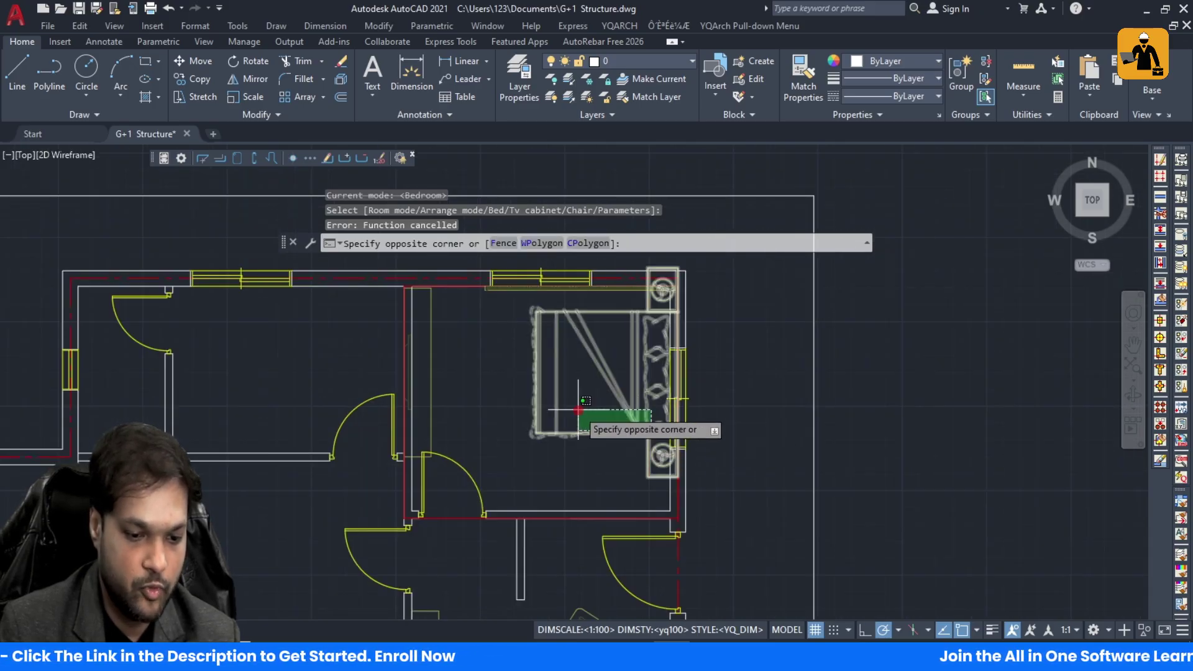
left_click(508, 418)
type("m")
key("Return")
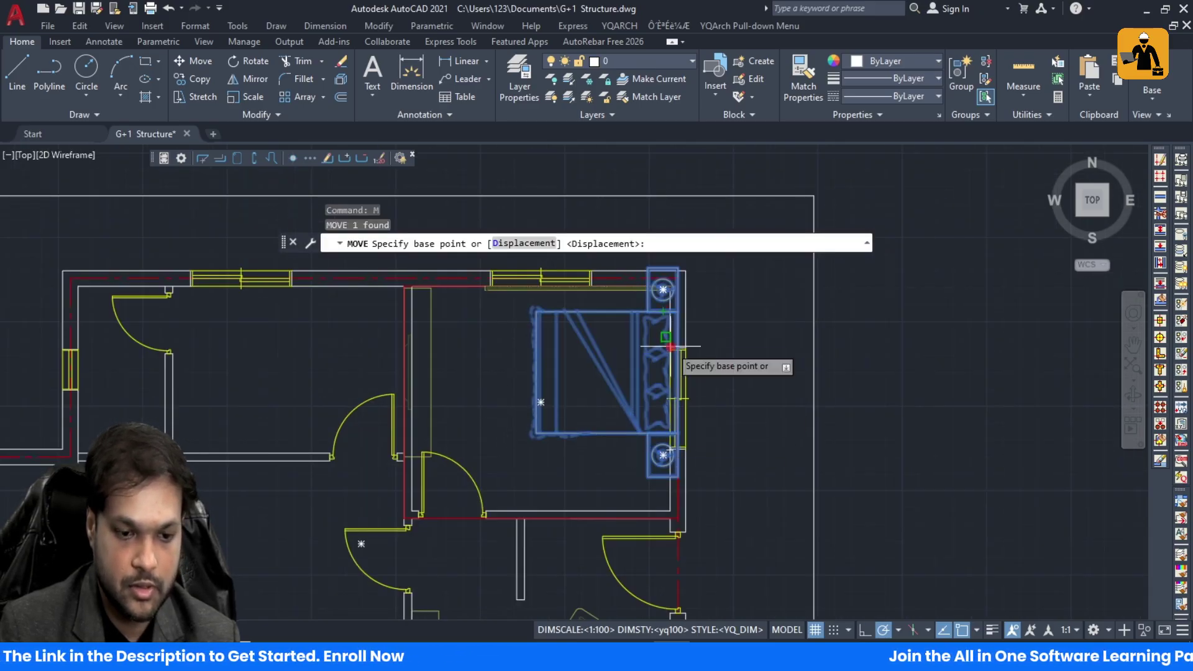
left_click(677, 477)
left_click(682, 492)
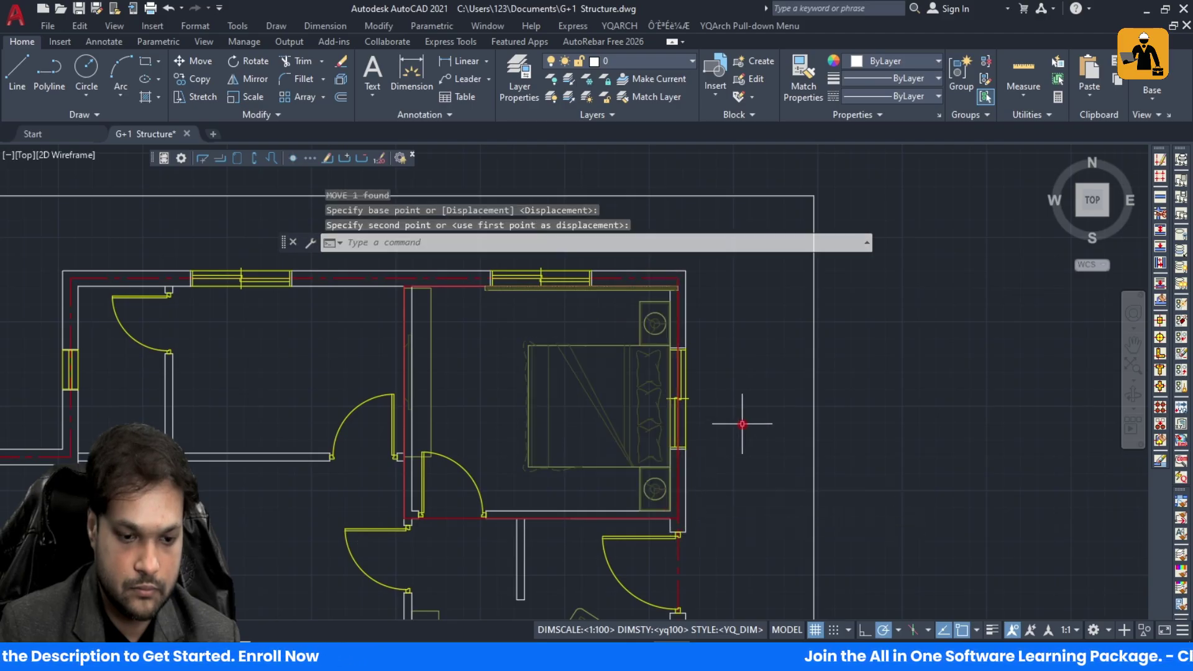
Step: Move the bedroom's TV cabinet off the partition wall so it stands fully inside the room
left_click(411, 374)
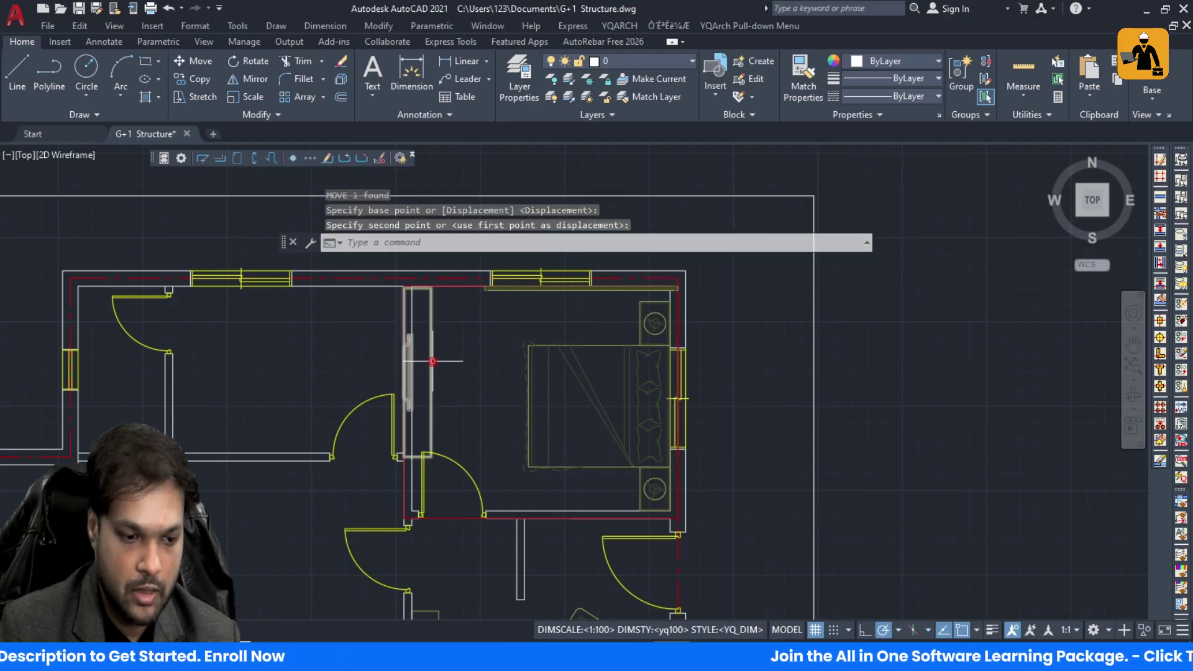
type("m")
key("Return")
left_click(412, 388)
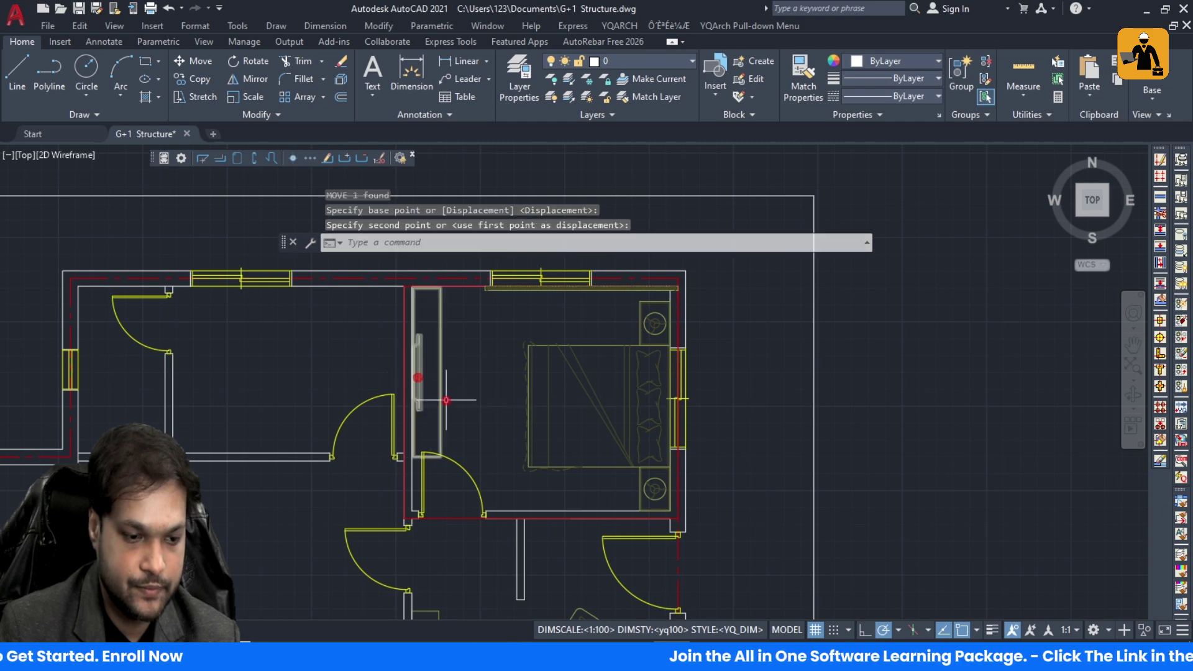
key("Escape")
Step: Scale down the bedroom's TV cabinet from a point near its lower end, just above the door swing
scroll(411, 387, "up", 4)
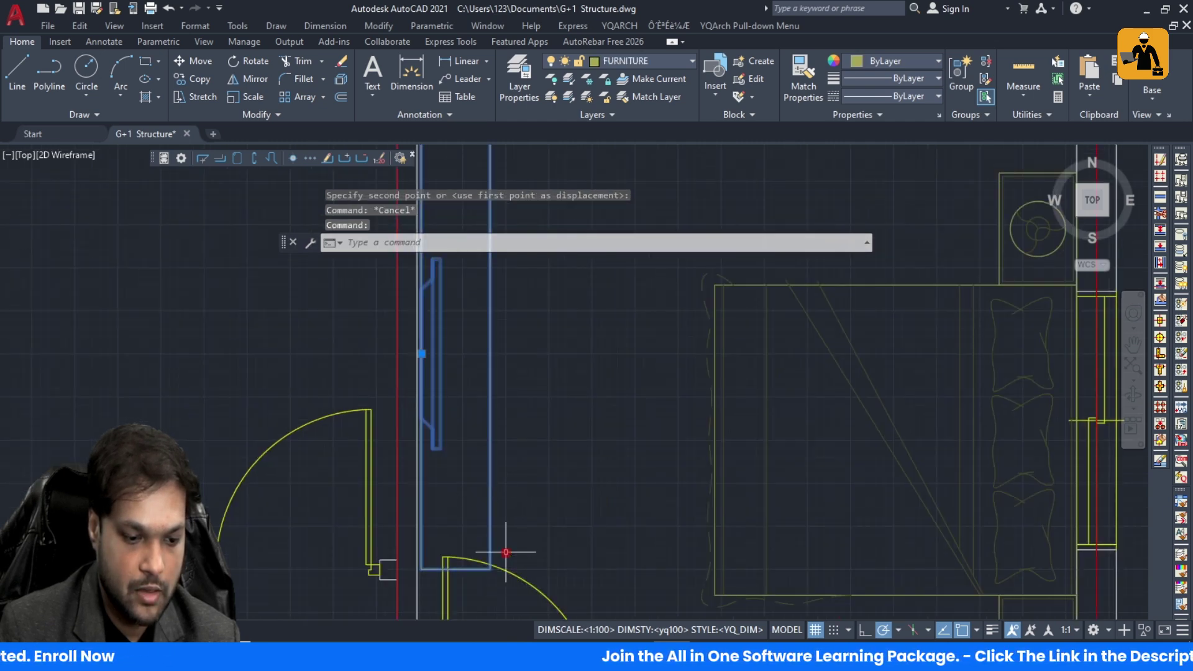
type("sc")
key("Return")
left_click(455, 518)
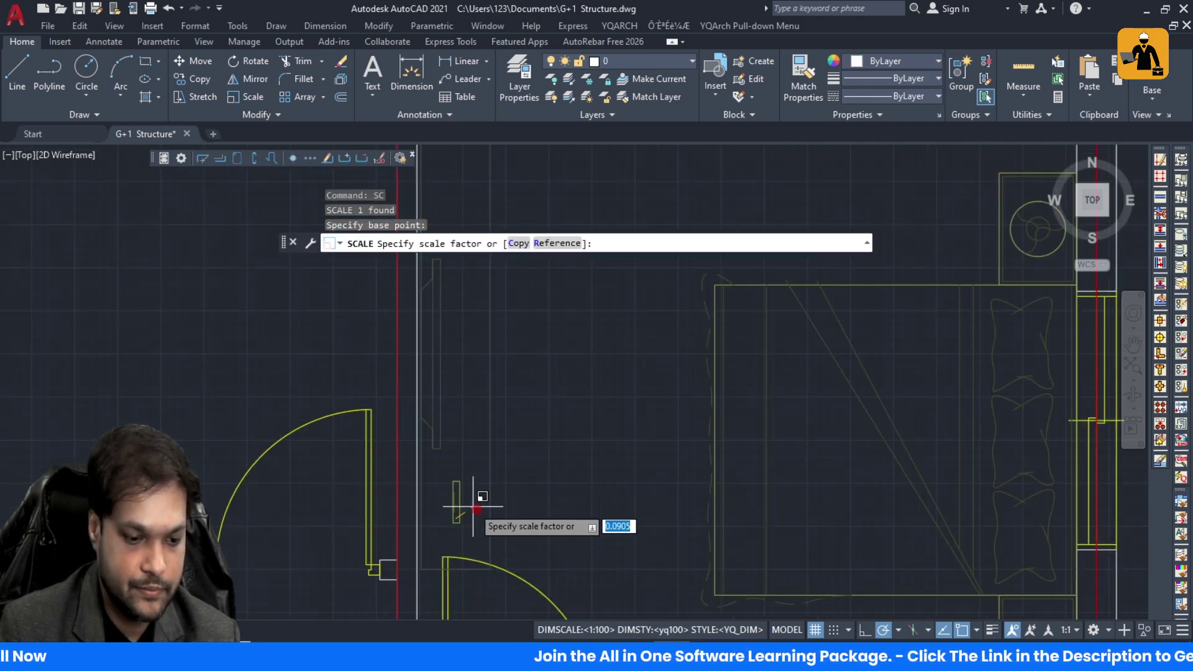
key("Escape")
Step: Move the reduced TV cabinet up against the partition wall, clear of the bedroom door
left_click(550, 510)
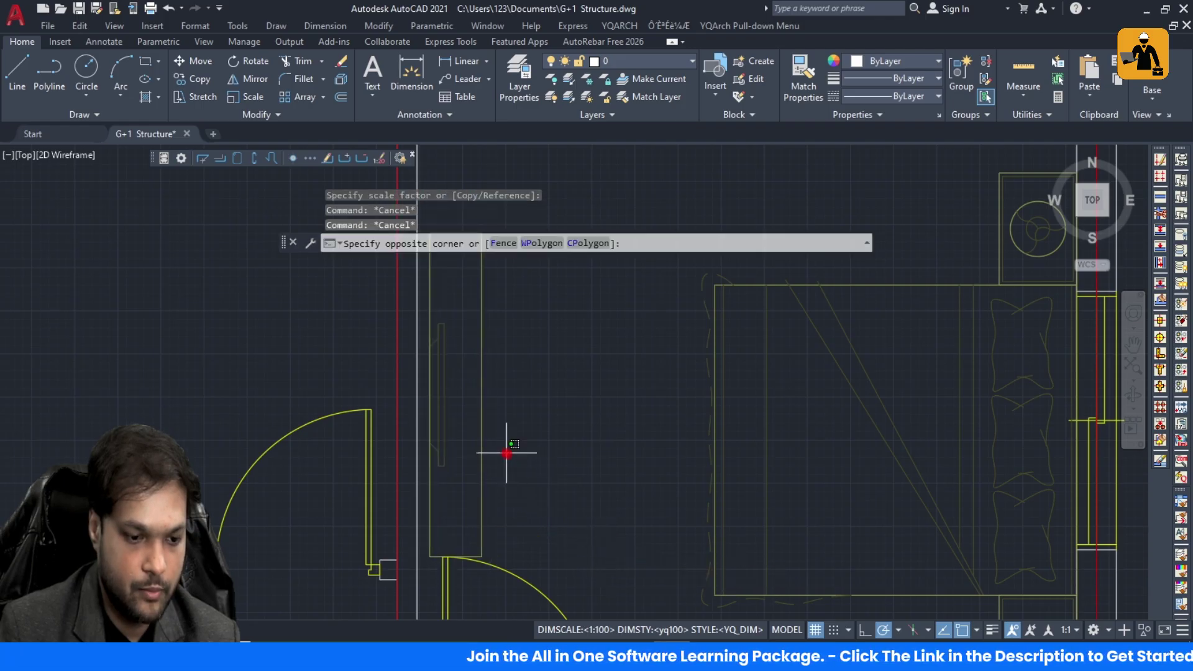
left_click(477, 426)
type("m")
key("Return")
left_click(429, 546)
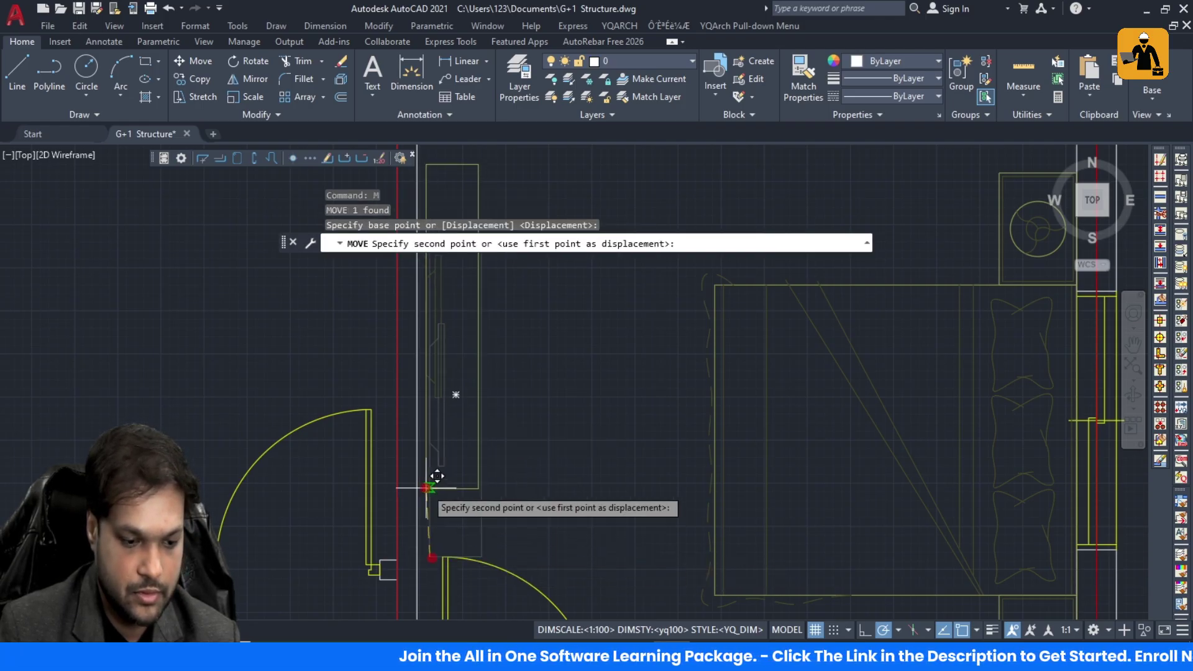
key("Escape")
Step: Erase the red arrangement outline around the furnished bedroom
scroll(507, 434, "down", 5)
scroll(525, 474, "up", 2)
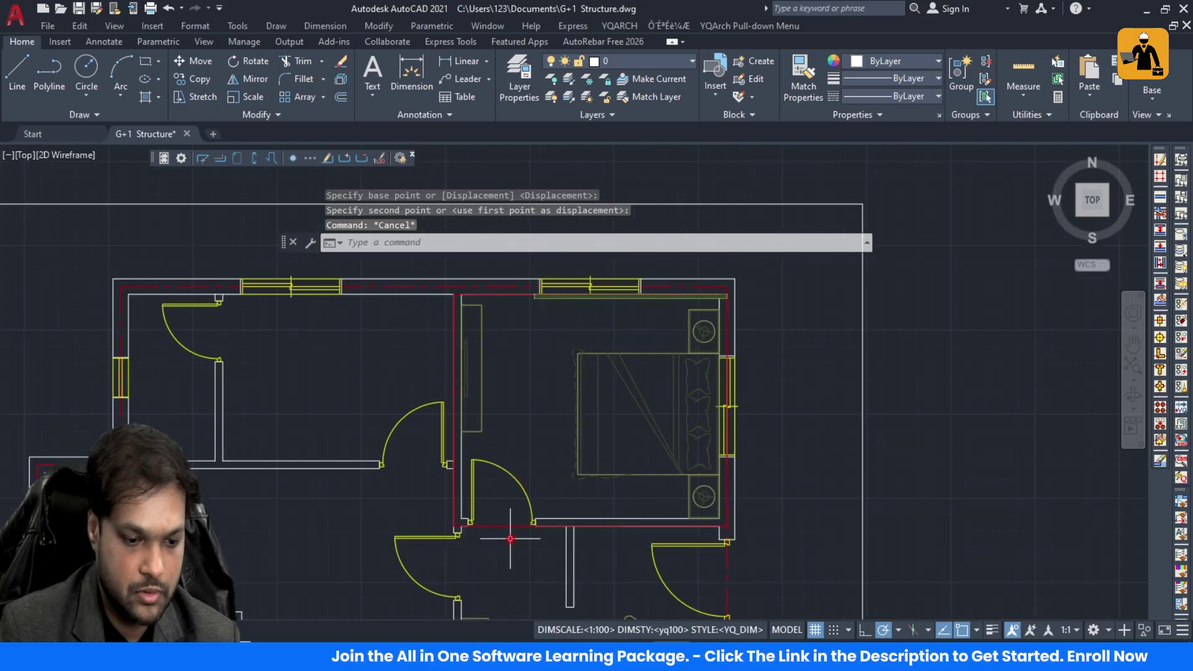
left_click(502, 521)
key("Delete")
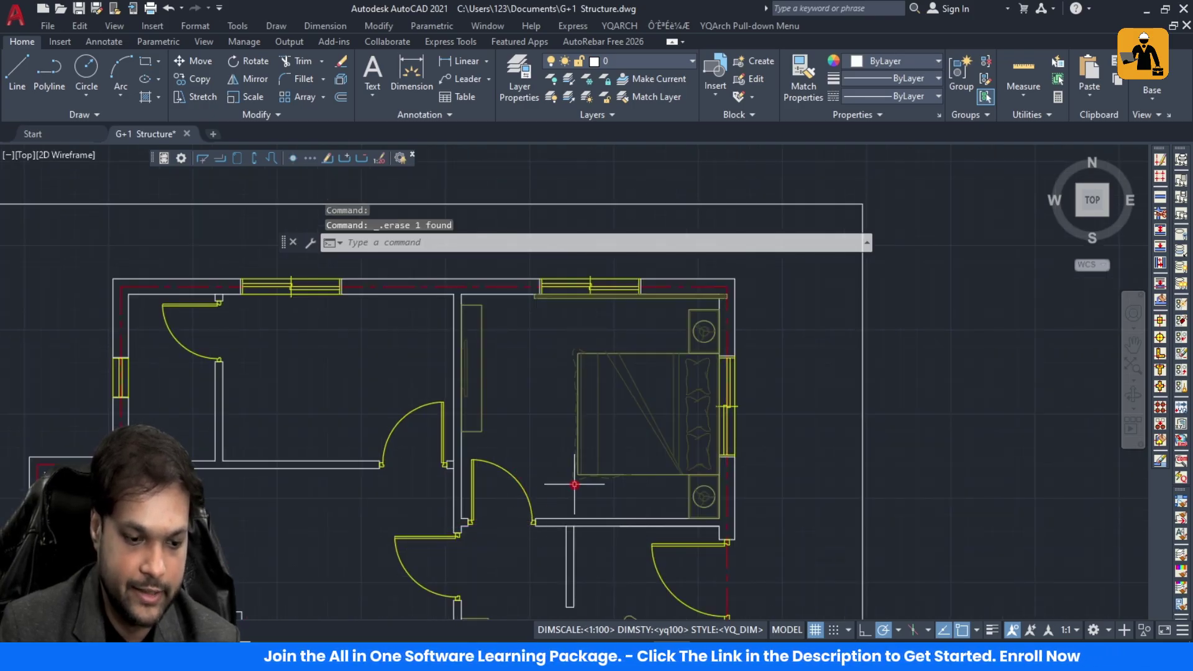
Step: Examine the furnished bedroom and living area within the overall floor plan, including the remaining unfurnished rooms
scroll(574, 484, "down", 5)
scroll(493, 394, "up", 3)
scroll(546, 472, "down", 1)
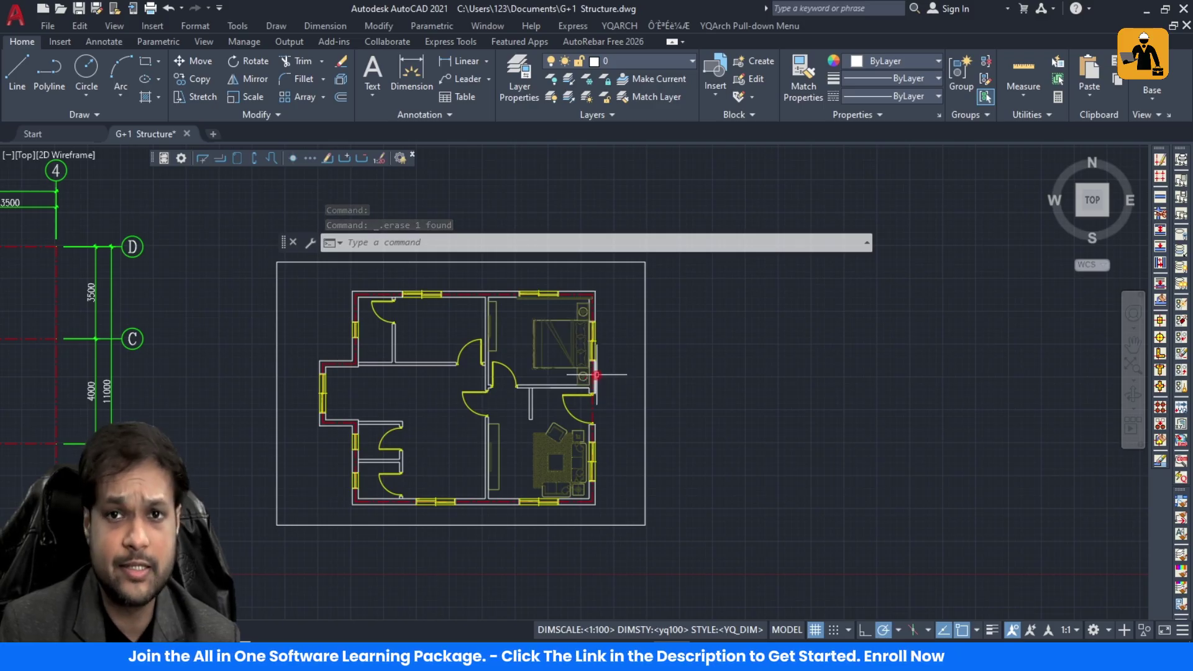
scroll(547, 372, "down", 3)
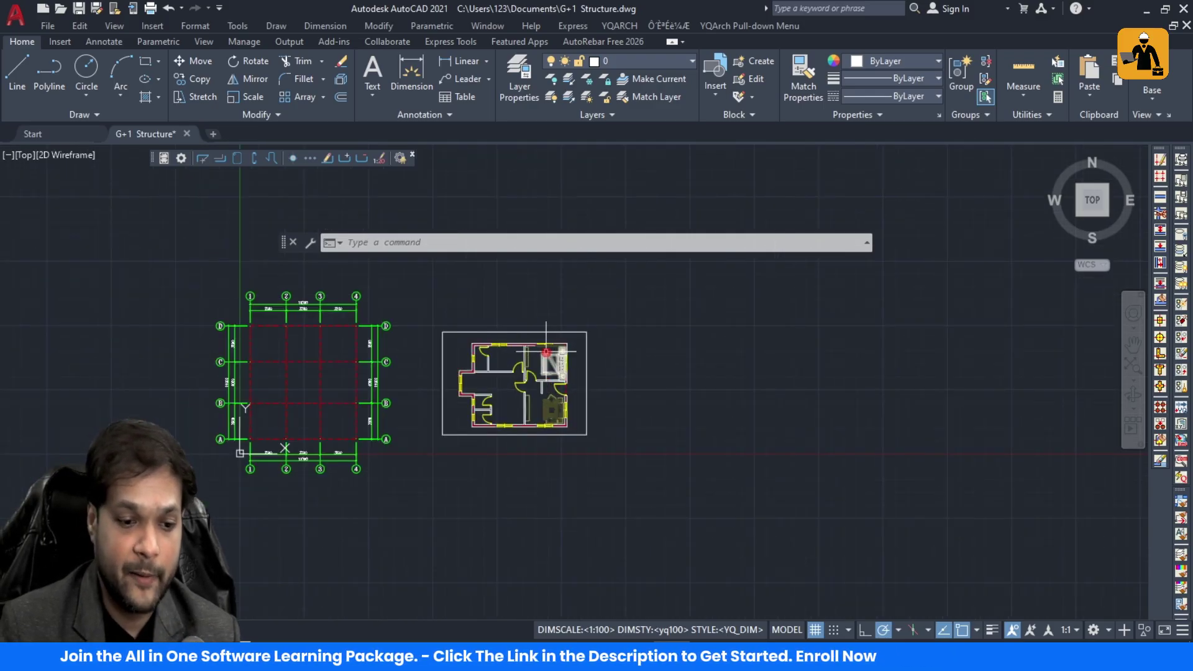
scroll(510, 348, "up", 5)
scroll(622, 367, "down", 4)
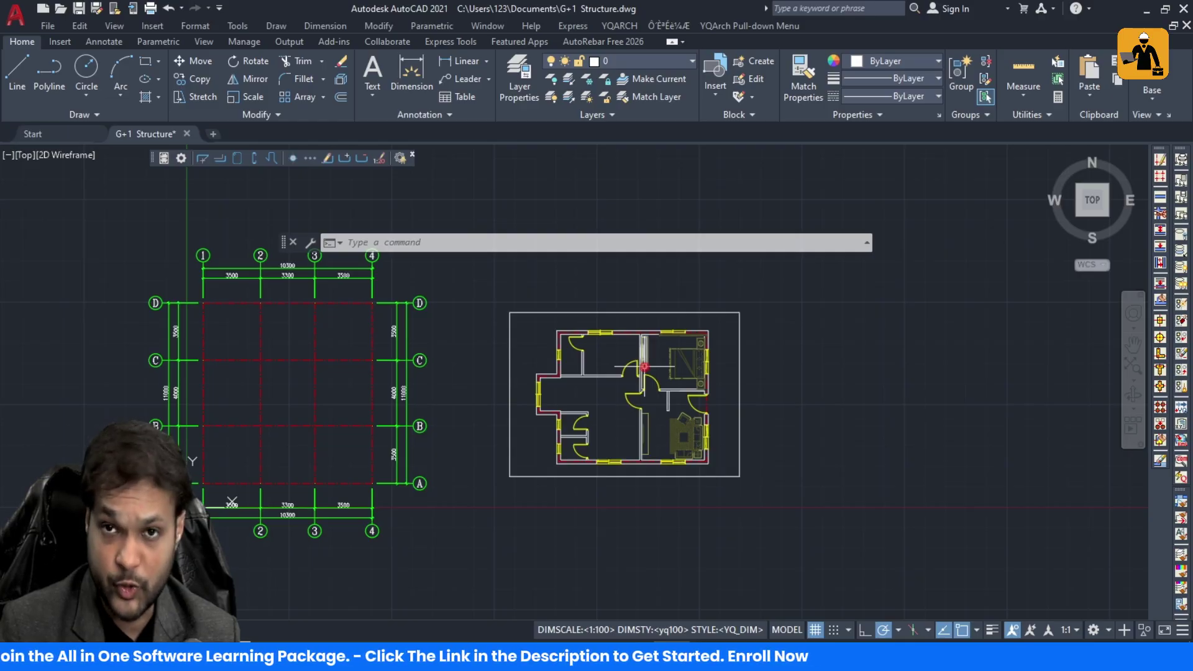
scroll(716, 410, "up", 4)
scroll(641, 354, "down", 2)
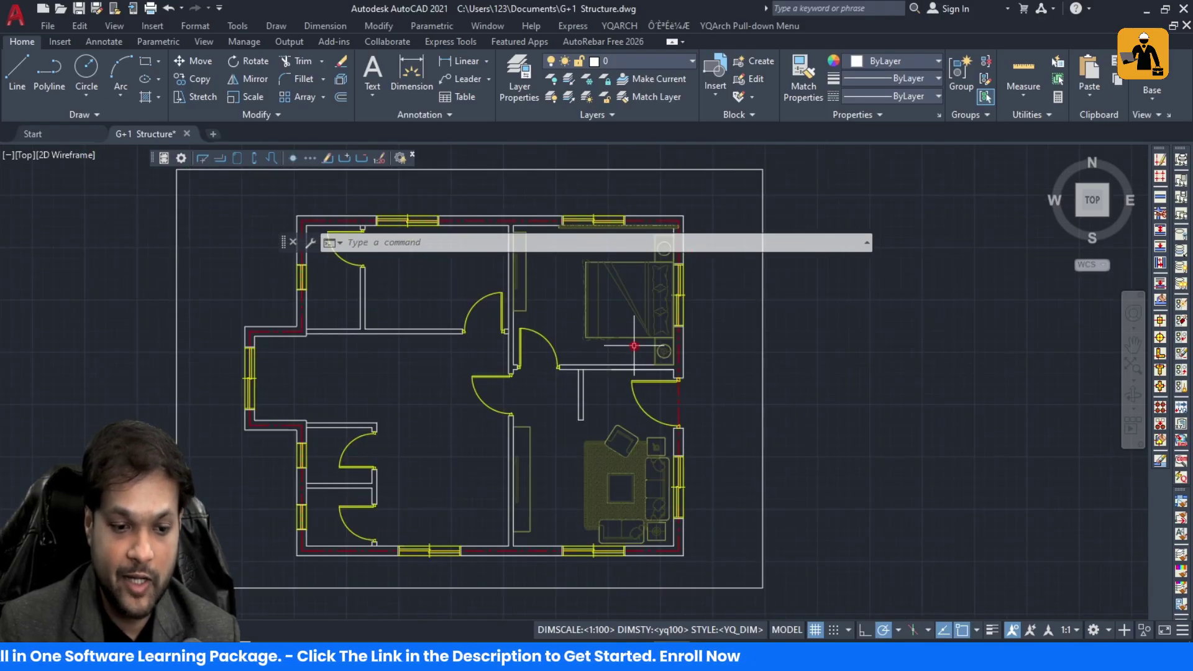
scroll(653, 355, "down", 3)
scroll(478, 347, "up", 5)
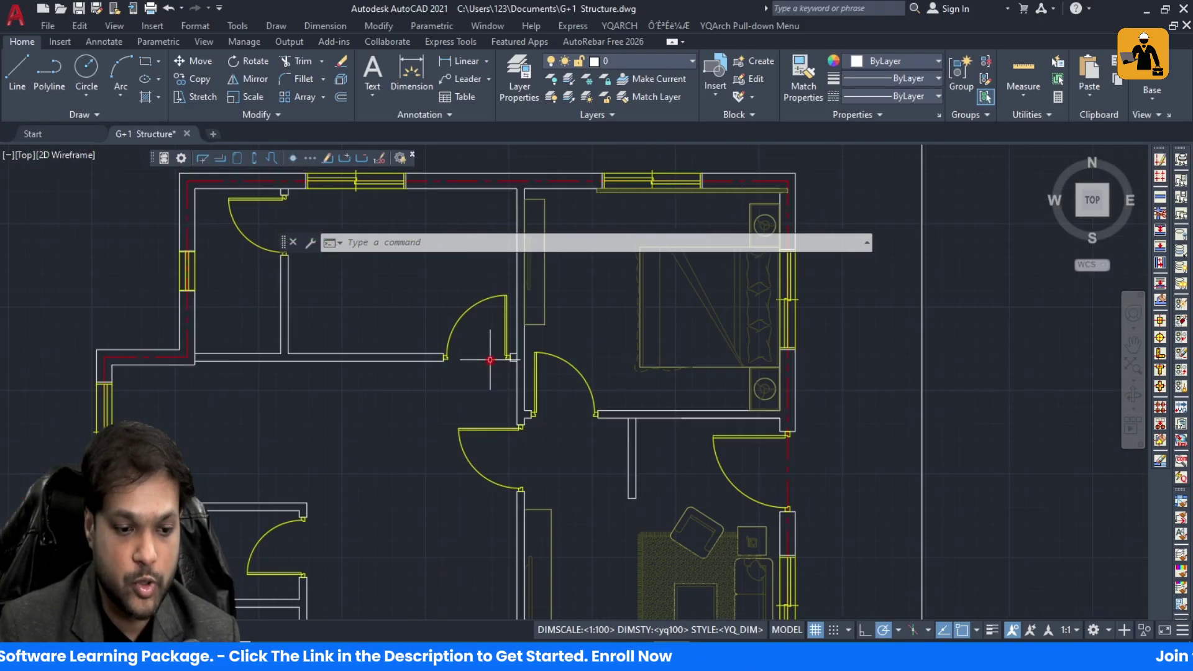
scroll(463, 347, "down", 2)
scroll(430, 337, "up", 3)
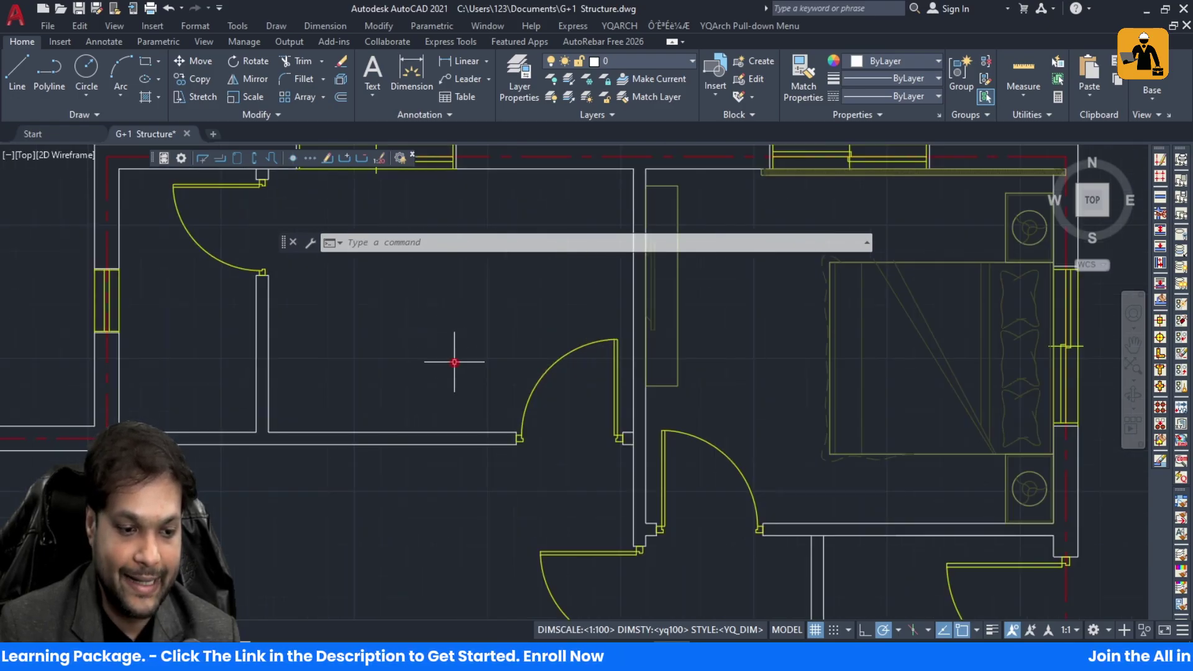
scroll(531, 491, "down", 2)
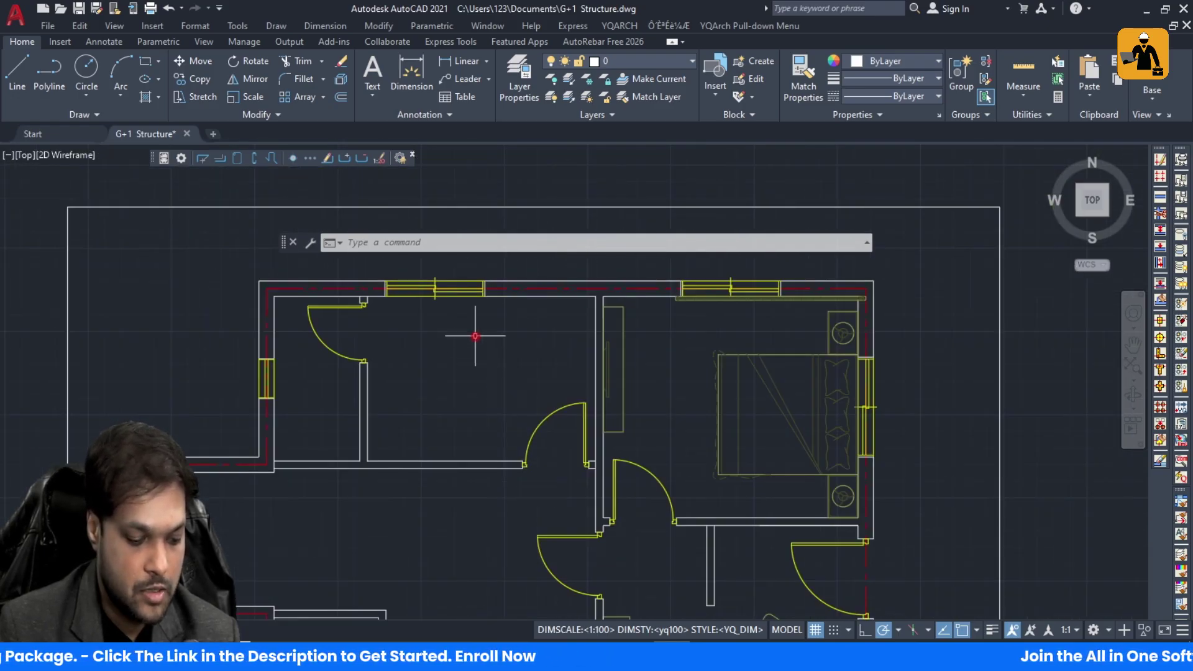
key("Return")
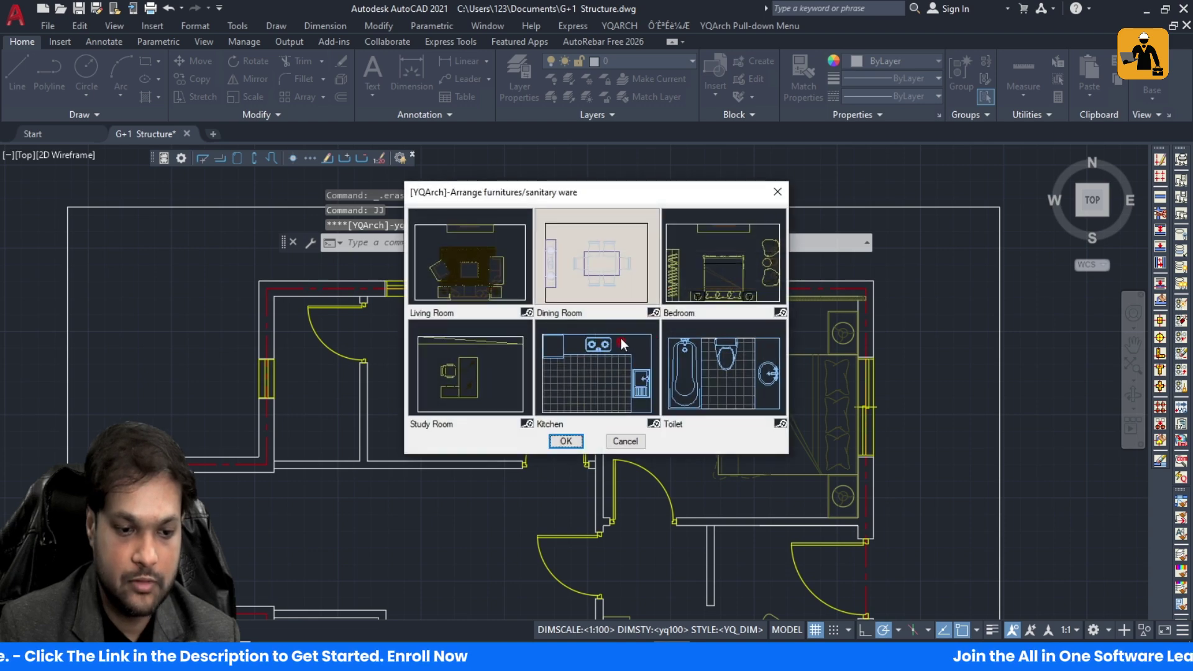
double_click(566, 443)
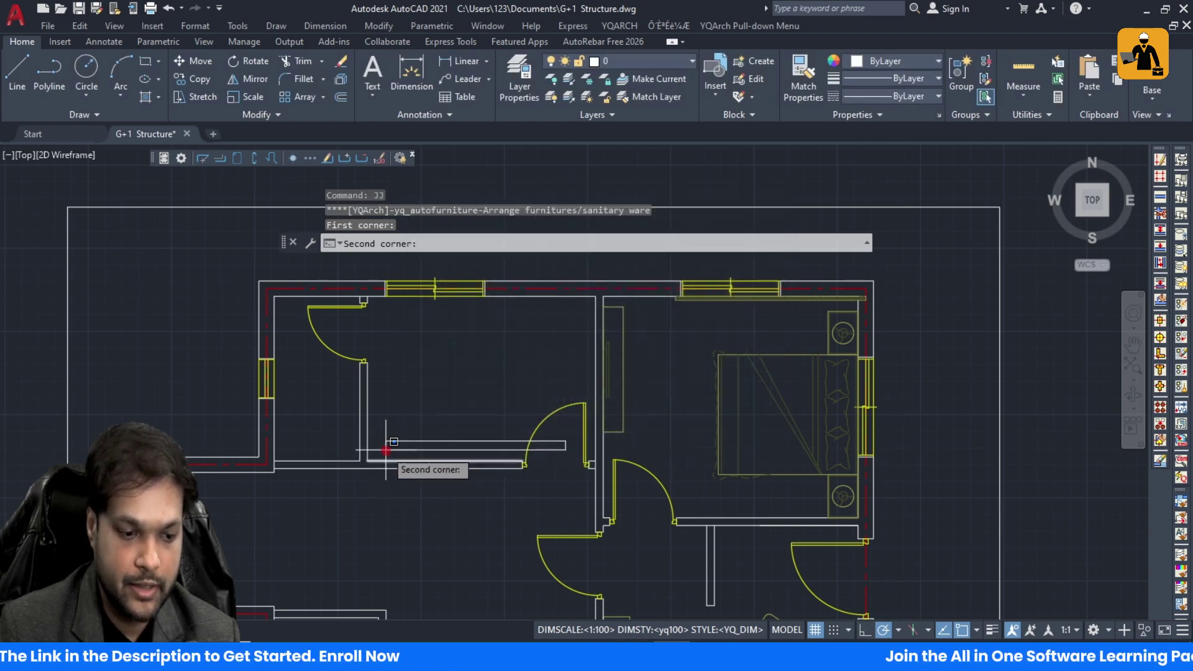
key("Escape")
Step: Arrange a Bedroom furniture set in the adjoining upper room, with the bed's headboard against the top window wall
key("Return")
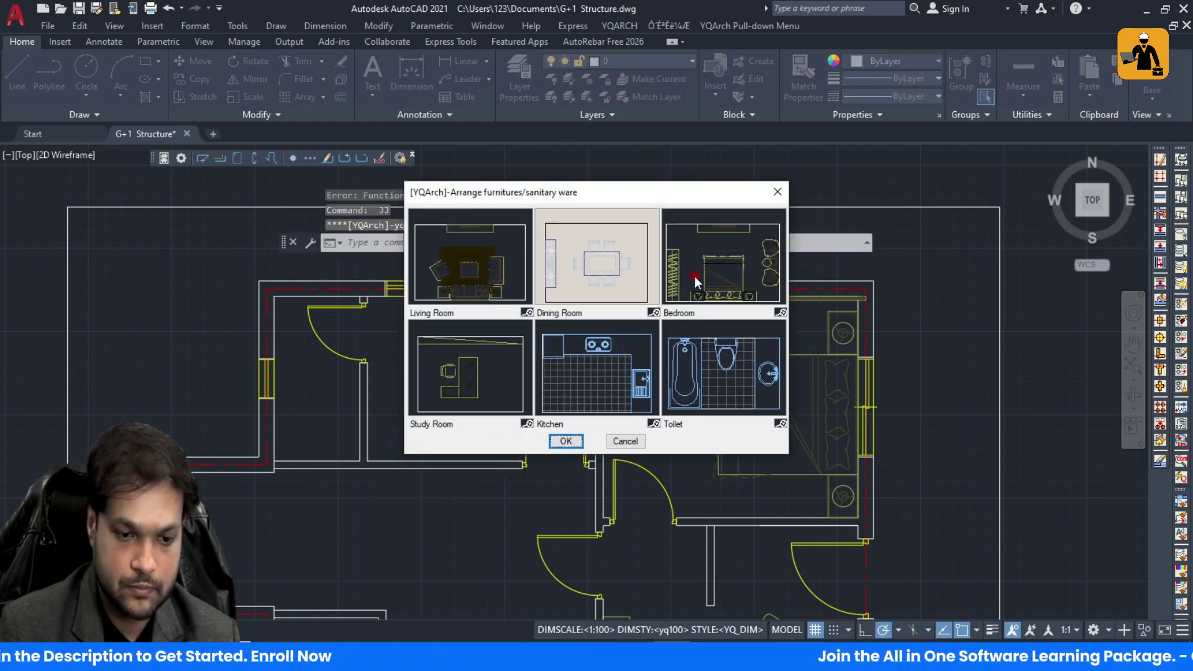
left_click(566, 442)
left_click(368, 461)
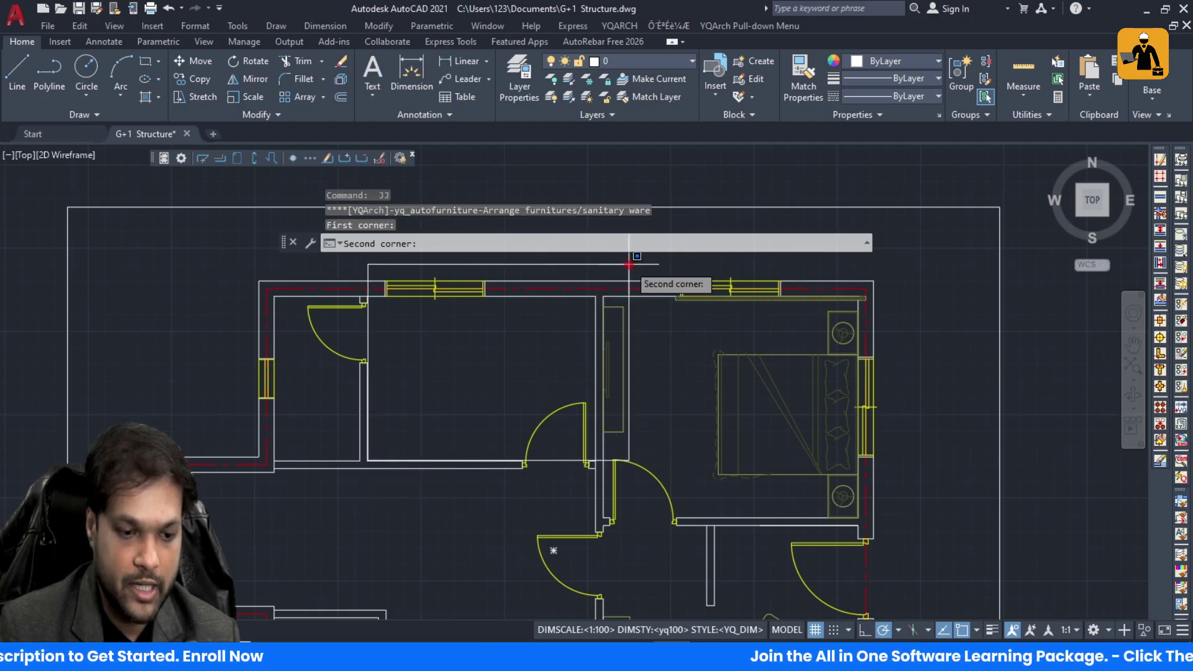
left_click(595, 297)
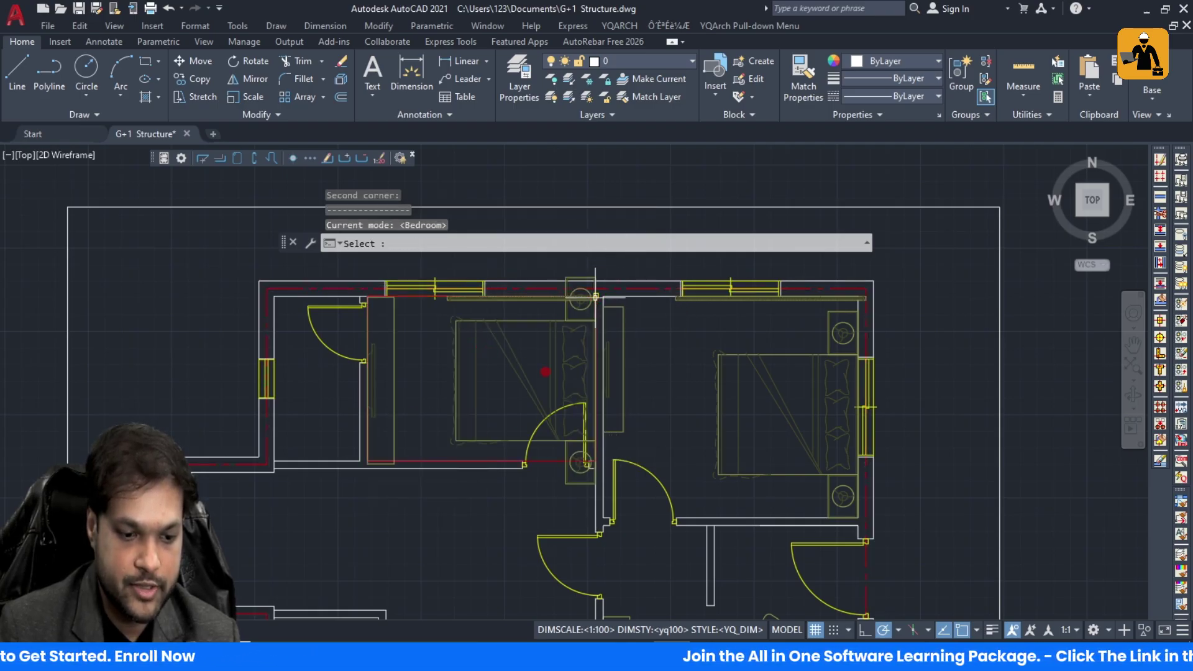
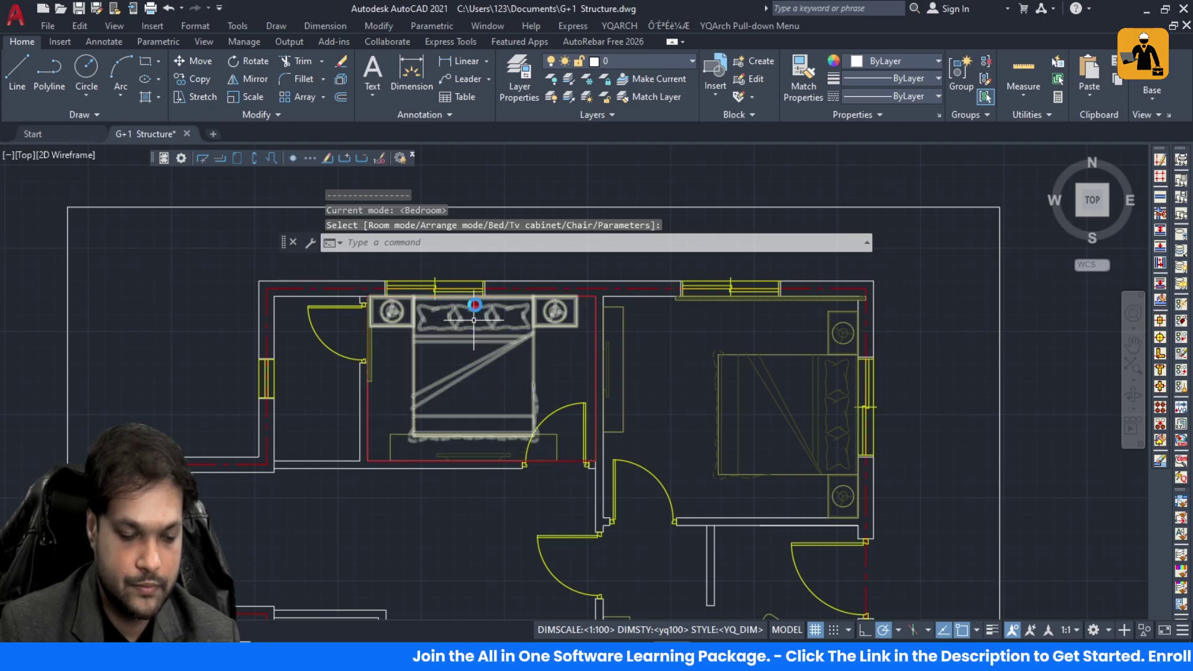
left_click(474, 305)
key("Escape")
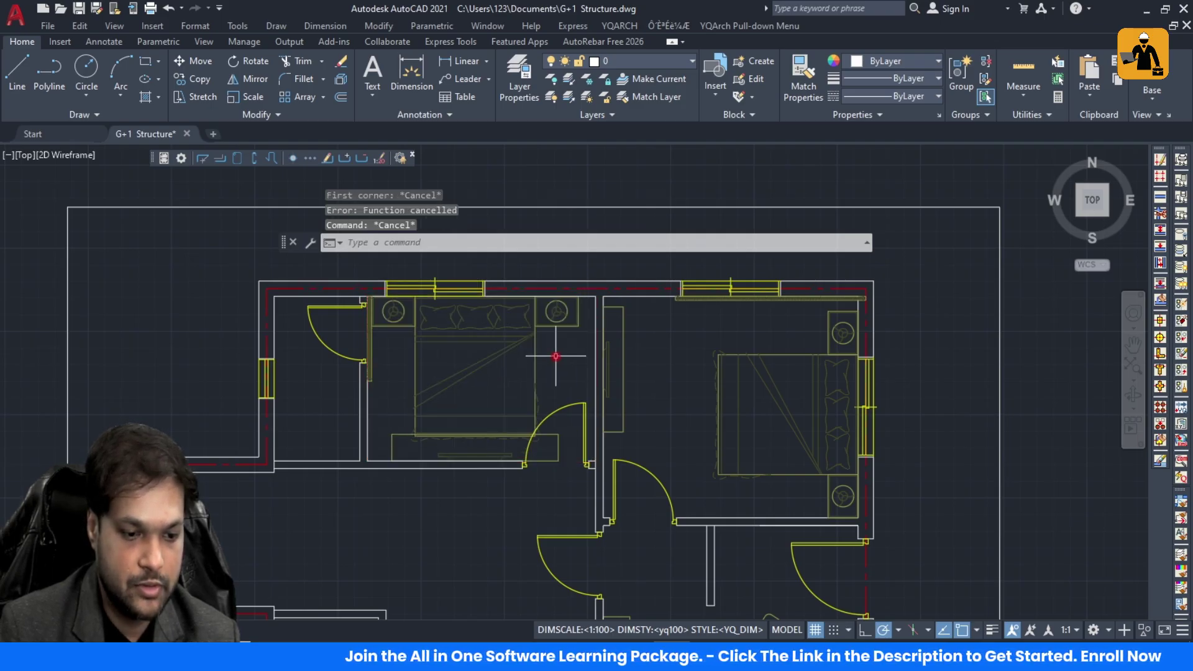
Step: Scale down the bed set in the smaller upper bedroom, using its corner at the window wall beside the bathroom partition as base point
left_click(508, 307)
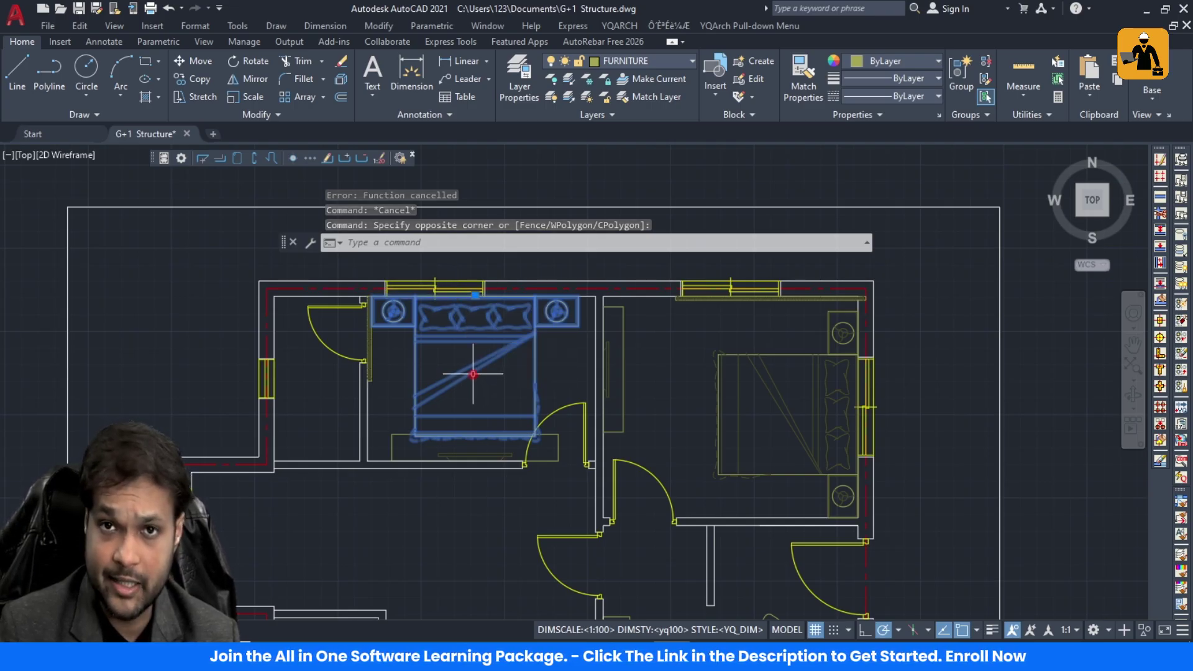
type("sc")
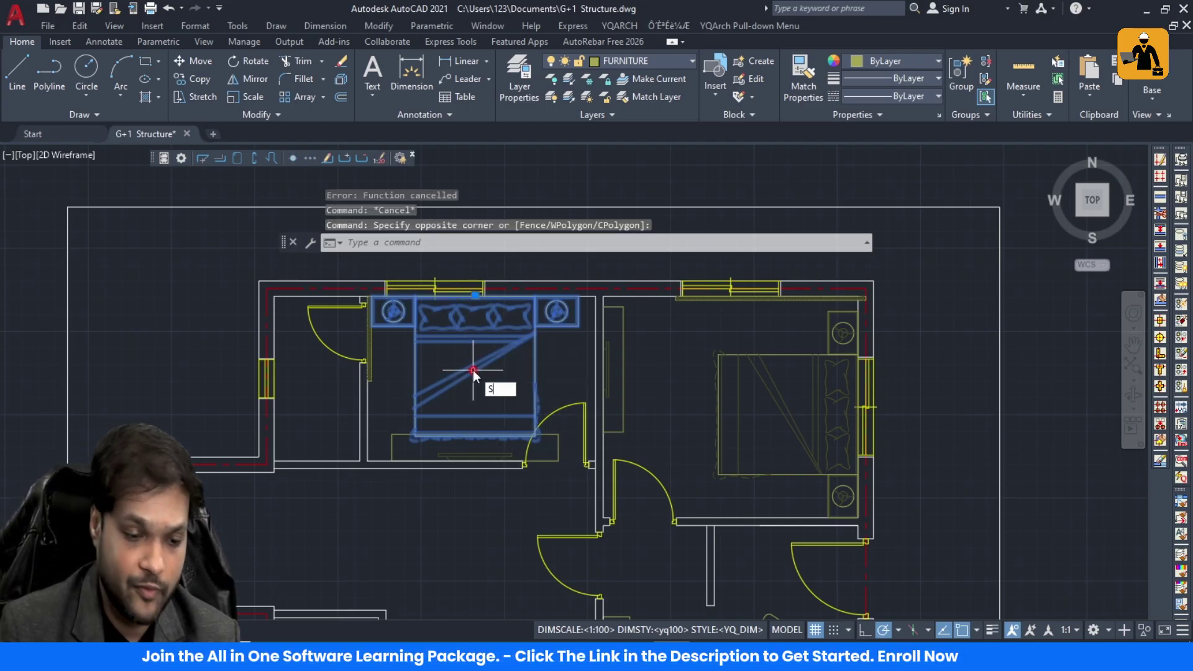
key("Return")
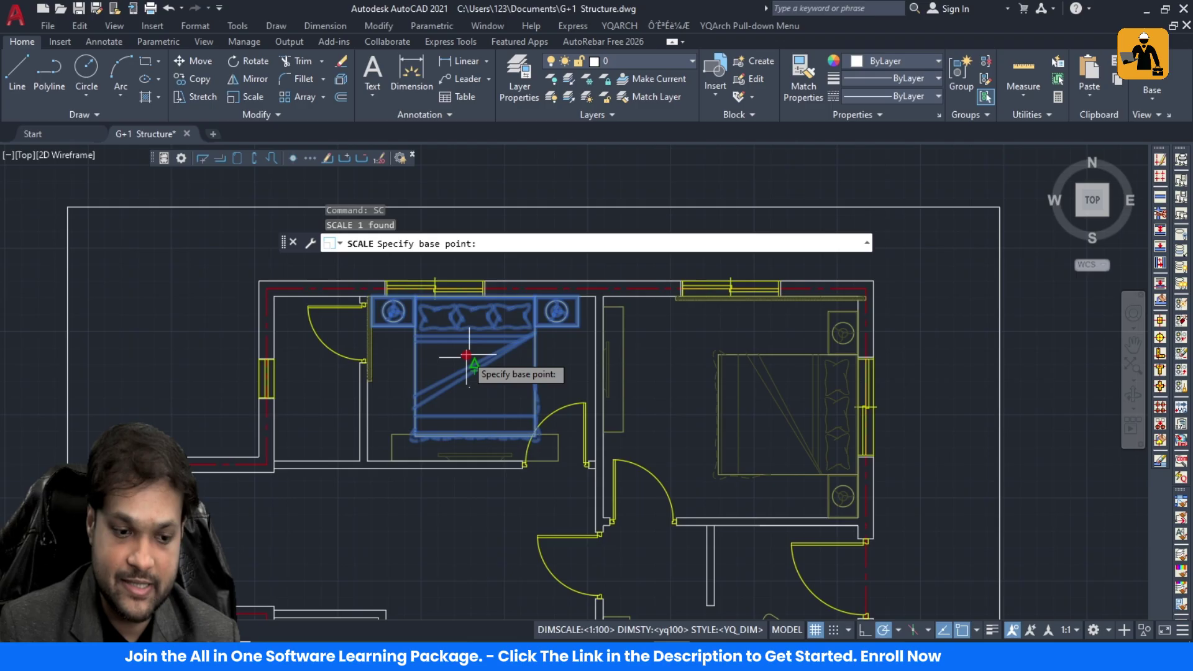
left_click(370, 301)
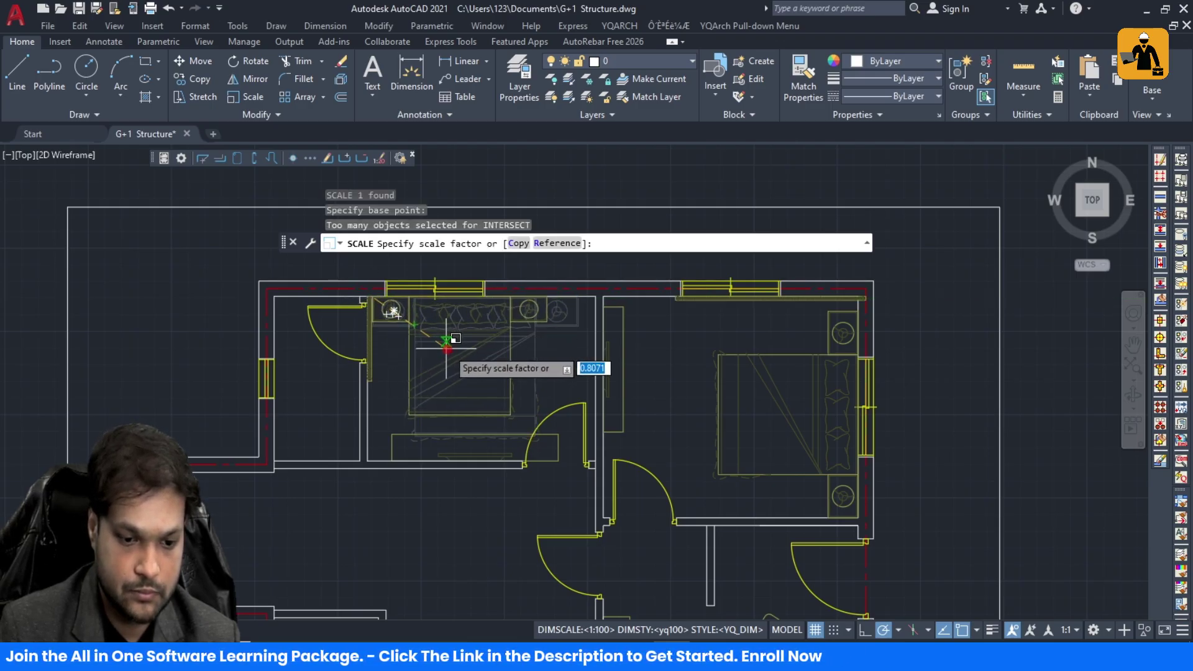
key("Escape")
key("Escape")
Step: Try to move the reduced bed set along the window wall, away from the bathroom partition
left_click(540, 346)
left_click(492, 322)
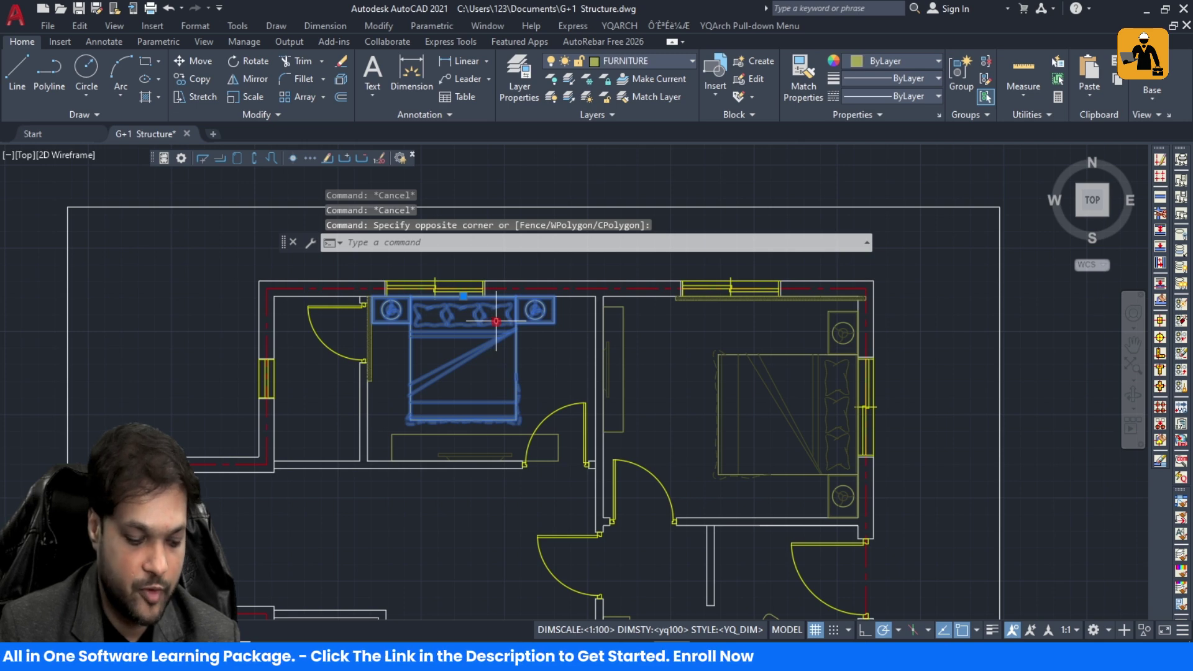
type("m")
key("Return")
left_click(555, 297)
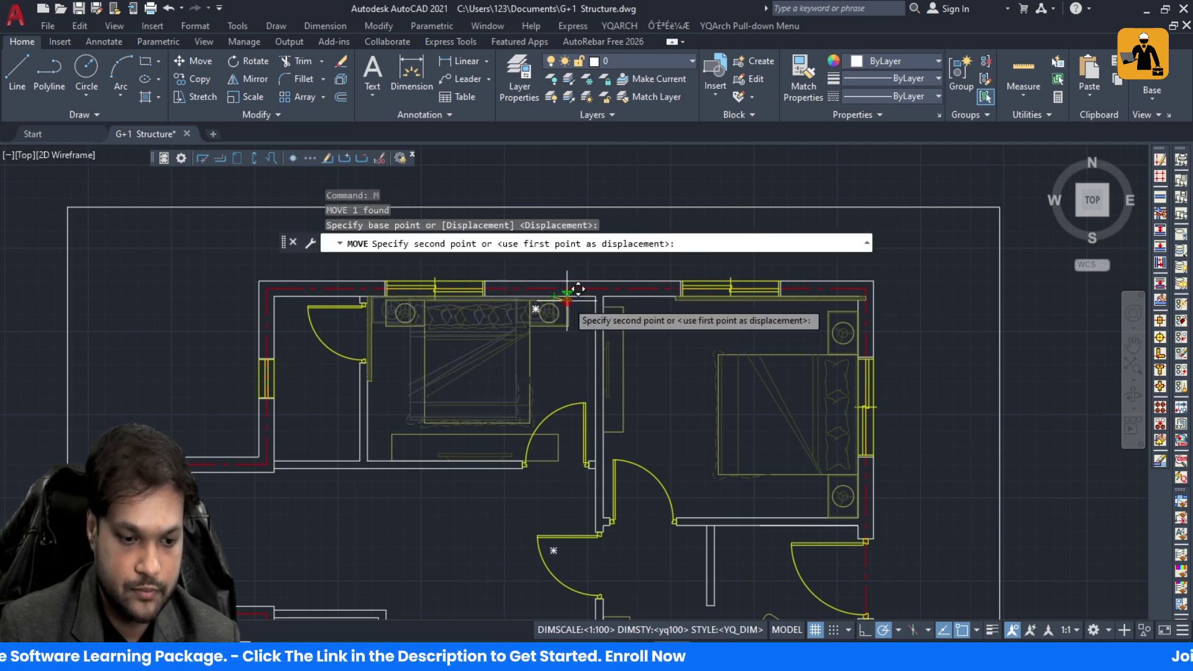
left_click(563, 297)
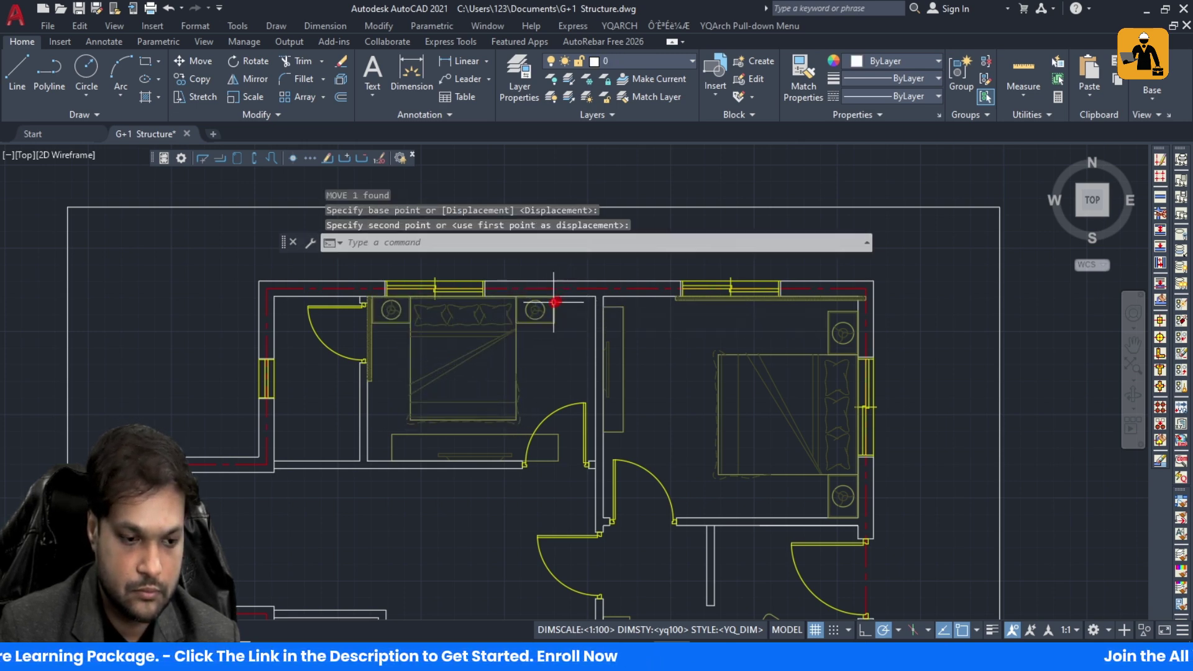
Step: Open the reduced bed block in the smaller bedroom for in-place editing
scroll(472, 320, "up", 5)
left_click(369, 347)
left_click(366, 342)
left_click(364, 338)
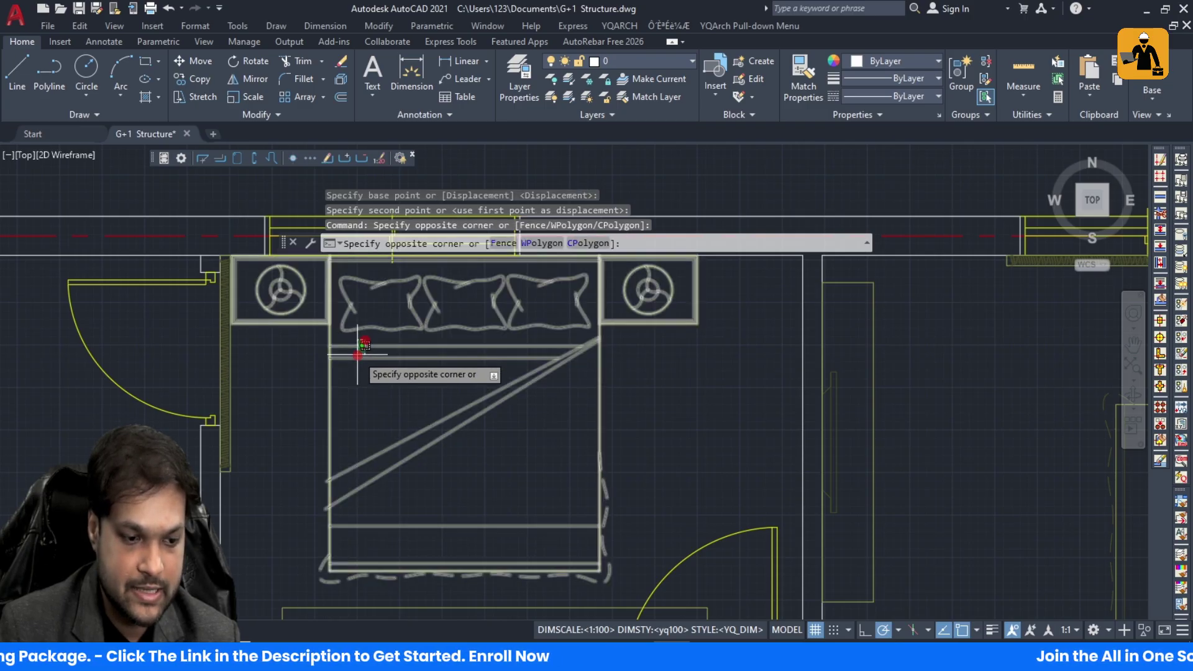
left_click(355, 348)
left_click(355, 348)
key("Escape")
key("Escape")
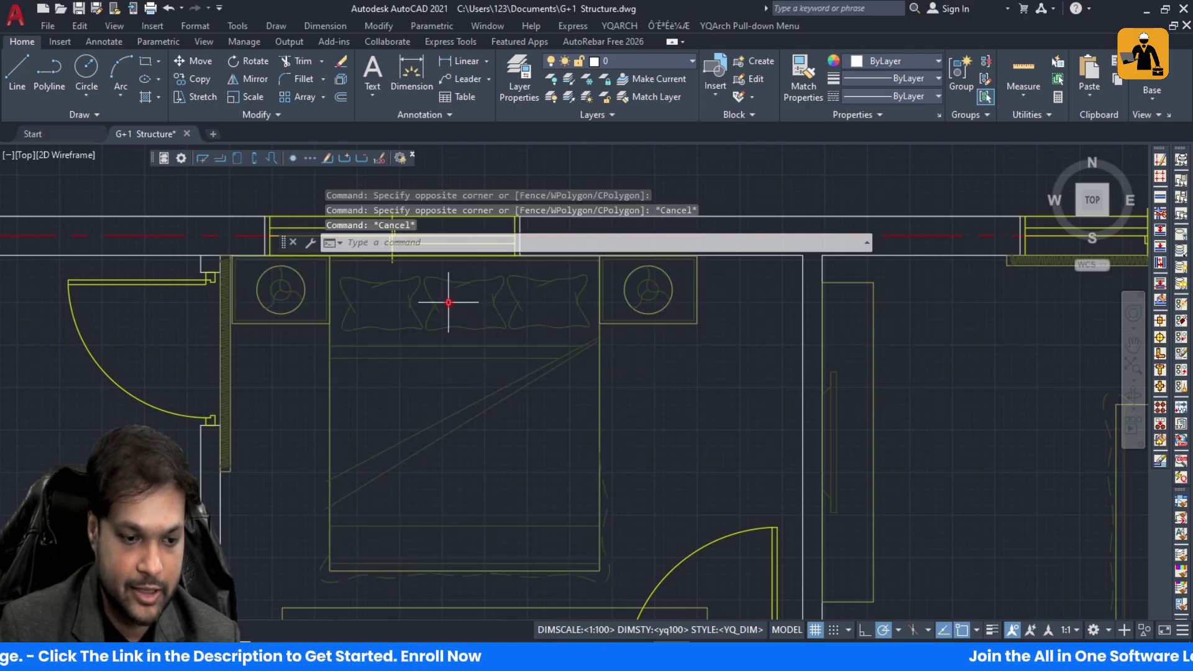
left_click(432, 290)
left_click(428, 288)
right_click(428, 289)
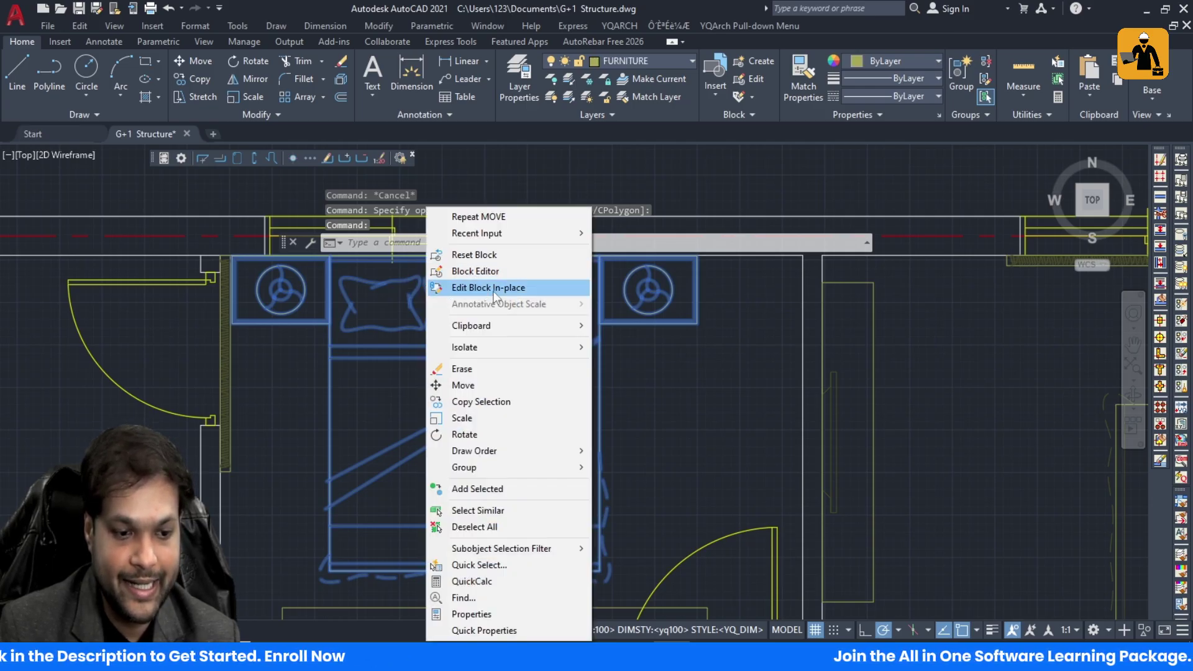
left_click(492, 289)
left_click(585, 437)
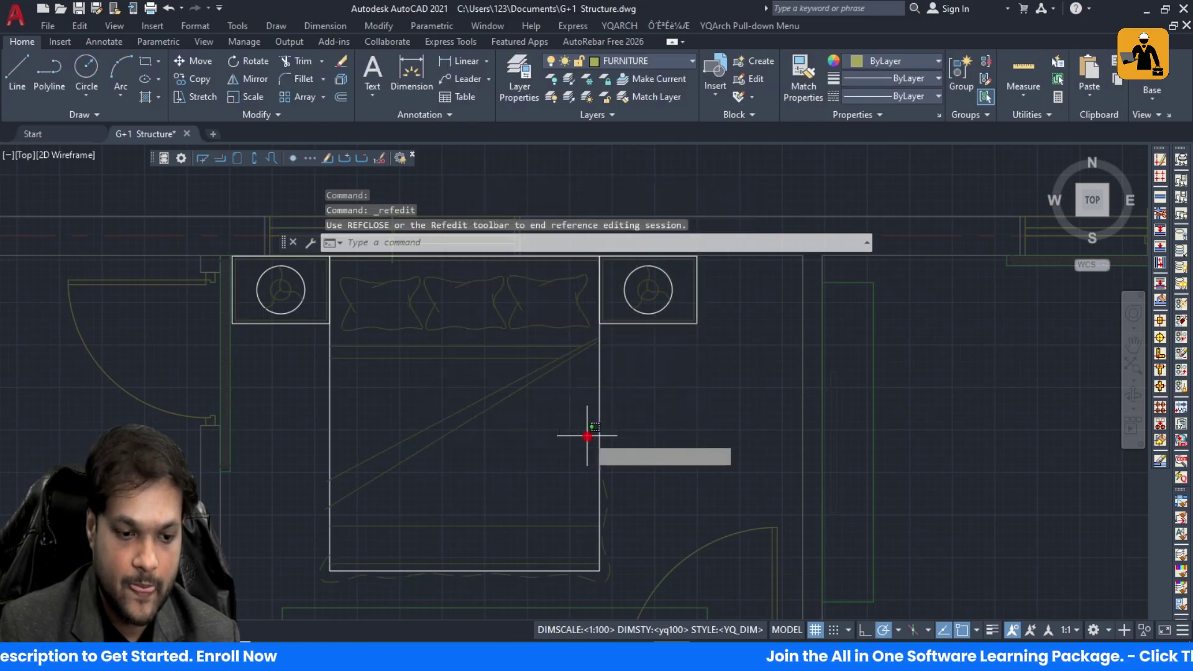
left_click(587, 435)
left_click(349, 315)
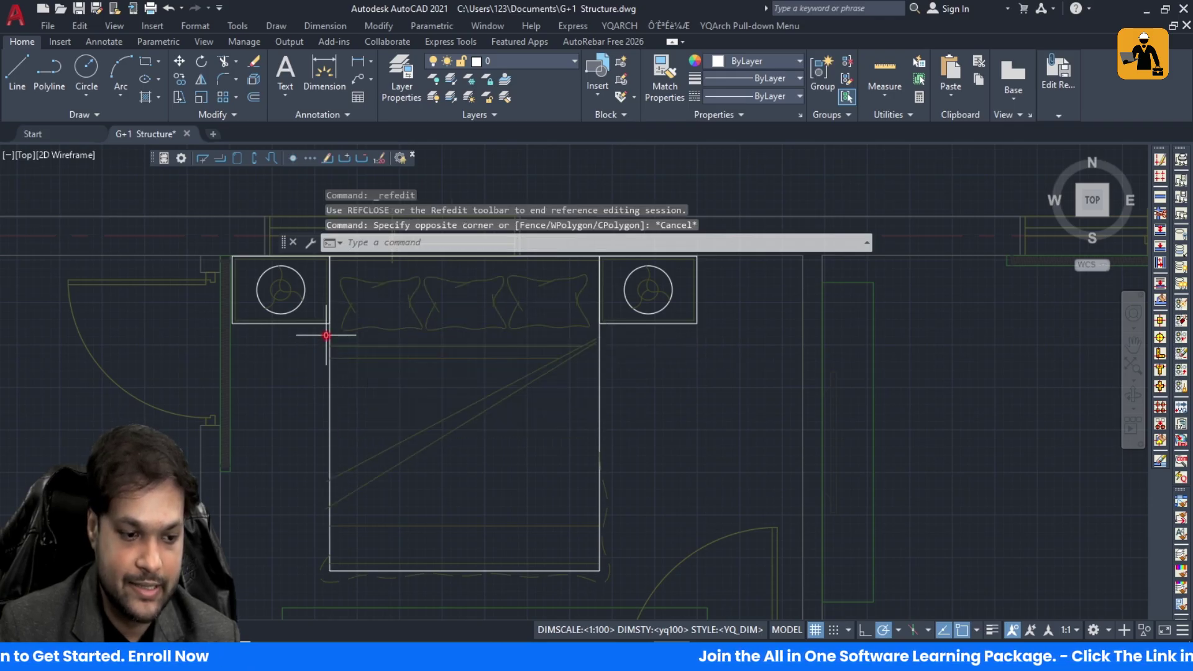
double_click(312, 323)
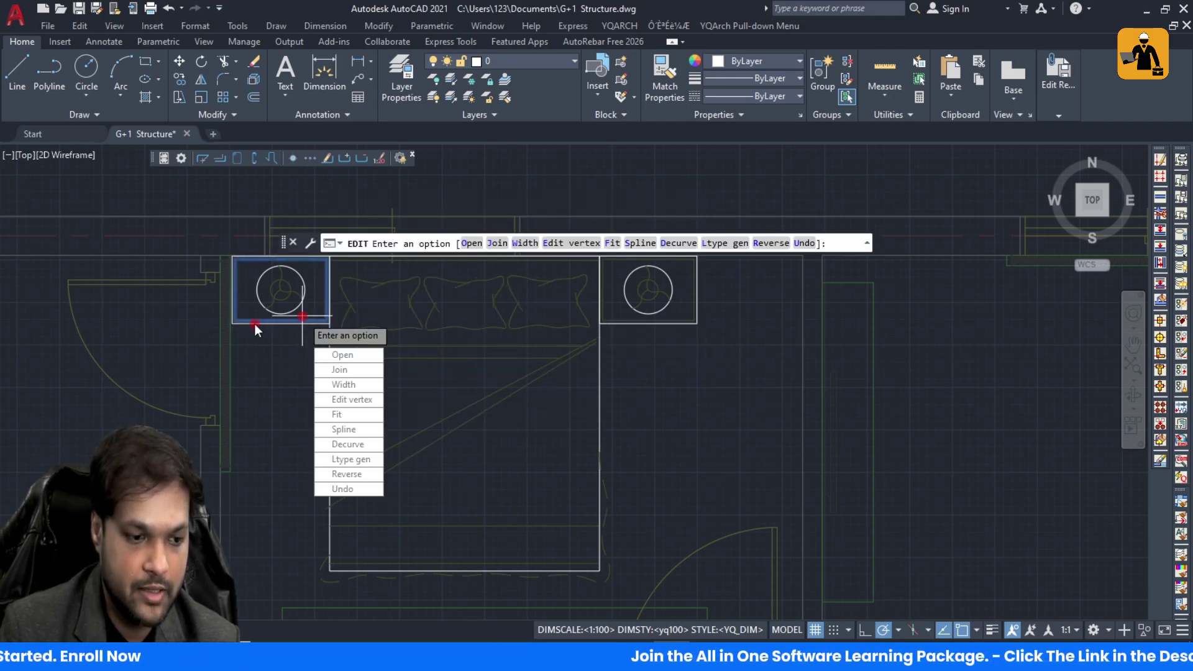
key("Escape")
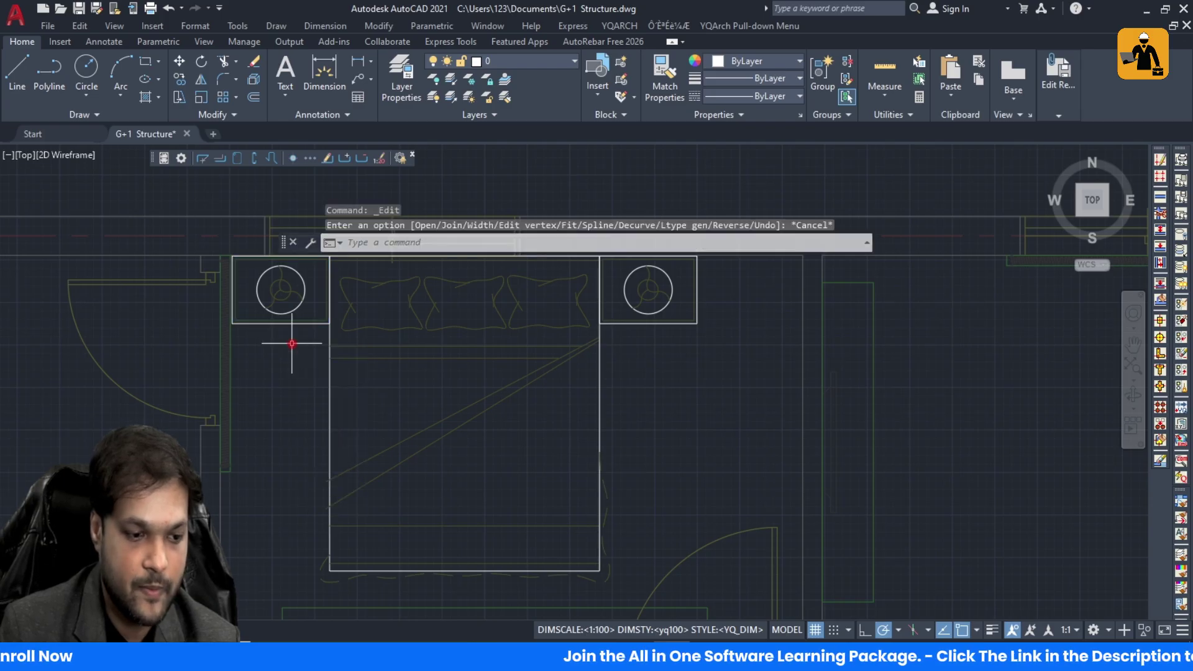
Step: Erase the bedside tables and their lamps on both sides of the bed within the block
left_click(287, 340)
left_click(281, 287)
key("Delete")
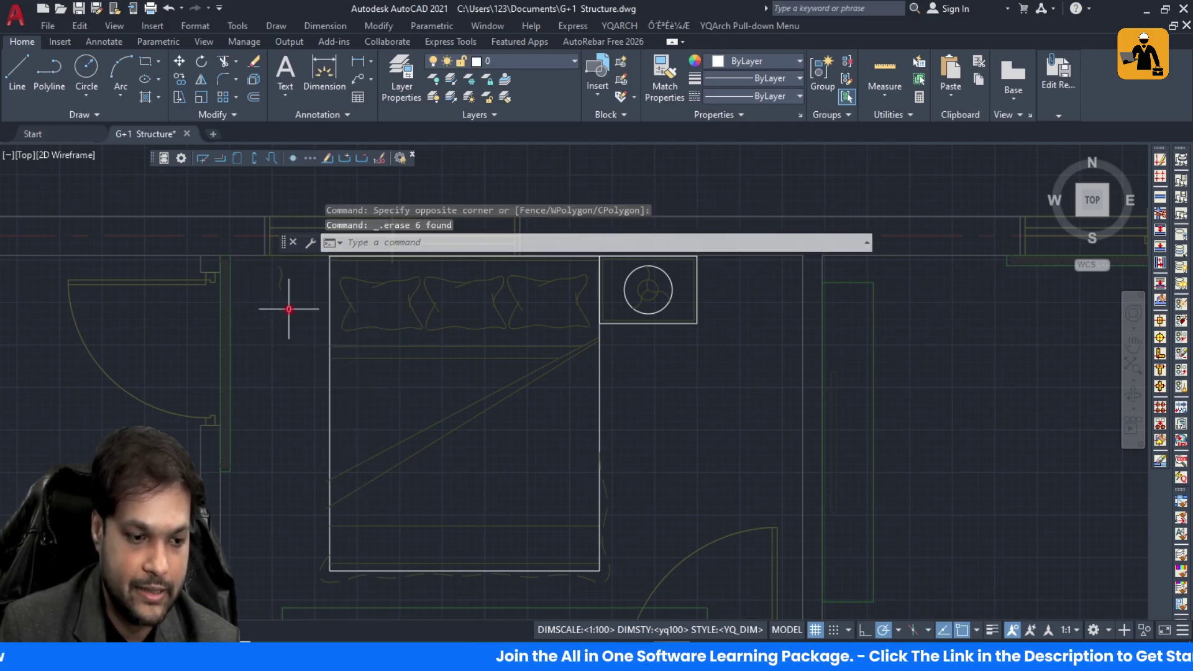
left_click(290, 309)
left_click(274, 267)
key("Delete")
left_click(705, 334)
left_click(638, 289)
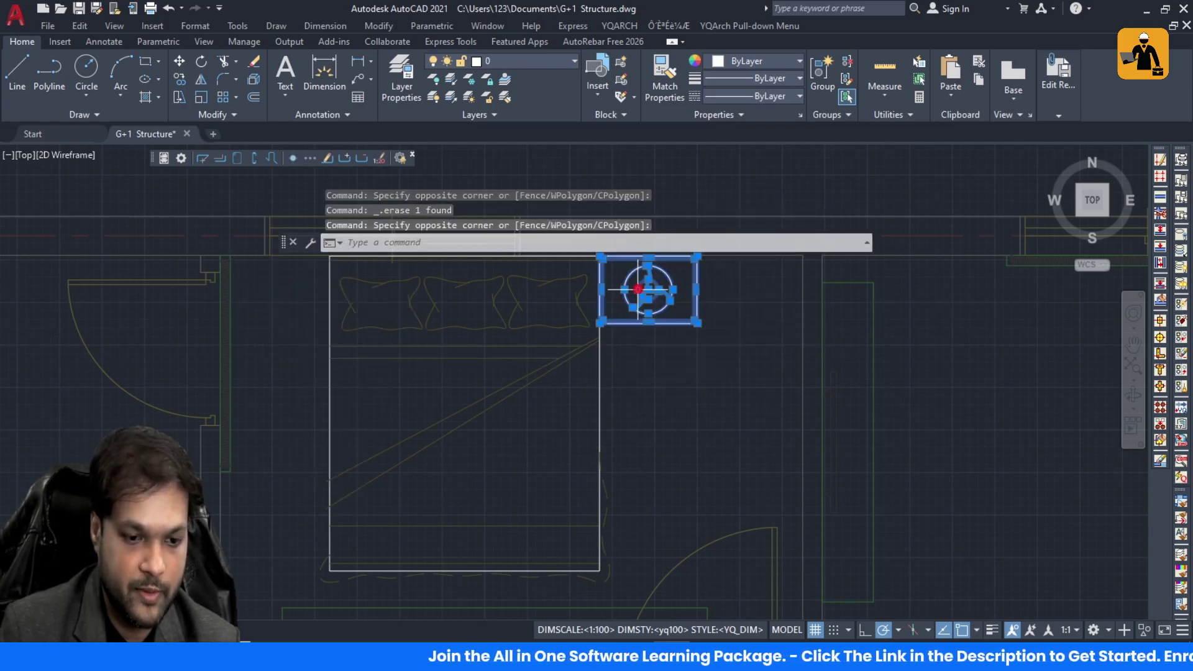
key("Delete")
scroll(668, 327, "down", 4)
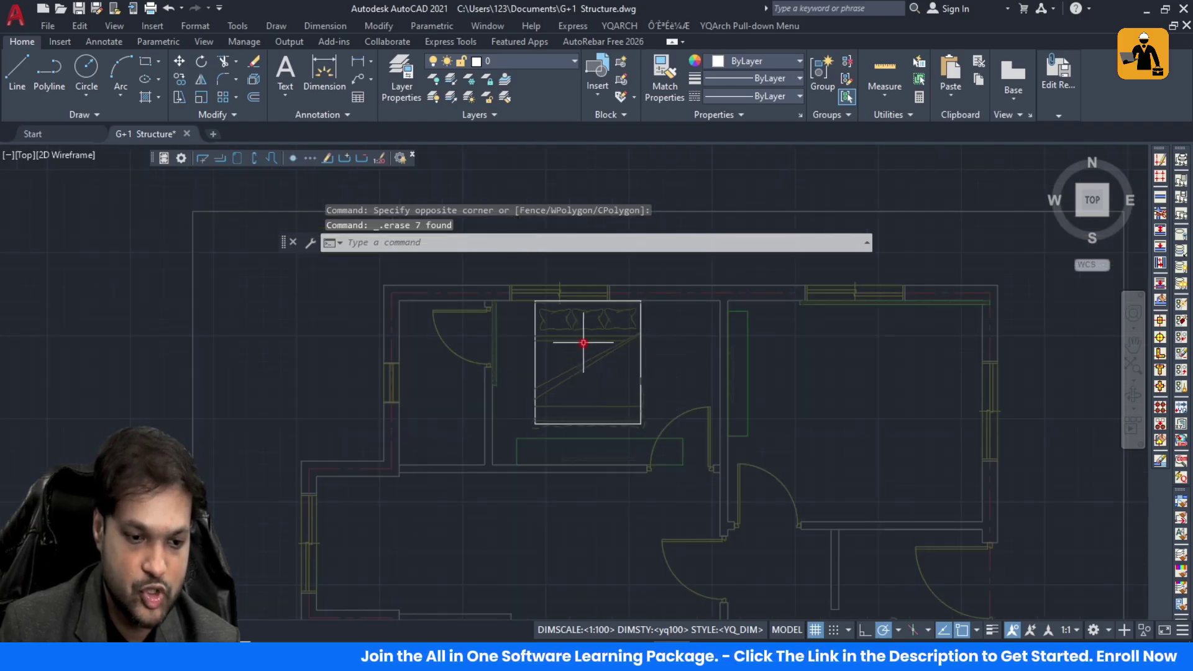
right_click(607, 346)
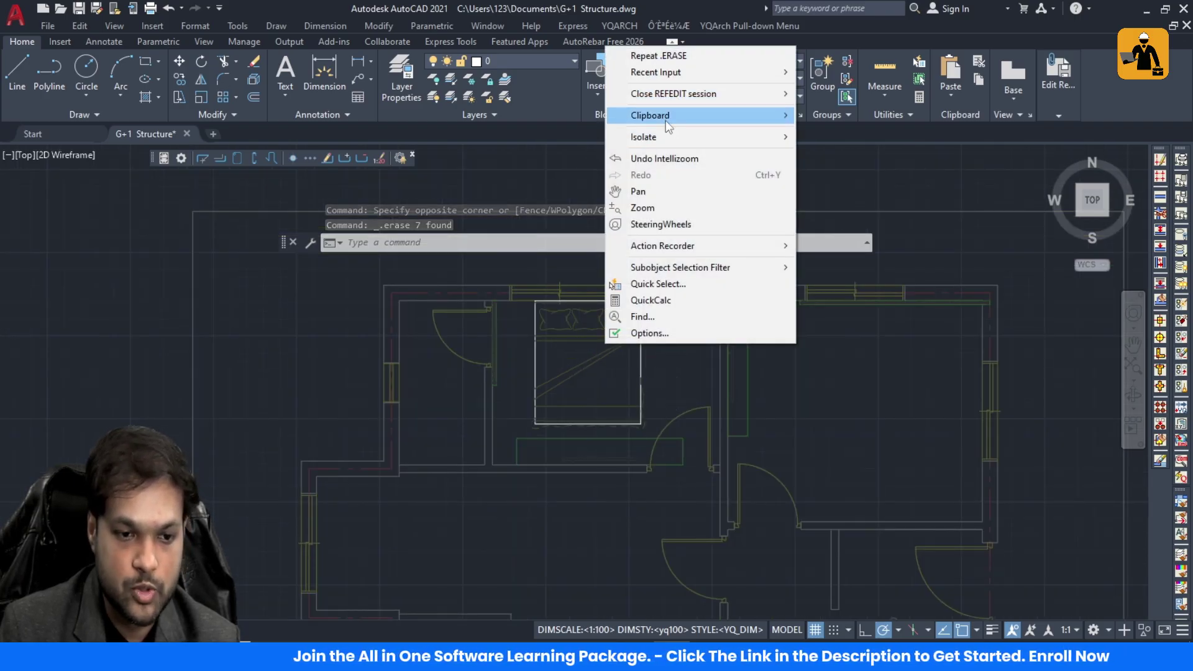
left_click(674, 361)
key("Escape")
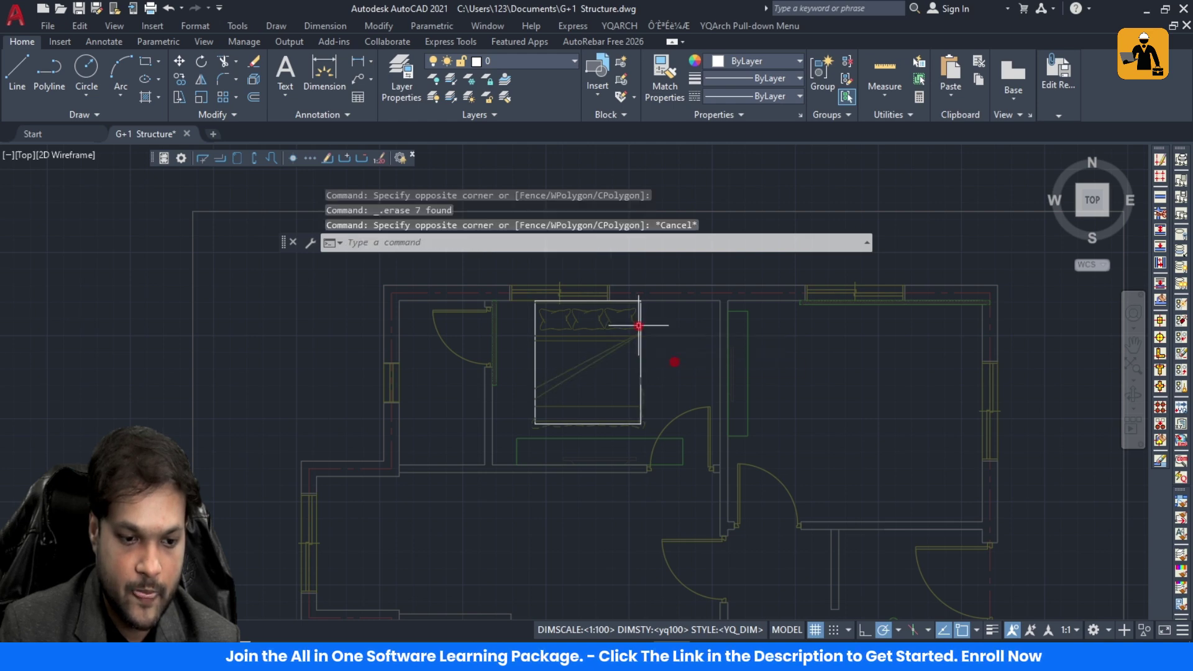
key("Escape")
key("Escape")
key("Escape")
left_click(597, 444)
key("Escape")
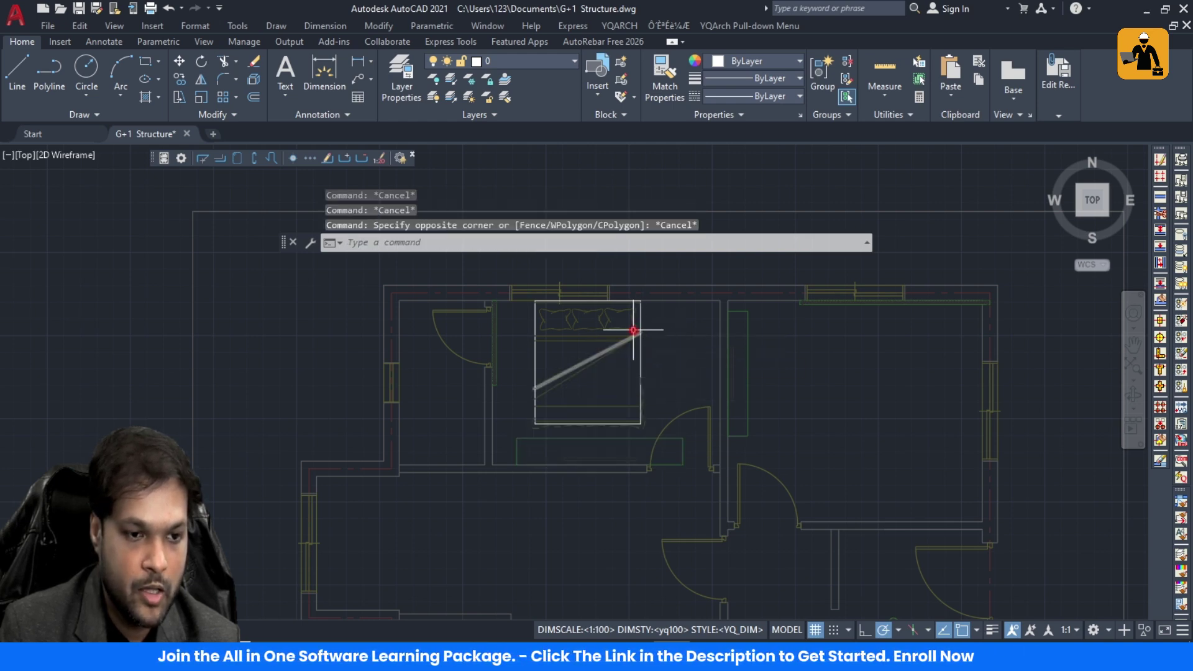
left_click(642, 320)
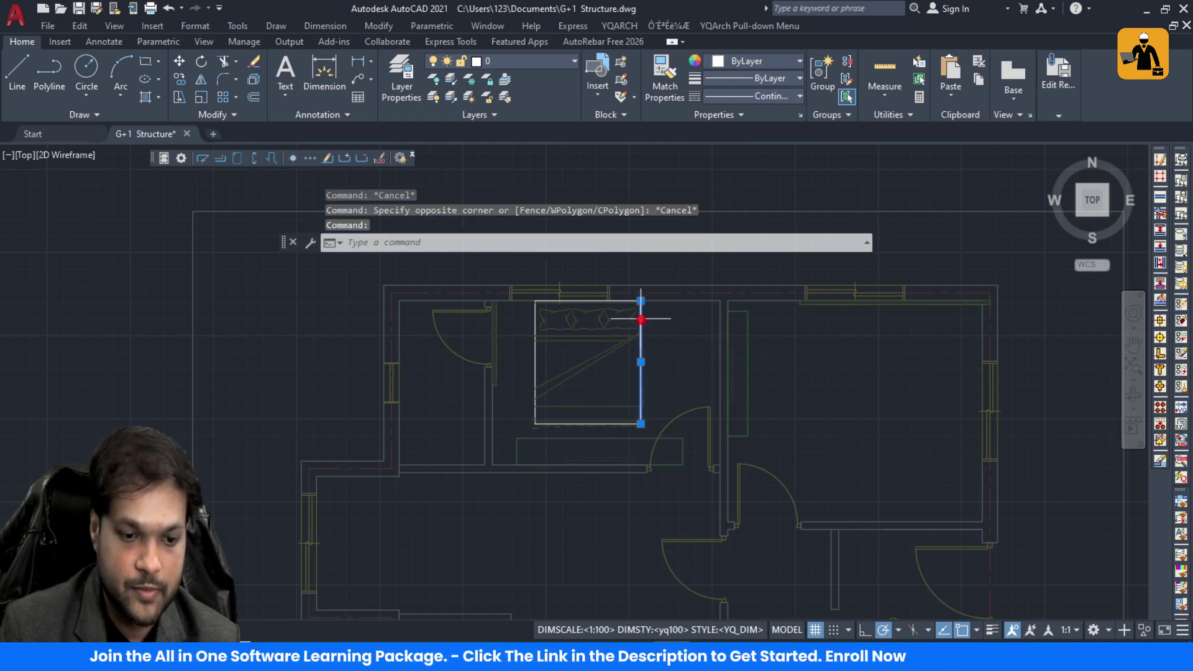
key("Escape")
key("Escape")
Step: Close the in-place block editing session and save the reference edits to the bed
right_click(668, 322)
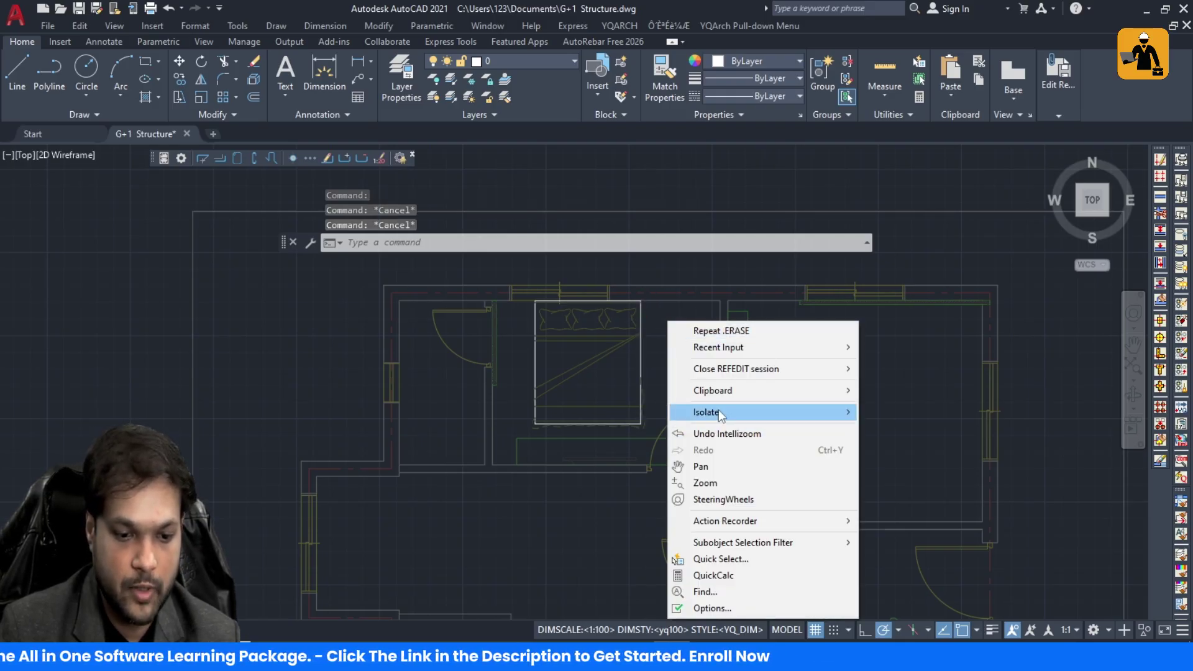
mouse_move(719, 372)
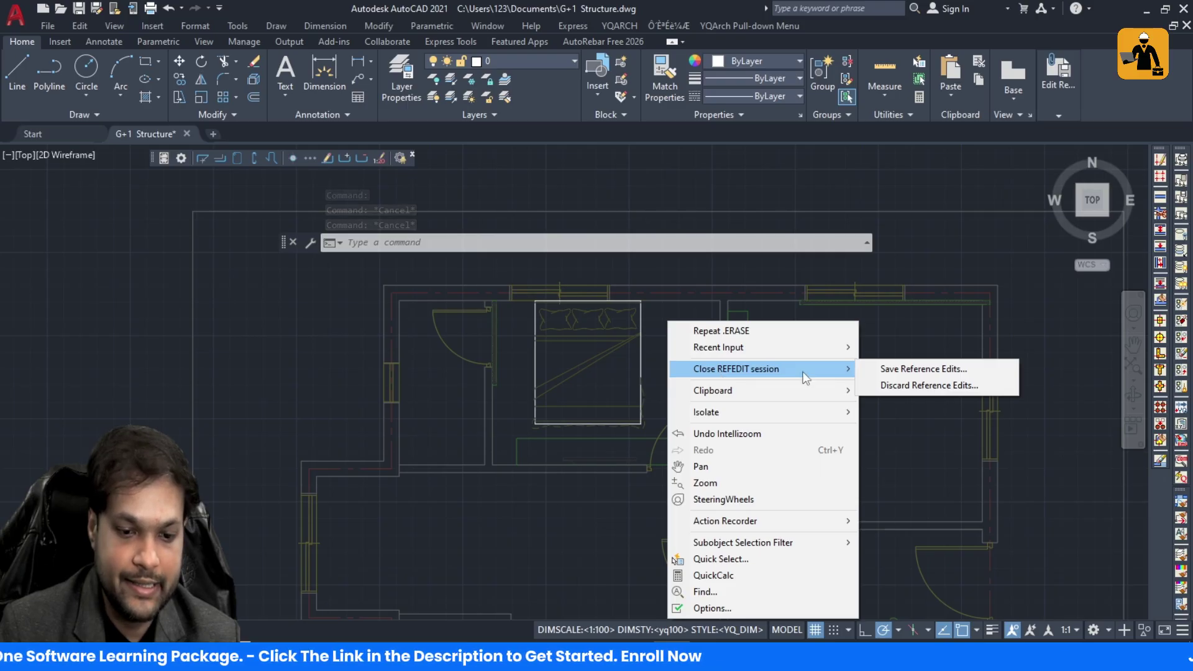
left_click(867, 370)
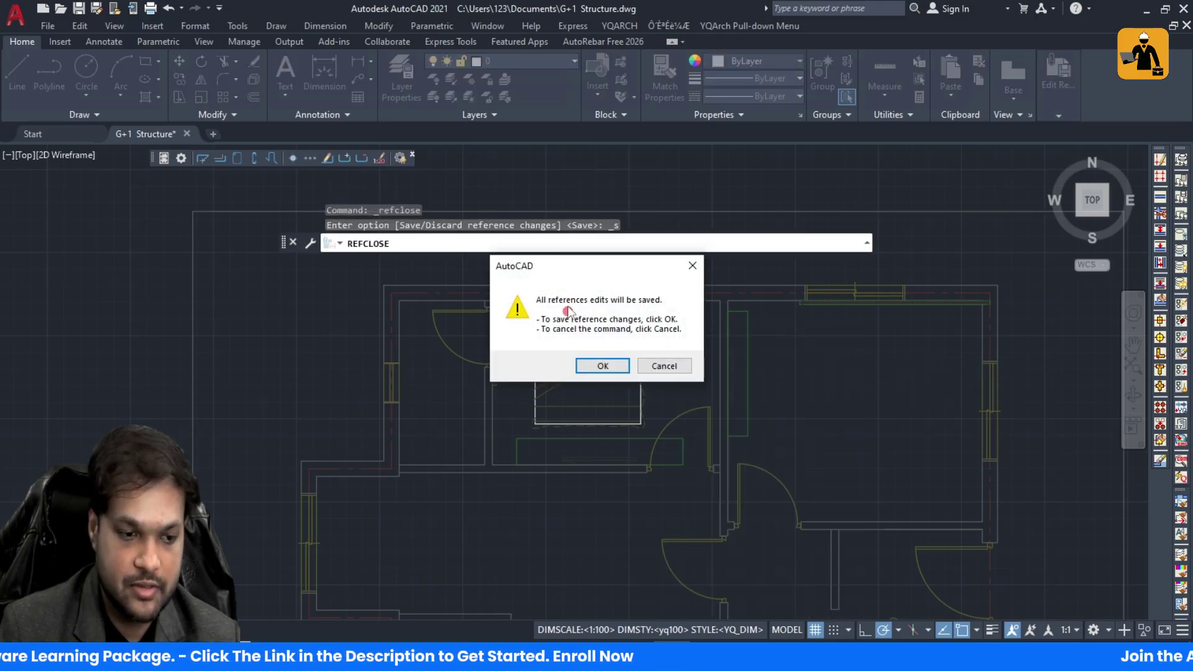
left_click(603, 367)
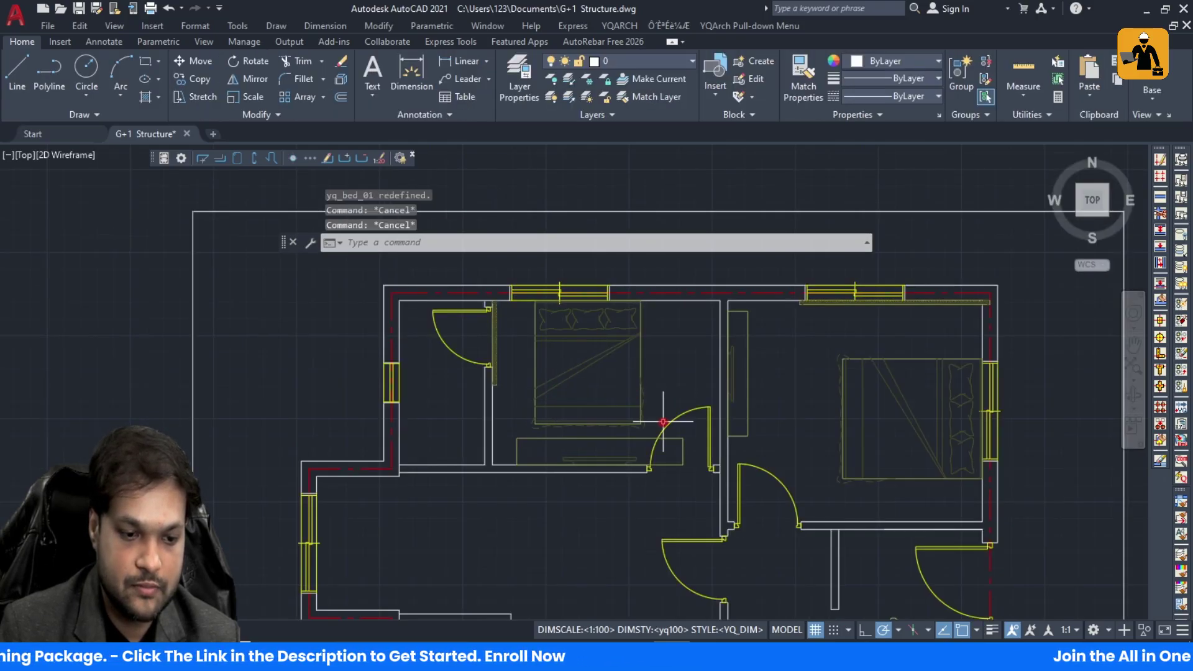
Step: Scale down the TV cabinet opposite the bed, using its lower corner in the doorway as base point
left_click(605, 441)
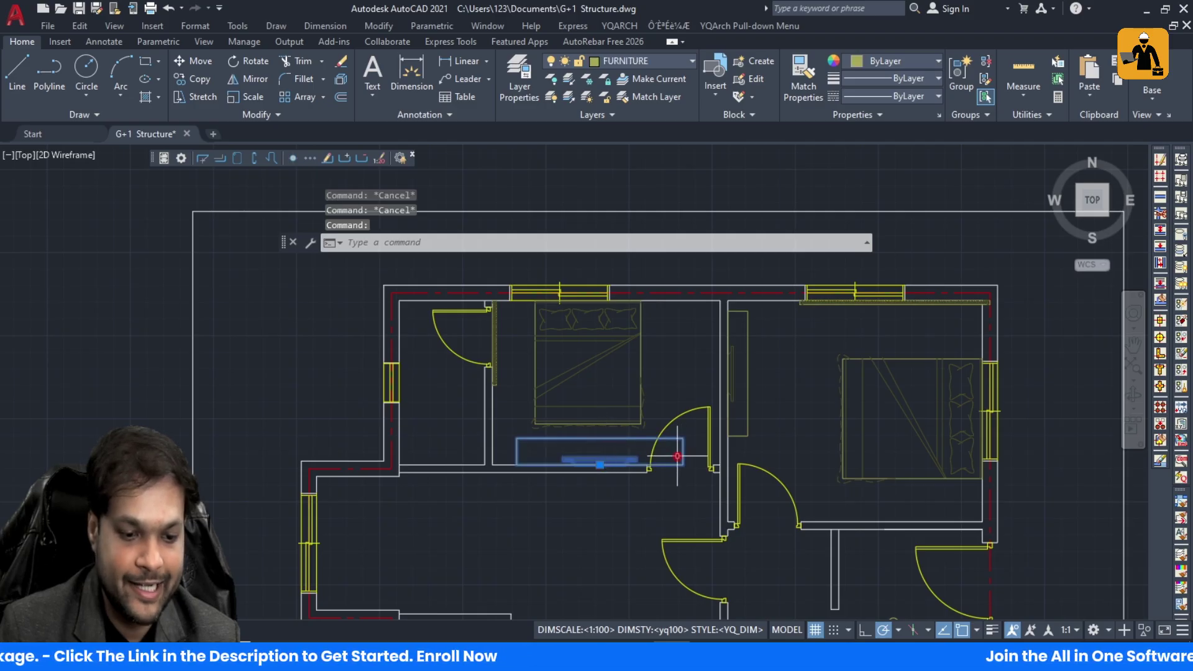
type("SC")
key("Return")
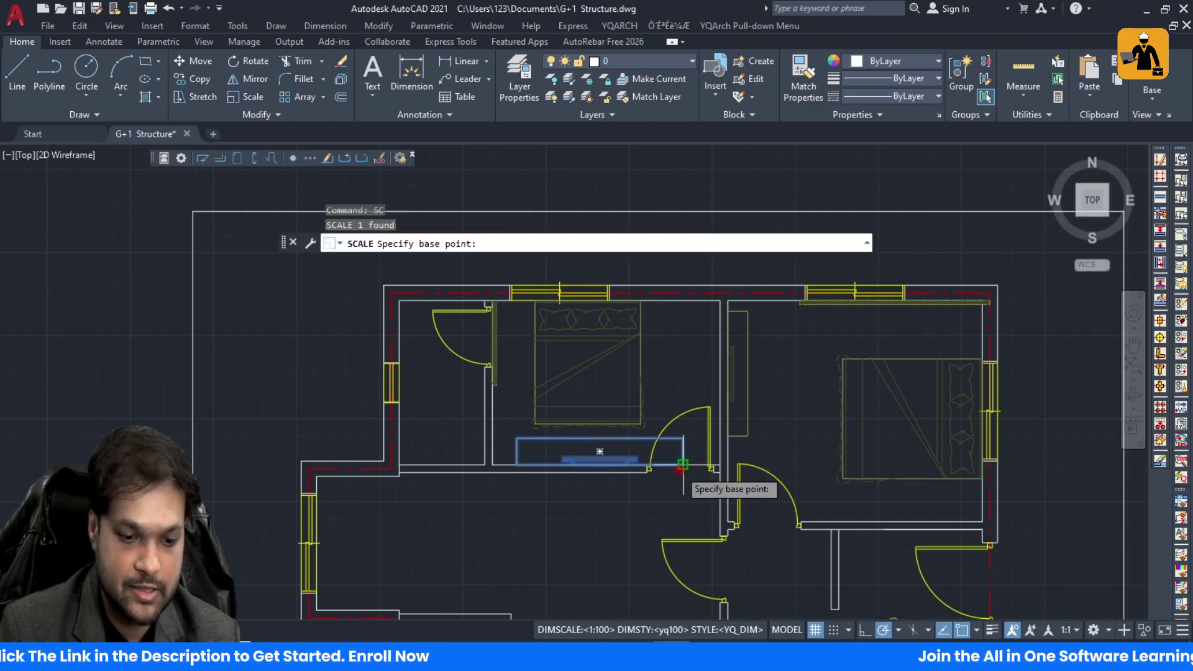
left_click(682, 461)
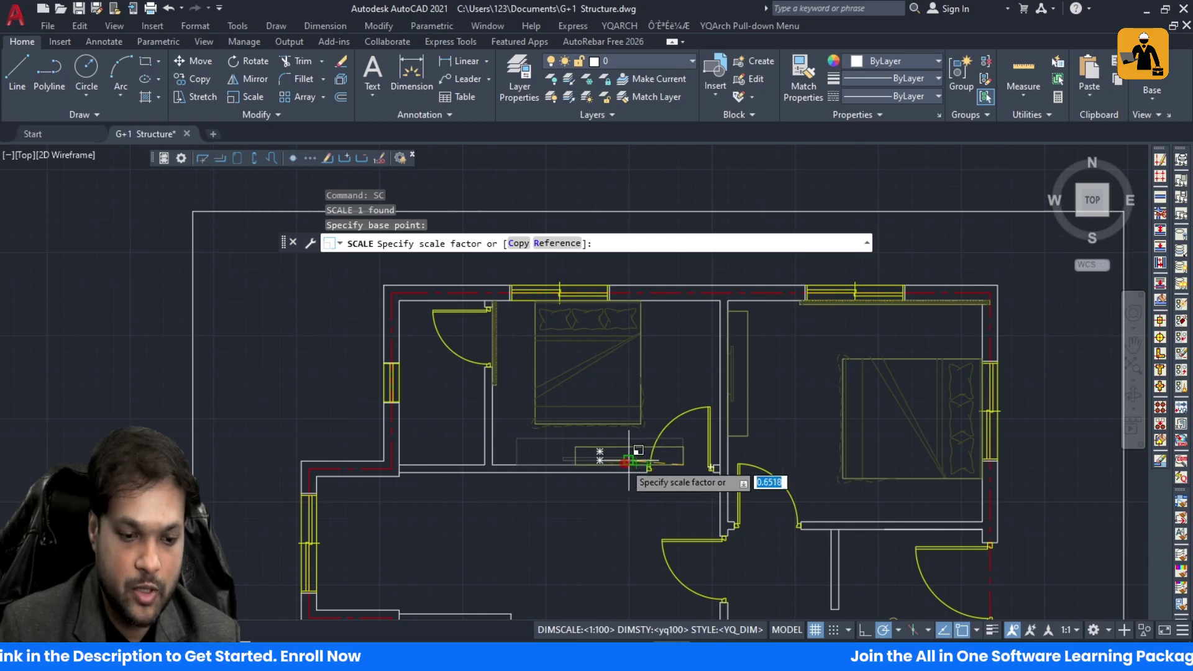
left_click(624, 465)
key("Escape")
key("Escape")
Step: Move the reduced TV cabinet along the wall opposite the bed, clear of the bedroom door swing
left_click(608, 446)
left_click(594, 441)
scroll(594, 451, "up", 8)
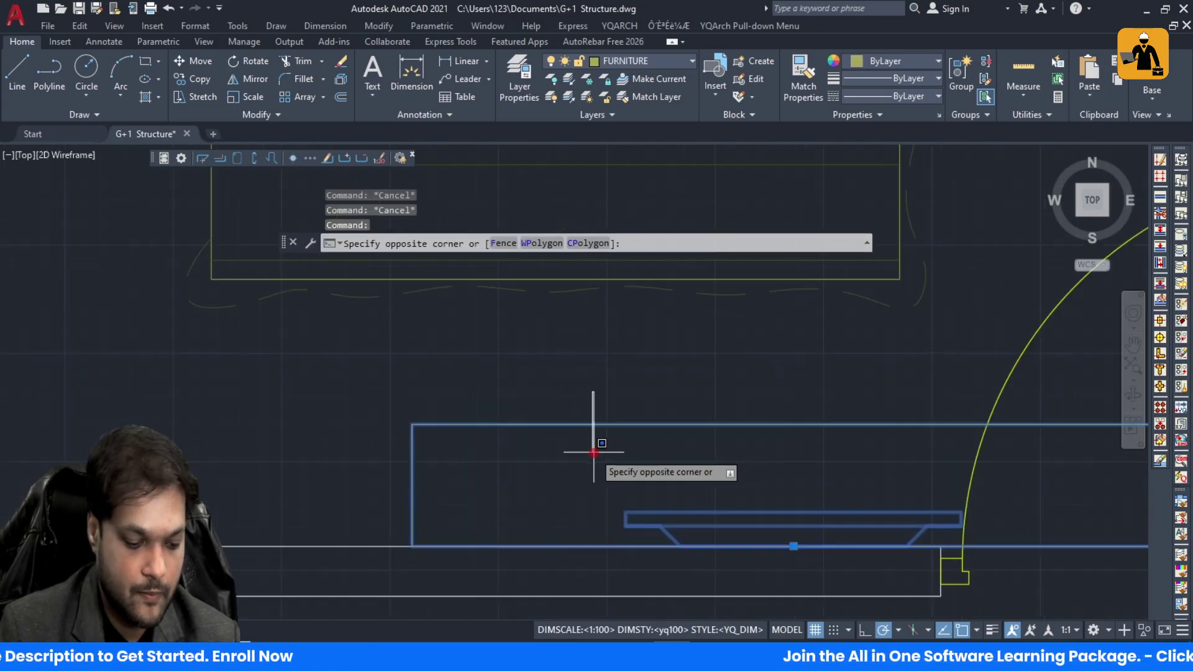
left_click(595, 454)
type("M")
key("Return")
scroll(569, 465, "down", 8)
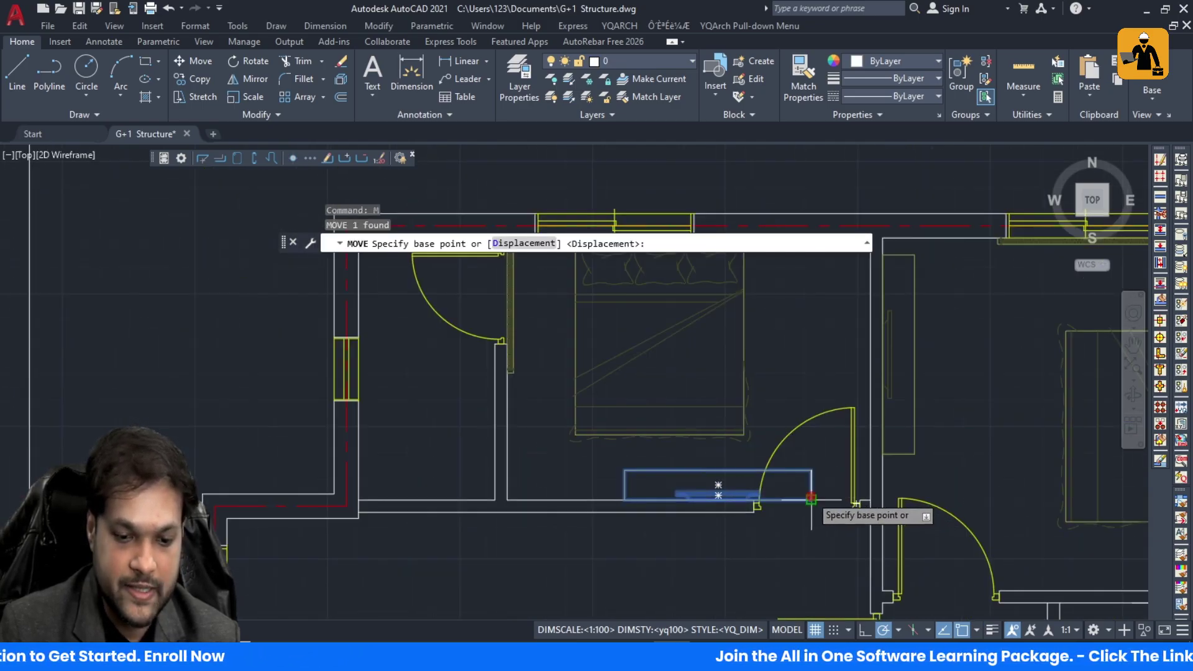
left_click(813, 497)
key("Escape")
Step: Try to arrange a kitchen beside the living room wall, spanning from the lower interior wall corner up towards the door
scroll(714, 491, "down", 6)
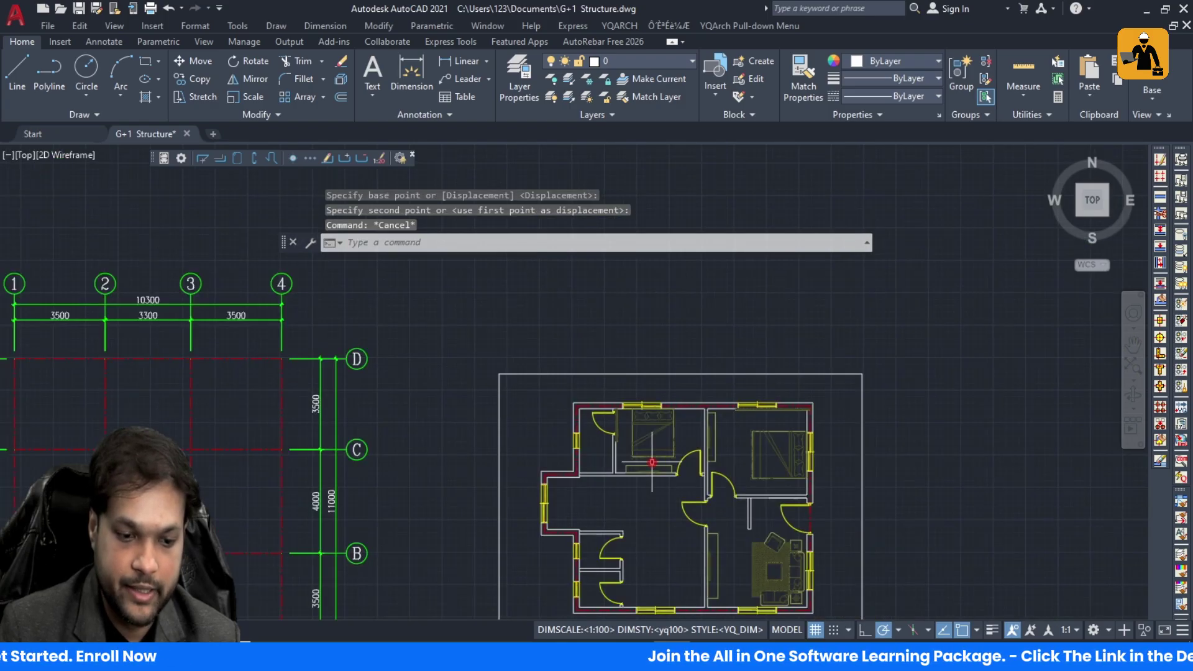
scroll(667, 453, "up", 5)
scroll(648, 486, "down", 6)
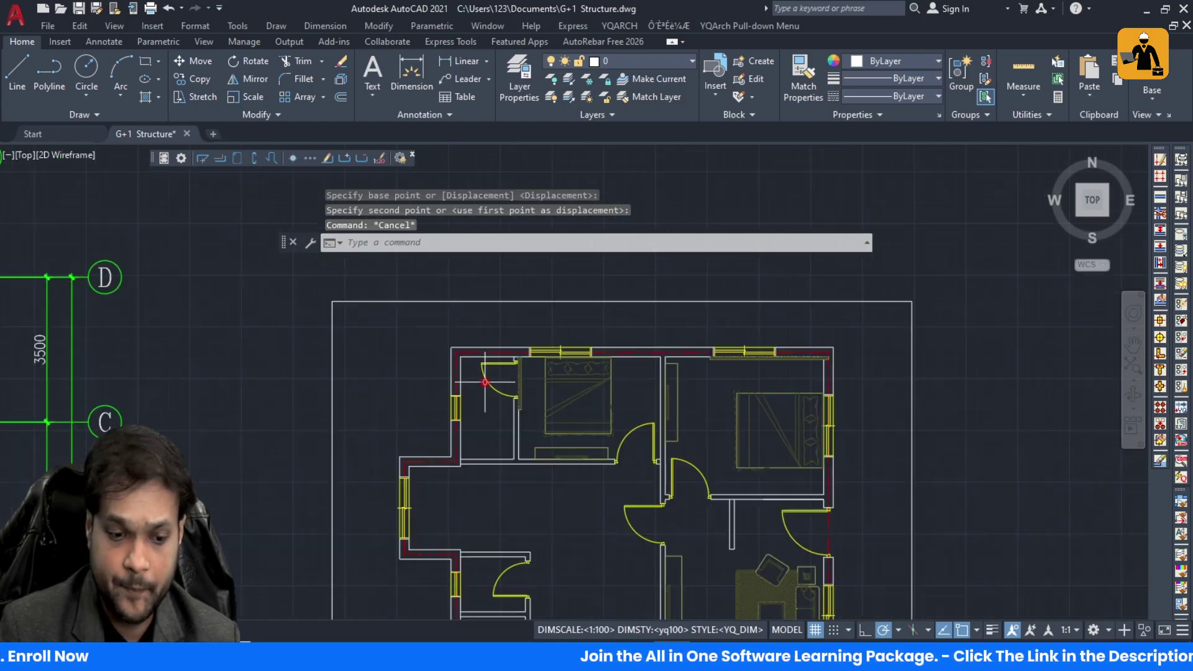
scroll(570, 463, "up", 4)
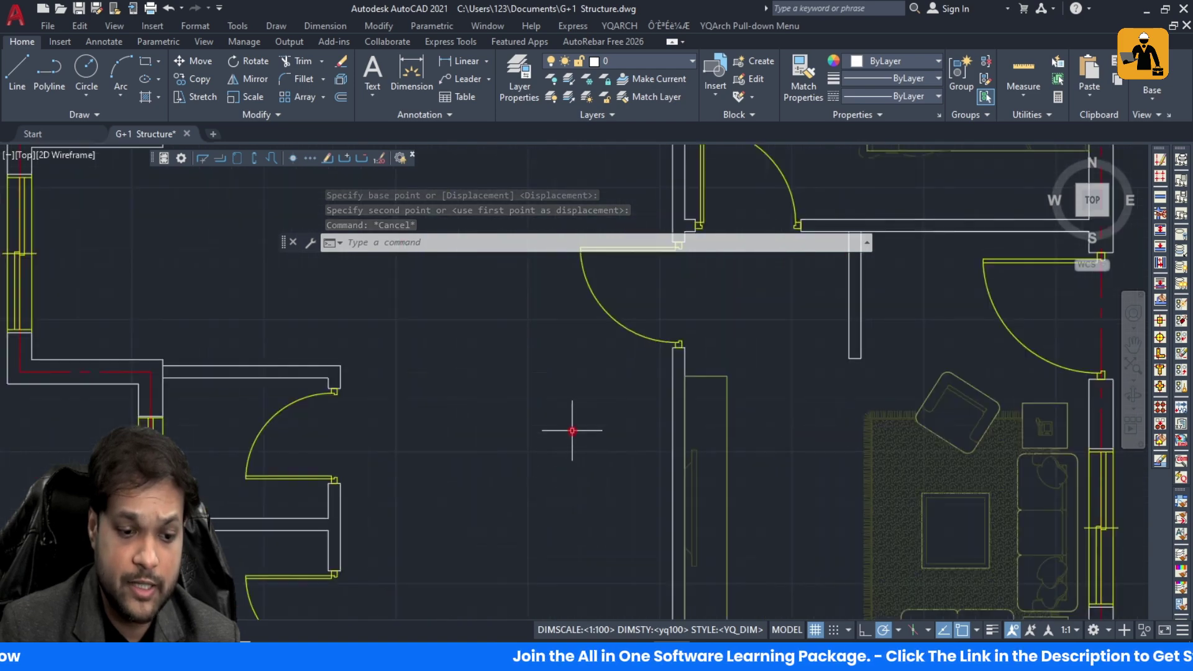
scroll(567, 434, "down", 2)
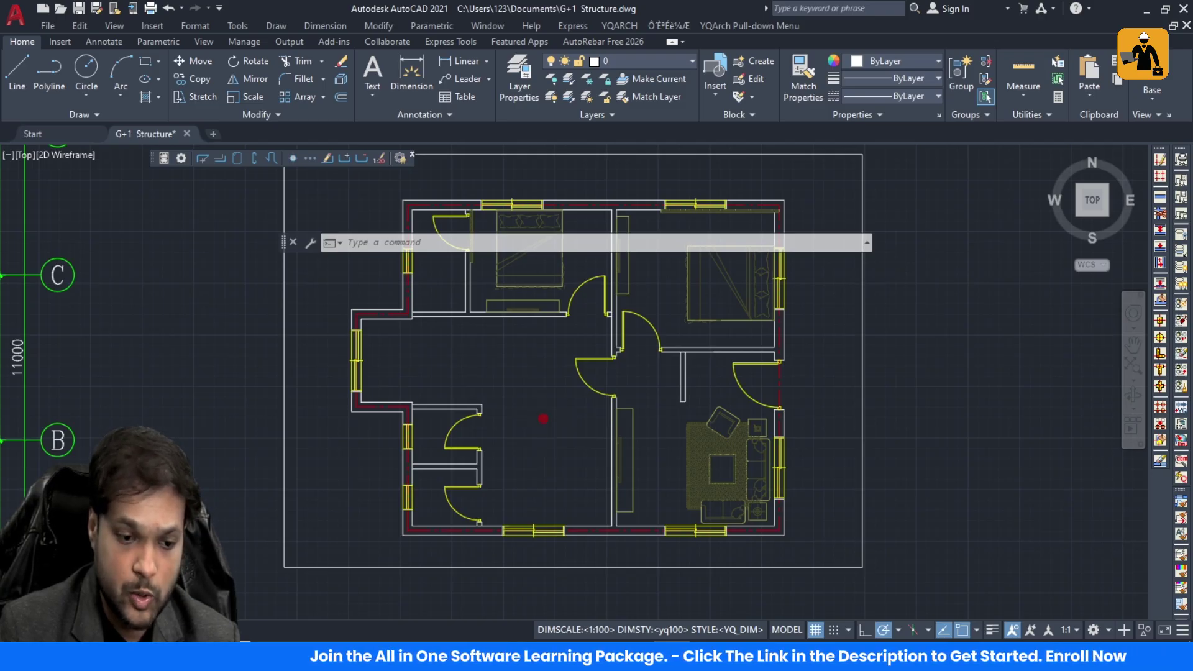
type("jj")
key("Return")
left_click(578, 386)
left_click(566, 441)
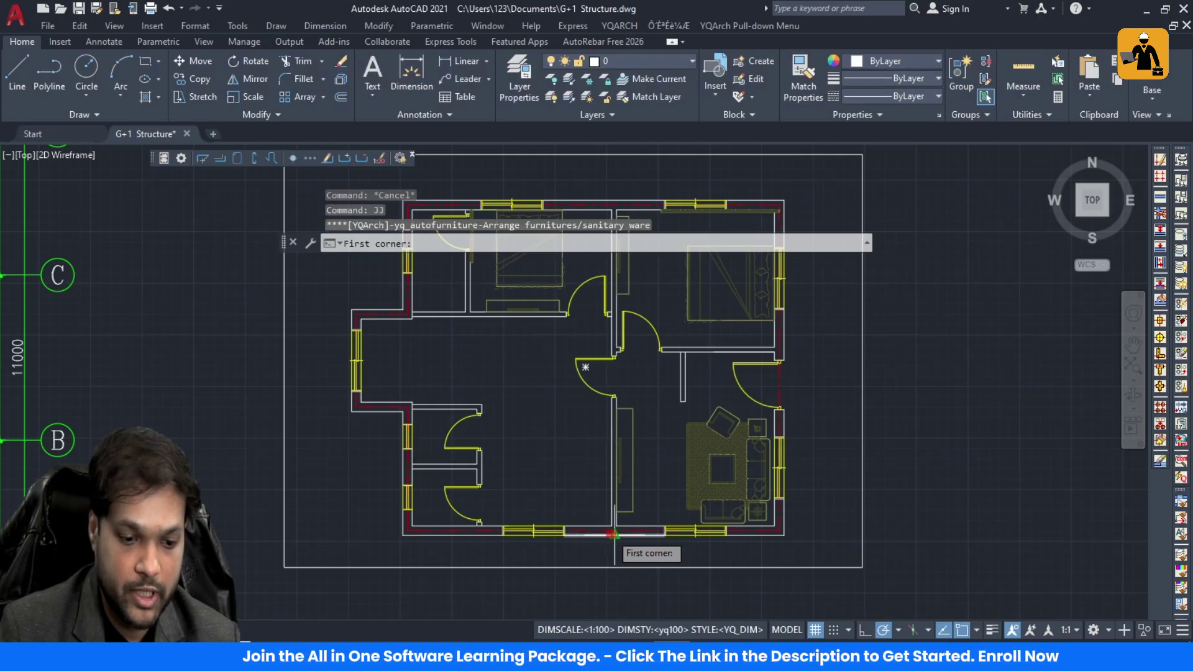
left_click(611, 525)
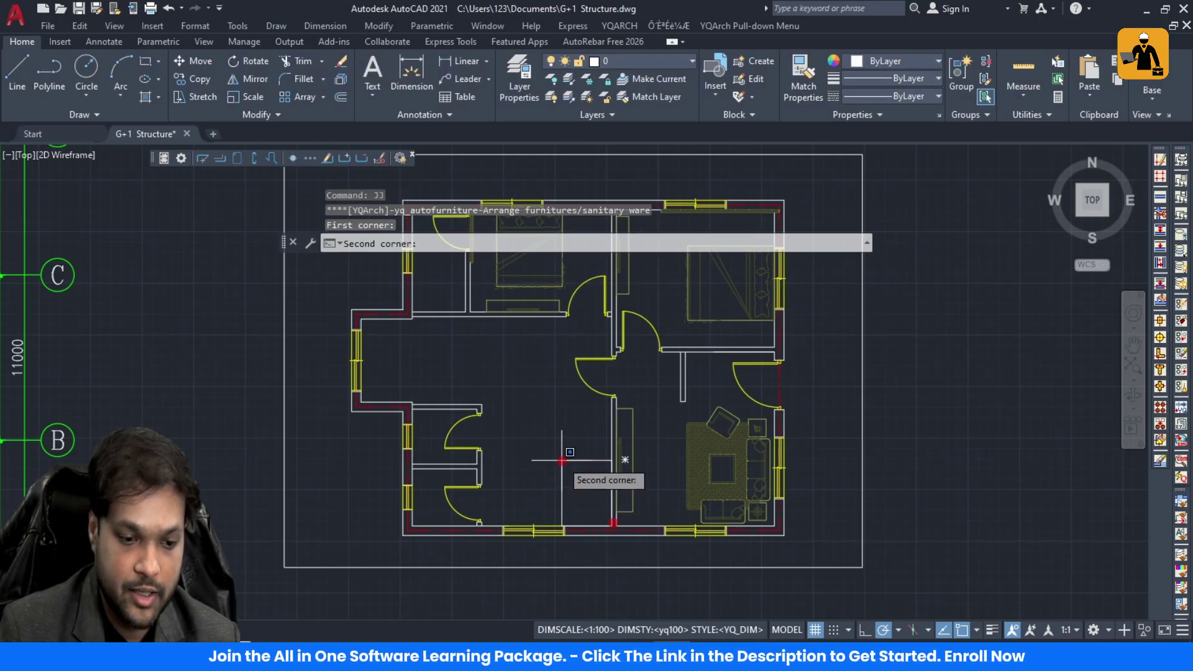
left_click(499, 399)
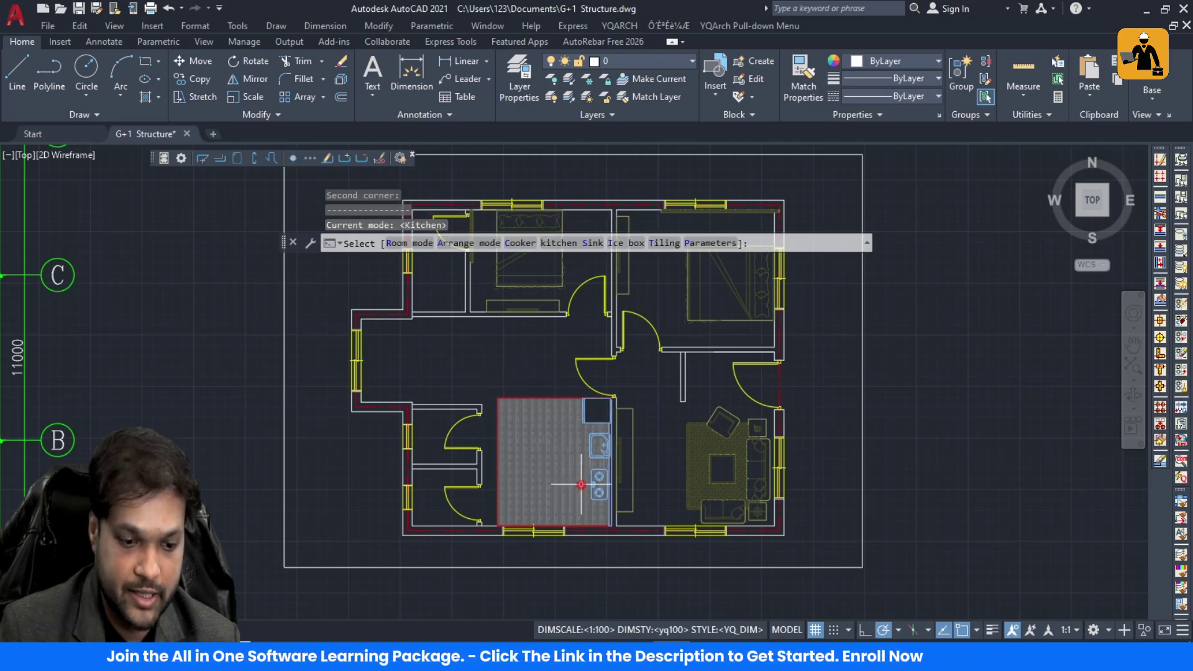
scroll(591, 495, "up", 2)
scroll(588, 482, "up", 2)
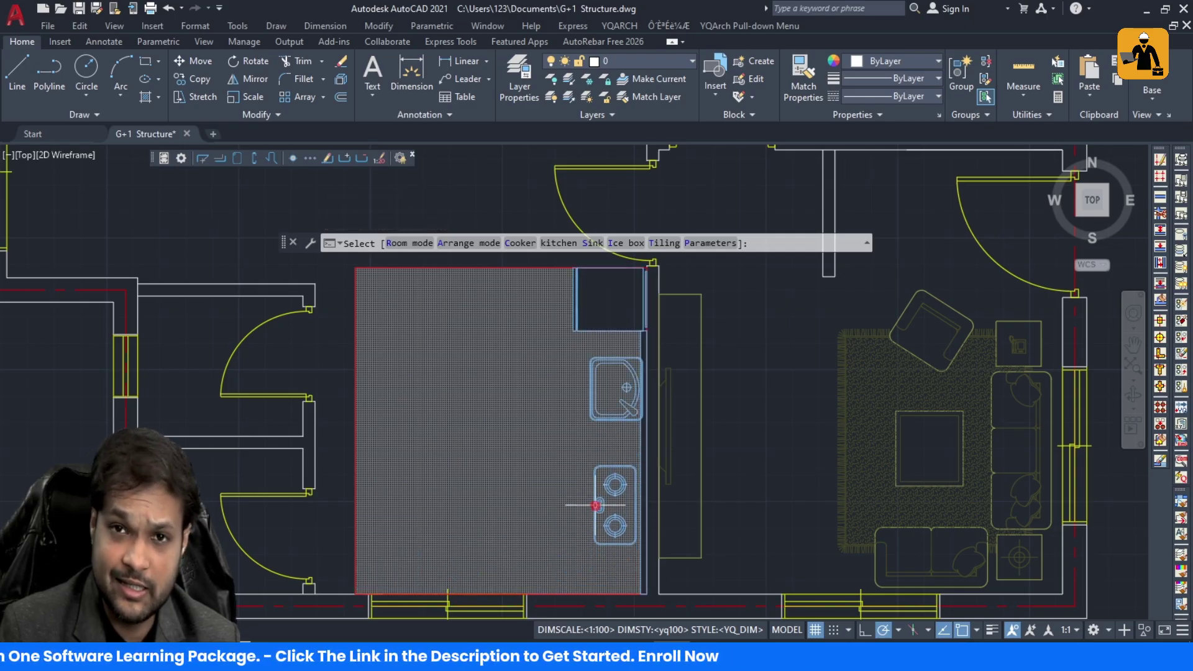
key("Escape")
key("Escape")
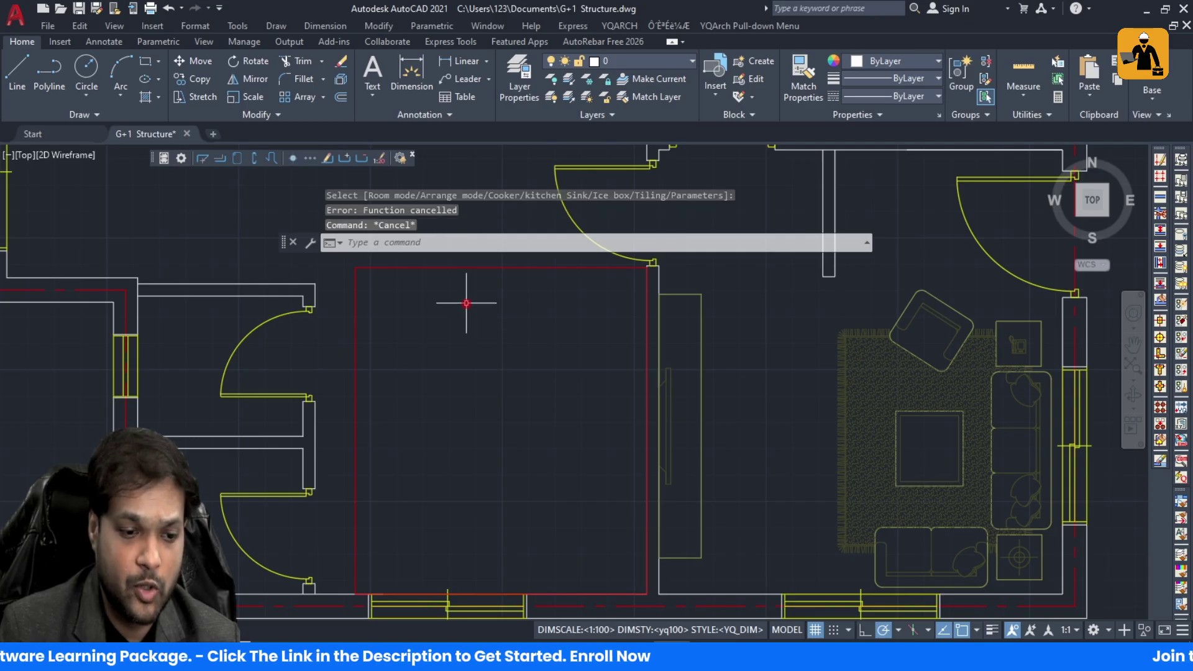
Step: Erase the red boundary rectangle left in the kitchen area
left_click(435, 271)
left_click(418, 265)
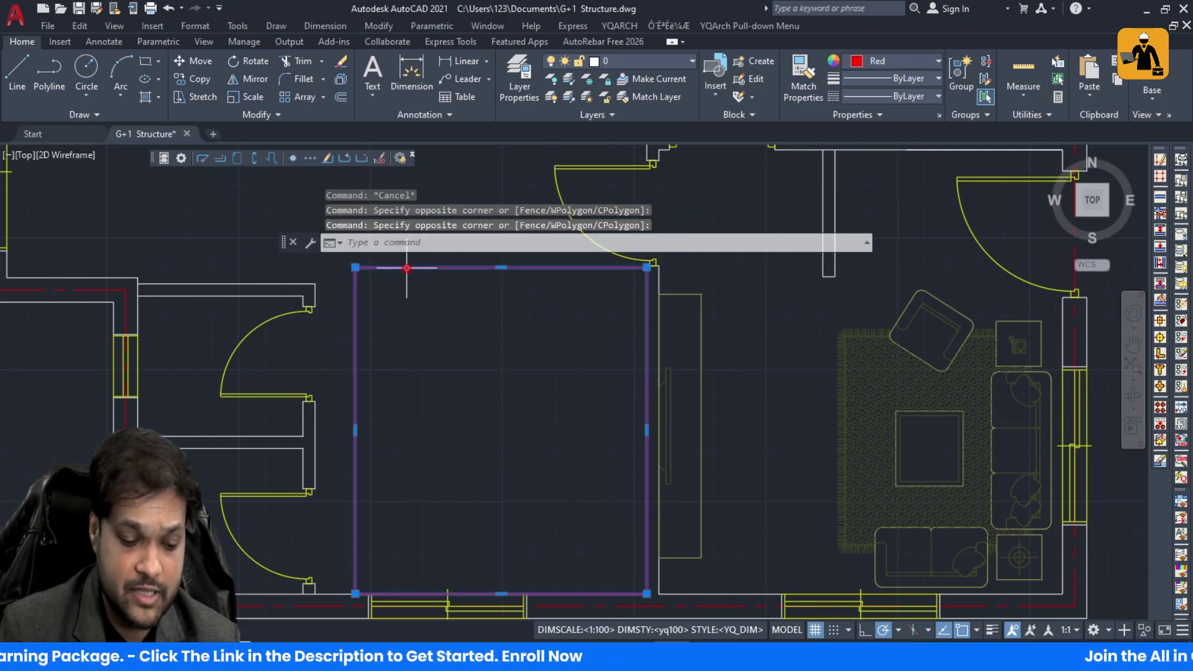
key("Delete")
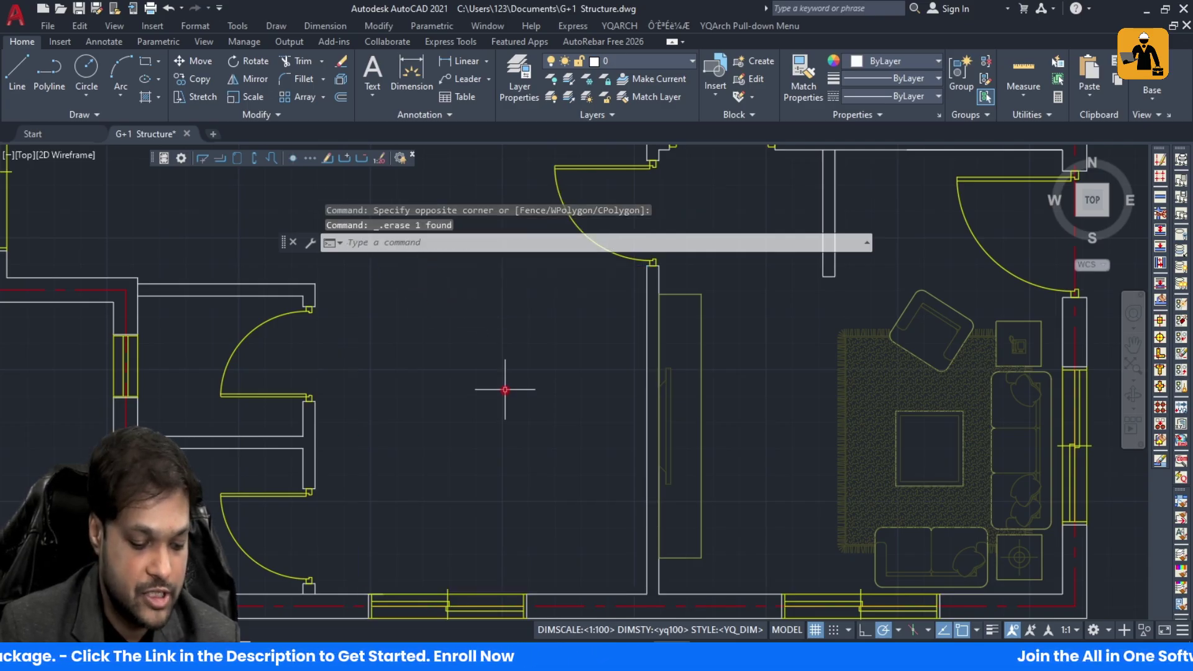
Step: Place a YQArch Kitchen arrangement from the wall end below the door down to the exterior wall, with counter along the living room wall
key("Return")
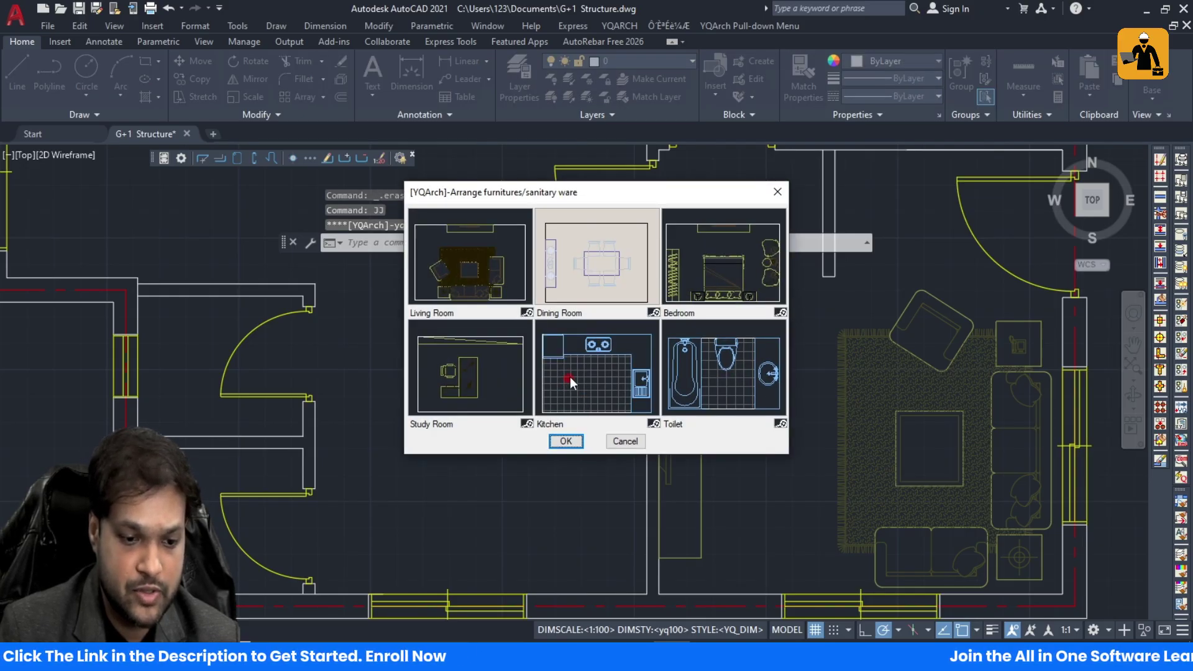
left_click(624, 380)
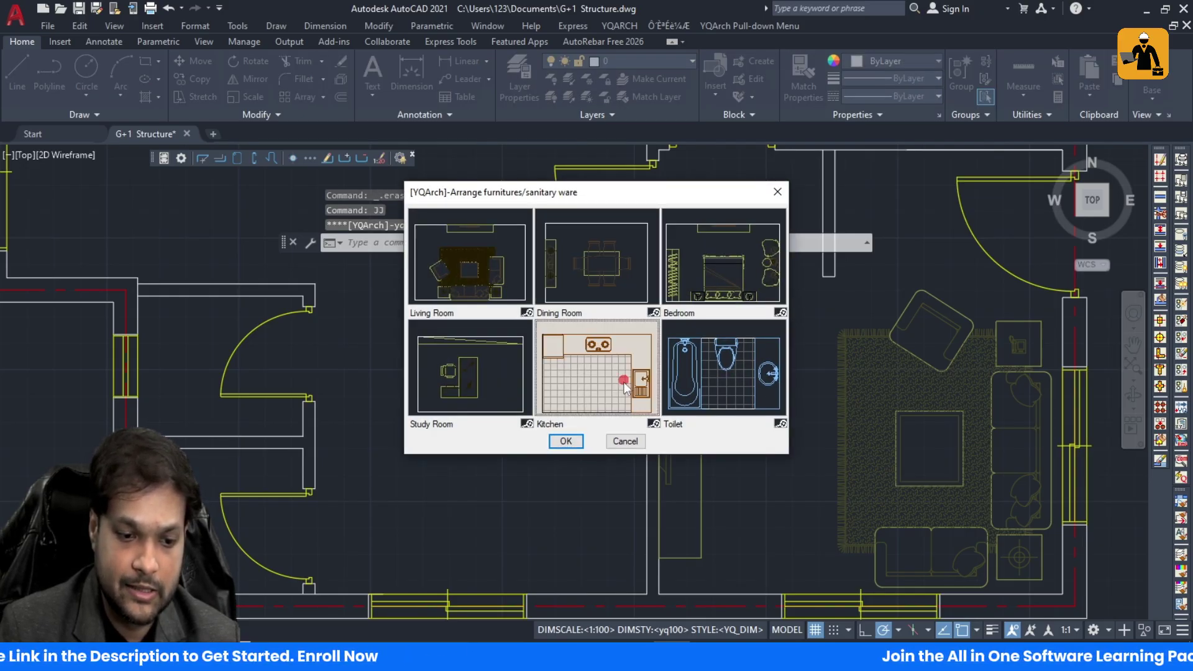
left_click(563, 440)
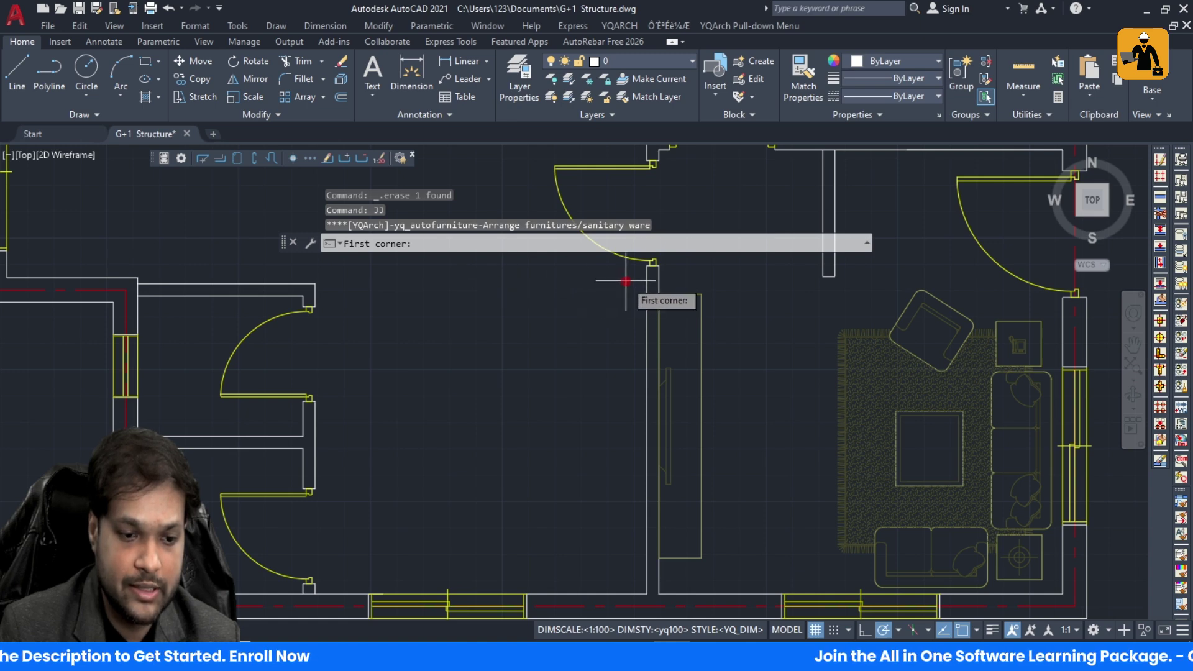
left_click(648, 267)
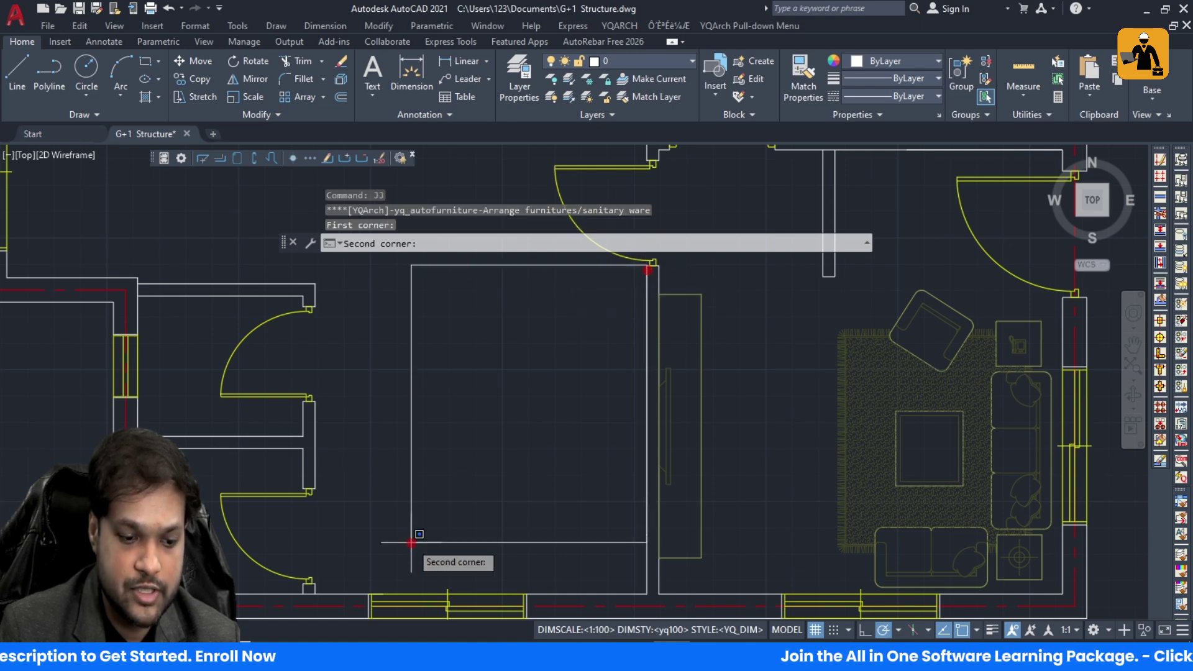
left_click(353, 593)
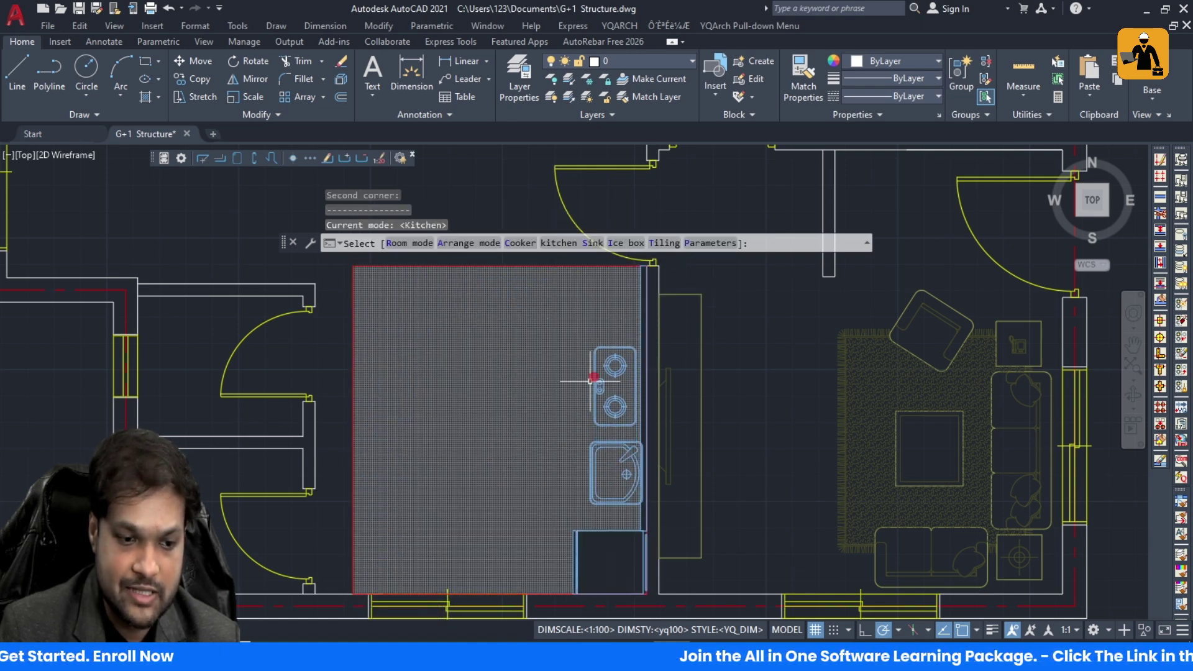
left_click(704, 250)
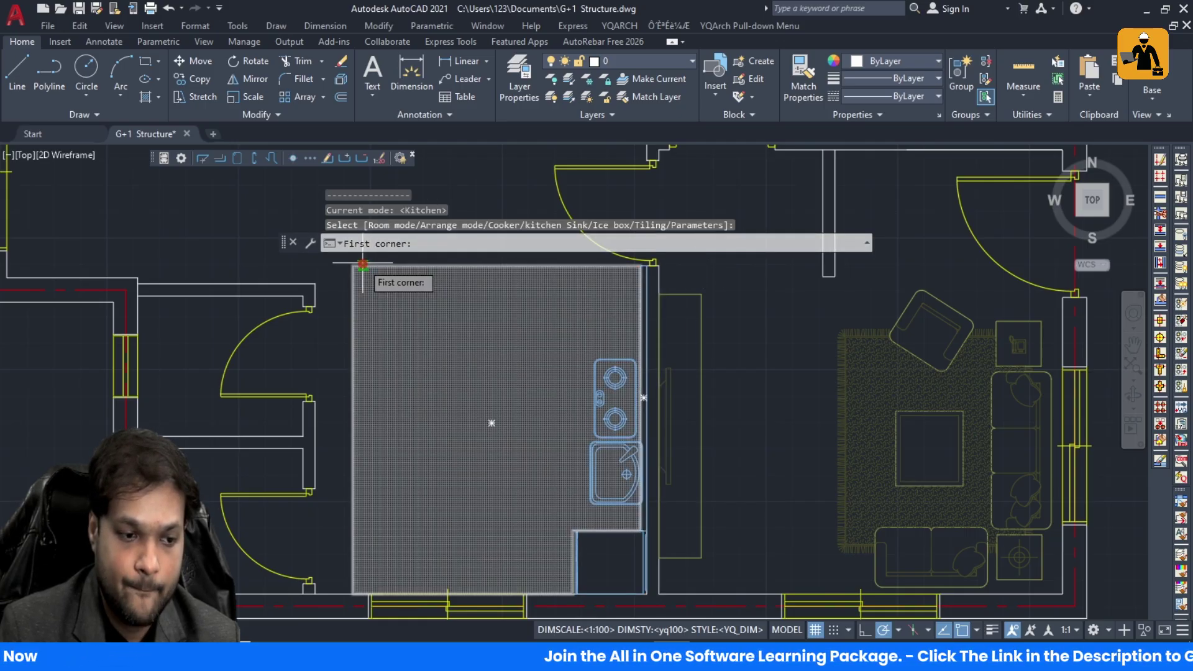
Step: Try to add a second kitchen counter along the upper edge of the same kitchen area
left_click(353, 265)
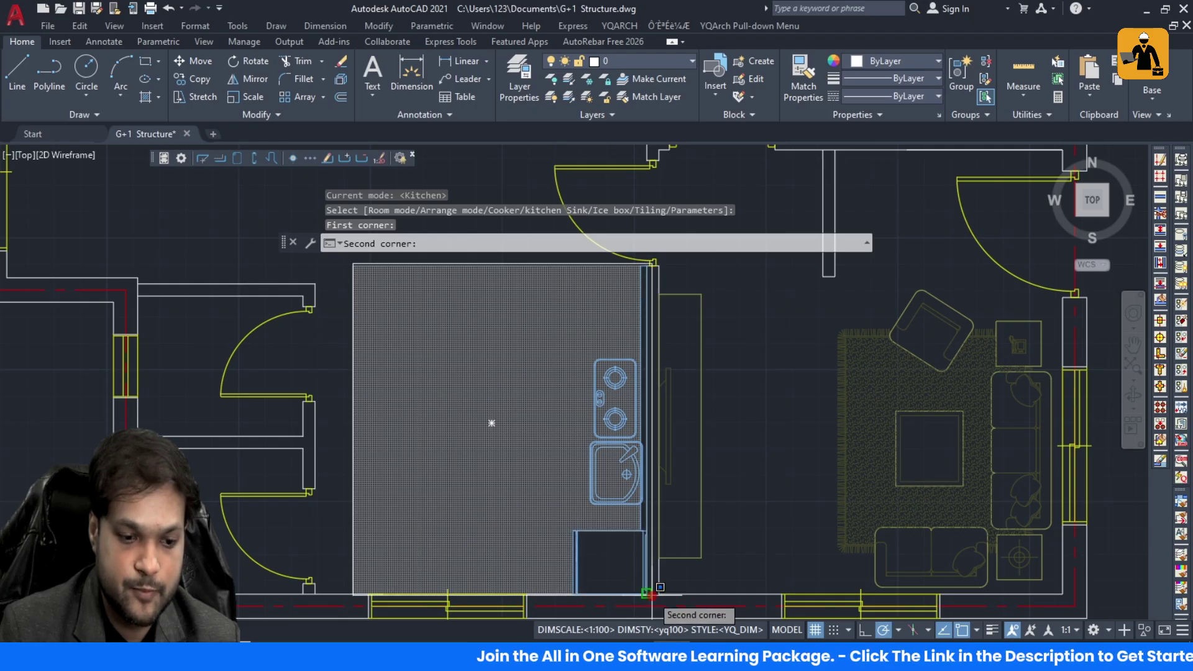
left_click(646, 593)
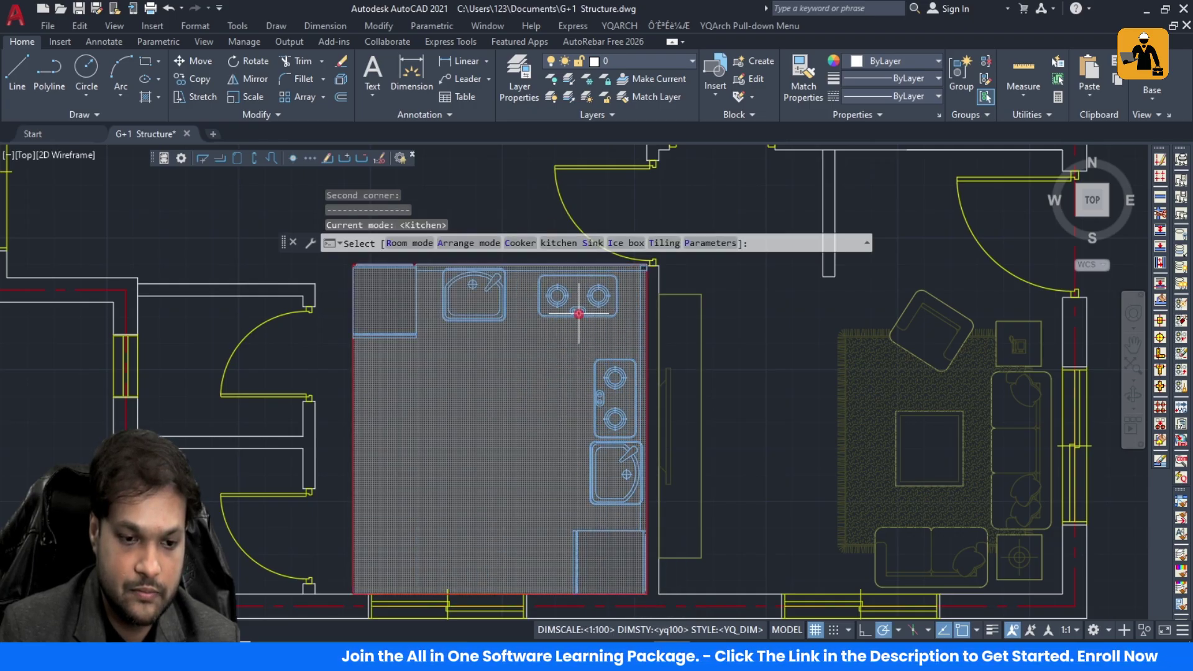
key("Escape")
key("Escape")
key("Escape")
Step: Undo the kitchen arrangement and erase the restored red rectangle beside the living room wall
scroll(539, 467, "down", 4)
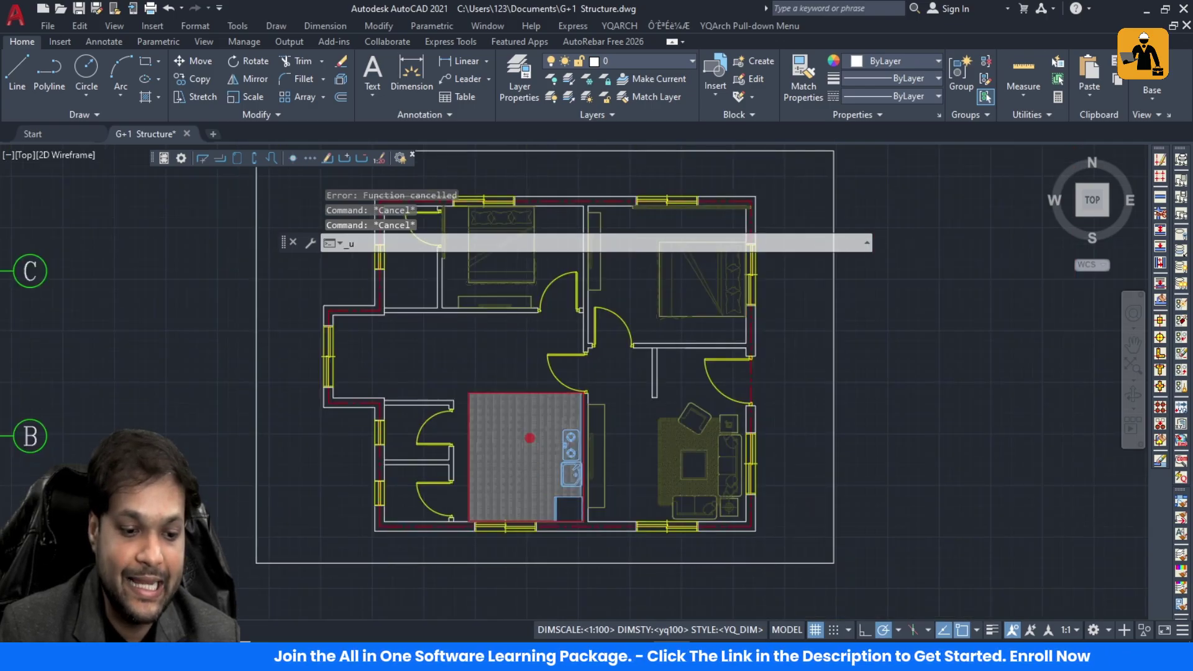
key("ctrl+z")
key("Escape")
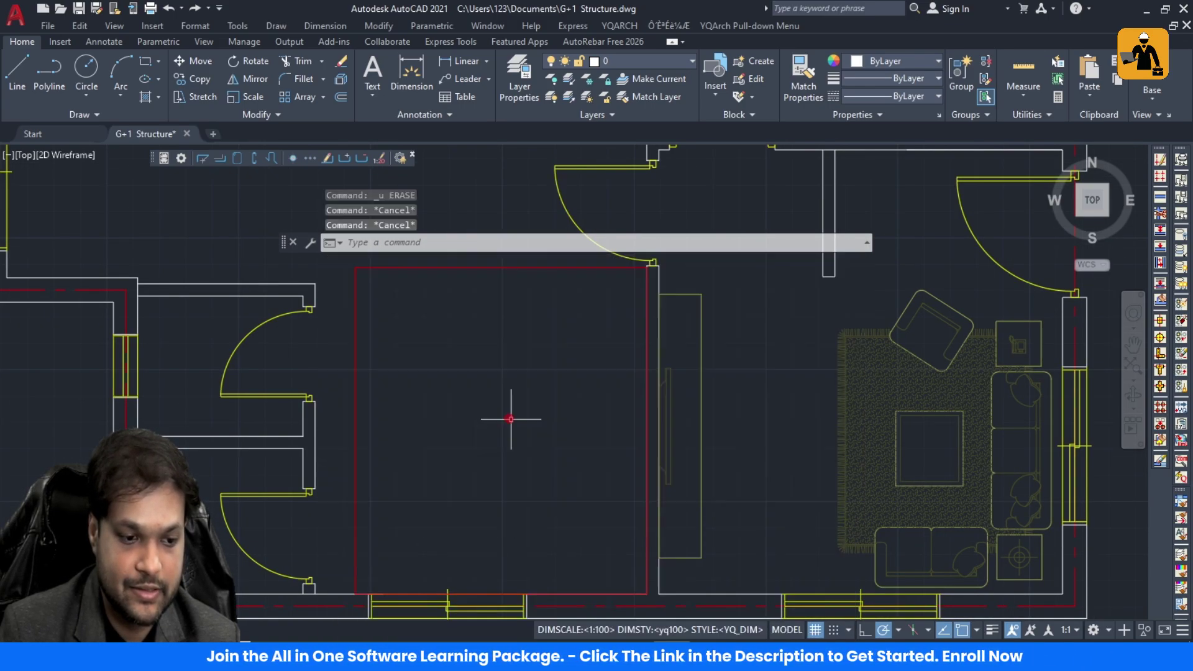
scroll(506, 412, "down", 5)
scroll(488, 425, "up", 4)
left_click(498, 438)
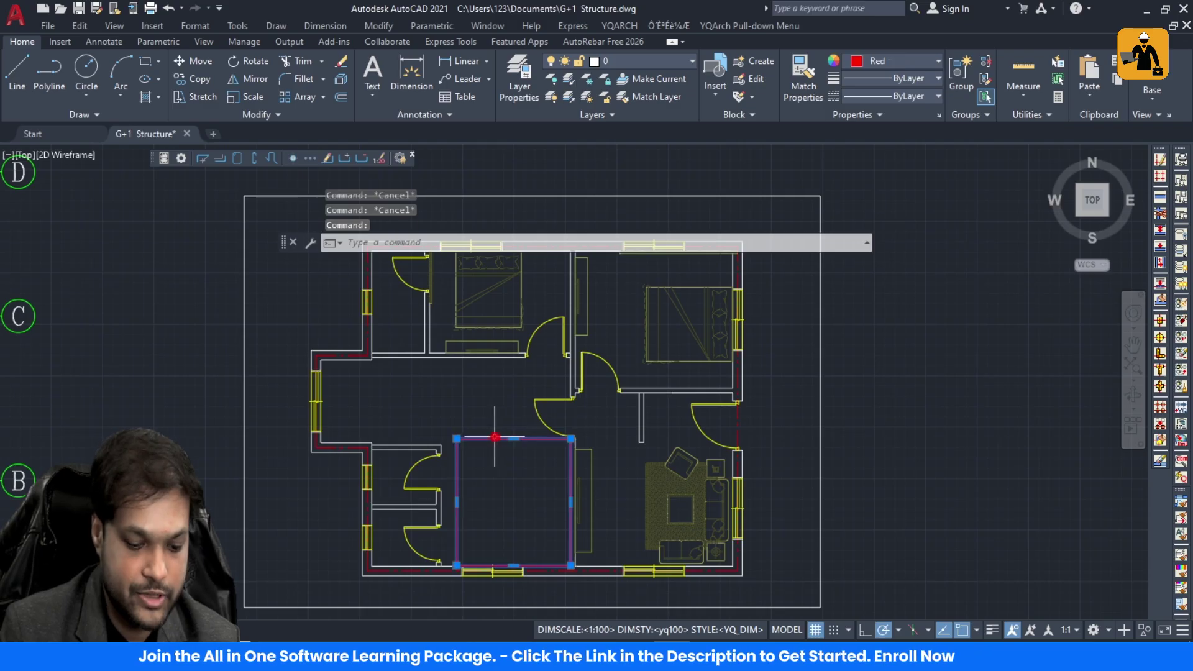
key("Delete")
Step: Try another Kitchen arrangement from the wall end below the door to the exterior wall, with the counter along the area's upper edge
type("jj")
key("Return")
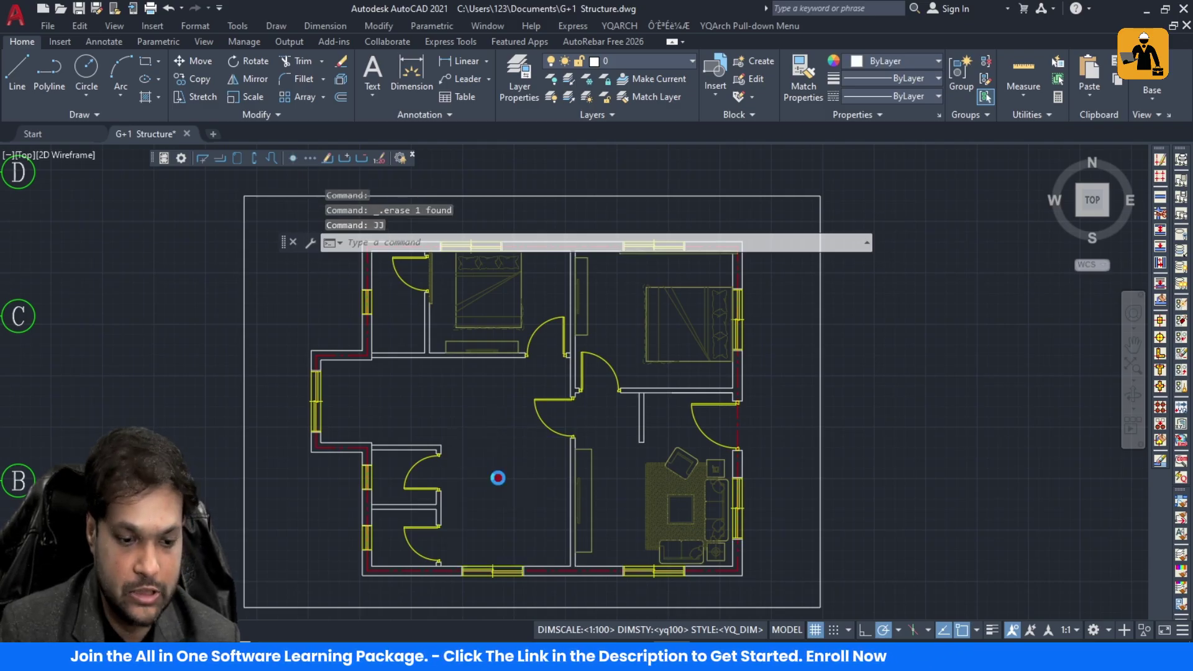
left_click(651, 425)
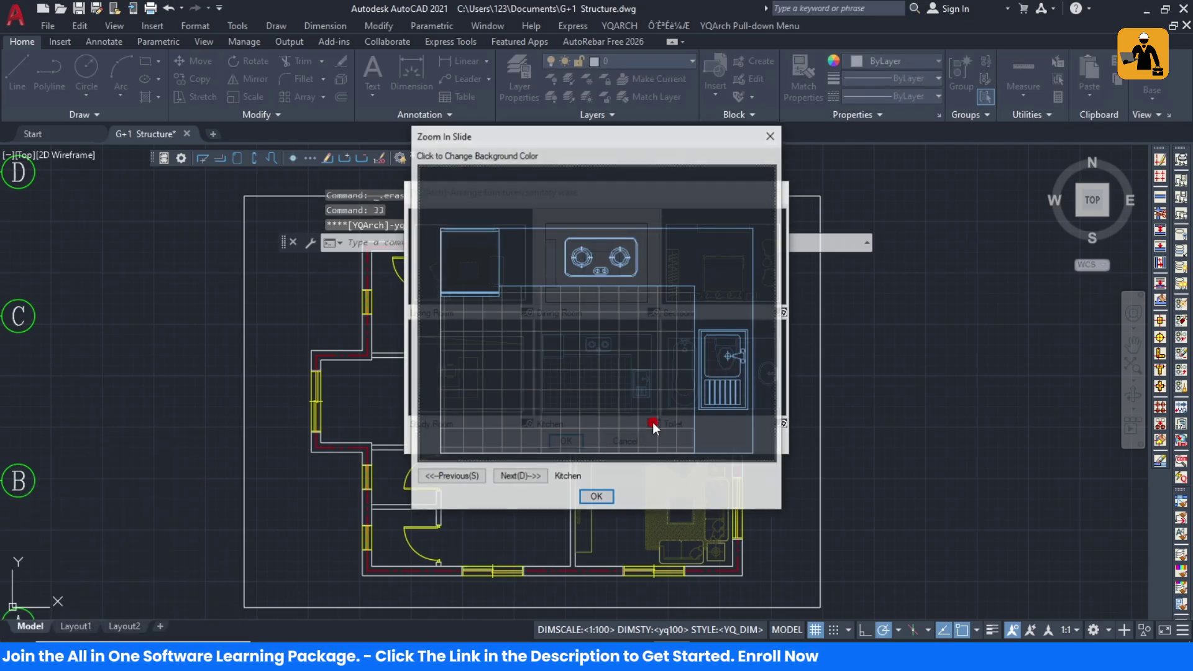
left_click(594, 497)
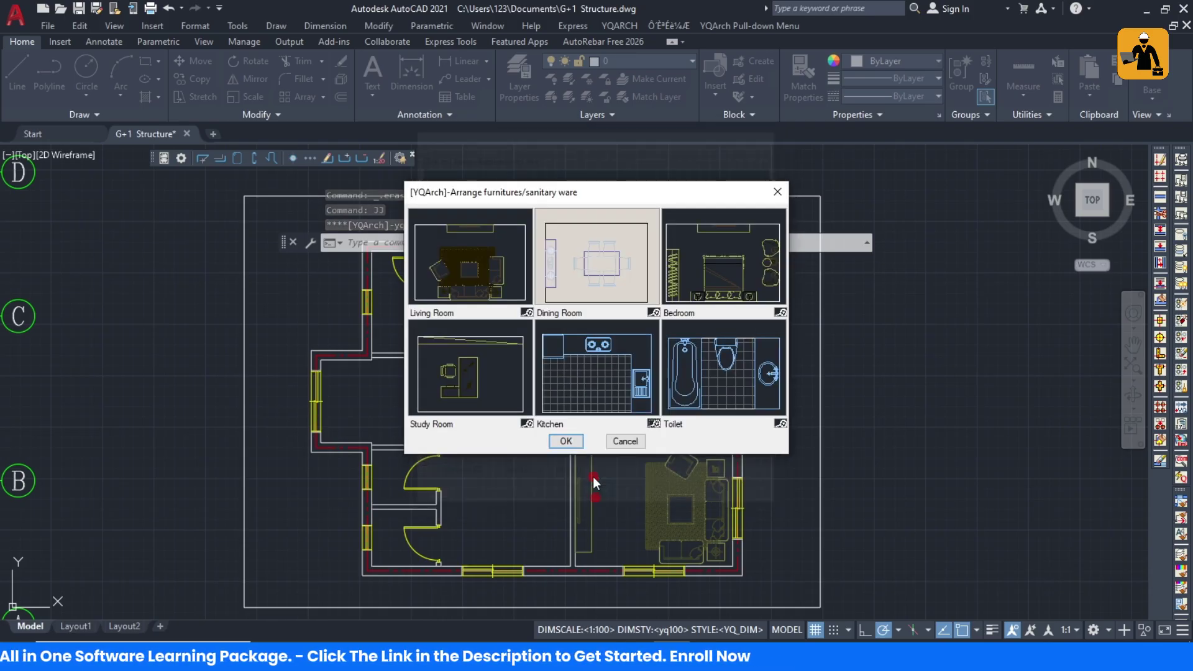
left_click(559, 376)
left_click(564, 440)
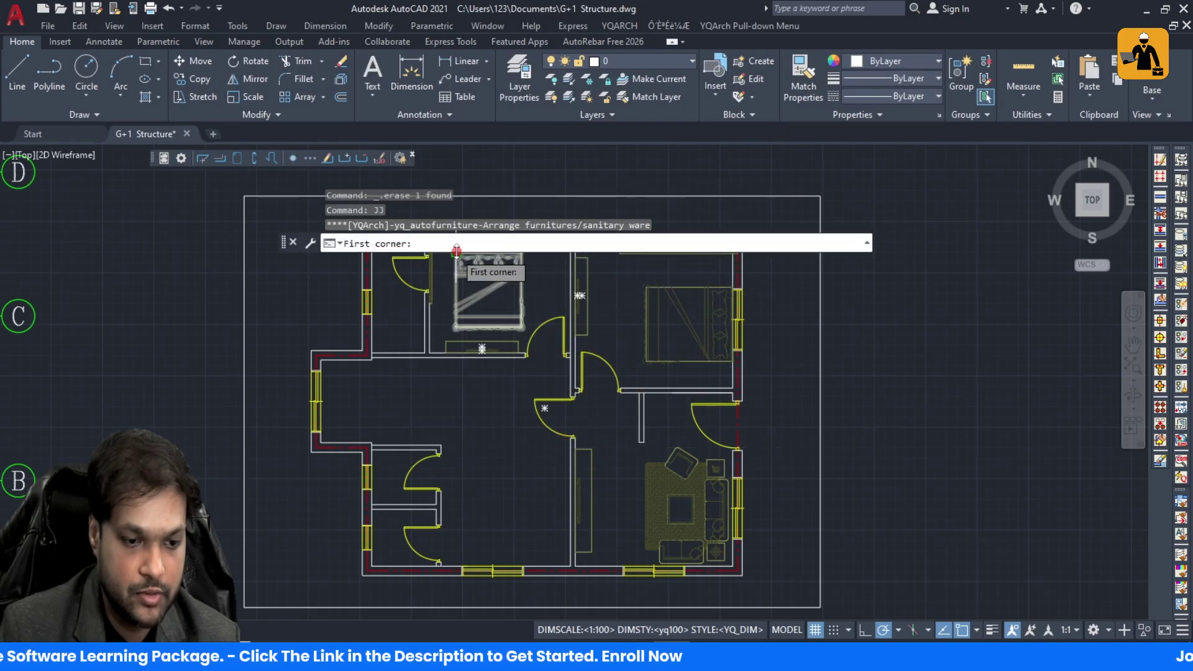
left_click(567, 440)
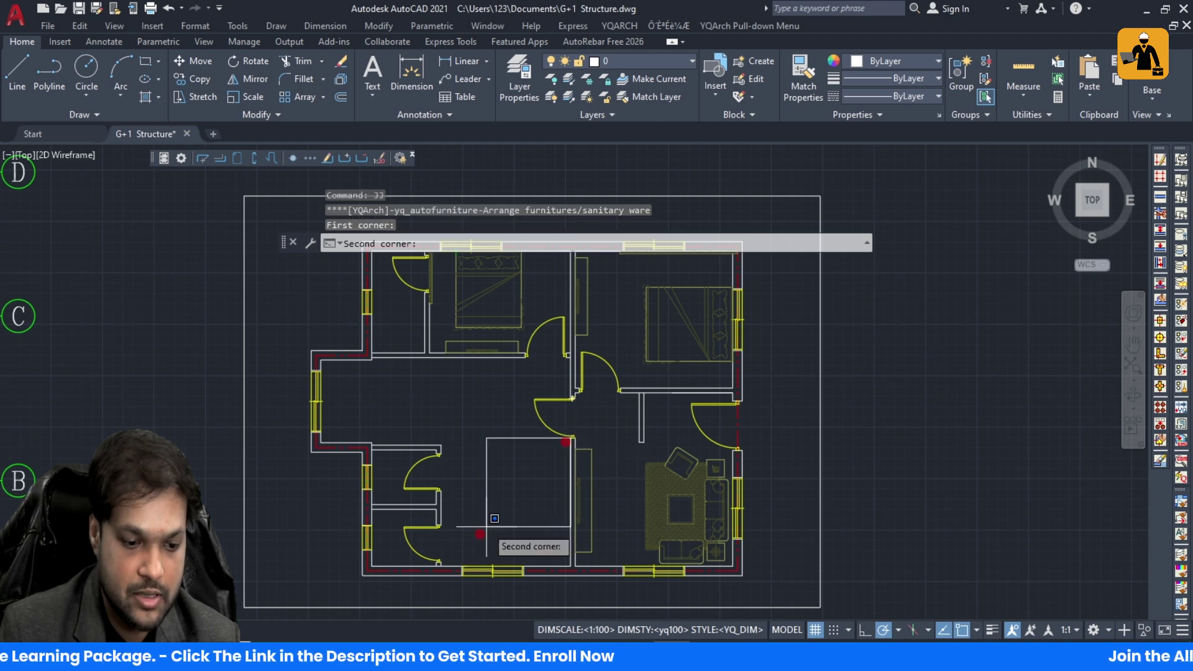
left_click(464, 567)
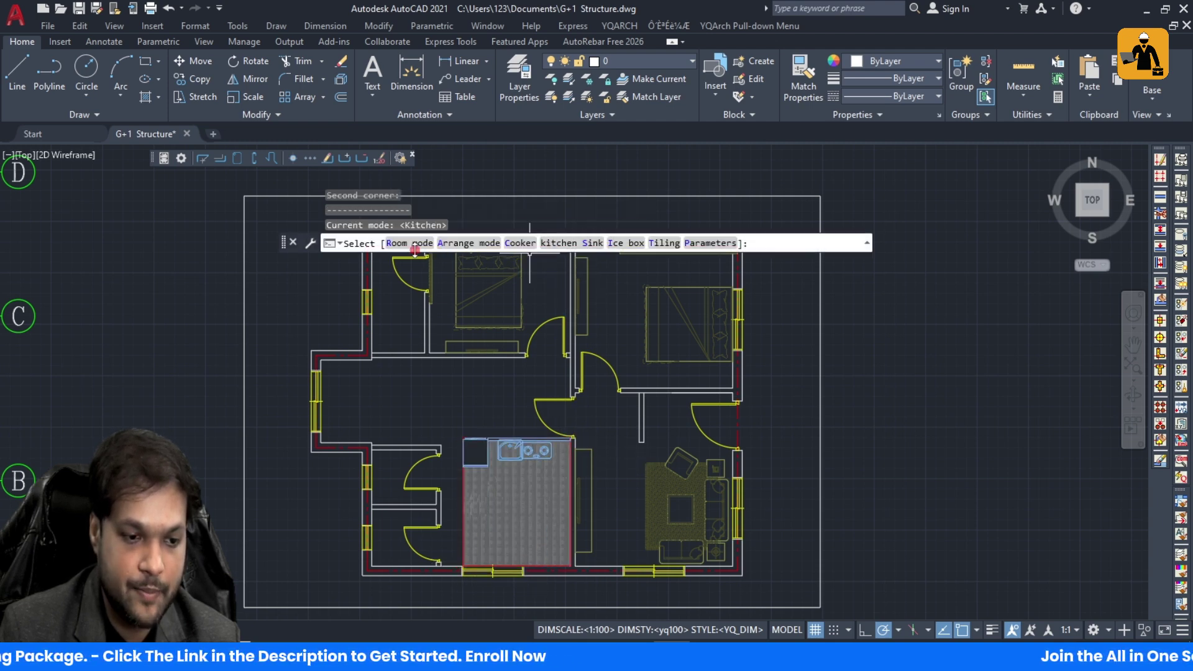
Step: Review the Tiling and Parameters options of the kitchen arrangement and accept the parameters
left_click(667, 244)
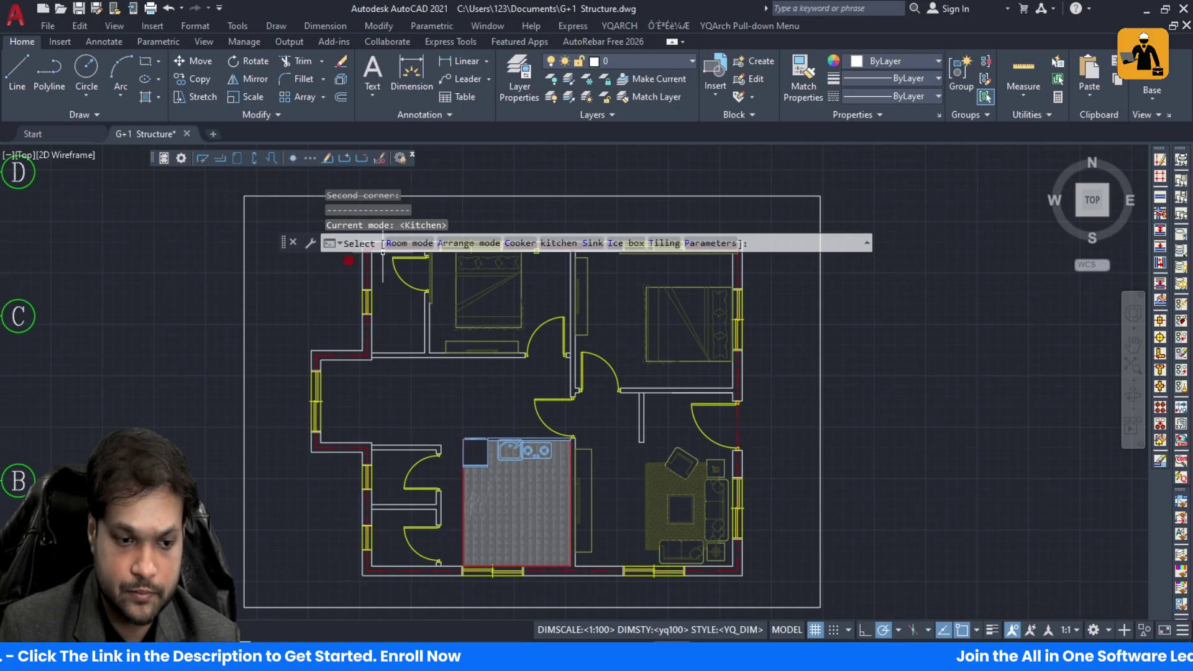
left_click(706, 243)
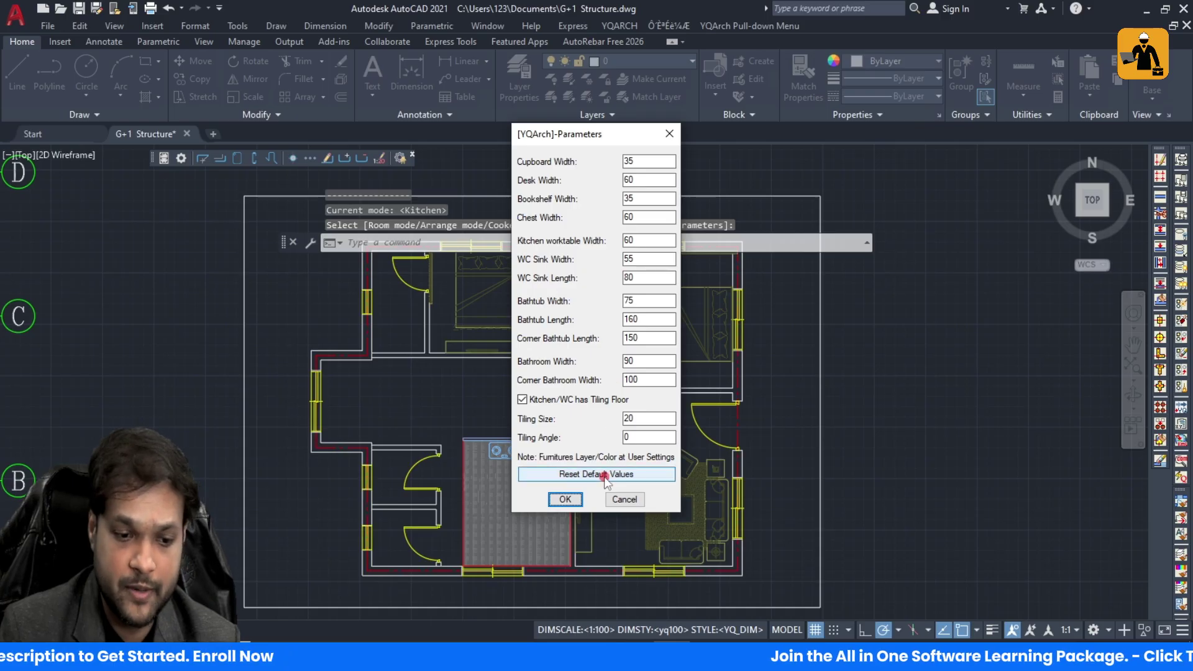
left_click(565, 499)
left_click(604, 475)
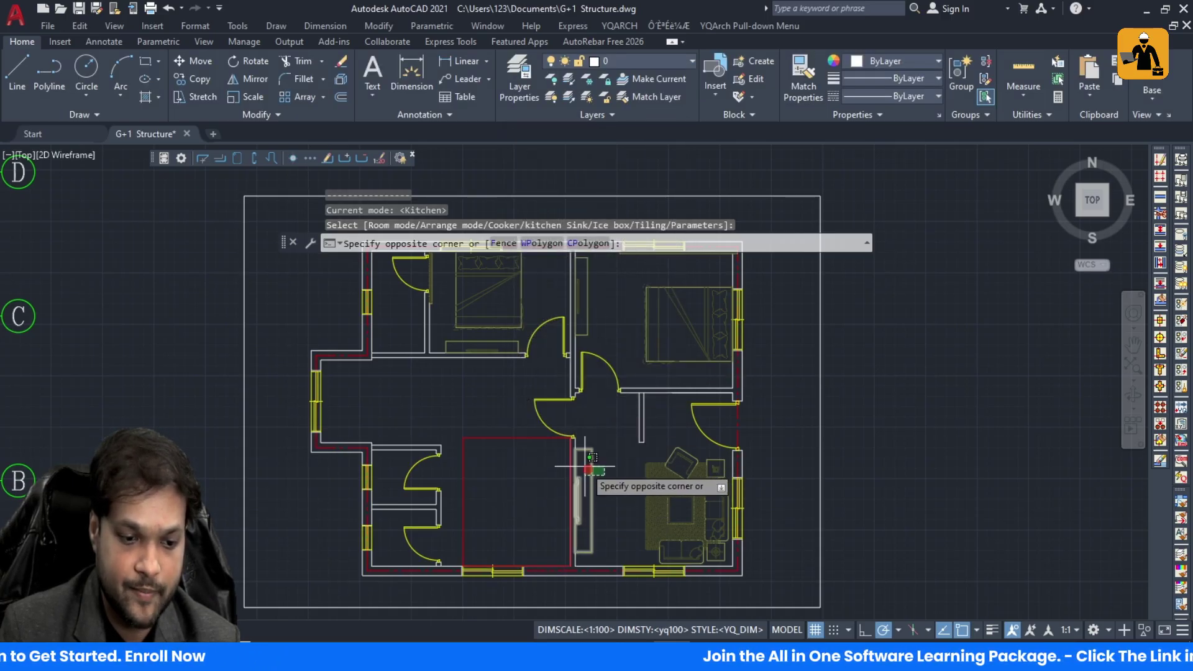
left_click(600, 468)
Step: Erase the red outline of the latest kitchen attempt between the toilets and the living room wall
scroll(525, 462, "up", 2)
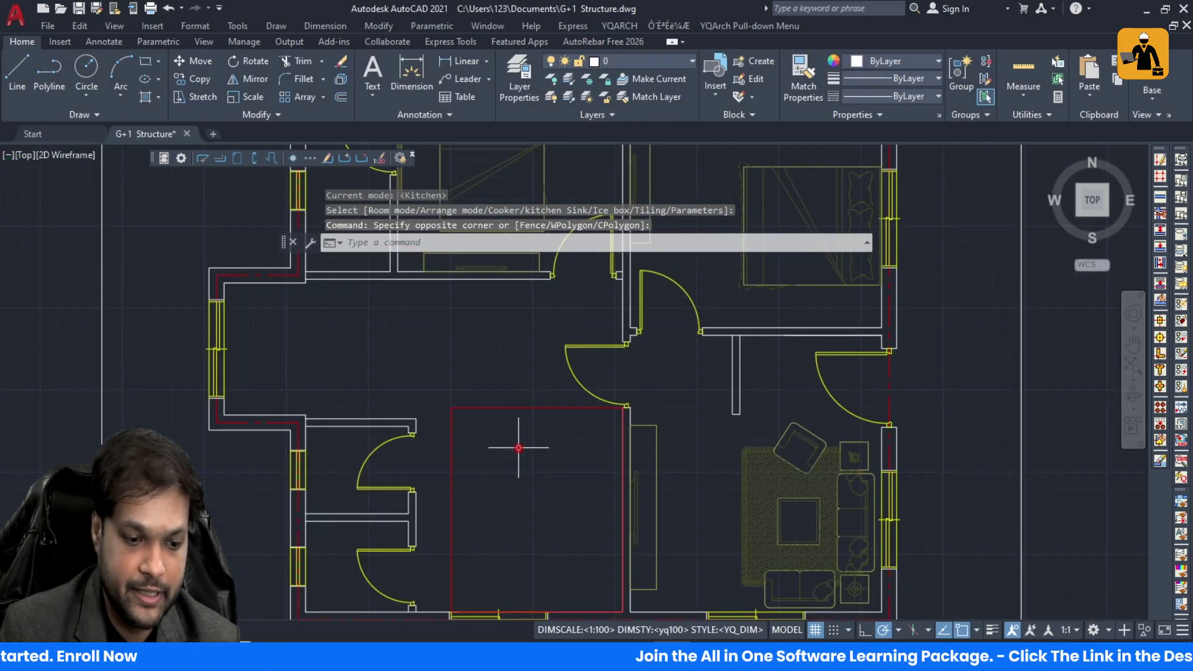
left_click(483, 407)
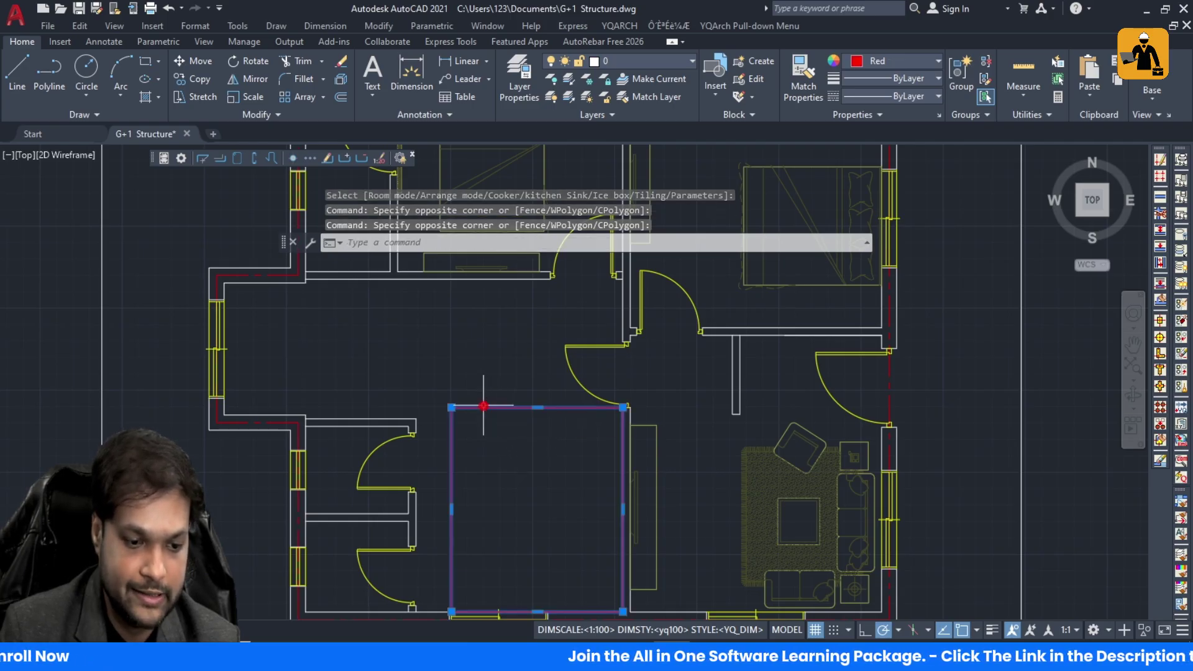
key("Delete")
type("JJ")
key("Return")
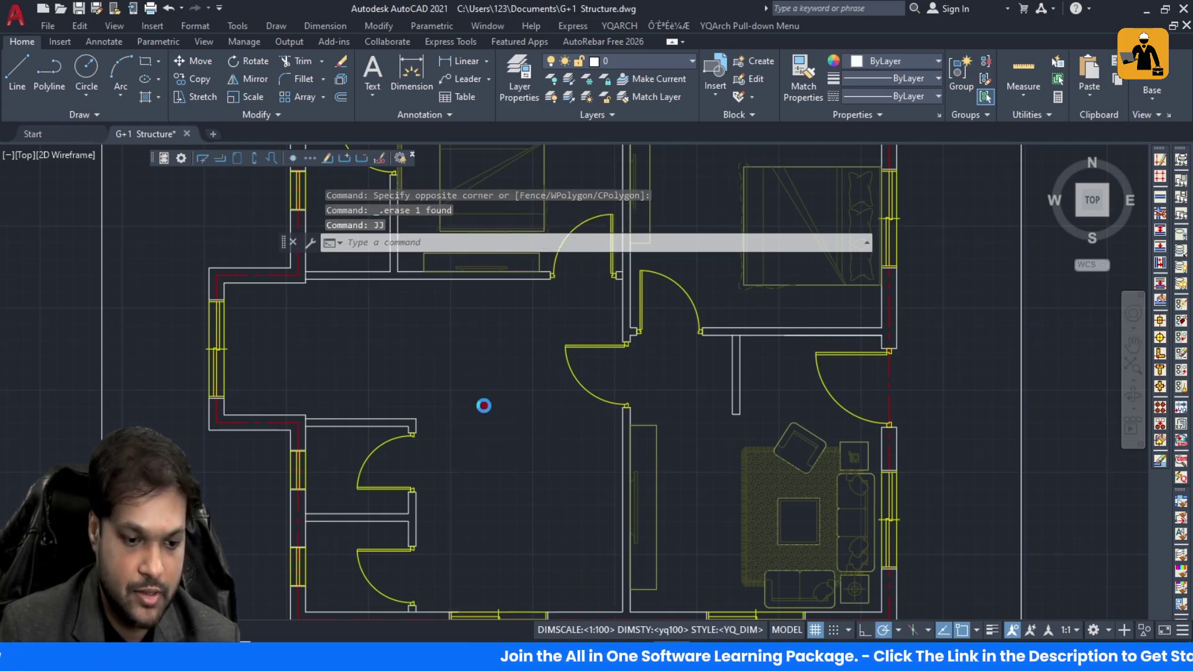
left_click(585, 385)
left_click(556, 447)
left_click(557, 441)
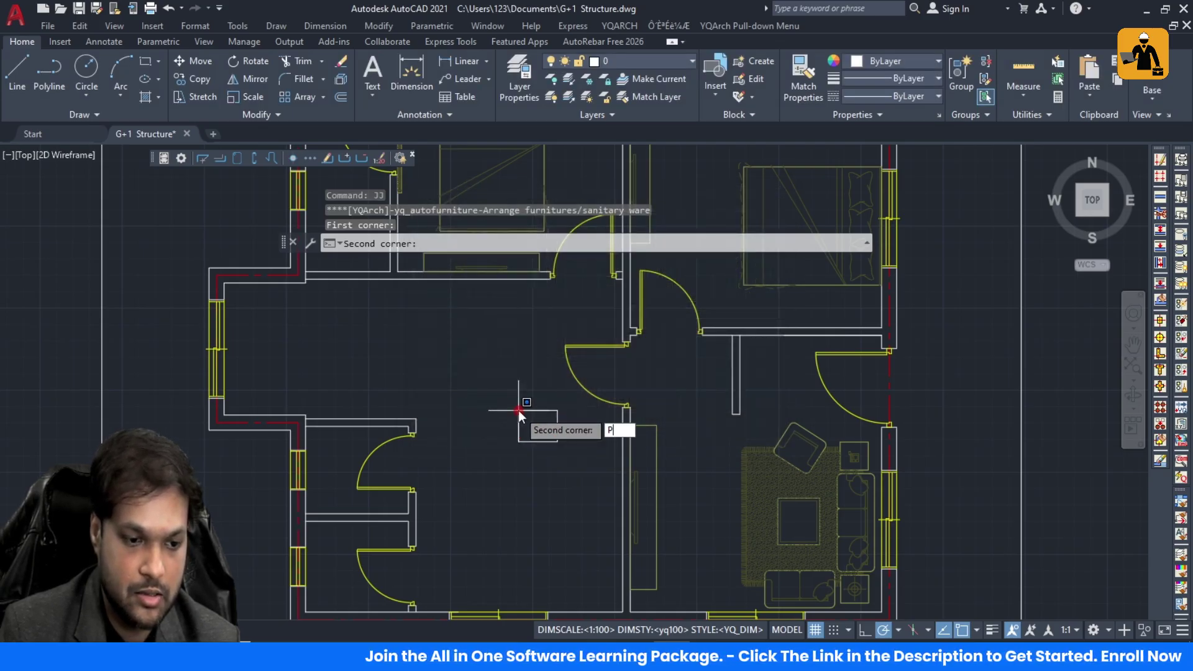
key("Escape")
key("Escape")
key("Escape")
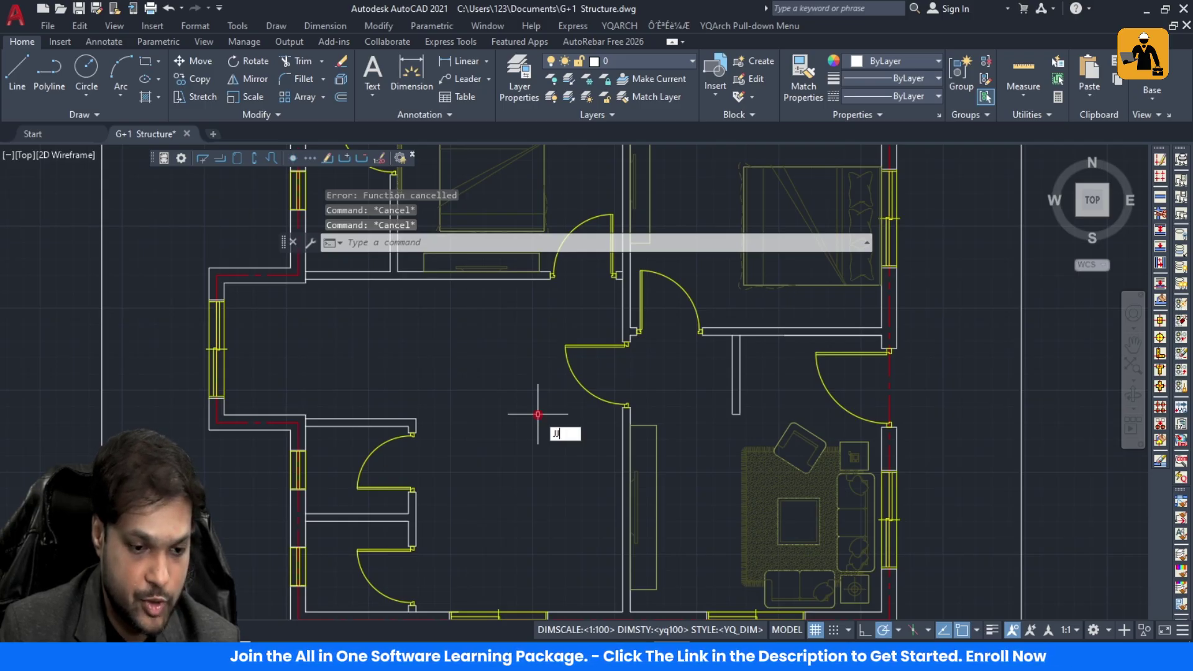
Step: Lay out a Kitchen arrangement from the wall end below the door to the exterior wall, with the counter along the living room wall
type("JJ")
key("Return")
left_click(595, 360)
left_click(565, 442)
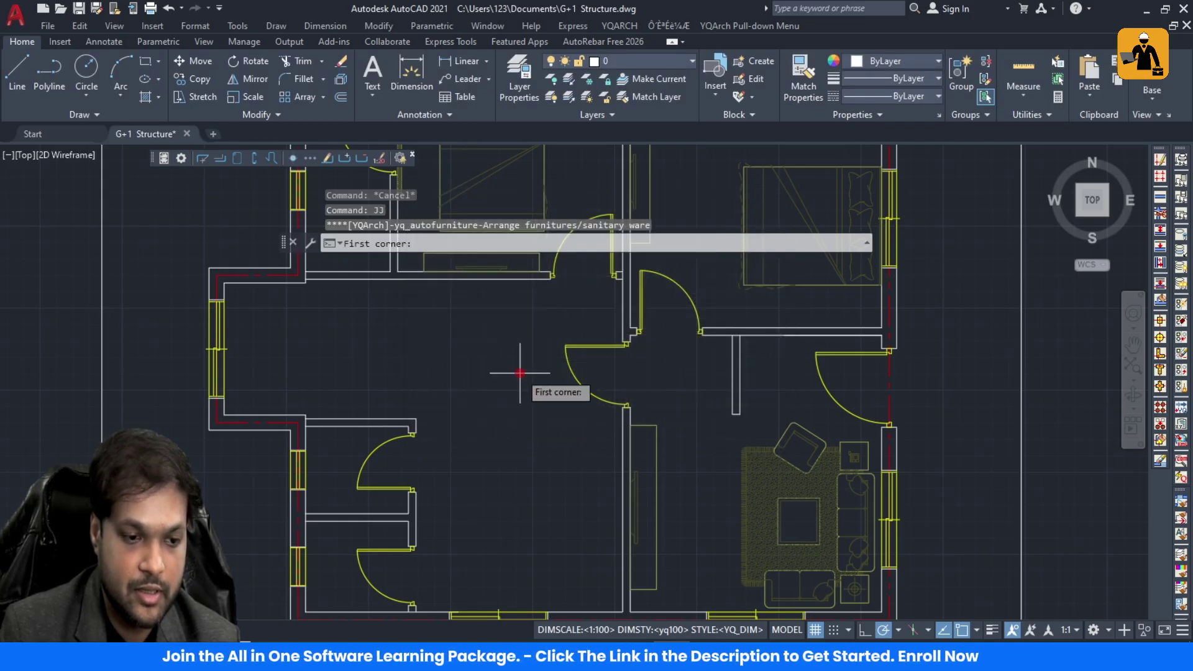
left_click(621, 410)
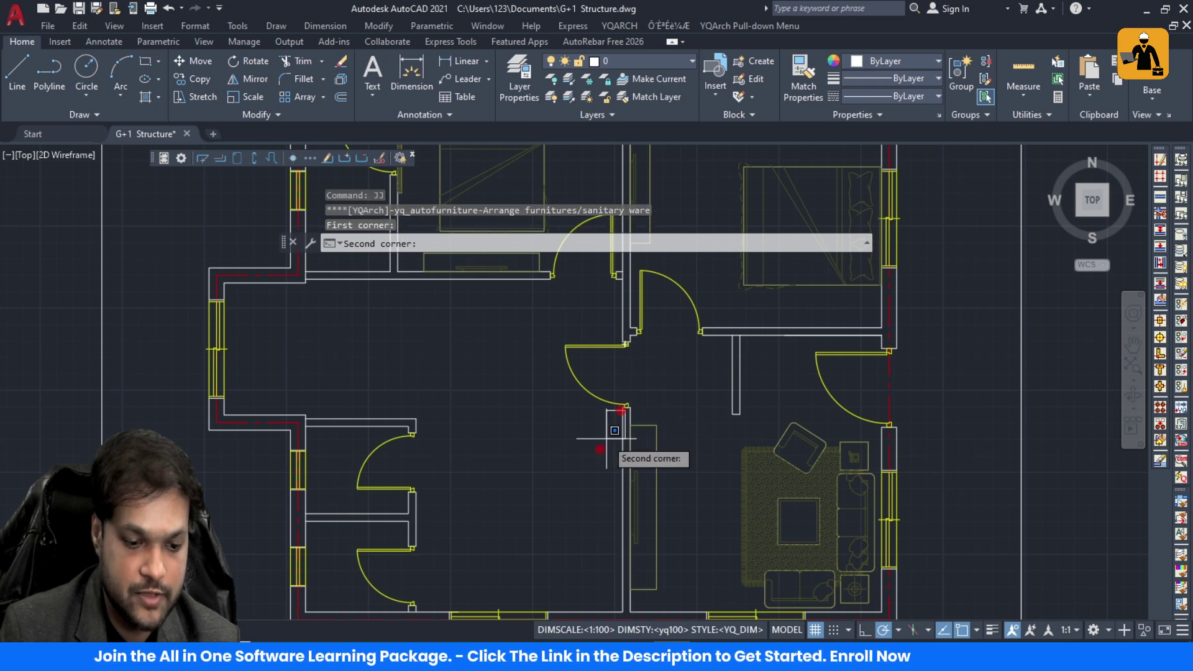
left_click(451, 612)
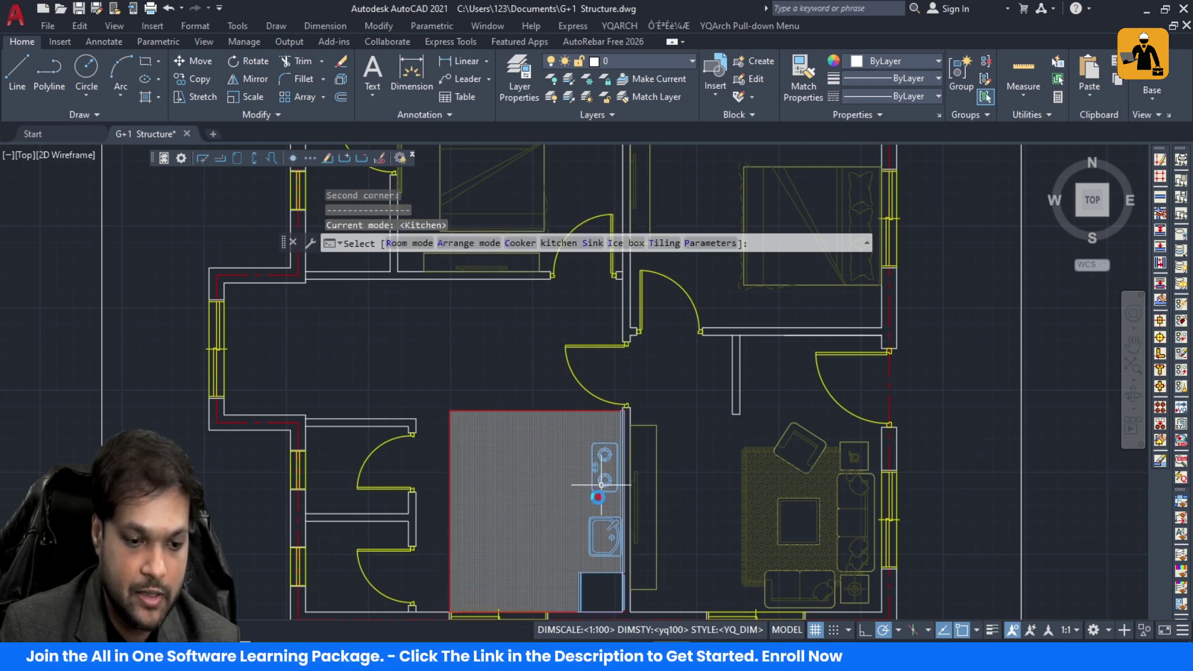
Step: Raise the furniture widths and lengths in the parameters tenfold, including cupboard 350, desk and kitchen worktable 600, bathtub 750 by 1600, and enlarge the tiling size
type("P")
key("Return")
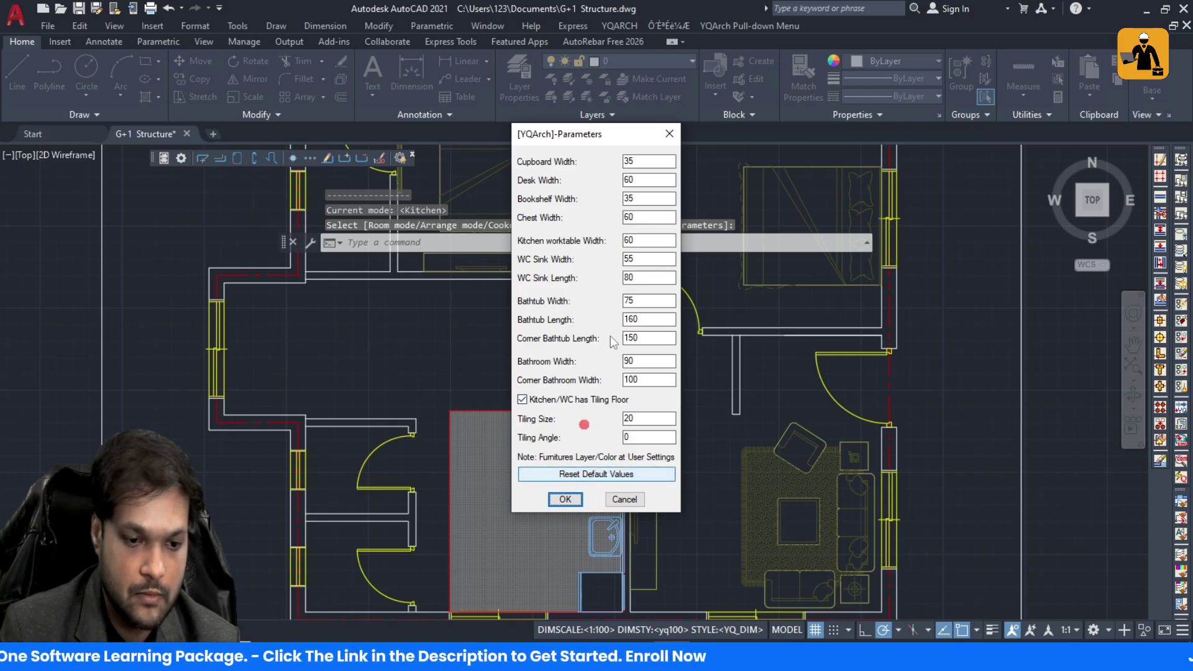
type("0")
left_click(639, 177)
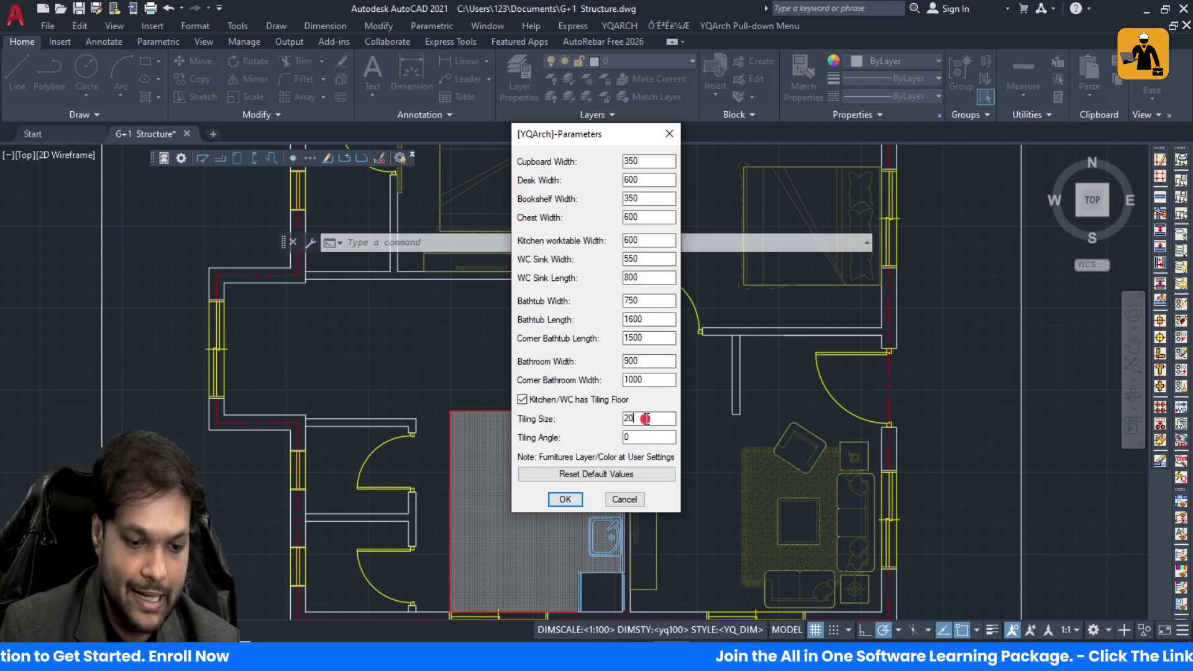
left_click(565, 499)
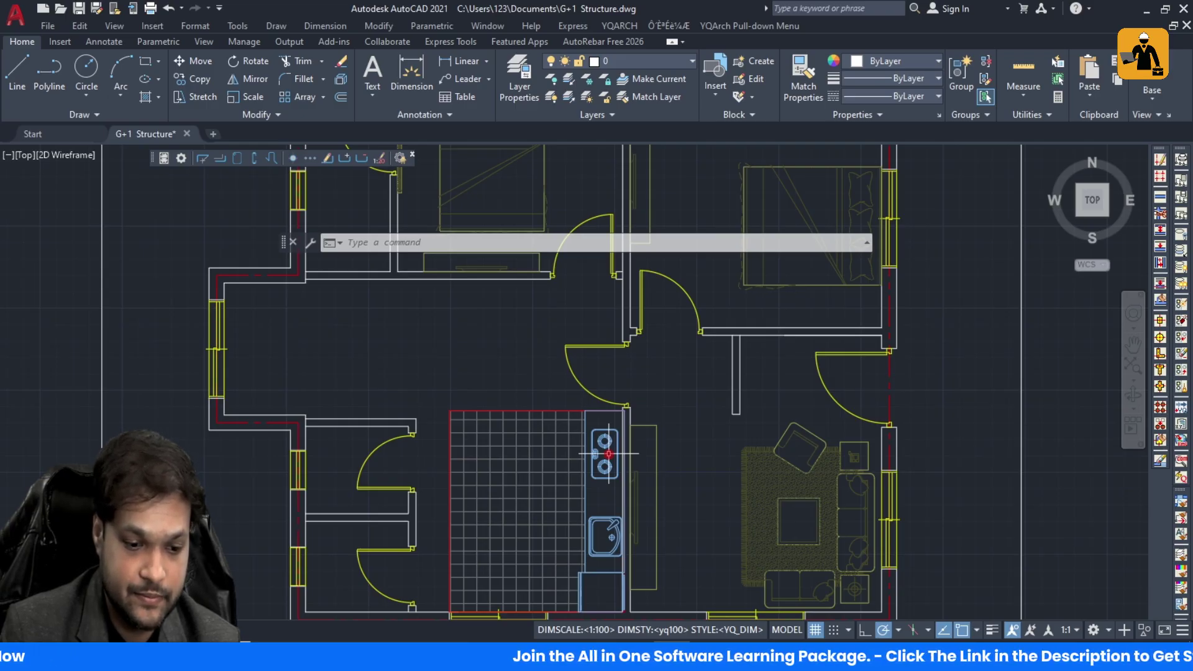
Step: Place the kitchen arrangement with its tiled floor beside the living room wall and end the furniture command
left_click(612, 466)
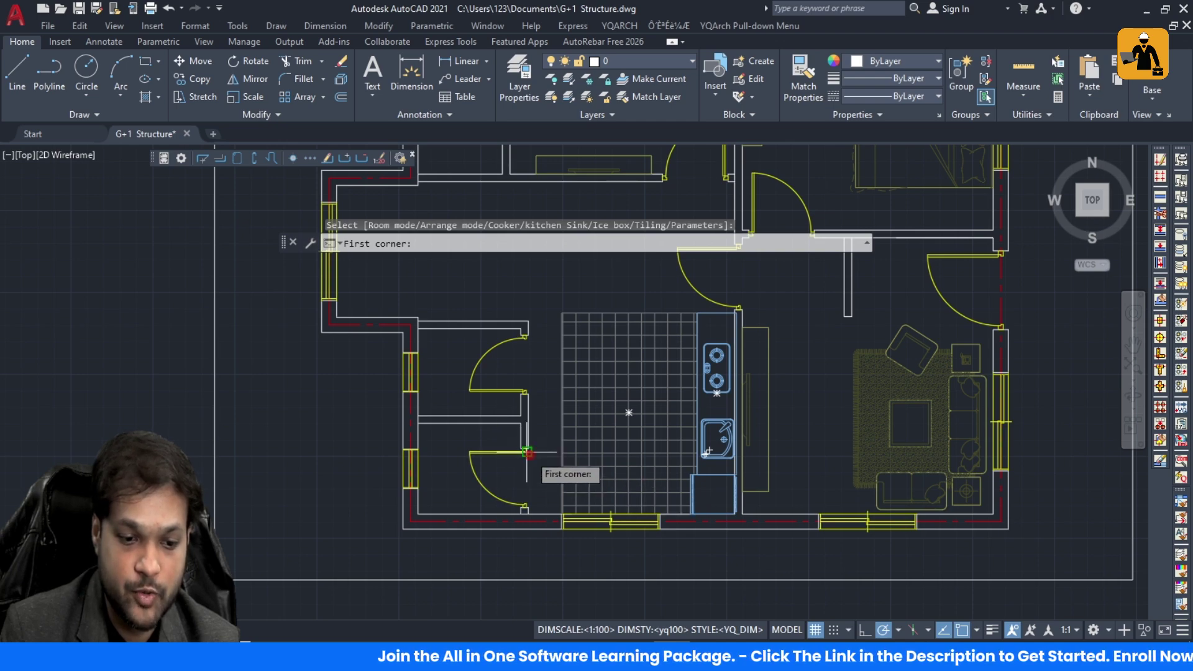
scroll(529, 454, "down", 5)
scroll(585, 417, "up", 5)
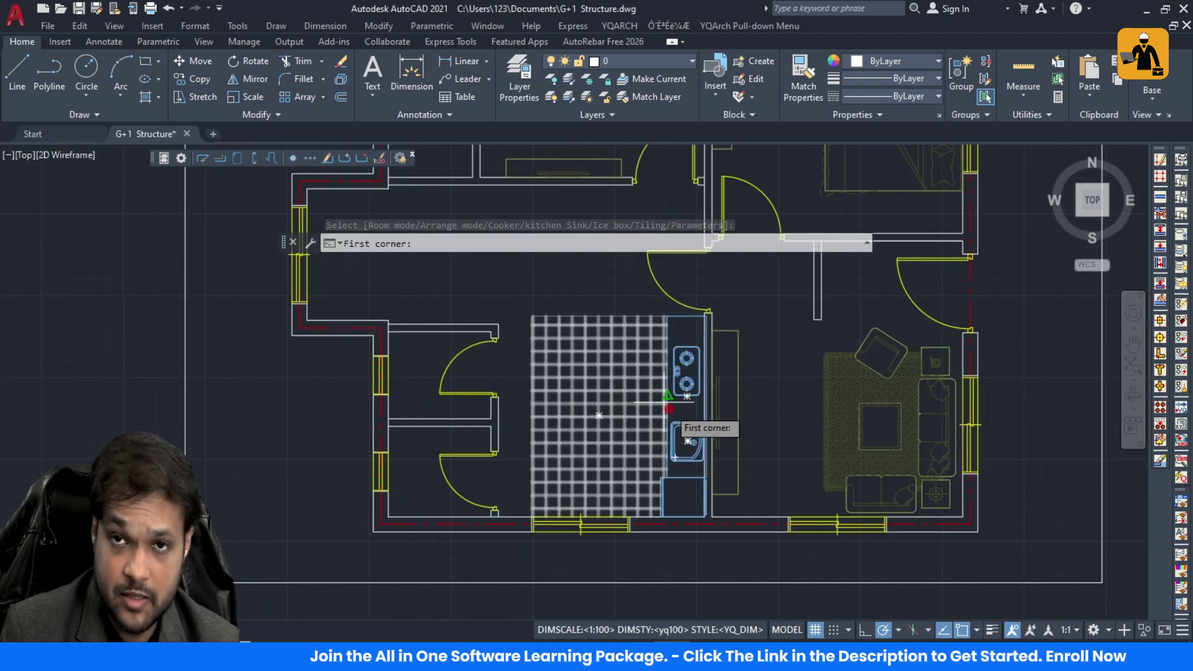
scroll(565, 404, "down", 5)
scroll(587, 420, "up", 6)
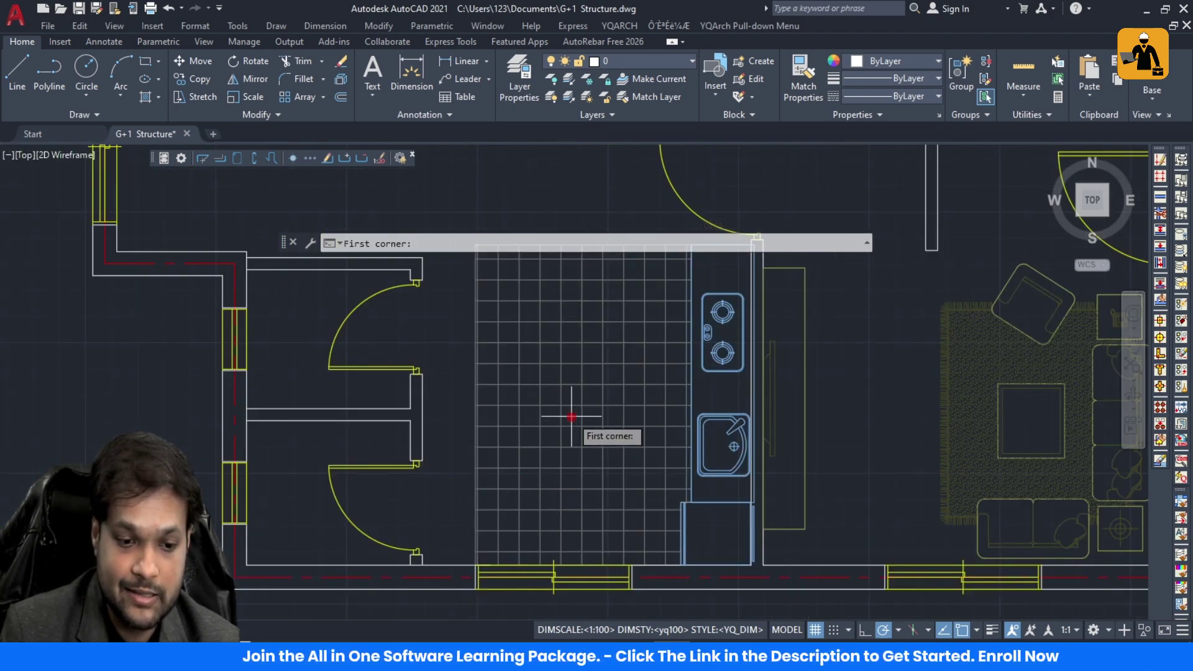
scroll(575, 479, "down", 2)
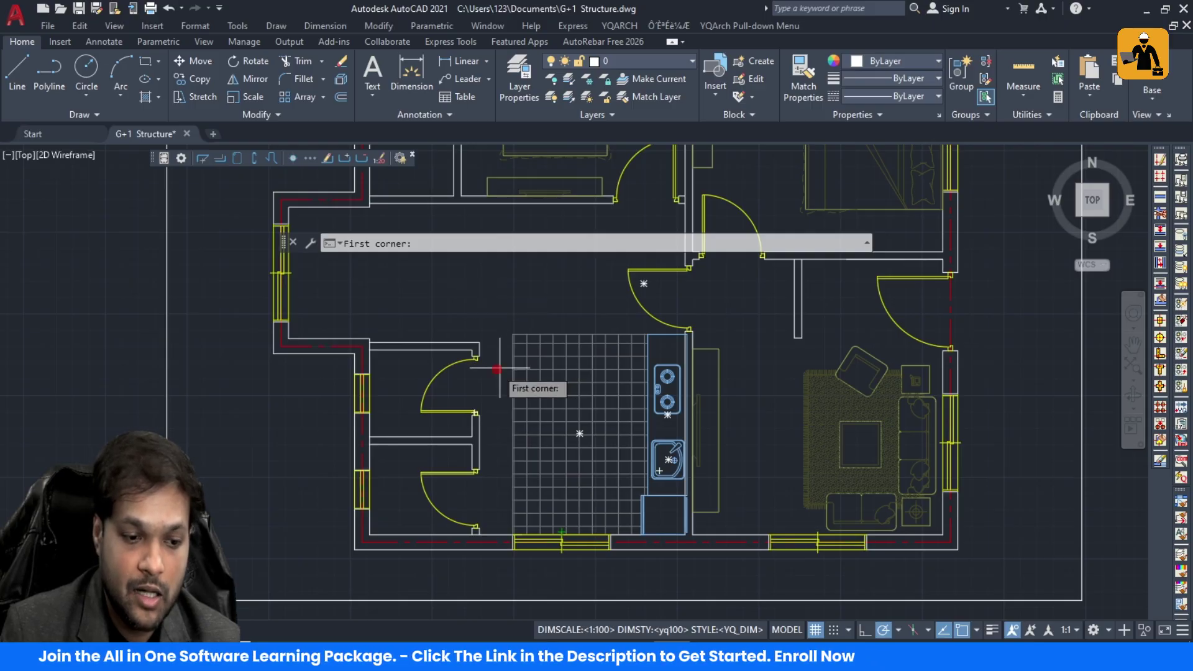
key("Escape")
key("Escape")
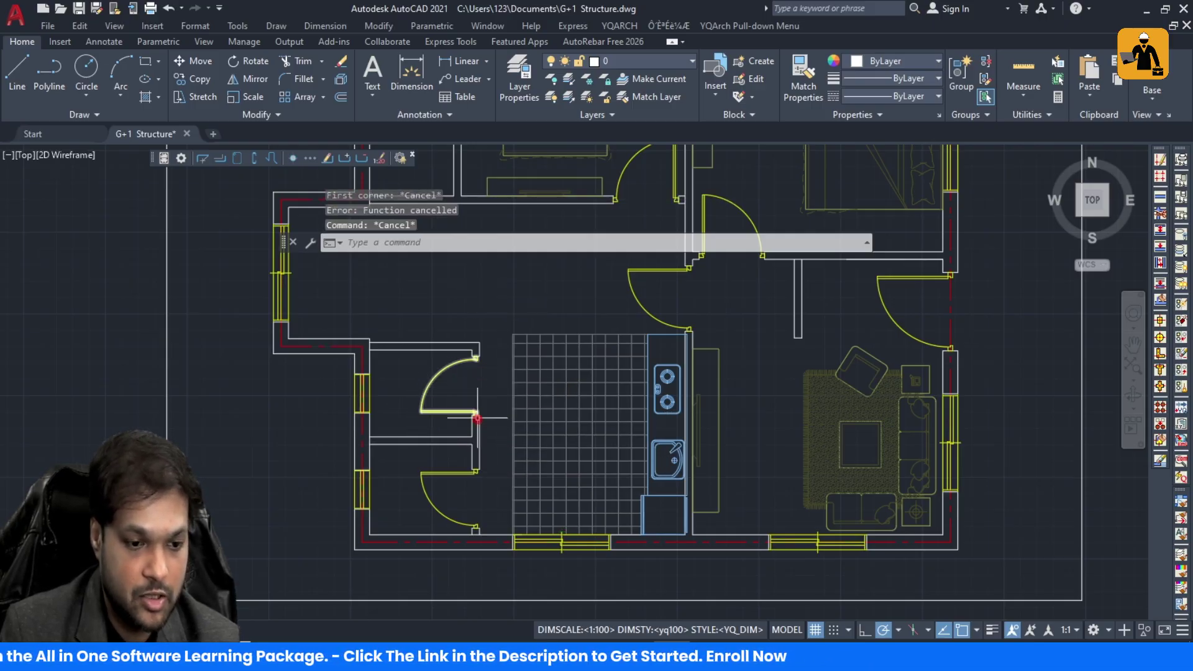
Step: Try a Toilet arrangement between opposite inner corners of the toilet attached to the upper bedroom
scroll(460, 398, "down", 6)
scroll(576, 392, "down", 3)
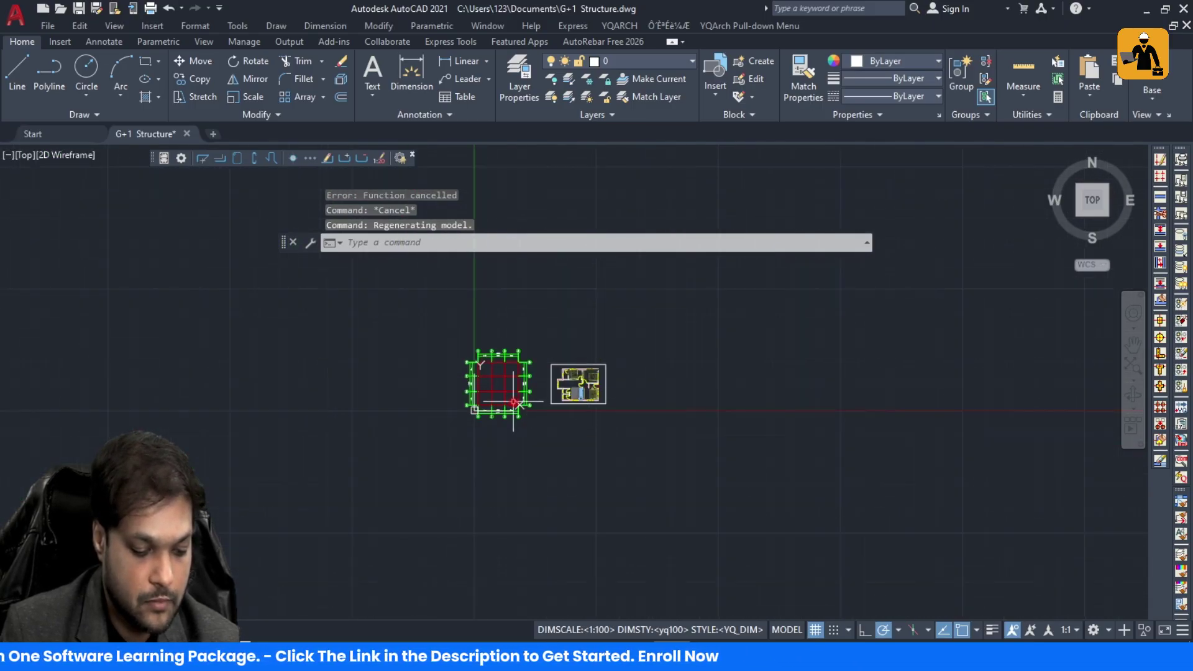
scroll(513, 401, "up", 3)
type("JJ")
key("Return")
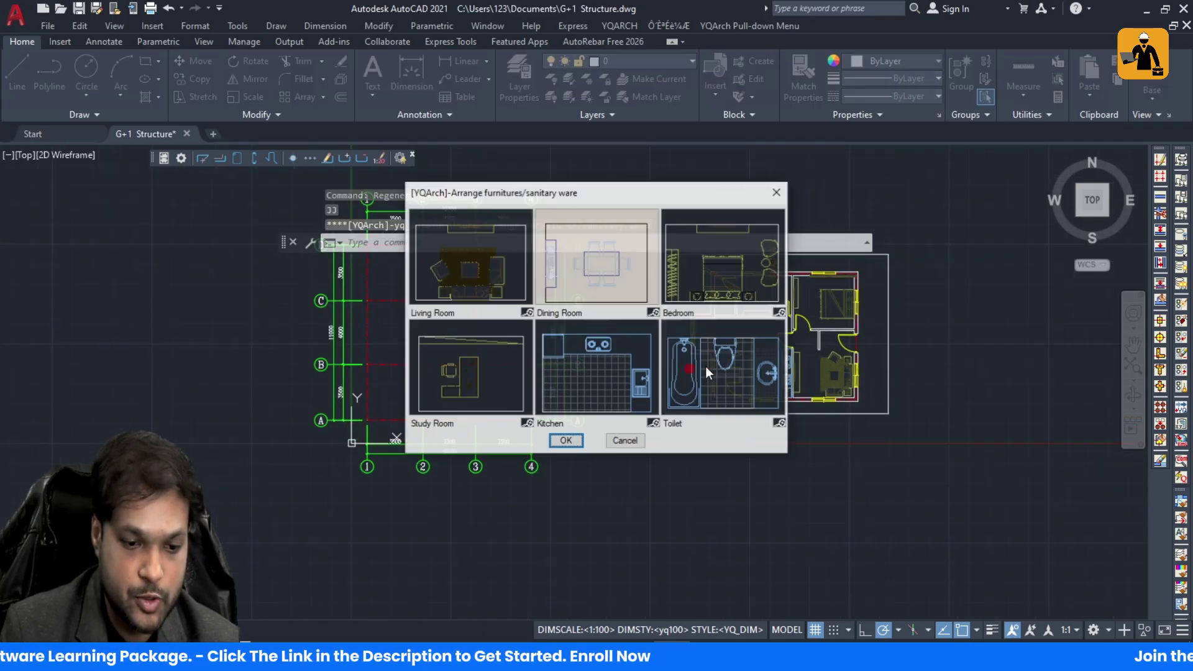
left_click(725, 367)
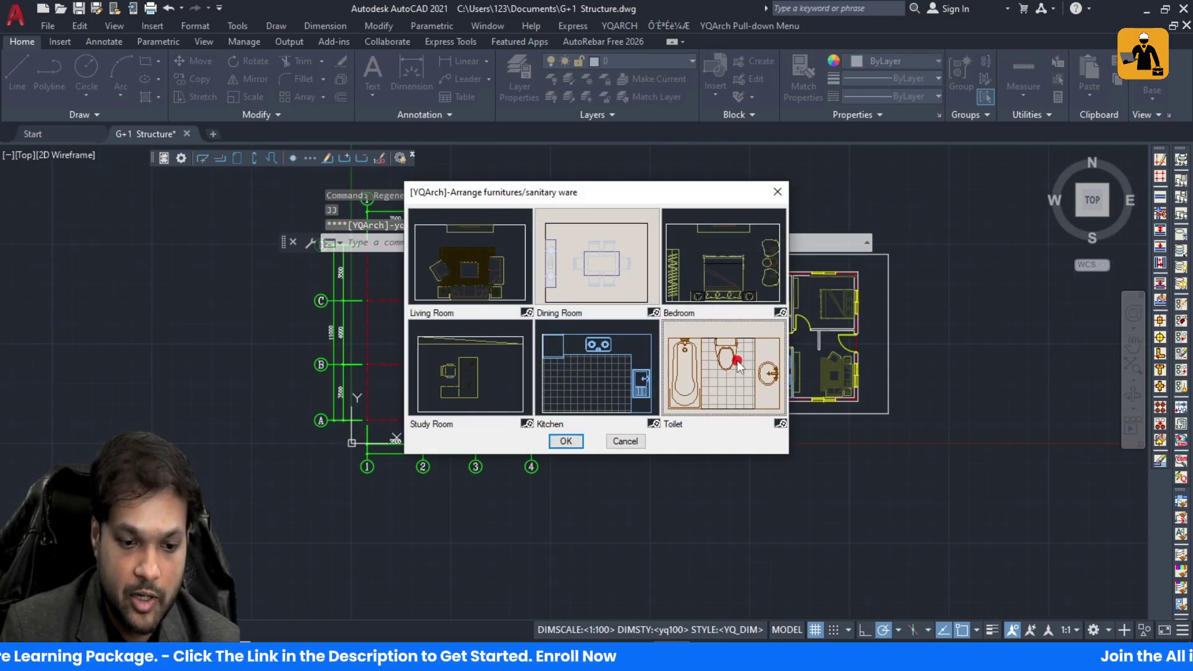
left_click(565, 442)
scroll(755, 373, "up", 3)
scroll(755, 373, "down", 3)
scroll(669, 310, "up", 3)
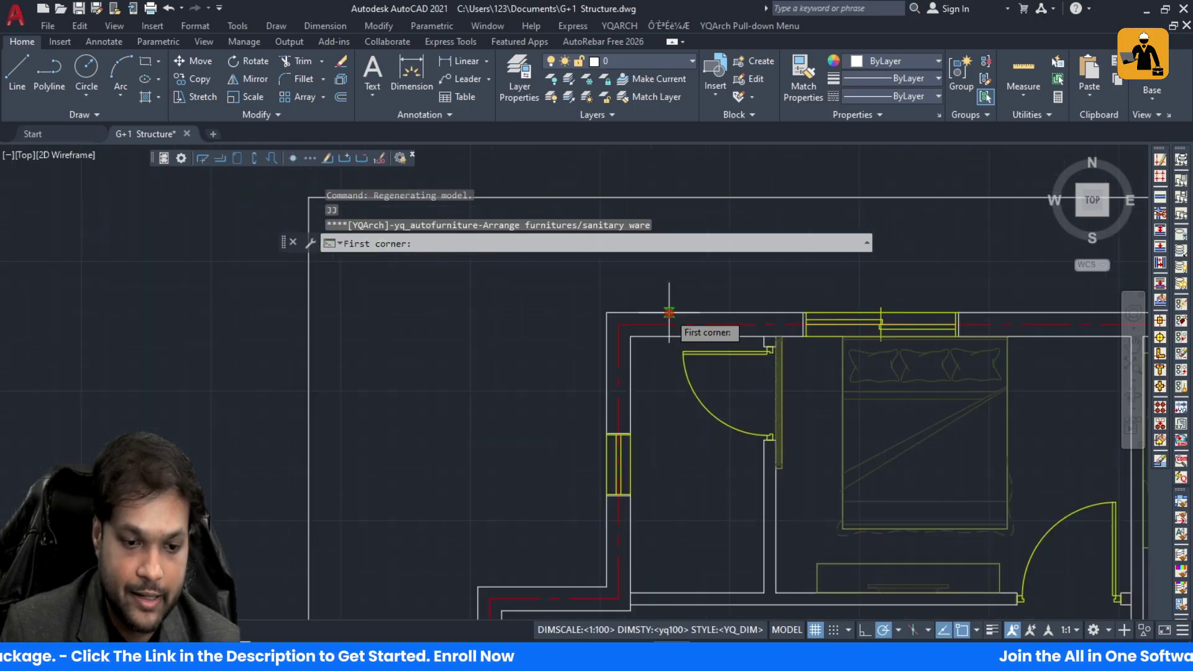
left_click(631, 338)
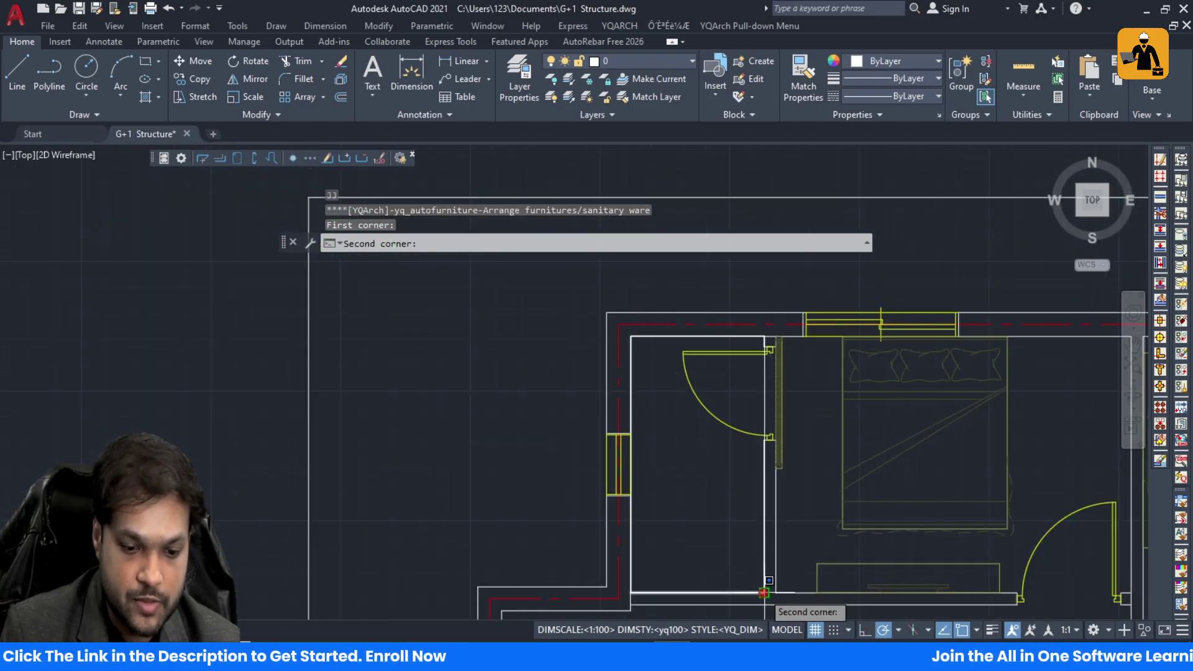
left_click(764, 593)
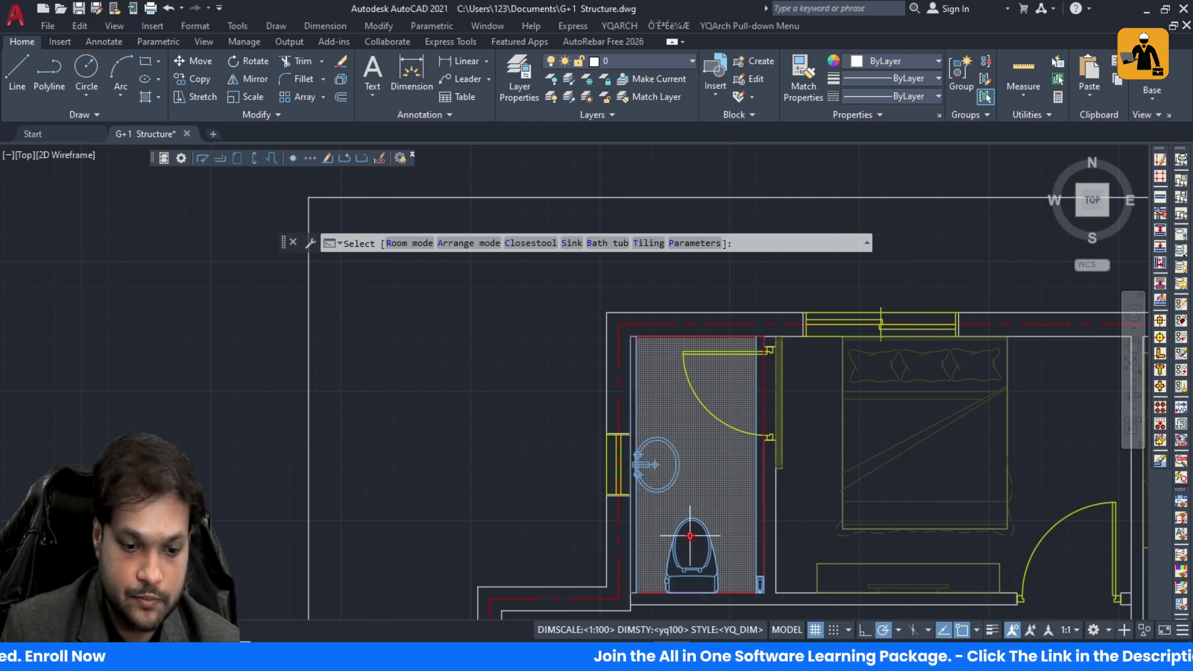
Step: Try to adjust the toilet arrangement's parameters, entering a Cupboard Width of 350, and leave the command
key("p")
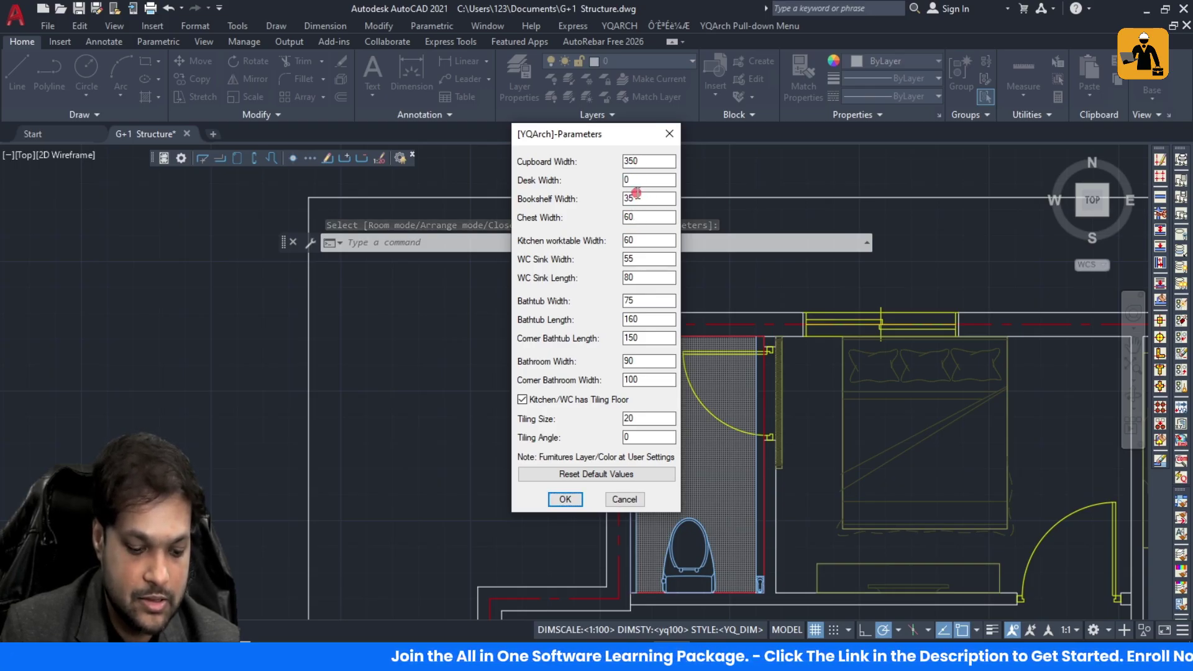
left_click(590, 479)
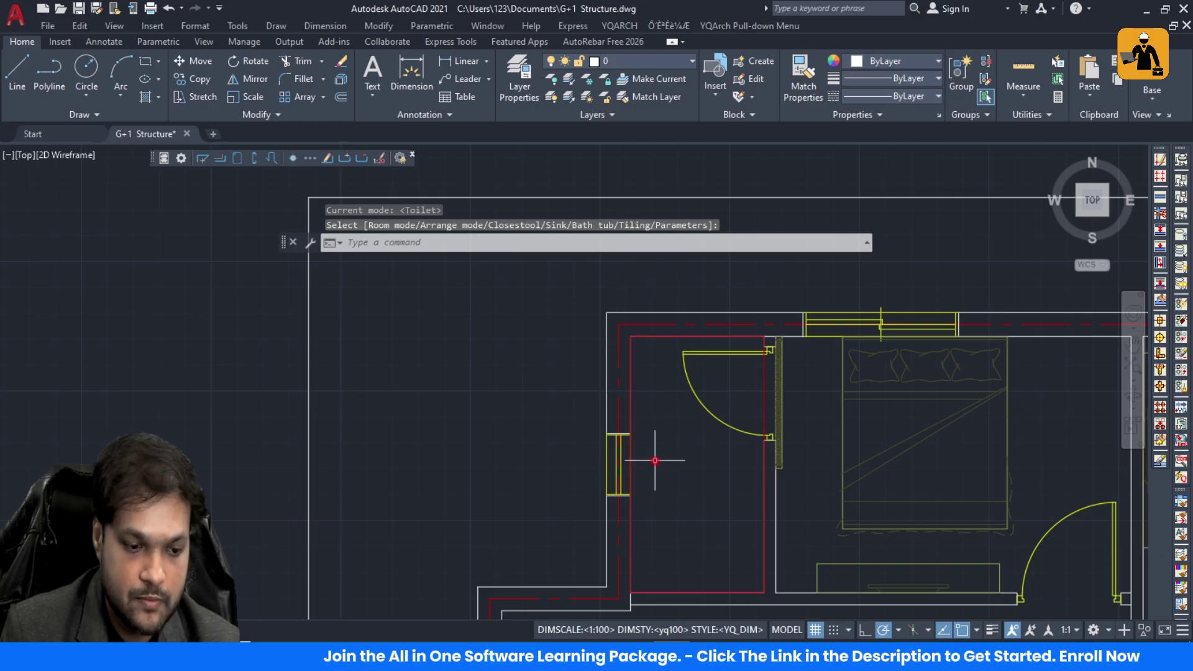
key("Escape")
key("Escape")
type("JJ")
key("Return")
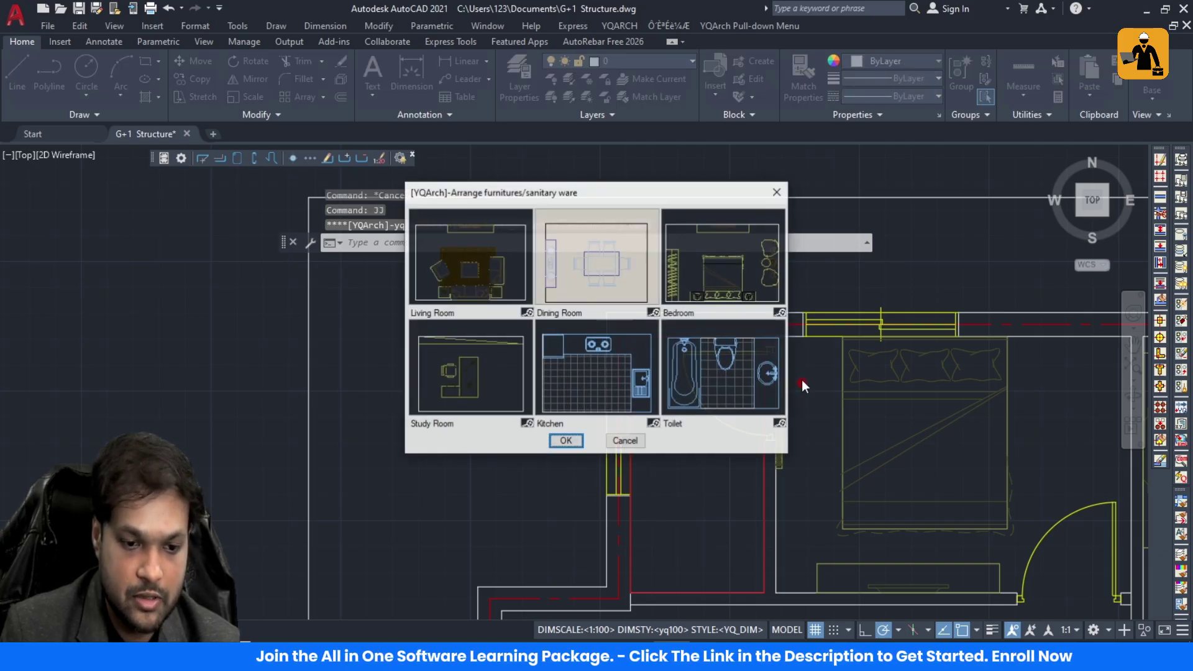
left_click(731, 367)
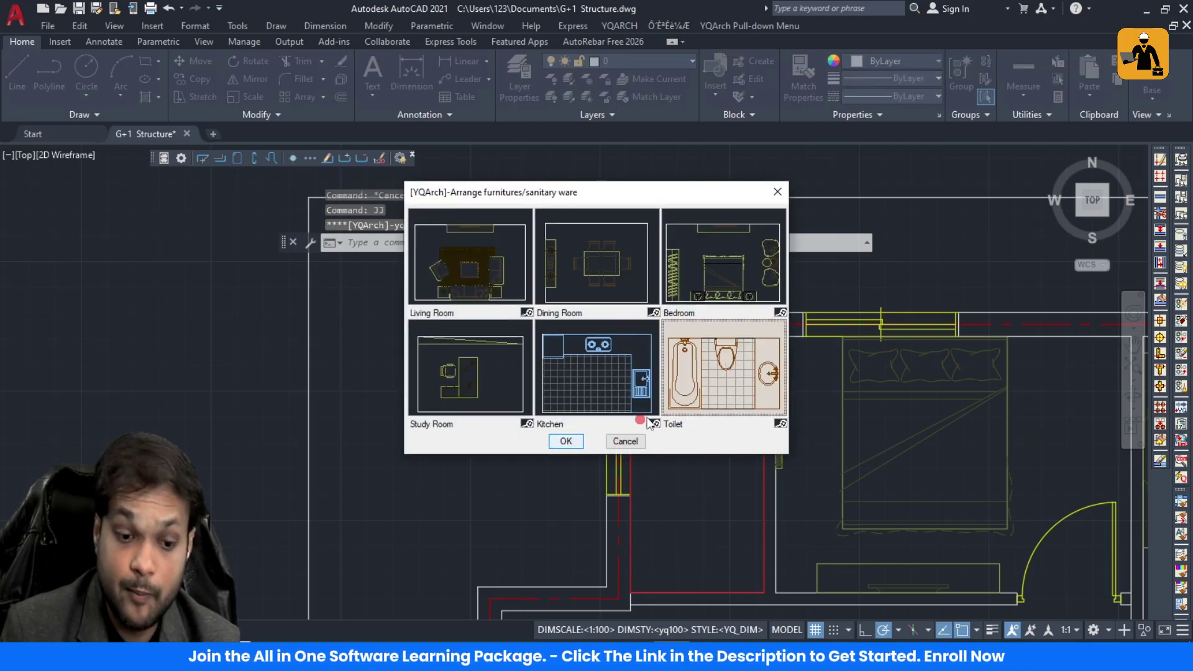
double_click(758, 399)
key("Escape")
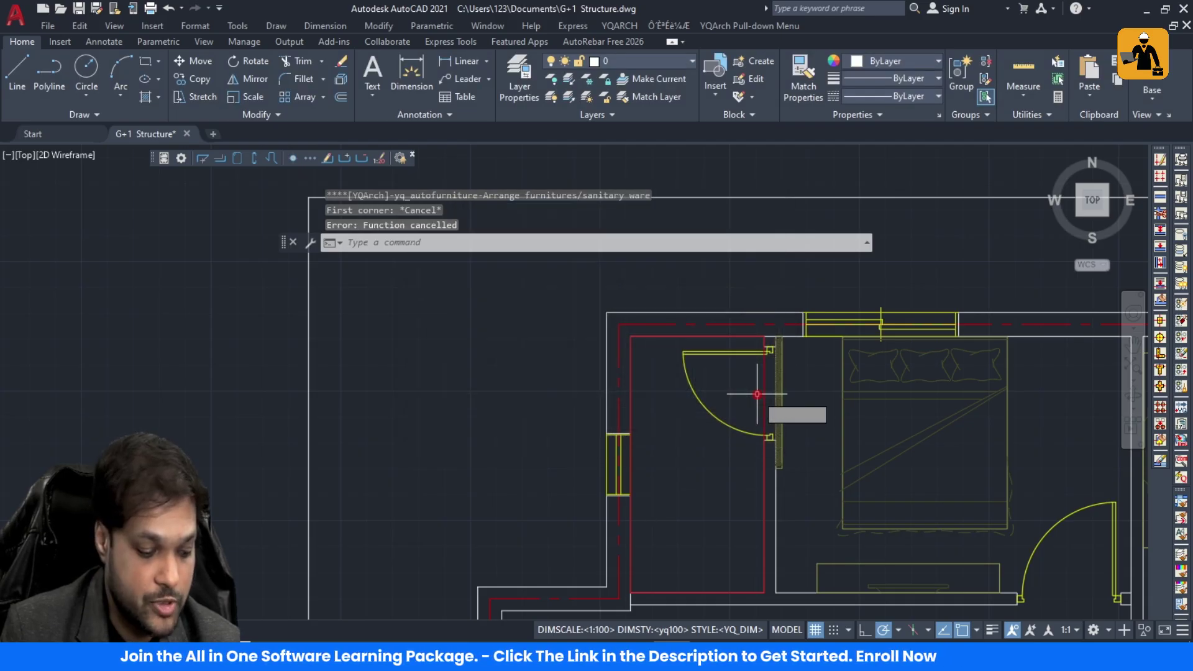
type("W")
key("Escape")
key("Escape")
Step: Insert a sink with the WC/Shower Room arrangement's Arrange Sink option on the wall between the toilet and the upper bedroom
type("W")
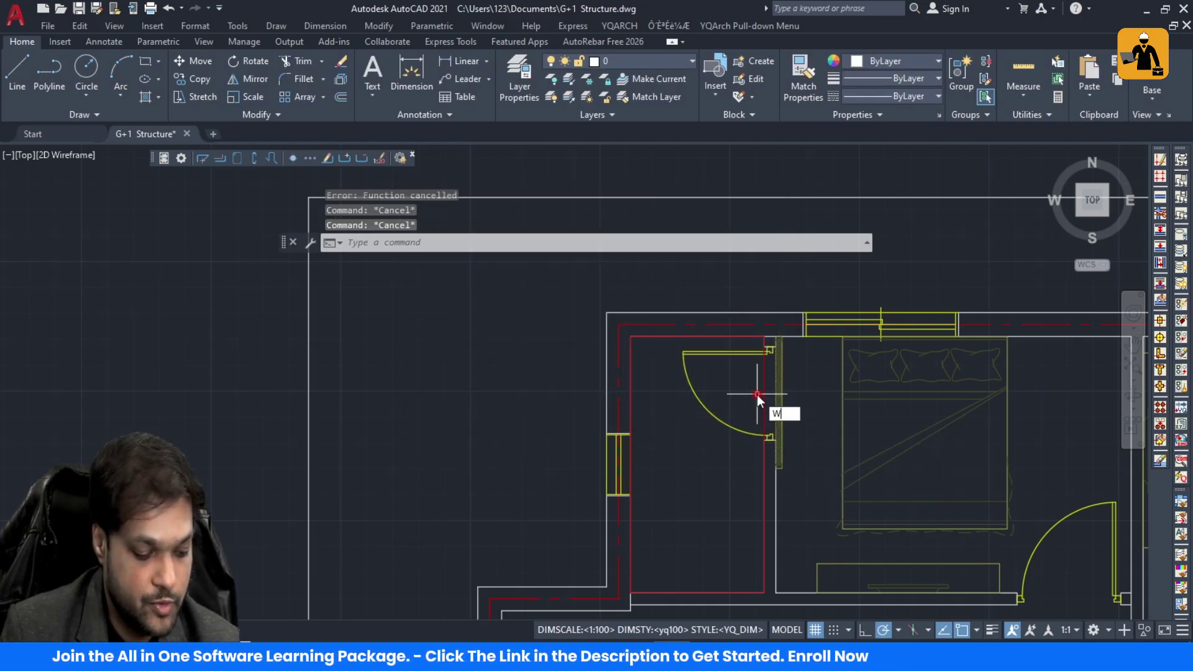
key("Return")
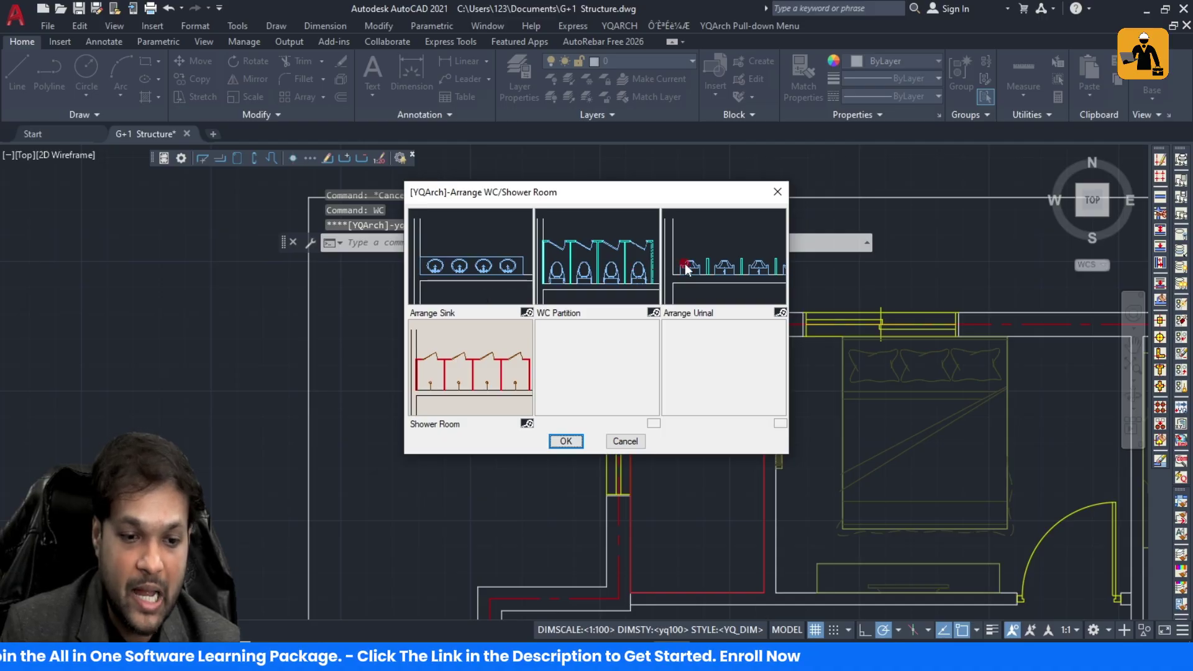
left_click(488, 251)
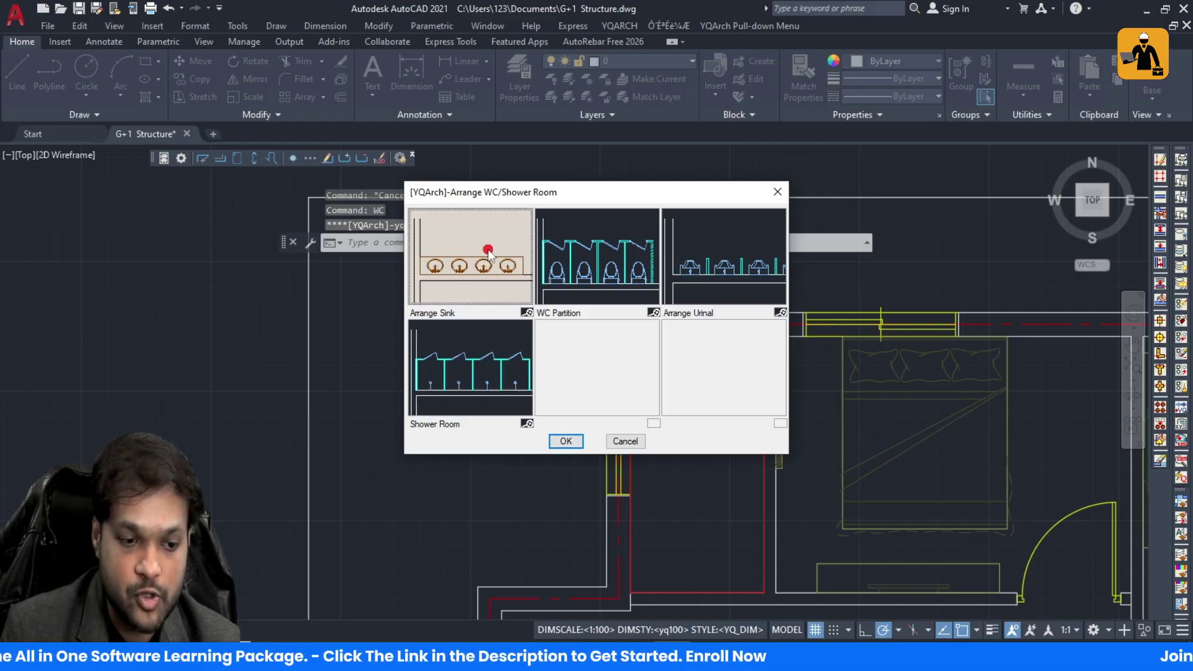
left_click(566, 442)
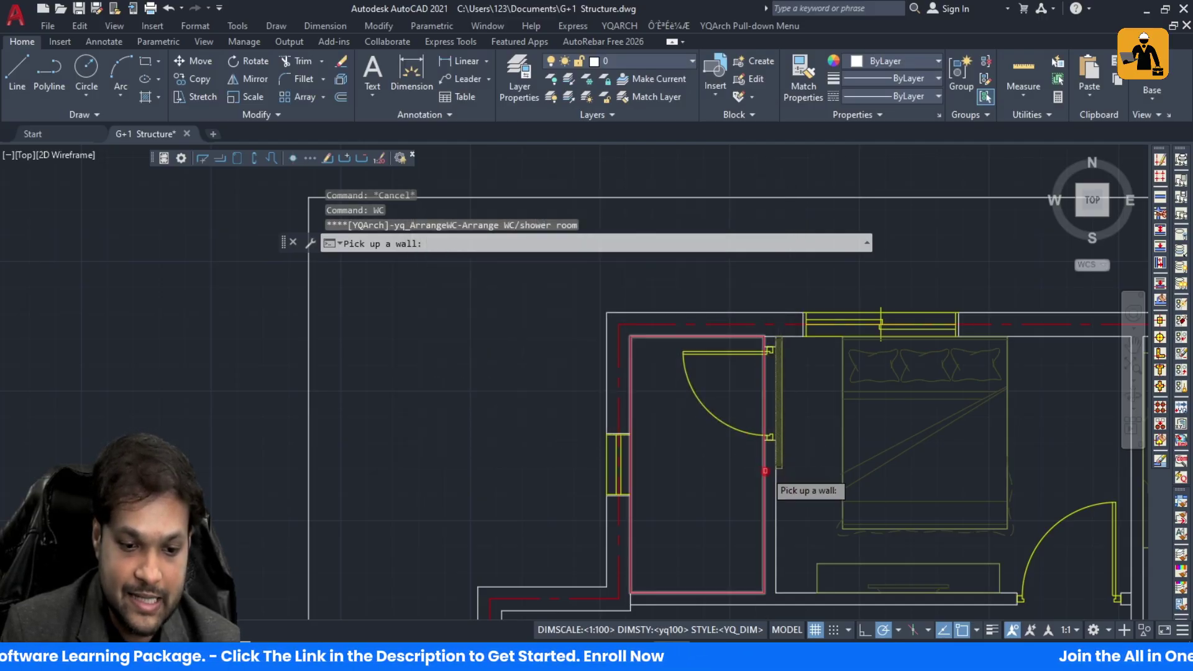
left_click(764, 471)
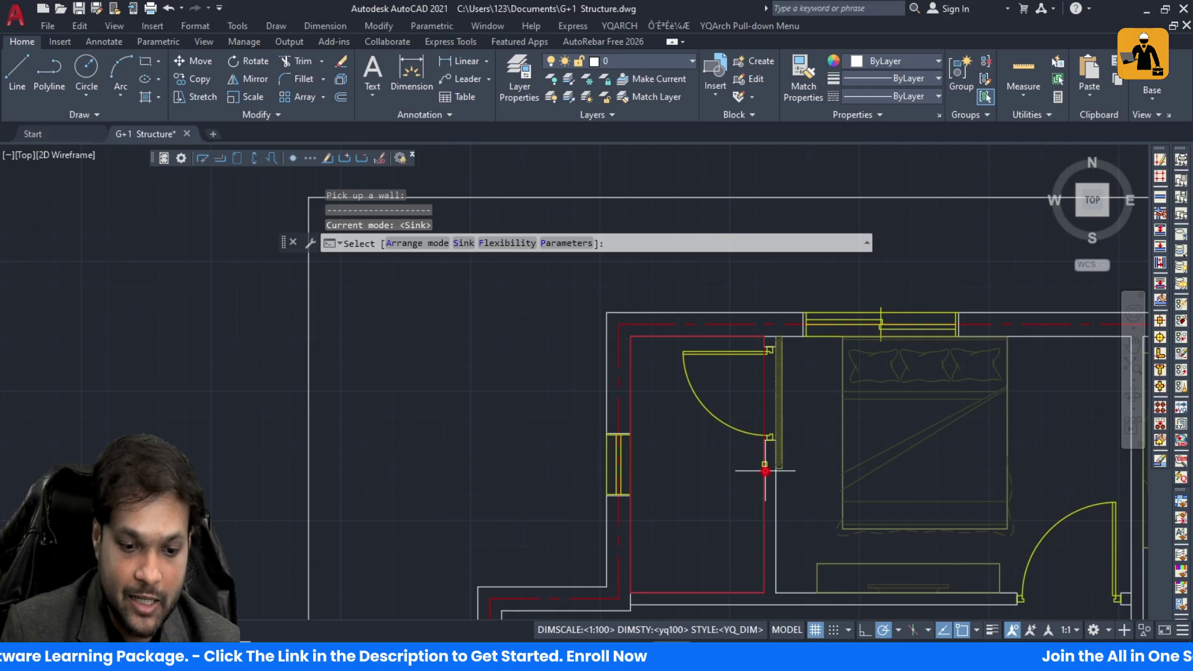
left_click(757, 579)
scroll(752, 512, "down", 4)
key("Escape")
key("Escape")
scroll(759, 553, "up", 4)
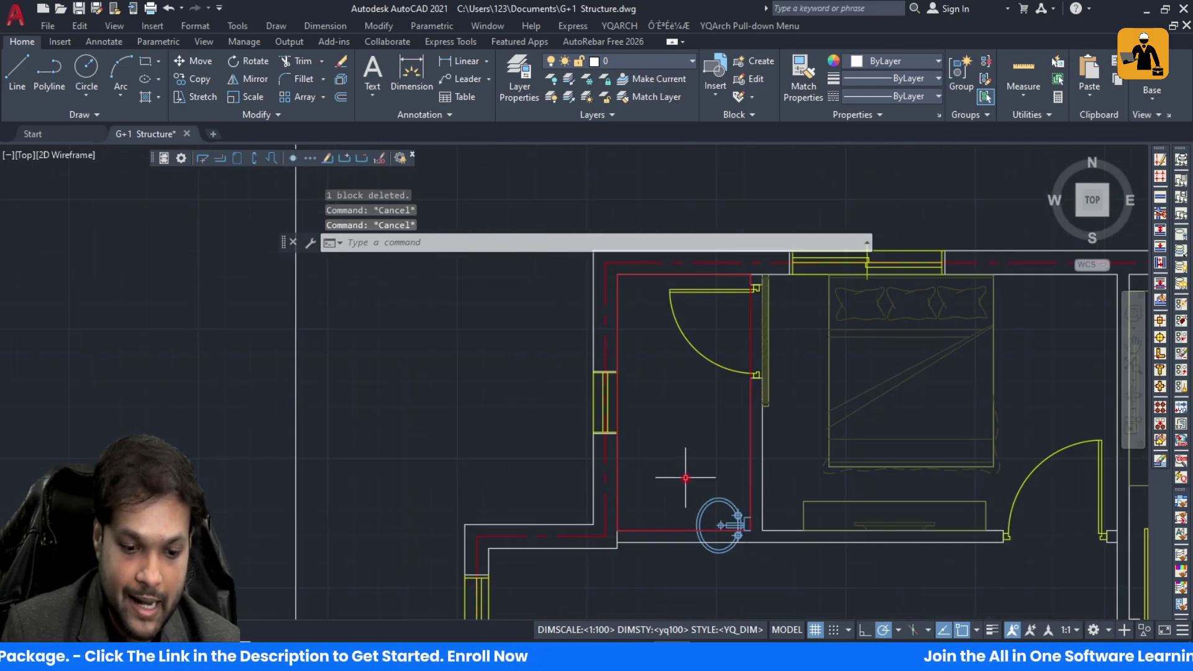
Step: Move the sink up along the bedroom-side toilet wall to just below the door
left_click(686, 478)
left_click(759, 576)
key("Return")
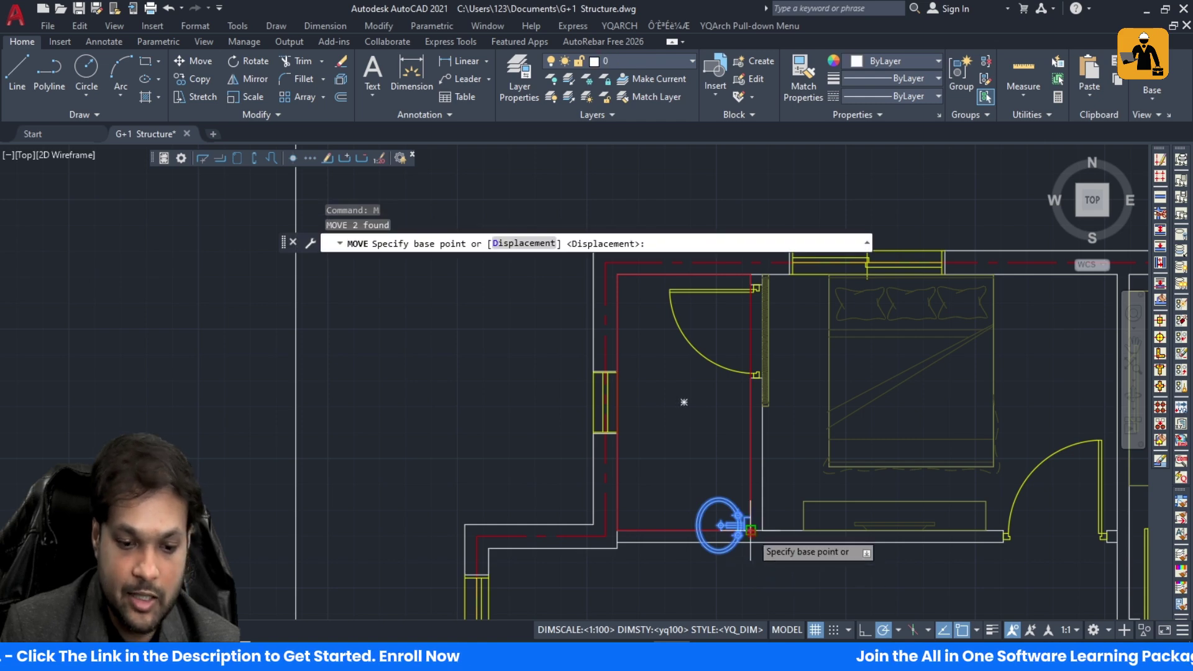
left_click(752, 547)
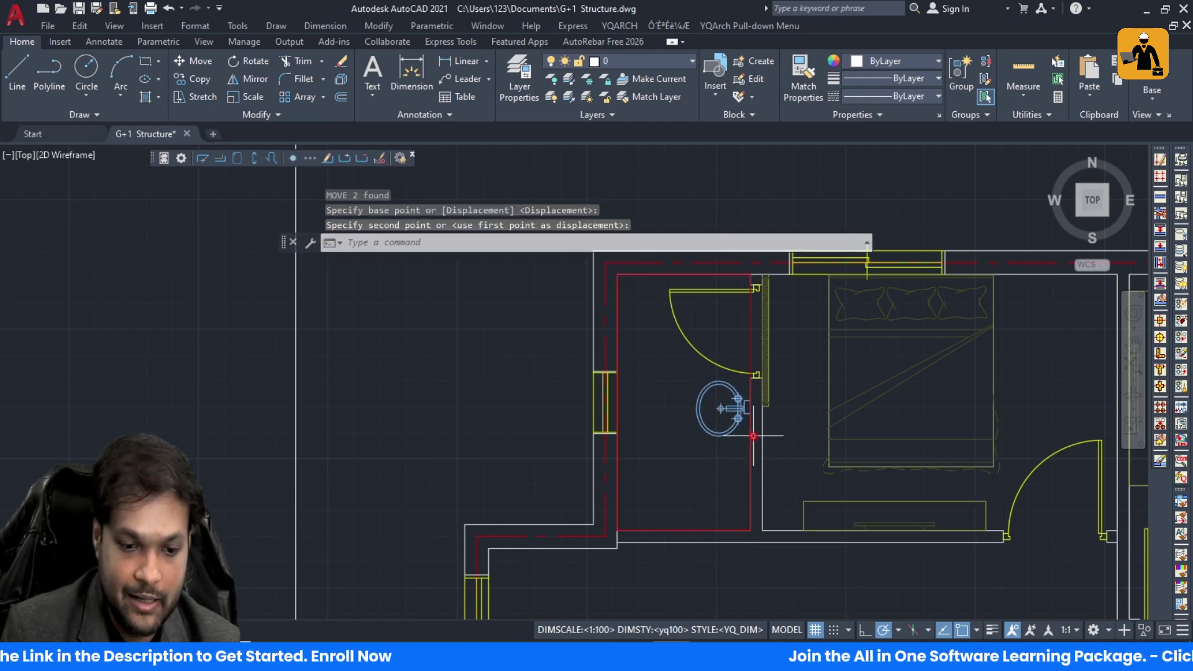
key("Escape")
key("Escape")
key("Escape")
Step: Start a WC Partition arrangement with the WC/Shower Room command on the toilet's outer wall below the window
type("WC")
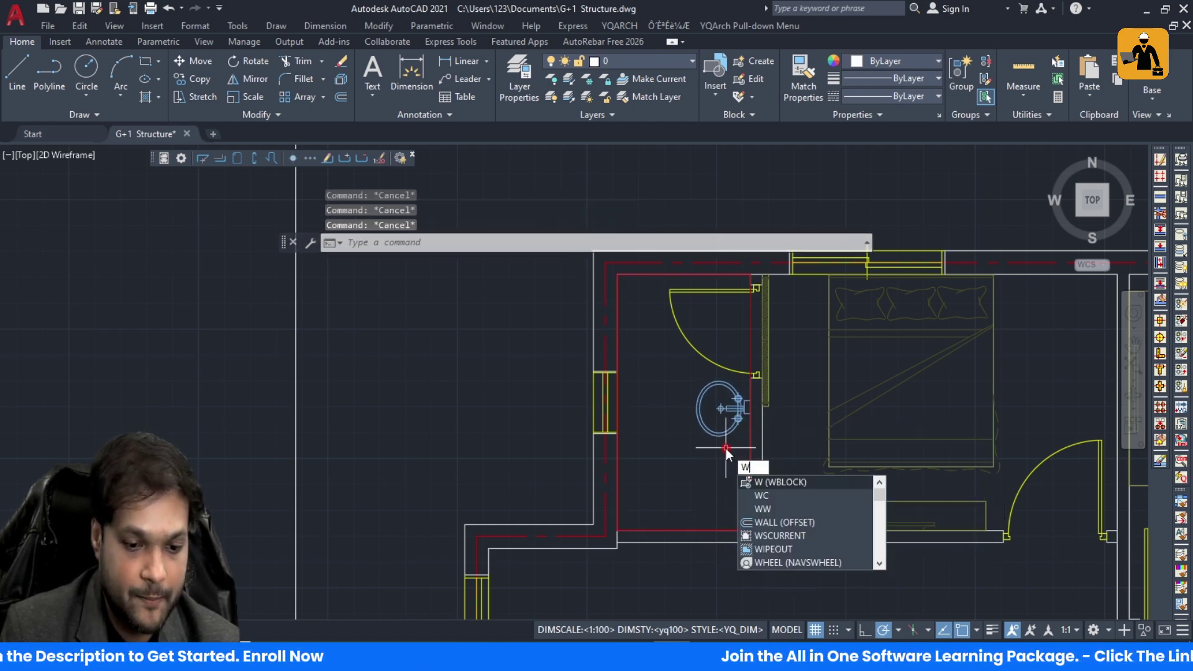
key("Return")
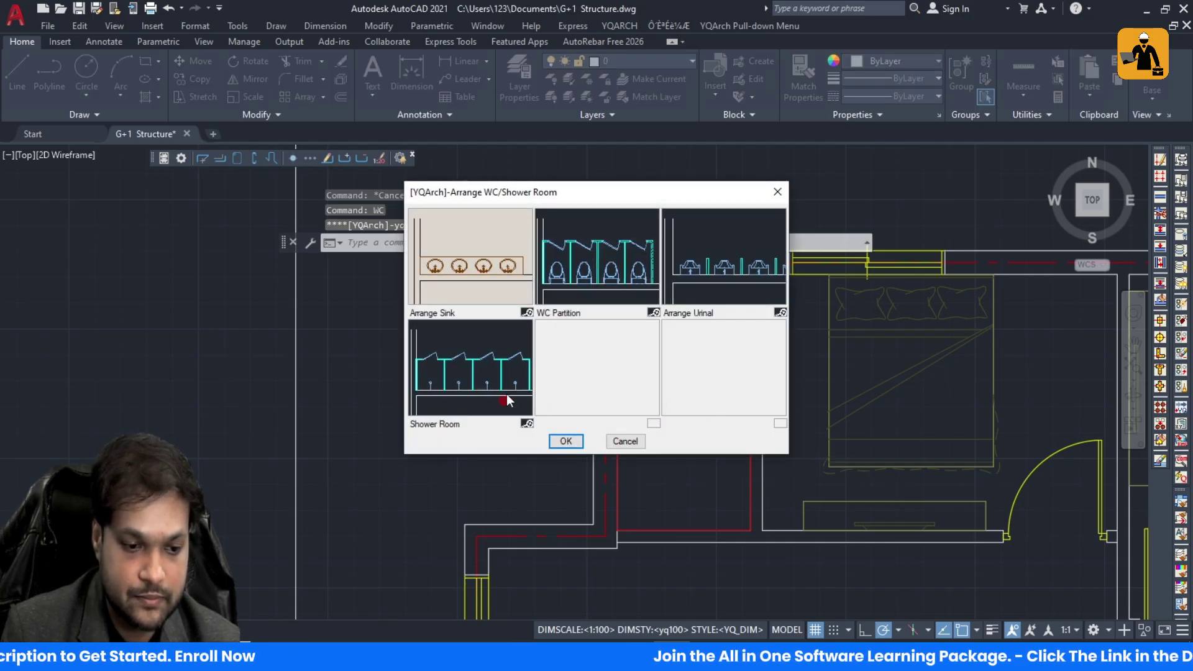
left_click(591, 285)
left_click(578, 443)
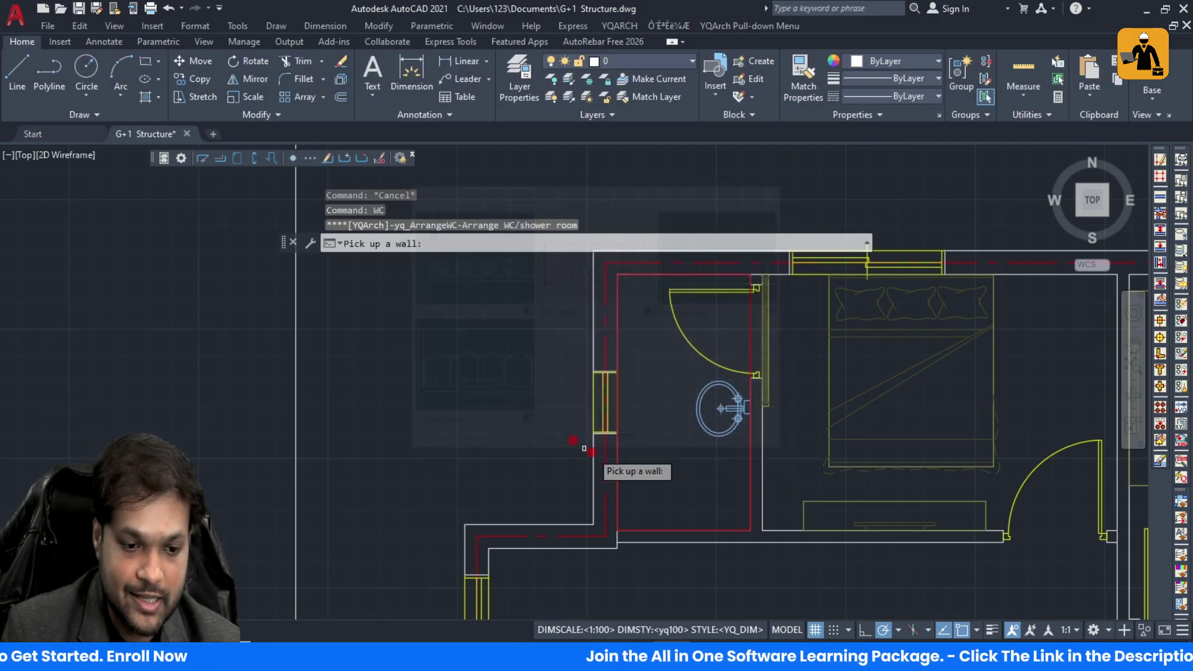
left_click(619, 500)
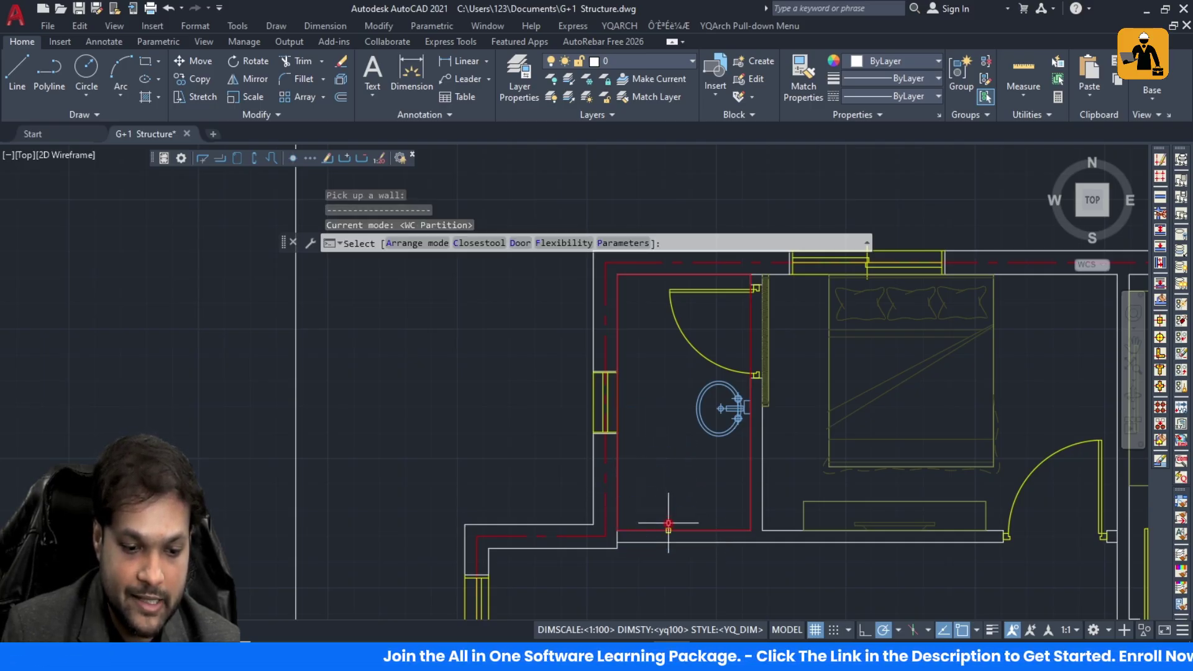
scroll(665, 520, "up", 5)
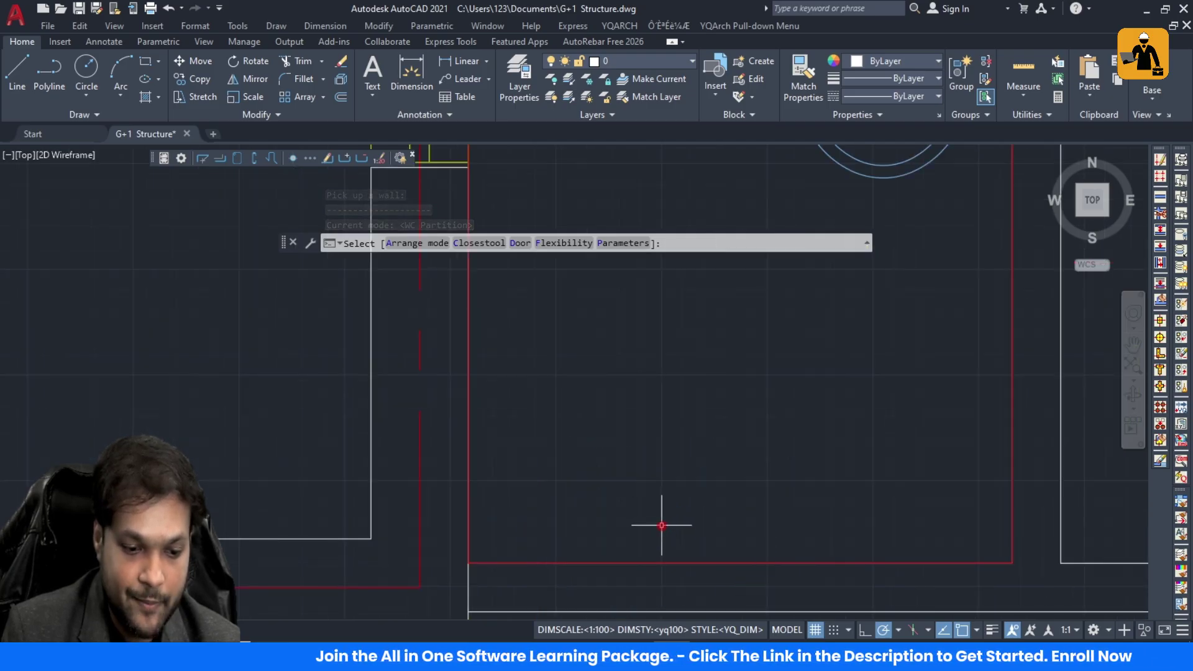
scroll(662, 536, "down", 4)
Step: Set Partition Width 900, Partition Depth 1200, Partition Door Width 600, Urinal Spacing 800, Urinal Board Depth 400 and board thicknesses 40, and place the WC
type("p")
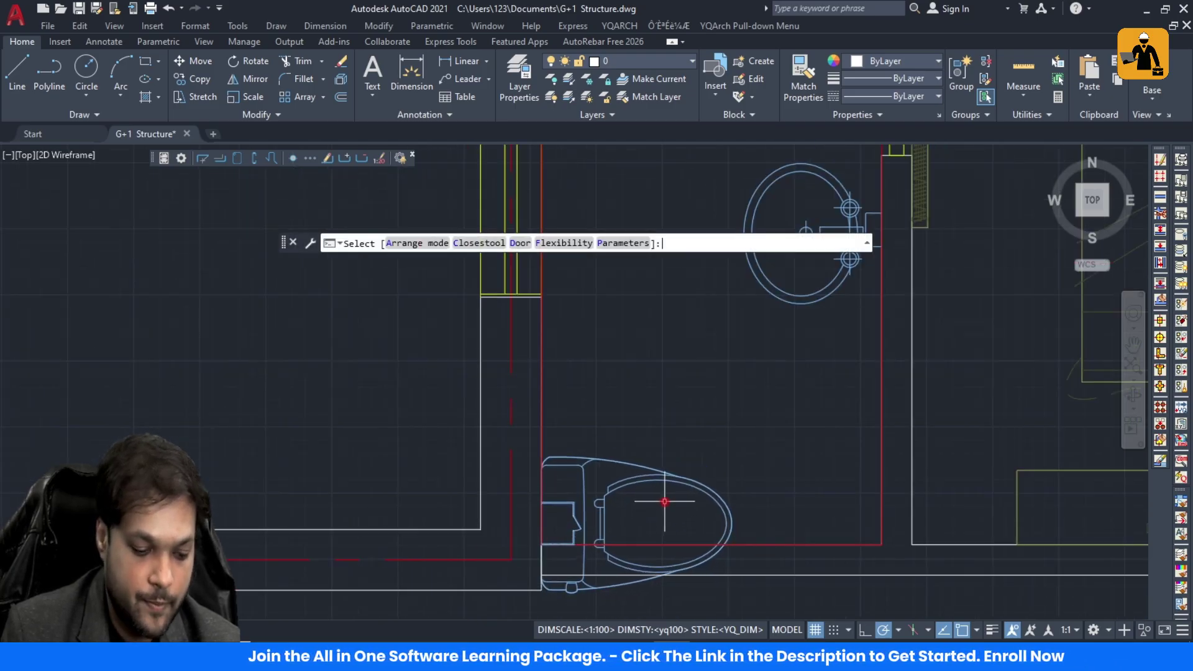
key("Return")
left_click(638, 188)
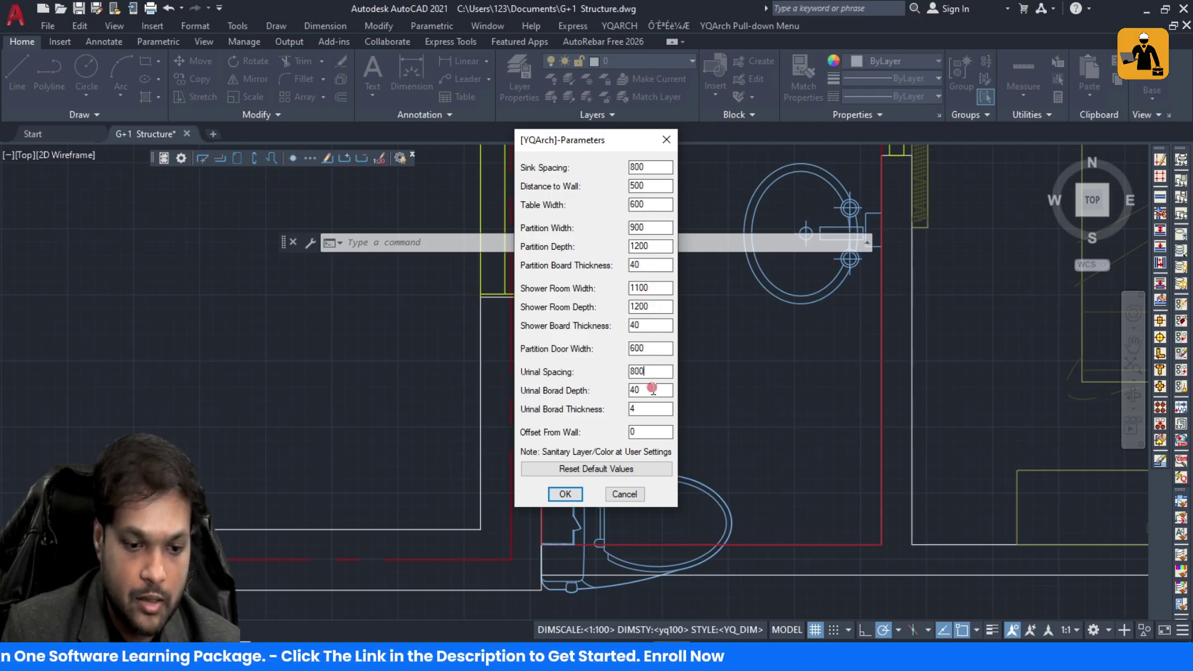
left_click(568, 493)
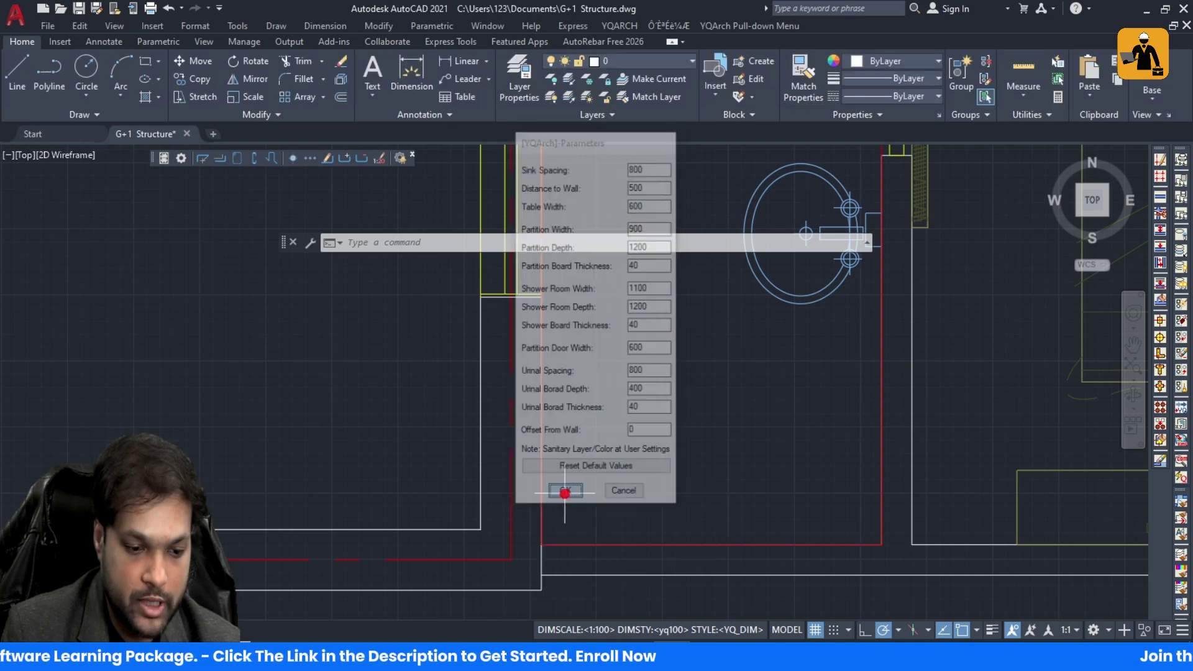
scroll(600, 403, "down", 3)
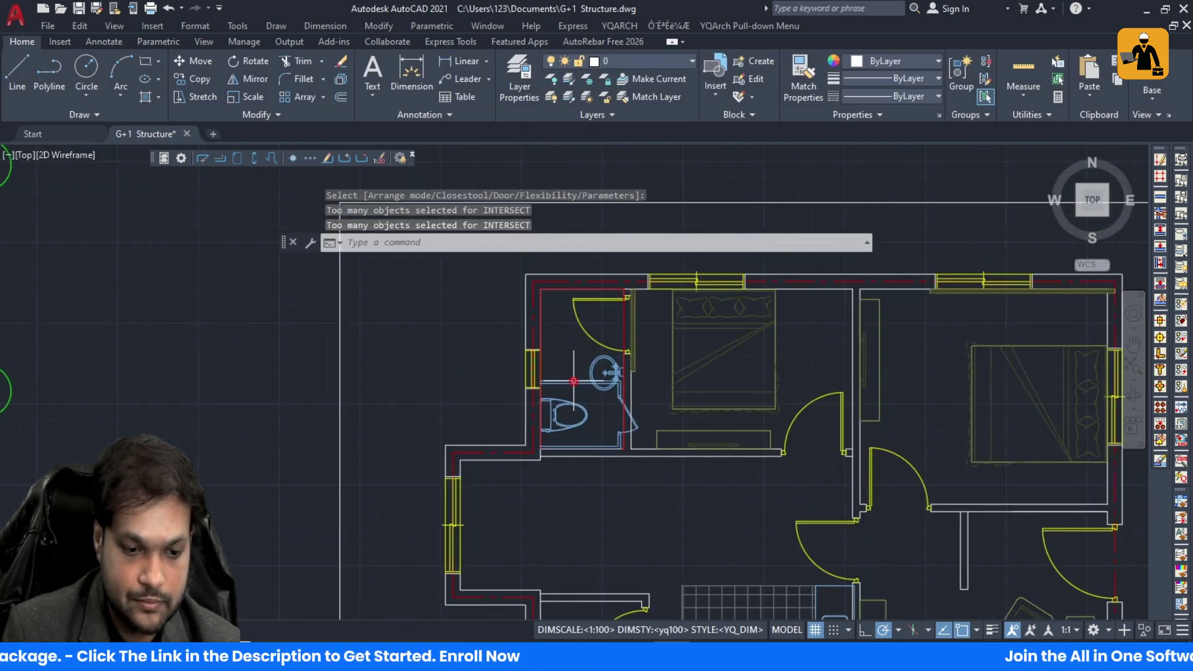
left_click(574, 381)
key("Escape")
key("Escape")
Step: Erase the upper partition board, the partition door and the short frame lines beside it around the WC
scroll(599, 404, "up", 4)
scroll(598, 407, "up", 2)
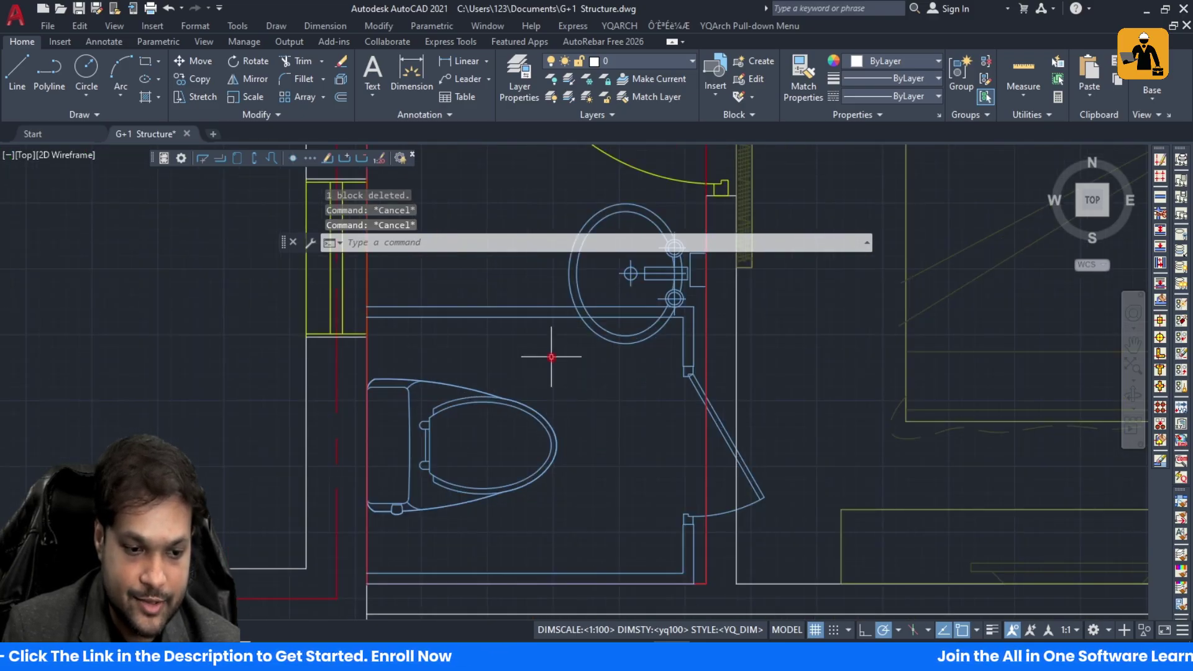
left_click(547, 341)
left_click(496, 306)
key("Delete")
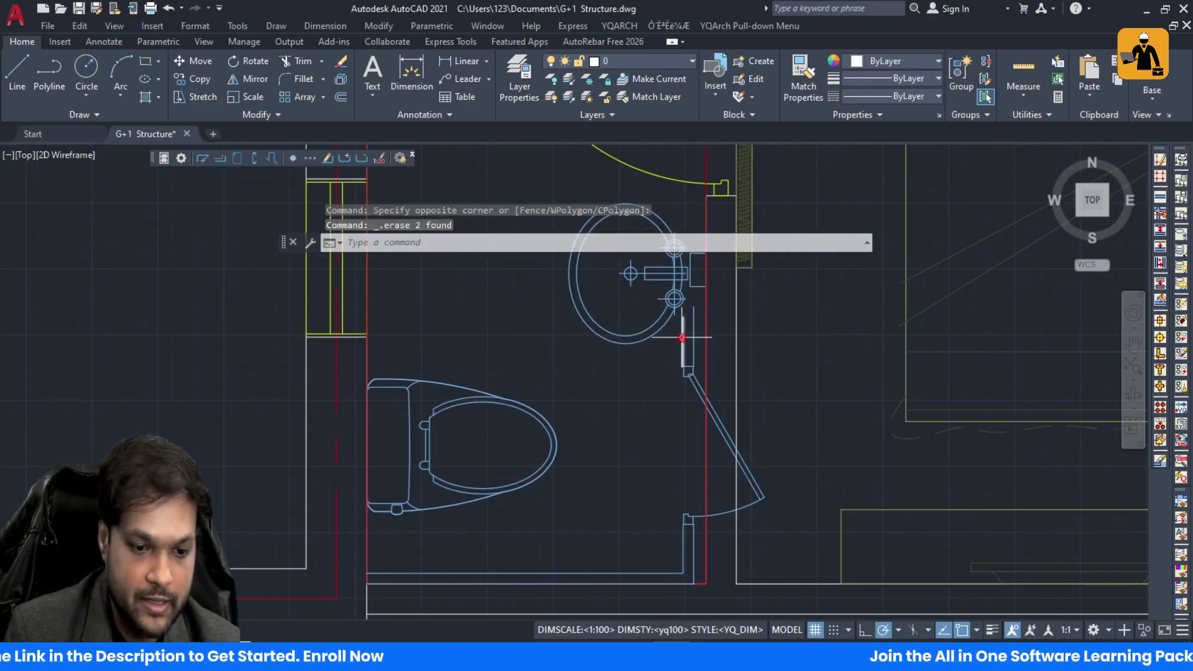
left_click(698, 367)
key("Delete")
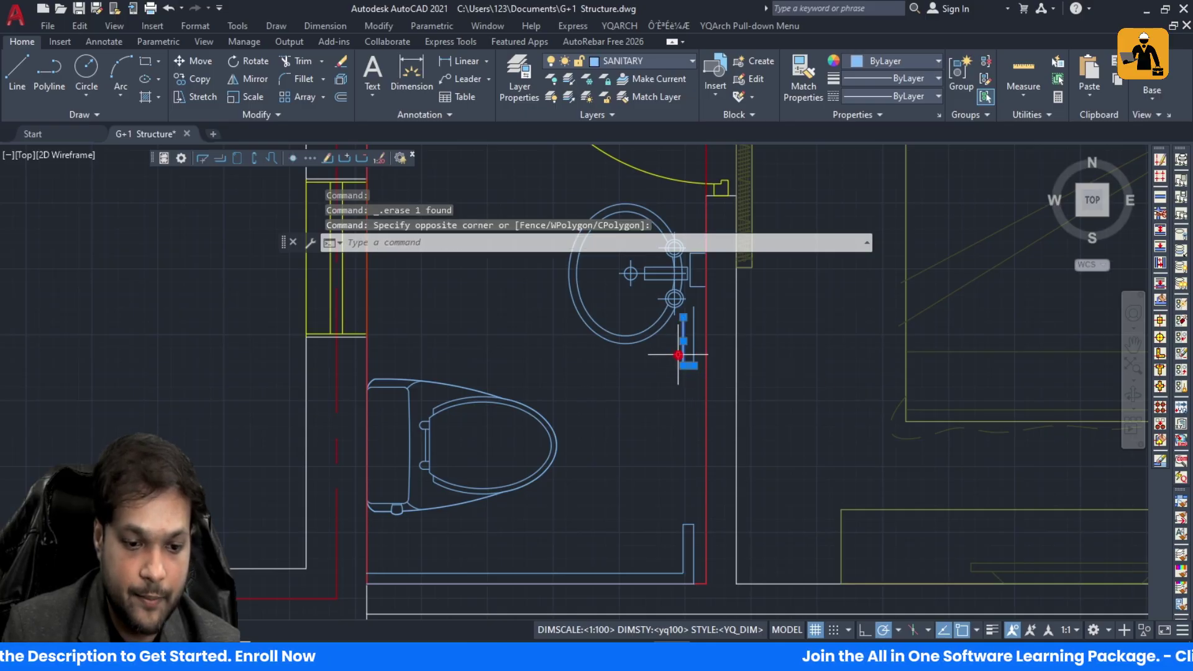
Step: Erase the remaining partition board lines in the lower corner of the toilet, keeping the WC
left_click(695, 550)
left_click(669, 528)
key("Delete")
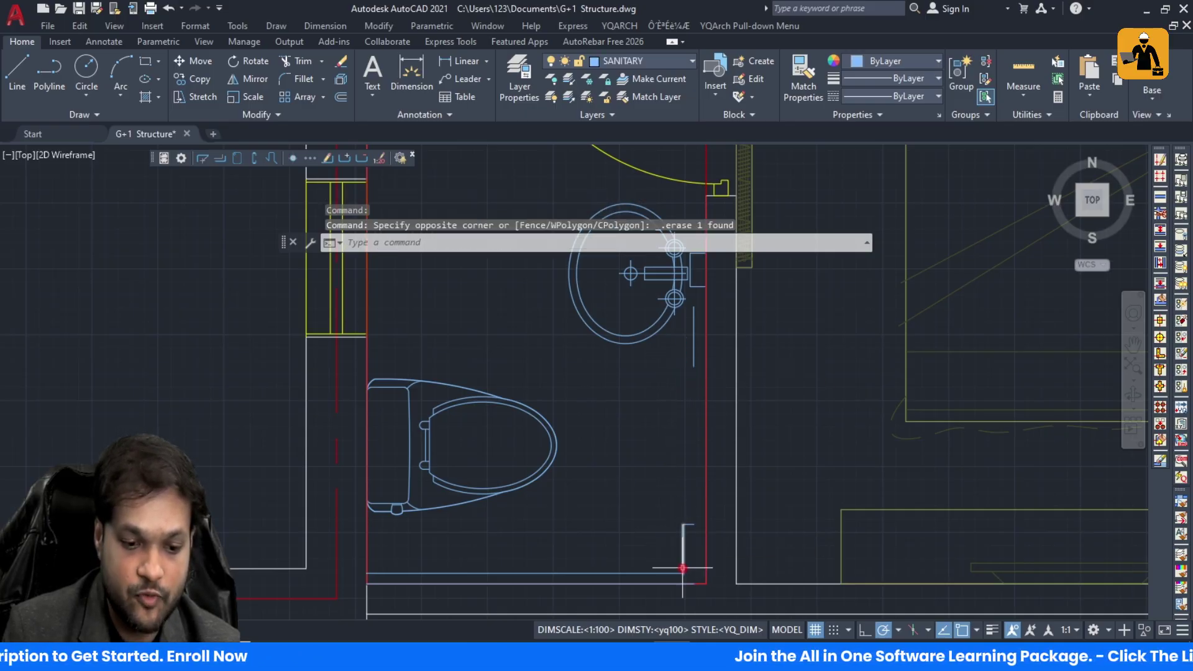
left_click(683, 569)
key("Delete")
left_click(692, 575)
left_click(640, 573)
left_click(701, 540)
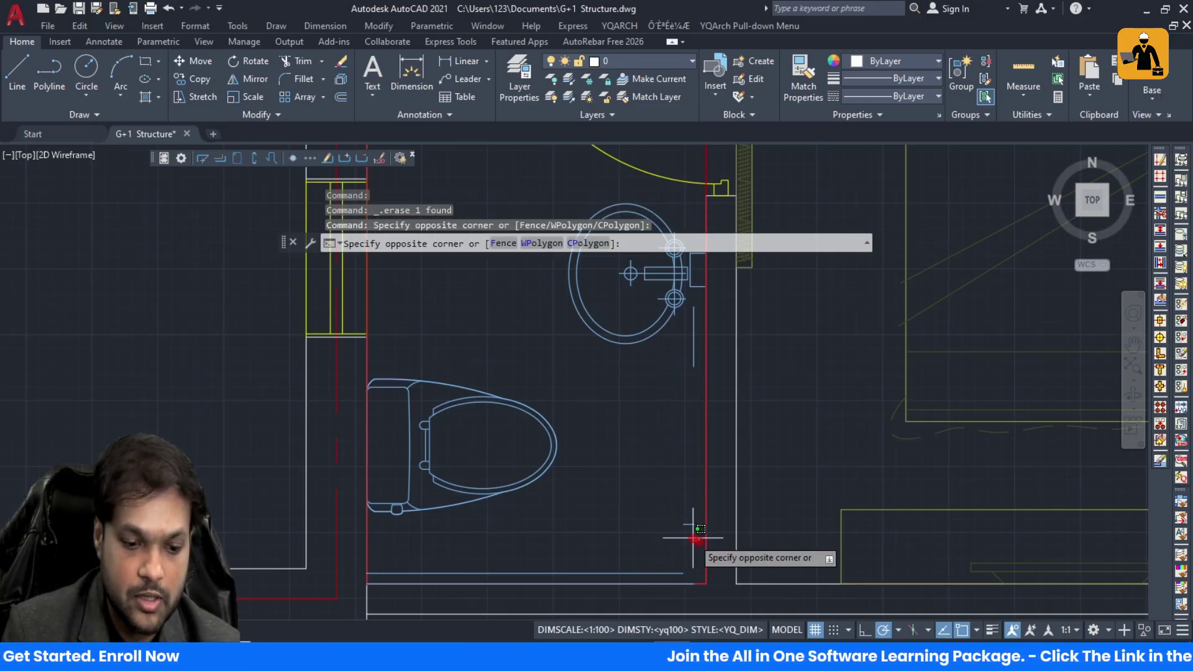
left_click(689, 521)
key("Delete")
Step: Erase the leftover vertical partition line just below the sink and clear the selection
scroll(626, 568, "down", 5)
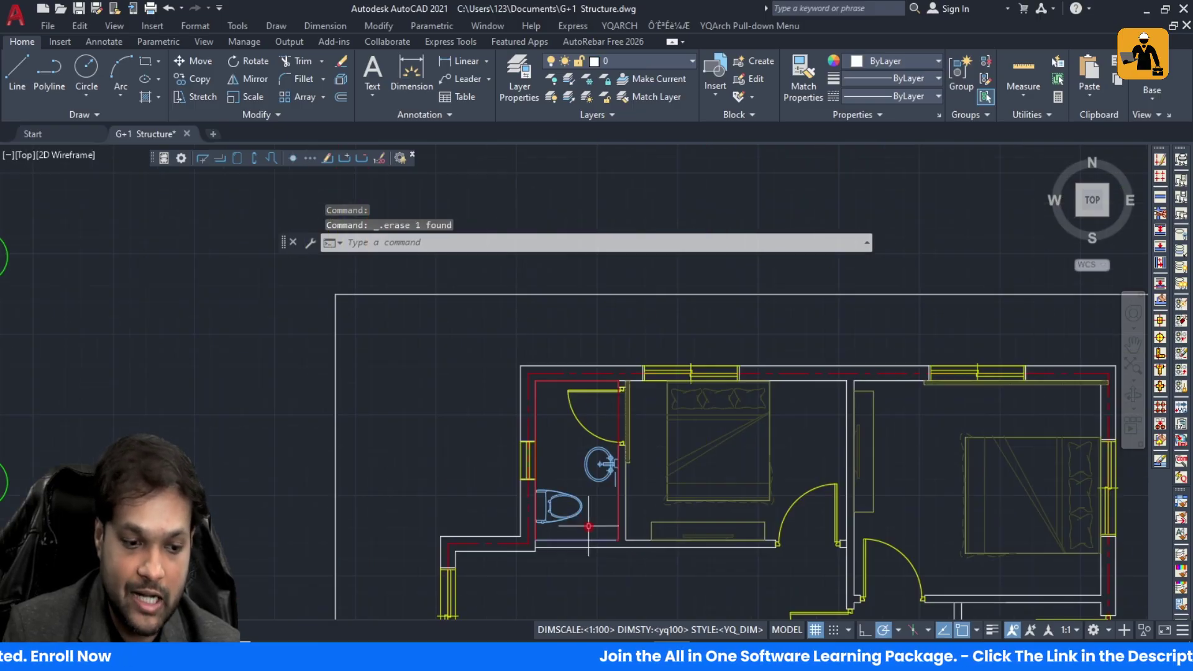
scroll(596, 478, "up", 4)
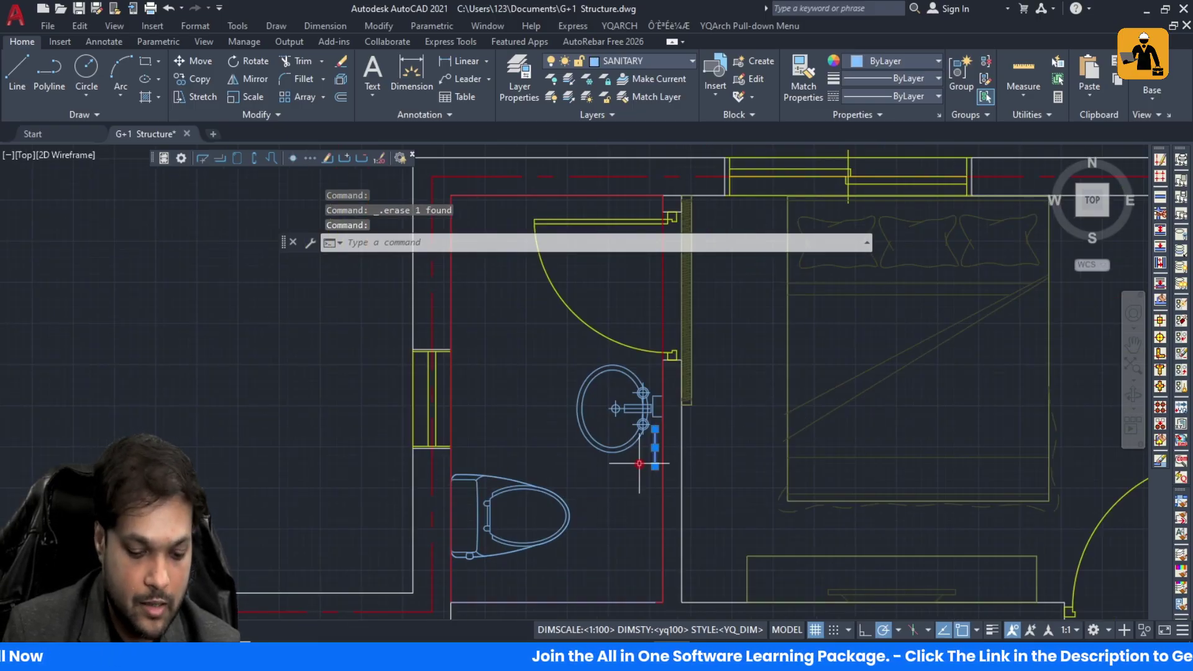
scroll(575, 437, "down", 5)
scroll(575, 437, "up", 2)
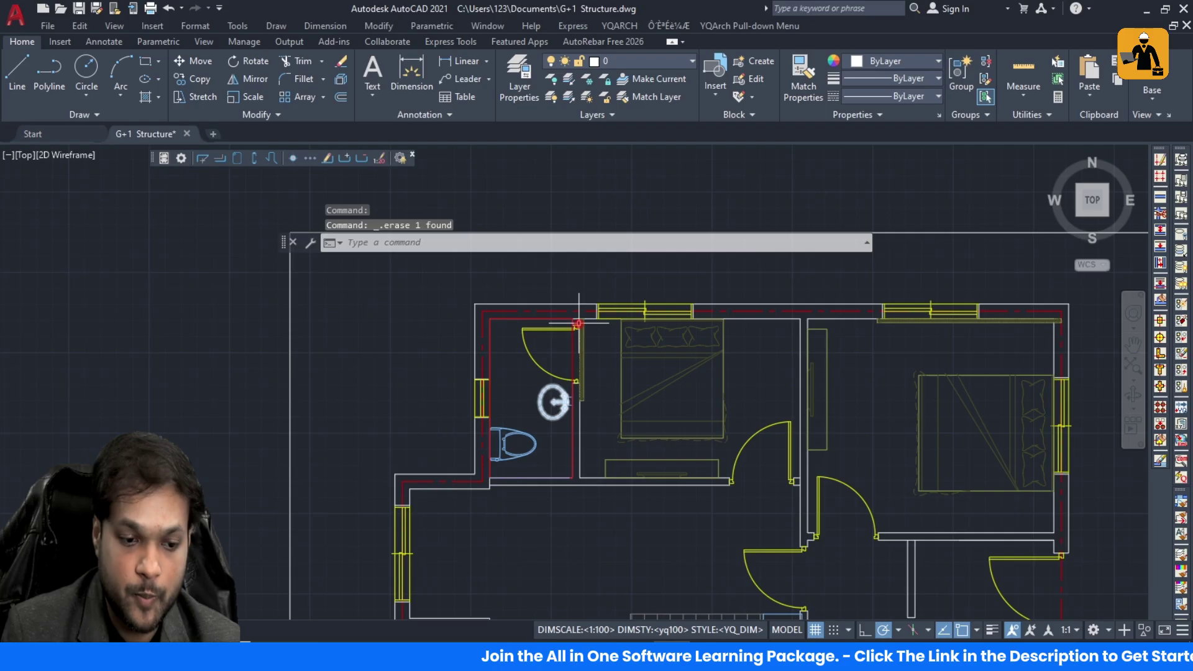
left_click(573, 426)
scroll(538, 441, "down", 3)
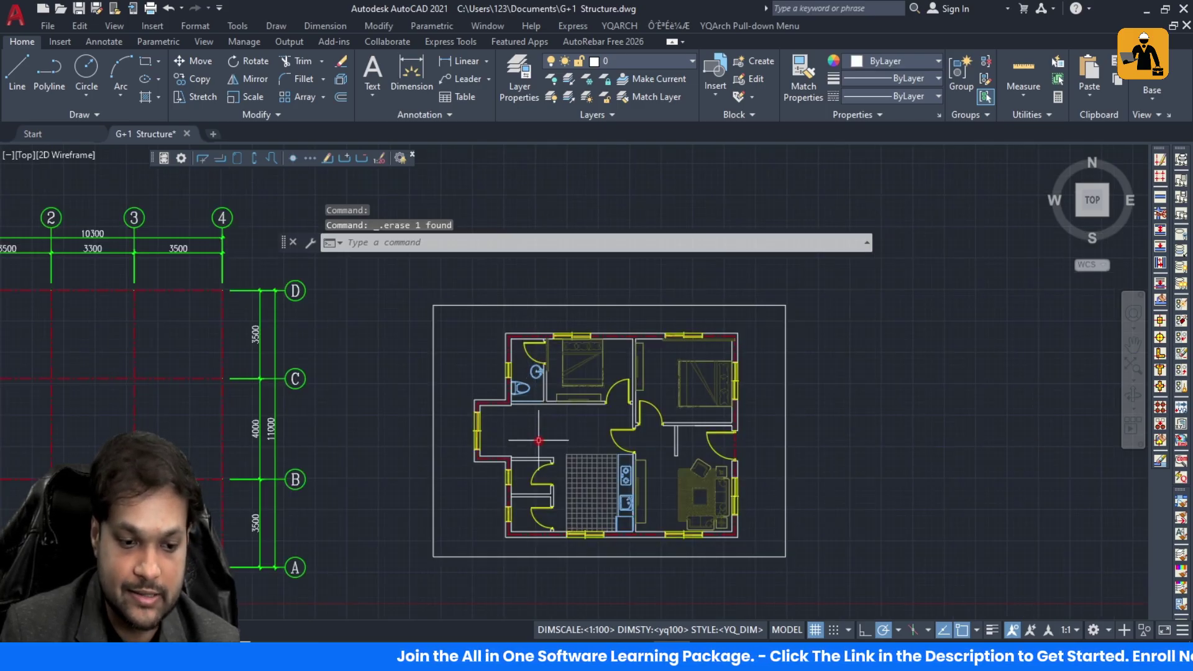
key("Escape")
scroll(525, 483, "up", 3)
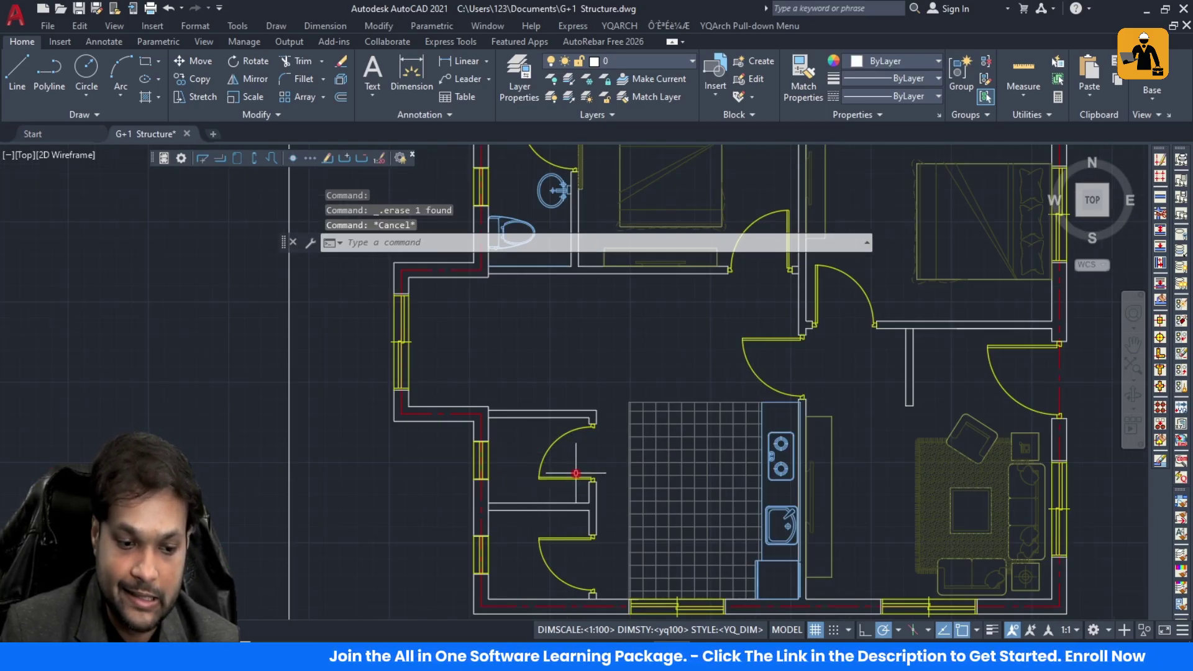
scroll(567, 484, "down", 5)
scroll(589, 421, "up", 1)
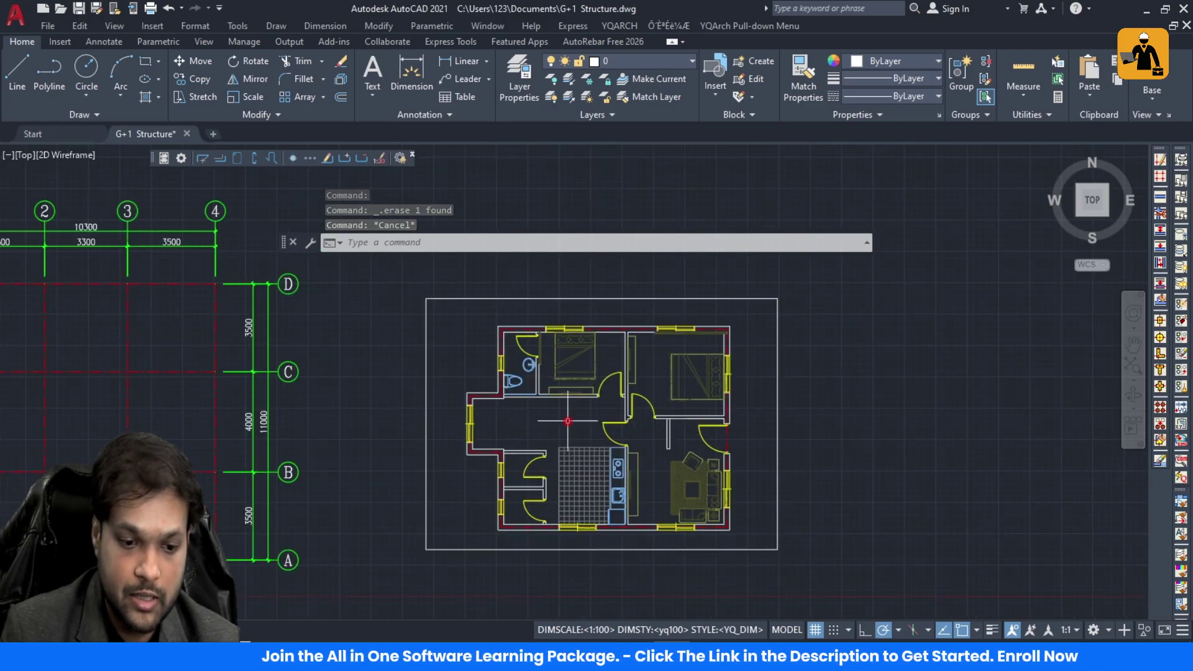
key("Escape")
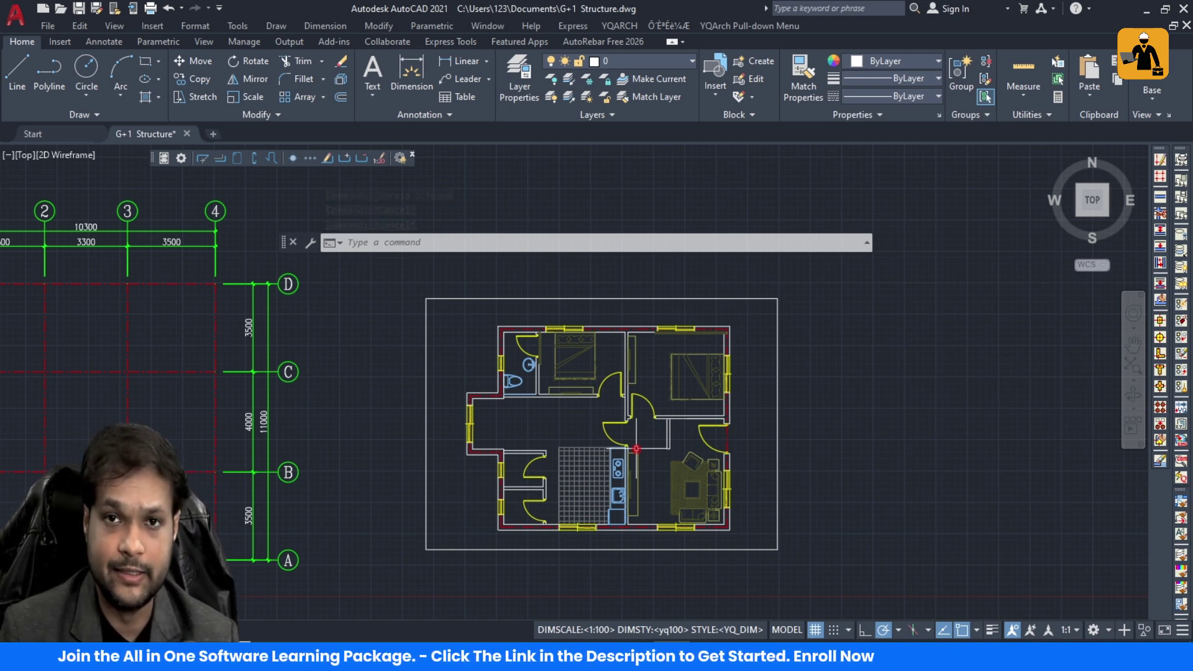
type("LTP")
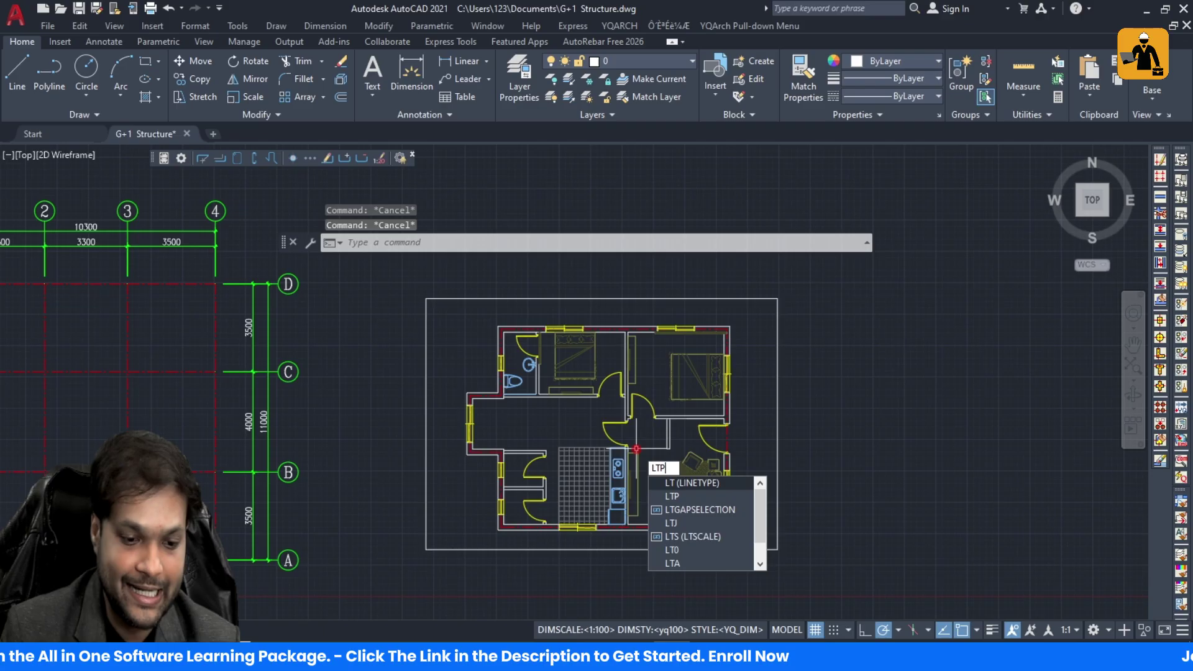
key("Return")
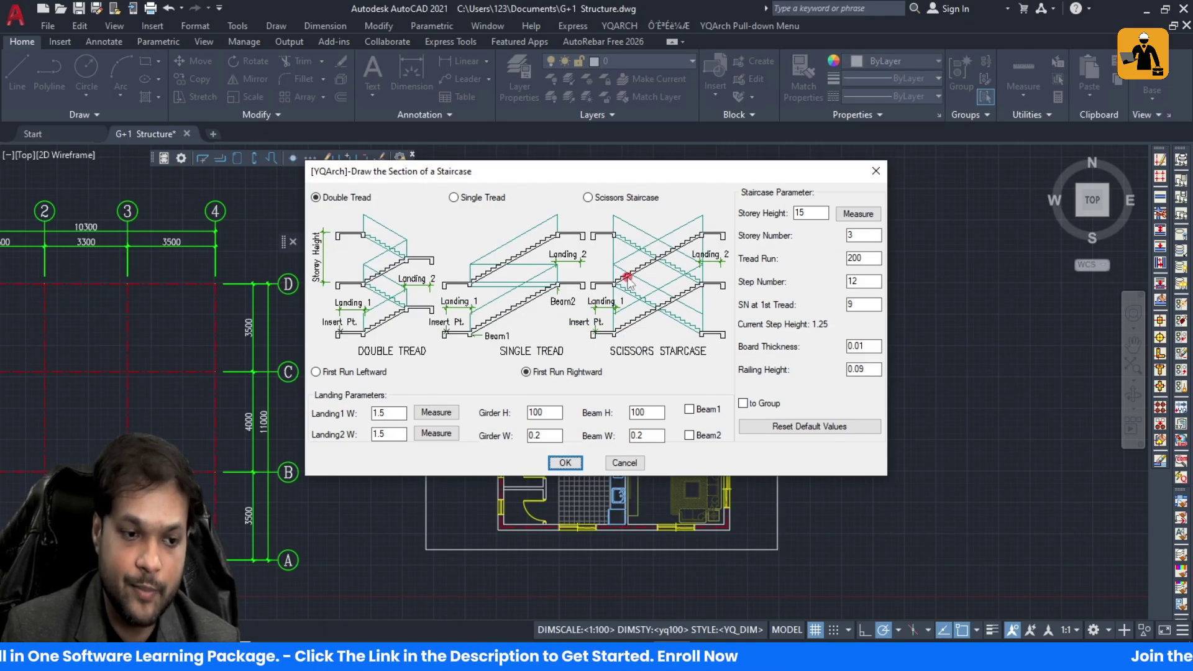
left_click(623, 462)
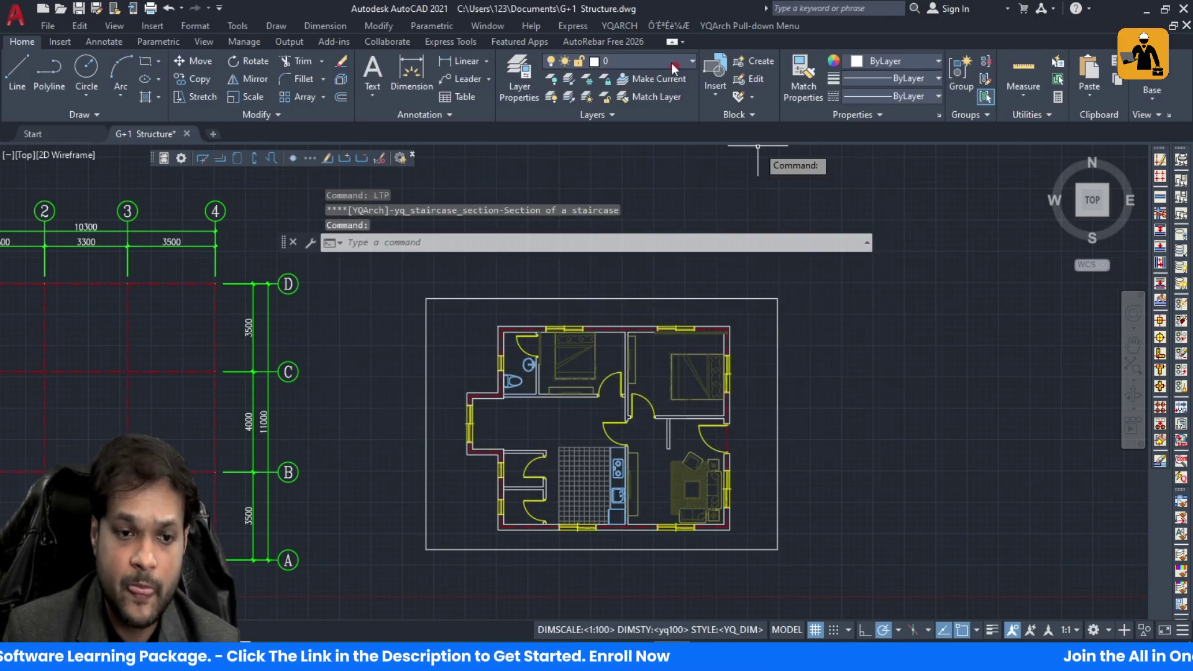
Step: Try to place a Scissor Stair plan with Total Width 1500, Landing Width 1500, Tread Width 250, Step Number 24 and Rotation 90 in the windowed hall recess
left_click(622, 27)
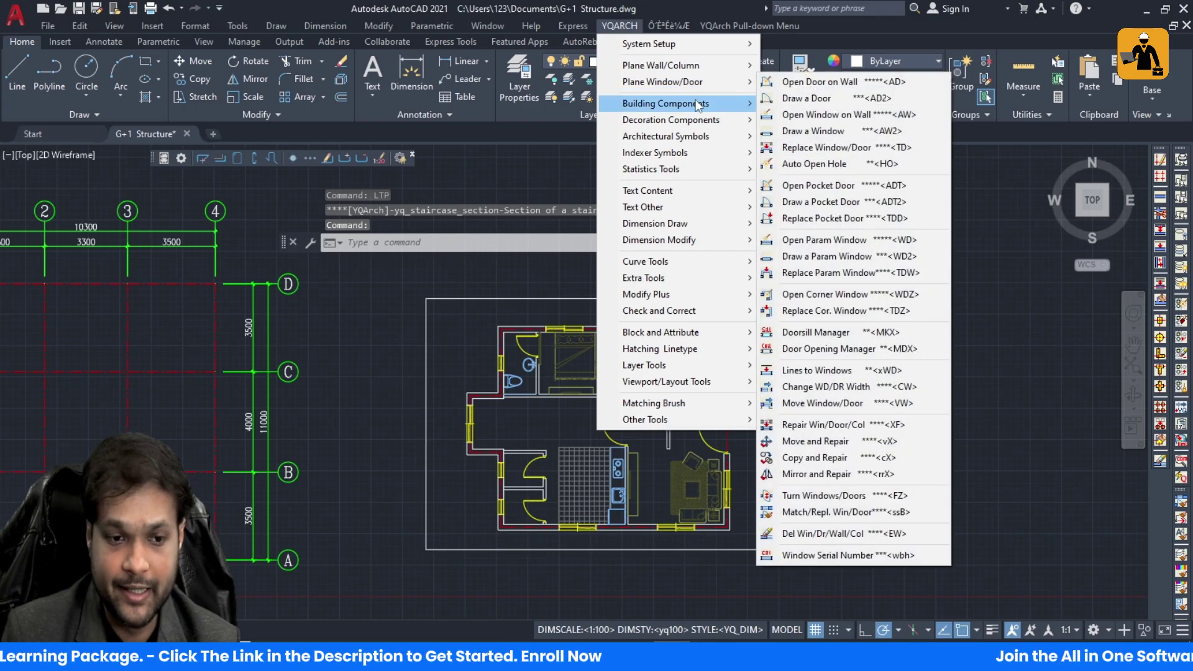
mouse_move(665, 103)
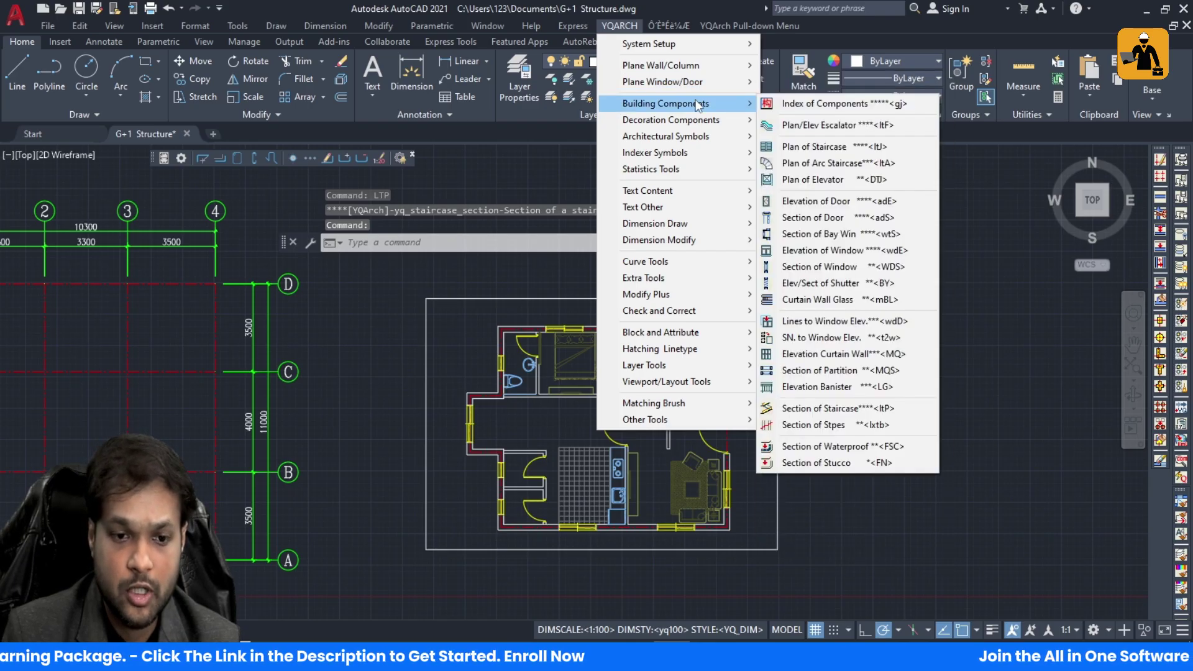
left_click(814, 147)
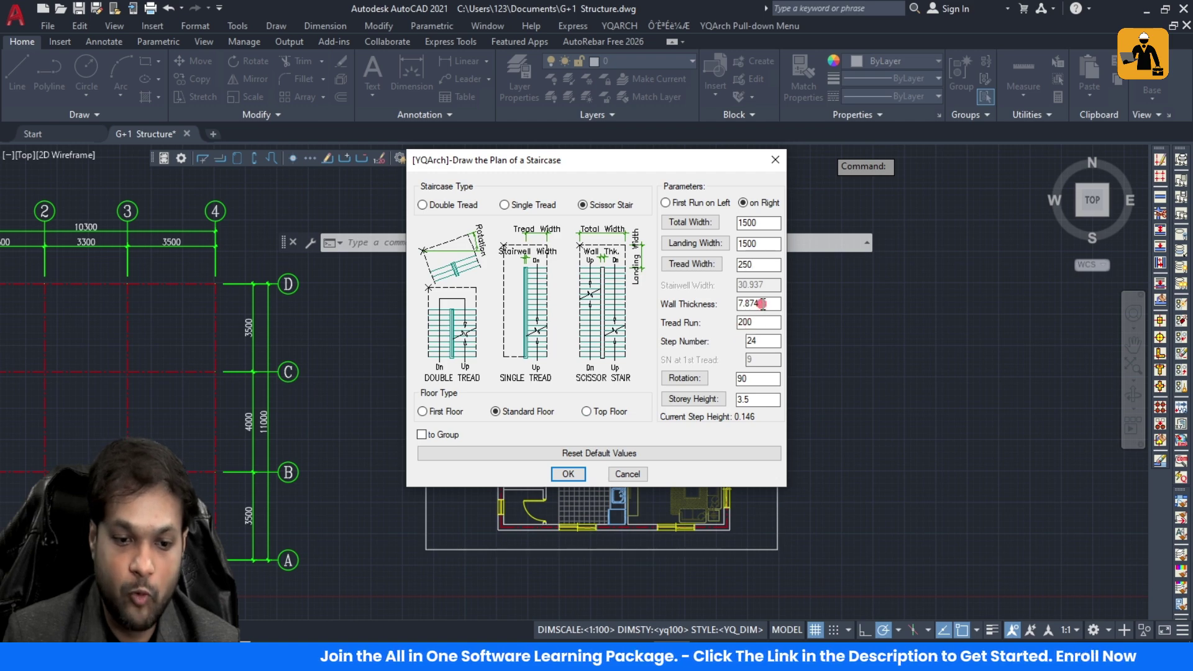
left_click(568, 474)
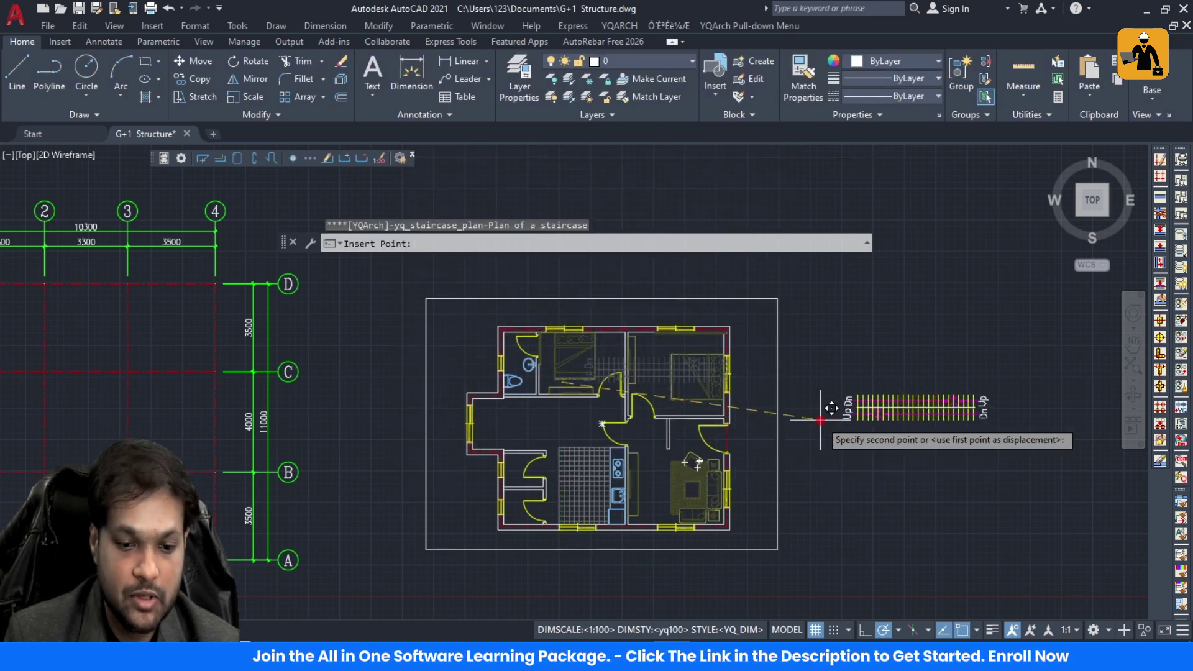
scroll(462, 419, "up", 4)
scroll(461, 420, "down", 4)
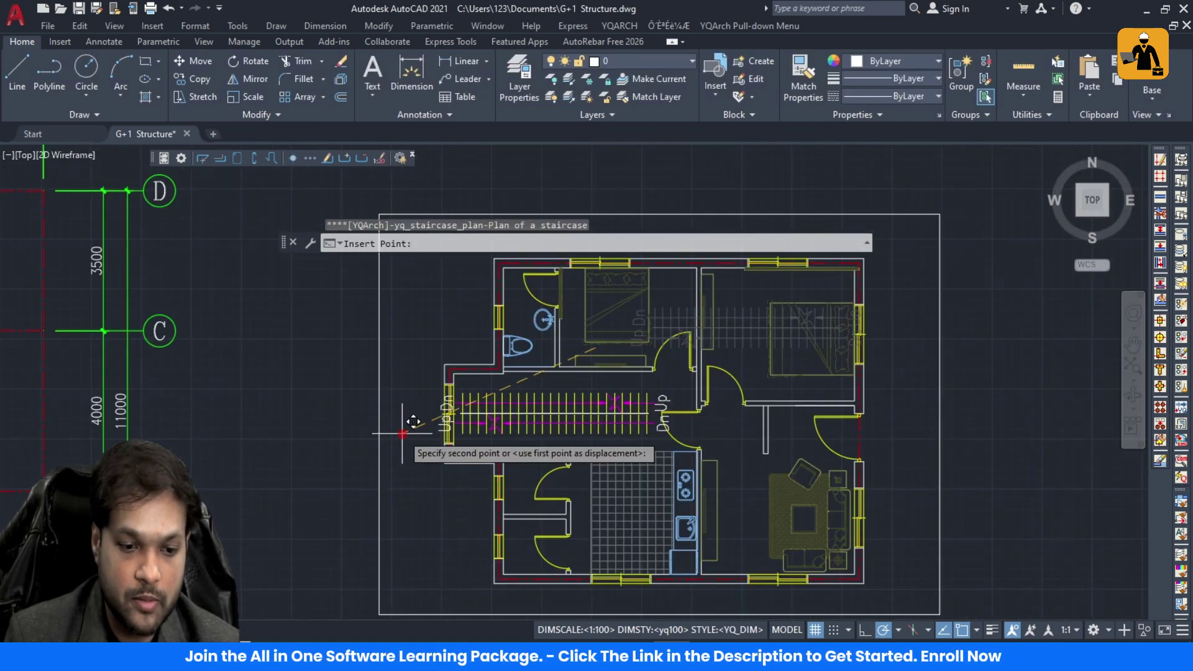
scroll(292, 429, "down", 4)
key("Escape")
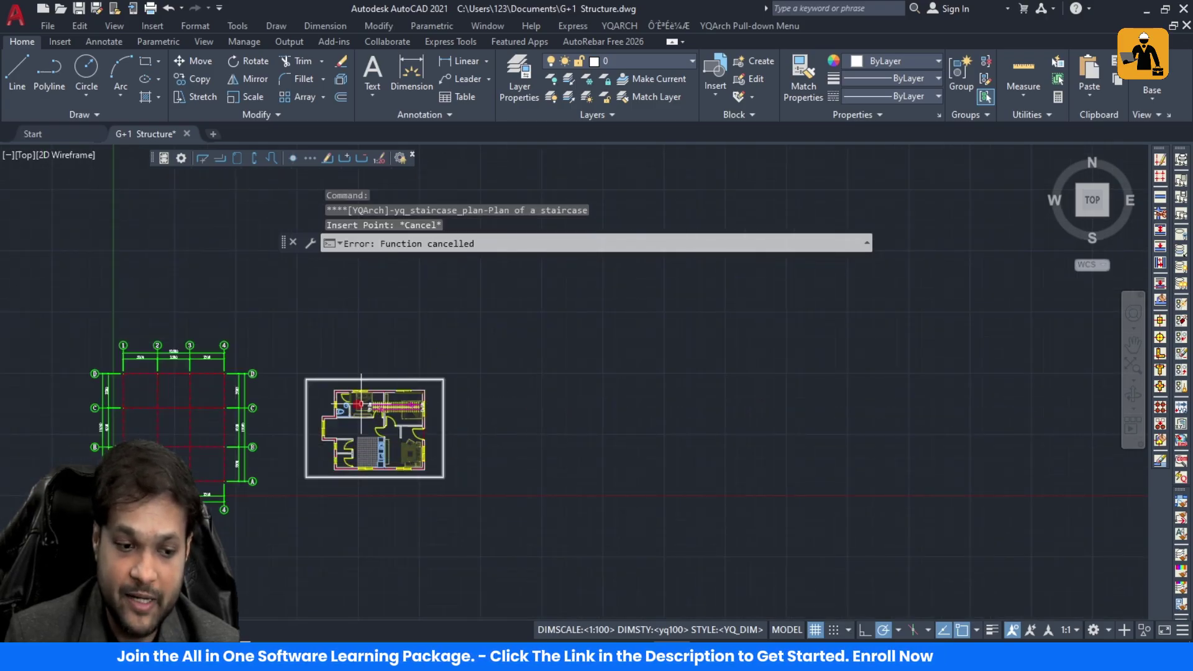
Step: Undo the staircase plan insertion over the bedrooms
scroll(367, 402, "up", 5)
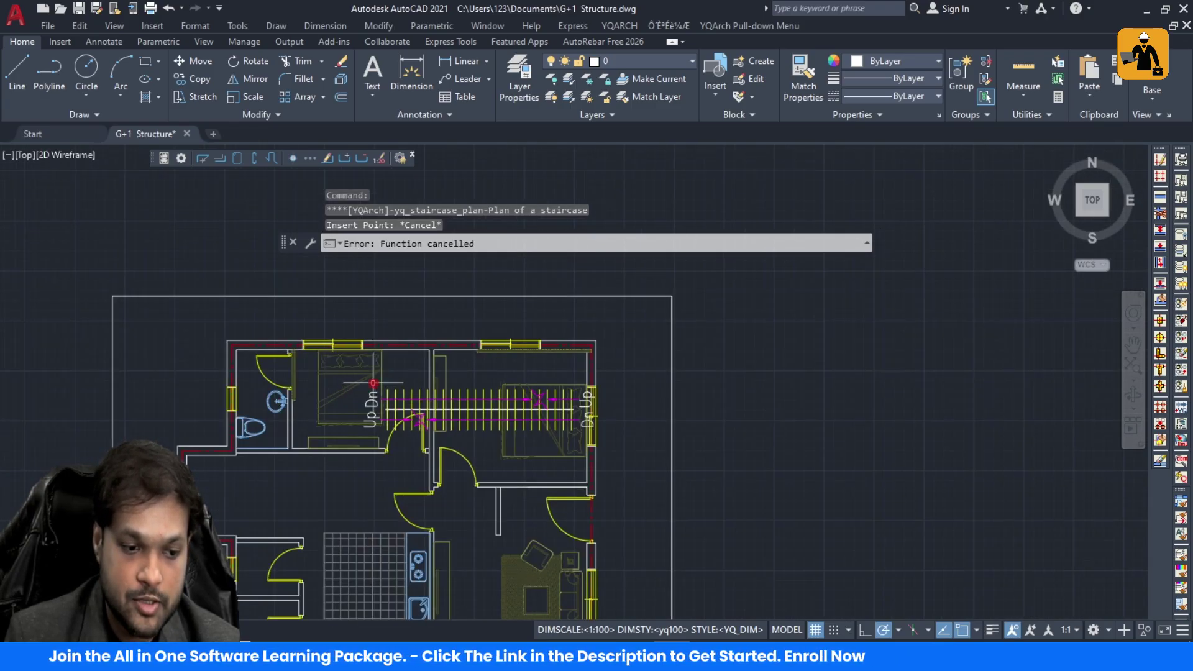
key("ctrl+z")
key("ctrl+z")
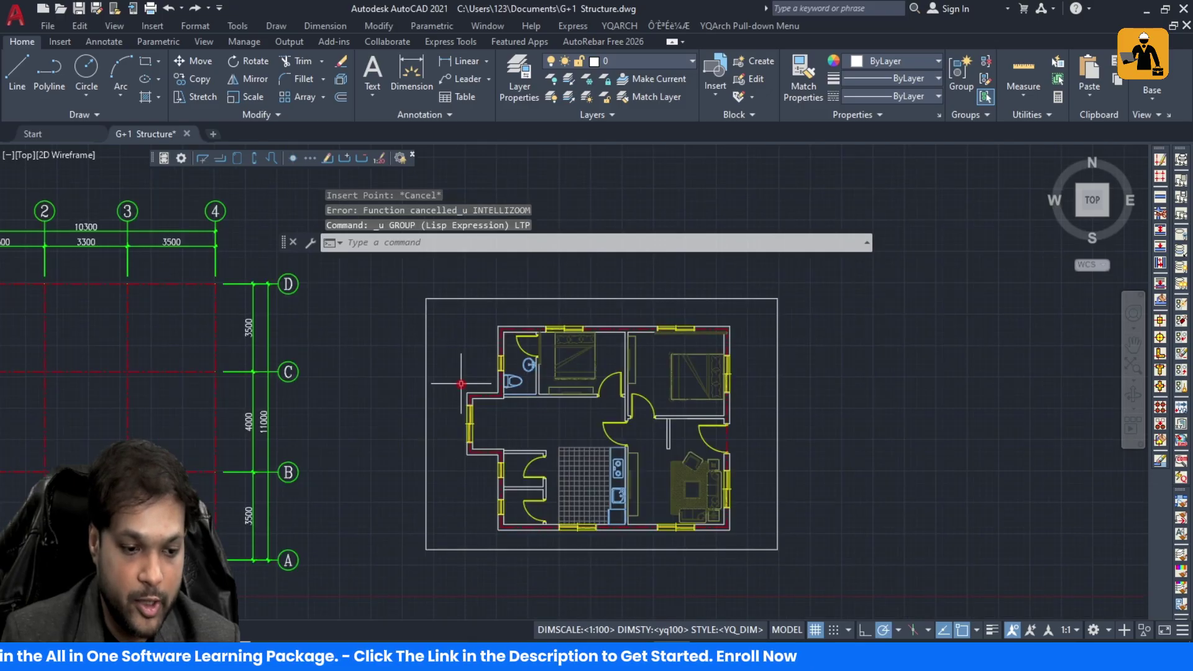
key("Escape")
key("Escape")
scroll(531, 425, "up", 5)
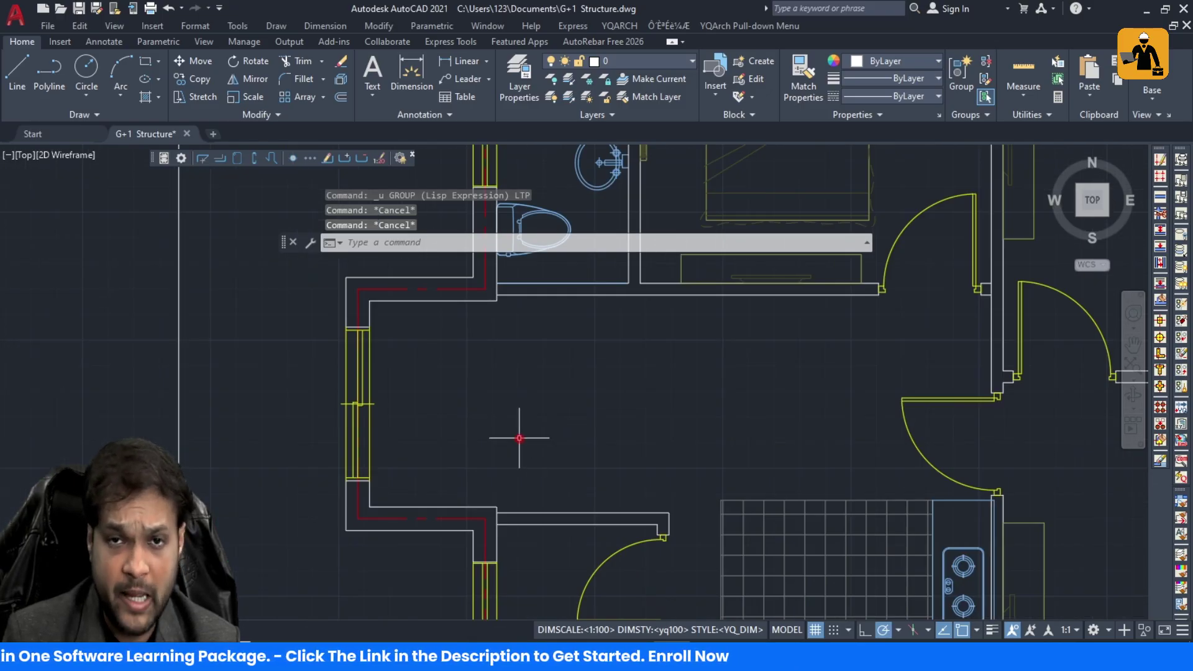
scroll(448, 397, "down", 5)
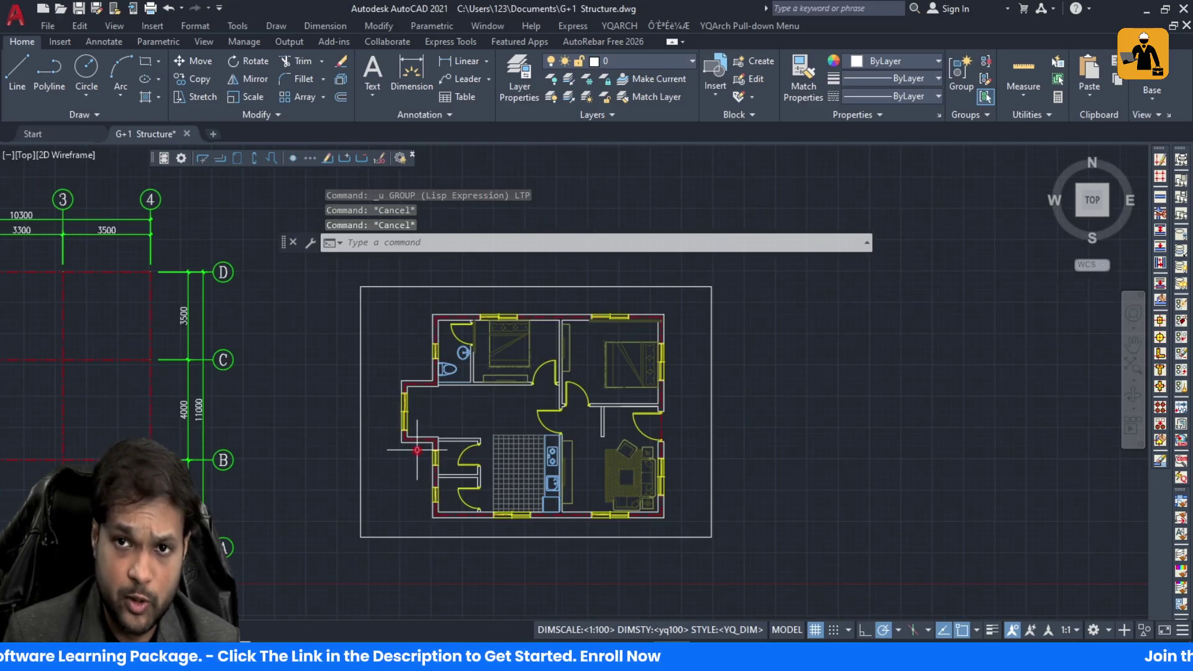
scroll(422, 426, "up", 6)
scroll(457, 435, "down", 3)
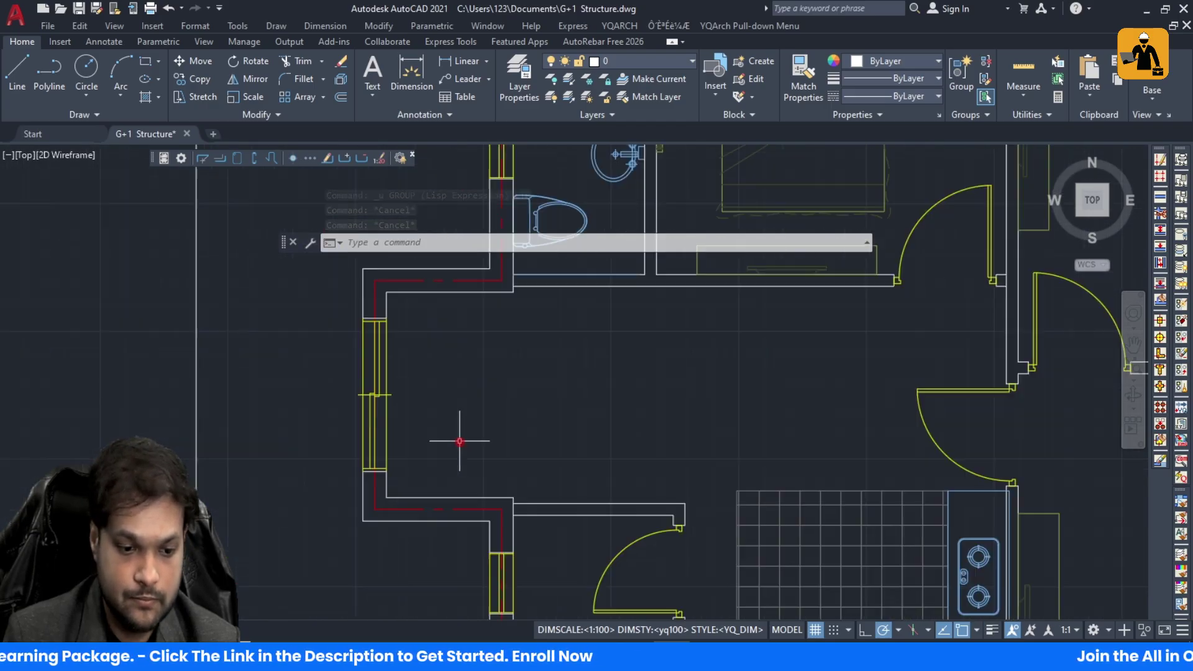
Step: Move the upper face line of the lower toilet's top wall up towards the inner face of the windowed recess's lower wall
scroll(486, 456, "up", 4)
left_click(516, 537)
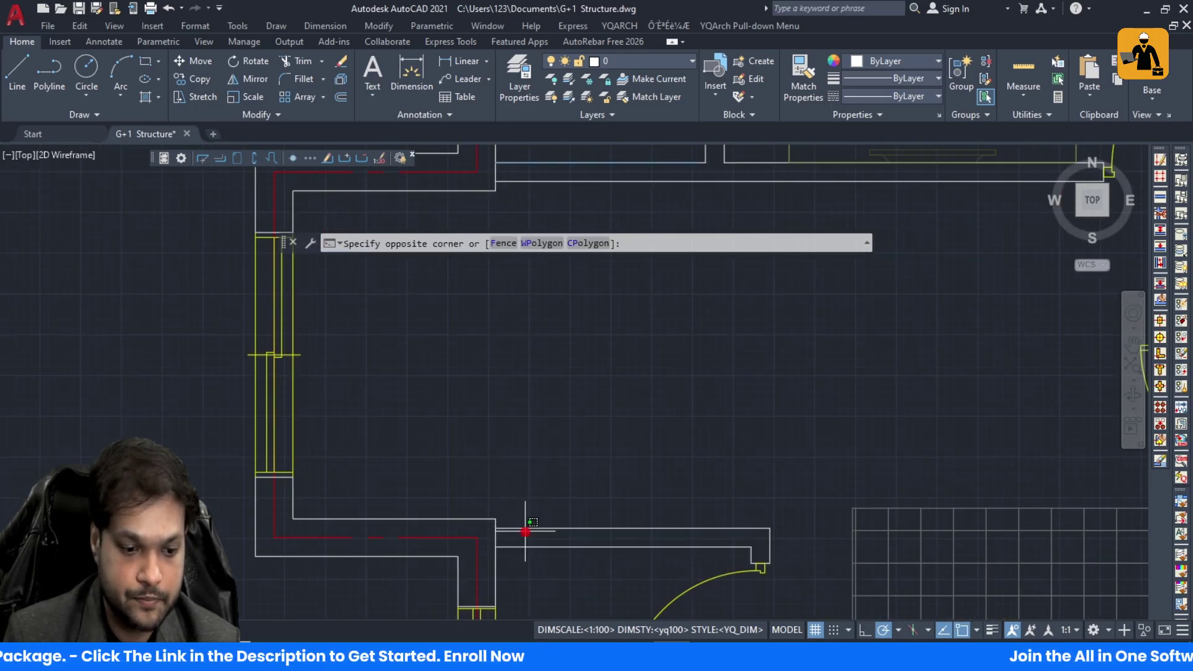
left_click(518, 533)
type("m")
key("Return")
left_click(495, 528)
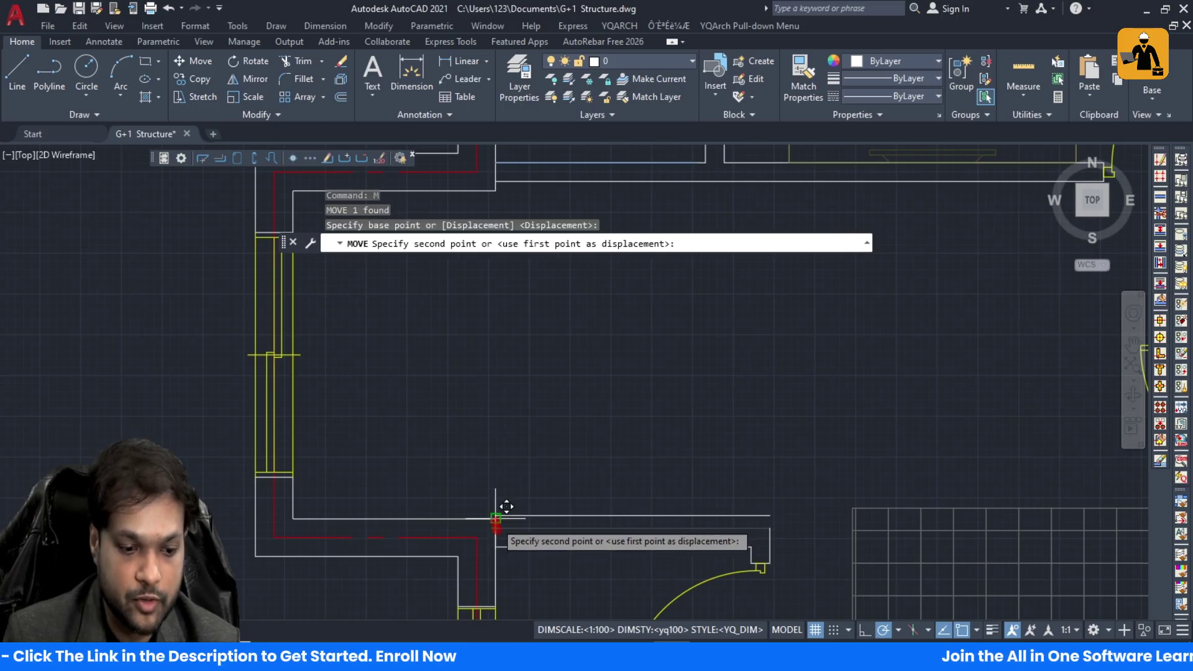
left_click(495, 517)
key("Escape")
Step: Extend the vertical end line of that toilet wall, beside the door, up to the moved face line
type("e")
key("Return")
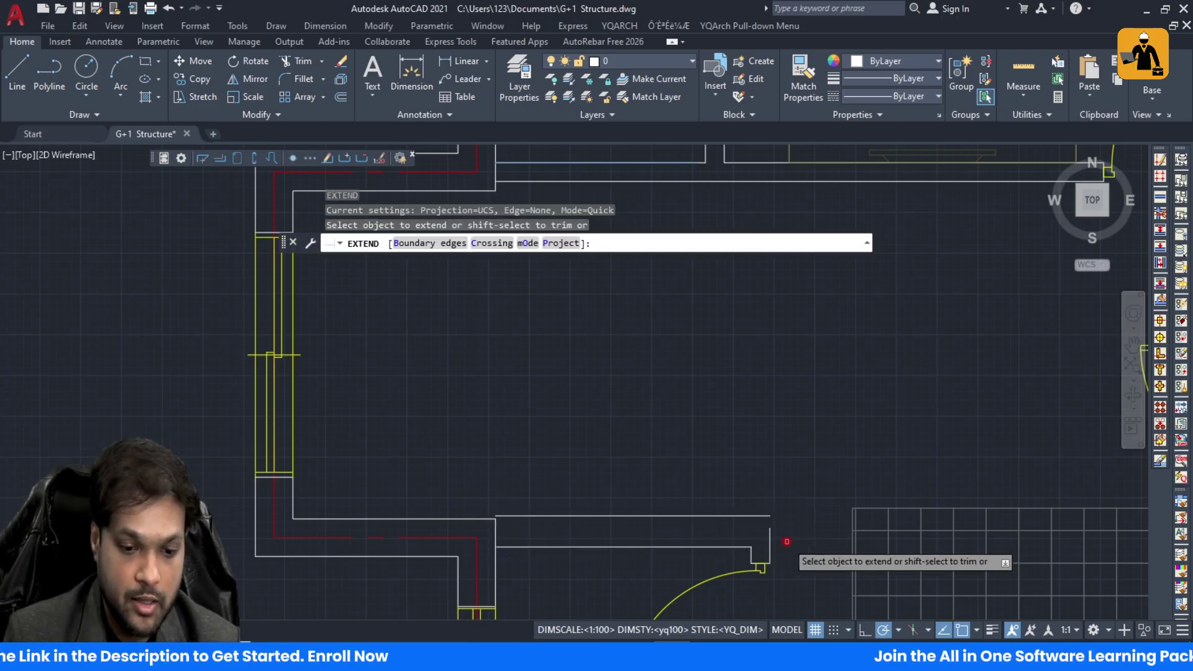
left_click(769, 532)
key("Escape")
left_click(528, 531)
left_click(516, 515)
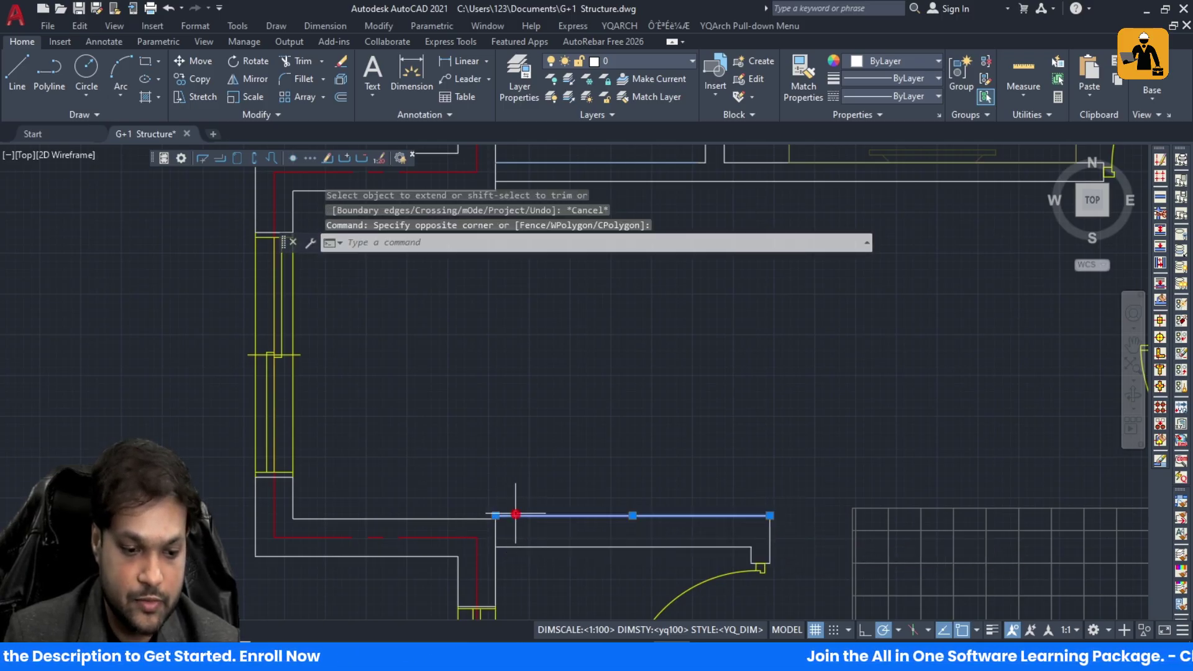
type("m")
key("Return")
left_click(495, 517)
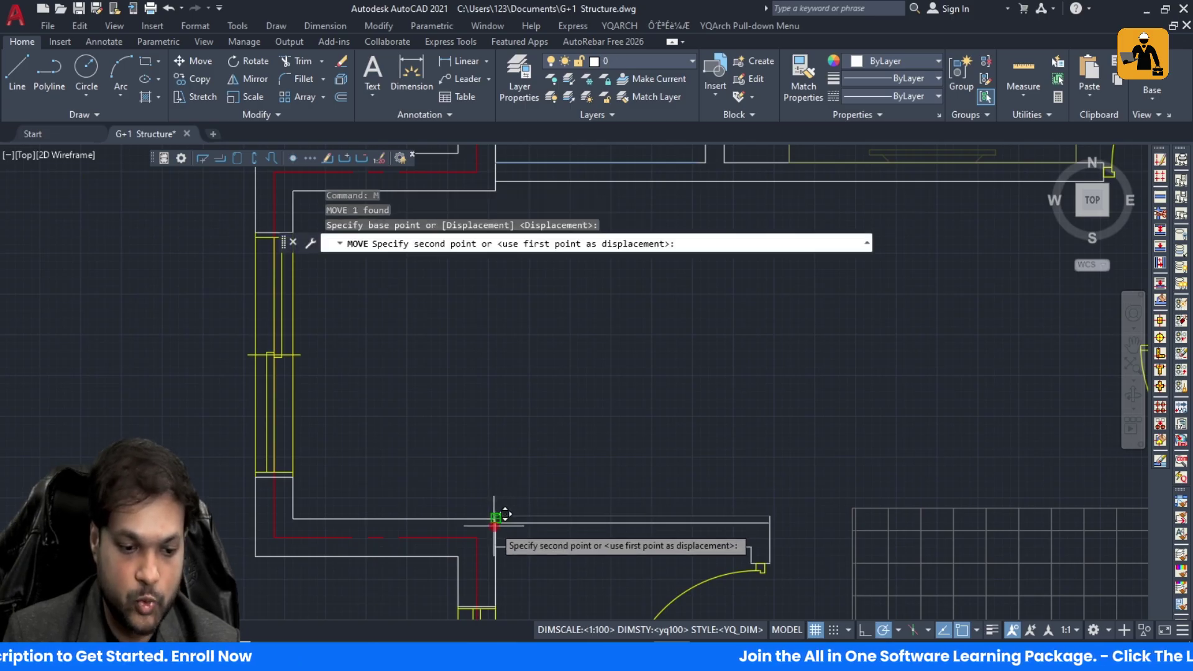
scroll(506, 507, "up", 3)
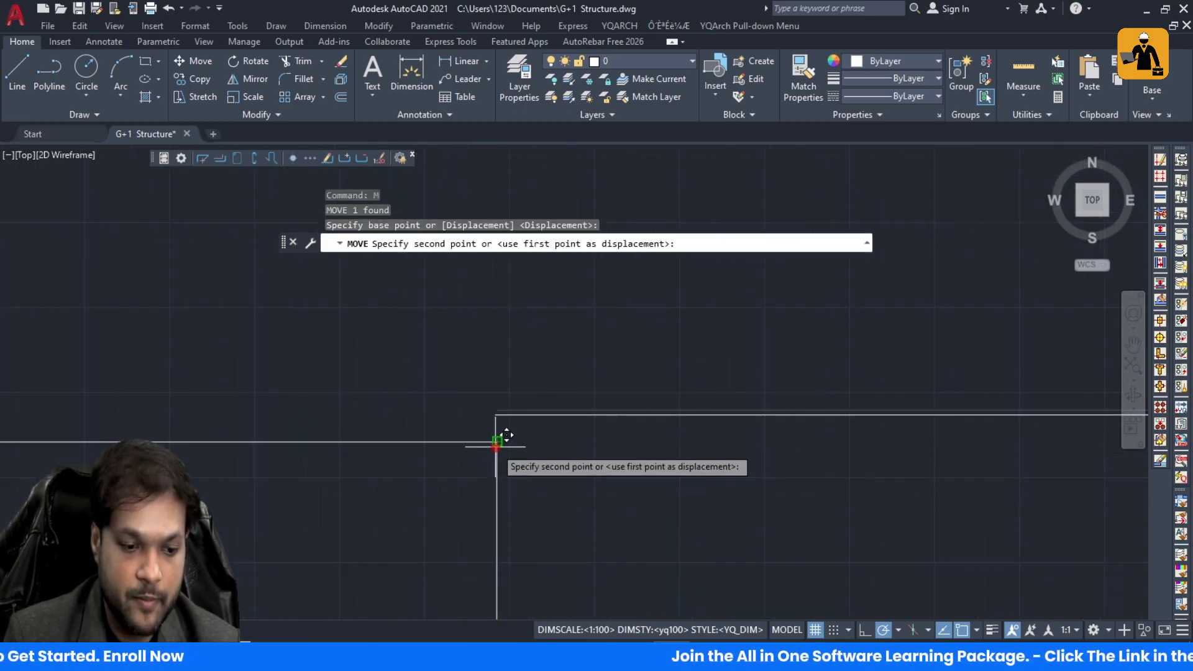
key("Escape")
Step: Move the toilet wall's upper face line down from its endpoint onto the recess wall corner so both faces align
left_click(510, 411)
type("m")
key("Return")
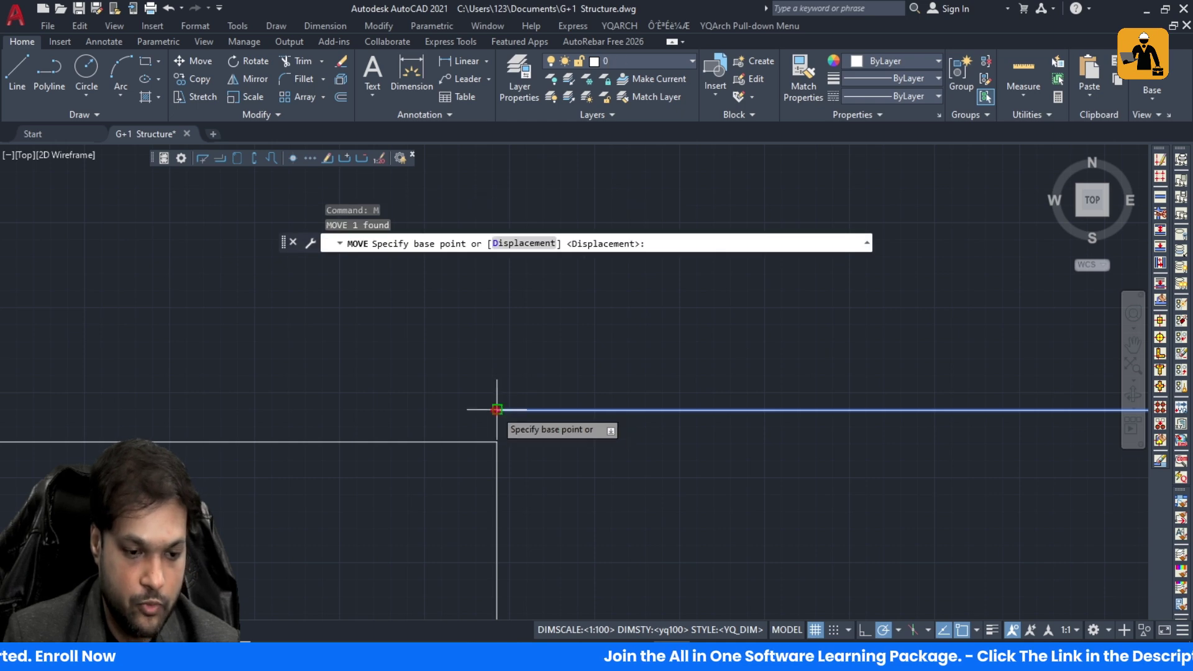
left_click(497, 409)
left_click(496, 442)
key("Escape")
scroll(423, 432, "down", 8)
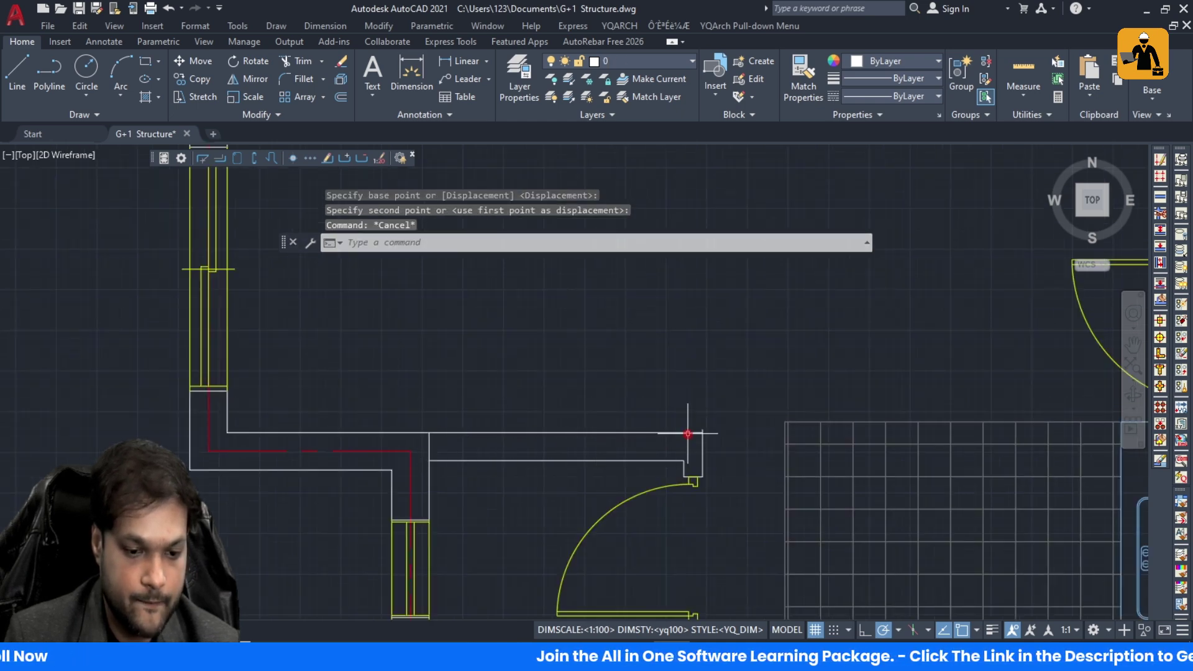
Step: Trim the stub above the toilet wall's end and the leftover line across its junction with the recess wall
scroll(688, 433, "up", 4)
key("Return")
left_click_drag(719, 368, 701, 368)
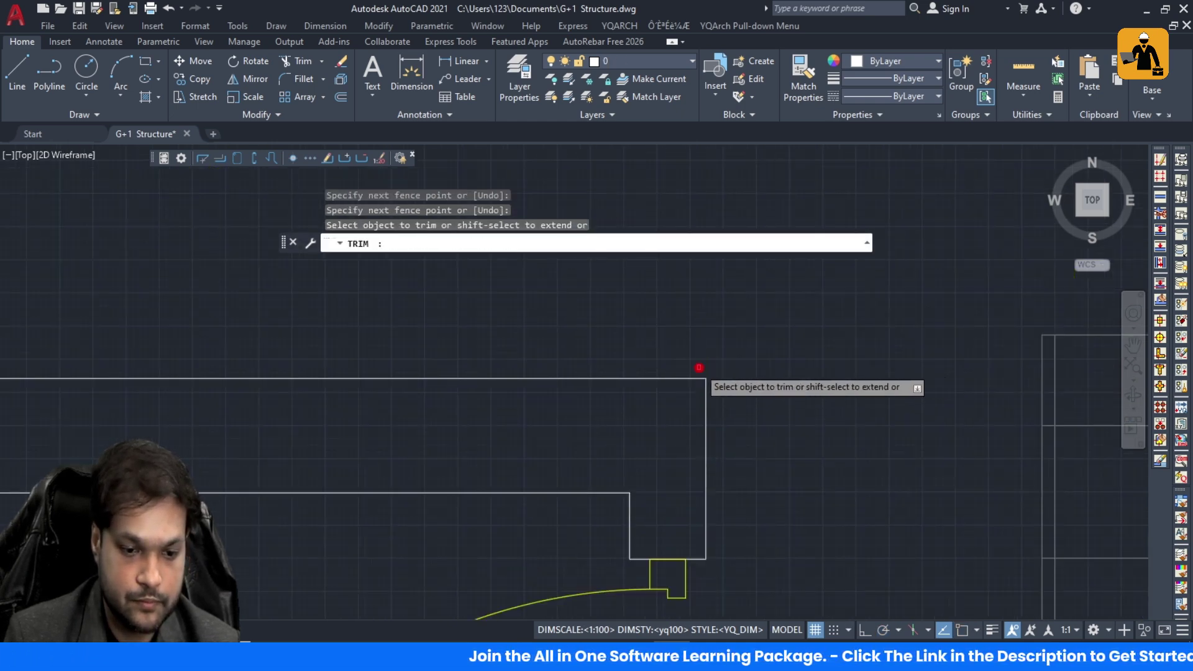
scroll(701, 368, "down", 3)
left_click_drag(361, 390, 286, 398)
scroll(397, 408, "down", 5)
key("Escape")
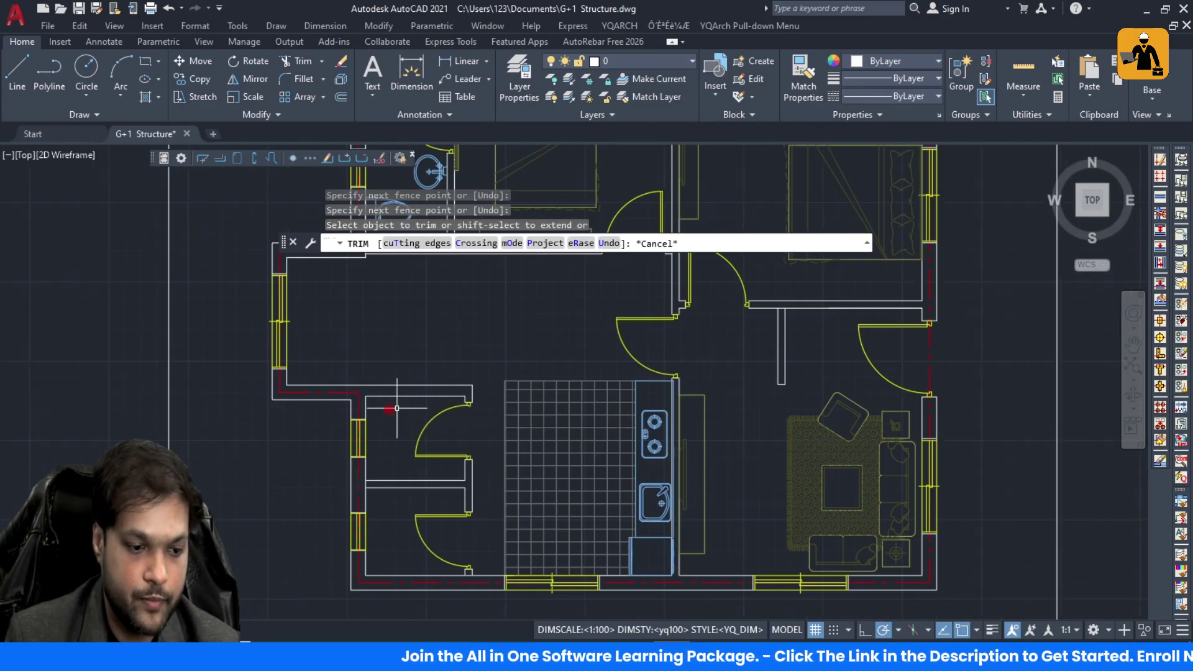
key("Escape")
Step: Draw a 1000 line up from the toilet's upper wall face, continuing horizontally to the middle of the recess window
scroll(424, 412, "down", 8)
scroll(424, 412, "up", 4)
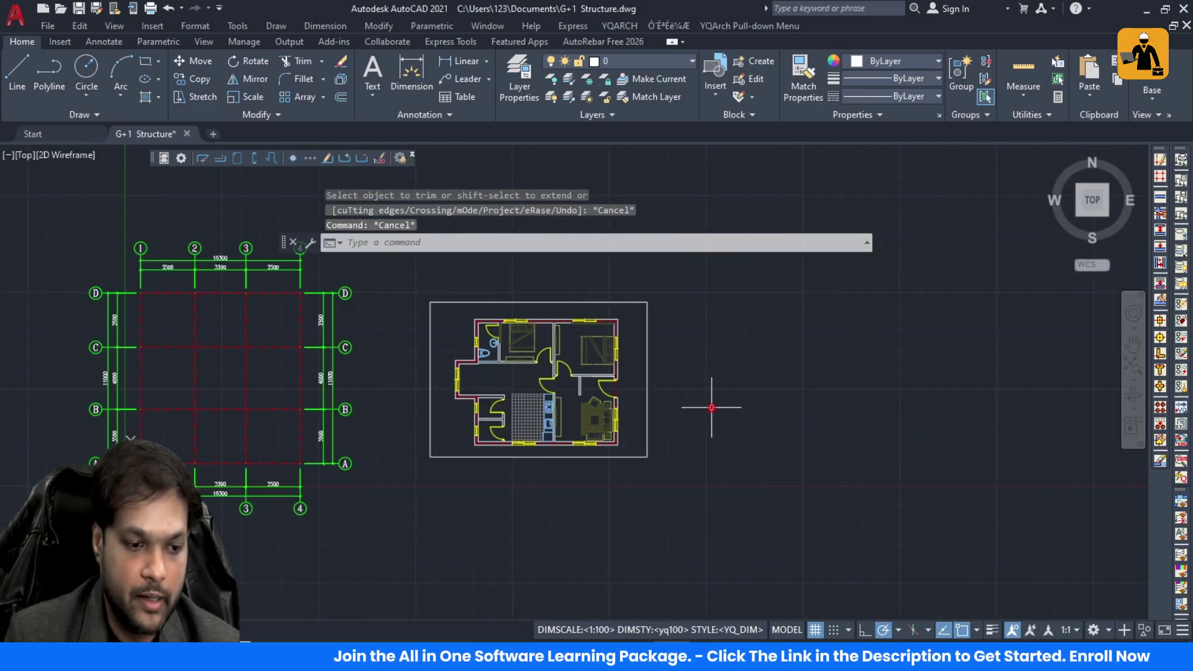
scroll(523, 366, "up", 7)
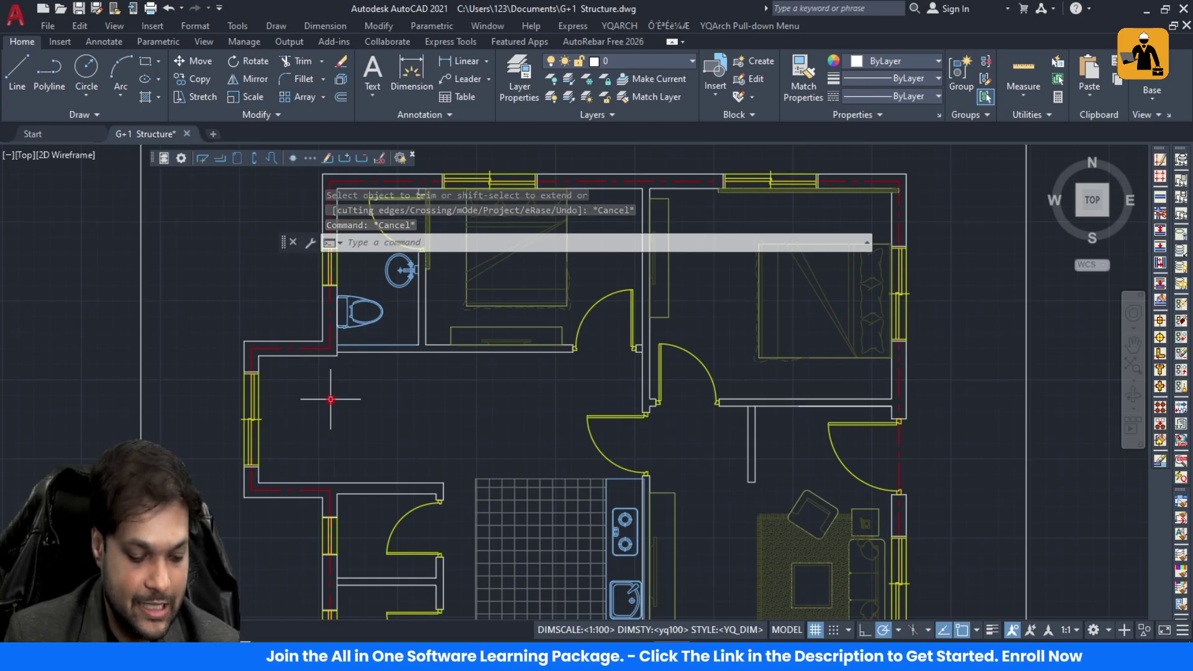
type("l")
key("Return")
scroll(485, 482, "down", 2)
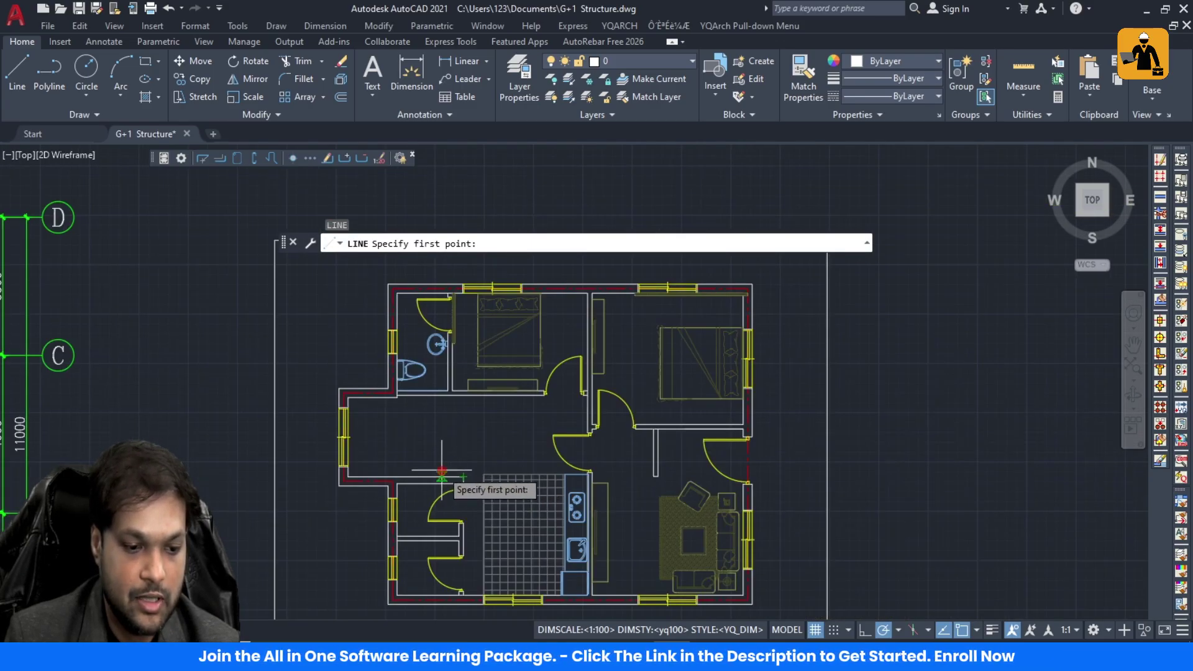
scroll(441, 470, "up", 7)
left_click(483, 497)
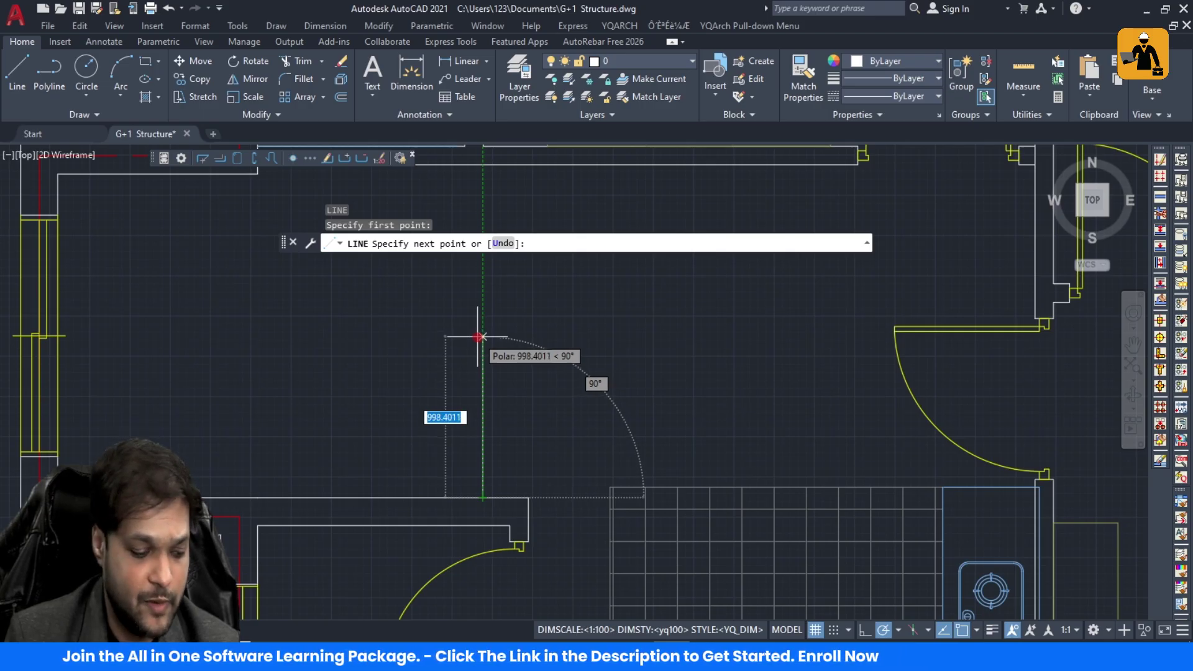
type("1")
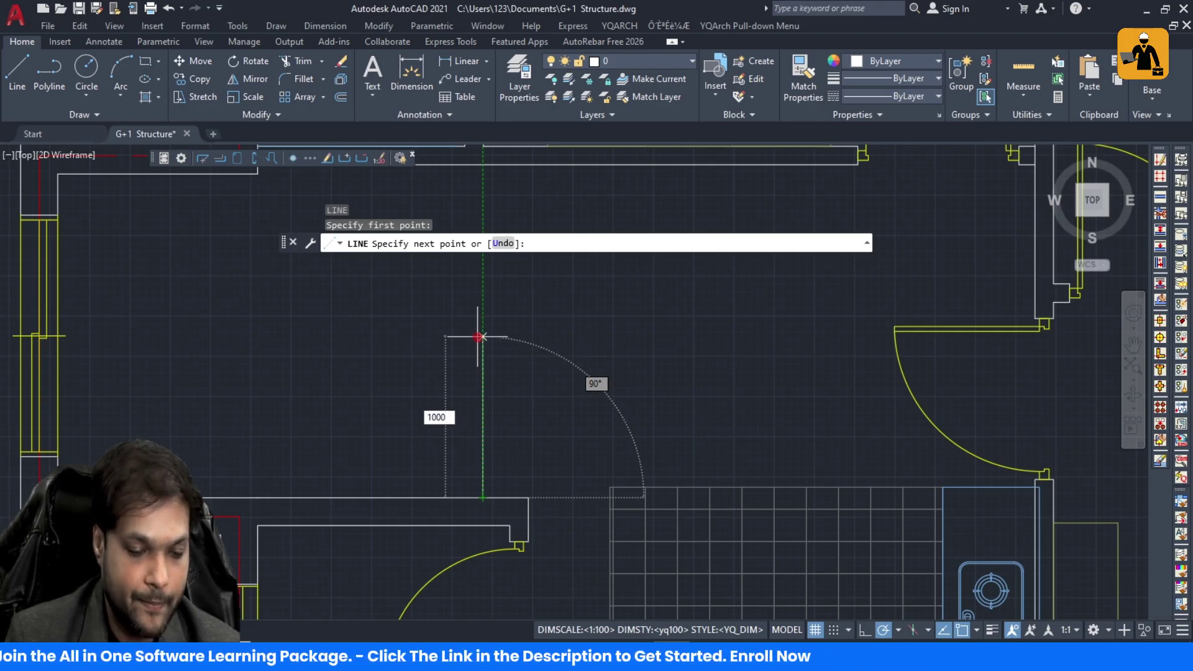
type("000")
key("Return")
scroll(372, 410, "down", 5)
scroll(372, 433, "up", 5)
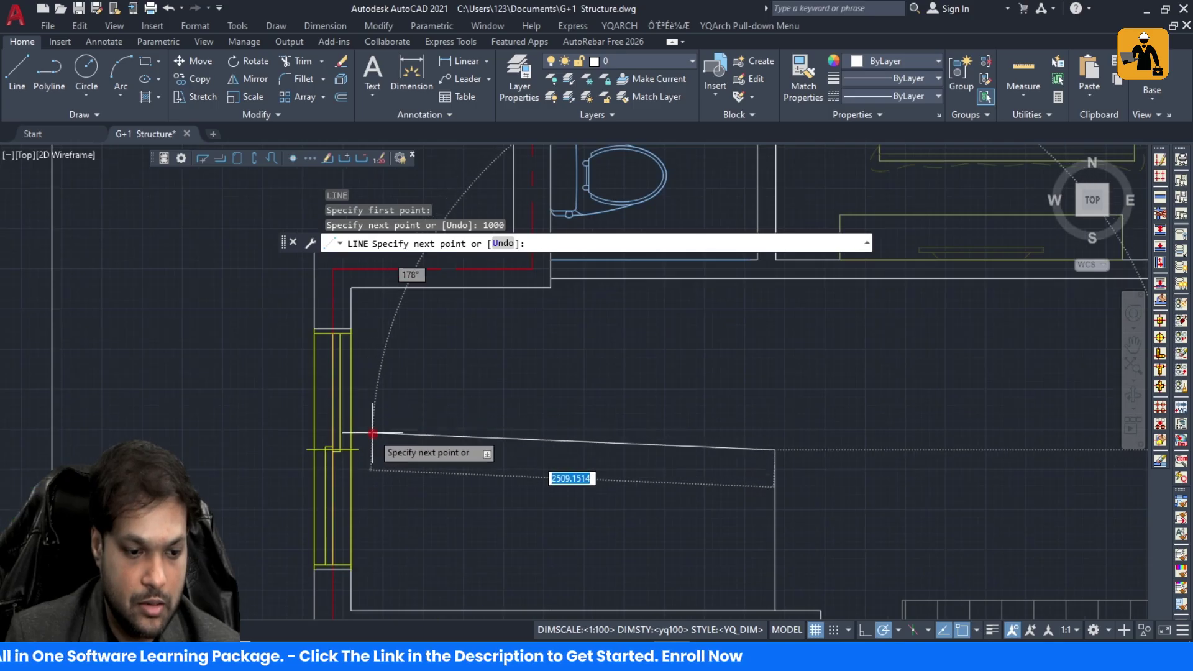
key("Escape")
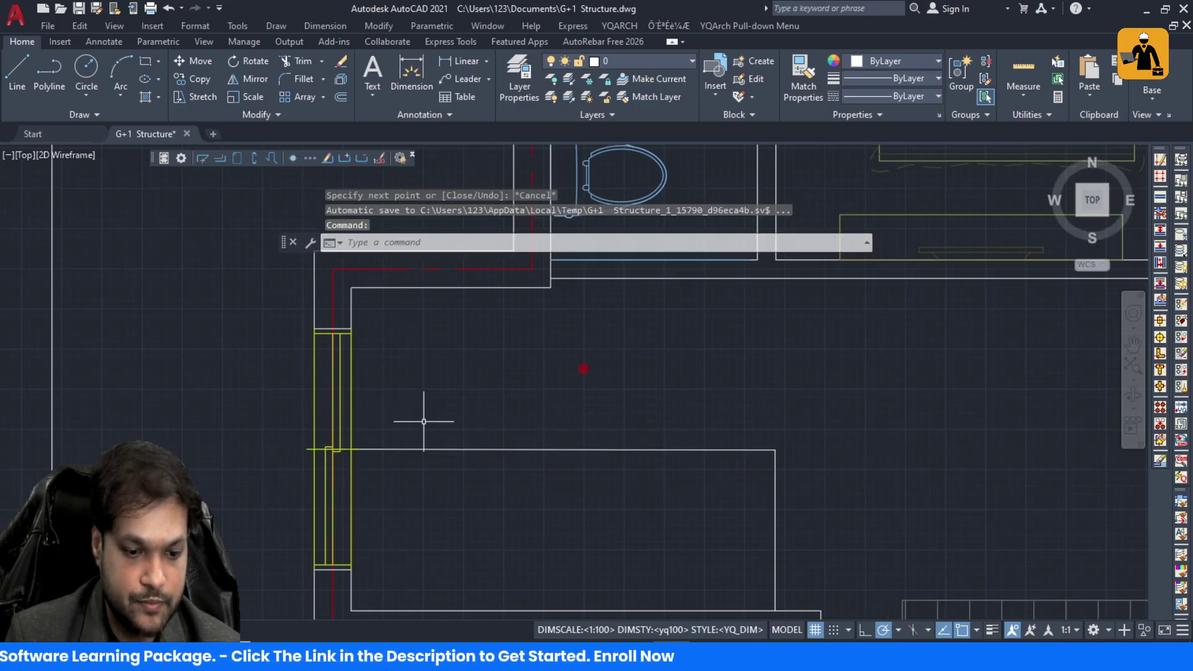
key("space")
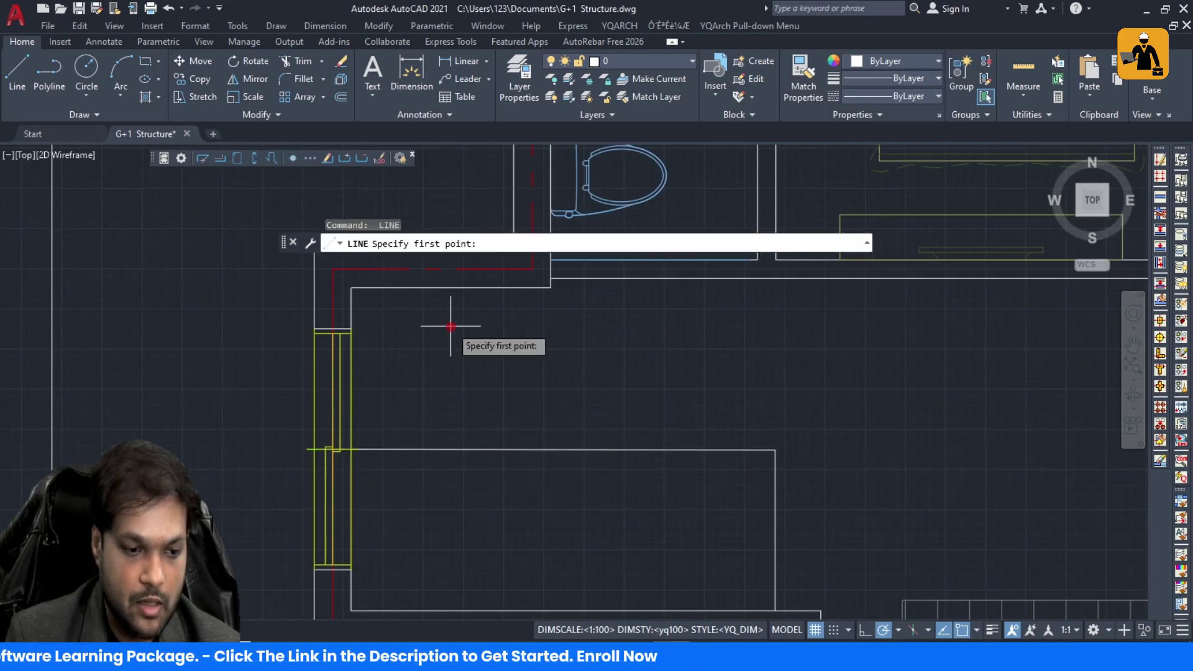
left_click(379, 287)
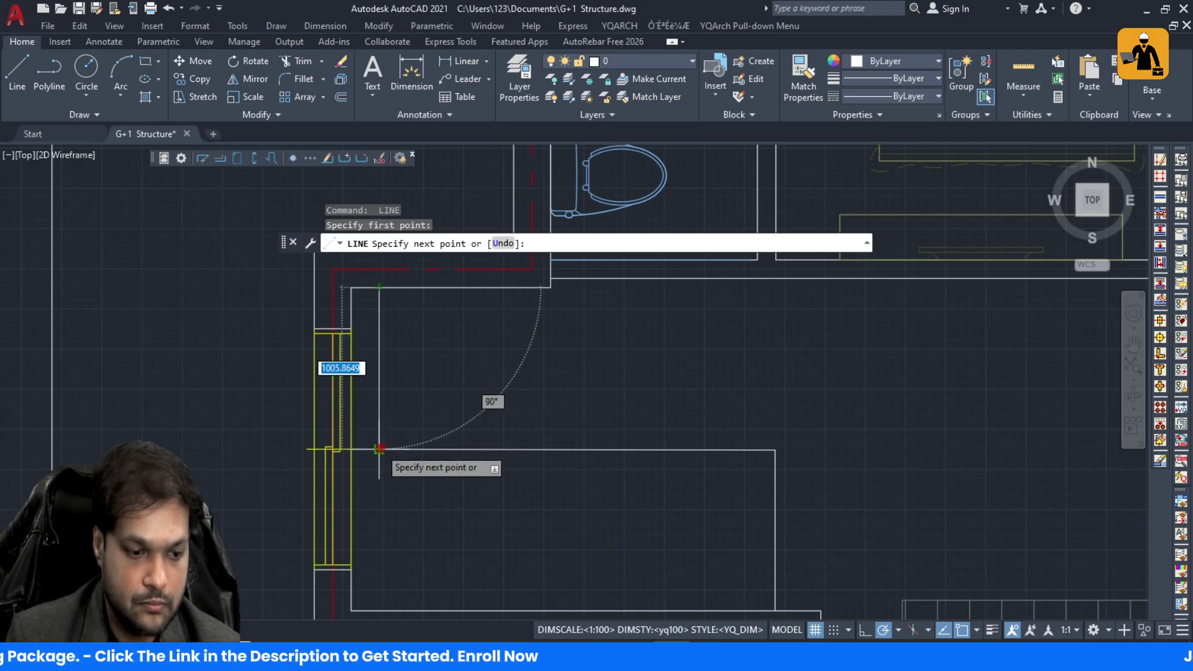
key("Escape")
Step: Draw a 1000 vertical line down from the inner face of the recess's upper wall
type("L")
key("Return")
left_click(509, 288)
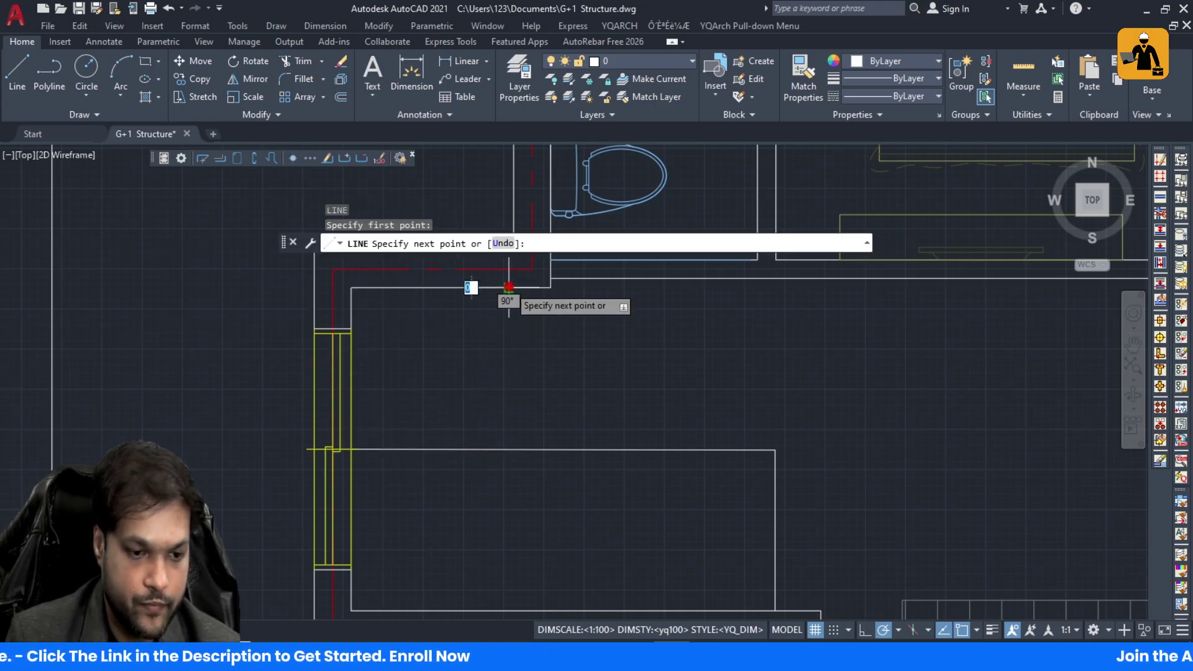
type("10000")
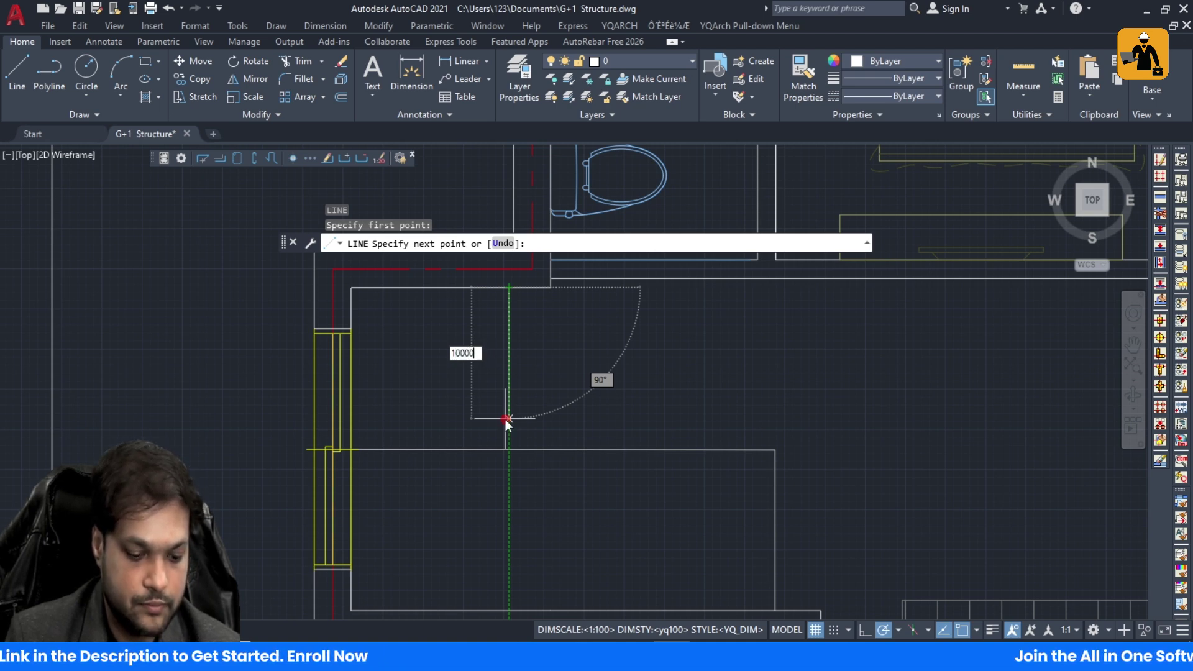
key("BackSpace")
key("Return")
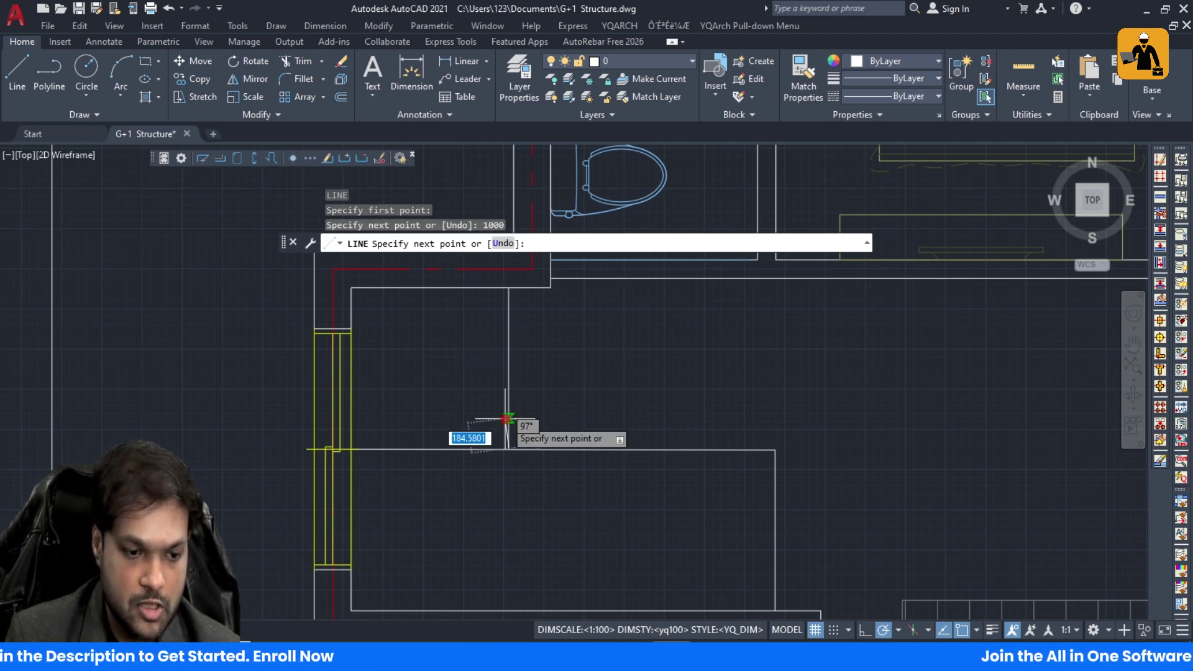
key("Escape")
Step: Shorten the horizontal stair line by stretching its window-side end to the foot of the vertical line
left_click(390, 447)
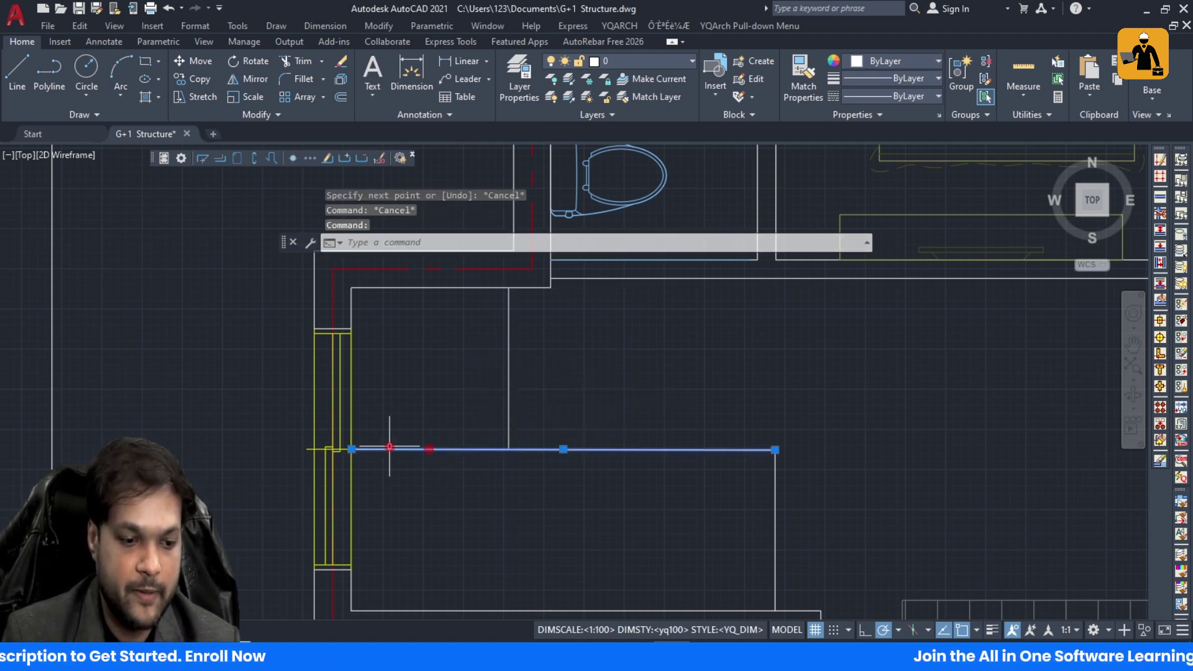
left_click(351, 449)
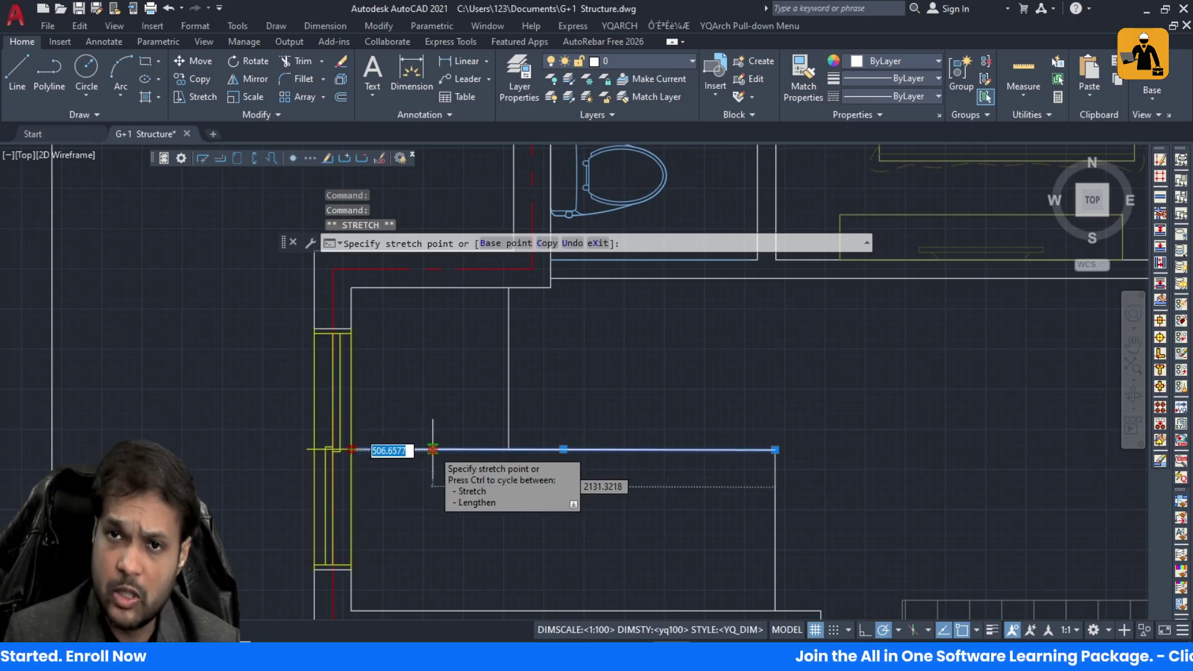
left_click(508, 449)
key("Escape")
key("Escape")
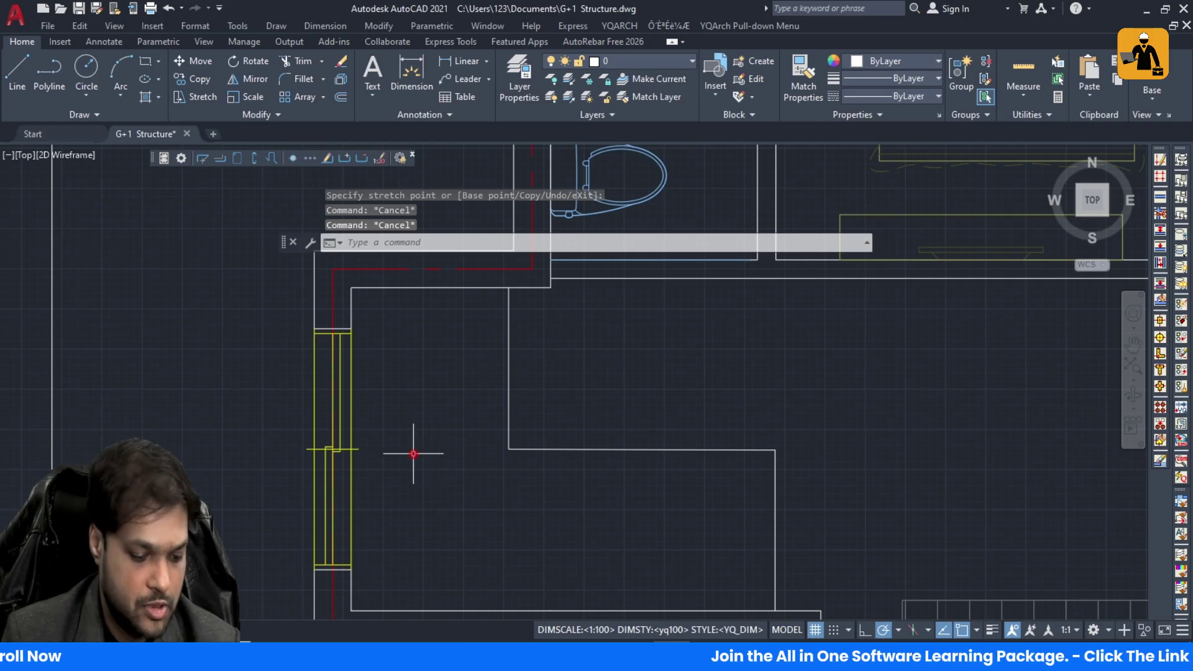
Step: Draw a 1000 horizontal line from the recess's window wall into the hall as a landing-width guide
type("l")
key("Return")
left_click(351, 396)
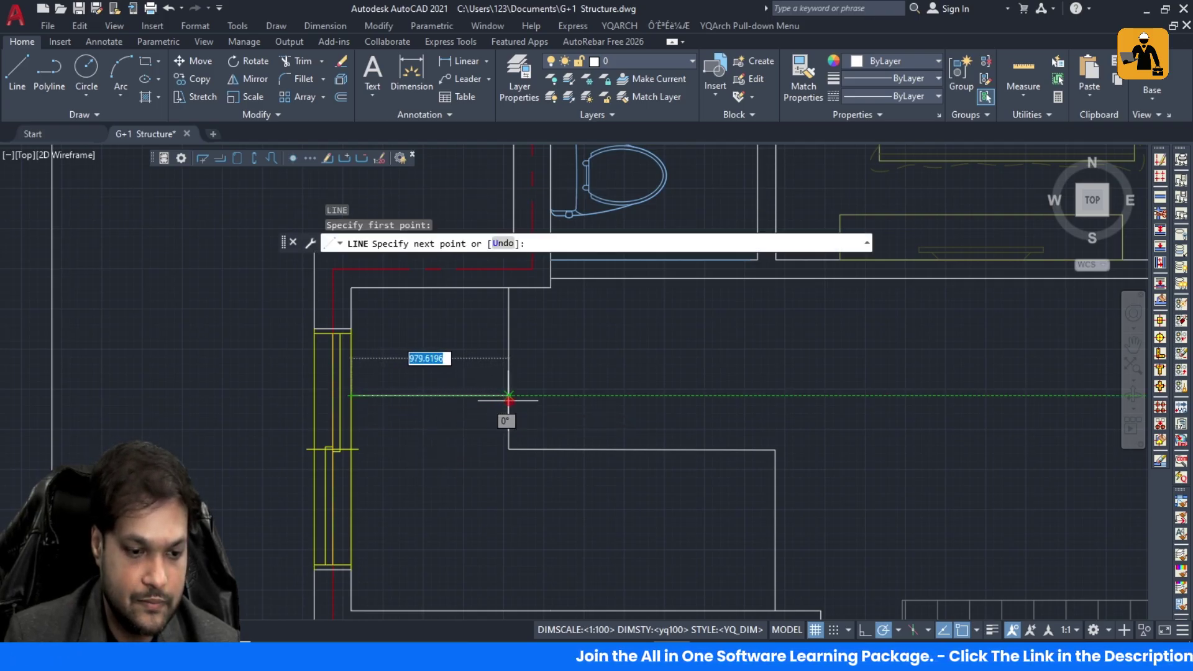
type("10")
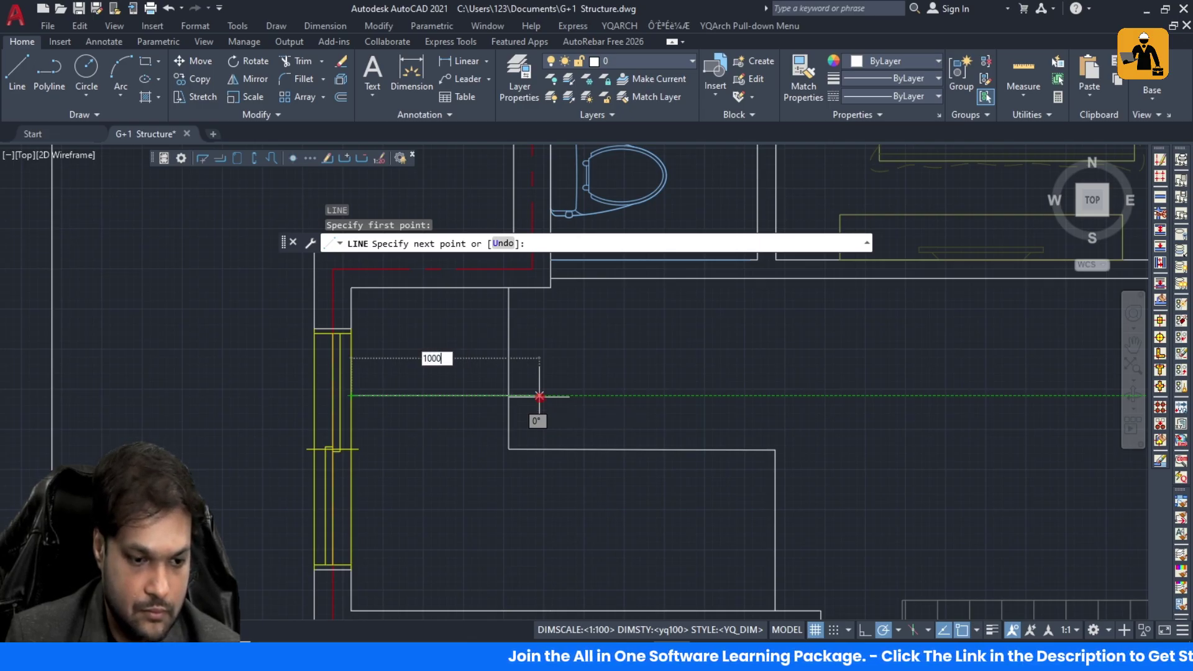
type("00")
key("Return")
key("Escape")
key("Escape")
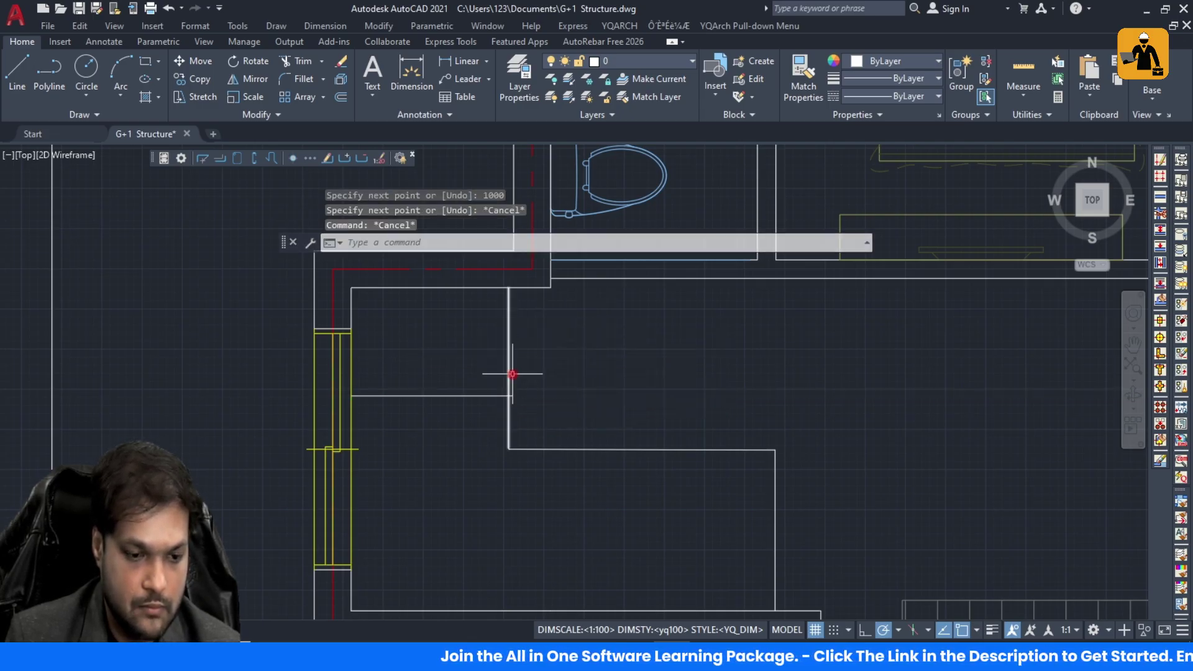
left_click(506, 367)
type("m")
key("Return")
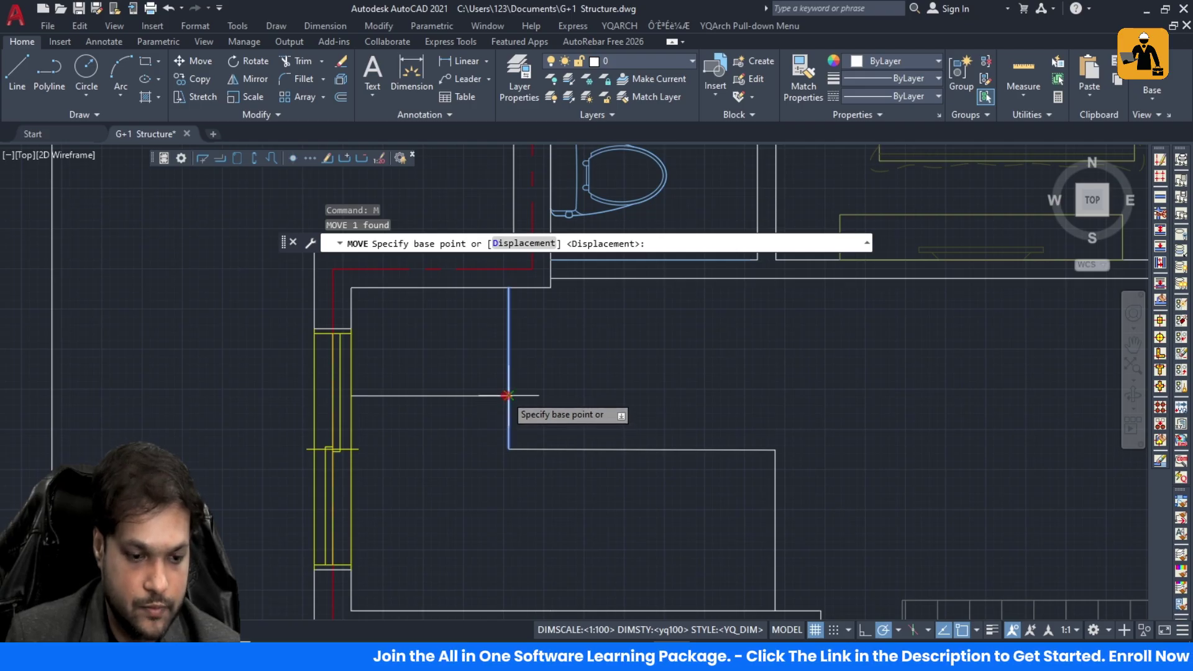
left_click(509, 396)
scroll(515, 400, "up", 6)
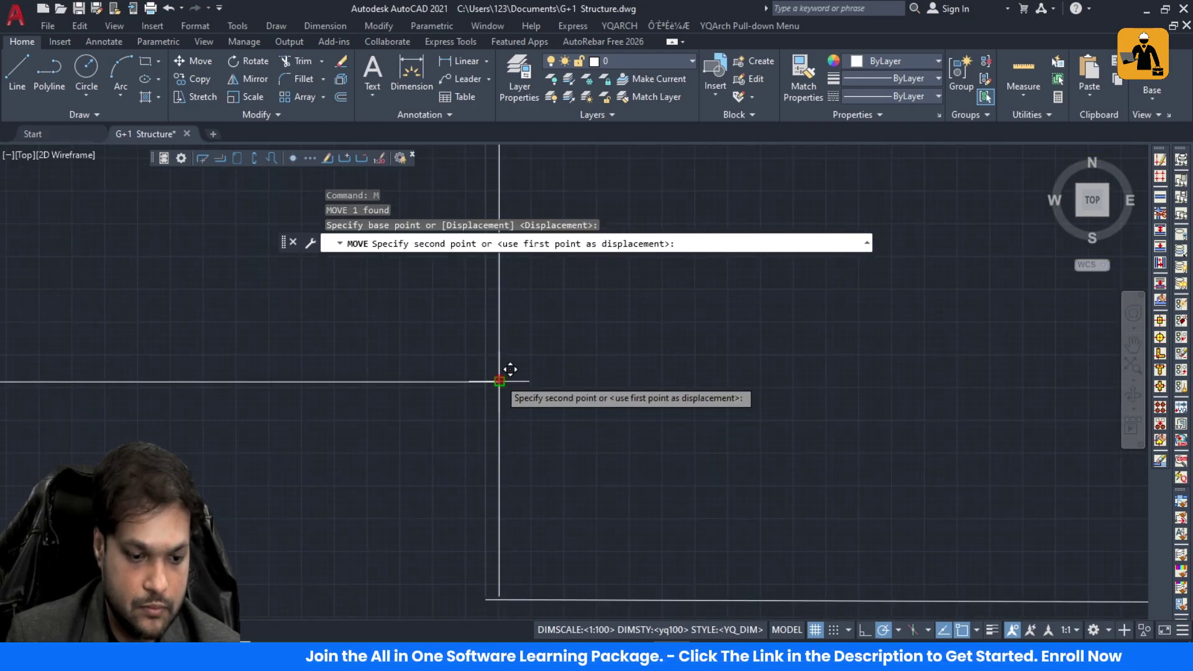
key("Escape")
Step: Move the vertical landing line from its crossing with the 1000 guide line onto the guide line's end
left_click(489, 405)
left_click(483, 401)
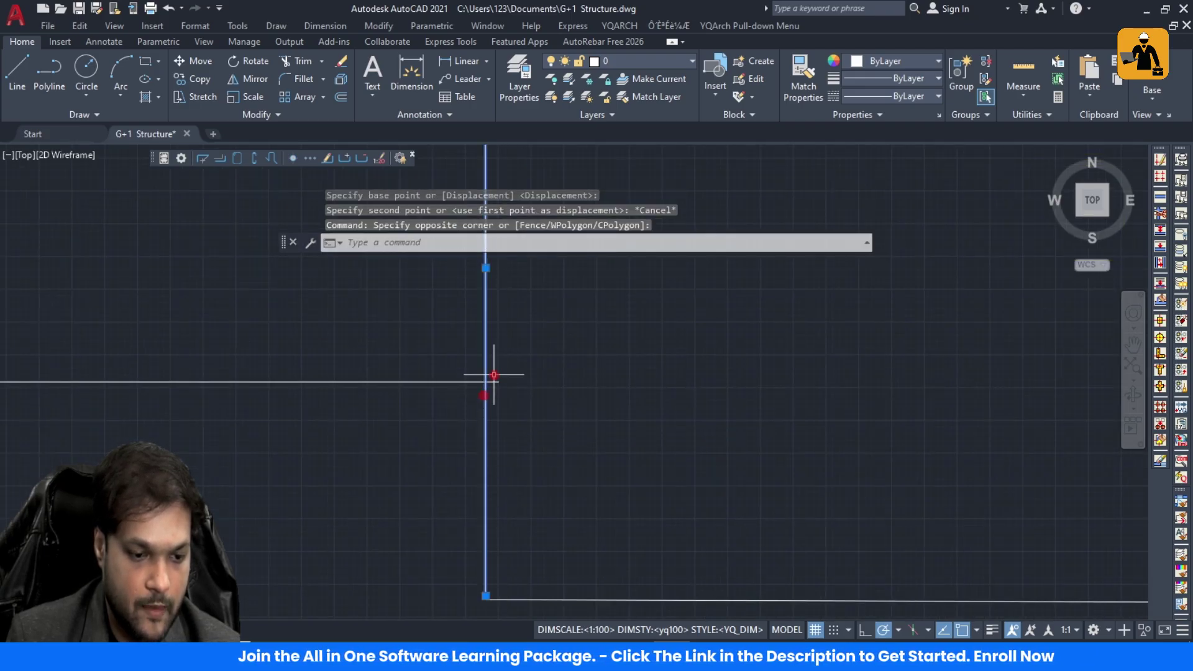
scroll(499, 376, "up", 8)
type("m")
key("Return")
left_click(418, 412)
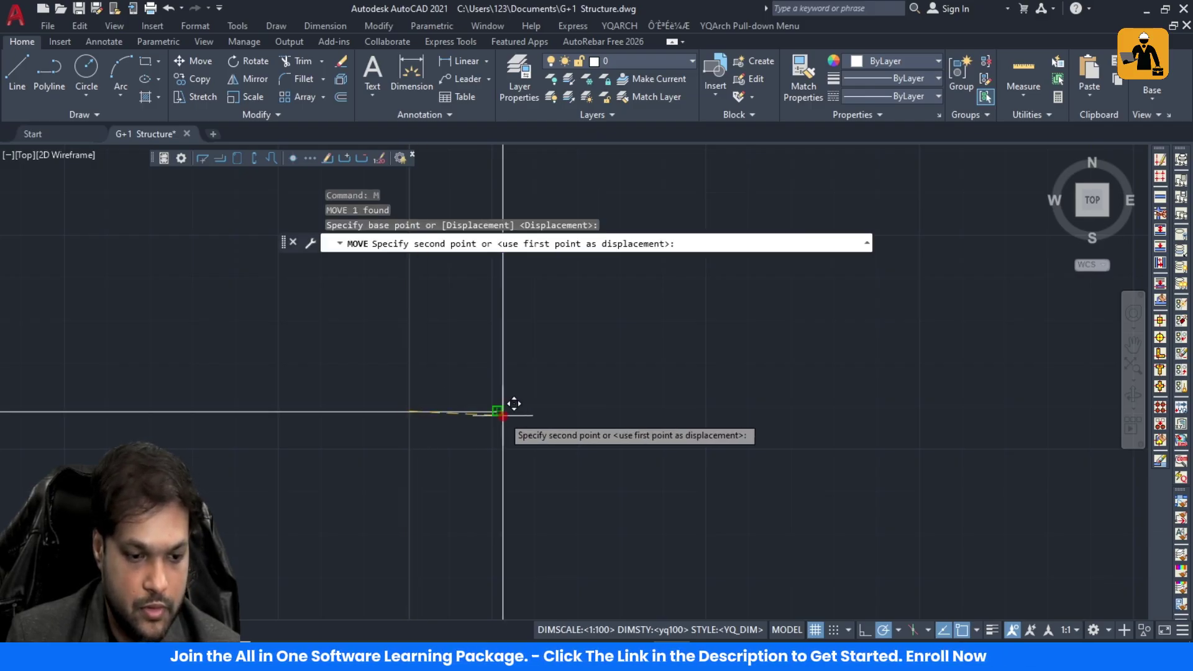
key("Escape")
key("Escape")
scroll(429, 337, "down", 3)
scroll(430, 336, "down", 4)
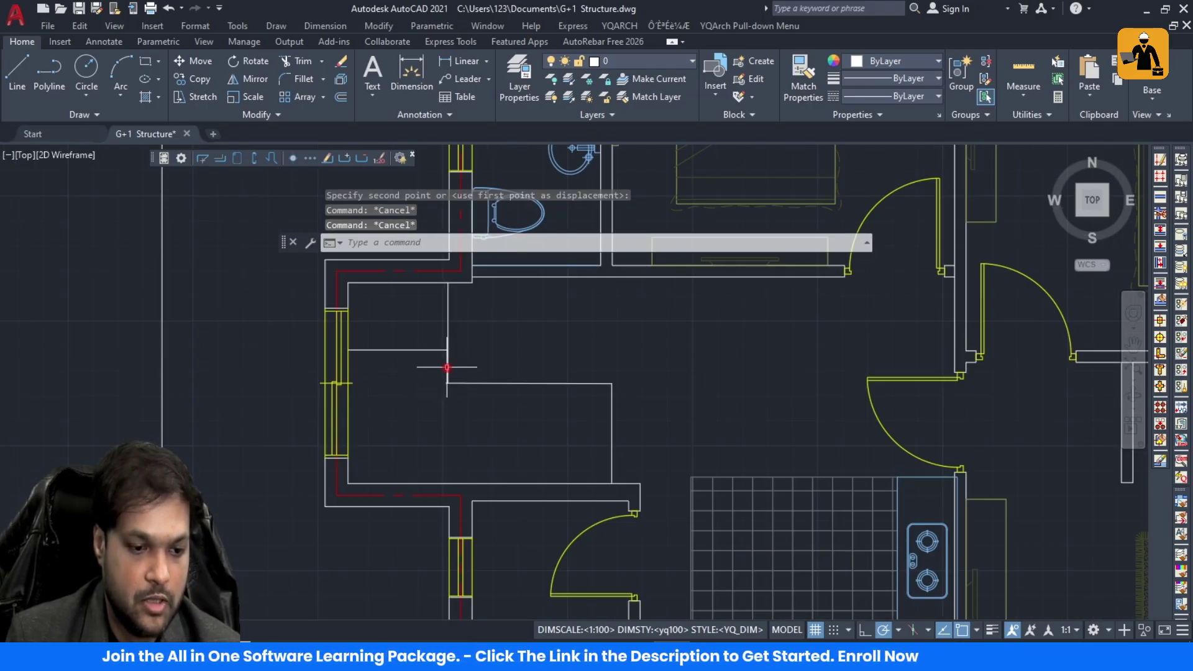
Step: Extend the vertical landing line down to the inner face of the recess's lower wall
left_click(448, 369)
type("x")
key("Return")
left_click(458, 366)
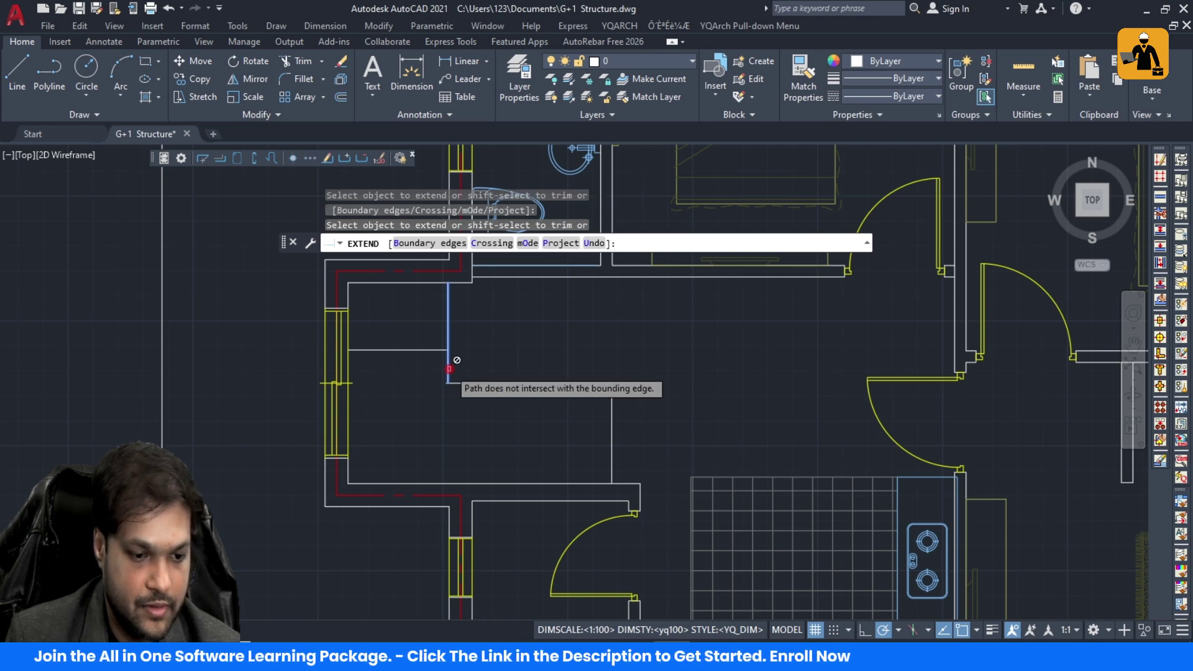
key("Escape")
key("Return")
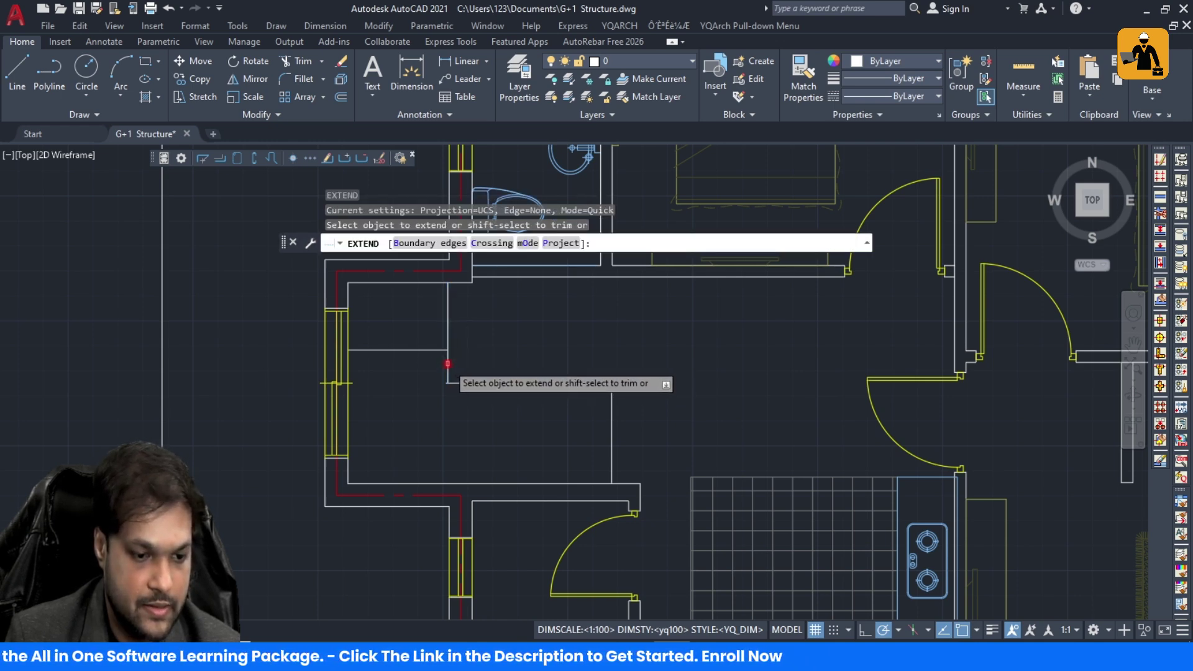
left_click(448, 370)
key("Escape")
key("Escape")
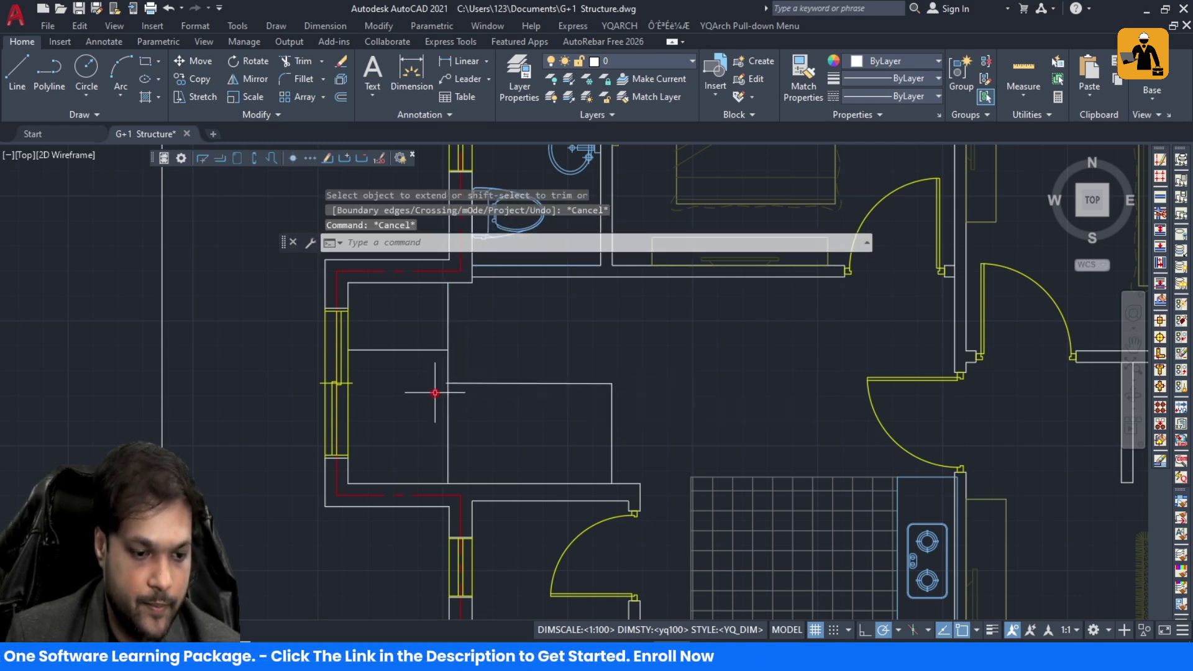
Step: Trim the overshooting end of the horizontal stair line where it meets the vertical landing line
scroll(437, 392, "up", 1)
type("tr")
key("Return")
scroll(451, 377, "up", 4)
scroll(457, 382, "down", 4)
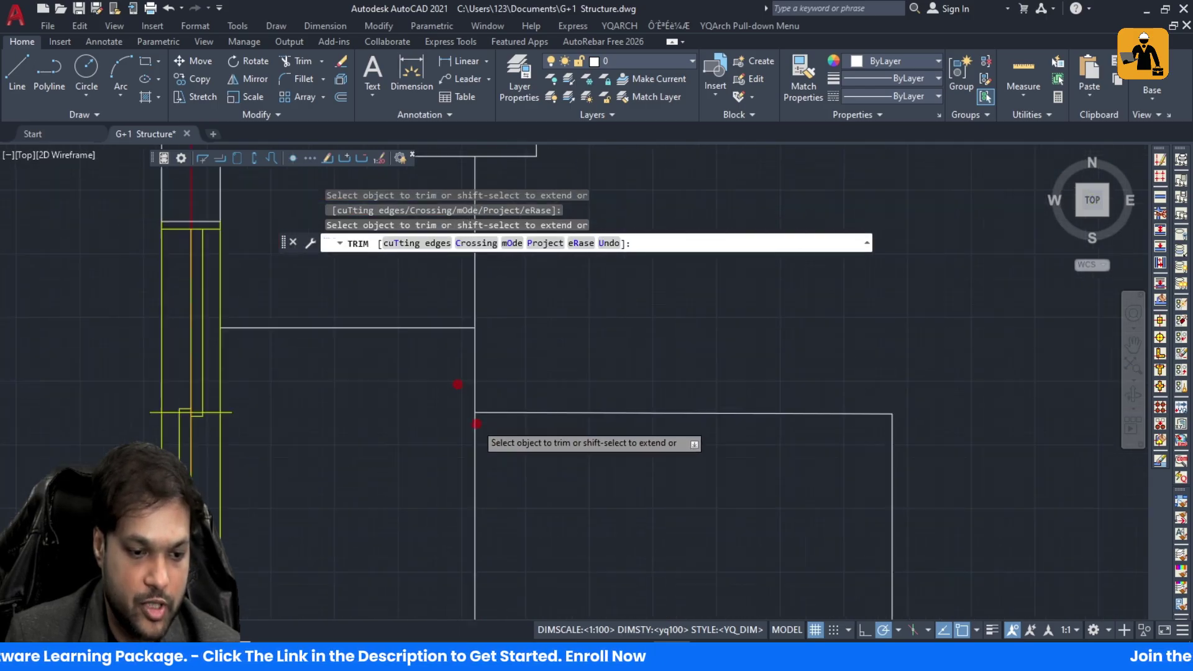
key("Escape")
Step: Erase the horizontal landing-width guide line between the window wall and the landing line
left_click(450, 364)
left_click(440, 358)
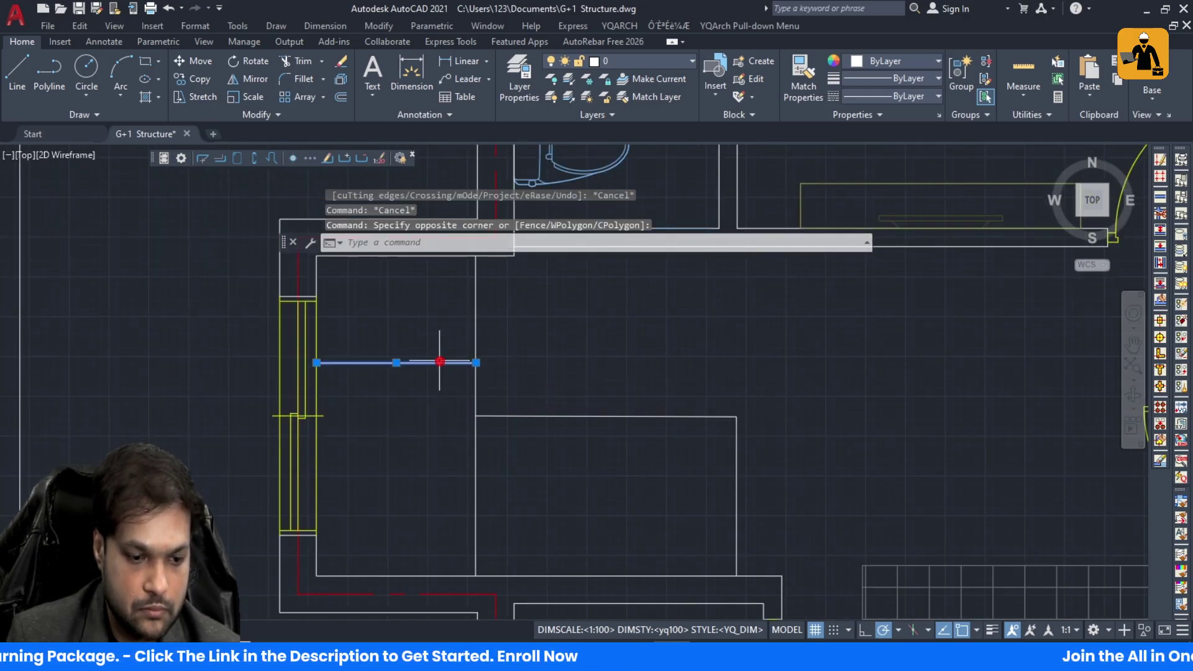
key("Delete")
scroll(647, 445, "down", 3)
scroll(615, 438, "up", 3)
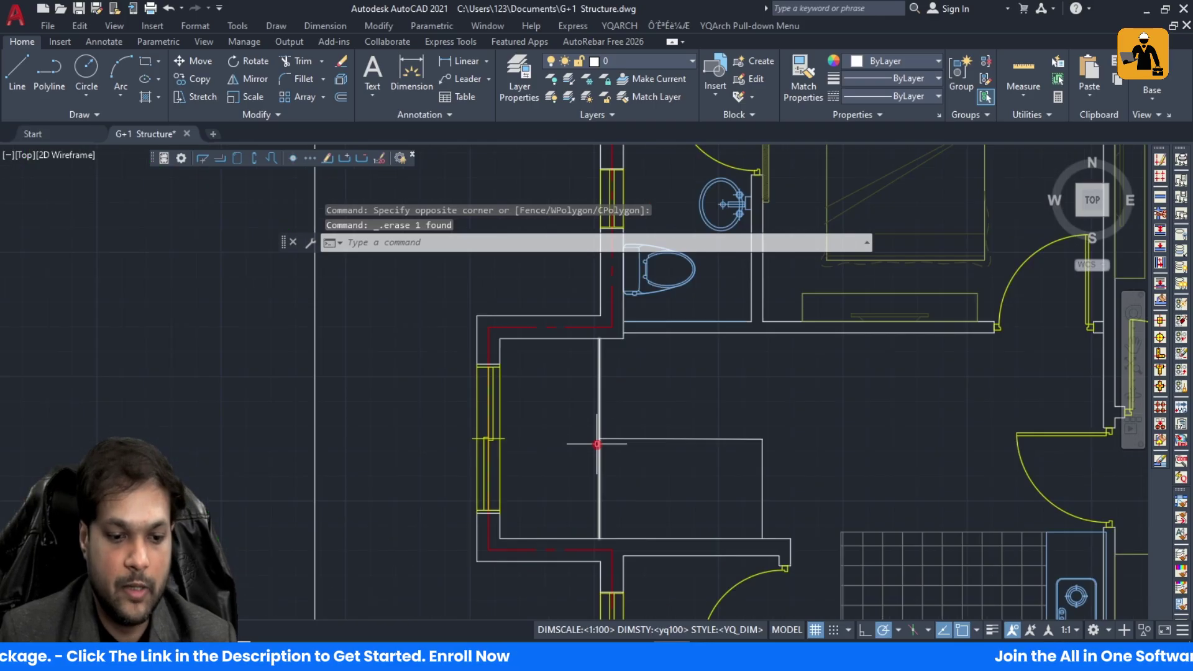
Step: Move the stair-side face line of the toilet and bedroom wall down to the corner of the recess's upper wall
left_click(658, 338)
scroll(664, 339, "up", 3)
key("Return")
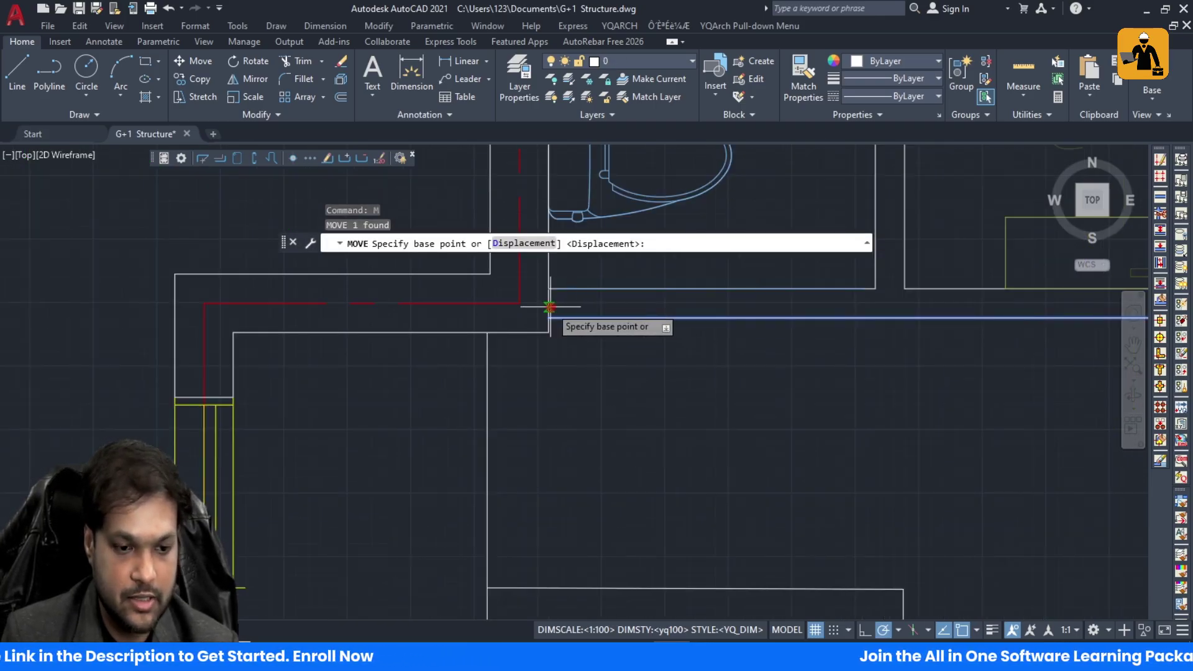
left_click(549, 318)
scroll(549, 355, "down", 3)
key("Escape")
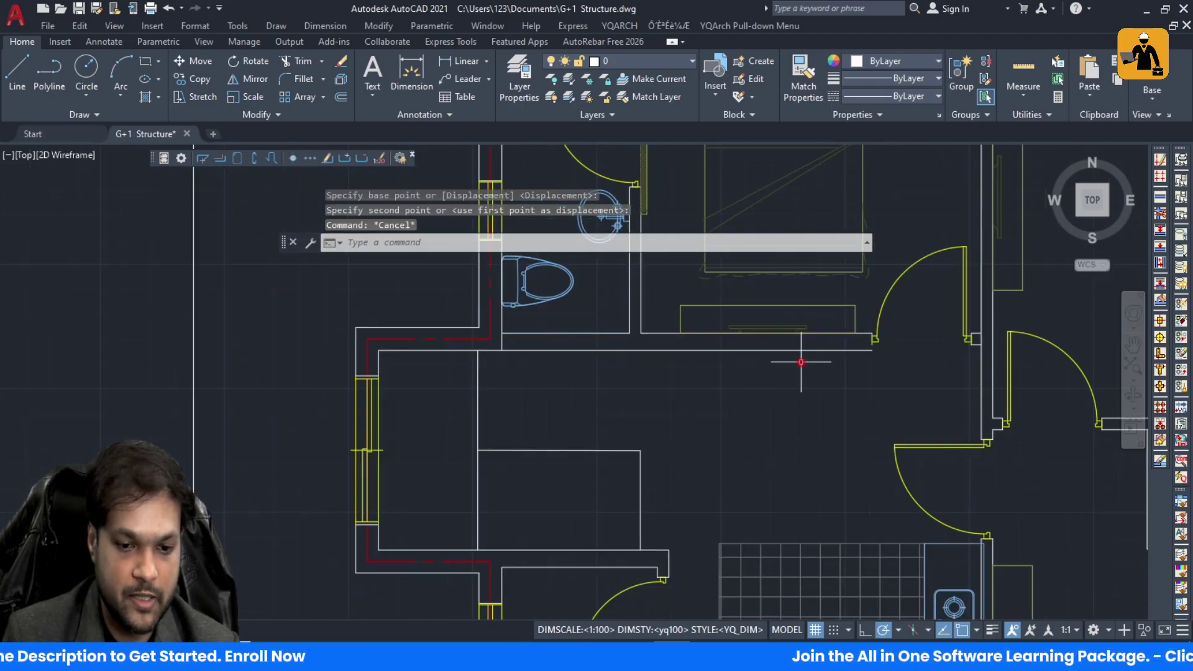
Step: Extend the wall's end line beside the bedroom door down to the moved wall face
scroll(917, 355, "up", 3)
type("EX")
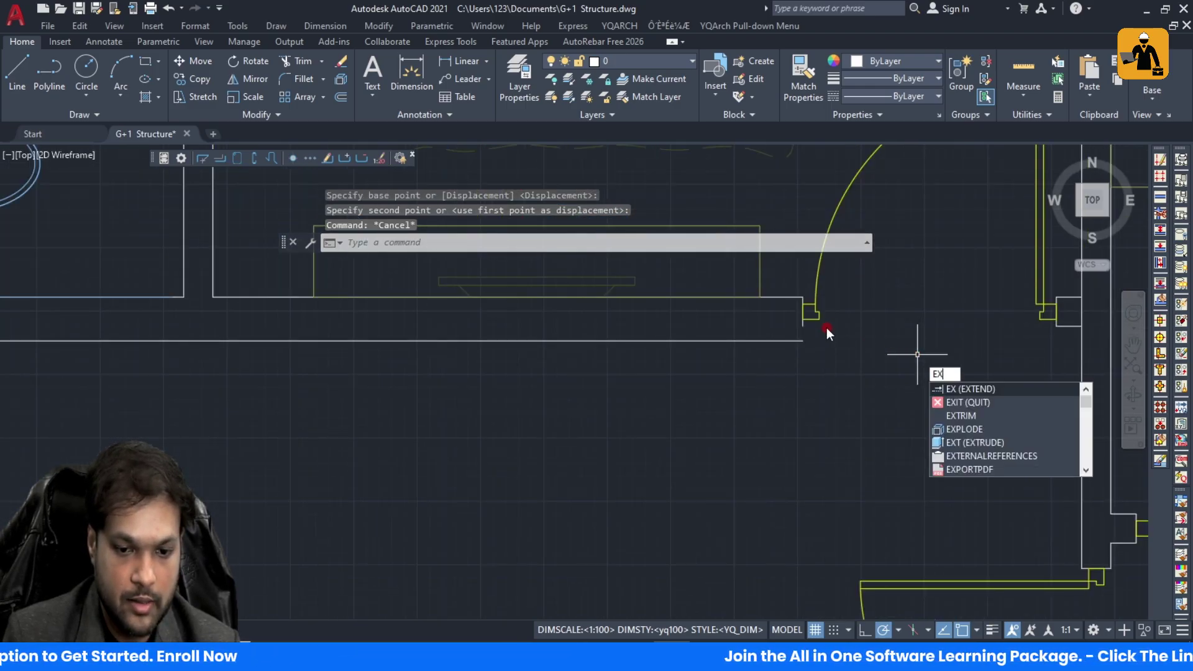
key("Return")
scroll(920, 336, "down", 3)
key("Escape")
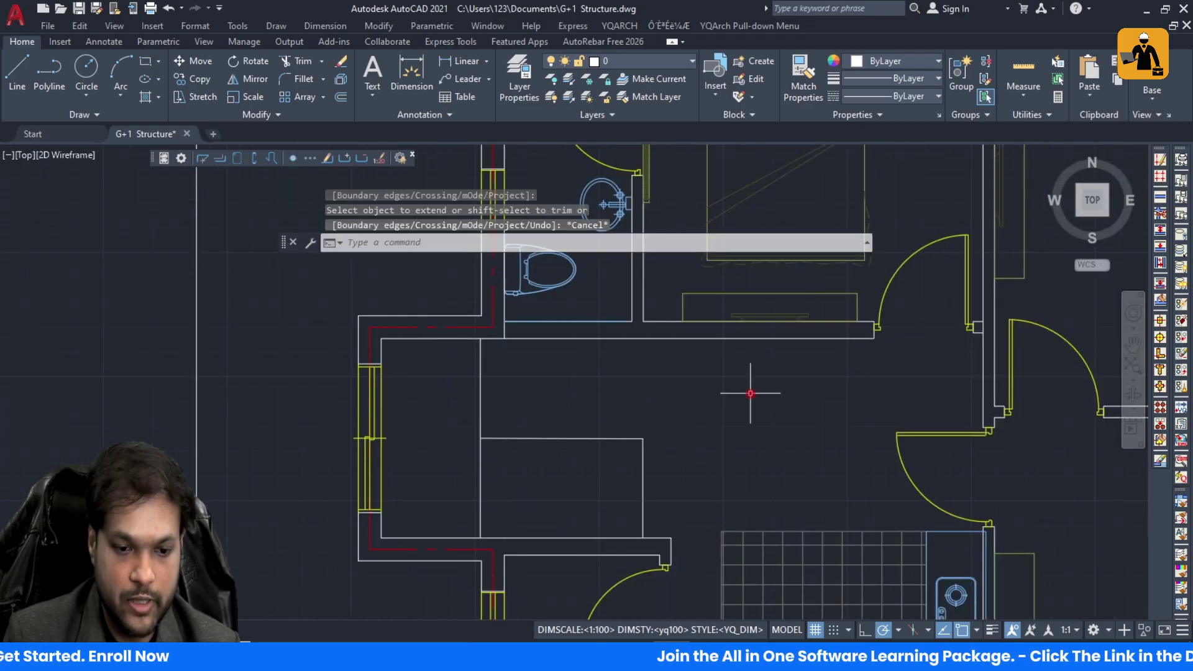
Step: Try to mirror the horizontal stair line and the flight's vertical end line upward about the horizontal line
left_click(588, 438)
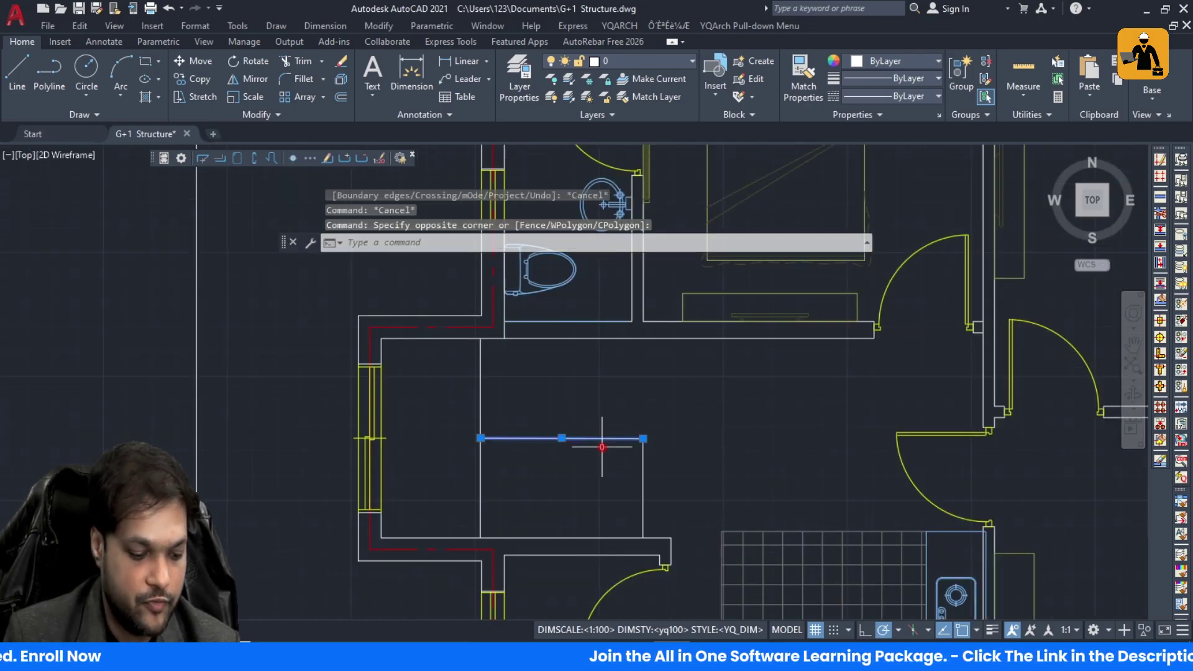
left_click(692, 468)
left_click(634, 433)
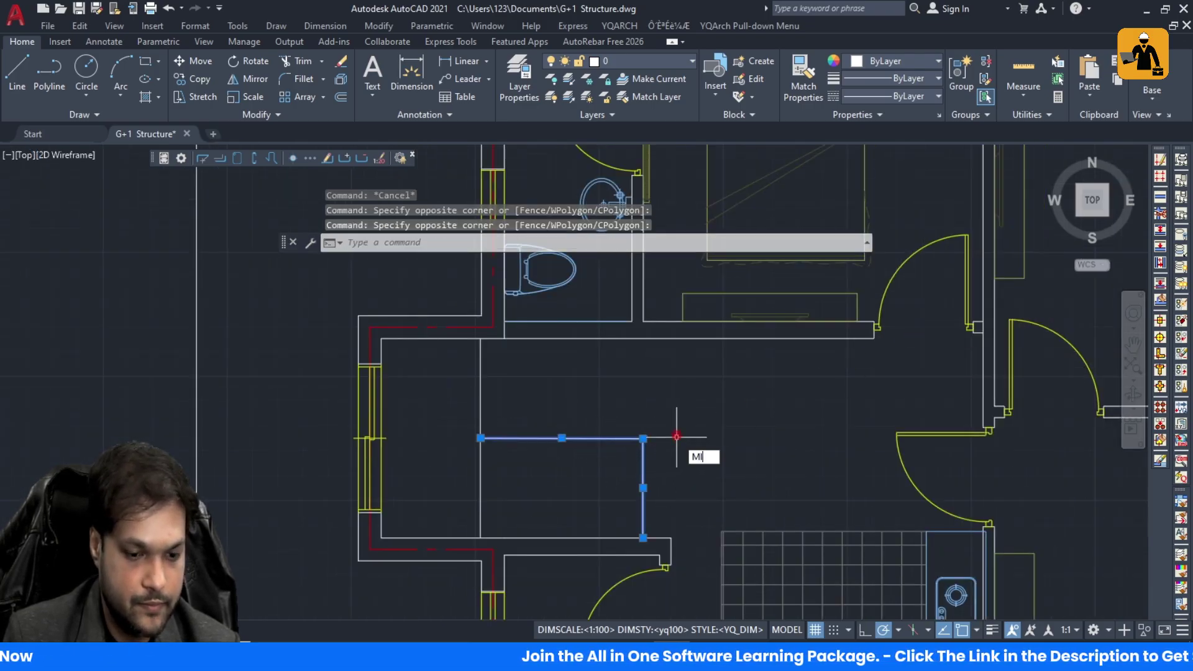
type("MI")
key("Return")
left_click(480, 438)
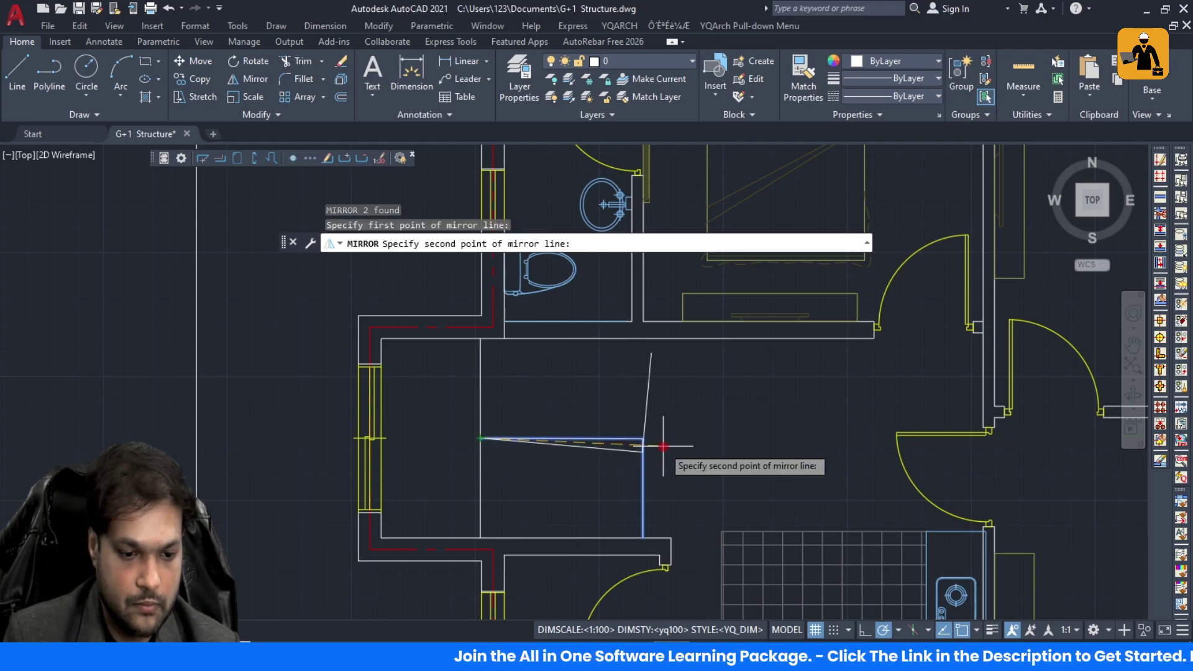
left_click(685, 434)
key("Escape")
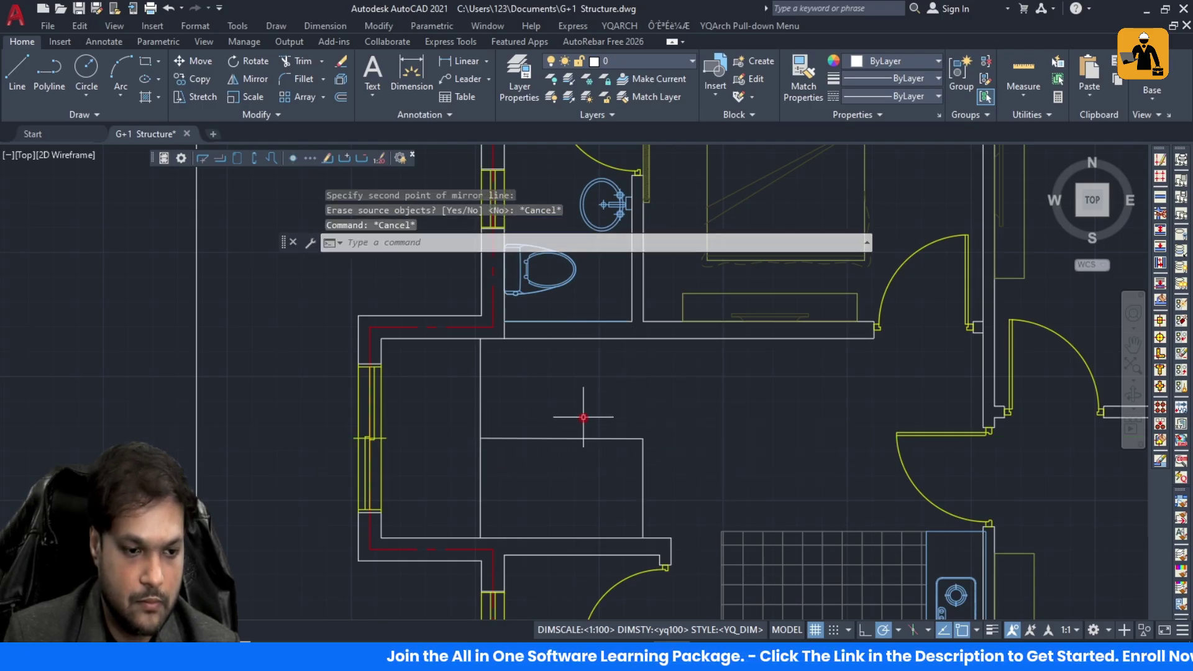
Step: Mirror the staircase's middle horizontal line and the lower flight's right edge about the middle line, keeping the source objects
key("Return")
left_click(482, 439)
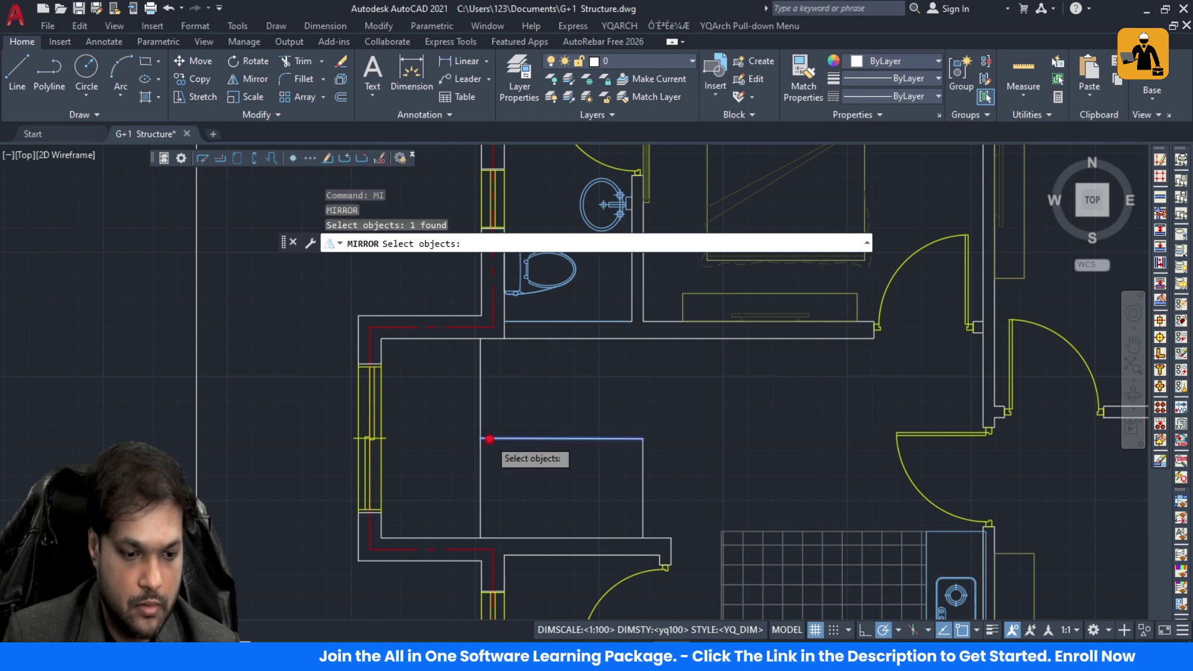
left_click(644, 449)
key("Return")
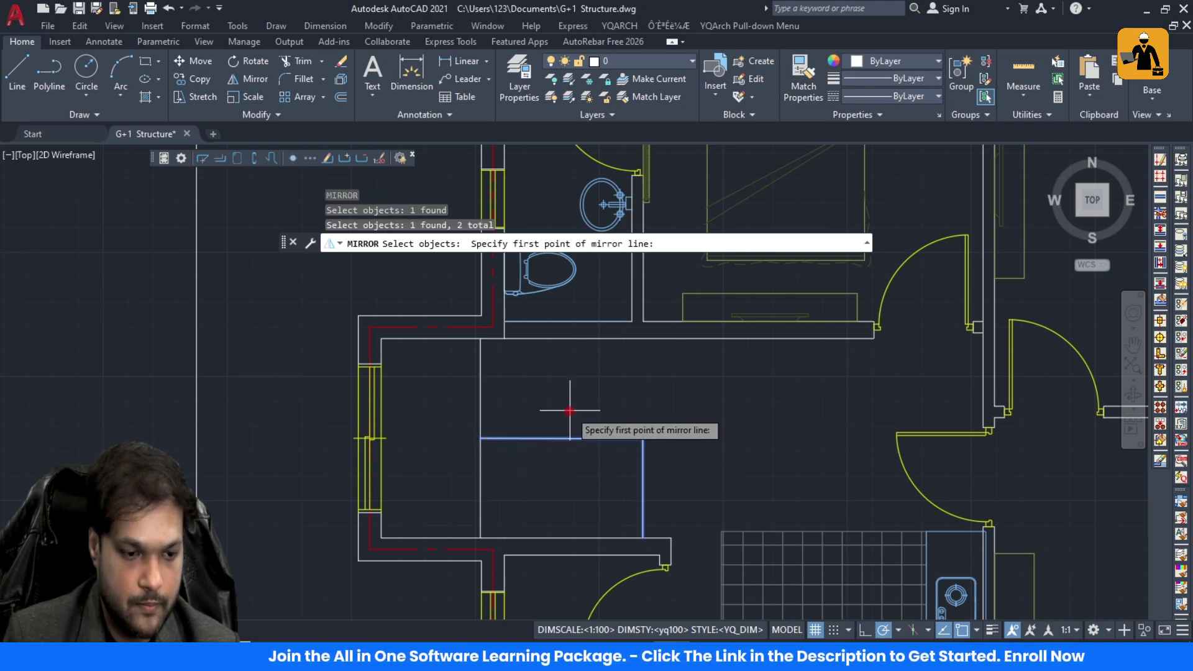
left_click(480, 438)
left_click(698, 437)
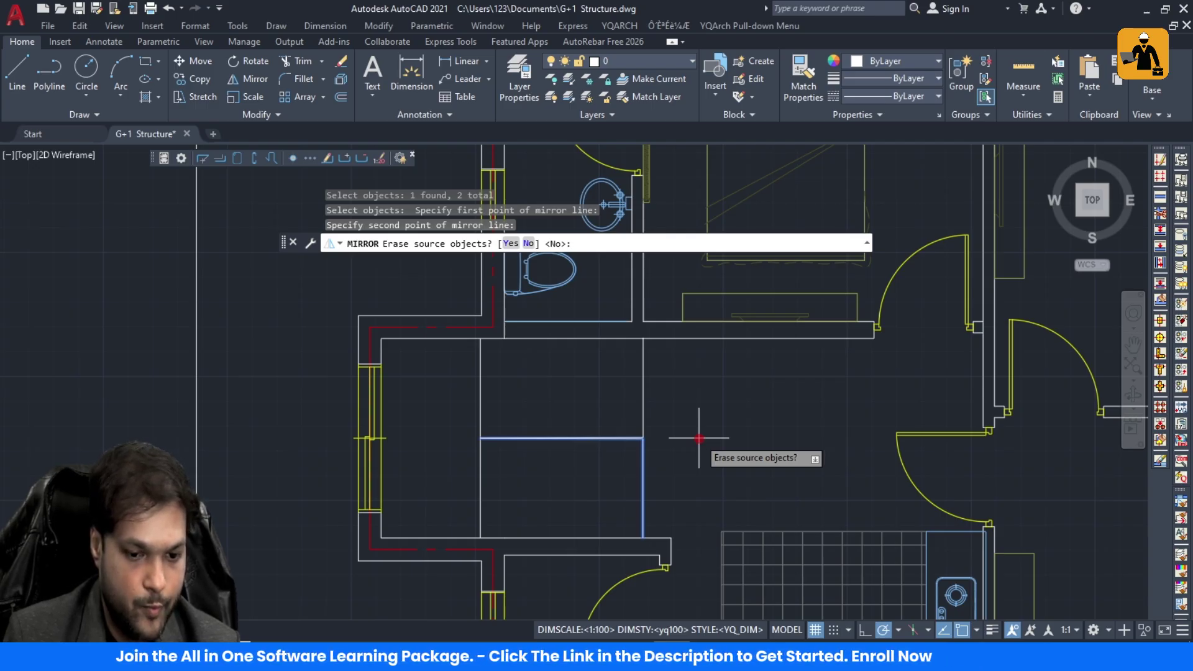
type("N")
key("Return")
key("Escape")
key("Escape")
type("l")
key("Return")
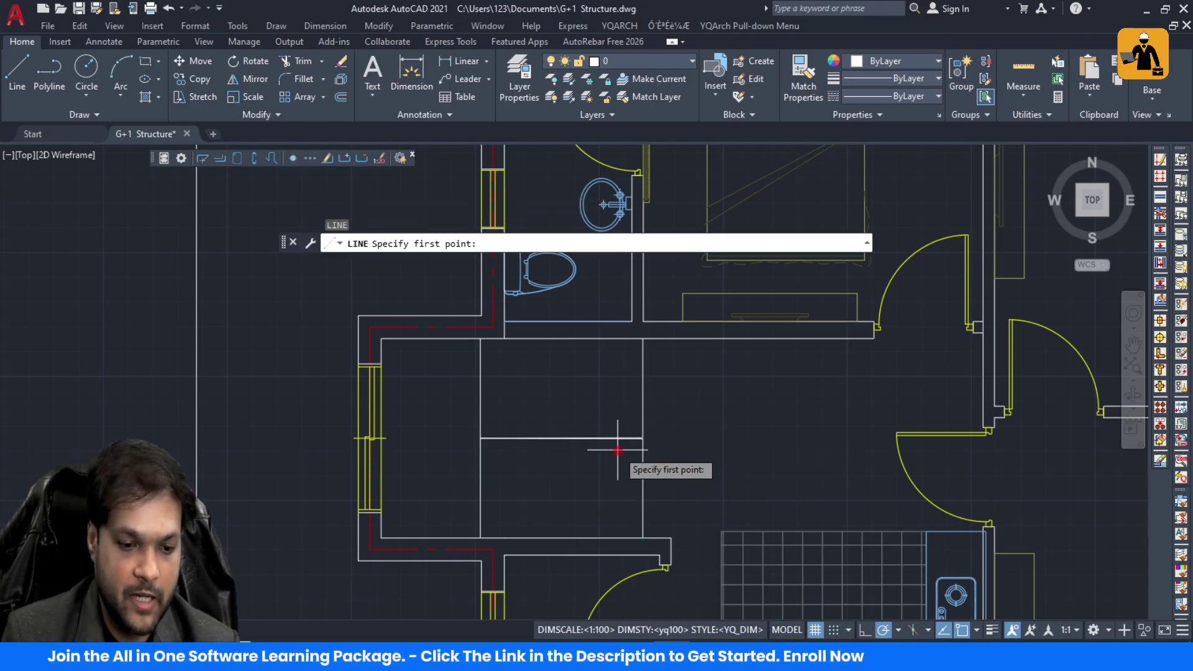
scroll(621, 463, "up", 4)
left_click(617, 429)
scroll(617, 429, "down", 4)
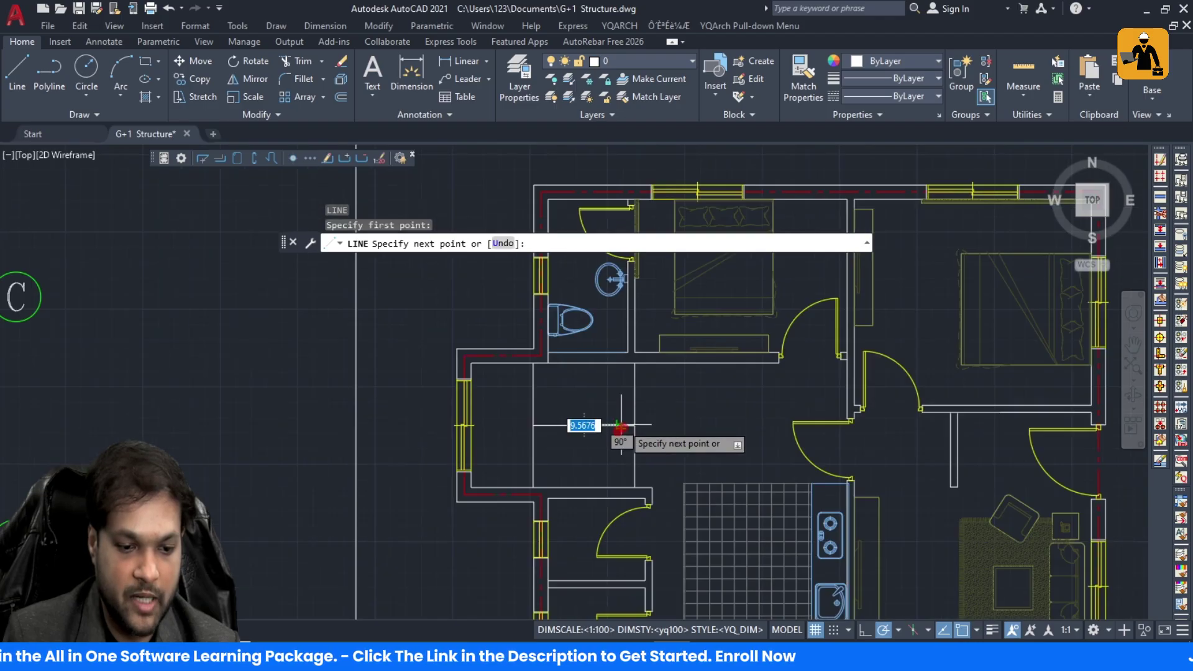
scroll(622, 432, "up", 4)
key("Escape")
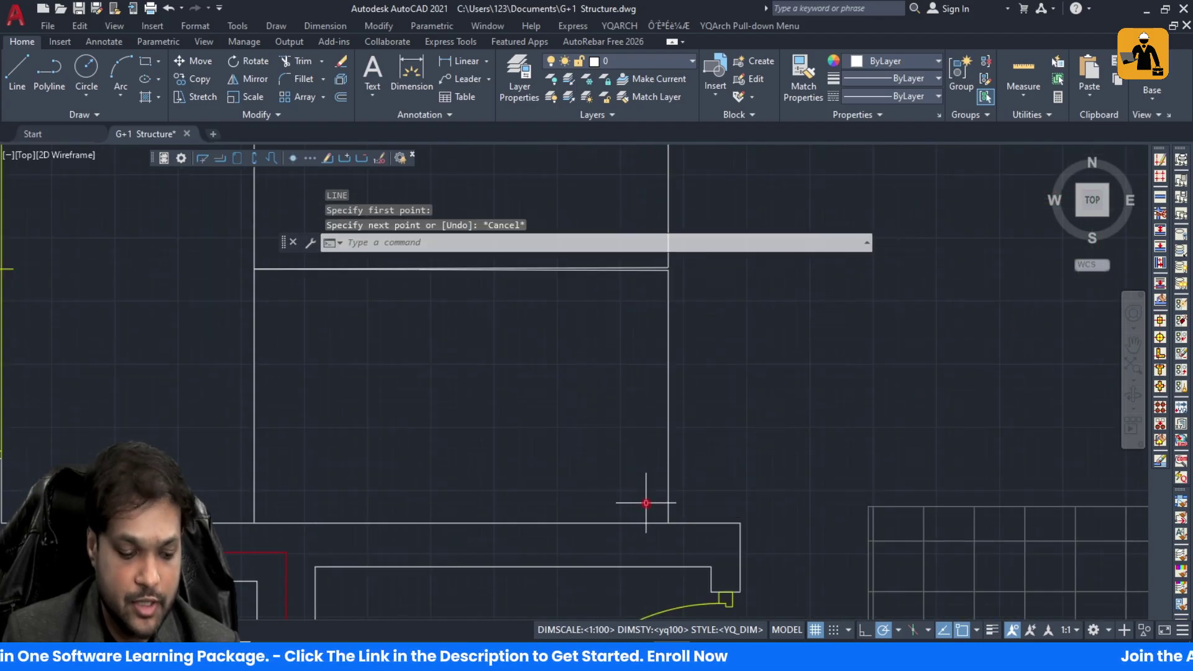
type("m")
key("Return")
key("Escape")
key("Escape")
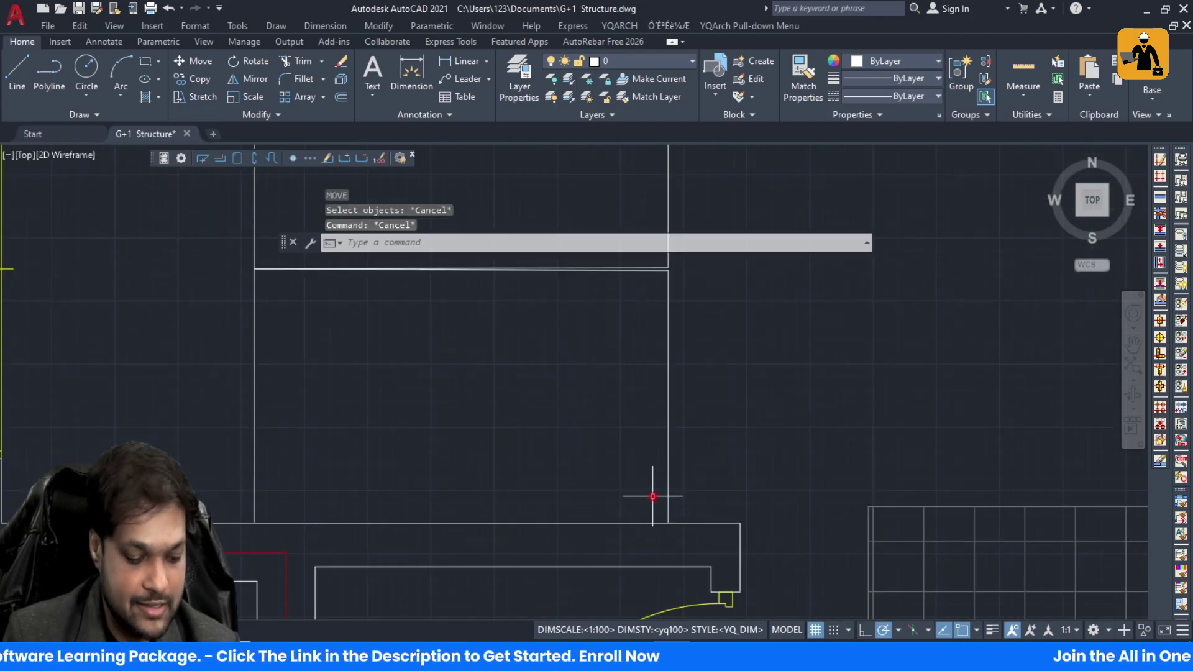
Step: Copy the lower flight's right edge line 250 to the left to form the first tread line
type("co")
key("Return")
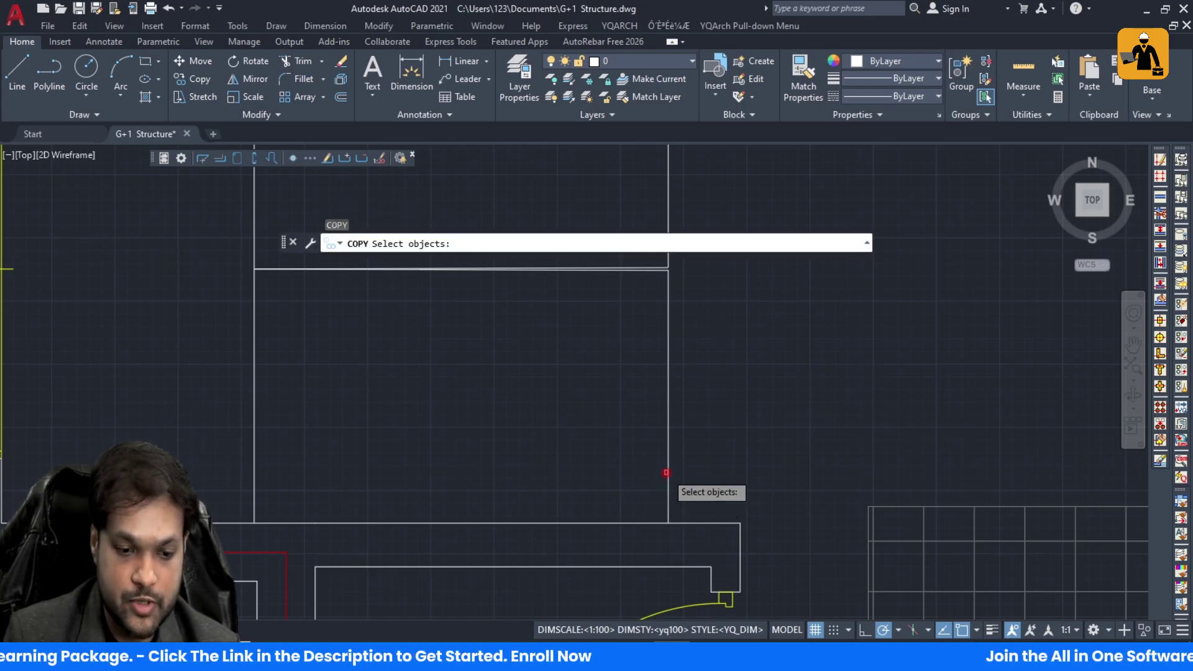
left_click(668, 465)
key("Return")
left_click(668, 522)
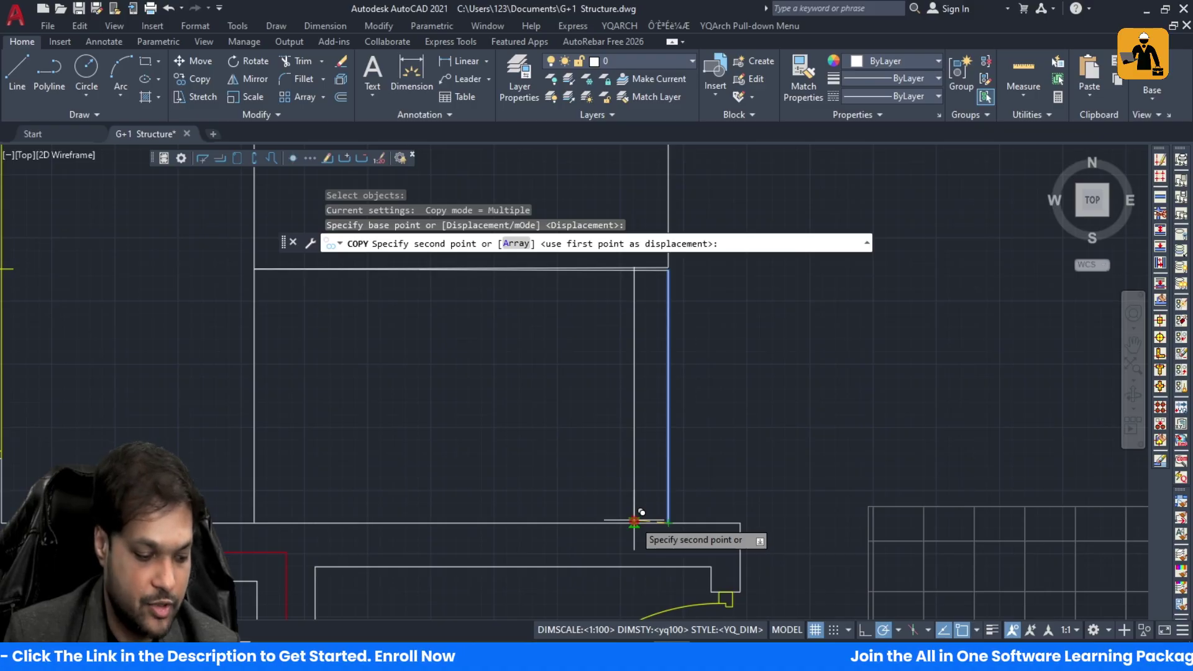
key("Return")
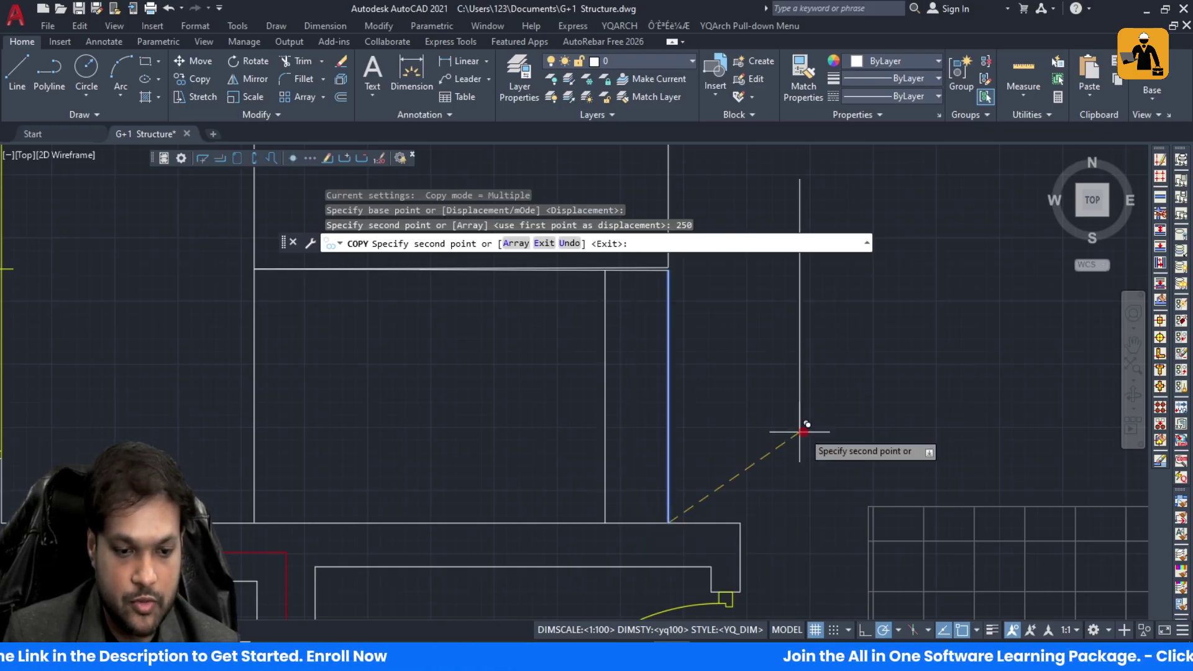
scroll(618, 463, "down", 5)
key("Escape")
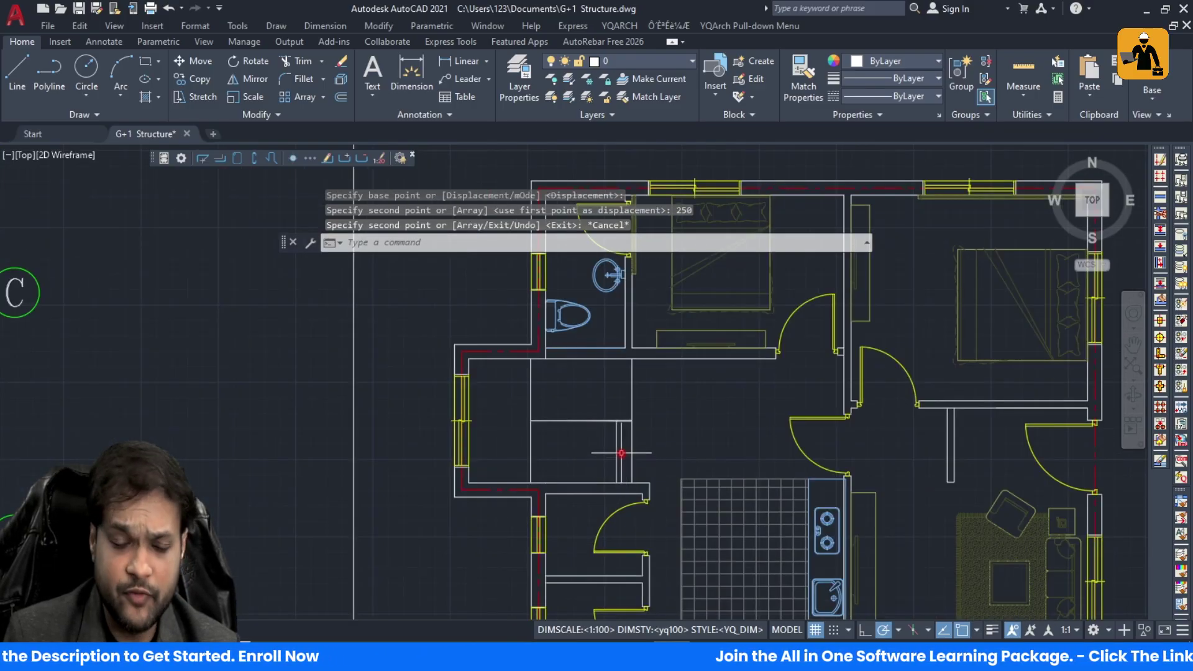
left_click(621, 453)
left_click(588, 456)
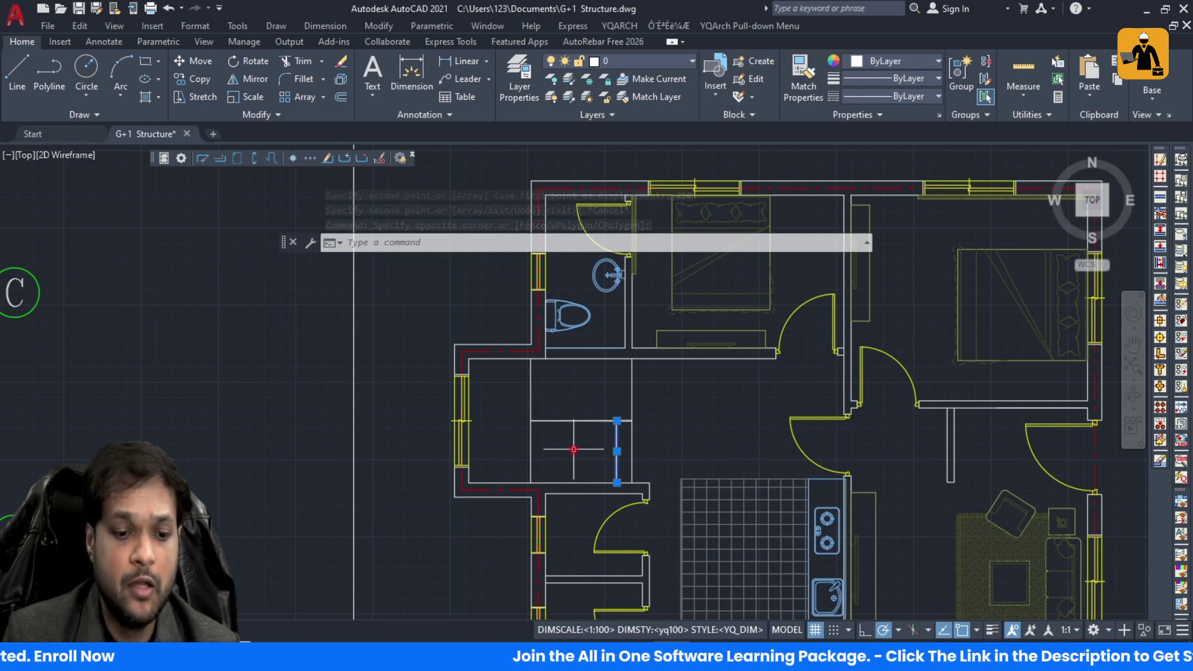
scroll(587, 480, "up", 5)
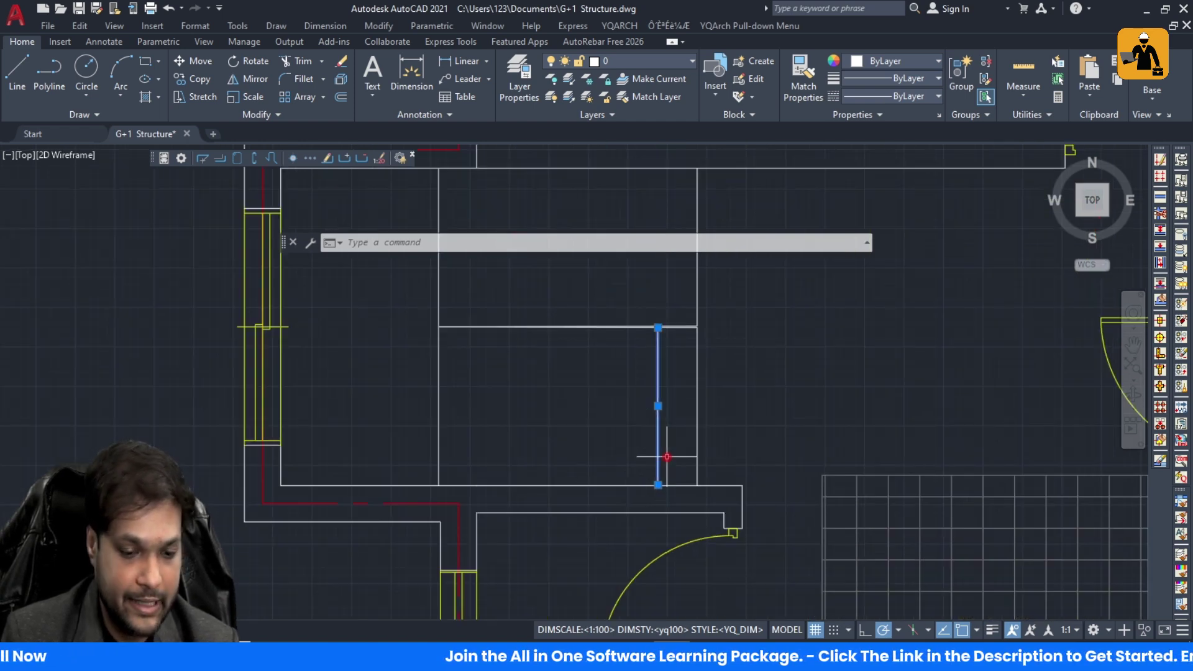
left_click(662, 439)
key("Escape")
key("Escape")
left_click(697, 438)
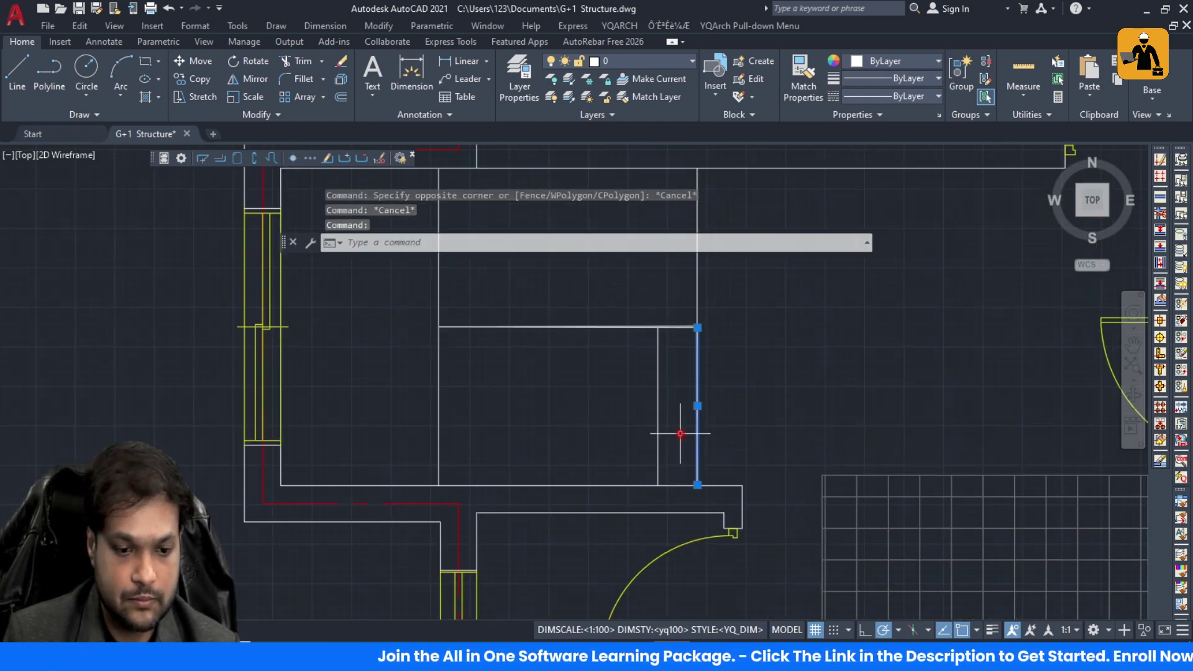
key("Escape")
type("l")
key("Return")
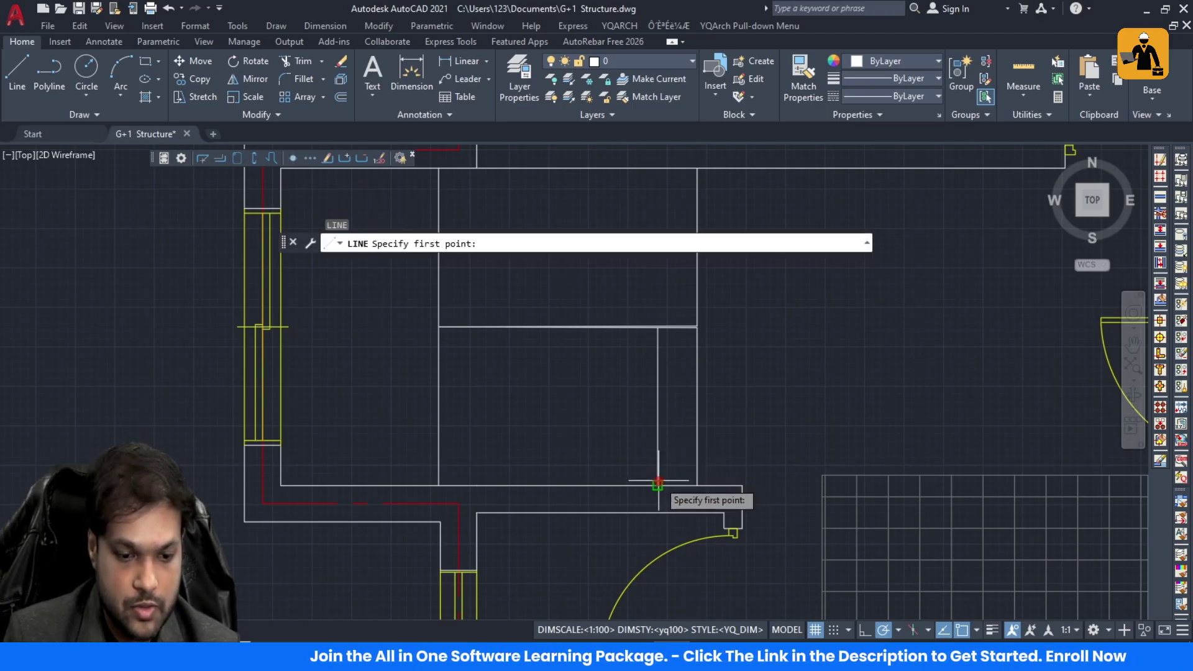
left_click(658, 482)
key("Escape")
Step: Copy the first tread line of the lower flight 250 to the left to add a second tread line
left_click(673, 449)
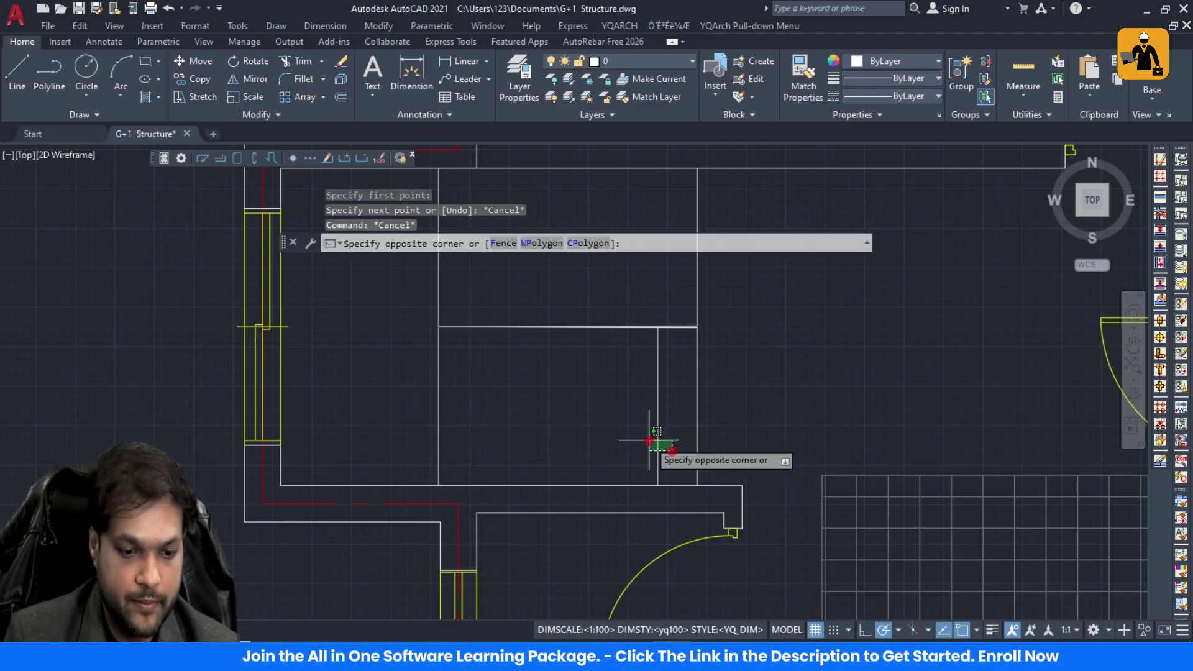
left_click(656, 447)
type("co")
key("Return")
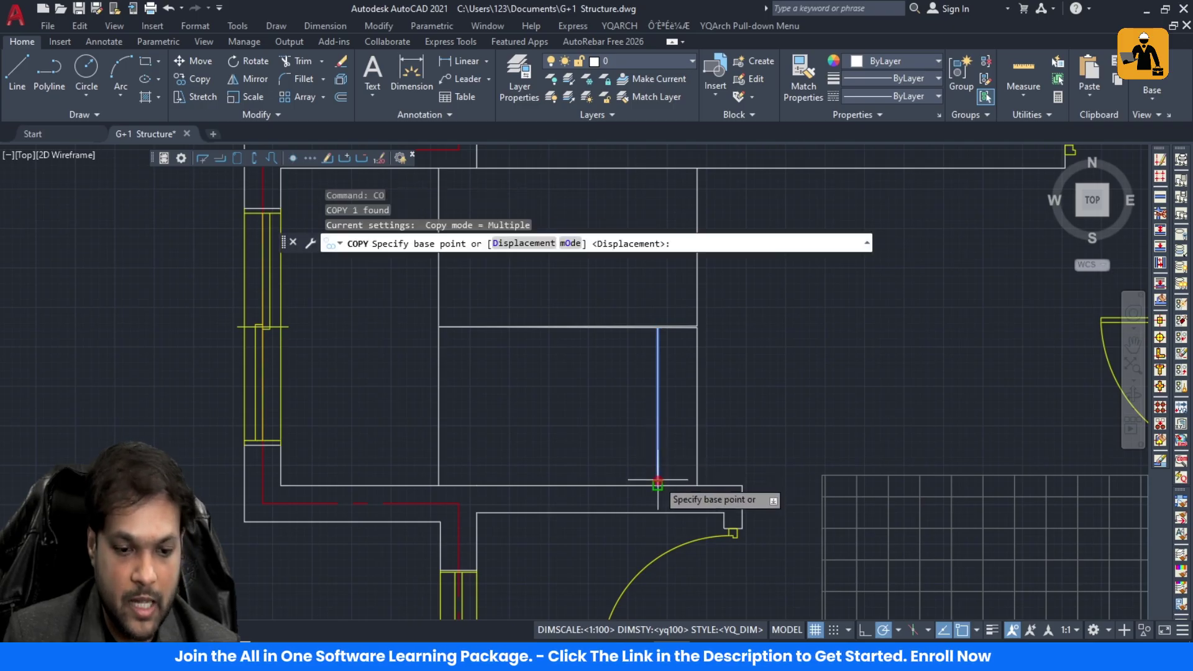
left_click(658, 485)
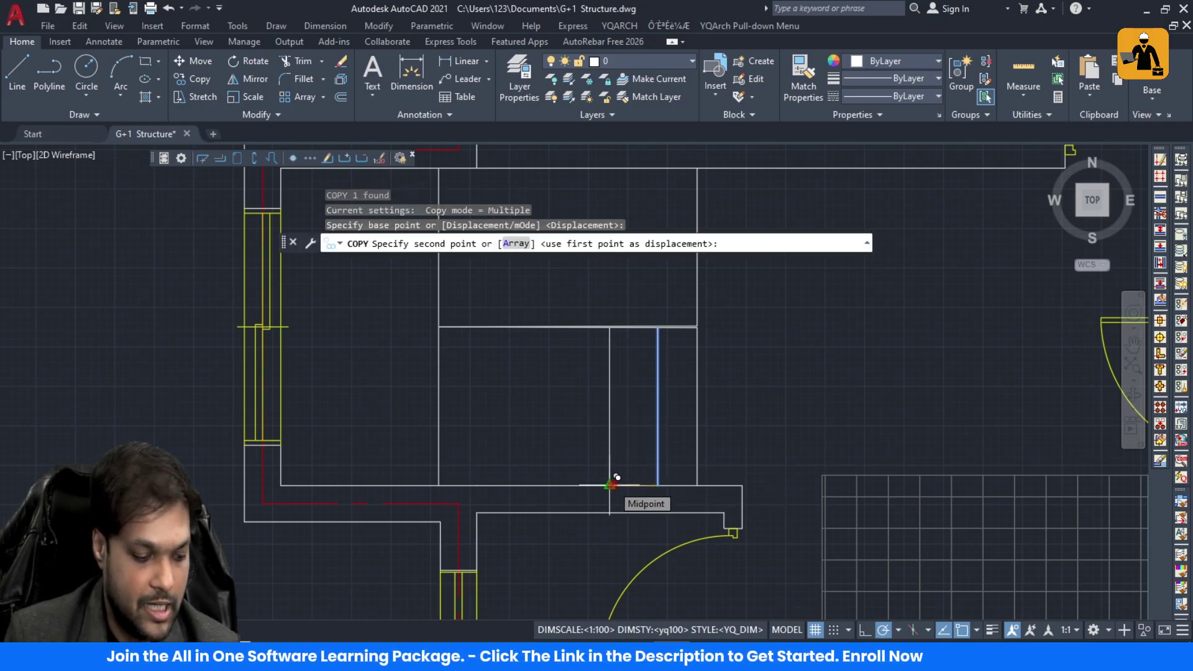
type("2")
key("Return")
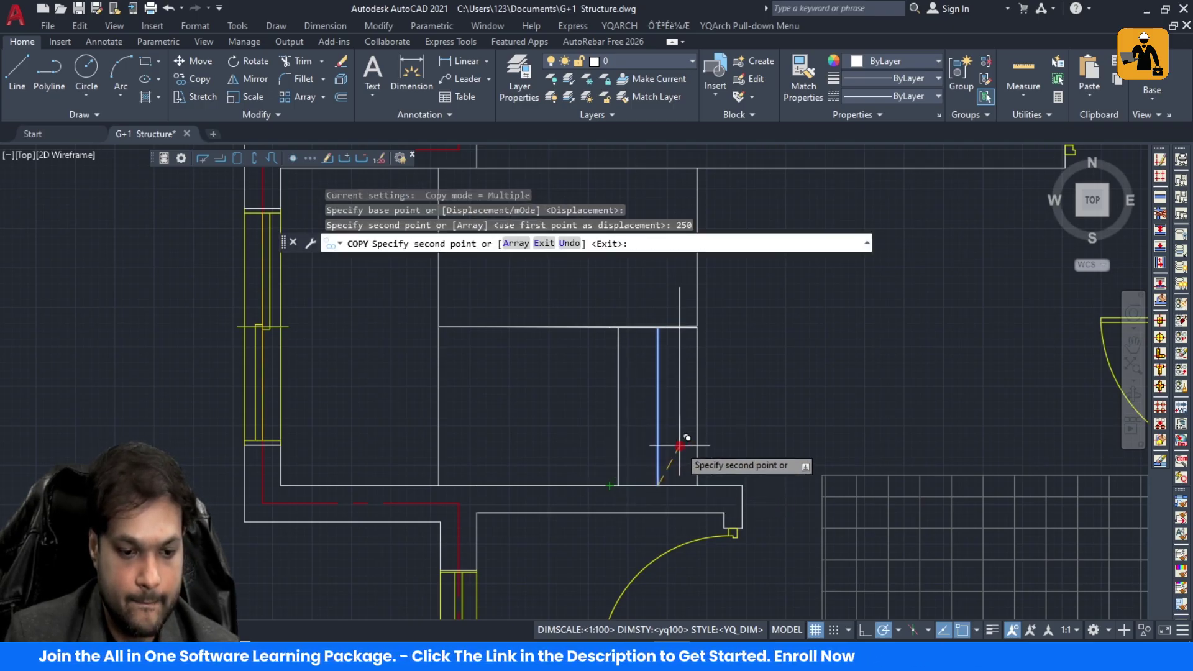
key("Escape")
key("Escape")
Step: Copy the two tread lines twice more to the left, from the flight's right corner, to fill the lower flight with evenly spaced treads
left_click(695, 438)
left_click(591, 437)
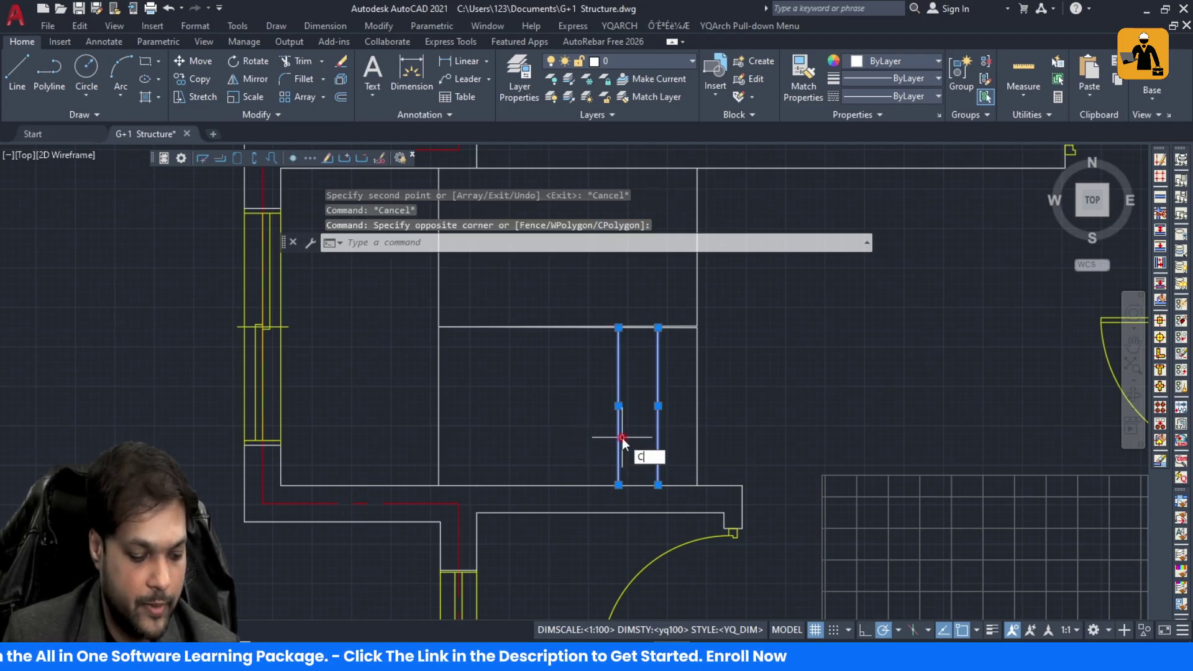
type("o")
key("Return")
left_click(697, 485)
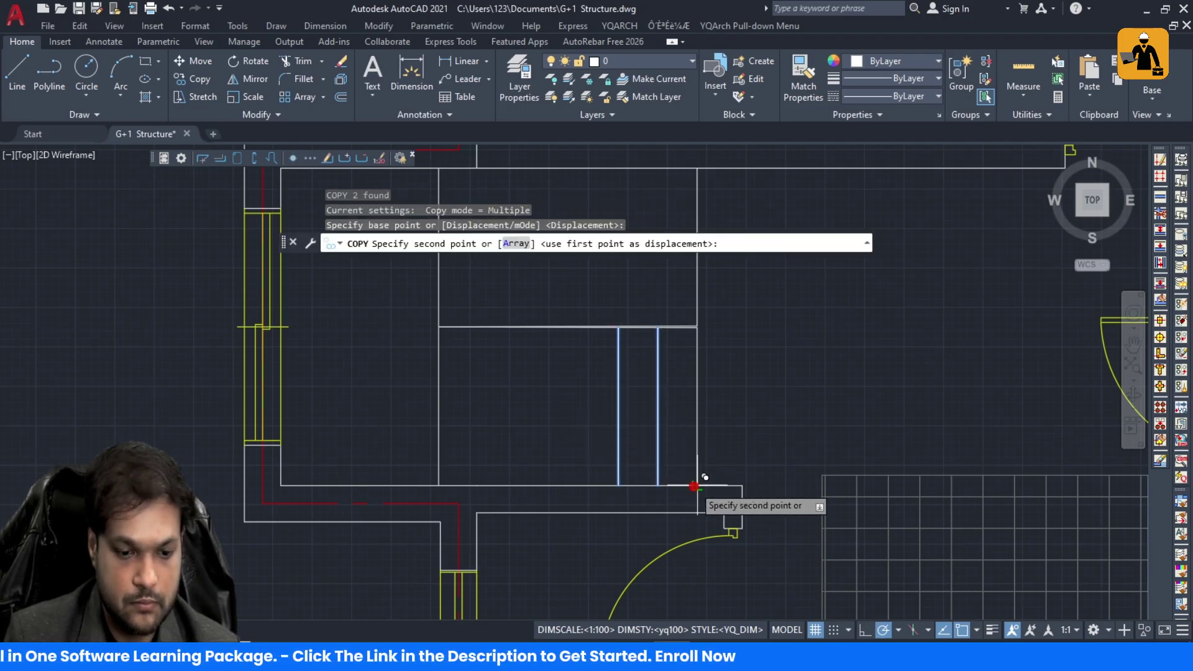
left_click(618, 483)
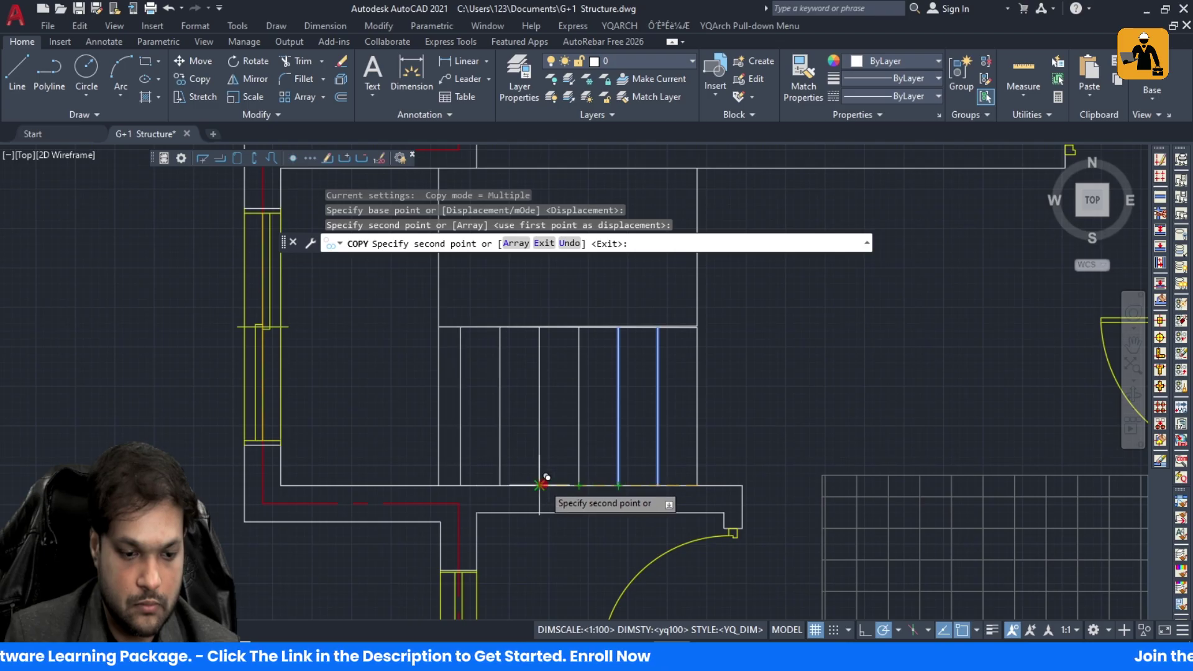
key("Escape")
scroll(580, 445, "down", 1)
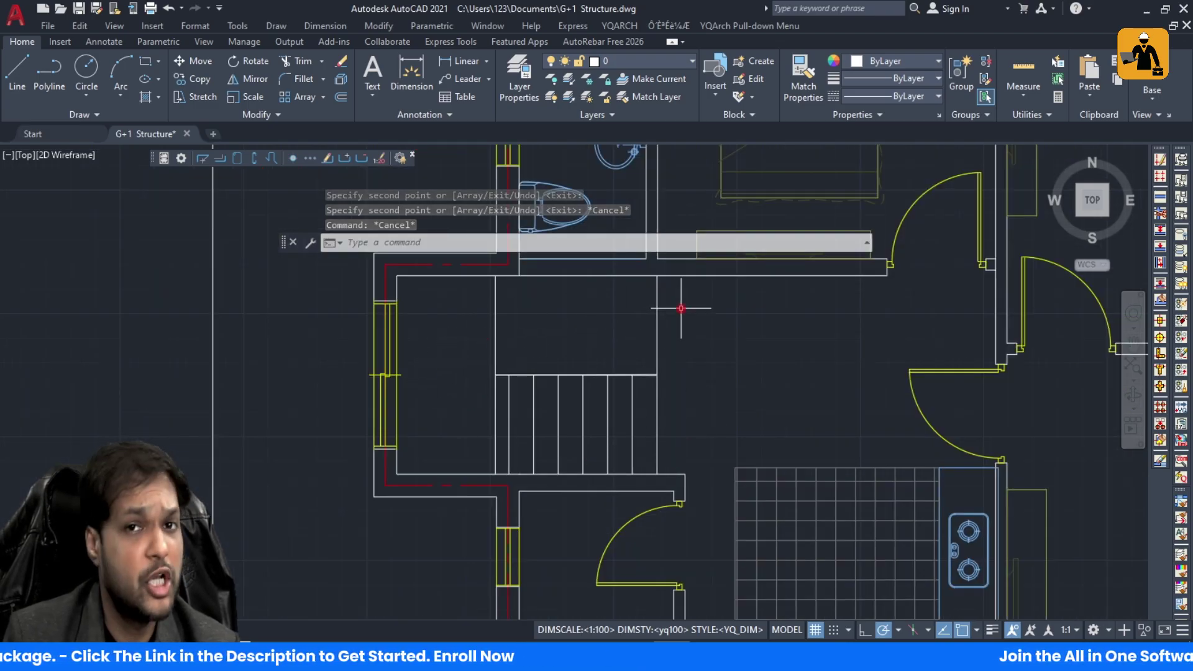
key("Escape")
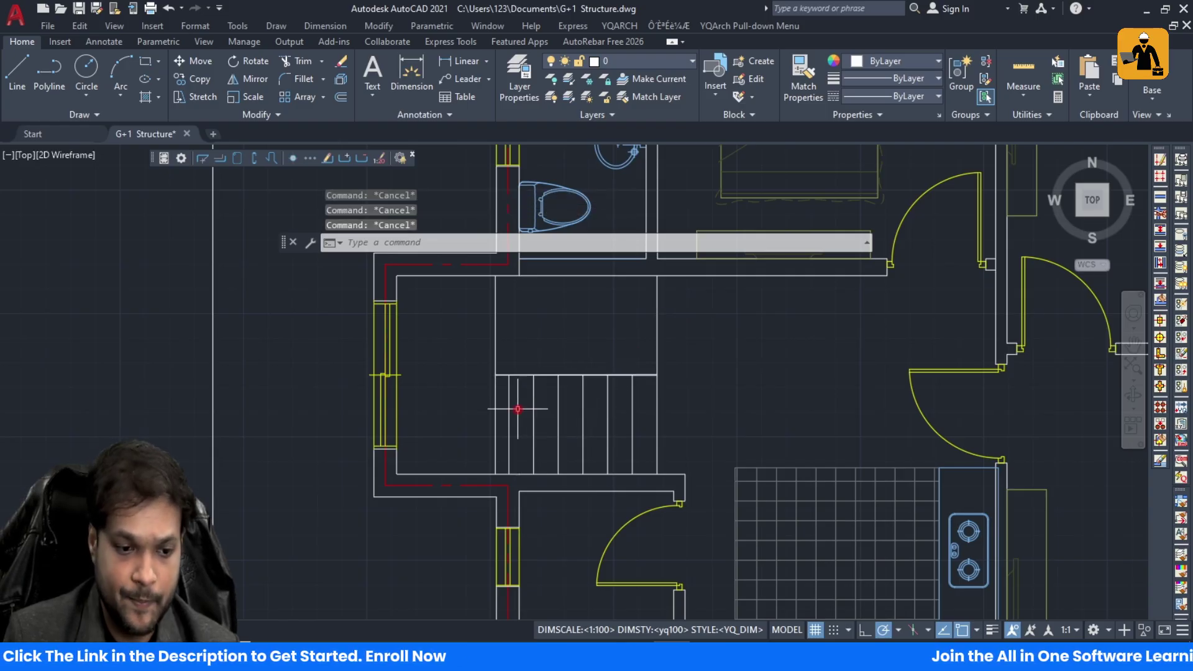
left_click(508, 401)
key("Escape")
left_click(674, 401)
left_click(467, 376)
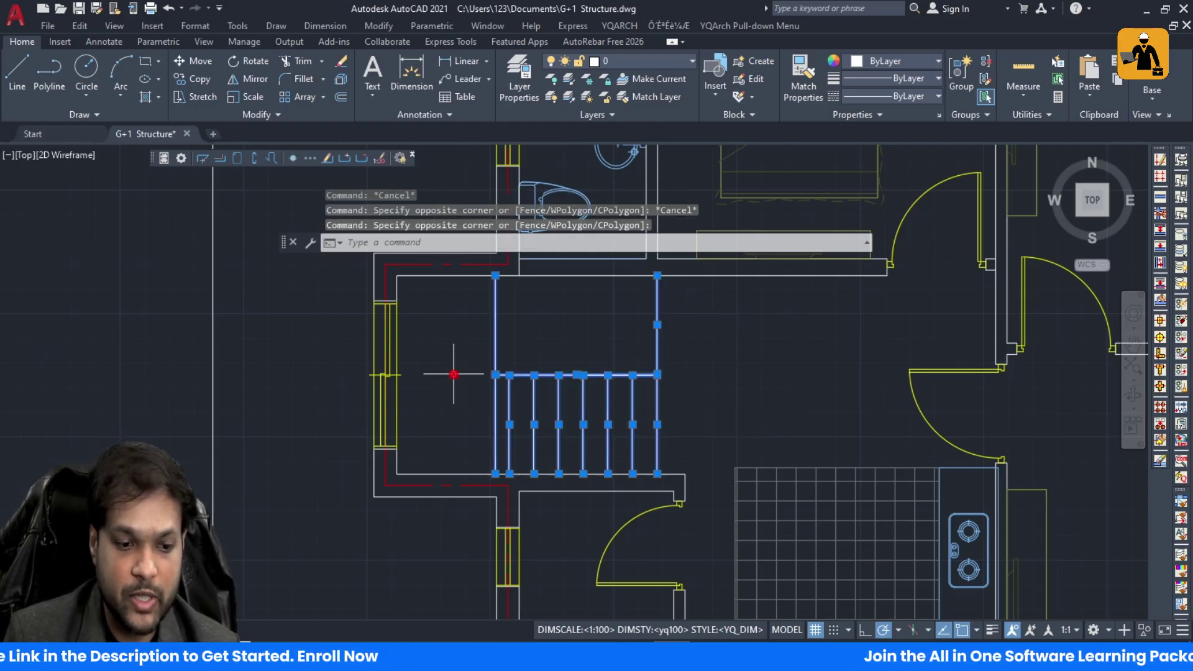
left_click(471, 381)
key("Escape")
scroll(450, 409, "down", 3)
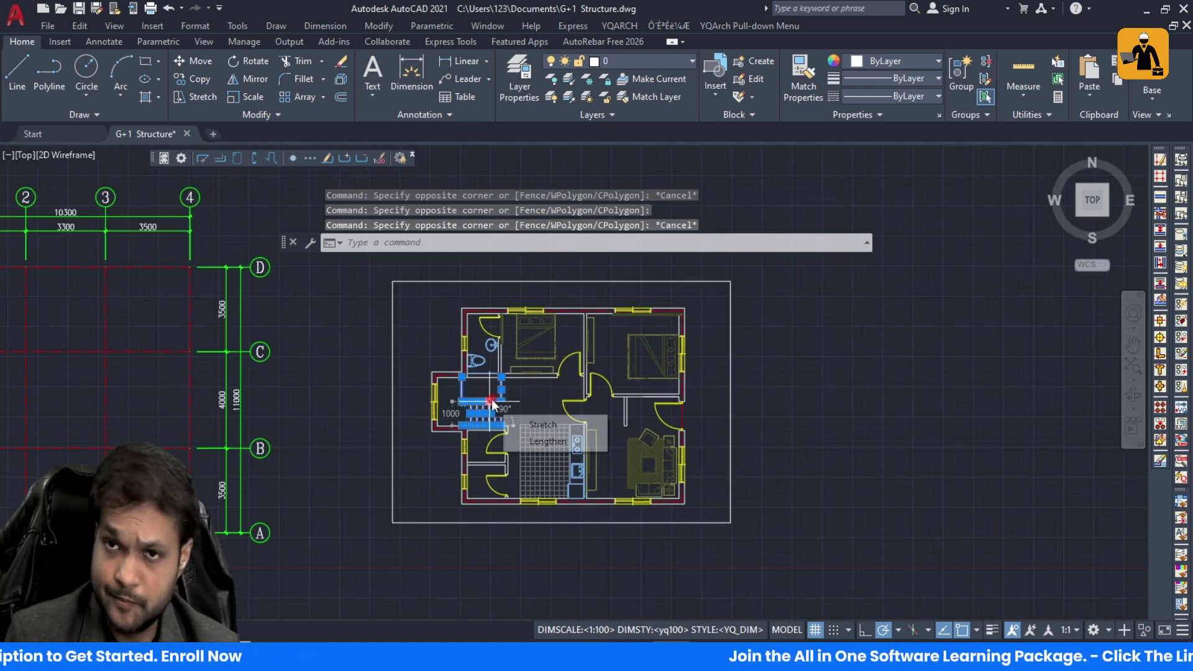
key("Escape")
key("Escape")
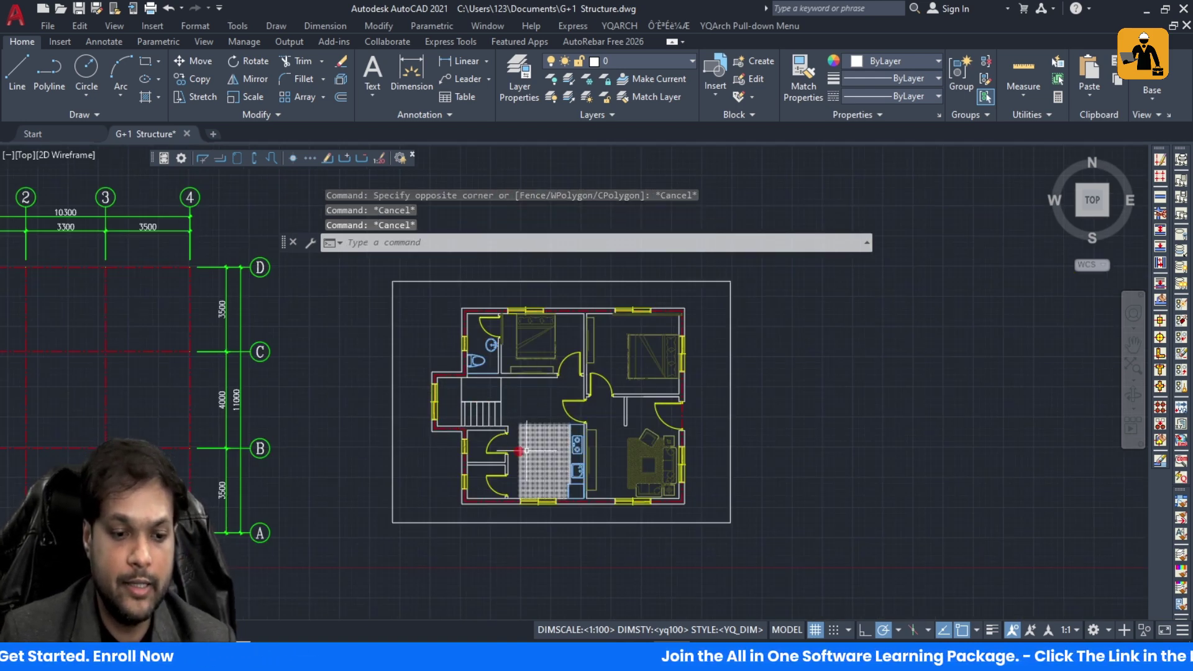
scroll(457, 387, "up", 2)
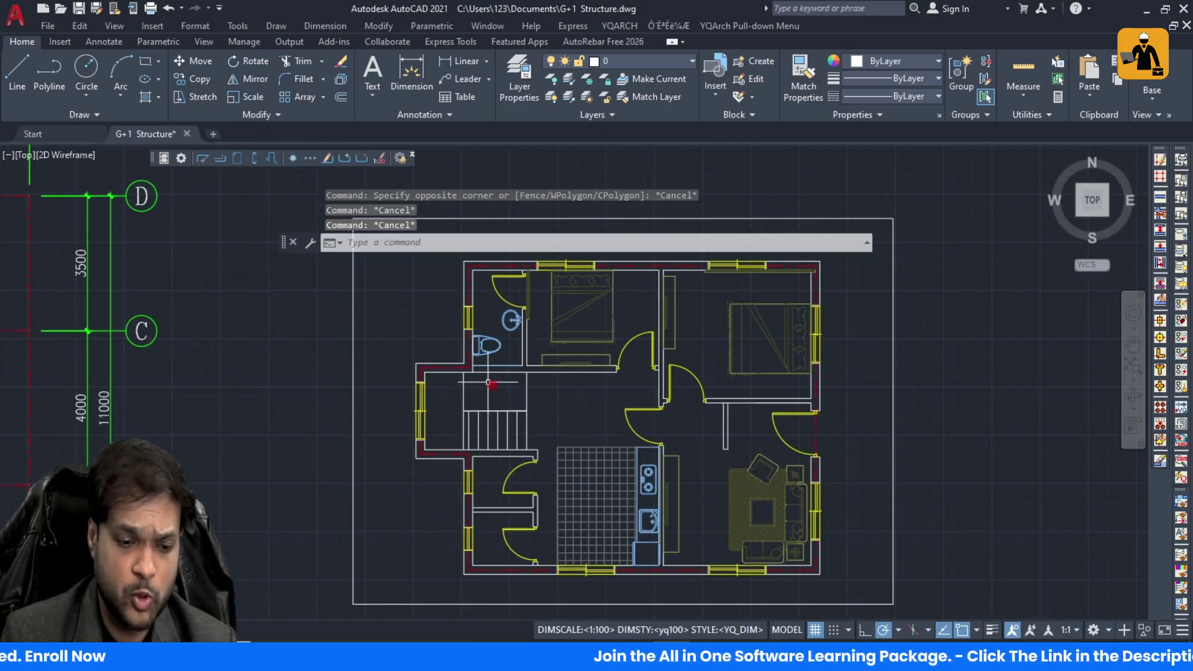
scroll(557, 415, "up", 4)
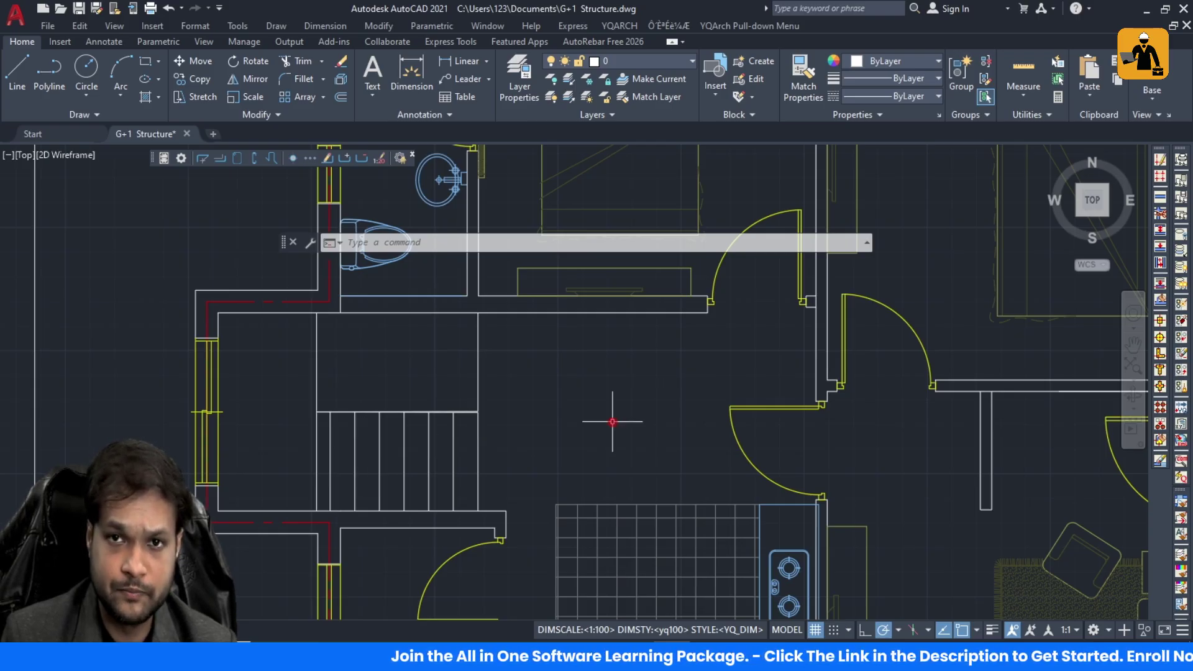
type("l")
key("Return")
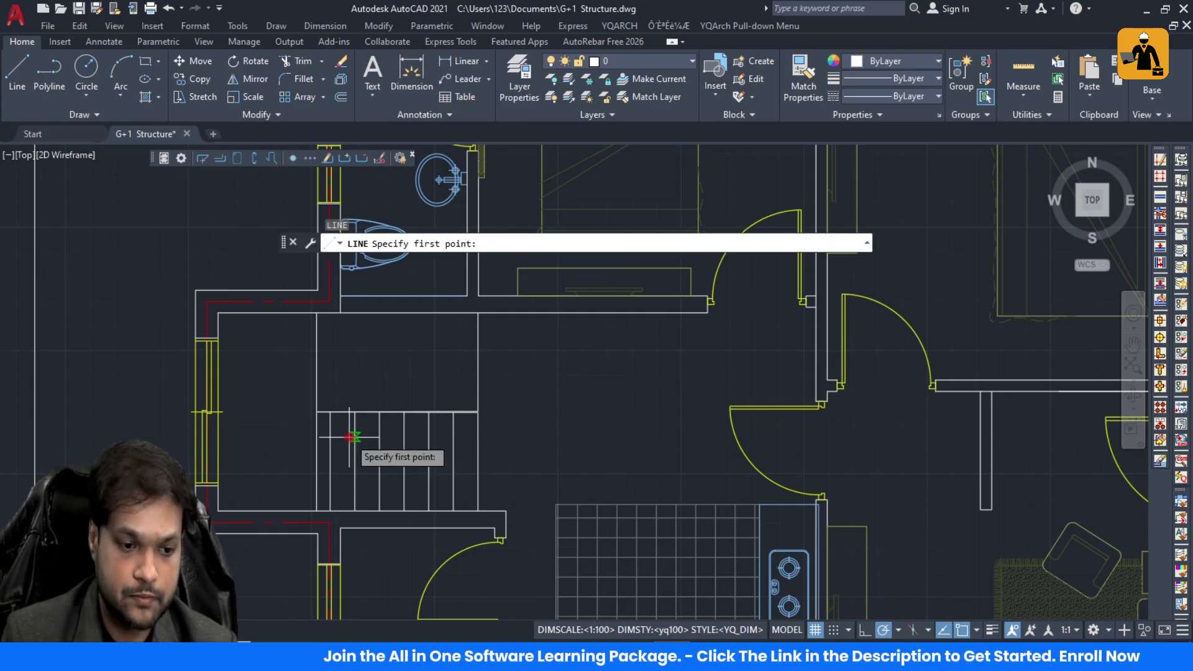
left_click(260, 448)
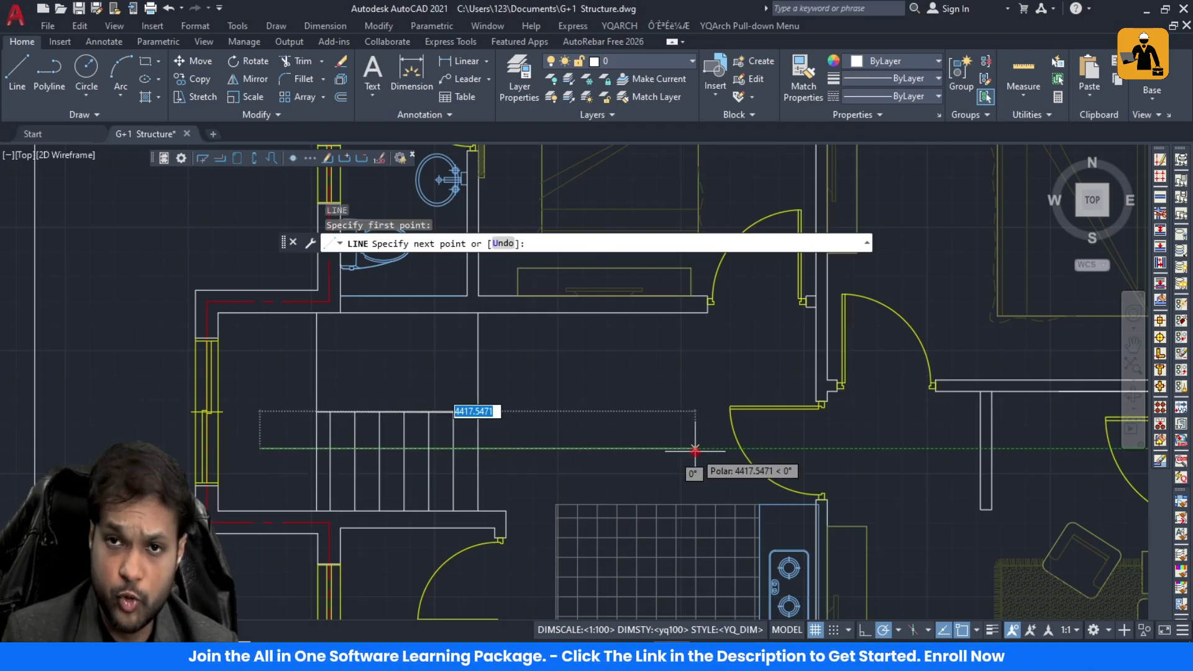
key("Escape")
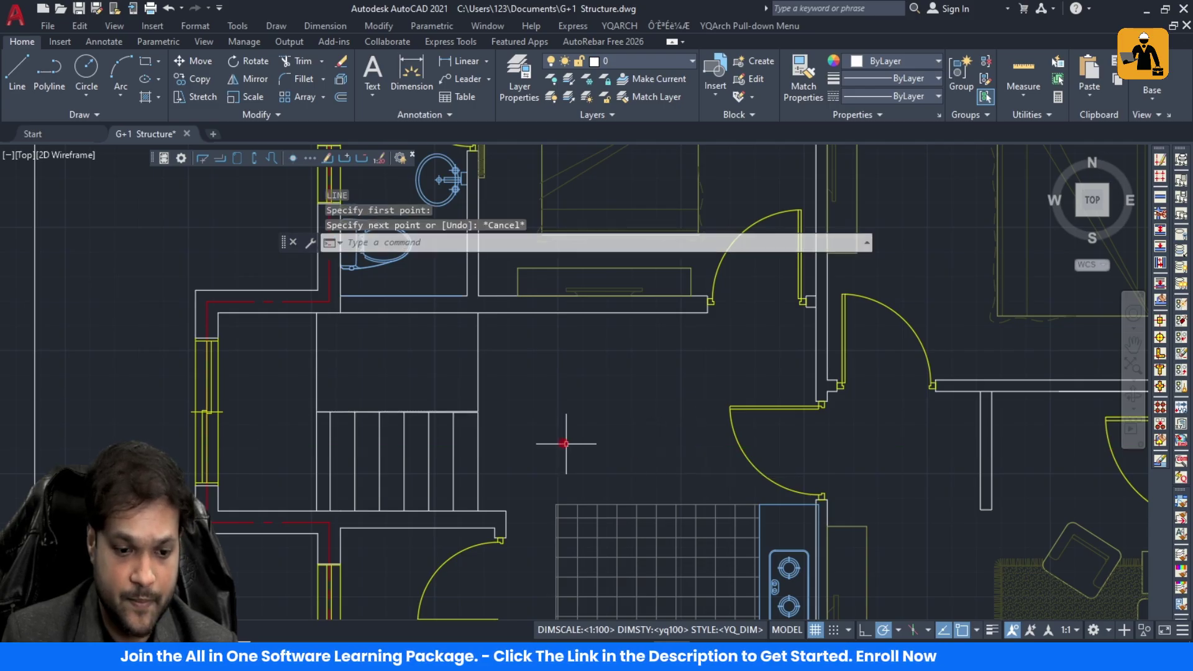
scroll(565, 456, "down", 2)
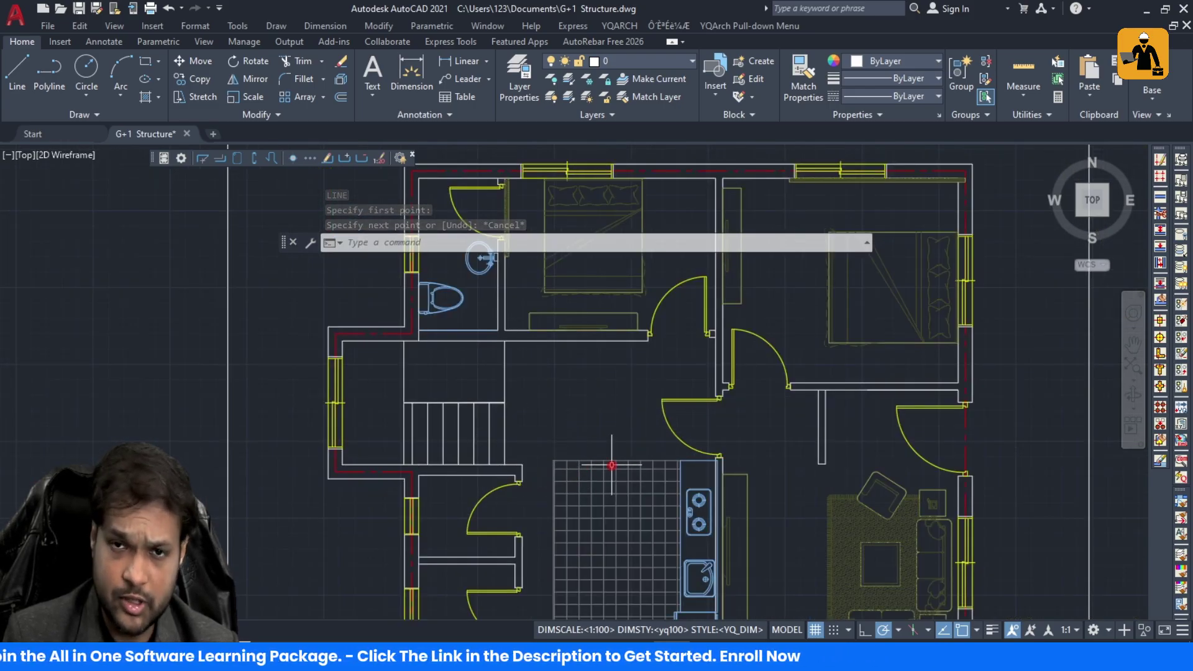
left_click(483, 474)
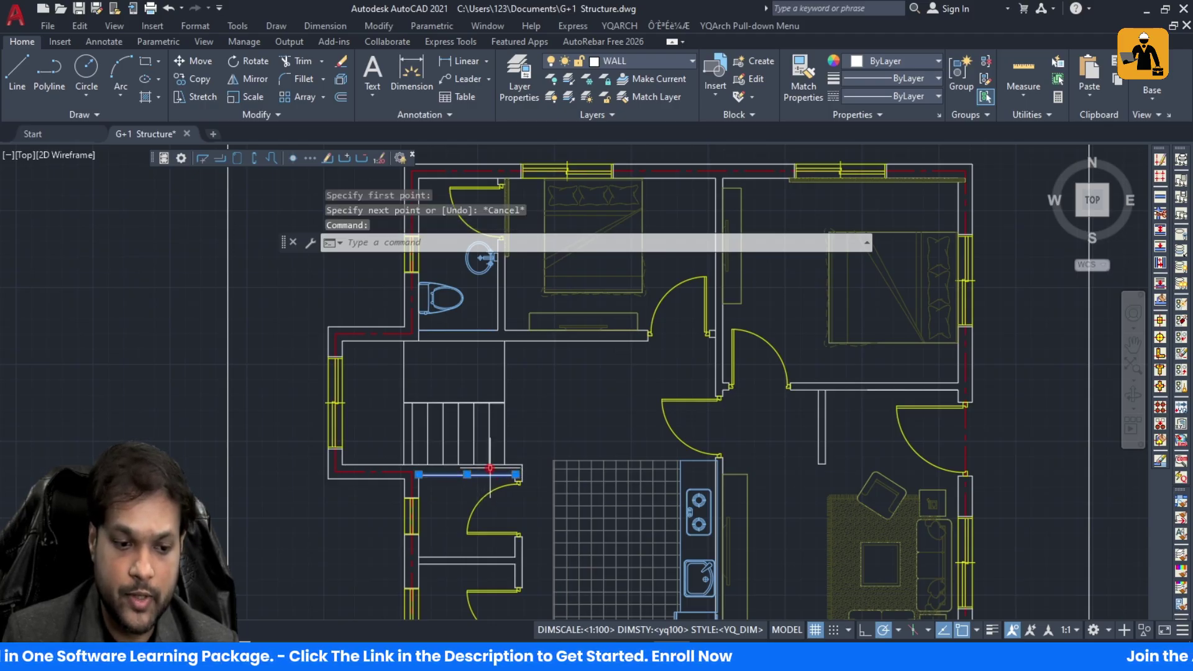
left_click(490, 470)
key("Escape")
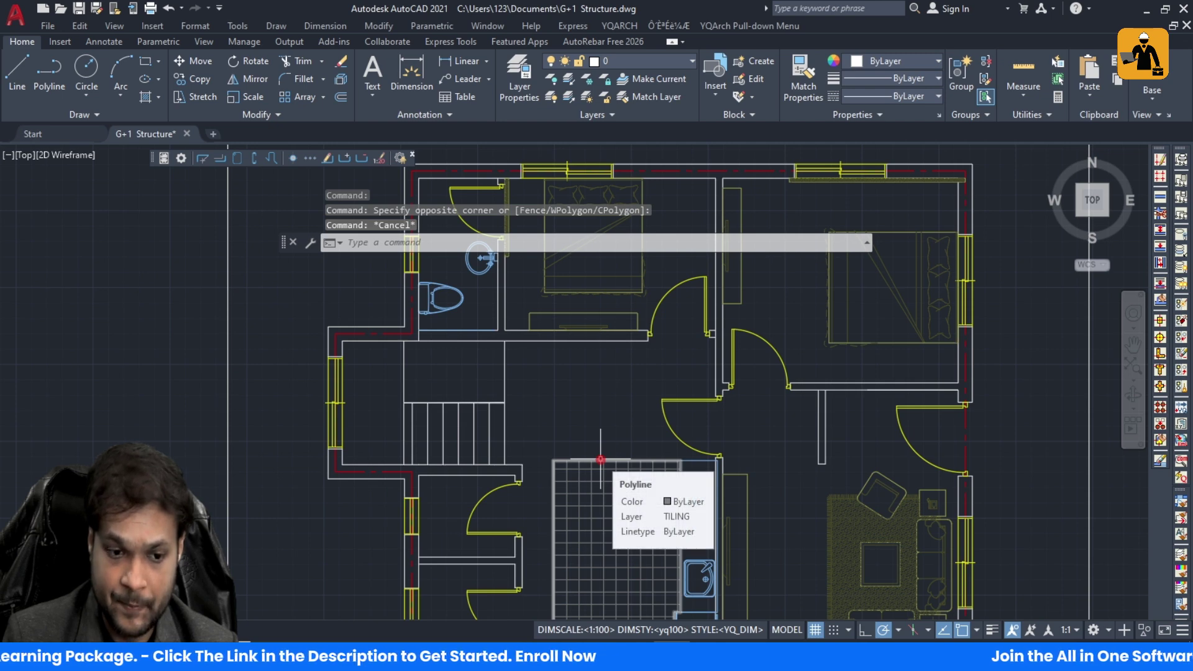
Step: Draw a horizontal line continuing the upper face of the wall below the lower flight to the right, over the kitchen tiling
scroll(512, 463, "up", 5)
scroll(498, 513, "down", 5)
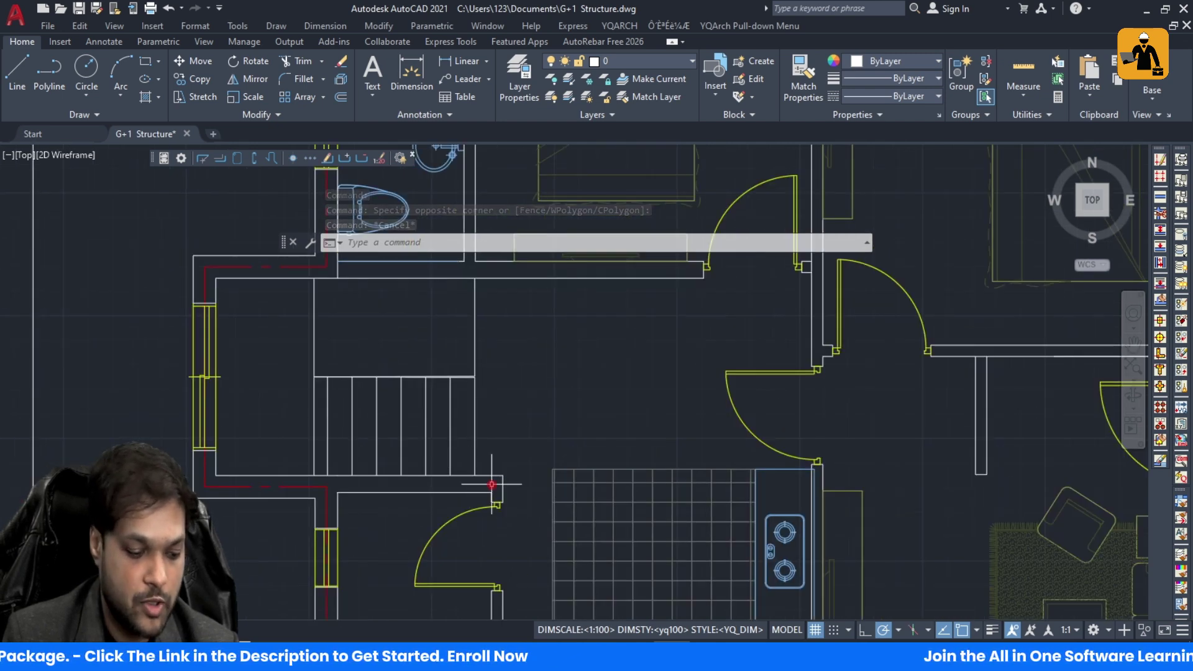
type("l")
key("Return")
left_click(505, 475)
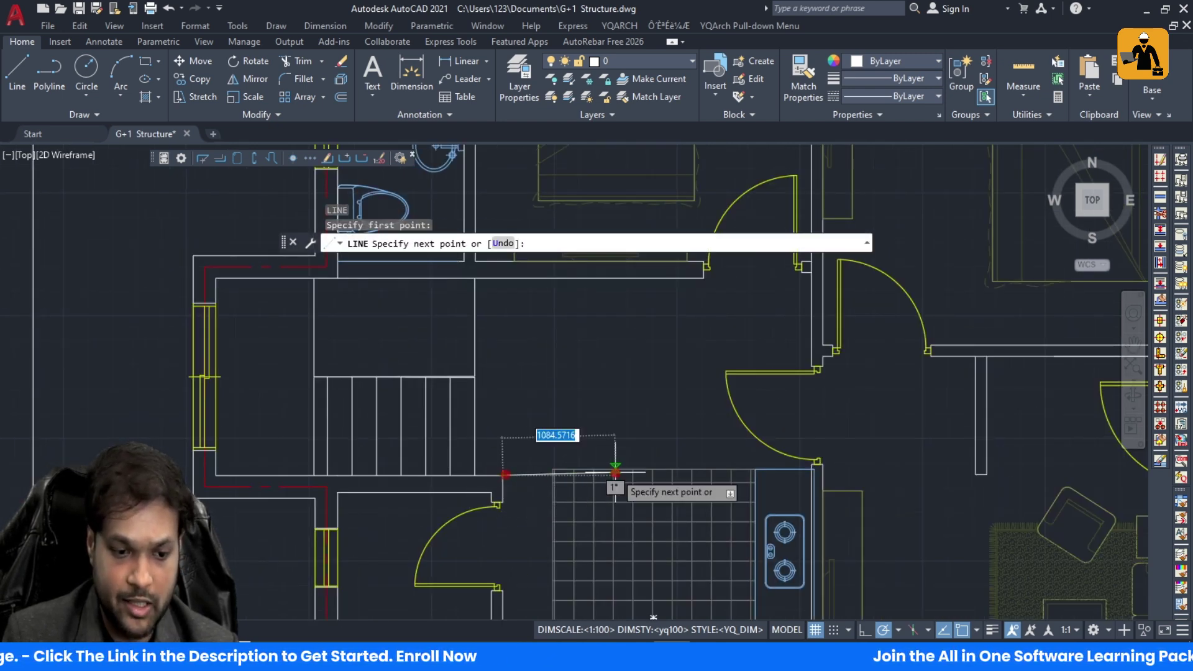
scroll(660, 476, "up", 2)
left_click(666, 475)
key("Escape")
key("Escape")
Step: Stretch the wall's lower face line to match the upper line's end and close the wall end with a short line
left_click(373, 502)
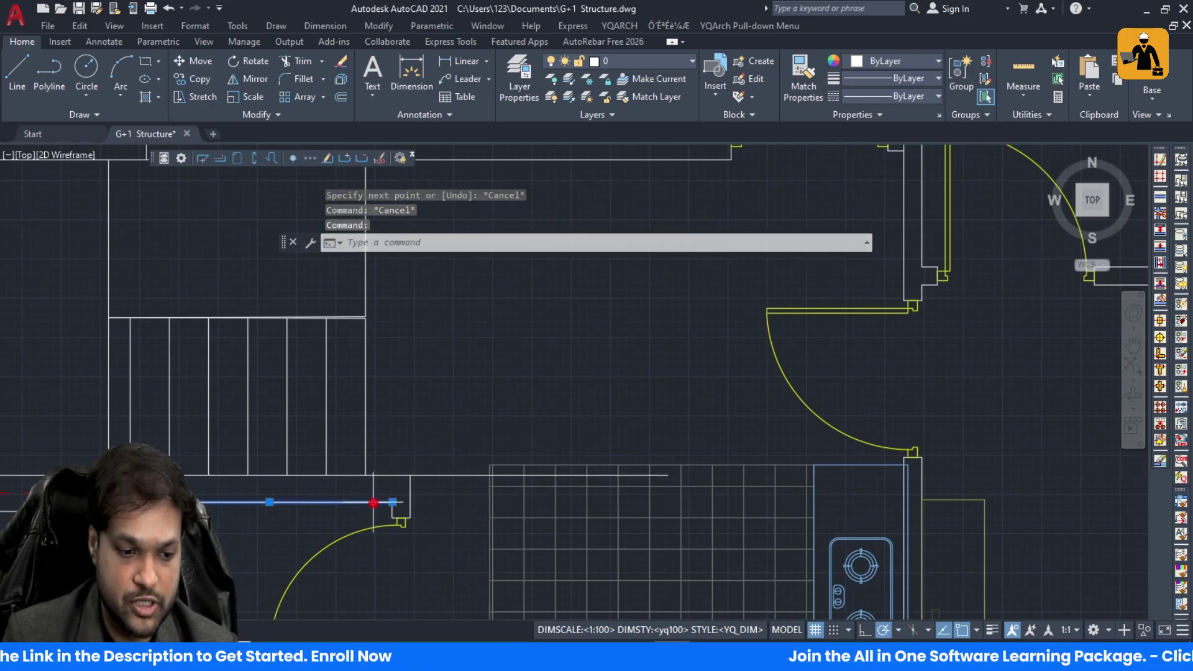
left_click(392, 502)
left_click(669, 501)
key("Escape")
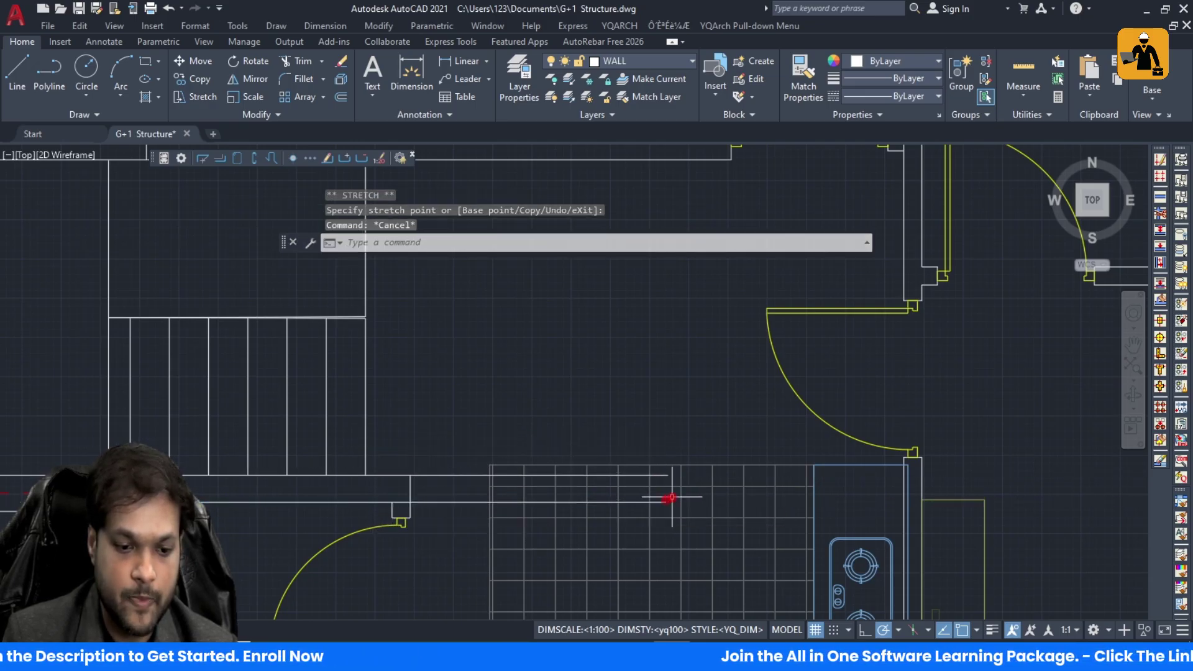
key("space")
left_click(669, 501)
left_click(667, 477)
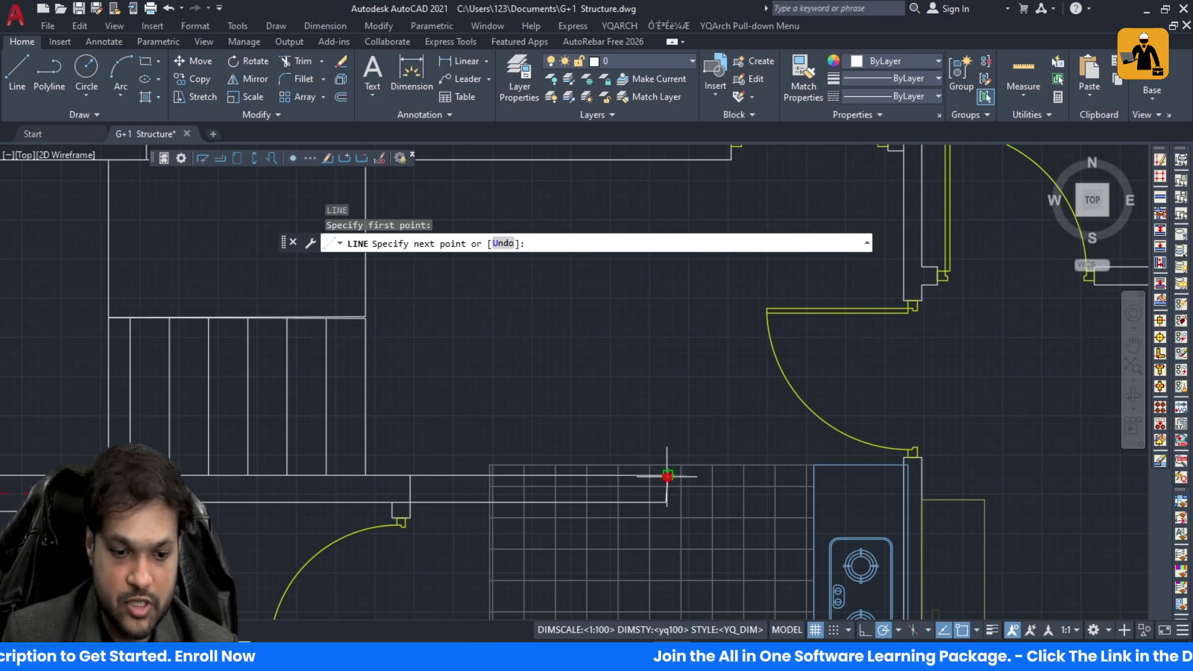
key("Escape")
Step: Copy the lower flight's seven tread lines to the right so the leftmost copy starts at the doorway wall's corner
scroll(755, 388, "down", 6)
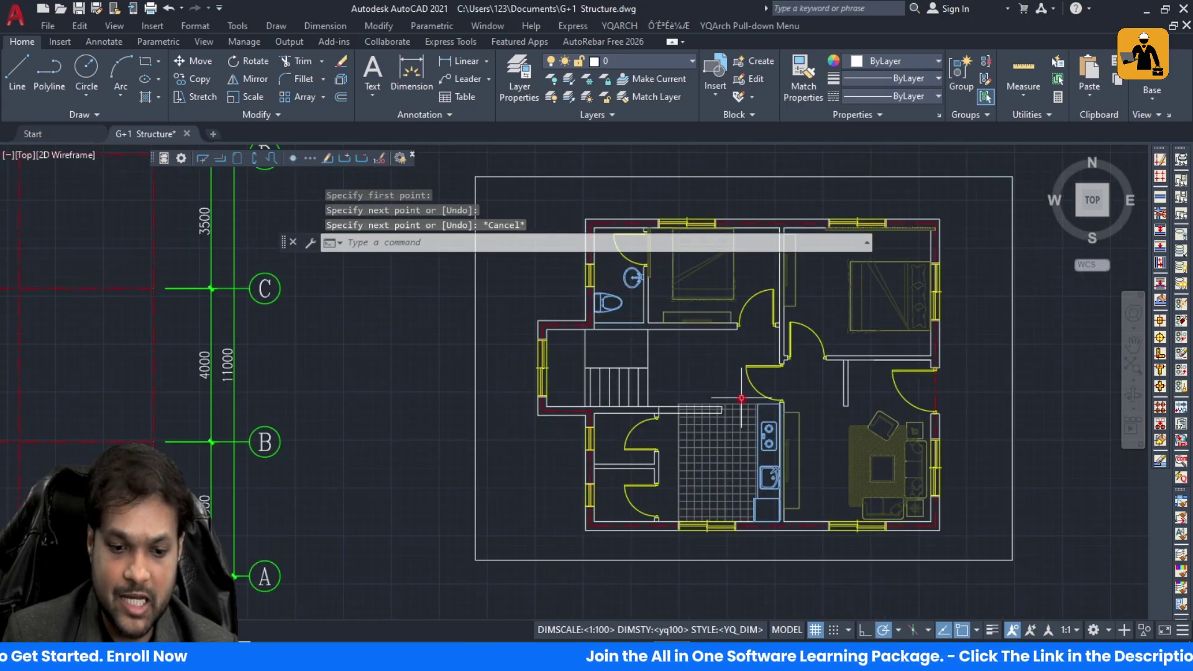
scroll(687, 390, "up", 4)
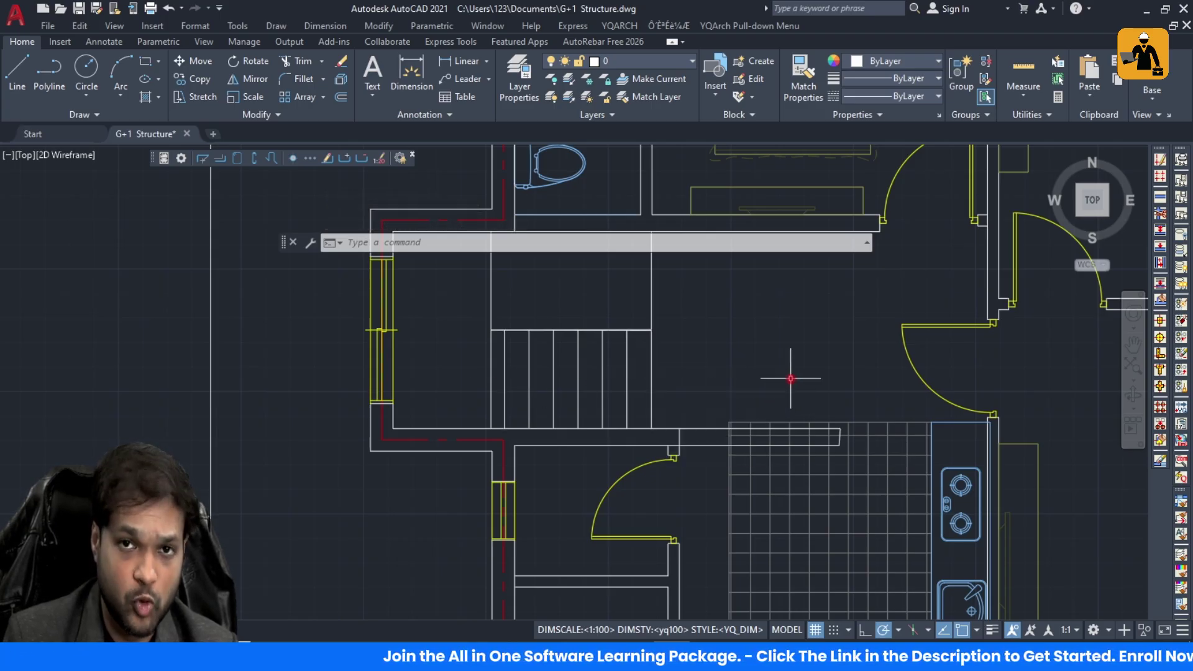
key("Escape")
scroll(634, 383, "up", 2)
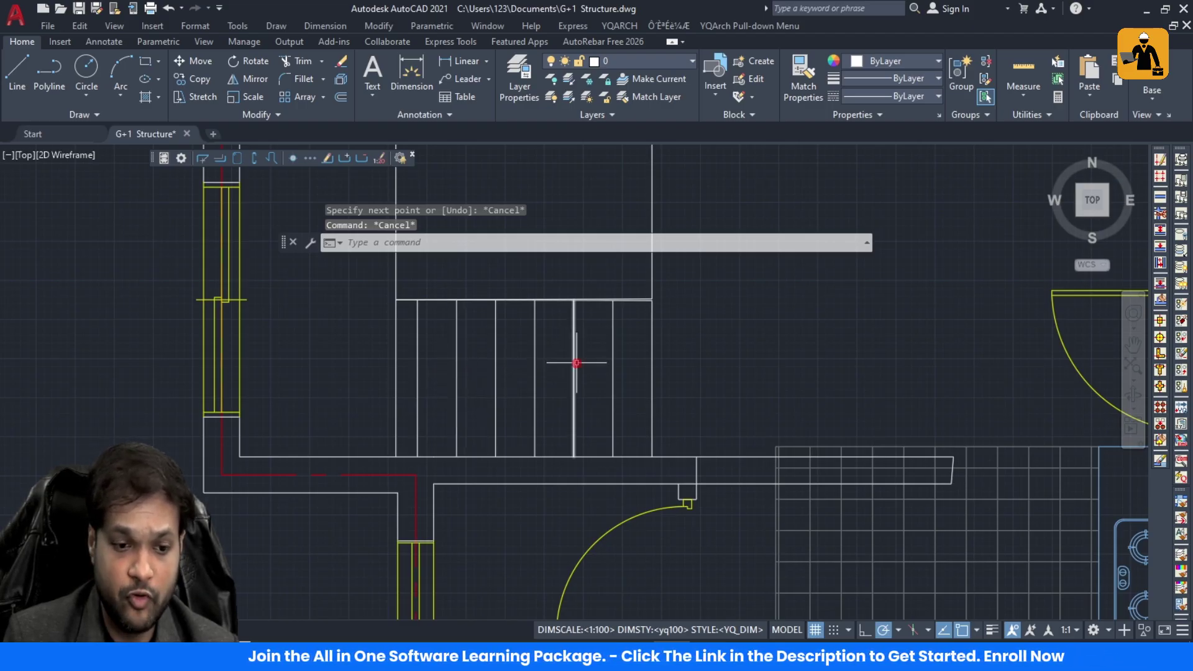
key("Escape")
left_click(685, 384)
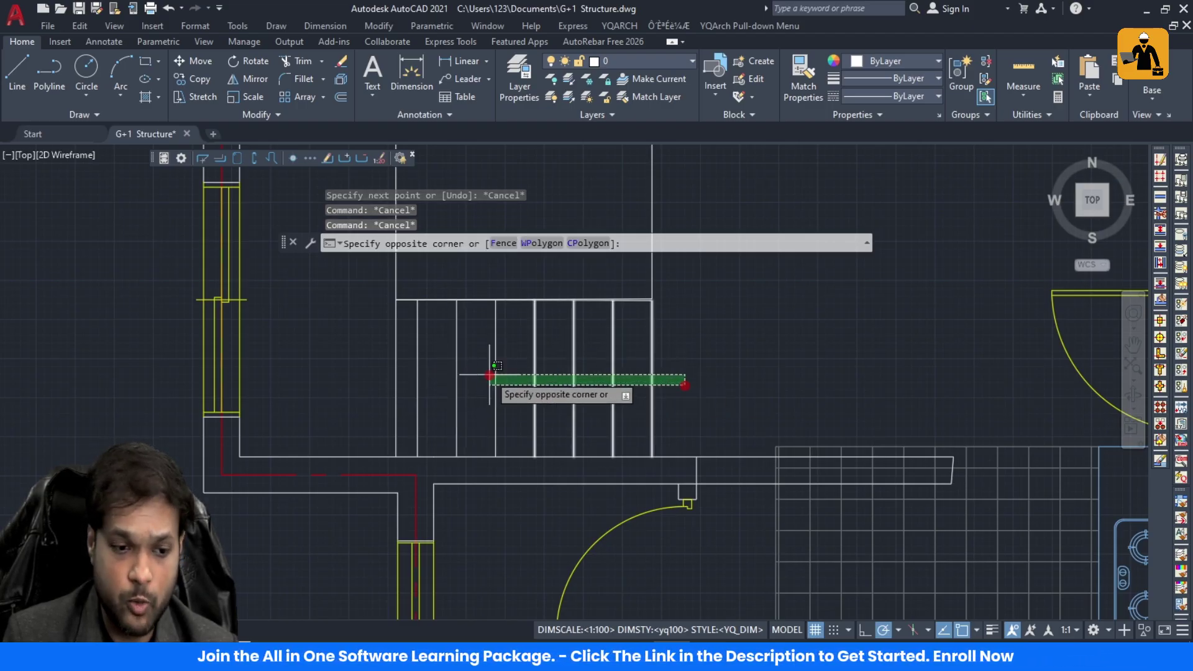
left_click(412, 359)
type("CO")
key("Return")
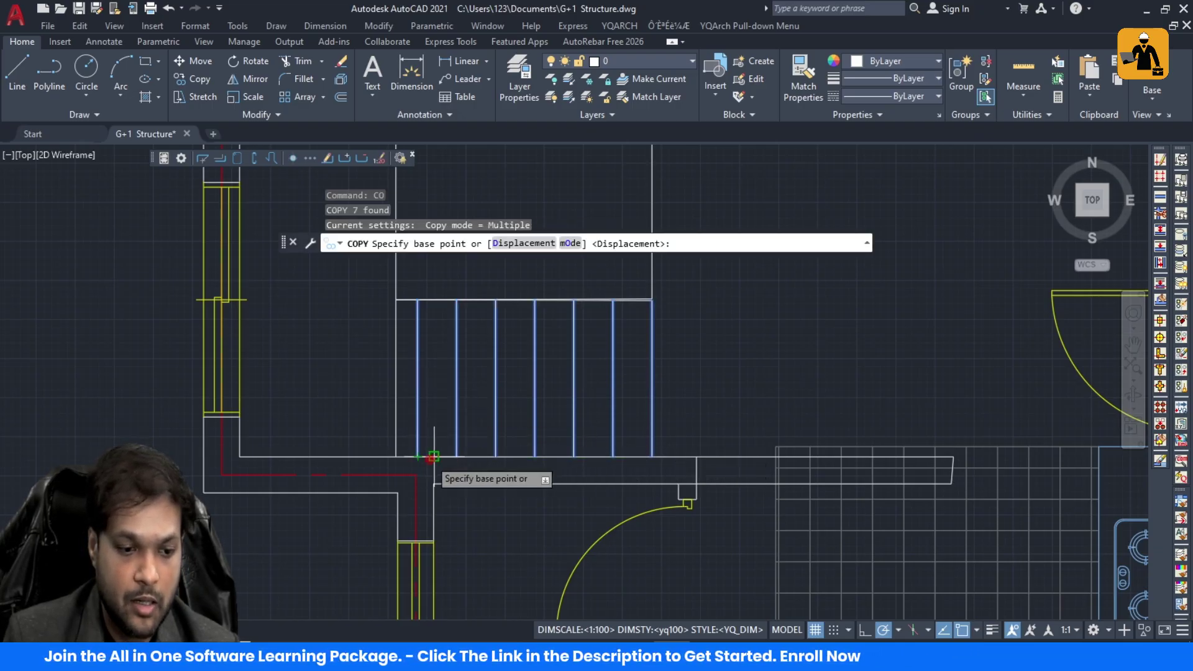
left_click(414, 455)
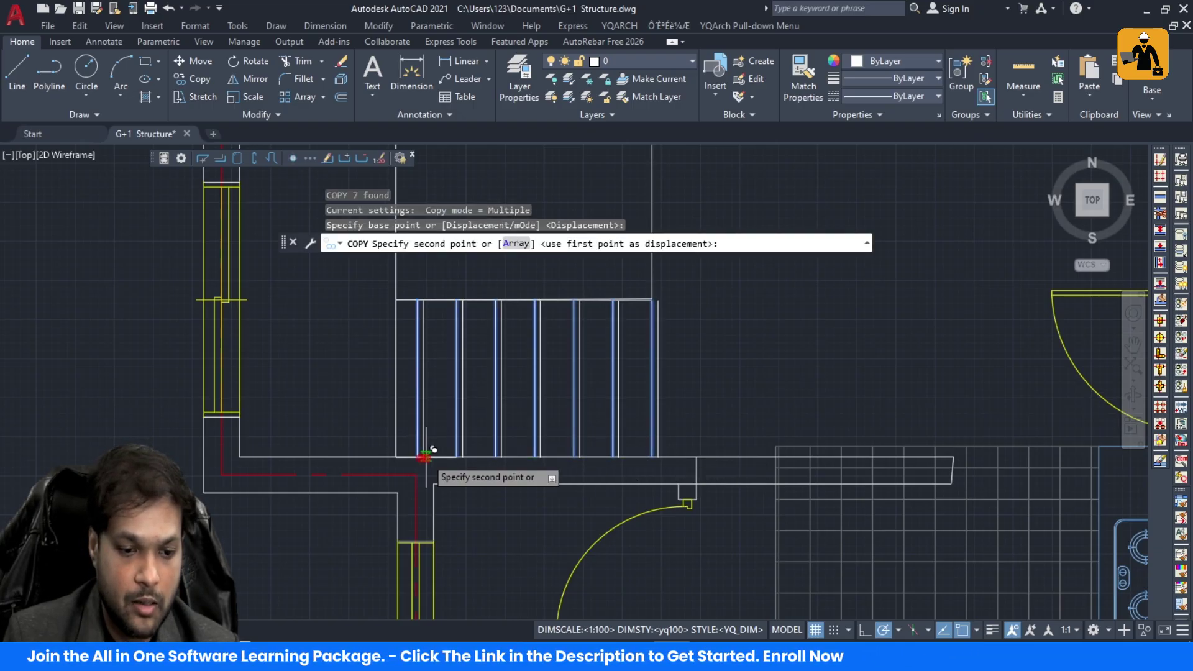
left_click(696, 456)
key("Escape")
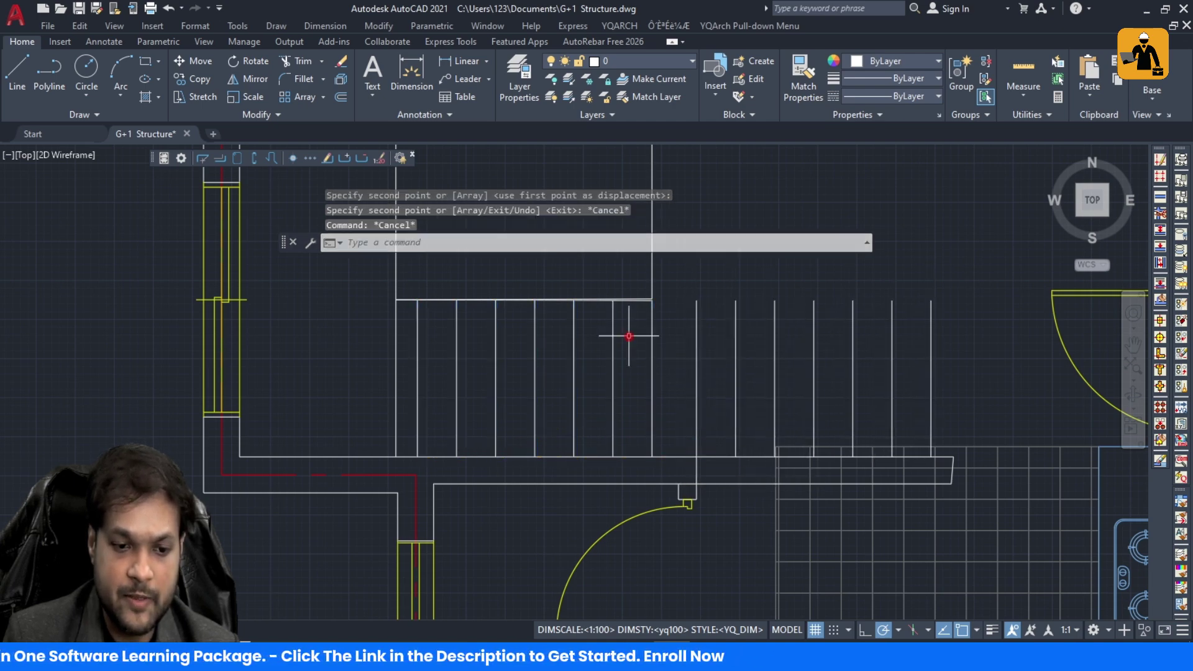
Step: Move the seven copied tread lines slightly left, closer to the lower flight's original right edge
scroll(628, 338, "down", 5)
scroll(632, 359, "up", 3)
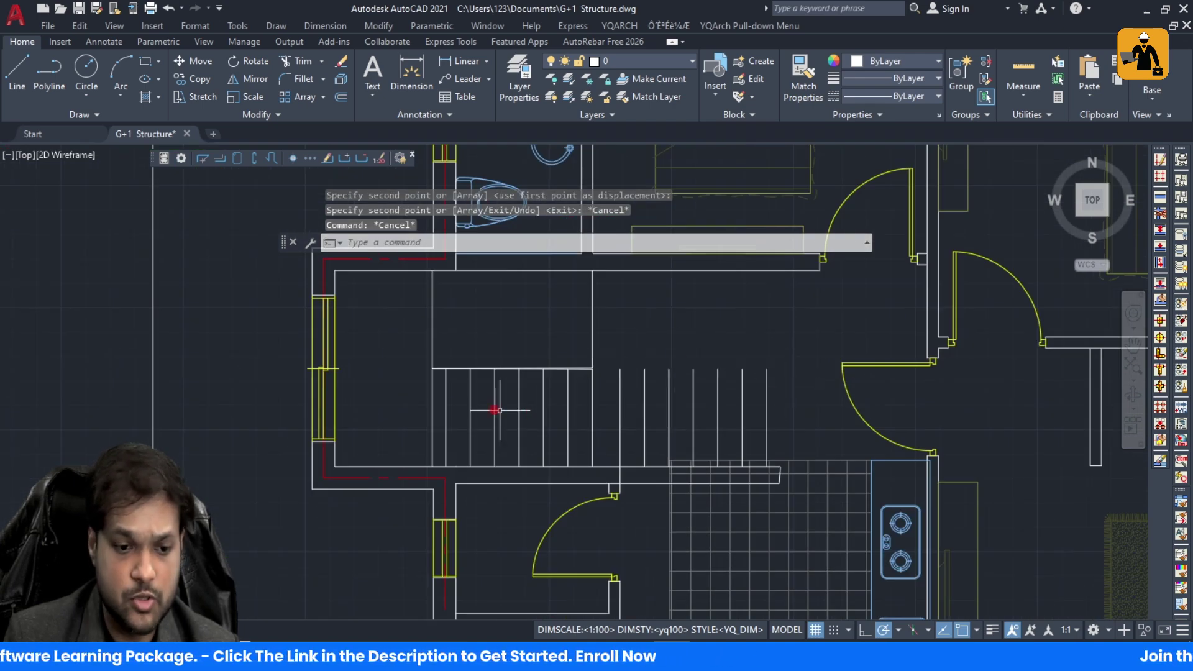
left_click(768, 411)
key("Escape")
left_click(795, 417)
left_click(620, 404)
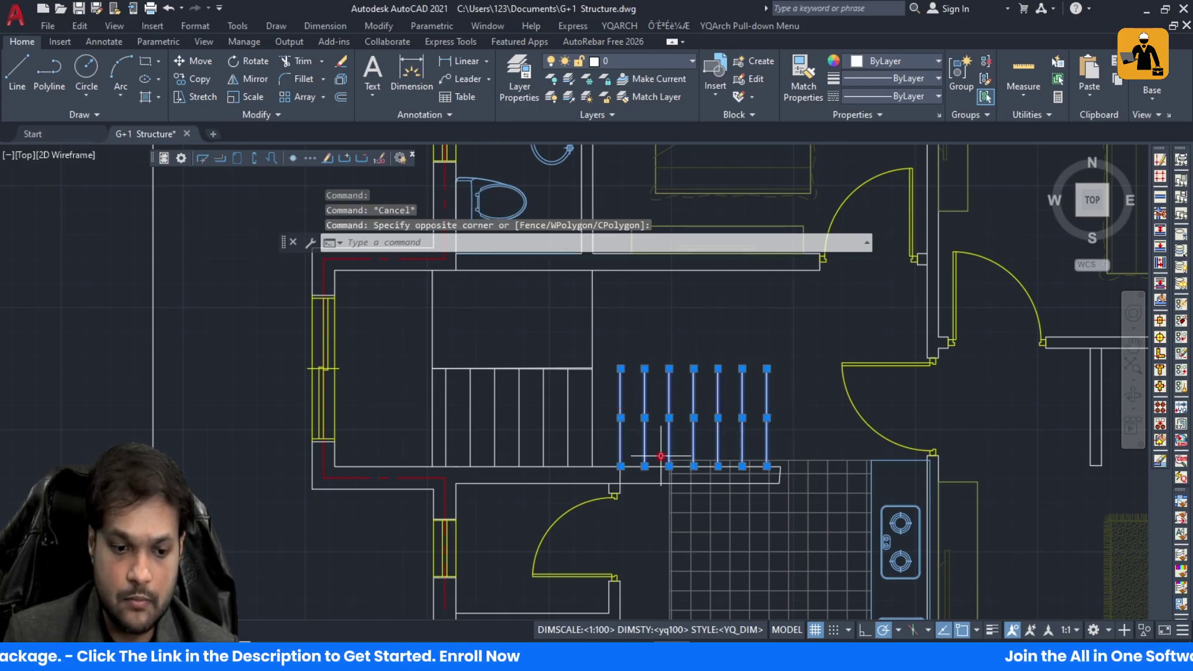
type("m")
key("Return")
scroll(622, 466, "up", 3)
left_click(621, 466)
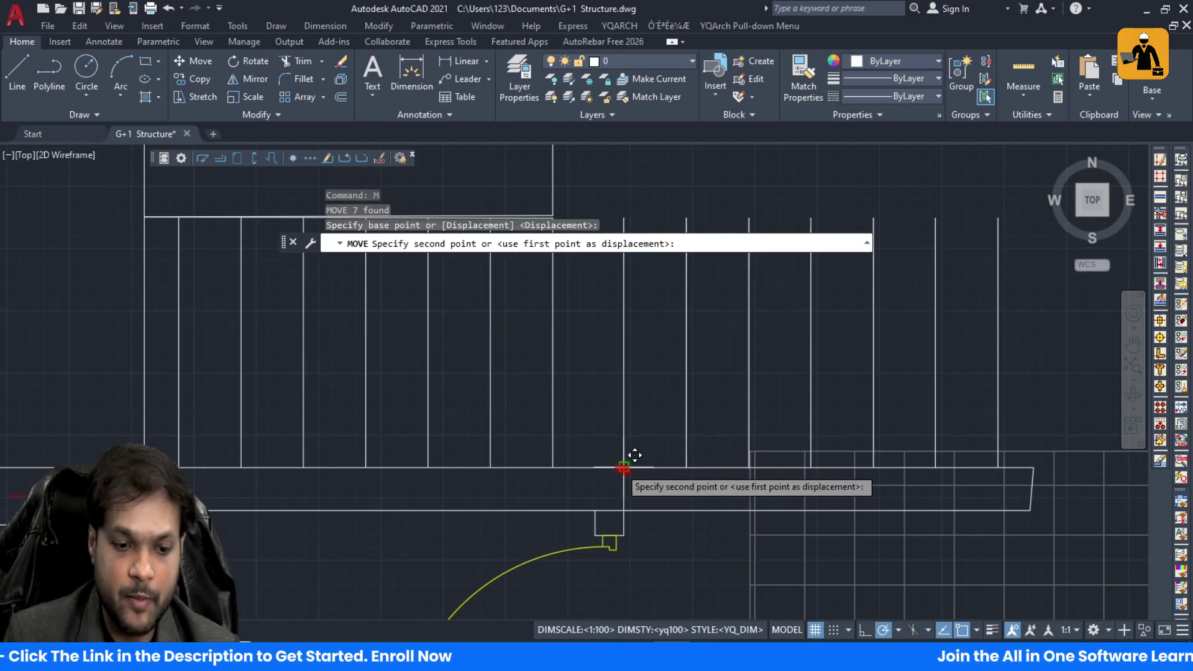
key("Escape")
scroll(618, 472, "down", 5)
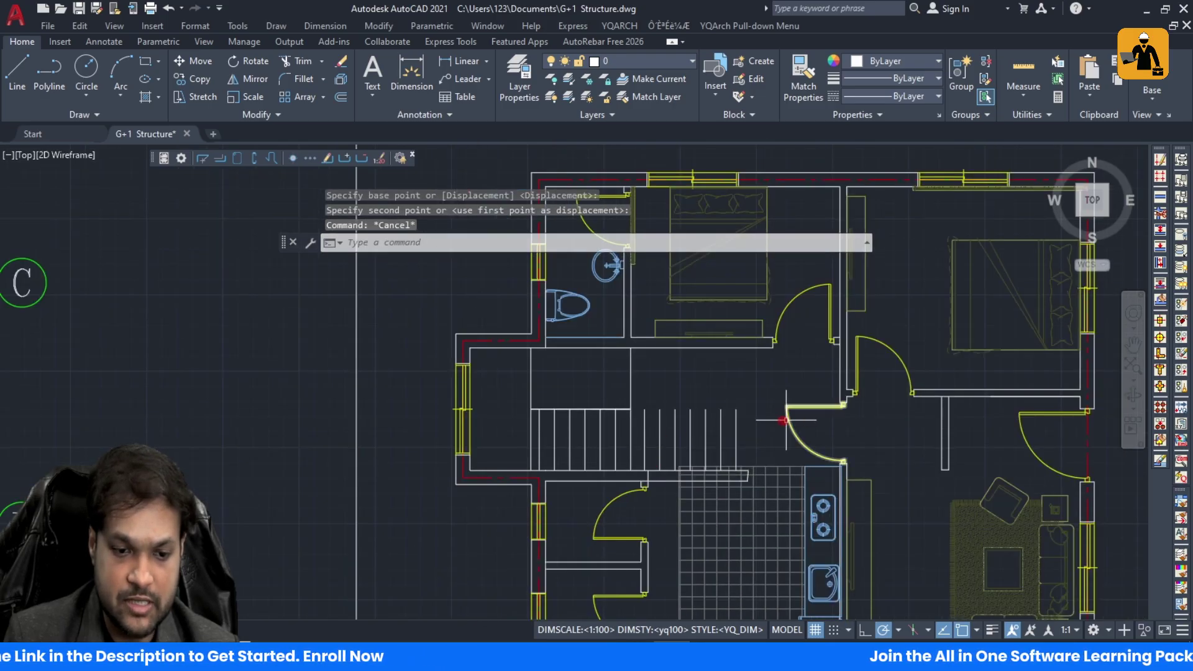
Step: Stretch the right end of the staircase's middle horizontal line to the top of the last copied tread line
scroll(635, 411, "up", 3)
scroll(643, 408, "up", 8)
left_click(682, 343)
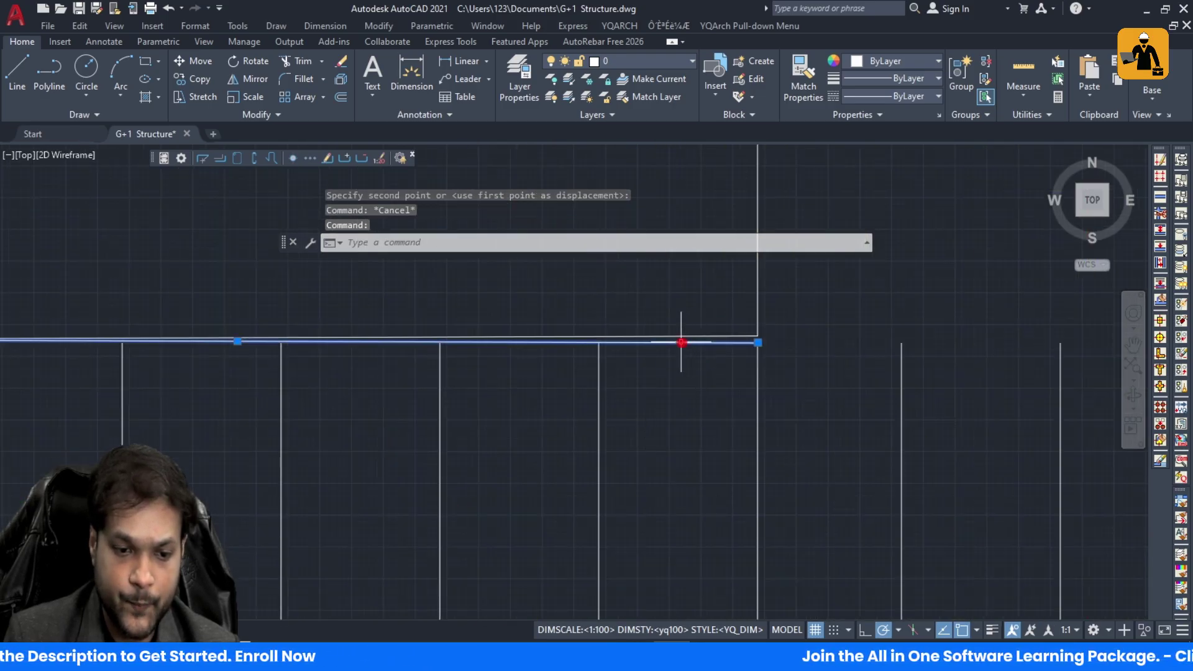
left_click(762, 343)
scroll(791, 404, "down", 6)
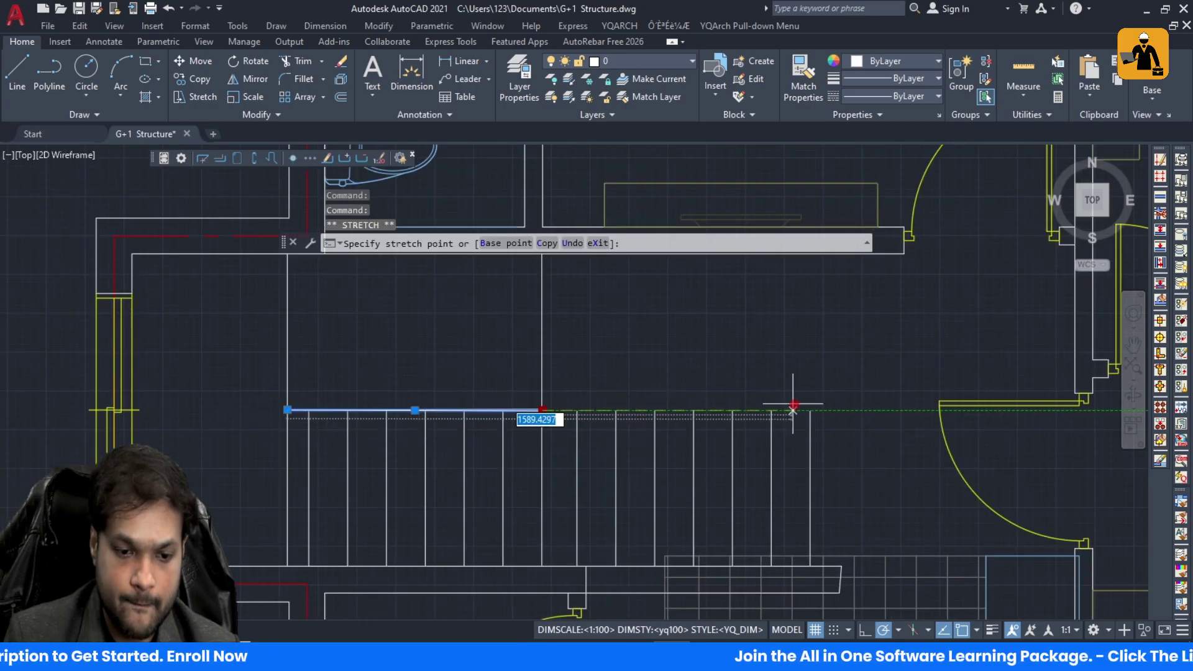
key("Escape")
key("Escape")
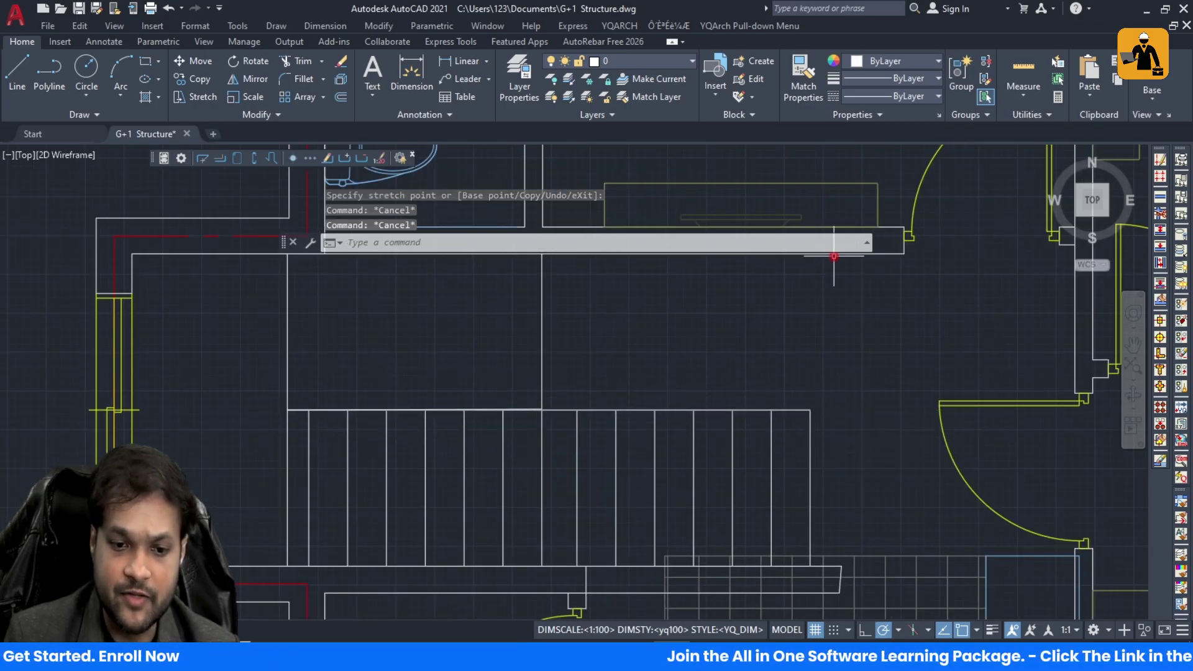
Step: Draw a U-shaped walking line from right of the lower flight, across the landing and back through the upper flight
scroll(833, 256, "down", 6)
scroll(698, 338, "up", 5)
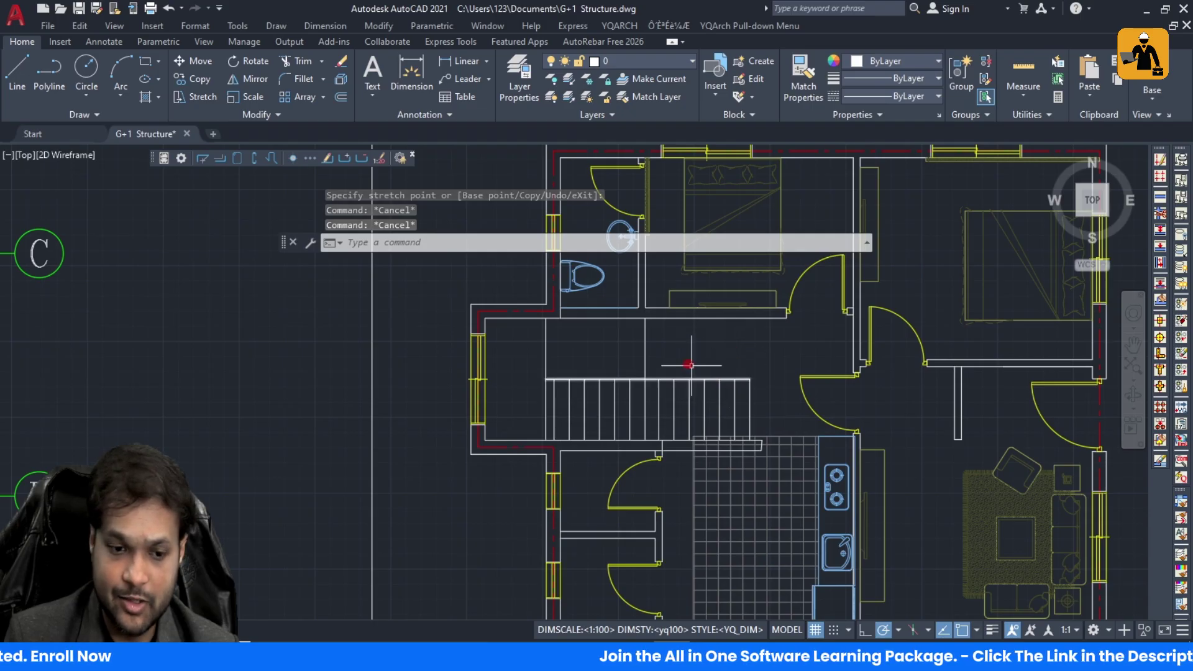
key("l")
key("Return")
left_click(765, 403)
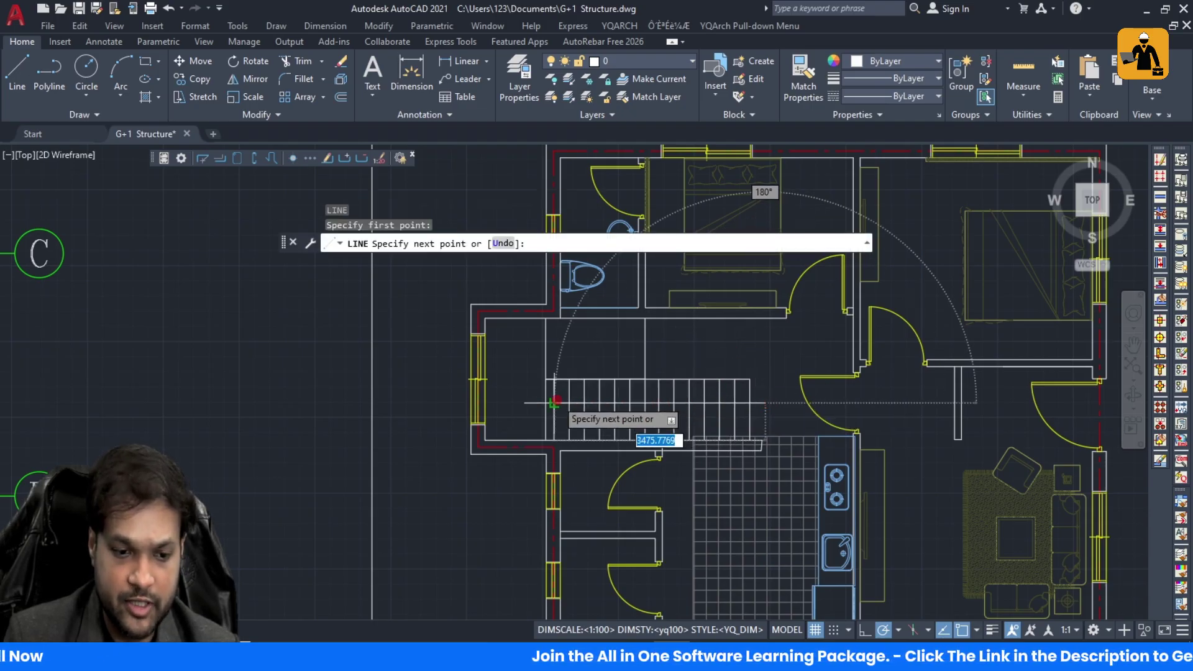
left_click(518, 345)
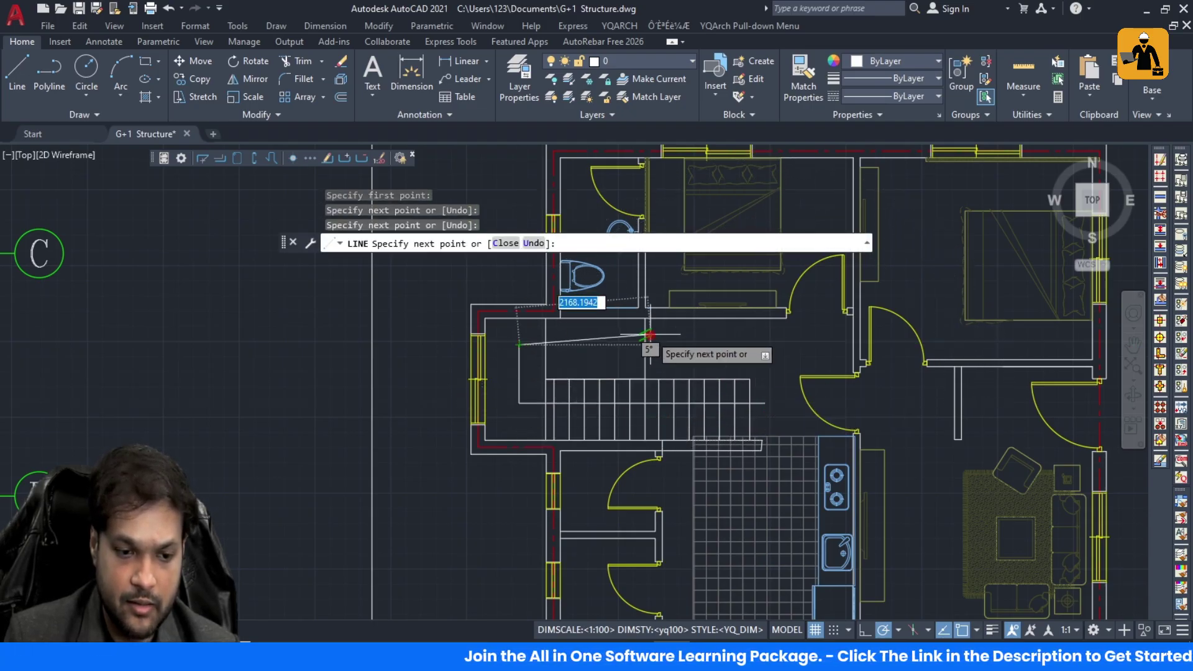
left_click(667, 345)
key("Escape")
key("Escape")
scroll(605, 383, "up", 5)
scroll(609, 417, "down", 2)
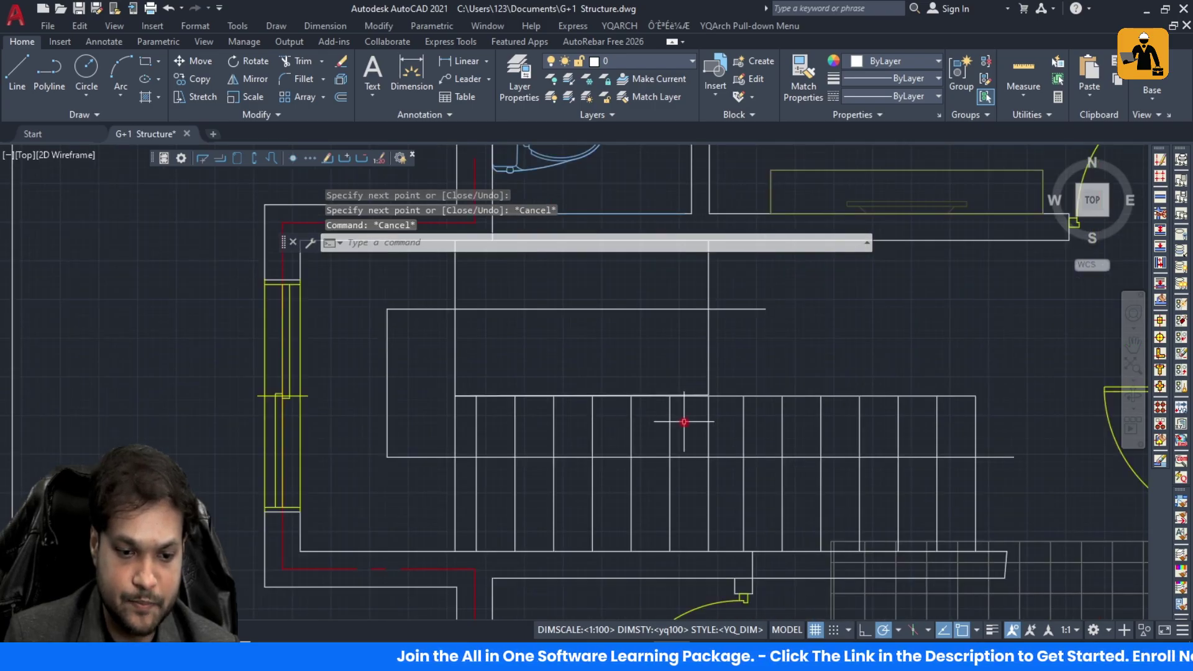
left_click(685, 422)
left_click(471, 425)
type("m")
key("Return")
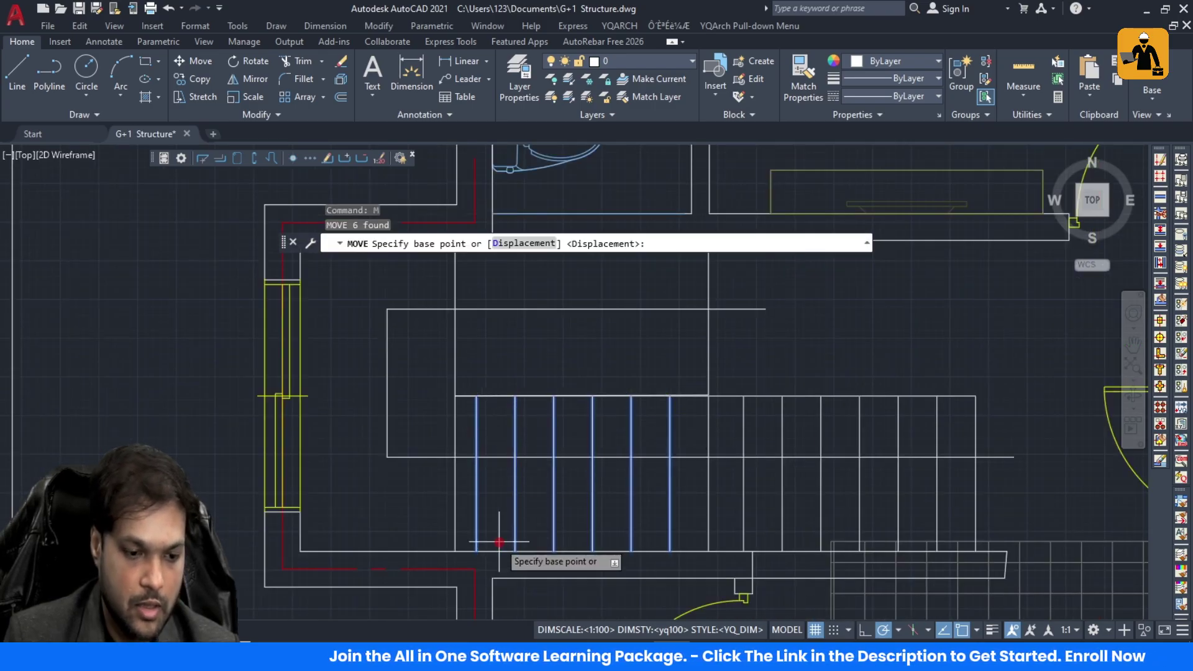
type("C")
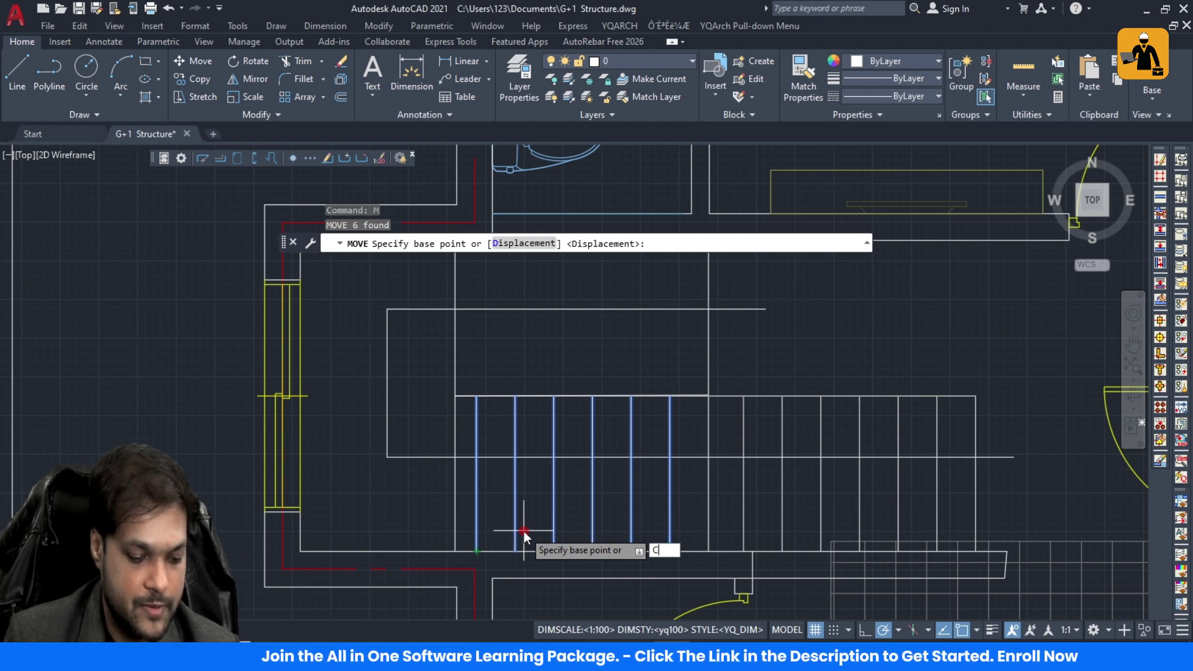
type("O")
key("Return")
left_click(477, 551)
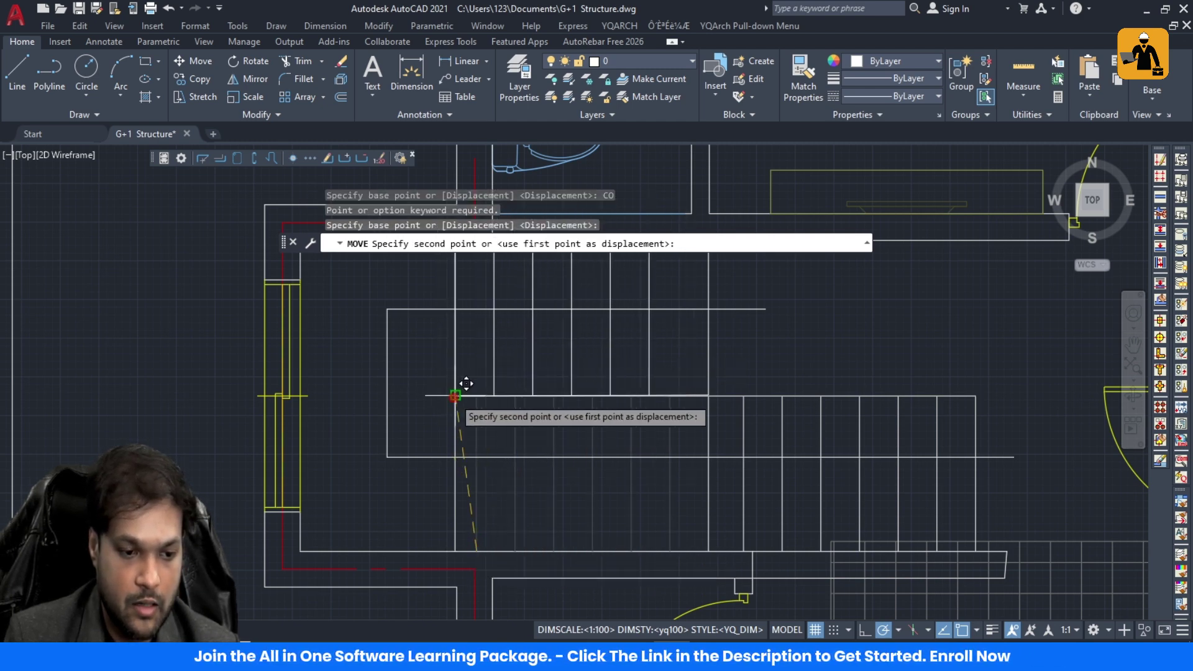
key("Escape")
Step: Copy the six left tread lines of the lower flight into the upper flight, aligning the leftmost with the middle line's left end
left_click(686, 508)
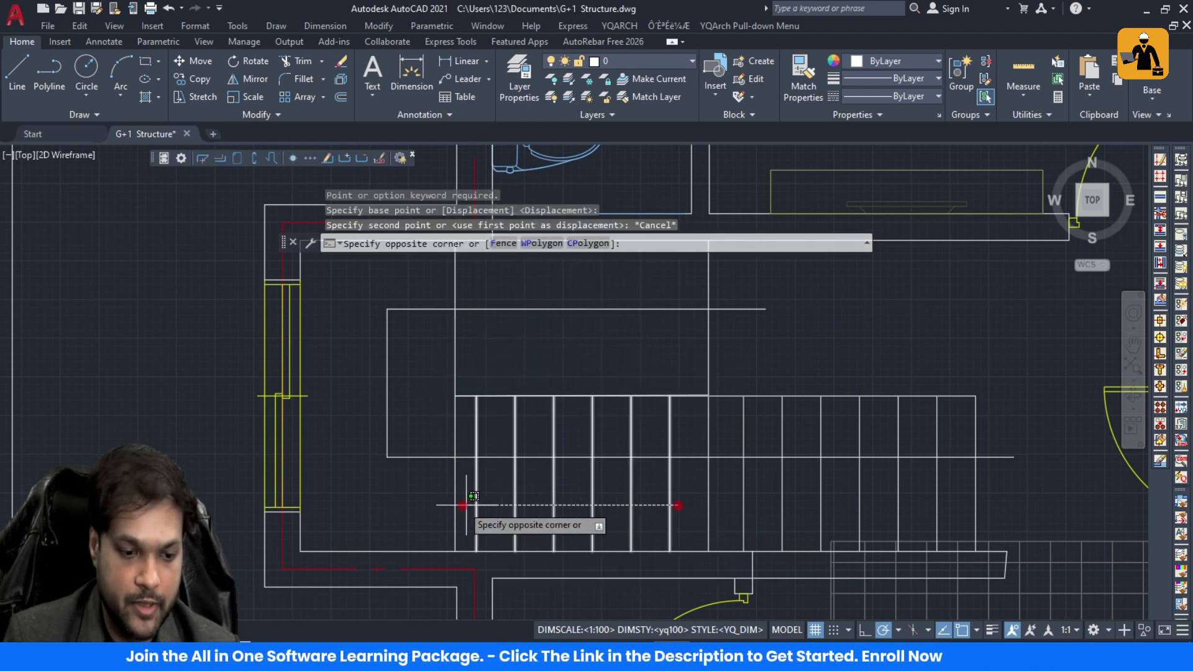
left_click(470, 505)
type("CO")
key("Return")
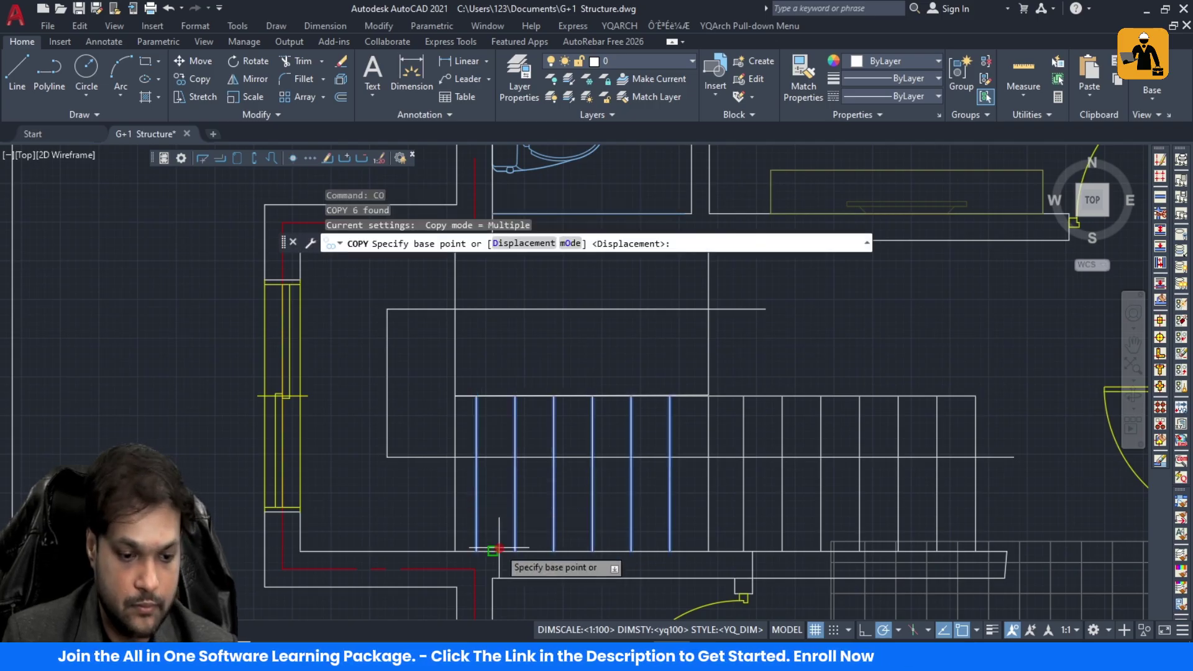
left_click(476, 551)
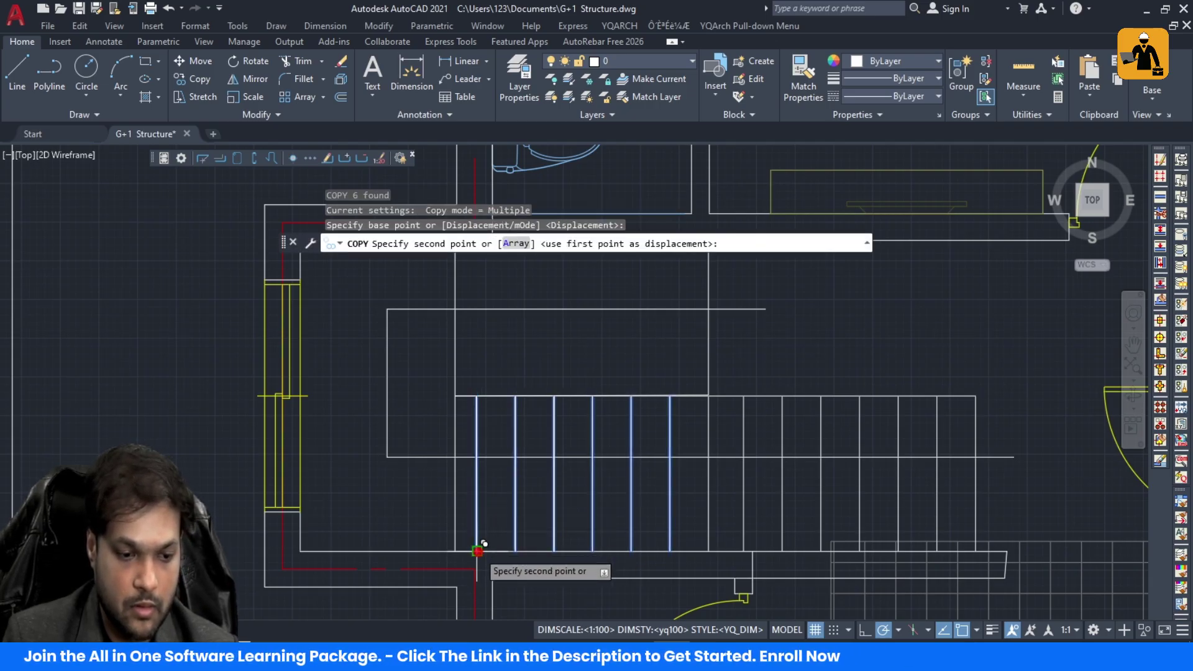
left_click(457, 395)
key("Escape")
scroll(479, 389, "down", 5)
scroll(517, 384, "up", 3)
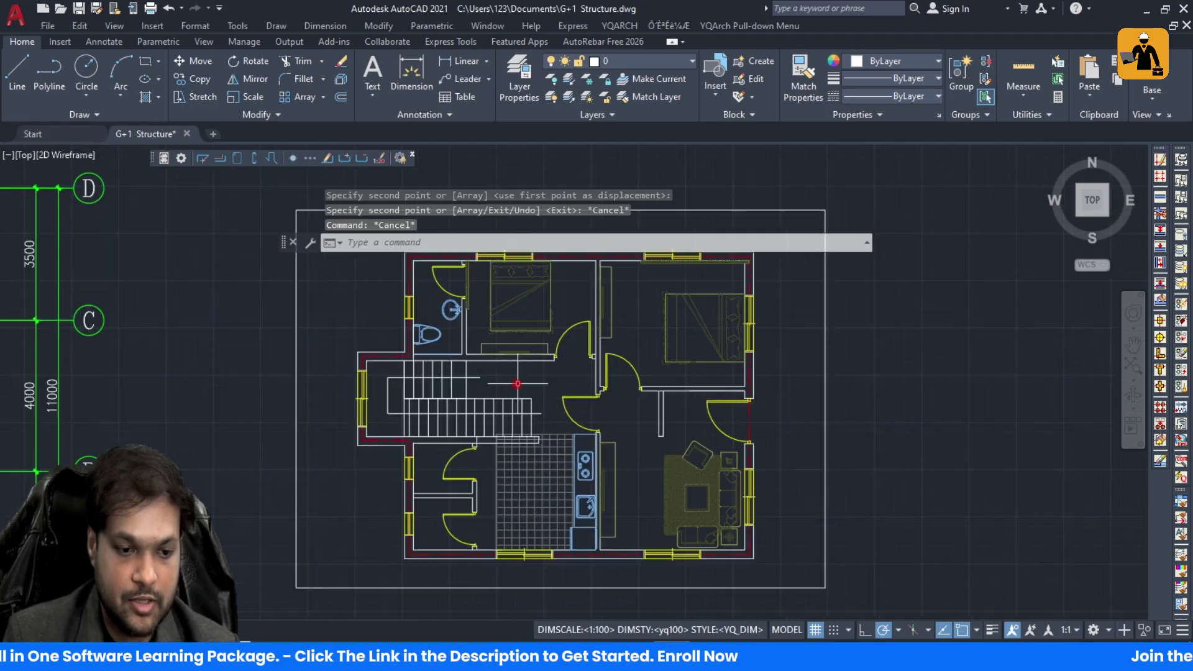
Step: Draw an arrowhead from two slanted lines at the right end of the walking line in the upper flight
scroll(450, 379, "up", 4)
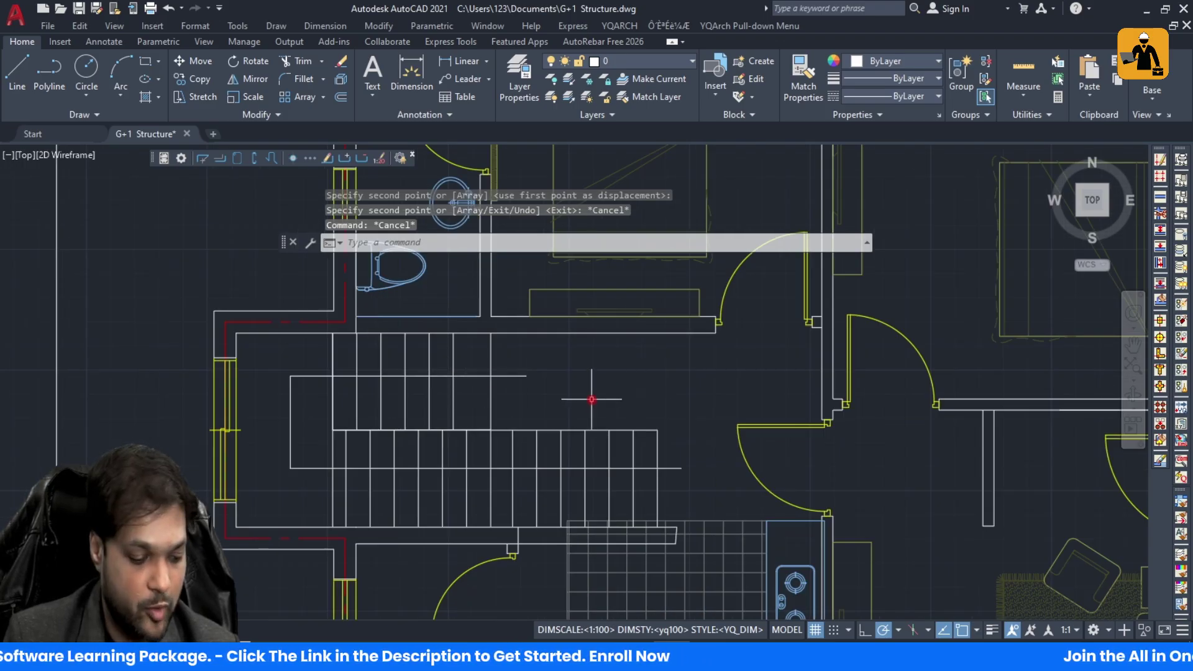
type("l")
key("Return")
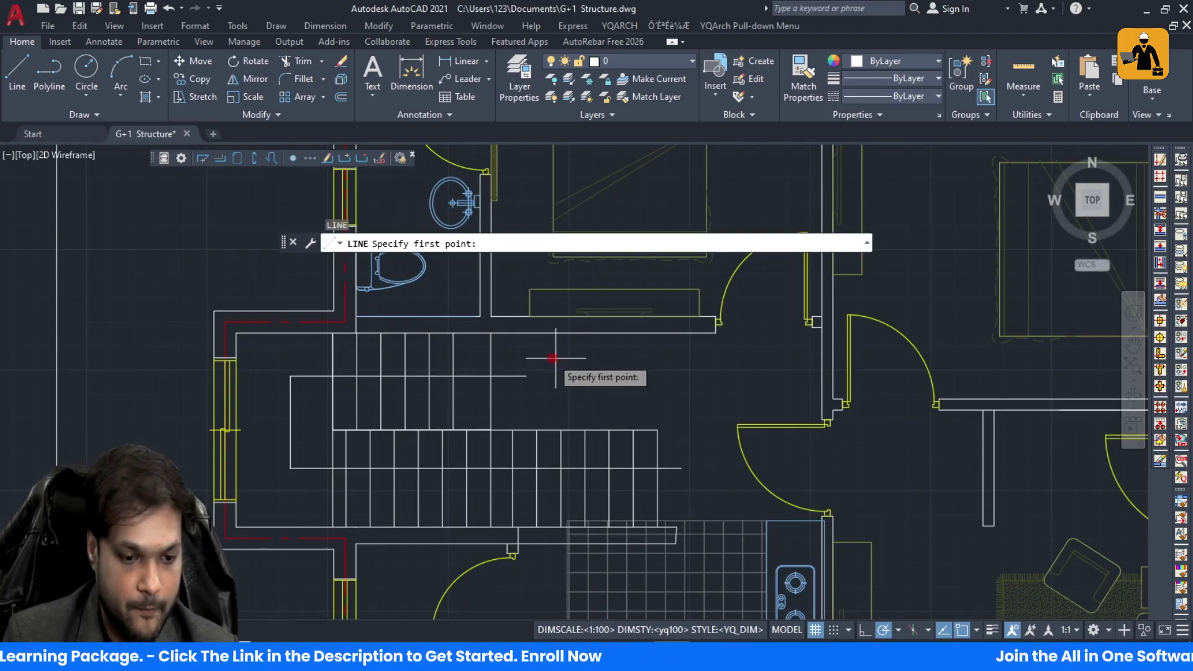
scroll(553, 370, "up", 3)
left_click(594, 399)
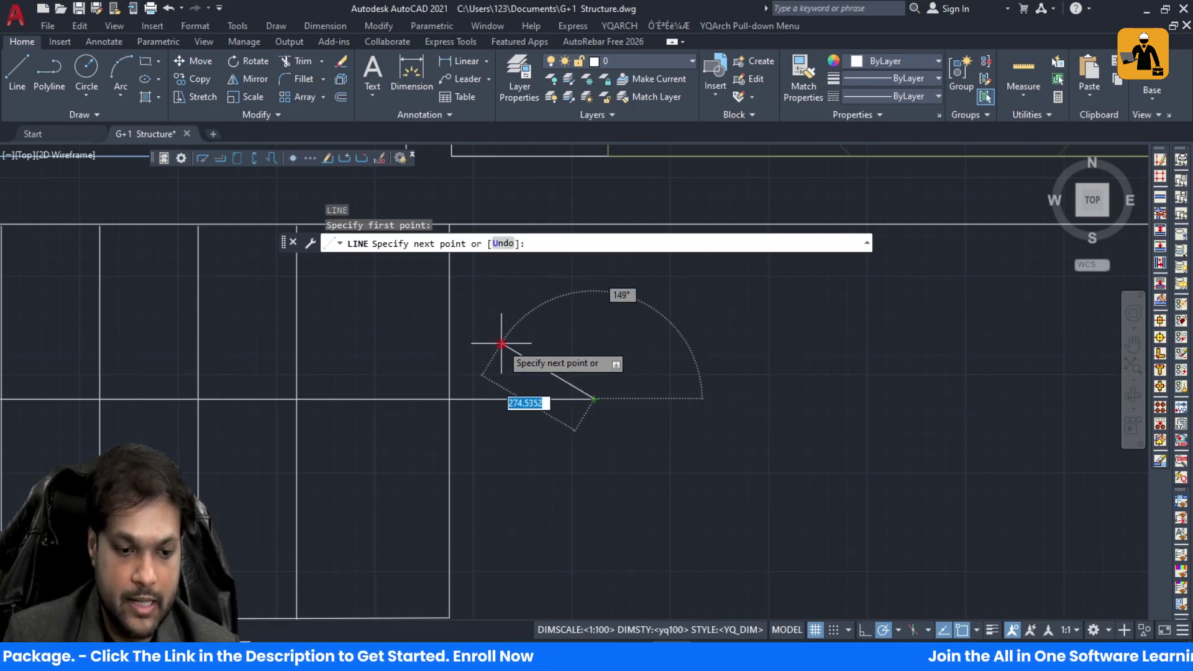
left_click(503, 350)
key("Escape")
key("Return")
left_click(593, 398)
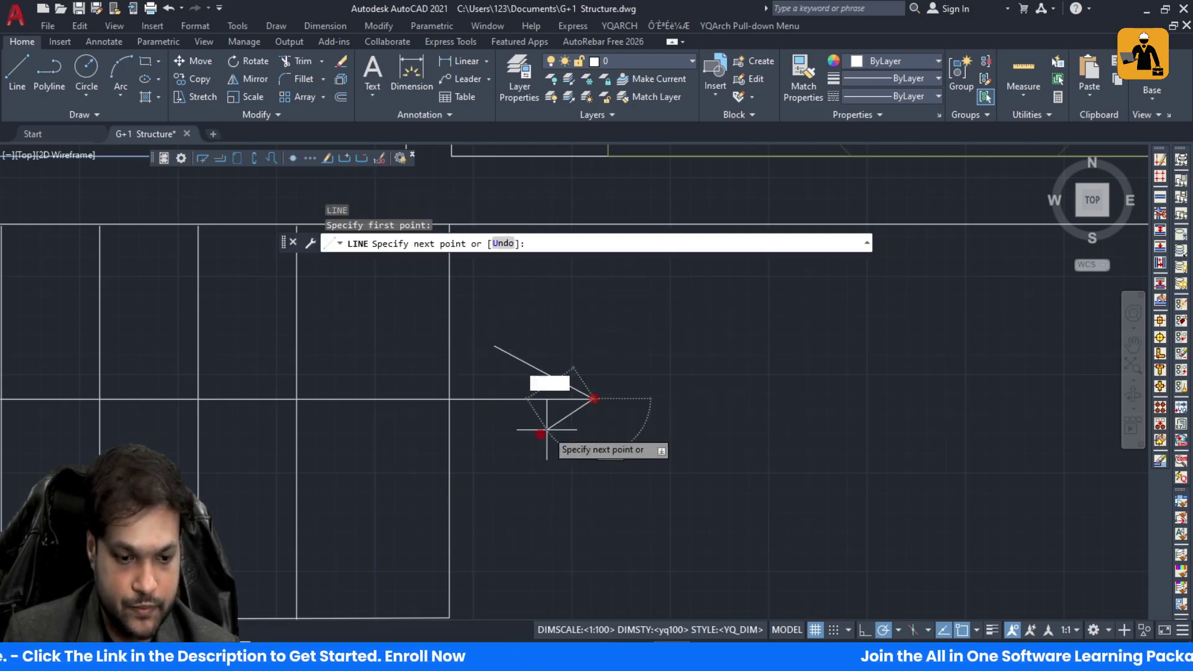
left_click(517, 458)
key("Escape")
key("Escape")
scroll(528, 398, "down", 6)
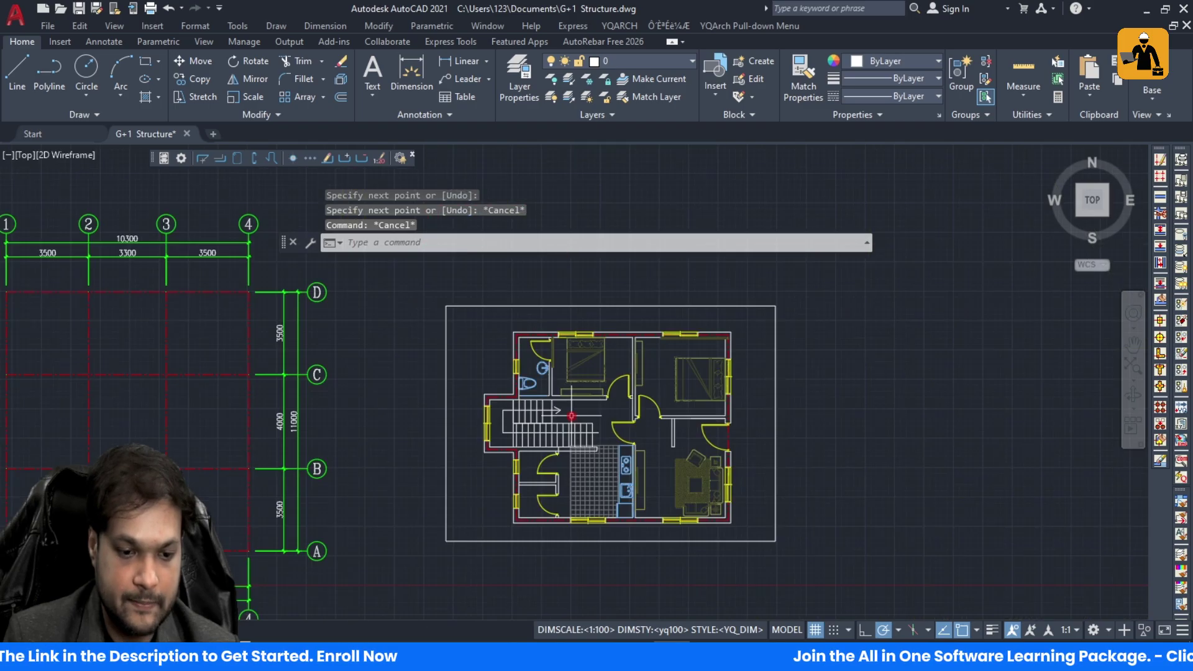
Step: Delete the tile hatch from the kitchen floor in the plan
scroll(565, 435, "up", 2)
left_click(591, 492)
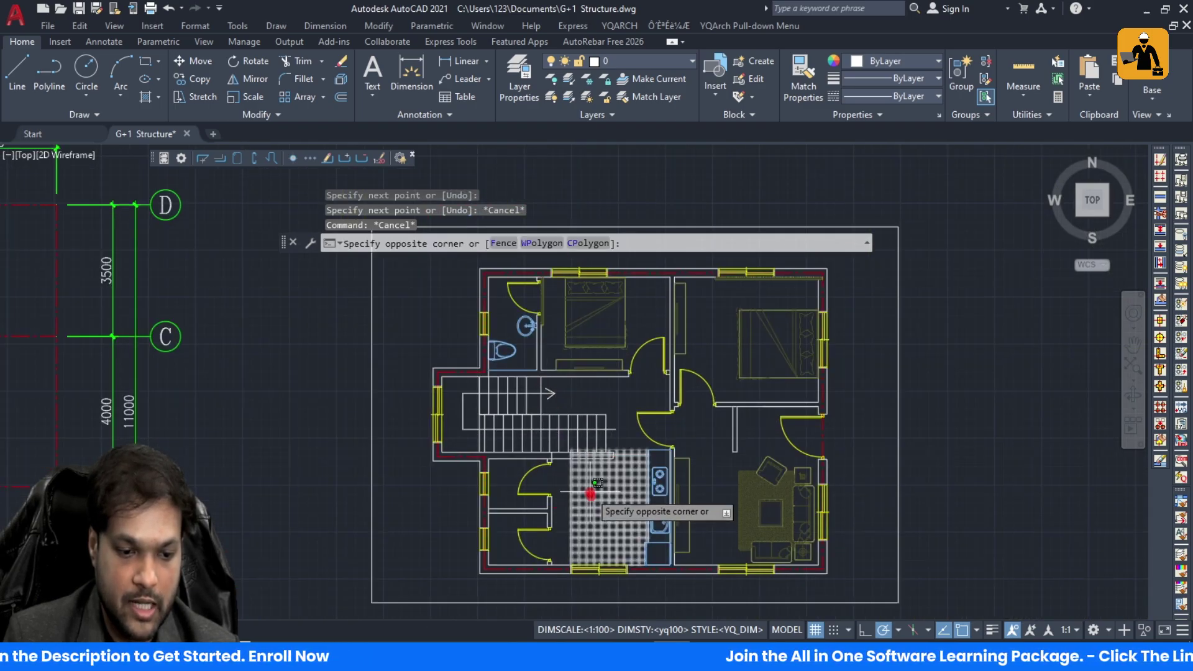
left_click(571, 483)
key("Delete")
scroll(612, 492, "down", 3)
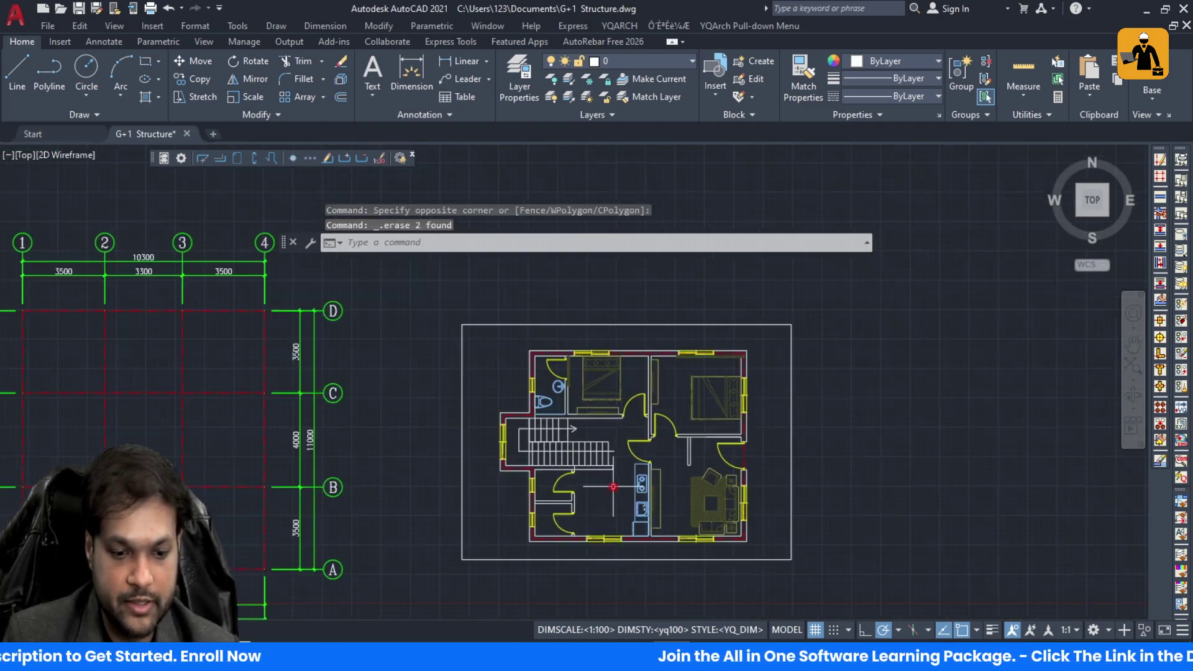
scroll(682, 560, "up", 3)
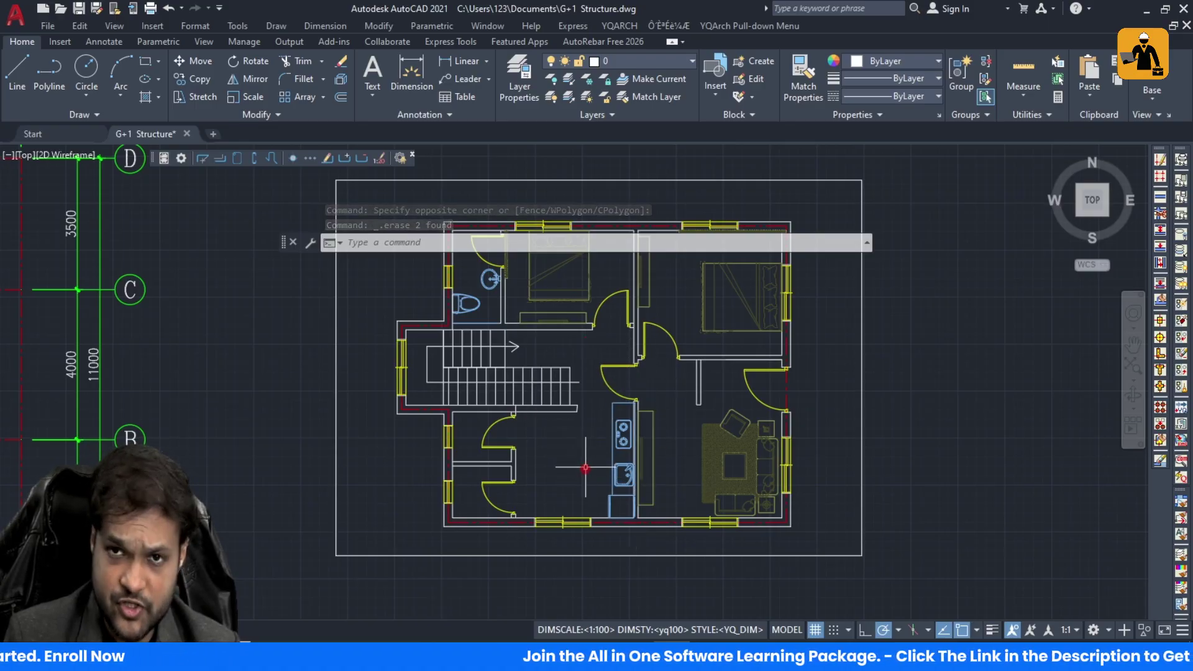
left_click(574, 482)
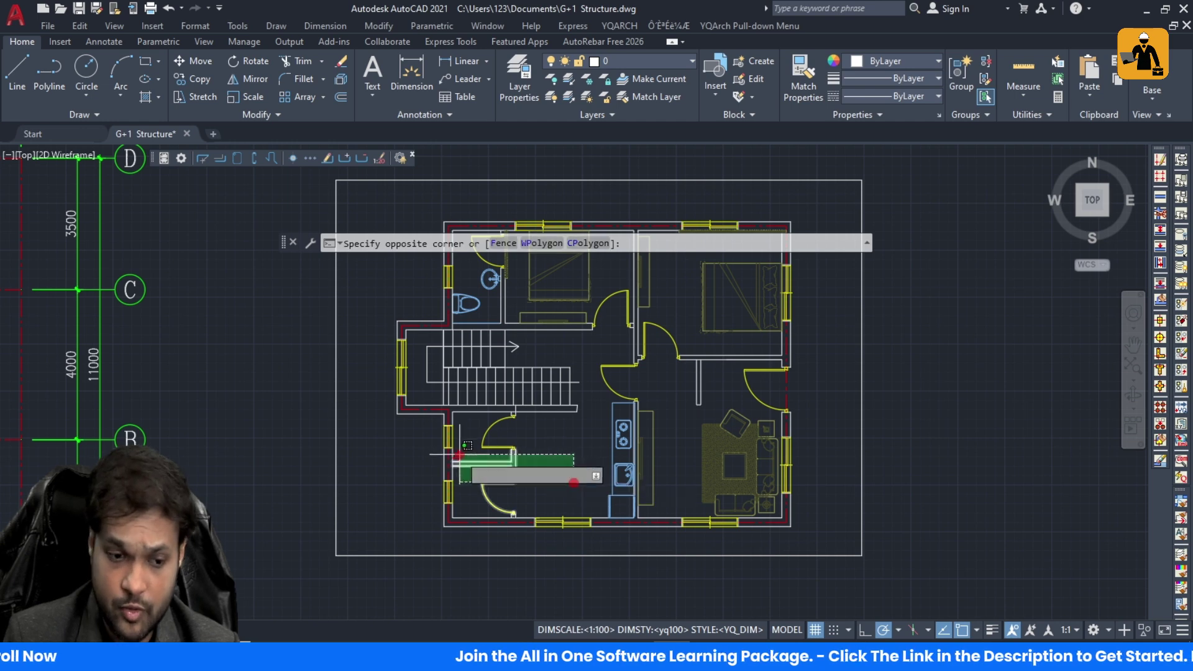
key("Escape")
left_click(569, 459)
scroll(570, 459, "down", 4)
key("Escape")
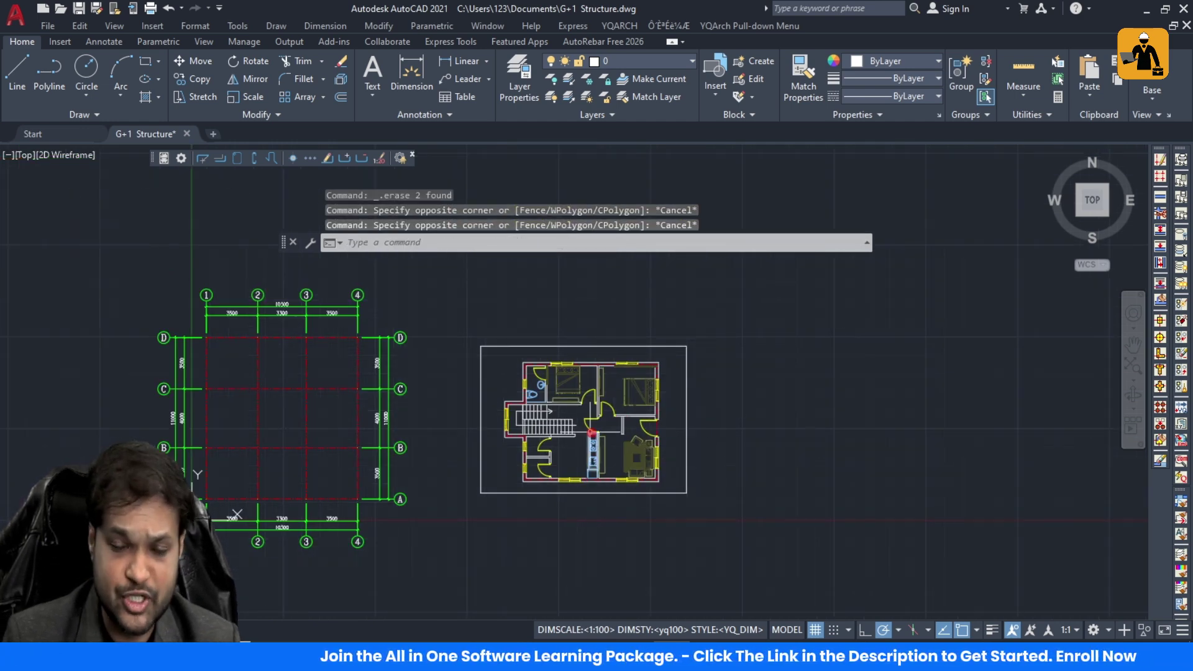
scroll(649, 427, "up", 4)
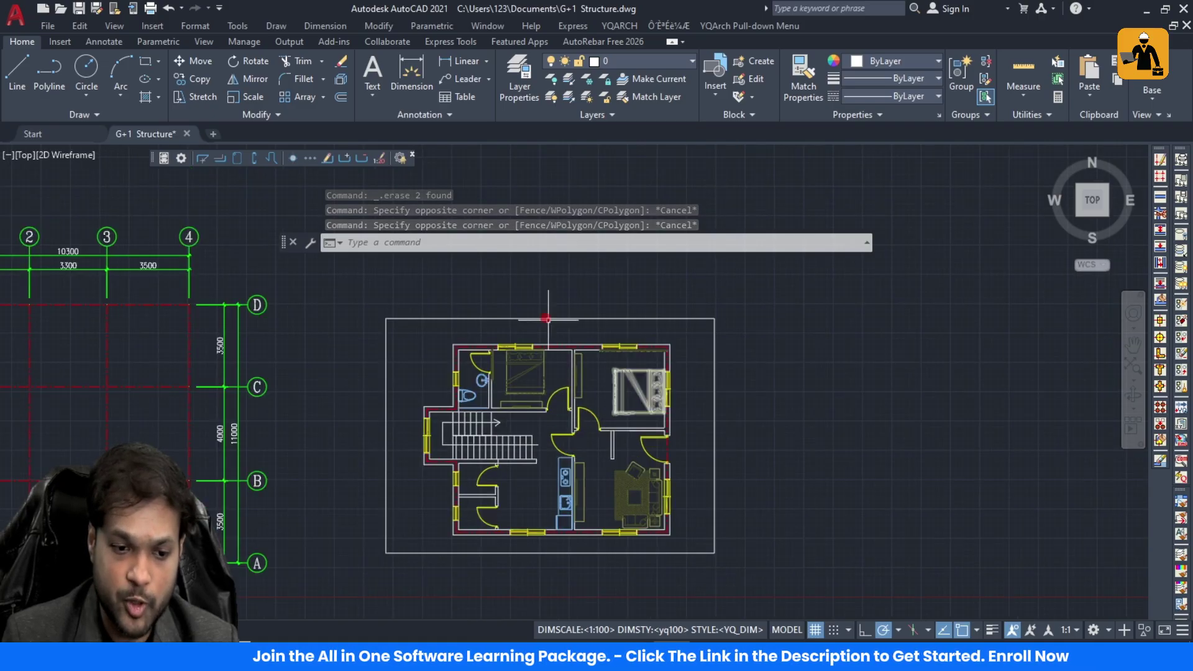
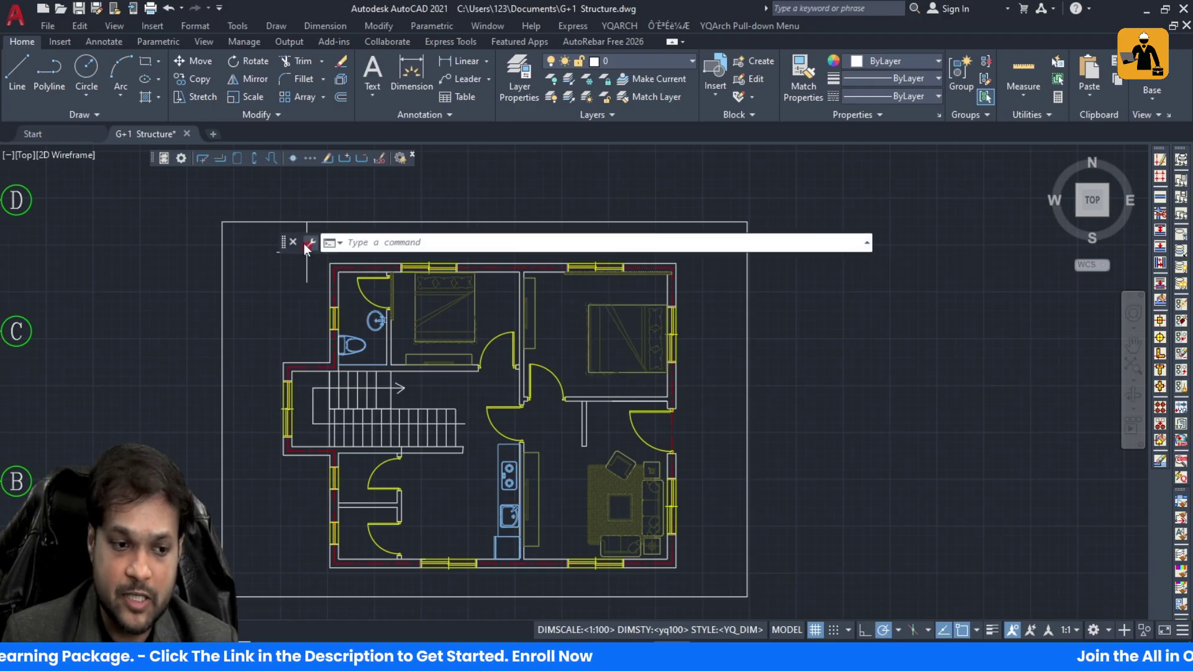
Step: Move the floating command line up so it no longer covers the floor plan
left_click_drag(285, 247, 273, 195)
scroll(539, 335, "down", 4)
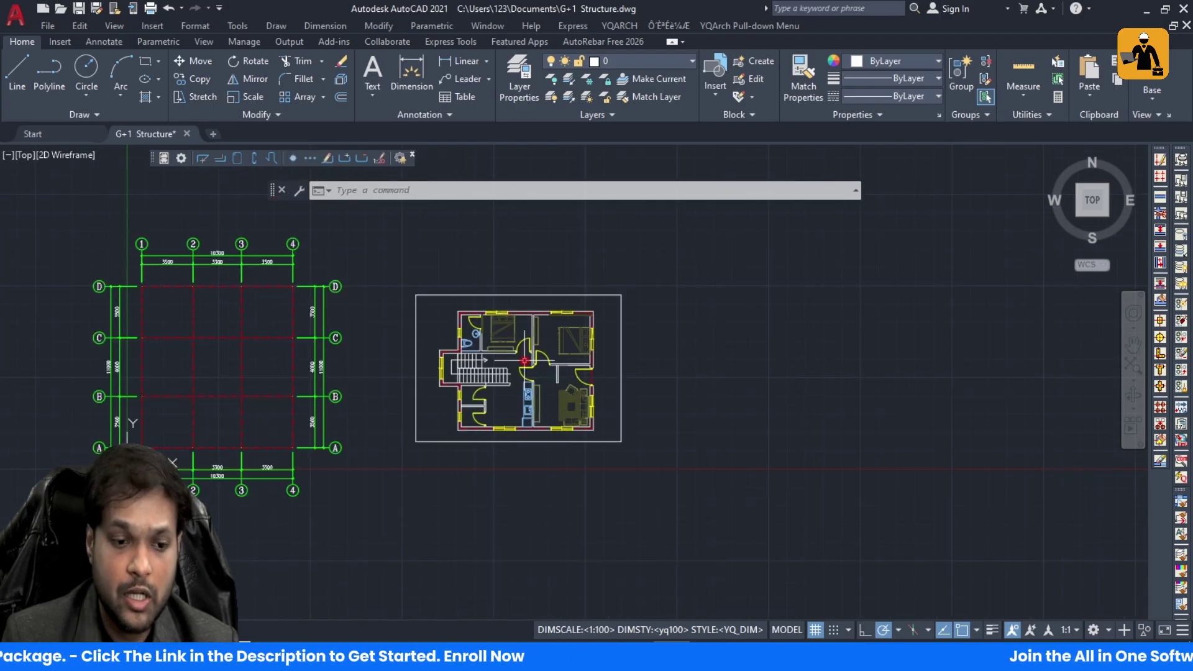
key("Escape")
Step: Move the whole axis grid so its A-4 intersection lands on the lower-right corner of the plan's wall centrelines
left_click(335, 461)
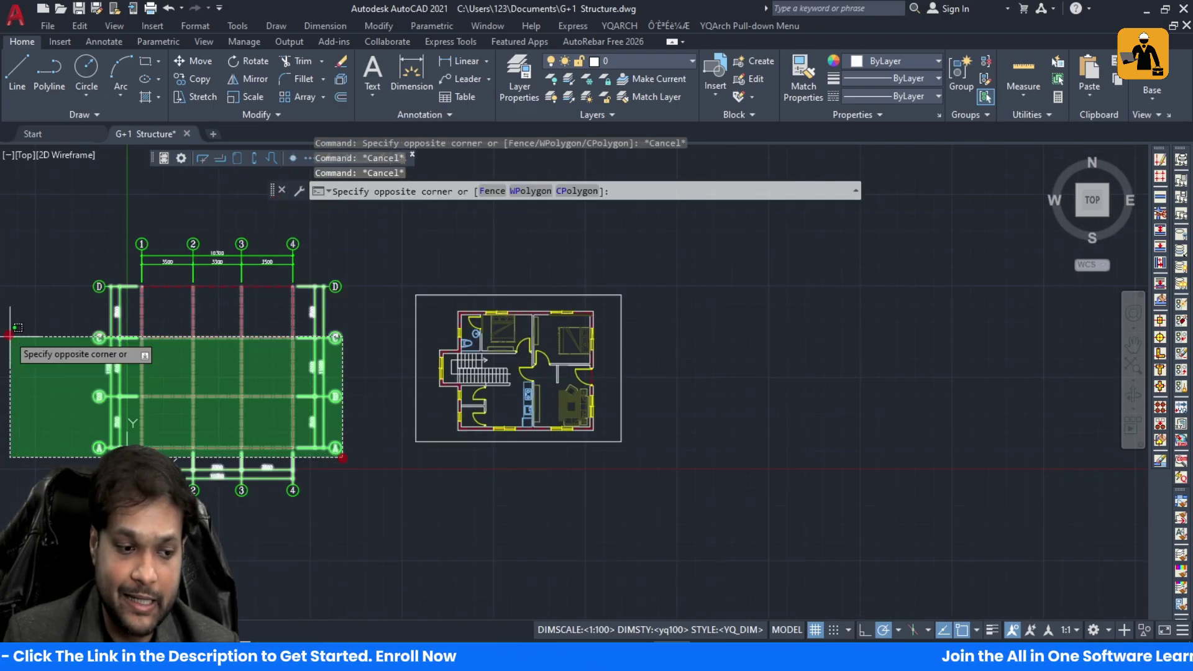
left_click(45, 245)
key("Escape")
left_click(68, 234)
left_click(335, 532)
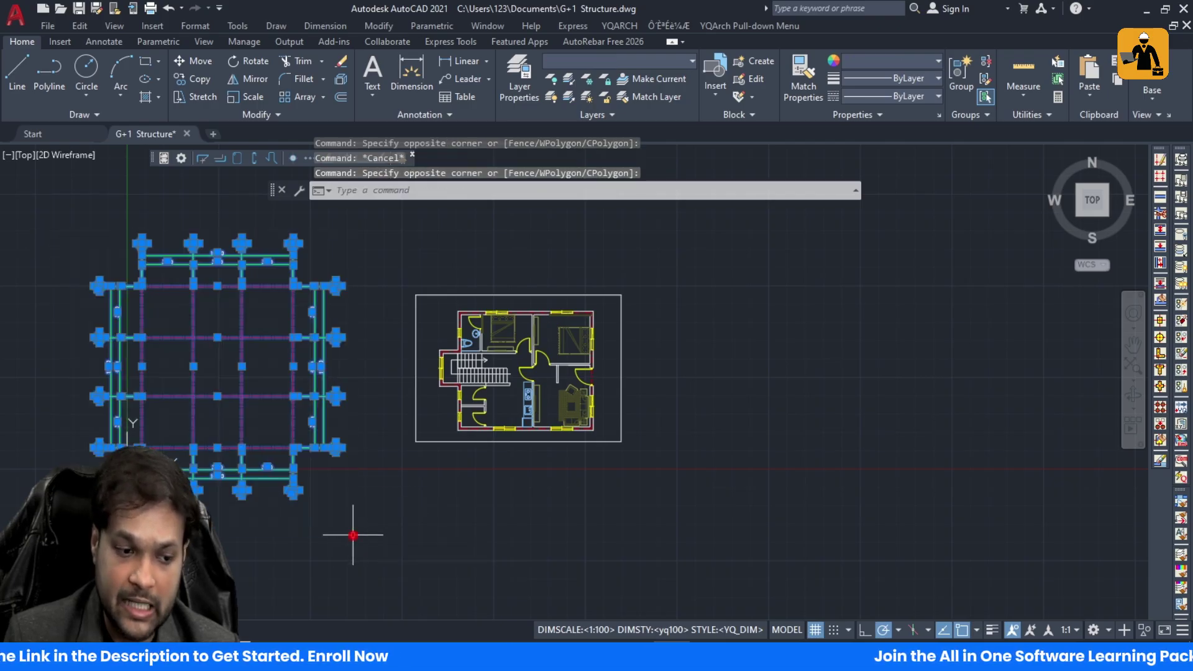
type("m")
key("space")
scroll(290, 440, "up", 5)
left_click(307, 474)
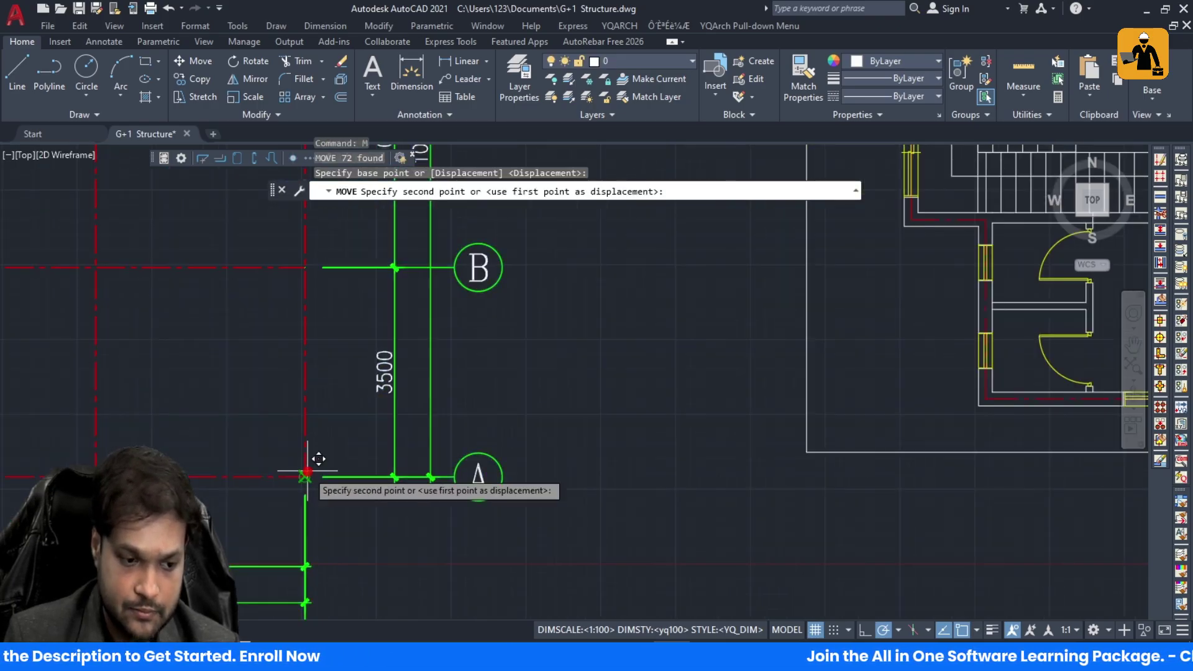
scroll(279, 485, "down", 3)
scroll(771, 432, "up", 8)
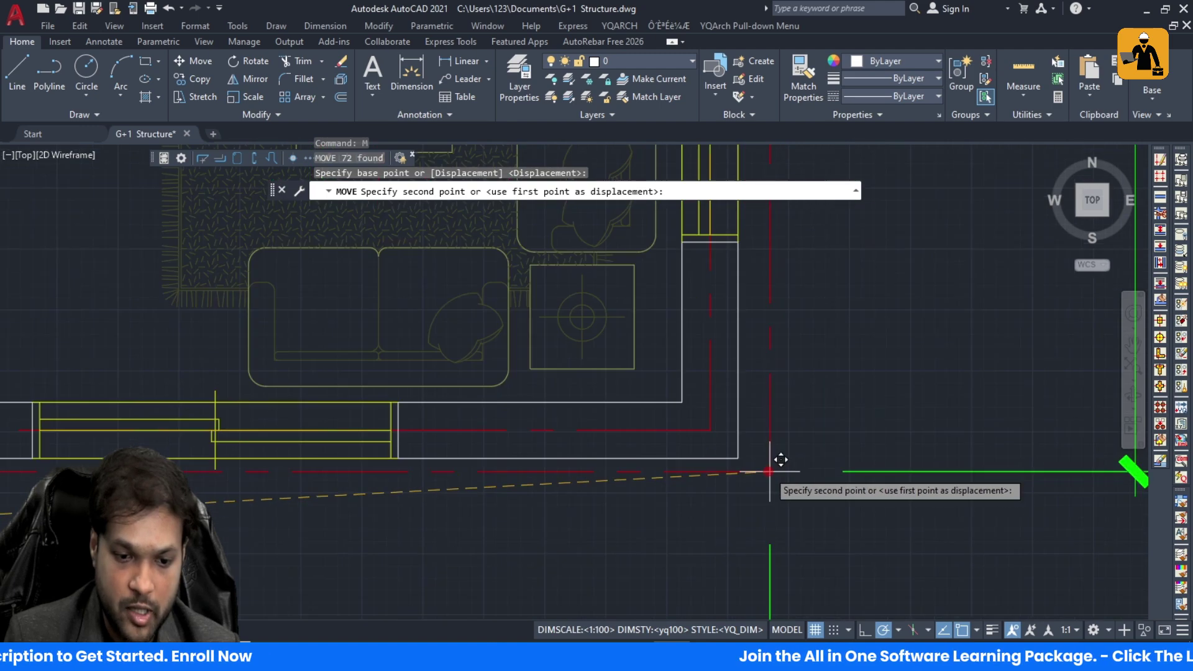
left_click(715, 431)
scroll(715, 431, "down", 5)
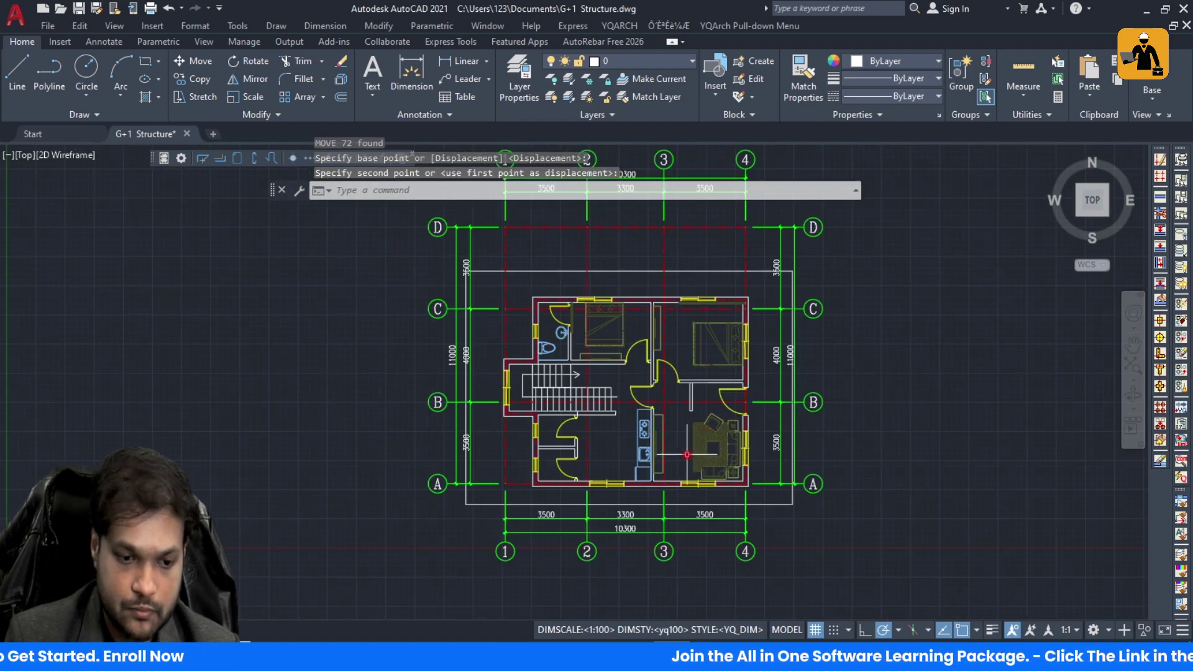
Step: Move vertical axis line 3 from its lower end onto the wall between the kitchen and the living room
scroll(687, 454, "up", 4)
scroll(684, 435, "down", 4)
scroll(677, 398, "up", 2)
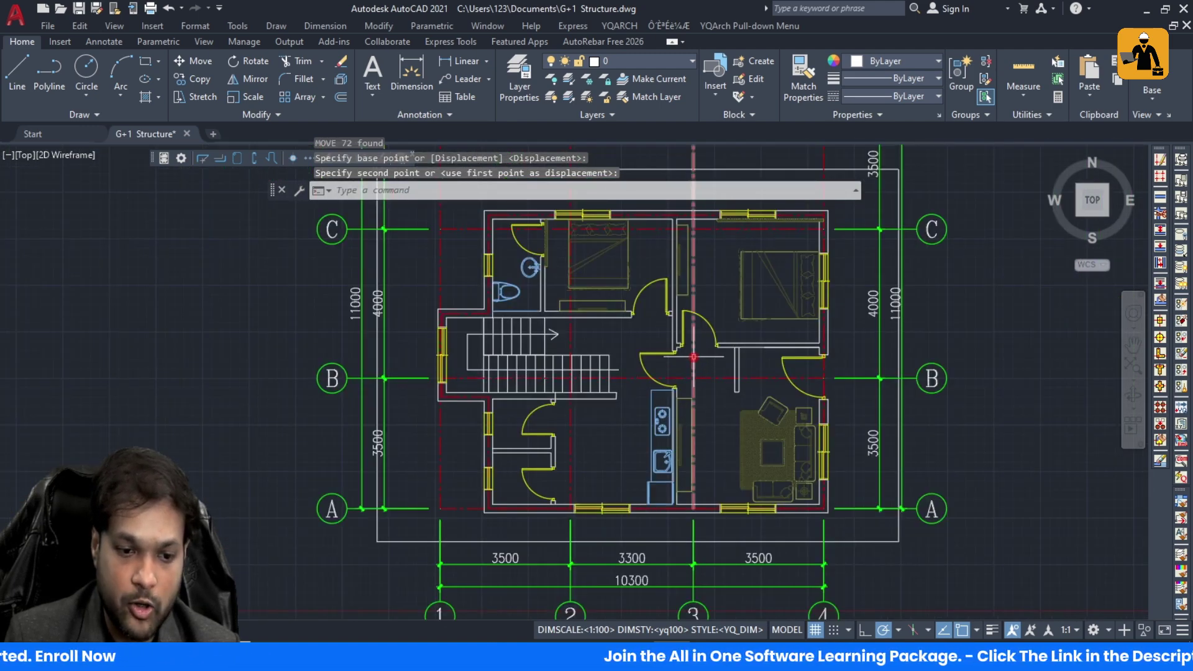
left_click(694, 357)
scroll(712, 482, "up", 3)
scroll(714, 498, "down", 4)
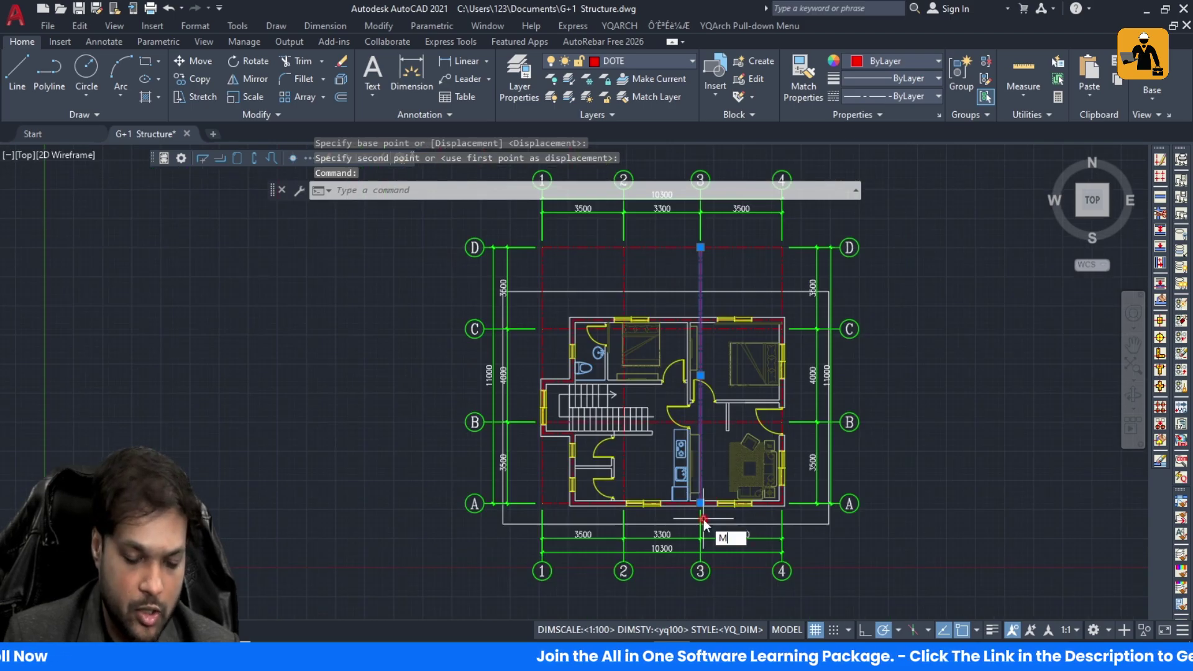
type("m")
key("Return")
scroll(711, 491, "up", 5)
left_click(710, 486)
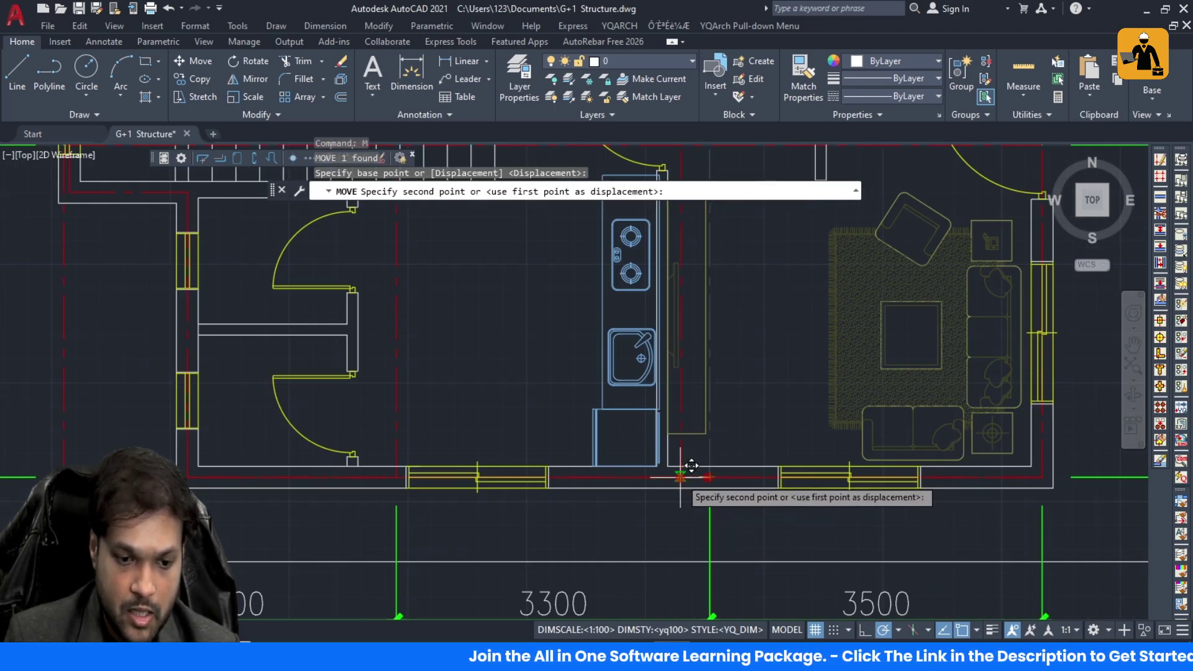
left_click(668, 484)
Step: Adjust axis line 3 with another move so its lower end sits at the centre of the partition wall
scroll(675, 491, "up", 3)
left_click(623, 411)
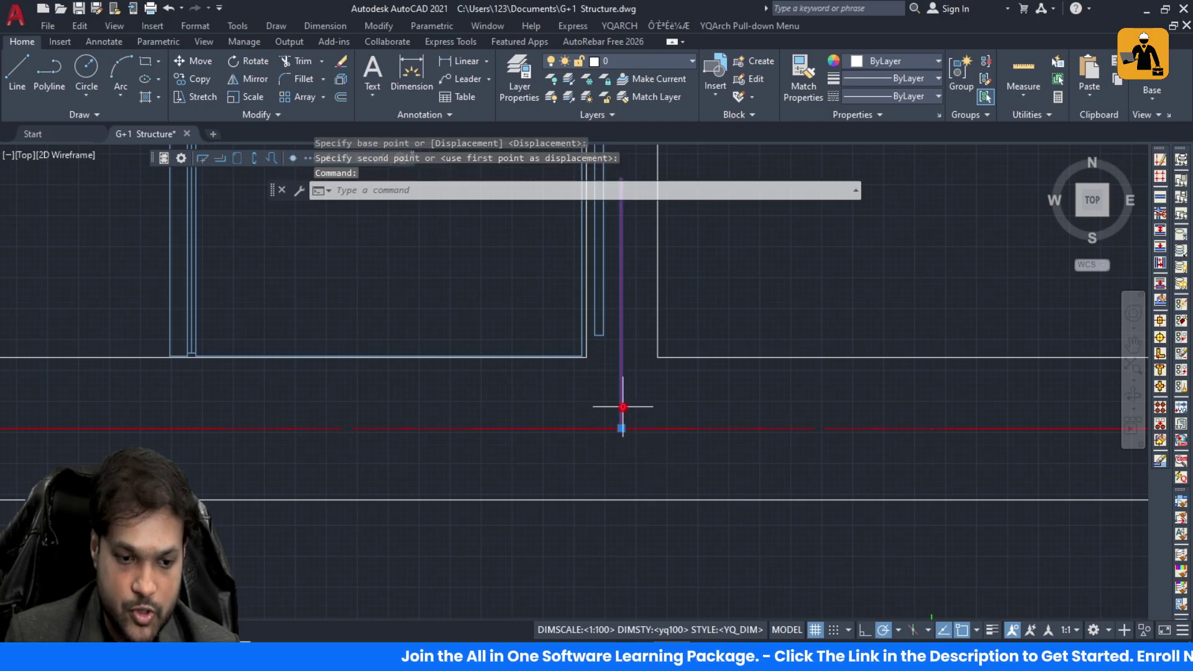
type("m")
key("Return")
left_click(620, 429)
key("Escape")
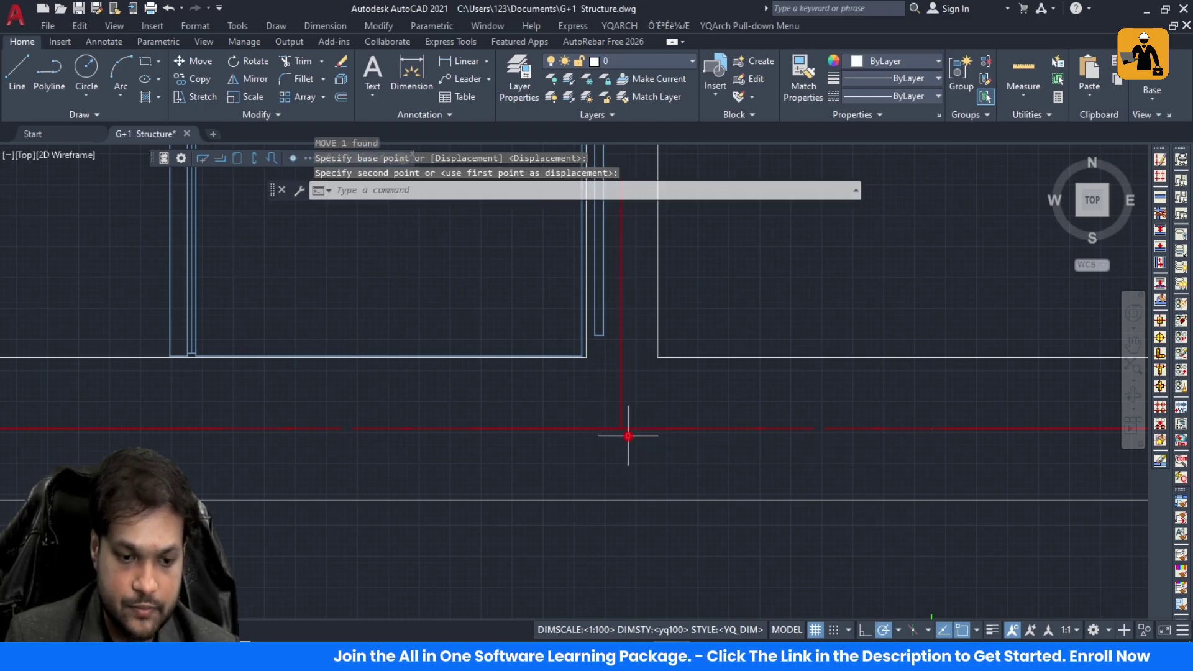
Step: Try shifting the 3500 dimension between axes 3 and 4 sideways, and undo the shift
scroll(629, 426, "down", 6)
left_click(663, 432)
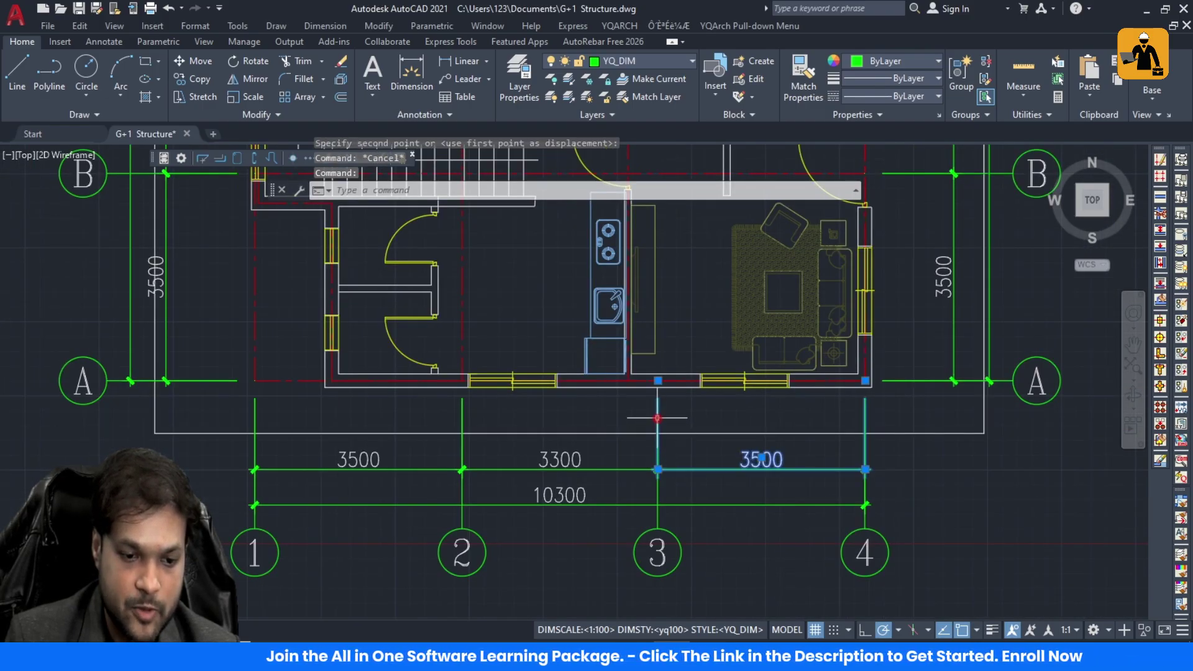
left_click_drag(657, 418, 696, 424)
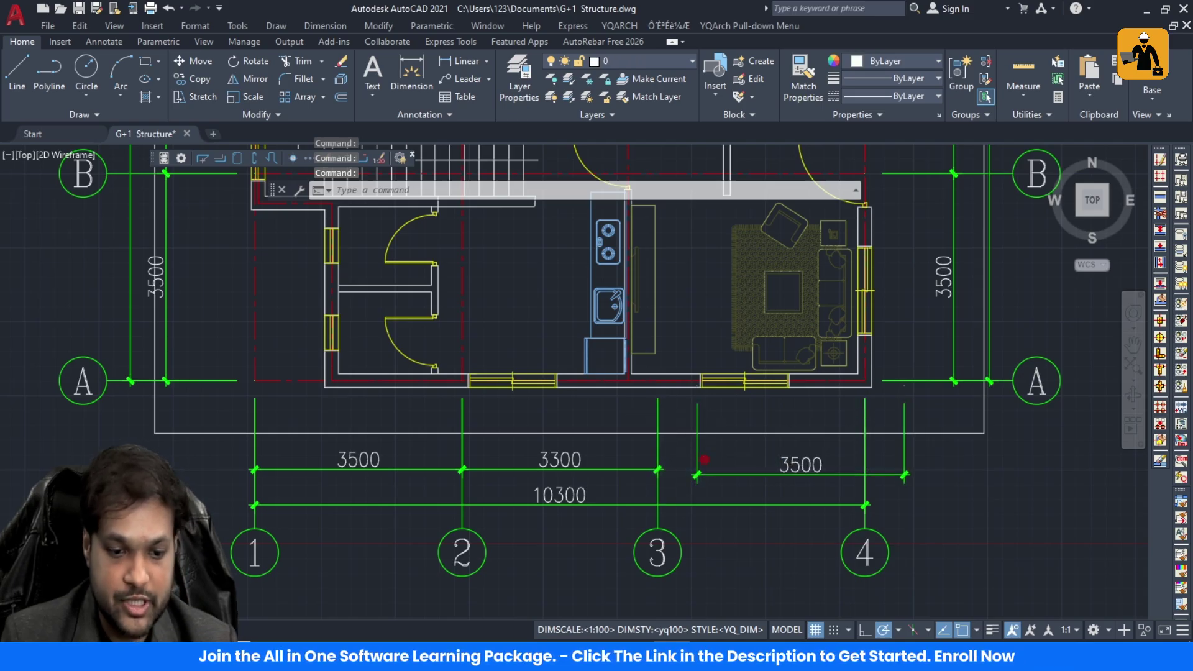
key("ctrl+z")
left_click(659, 459)
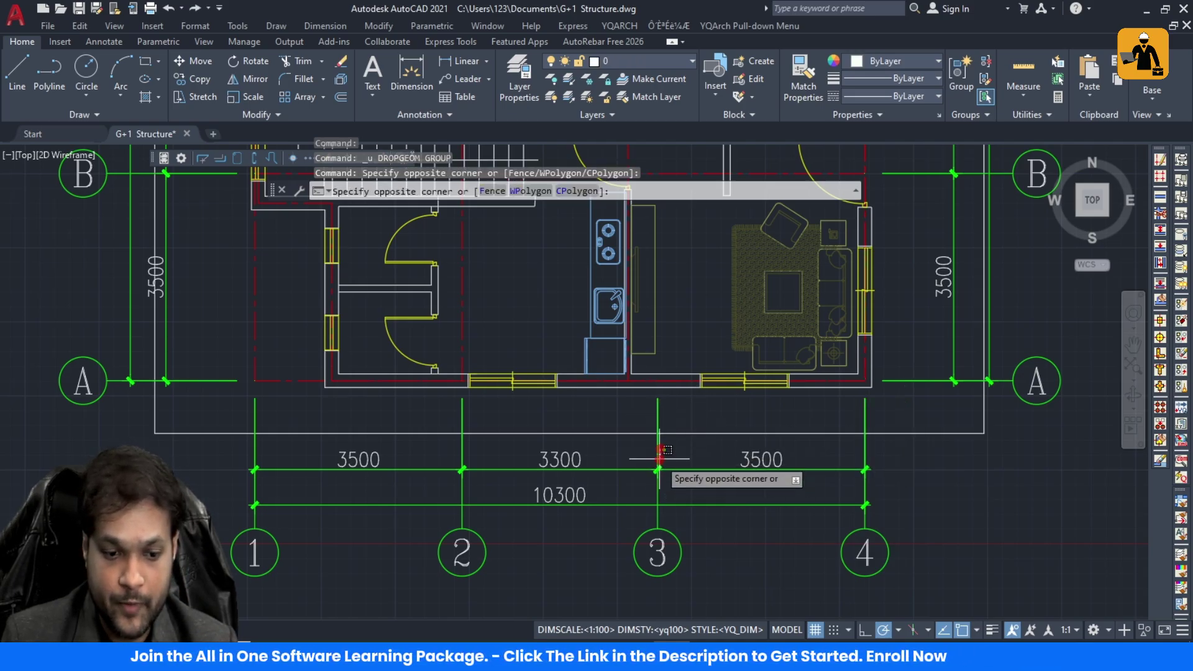
left_click(660, 454)
scroll(650, 477, "down", 5)
Step: Undo the moves of axis line 3 and of the whole axis grid
key("ctrl+z")
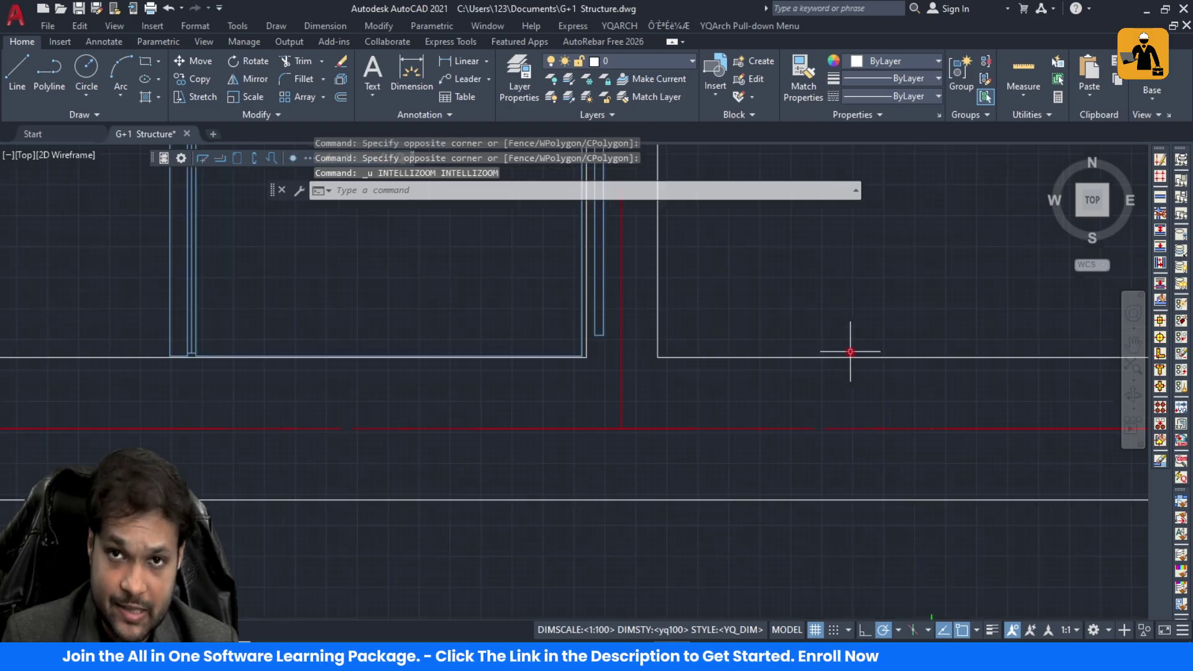
key("ctrl+z")
key("ctrl+z")
key("ctrl+z")
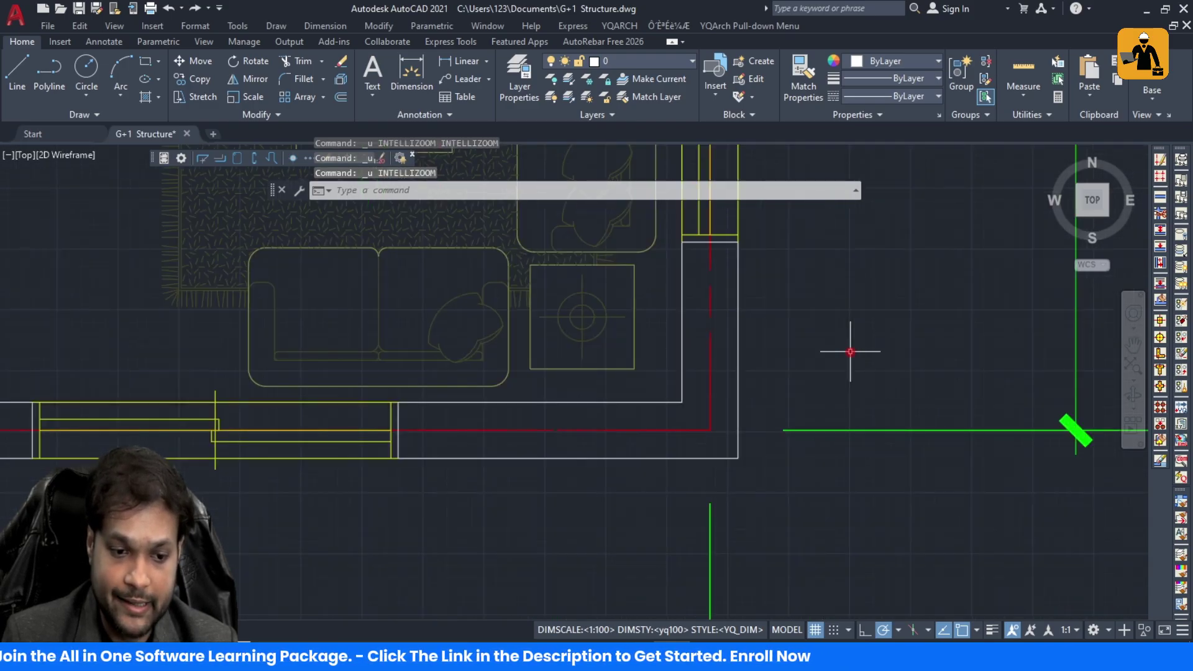
scroll(363, 375, "down", 4)
scroll(398, 448, "up", 3)
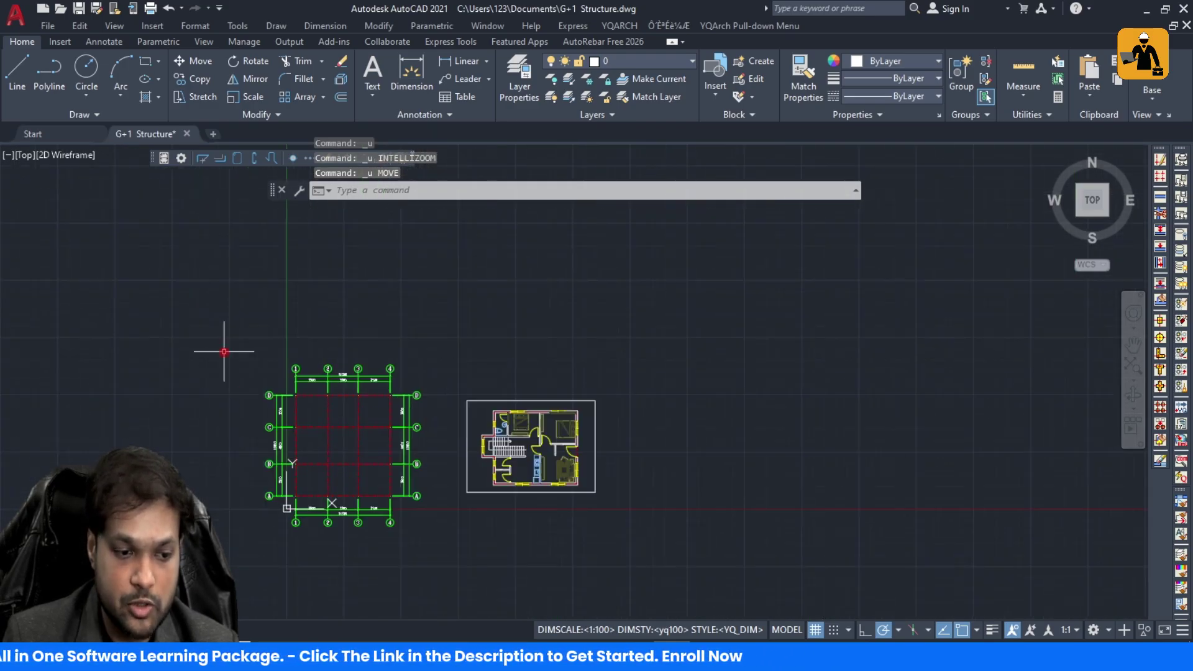
Step: Delete the entire axis grid with its bubbles and dimensions beside the floor plan
left_click(227, 349)
left_click(439, 556)
key("Delete")
scroll(591, 495, "up", 6)
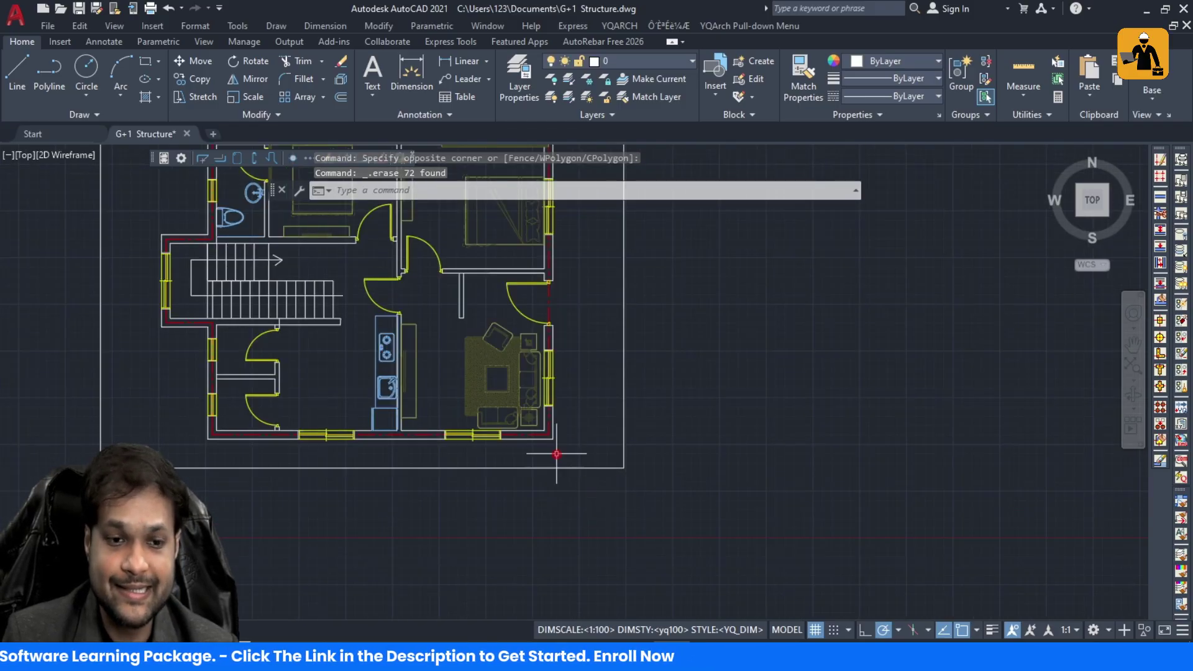
scroll(547, 458, "down", 2)
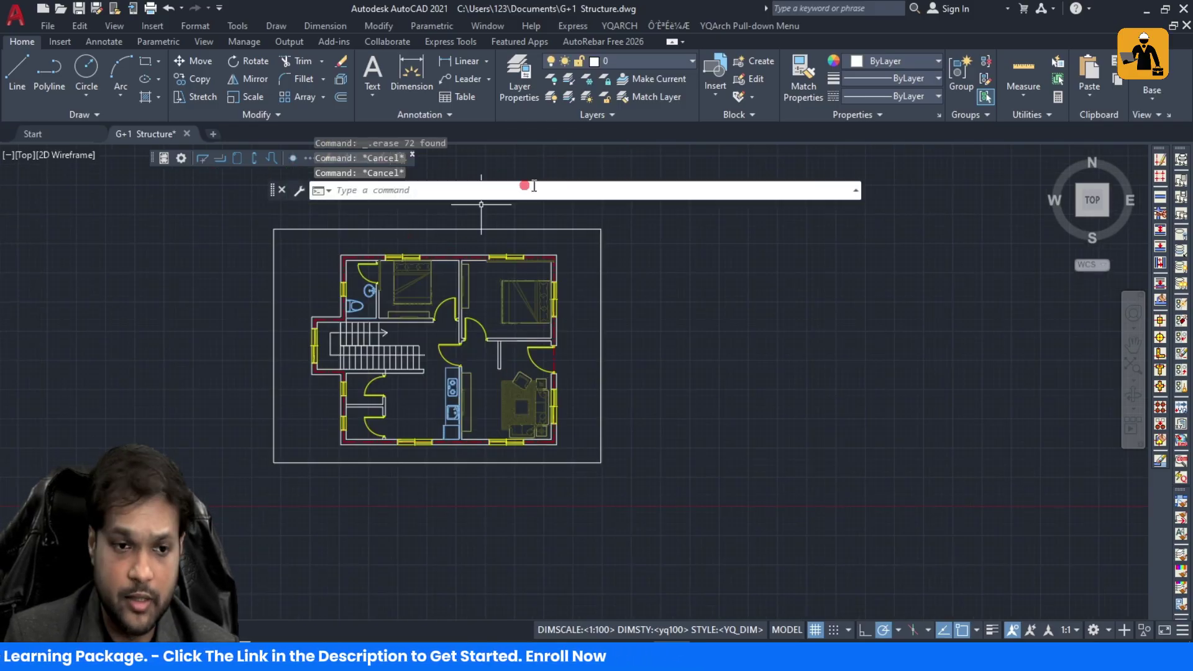
Step: Make DOTE the current layer, leaving its colour, linetype and lineweight at ByLayer
left_click(528, 101)
left_click(447, 248)
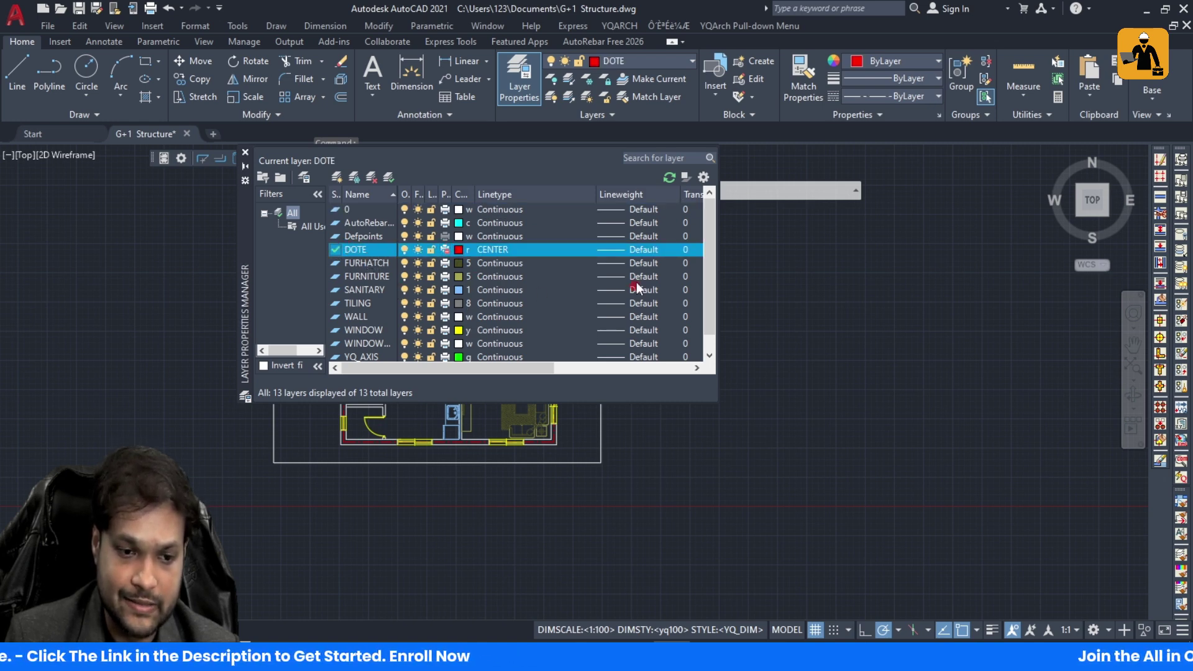
left_click(894, 97)
left_click(887, 114)
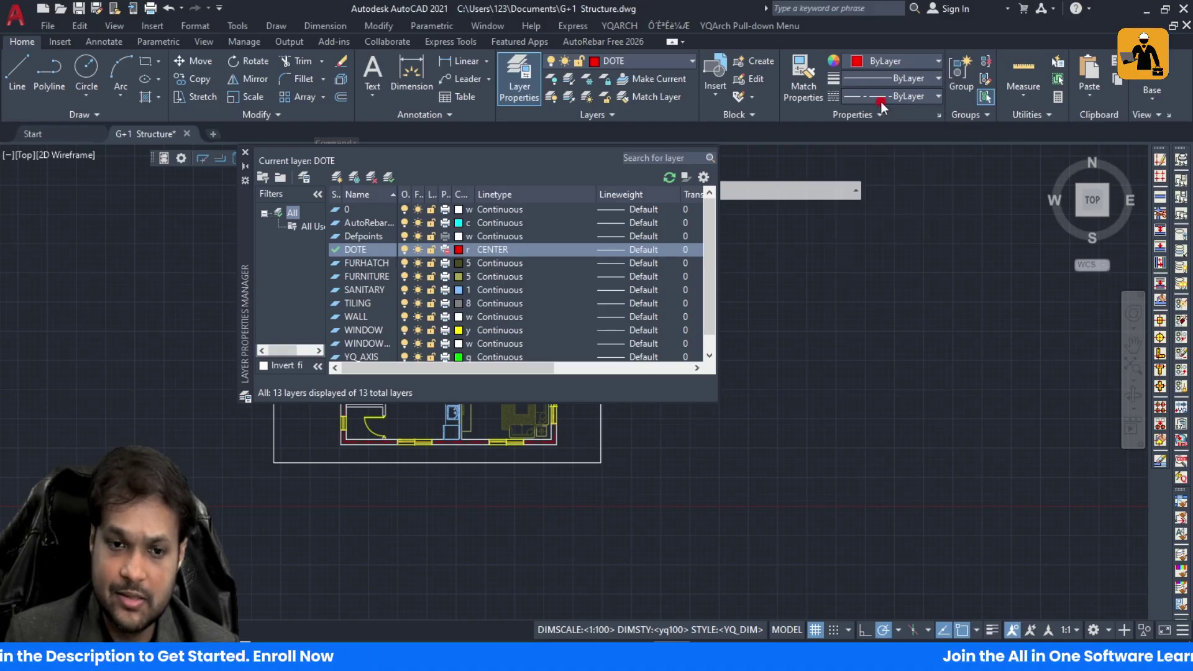
left_click(883, 78)
key("Escape")
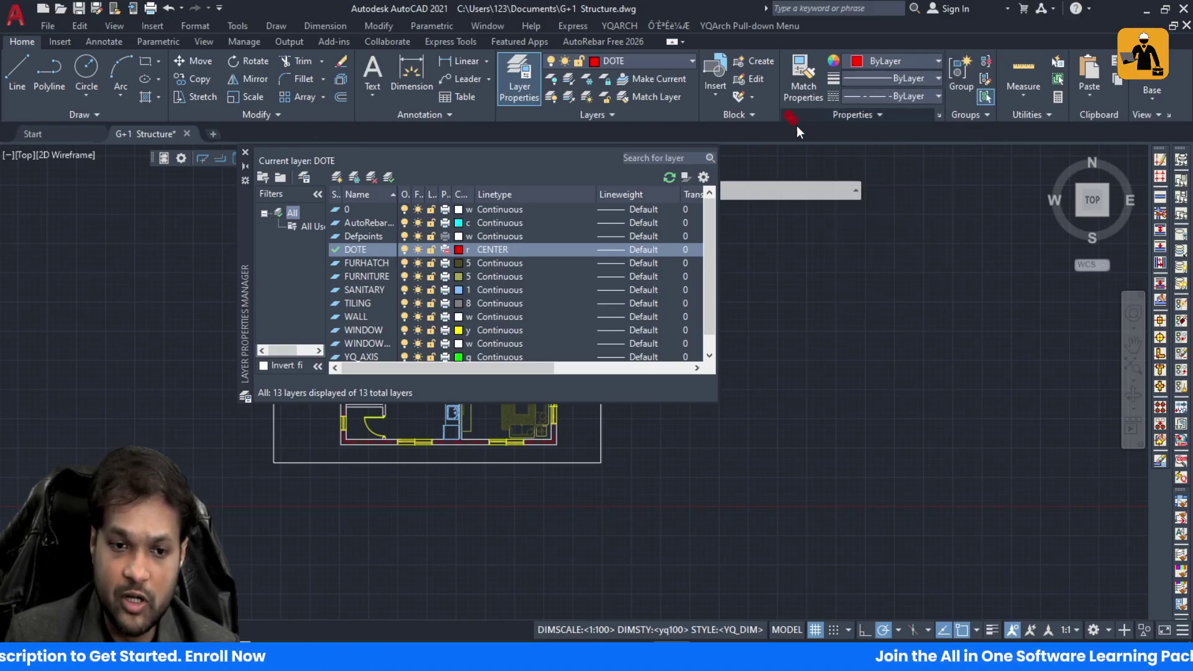
left_click(245, 153)
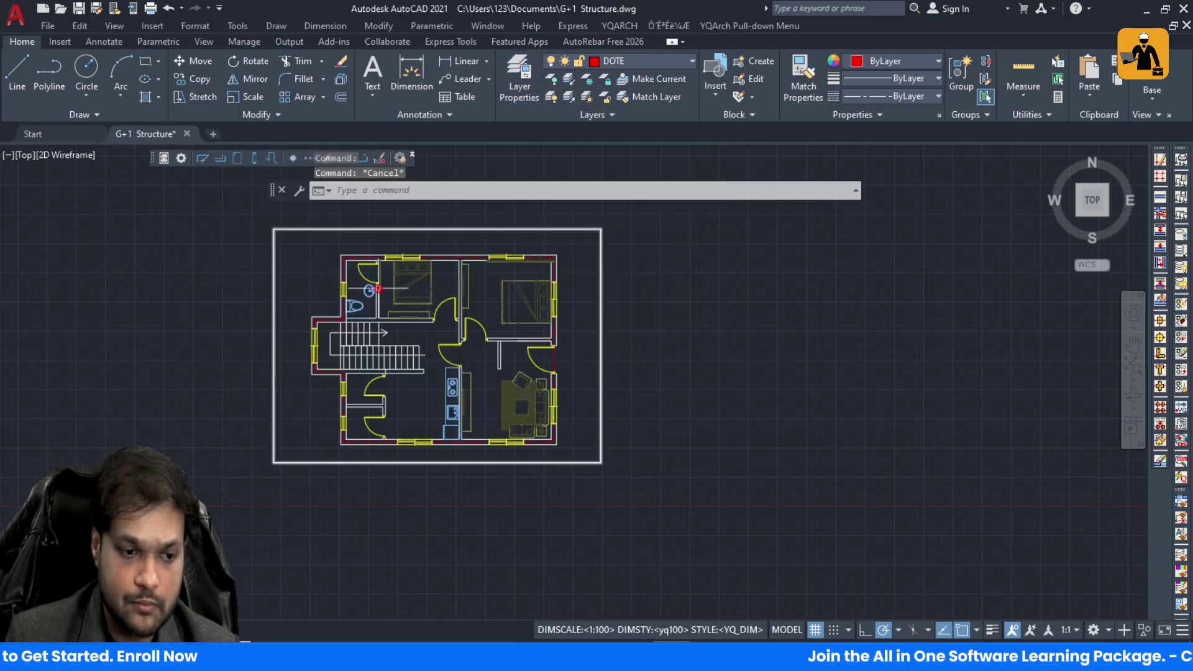
scroll(350, 249, "up", 2)
type("l")
key("Return")
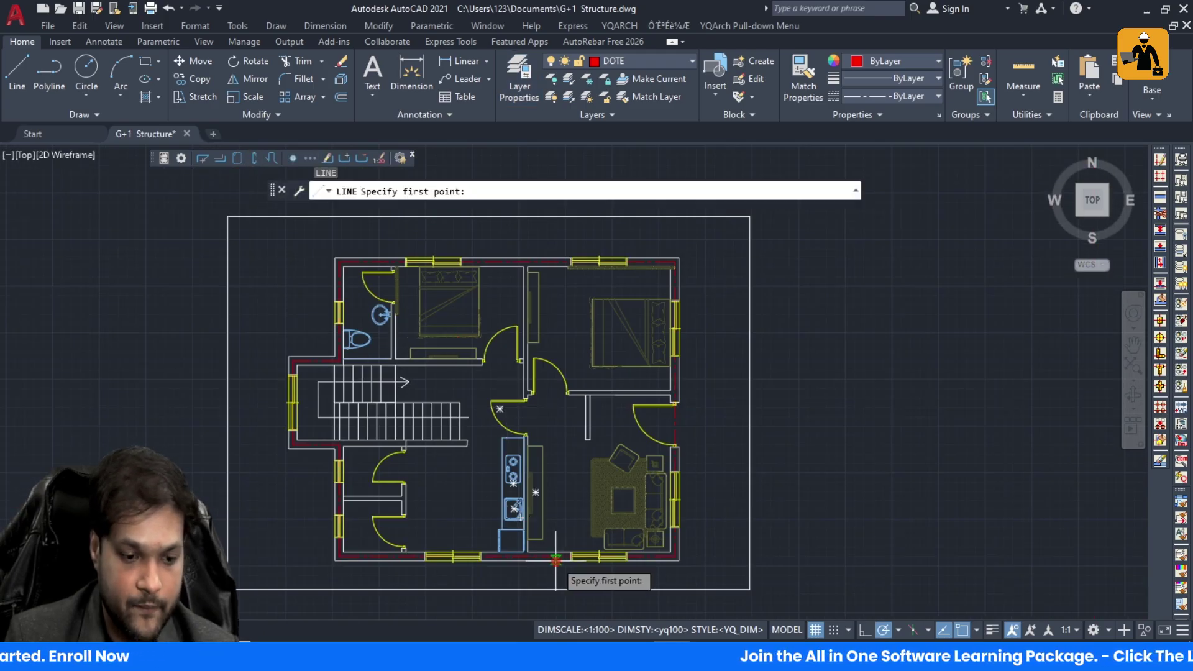
scroll(525, 551, "up", 5)
left_click(519, 545)
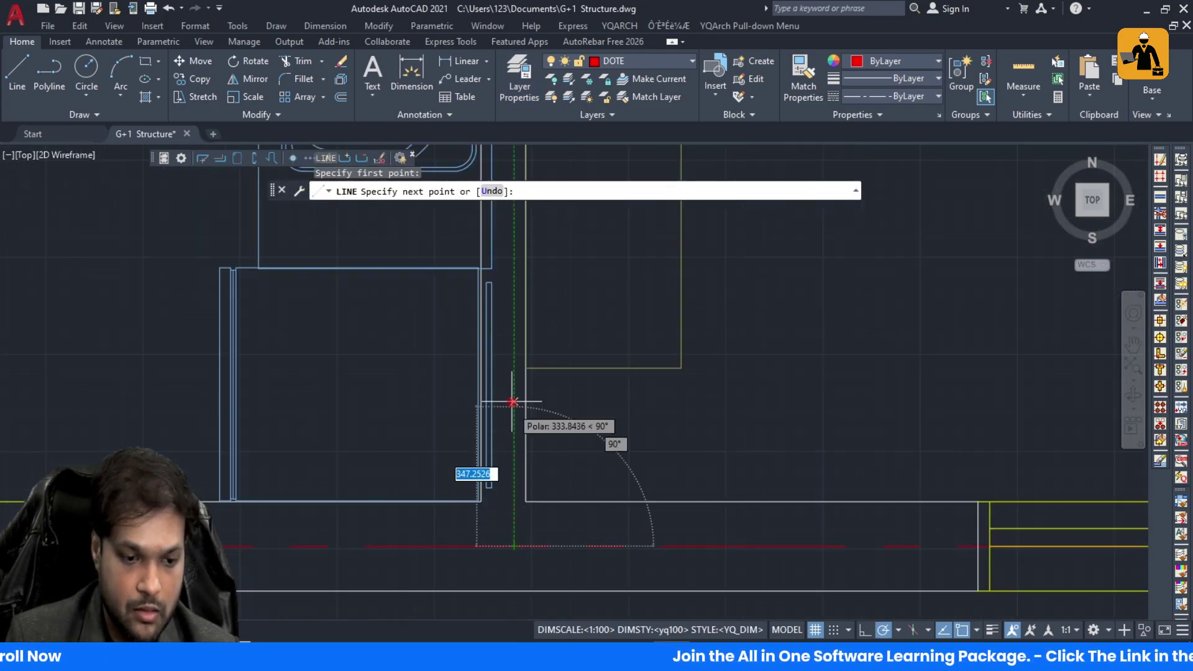
scroll(513, 385, "down", 5)
scroll(509, 382, "down", 3)
scroll(533, 341, "up", 6)
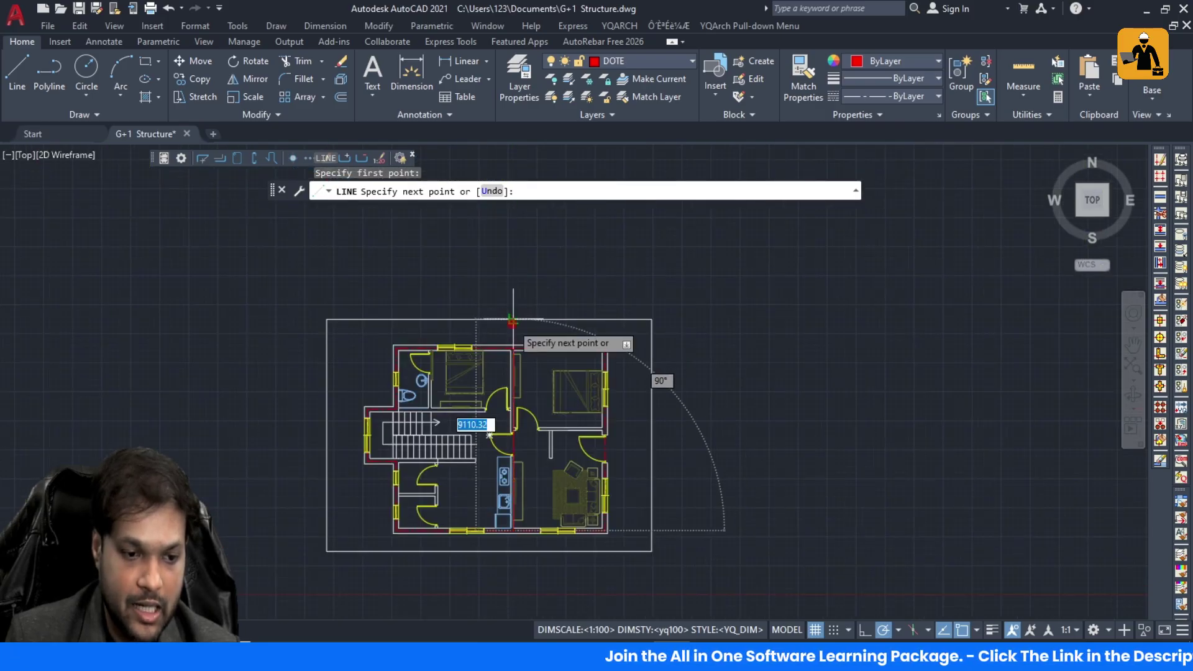
key("Escape")
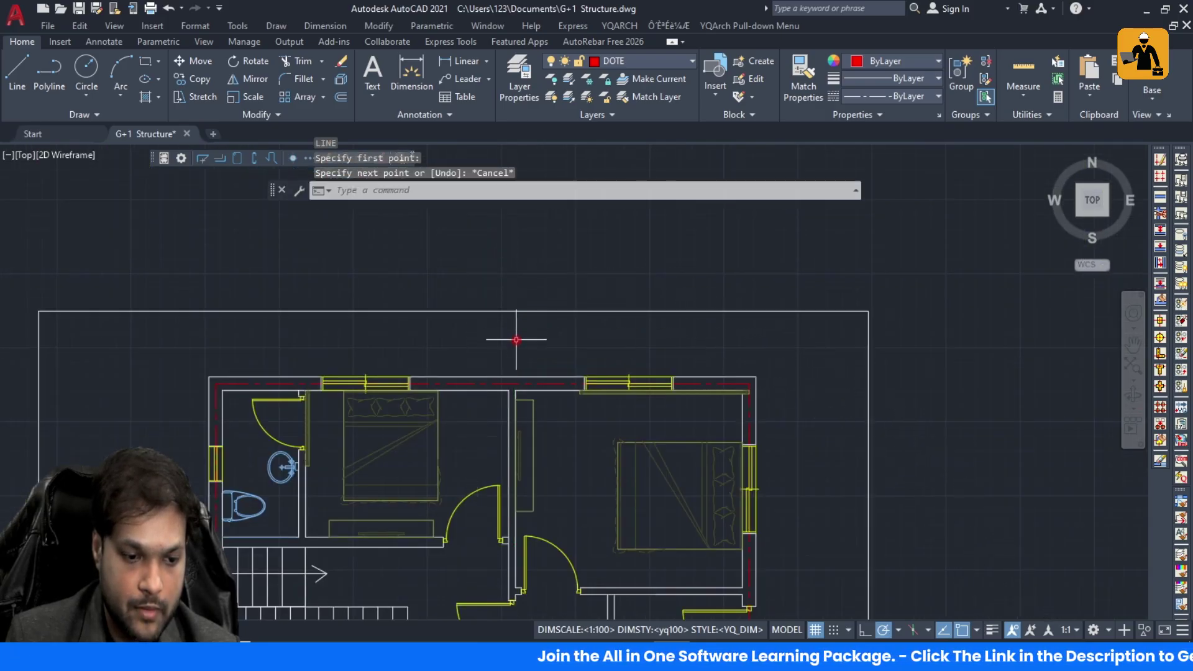
Step: Draw a vertical centreline through the middle wall, from the lower outer wall's axis up past the boundary line above the plan
scroll(514, 373, "down", 5)
scroll(505, 323, "up", 5)
key("space")
scroll(505, 317, "up", 10)
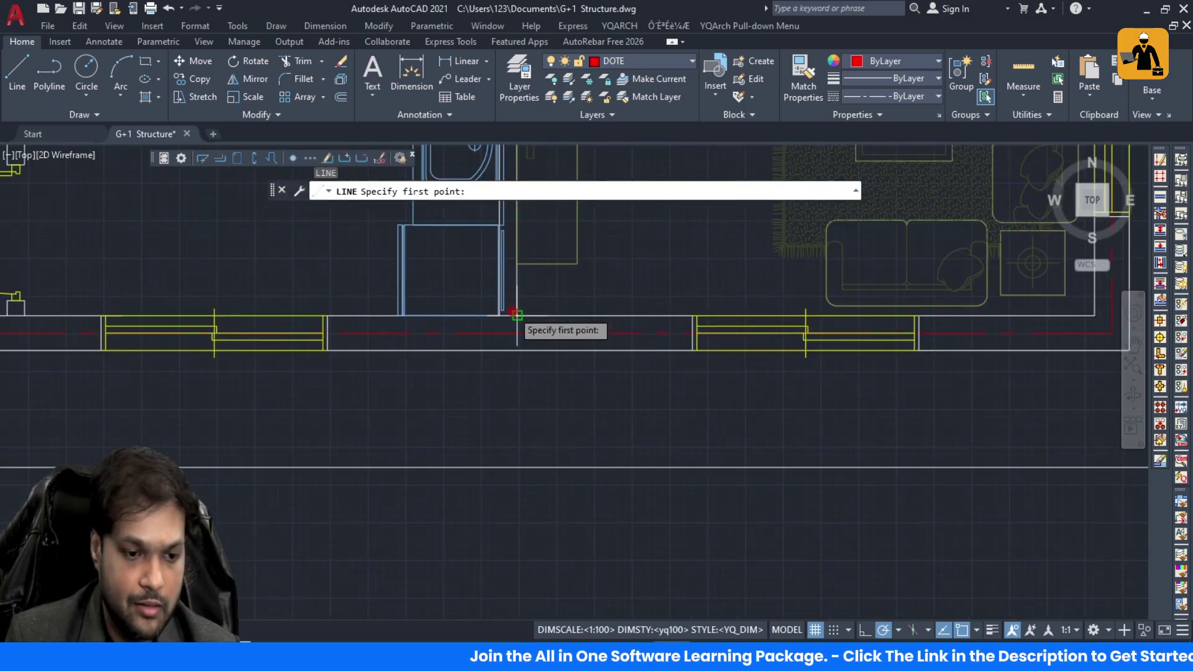
left_click(540, 330)
scroll(534, 323, "down", 8)
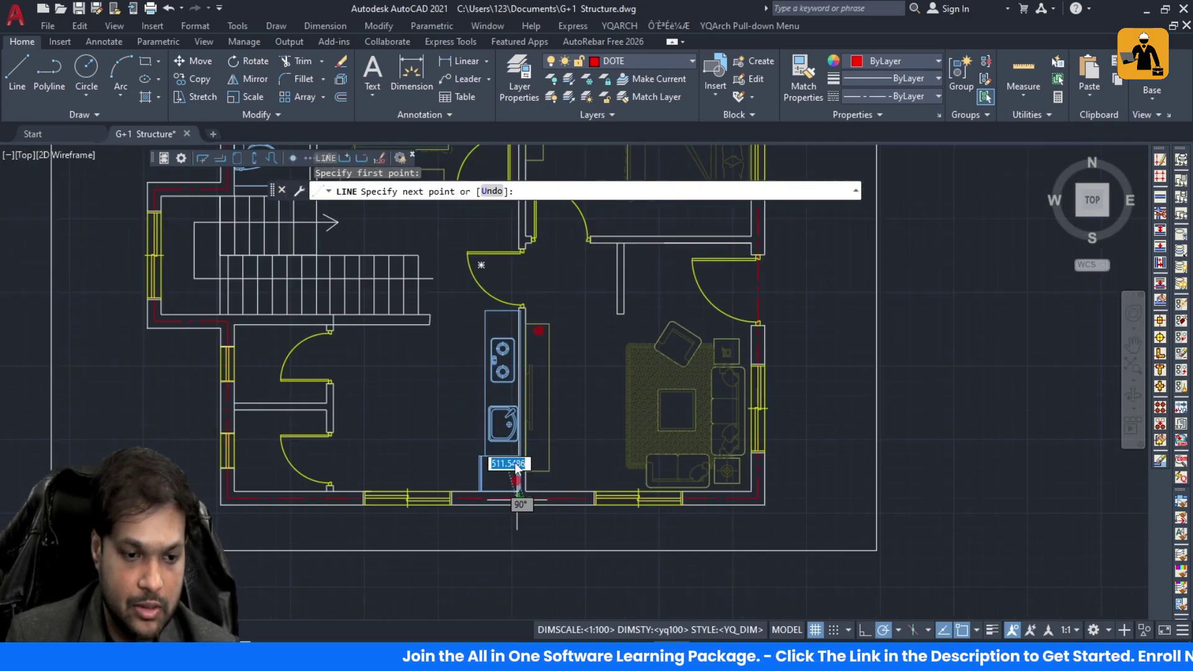
scroll(509, 345, "up", 4)
scroll(508, 345, "up", 4)
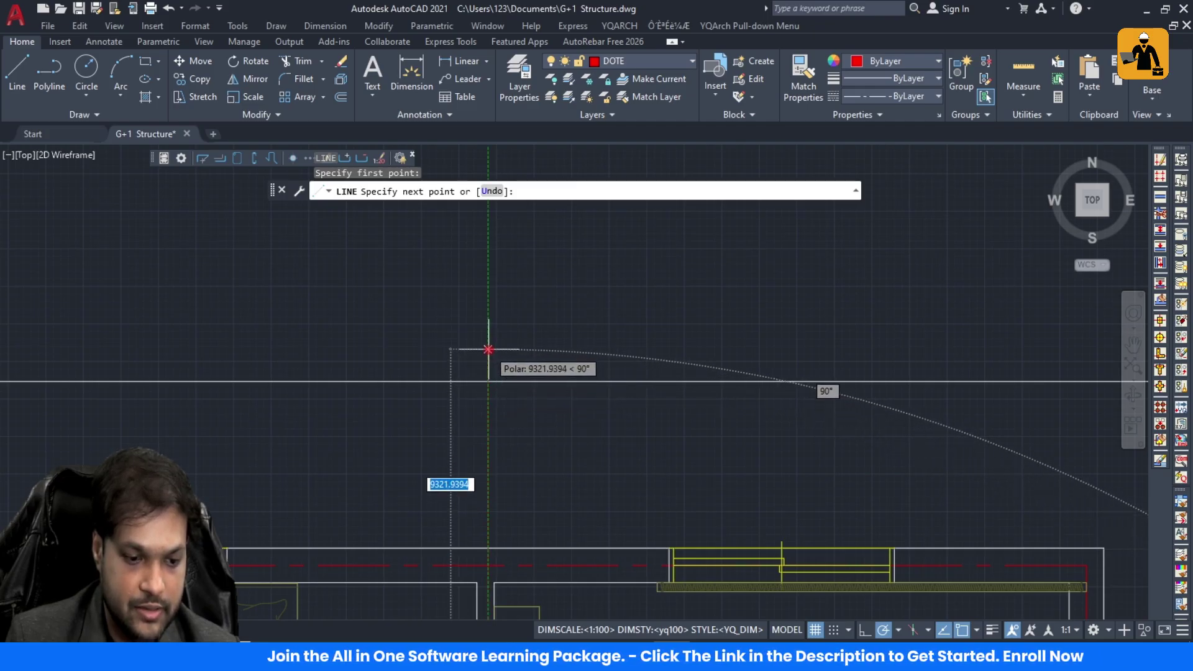
key("Escape")
scroll(508, 315, "down", 5)
left_click(499, 308)
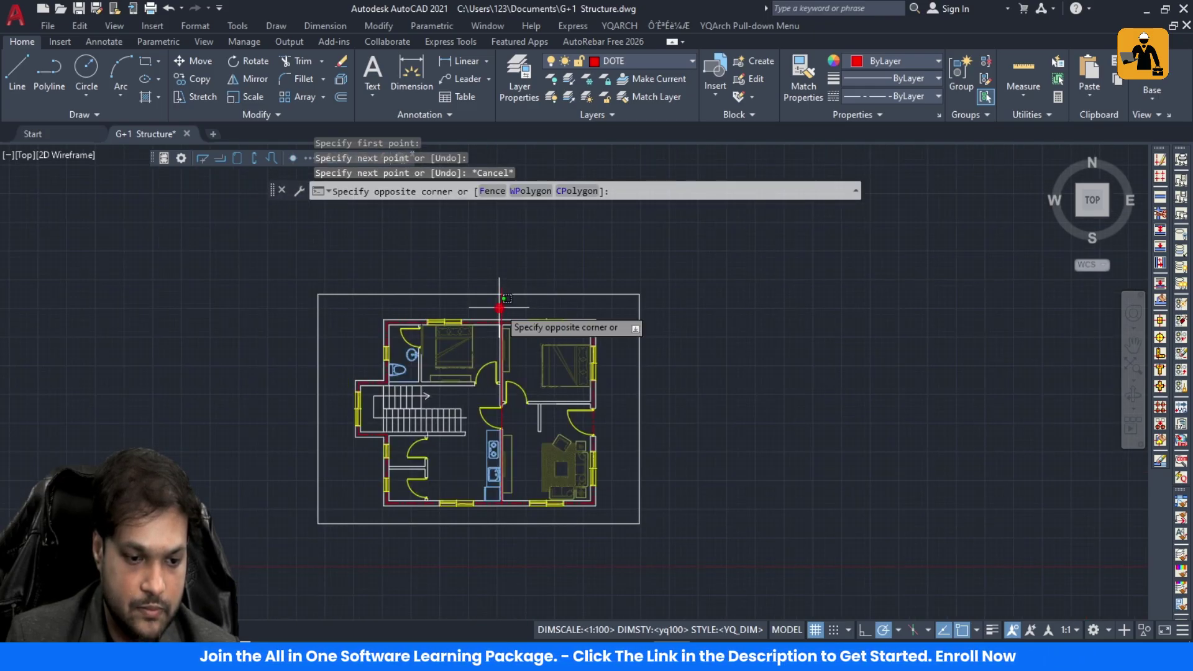
key("Escape")
Step: Stretch the lower end of the middle wall's centreline down past the boundary line below the plan
scroll(492, 577, "up", 2)
left_click(505, 420)
scroll(506, 415, "up", 4)
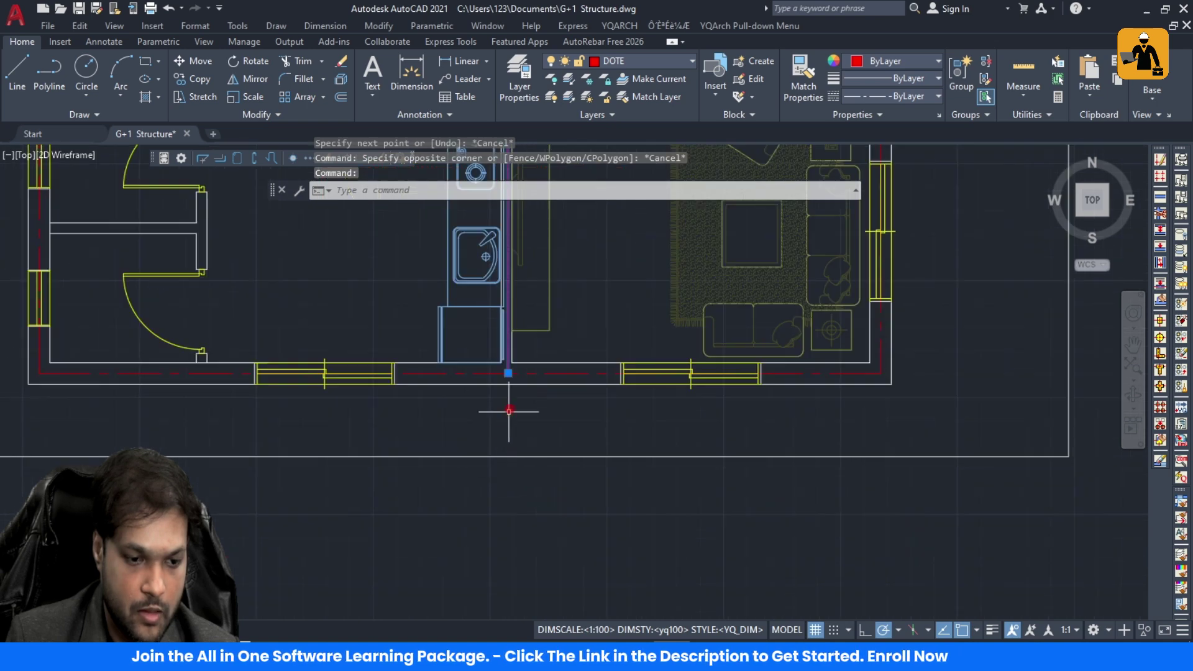
left_click(508, 378)
scroll(508, 534, "down", 3)
key("Escape")
key("Escape")
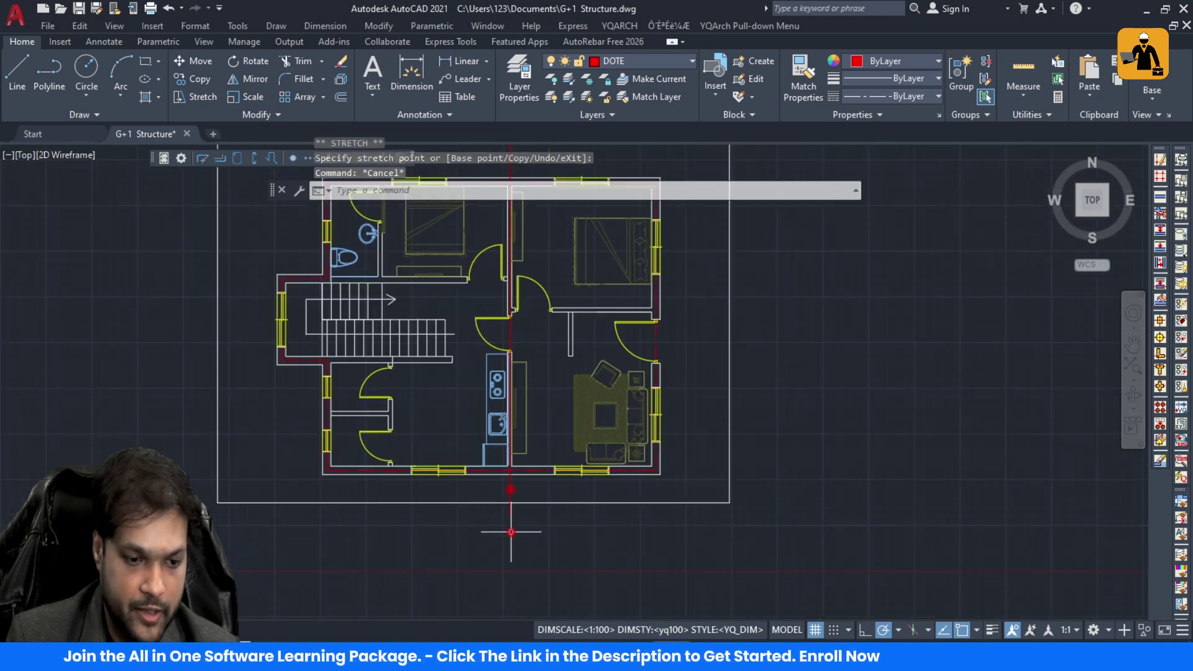
Step: Copy the middle vertical centreline onto the axes of the right and left outer walls, using the lower wall-axis intersection as base point
left_click(510, 481)
type("C")
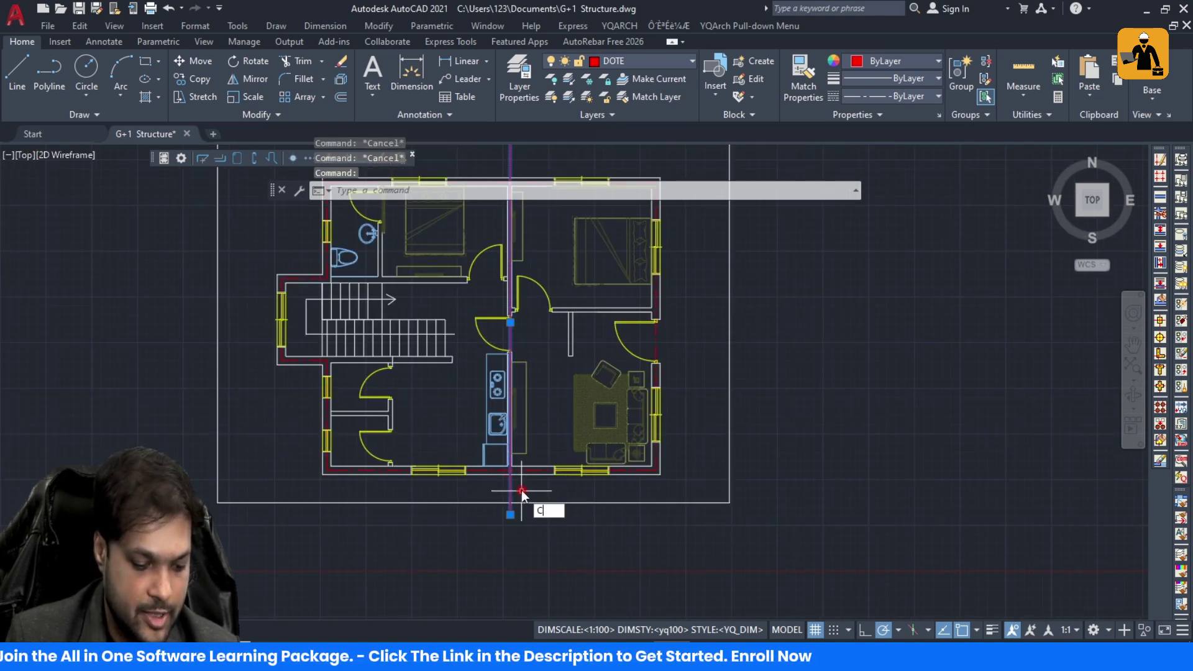
type("O")
key("Return")
scroll(513, 491, "up", 5)
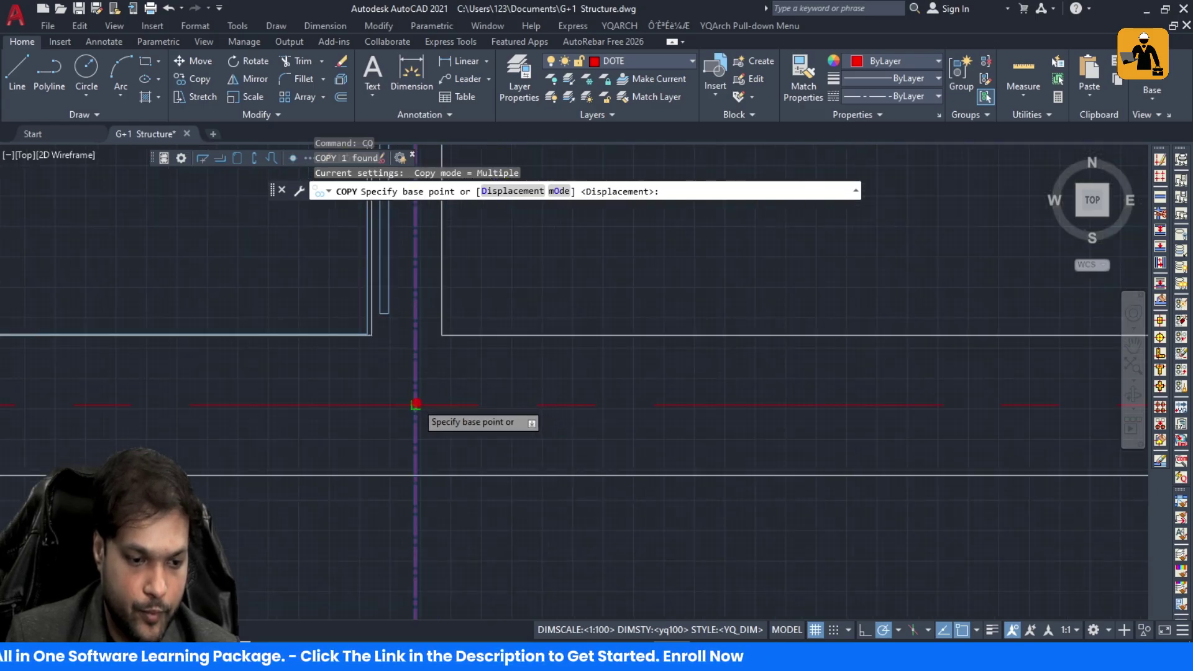
left_click(416, 404)
scroll(416, 404, "down", 3)
scroll(683, 439, "up", 3)
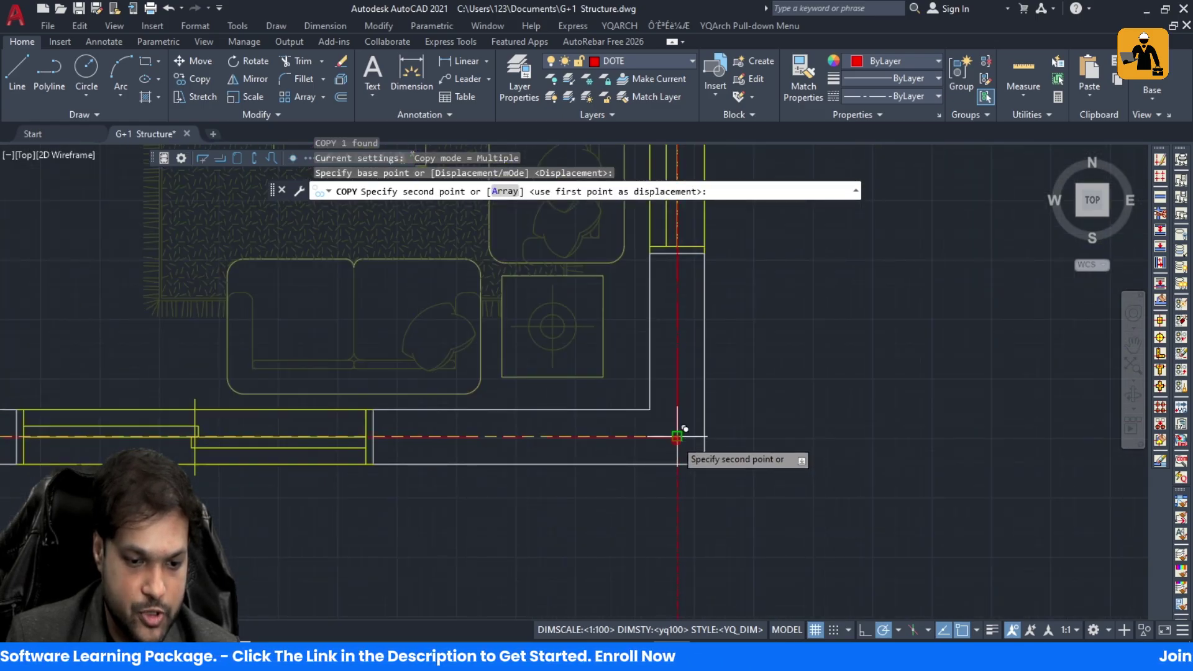
left_click(677, 437)
scroll(678, 436, "down", 3)
scroll(472, 428, "up", 3)
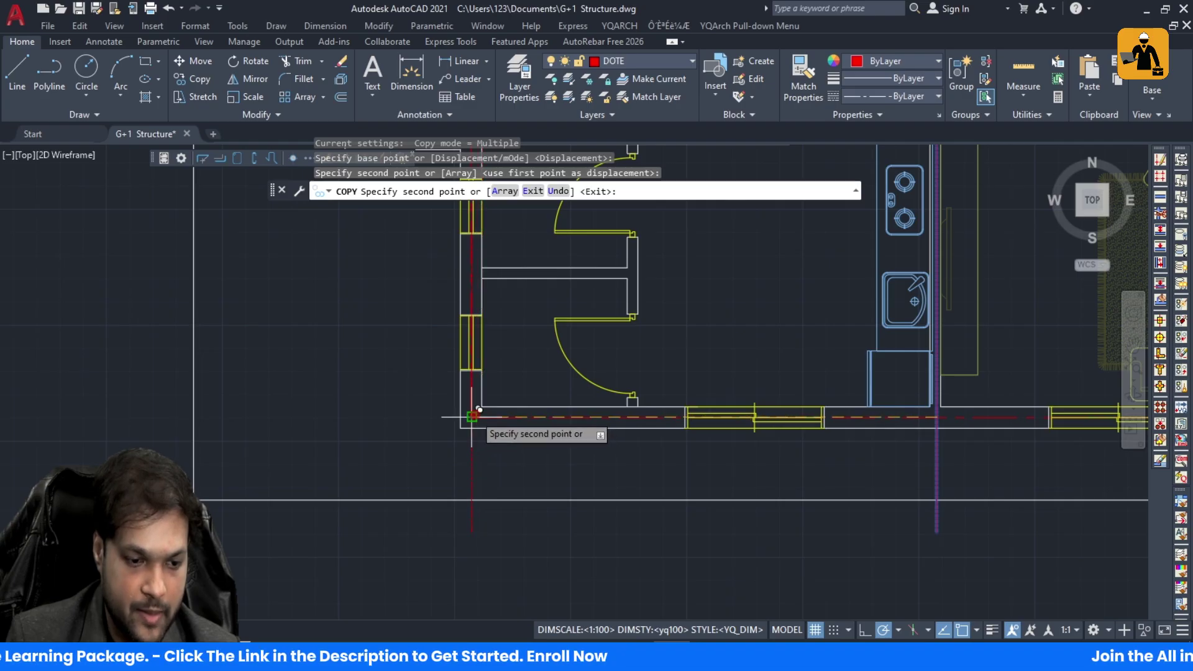
left_click(472, 415)
scroll(472, 415, "down", 5)
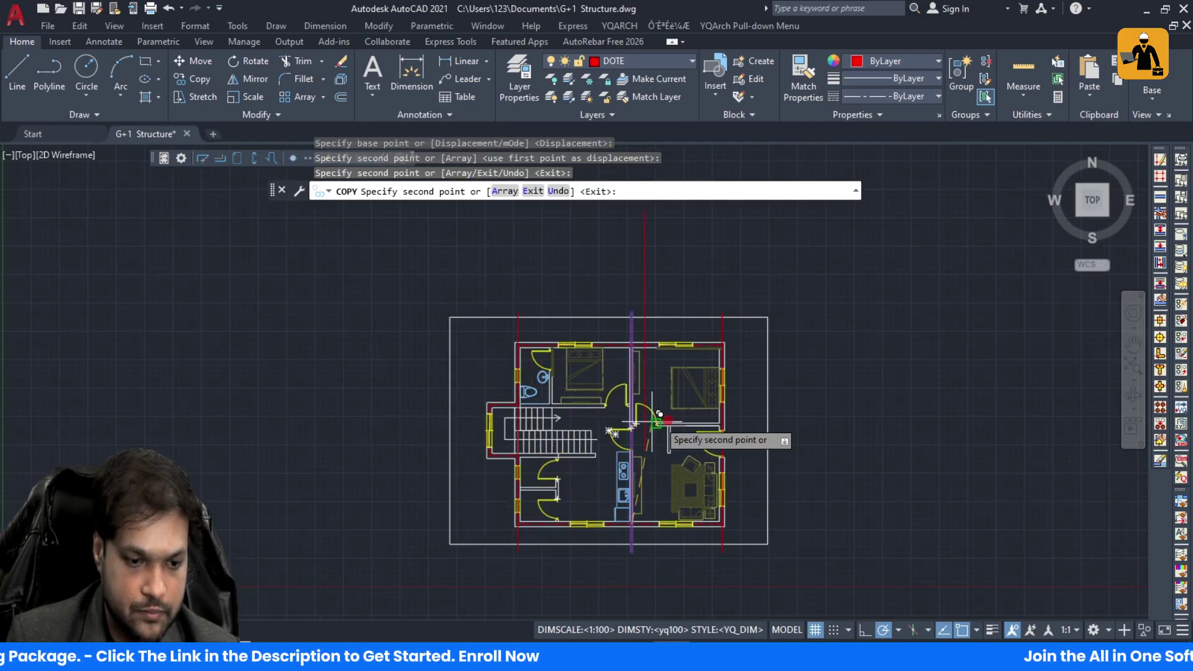
key("Escape")
Step: Draw a horizontal centreline along the upper outer wall's axis, extending beyond the building on both sides
scroll(613, 355, "up", 4)
type("l")
key("Return")
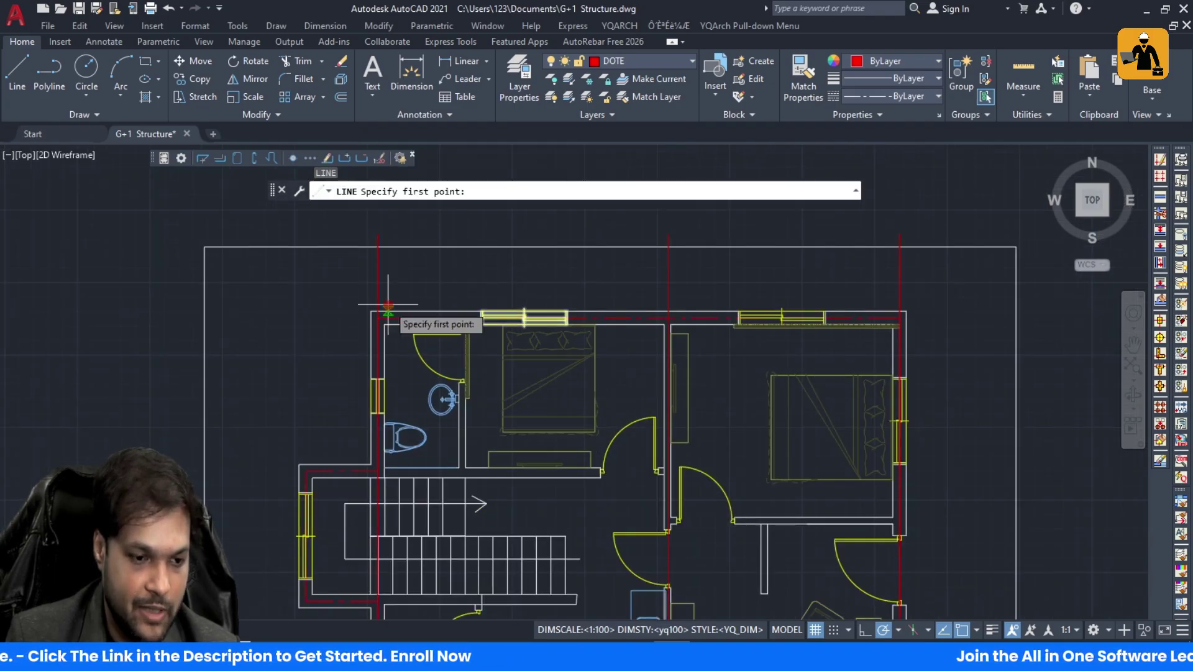
scroll(376, 310, "up", 2)
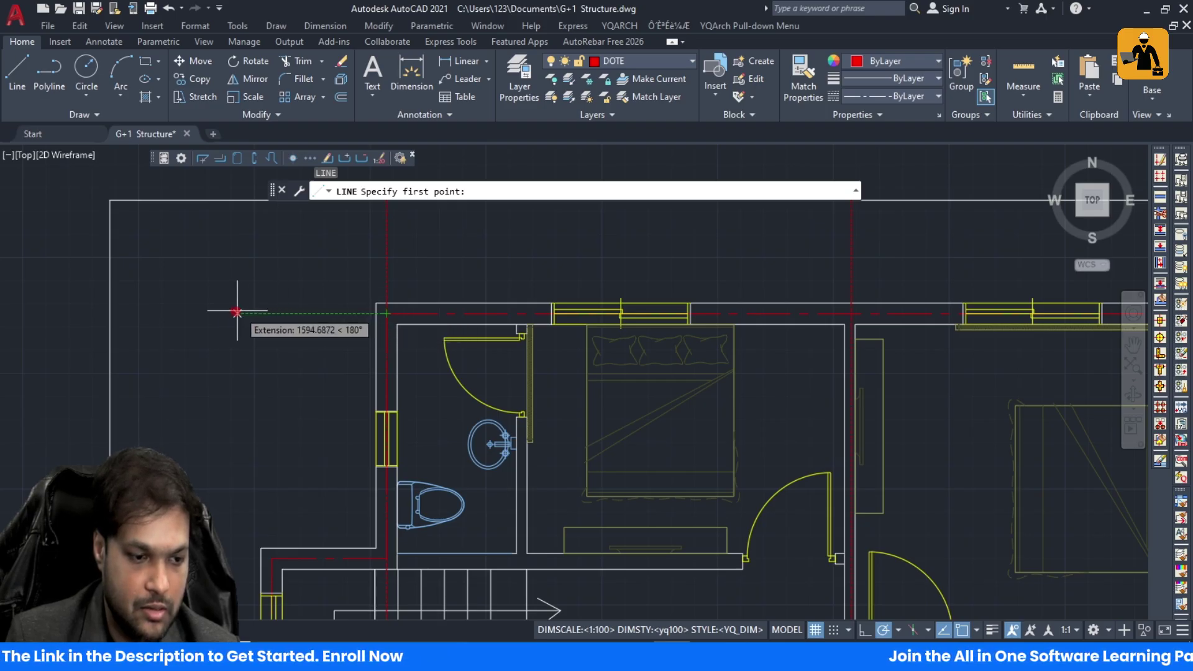
left_click(127, 314)
scroll(629, 315, "down", 5)
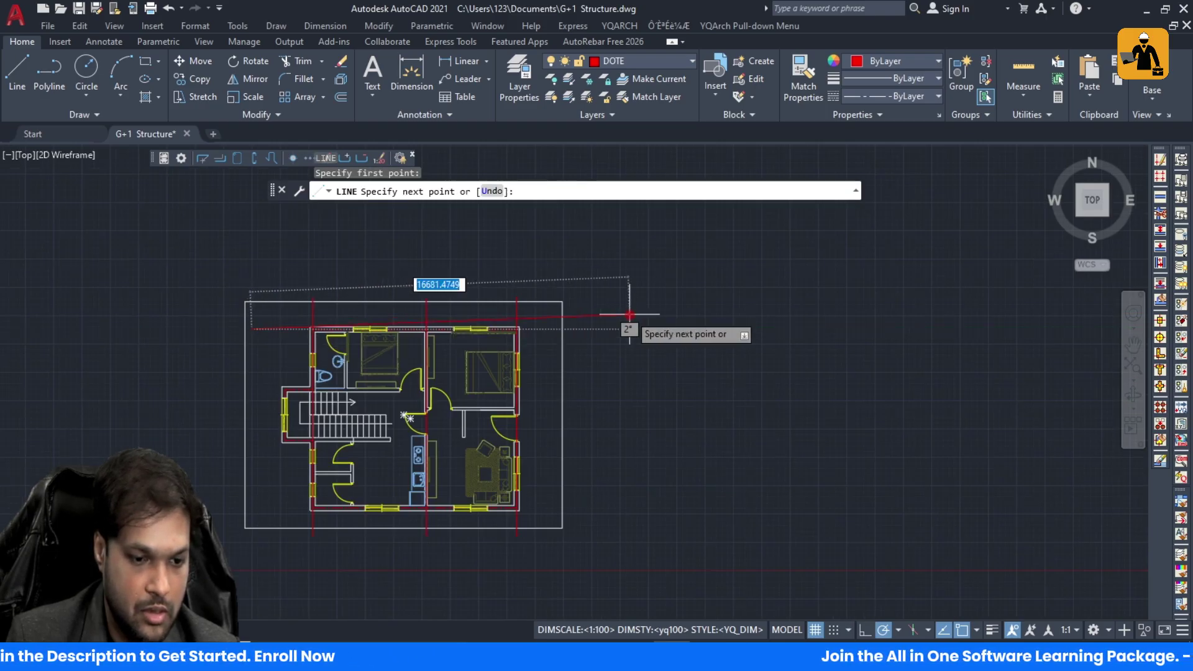
scroll(630, 315, "up", 4)
key("Escape")
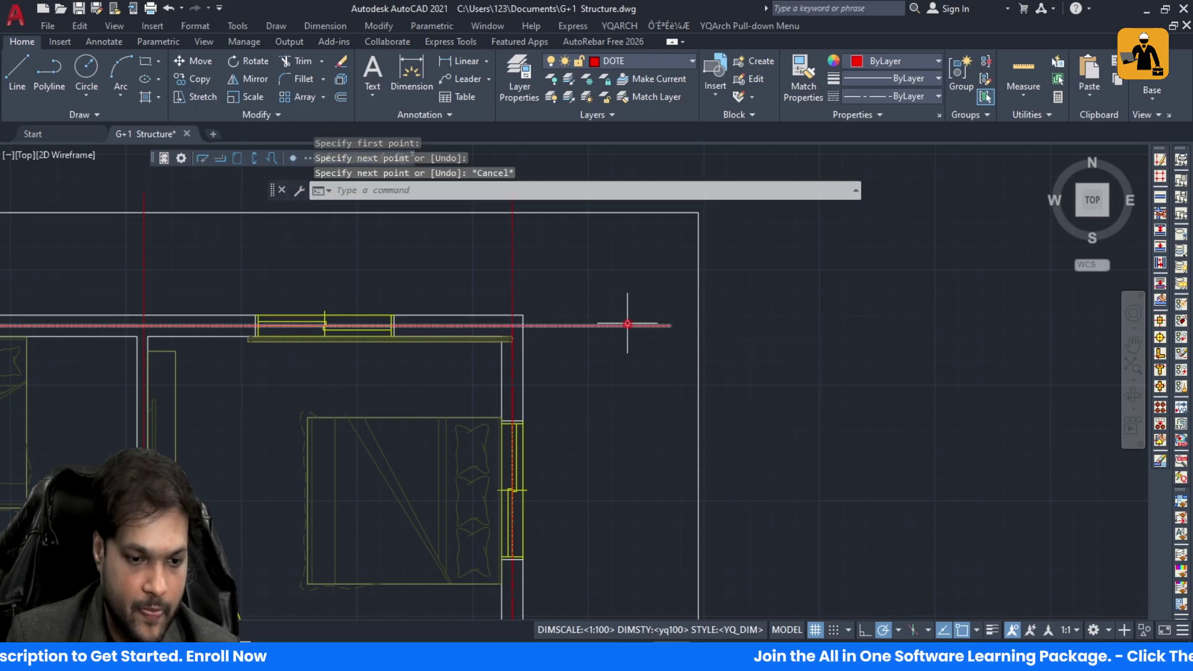
key("Escape")
left_click(627, 324)
scroll(628, 324, "down", 2)
type("co")
key("Return")
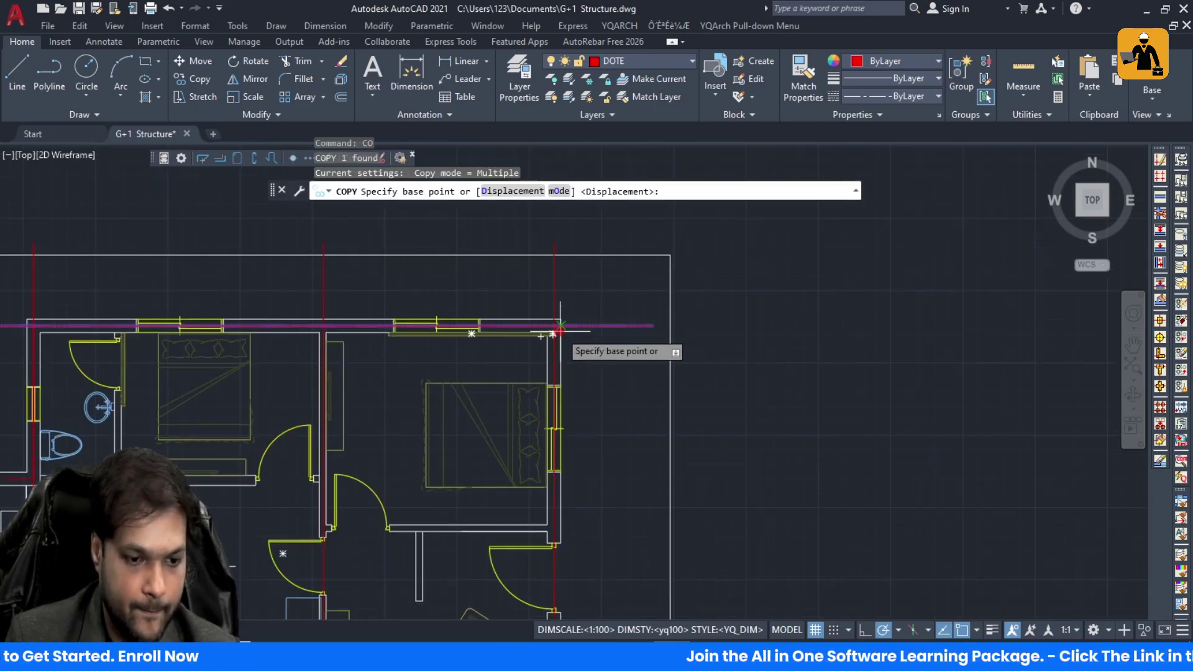
scroll(554, 329, "up", 3)
left_click(555, 314)
key("Escape")
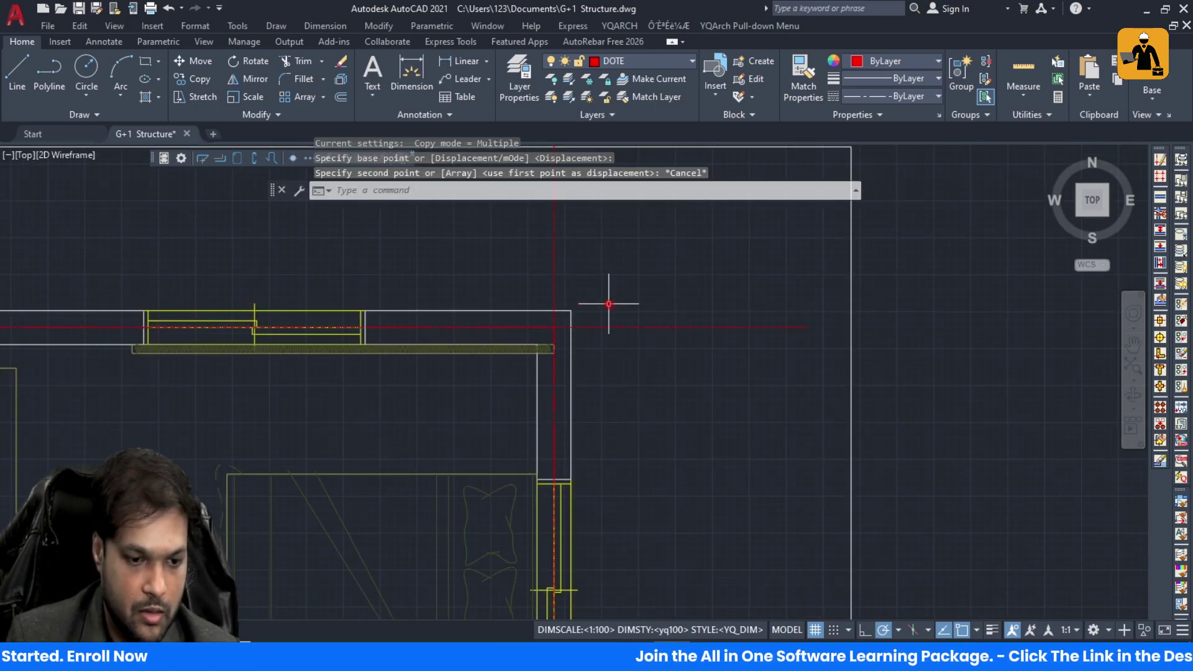
Step: Copy the upper horizontal centreline from its right wall intersection onto the wall below the right bedroom
left_click(586, 327)
type("co")
key("Return")
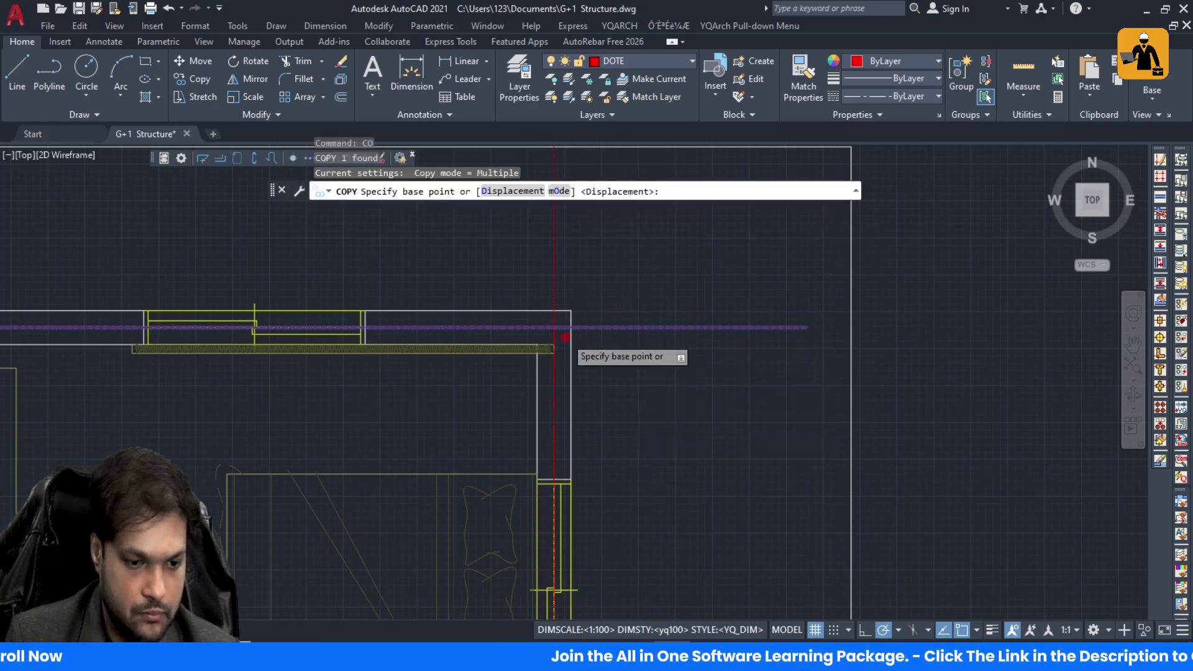
scroll(566, 338, "up", 4)
left_click(488, 266)
scroll(590, 227, "down", 1)
scroll(560, 267, "down", 5)
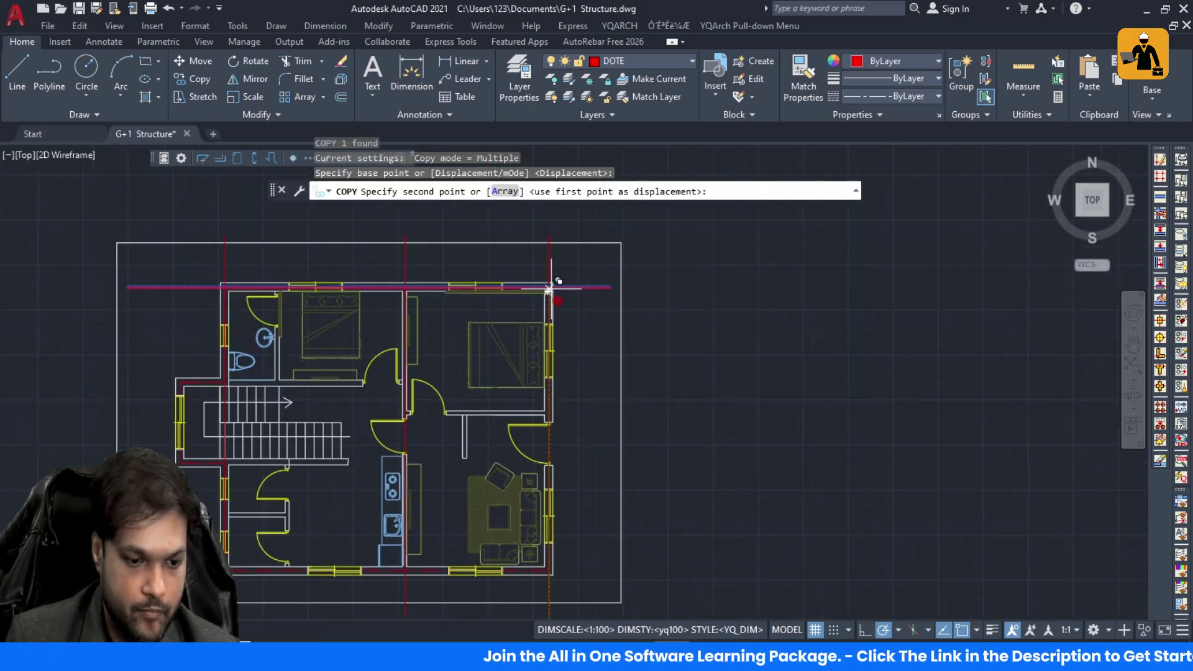
scroll(557, 413, "up", 6)
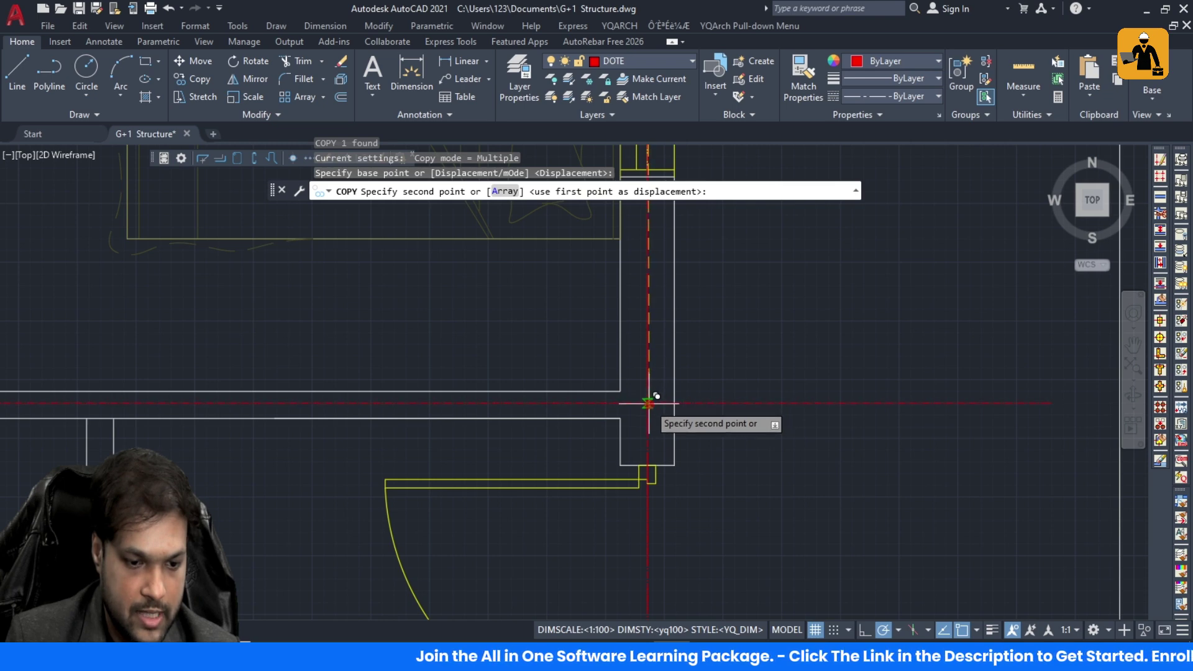
left_click(648, 406)
scroll(648, 405, "down", 5)
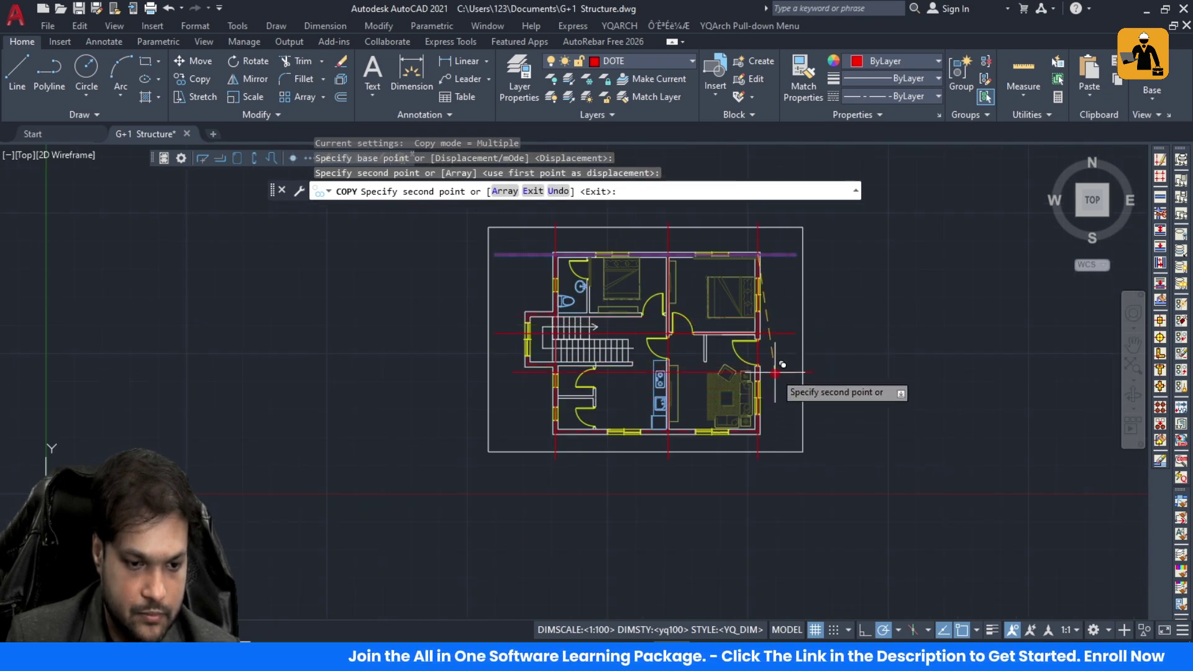
Step: Place another copy of the horizontal centreline along the wall between the left bedroom and the staircase, and finish copying
scroll(779, 379, "up", 2)
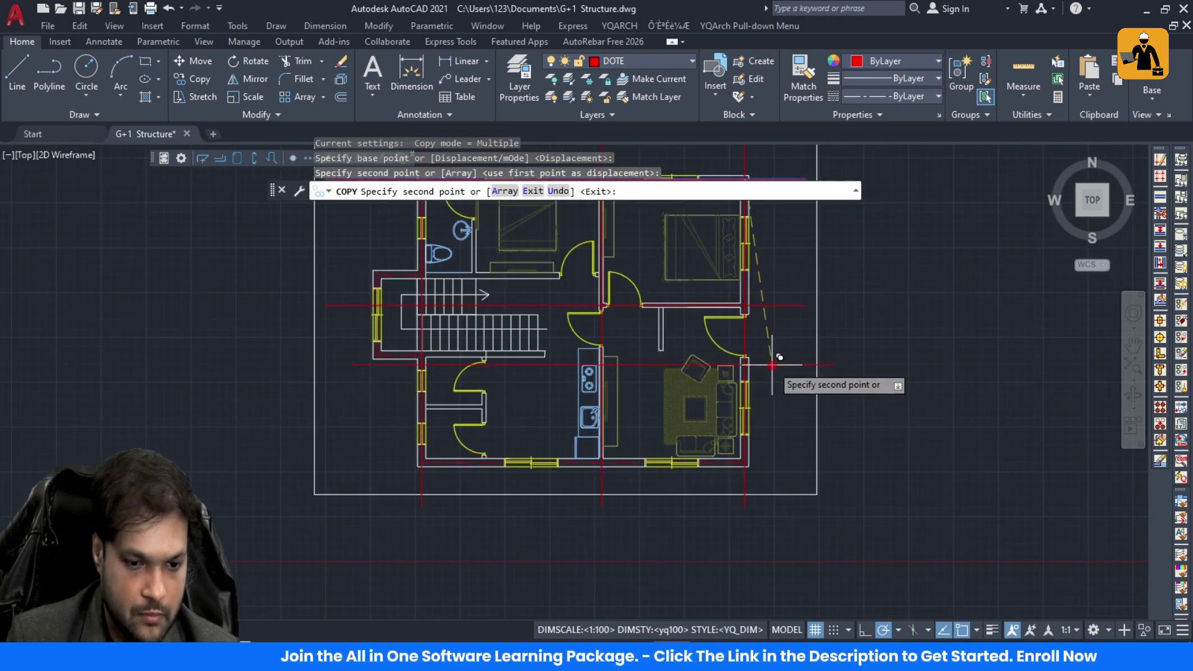
scroll(554, 285, "up", 4)
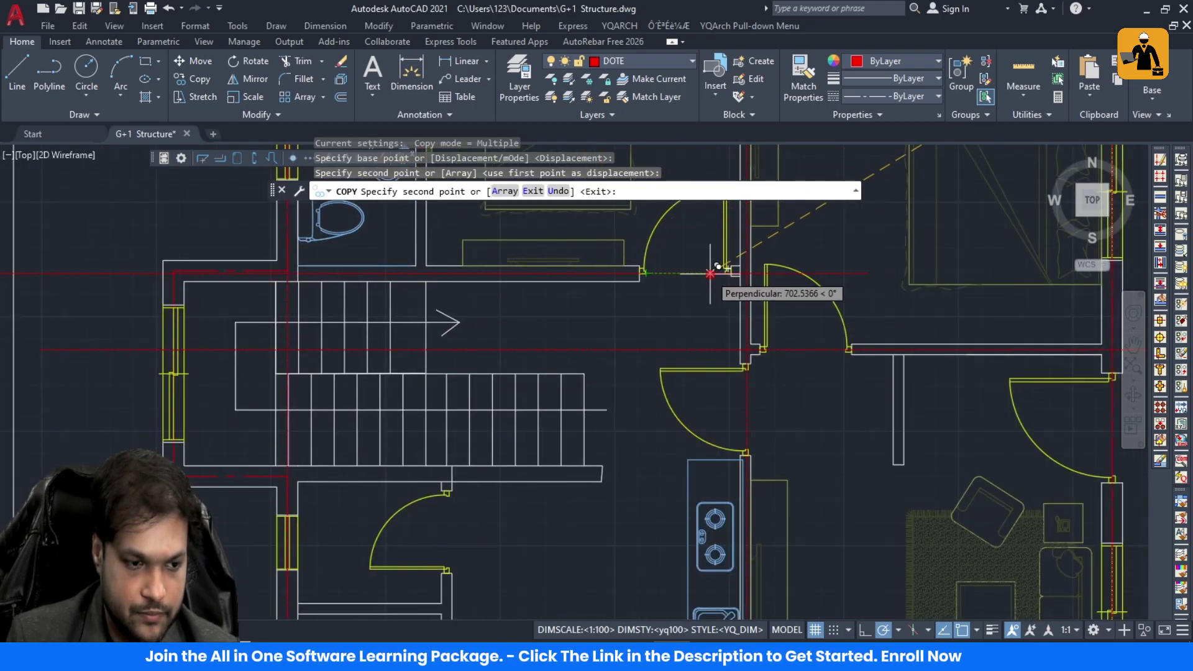
scroll(712, 274, "up", 2)
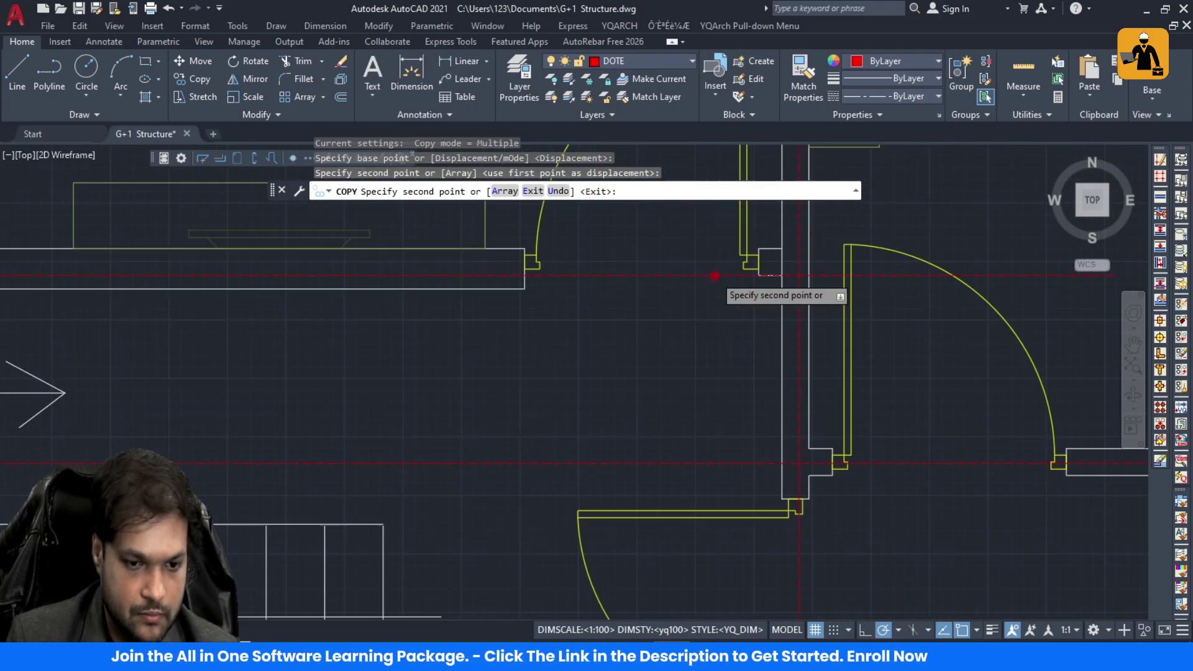
left_click(712, 267)
key("Escape")
scroll(700, 287, "down", 5)
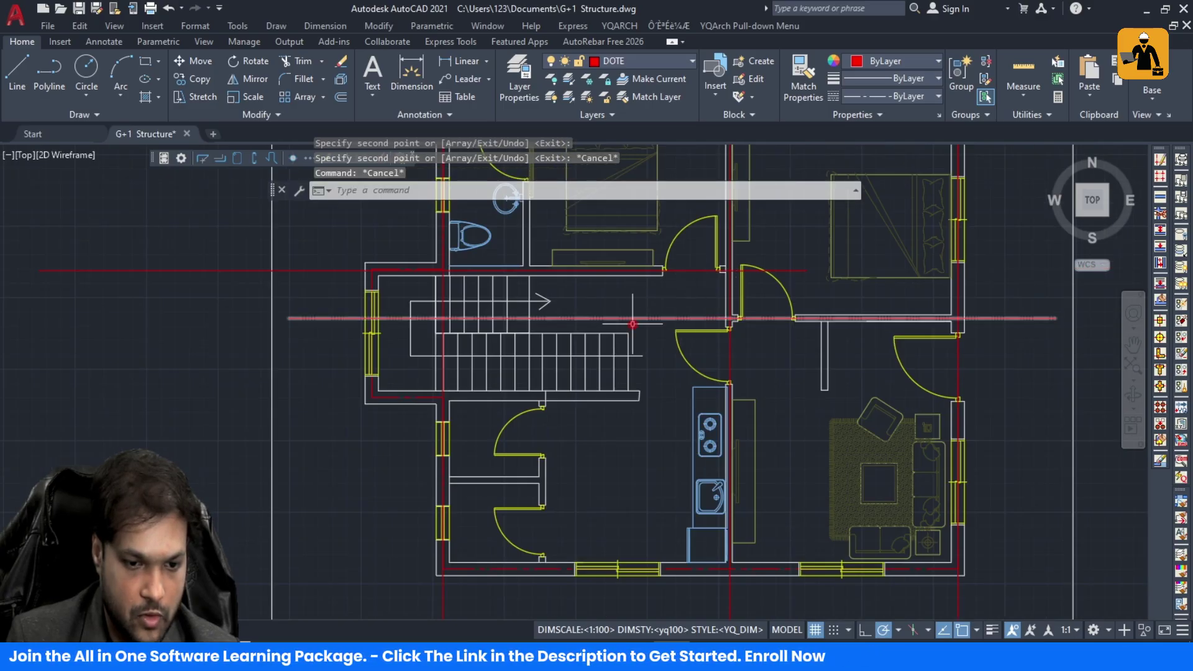
Step: Shorten the left end of the centreline above the staircase so it stops just outside the staircase's outer wall
left_click(267, 271)
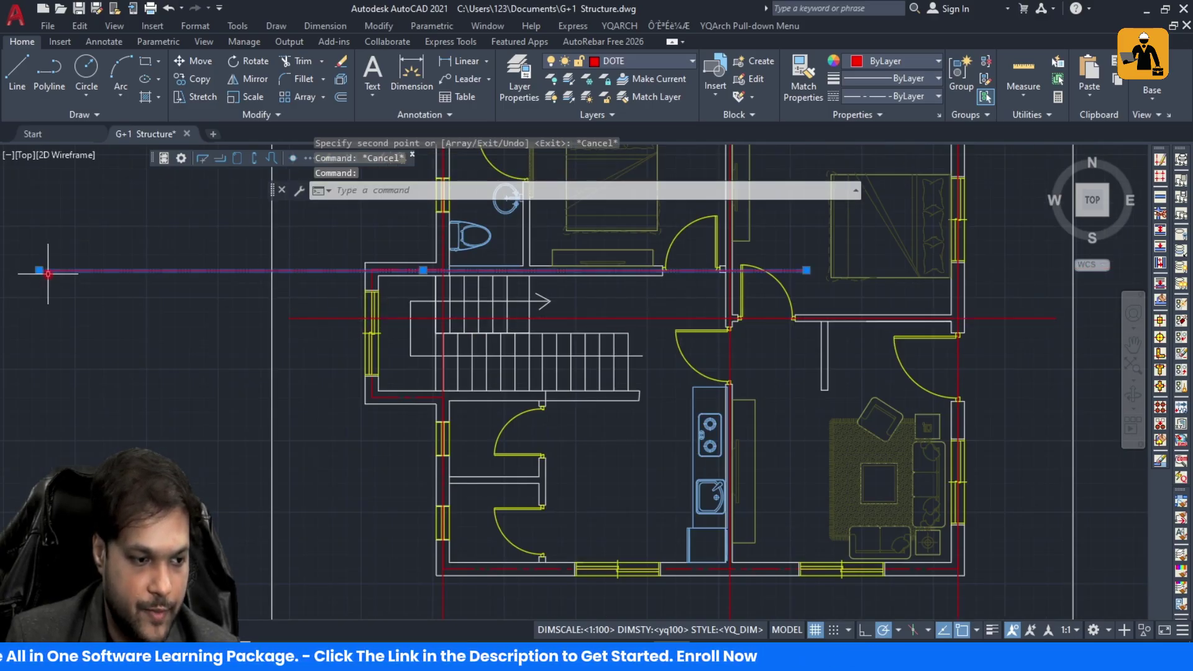
left_click(38, 271)
scroll(329, 267, "up", 3)
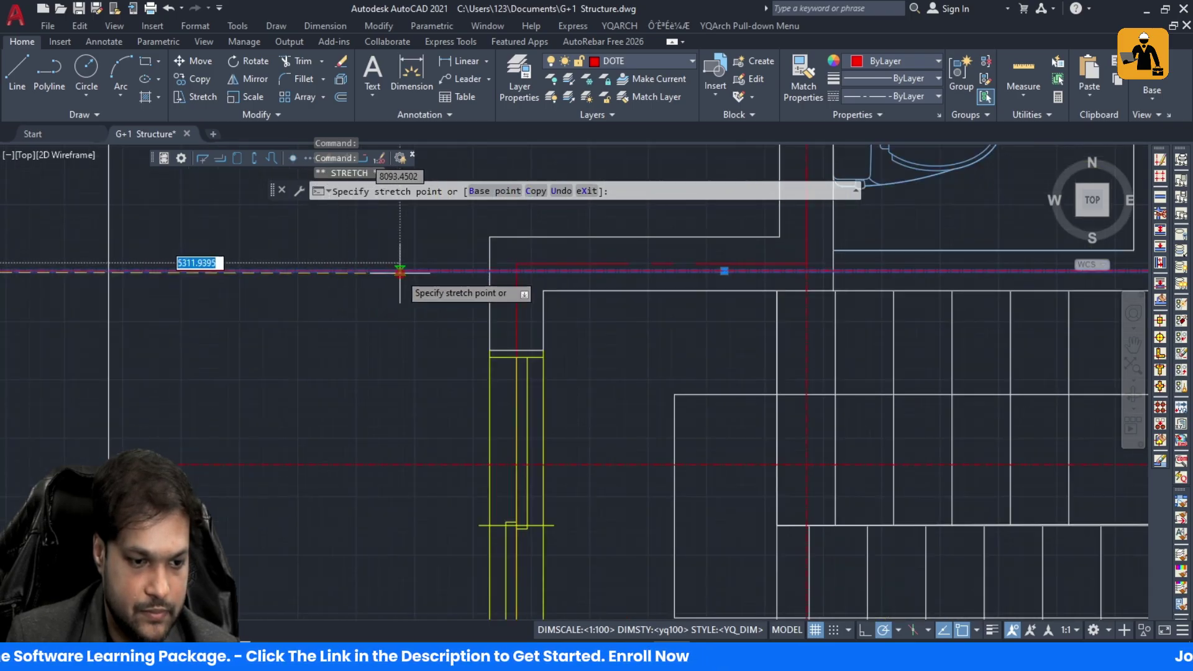
key("Escape")
Step: Move the centreline above the staircase onto the existing wall axis, using its intersection with the left vertical centreline as base point
left_click(690, 274)
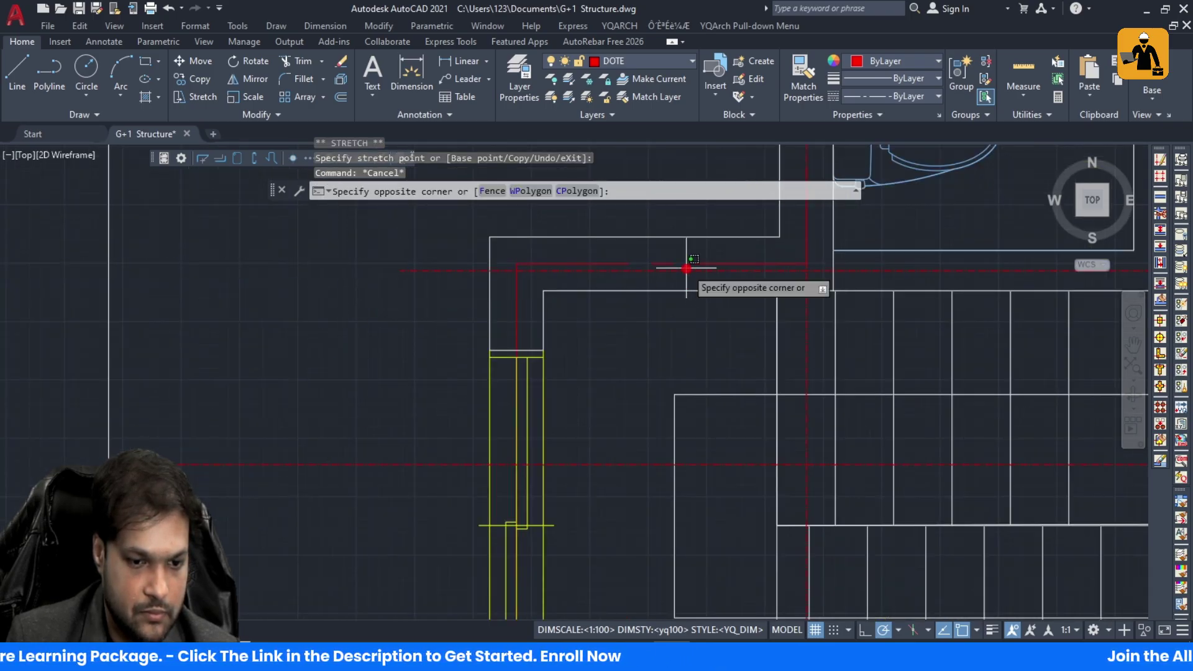
left_click(684, 271)
type("m")
key("Return")
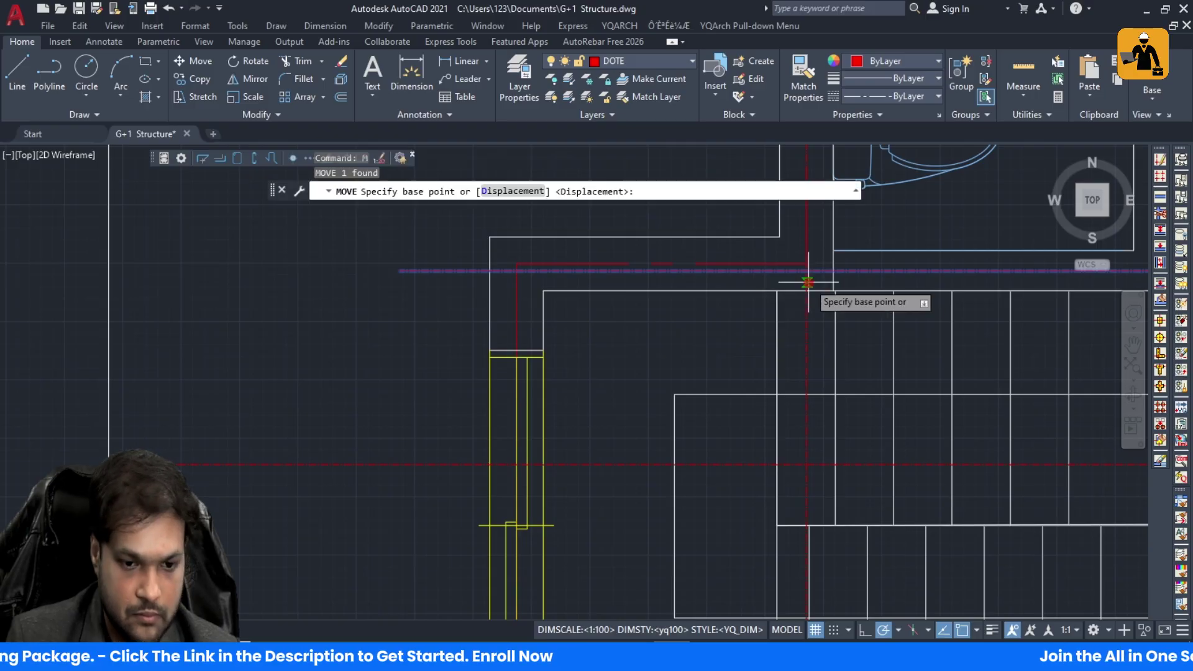
left_click(807, 271)
left_click(806, 263)
key("Escape")
scroll(446, 327, "down", 3)
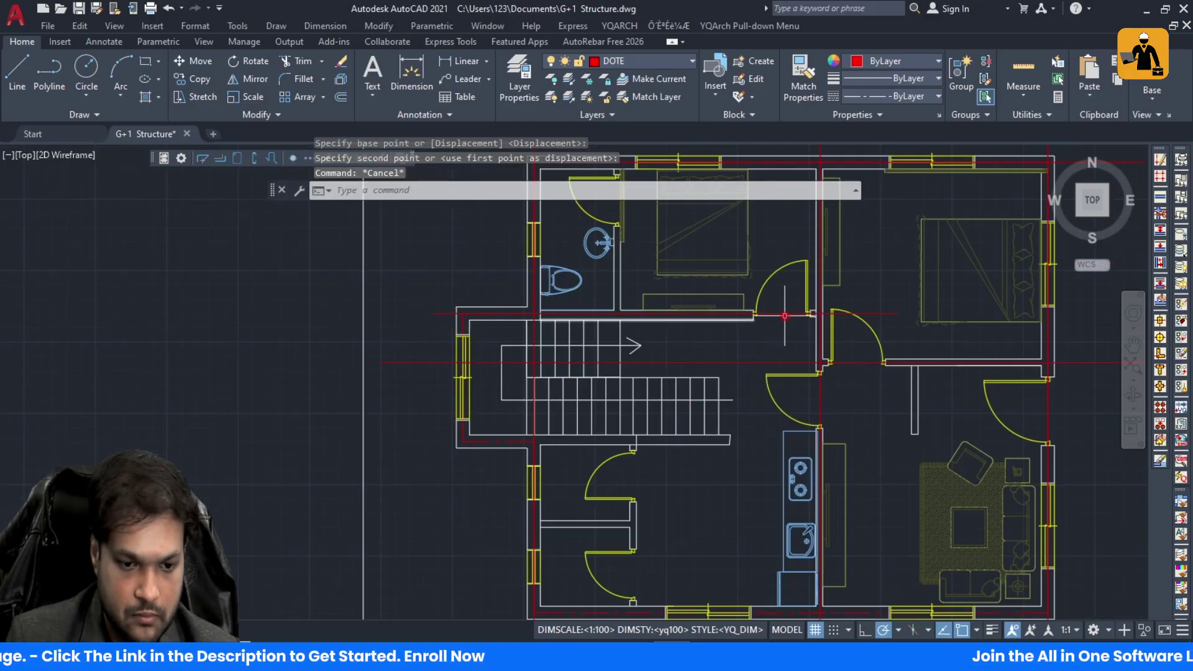
Step: Shorten the left end of the centreline below the right bedroom so it stops just left of the middle wall
left_click(501, 363)
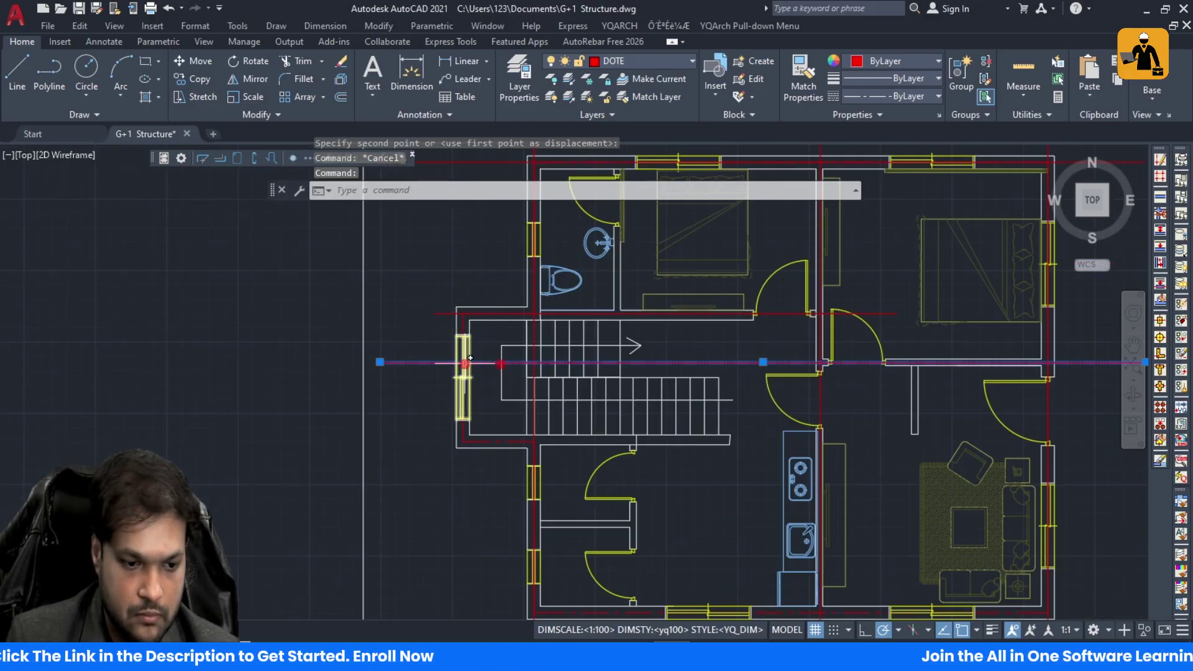
left_click(385, 363)
scroll(803, 366, "up", 2)
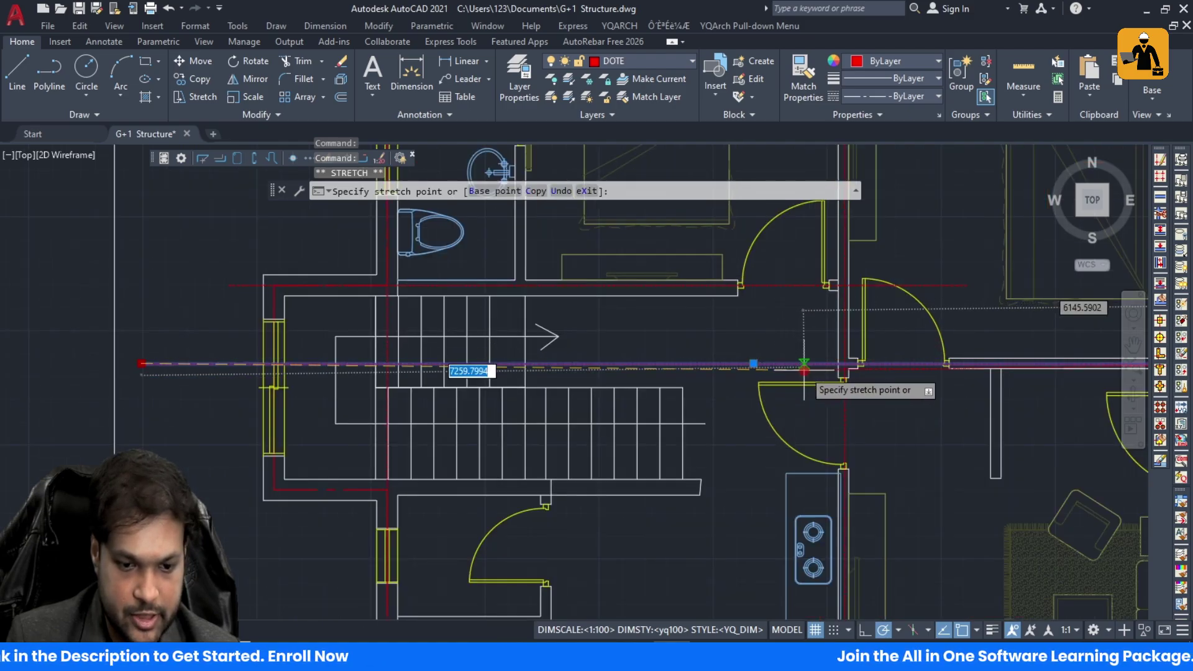
key("Escape")
scroll(687, 366, "down", 5)
scroll(706, 392, "up", 3)
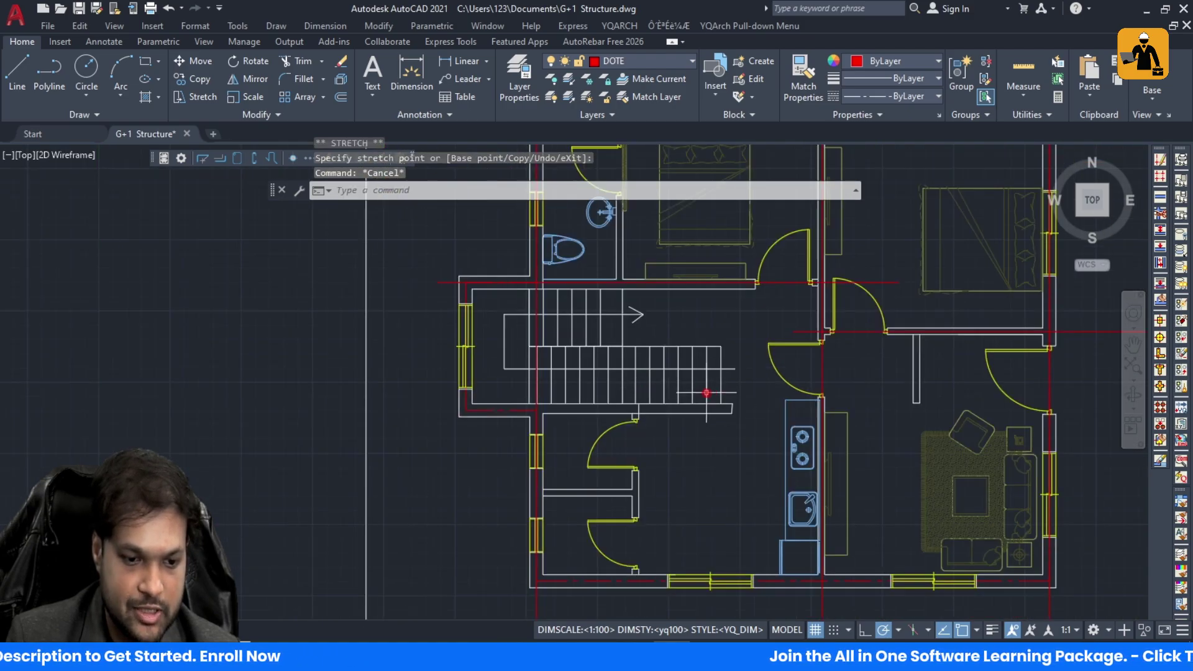
Step: Copy the horizontal centreline above the staircase onto the axis of the wall below the staircase, using its intersection with the left vertical centreline as base point
left_click(779, 283)
type("CO")
key("Return")
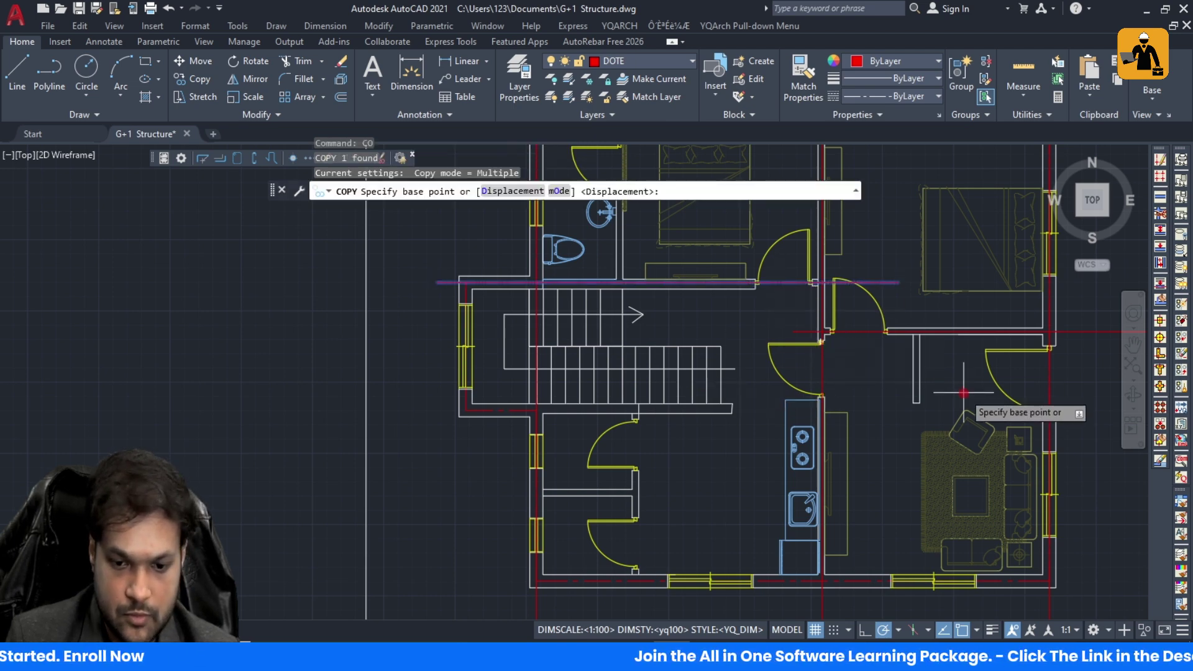
scroll(533, 314, "up", 4)
left_click(545, 233)
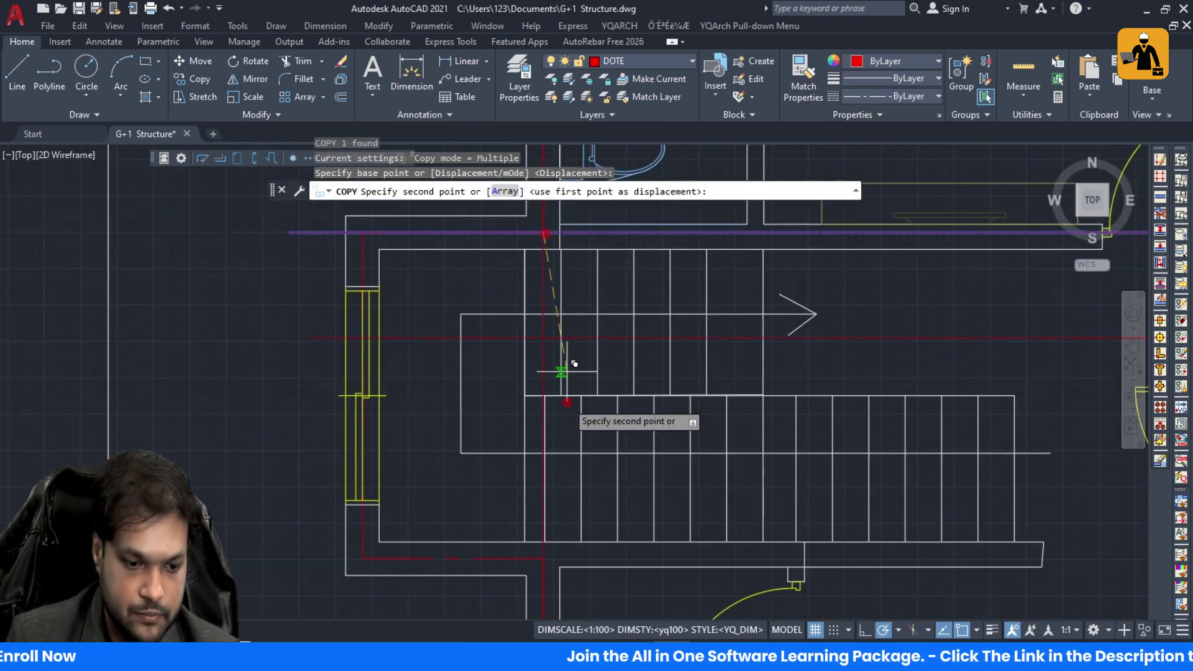
left_click(550, 552)
scroll(519, 445, "down", 6)
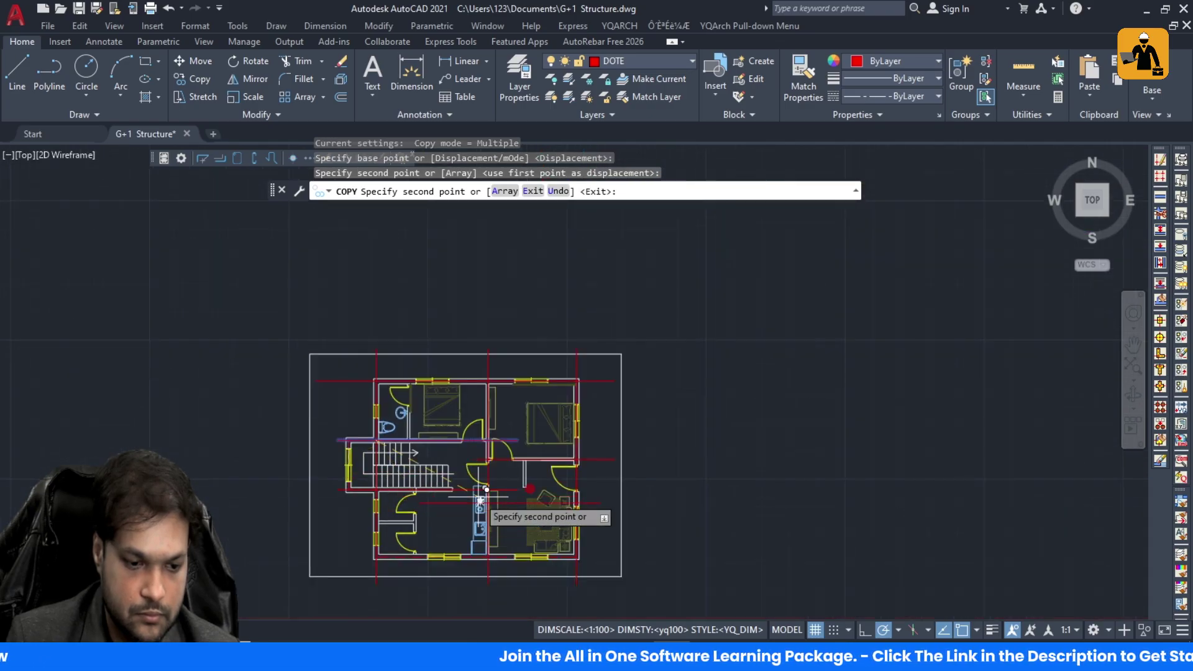
key("Escape")
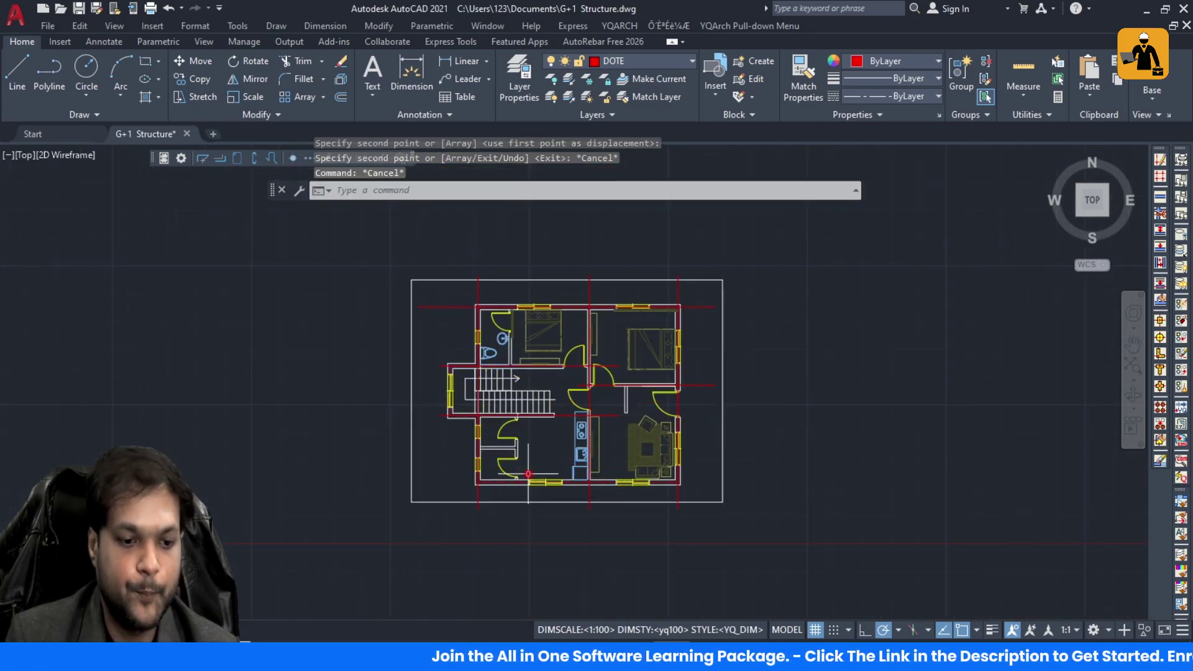
Step: Copy the middle vertical centreline to the wall with the two doors of the small lower-left rooms, using its intersection with the bottom wall axis as base point
scroll(518, 428, "up", 3)
scroll(517, 418, "down", 3)
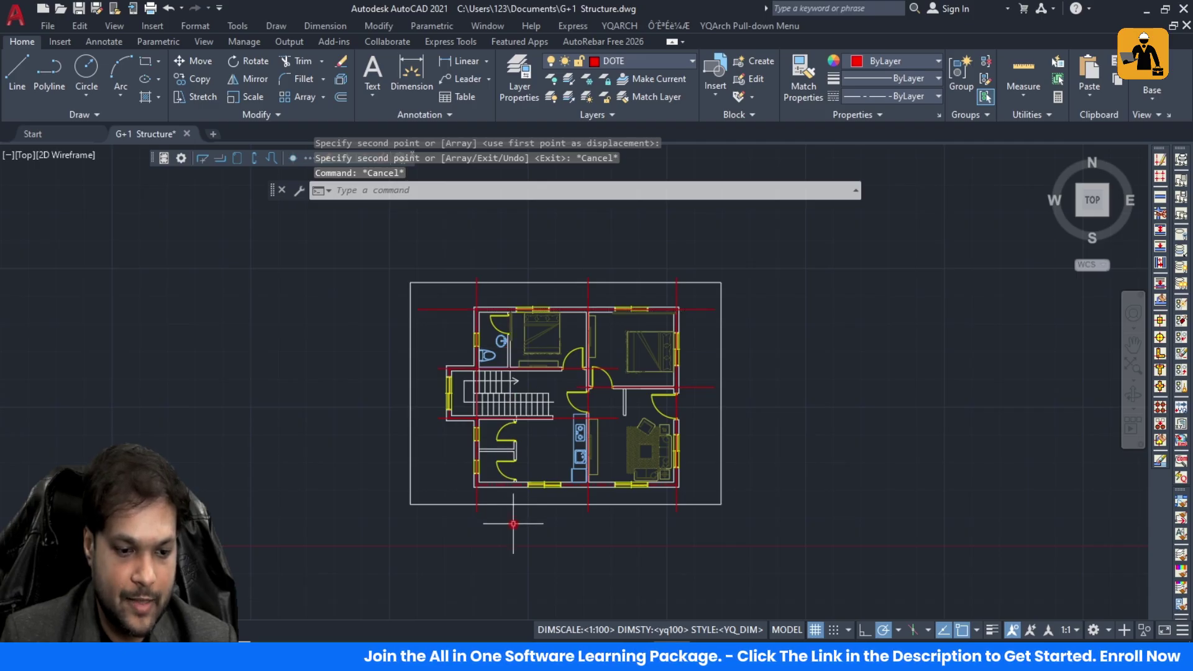
left_click(589, 499)
type("C")
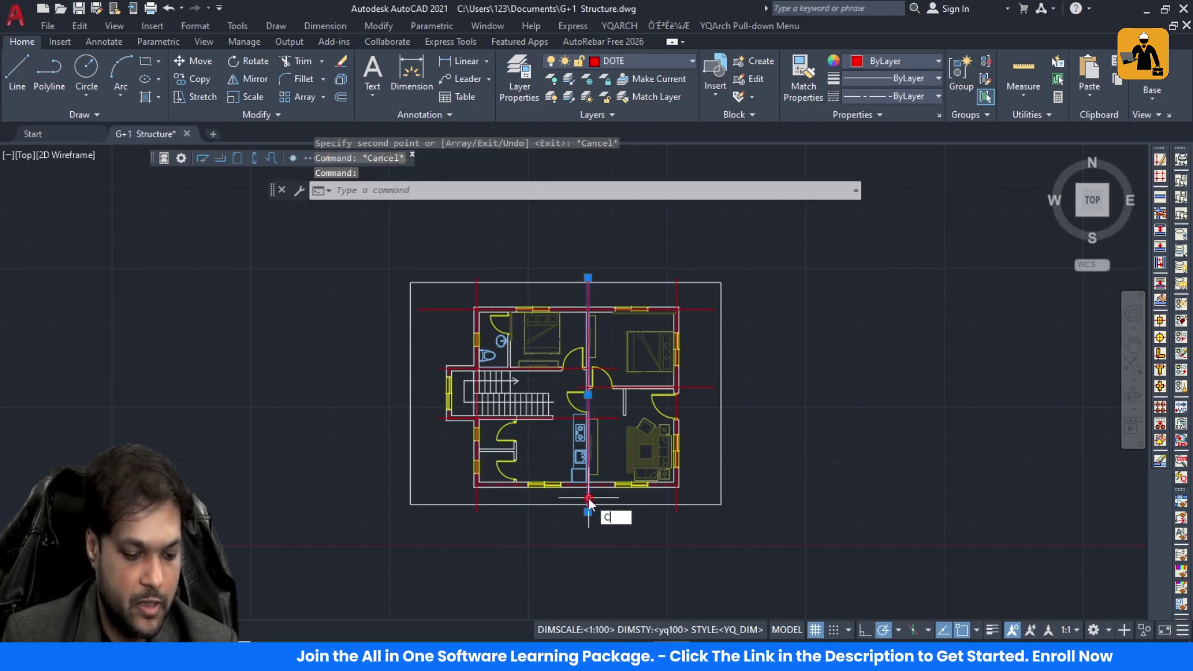
type("O")
key("Return")
scroll(589, 496, "up", 4)
left_click(589, 415)
scroll(786, 390, "down", 1)
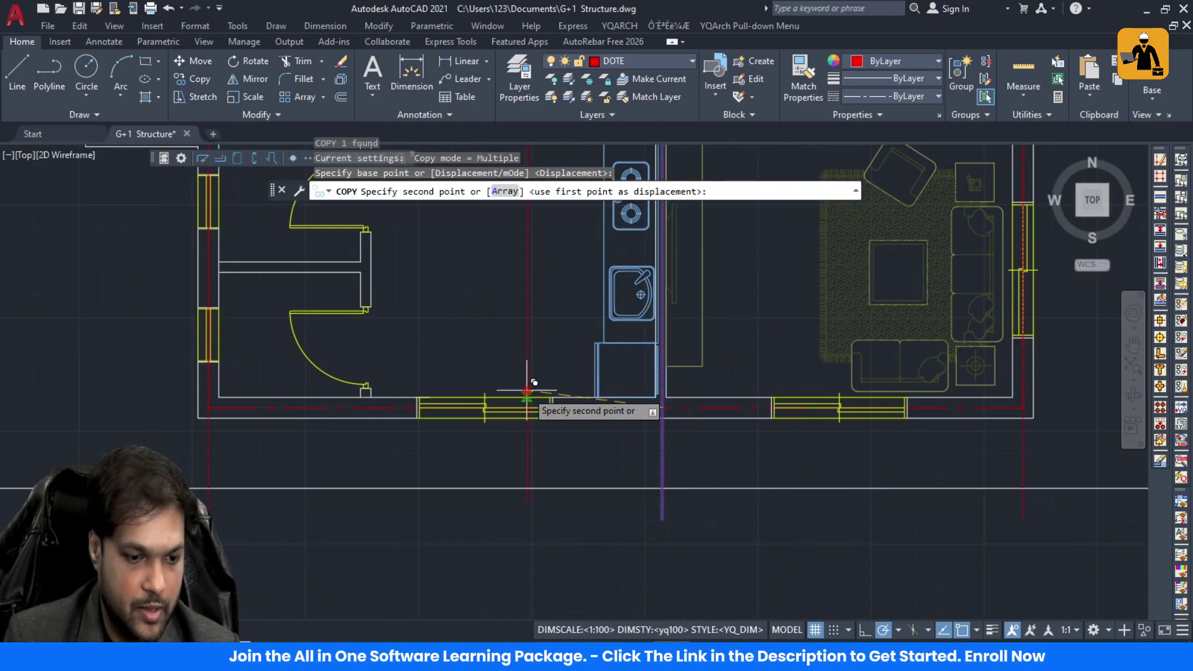
scroll(372, 399, "up", 2)
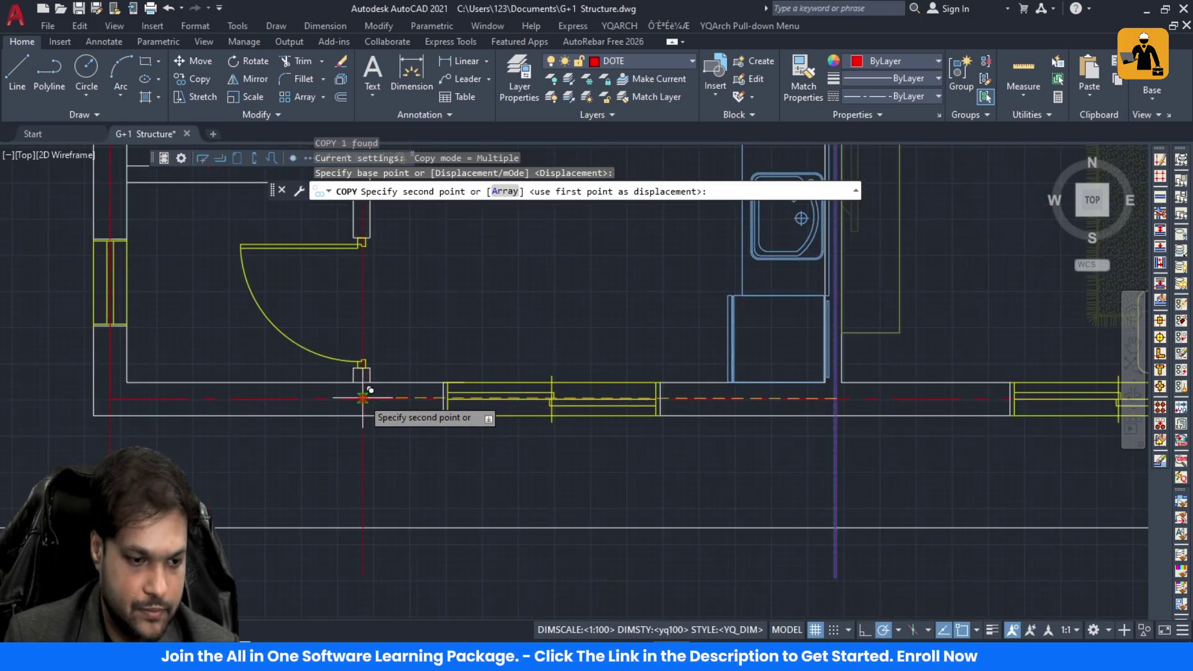
left_click(363, 398)
scroll(410, 450, "down", 5)
key("Escape")
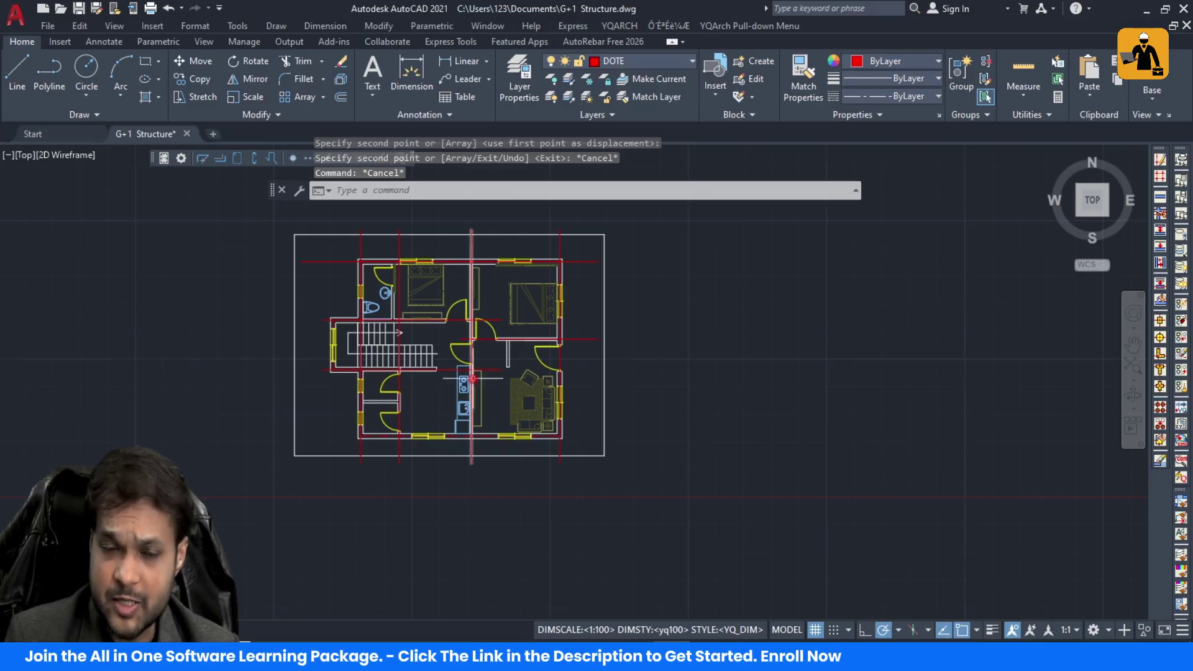
Step: Run the ZZBZ column command and set the rectangular column size to 300,300
scroll(371, 309, "up", 2)
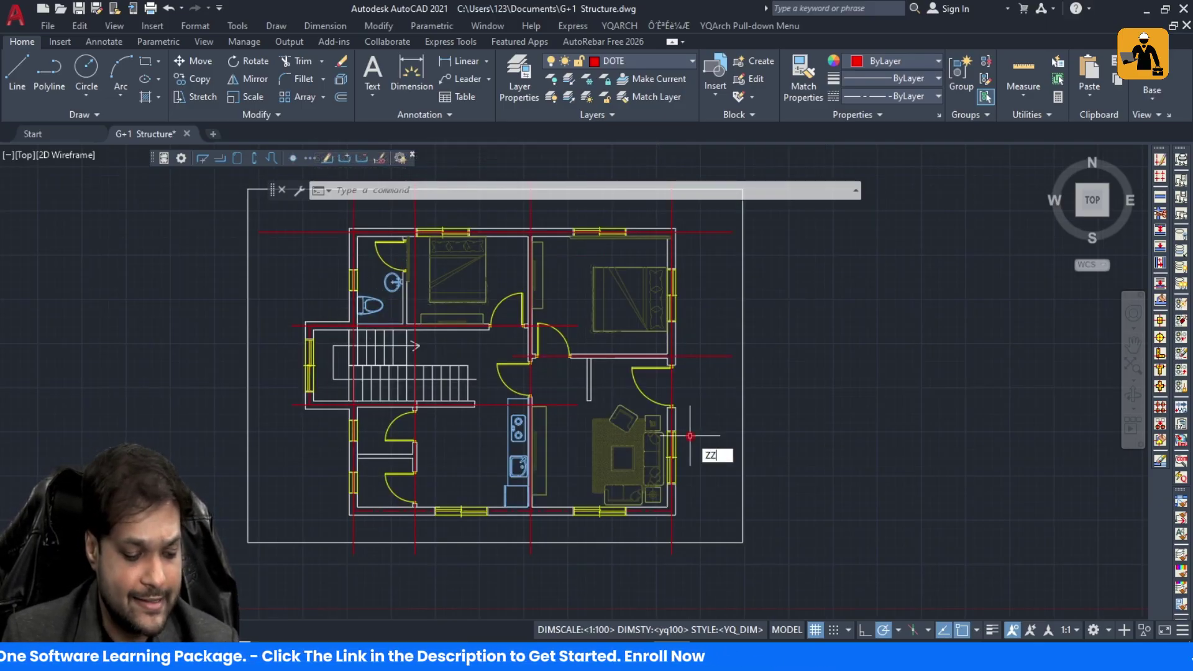
type("BZ")
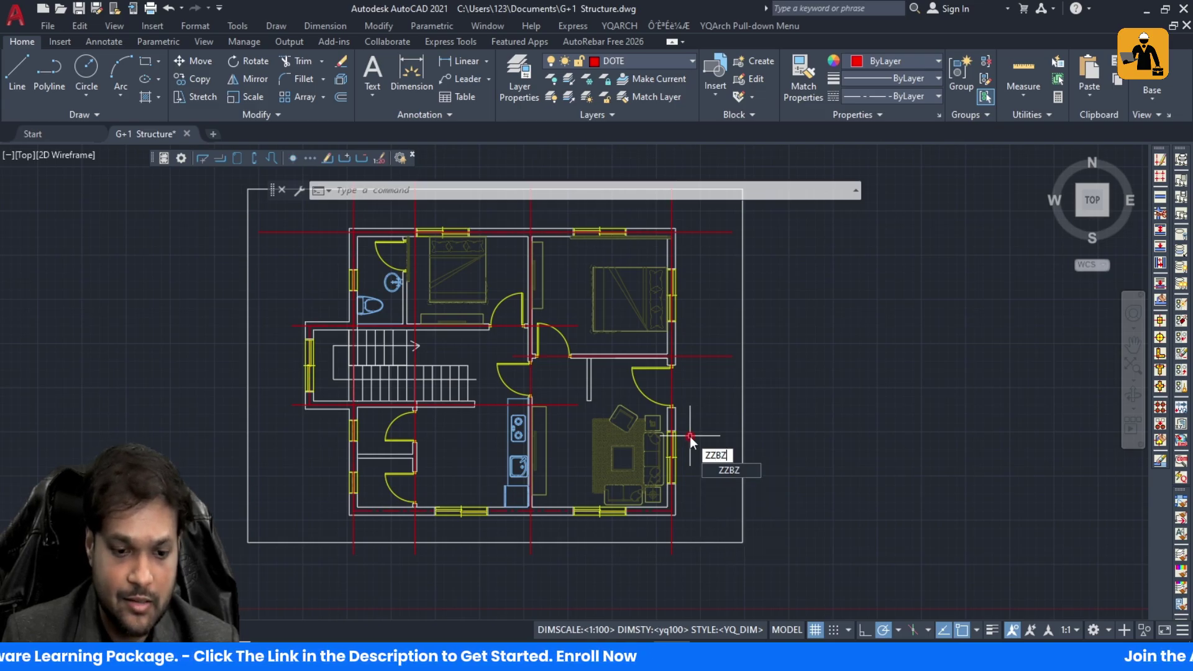
key("Return")
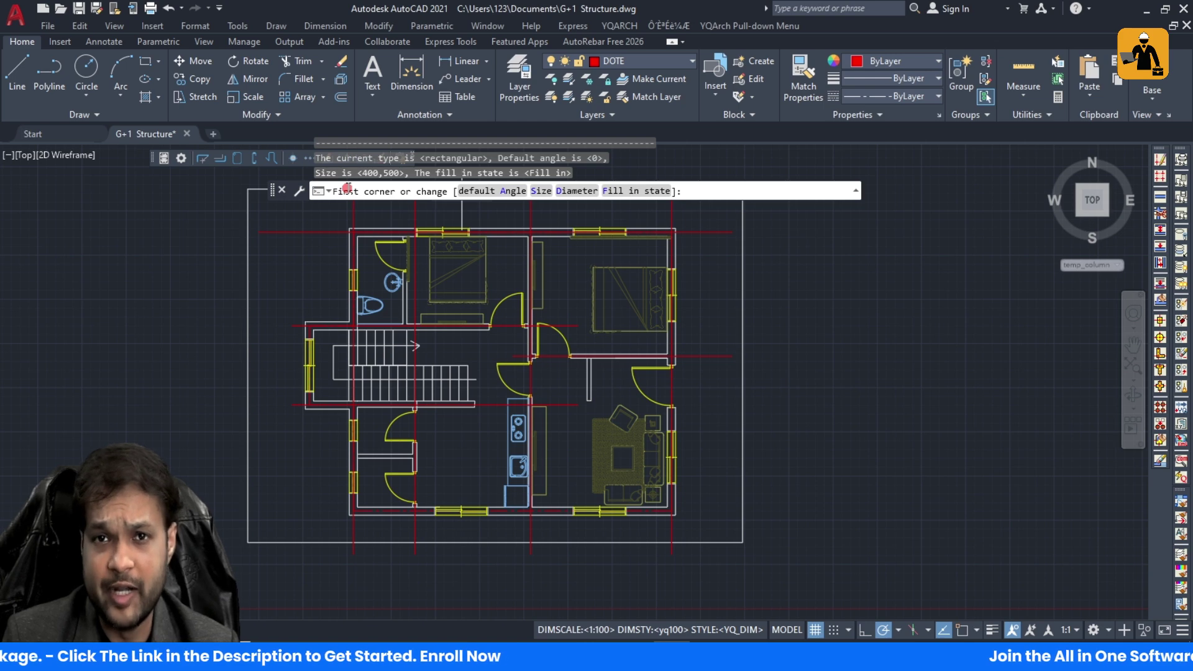
scroll(703, 402, "down", 3)
scroll(783, 312, "up", 4)
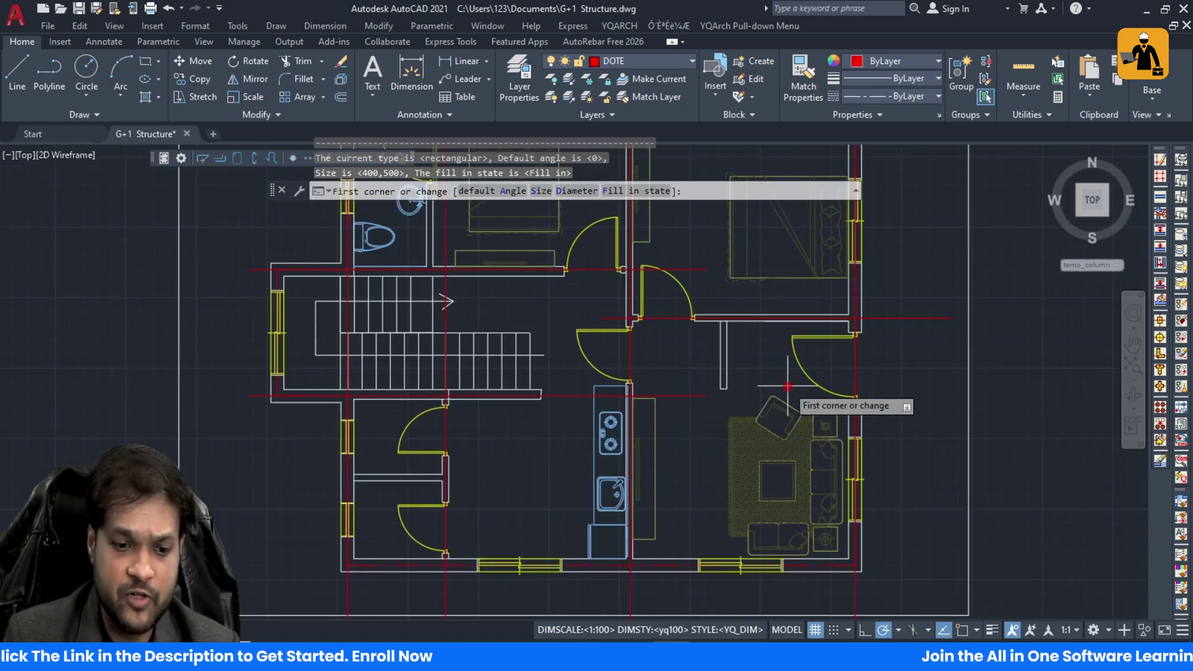
scroll(765, 395, "down", 2)
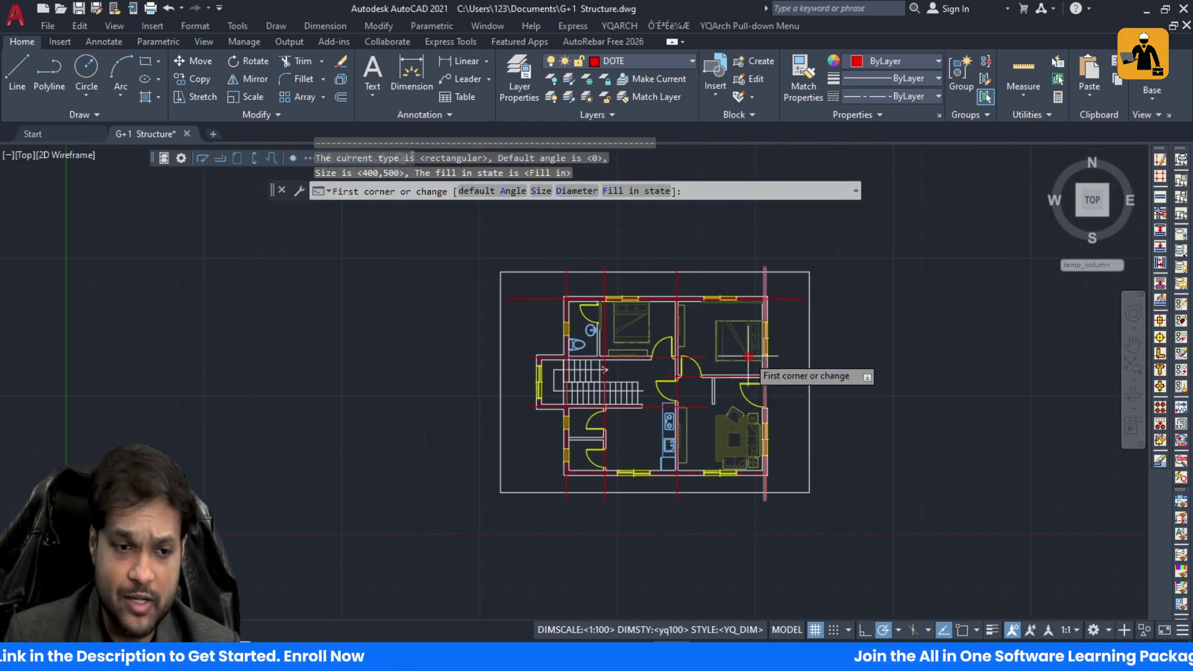
left_click(541, 193)
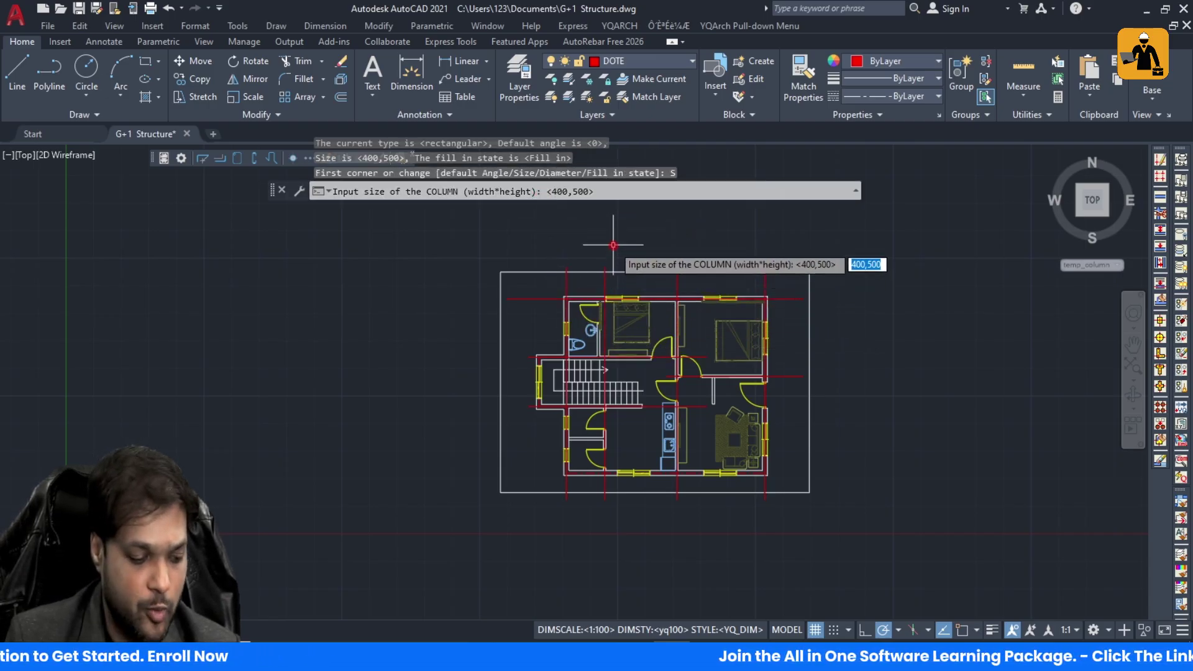
type("3")
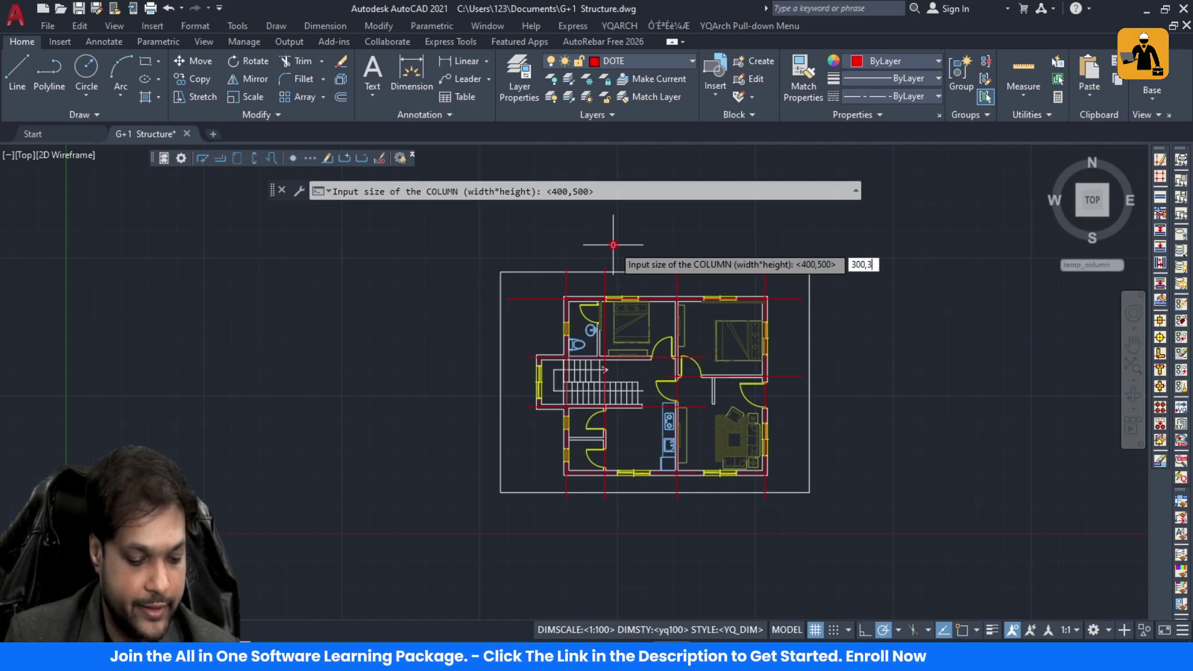
key("Return")
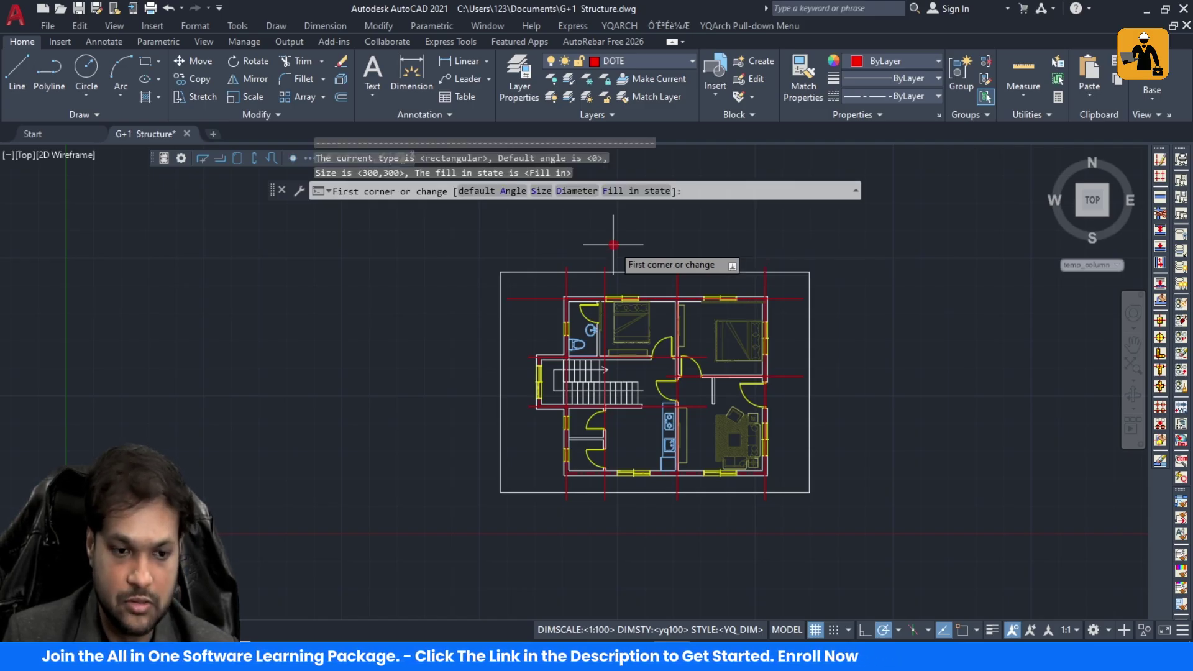
Step: Insert the columns at the centreline intersections by enclosing the whole floor plan, from beyond its upper-left corner to beyond its lower-right corner
scroll(569, 302, "up", 2)
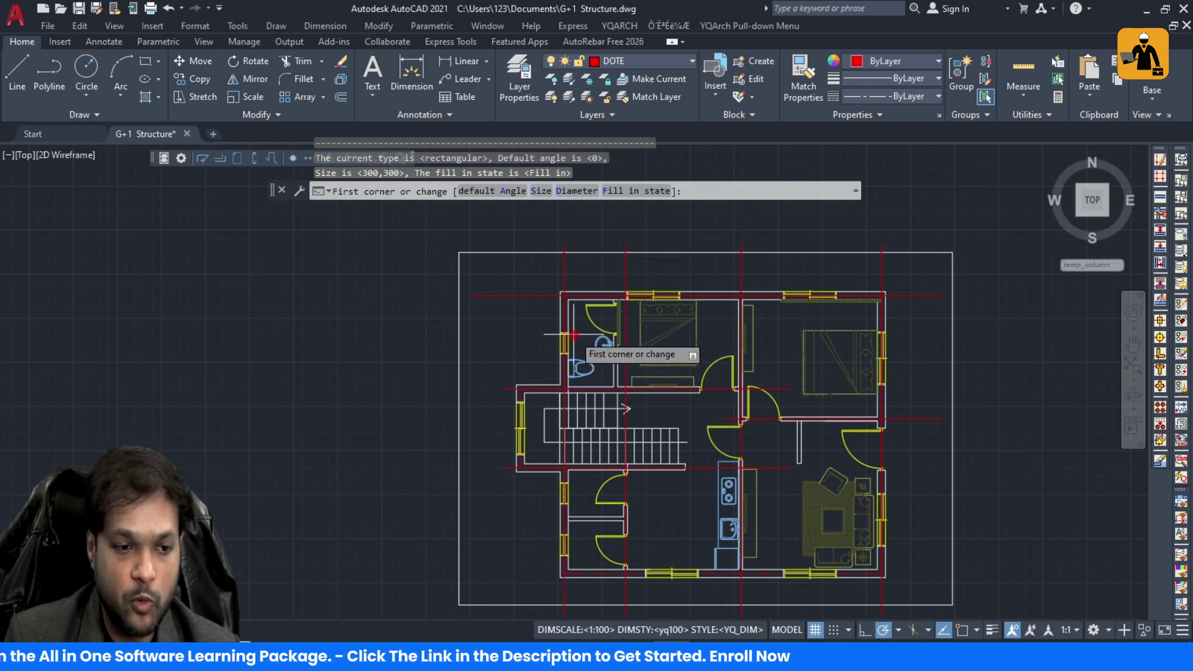
scroll(556, 286, "up", 2)
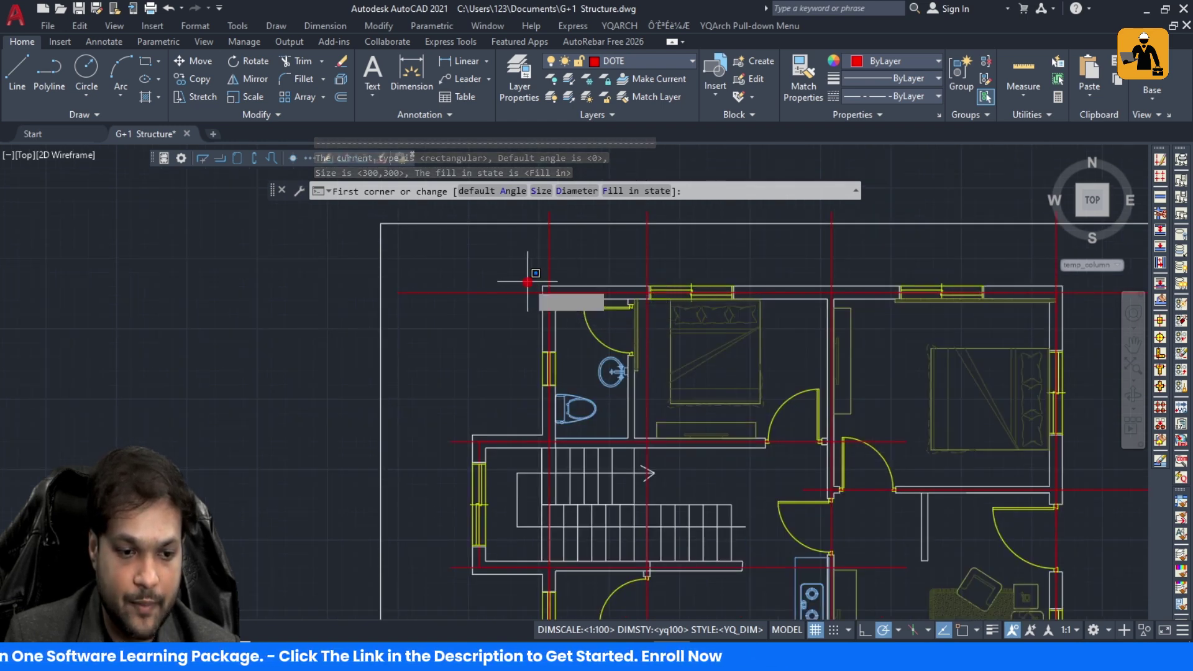
left_click(532, 280)
scroll(533, 279, "down", 5)
left_click(680, 405)
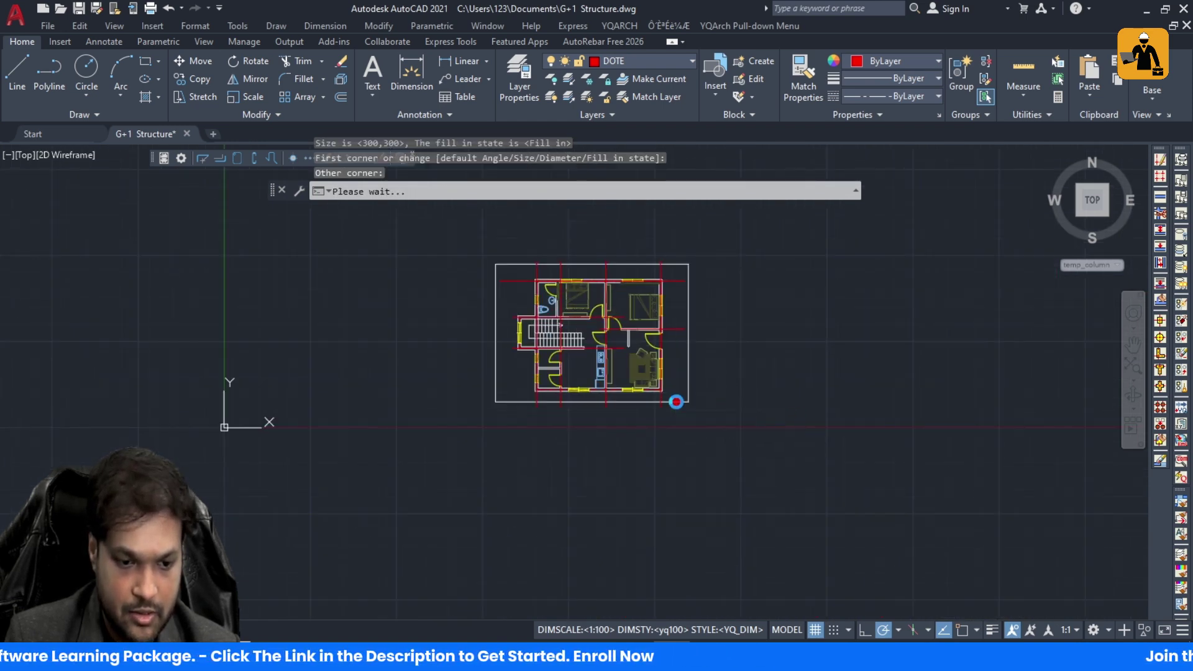
scroll(529, 327, "up", 5)
scroll(469, 423, "down", 4)
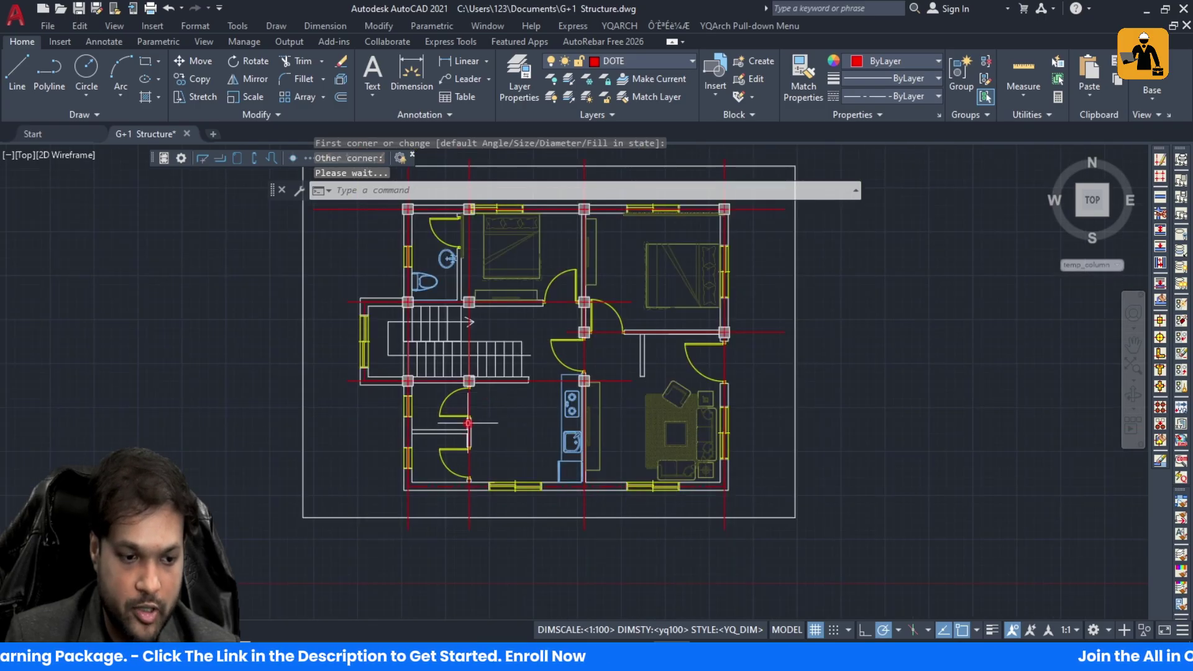
left_click(376, 475)
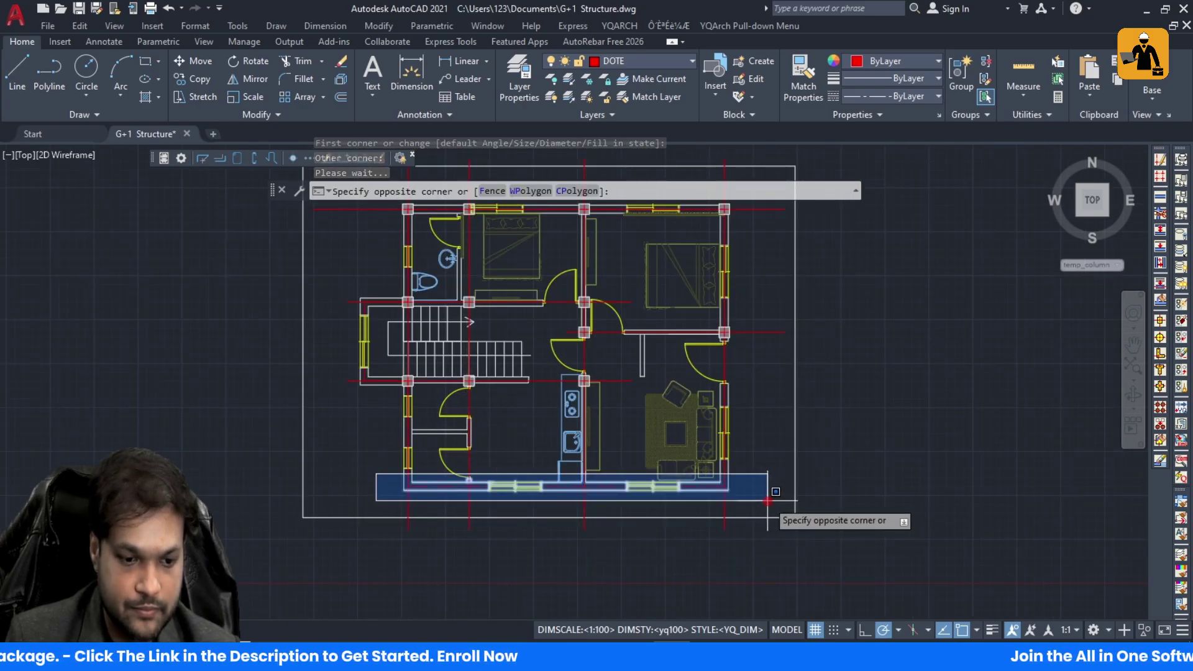
left_click(768, 501)
key("Escape")
key("Escape")
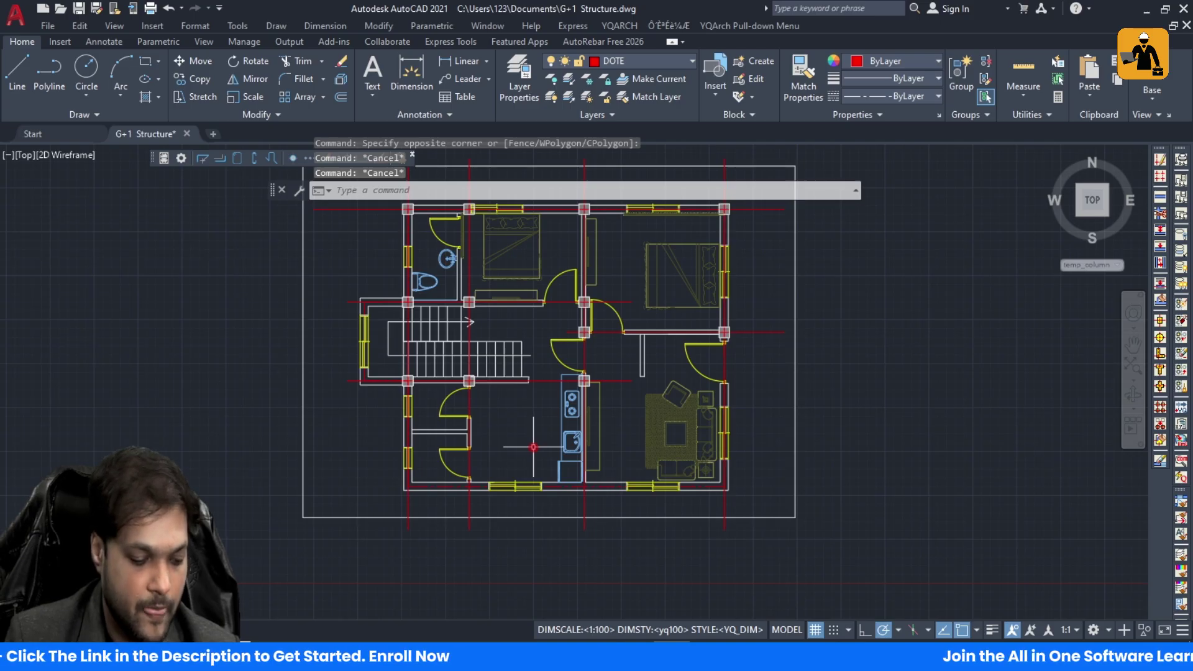
Step: Try to insert ZZBZ columns along the bottom exterior wall by enclosing that wall from end to end
type("ZZBZ")
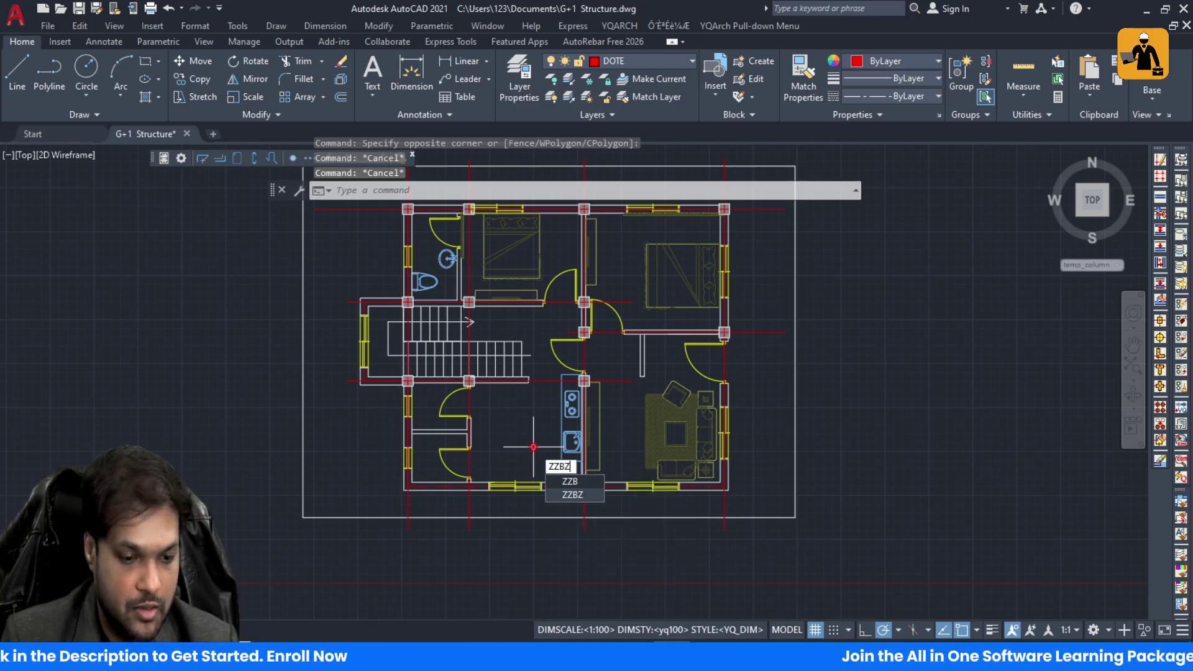
key("Return")
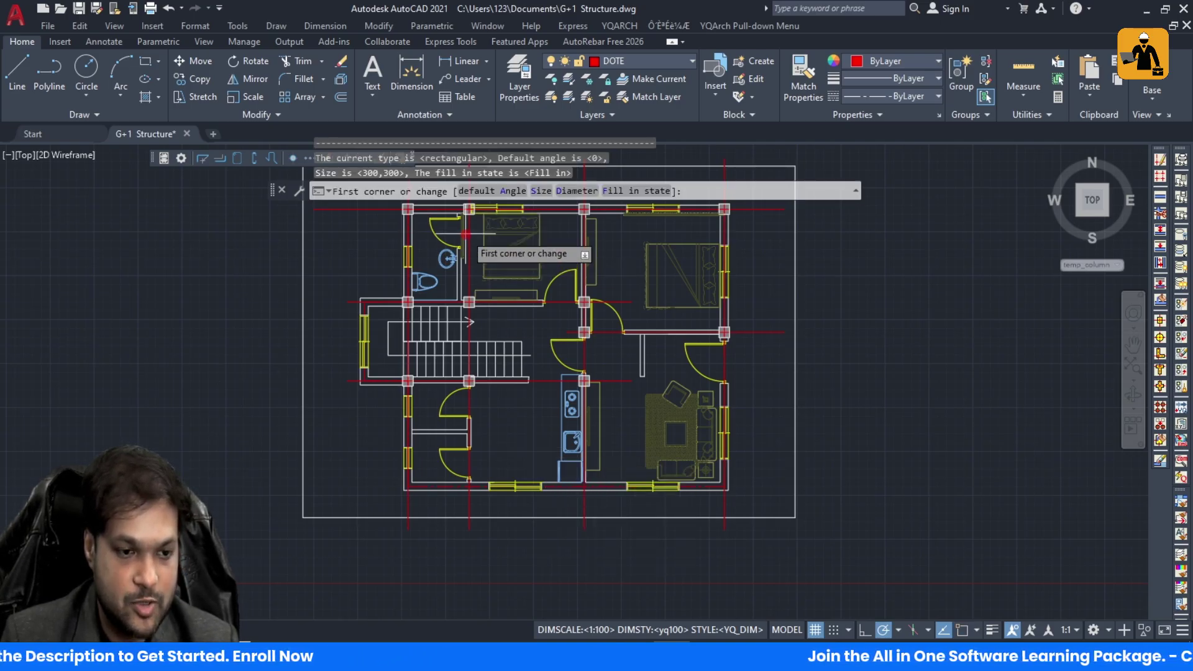
left_click(383, 472)
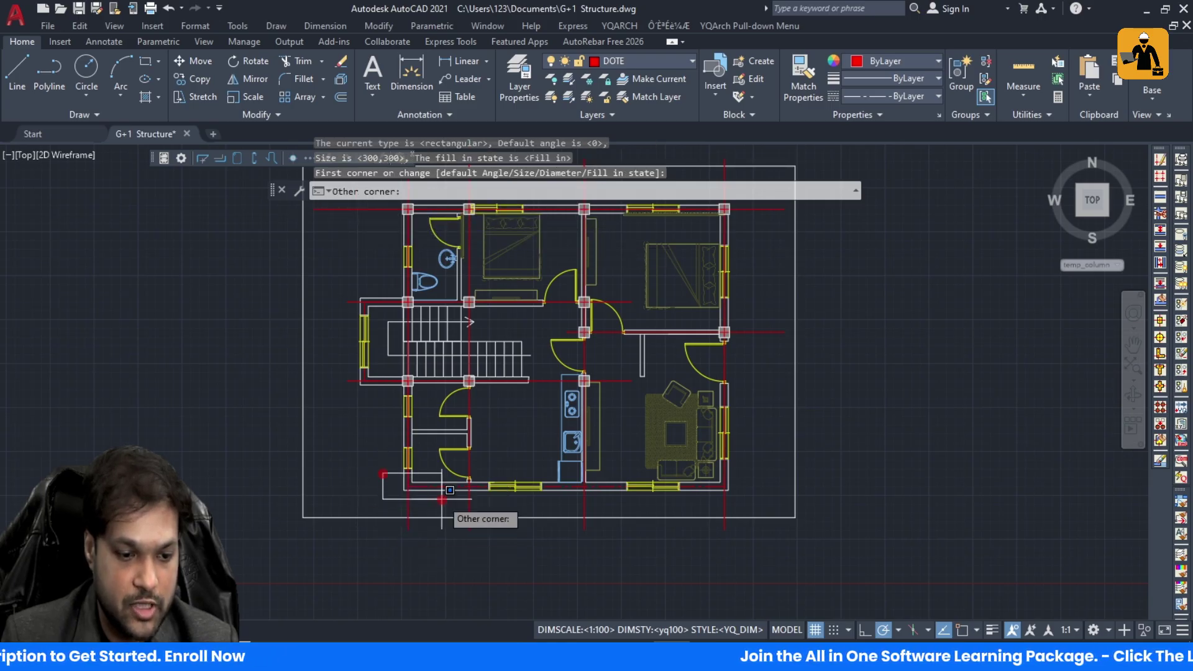
left_click(775, 494)
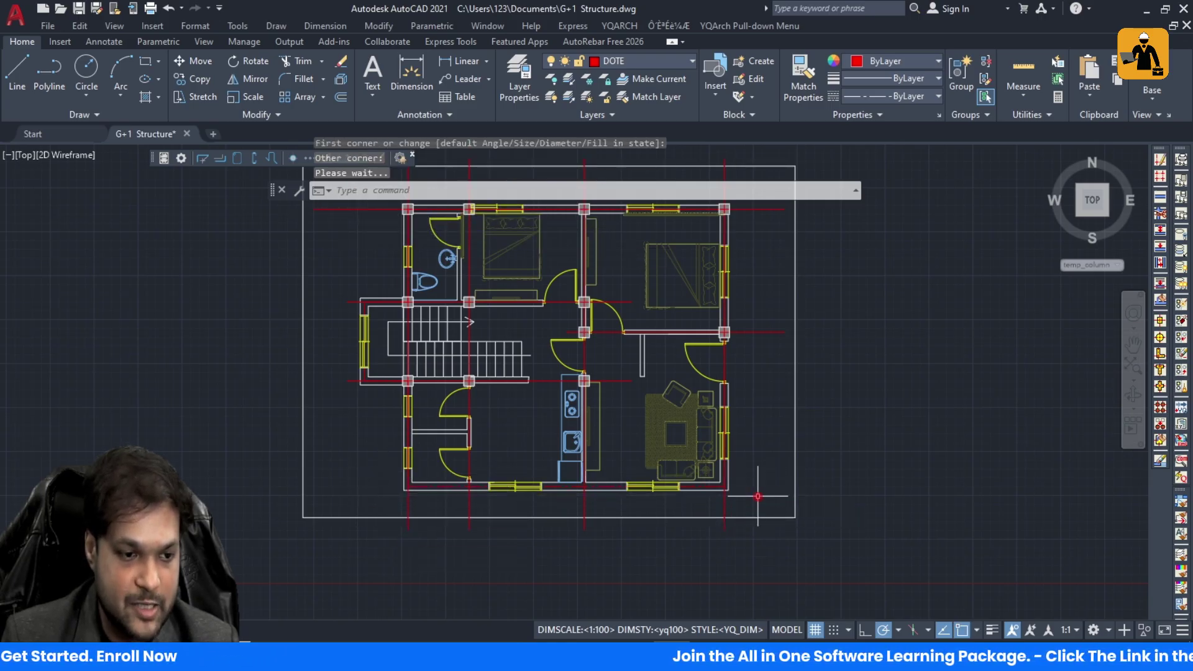
scroll(433, 490, "up", 4)
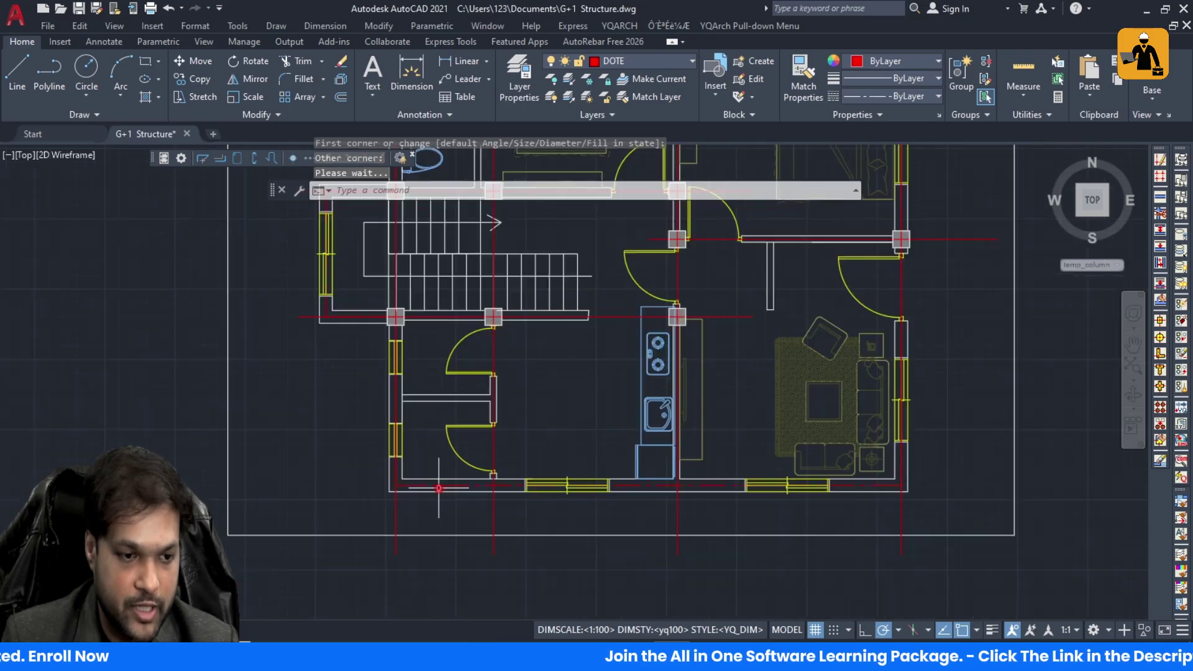
key("Escape")
key("Escape")
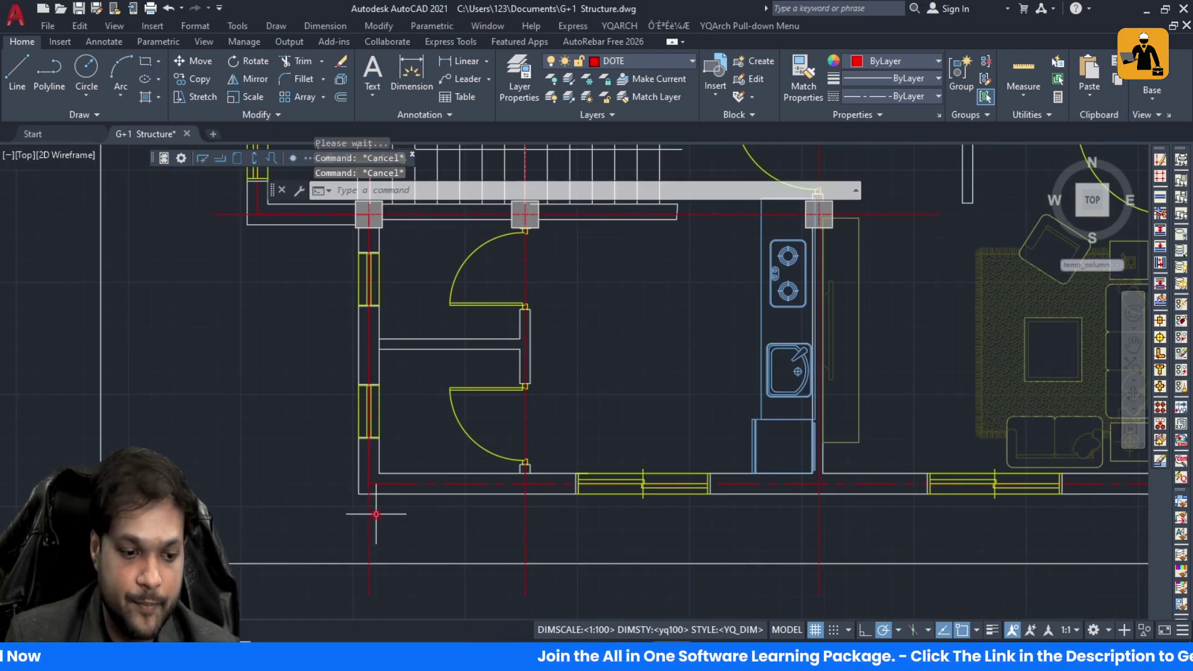
Step: Copy the top horizontal centreline onto the bottom exterior wall's axis, aligned at the left vertical centreline, and finish copying
scroll(373, 509, "up", 4)
scroll(366, 497, "down", 2)
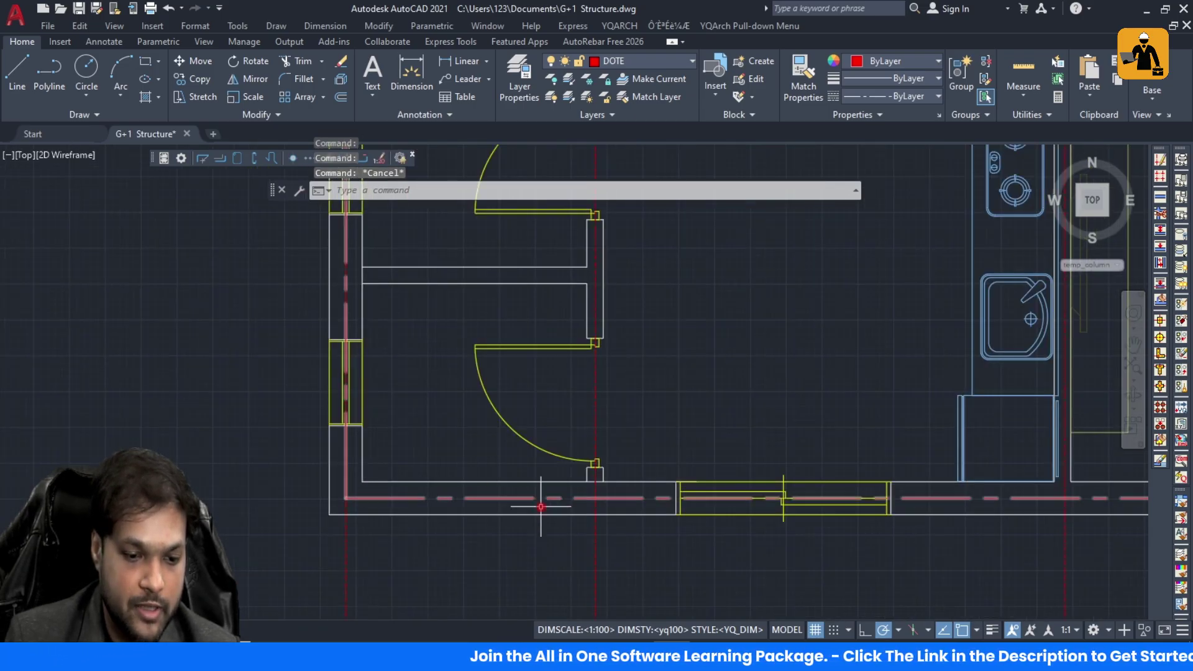
scroll(540, 506, "down", 6)
scroll(599, 434, "up", 3)
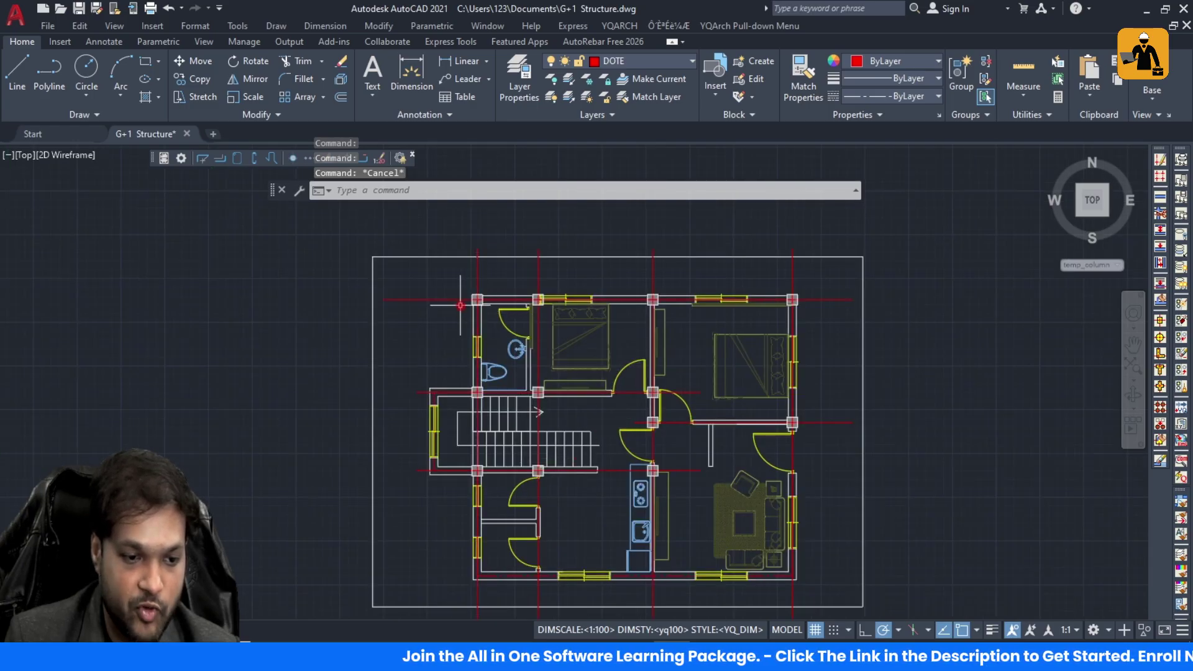
left_click(449, 300)
type("co")
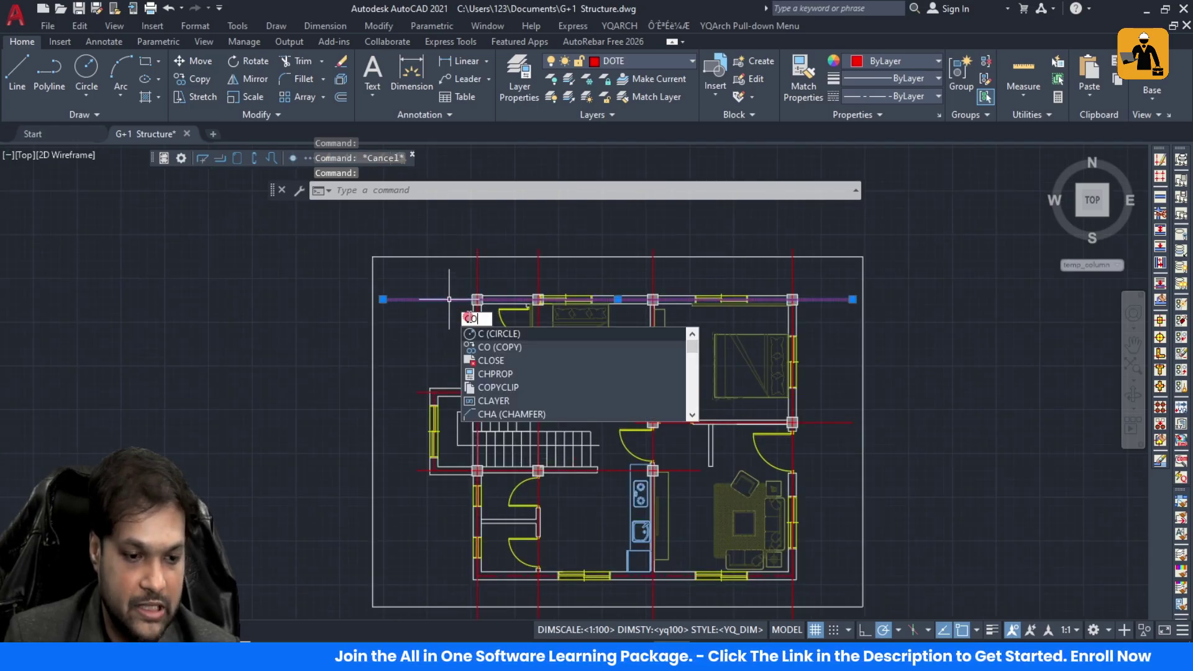
key("Return")
scroll(497, 311, "up", 4)
left_click(432, 275)
scroll(435, 249, "down", 5)
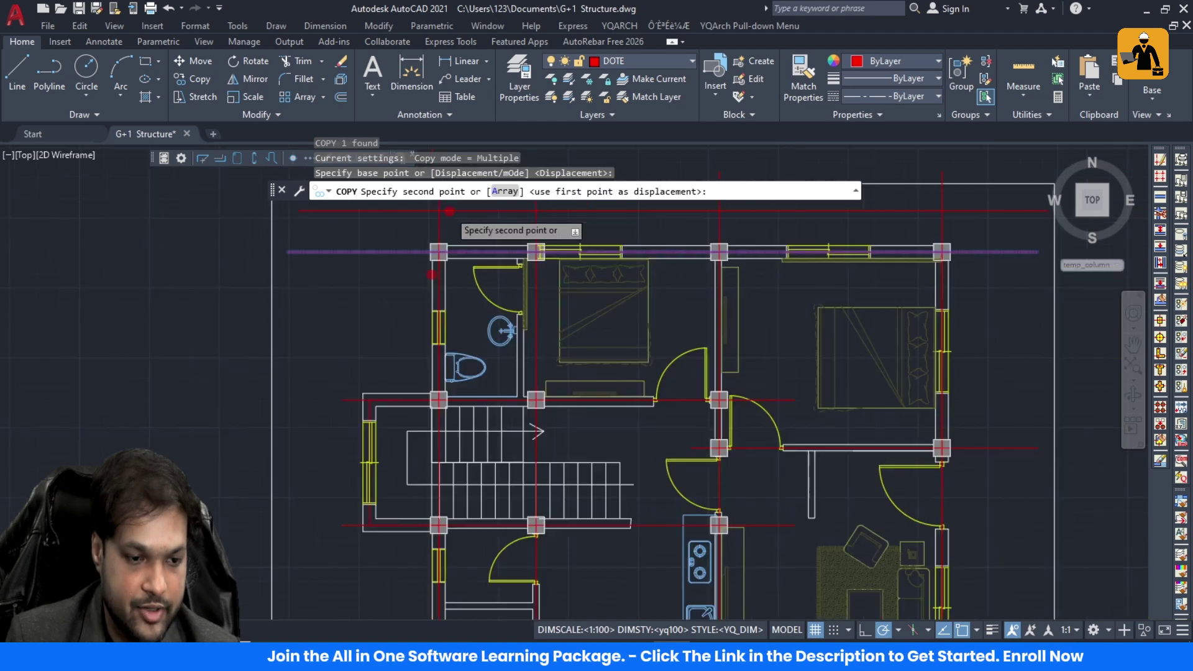
scroll(410, 435, "up", 7)
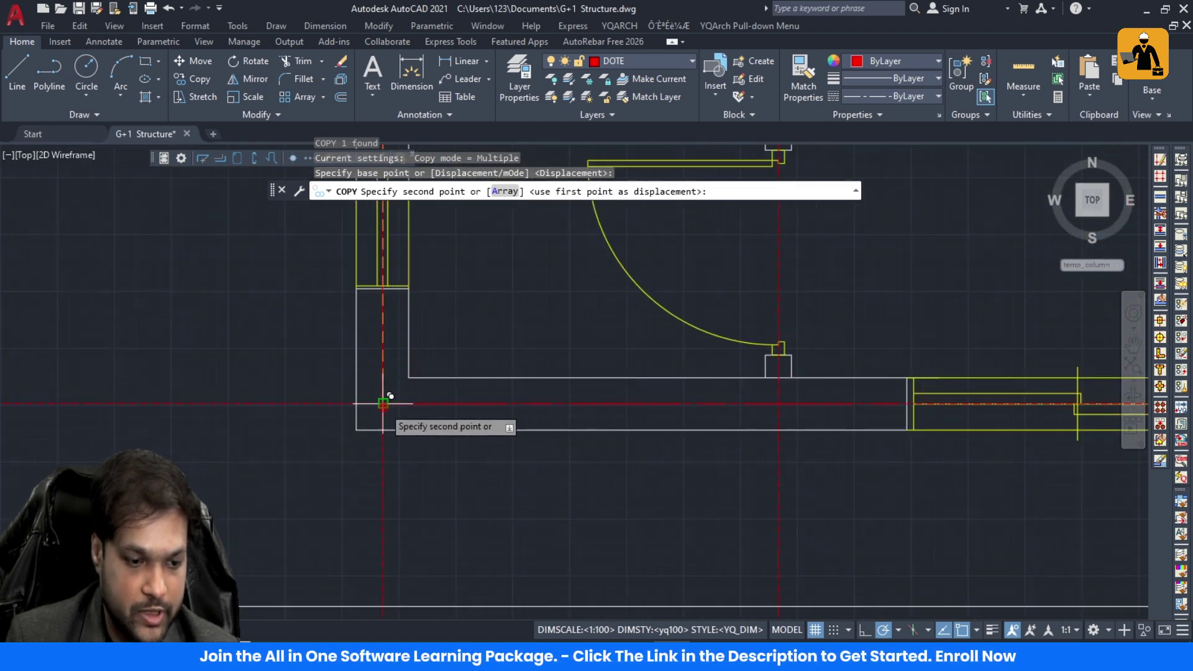
left_click(410, 428)
key("Escape")
key("Escape")
key("Escape")
scroll(544, 457, "down", 6)
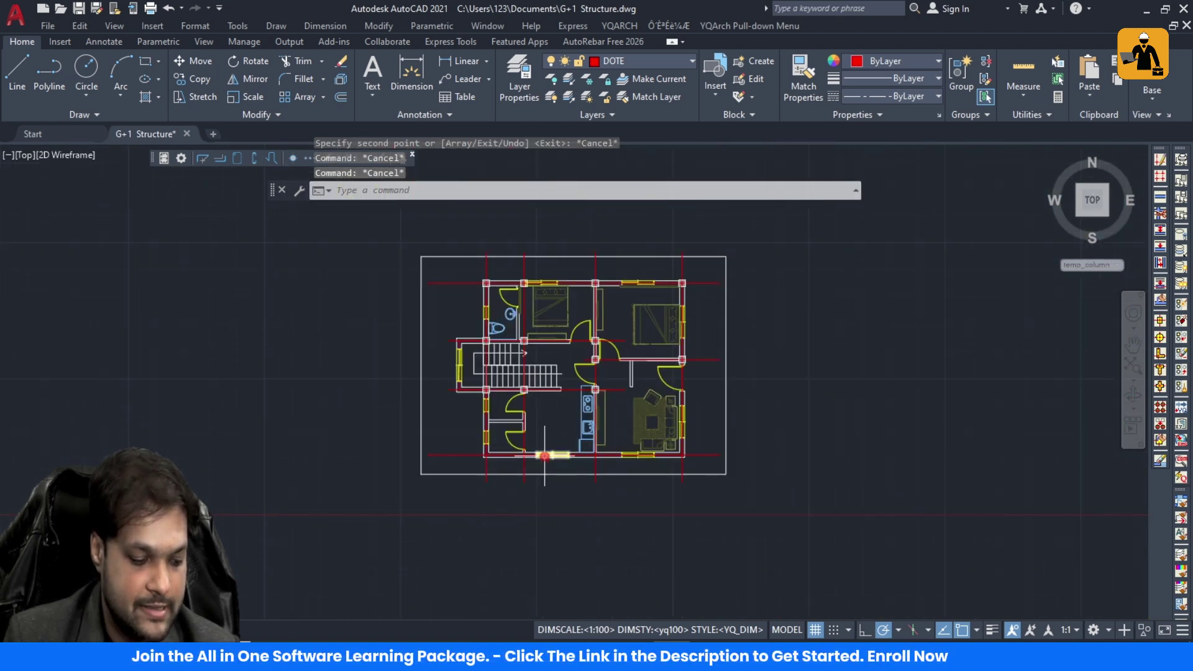
Step: Insert 300,300 columns with ZZBZ at the bottom exterior wall's centreline intersections by enclosing that wall from end to end
type("zbz")
key("Return")
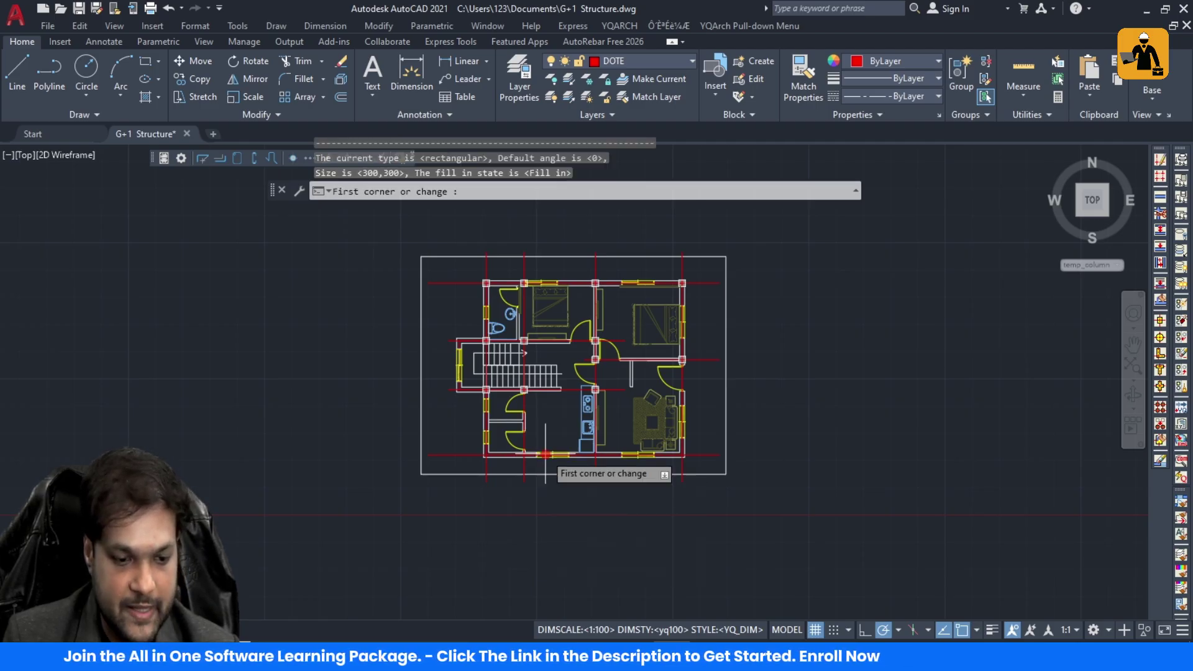
scroll(548, 462, "up", 4)
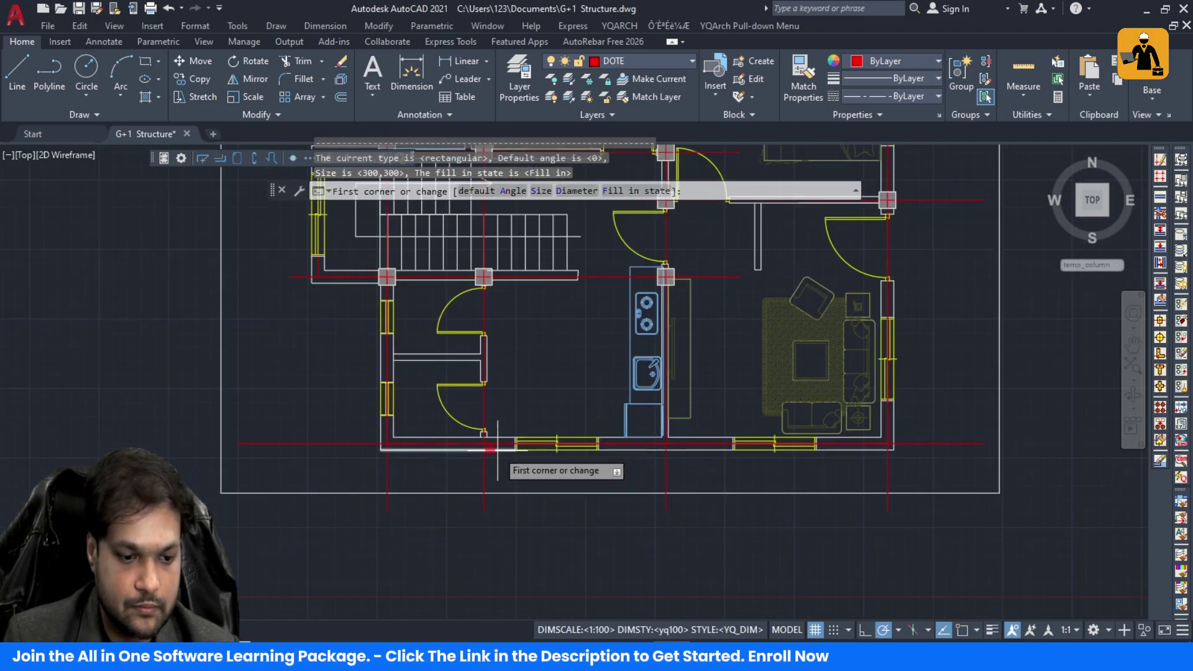
left_click(372, 432)
left_click(912, 461)
key("Escape")
key("Escape")
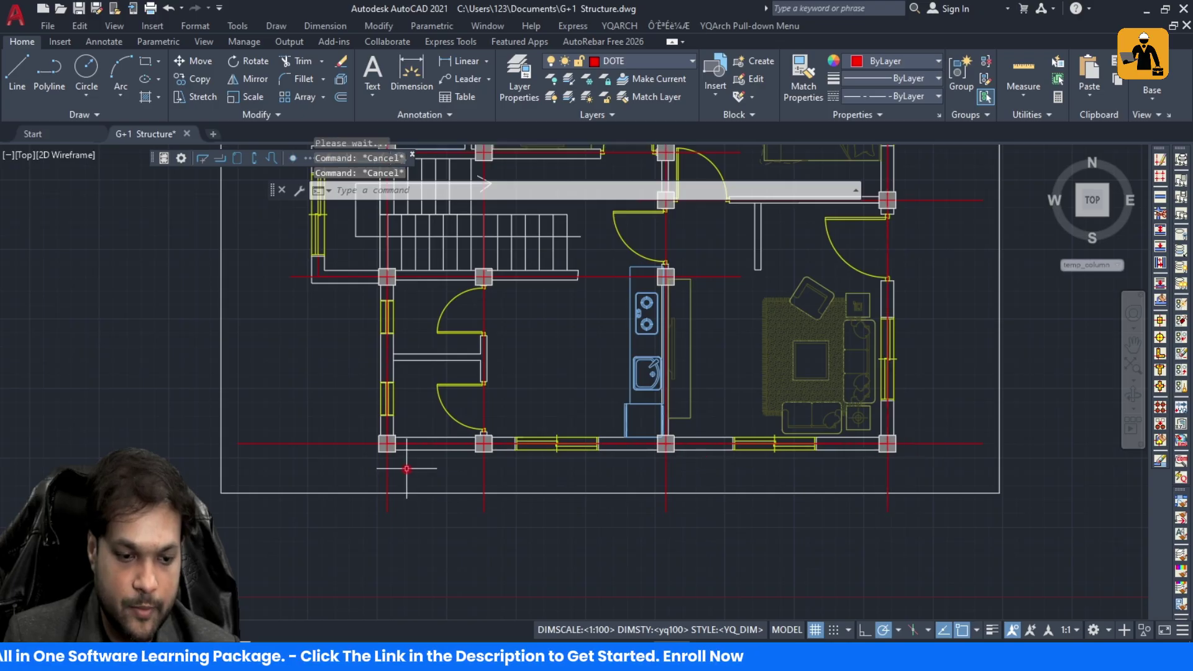
scroll(401, 457, "down", 5)
scroll(429, 439, "up", 3)
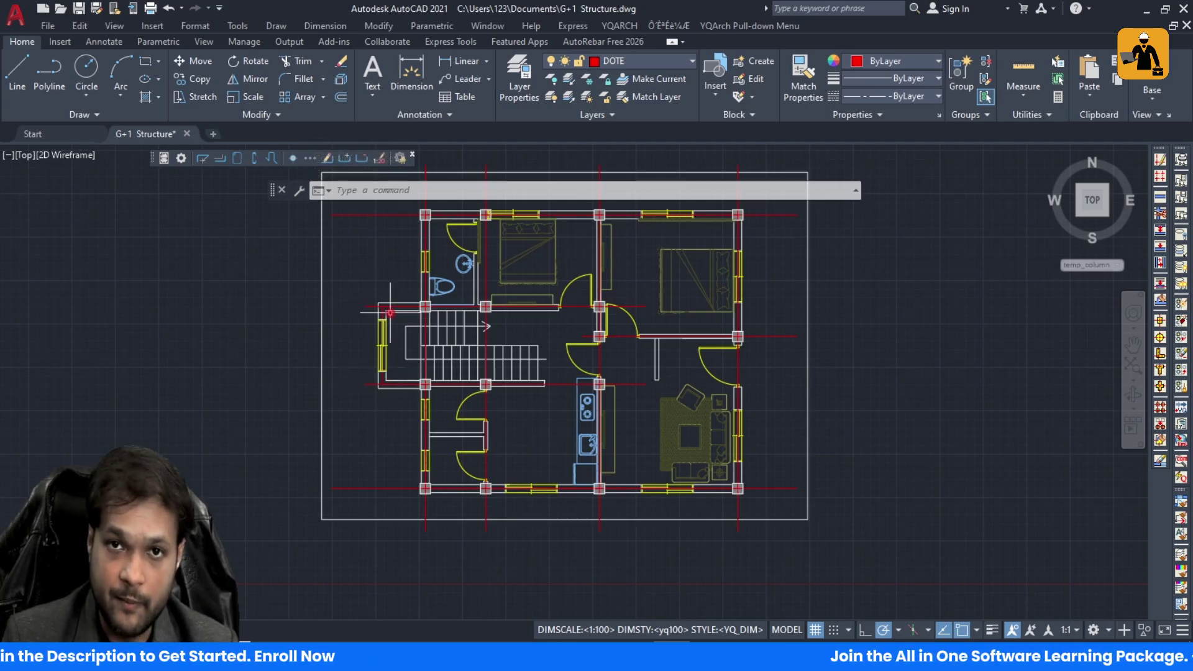
Step: Draw a vertical centreline along the staircase's outer left wall, between the two horizontal centrelines at its corners
scroll(390, 310, "up", 4)
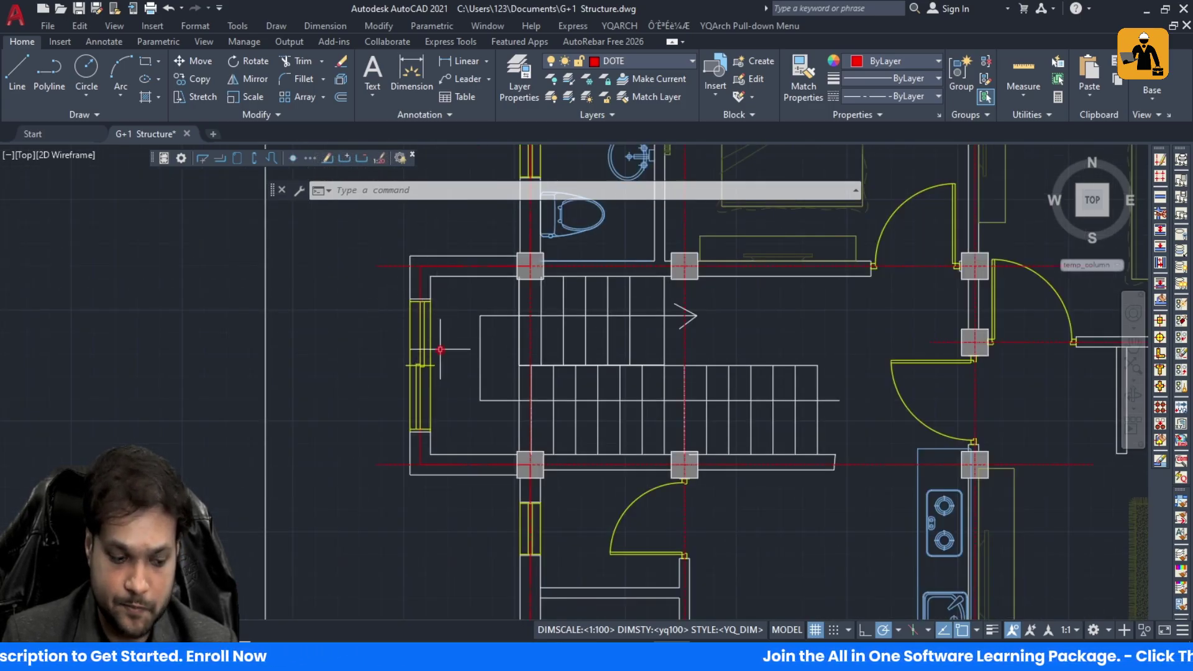
scroll(440, 349, "down", 2)
scroll(438, 340, "up", 2)
type("l")
key("space")
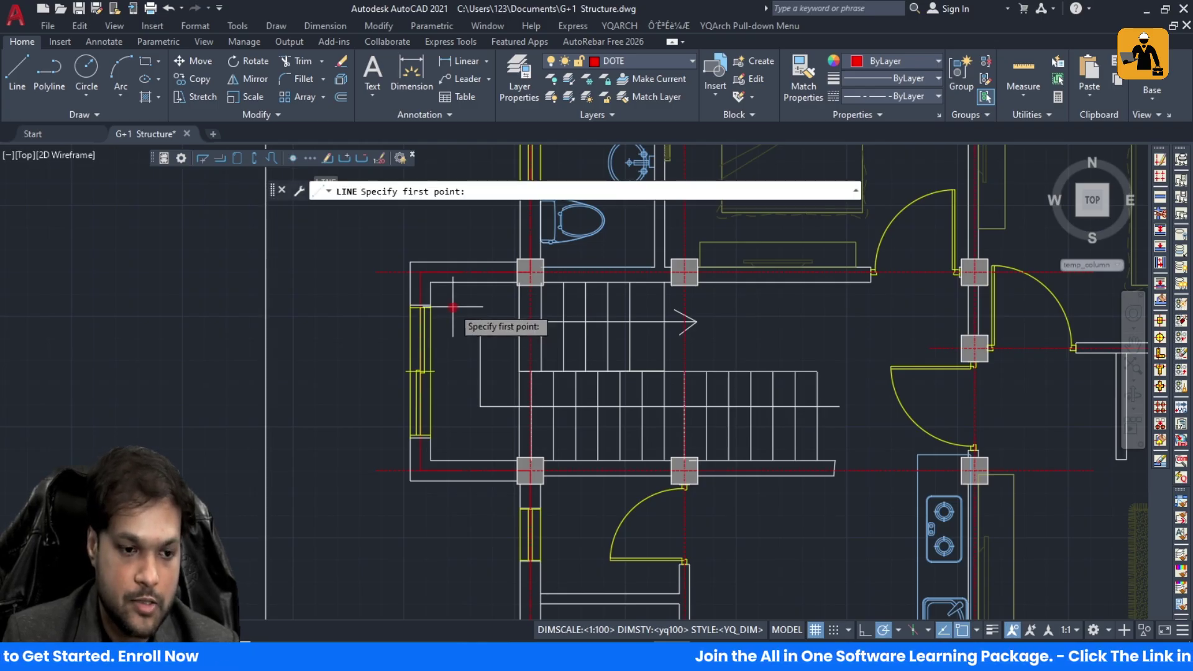
left_click(421, 271)
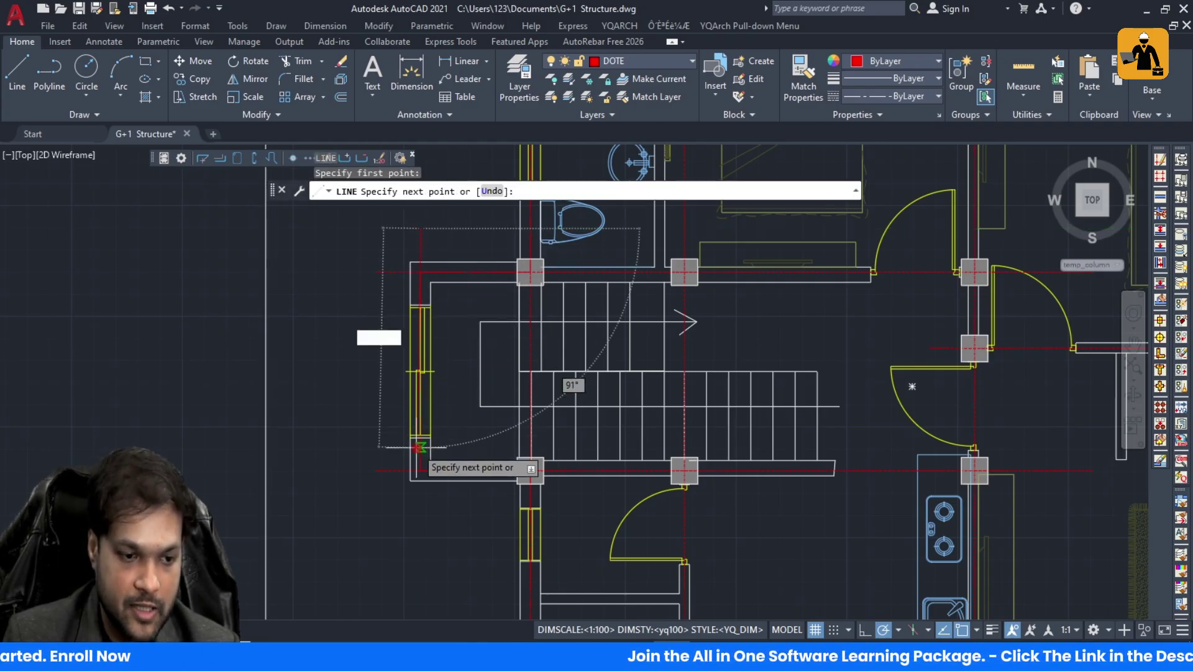
key("Escape")
key("Escape")
Step: Insert 300,300 columns with ZZBZ at both outer staircase corners by enclosing the staircase's left wall
type("z")
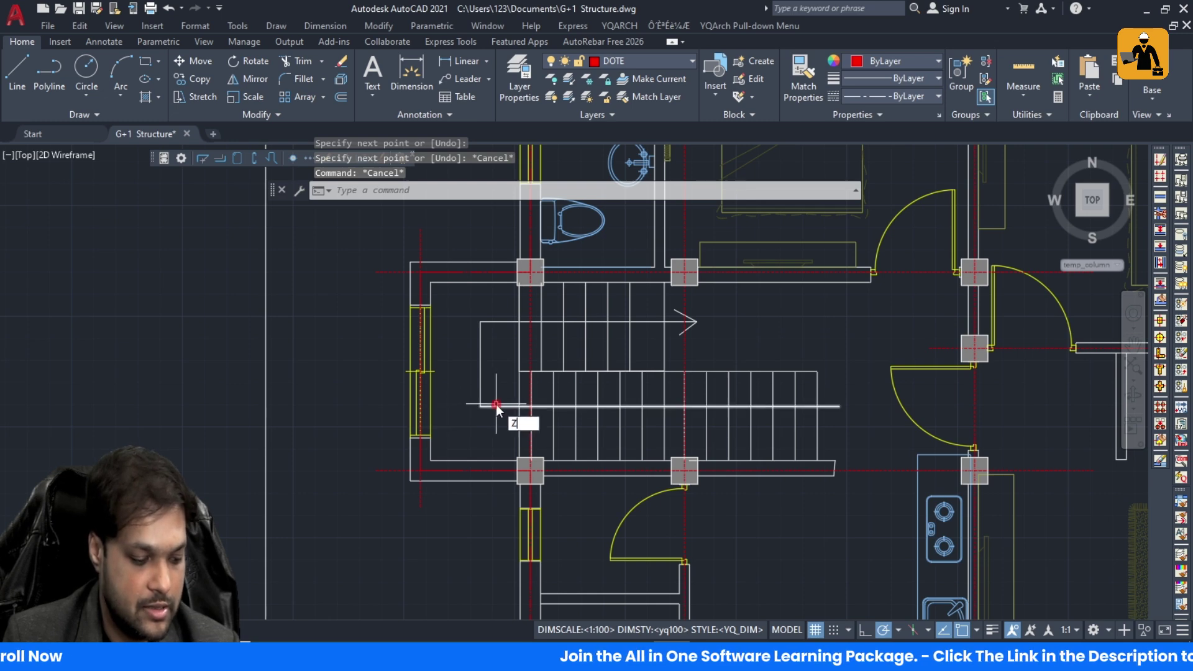
type("zbz")
key("space")
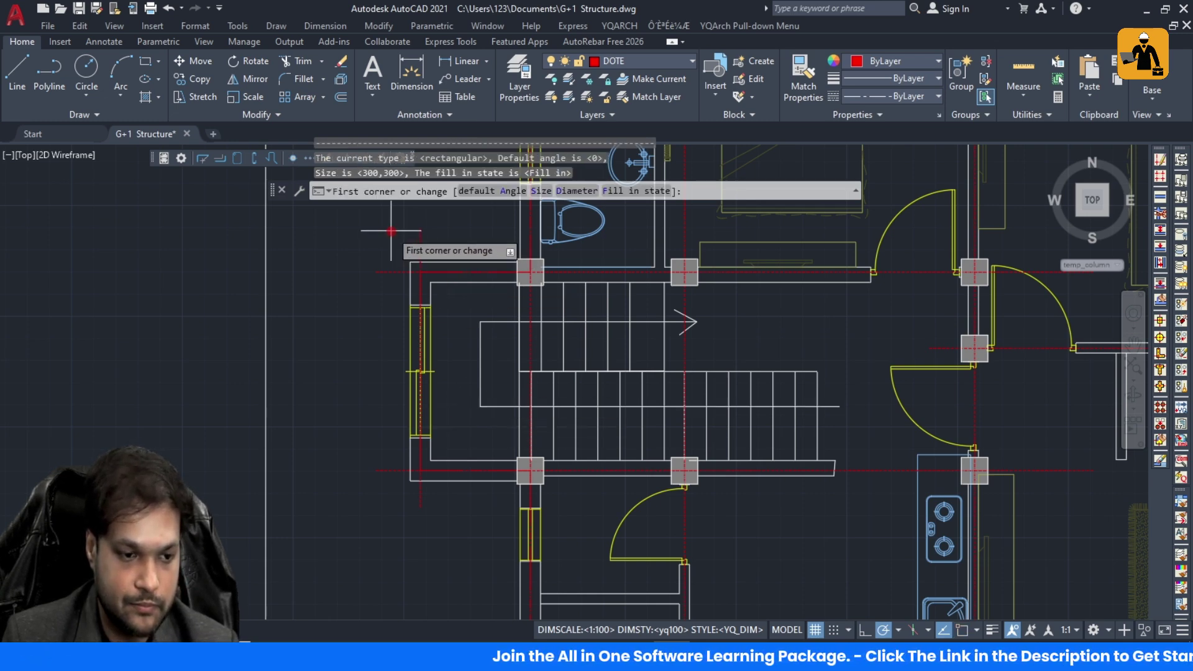
left_click(400, 258)
left_click(471, 519)
scroll(281, 357, "down", 3)
key("Escape")
key("Escape")
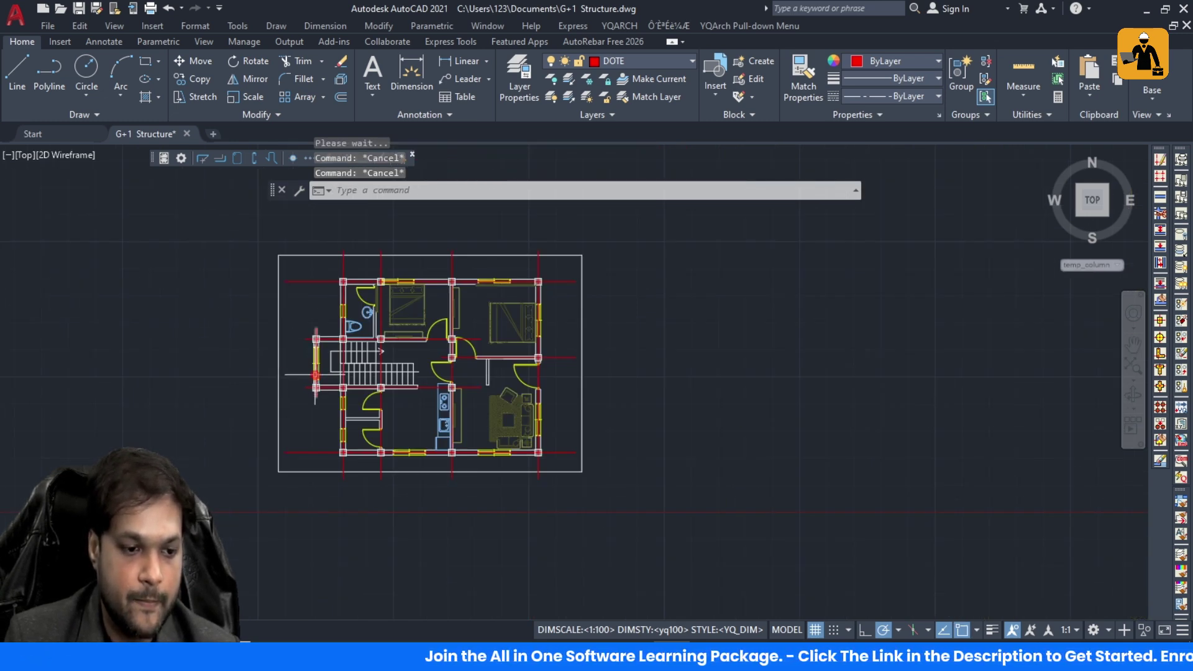
scroll(314, 374, "up", 2)
scroll(473, 412, "down", 2)
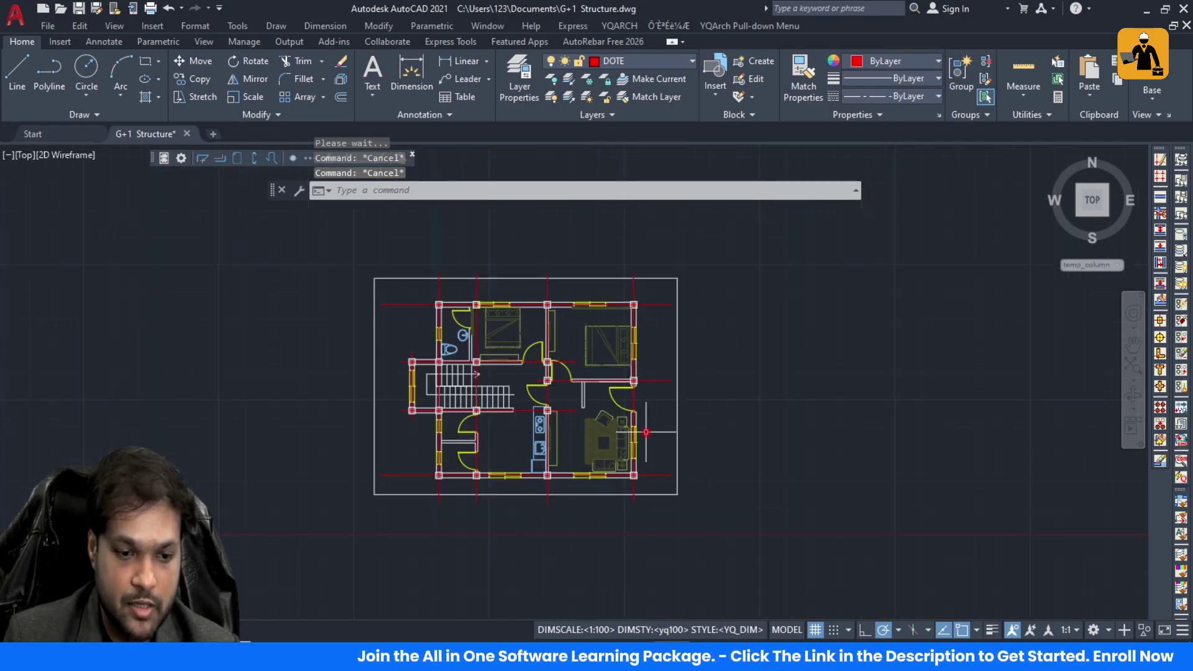
key("Escape")
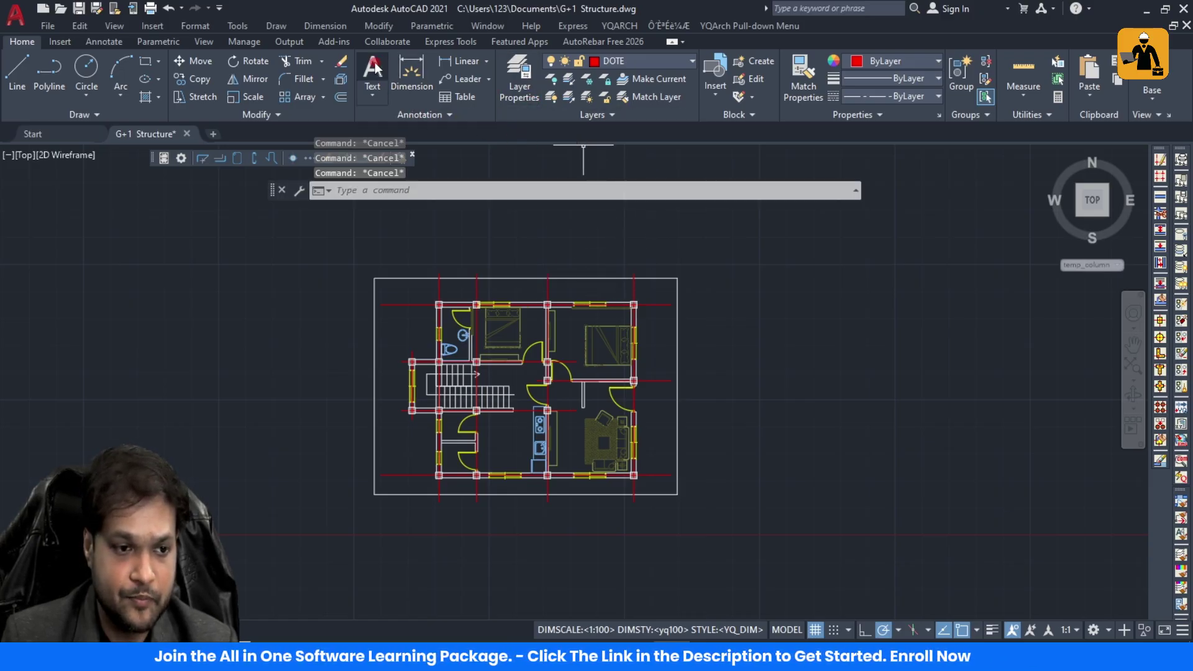
Step: Add a multiline text label A above the top wall's leftmost vertical centreline
type("mt")
key("Return")
scroll(436, 283, "up", 4)
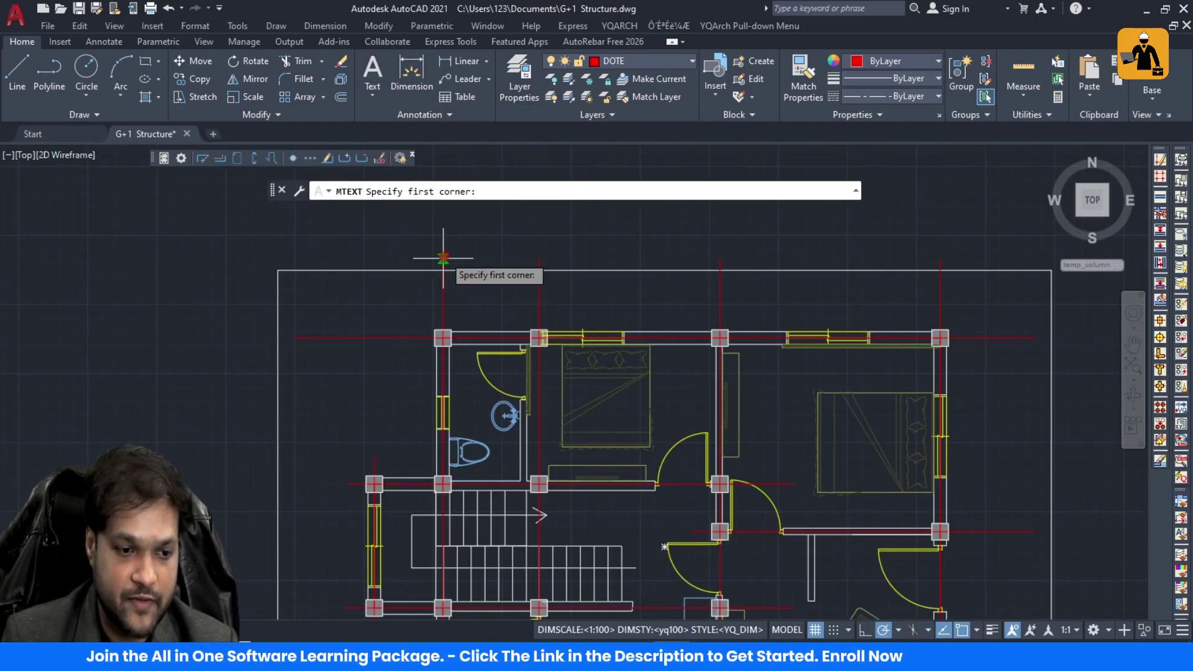
left_click(457, 270)
scroll(457, 270, "up", 3)
left_click(506, 213)
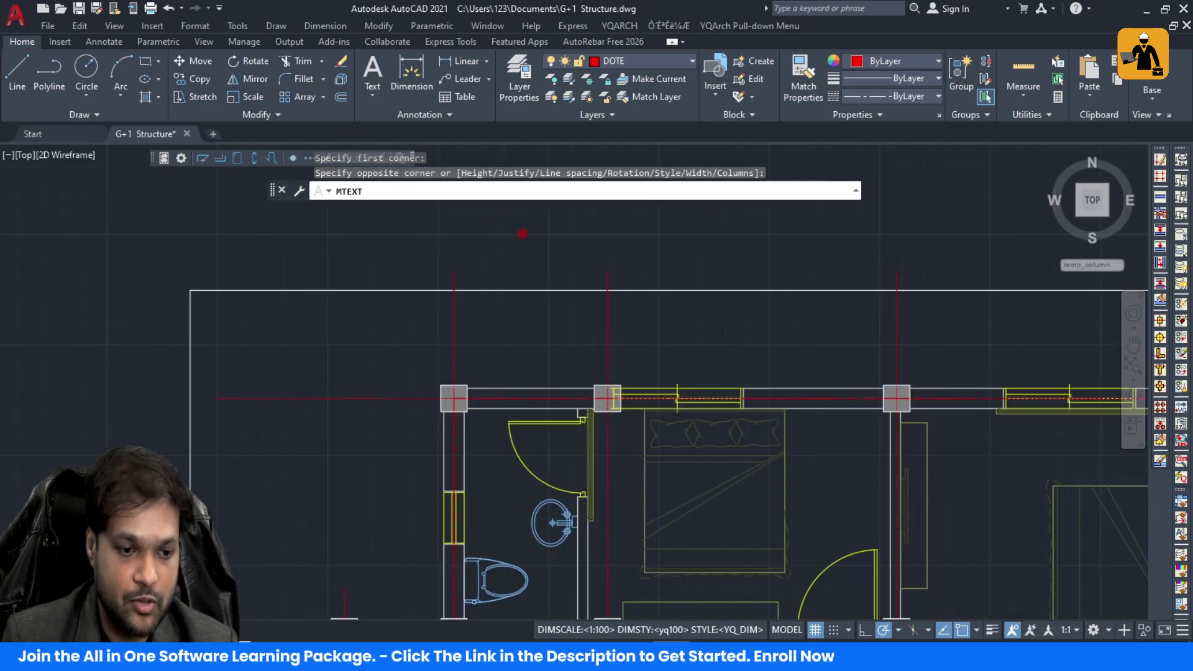
scroll(480, 238, "down", 2)
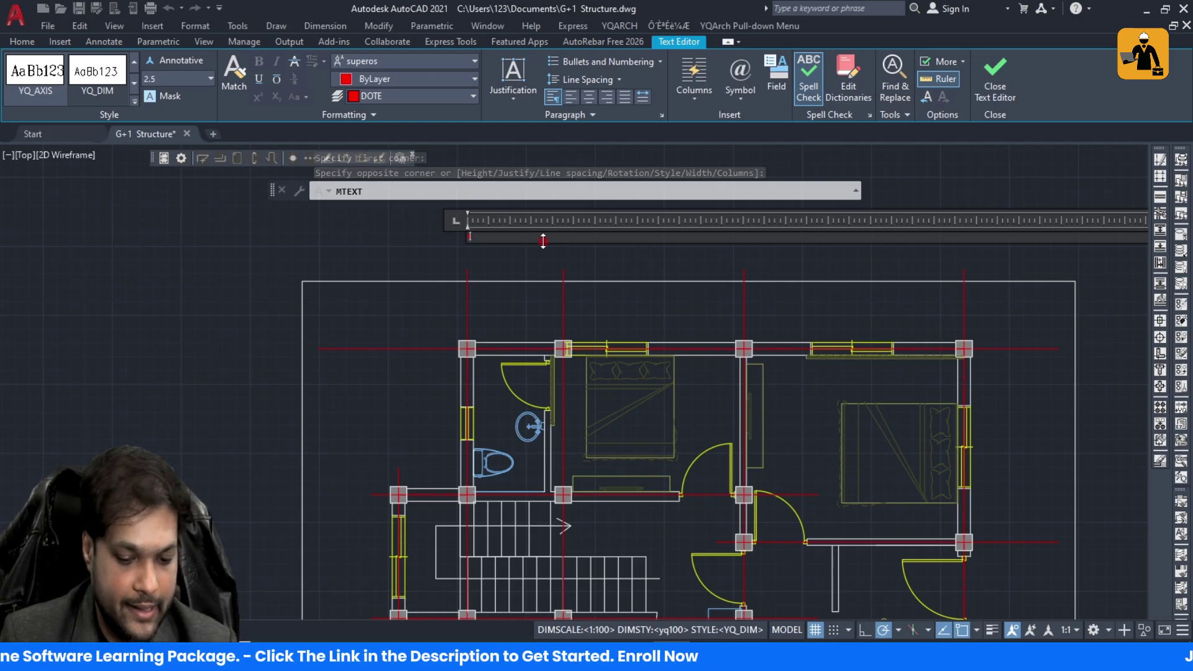
scroll(502, 219, "up", 4)
key("Escape")
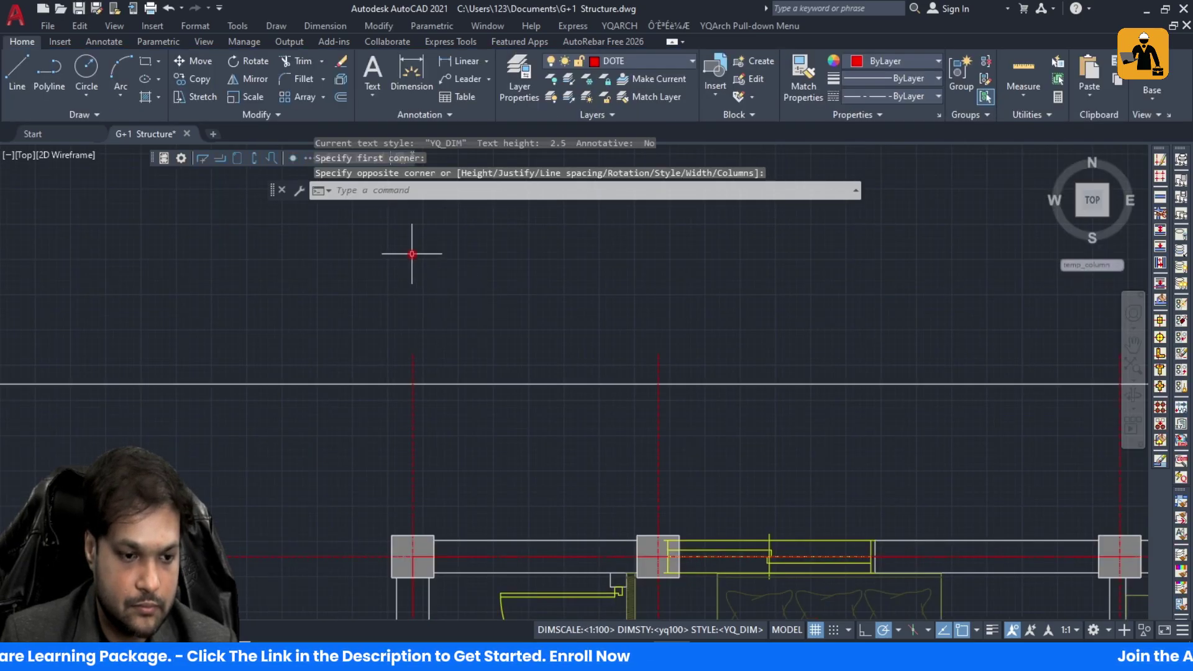
Step: Set the text height of label A to 200 in its properties and deselect it
left_click(409, 253)
left_click(459, 298)
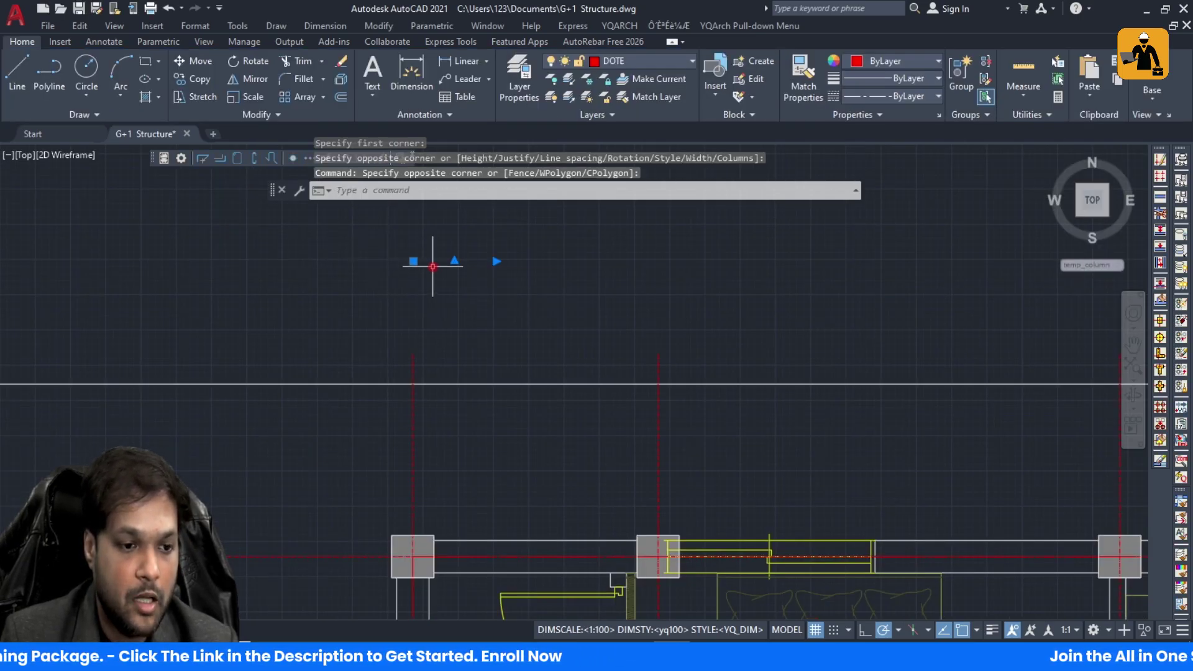
right_click(413, 265)
left_click(447, 614)
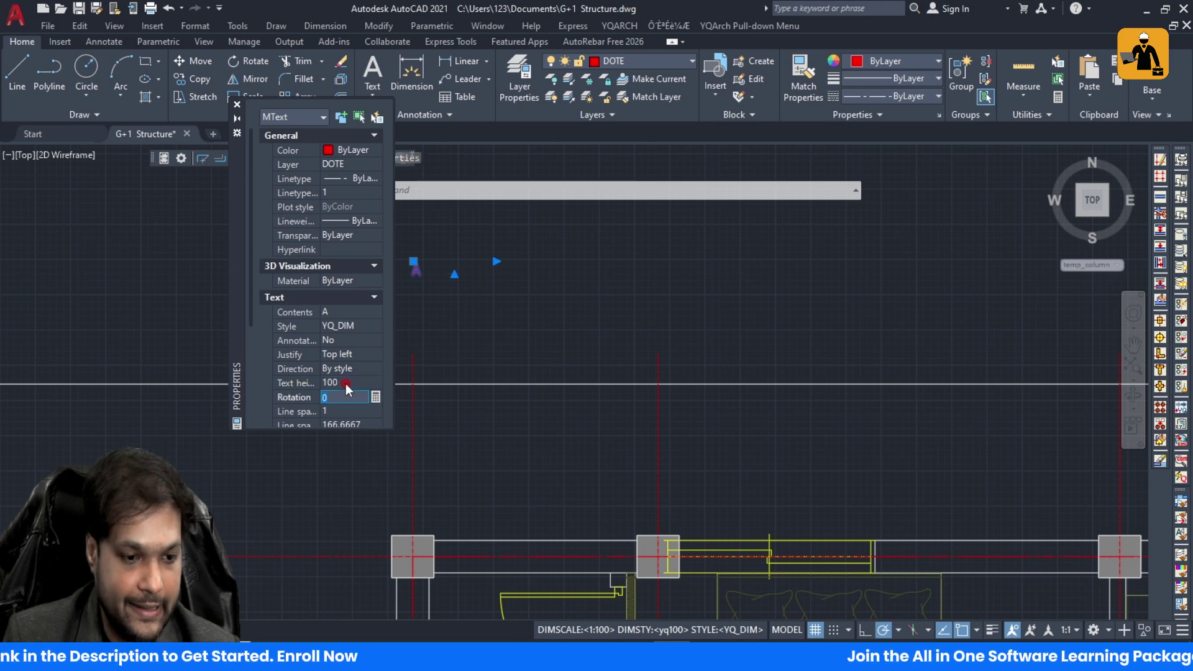
left_click(345, 383)
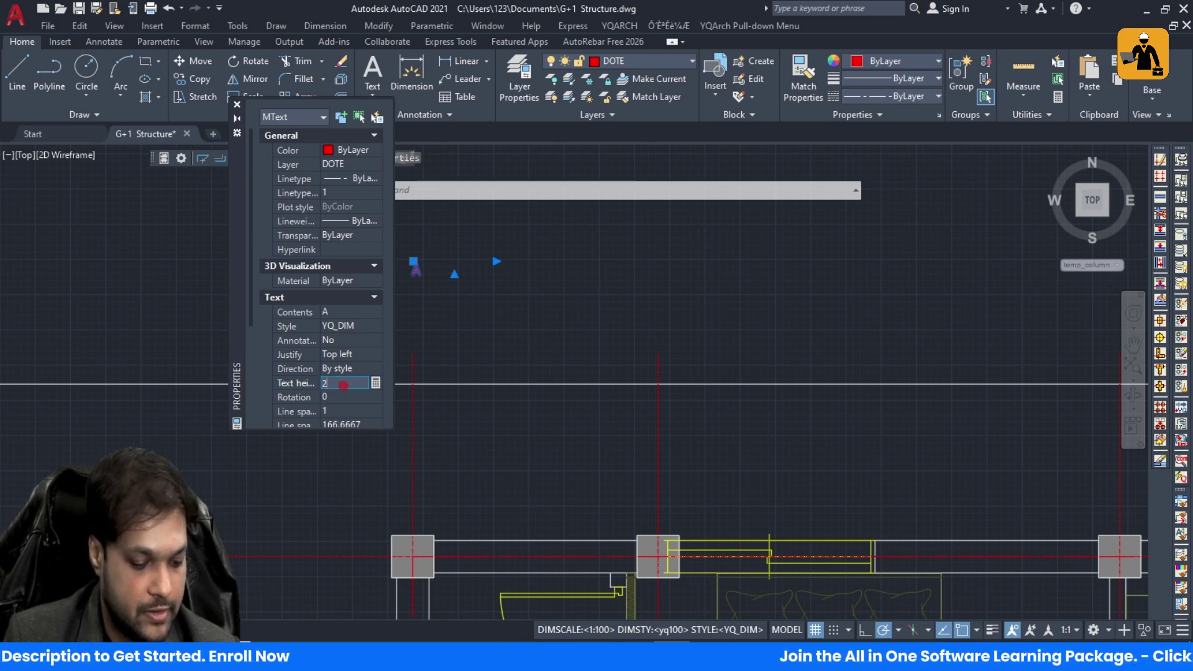
type("200")
key("Return")
left_click(509, 314)
key("Escape")
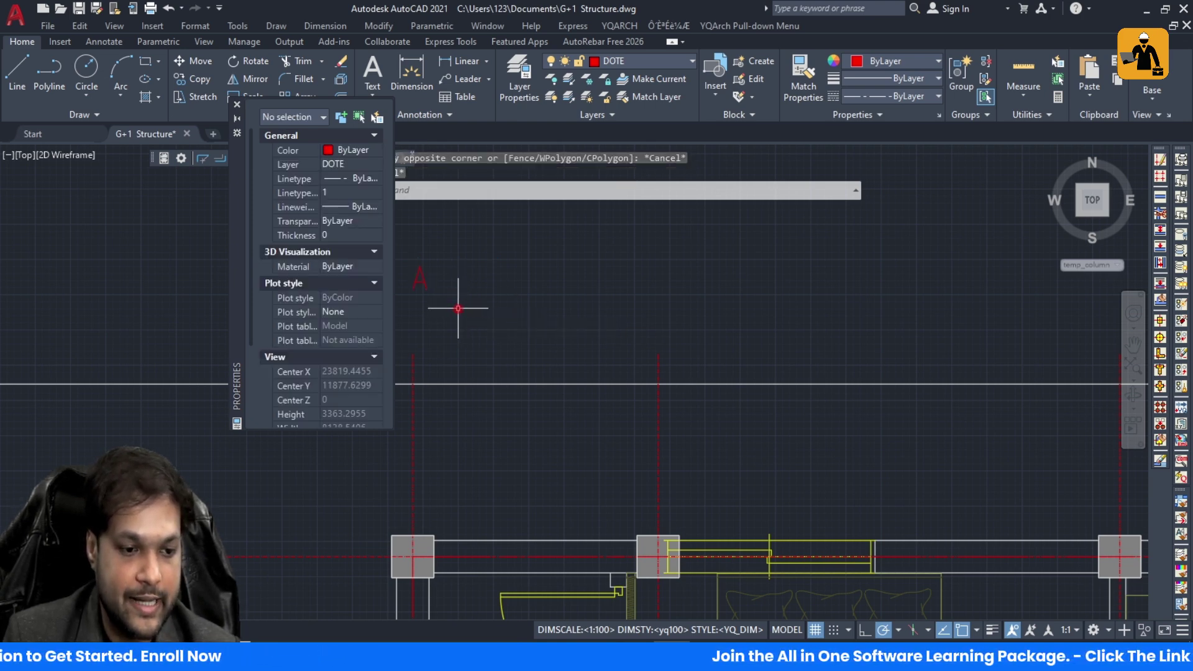
Step: Move label A down closer to the upper end of the leftmost top-wall vertical centreline
left_click(410, 281)
key("Escape")
type("m")
key("Return")
left_click(412, 289)
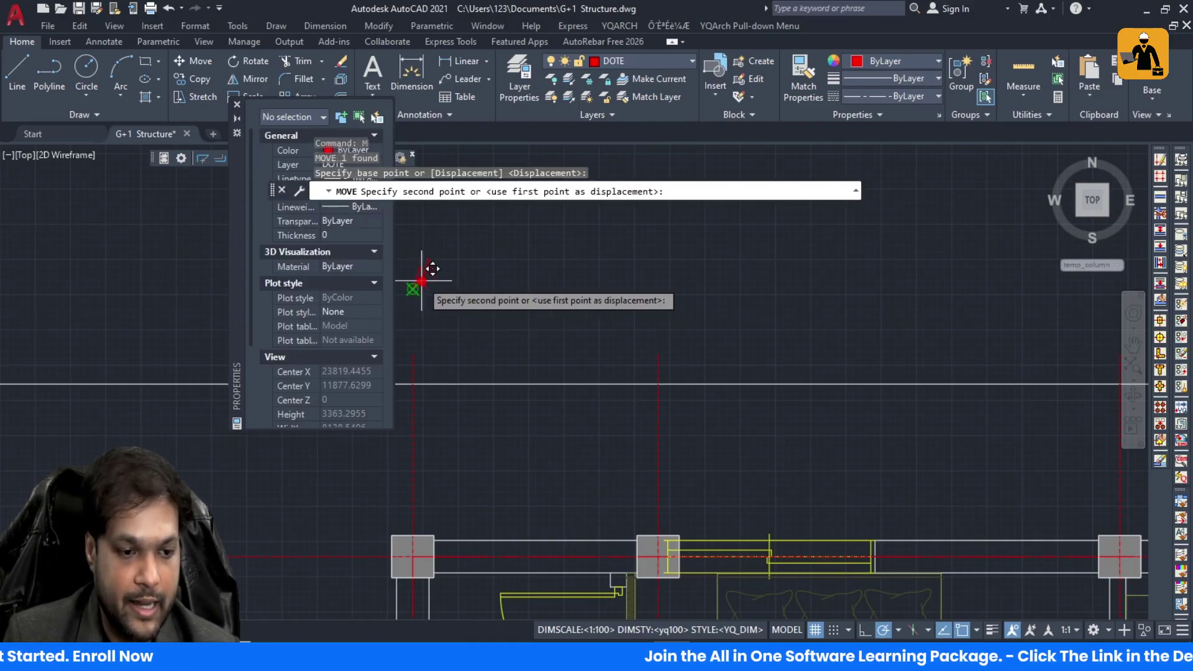
scroll(567, 311, "down", 5)
scroll(547, 311, "up", 8)
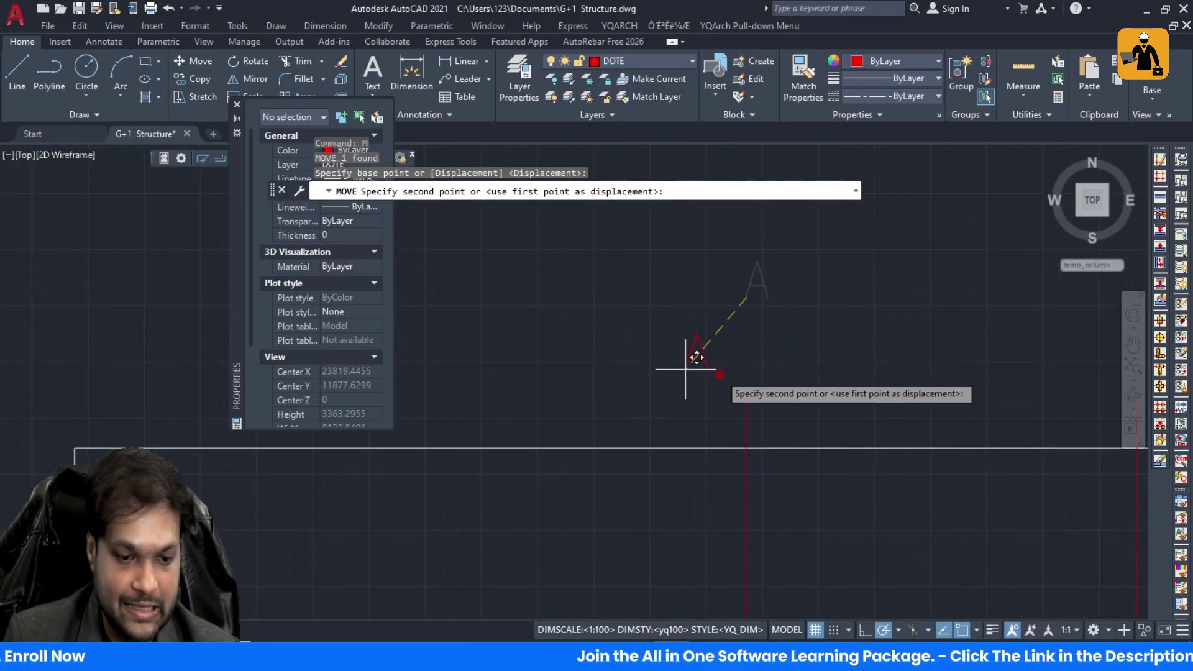
key("Escape")
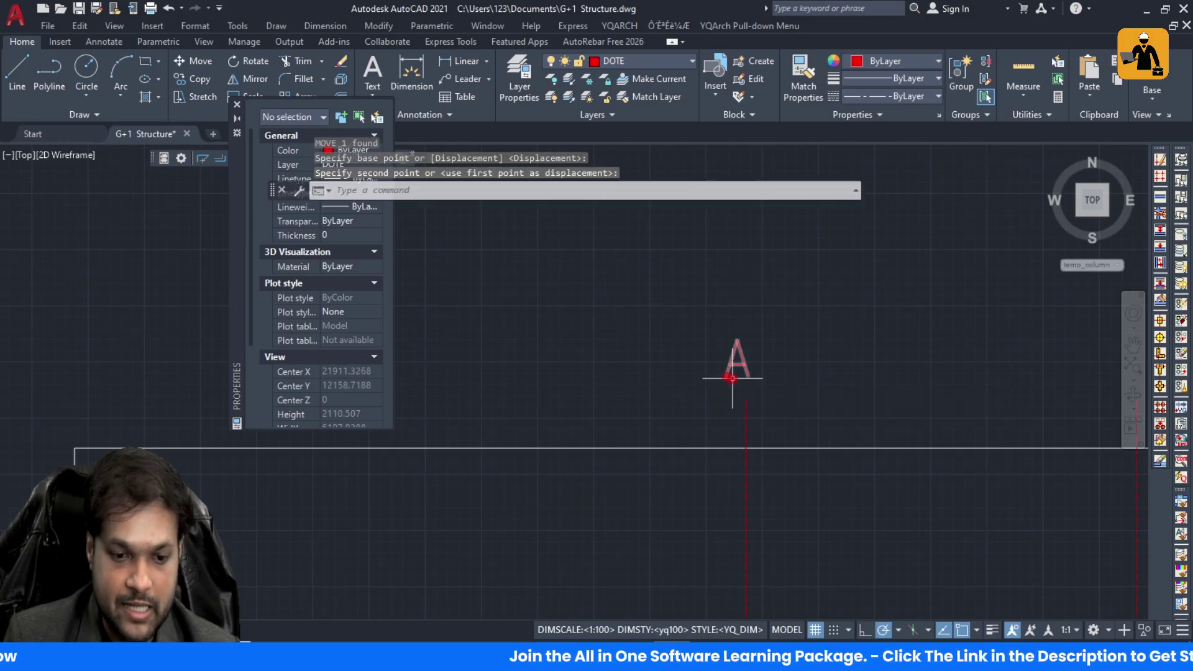
Step: Move label A again so it sits centred directly on the centreline's upper end, and close the object properties
scroll(634, 382, "up", 3)
scroll(634, 382, "up", 4)
left_click(654, 376)
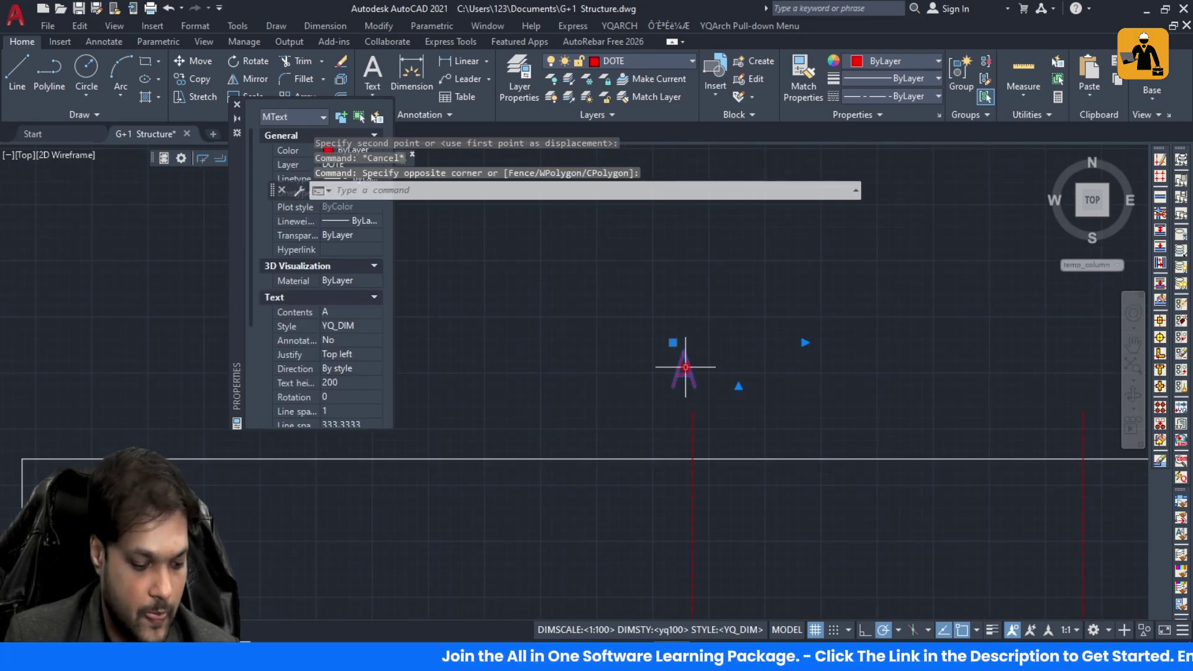
type("m")
key("Return")
left_click(686, 367)
scroll(697, 381, "up", 5)
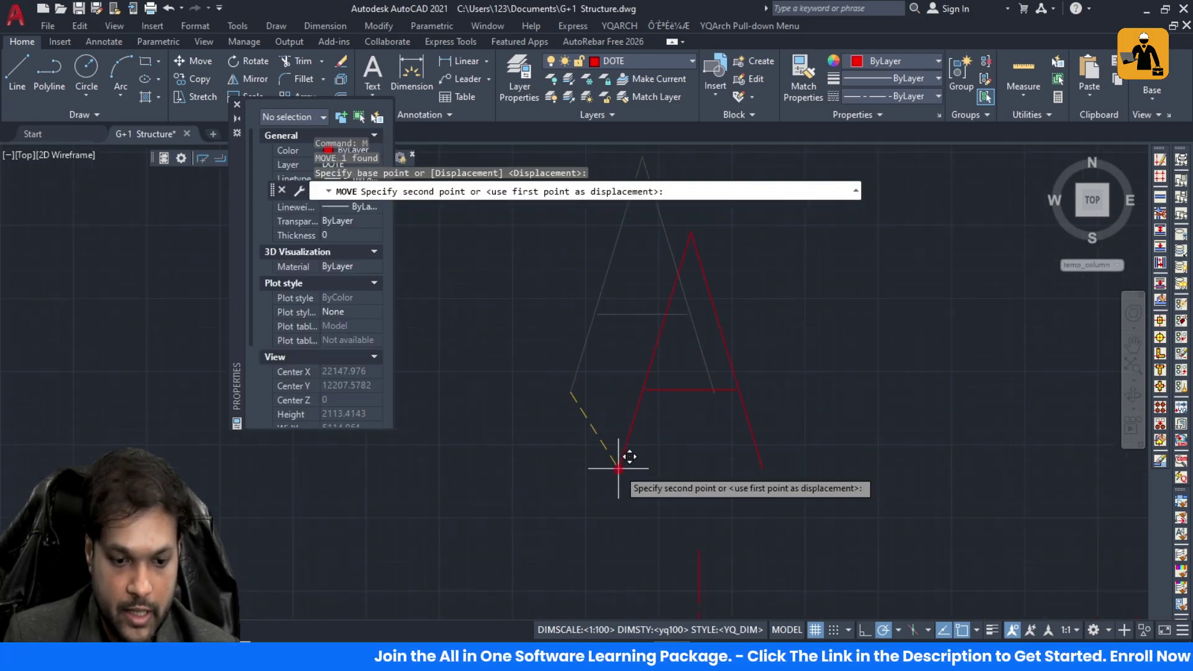
key("Escape")
key("Escape")
scroll(621, 458, "down", 8)
scroll(639, 368, "up", 4)
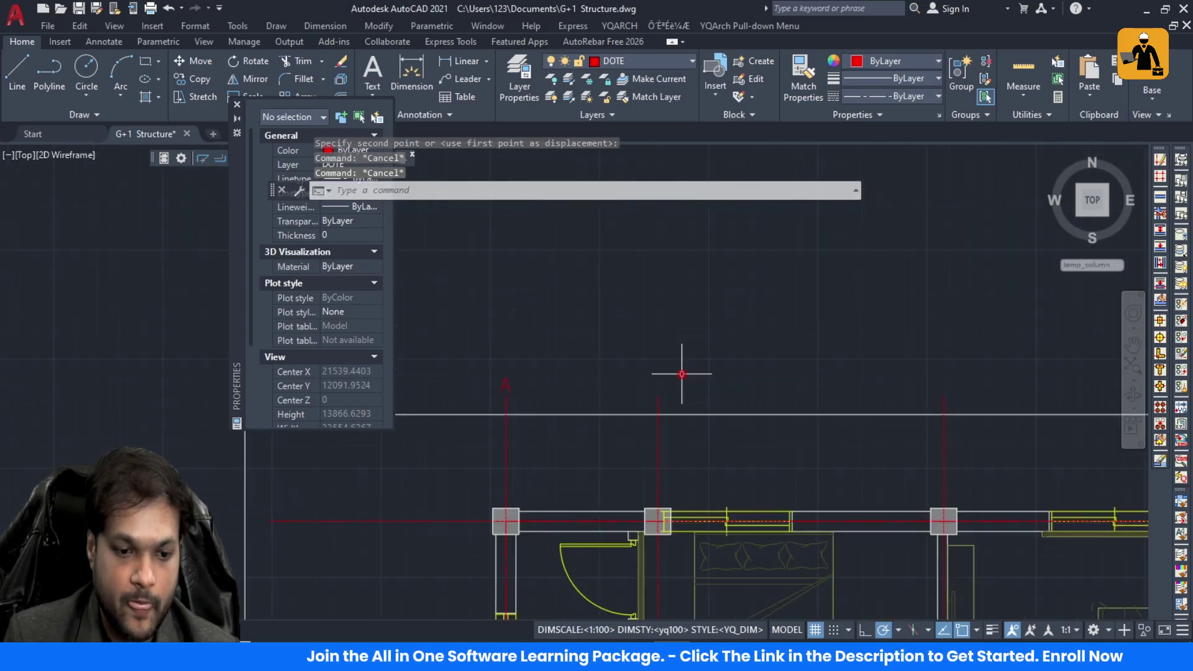
left_click(239, 103)
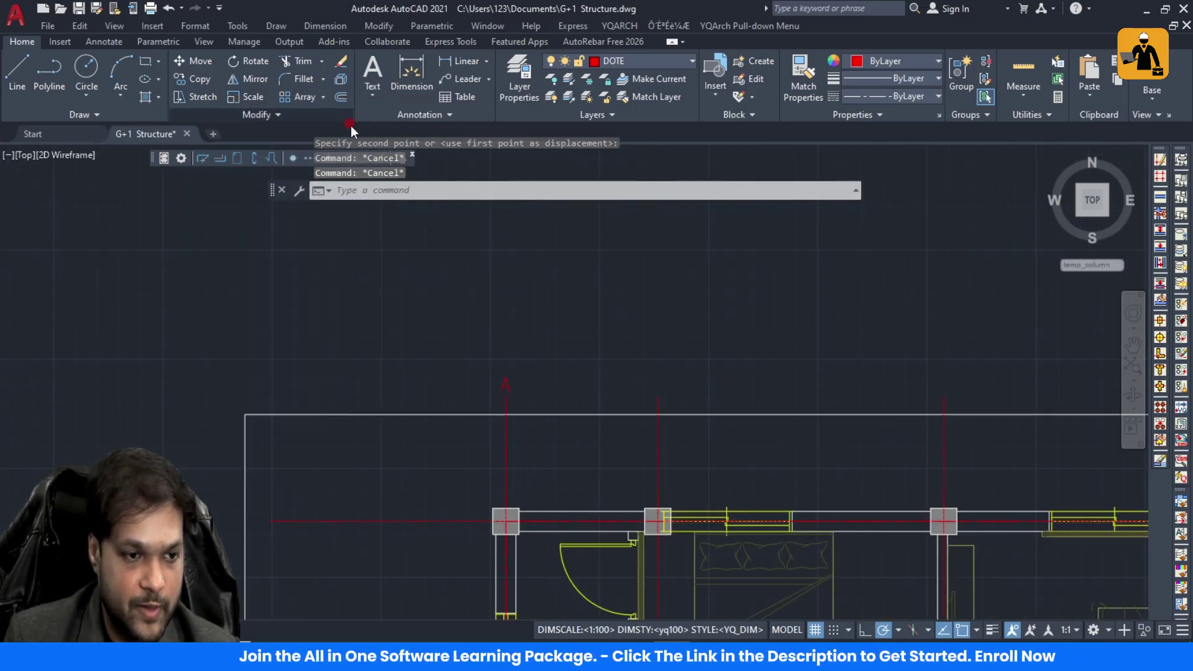
left_click(104, 41)
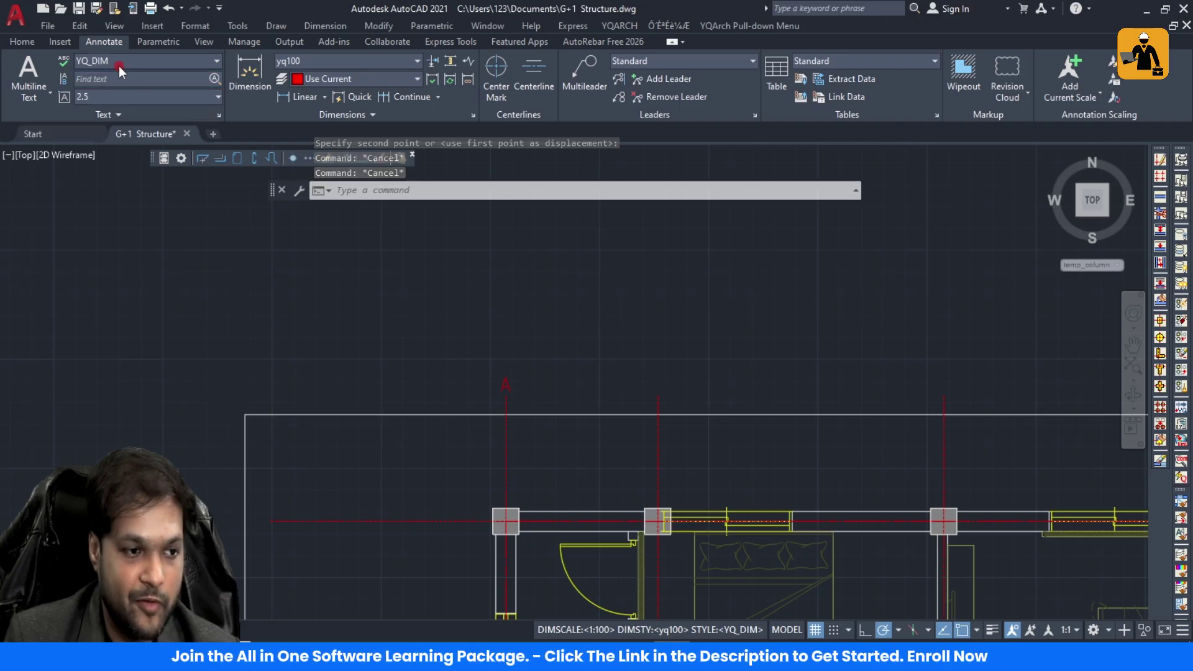
left_click(252, 88)
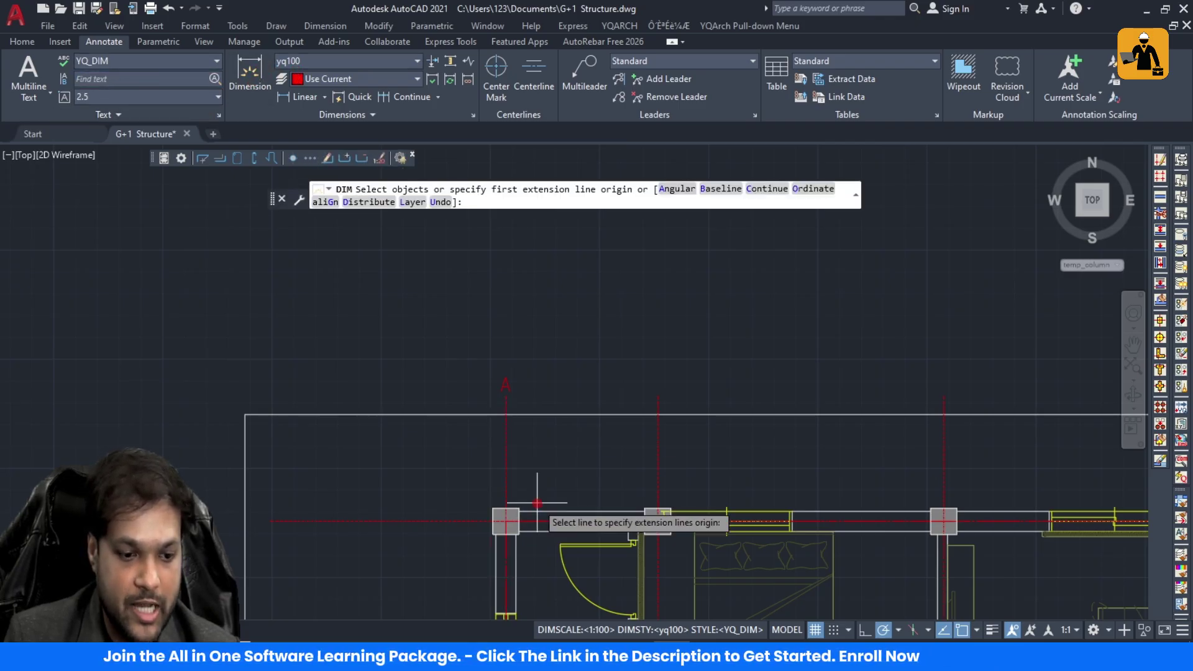
left_click(506, 521)
scroll(740, 523, "up", 2)
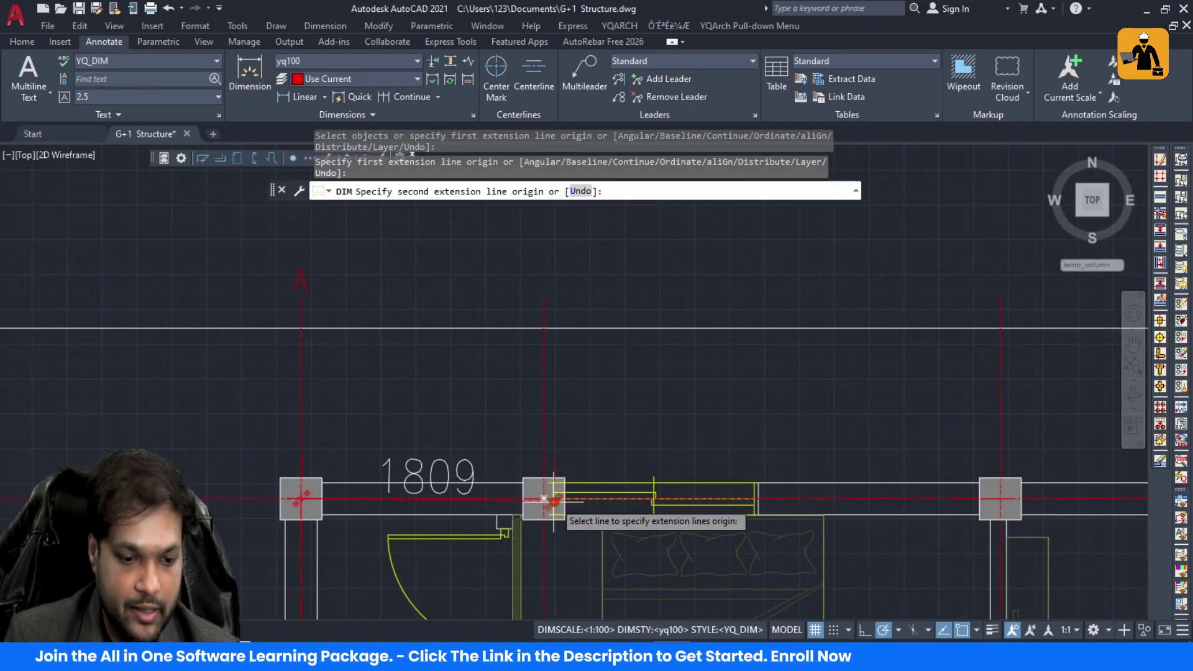
left_click(545, 498)
key("Escape")
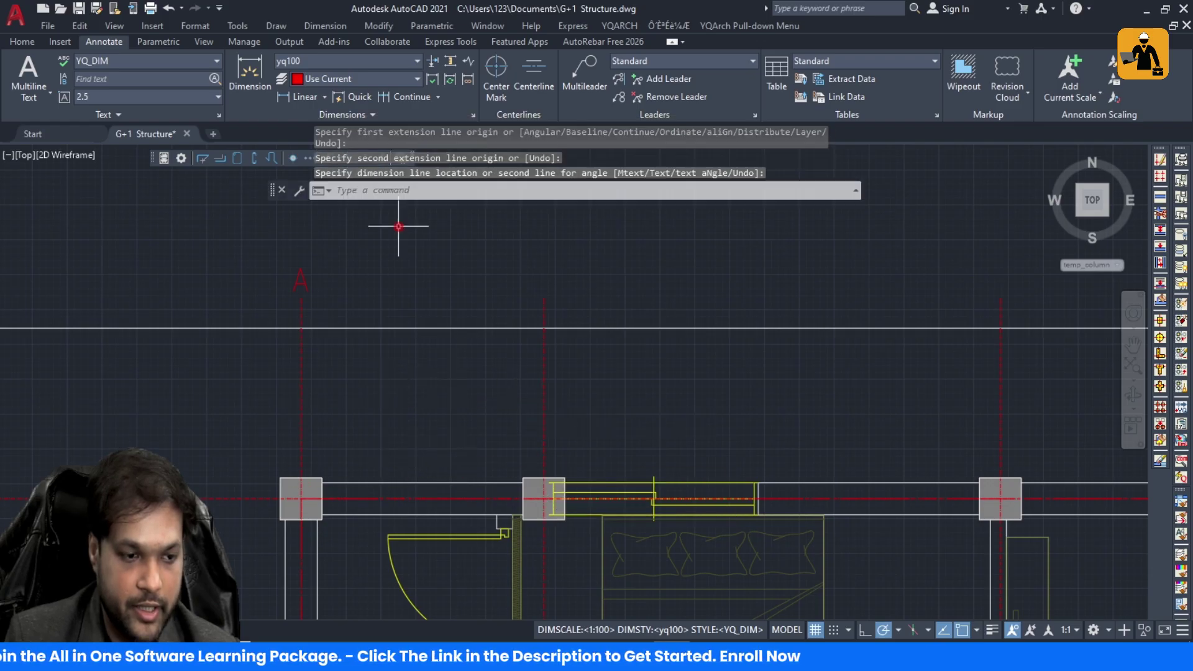
Step: Set the layer for new dimensions to YQ_AXIS
left_click(345, 79)
left_click(258, 74)
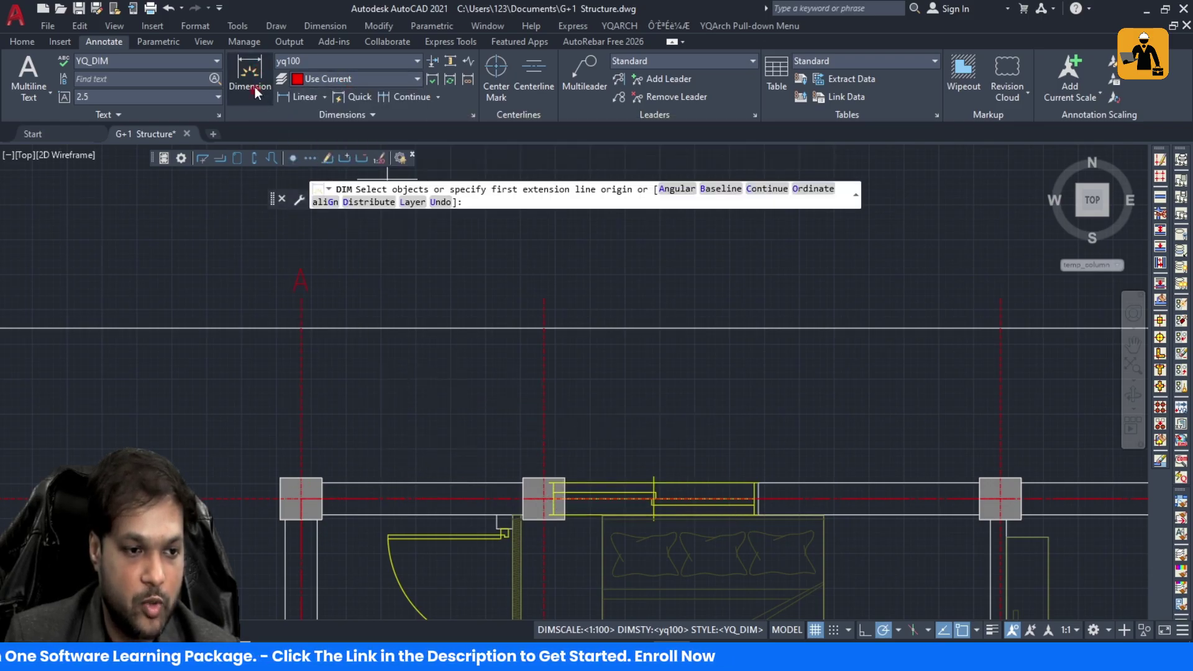
left_click(370, 78)
scroll(348, 196, "down", 3)
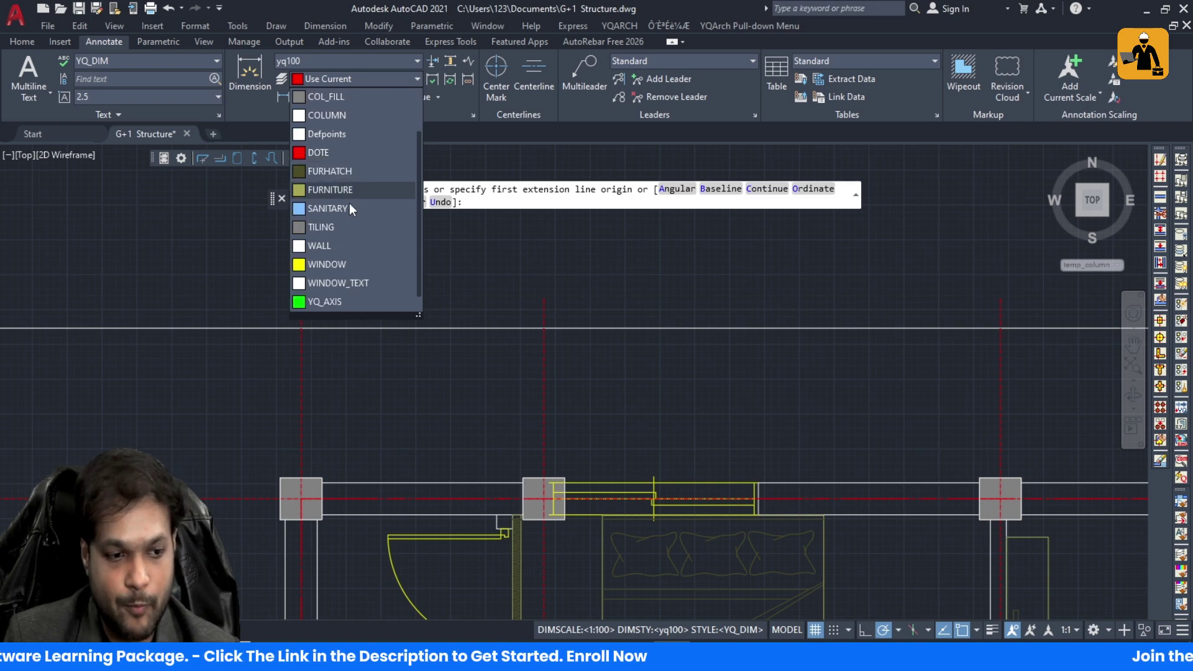
left_click(324, 301)
Step: Try to dimension the overall width along the top wall between the leftmost and rightmost column centres, placing it above the plan
left_click(250, 73)
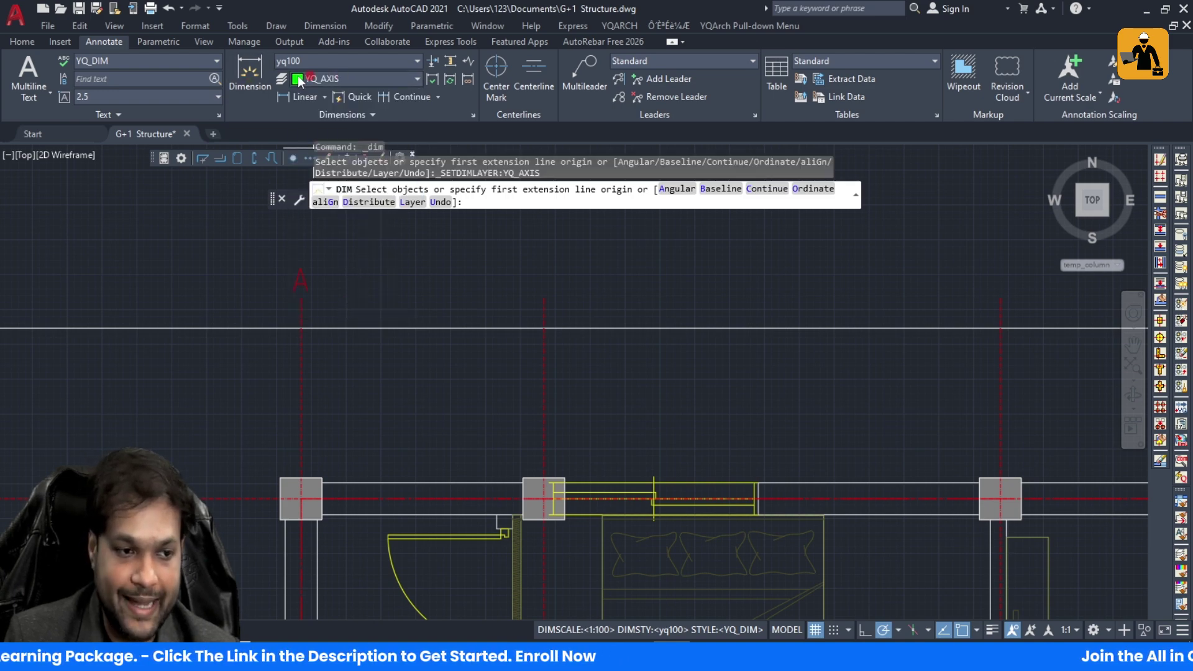
left_click(300, 498)
scroll(487, 475, "down", 3)
scroll(544, 481, "up", 3)
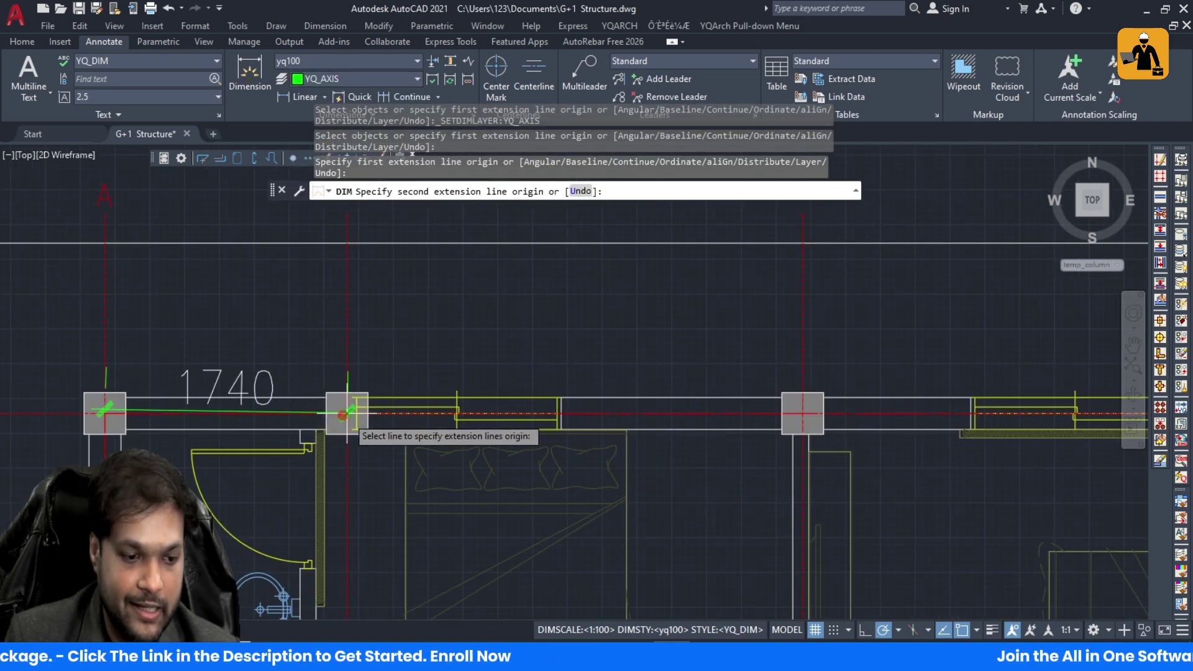
scroll(609, 403, "down", 3)
scroll(706, 402, "up", 3)
left_click(930, 396)
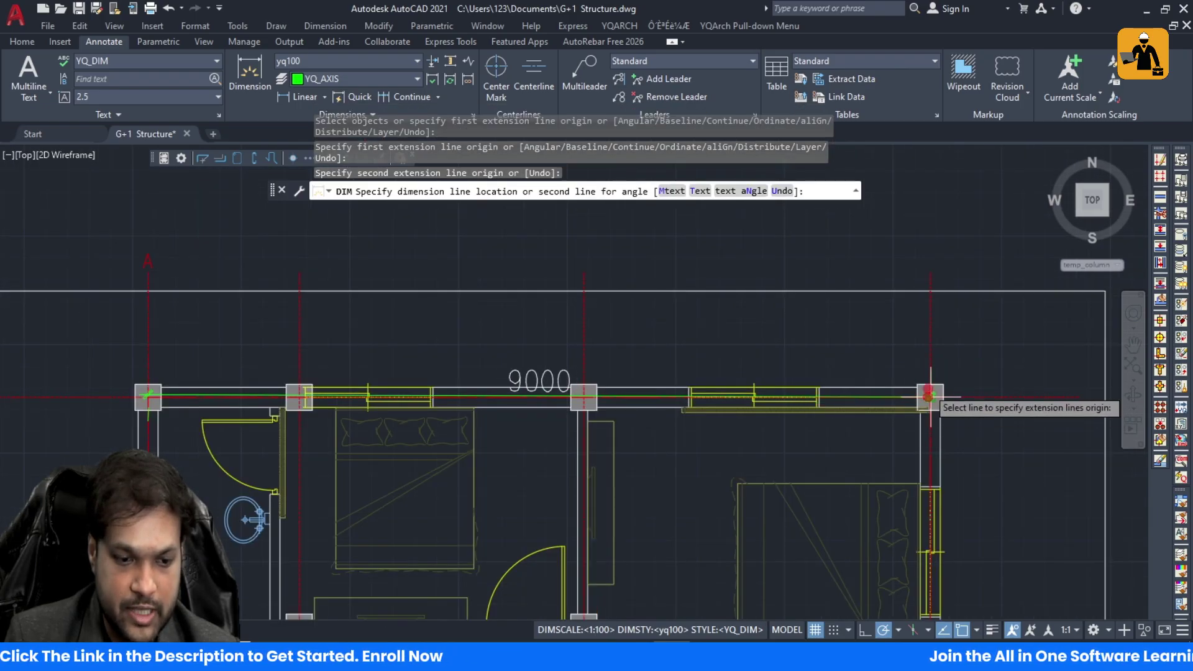
left_click(911, 253)
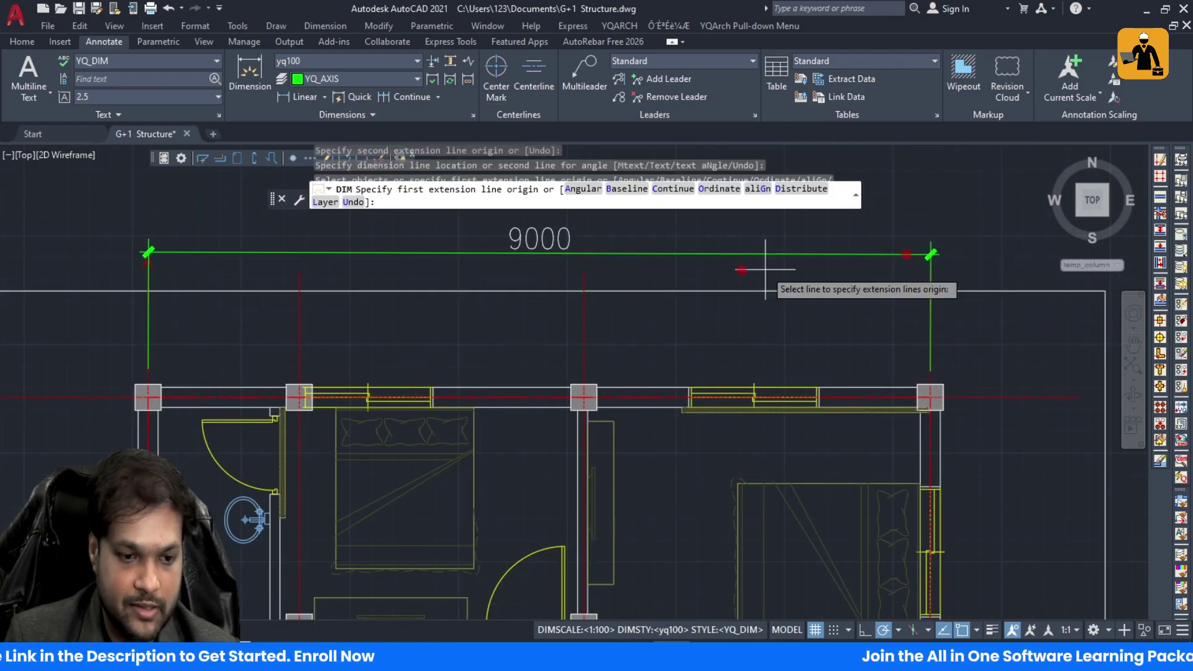
key("Return")
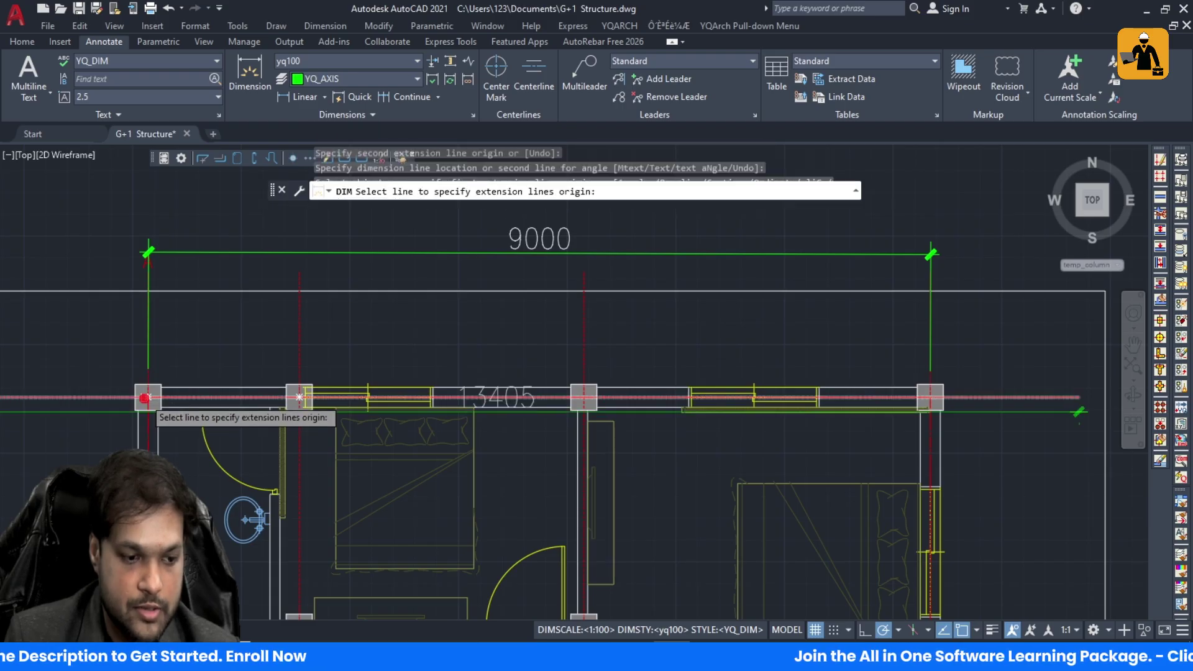
left_click(324, 396)
key("Escape")
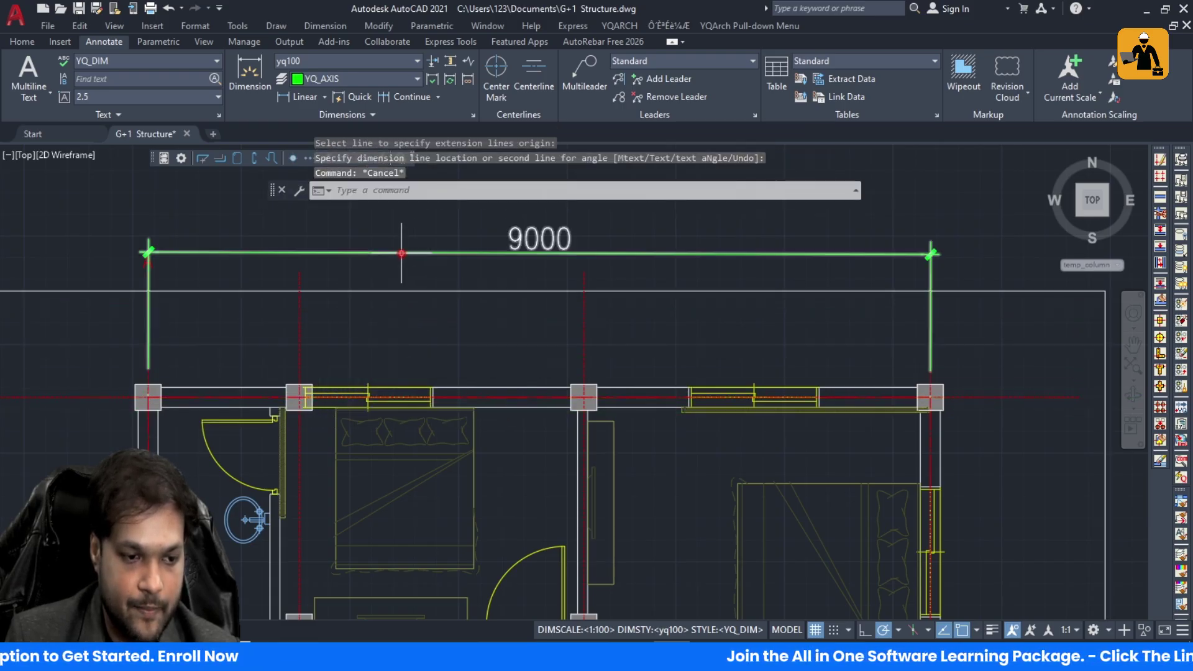
Step: Try to move the overall width dimension vertically, and undo back to before it was placed
left_click(353, 250)
key("Return")
left_click(414, 251)
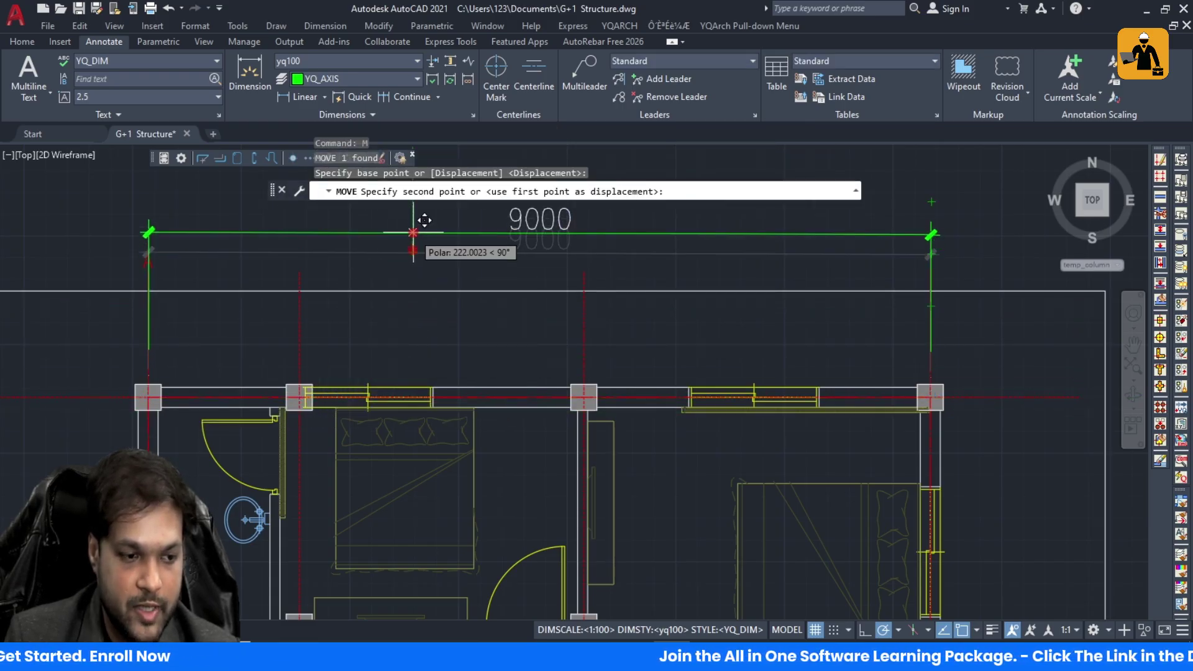
scroll(415, 334, "down", 5)
scroll(417, 300, "up", 6)
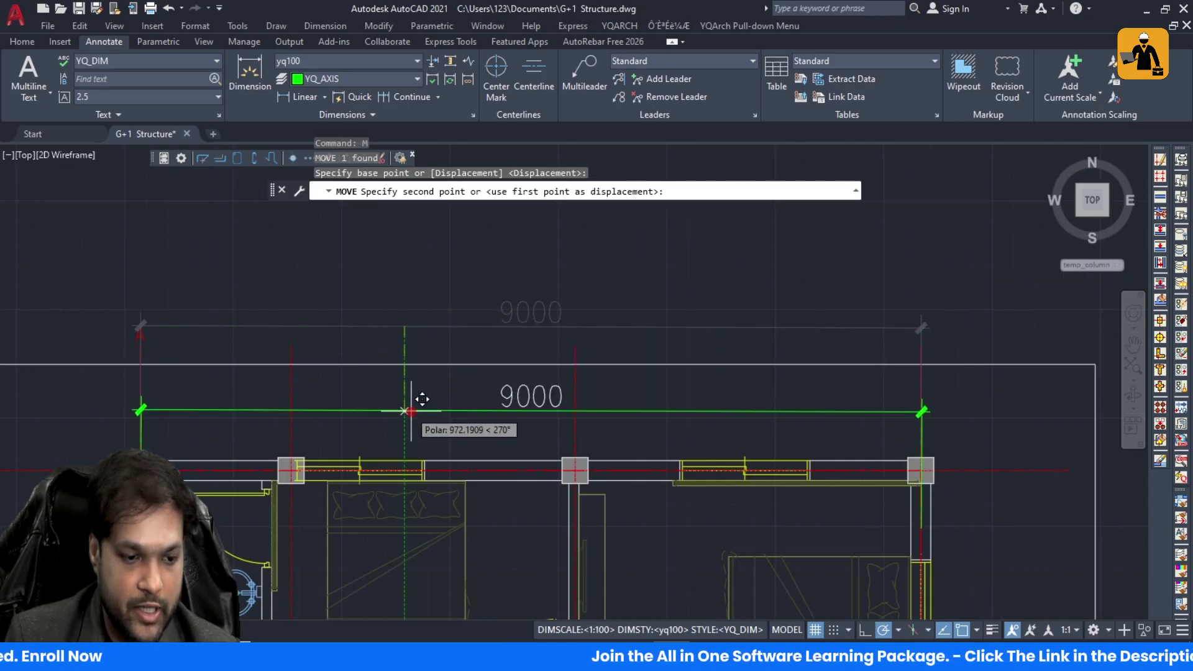
key("Escape")
key("ctrl+z")
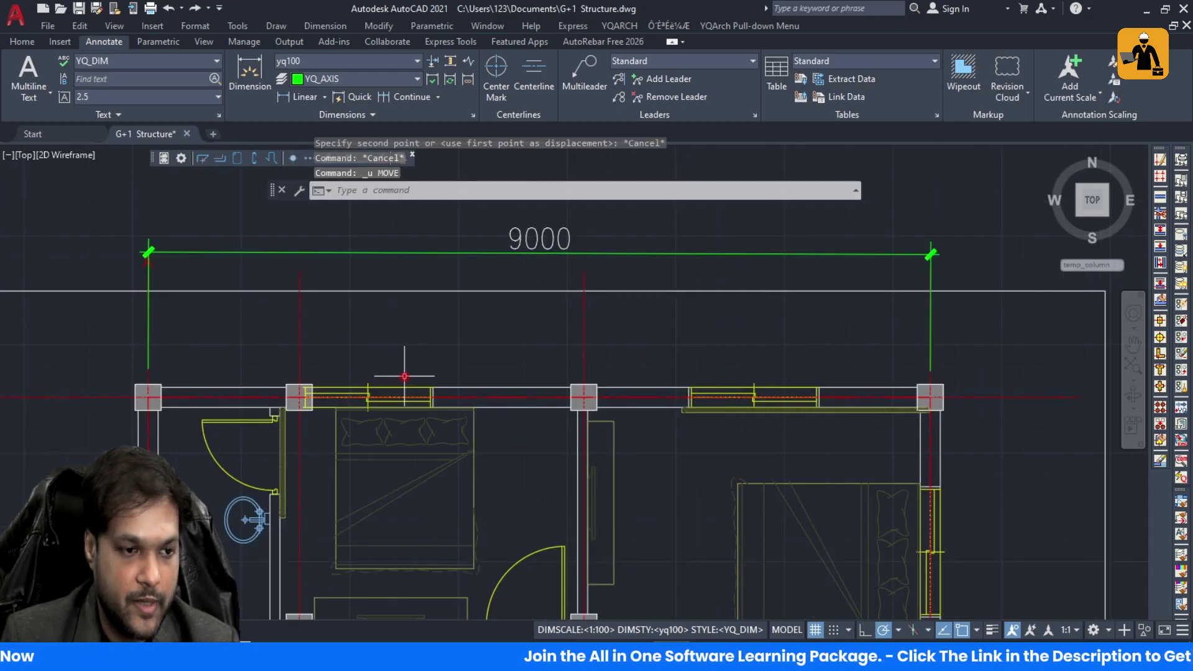
key("ctrl+z")
Step: Set the dimension layer to YQ_AXIS and dimension the overall width between the top wall's outer column centres, above the boundary line
left_click(329, 78)
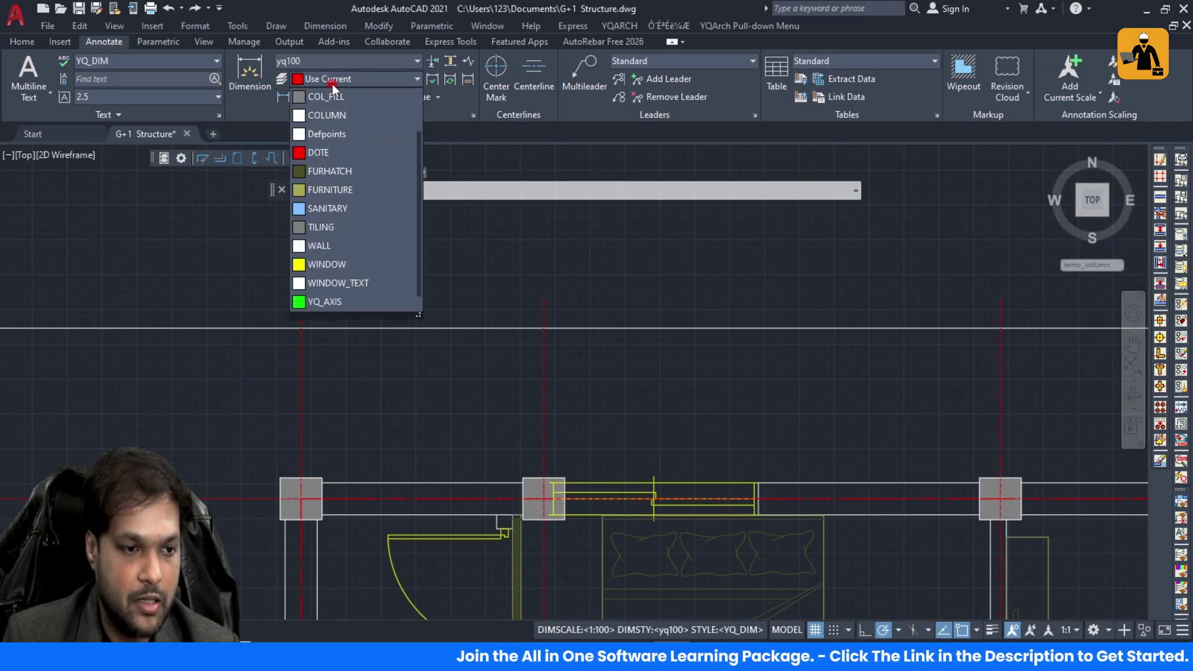
left_click(337, 304)
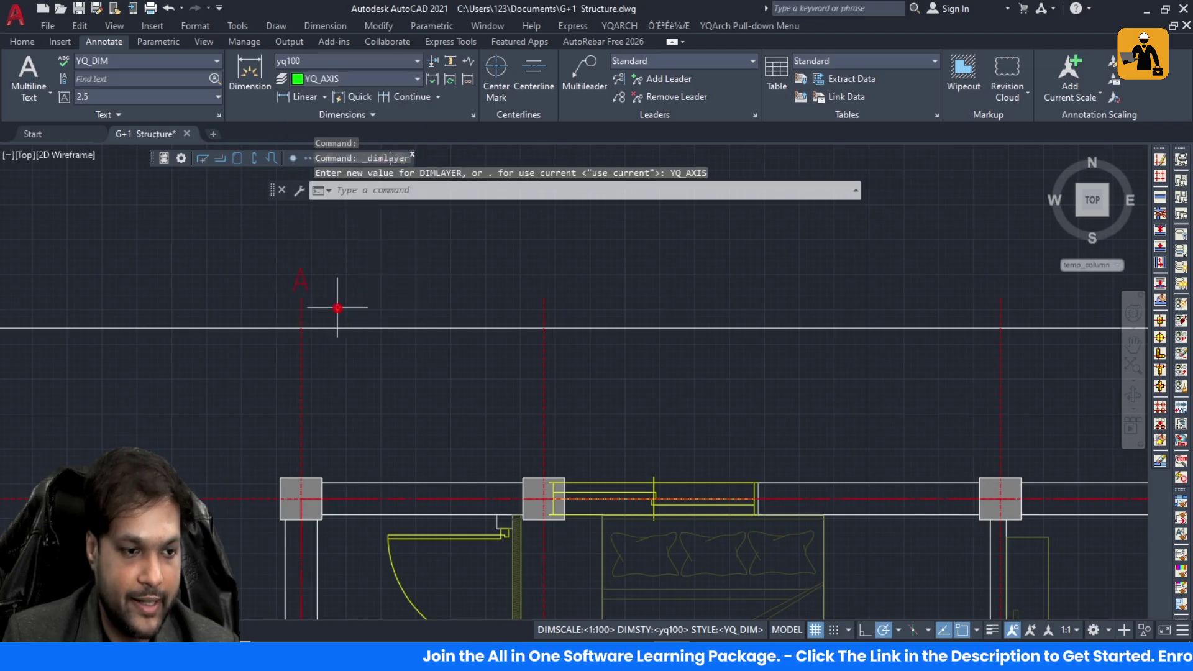
left_click(255, 87)
left_click(301, 497)
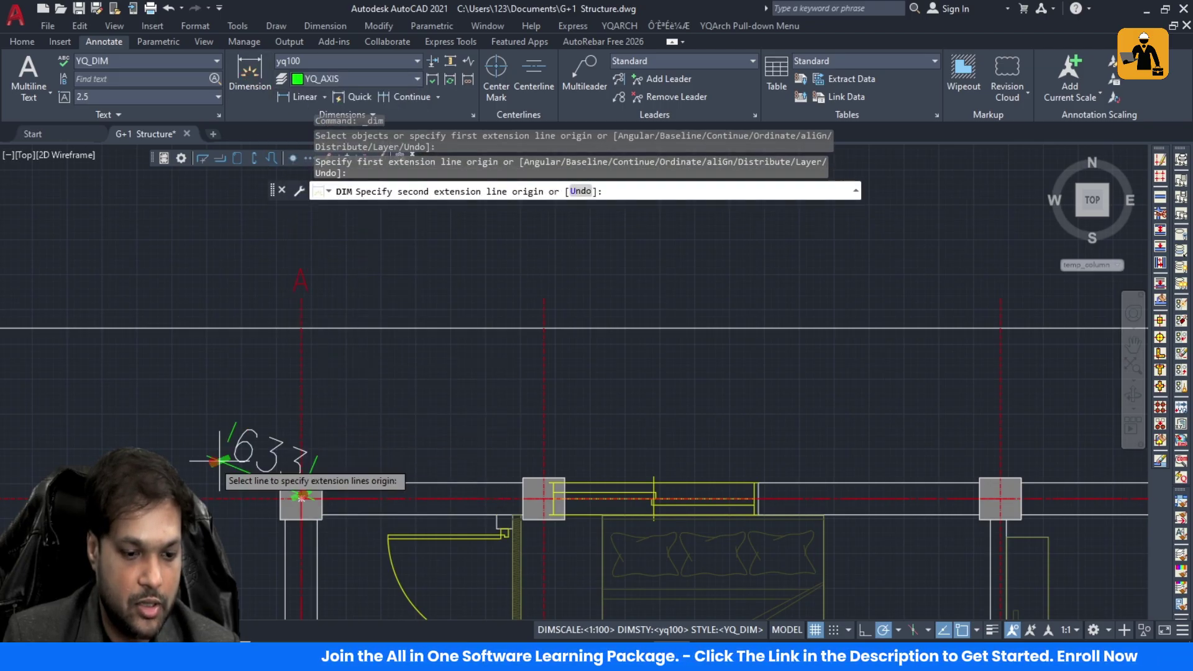
scroll(219, 462, "down", 4)
scroll(391, 471, "up", 3)
left_click(506, 444)
scroll(586, 370, "down", 3)
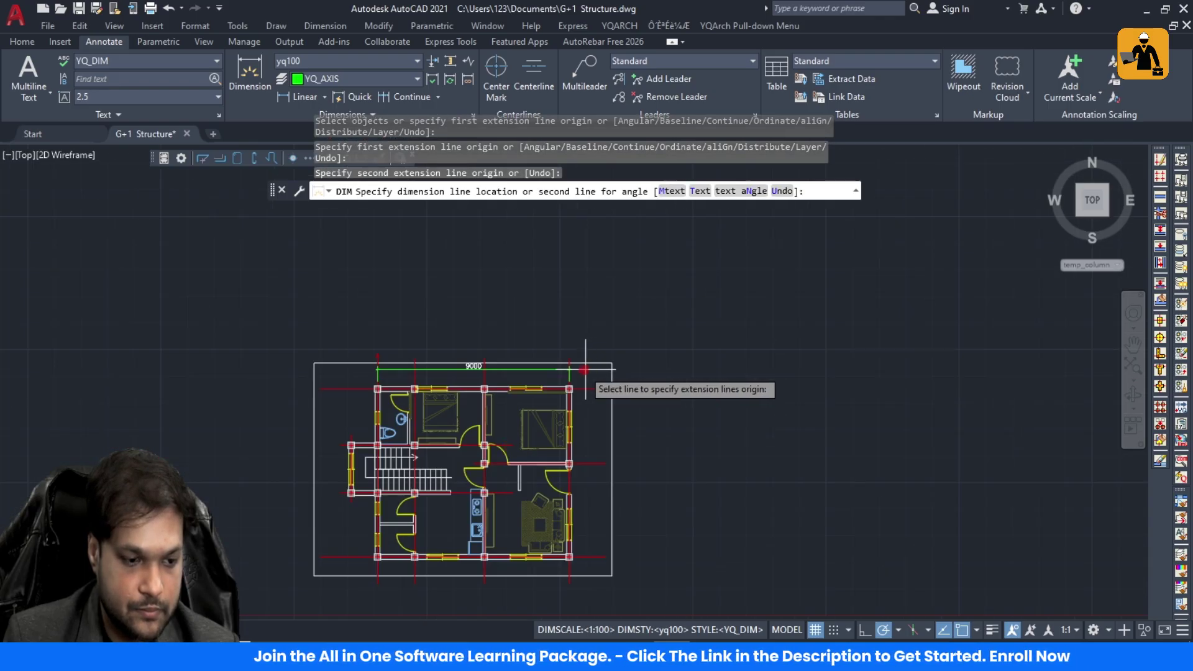
scroll(585, 370, "up", 5)
left_click(537, 280)
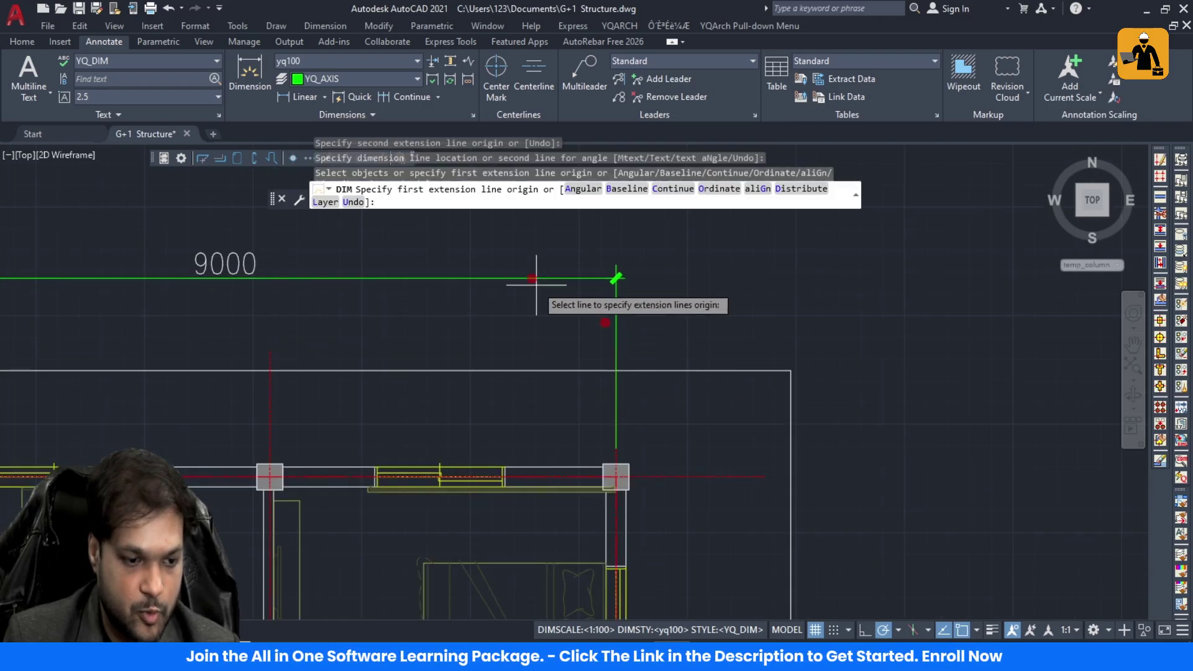
Step: Dimension the spacing between the first and second top-wall column centres, placing it between the overall dimension and the boundary line
scroll(647, 332, "down", 5)
scroll(498, 351, "up", 5)
left_click(547, 422)
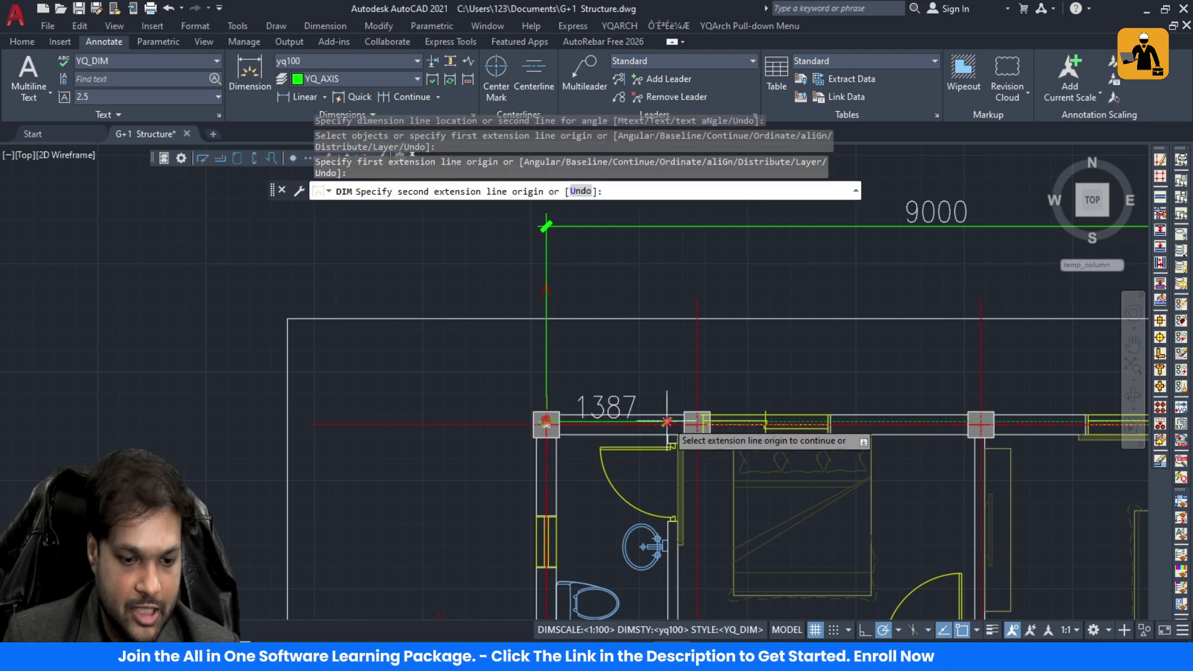
left_click(697, 422)
left_click(697, 287)
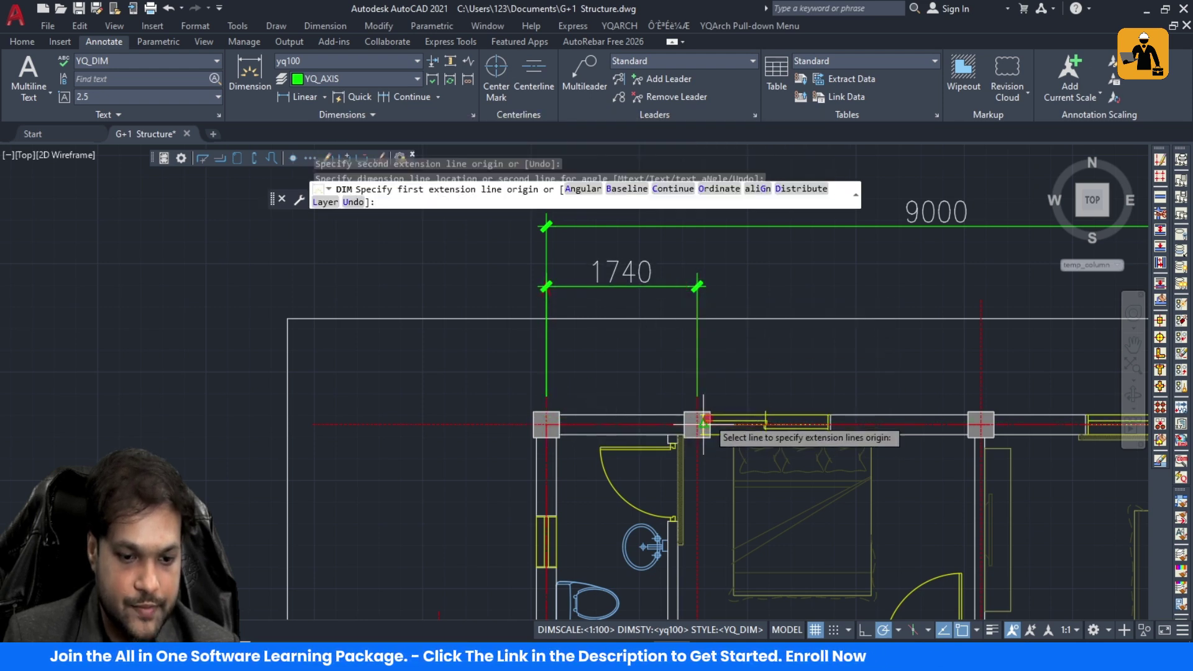
Step: Continue the dimension chain along the top wall to the third and rightmost column centres
left_click(404, 97)
scroll(812, 419, "down", 3)
scroll(772, 453, "up", 5)
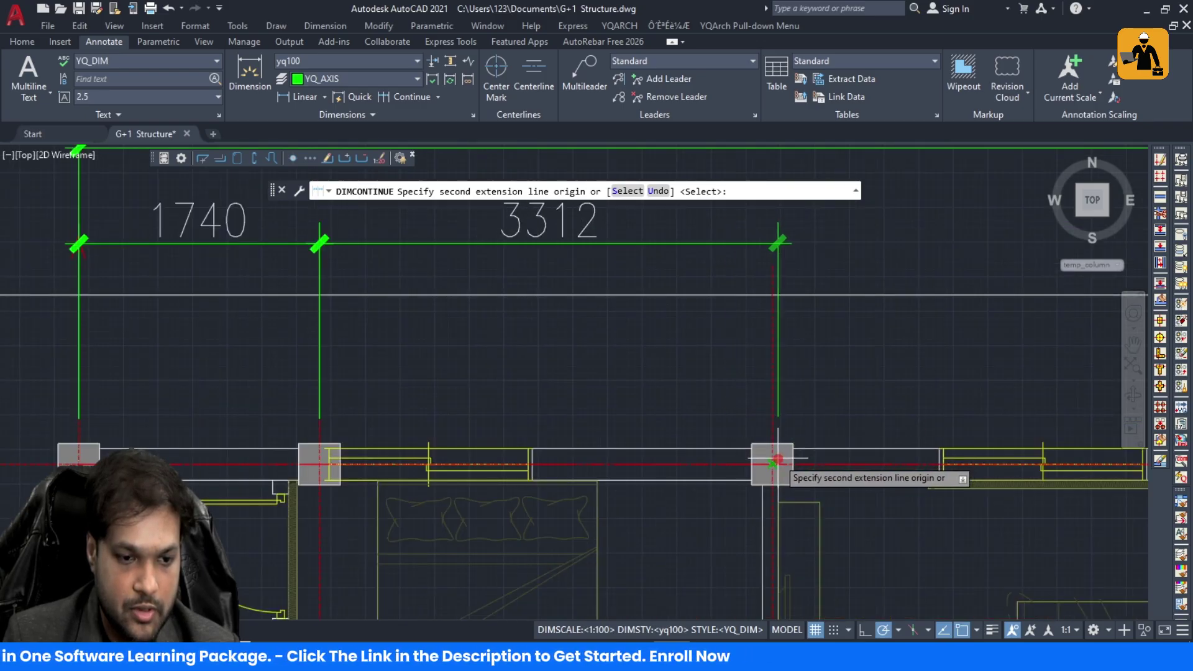
left_click(772, 460)
scroll(773, 458, "down", 4)
scroll(808, 441, "up", 3)
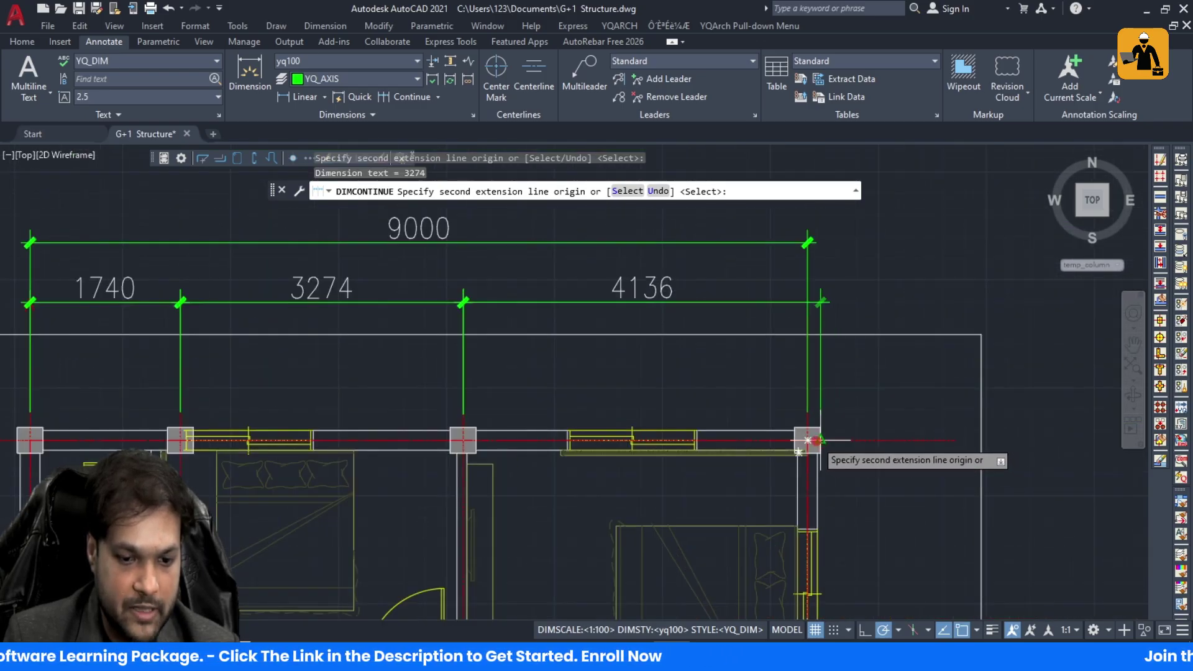
left_click(806, 439)
scroll(808, 436, "down", 4)
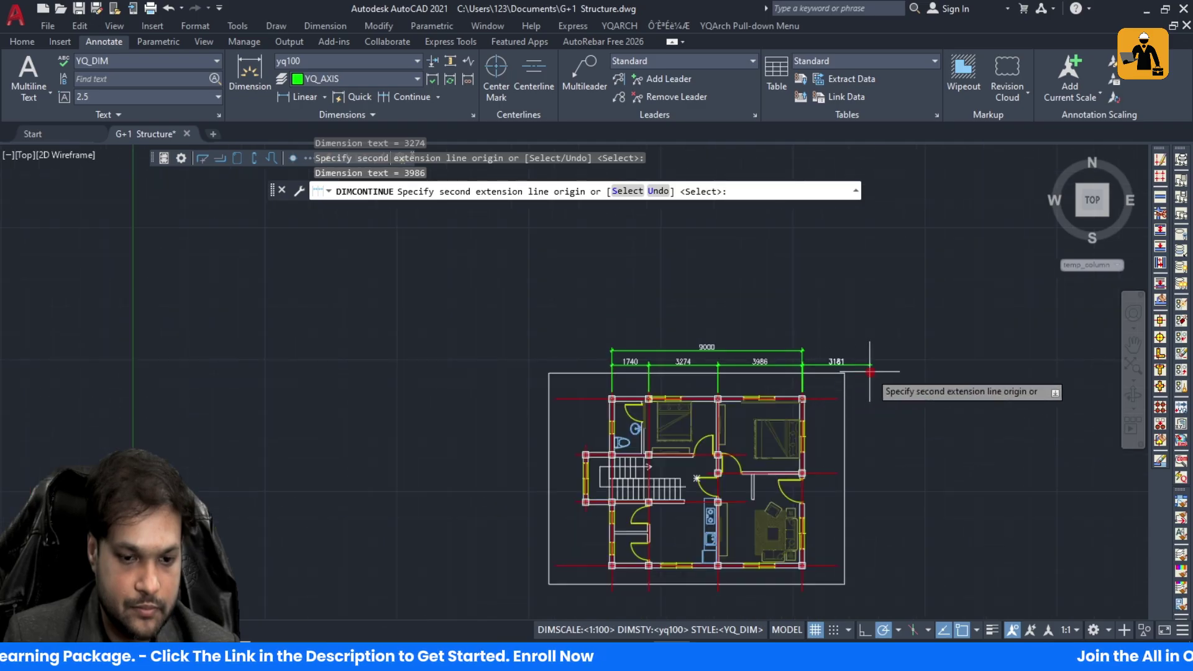
scroll(819, 395, "up", 4)
key("Escape")
Step: Add a linear dimension for the overall depth between the right wall's top and bottom column centres, placed on the boundary line
scroll(640, 273, "down", 4)
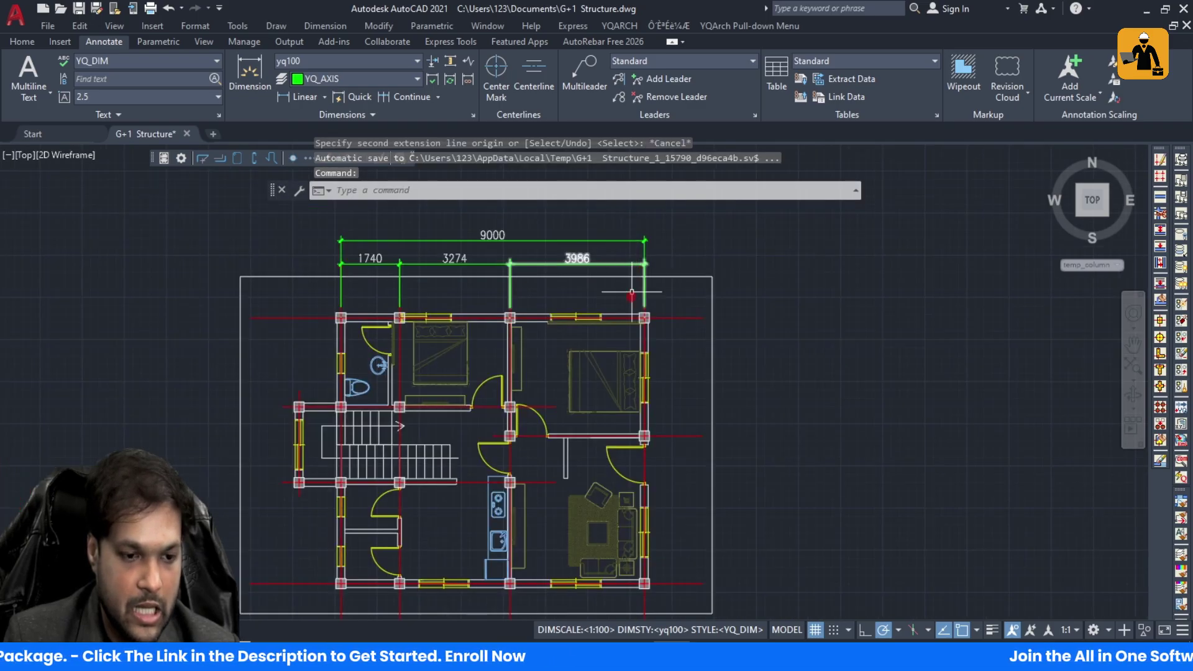
left_click(302, 97)
scroll(494, 324, "up", 5)
left_click(565, 297)
scroll(649, 422, "down", 5)
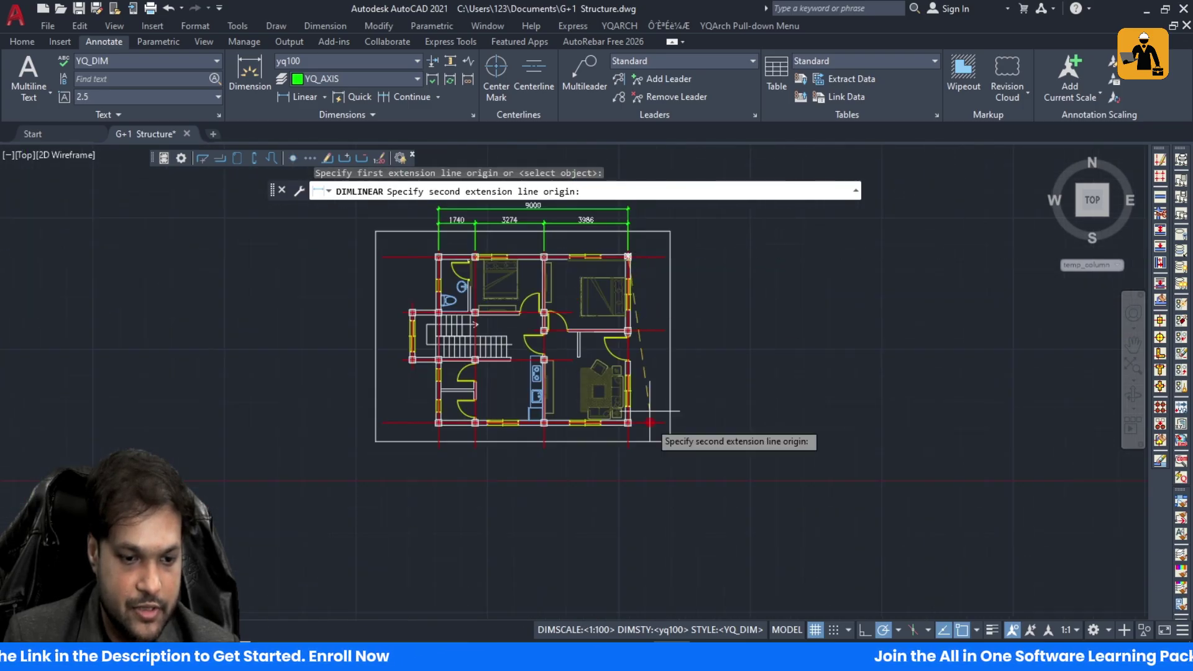
scroll(643, 429, "up", 5)
left_click(540, 405)
scroll(543, 418, "down", 5)
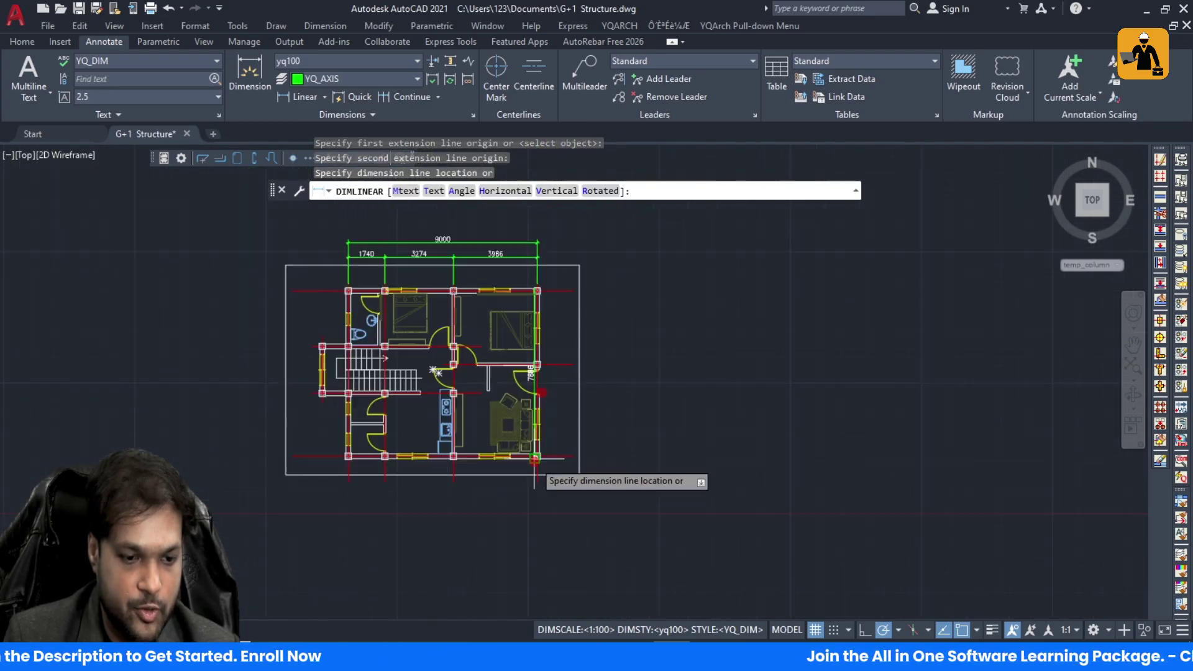
scroll(547, 427, "up", 5)
scroll(599, 429, "down", 5)
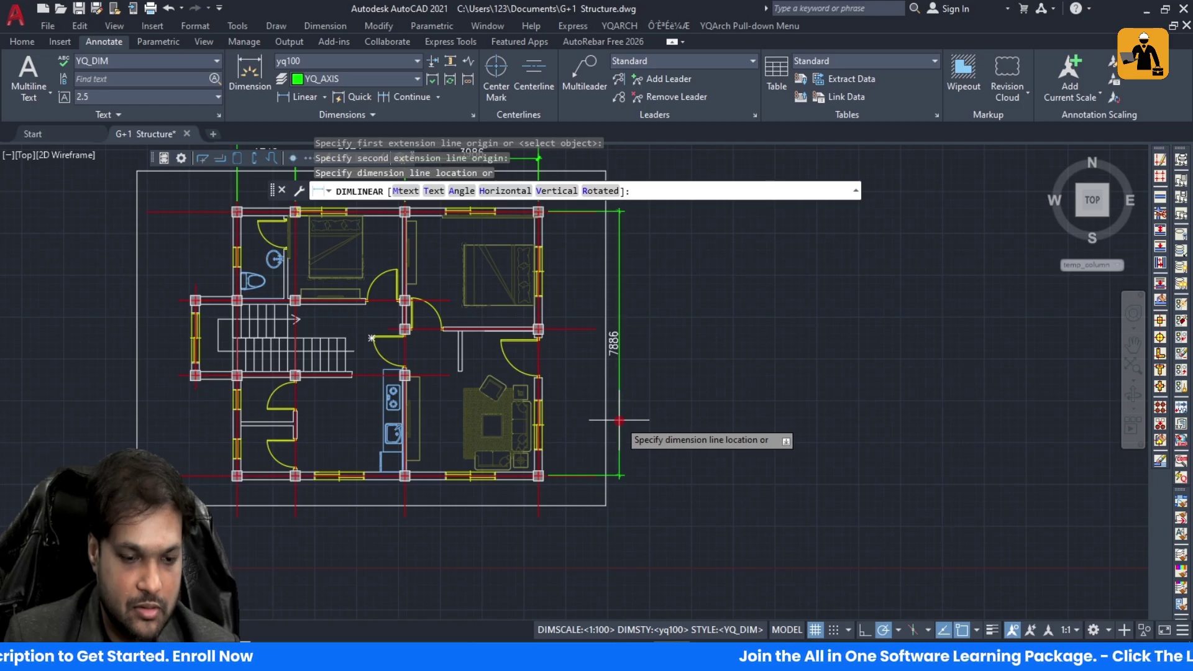
left_click(601, 414)
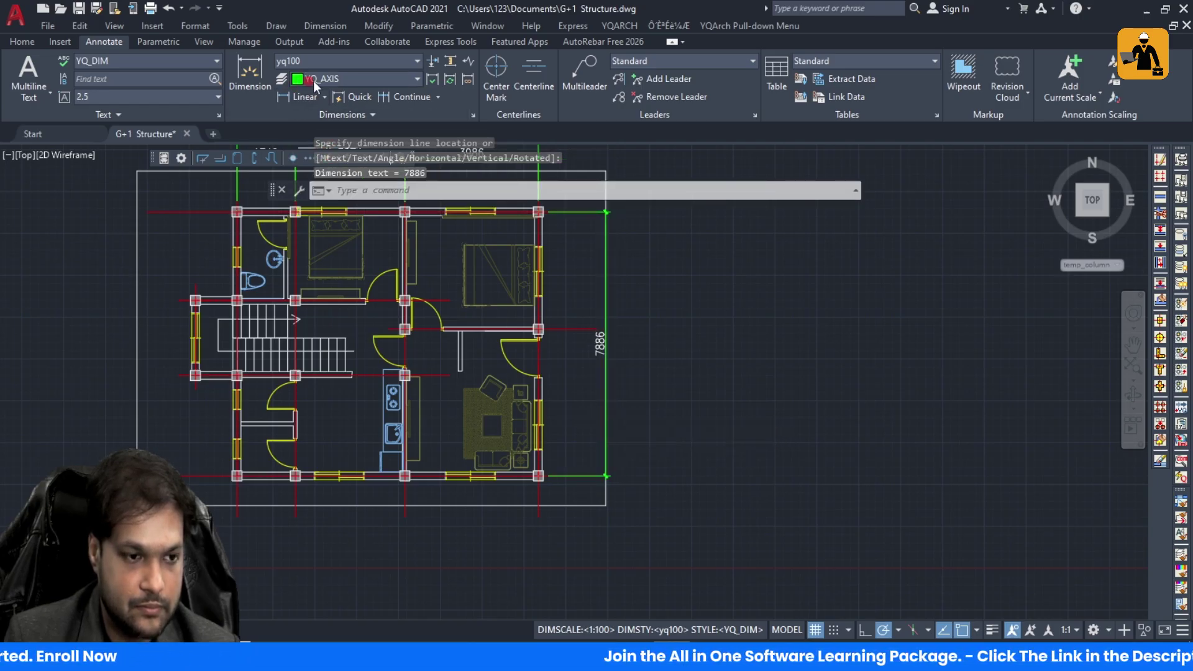
left_click(419, 95)
key("Escape")
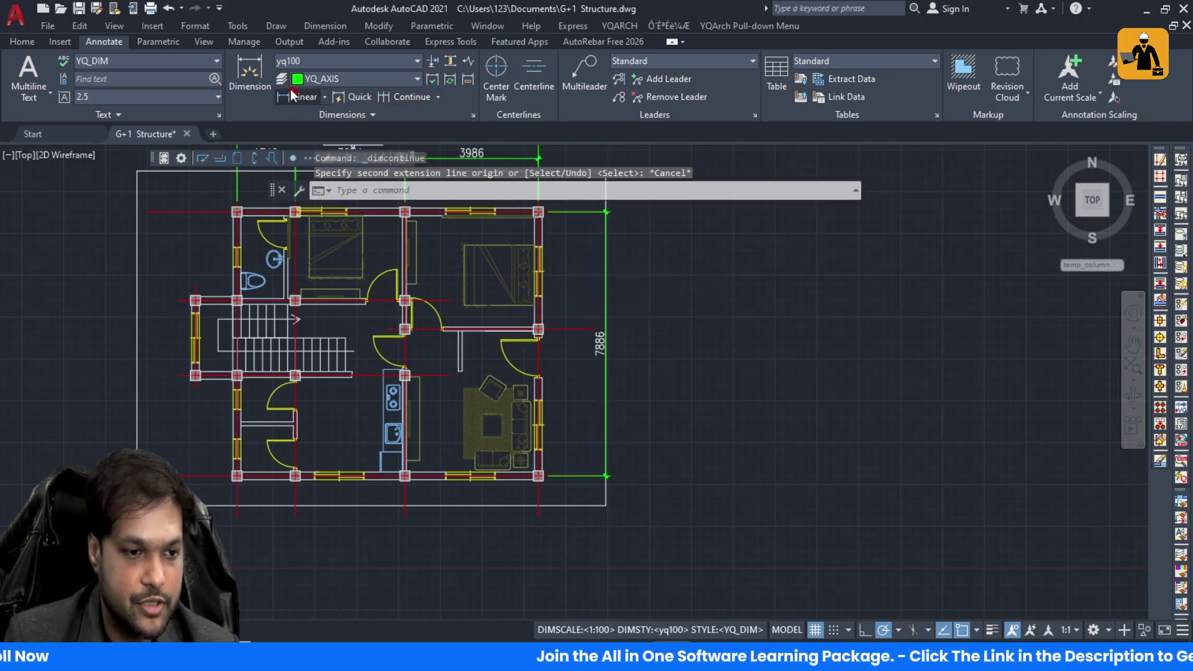
left_click(402, 93)
scroll(552, 311, "down", 4)
key("Escape")
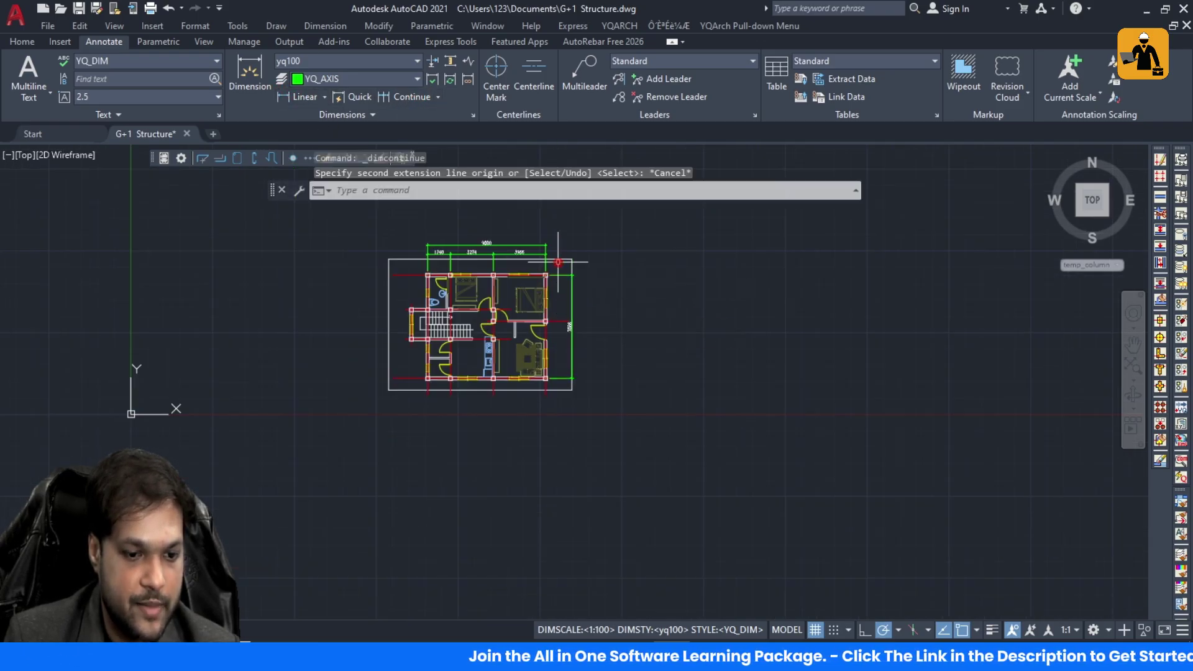
key("Escape")
Step: Add a linear dimension between the right wall's top and middle column centres, placed inside the overall depth dimension
scroll(557, 283, "up", 6)
left_click(297, 97)
scroll(514, 267, "up", 2)
scroll(514, 267, "down", 2)
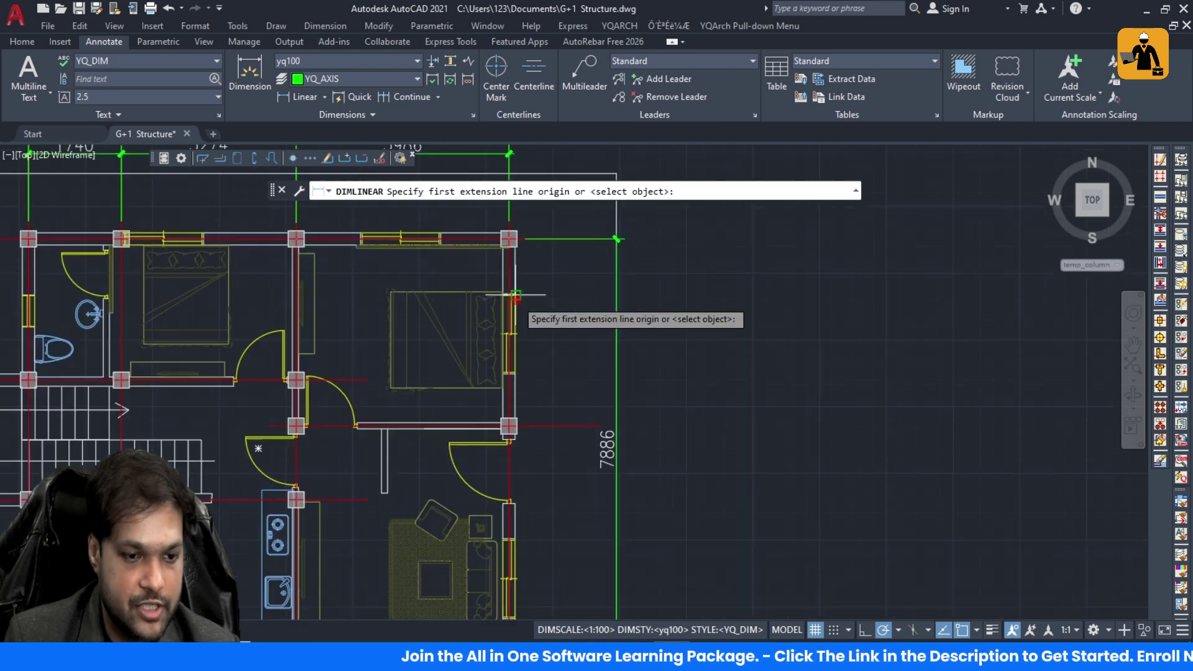
scroll(514, 267, "up", 2)
left_click(514, 267)
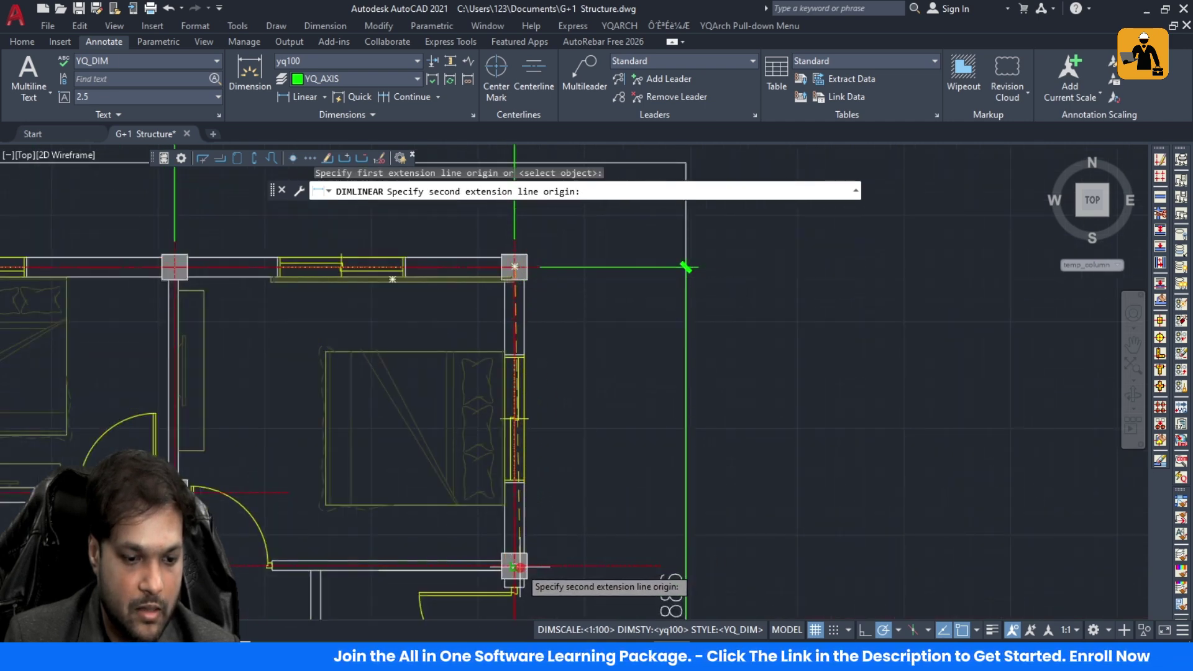
left_click(516, 565)
left_click(610, 559)
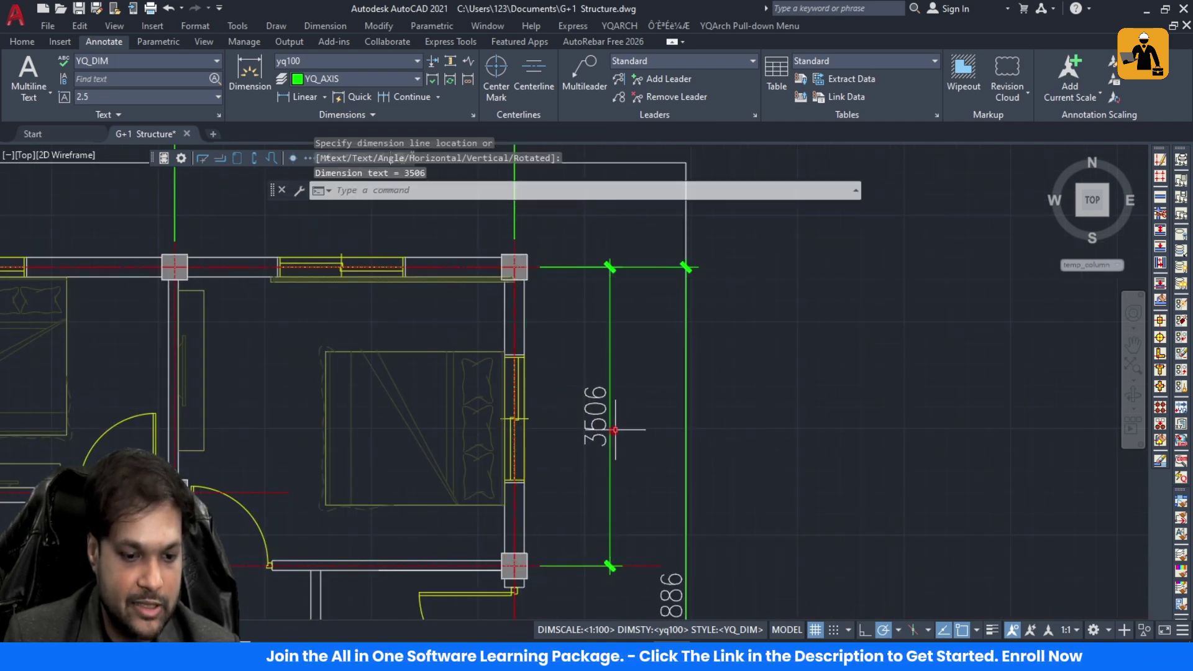
Step: Continue the right wall's inner dimension chain to the bottom column centre
left_click(413, 97)
scroll(606, 401, "down", 3)
scroll(570, 438, "up", 3)
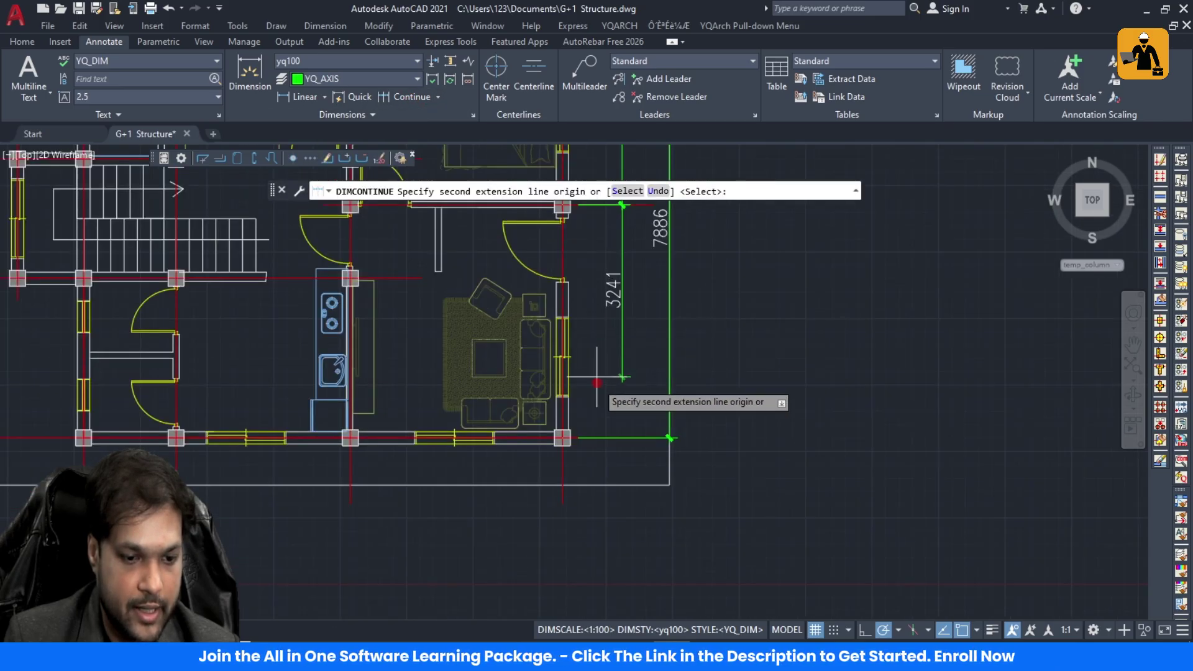
left_click(570, 438)
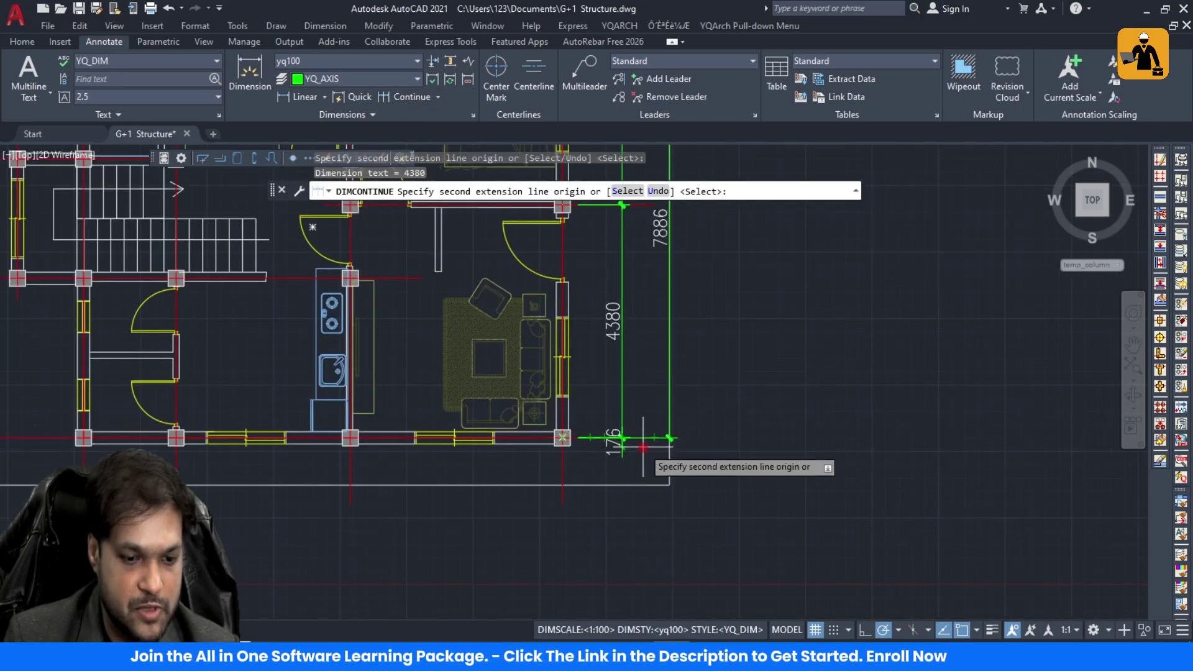
key("Escape")
scroll(643, 457, "down", 5)
scroll(622, 394, "up", 5)
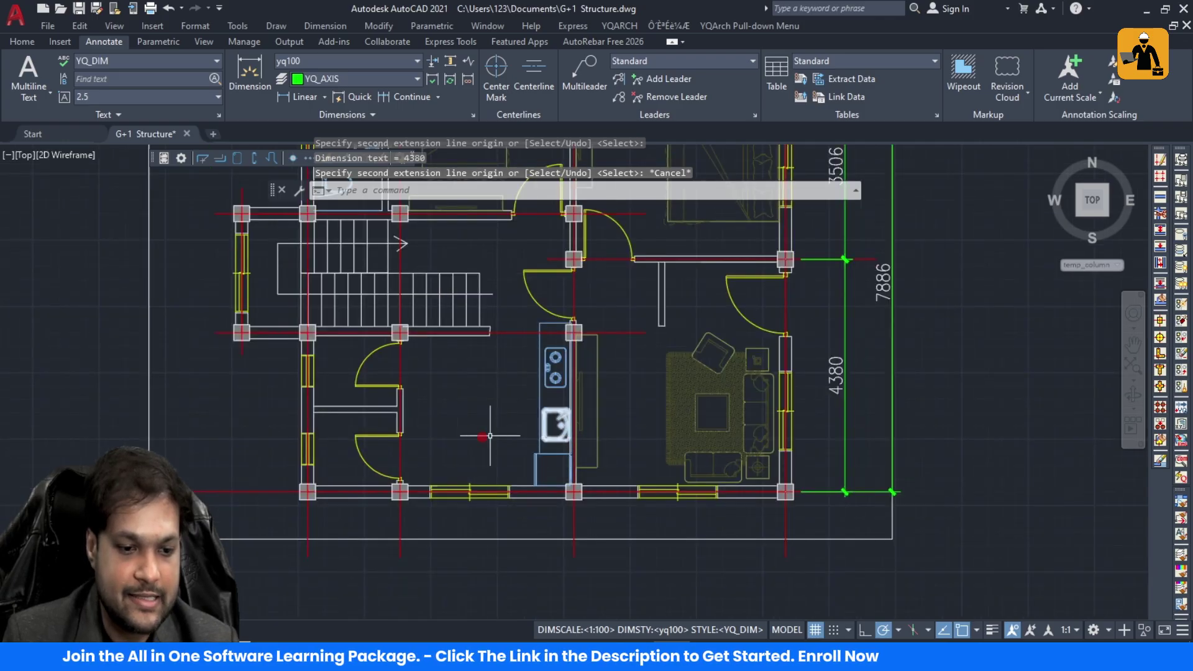
scroll(684, 473, "down", 2)
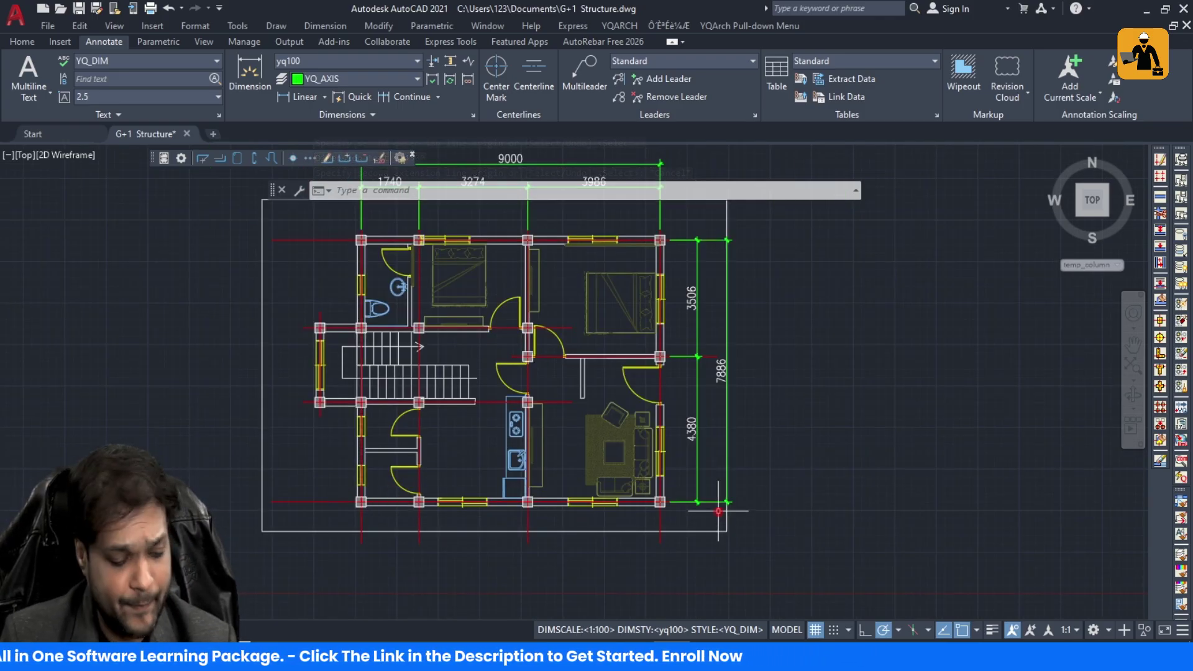
Step: Try to dimension the plan's outlines automatically with YQArch pline dimensioning, selecting the building inside its boundary with a window
key("Escape")
key("Escape")
key("Escape")
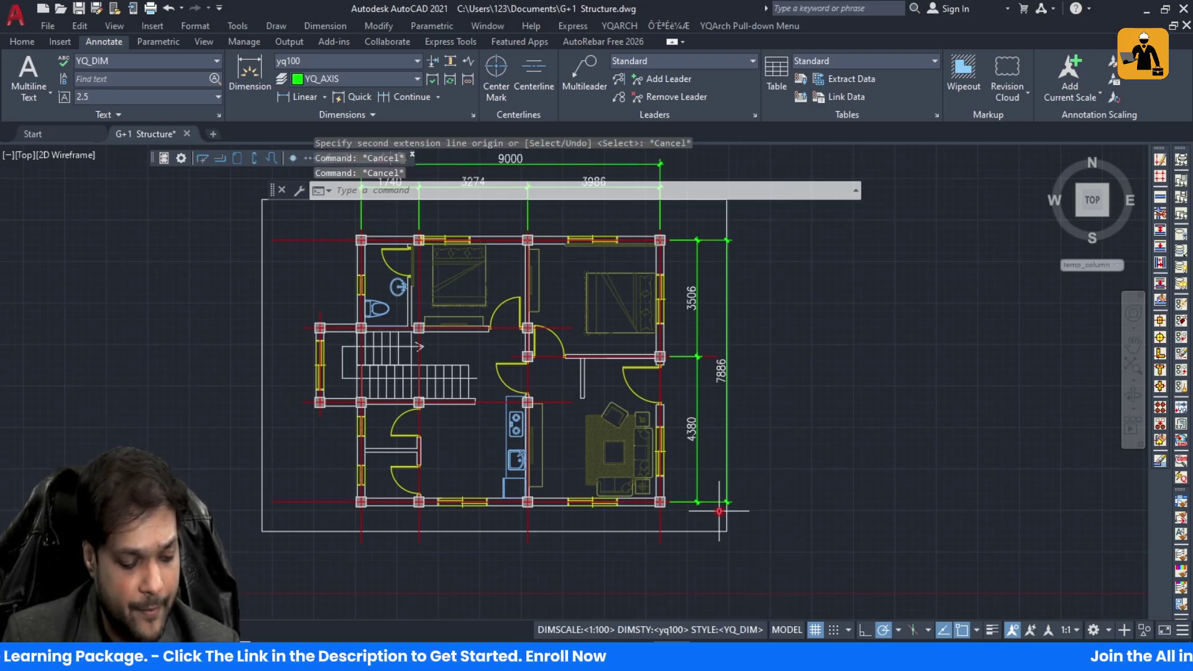
type("DDGZ")
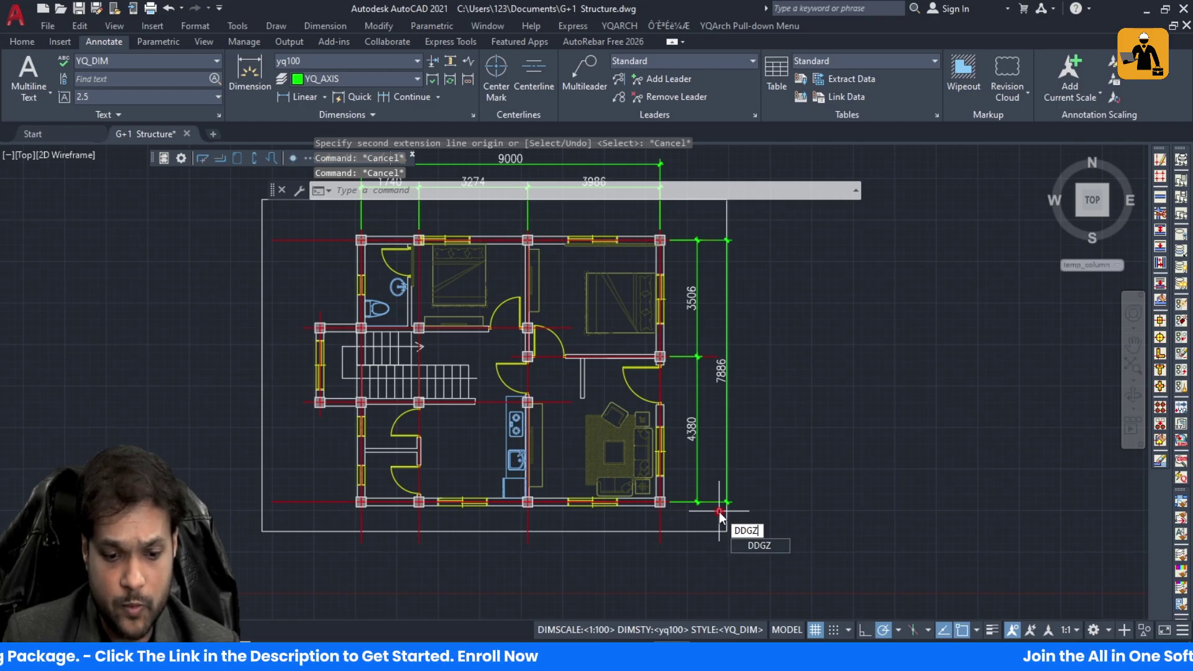
key("Escape")
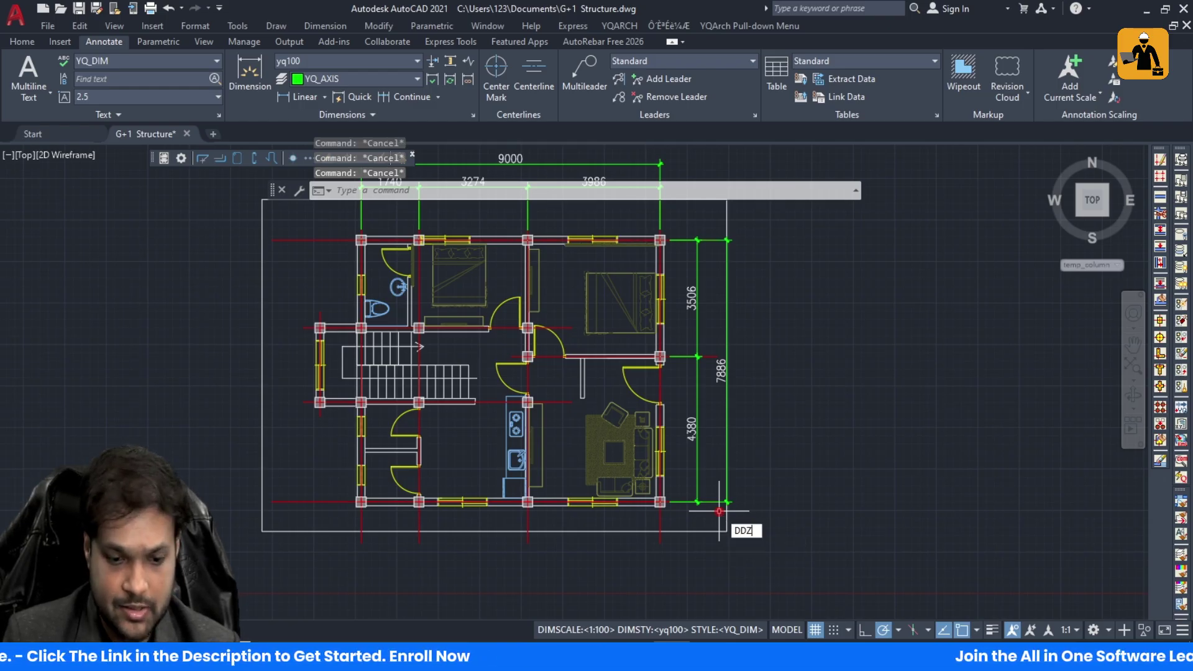
left_click(751, 557)
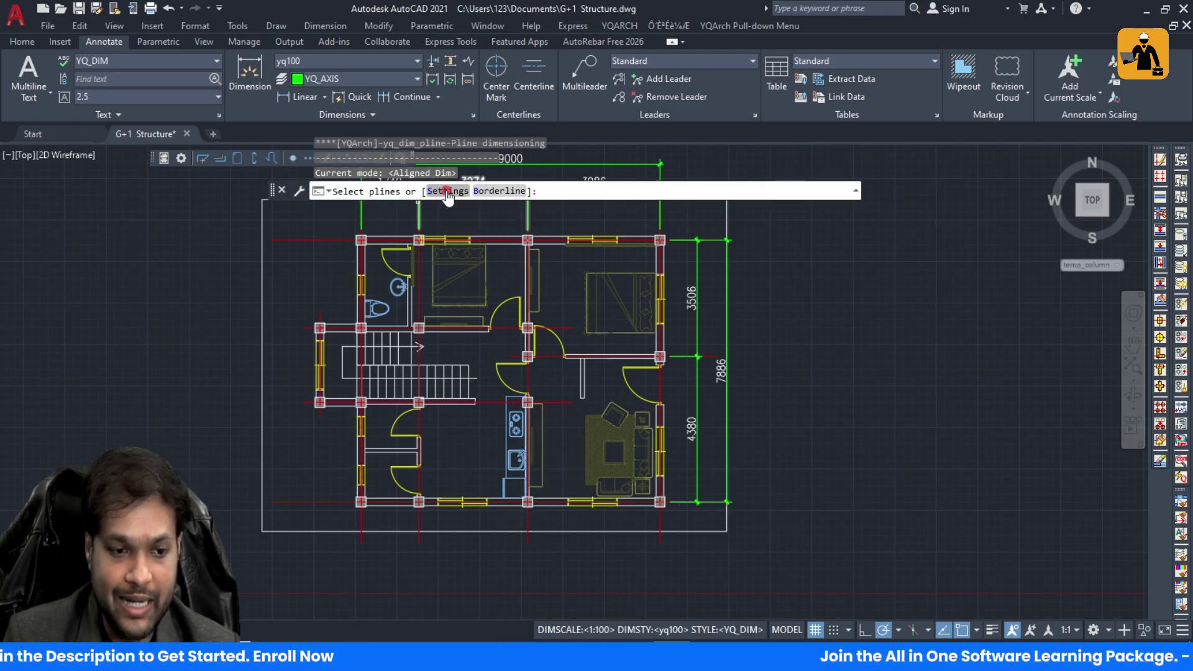
scroll(384, 499, "down", 6)
scroll(401, 386, "up", 5)
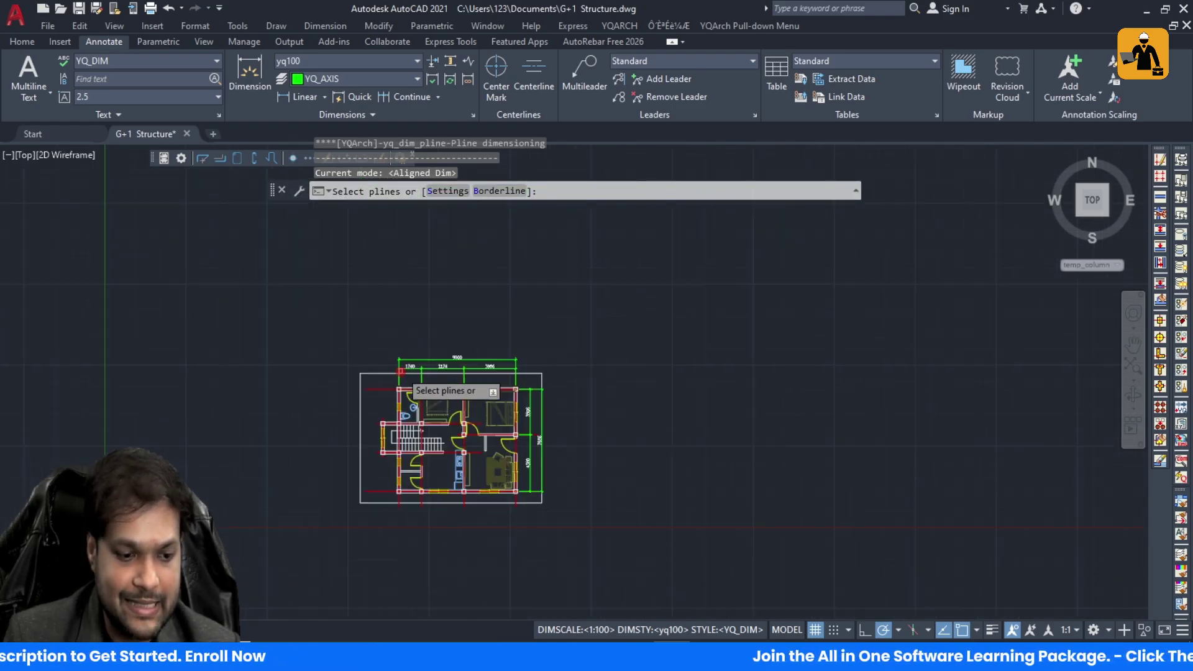
left_click(362, 252)
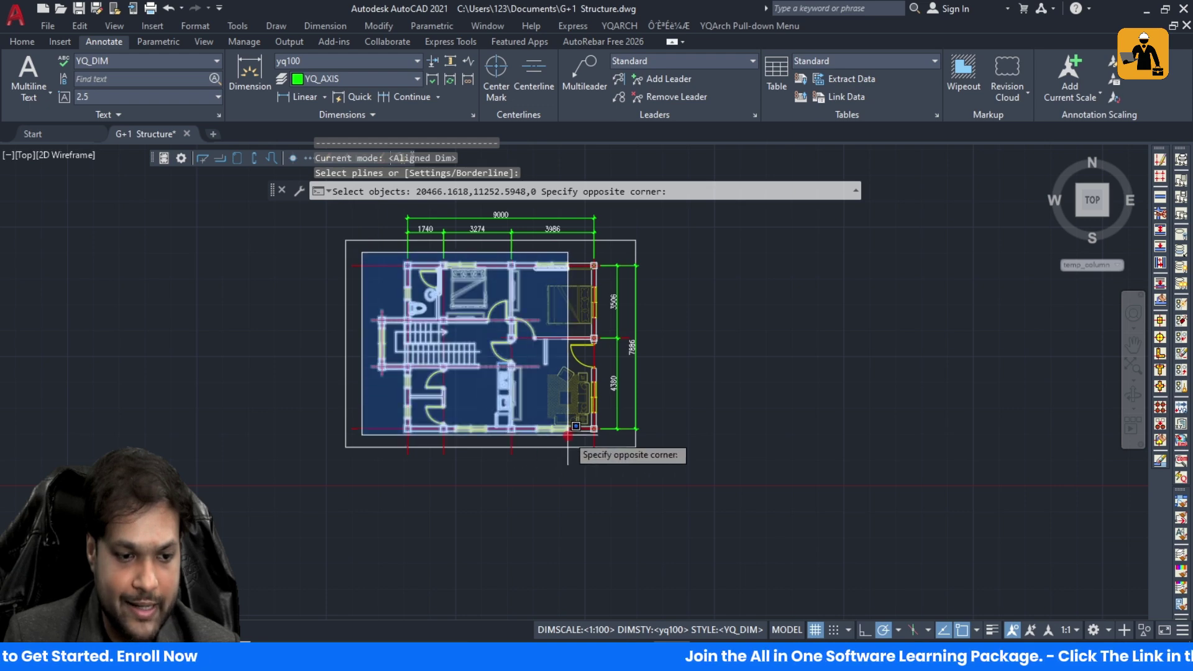
left_click(602, 444)
scroll(516, 438, "up", 2)
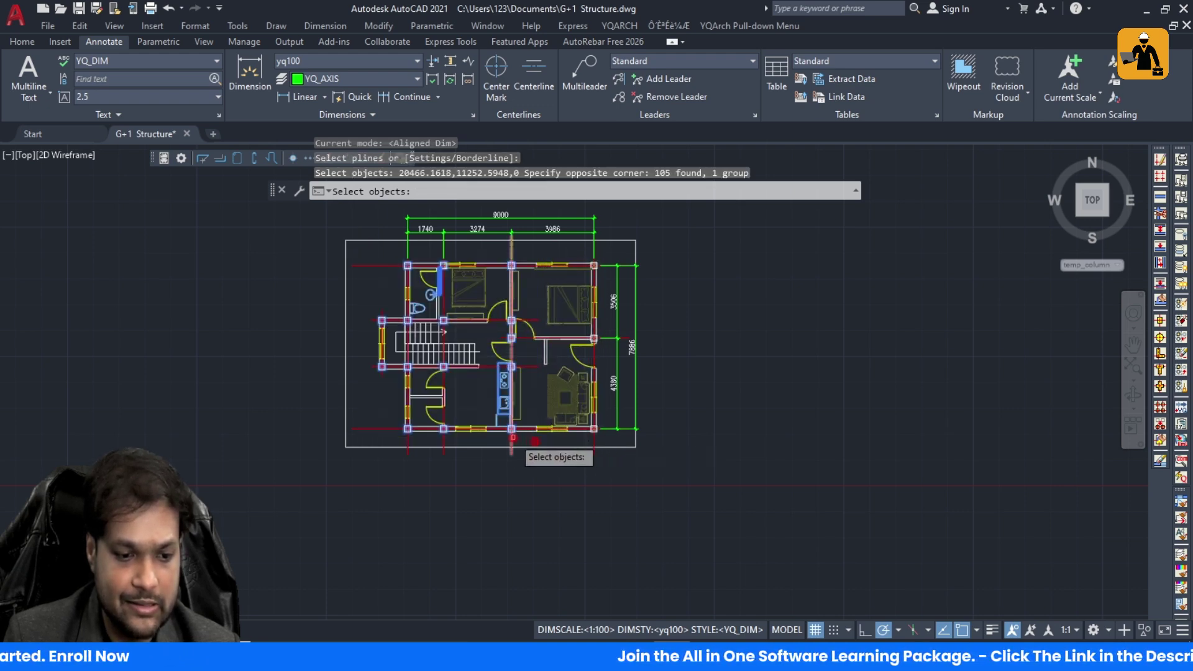
scroll(425, 396, "up", 2)
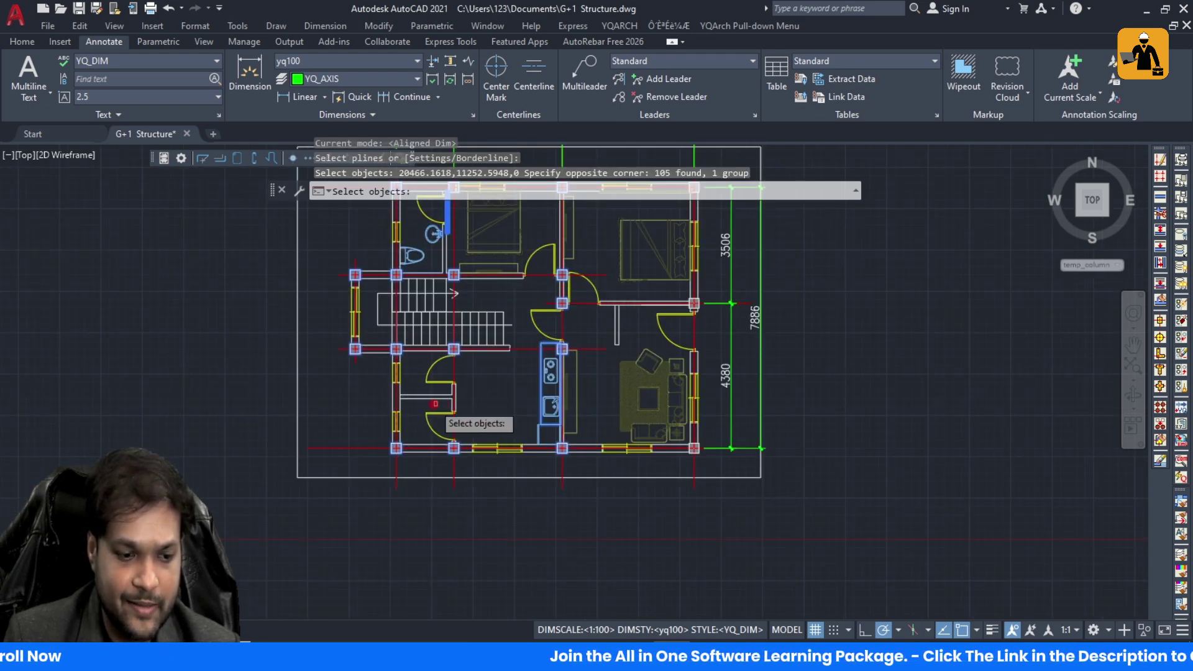
key("Return")
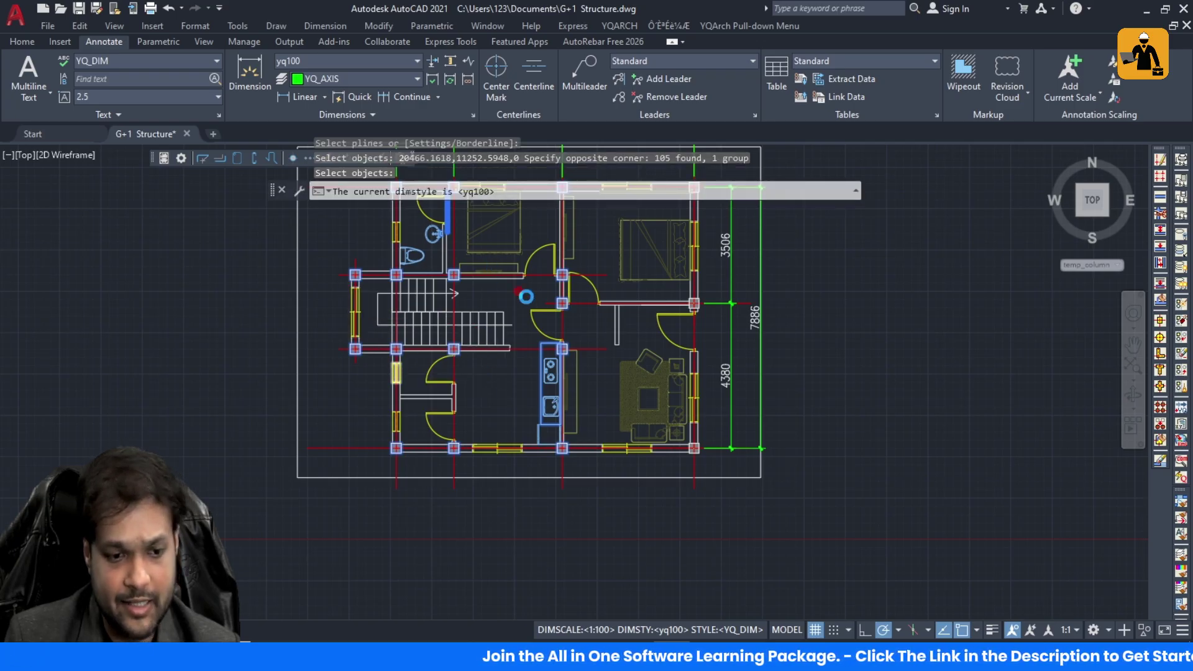
key("Return")
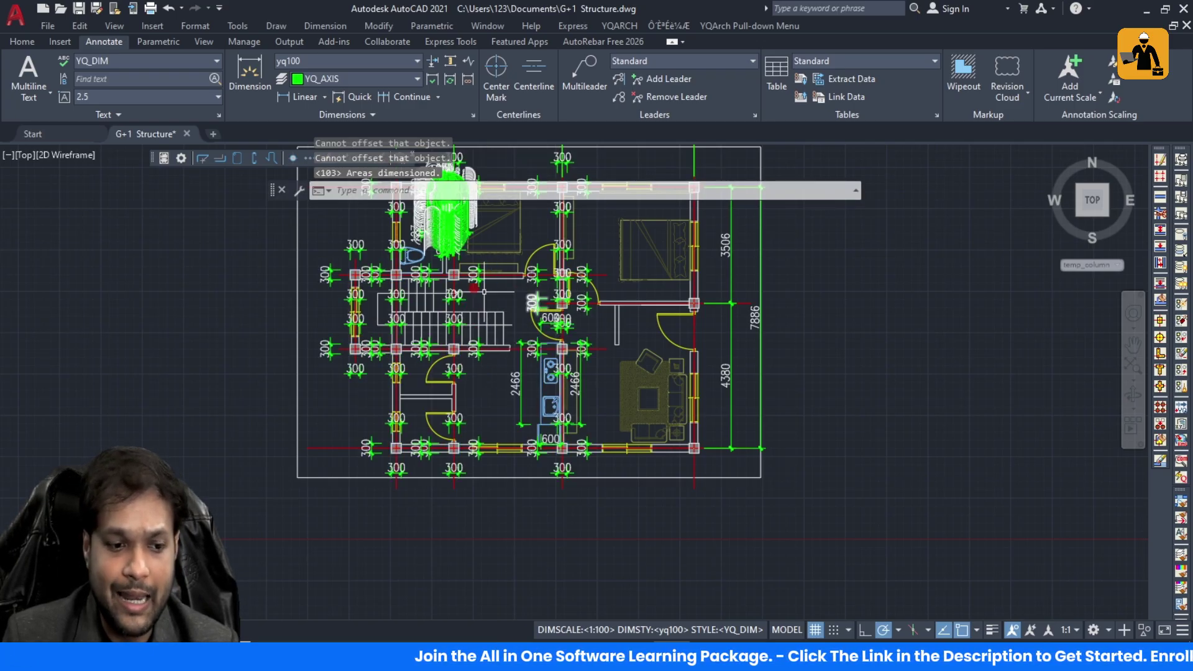
Step: Undo the automatic polyline dimensioning across the plan
key("ctrl+z")
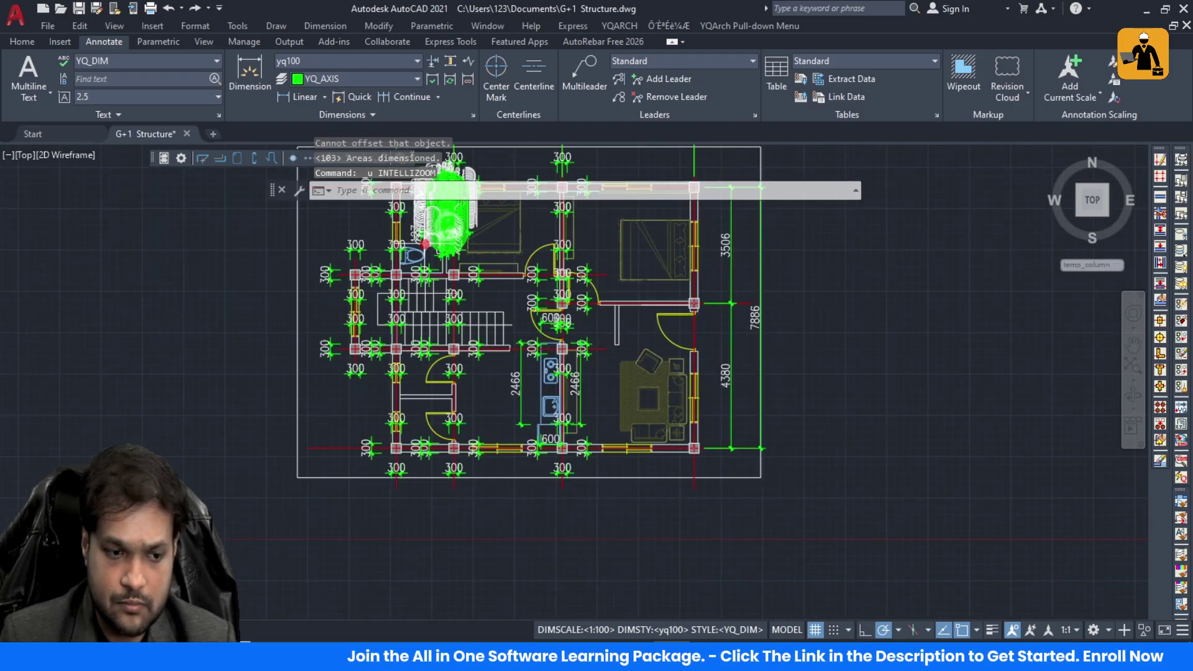
key("ctrl+z")
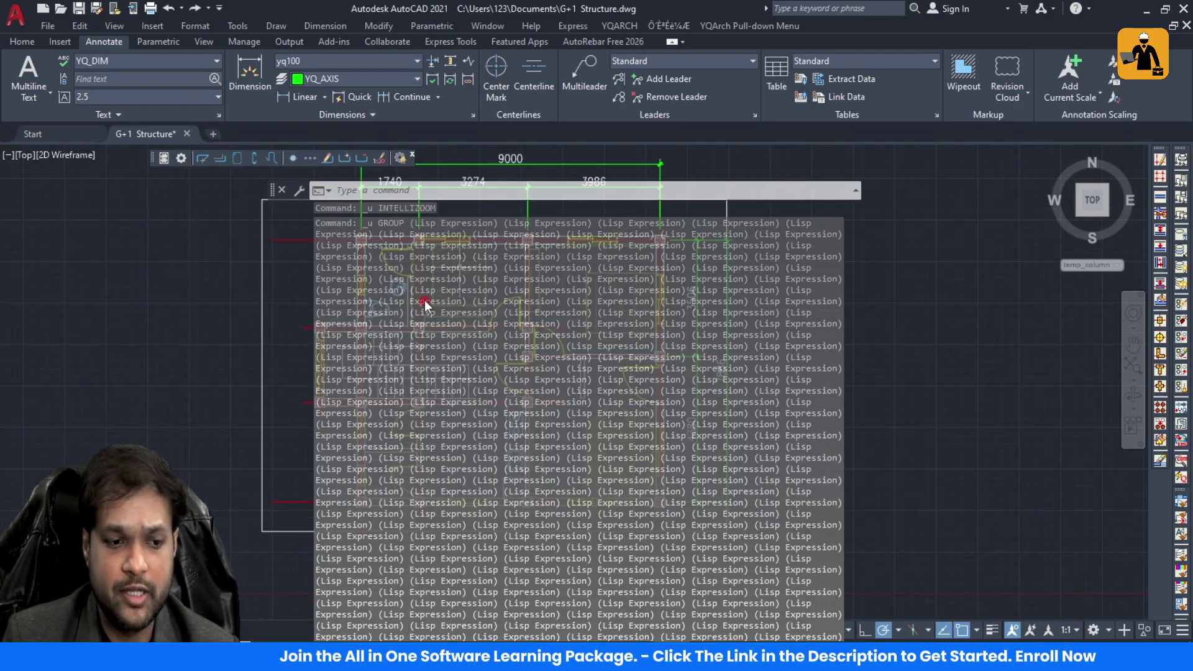
left_click(974, 421)
key("Escape")
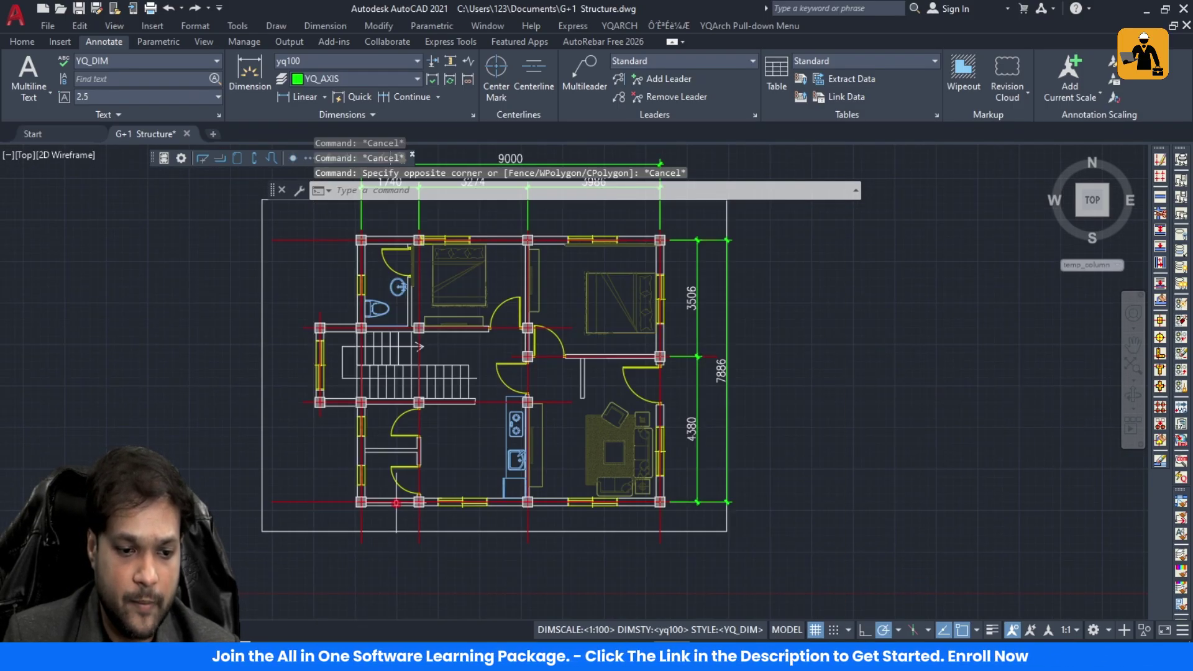
Step: Examine the walls, columns, door openings and windows around the rooms at the plan's lower left and along its bottom wall
scroll(559, 472, "up", 3)
scroll(497, 482, "down", 2)
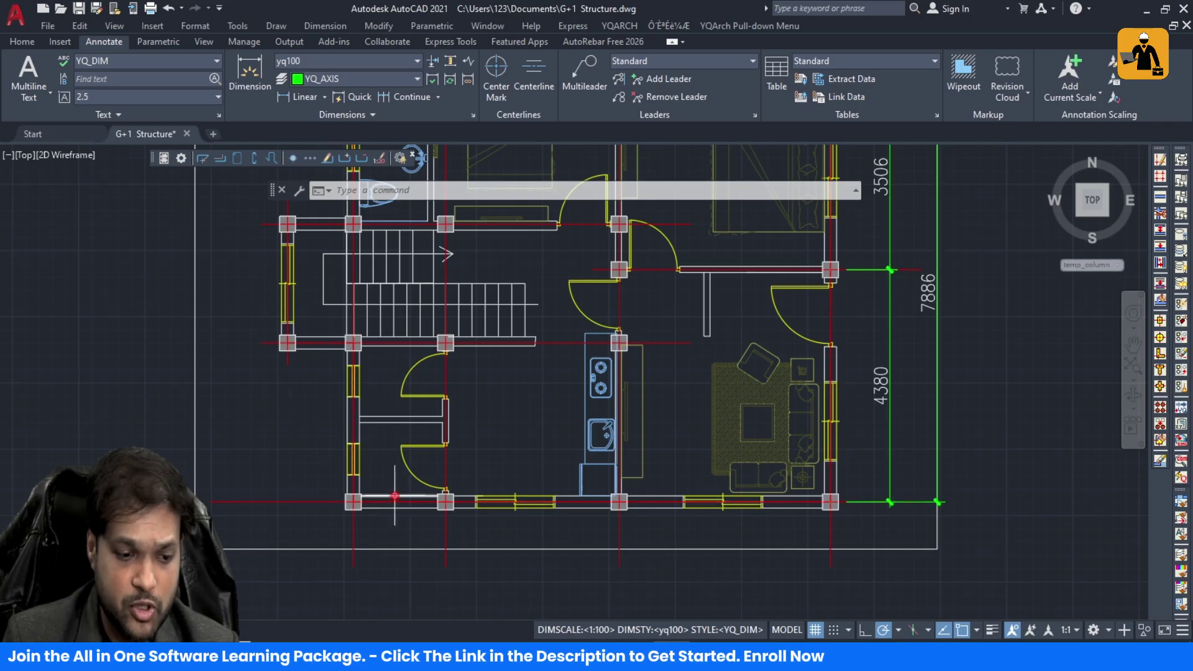
scroll(340, 401, "up", 5)
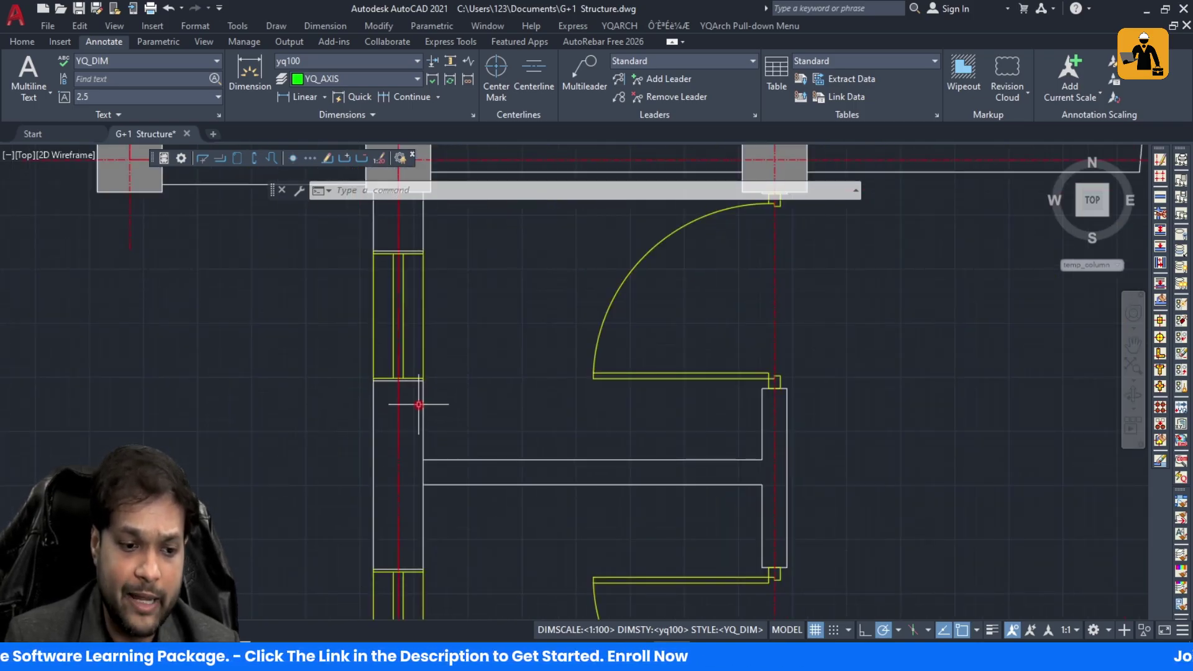
scroll(590, 410, "down", 4)
scroll(644, 451, "up", 6)
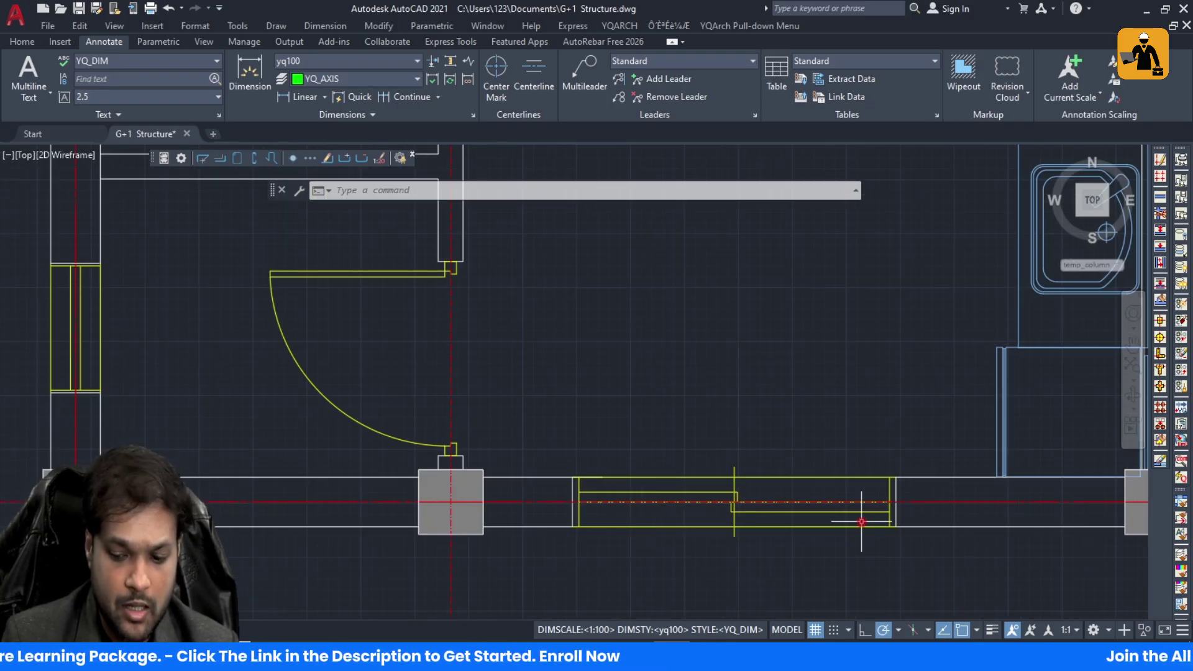
scroll(771, 501, "down", 4)
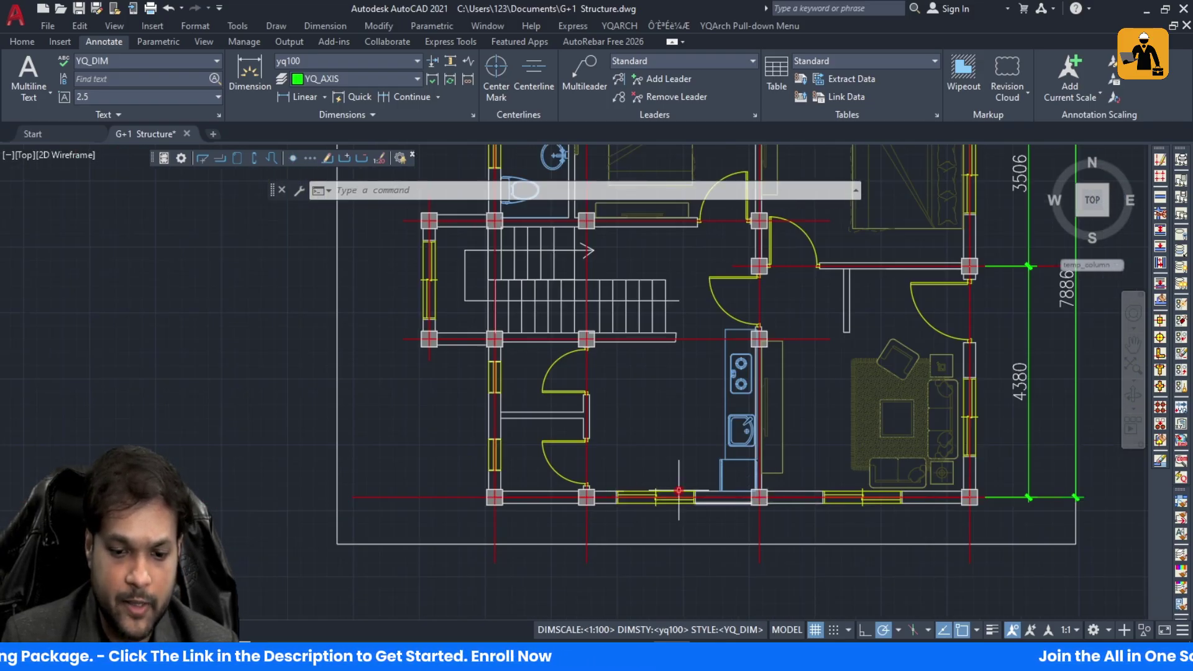
scroll(678, 491, "down", 5)
scroll(657, 407, "up", 5)
scroll(576, 365, "down", 4)
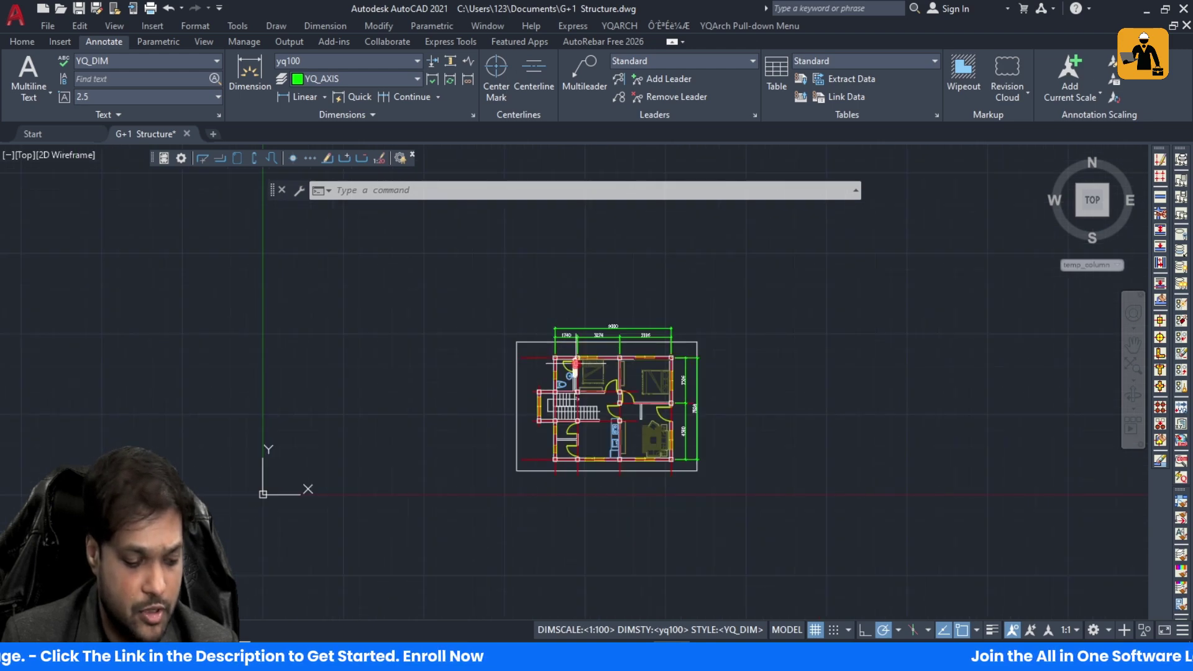
Step: Try YQArch closed space dimensioning (DDZ) on the kitchen by picking a point inside the room
type("Z")
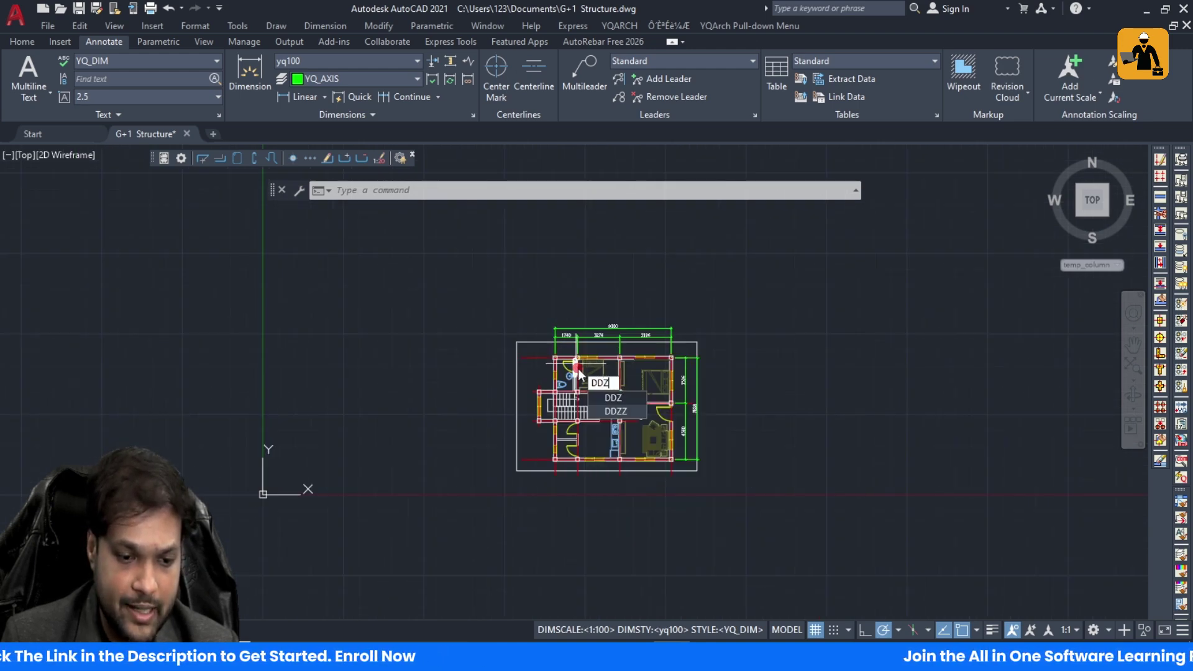
key("Return")
scroll(574, 418, "up", 4)
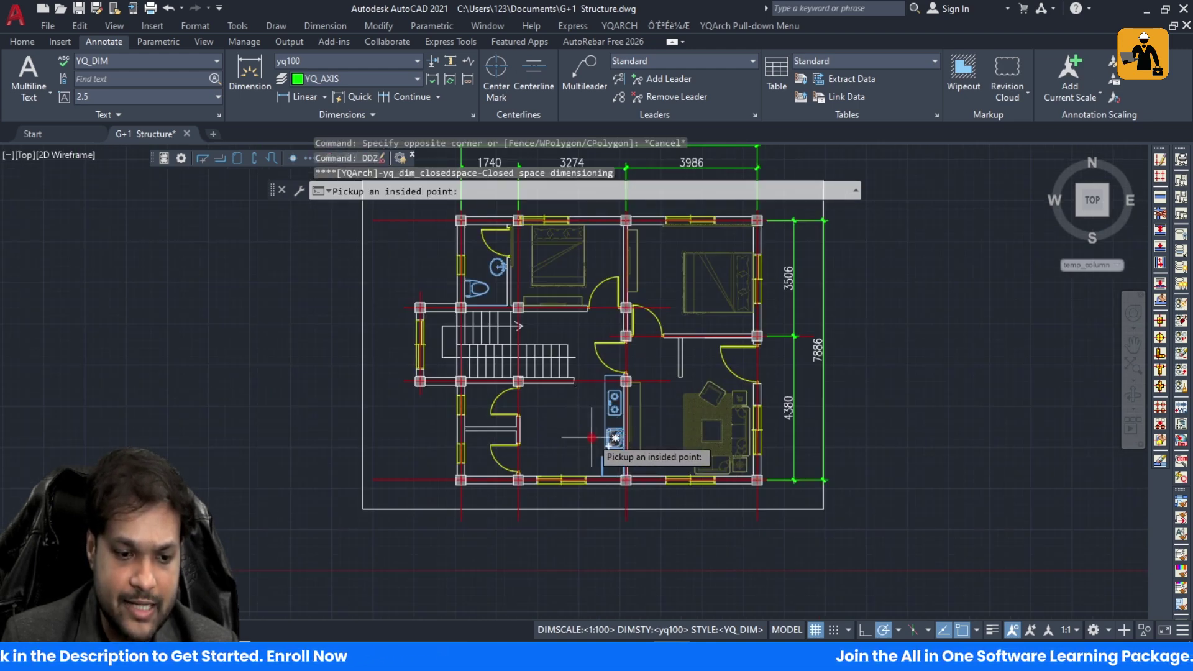
left_click(577, 448)
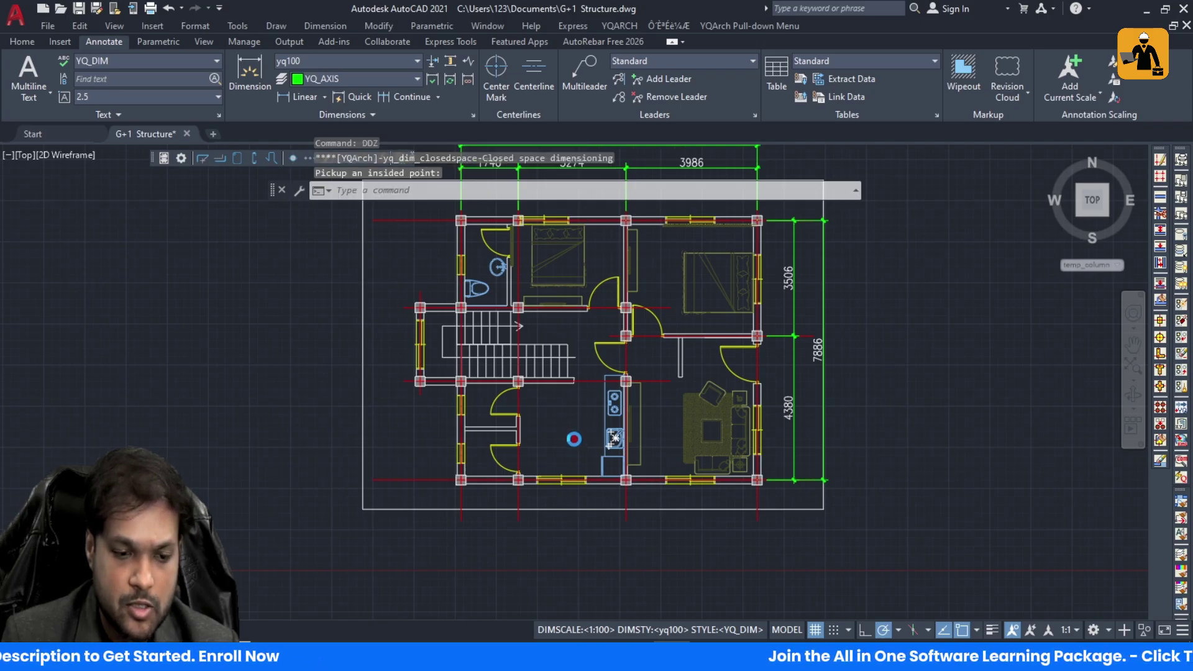
left_click(575, 405)
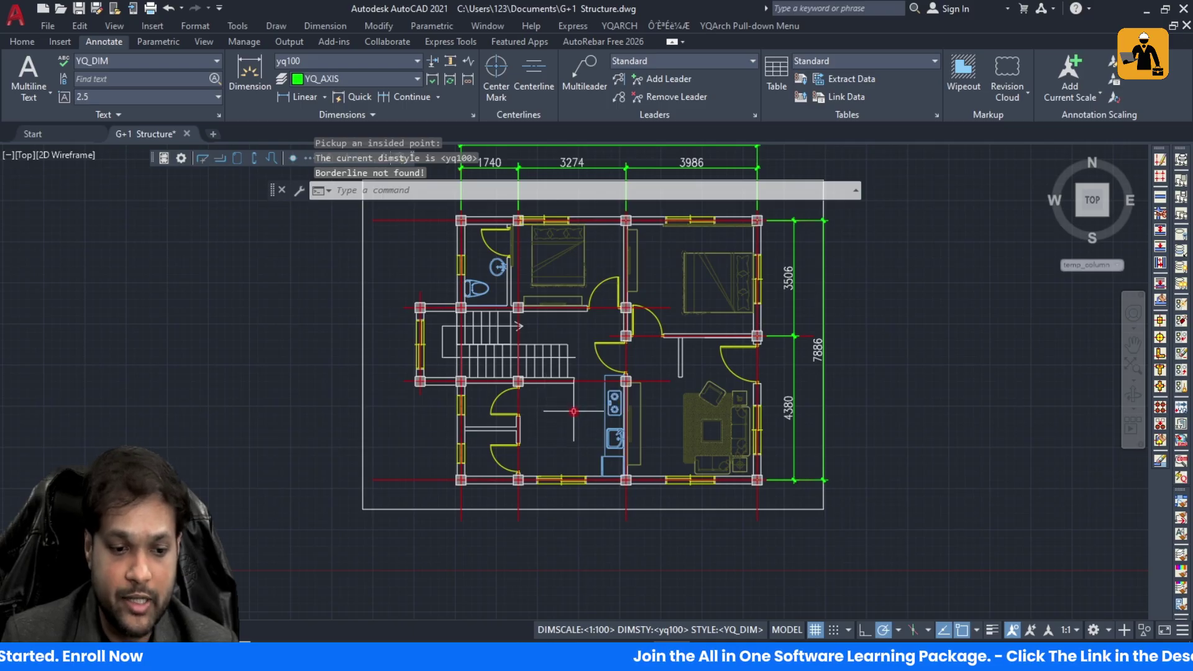
scroll(573, 411, "up", 4)
scroll(575, 371, "down", 6)
scroll(514, 394, "up", 6)
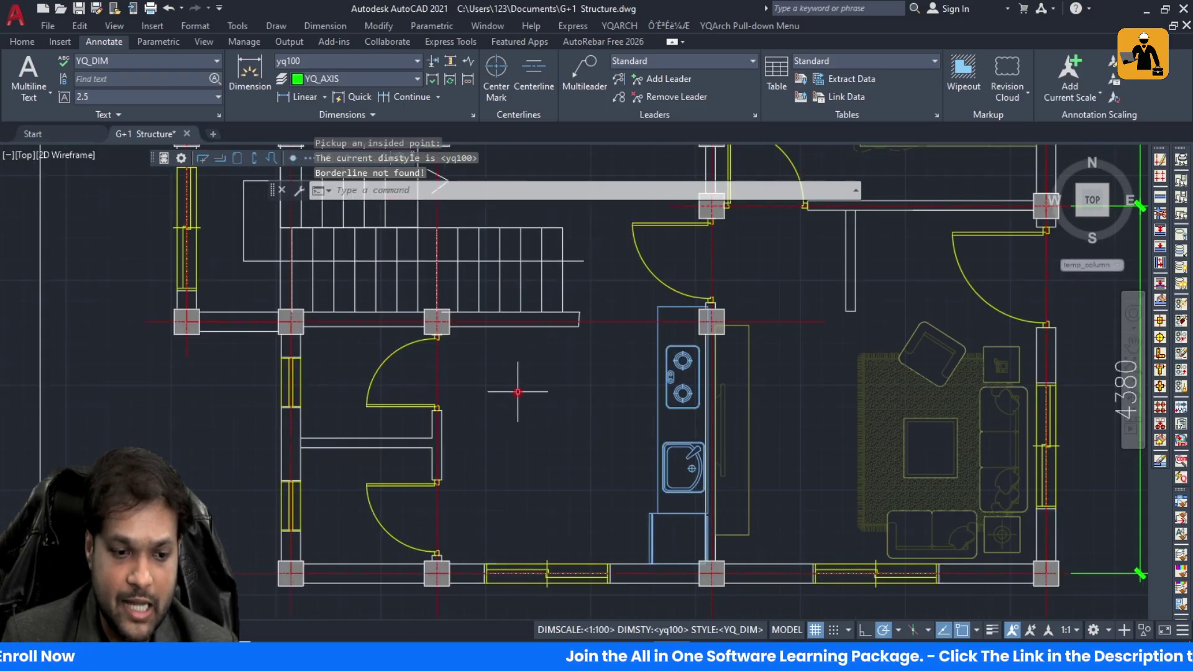
key("Escape")
Step: Try YQArch closed space dimensioning (DDZ) on the living room by picking a point inside it, and check the generated dimensions
scroll(585, 448, "down", 6)
scroll(637, 456, "up", 4)
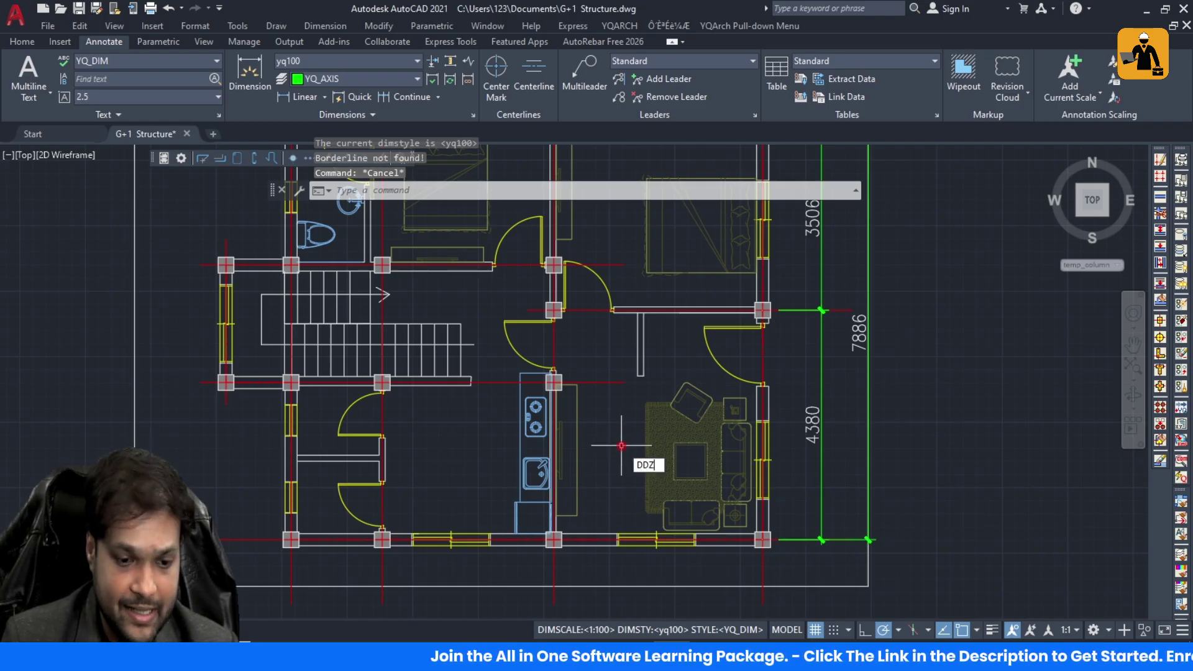
key("Return")
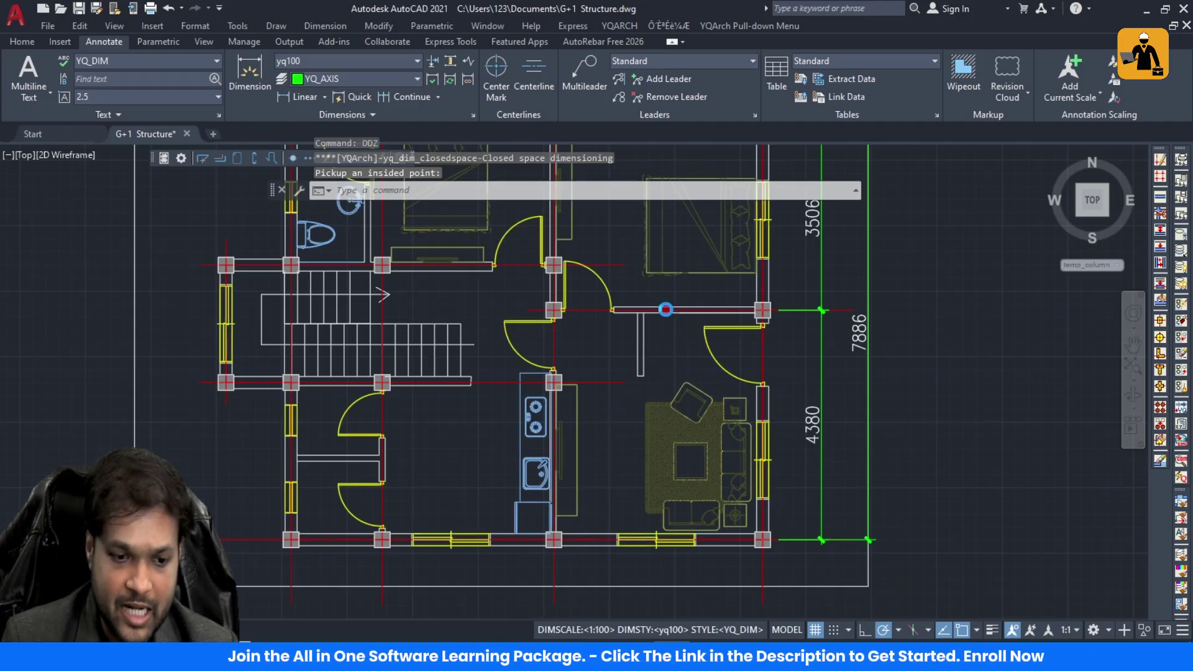
left_click(666, 310)
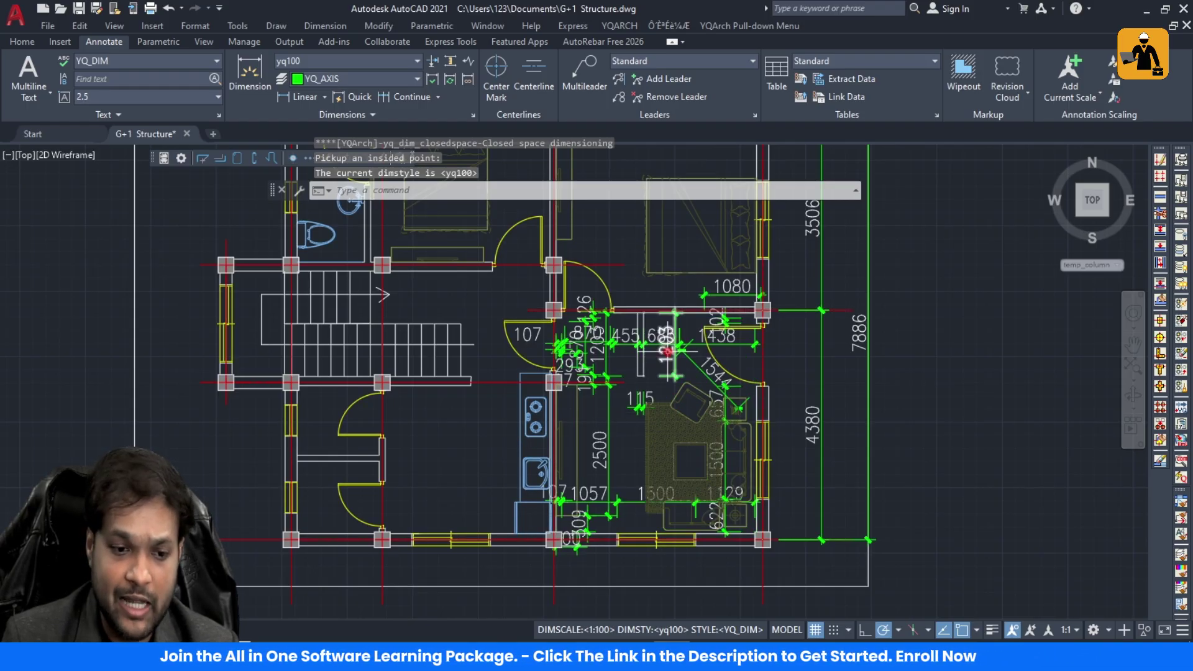
scroll(657, 387, "up", 2)
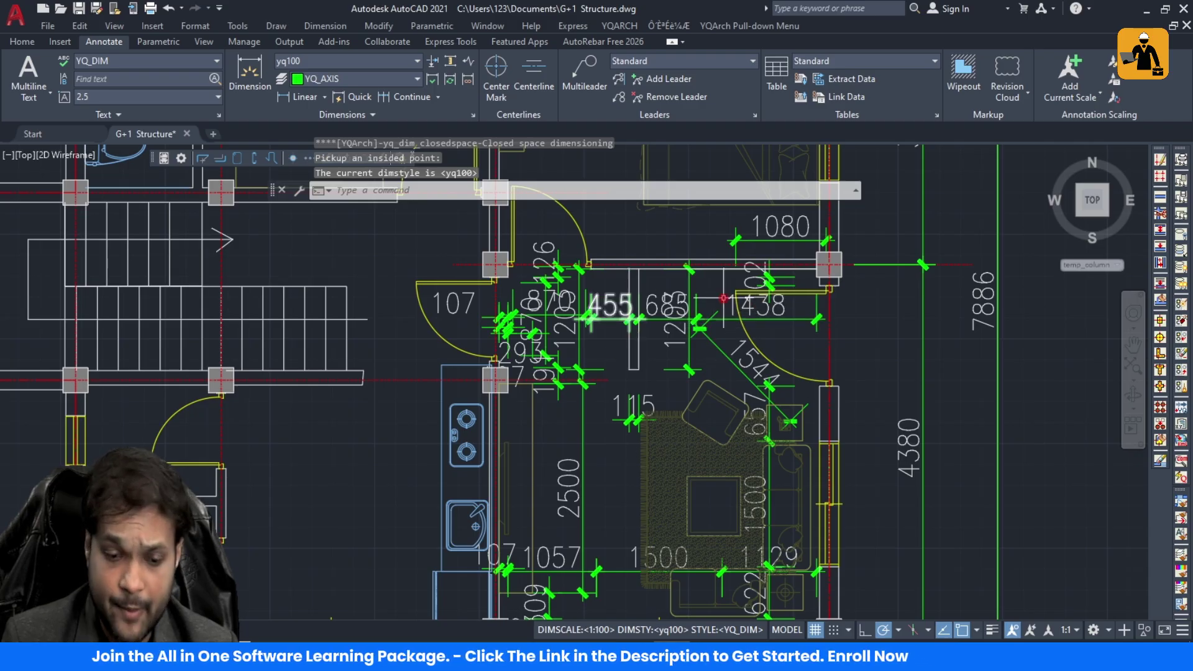
scroll(800, 338, "down", 2)
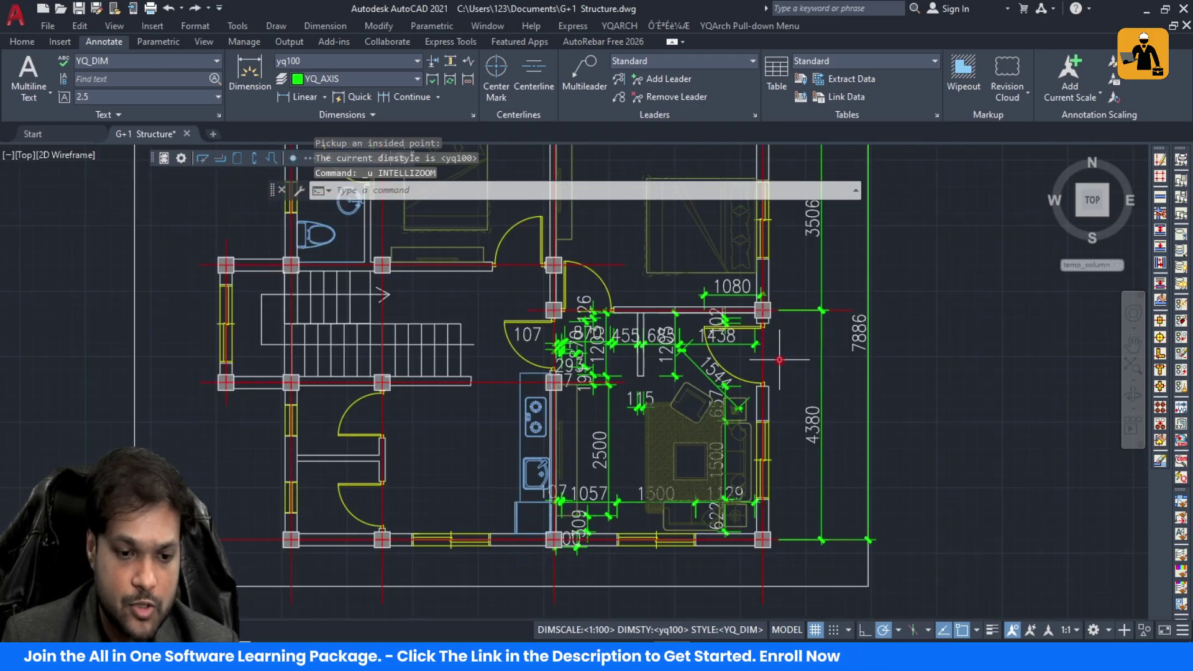
Step: Undo the closed space dimensions in the living room
key("ctrl+z")
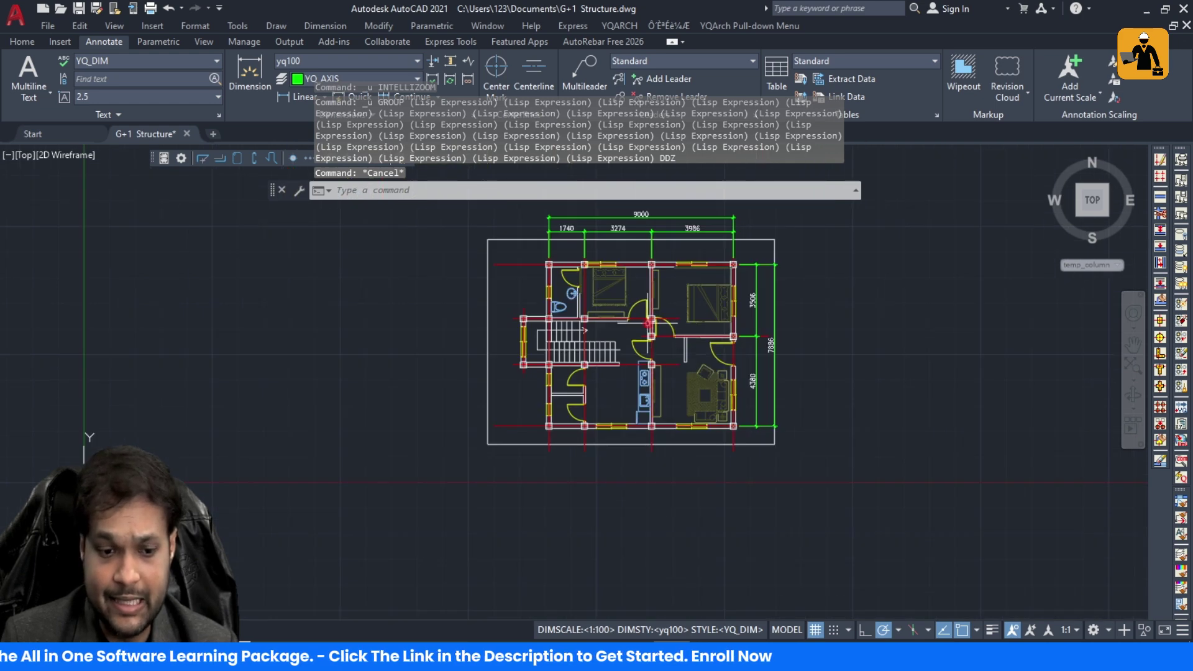
scroll(717, 352, "down", 4)
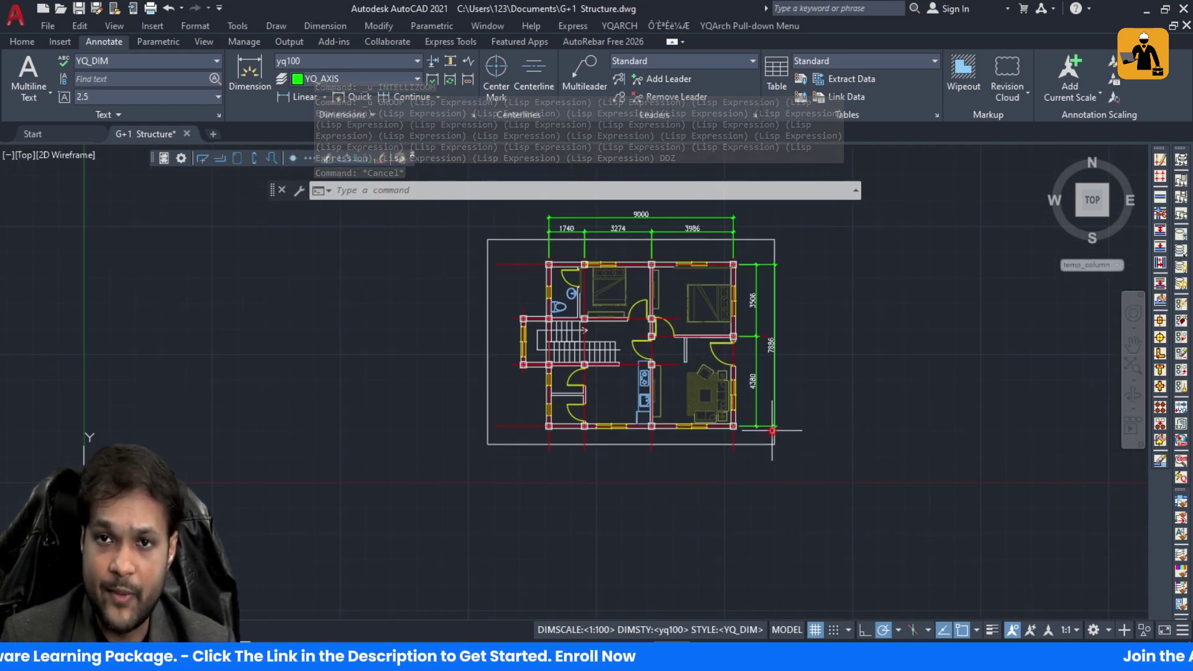
key("Escape")
key("Escape")
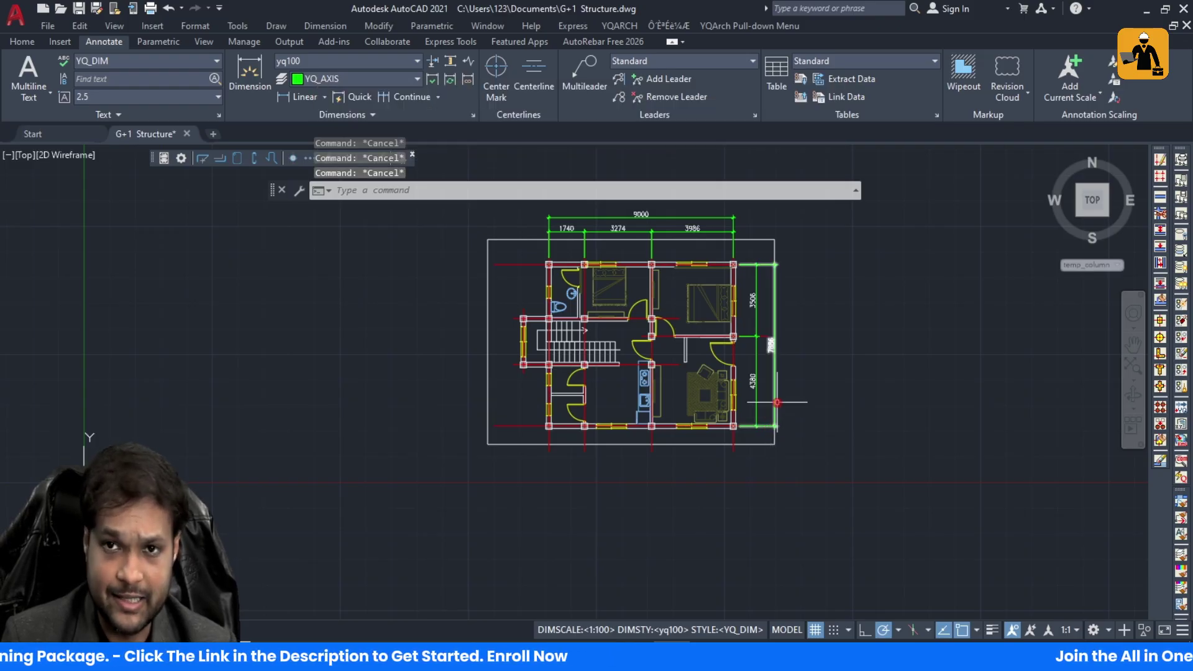
scroll(721, 351, "up", 4)
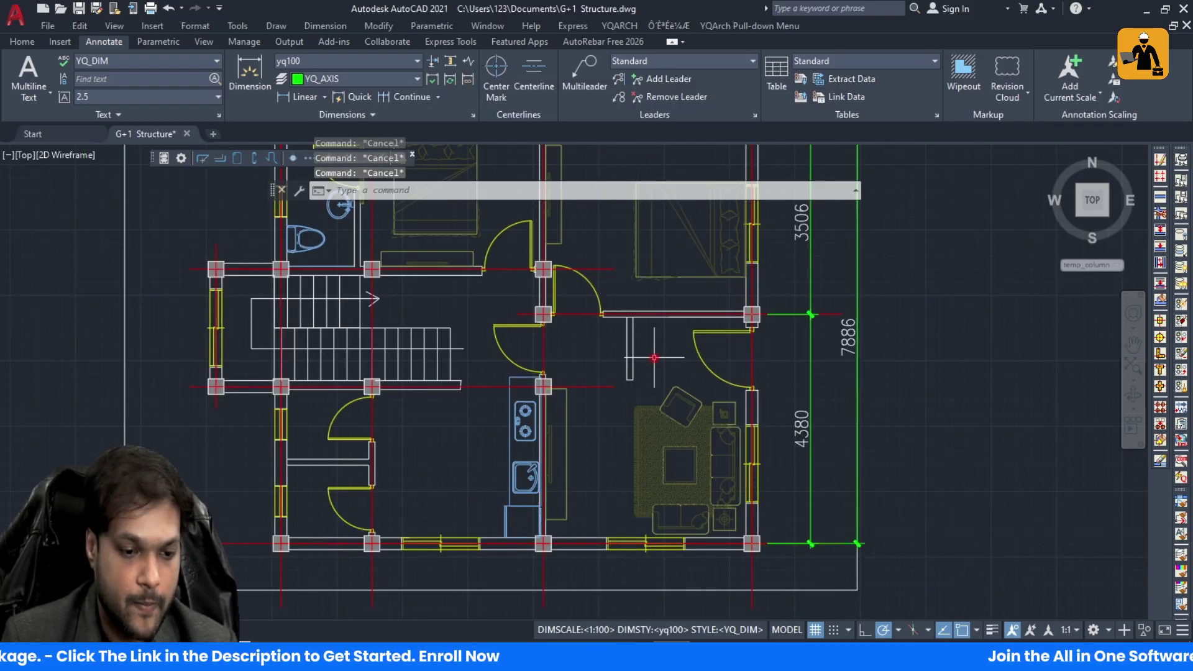
scroll(654, 358, "down", 2)
type("x")
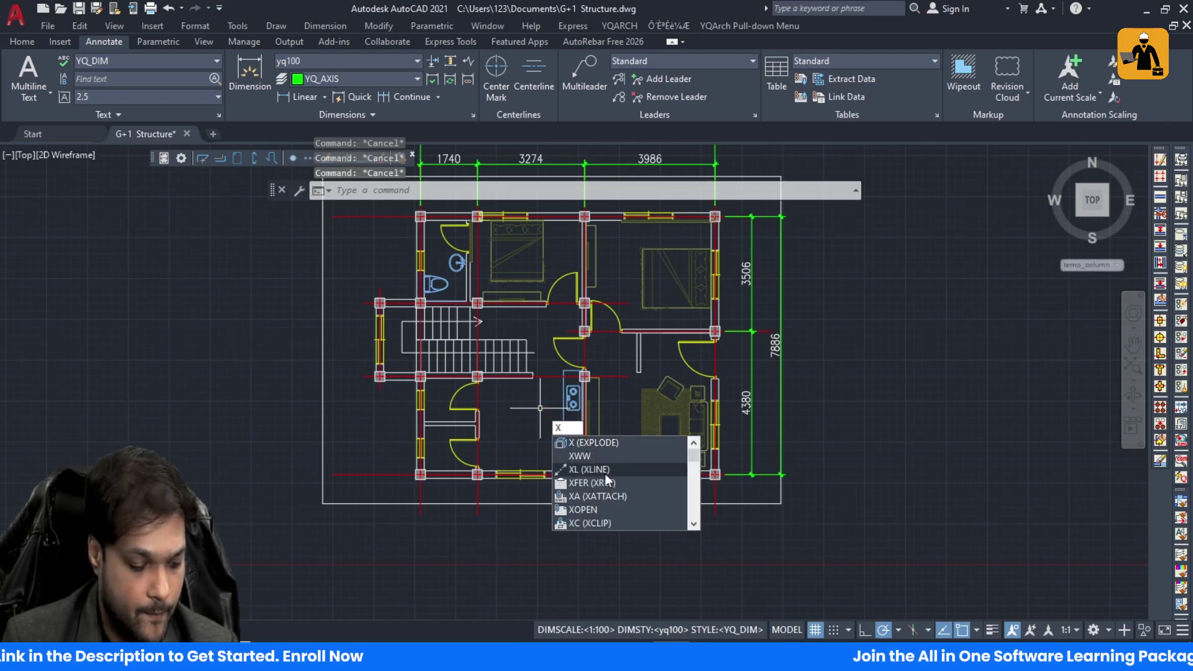
left_click(599, 522)
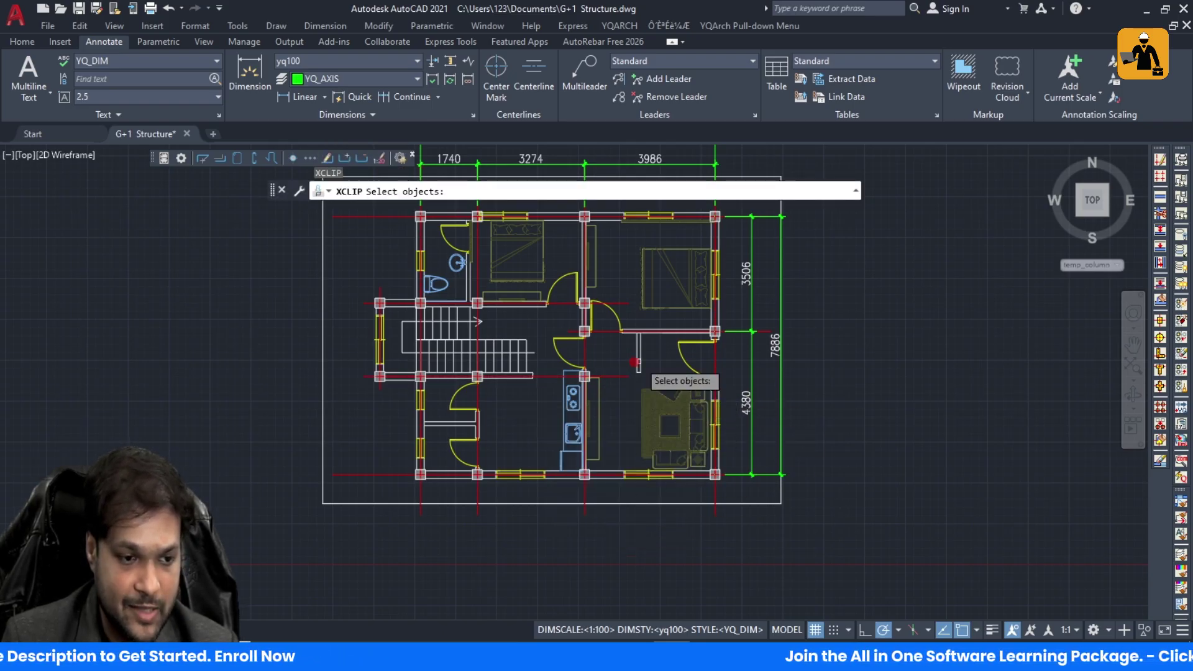
key("Escape")
key("Escape")
Step: Draw a rectangle about 4804 by 5141 around the living room in the plan's lower right
type("RE")
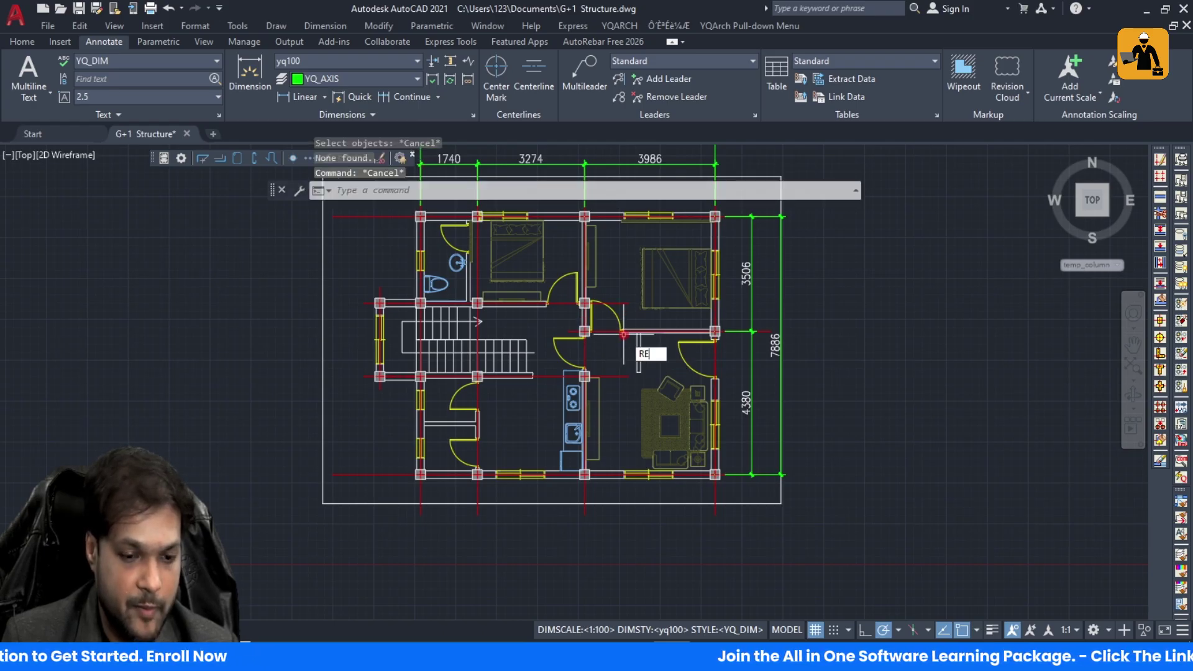
type("CTANG")
key("Return")
left_click(570, 321)
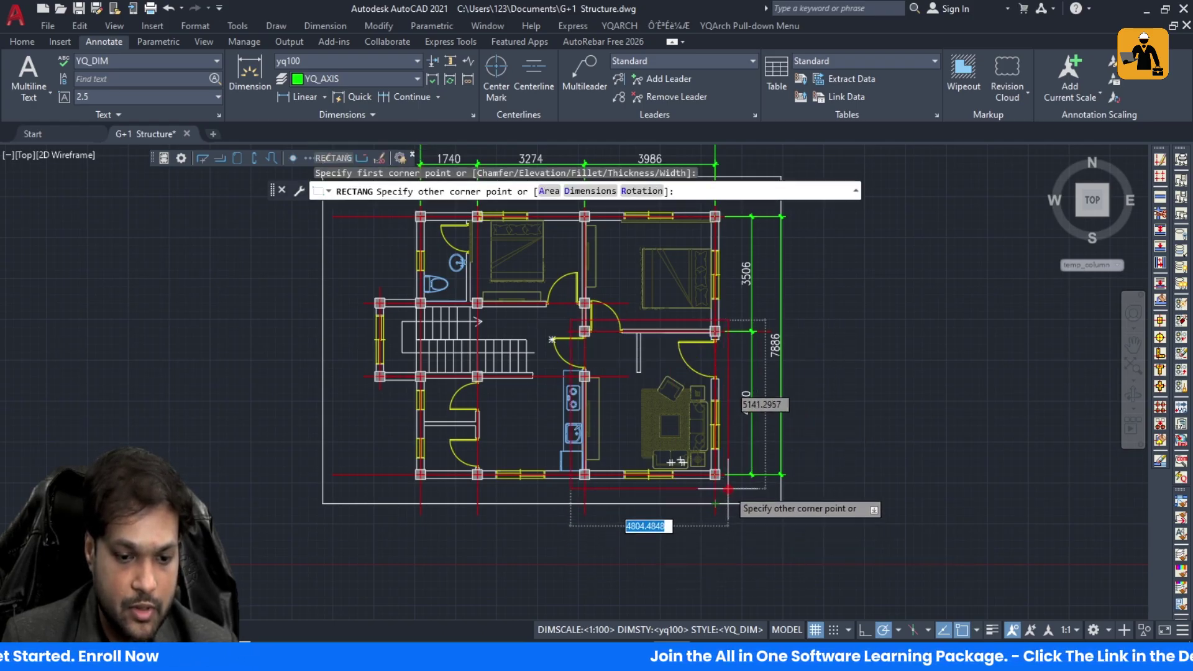
left_click(727, 489)
key("Escape")
key("Escape")
key("Escape")
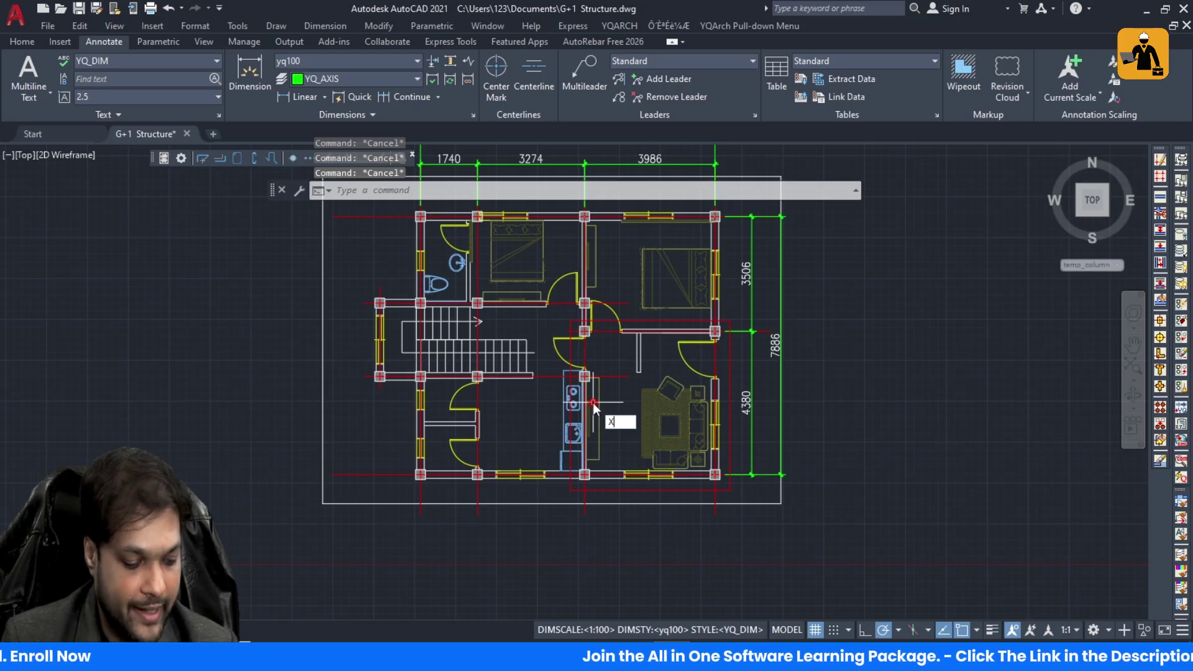
Step: Try XCLIP with the rectangle around the living room, cancel the command and delete the rectangle
left_click(650, 466)
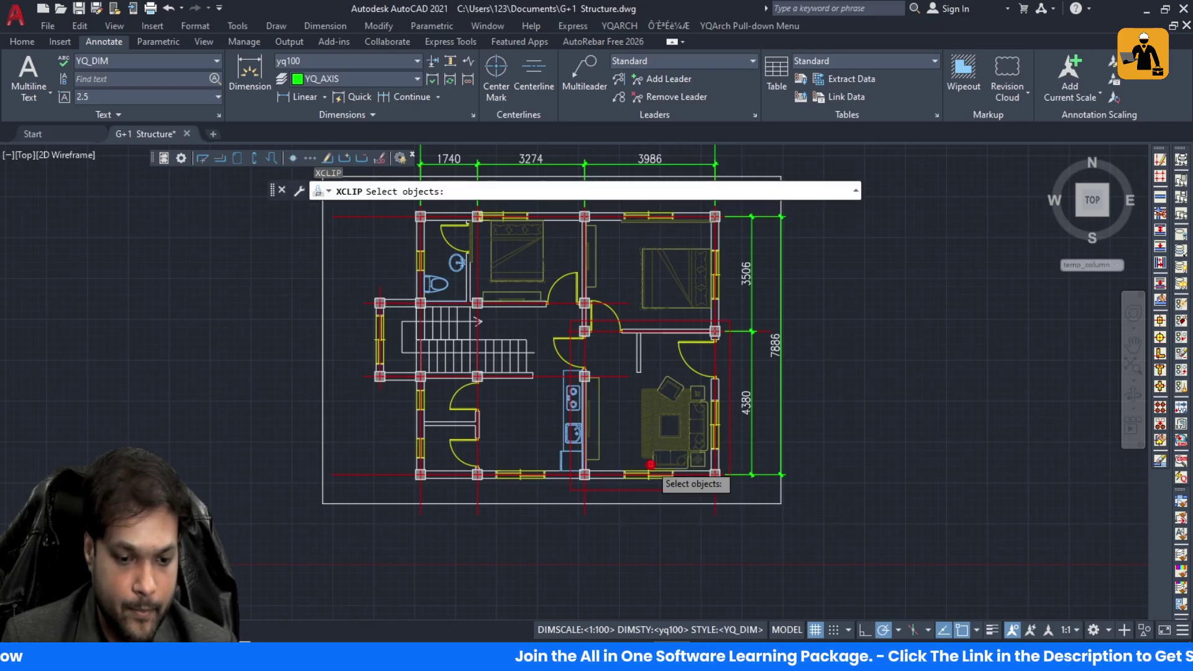
left_click(574, 319)
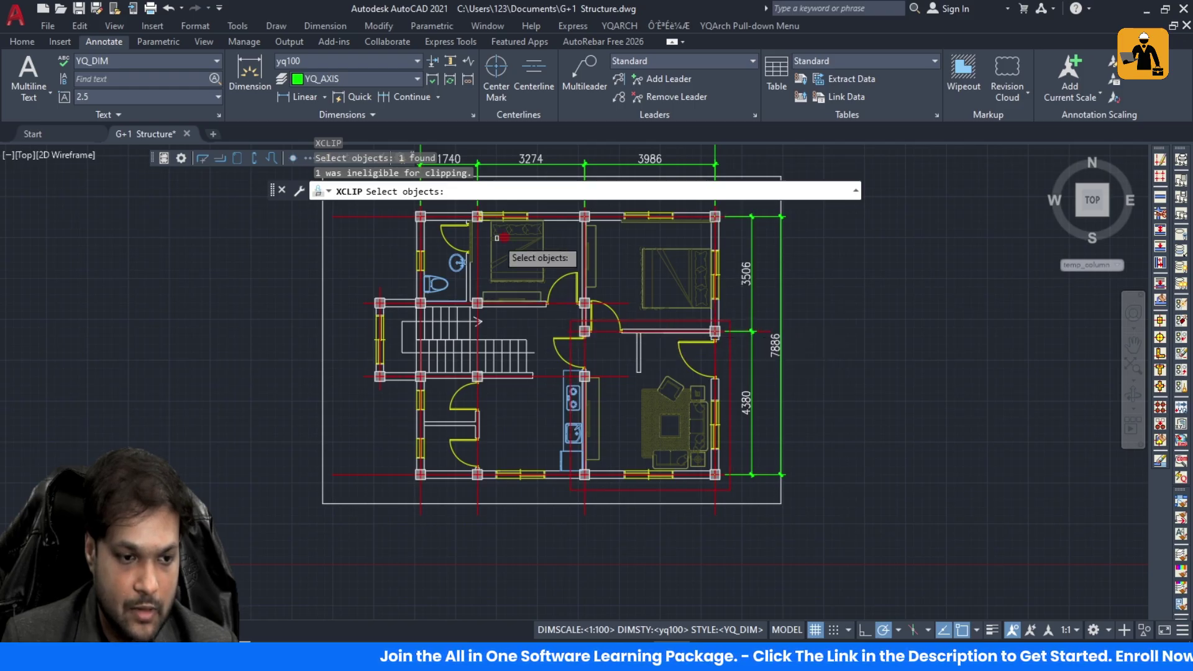
key("Escape")
key("Escape")
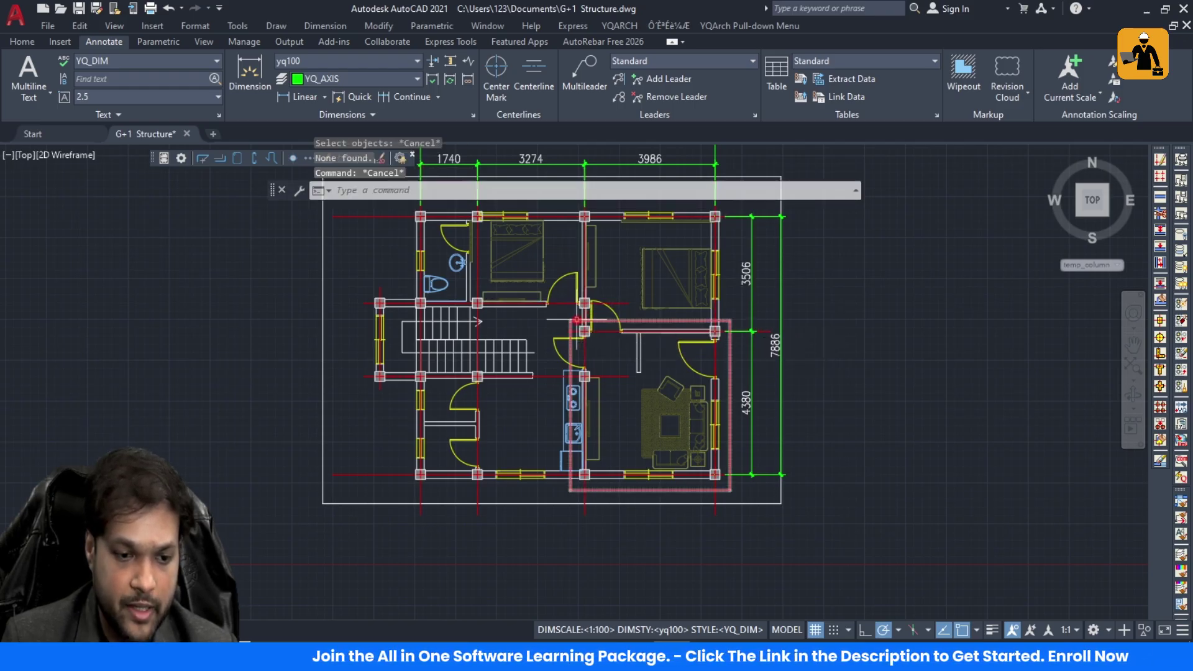
left_click(573, 321)
key("Delete")
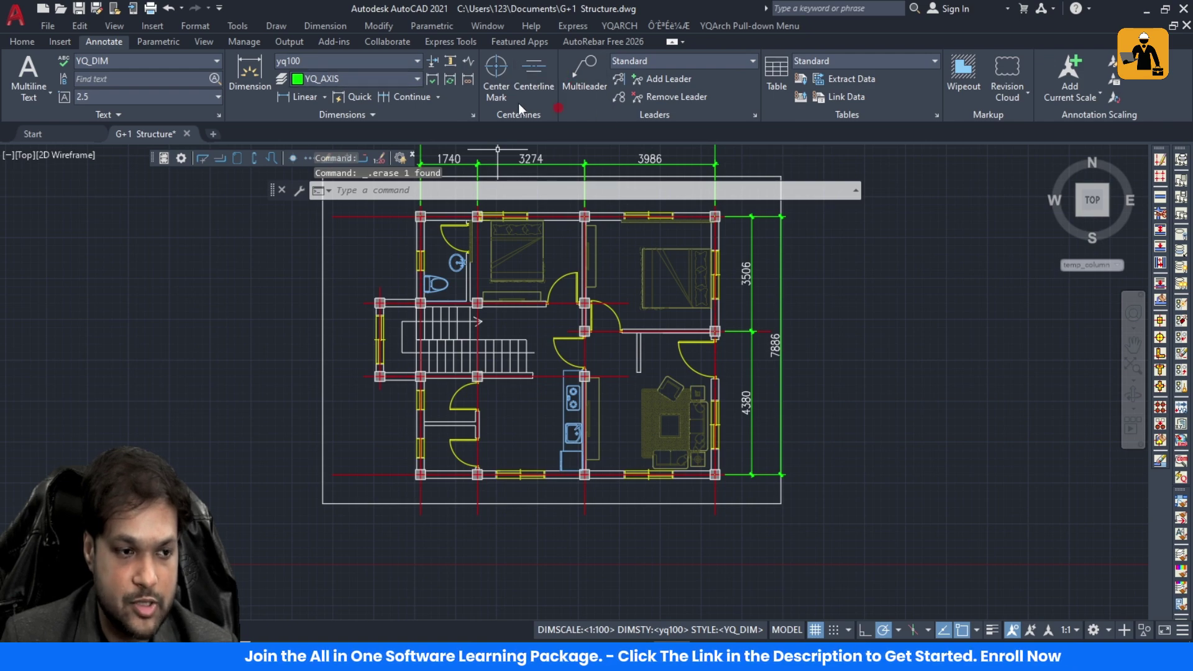
Step: Make layer 0 the current layer, keeping it turned on with its colour set to white
left_click(25, 41)
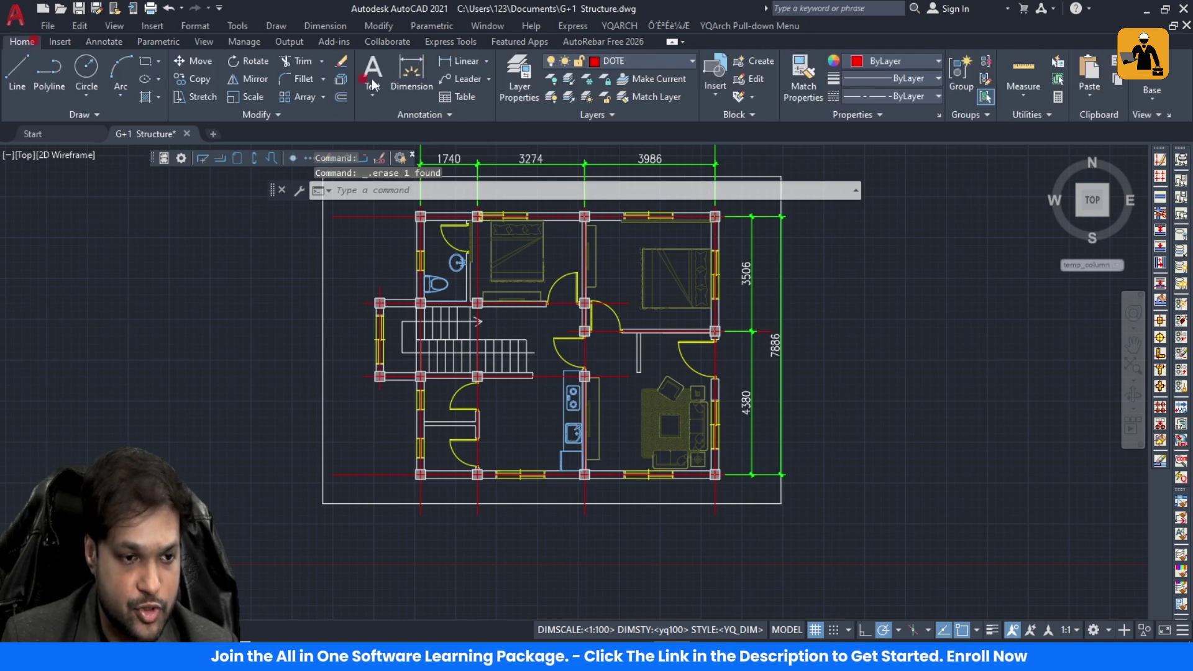
left_click(621, 66)
left_click(595, 87)
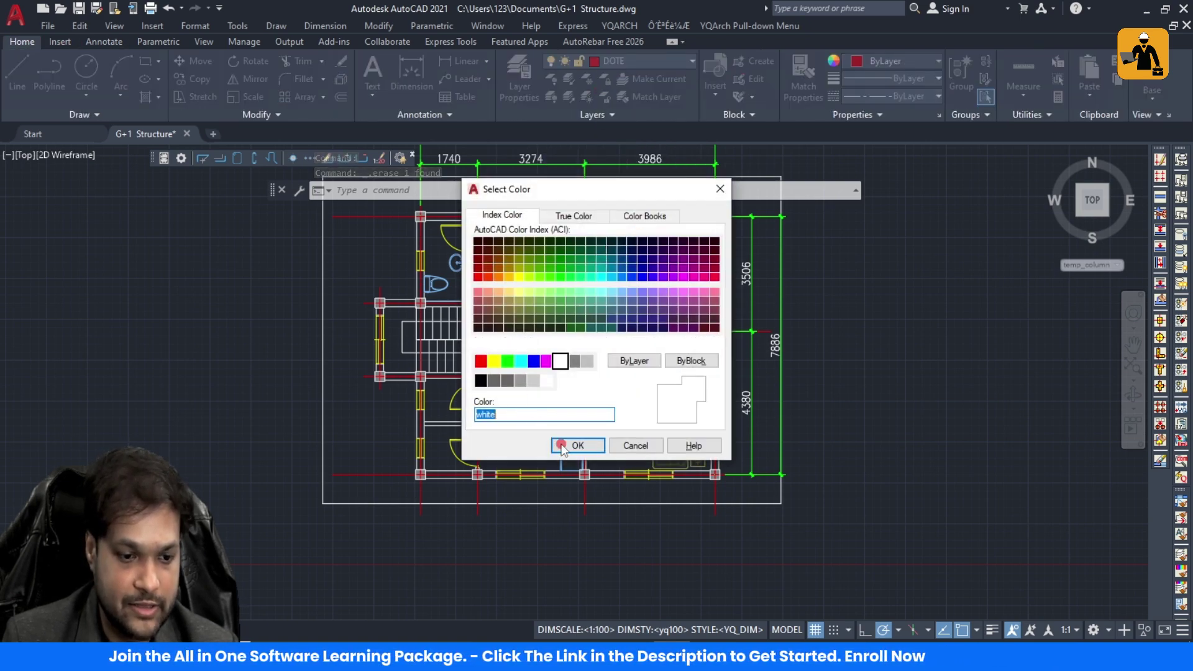
left_click(577, 445)
left_click(605, 63)
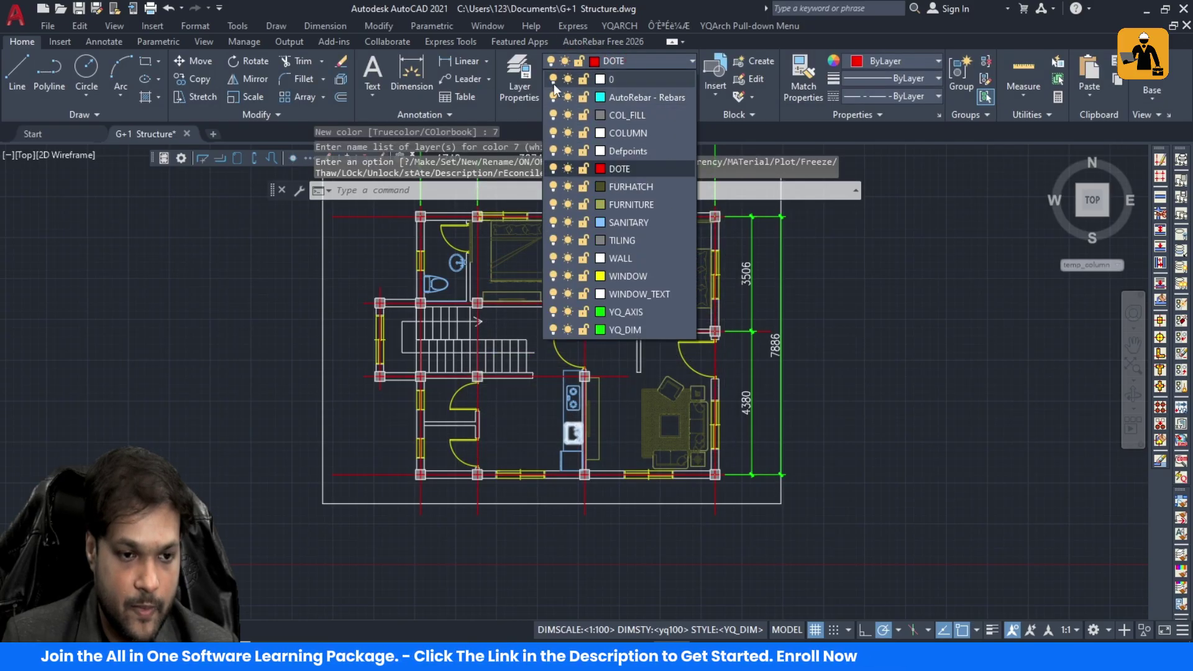
left_click(554, 79)
left_click(625, 56)
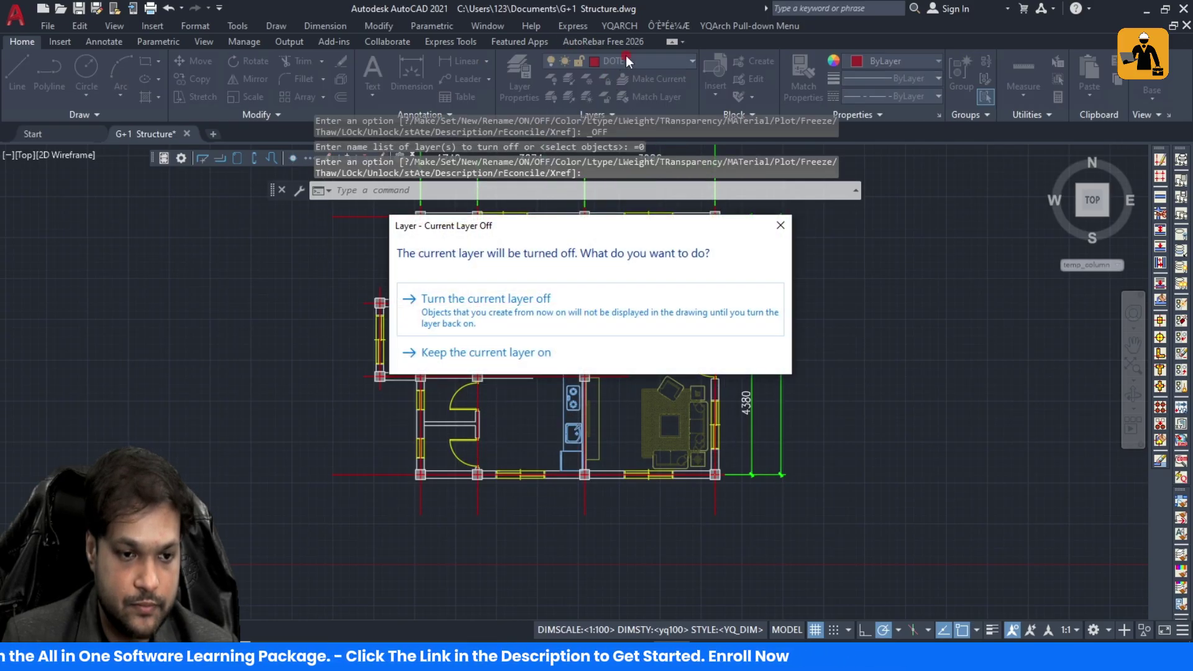
left_click(544, 349)
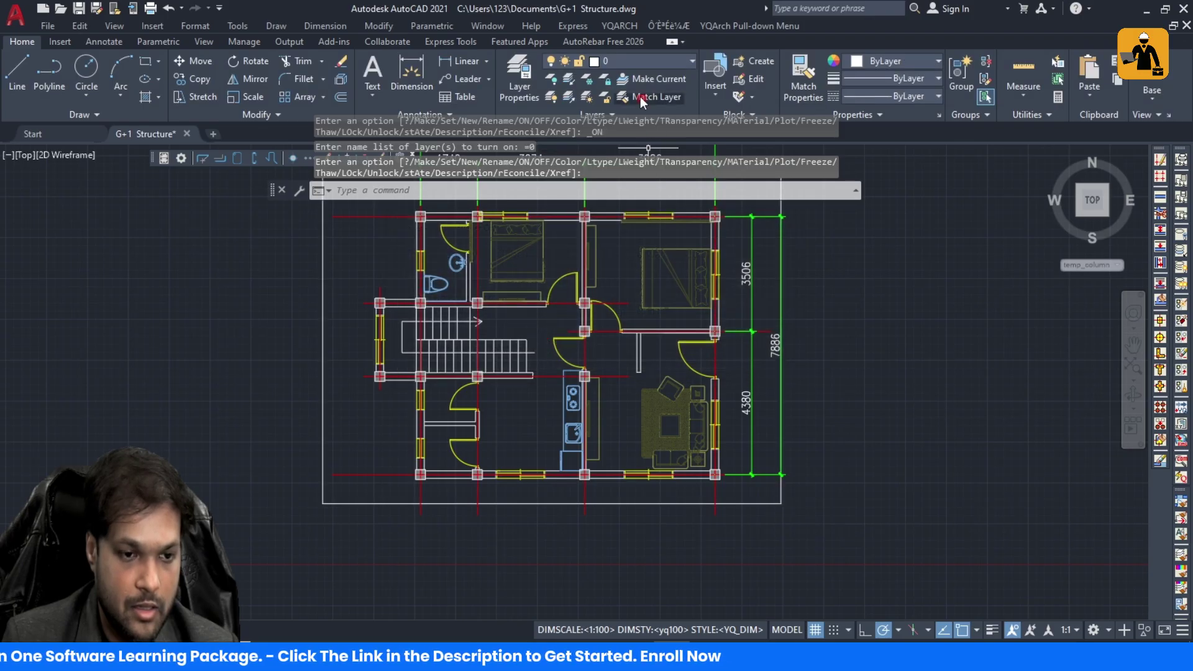
Step: Draw a rectangle about 5192 by 5346 on layer 0 enclosing the living room and its walls
type("REC")
key("Return")
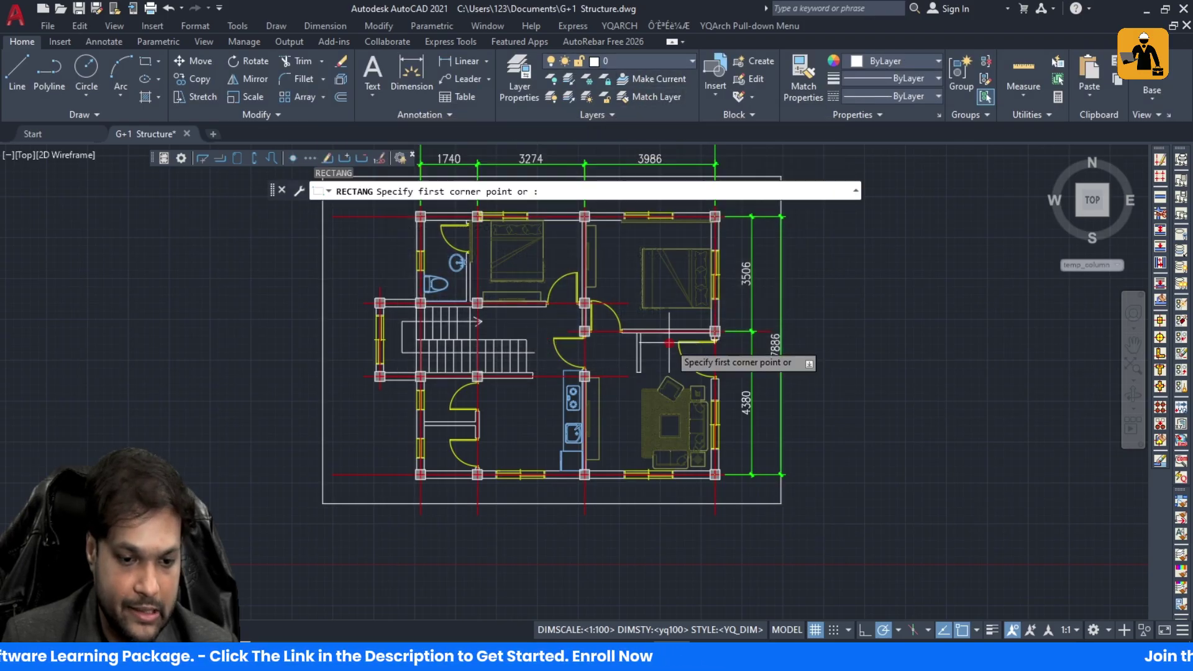
left_click(568, 321)
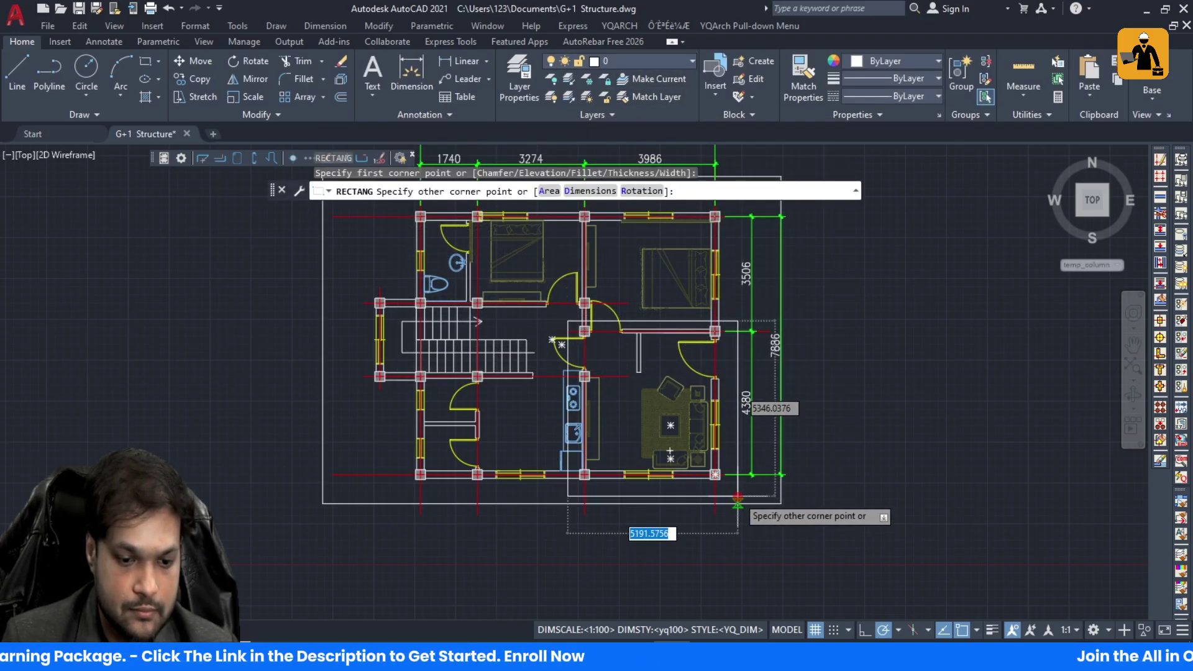
left_click(738, 494)
key("Escape")
key("Escape")
key("Escape")
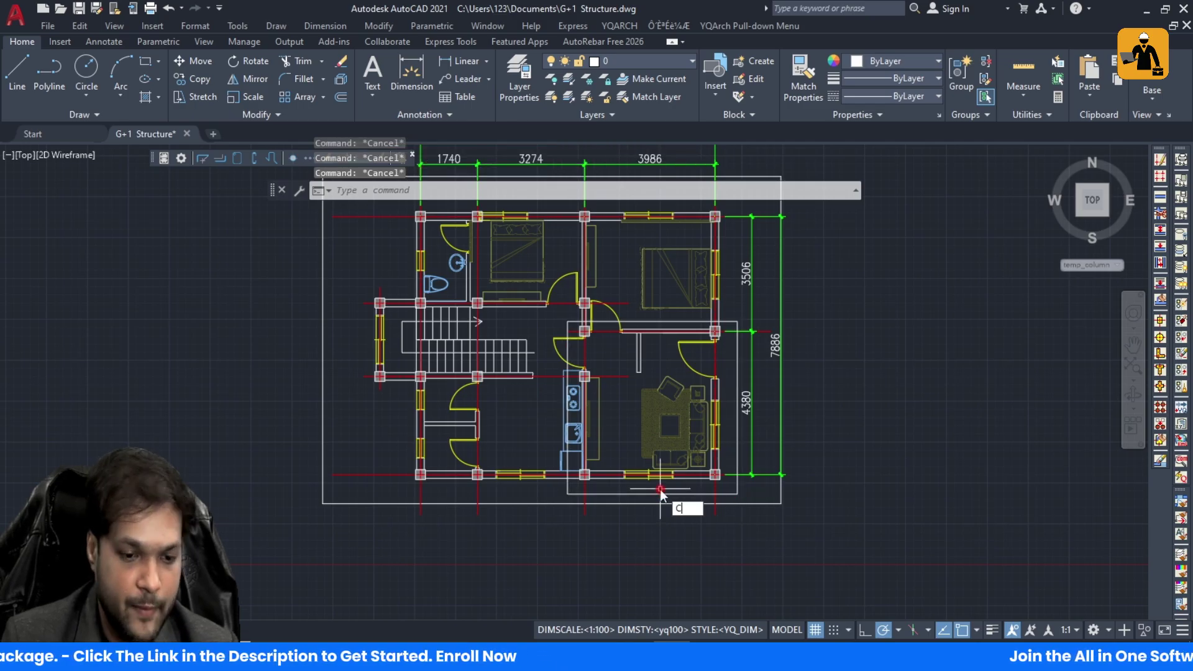
Step: Try to clip the living room area with XCLIP by selecting the enclosing rectangle
key("Escape")
type("XC")
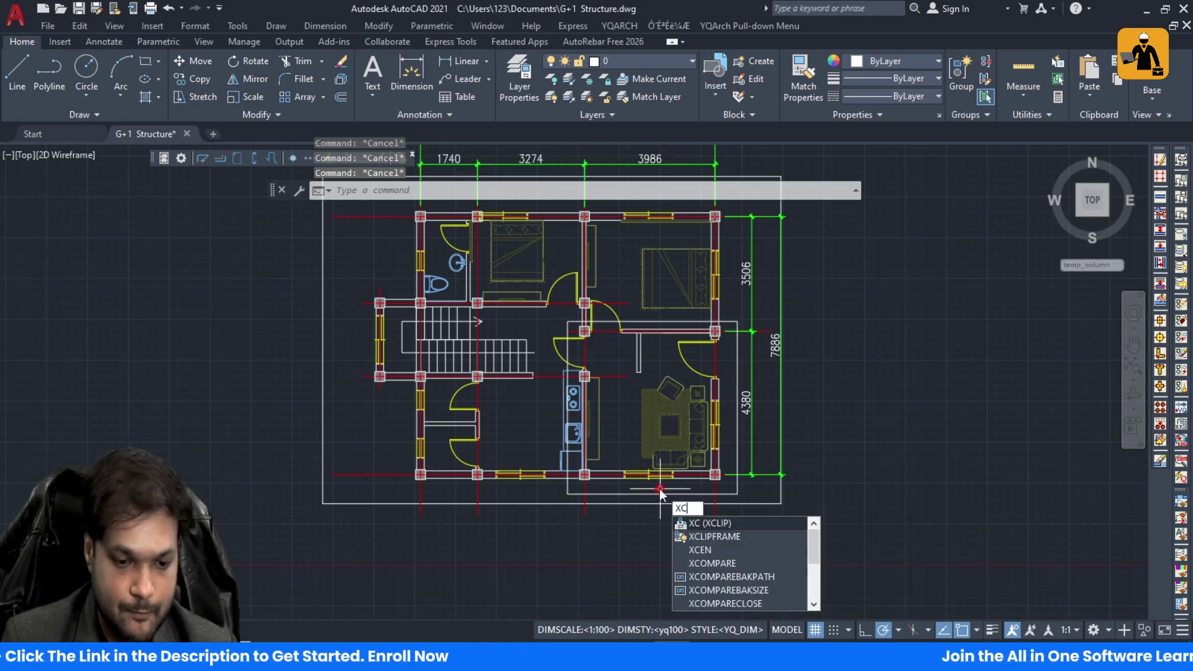
key("Return")
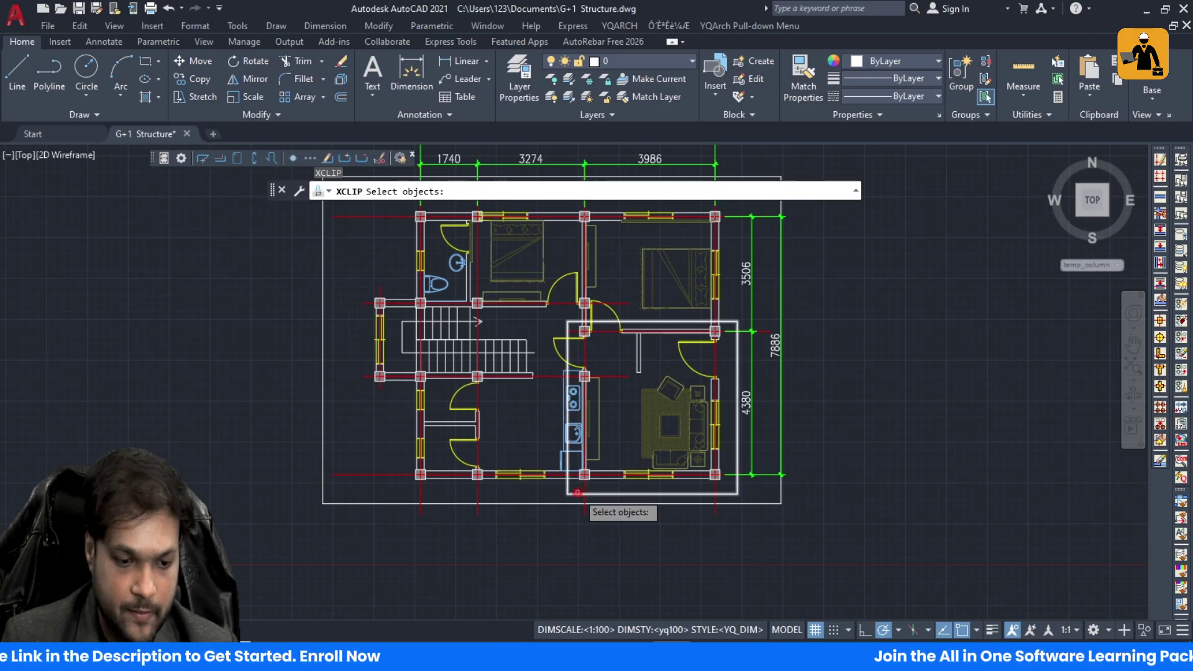
left_click(578, 493)
key("Return")
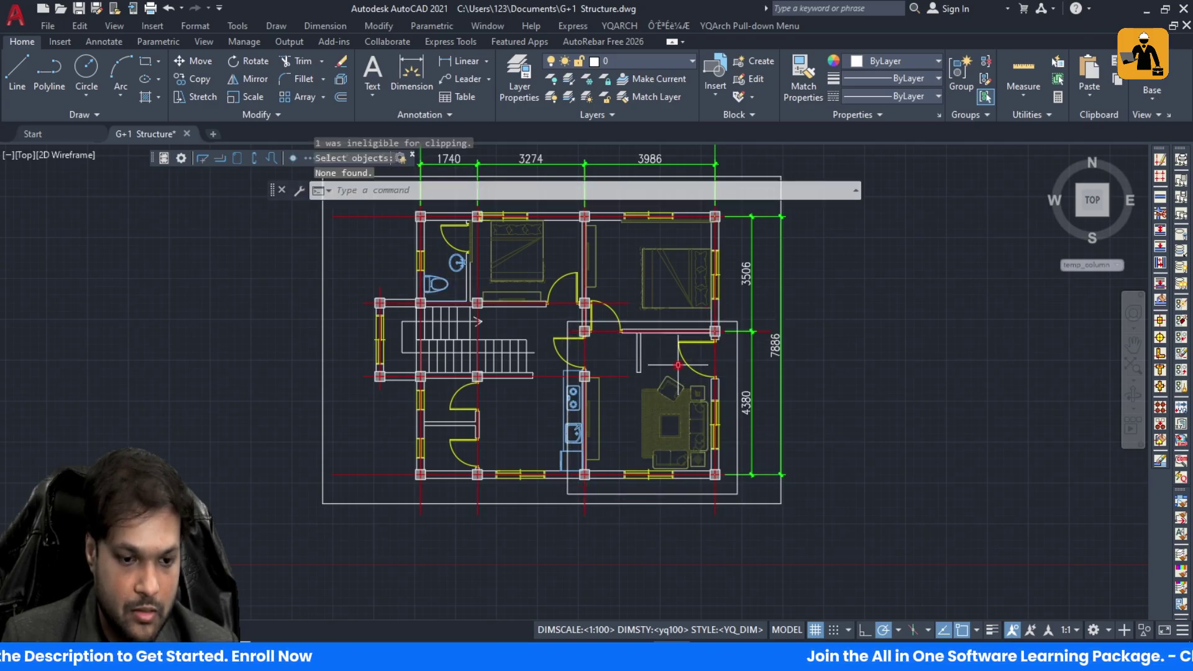
Step: Retry XCLIP with the living room rectangle preselected, pick its upper edge as well, and cancel the command
scroll(586, 344, "up", 4)
left_click(542, 337)
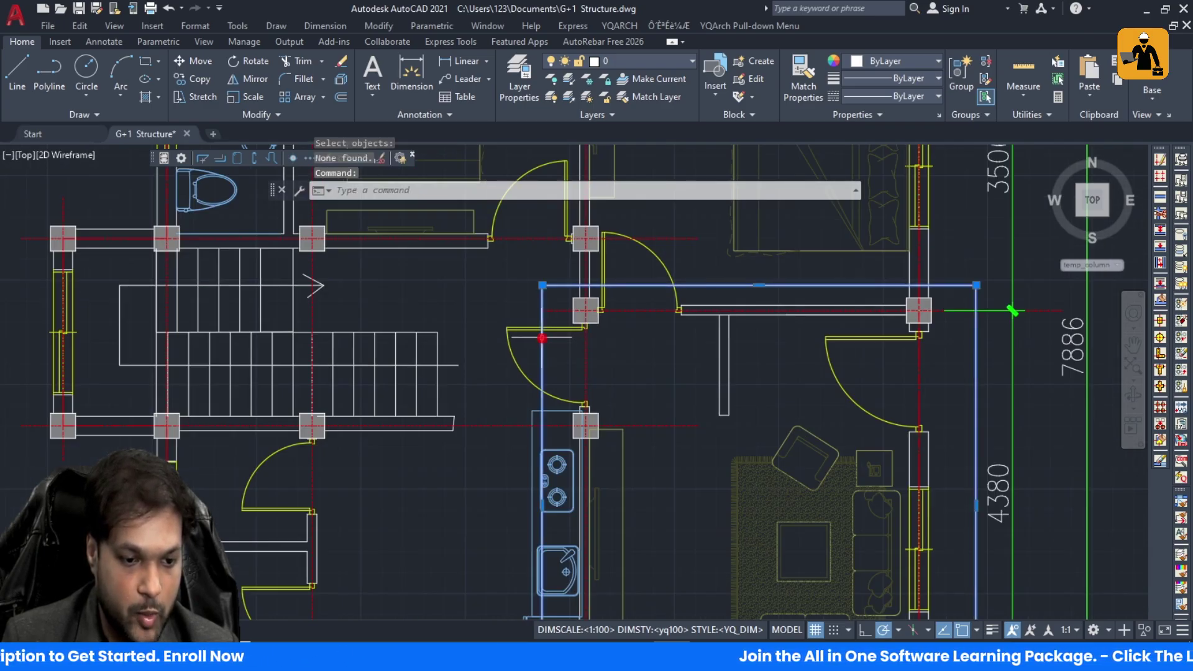
type("x")
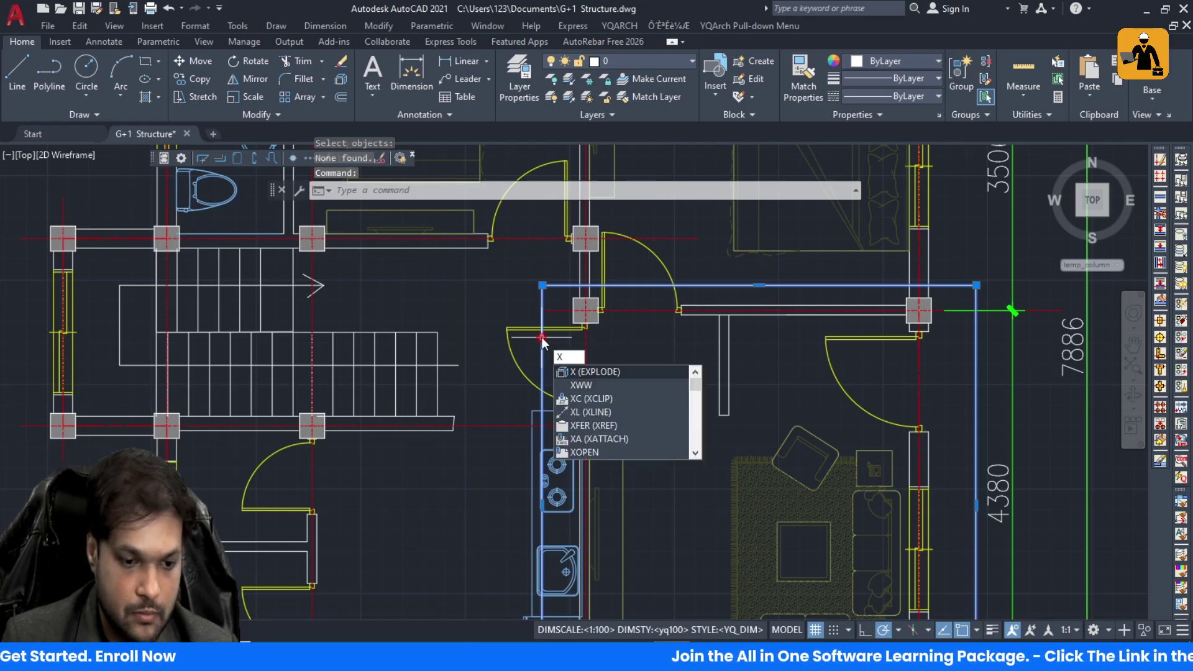
type("c")
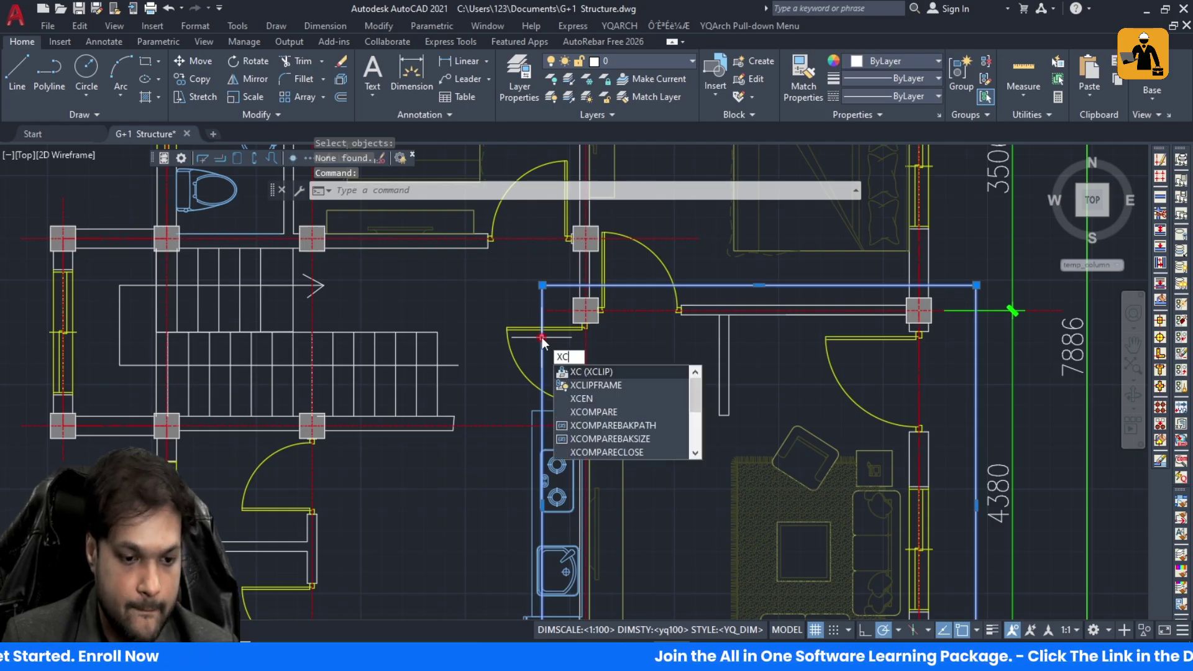
left_click(594, 374)
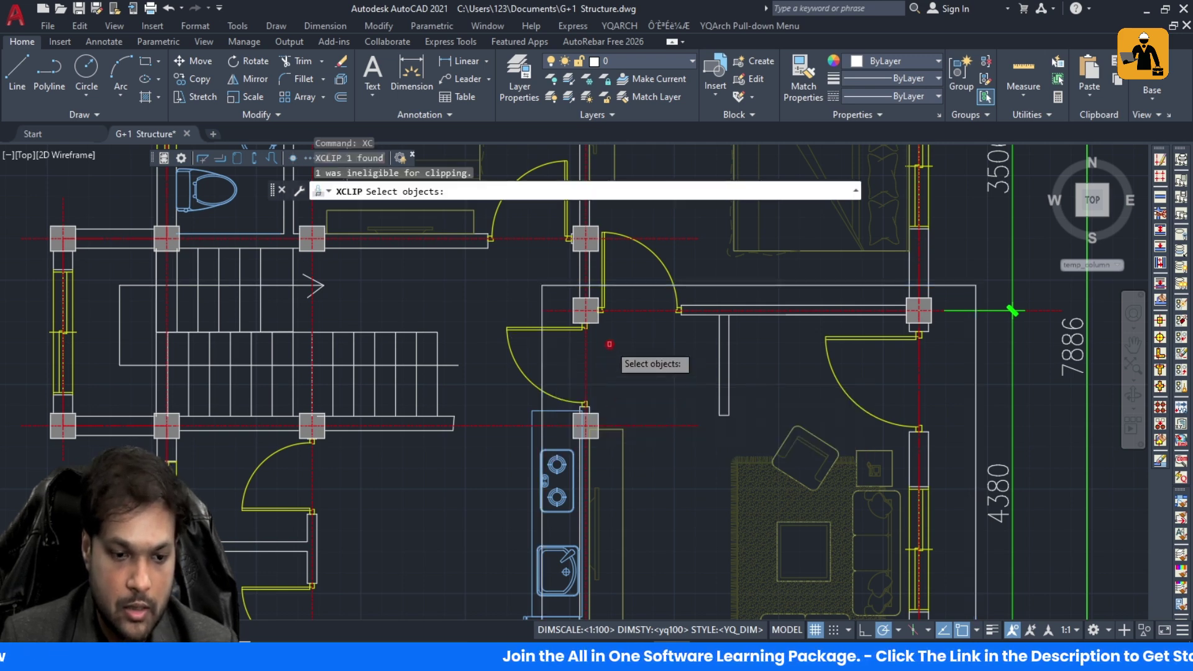
left_click(558, 288)
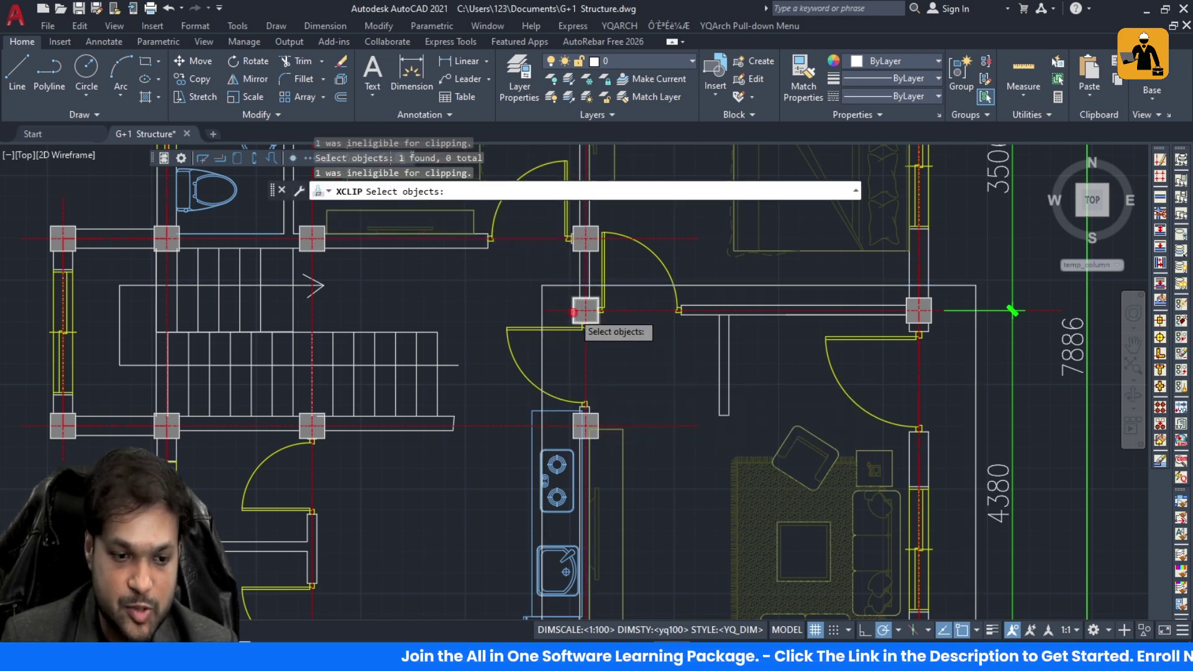
scroll(542, 320, "down", 7)
scroll(585, 353, "up", 5)
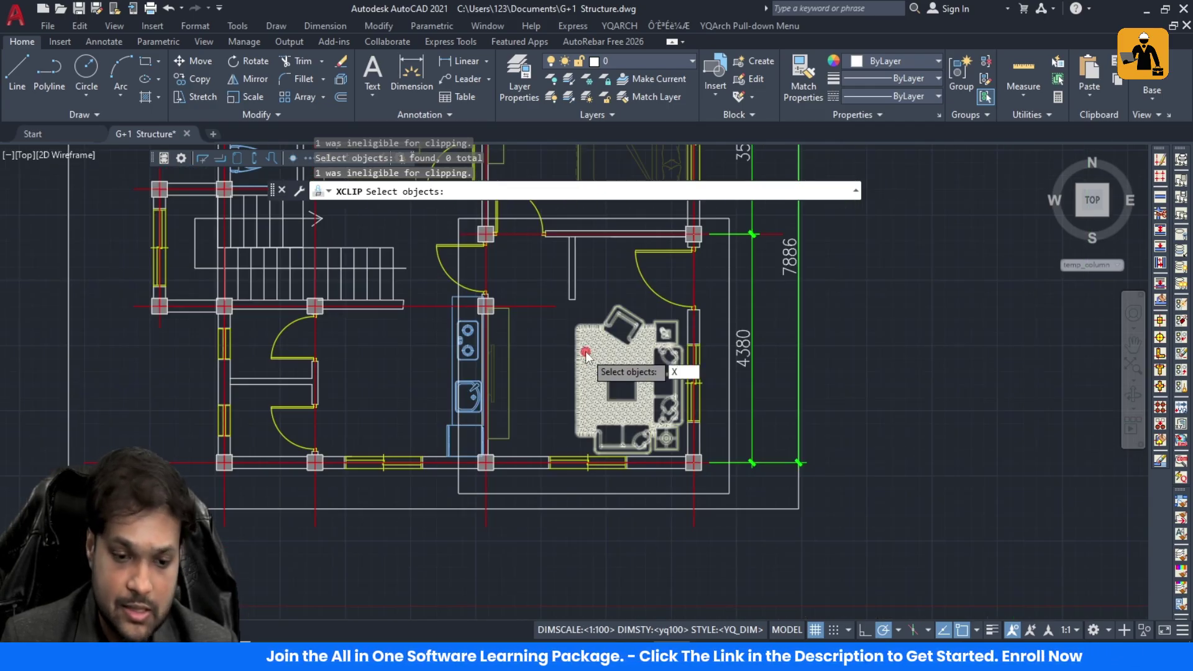
key("Escape")
key("Escape")
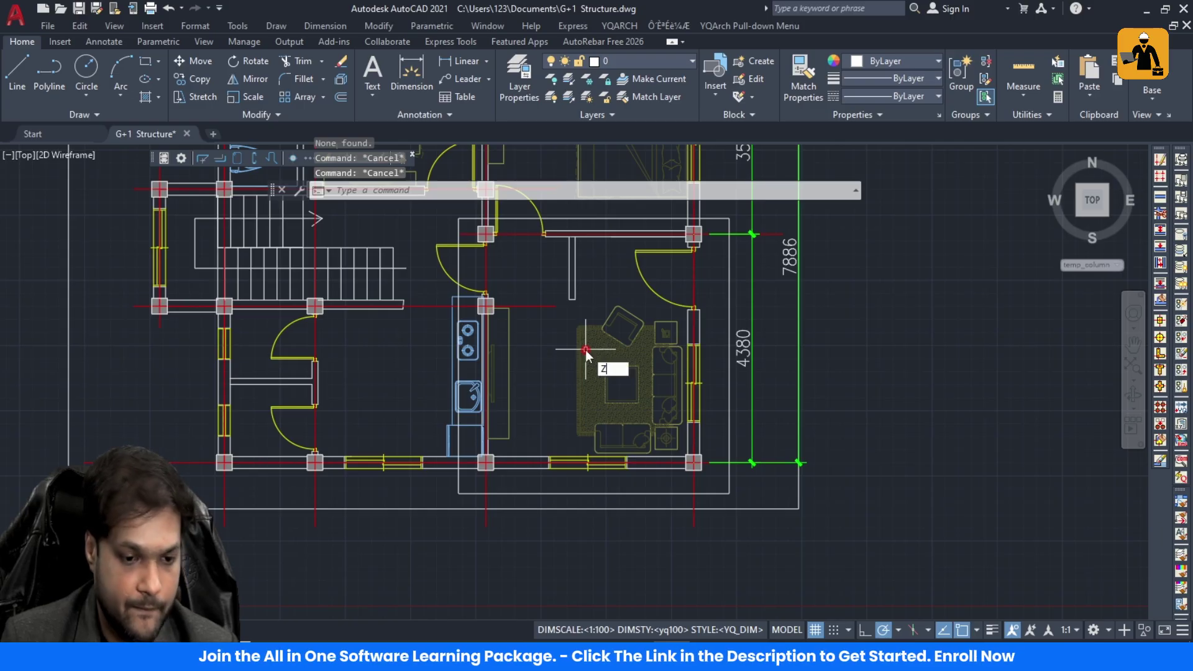
Step: Run XCLIPFRAME and accept the value 2
type("XC")
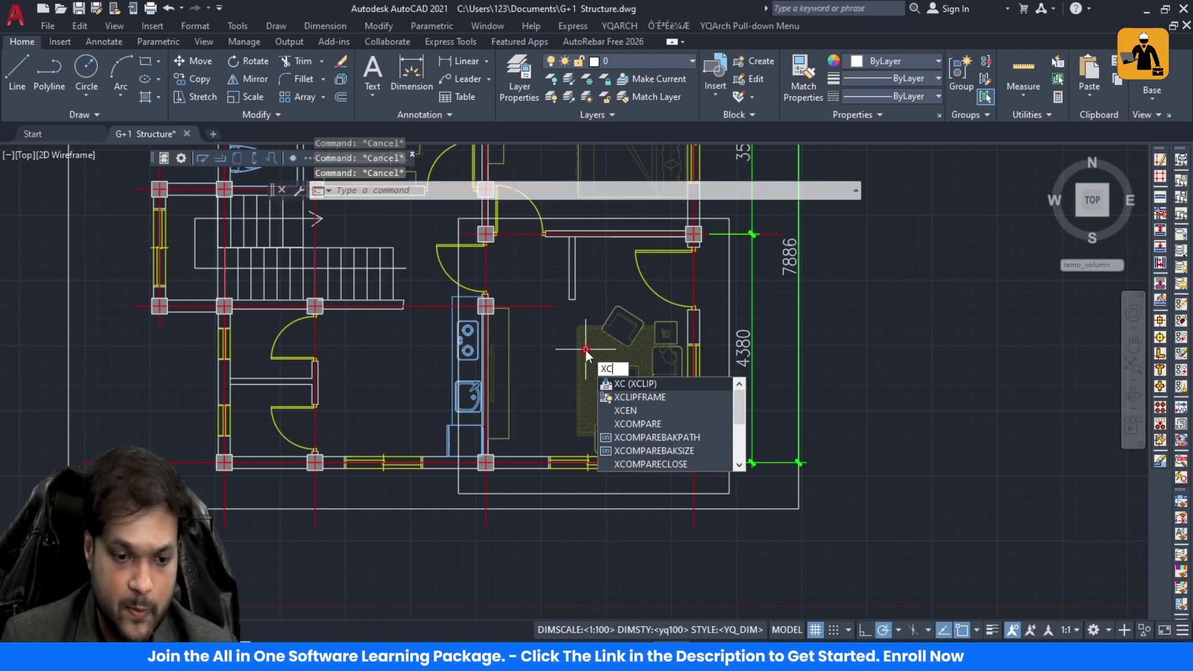
left_click(629, 397)
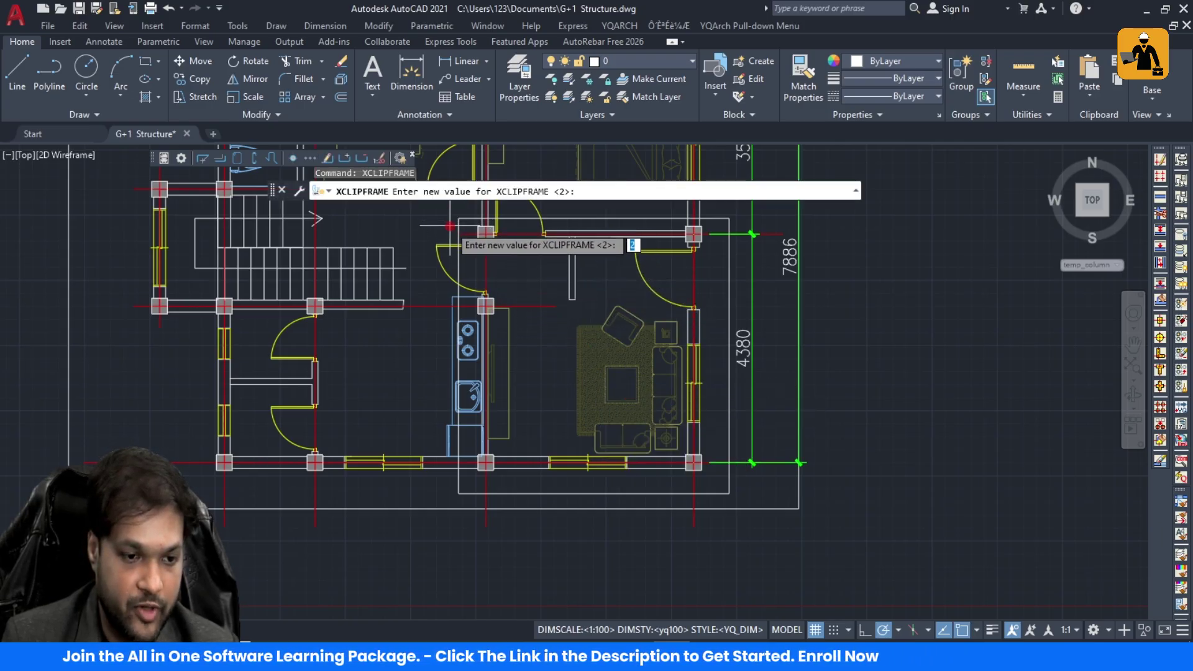
key("Return")
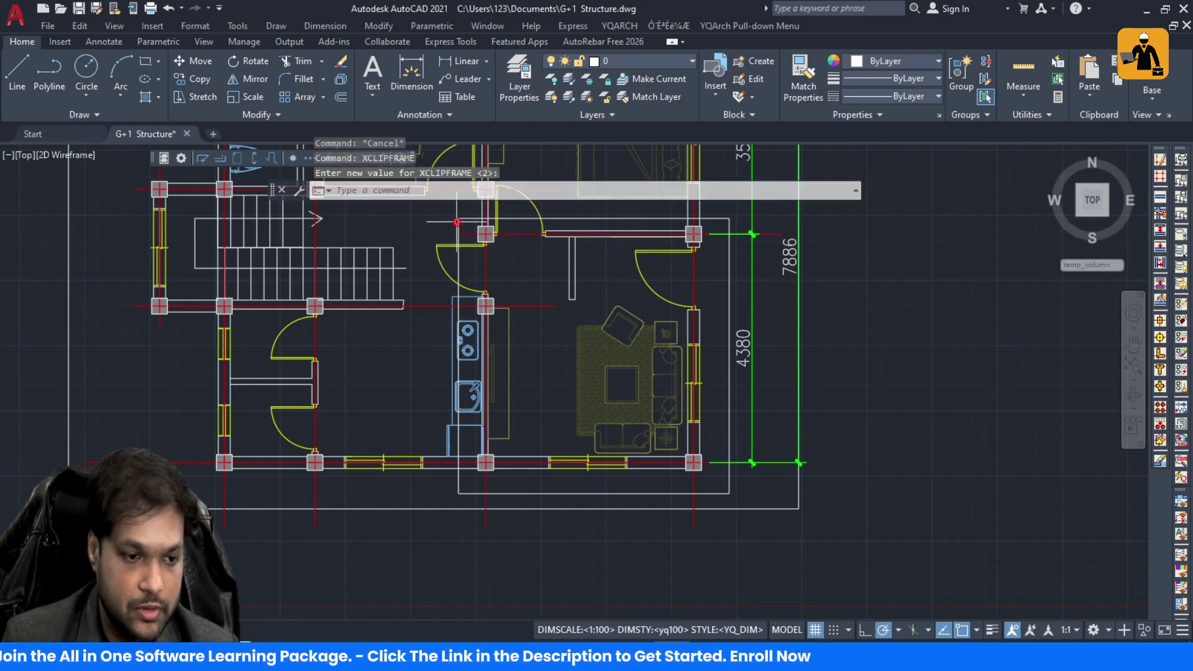
Step: Try selecting the living room area for clipping, abandon the attempt and delete the rectangle around it
left_click(458, 221)
scroll(469, 248, "down", 5)
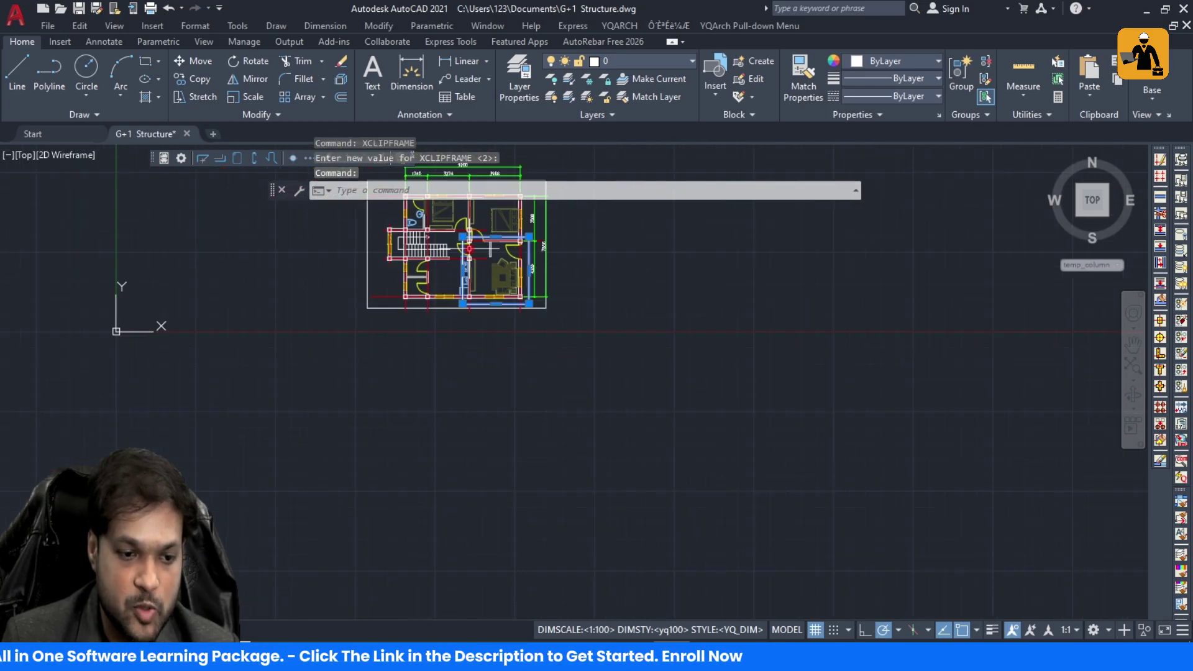
scroll(469, 248, "up", 4)
left_click(418, 238)
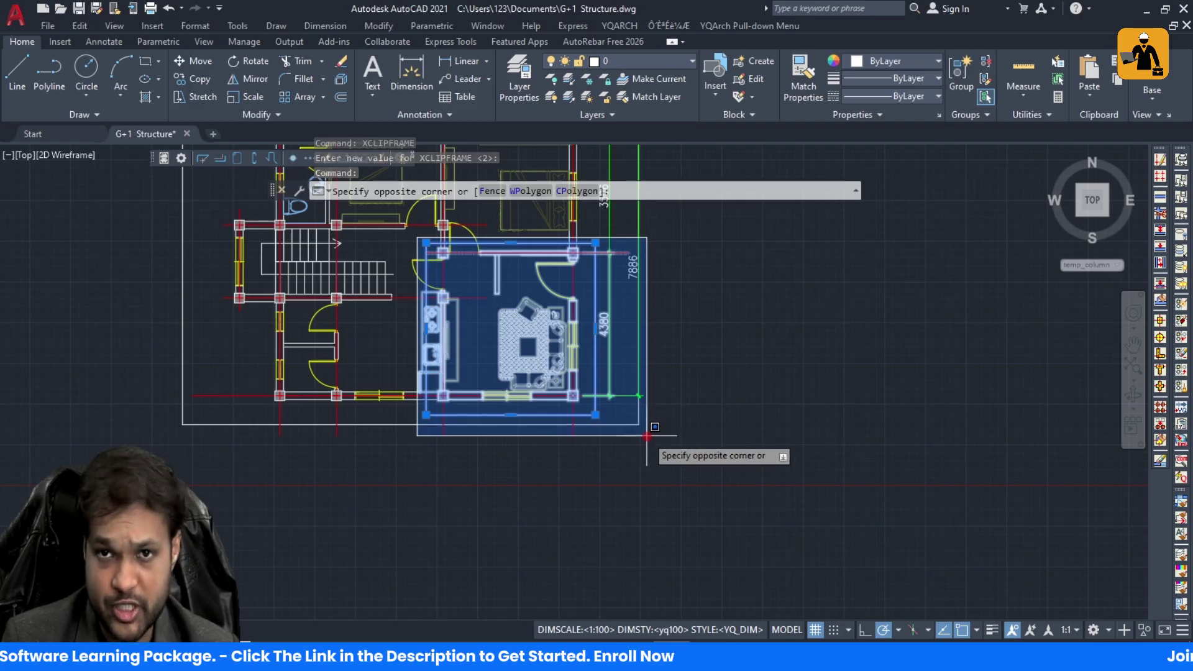
key("Escape")
key("Escape")
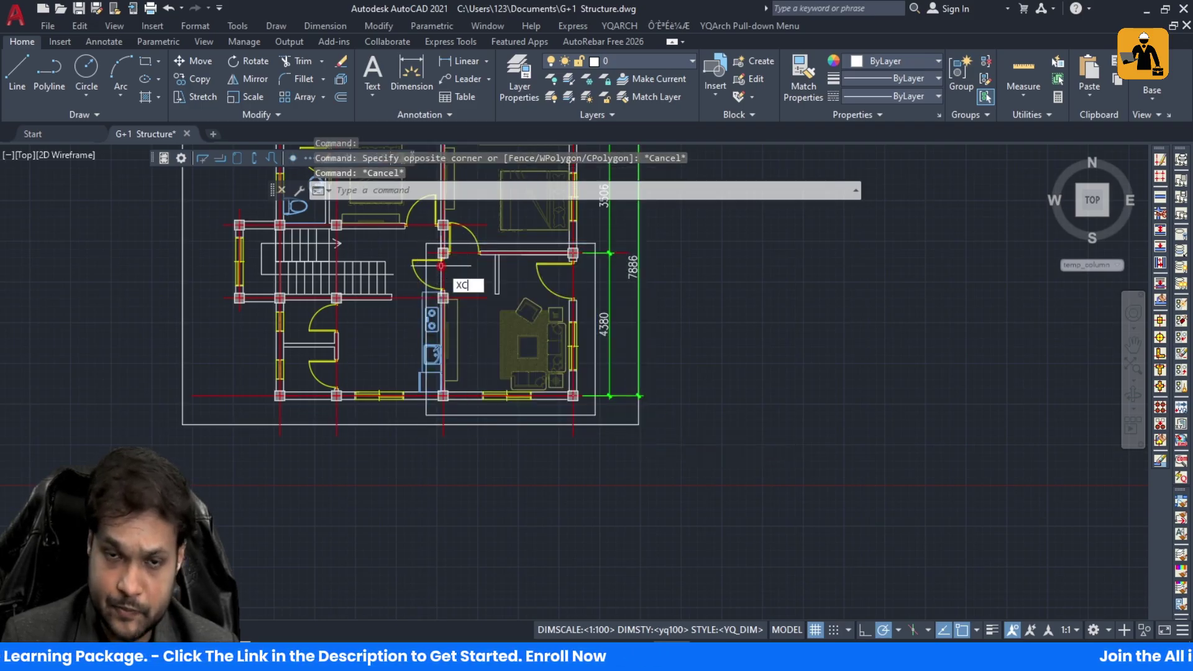
key("Escape")
key("Escape")
left_click(426, 247)
key("Delete")
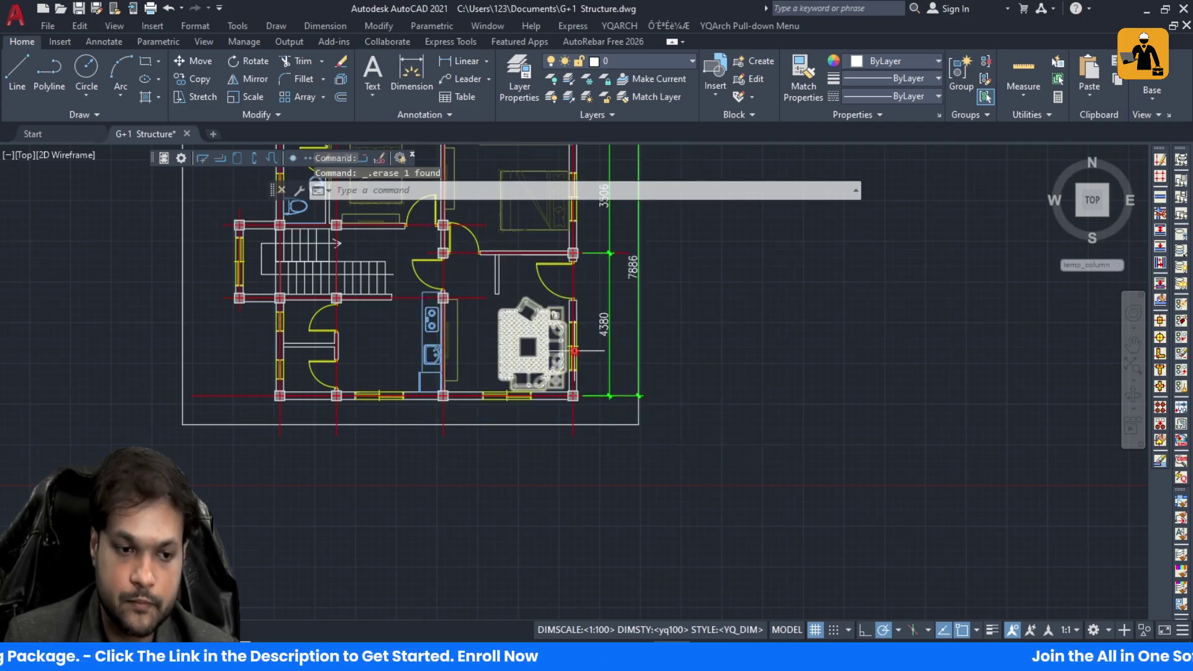
Step: Dimension the vertical distance from the plan's upper-left corner column to the column below it, placing the dimension outside the left wall
scroll(574, 351, "down", 4)
scroll(537, 309, "up", 6)
key("Escape")
scroll(562, 389, "down", 4)
scroll(558, 356, "up", 2)
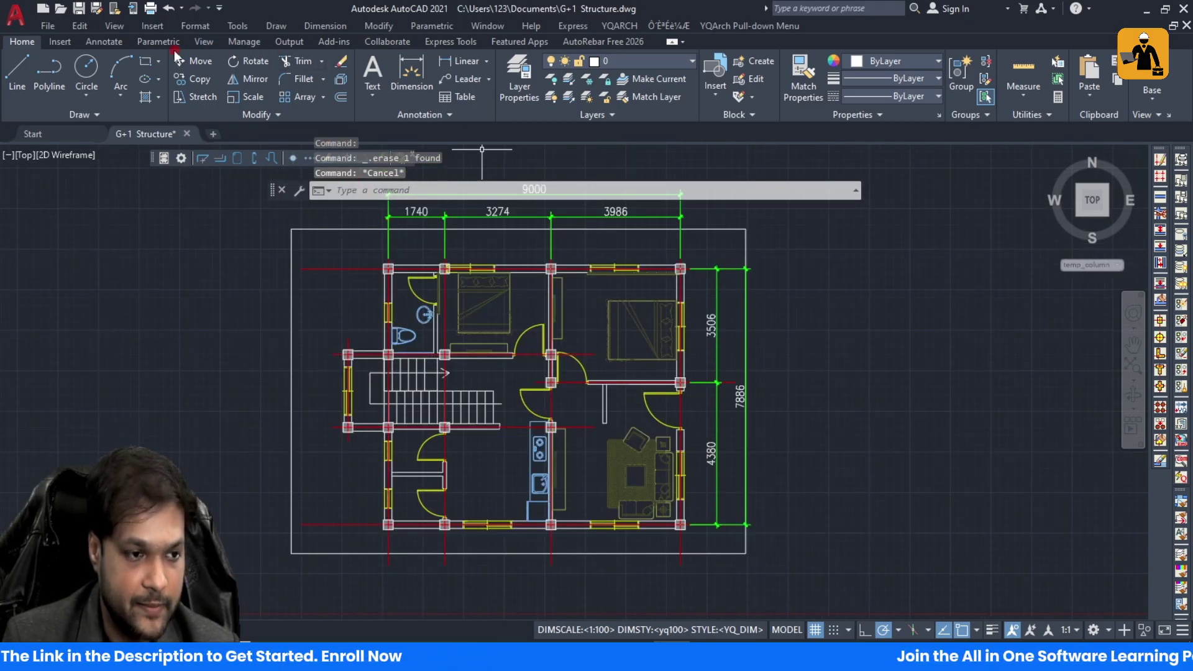
left_click(104, 42)
left_click(249, 72)
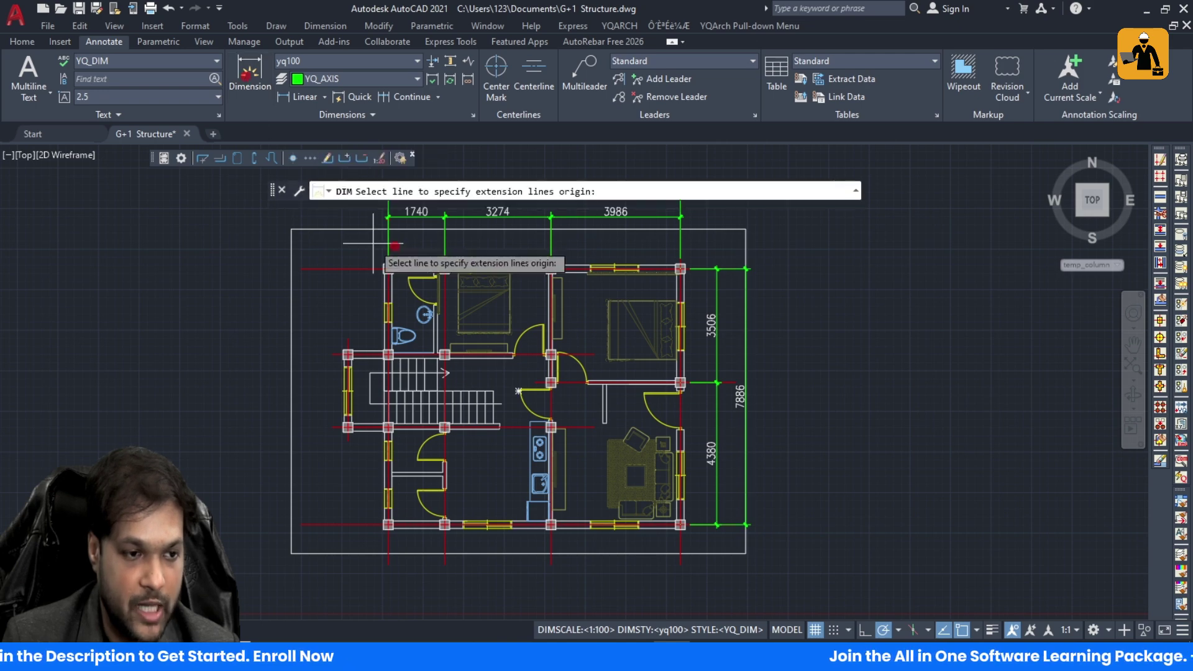
scroll(348, 249, "up", 3)
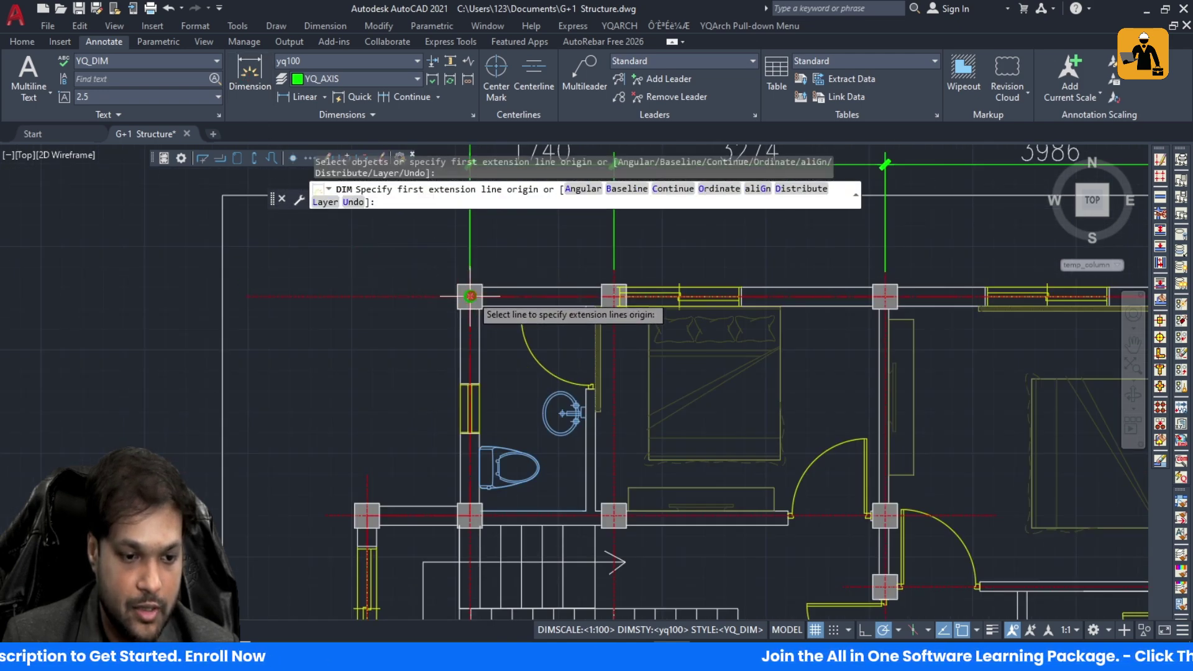
left_click(470, 296)
left_click(469, 515)
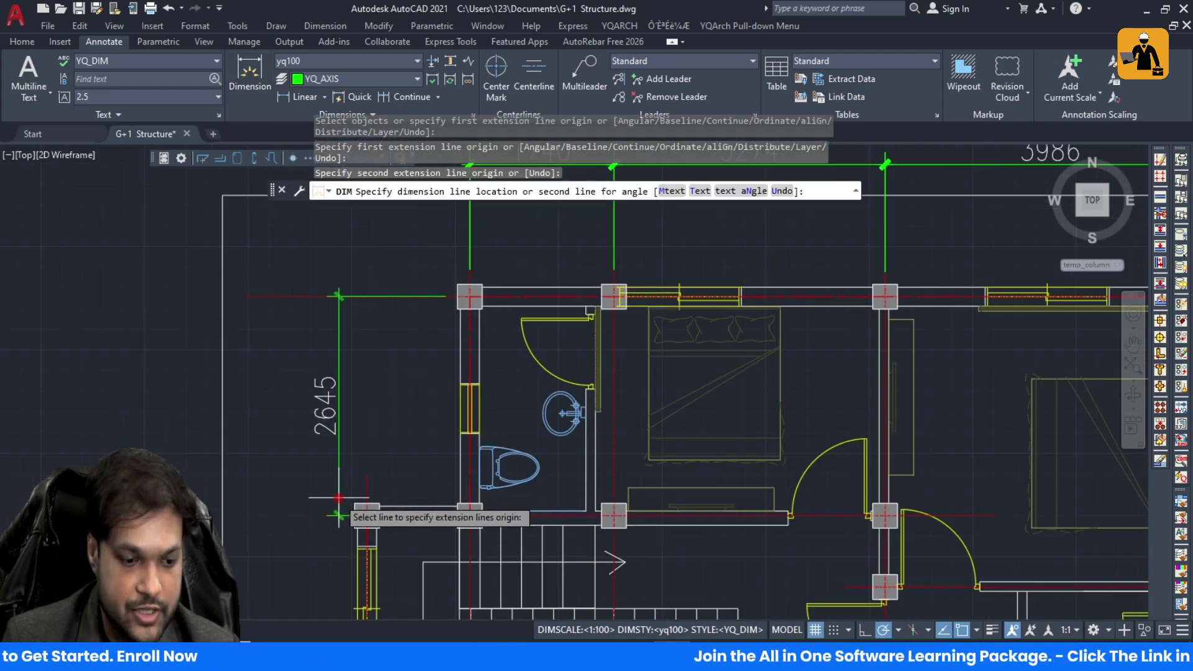
left_click(338, 498)
Step: Continue the left-side dimension chain down through the lower staircase column to the lower-left corner column
scroll(394, 394, "down", 4)
left_click(410, 96)
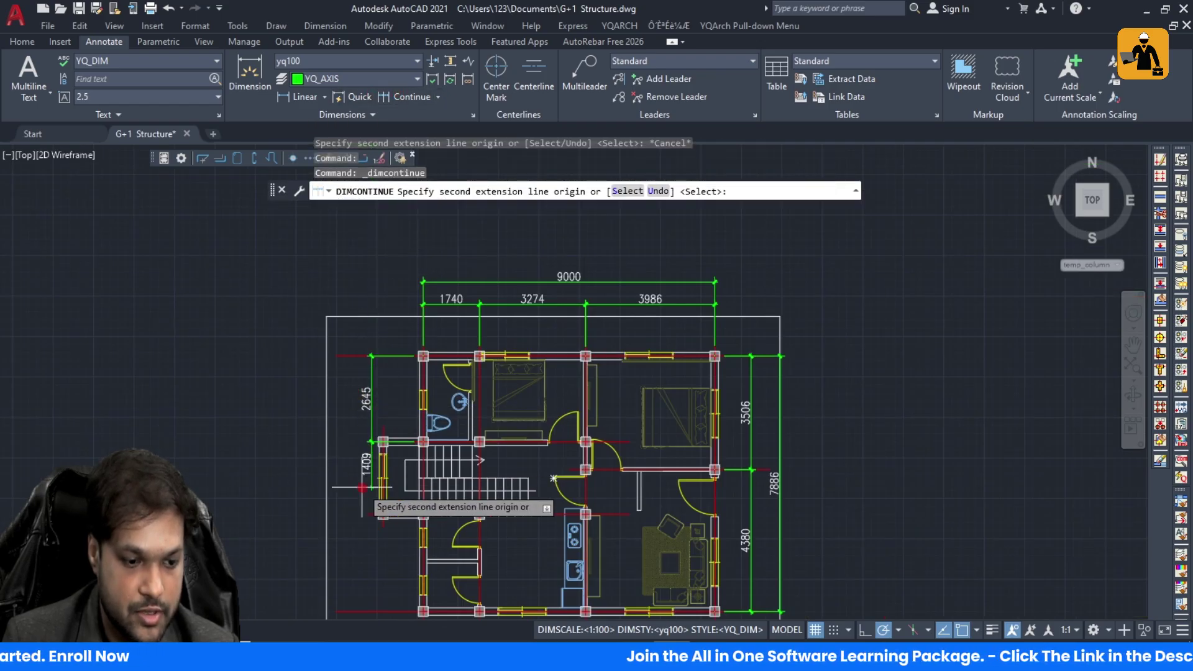
scroll(362, 488, "up", 3)
left_click(381, 515)
scroll(424, 460, "down", 3)
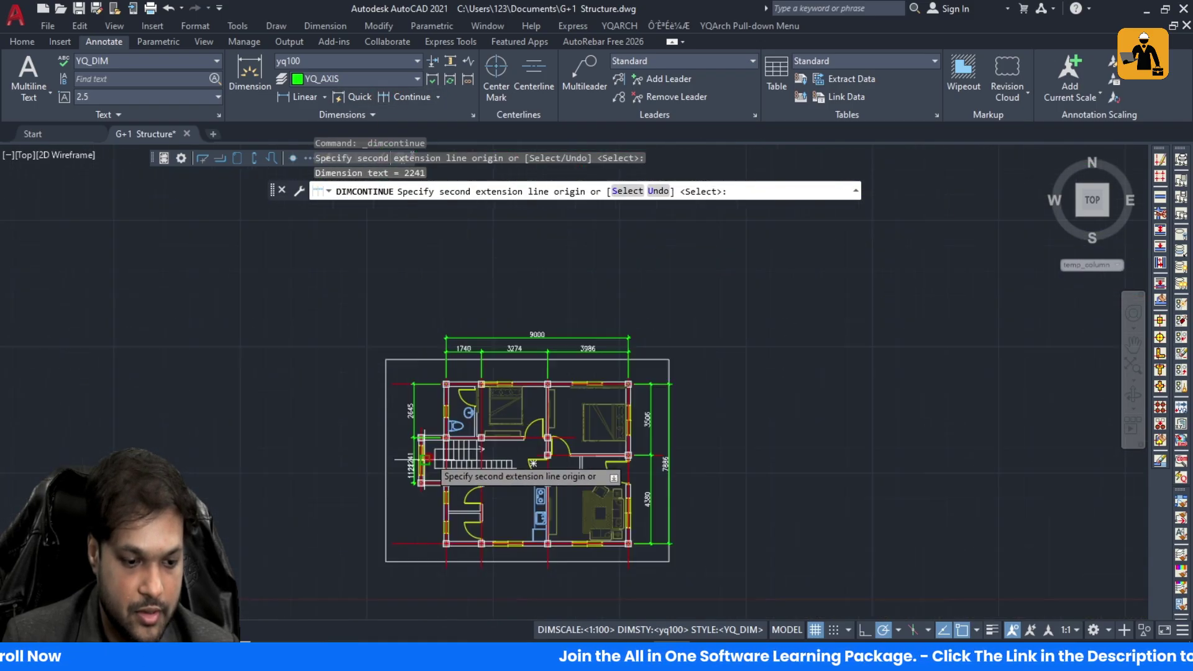
scroll(422, 461, "up", 3)
left_click(418, 531)
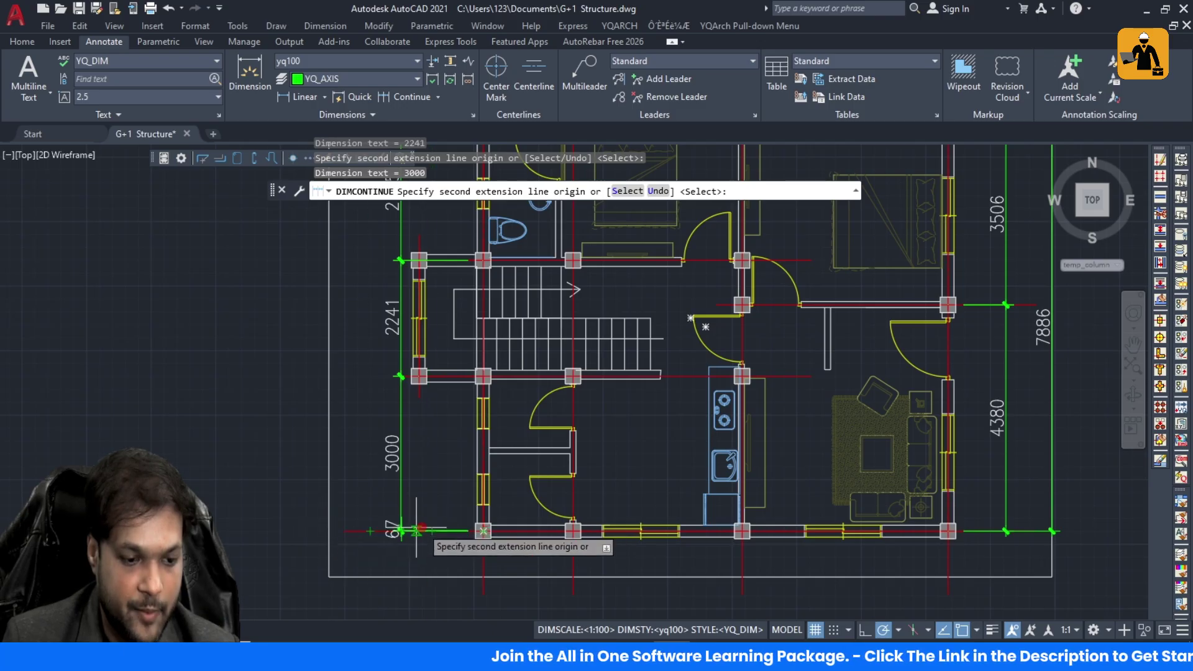
key("Escape")
scroll(422, 534, "down", 4)
scroll(404, 373, "up", 1)
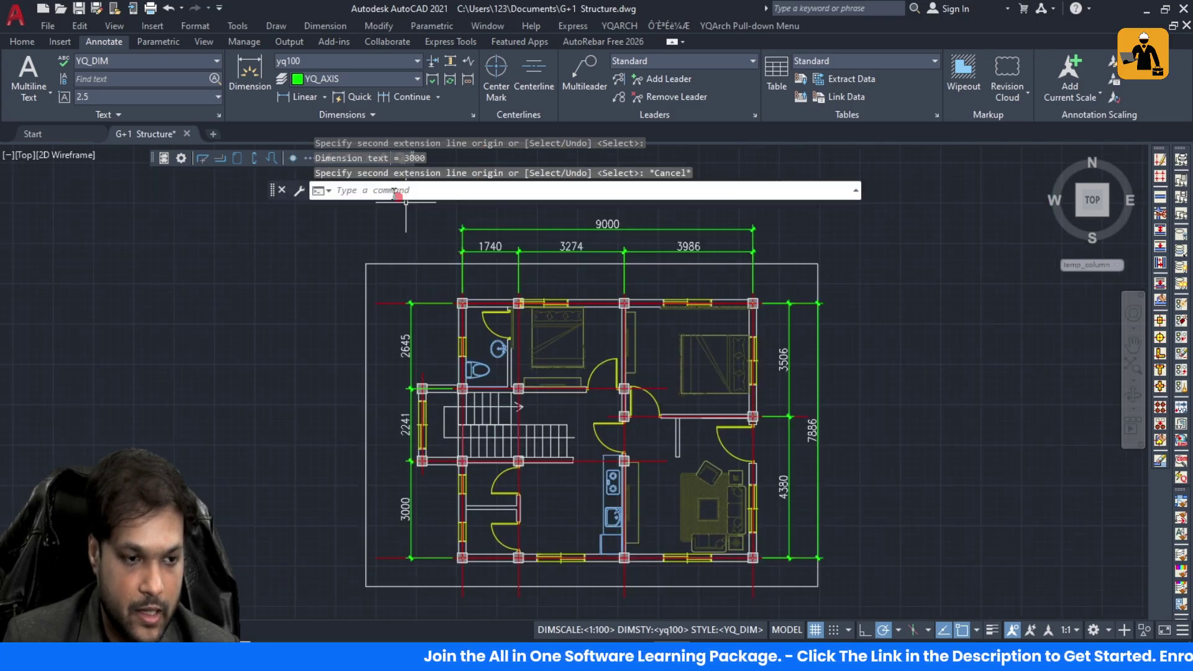
Step: Add an overall vertical linear dimension between the upper-left and lower-left corner columns, outside the left-side chain
left_click(288, 96)
left_click(461, 303)
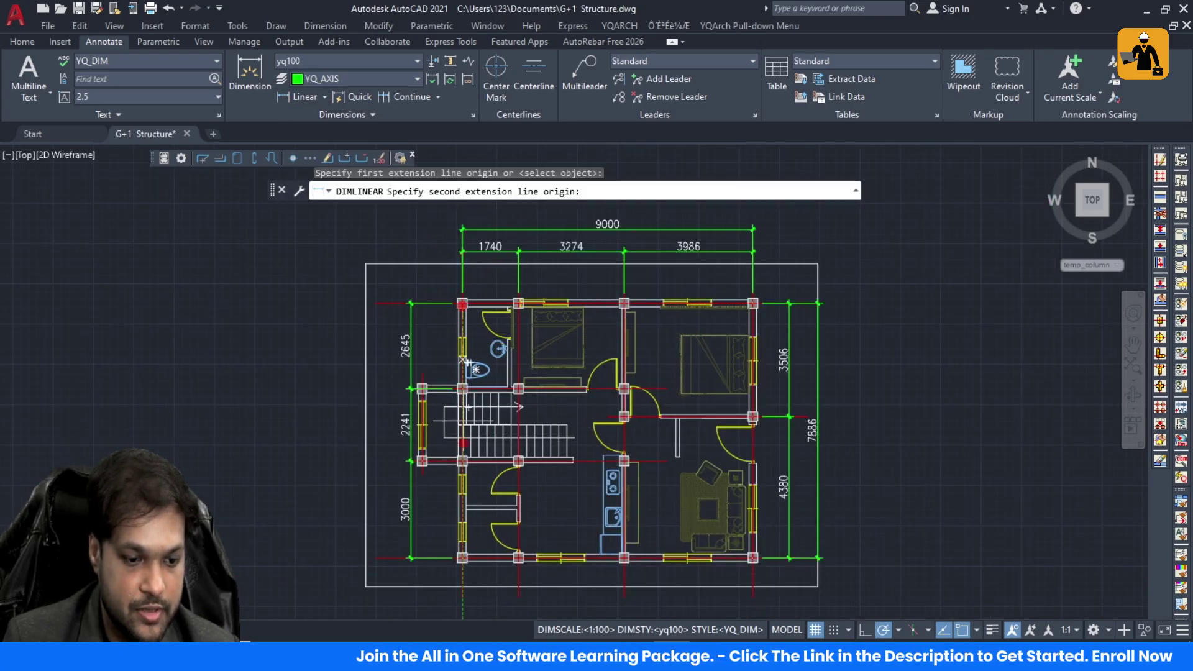
left_click(462, 557)
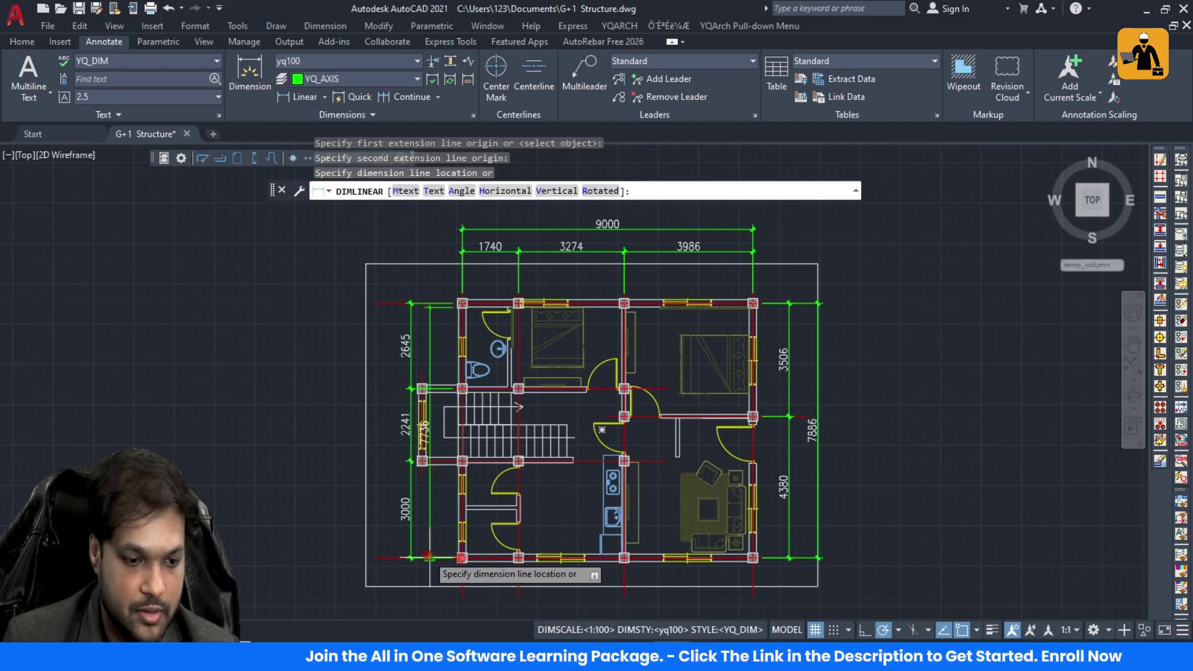
left_click(391, 557)
Step: Review the floor plan and its surrounding dimension chains
scroll(466, 525, "up", 3)
scroll(453, 497, "down", 4)
scroll(441, 464, "up", 3)
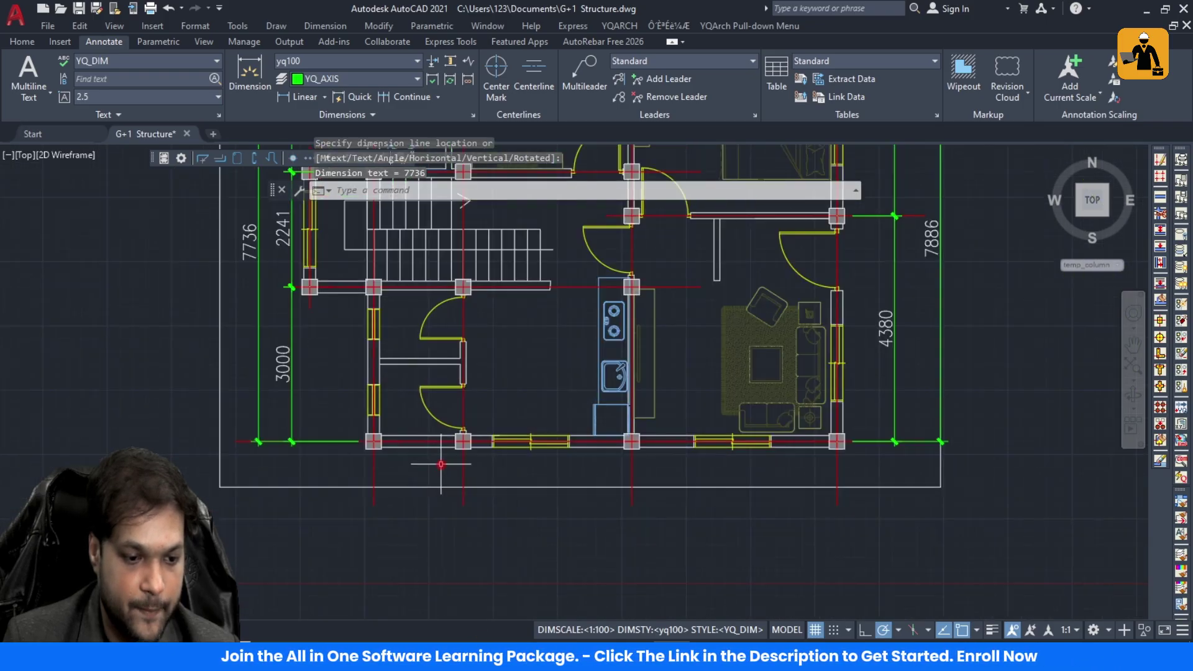
scroll(441, 464, "down", 4)
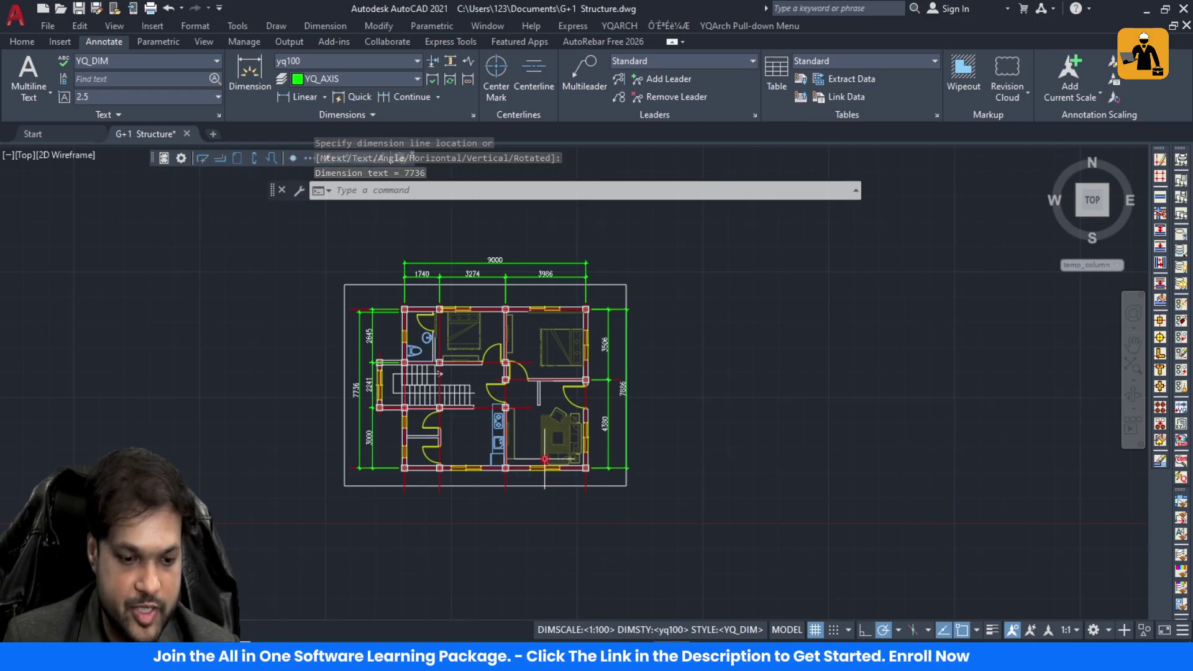
scroll(547, 329, "up", 4)
scroll(595, 395, "down", 6)
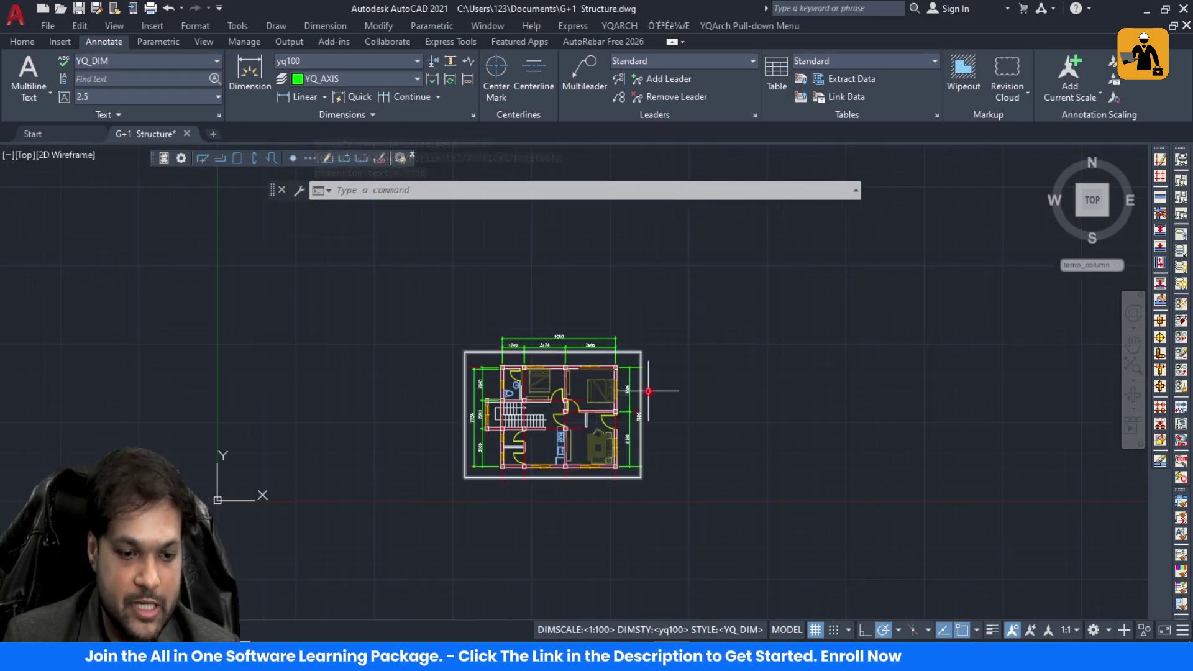
scroll(579, 437, "up", 2)
key("Escape")
key("Escape")
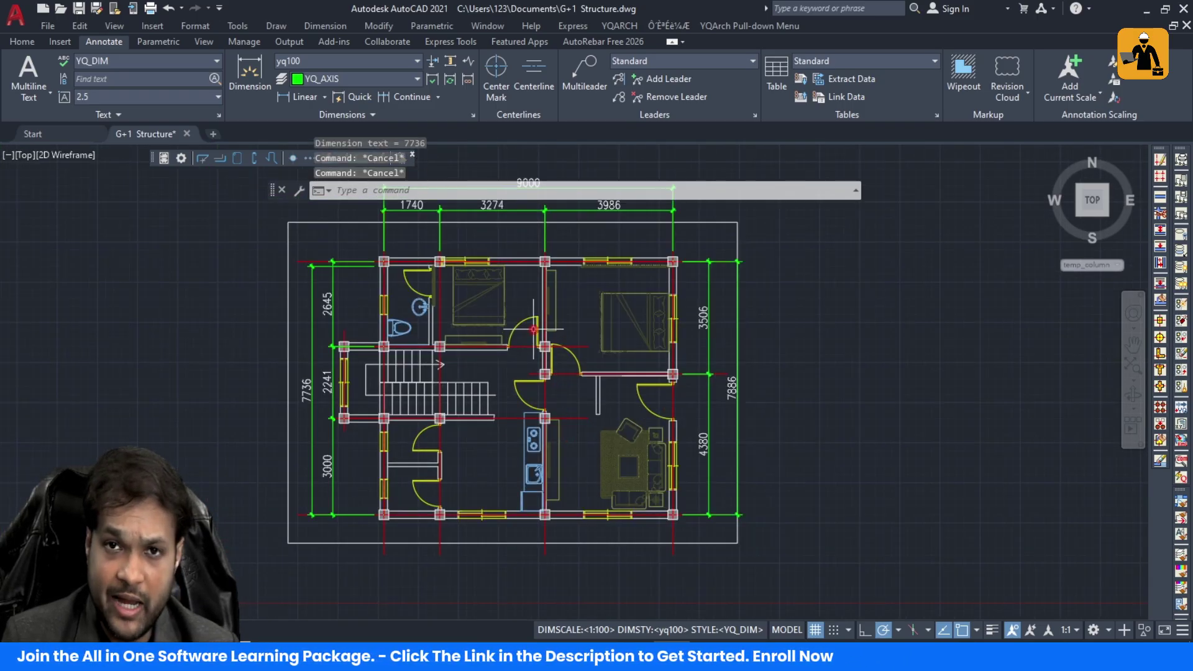
scroll(563, 393, "up", 3)
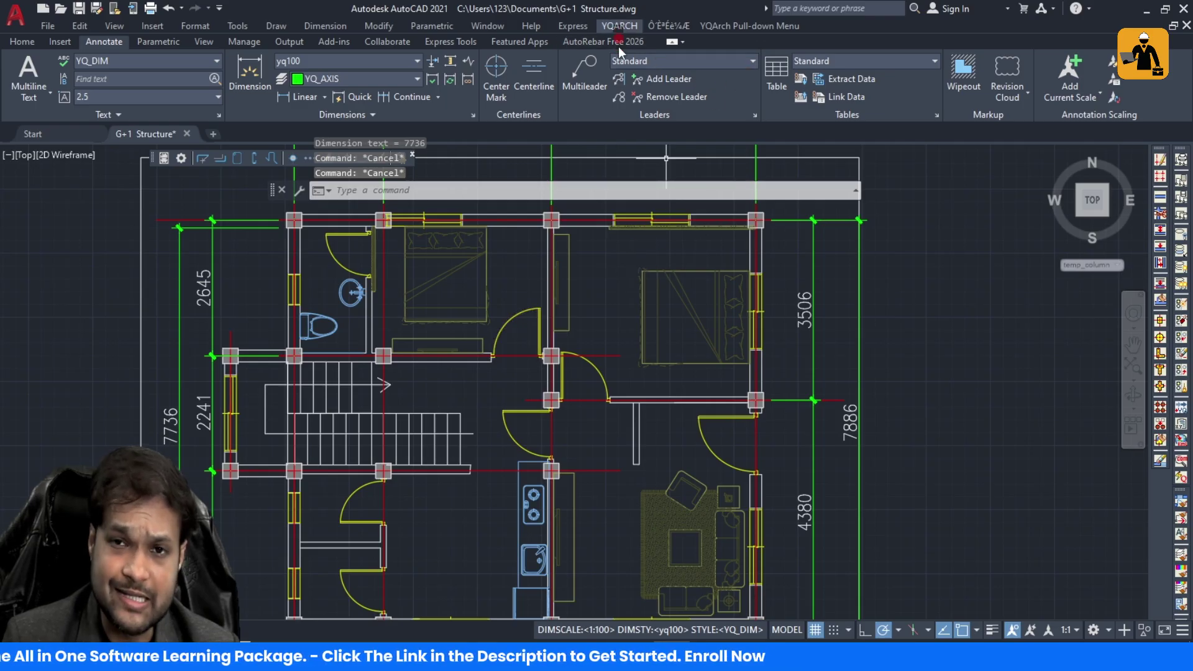
scroll(604, 280, "down", 2)
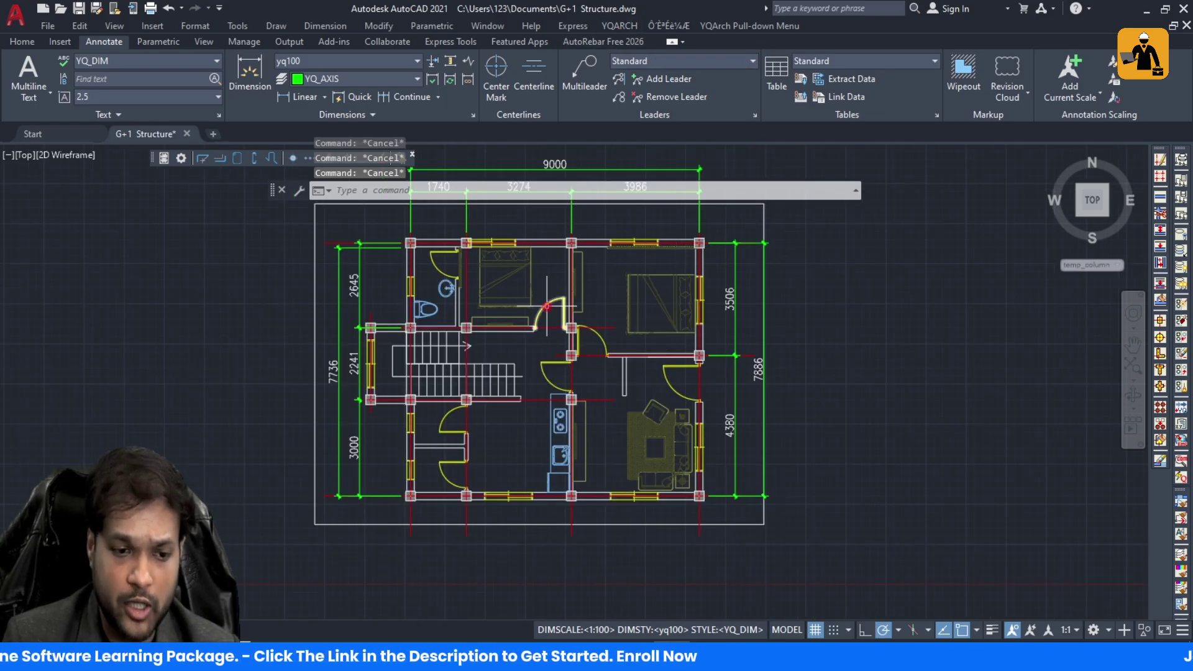
scroll(671, 248, "up", 2)
scroll(595, 286, "down", 2)
Step: Start a plot with the DWG To PDF.pc3 plotter and ISO A1 (841.00 x 594.00 MM) paper
key("ctrl+p")
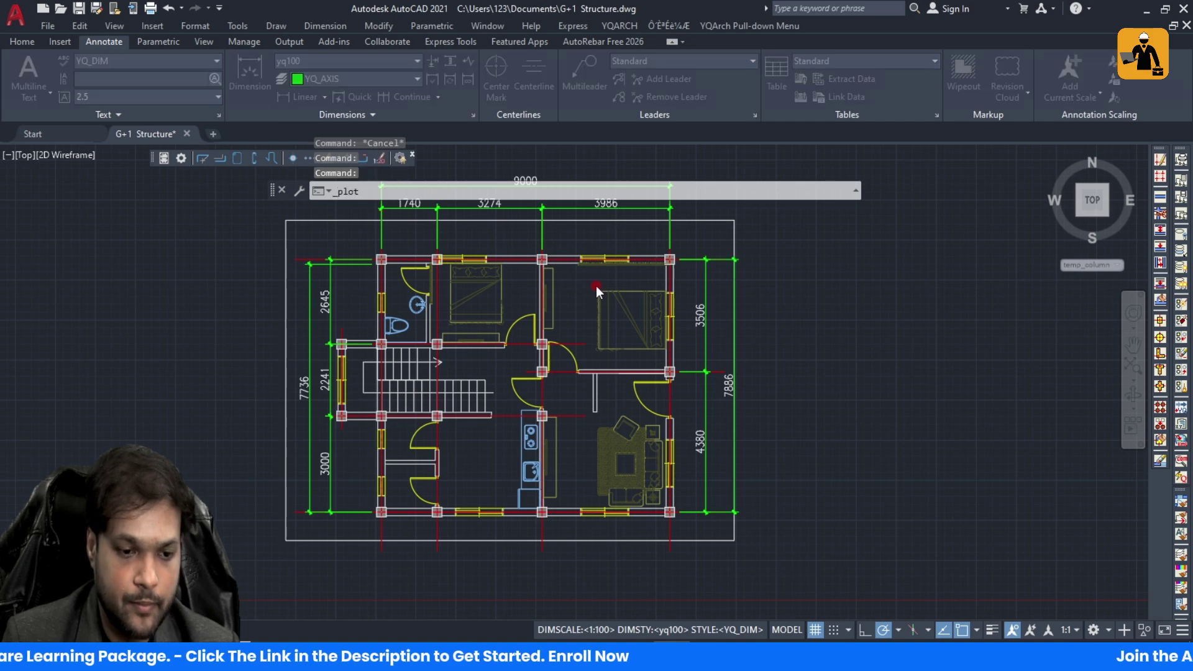
left_click(456, 177)
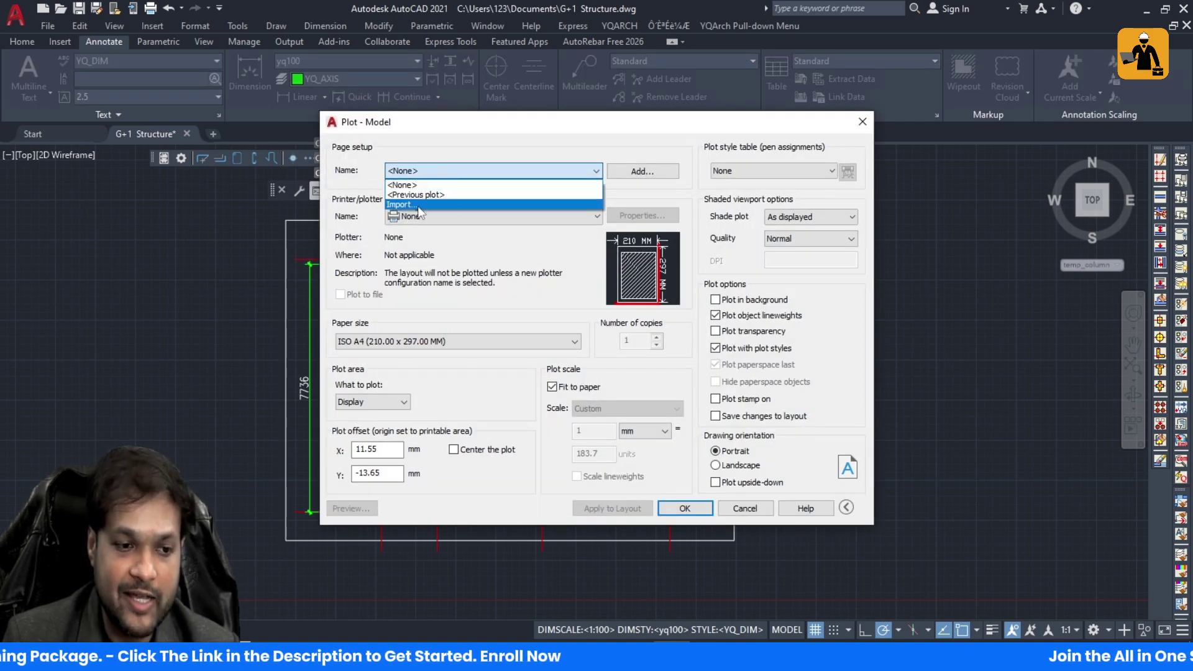
left_click(360, 178)
left_click(438, 217)
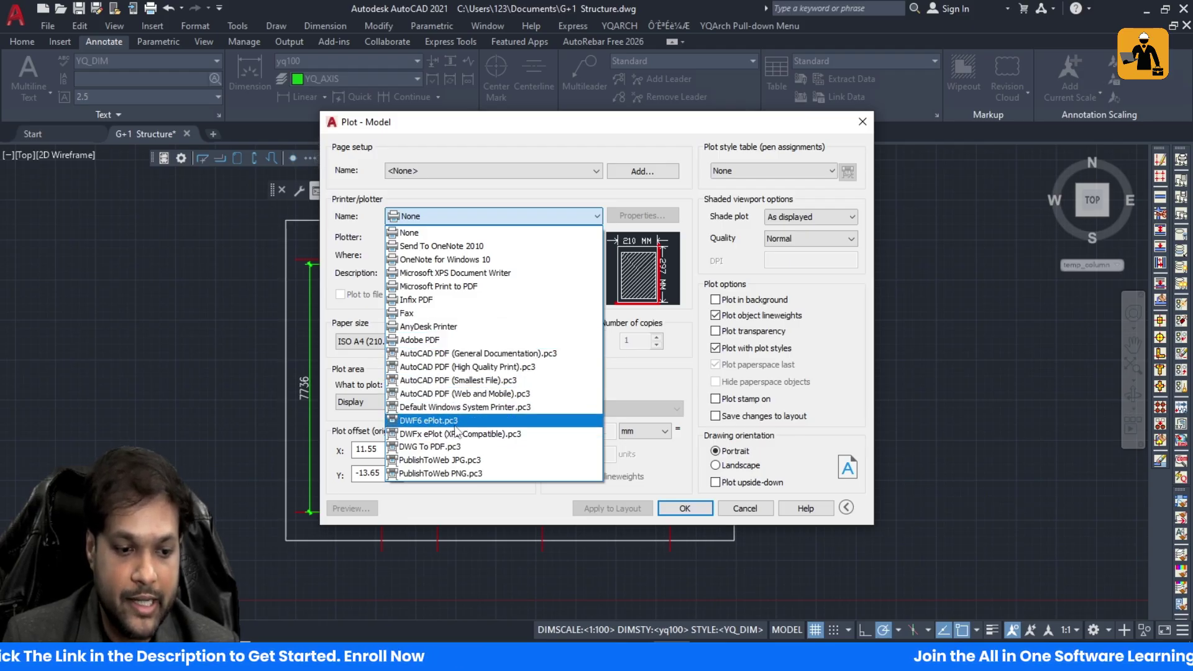
left_click(463, 447)
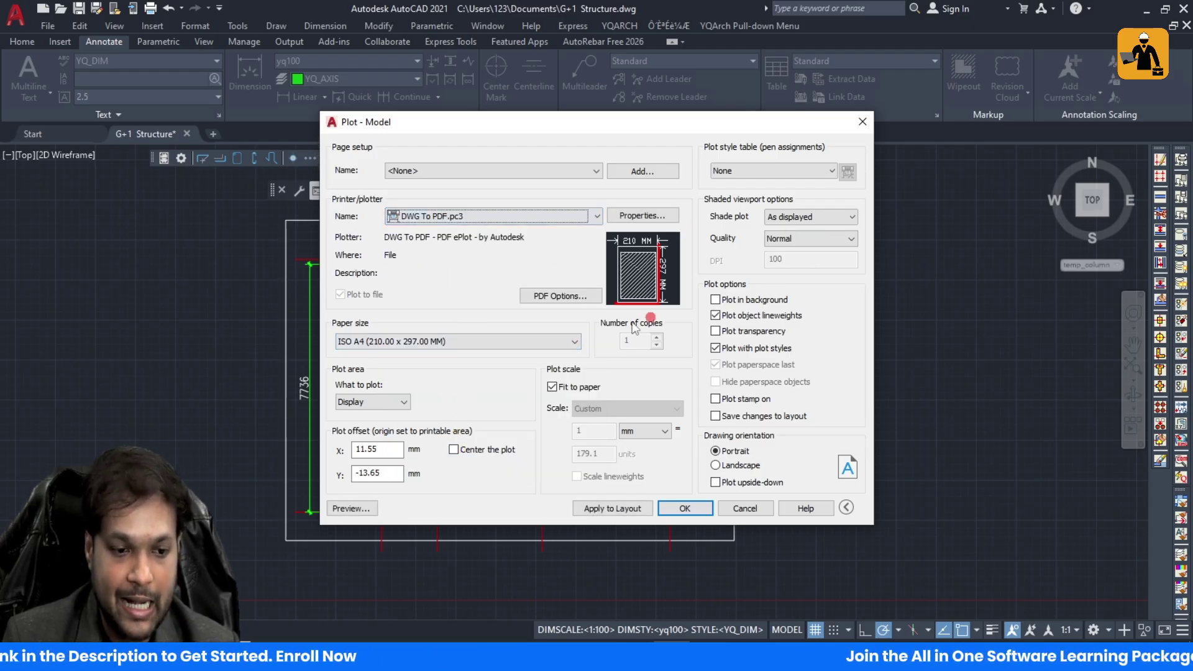
left_click(563, 342)
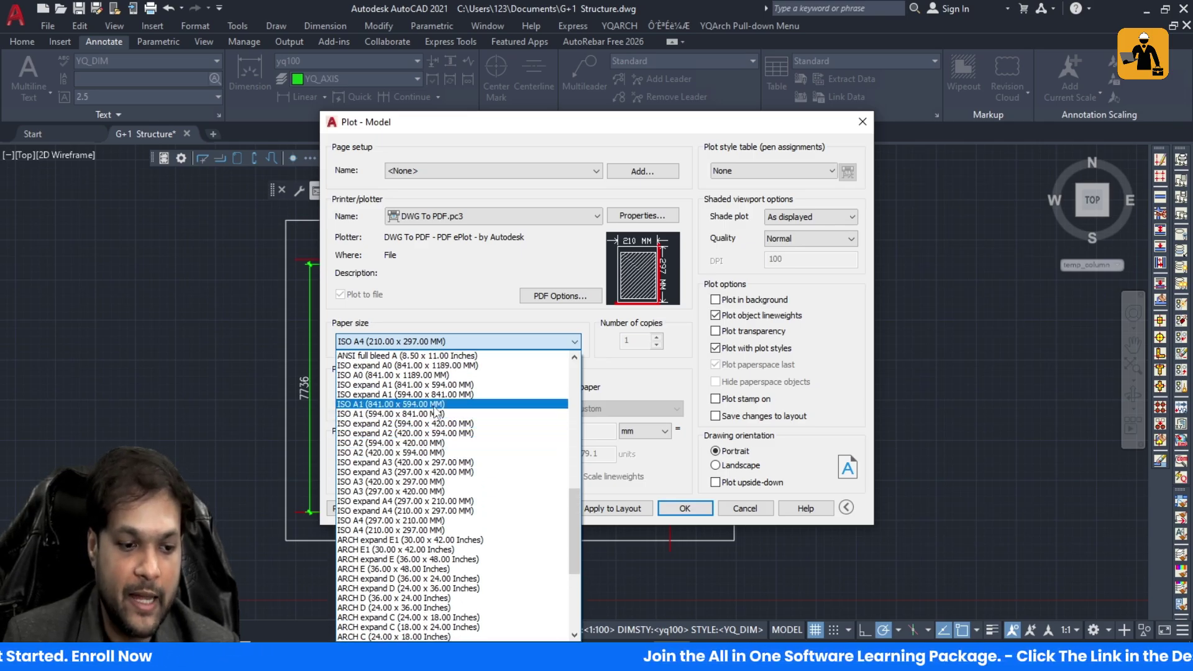
left_click(437, 405)
Step: Set the plot area to a window enclosing the whole floor plan and its outer dimensions
left_click(395, 405)
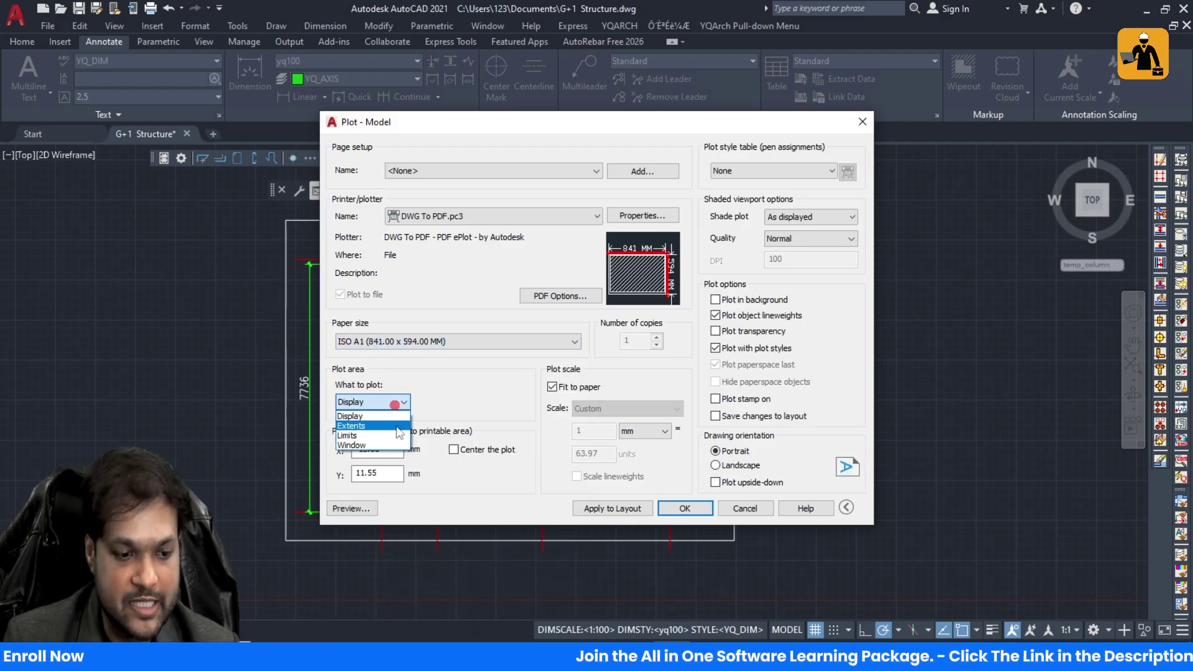
left_click(385, 451)
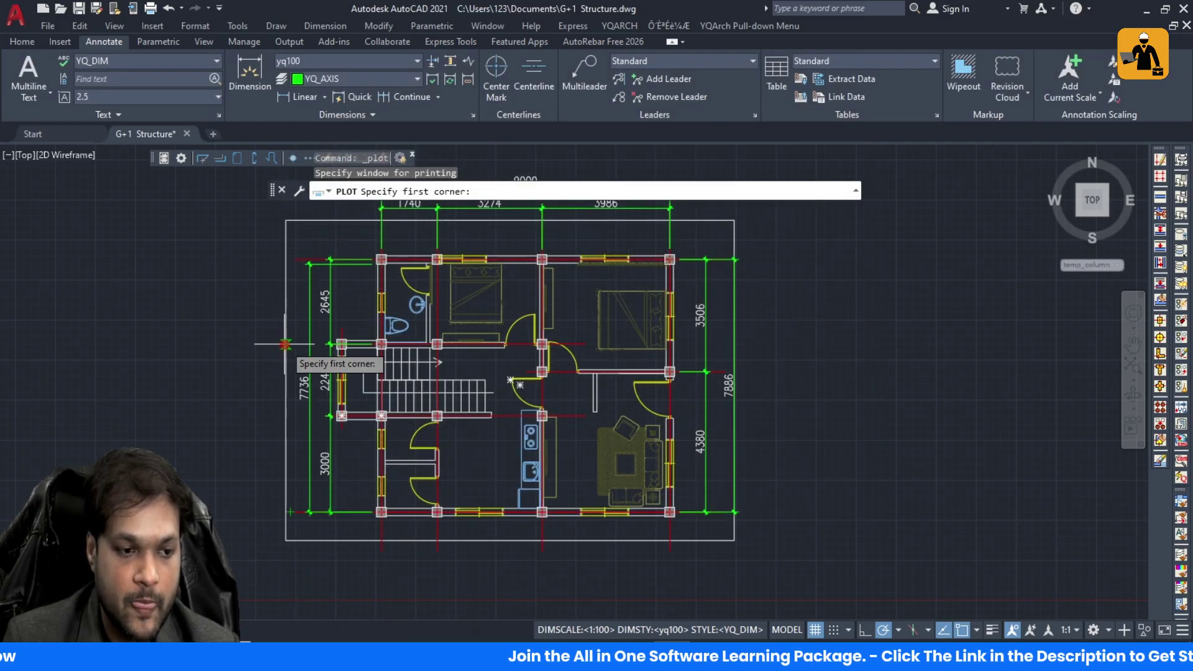
scroll(283, 348, "down", 5)
scroll(305, 329, "up", 2)
left_click(300, 292)
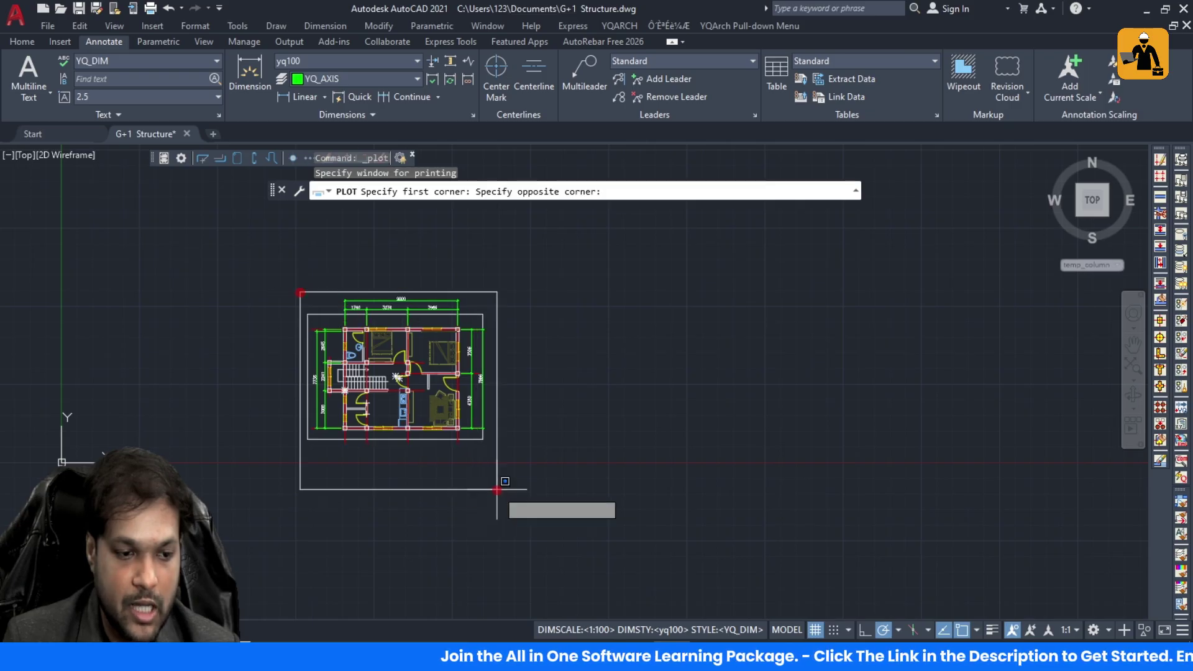
left_click(497, 438)
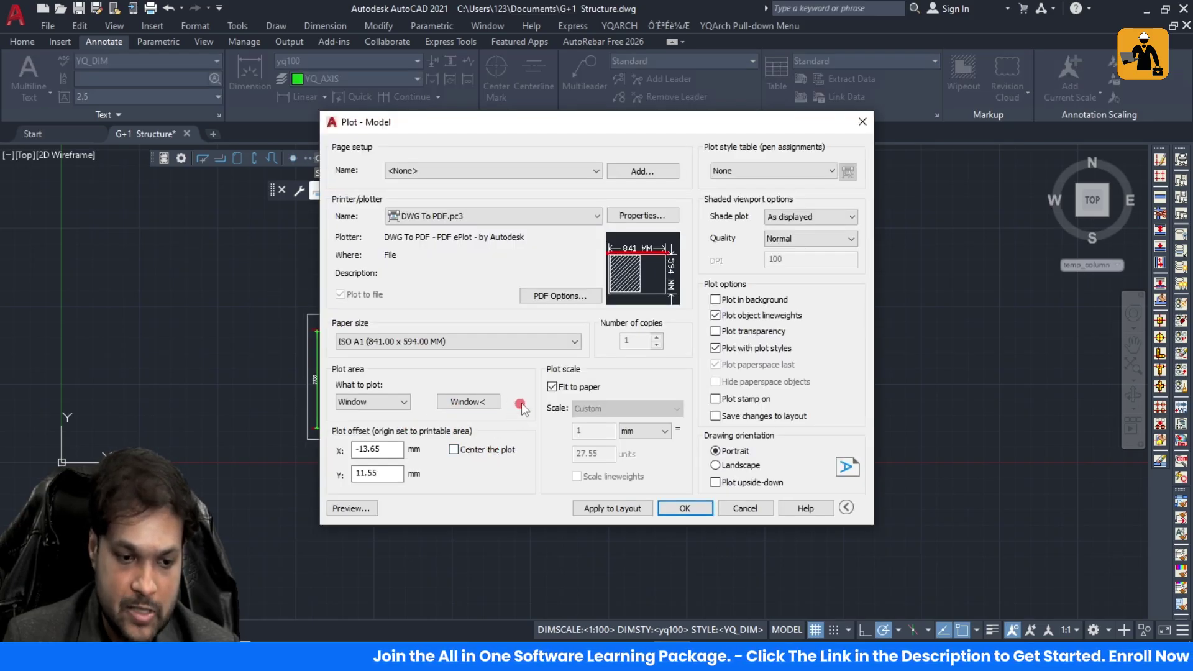
Step: Centre the plot in landscape at a custom scale of 1 mm to 25 units, and inspect its preview
left_click(465, 450)
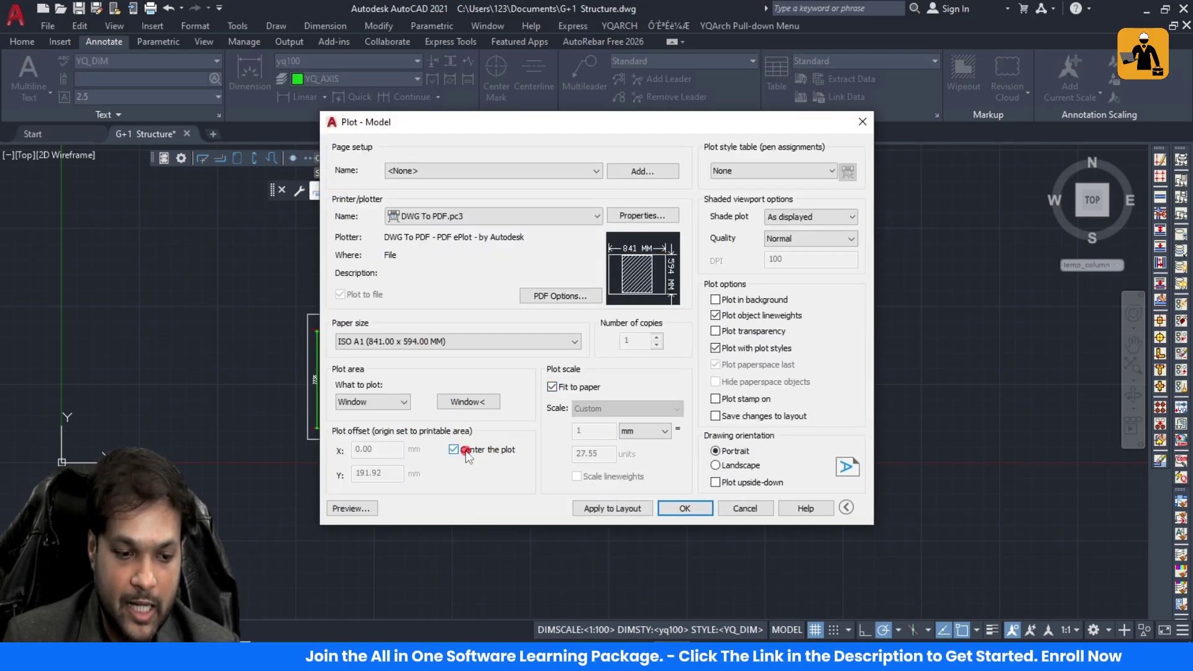
left_click(552, 388)
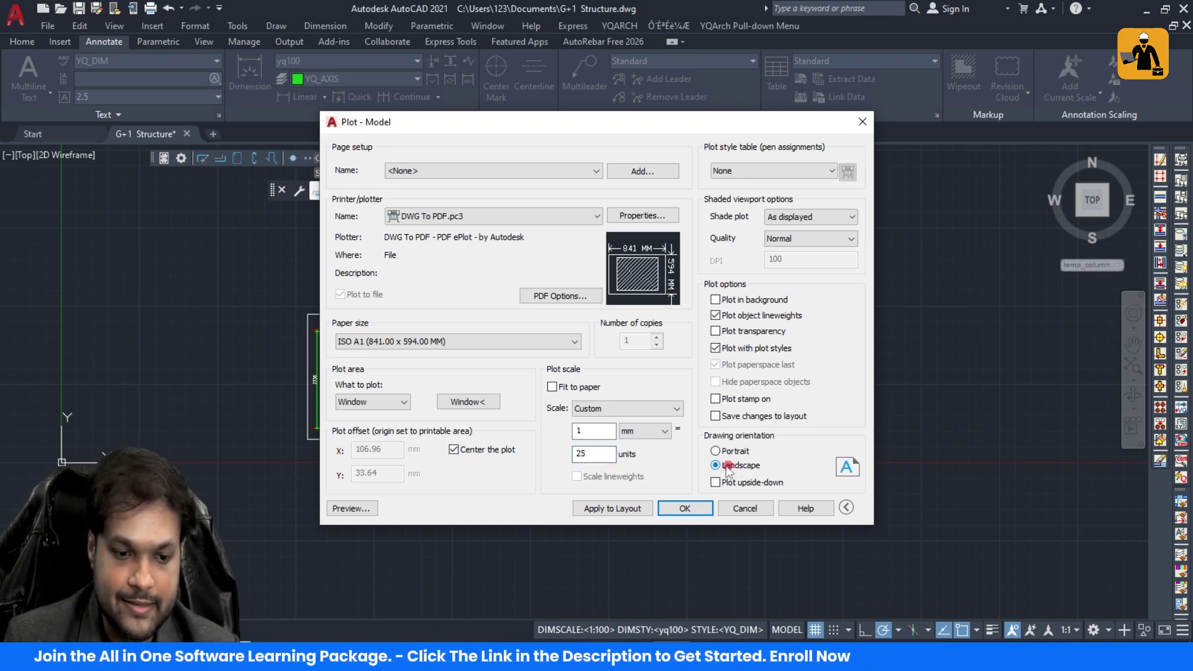
left_click(355, 508)
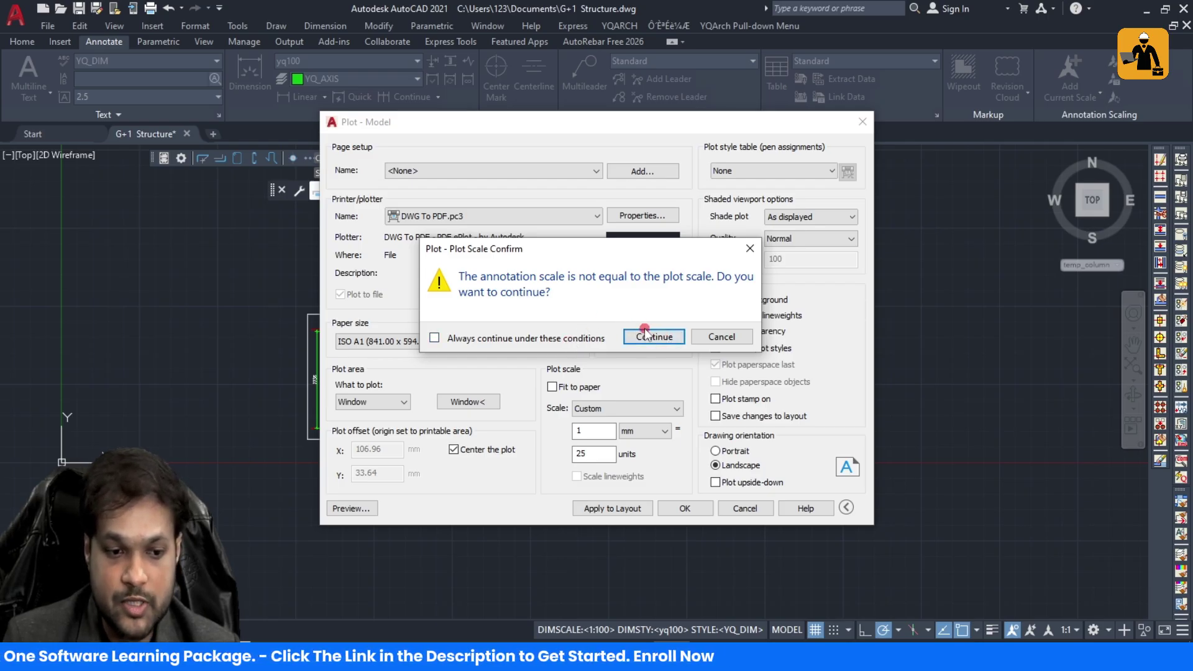
left_click(646, 337)
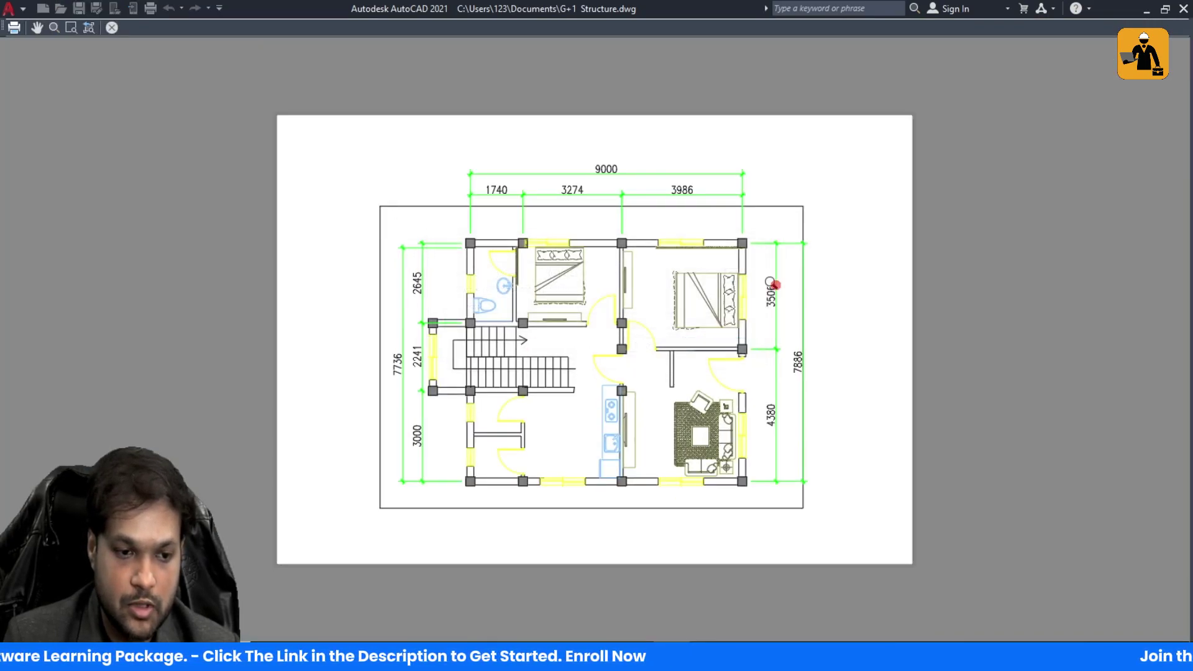
scroll(622, 270, "up", 5)
scroll(593, 281, "down", 3)
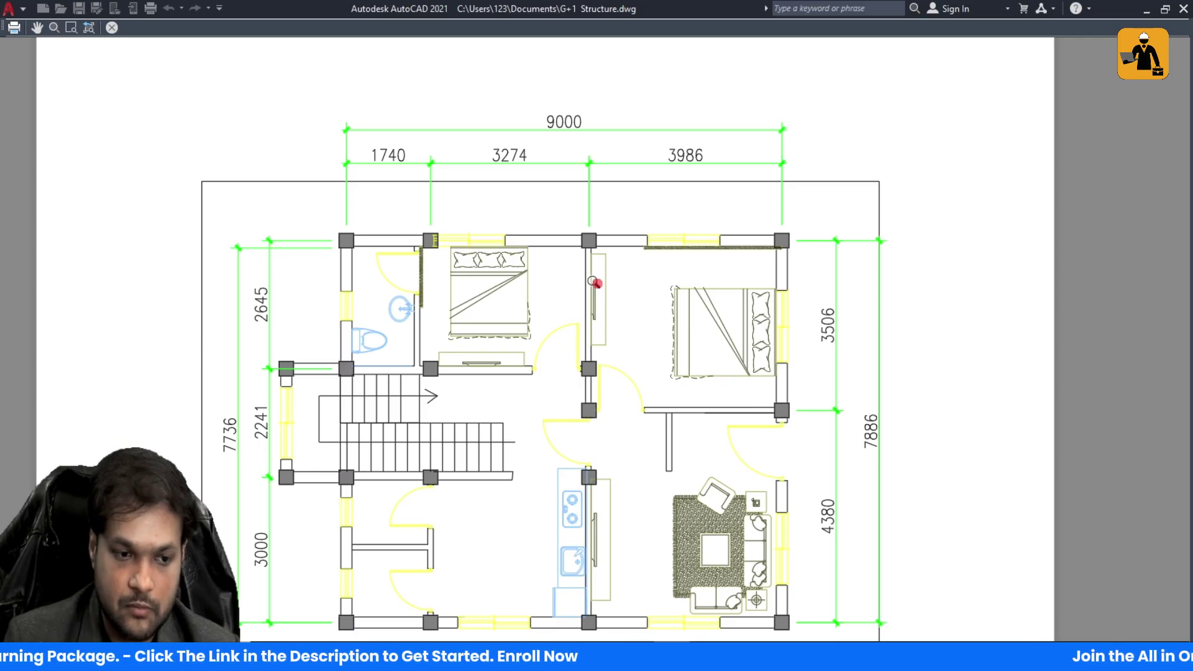
scroll(595, 284, "down", 3)
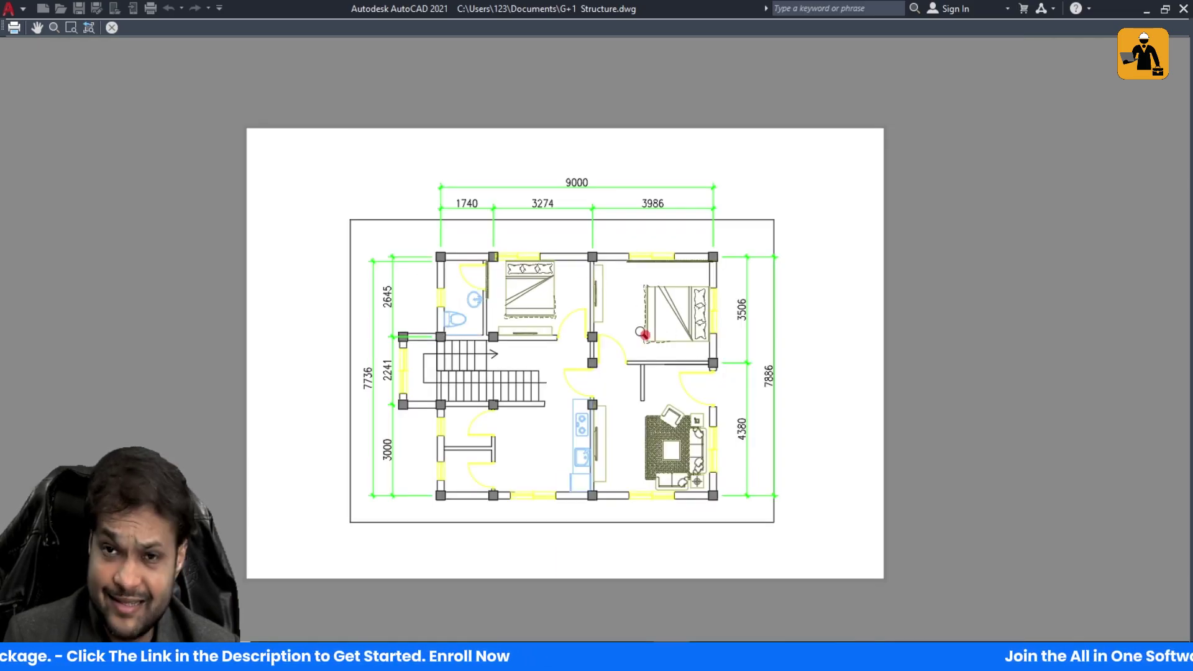
key("Escape")
Step: Assign the Grayscale.ctb plot style table to all layouts and preview the plot
left_click(830, 171)
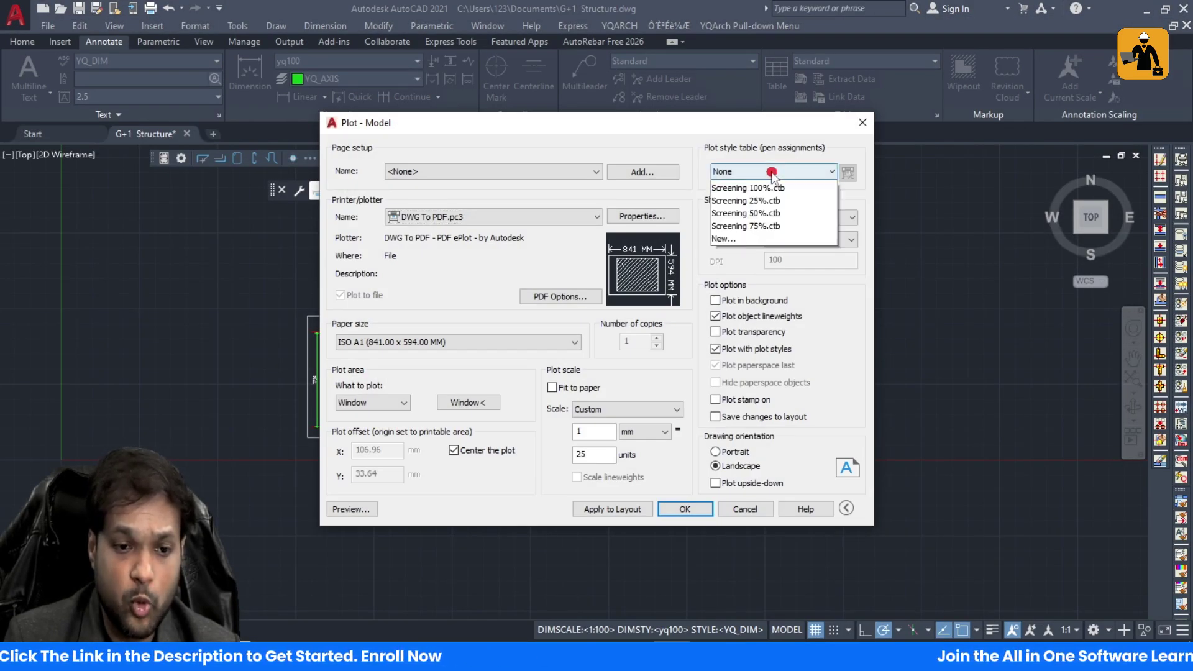
left_click(770, 240)
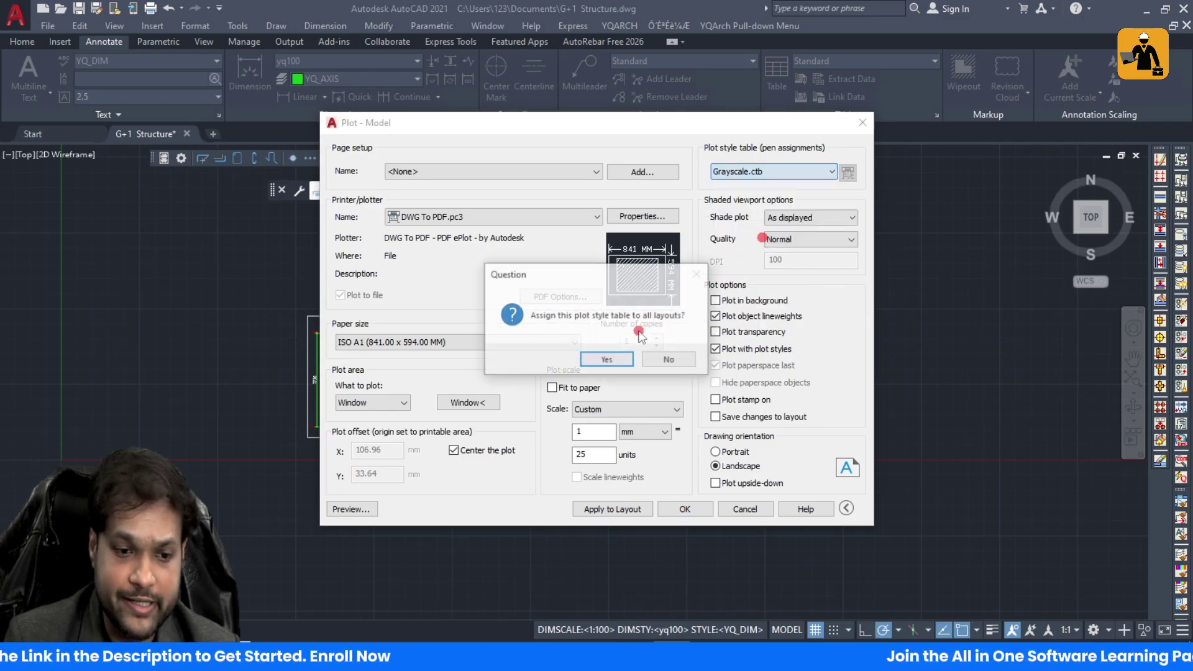
left_click(606, 359)
left_click(374, 514)
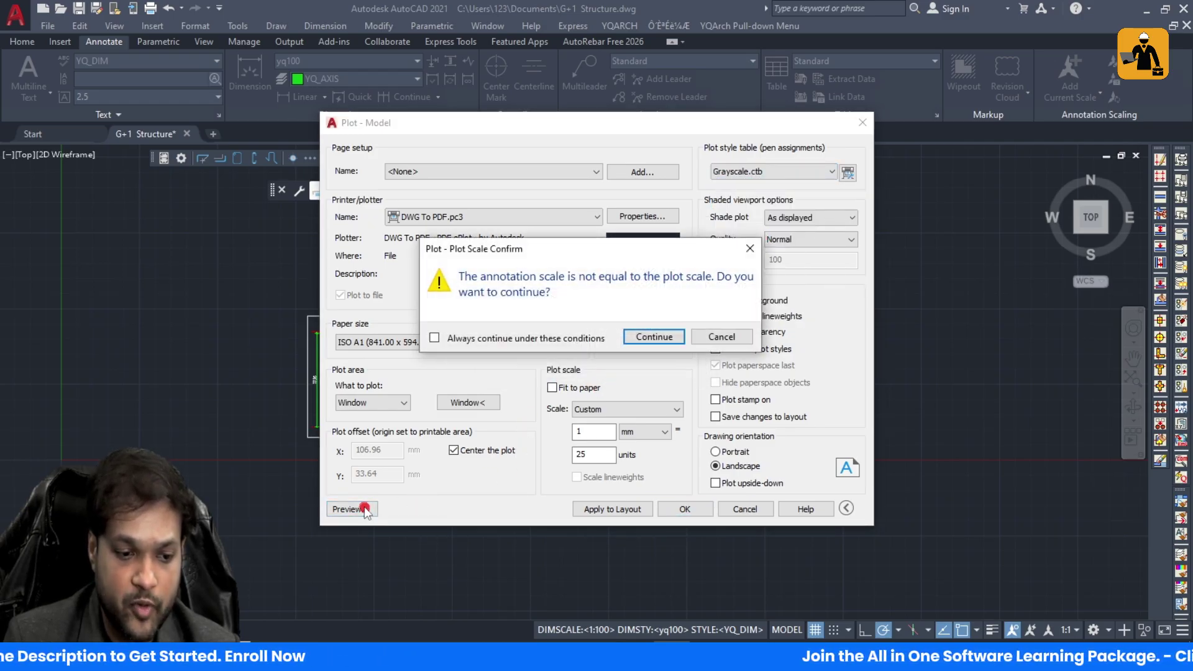
left_click(652, 337)
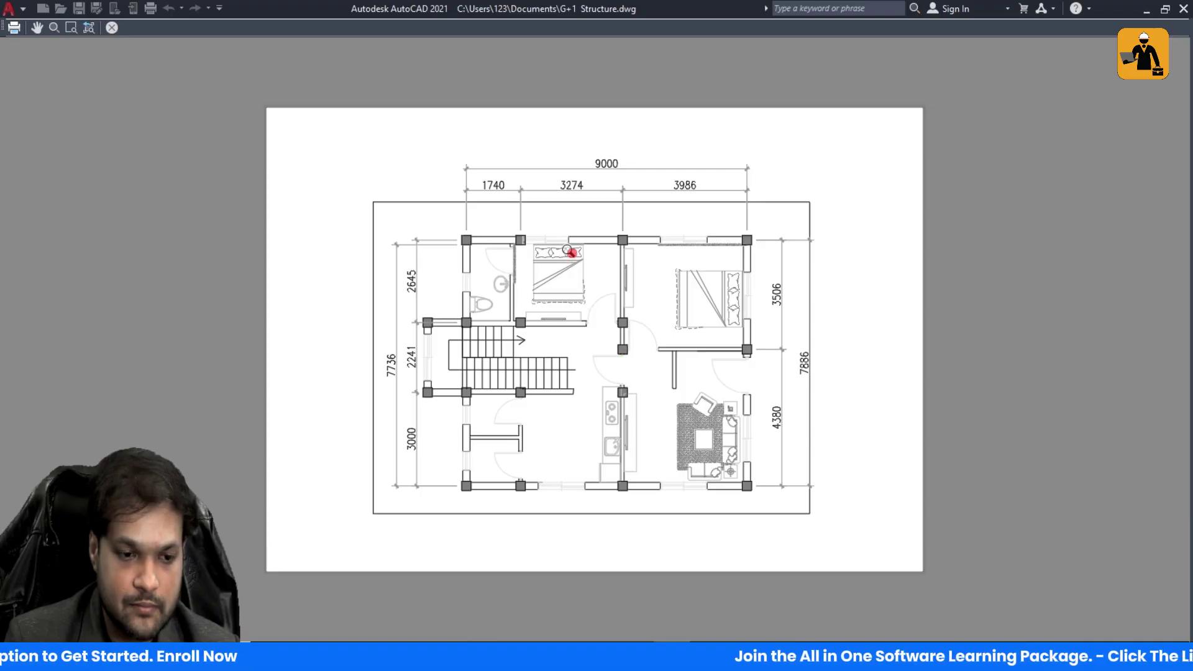
Step: Inspect the plot preview, plot the floor plan, and save it as G+1 Structure-Model.pdf in Documents
scroll(667, 224, "up", 5)
scroll(639, 286, "down", 4)
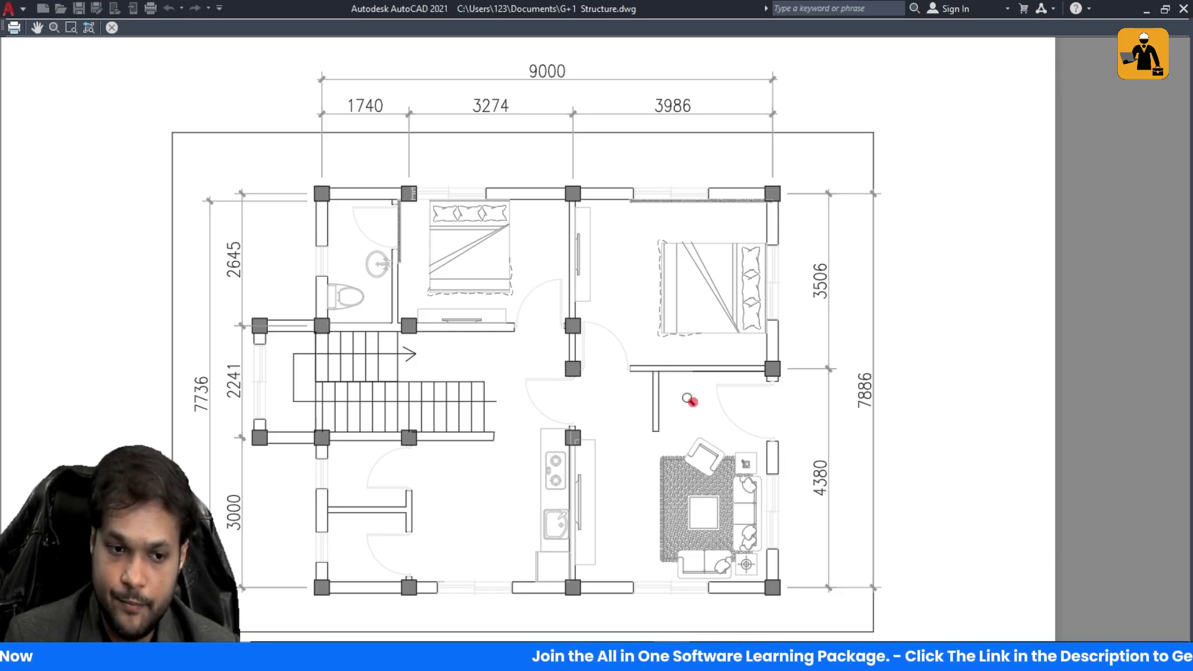
right_click(387, 259)
left_click(426, 285)
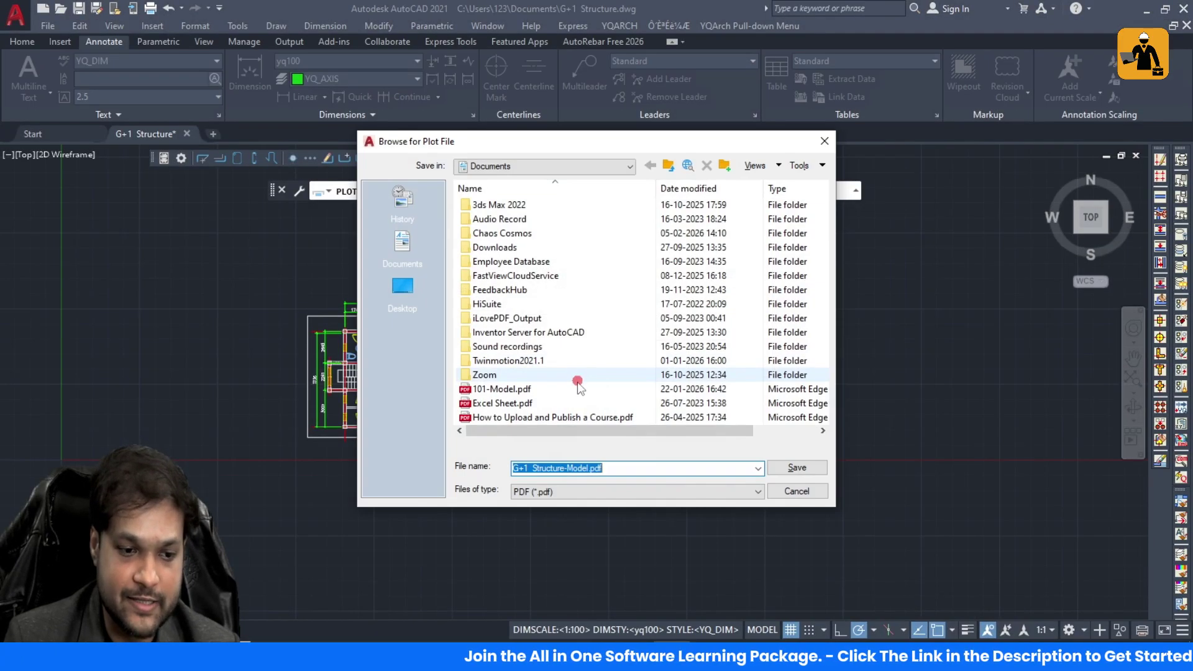
left_click(788, 468)
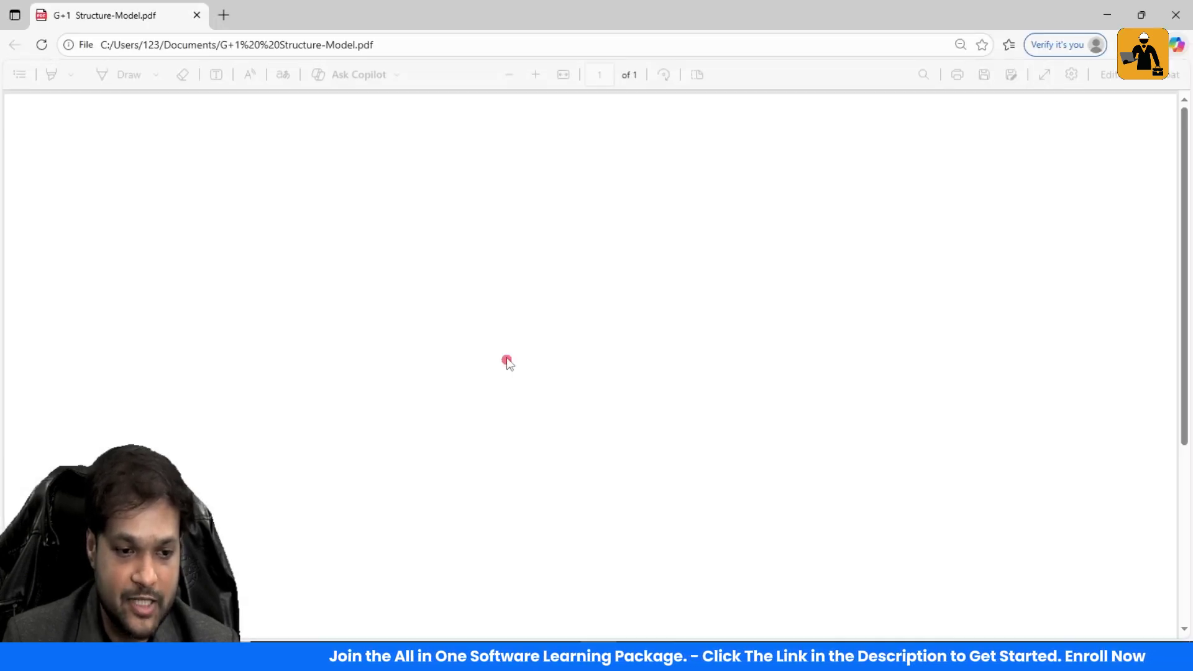
Step: Examine the plotted floor plan and its dimensions throughout the PDF page, and switch back to the AutoCAD drawing
scroll(562, 295, "down", 3)
scroll(561, 283, "up", 3)
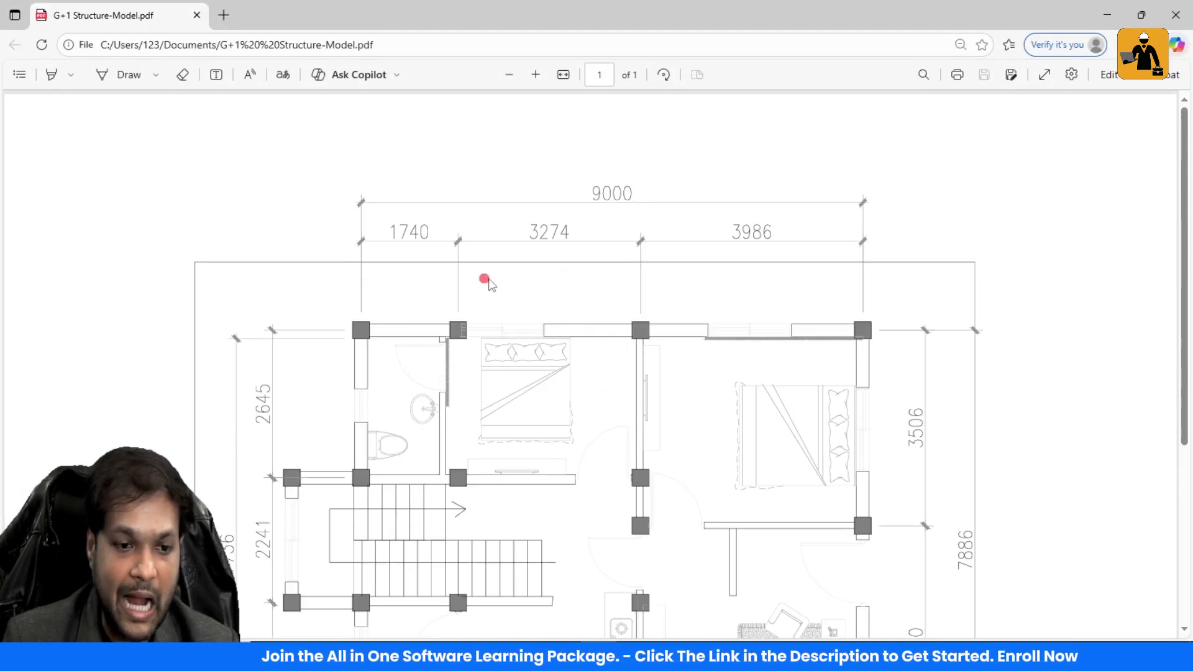
scroll(484, 277, "down", 5)
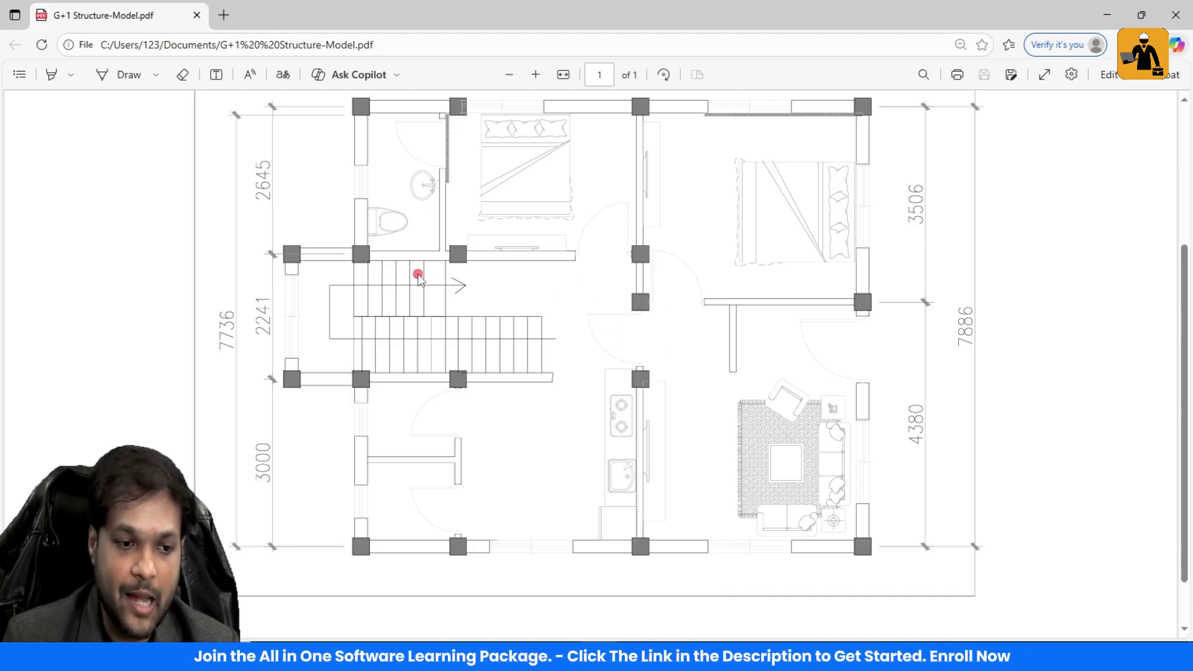
scroll(420, 271, "up", 2)
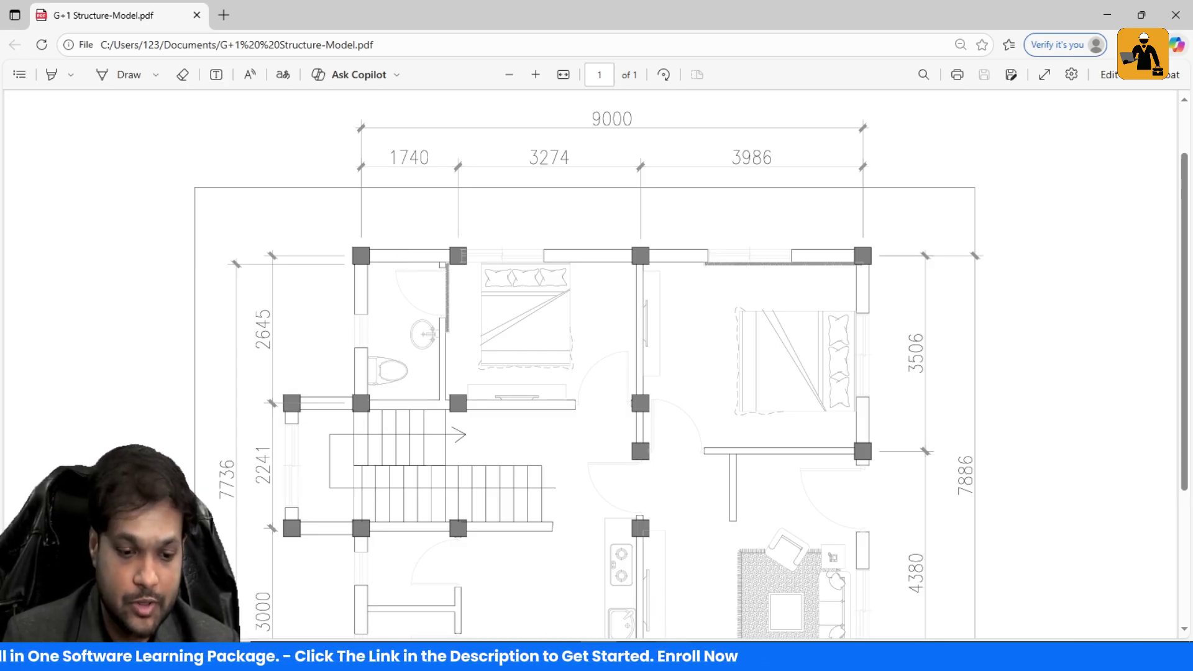
key("alt+Tab")
scroll(504, 379, "up", 5)
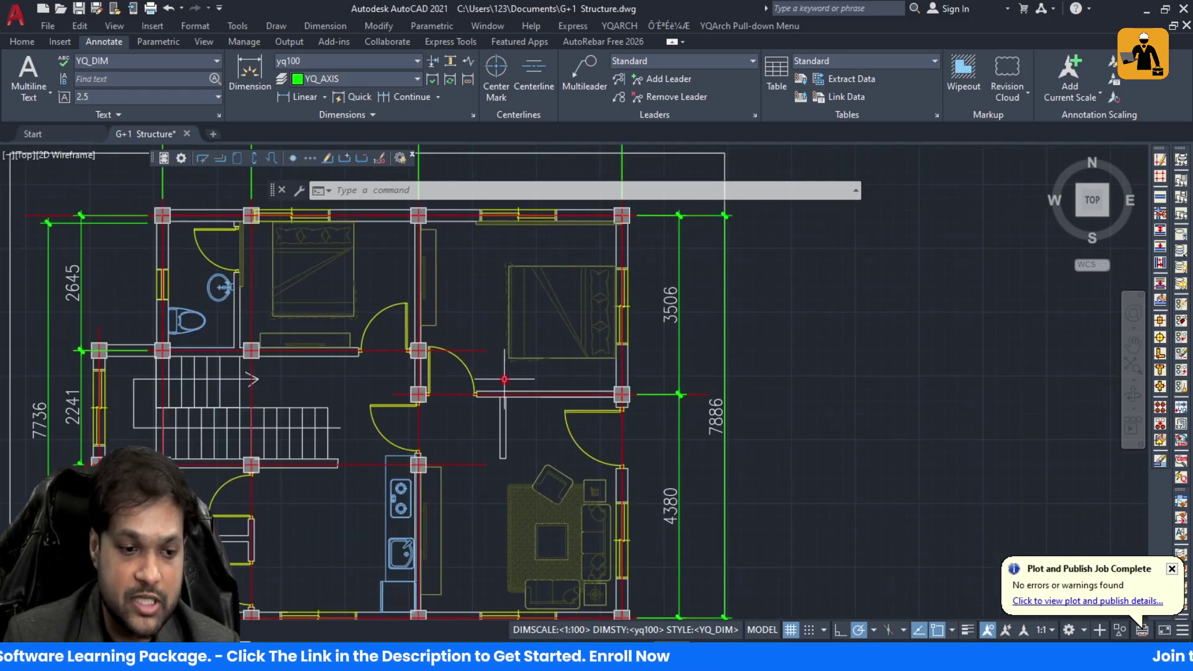